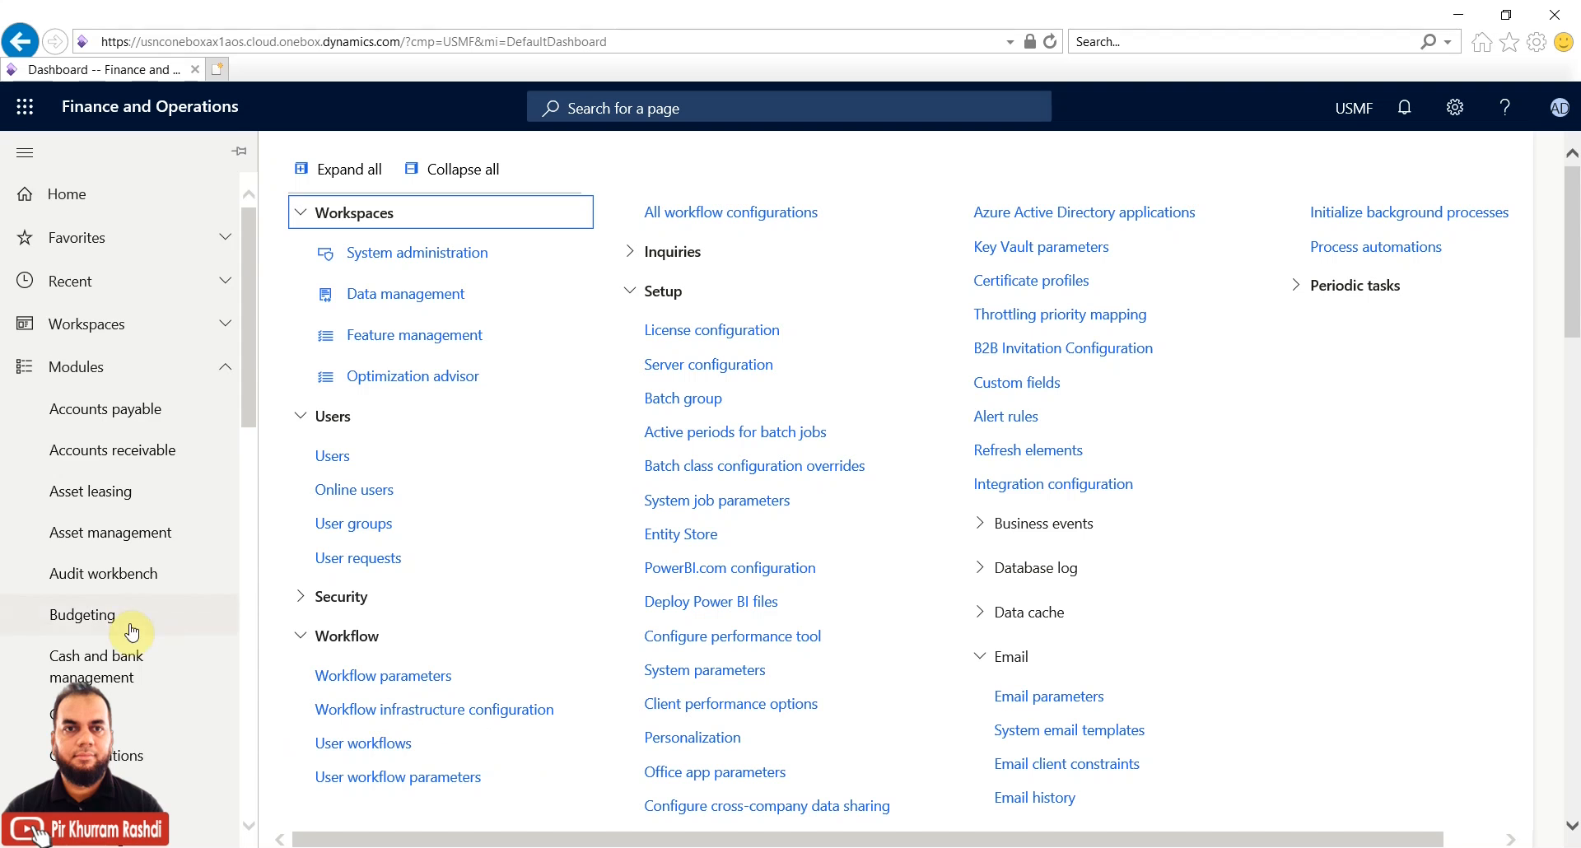
Browse the Procurement and sourcing, Accounts payable and Accounts receivable module menus
scroll(128, 624, down, 5)
scroll(130, 631, down, 3)
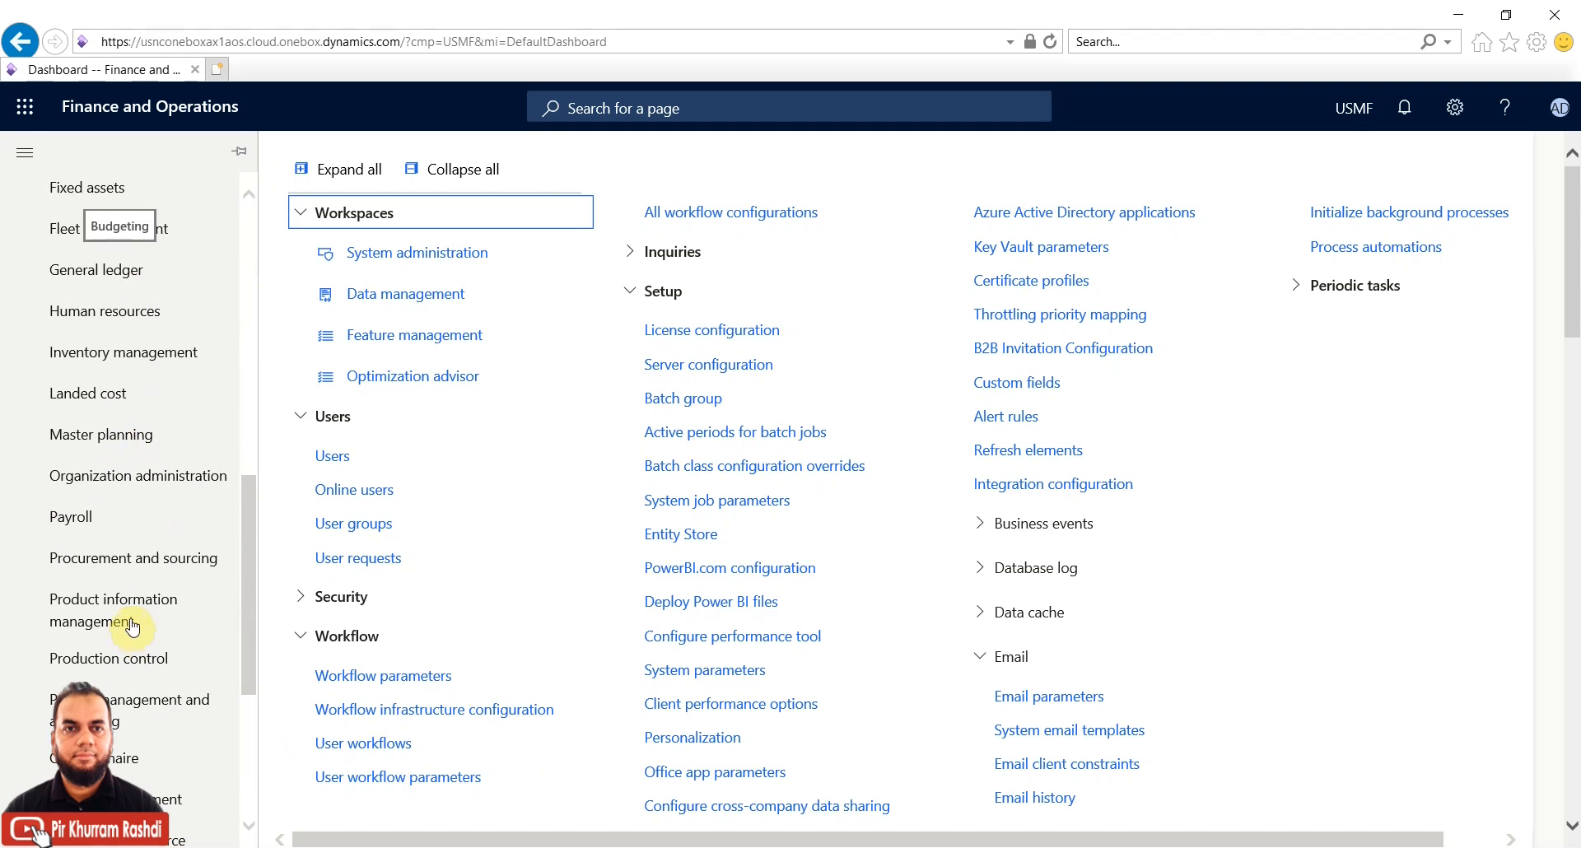
click(154, 562)
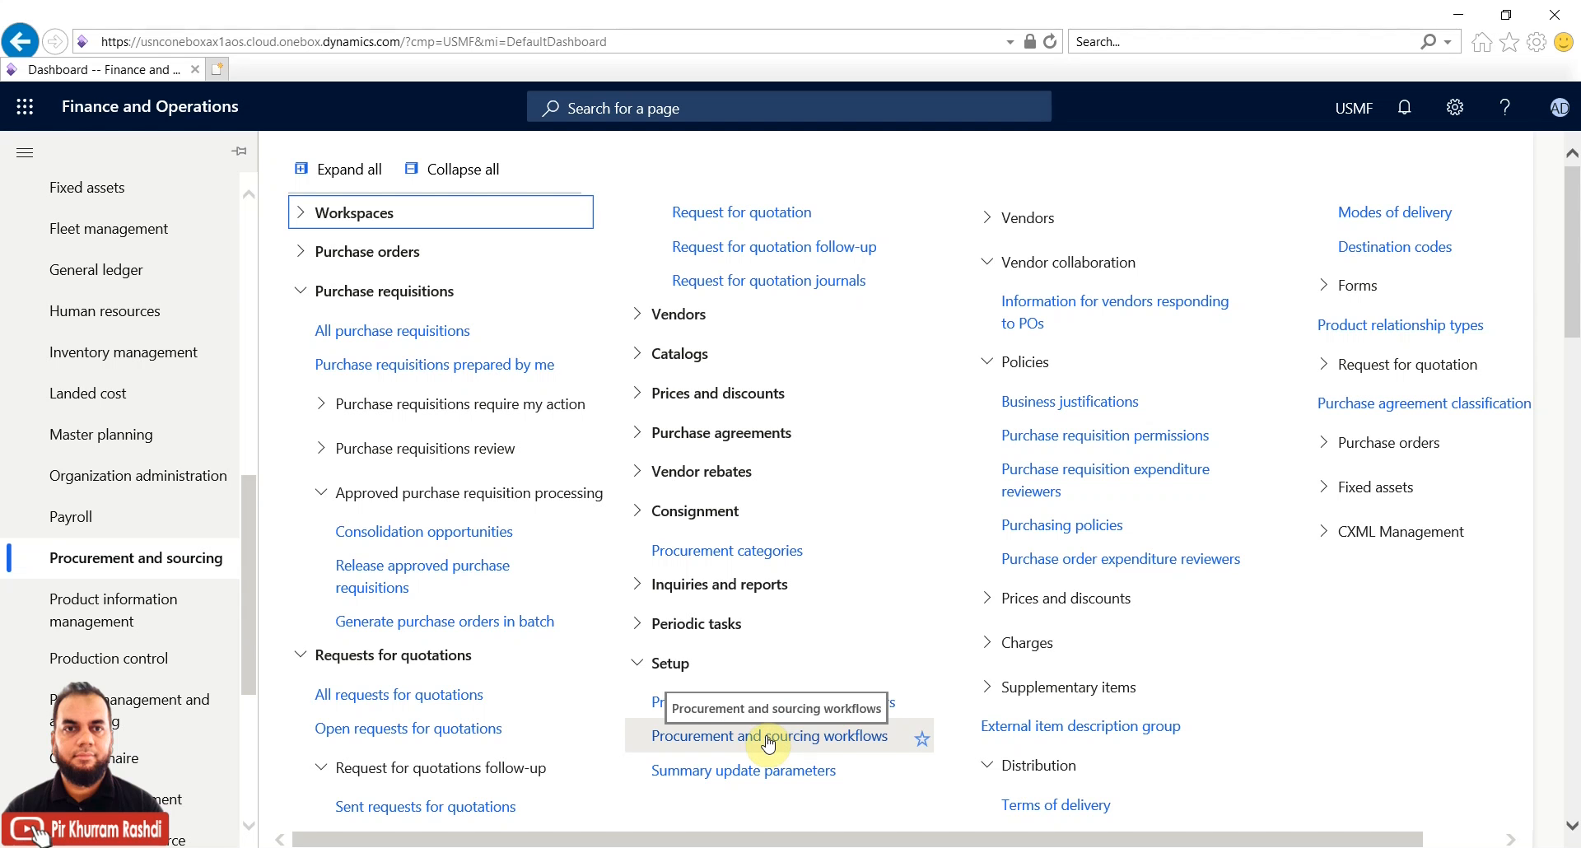
scroll(202, 576, up, 5)
scroll(200, 475, up, 5)
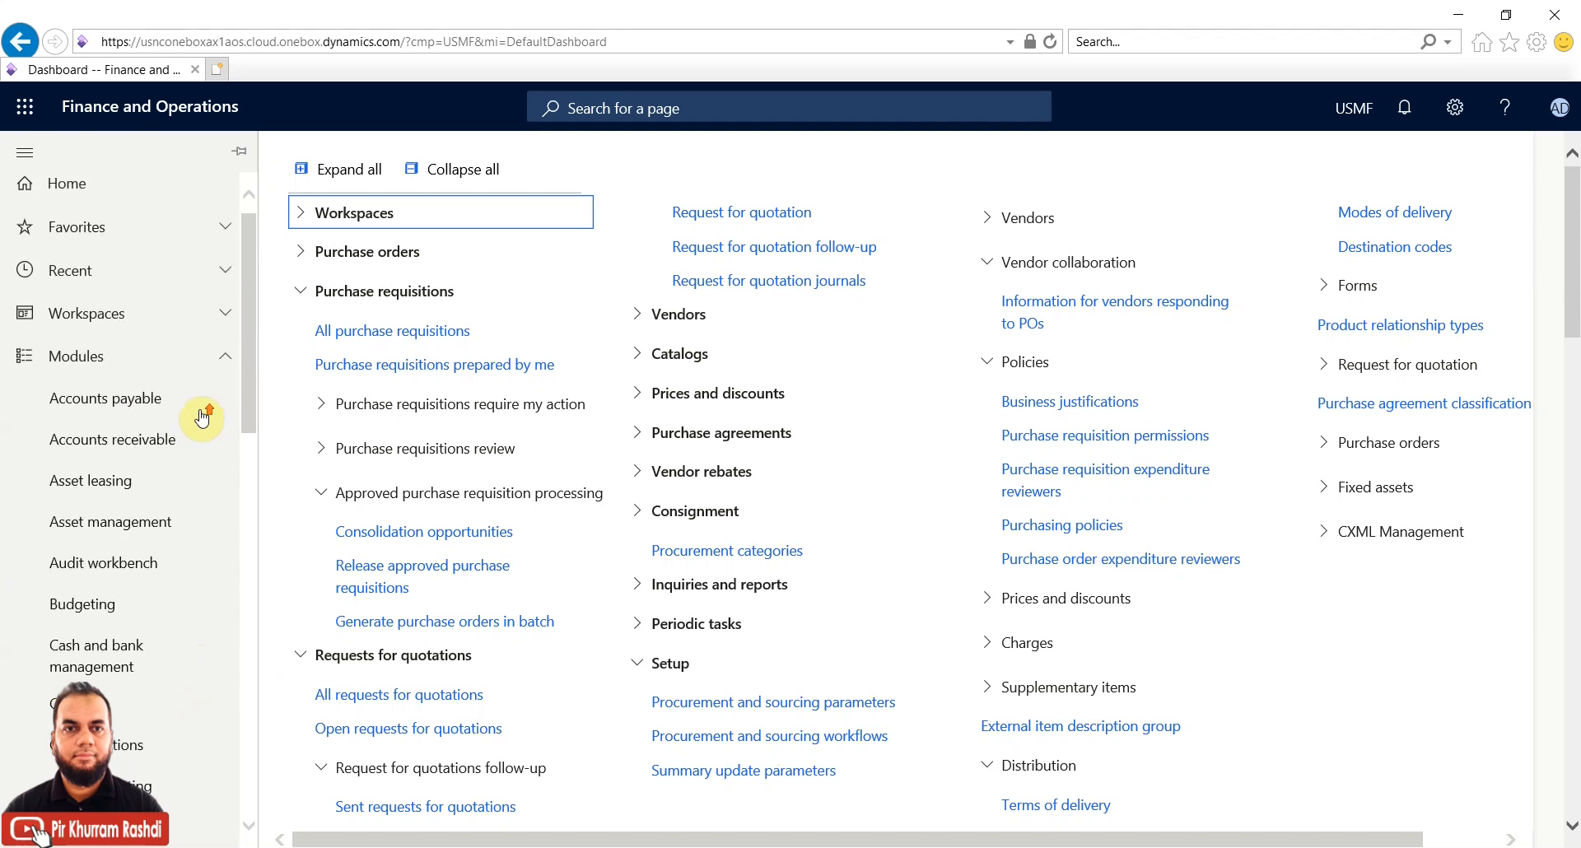
click(162, 409)
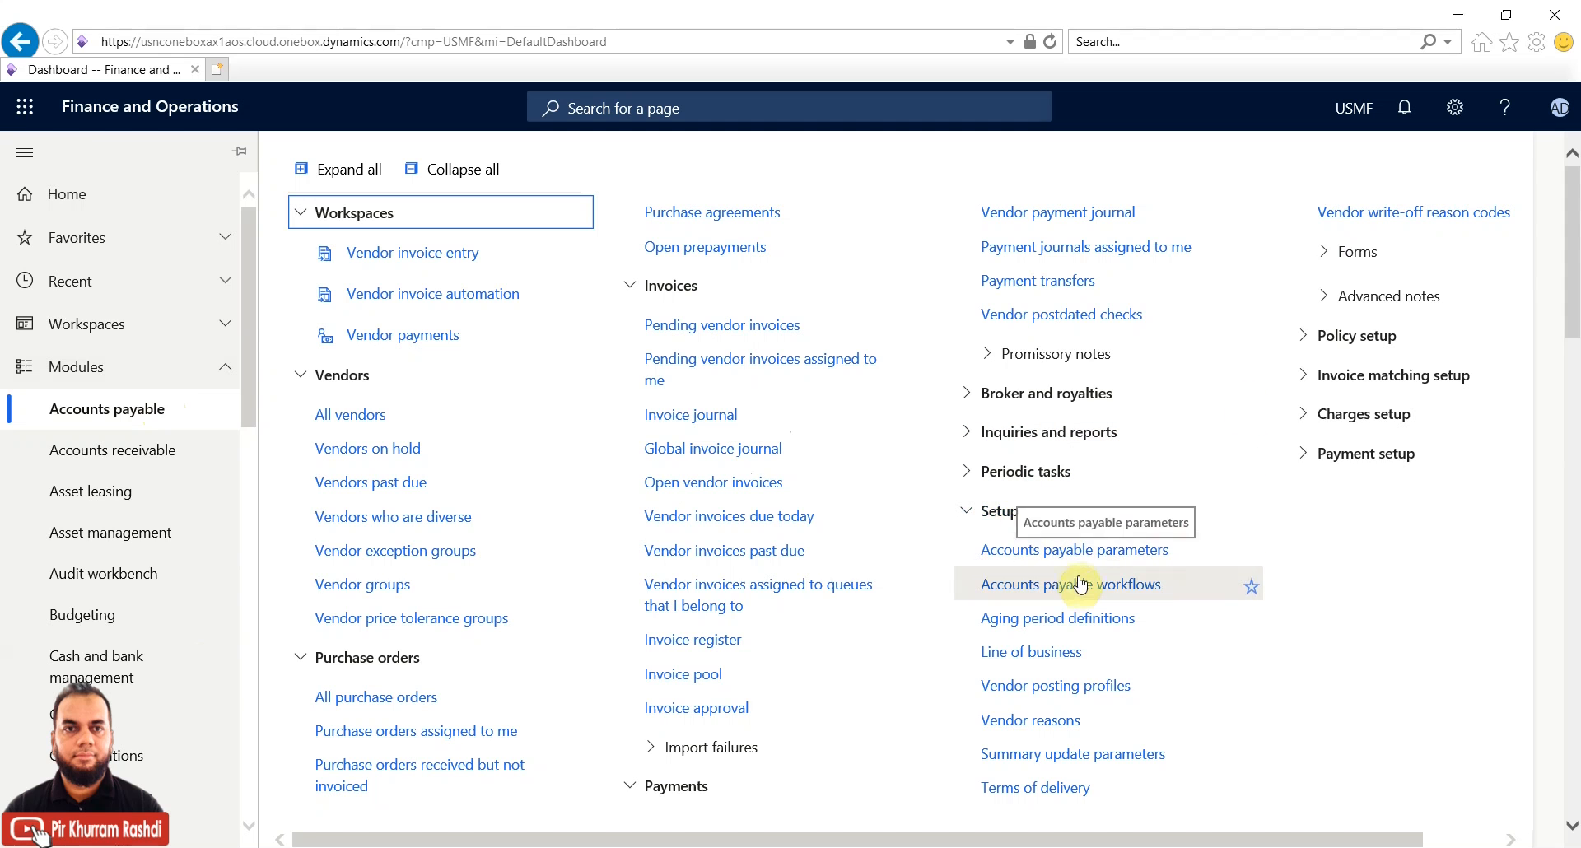
click(183, 460)
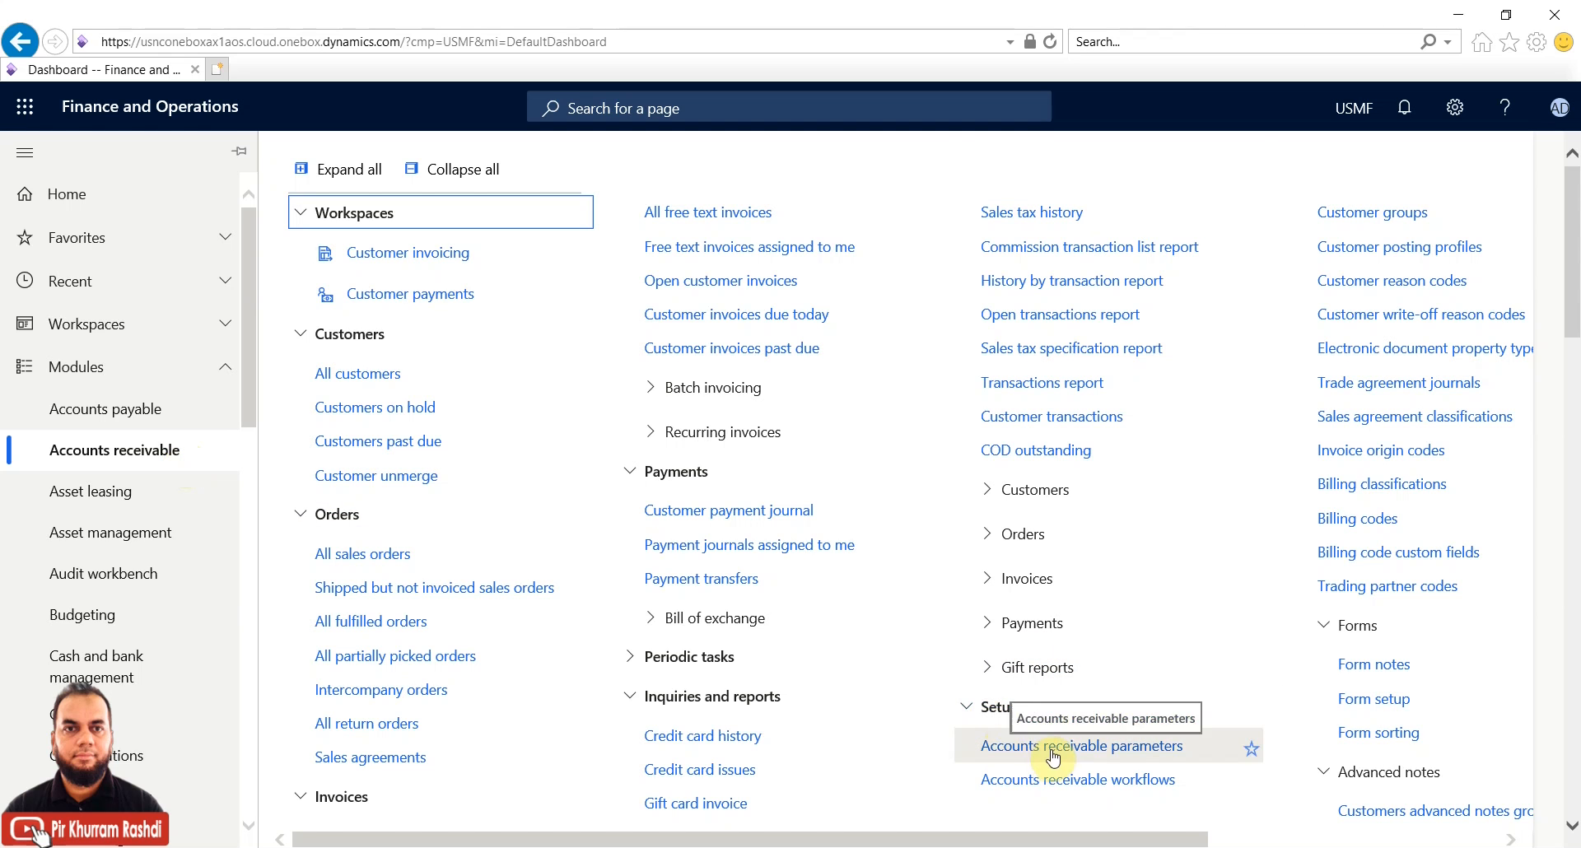
Go back to Procurement and sourcing and open its Procurement and sourcing workflows page
scroll(173, 523, down, 4)
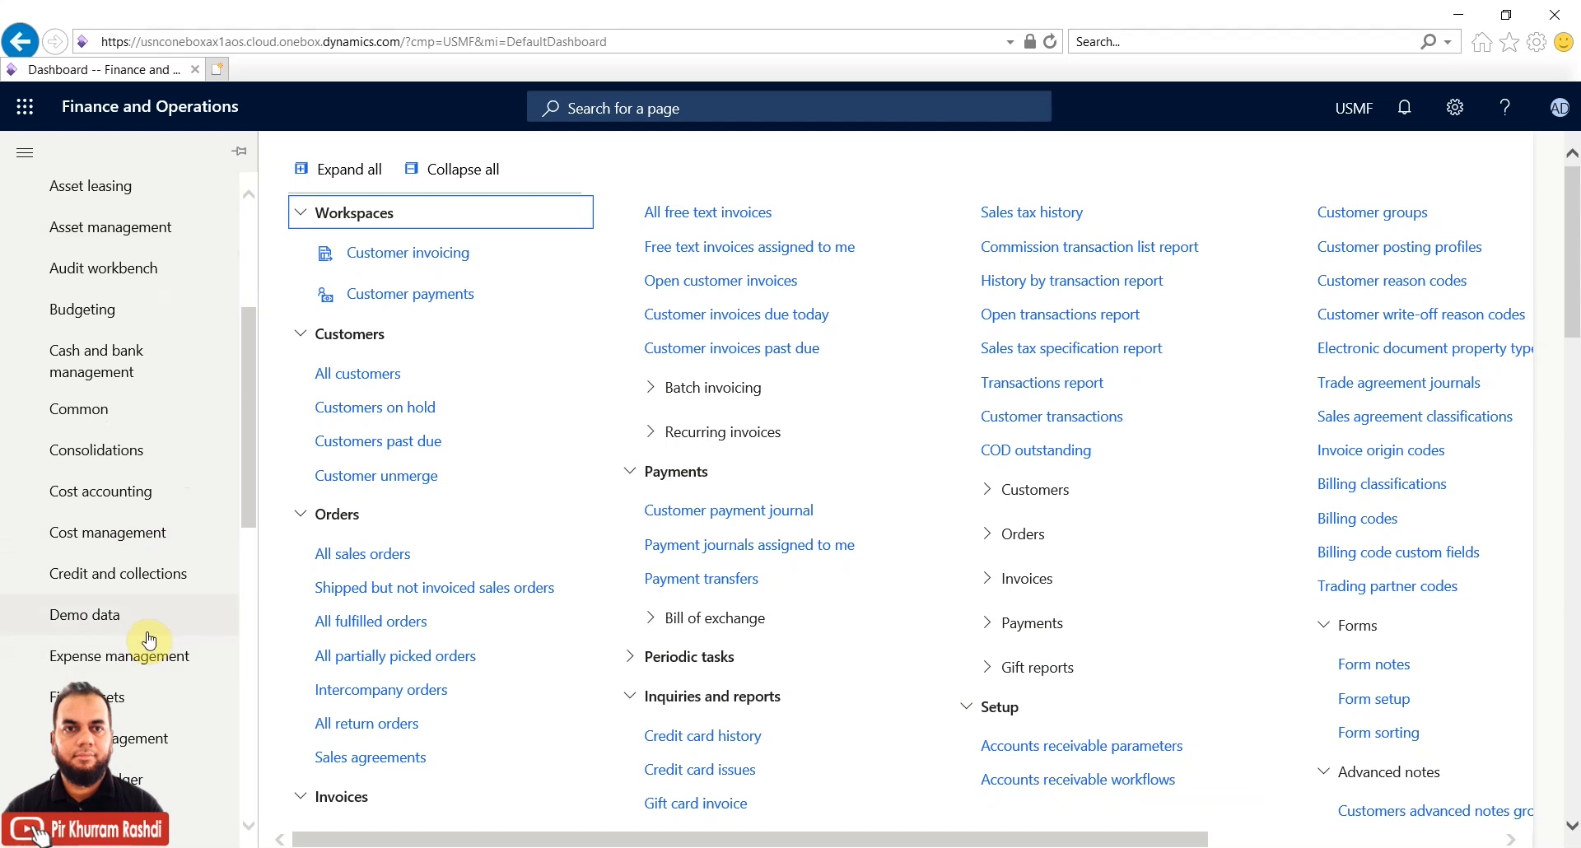
scroll(149, 640, down, 3)
scroll(151, 632, down, 5)
click(171, 565)
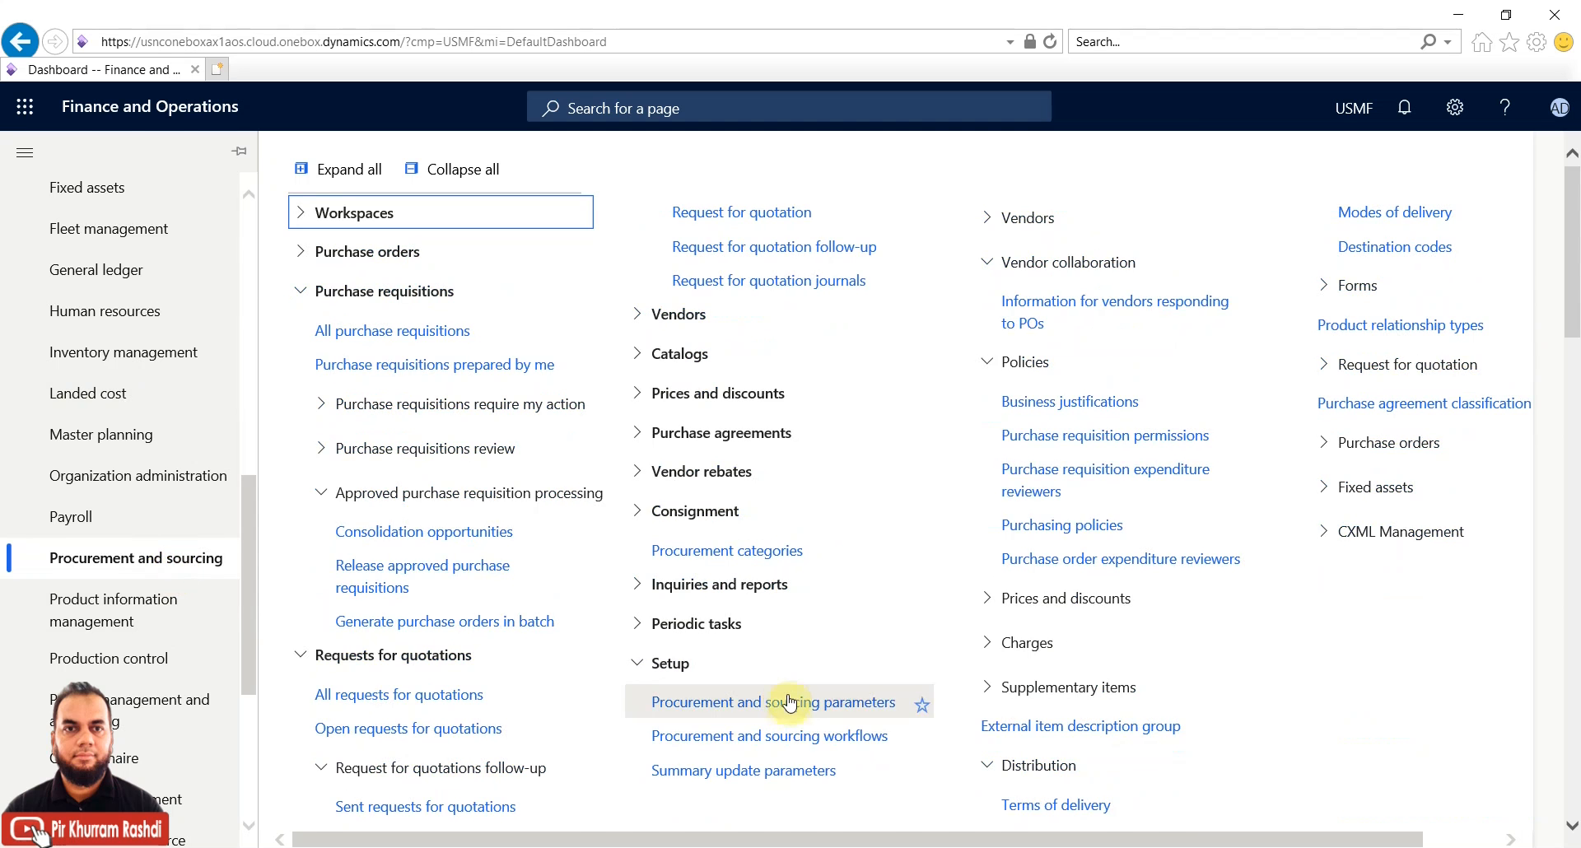
click(784, 734)
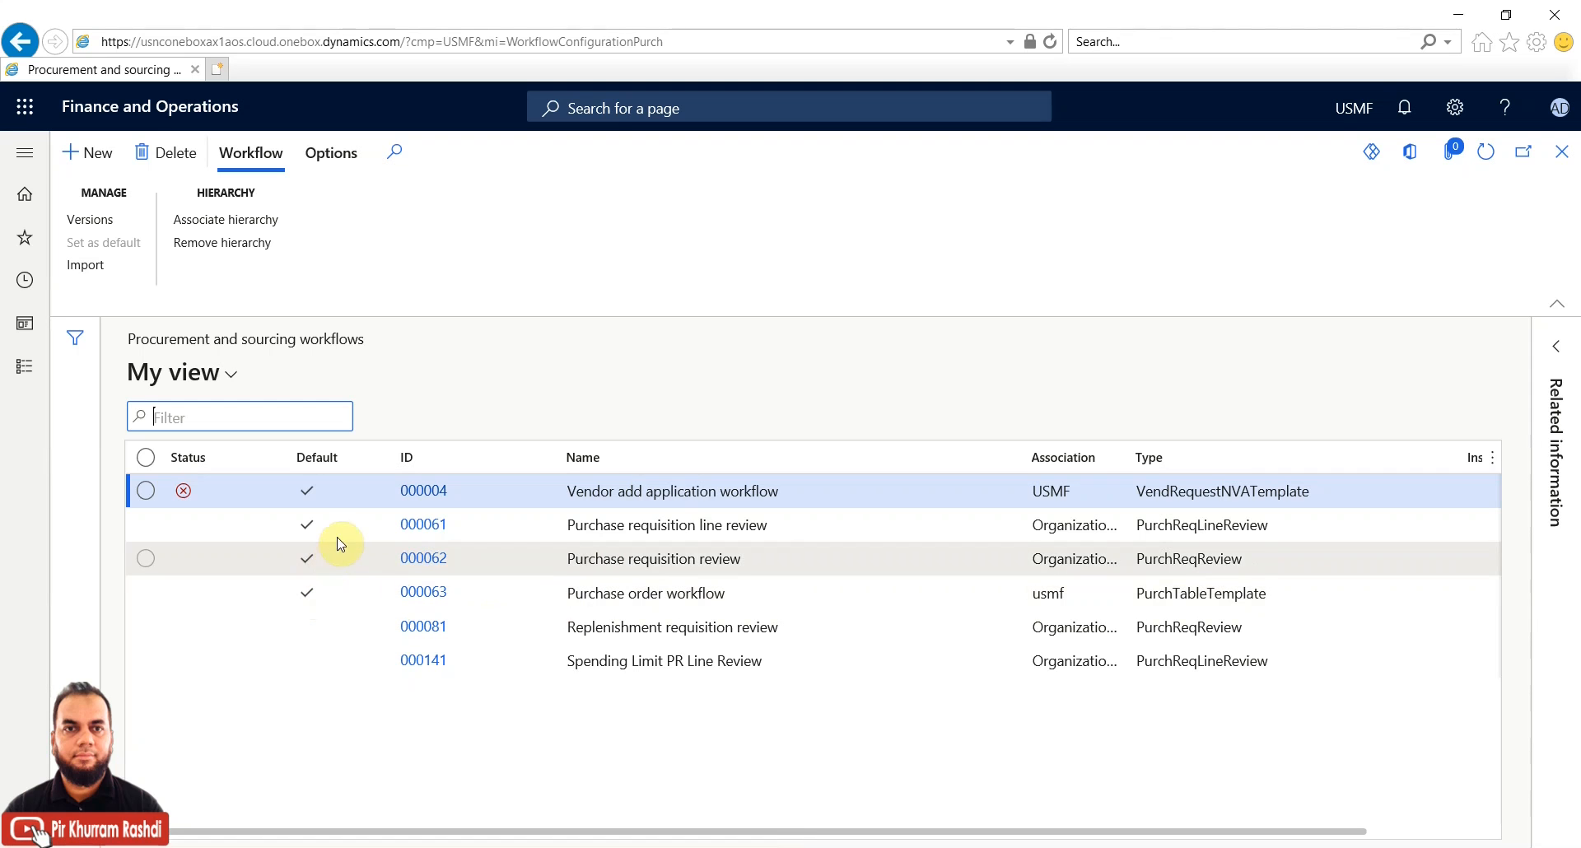
Select workflow 000062 Purchase requisition review and show its version history
click(145, 560)
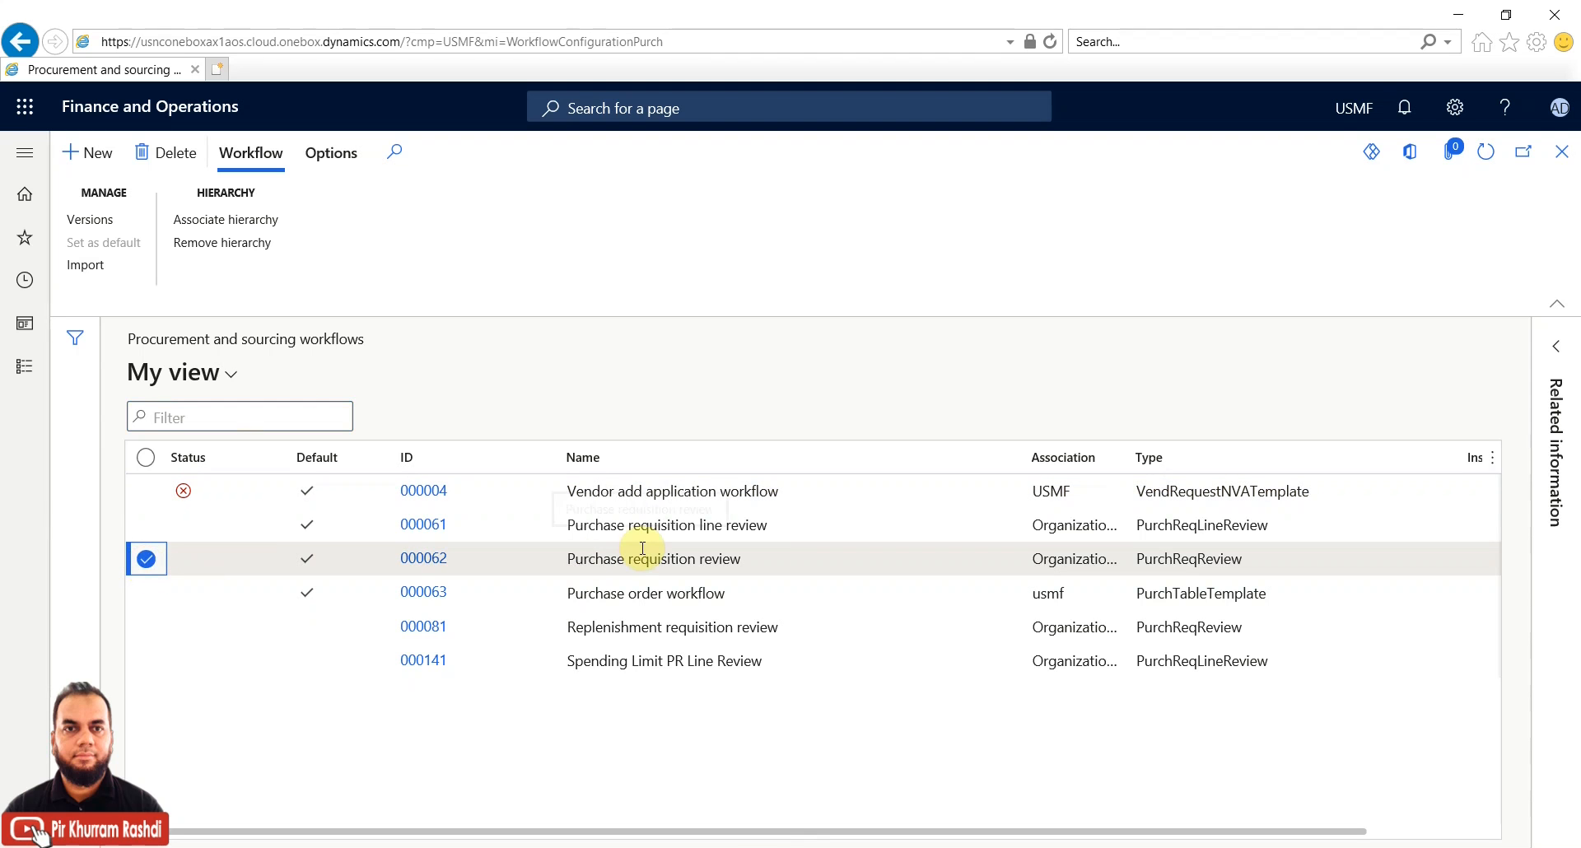
click(90, 219)
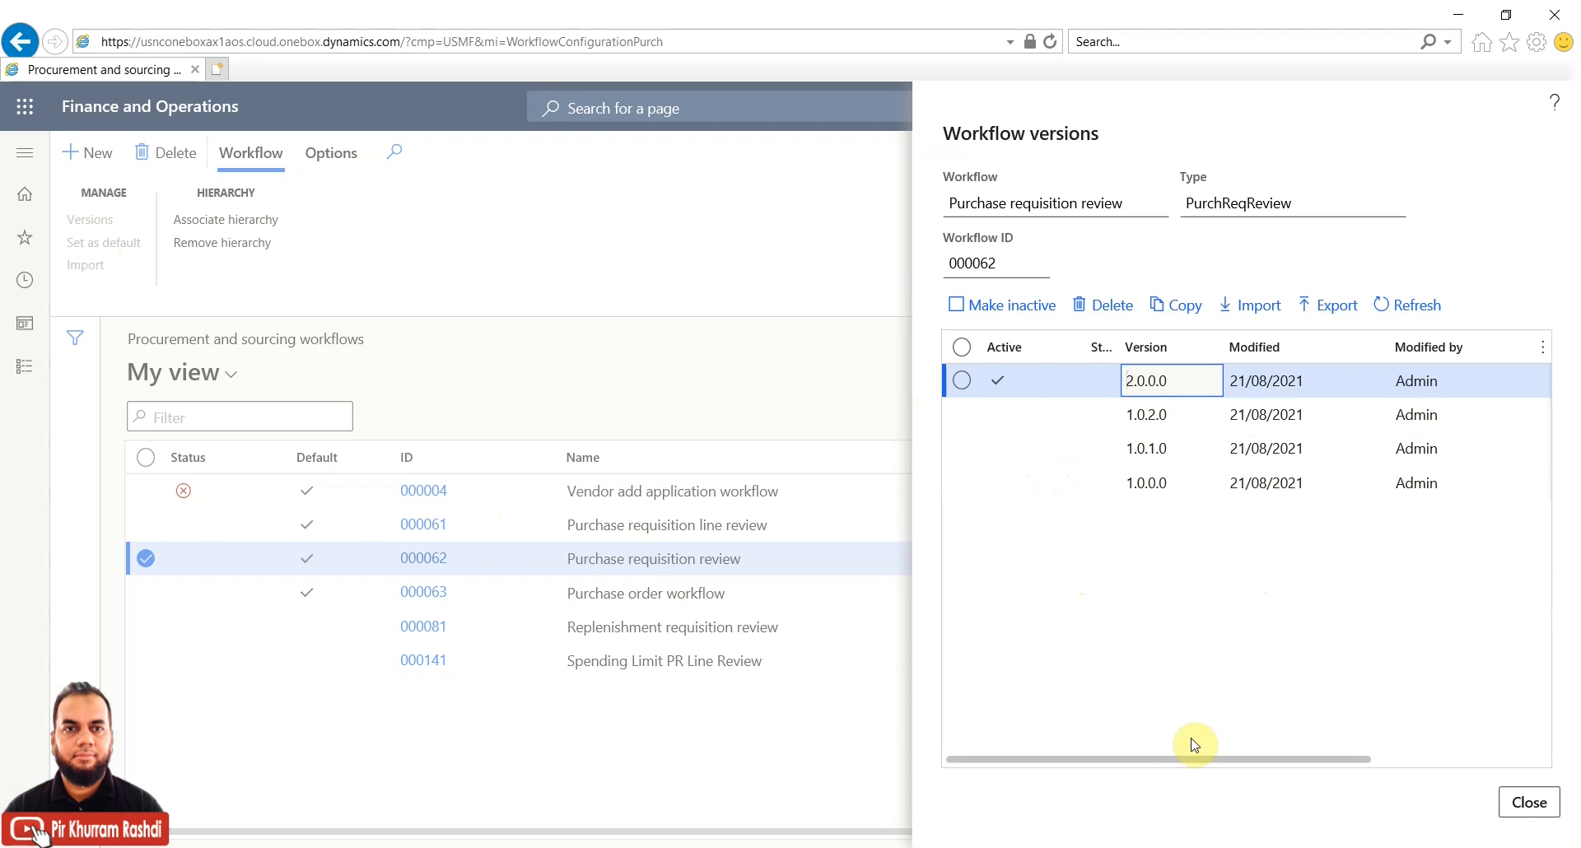
Scroll through the remaining version columns, then close the Workflow versions pane
drag(1182, 759, 1013, 747)
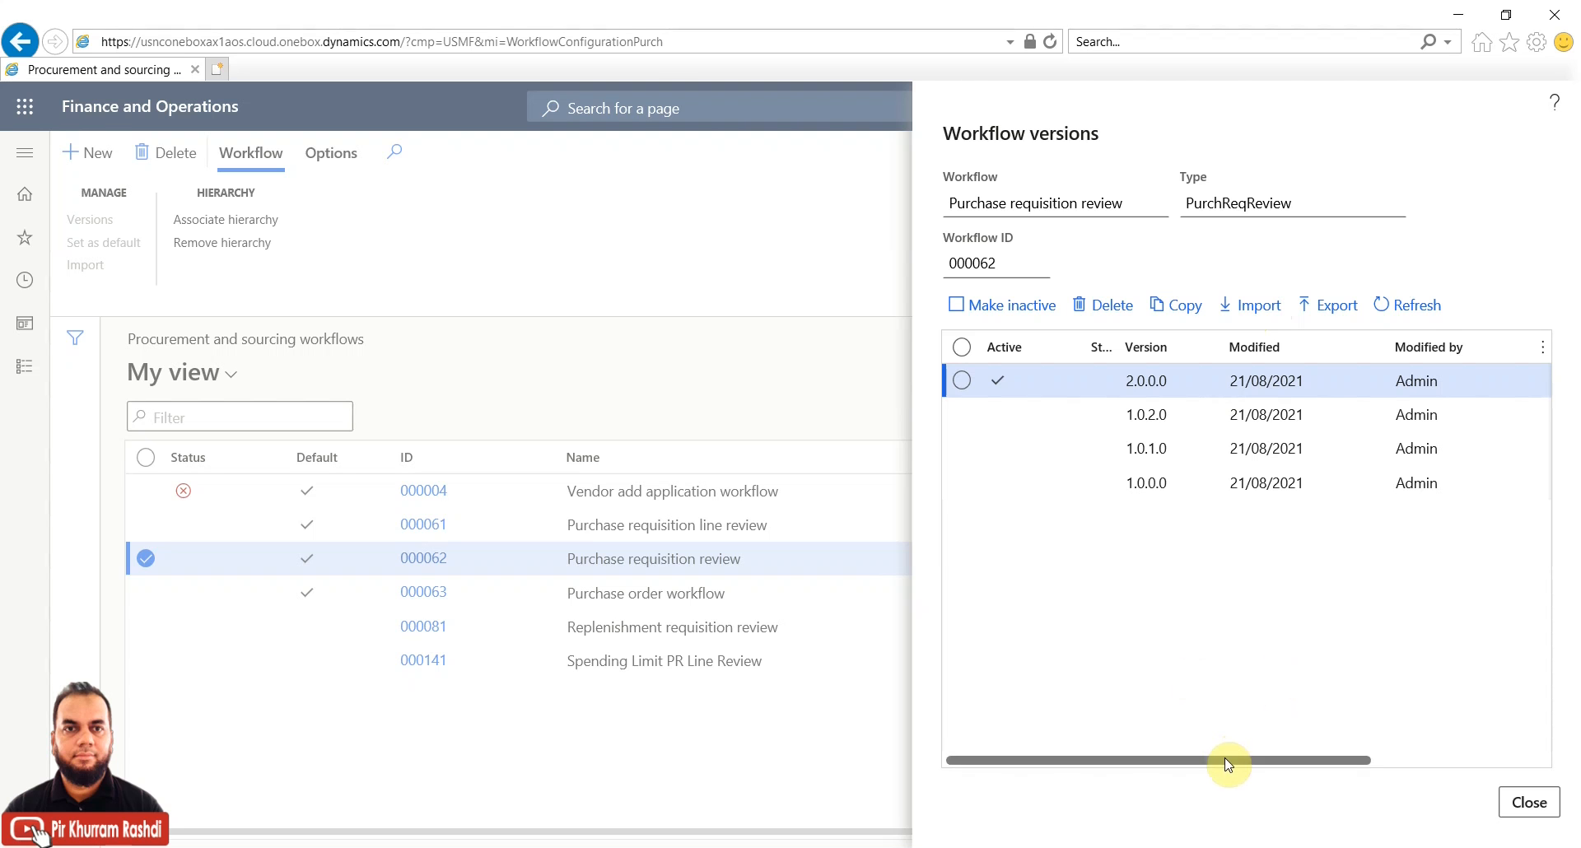
click(1529, 805)
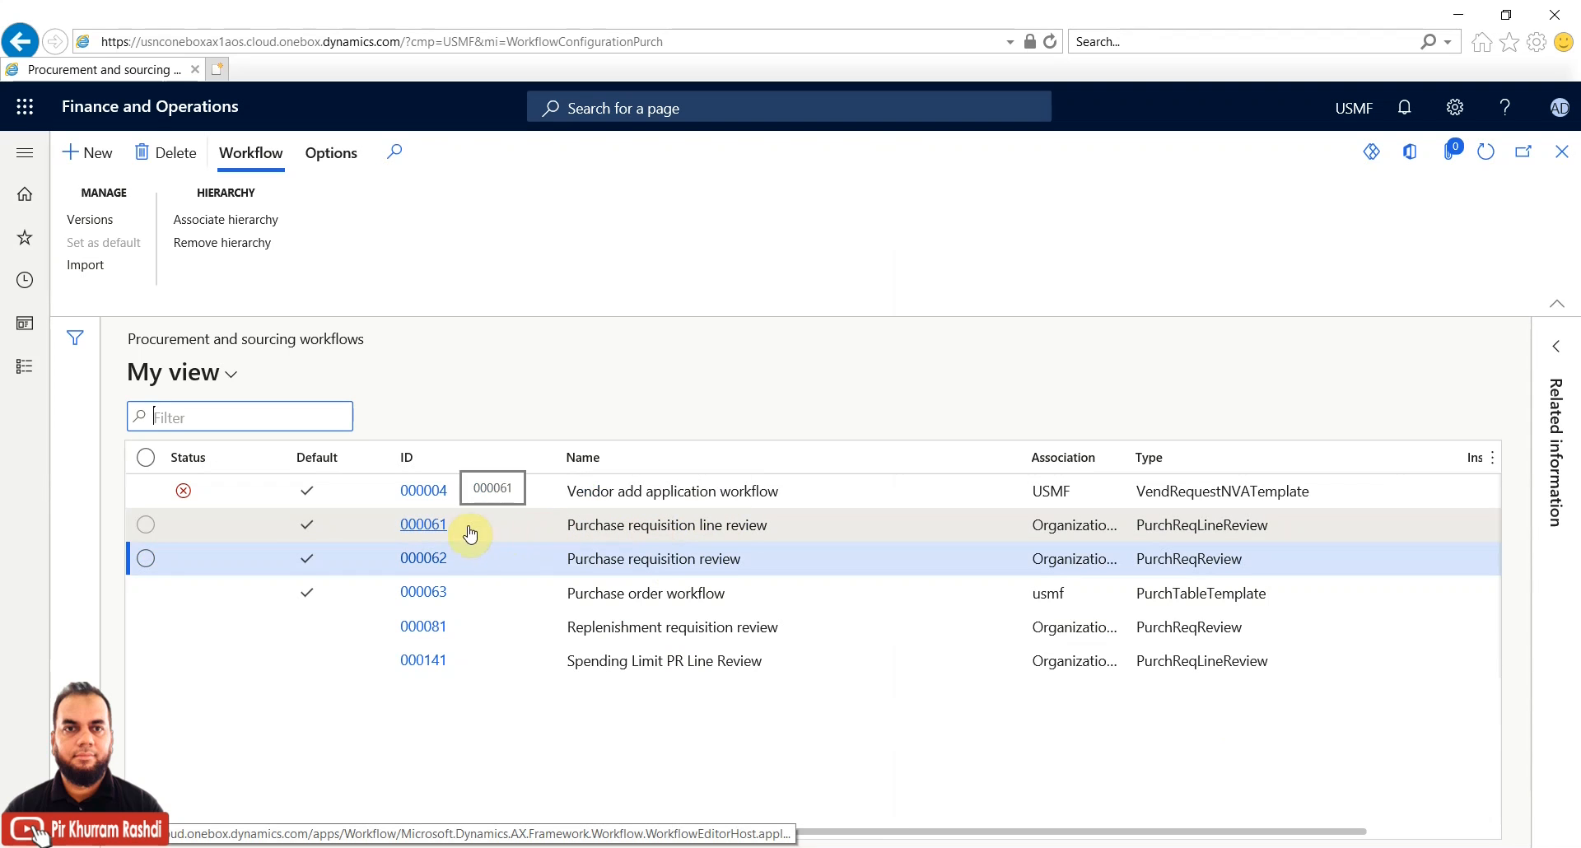
Open workflow 000062 in the editor, signing in with the account e-mail and password
click(429, 560)
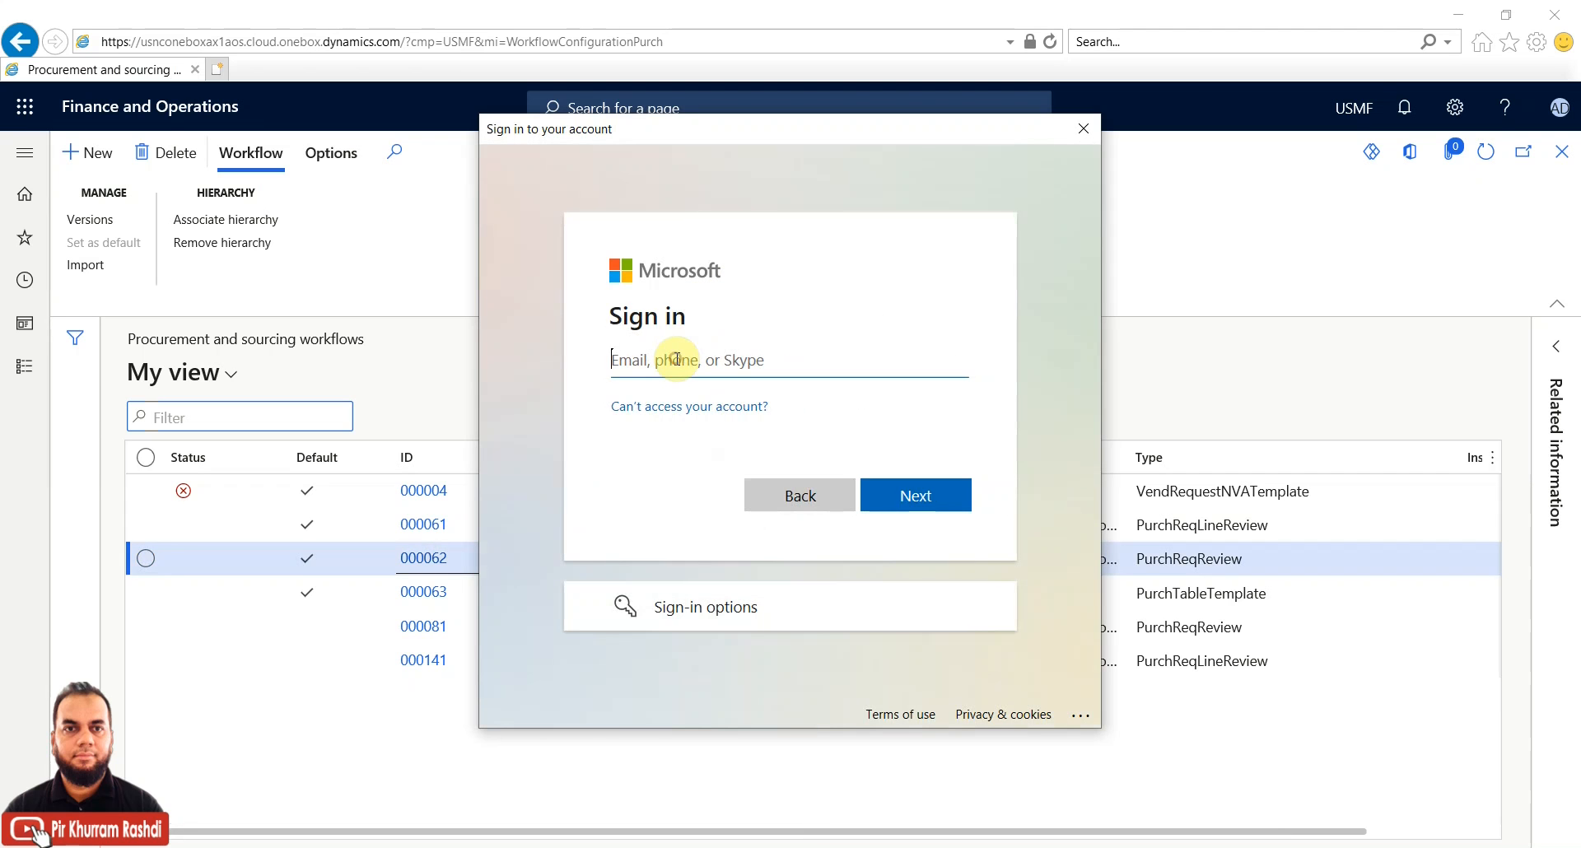
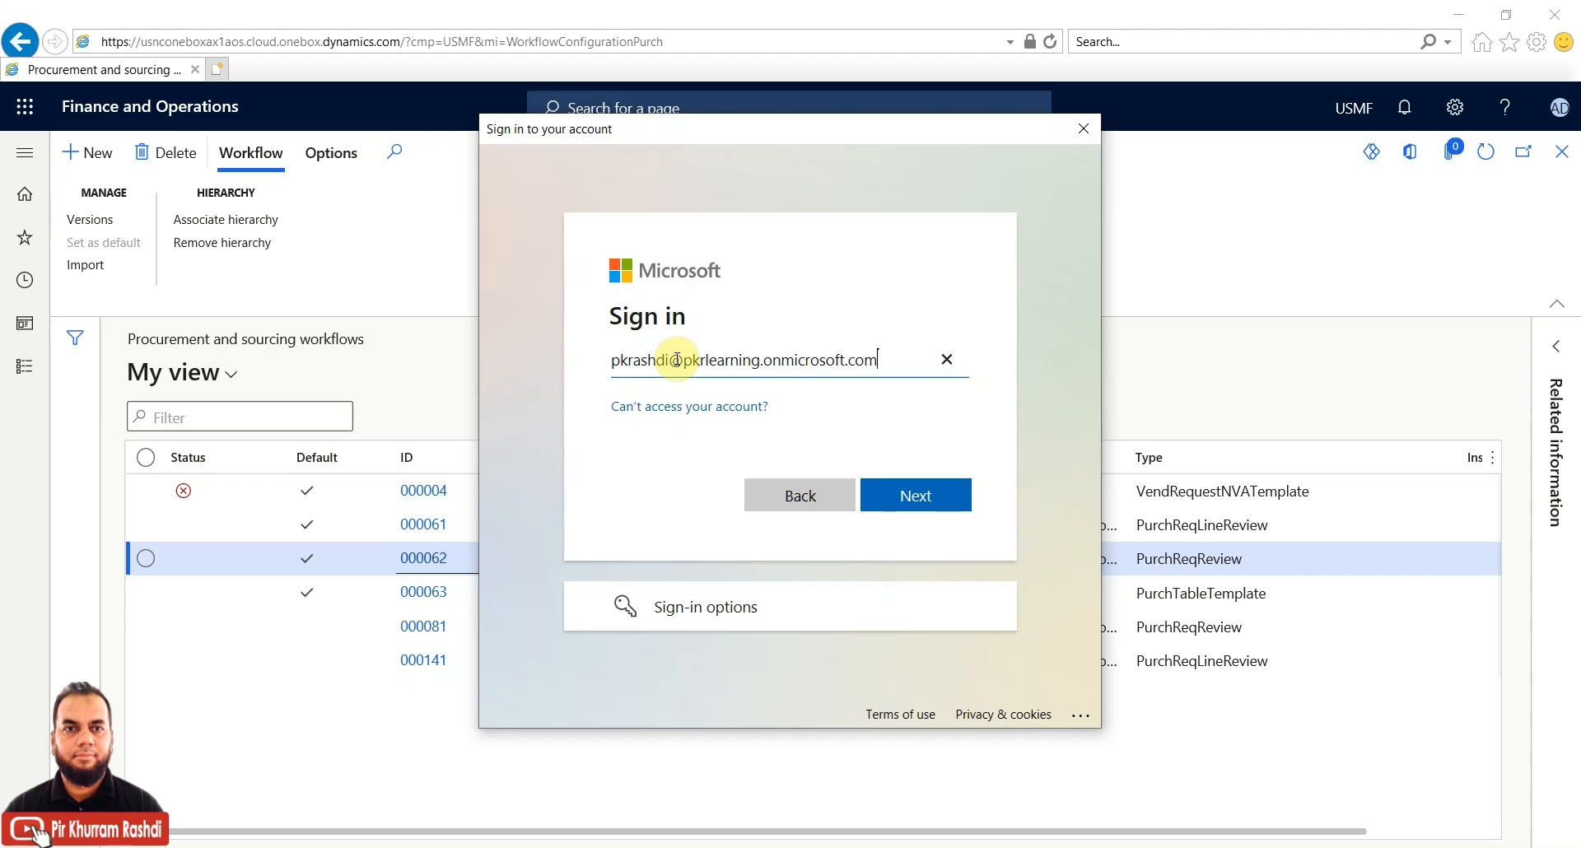
key(Return)
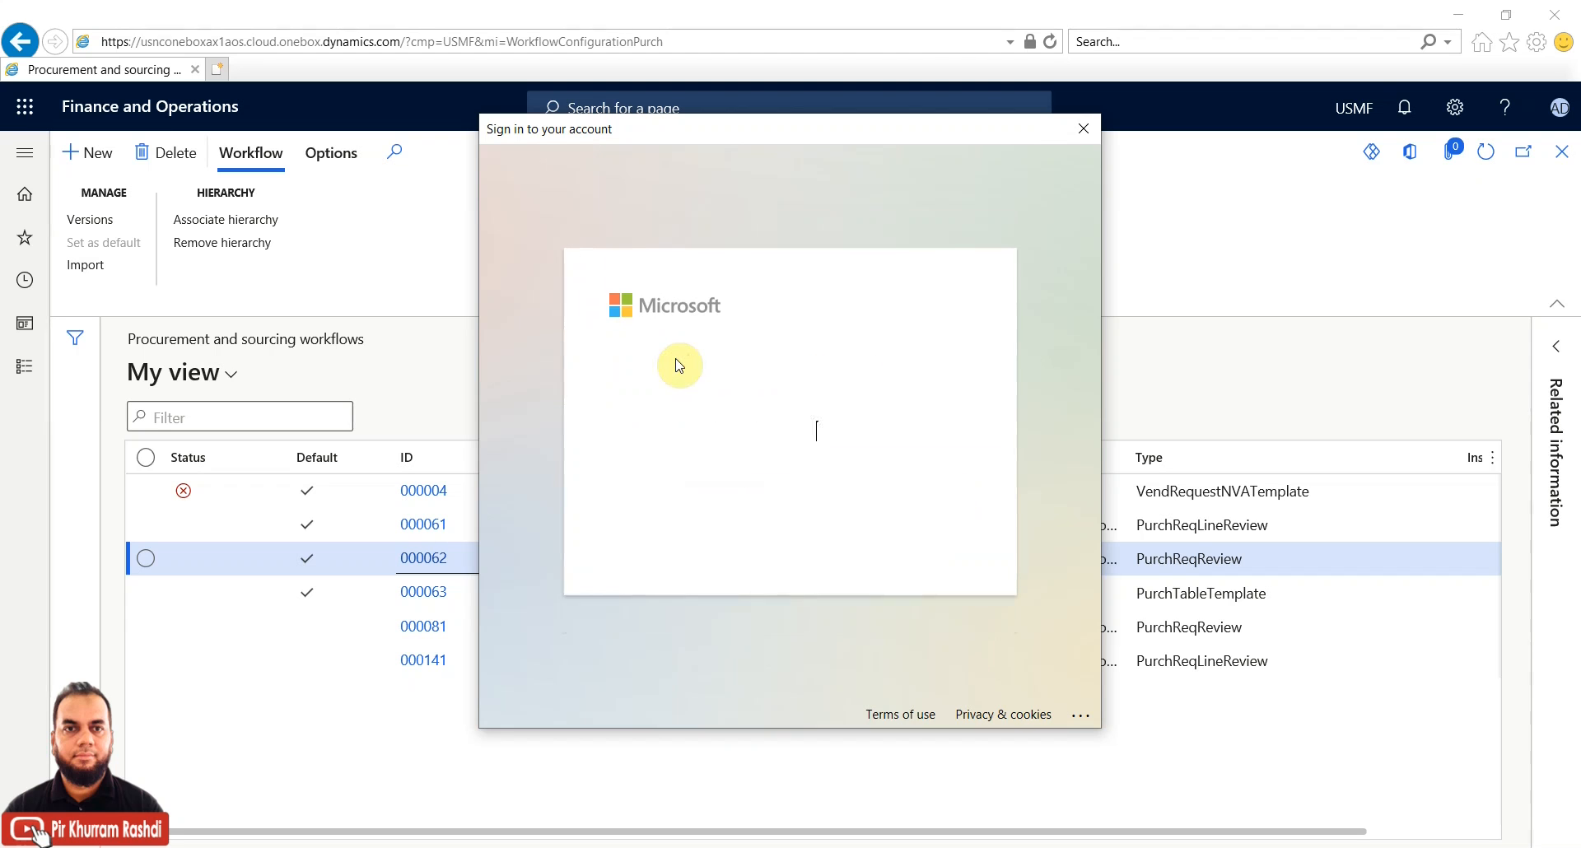
text(•)
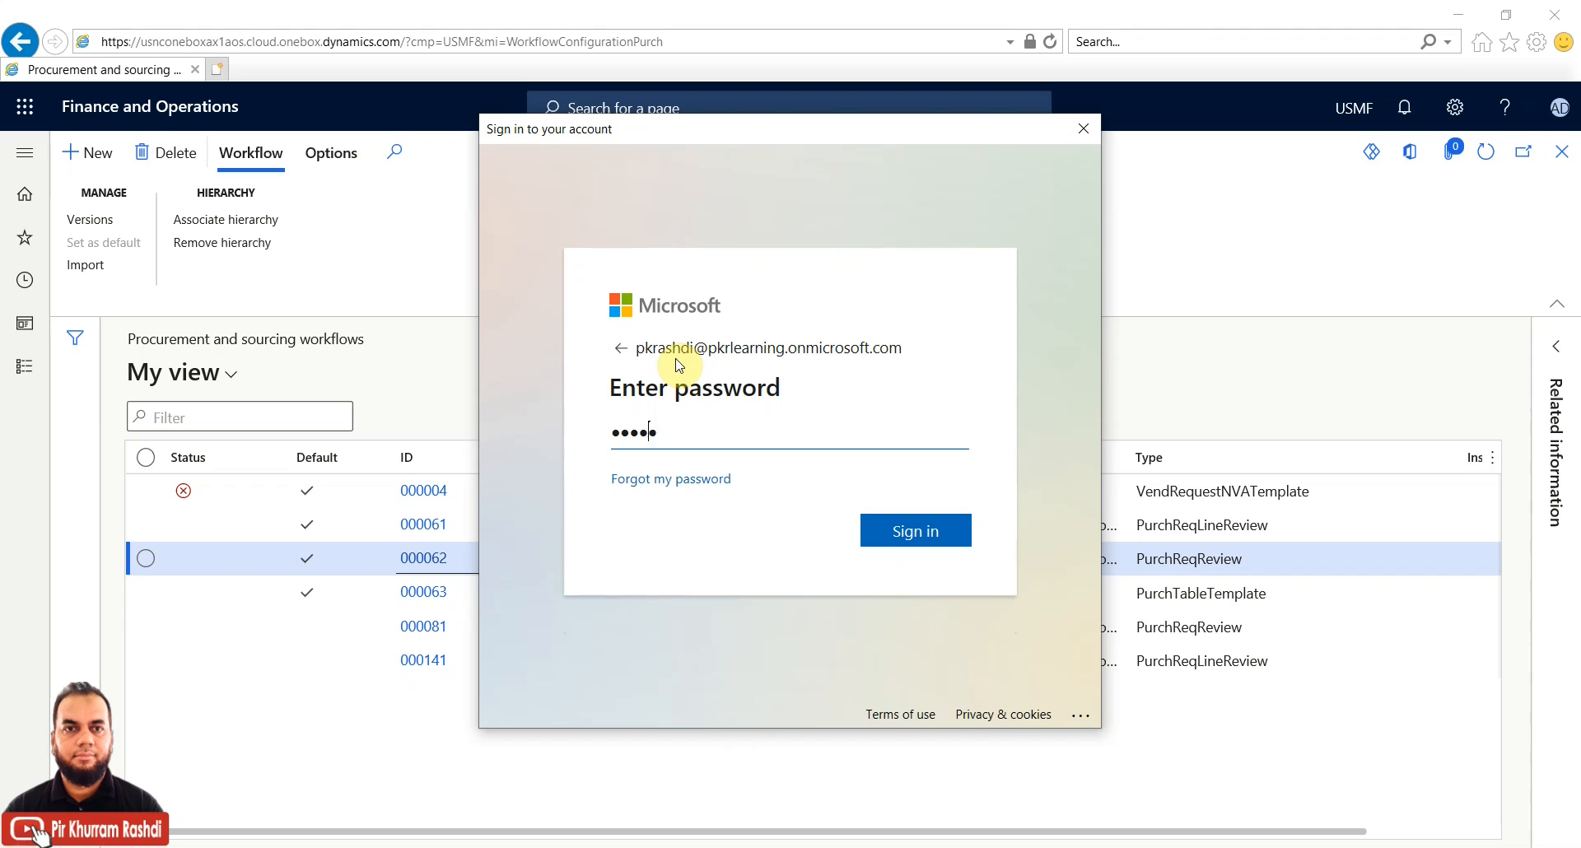
key(Return)
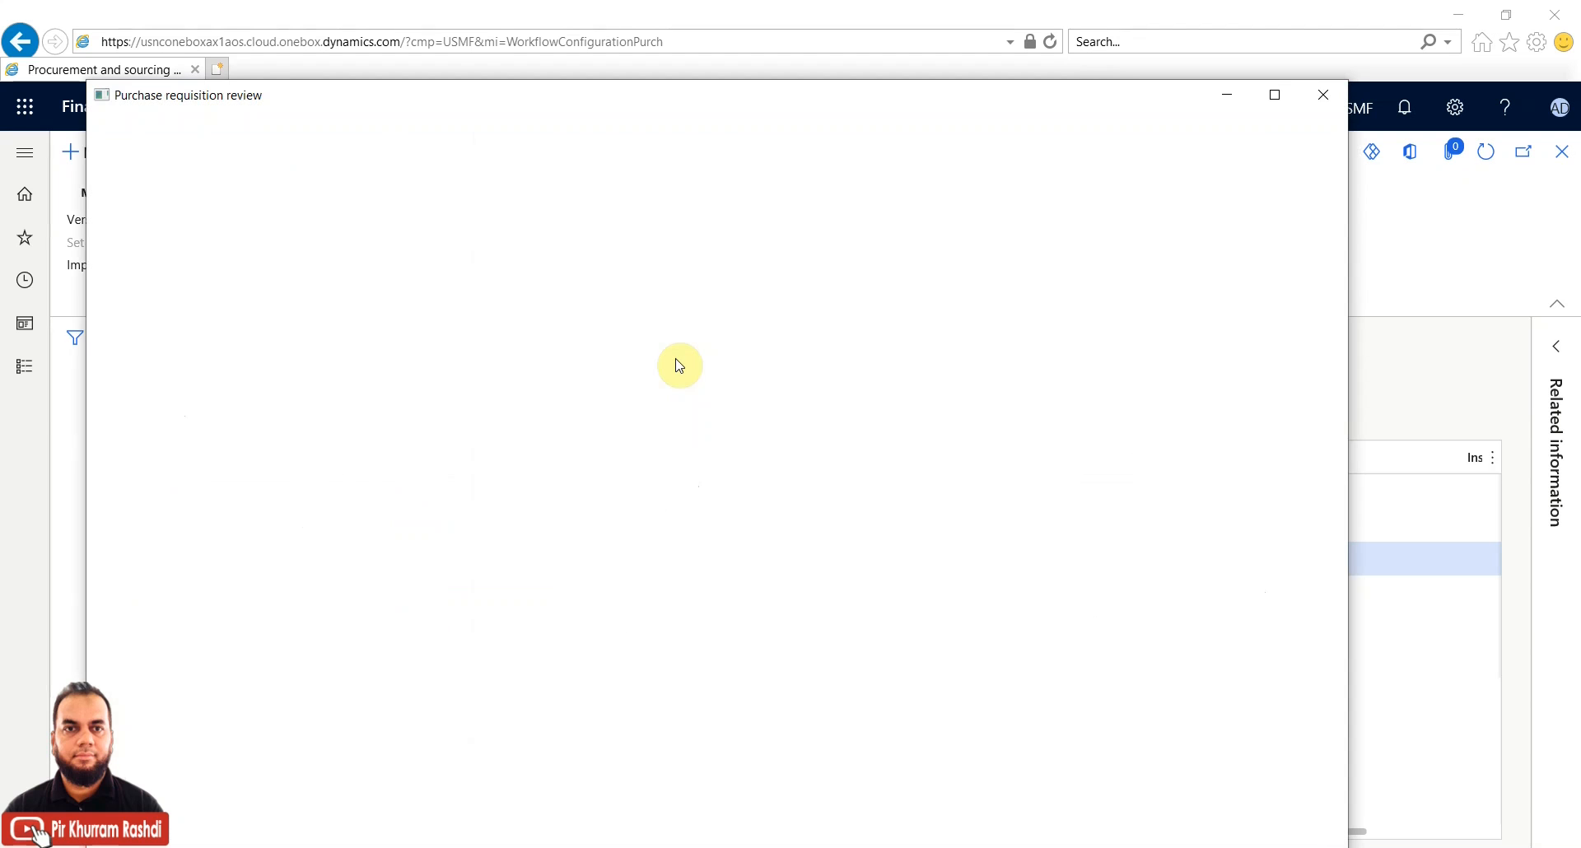
Maximize the workflow editor and shrink the Errors and warnings pane to enlarge the diagram
click(1275, 94)
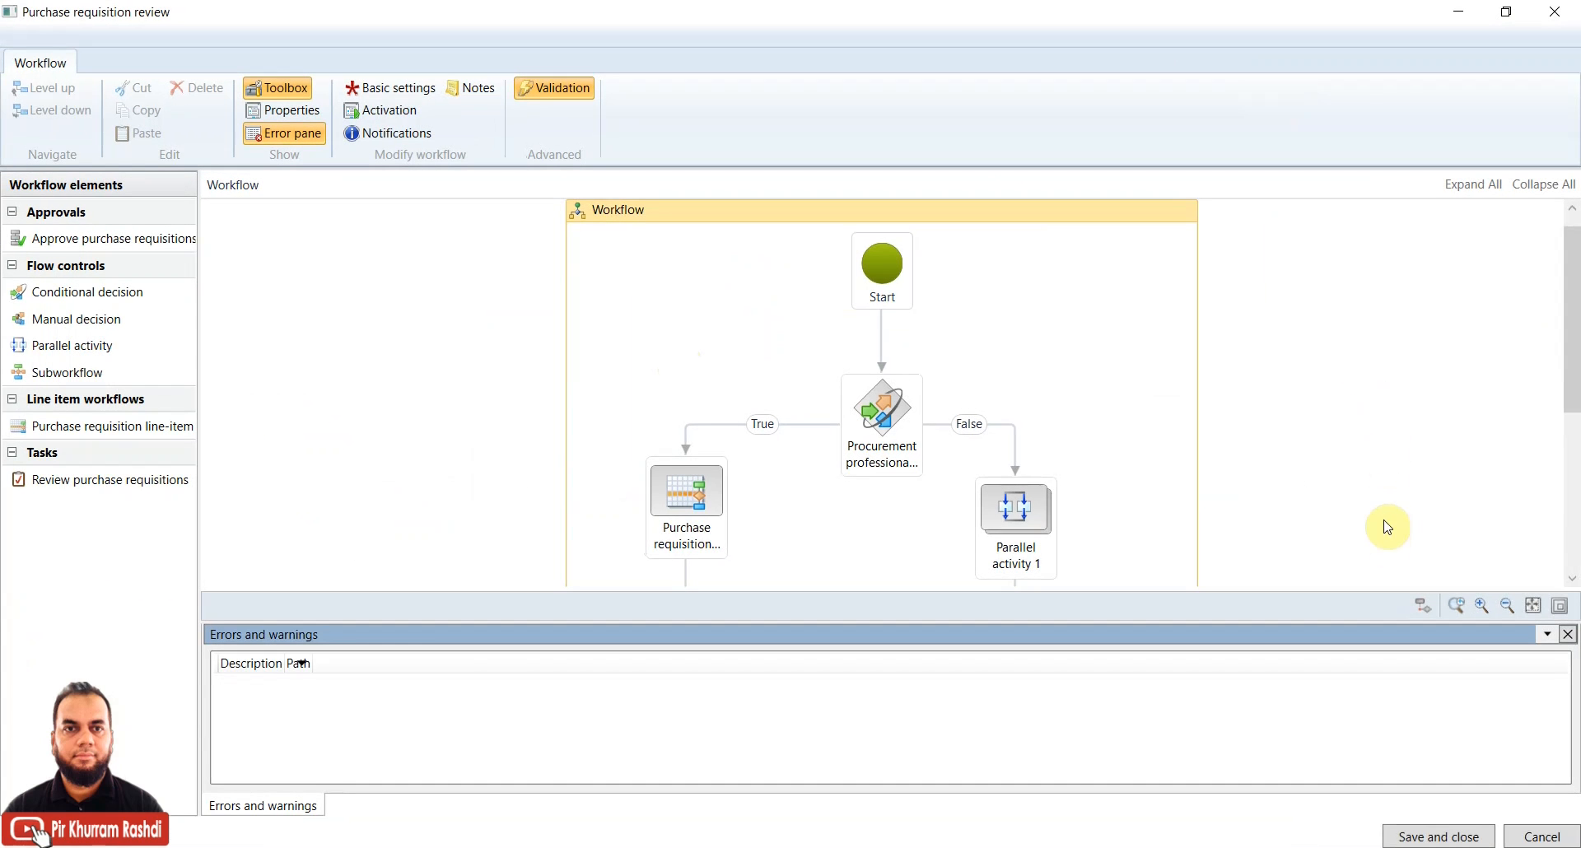
drag(1577, 297, 1575, 280)
drag(1316, 619, 1307, 714)
mouse_move(1571, 364)
mouse_down()
mouse_move(1565, 507)
mouse_move(1564, 353)
mouse_move(1556, 505)
mouse_move(1564, 364)
mouse_move(1565, 393)
mouse_up()
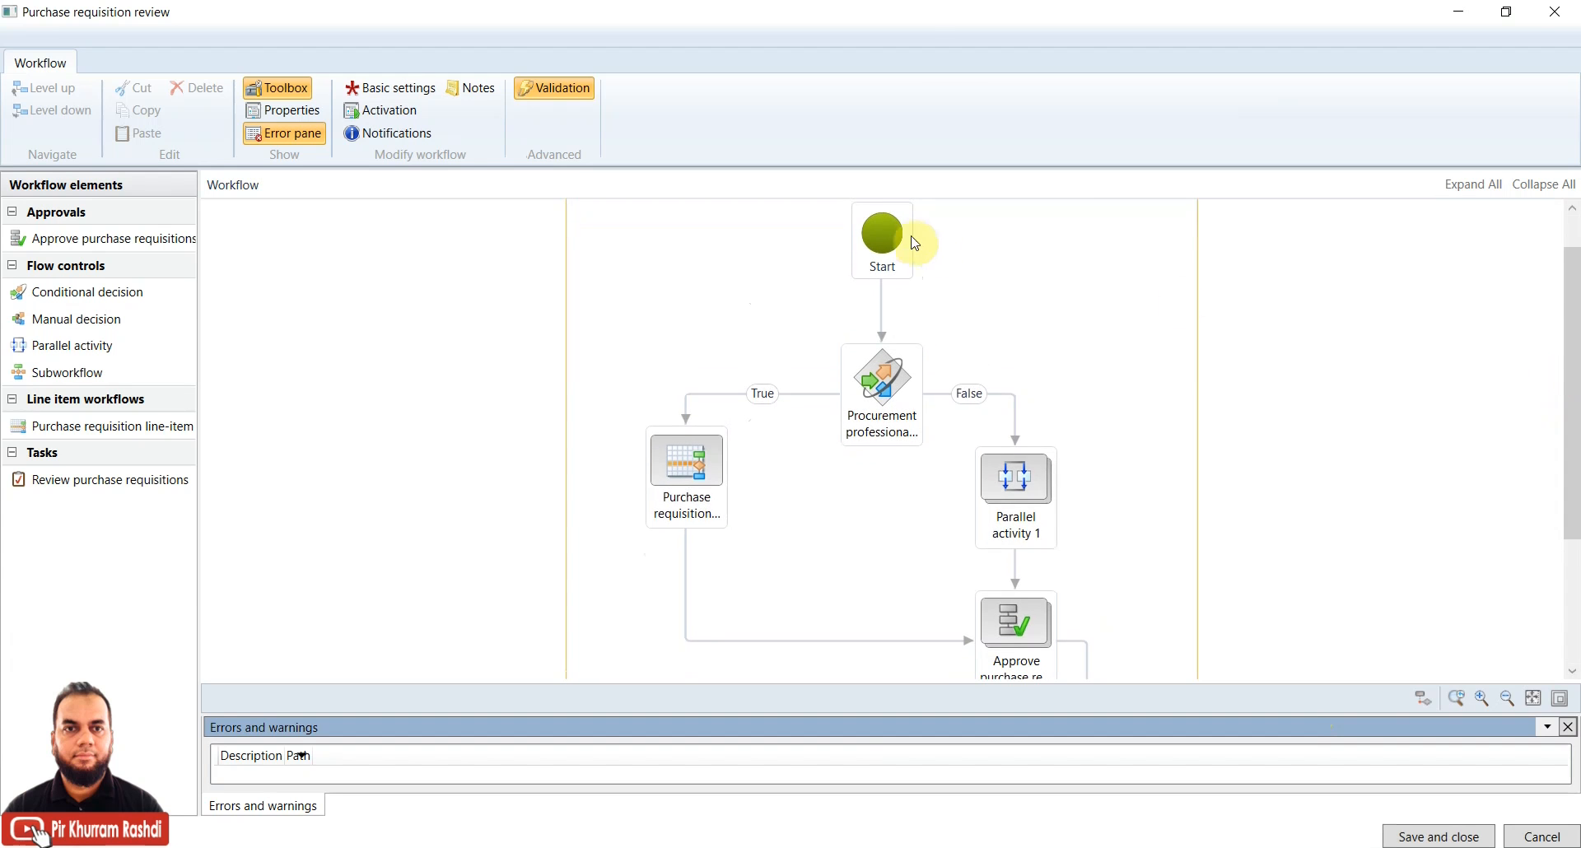
Select the Start and End steps and the Procurement professional required? decision
click(885, 235)
drag(1573, 329, 1564, 453)
click(810, 545)
drag(1569, 571, 1554, 392)
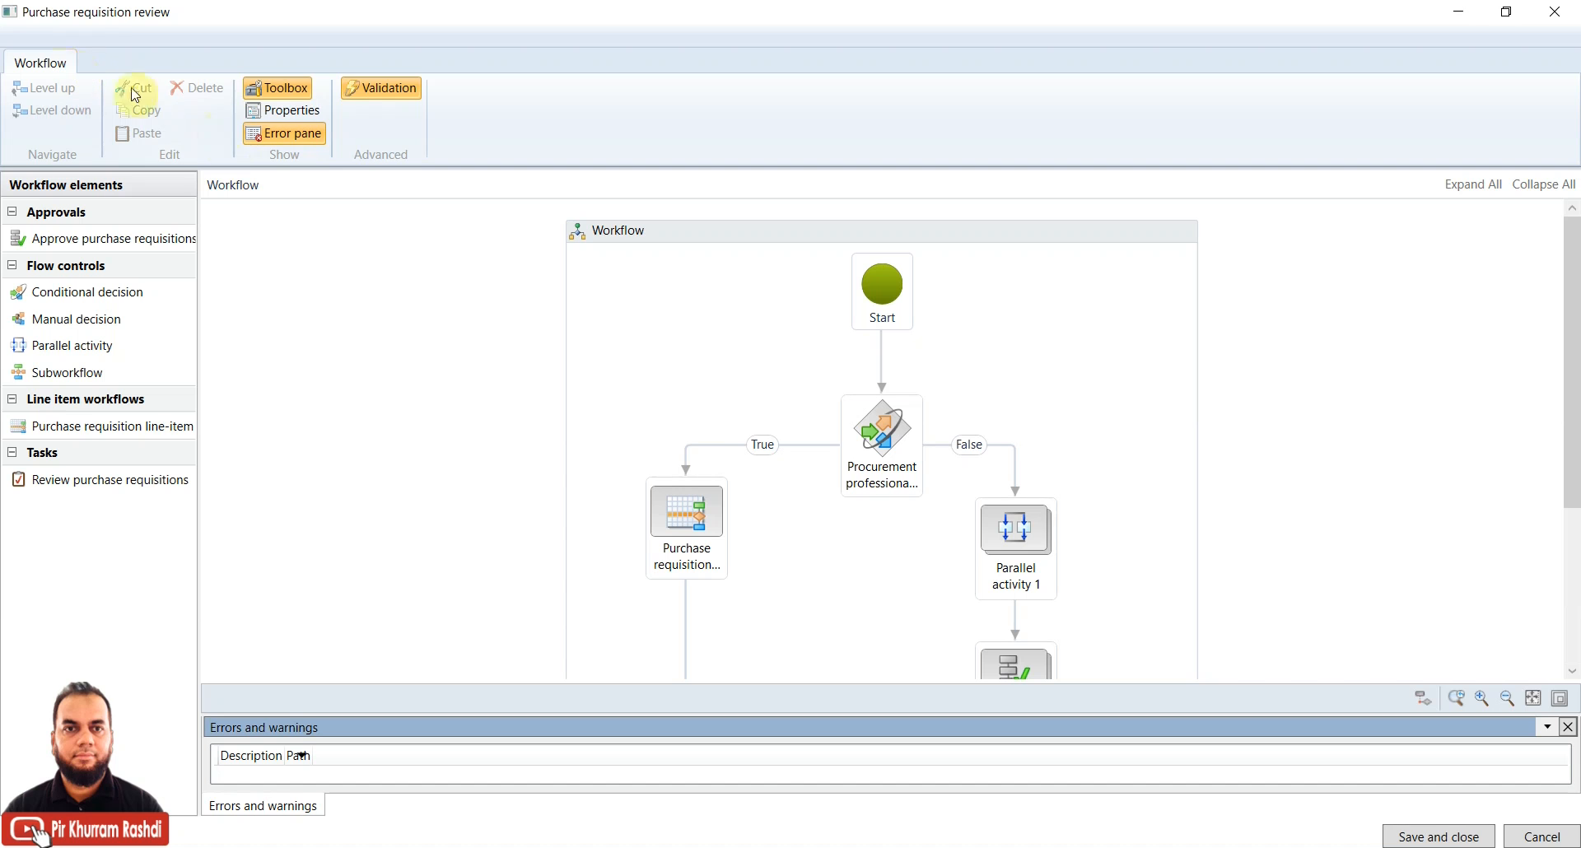
click(293, 110)
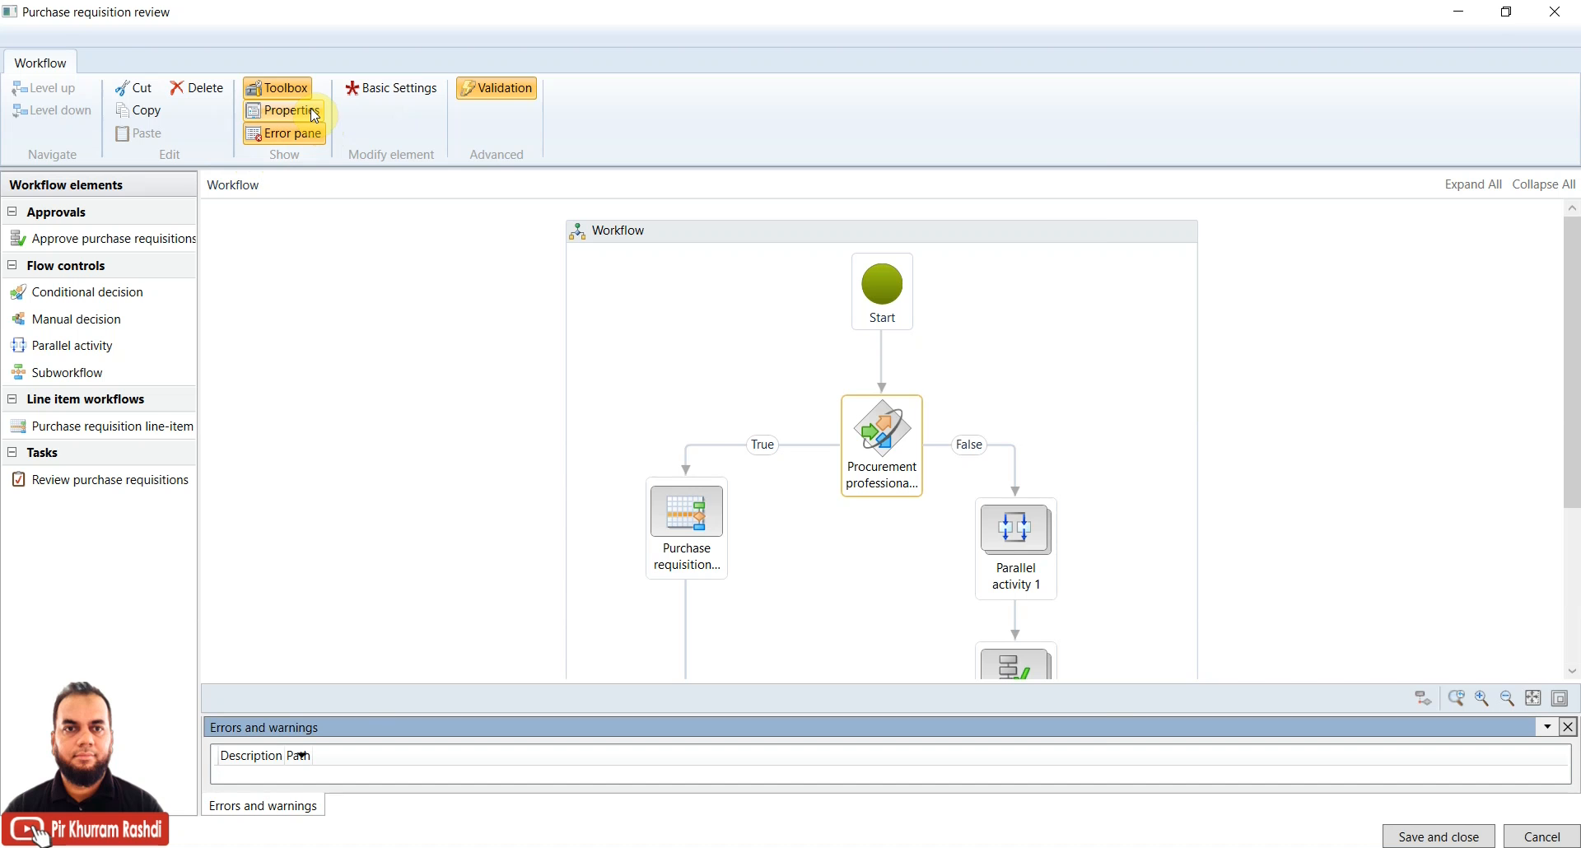
Open, reposition and close the Procurement professional required? decision's properties, then reopen and close them
click(314, 115)
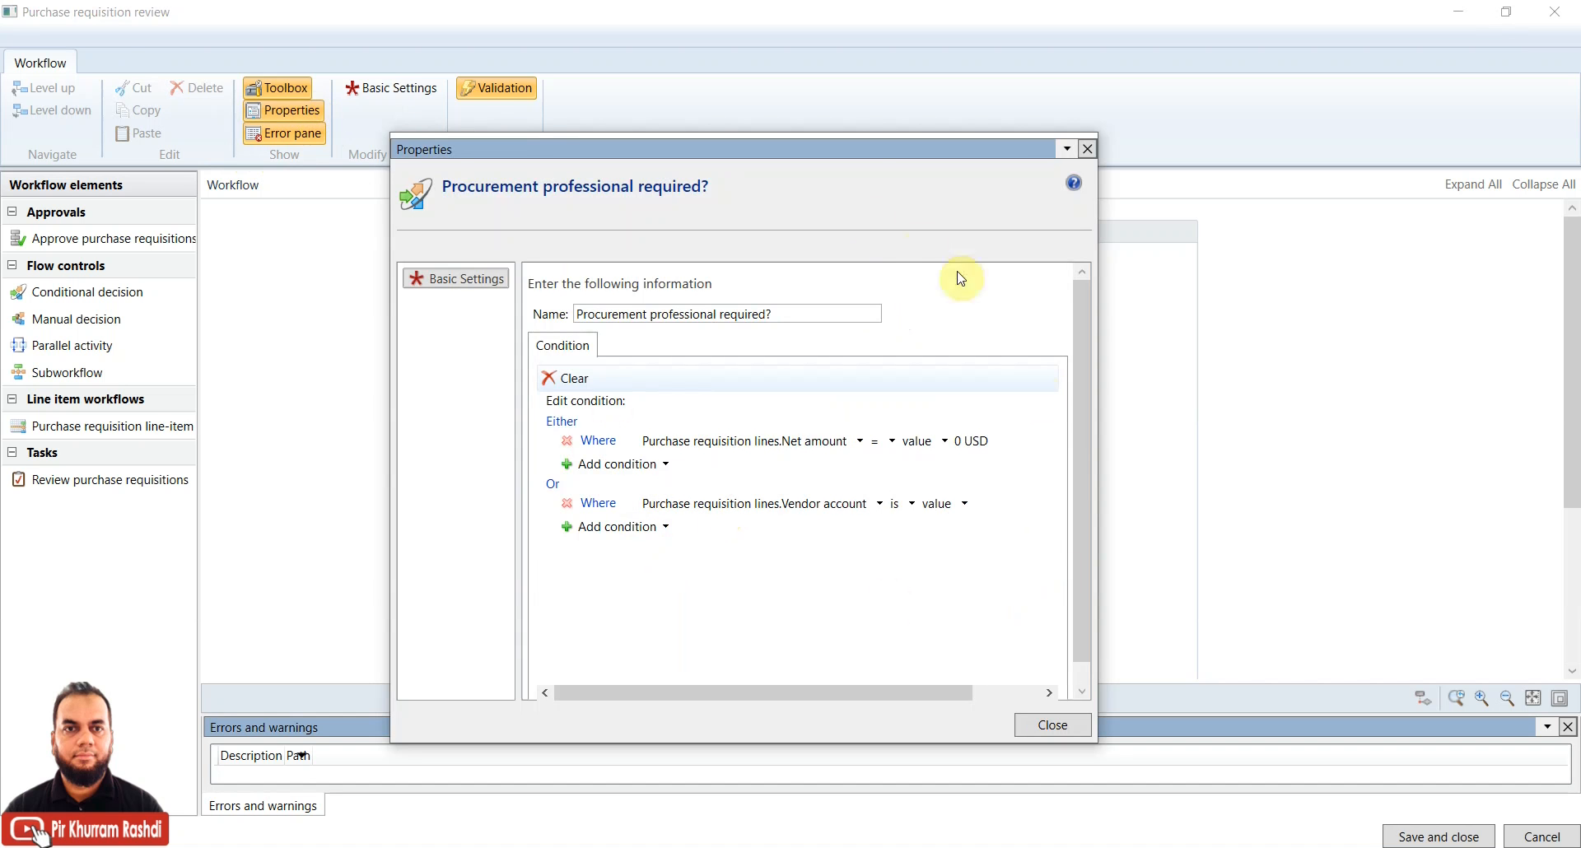
drag(833, 150, 896, 117)
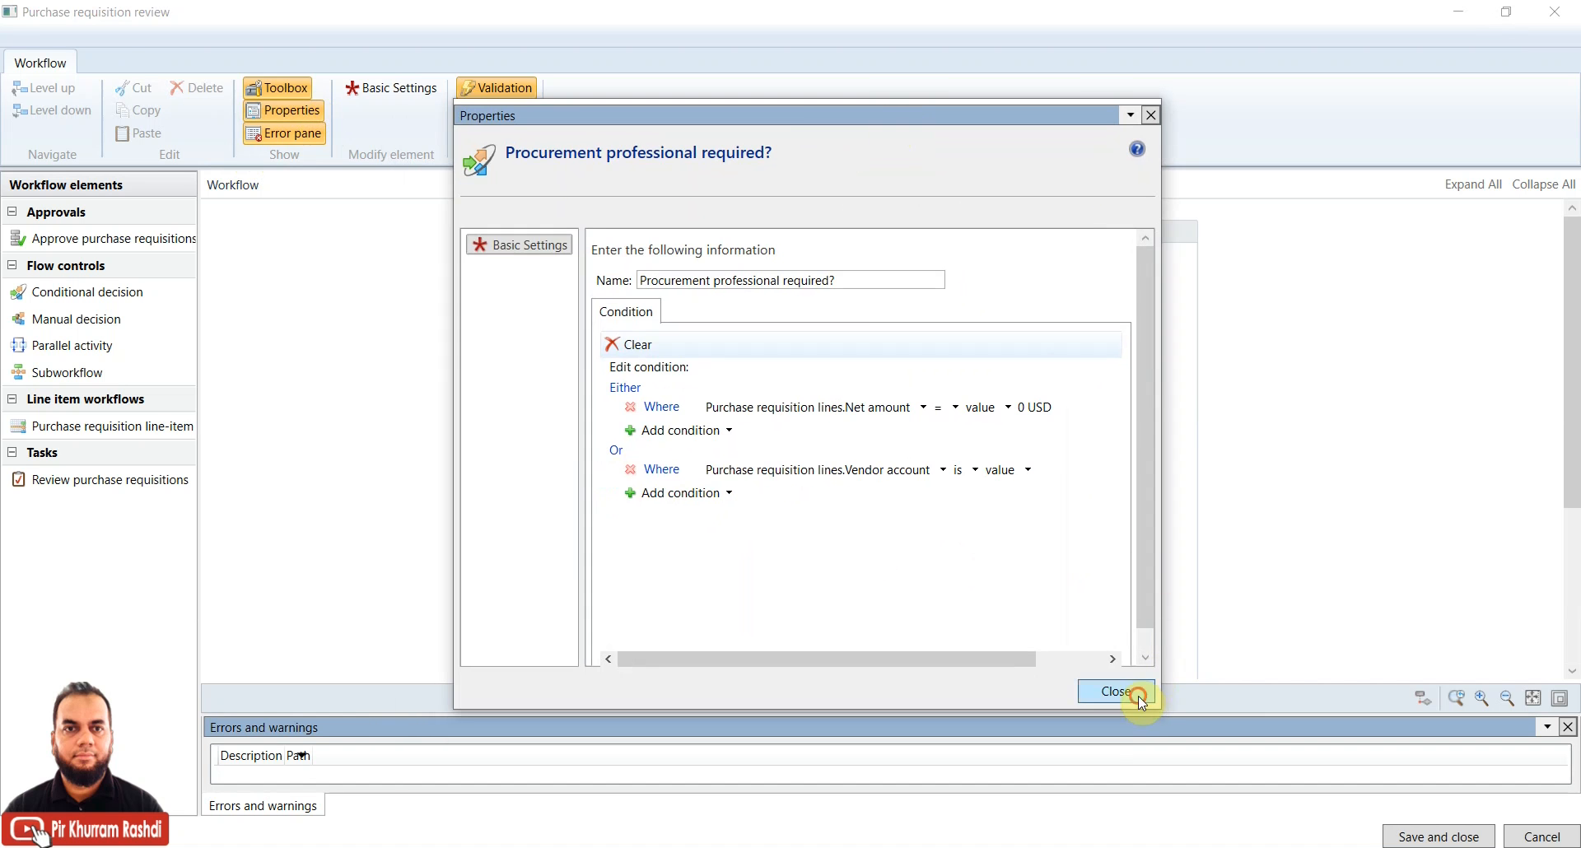
click(1138, 695)
right_click(900, 433)
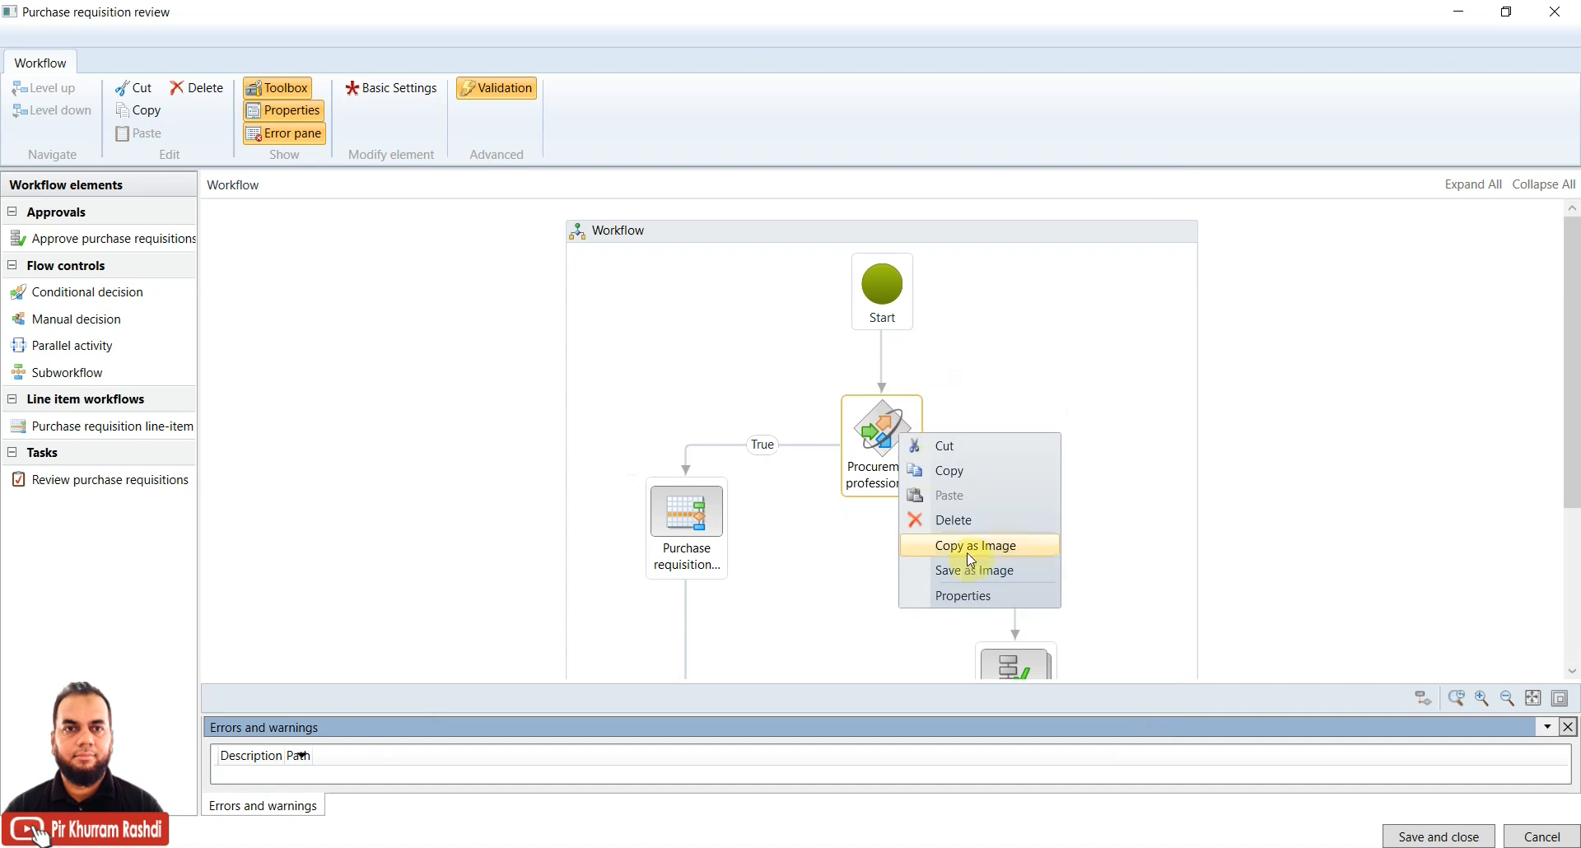
click(964, 596)
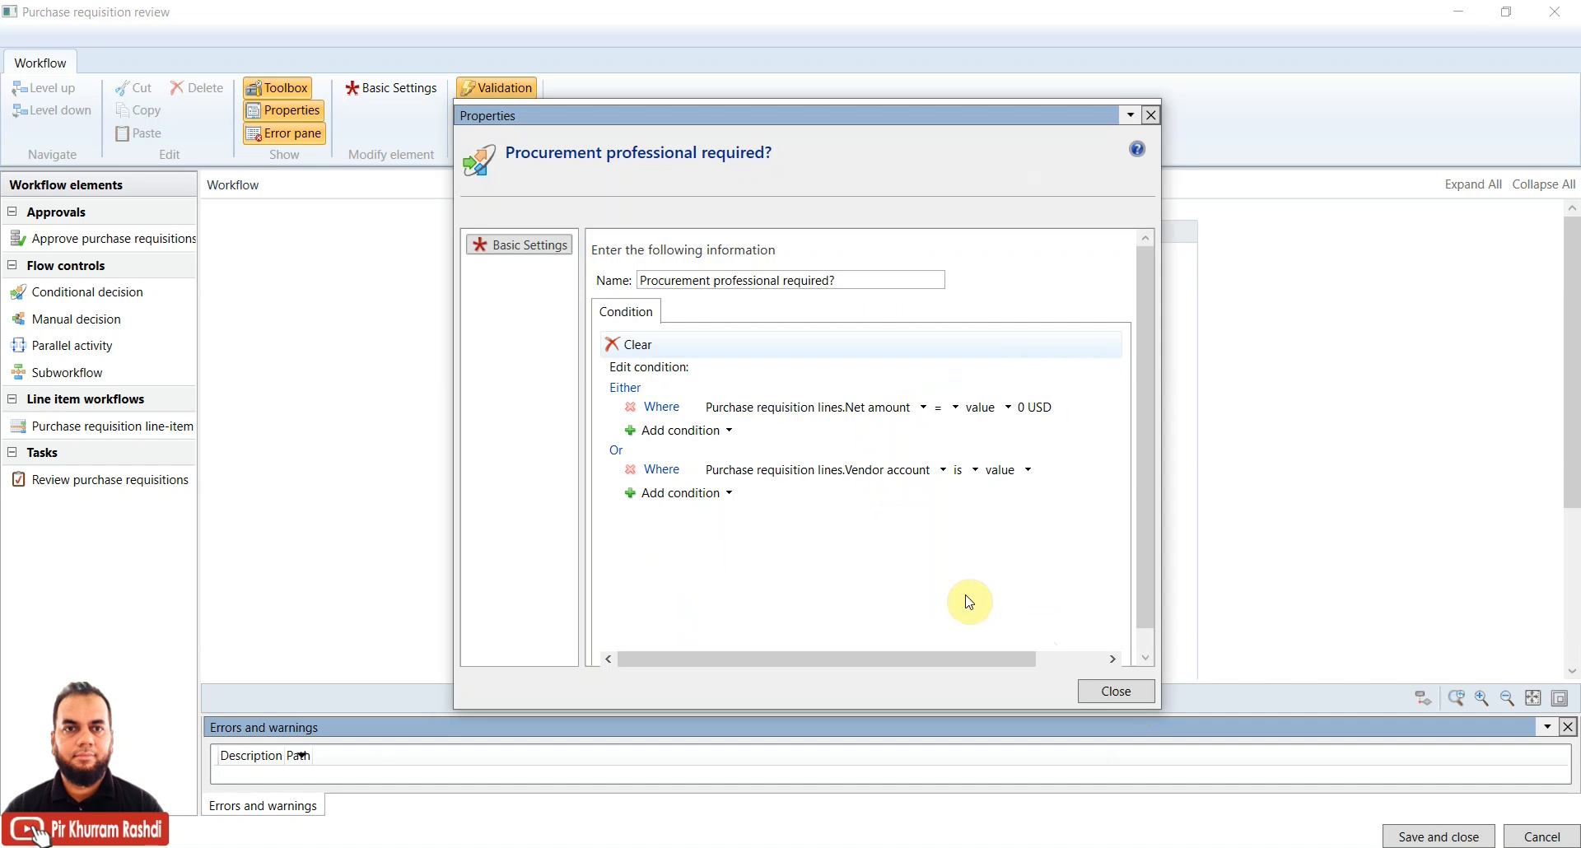
click(1112, 692)
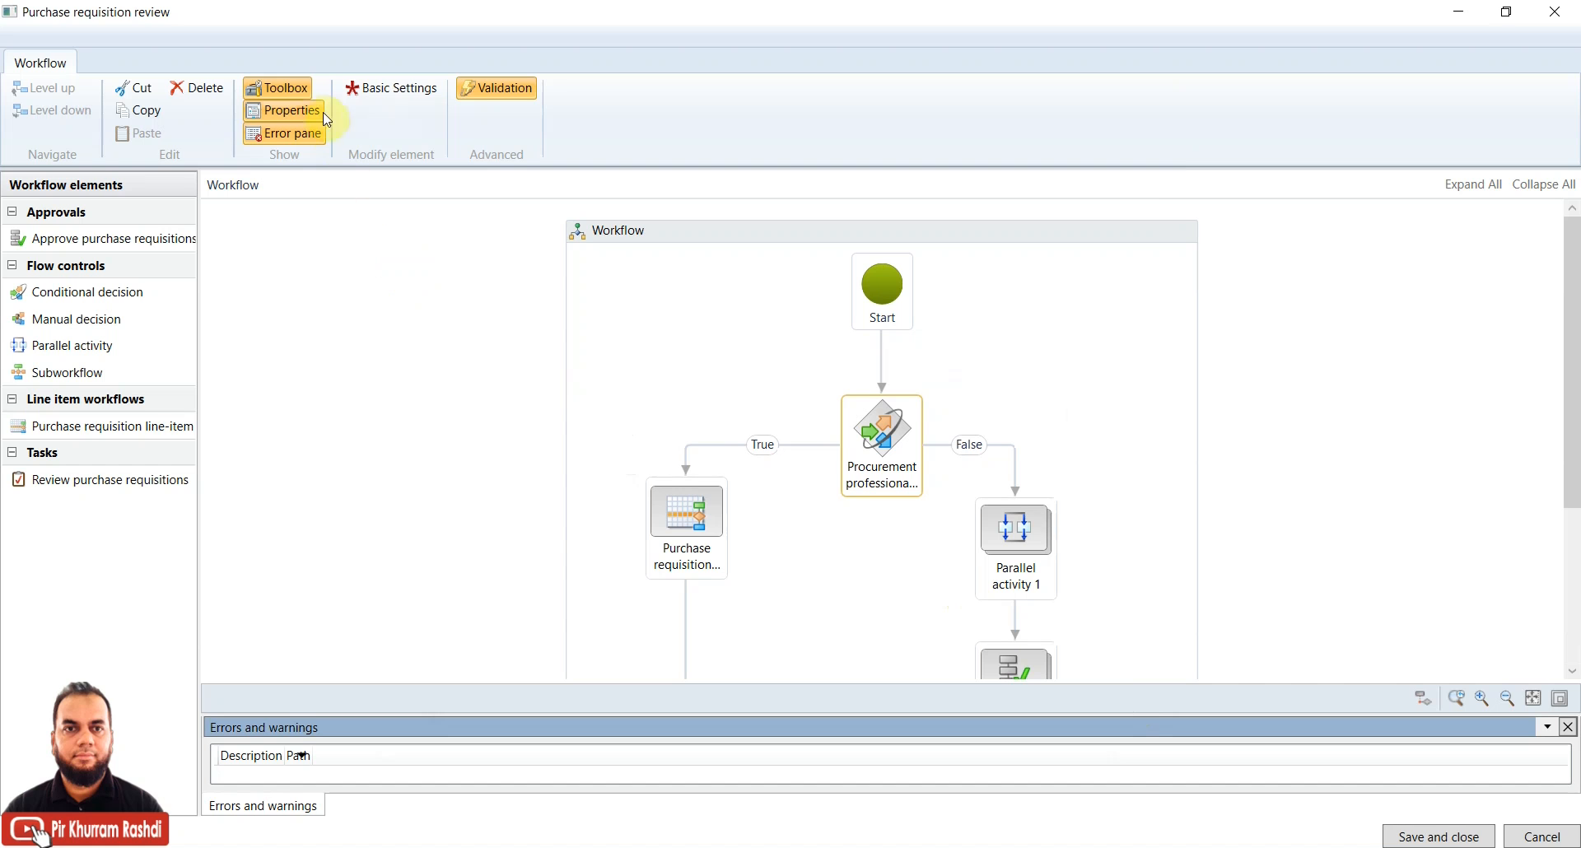
Select the True-branch step and Parallel activity 1, then open and close Parallel activity 1's properties twice
click(710, 532)
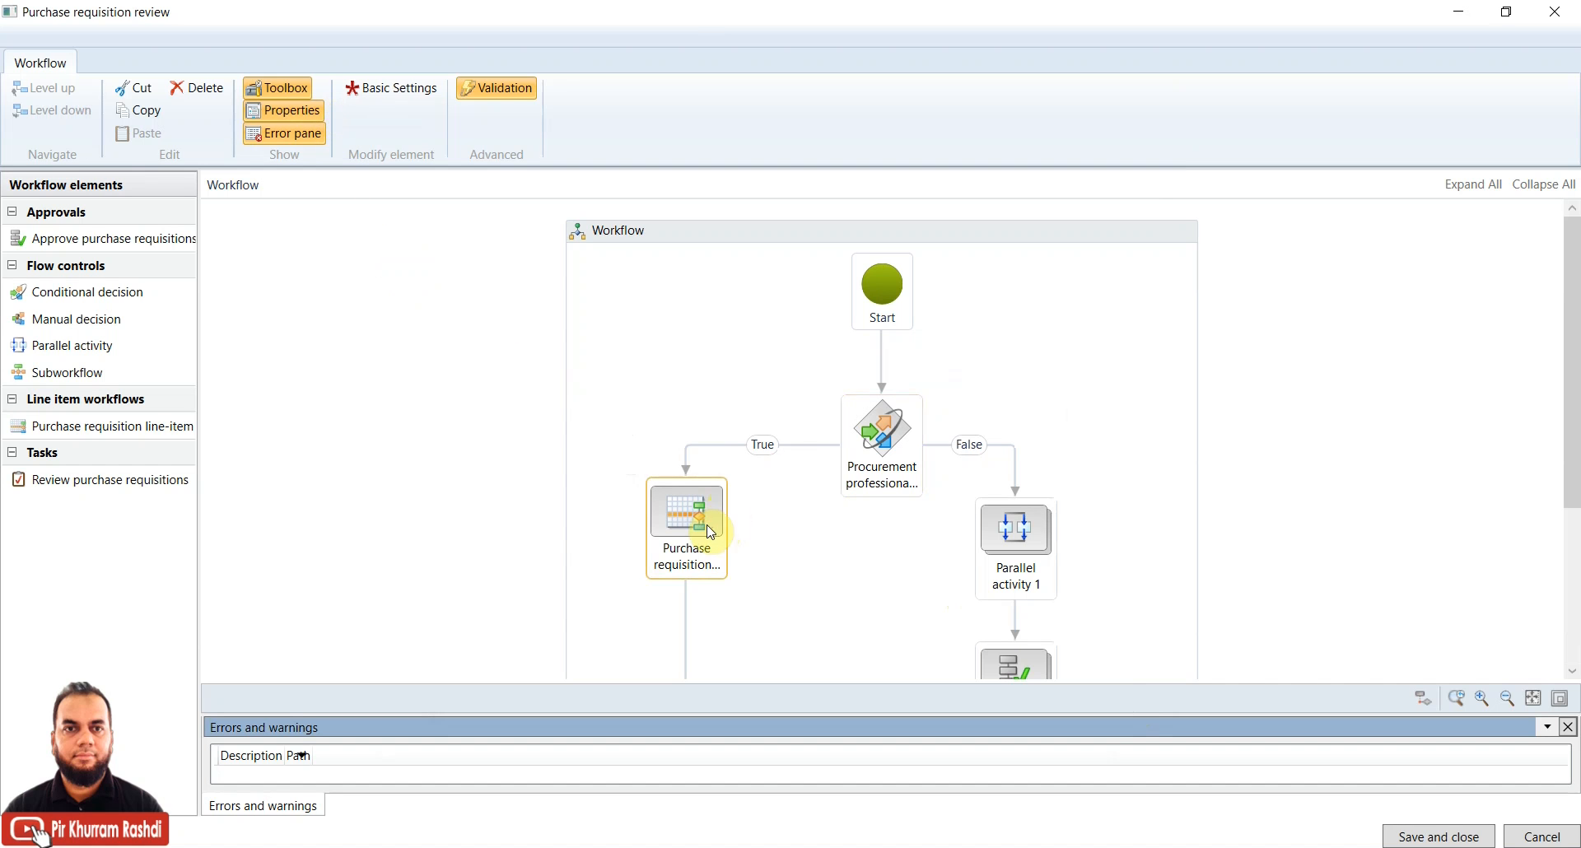
click(1027, 541)
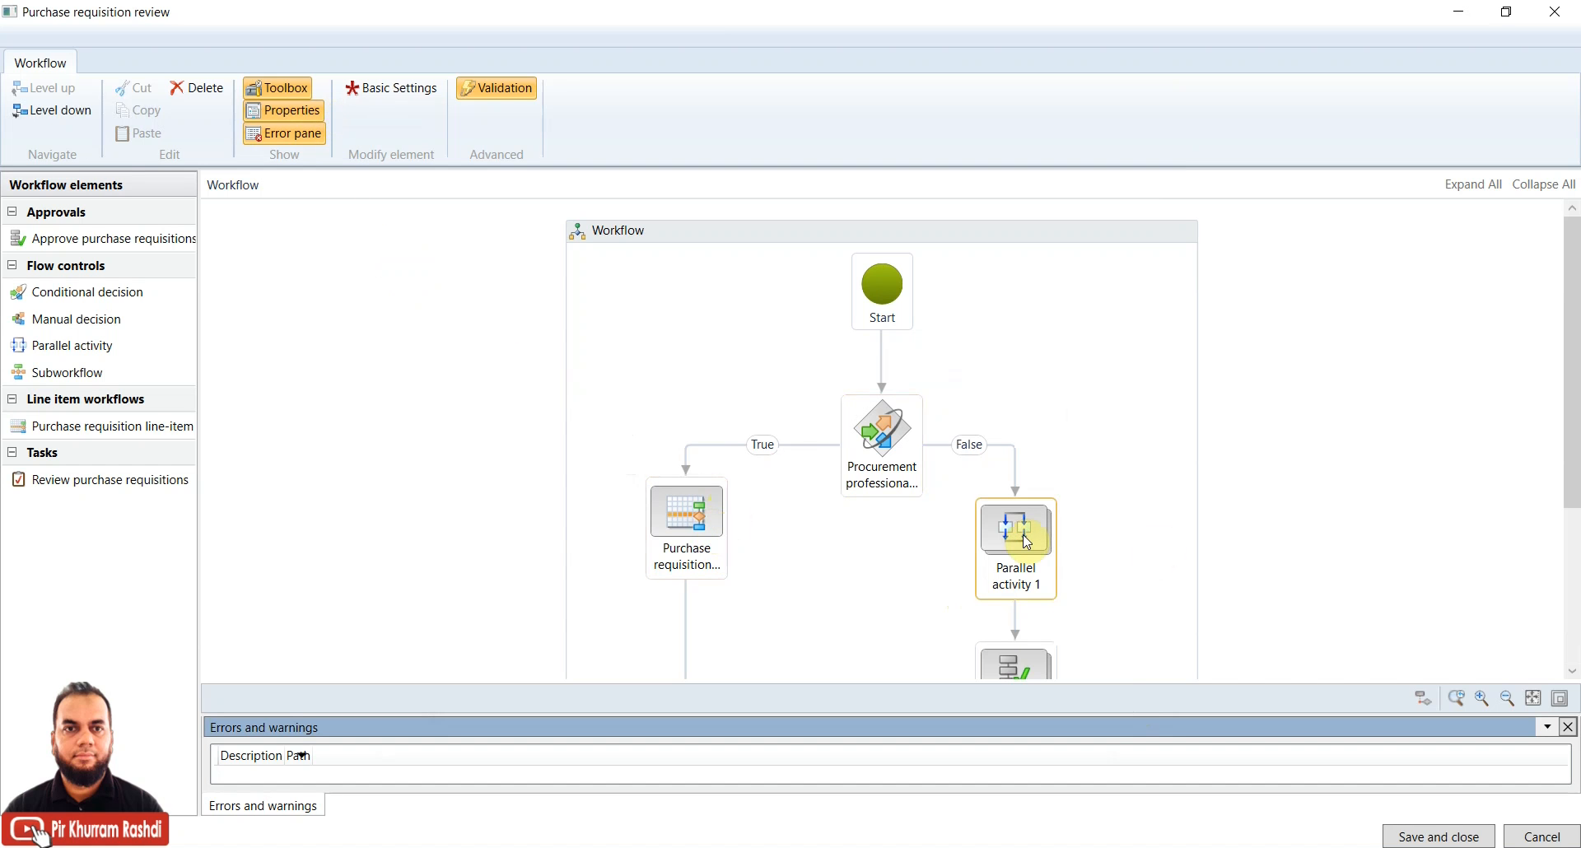
click(394, 87)
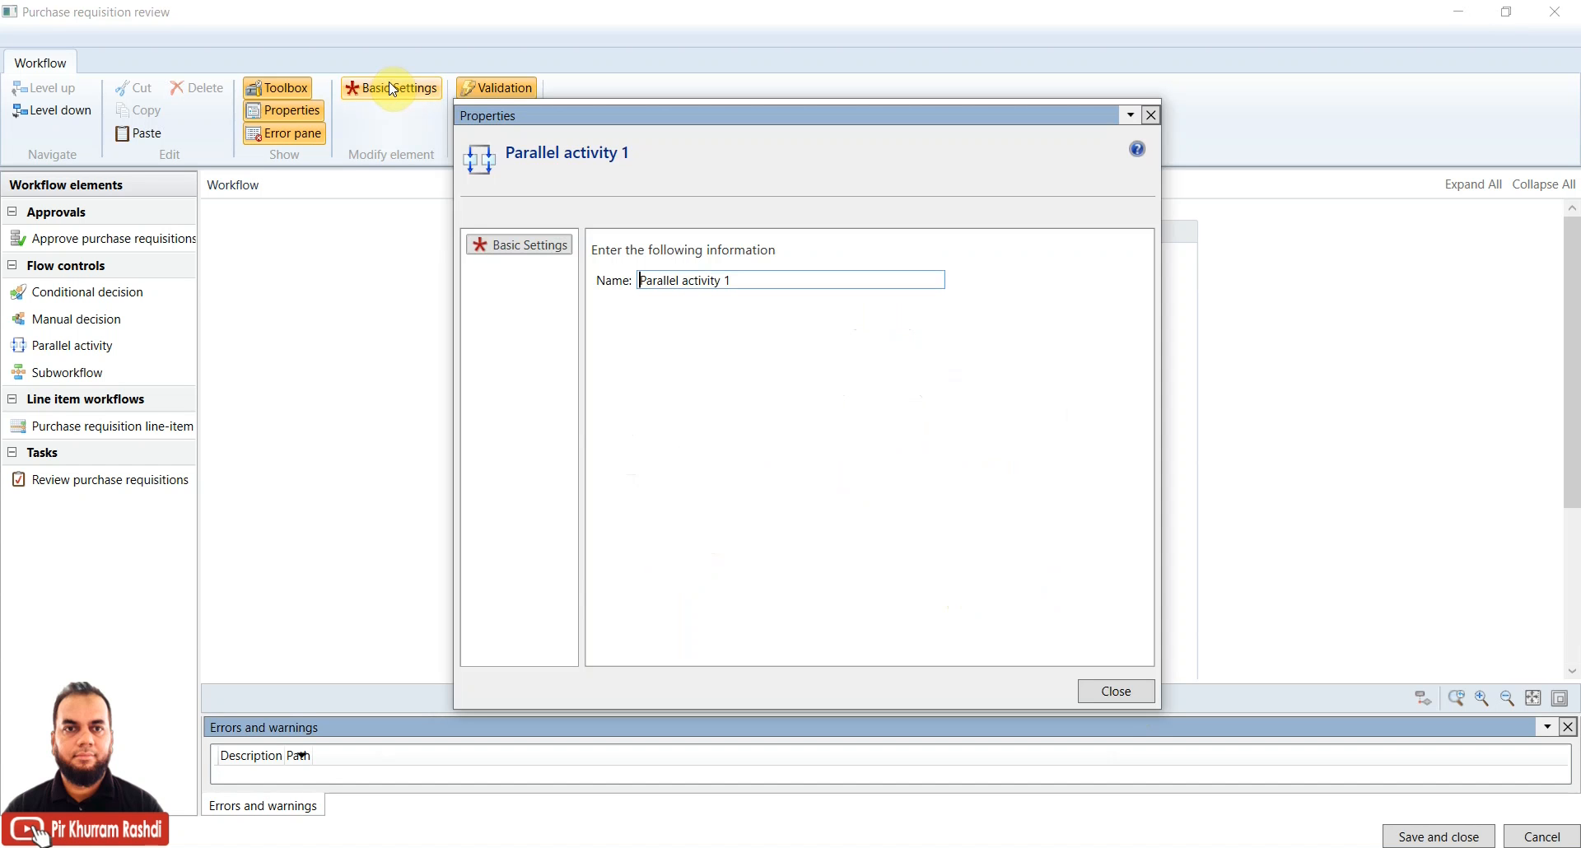
click(1096, 691)
right_click(1011, 549)
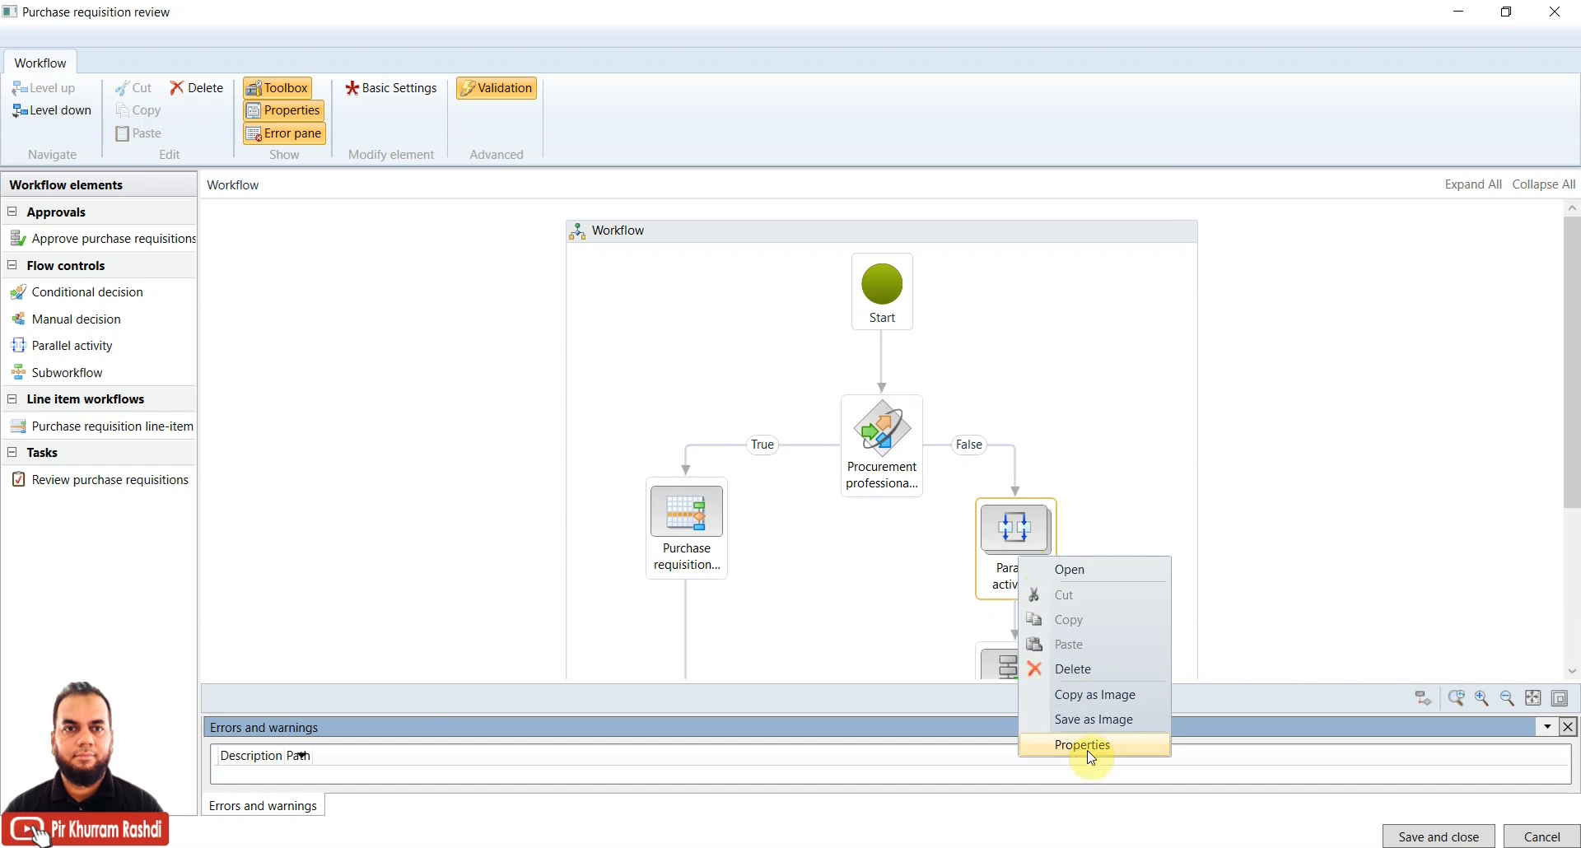
click(1088, 744)
click(1089, 691)
Widen the workflow elements list so the full element names are visible
drag(1574, 417, 1574, 475)
drag(1573, 376, 1574, 333)
drag(198, 282, 289, 281)
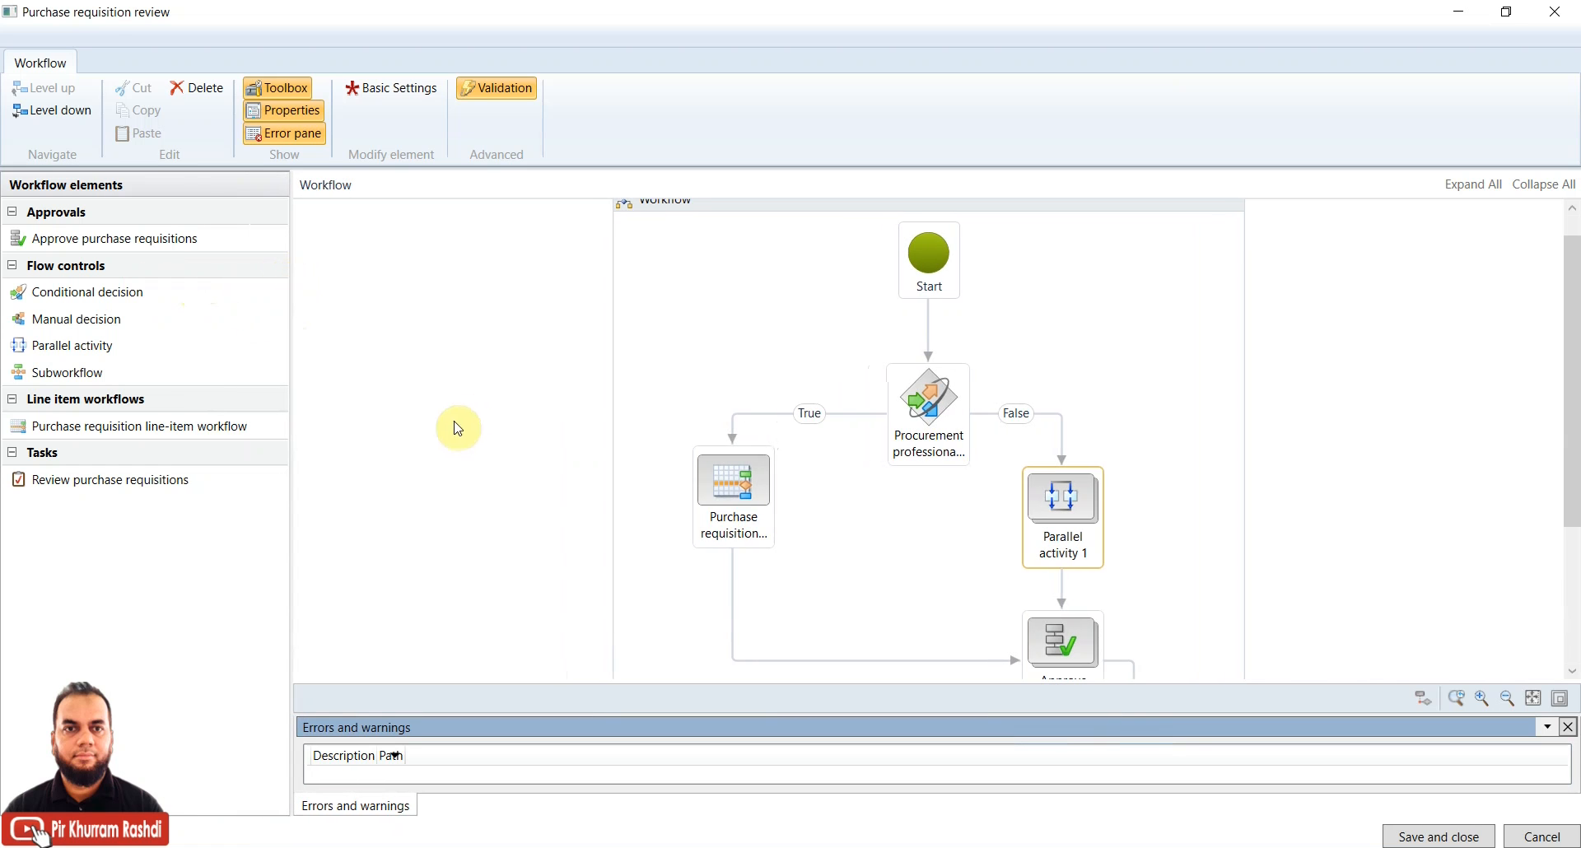
click(935, 276)
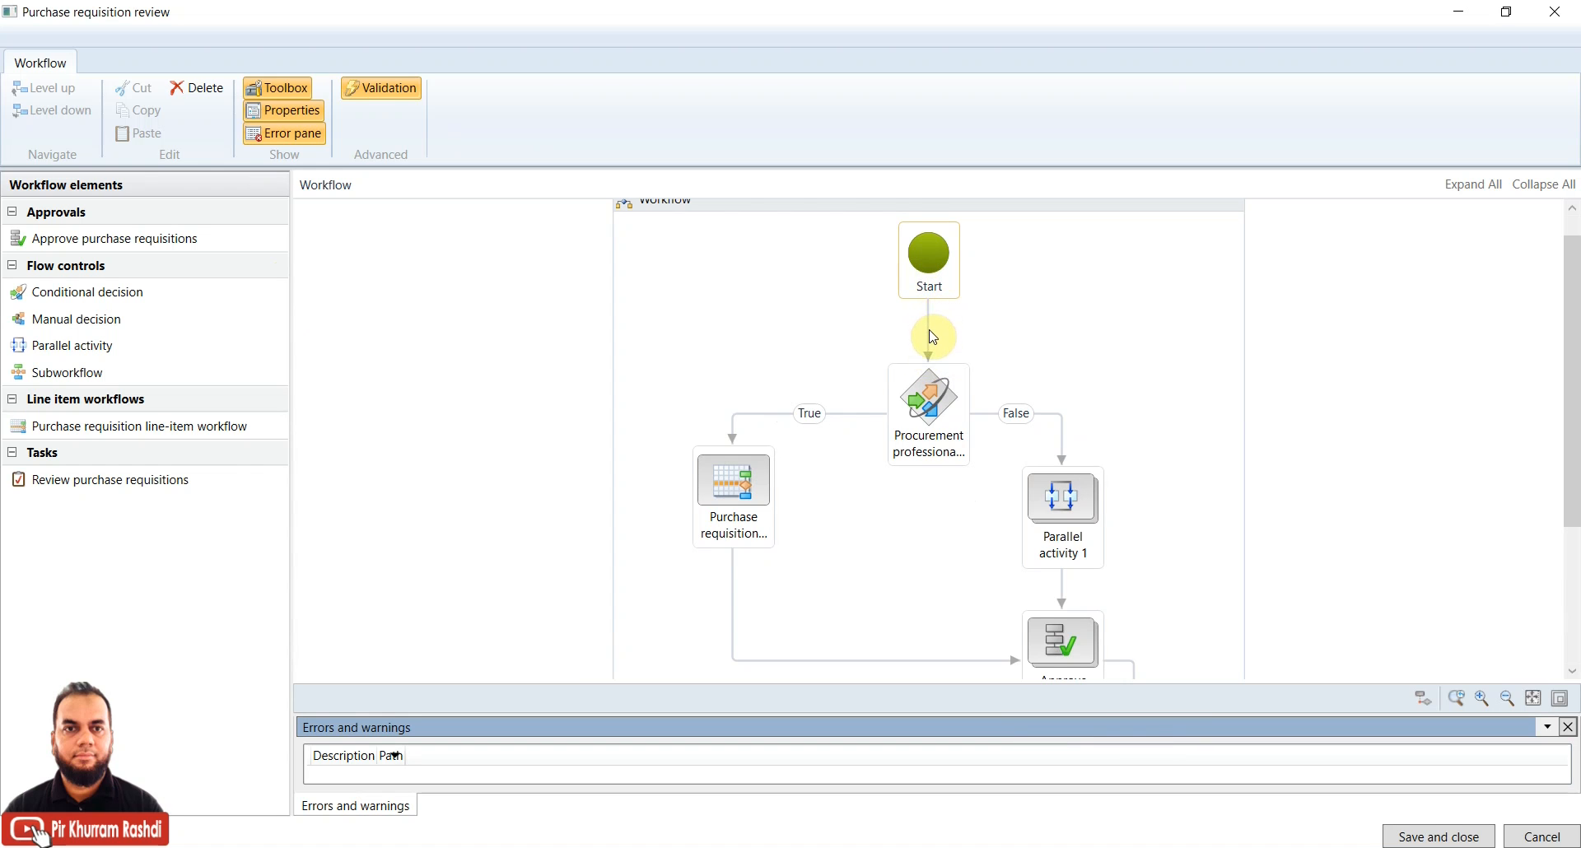
click(931, 402)
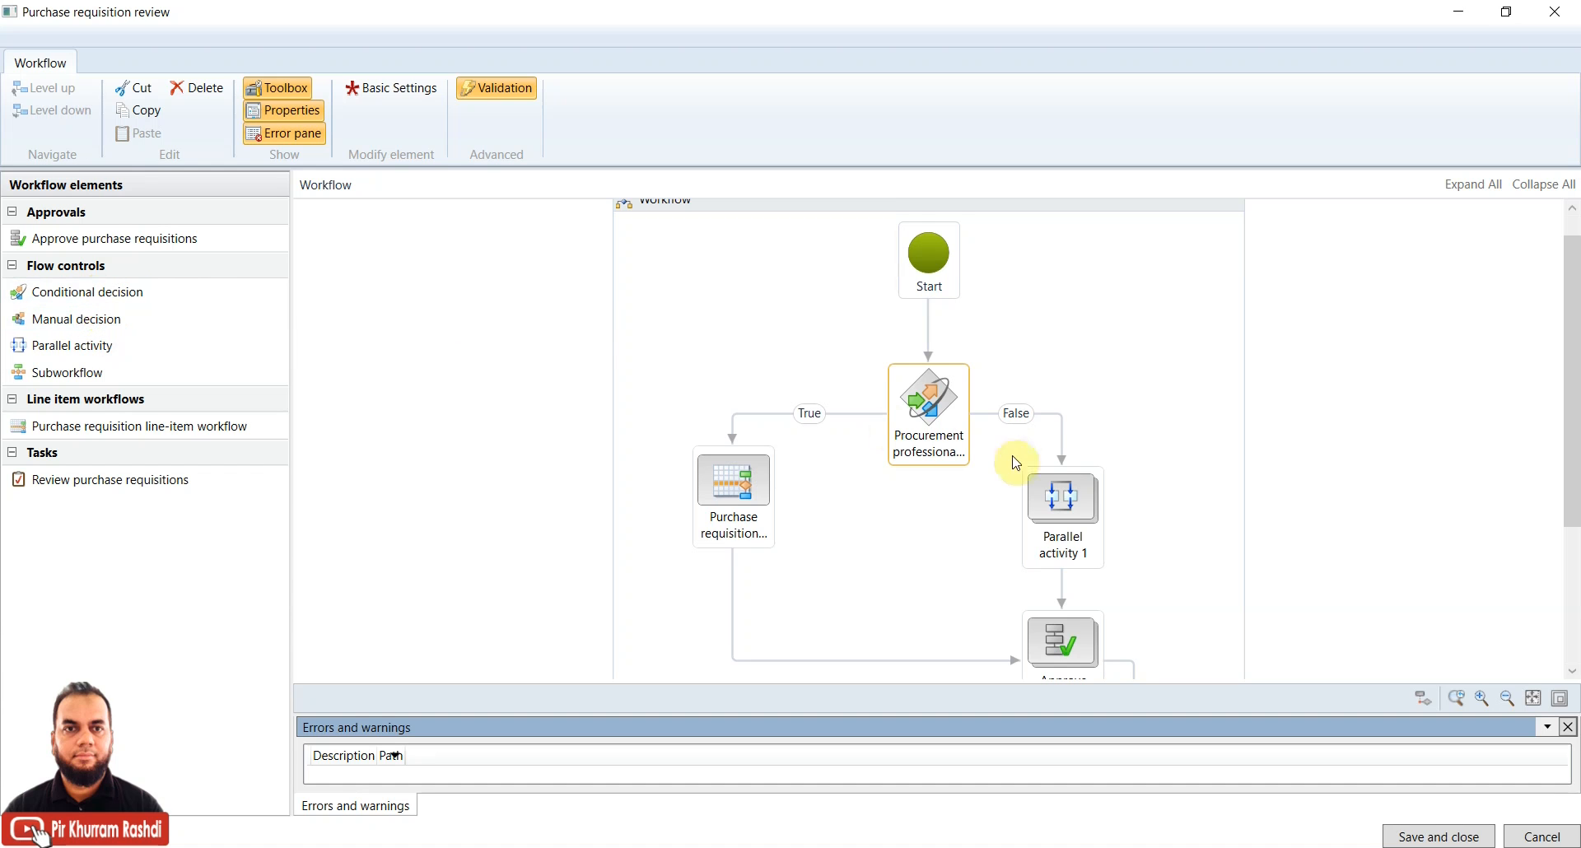
right_click(937, 405)
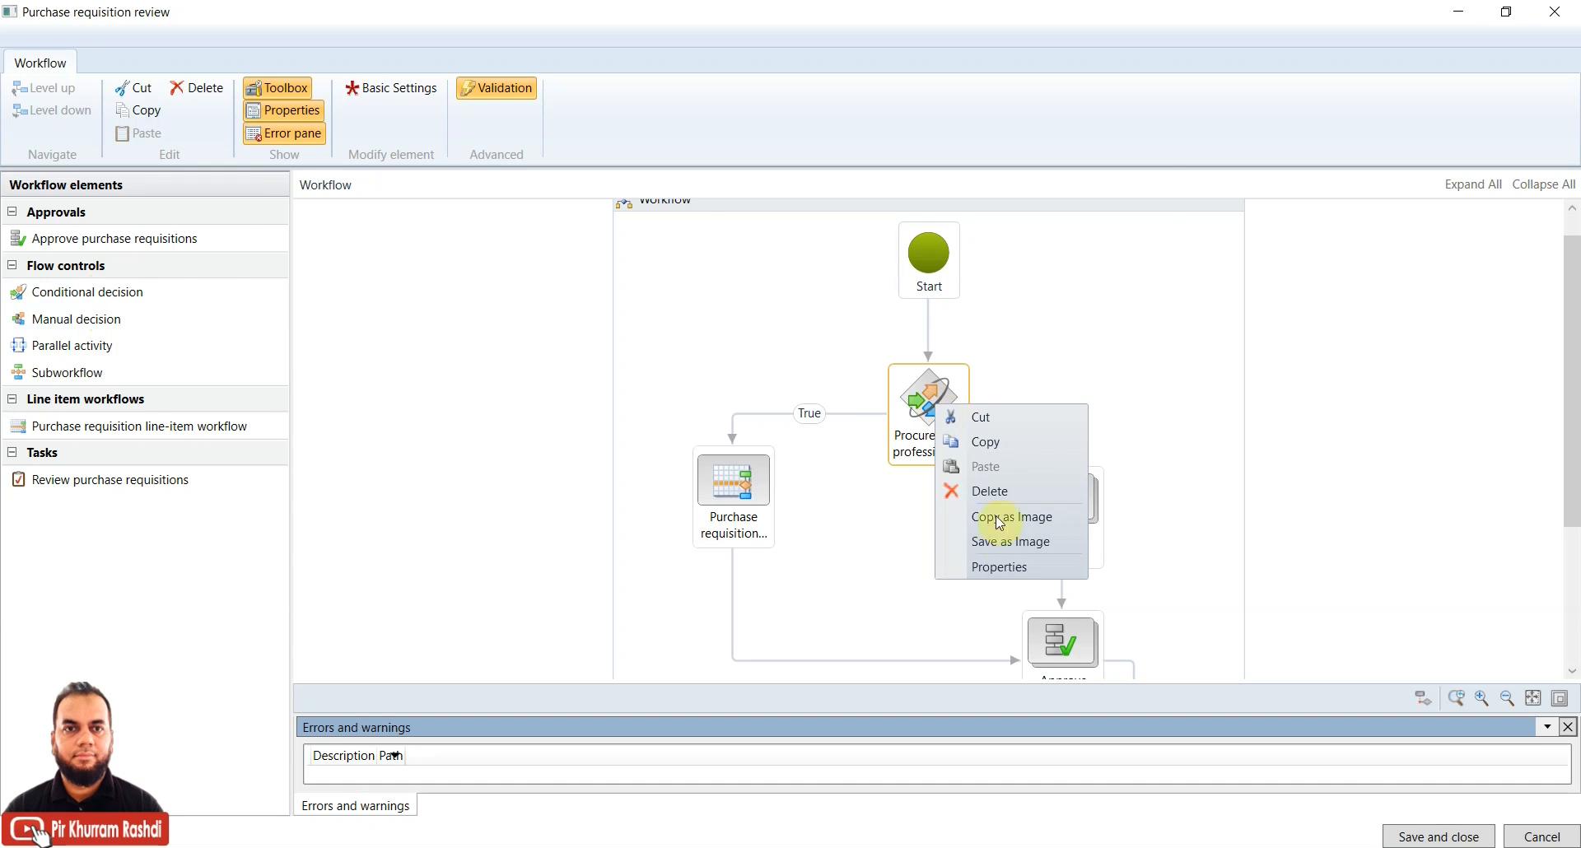
click(1003, 567)
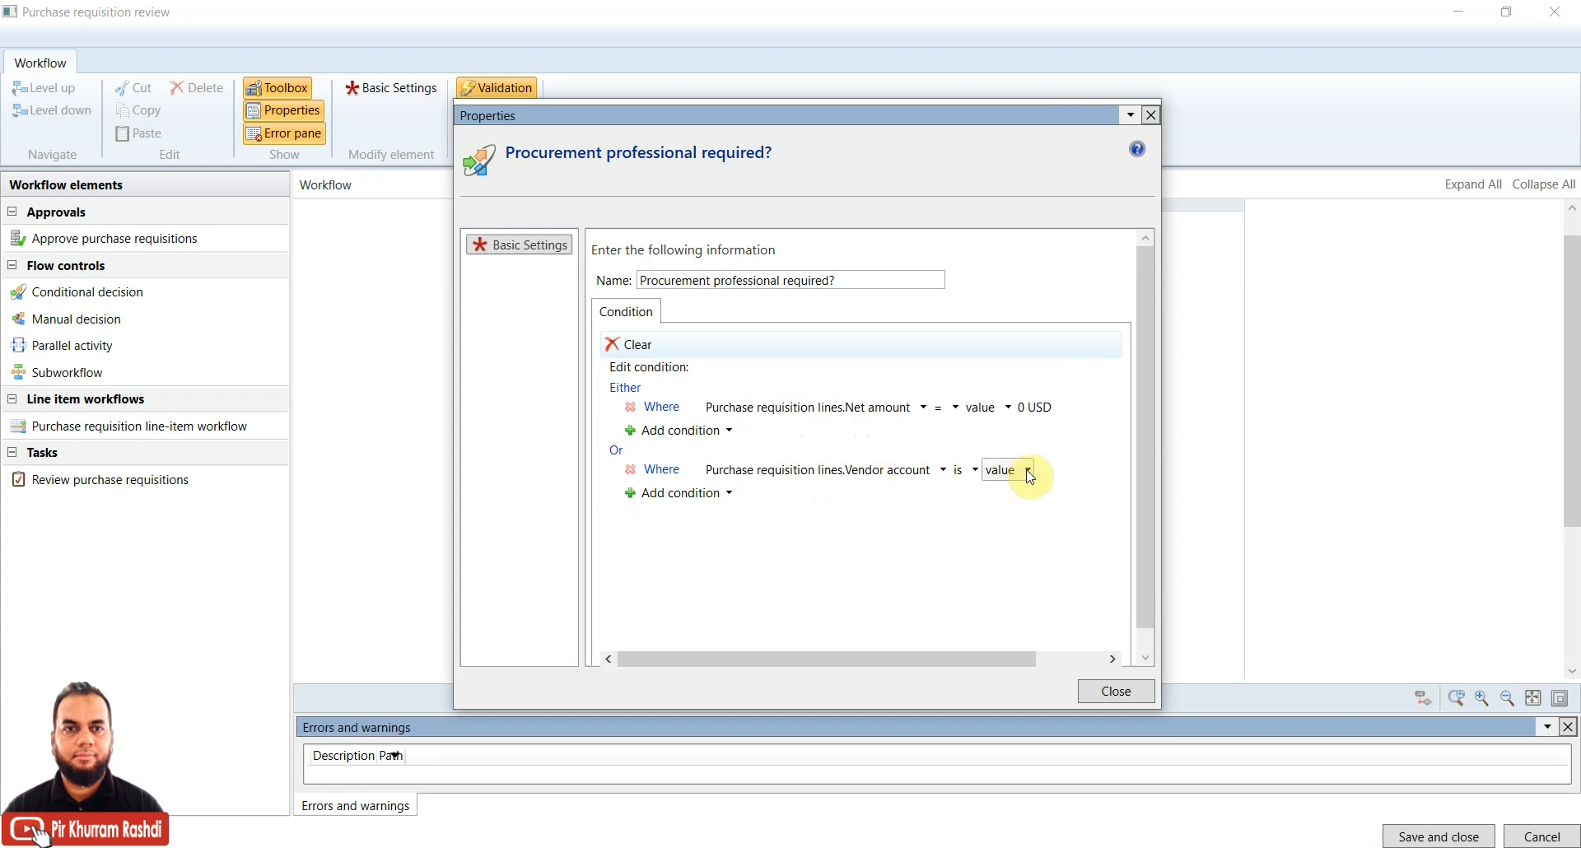
click(1051, 475)
drag(979, 659, 858, 668)
drag(890, 115, 886, 558)
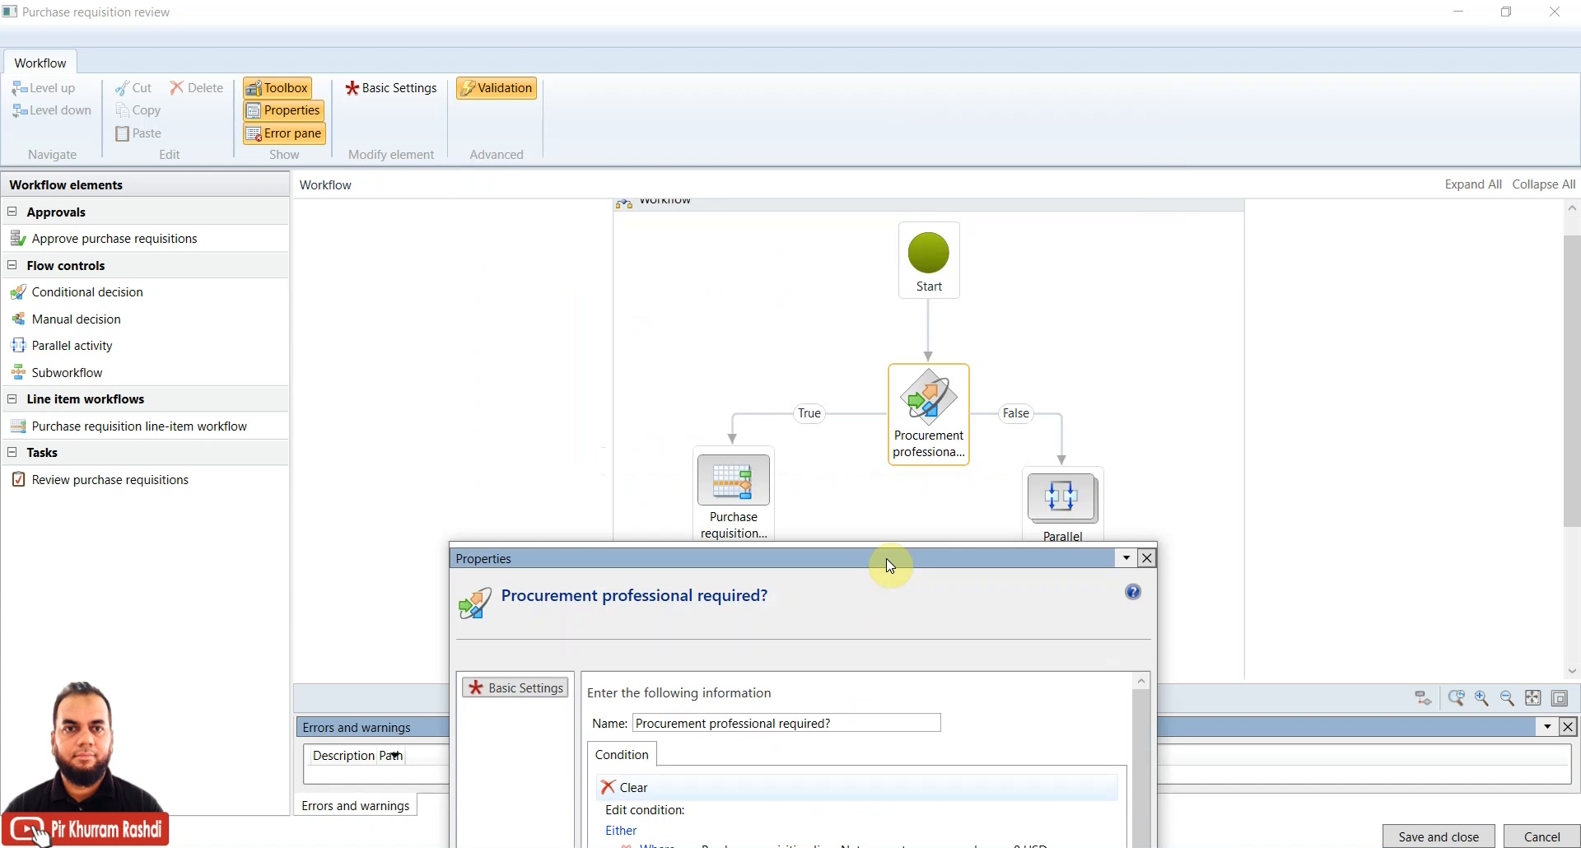
drag(886, 558, 507, 167)
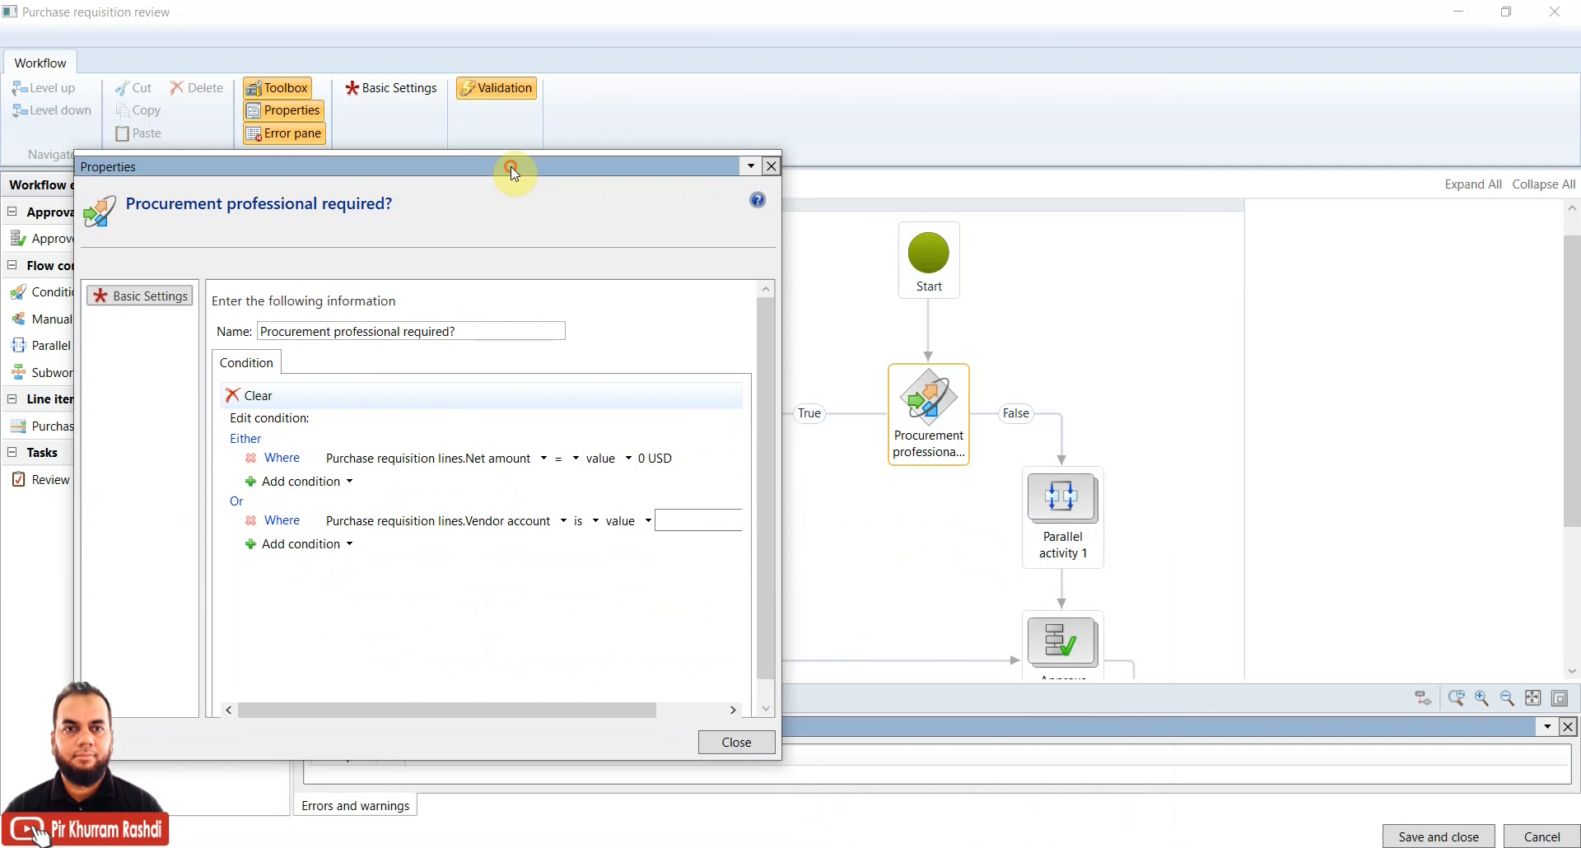
click(732, 742)
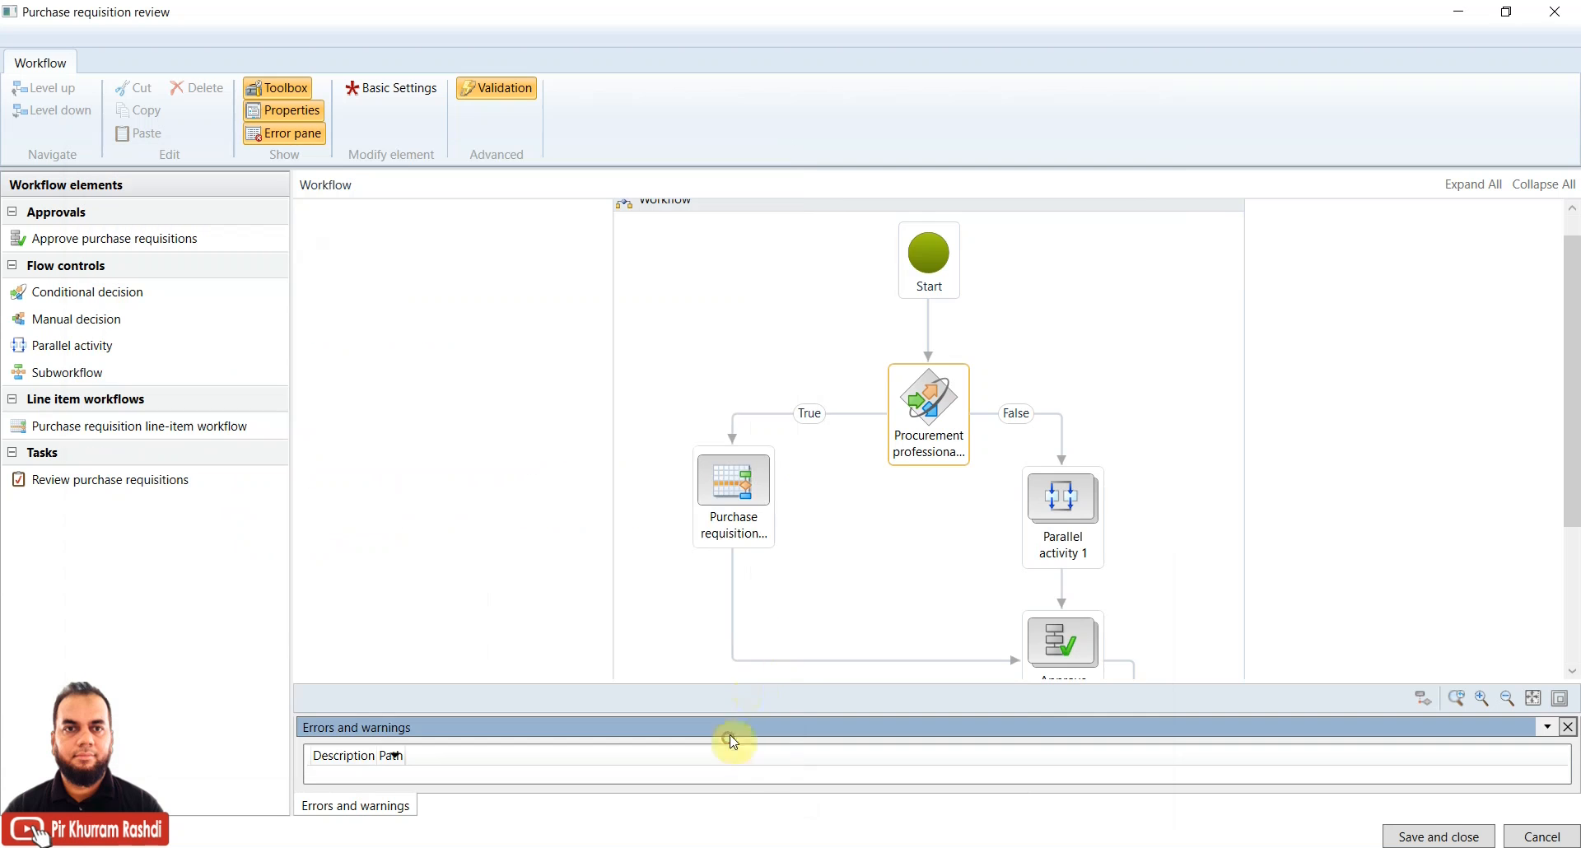
click(745, 493)
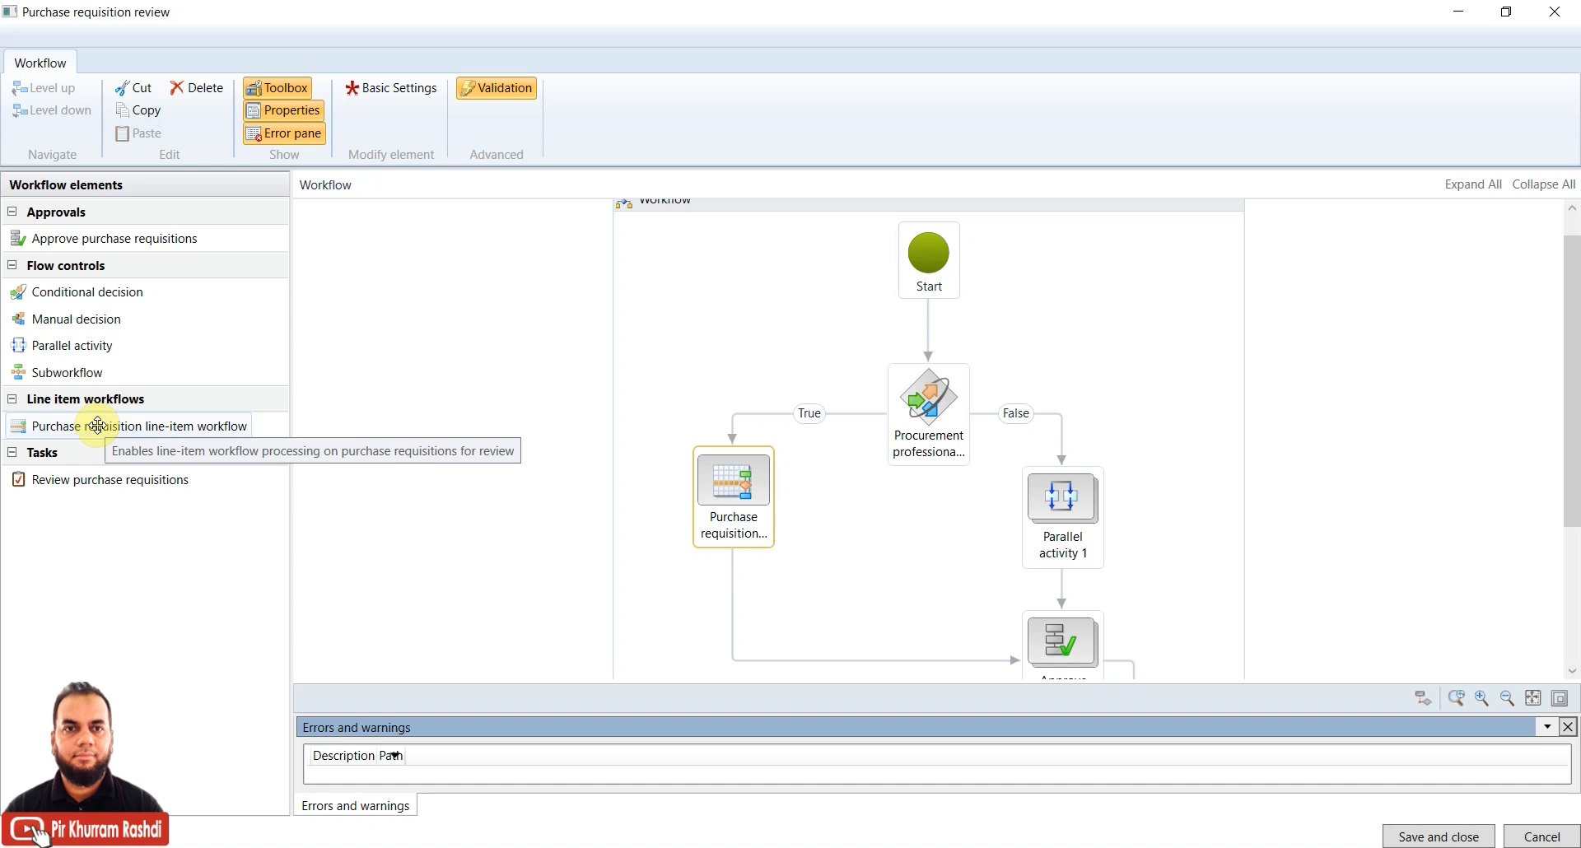
drag(98, 425, 728, 333)
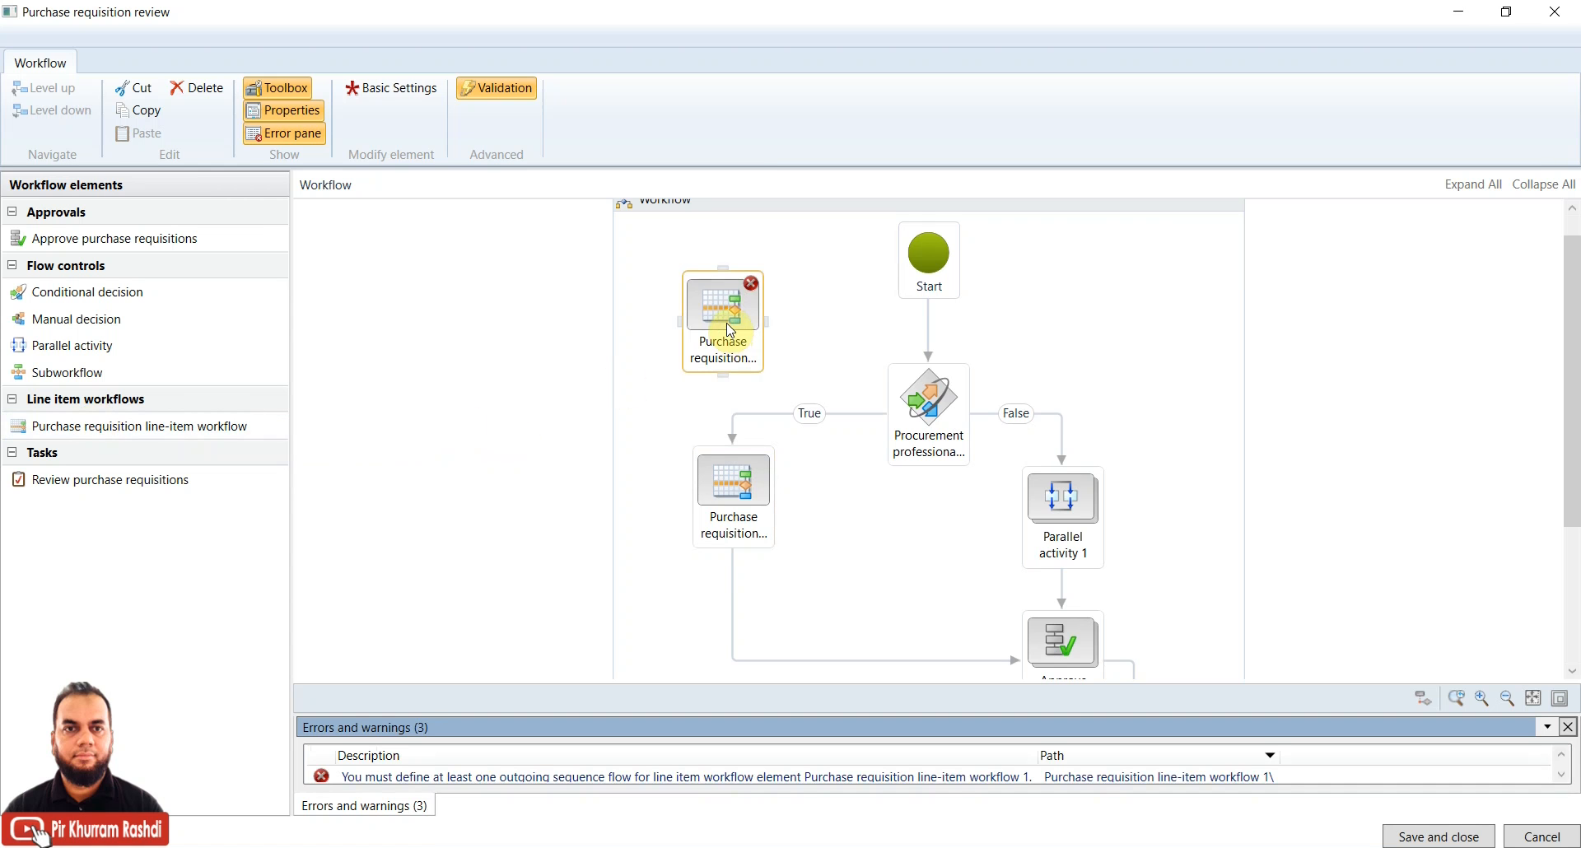
right_click(726, 313)
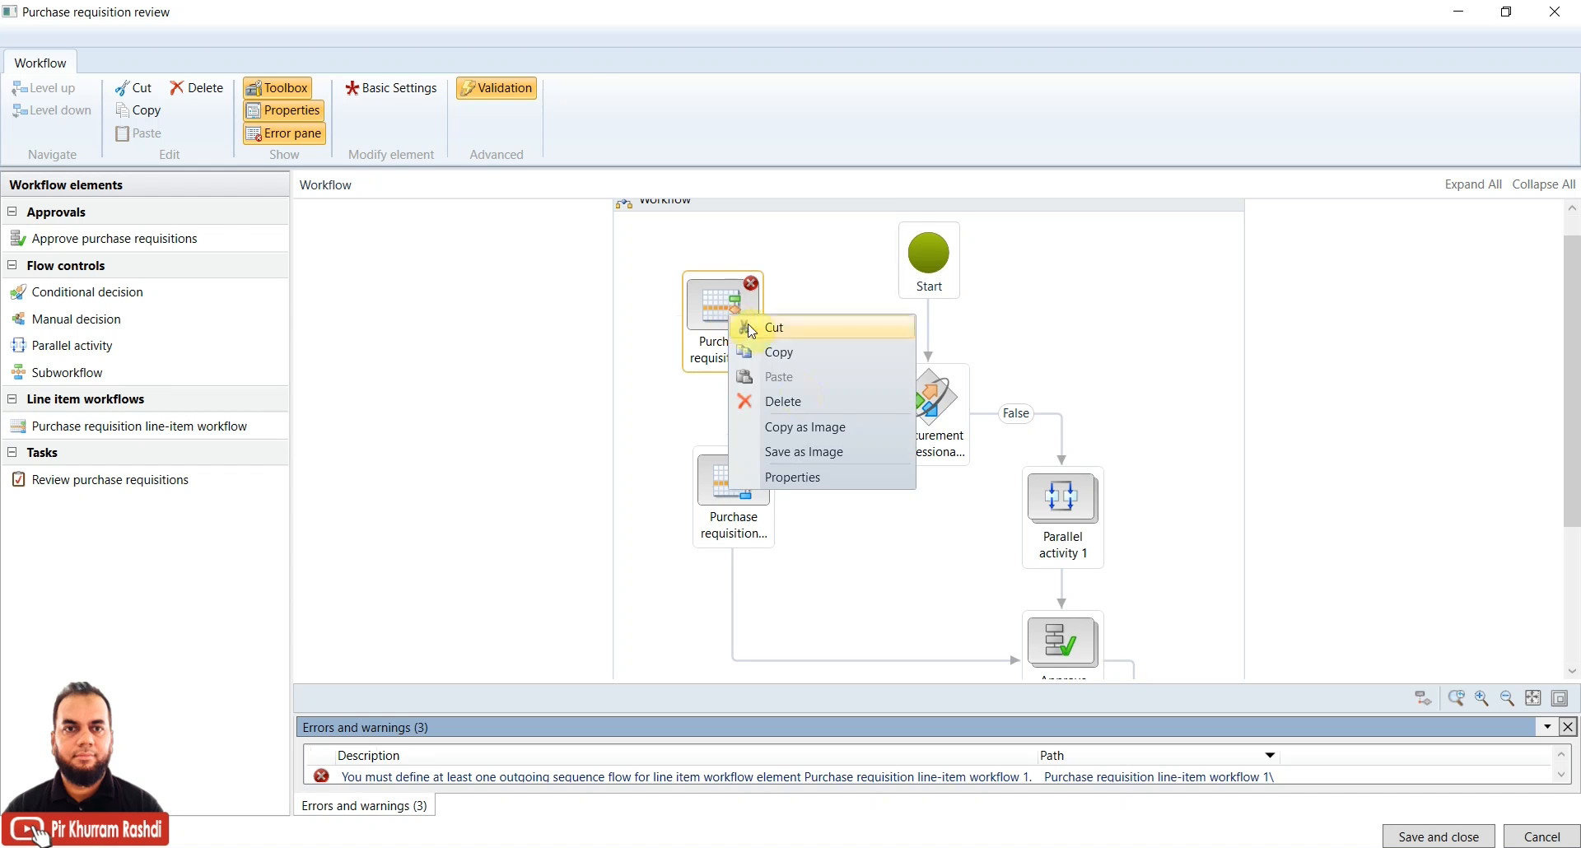
click(789, 400)
click(766, 462)
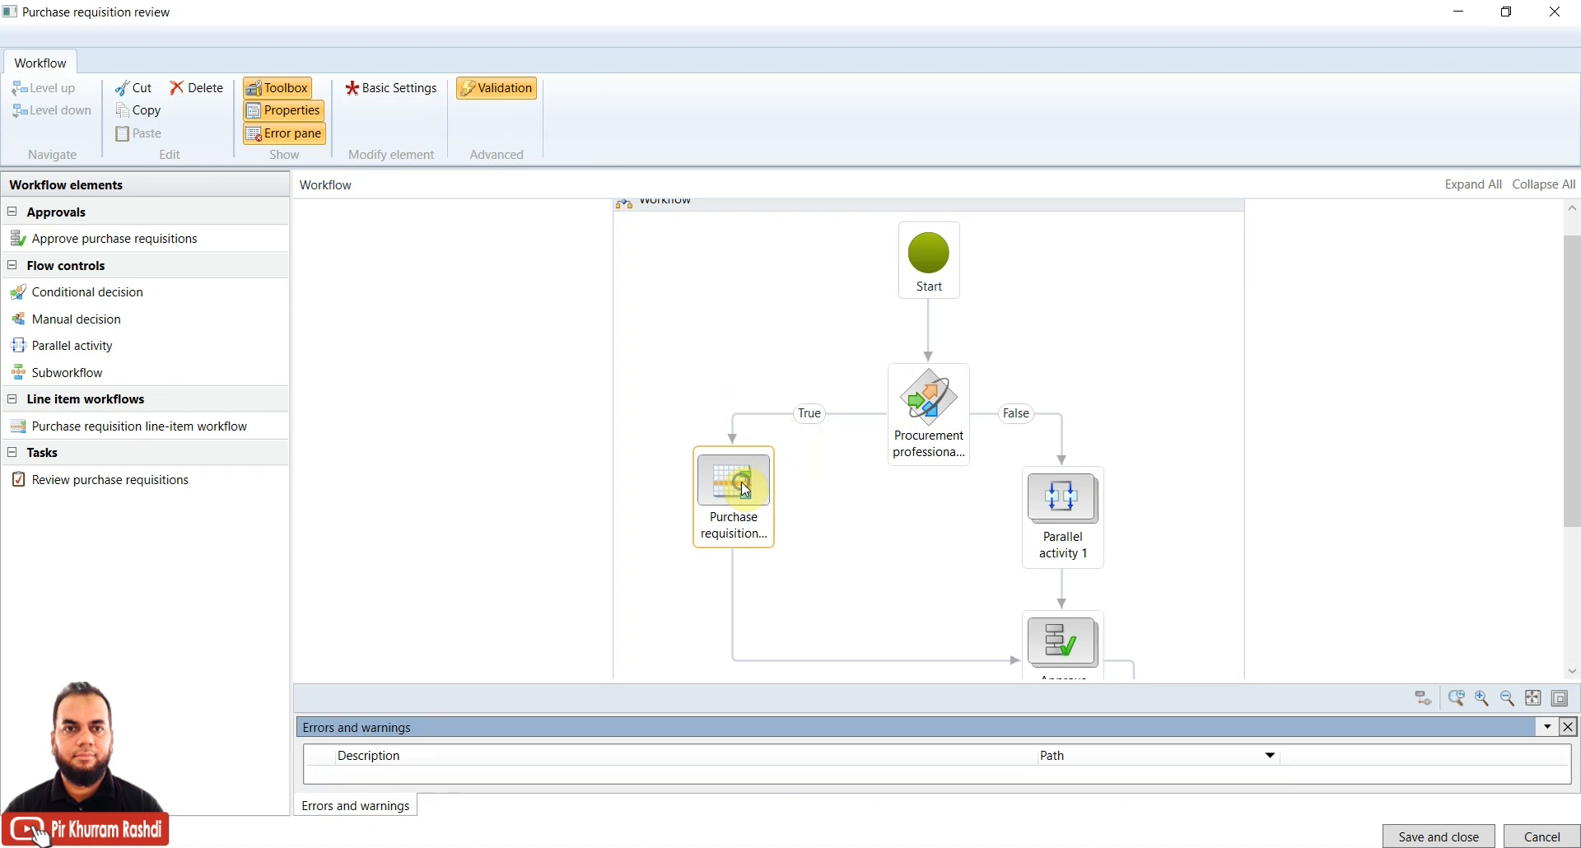
right_click(741, 481)
click(797, 647)
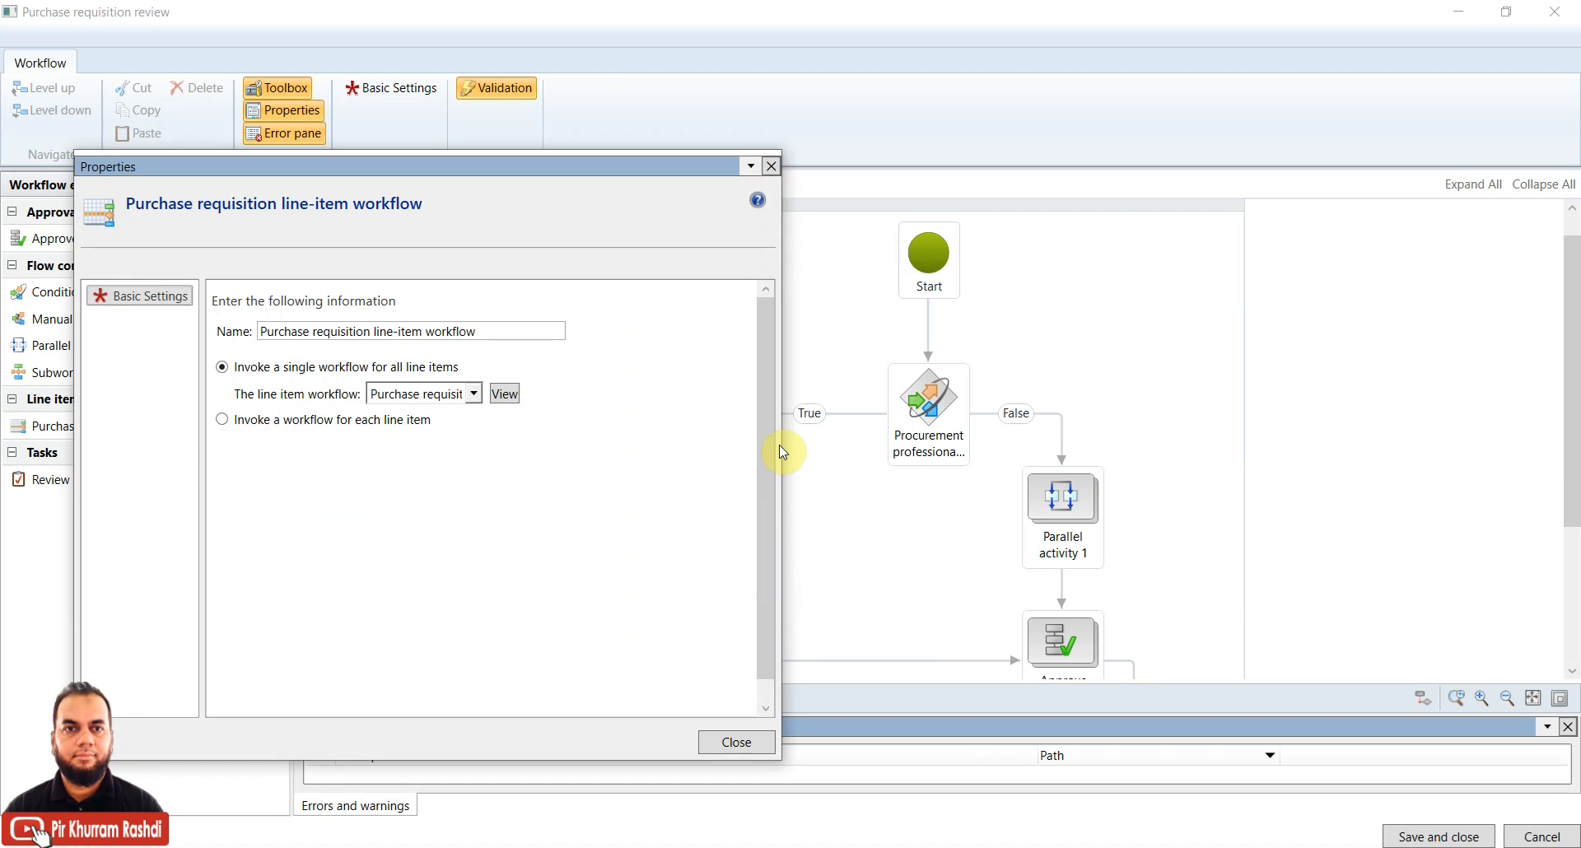
drag(504, 329, 262, 331)
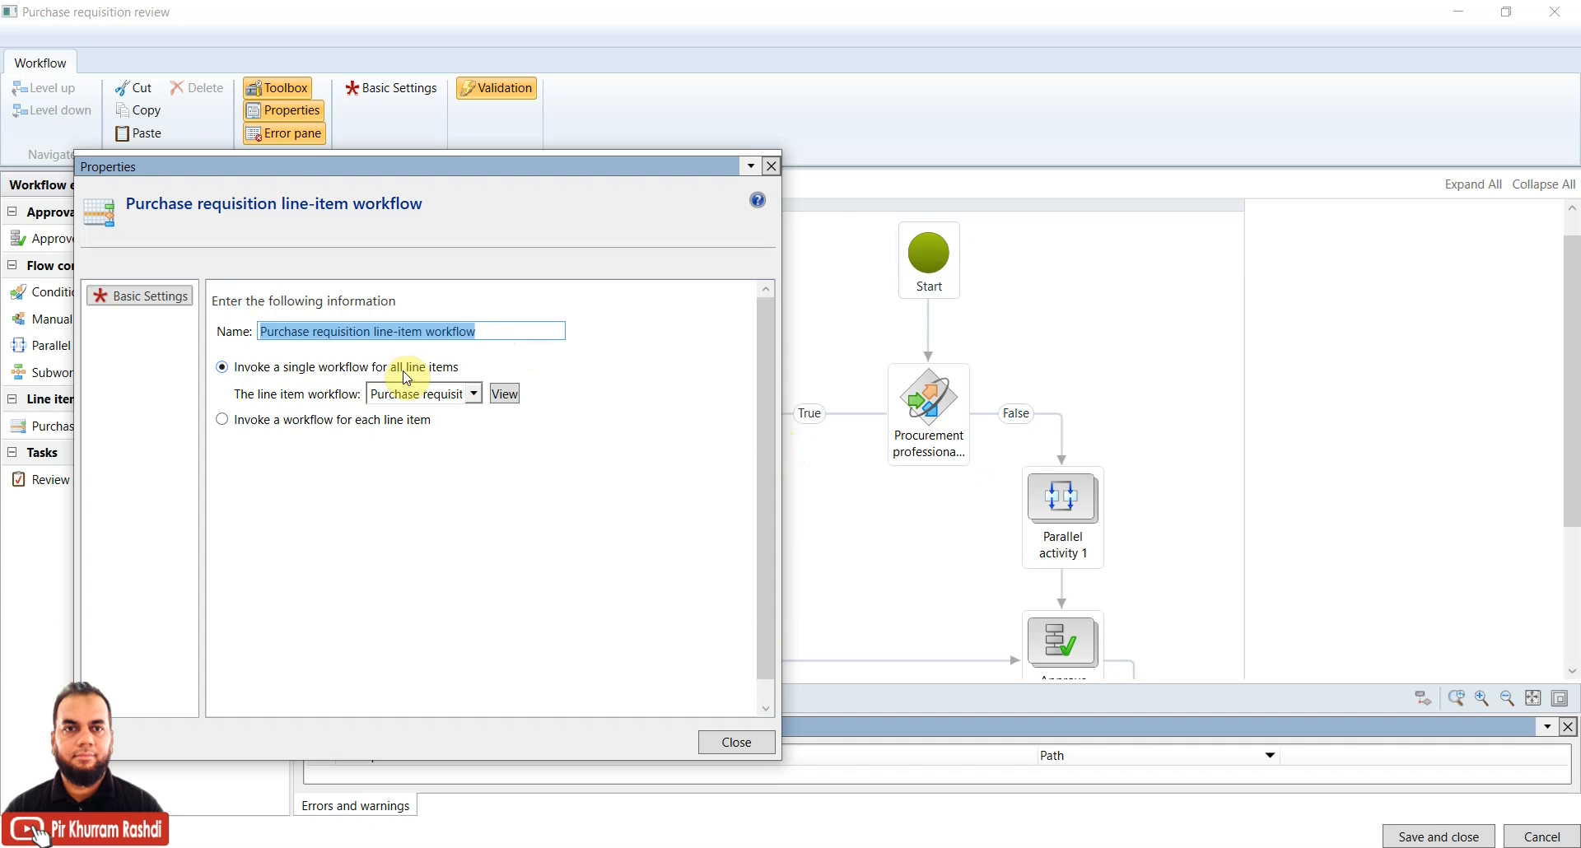
click(253, 424)
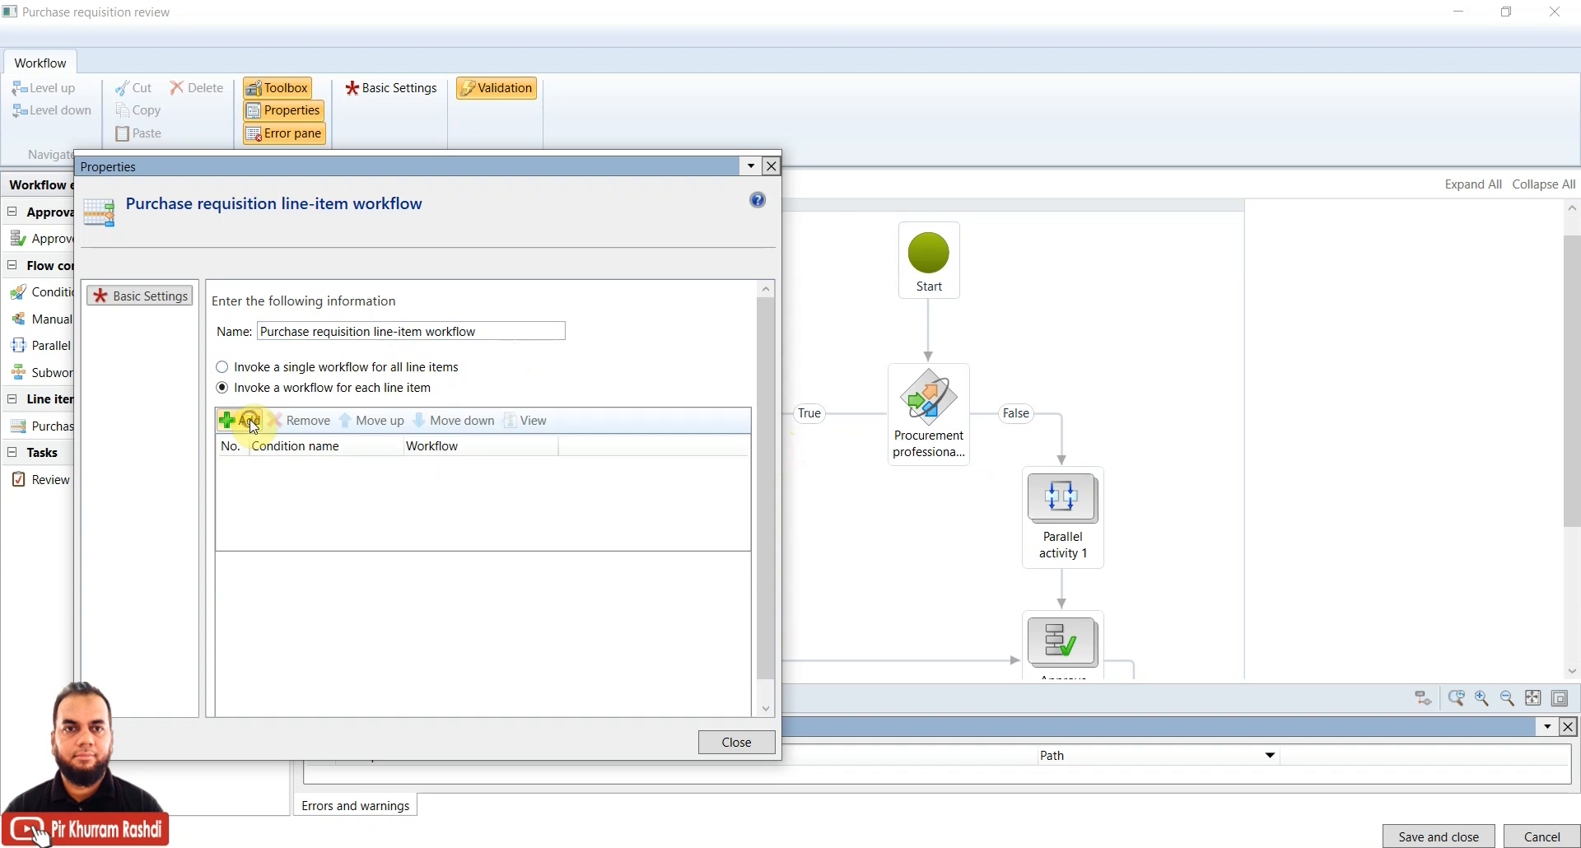
click(363, 369)
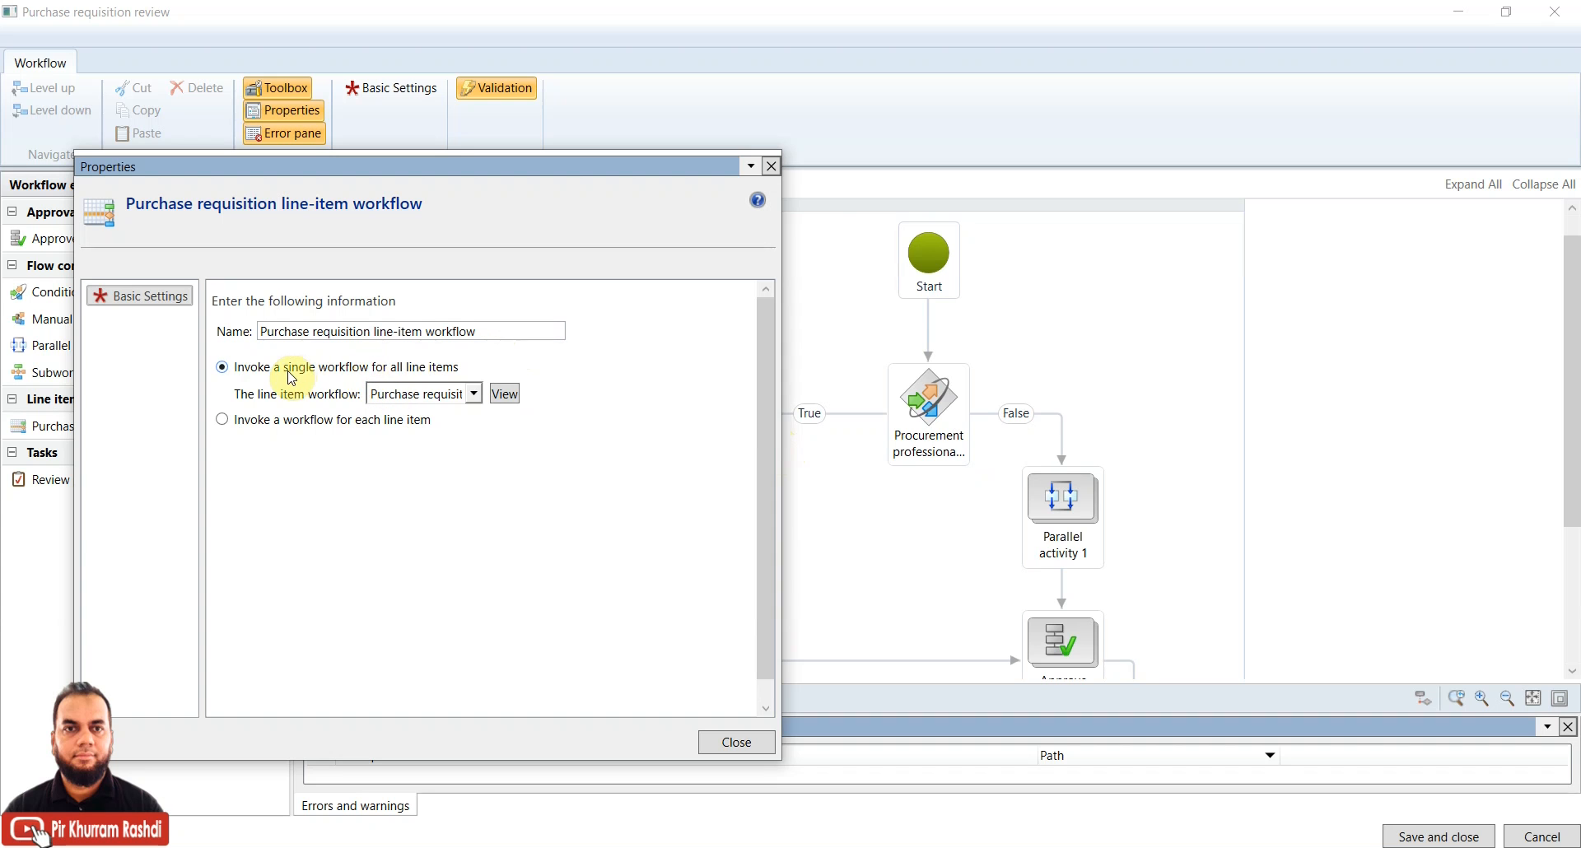
click(416, 395)
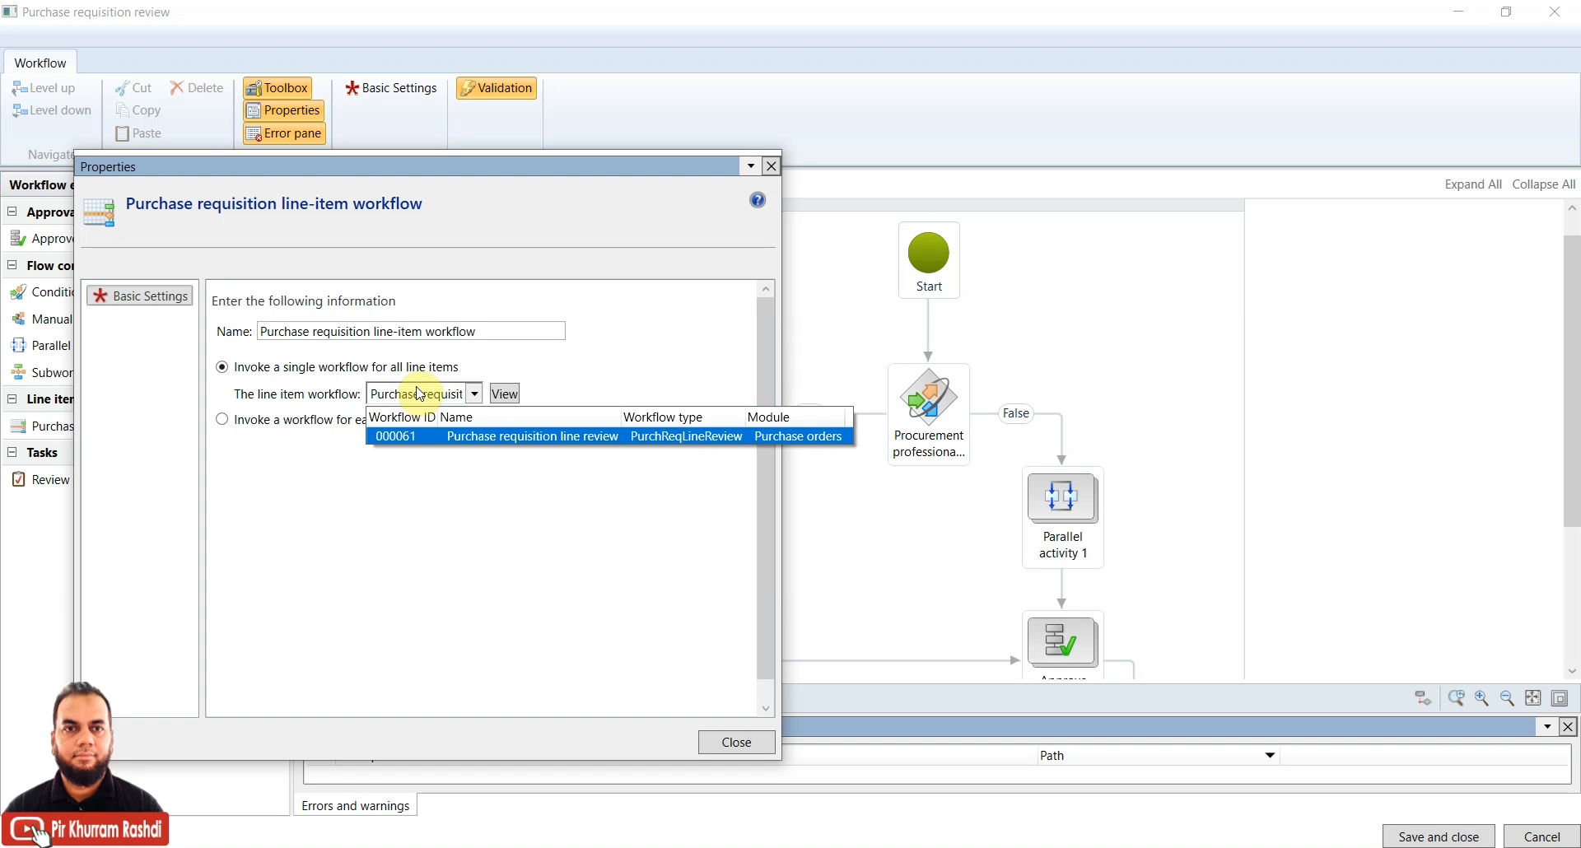
click(368, 494)
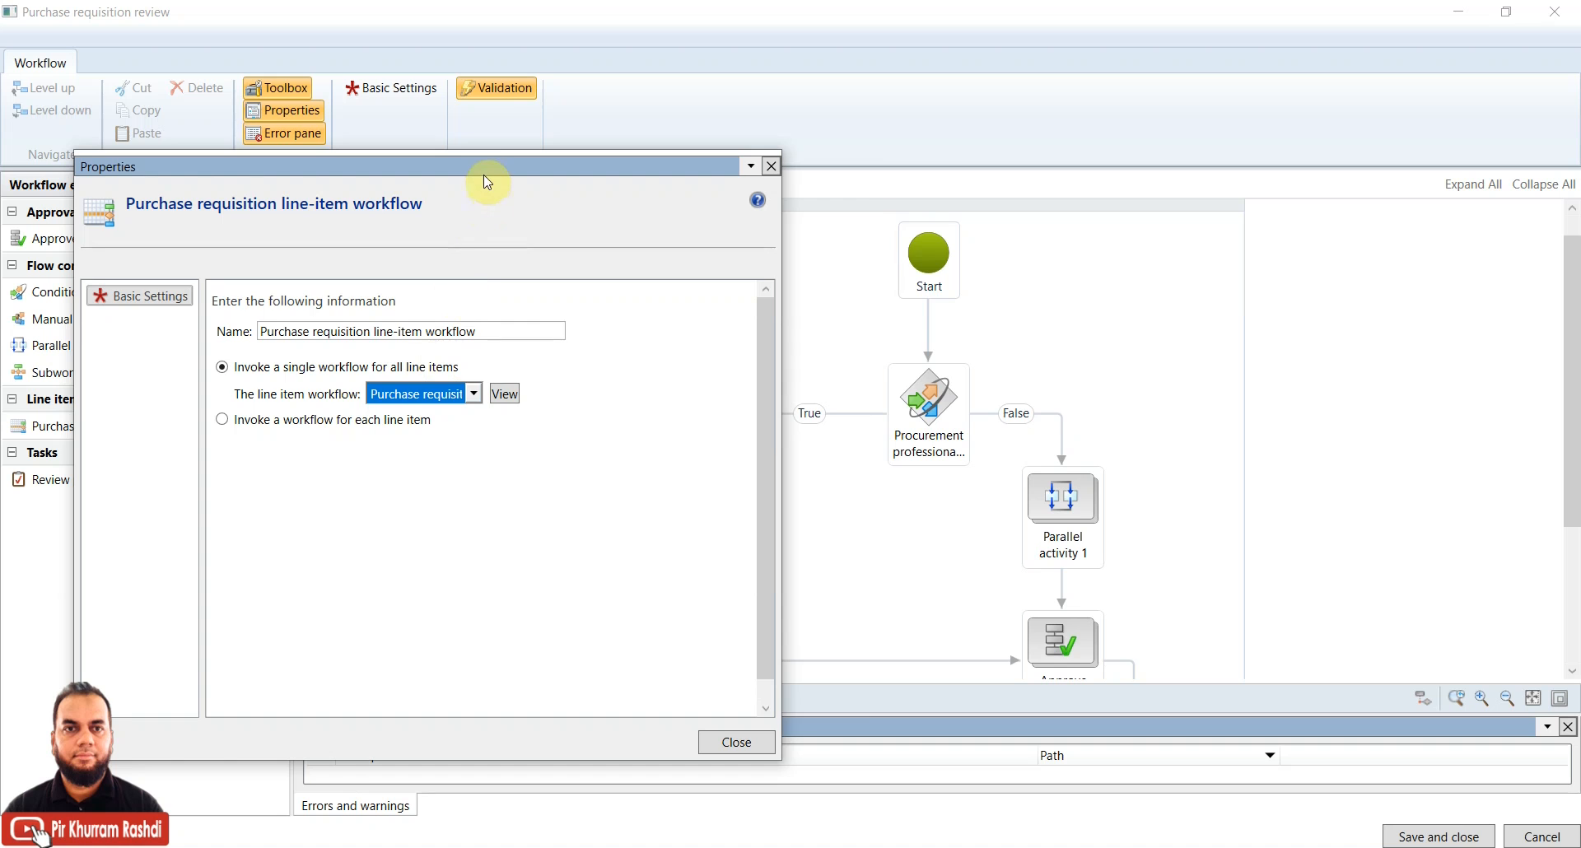
drag(485, 174, 593, 162)
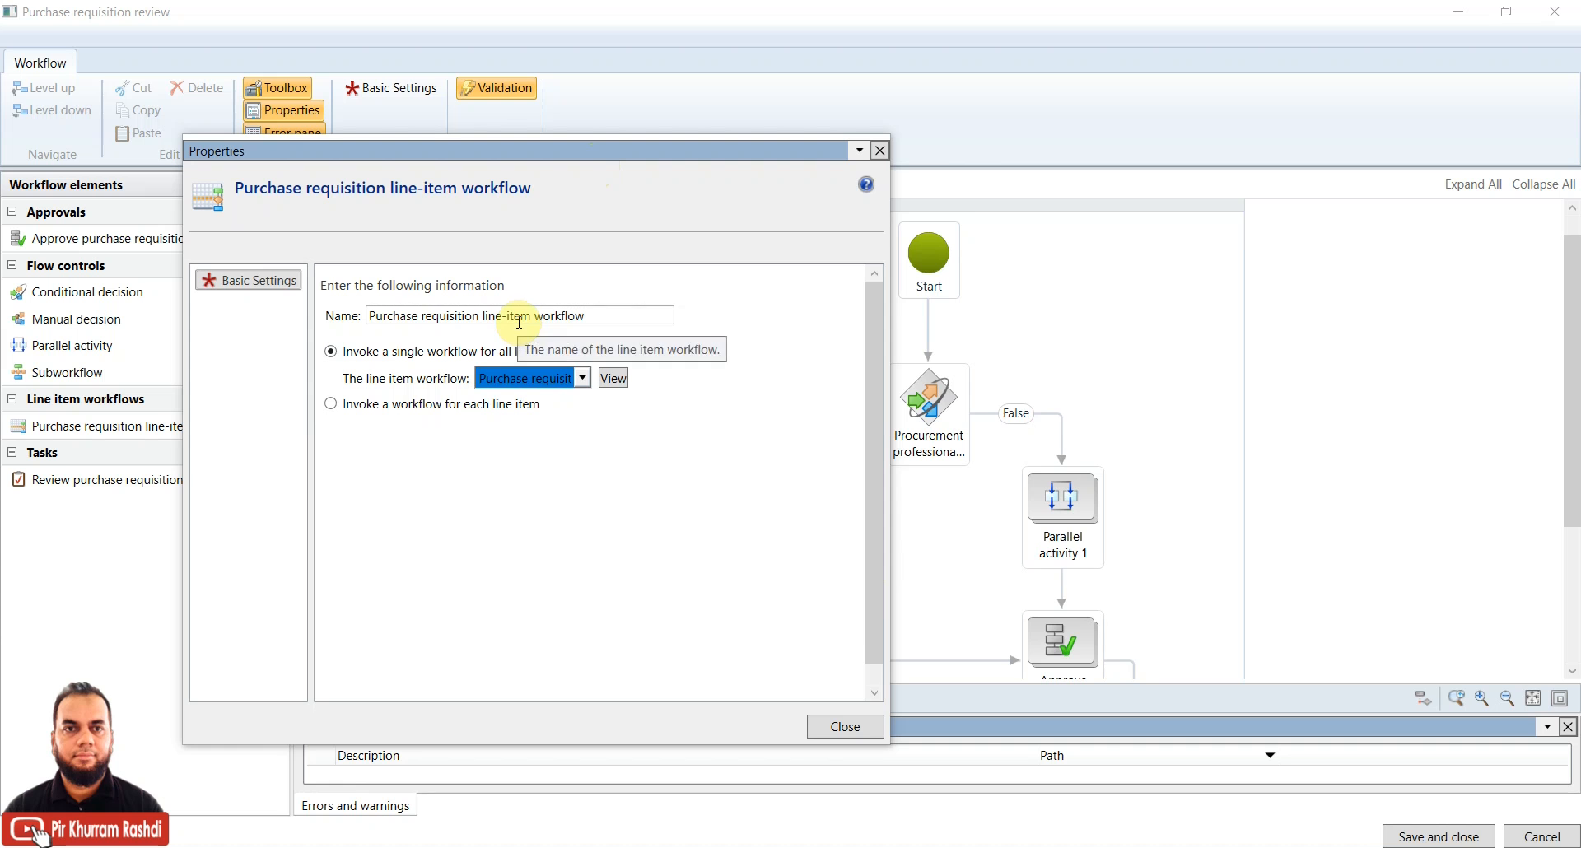
click(649, 152)
drag(649, 151, 755, 229)
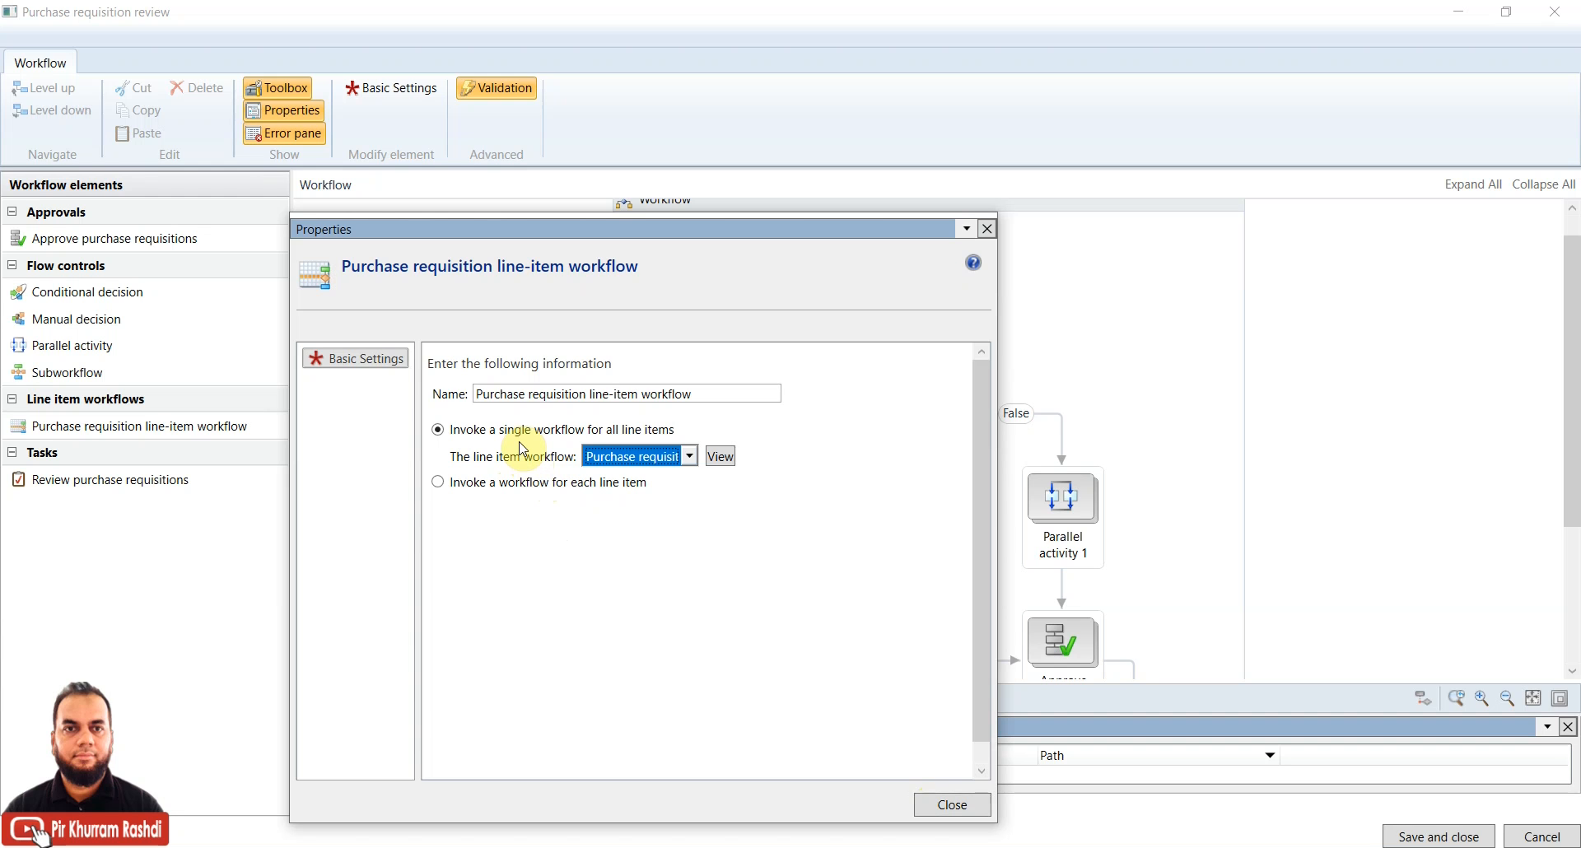
Close the line-item properties, add a second approval element with extra steps, and return to top level
click(959, 805)
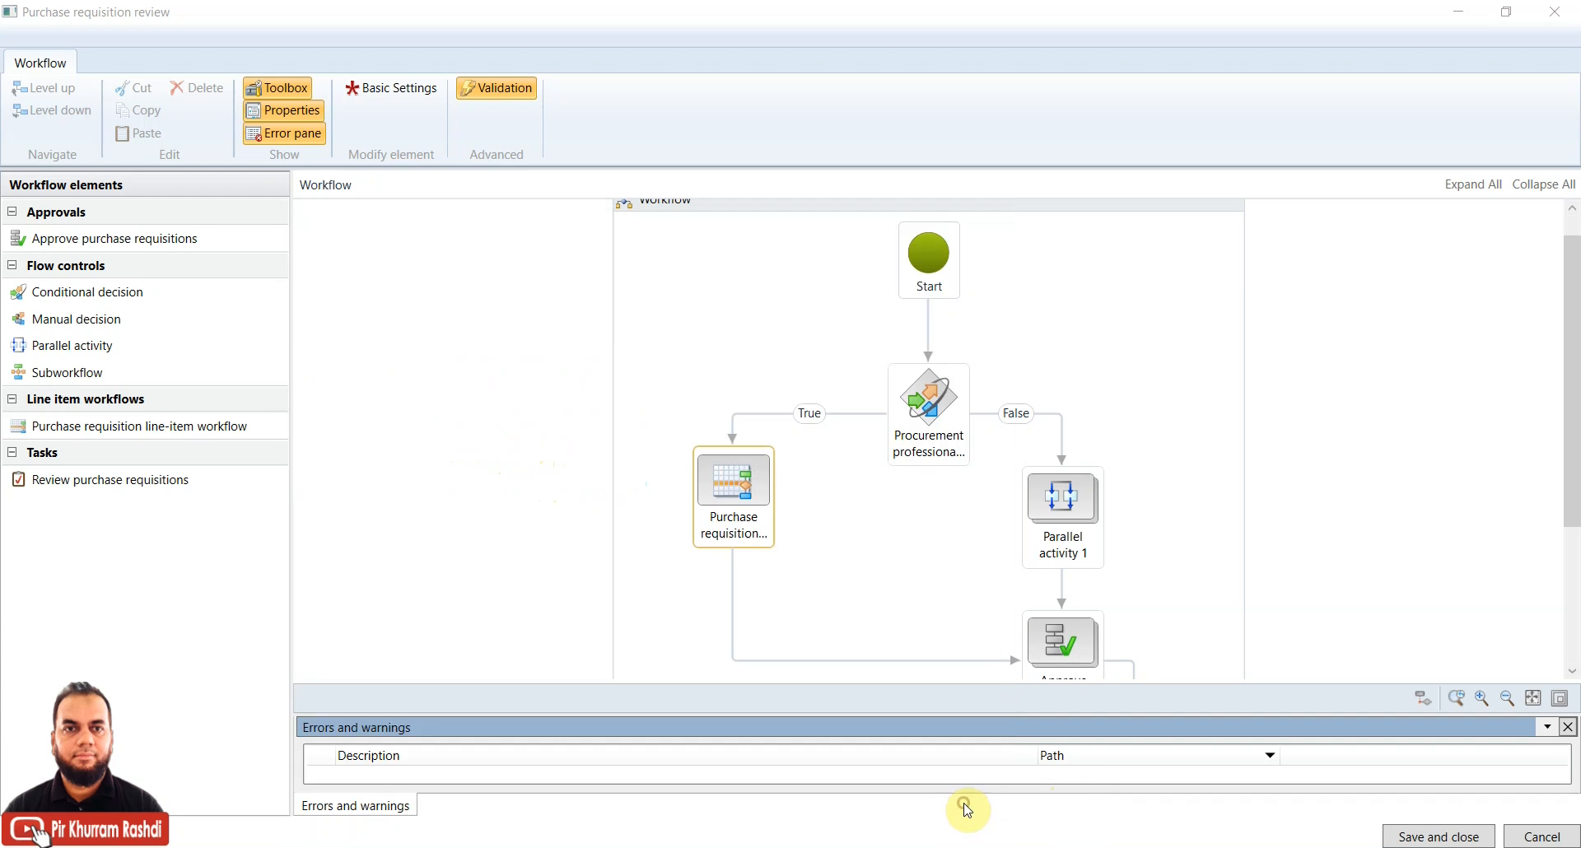
drag(1571, 463, 1573, 559)
click(1071, 437)
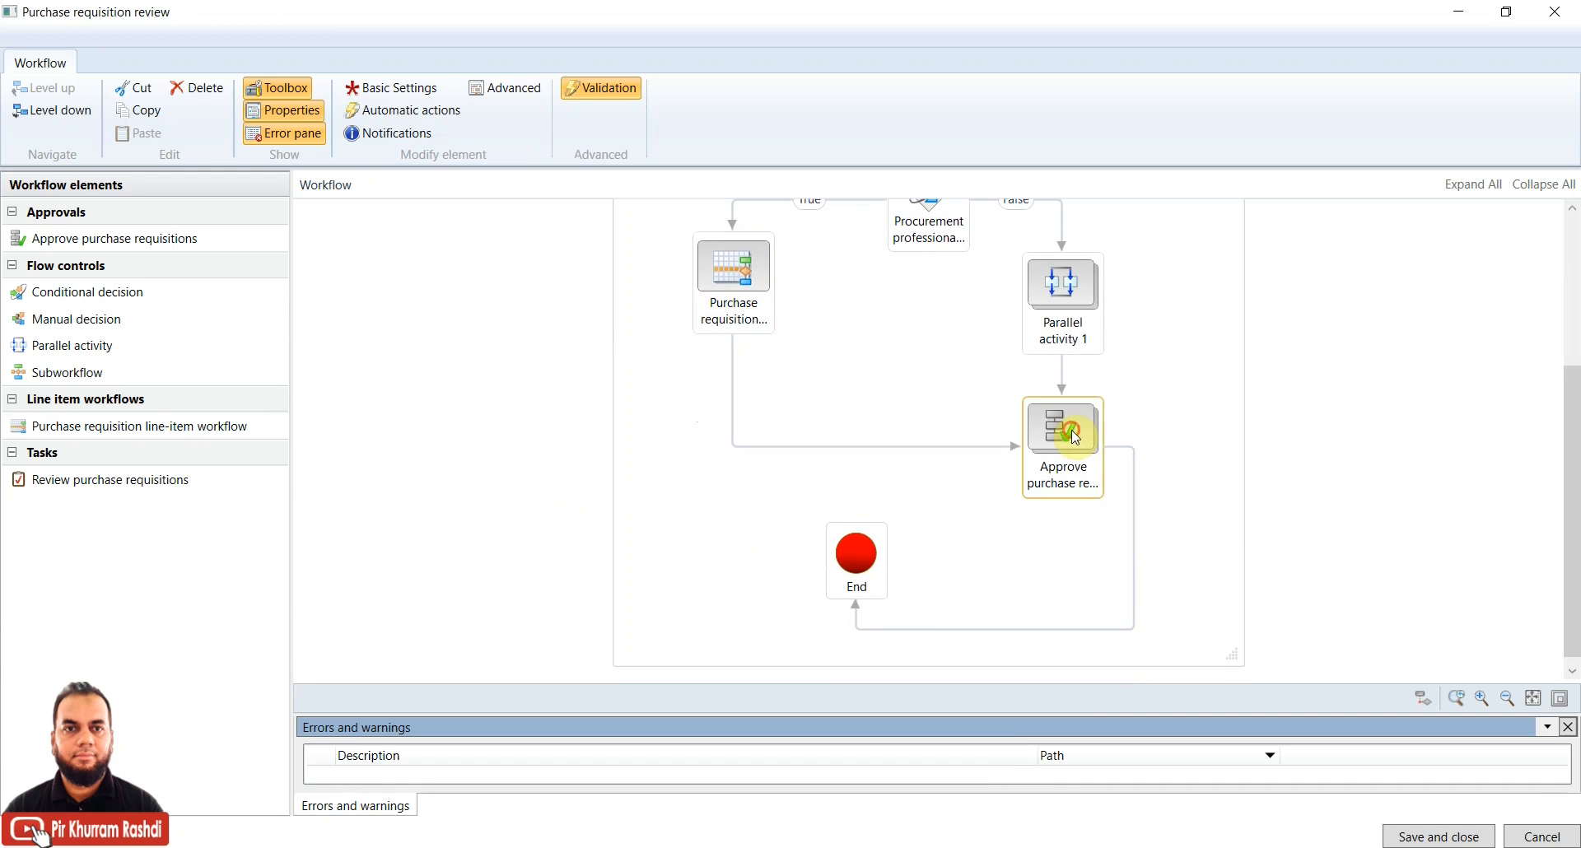
drag(134, 239, 689, 523)
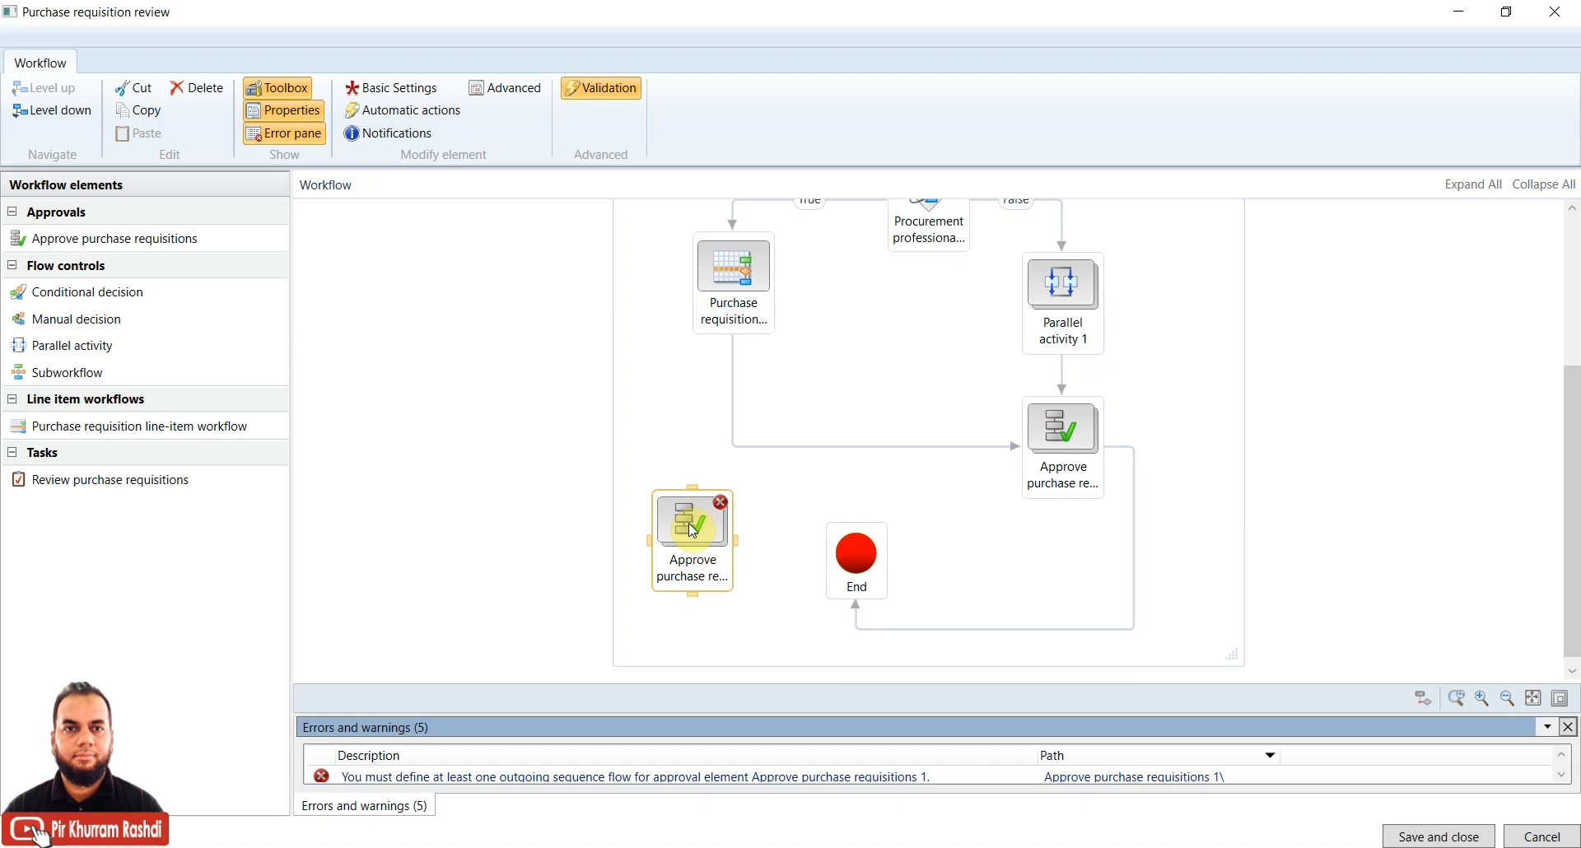
double_click(690, 525)
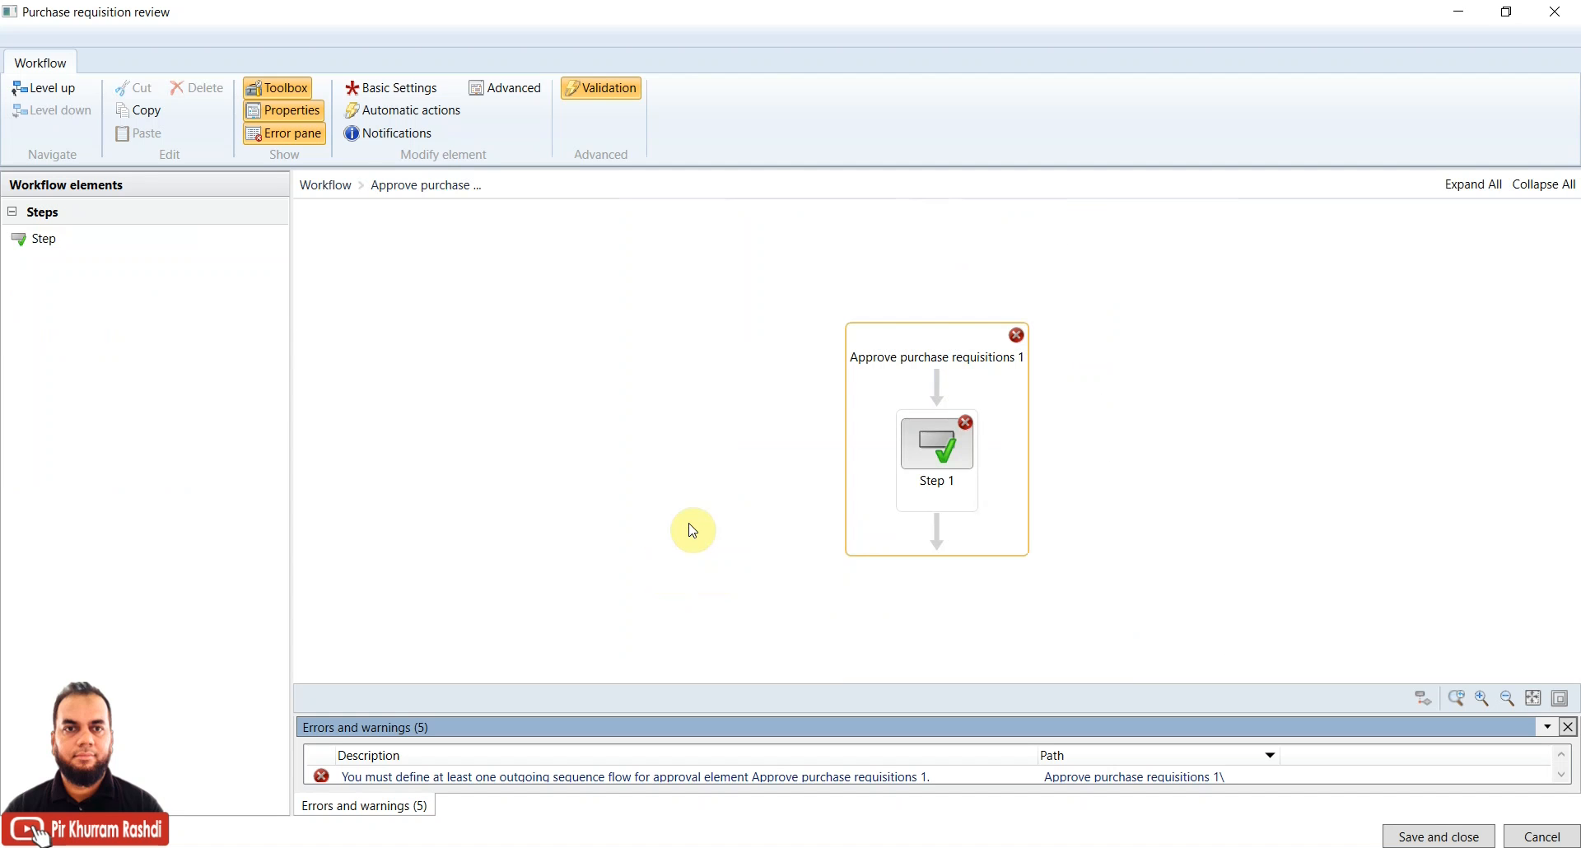
click(944, 443)
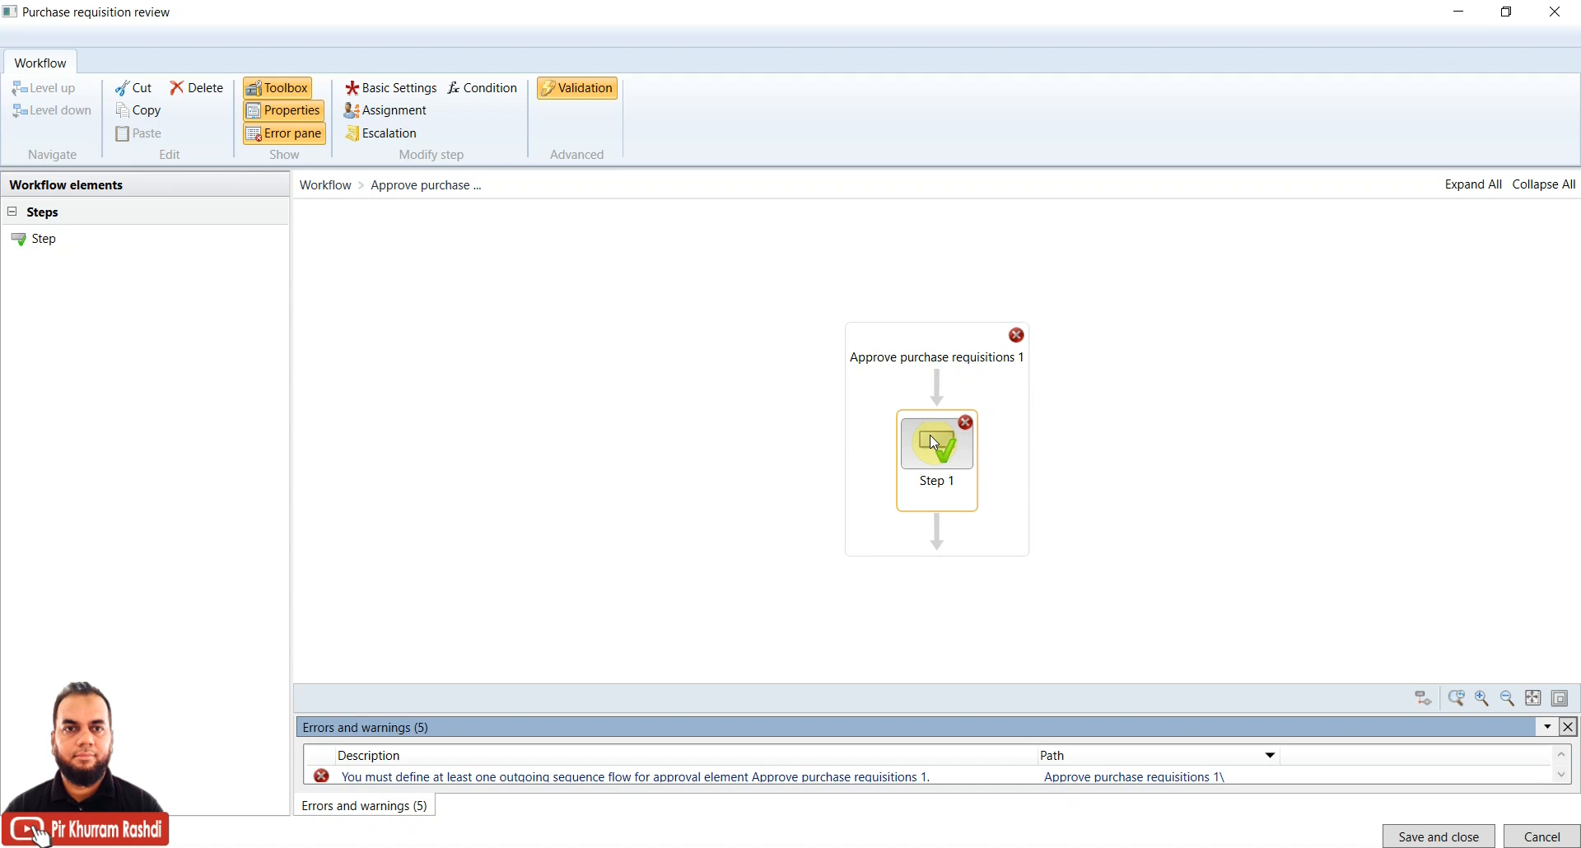
drag(39, 243, 941, 528)
drag(37, 241, 935, 606)
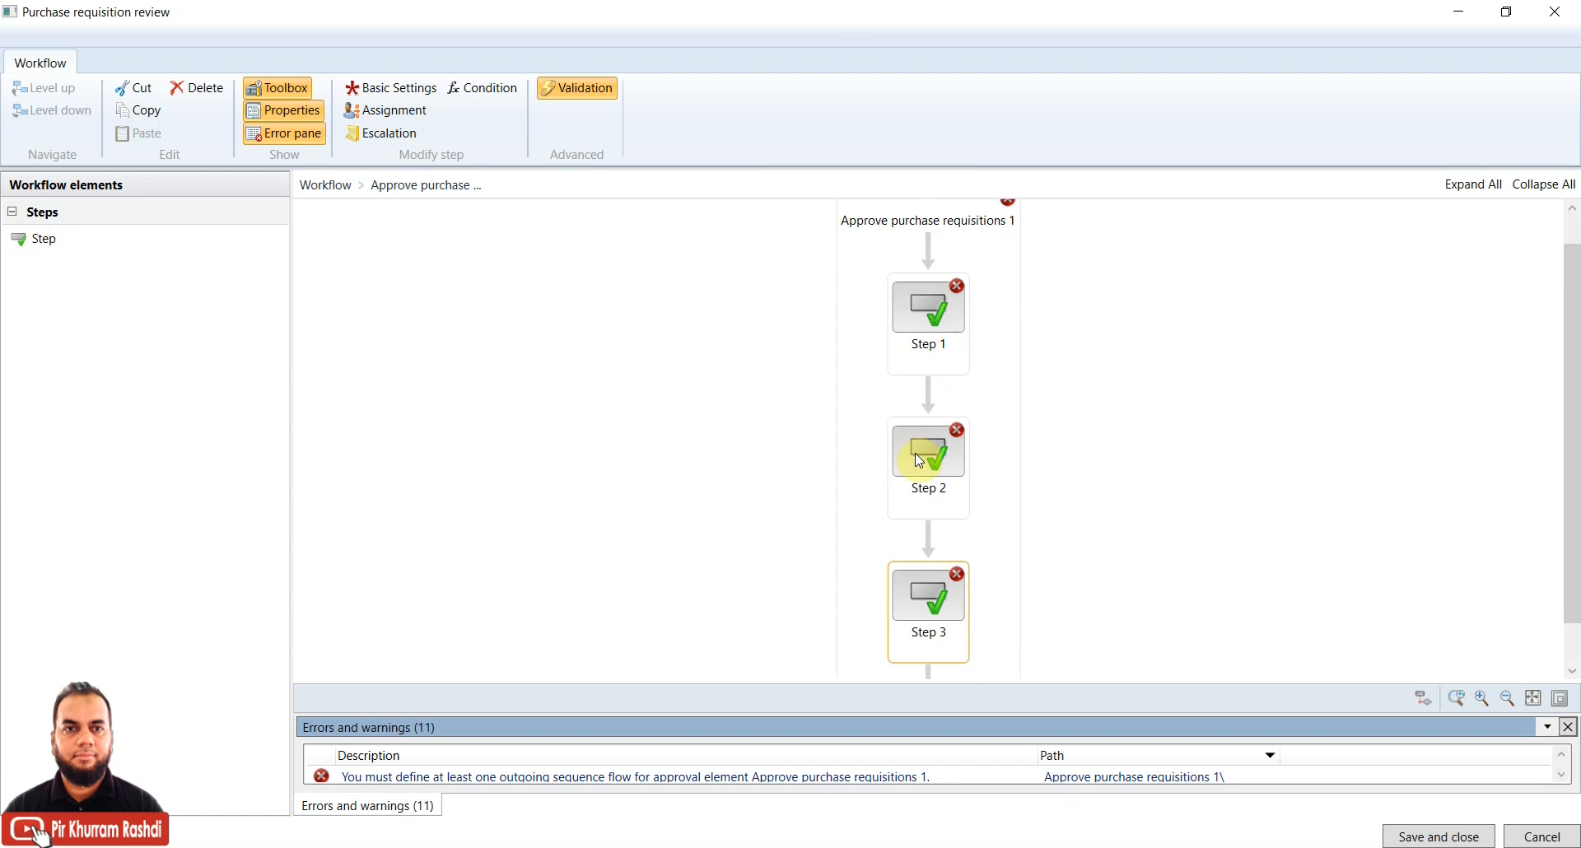
click(663, 432)
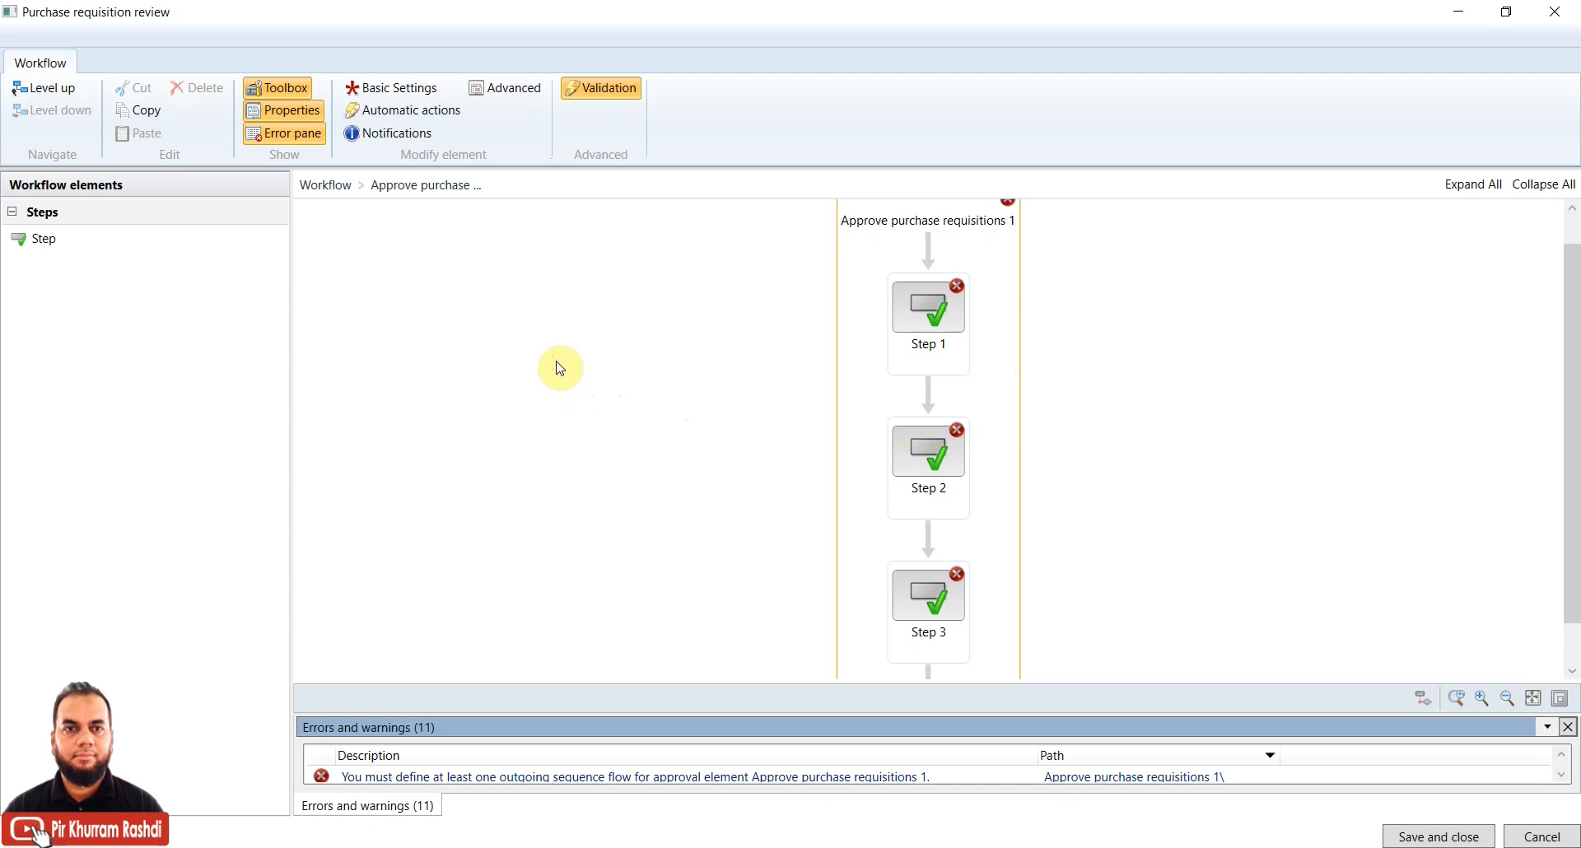
click(44, 97)
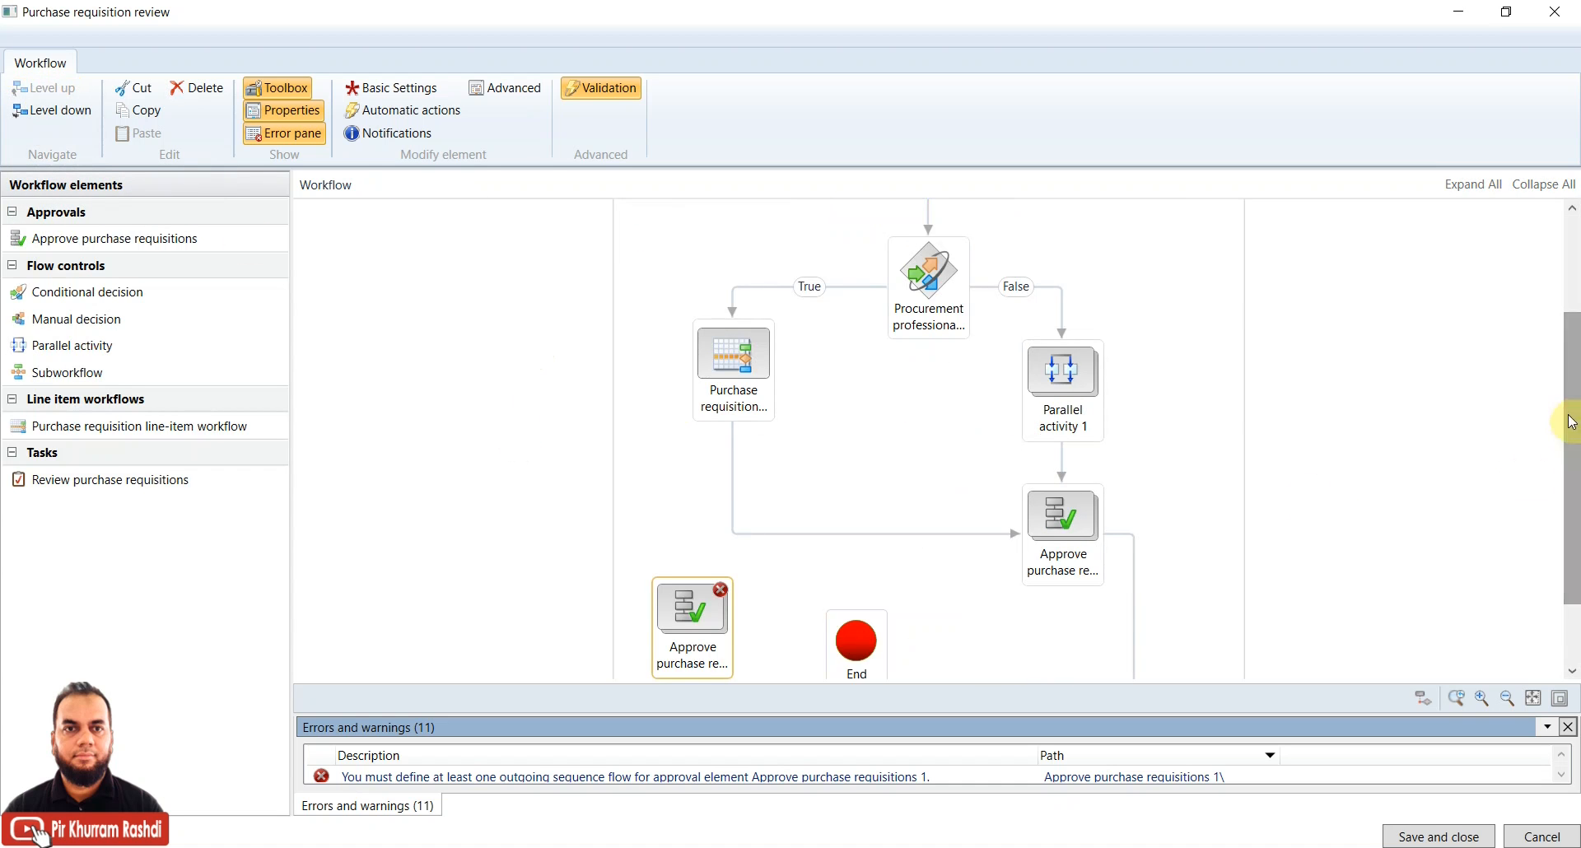
Inspect the unconnected Approve purchase requisitions 1 element, delete it, and select the remaining approval
drag(1569, 417, 1571, 483)
mouse_move(717, 528)
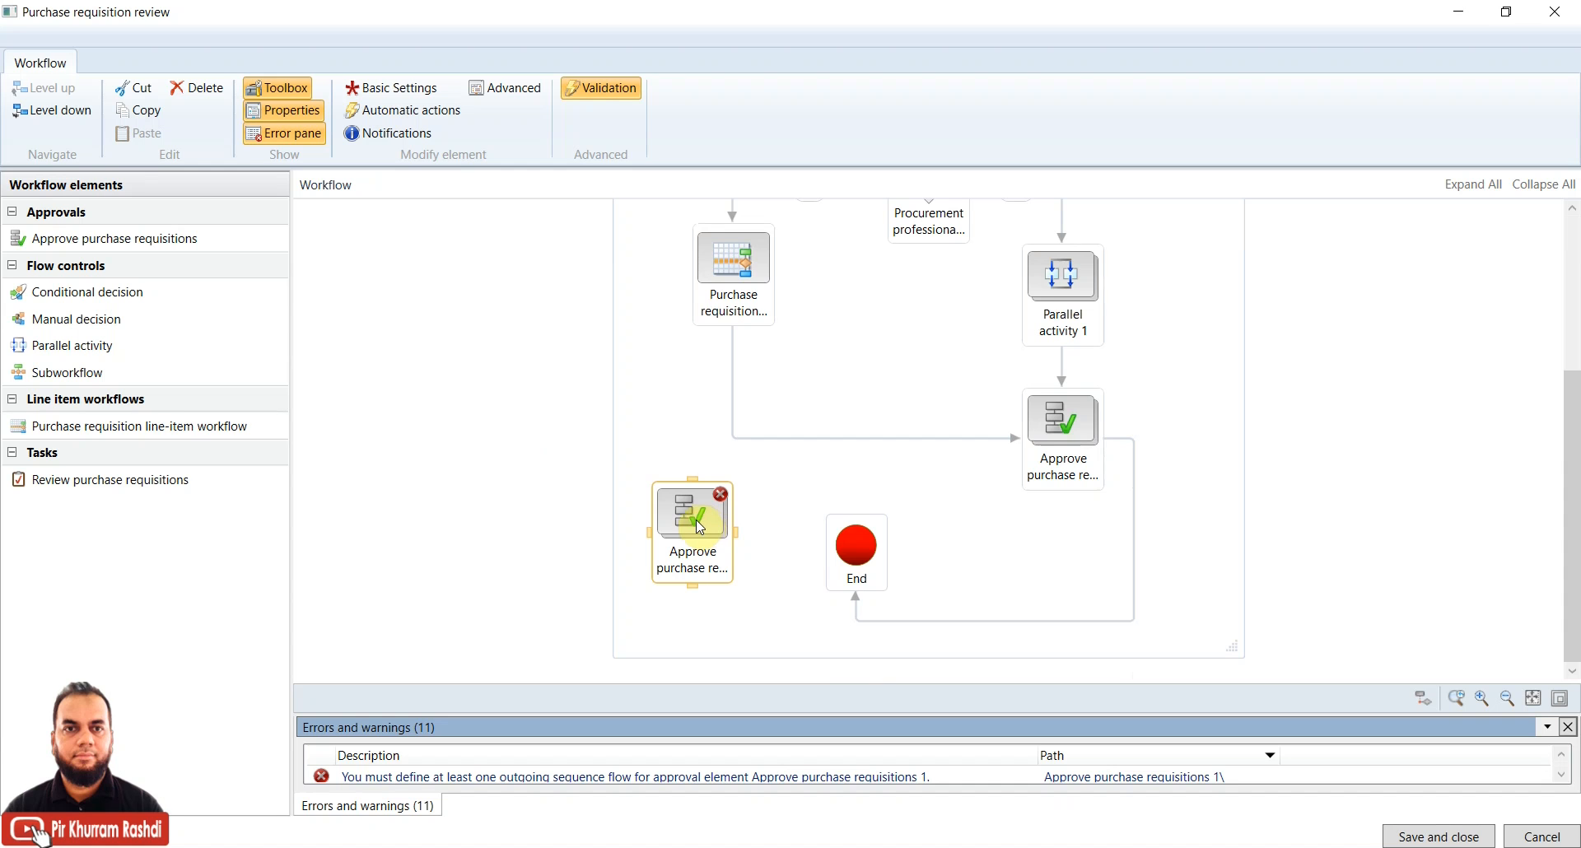
double_click(695, 517)
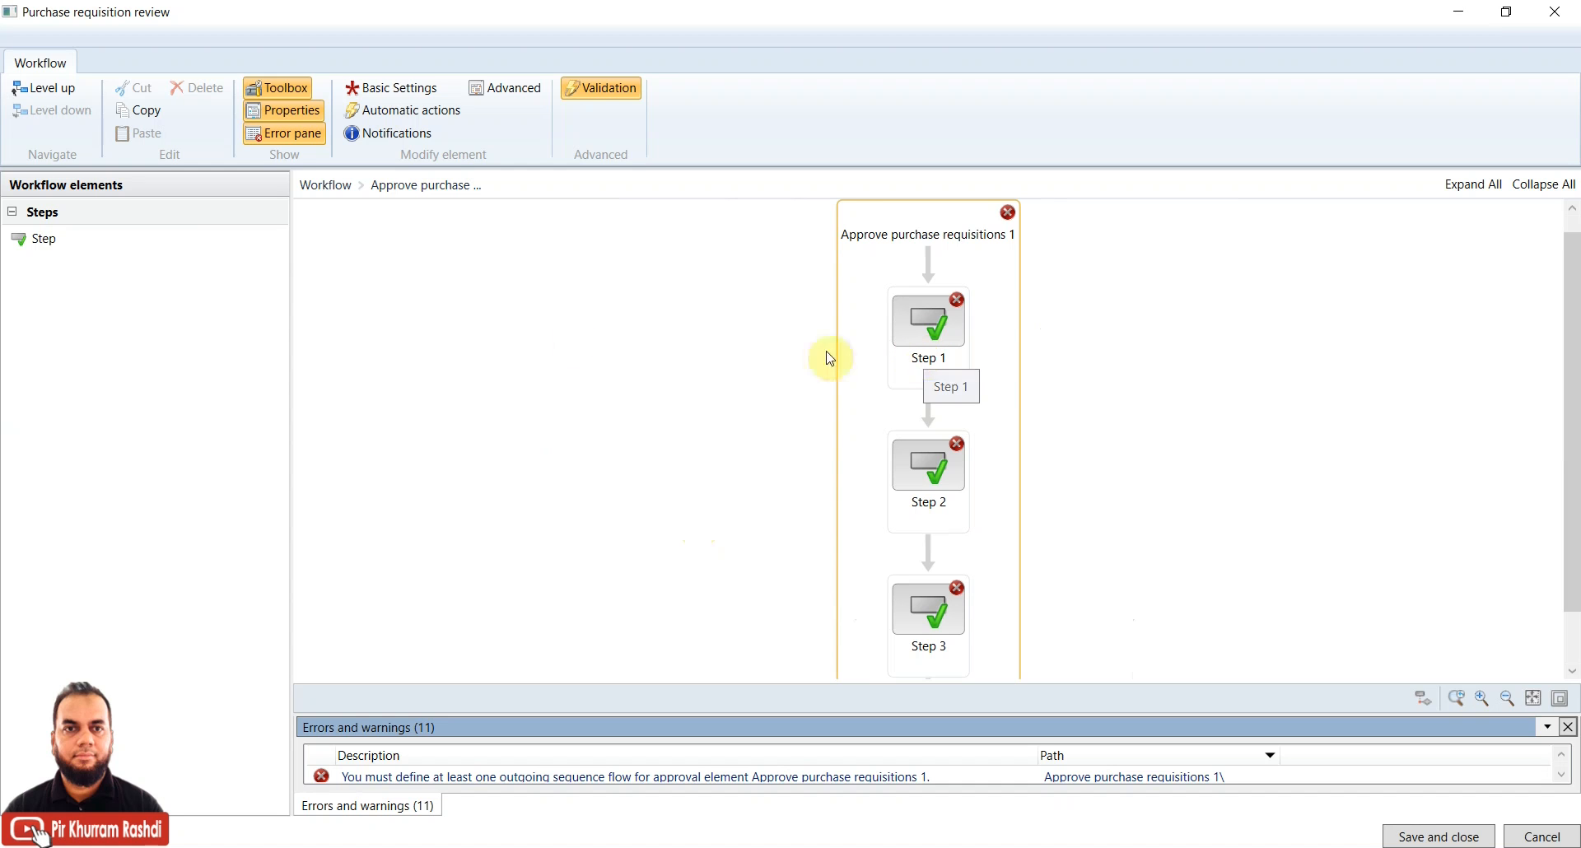
click(67, 97)
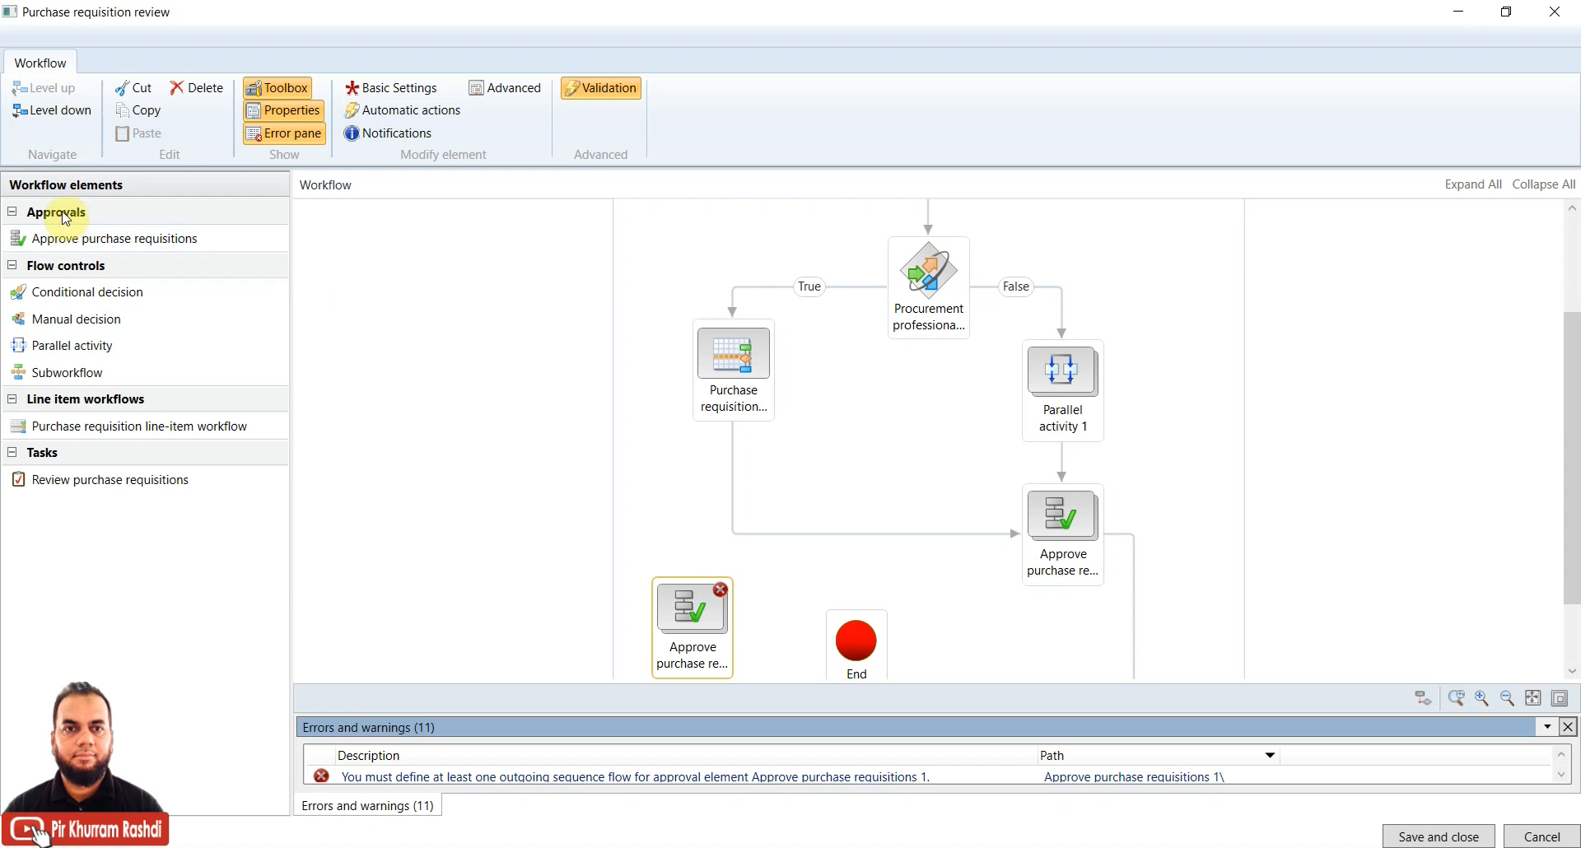
right_click(693, 609)
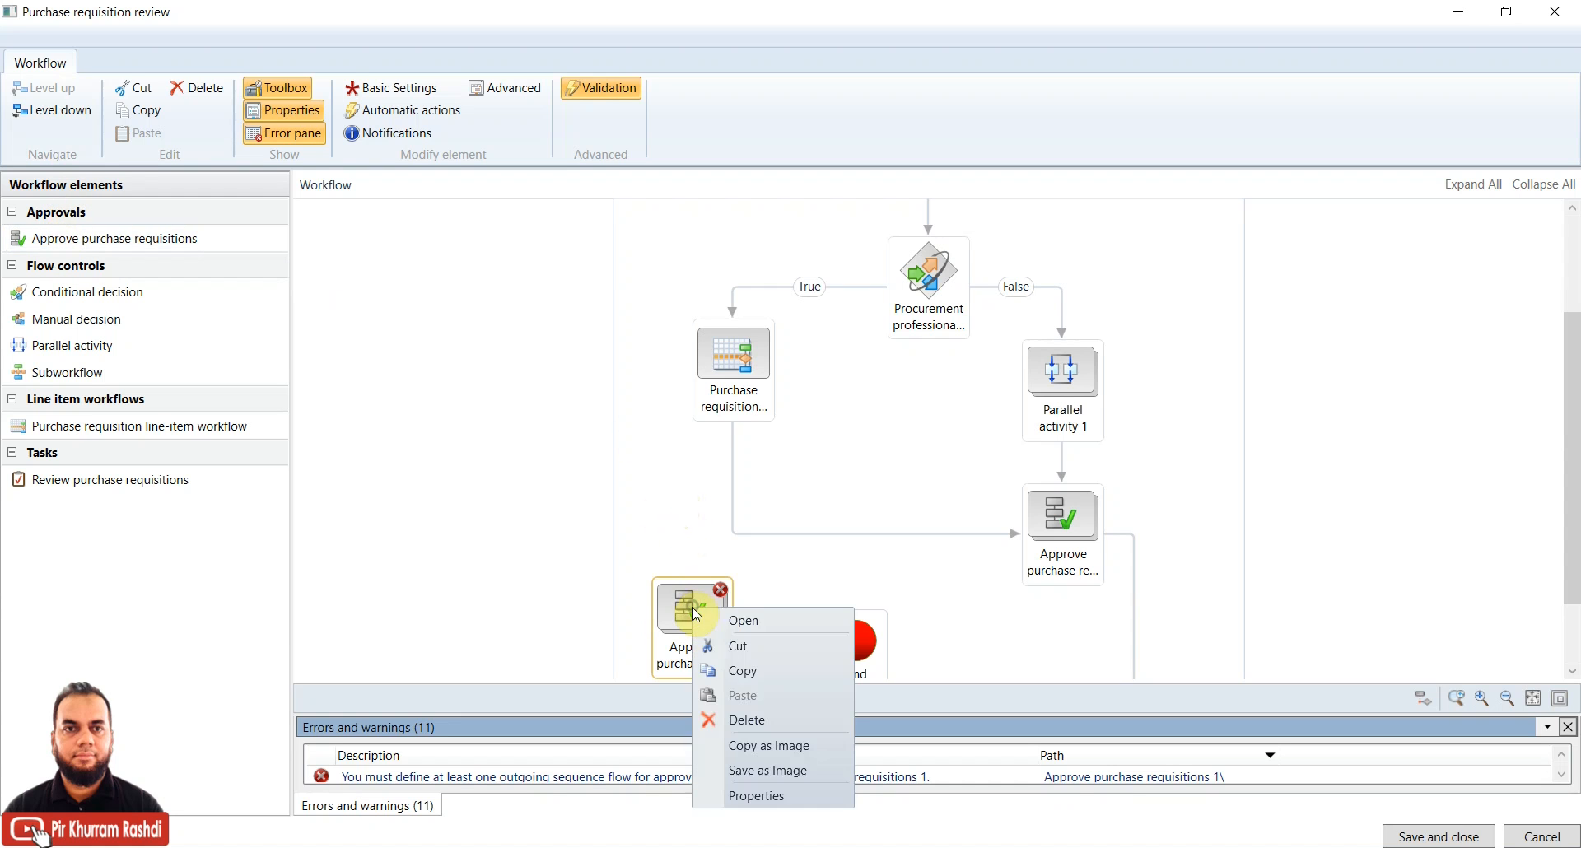
click(725, 716)
click(1070, 517)
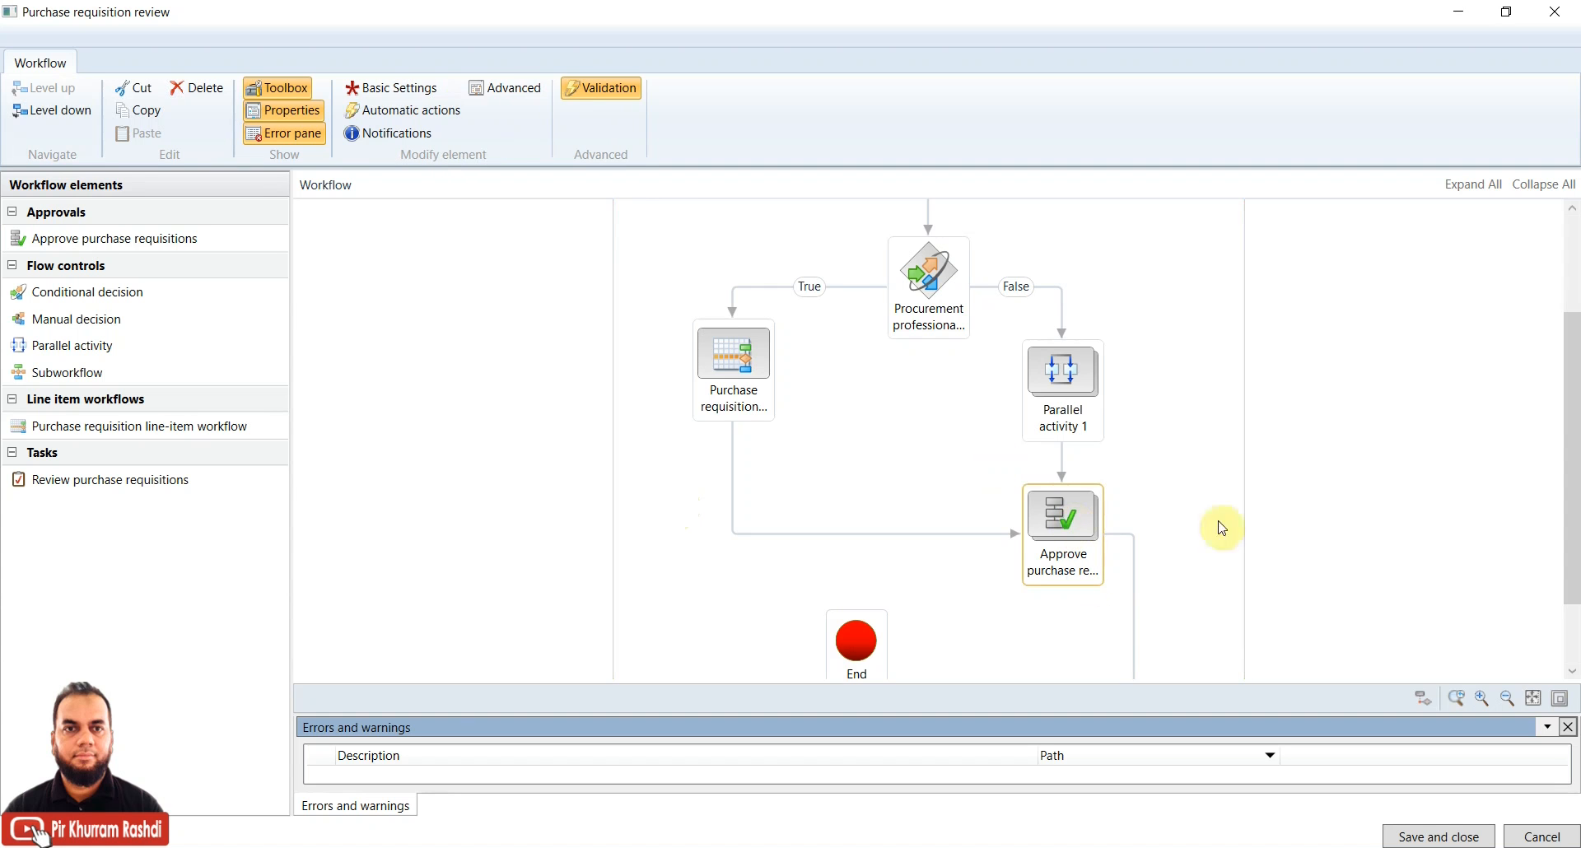
Select the line-item element, Procurement professional decision, and Approve purchase requisitions element in turn
scroll(1567, 444, down, 2)
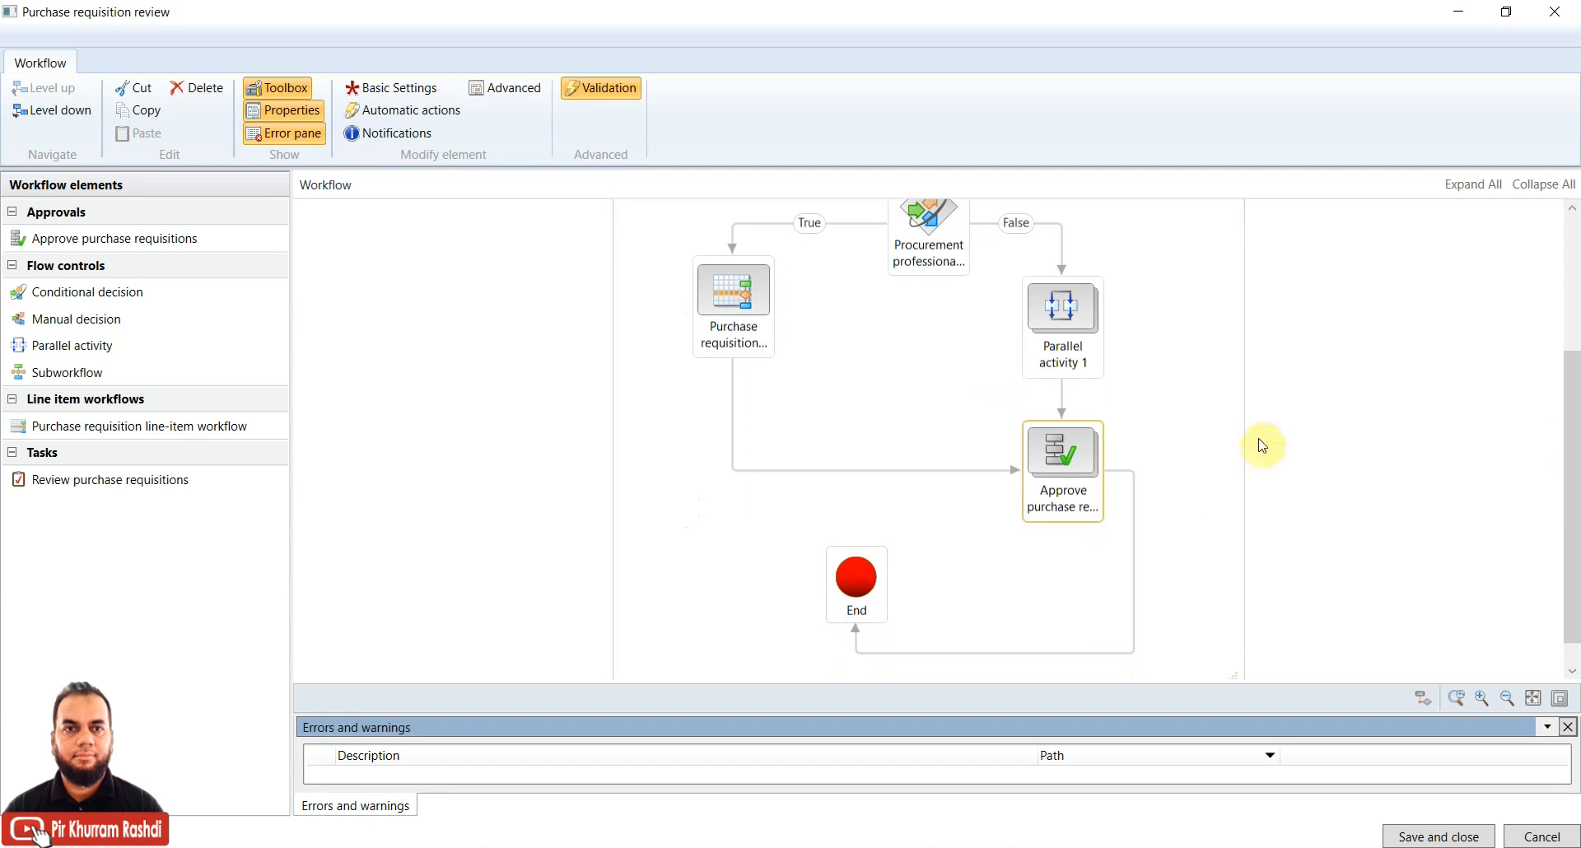
click(720, 298)
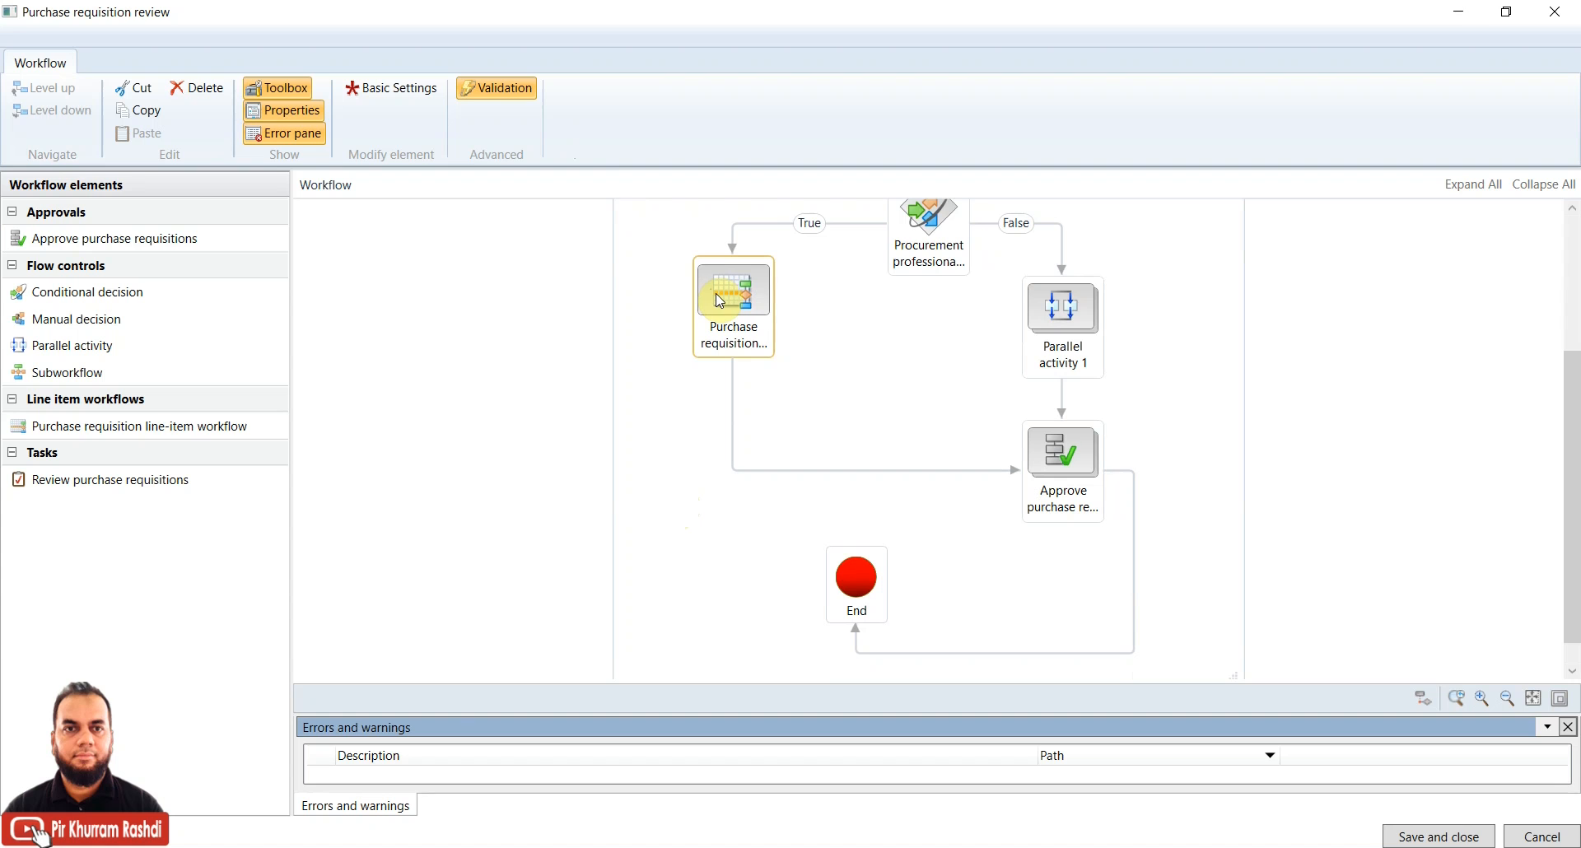
click(926, 221)
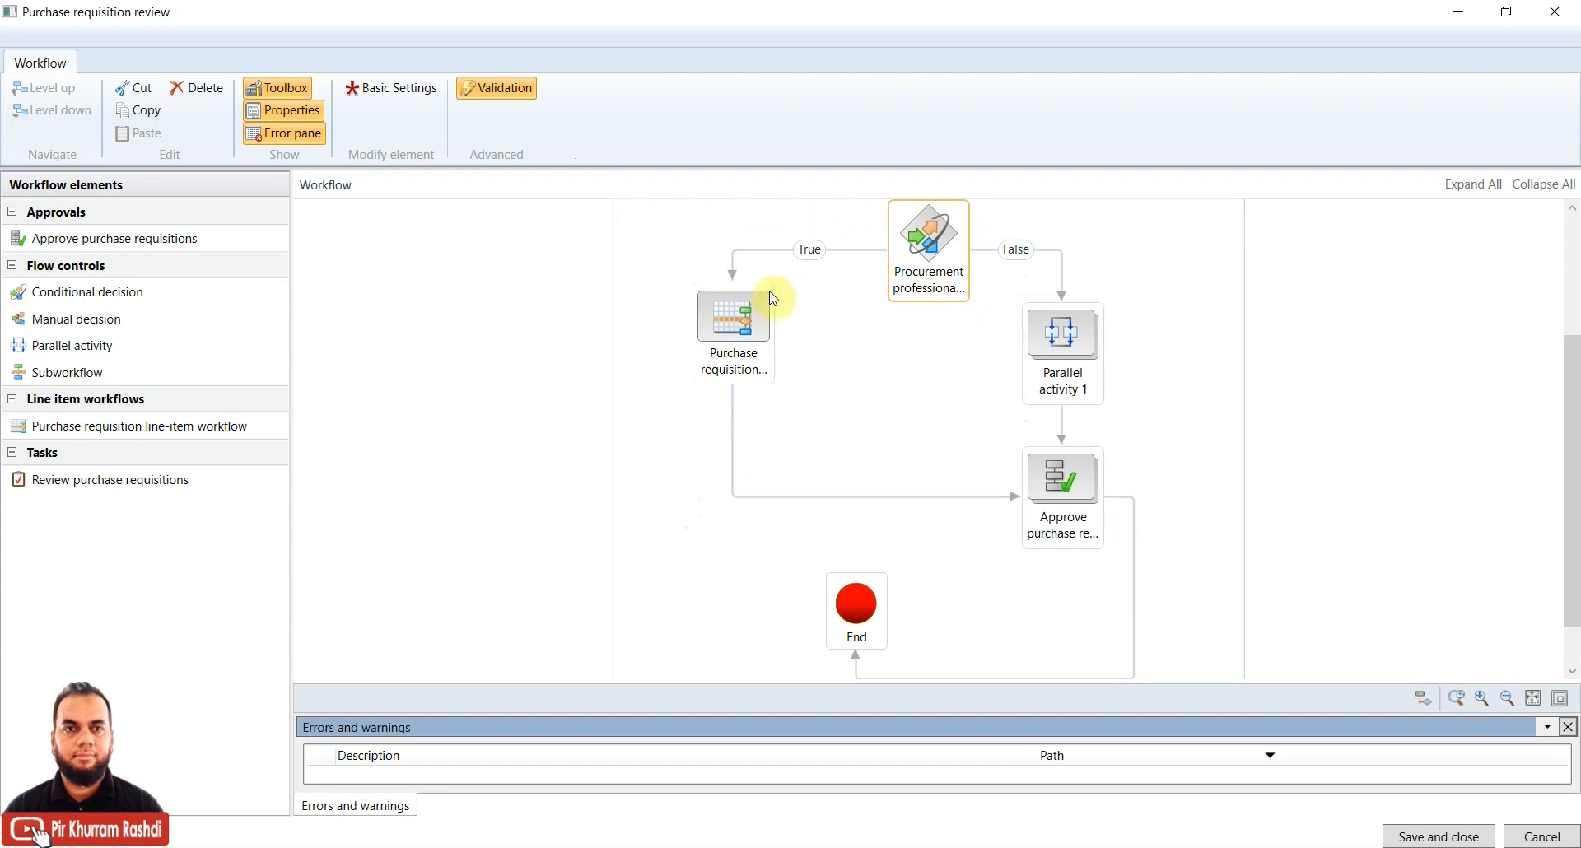
click(738, 347)
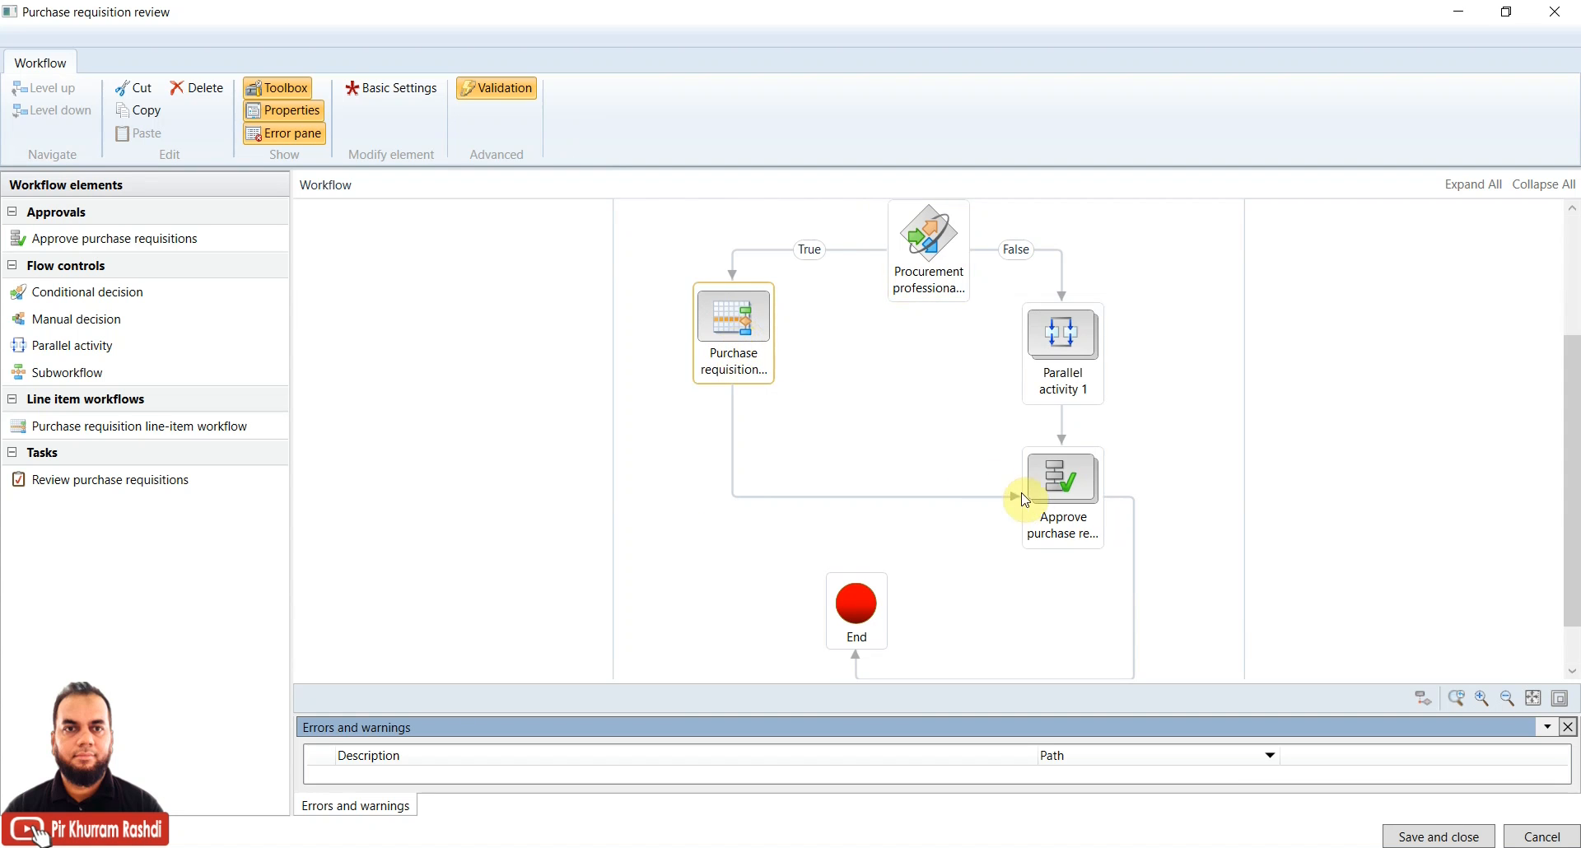
click(1066, 484)
drag(1573, 517, 1573, 553)
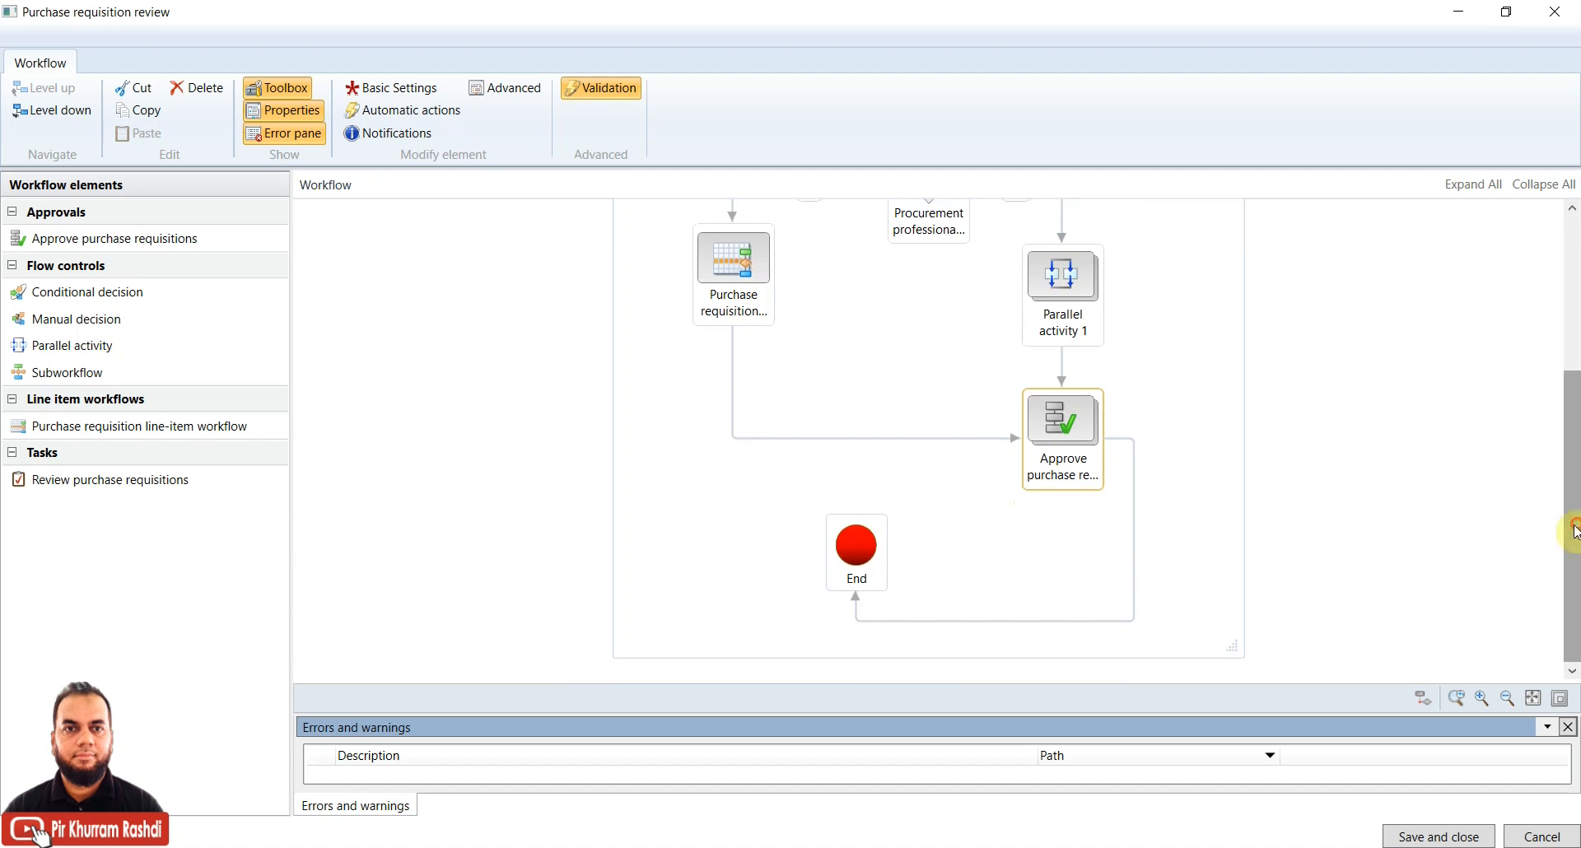
Open the Approve purchase requisitions element and display Approval step 1's properties
double_click(1084, 436)
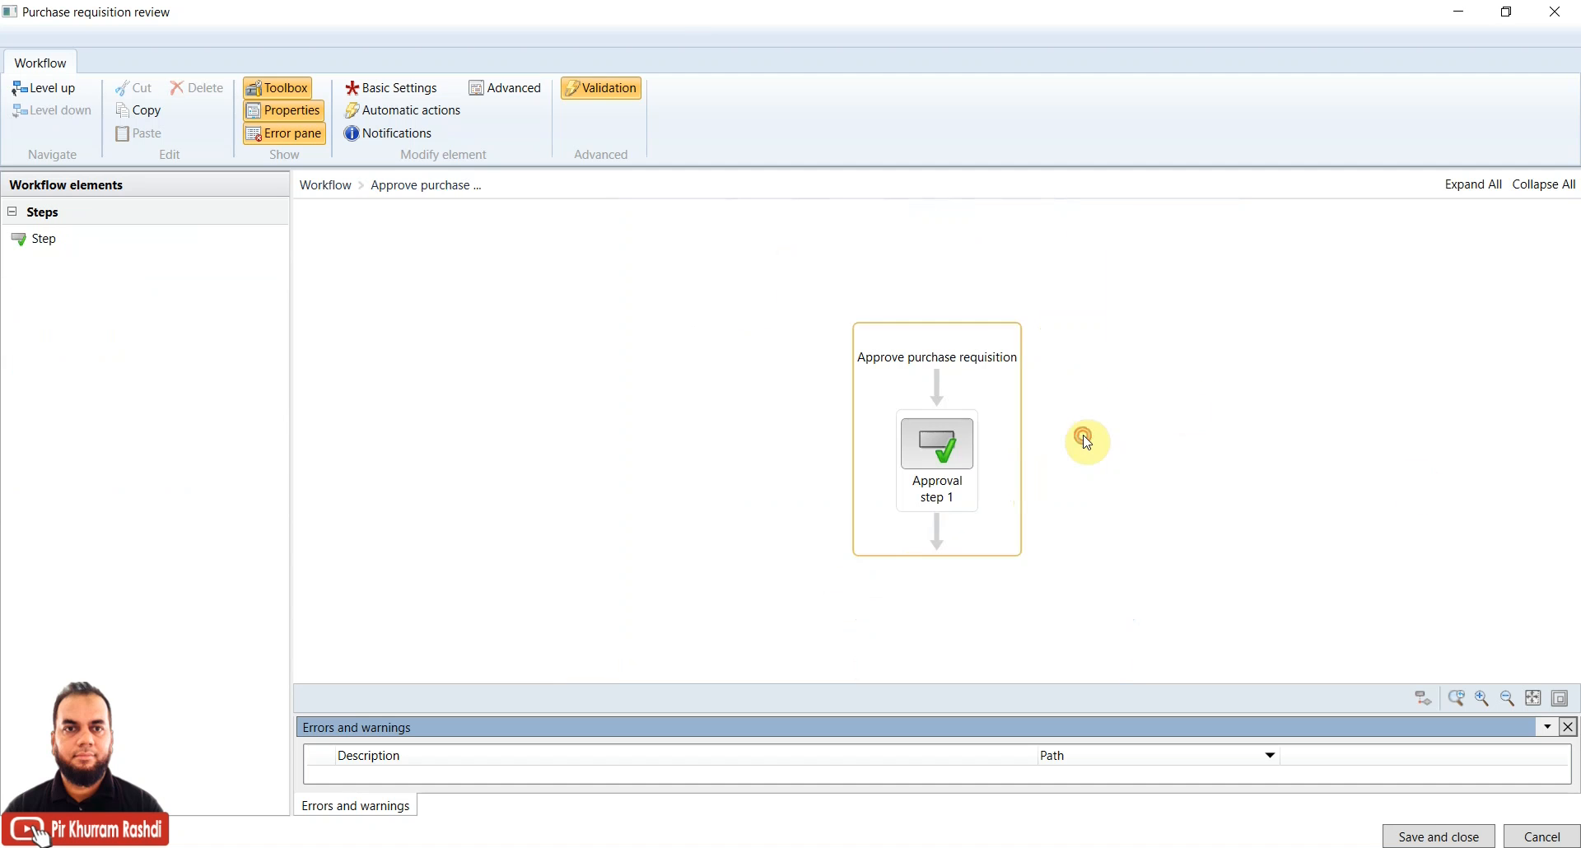
click(943, 452)
right_click(943, 454)
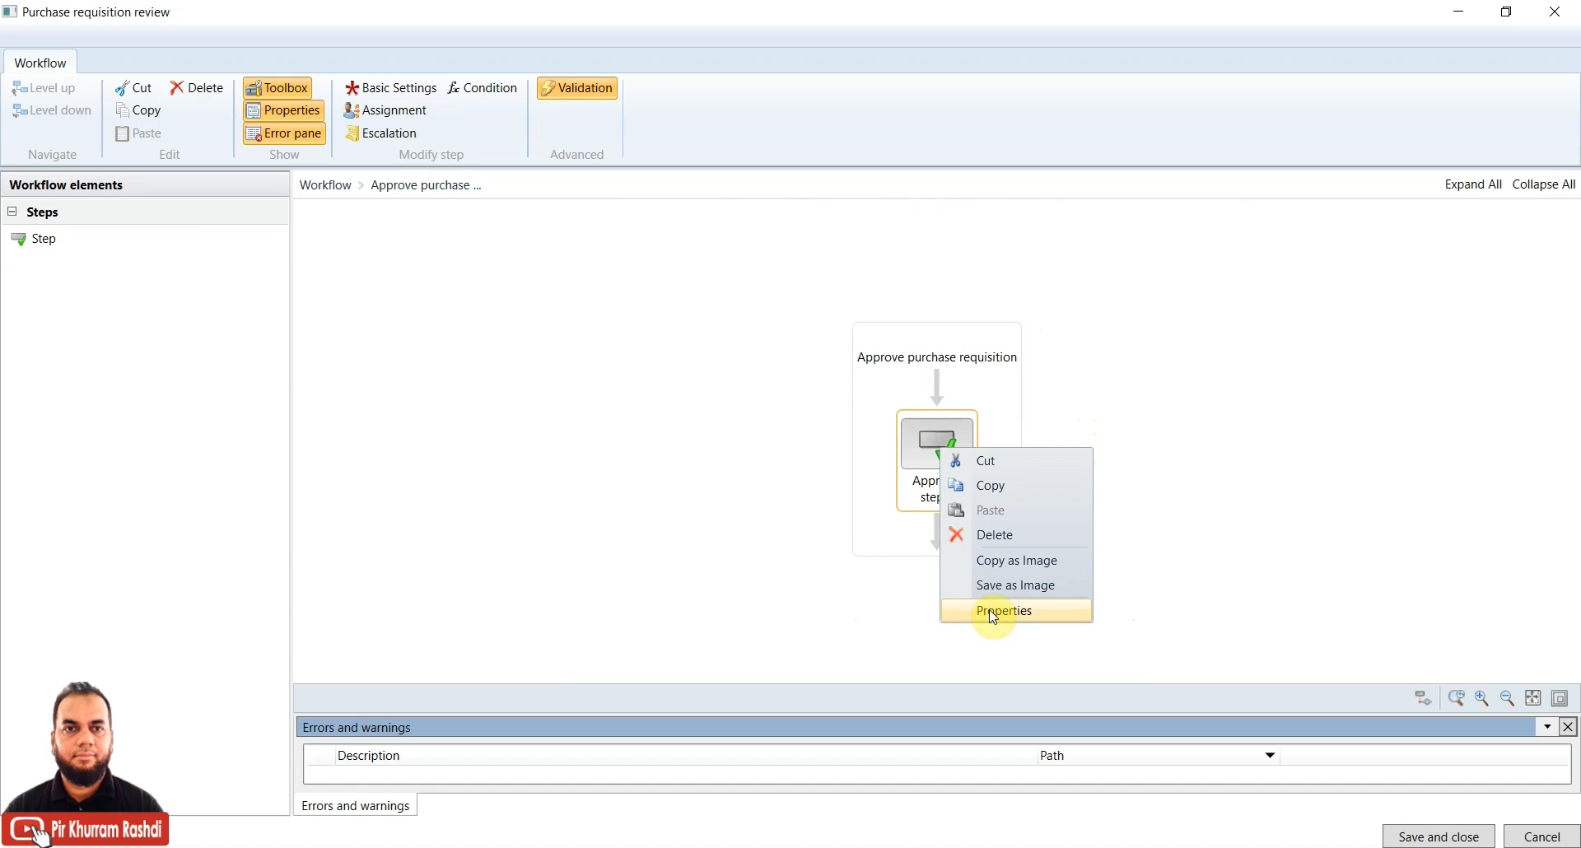
click(925, 438)
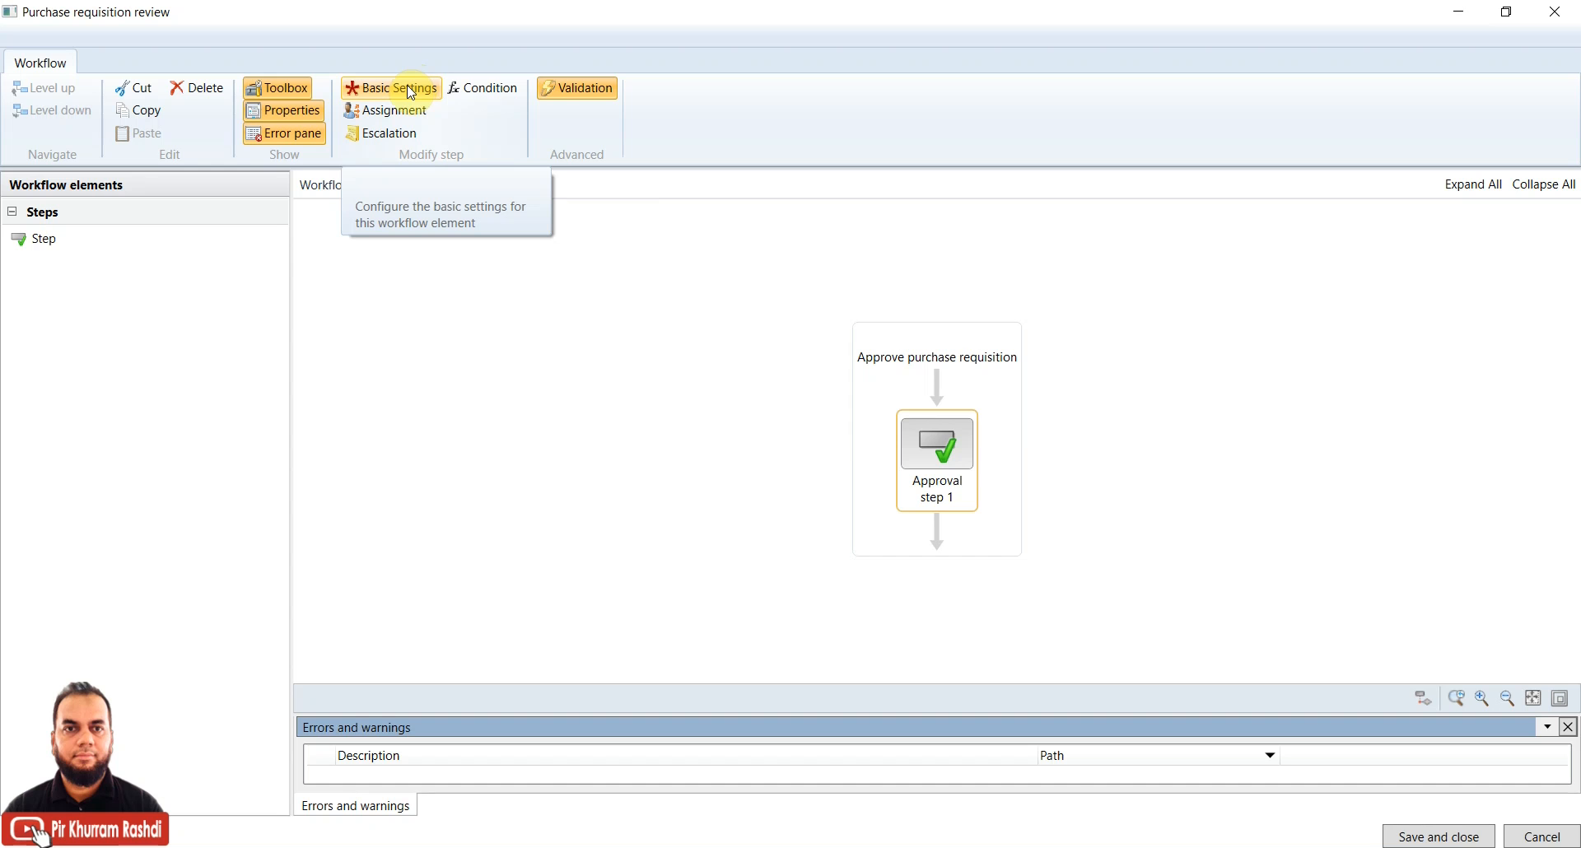
right_click(954, 451)
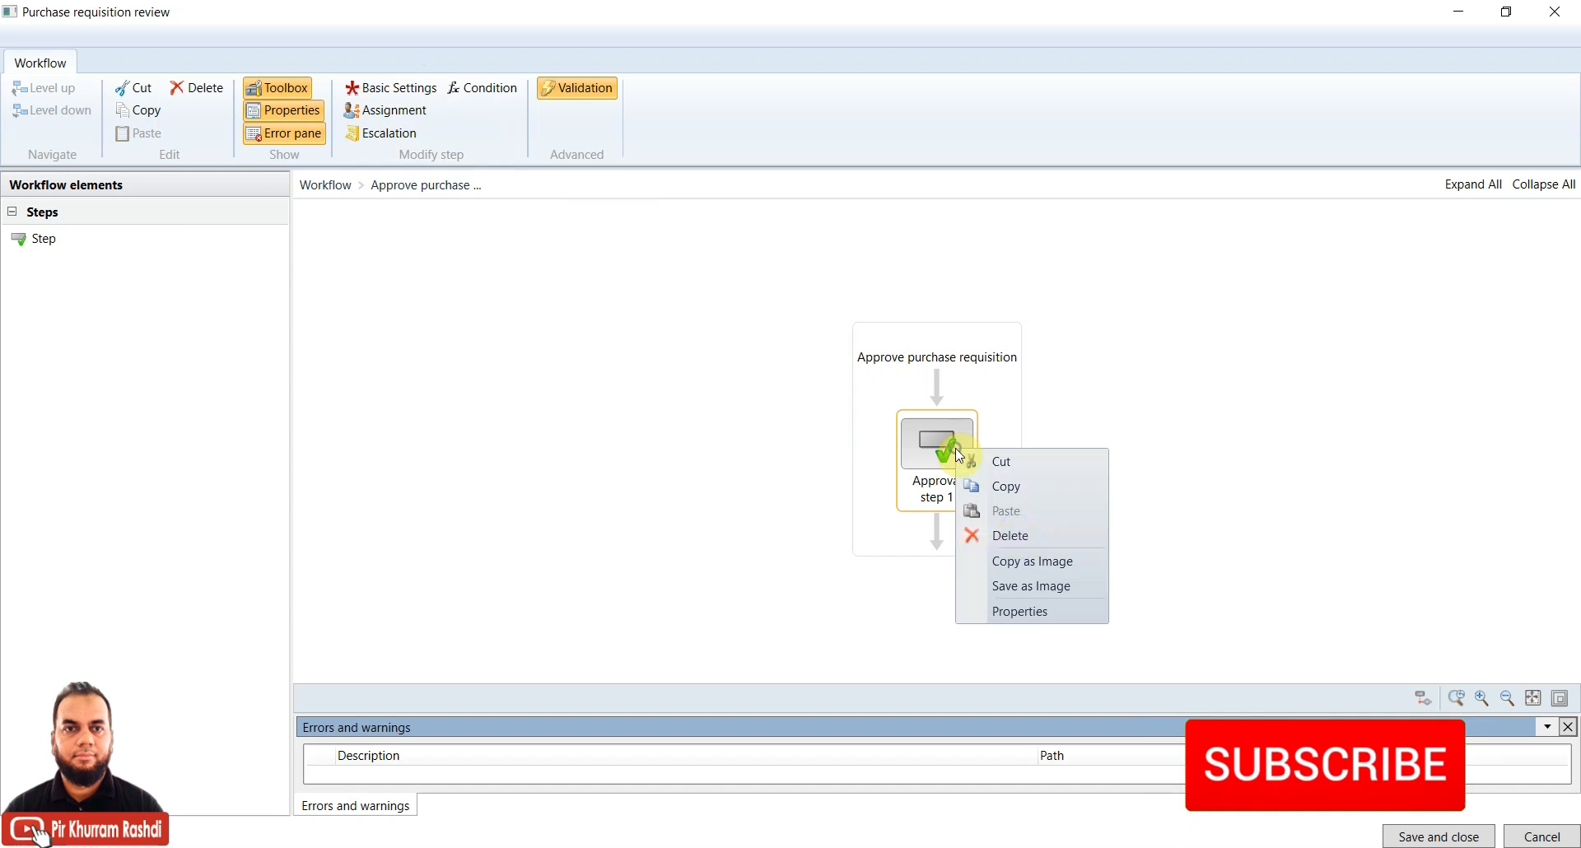
click(1021, 611)
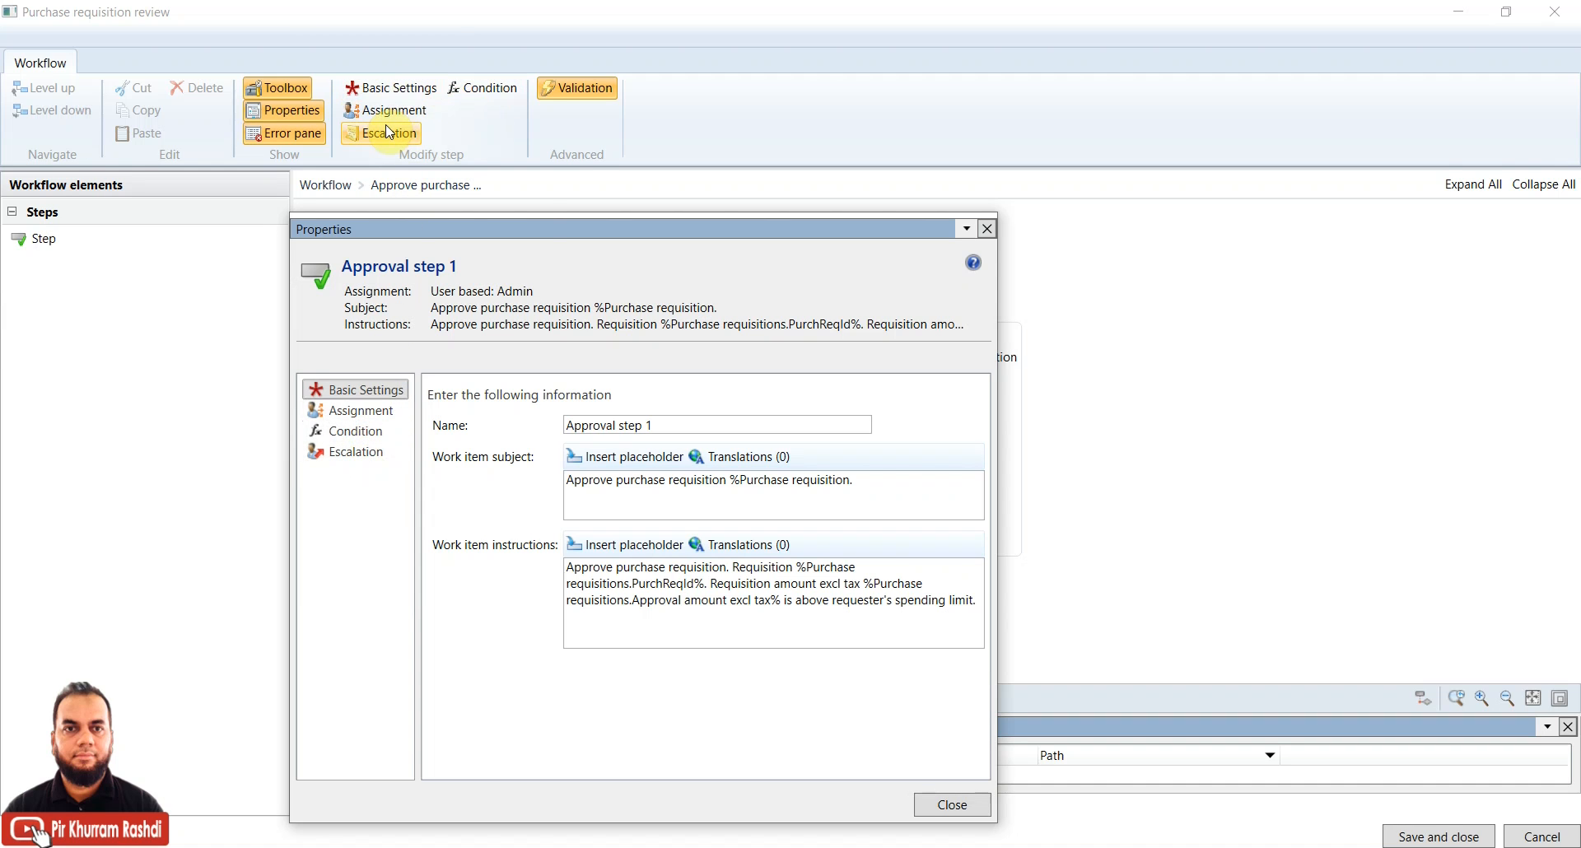
Close the step properties and review Approval step 1's User, Time limit and Completion policy assignment tabs
click(924, 805)
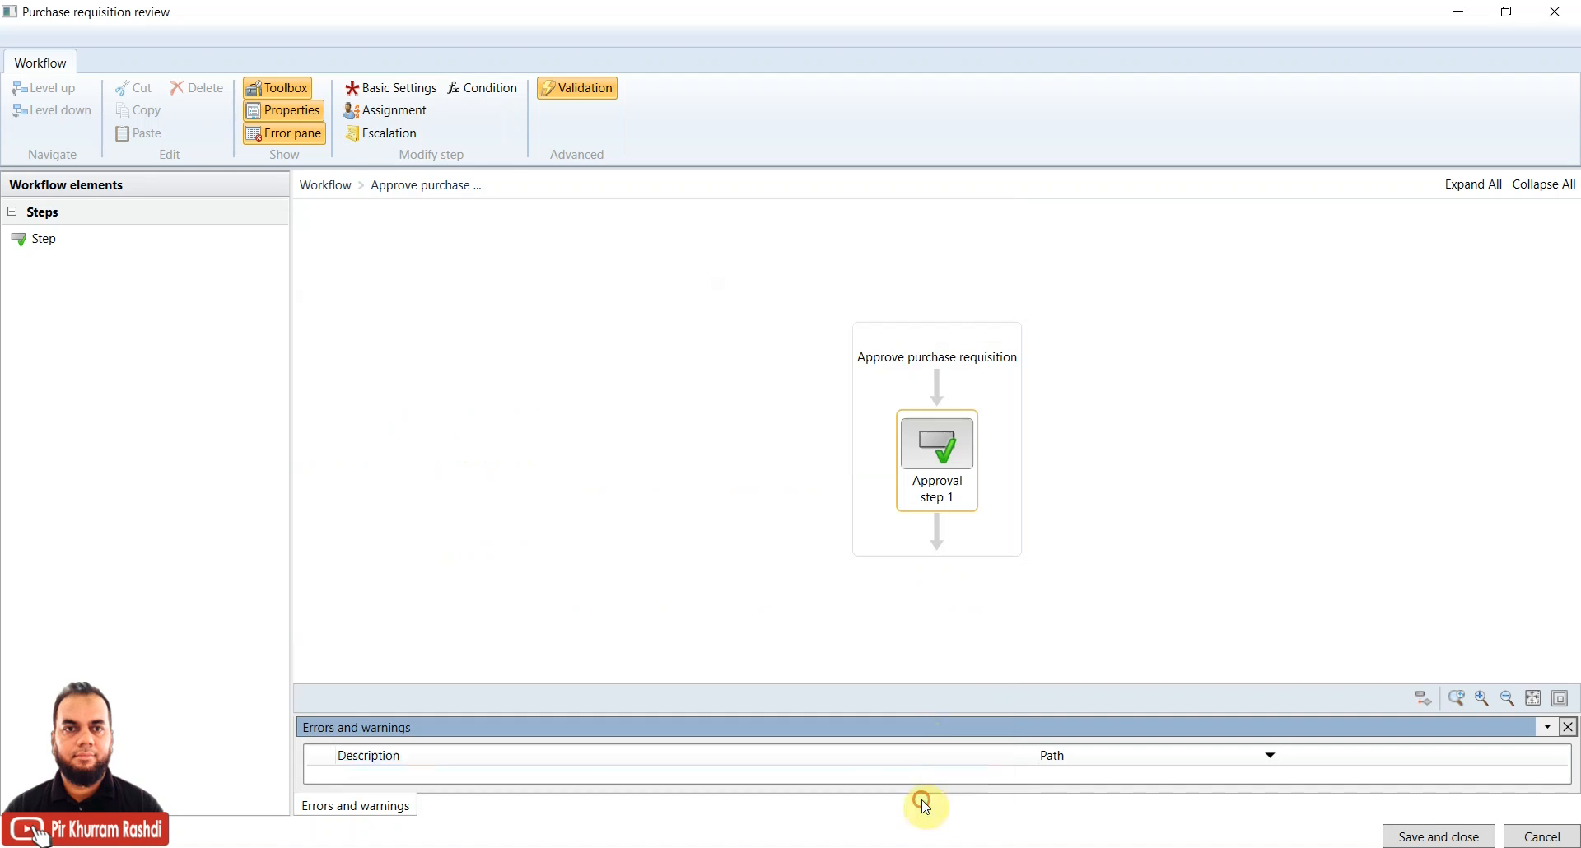
click(383, 118)
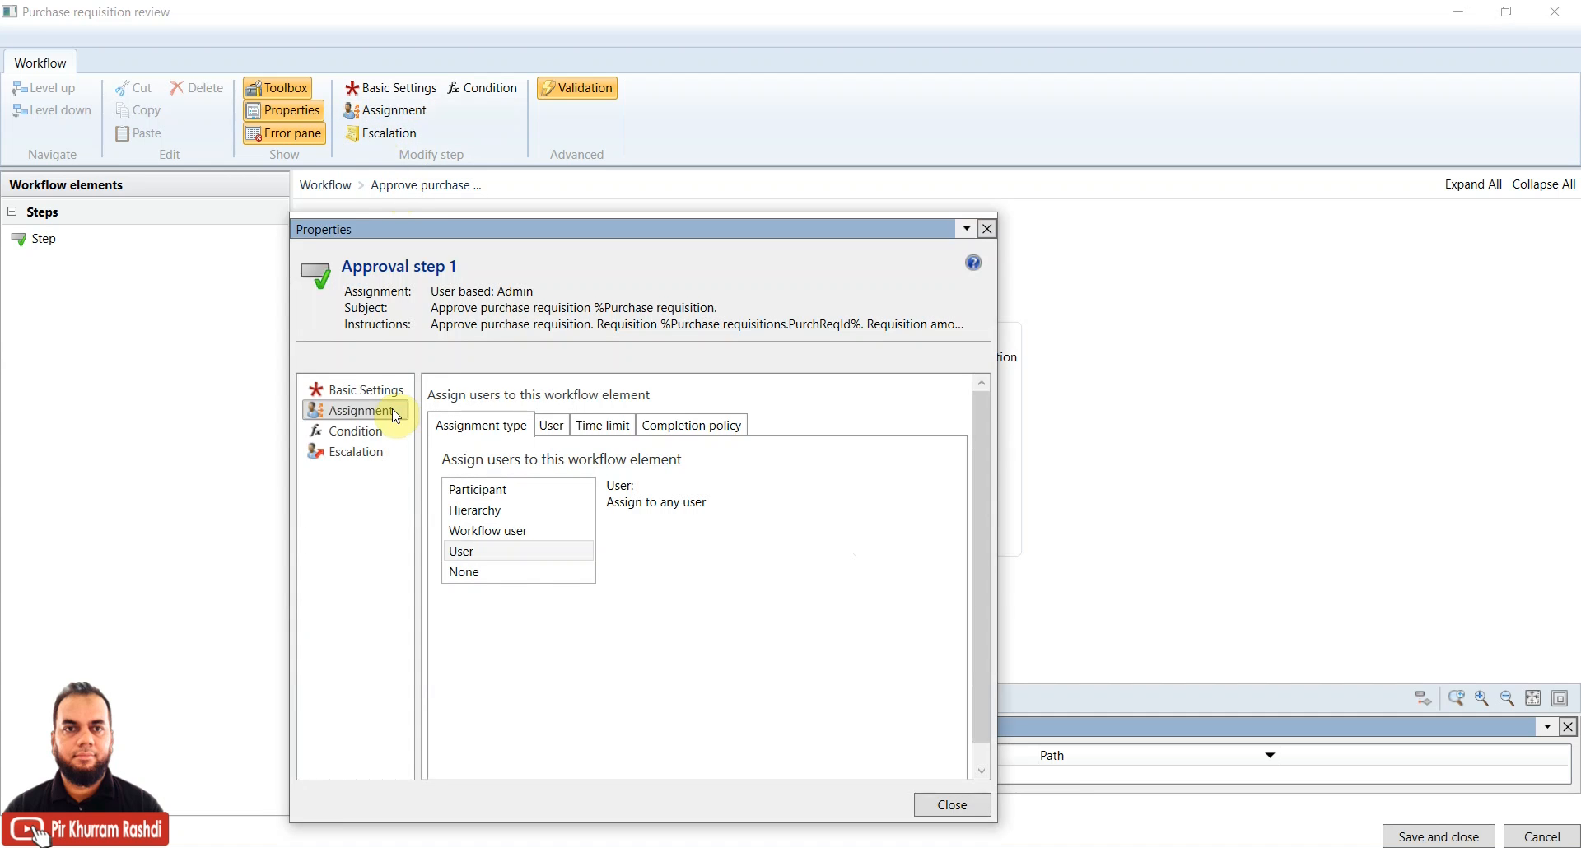
click(553, 427)
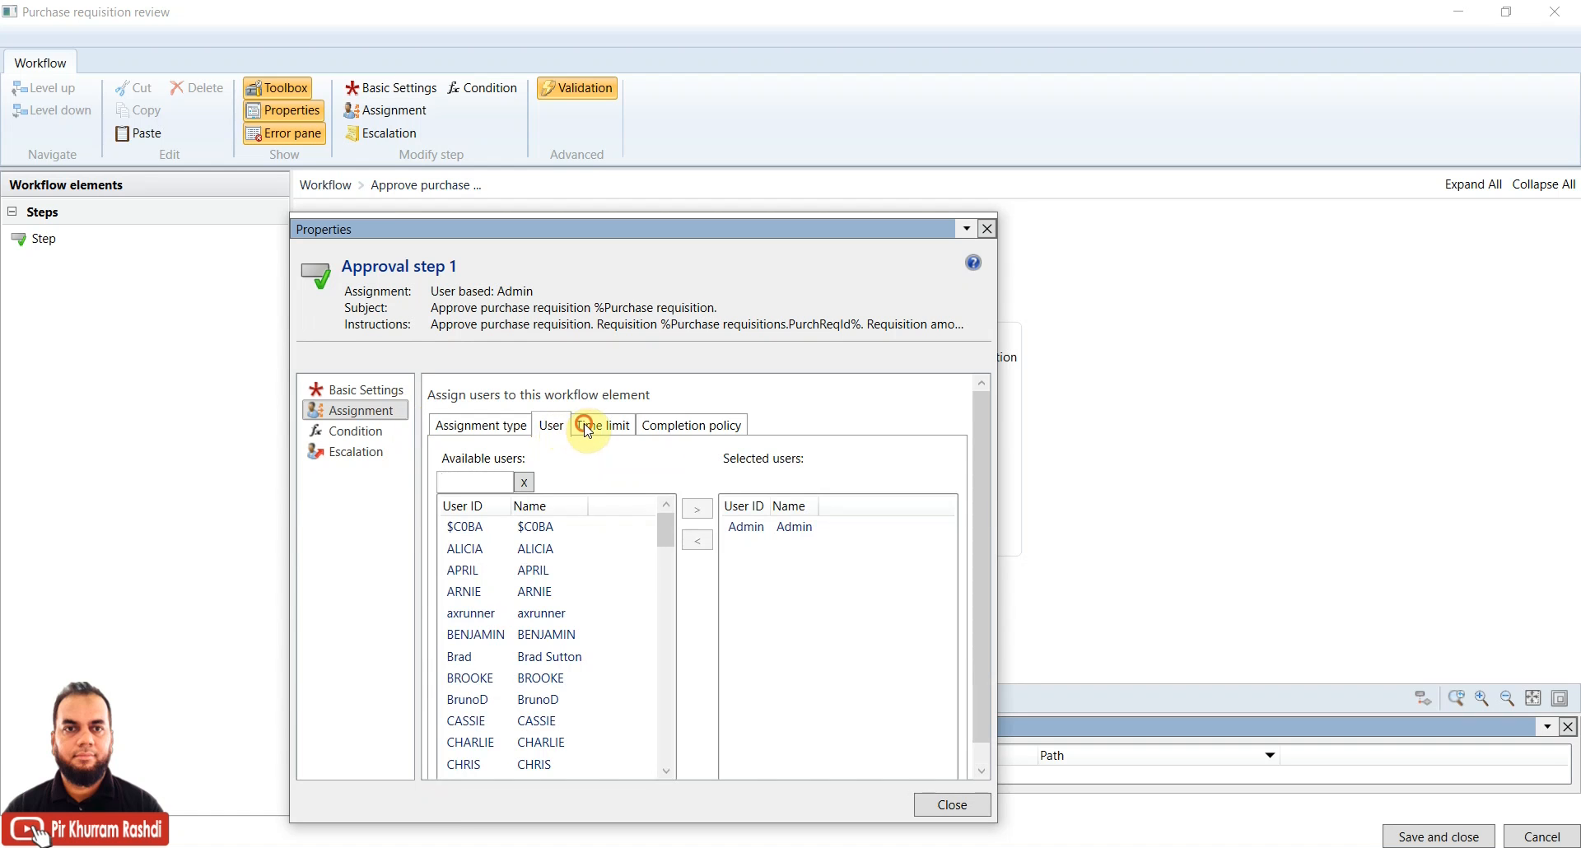
click(588, 429)
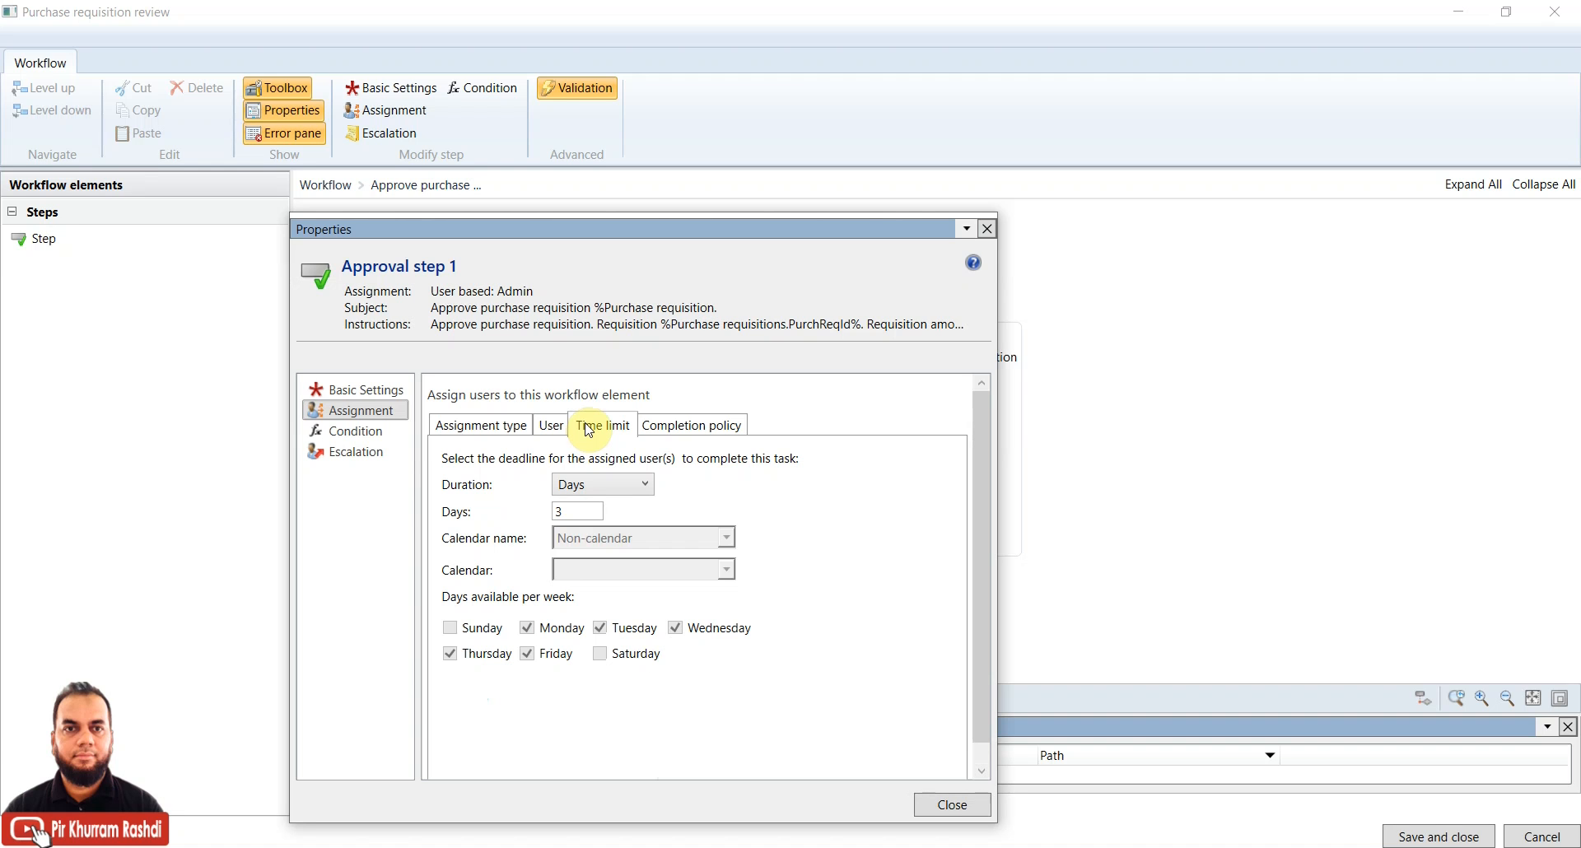
click(668, 427)
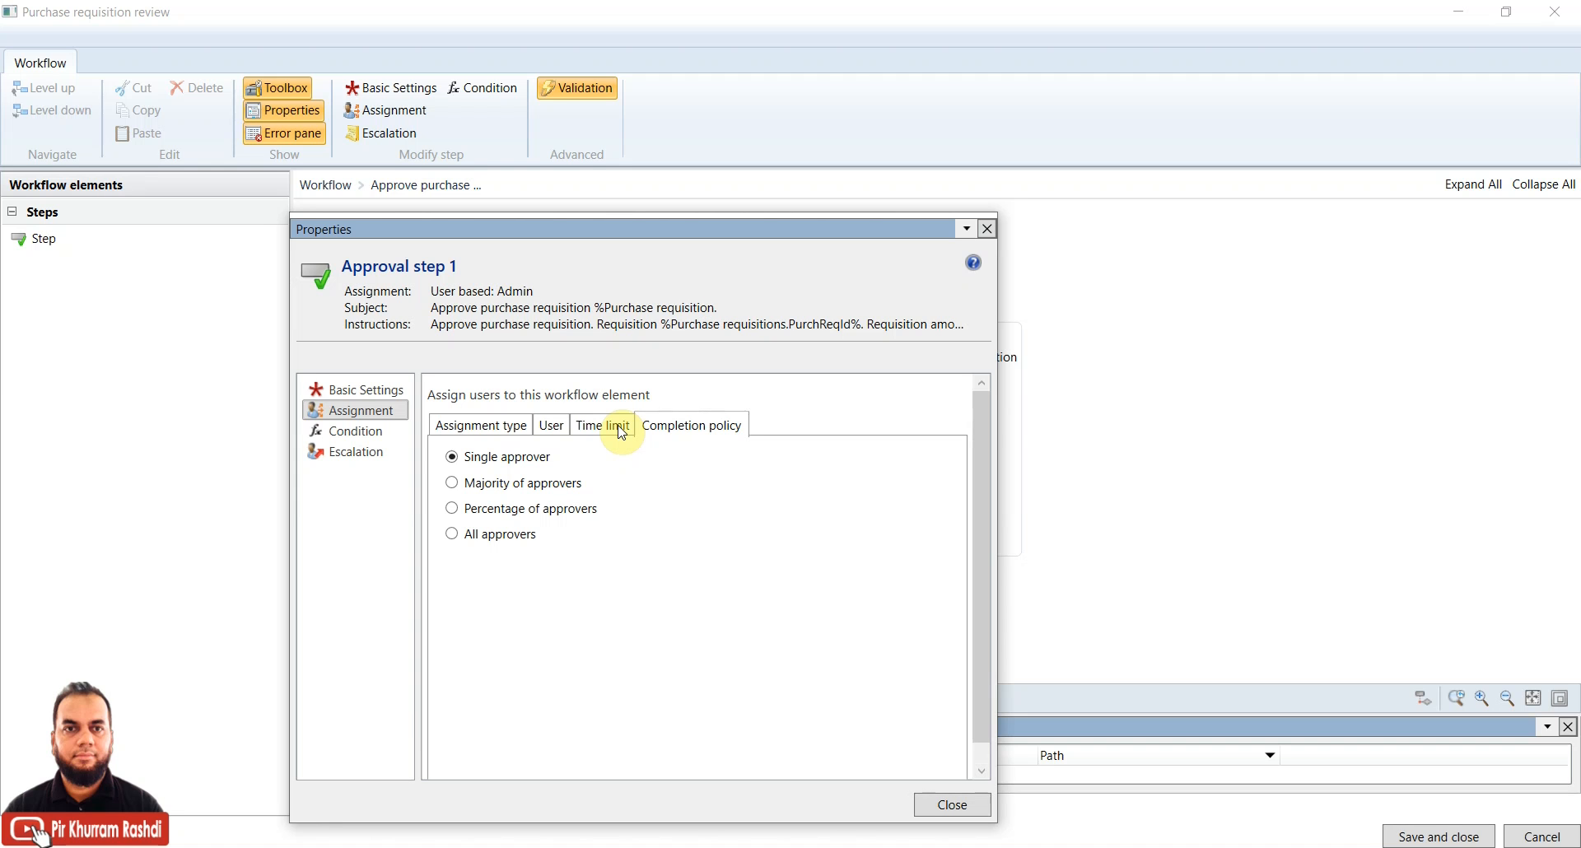
drag(663, 232, 502, 153)
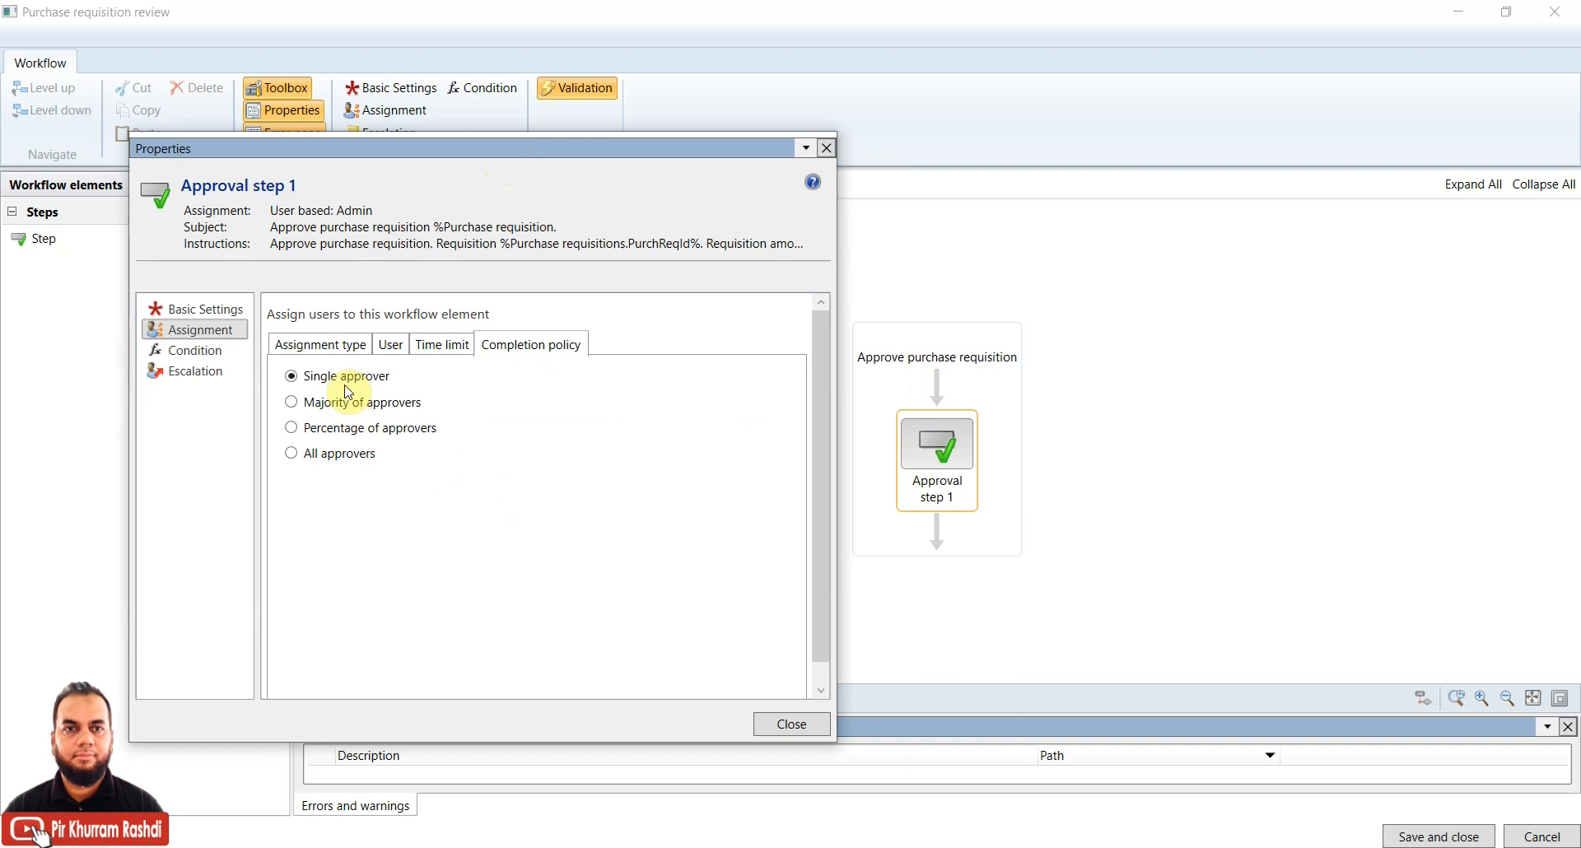
Add three more users to Approval step 1's selected approvers
click(390, 345)
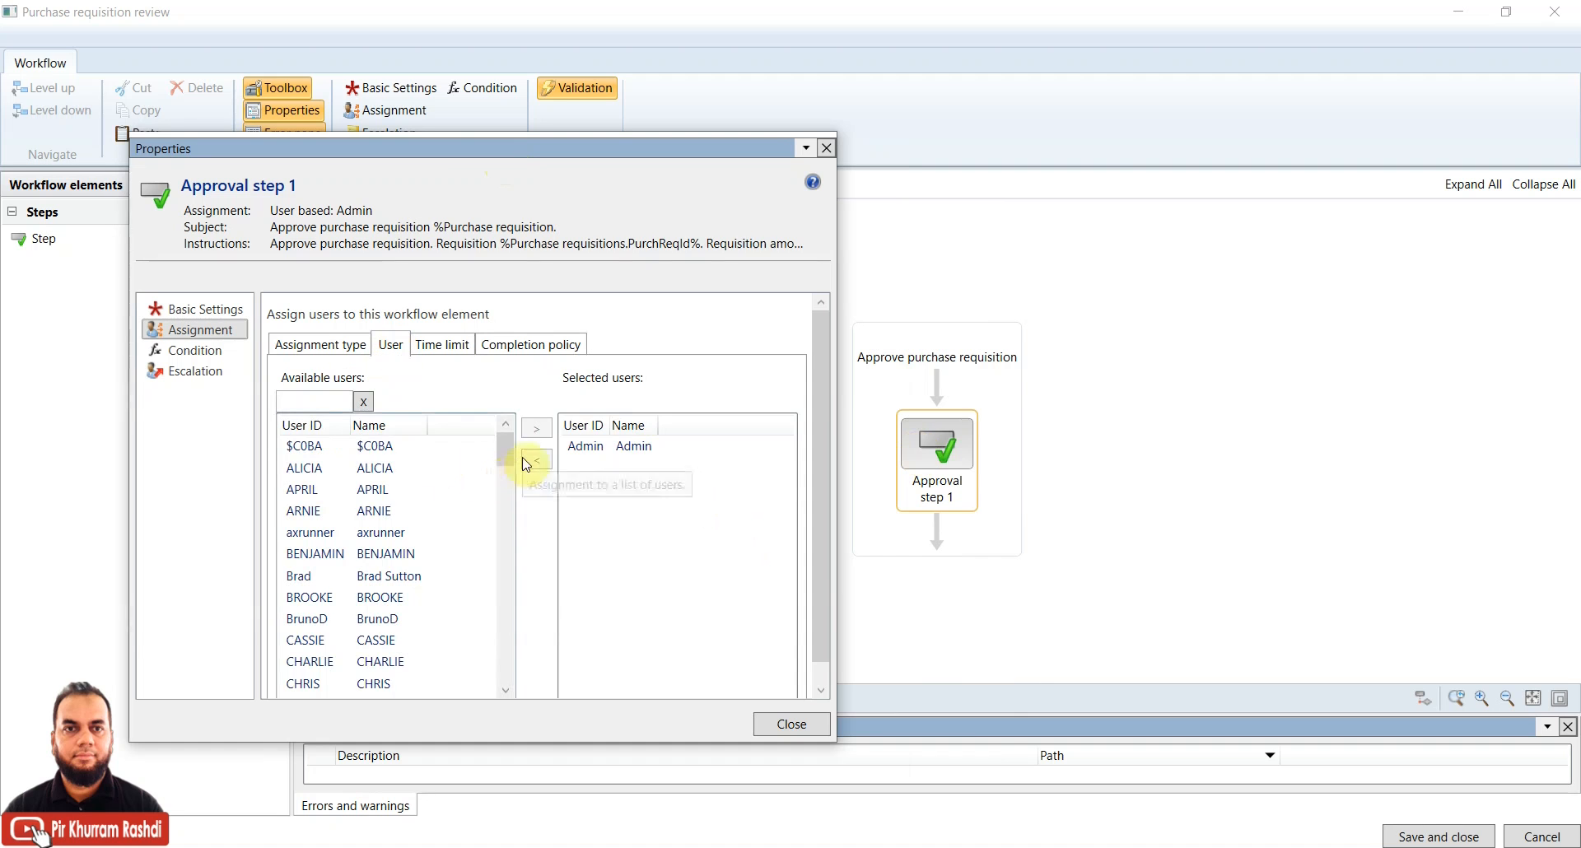
click(404, 467)
click(536, 428)
click(410, 455)
click(536, 417)
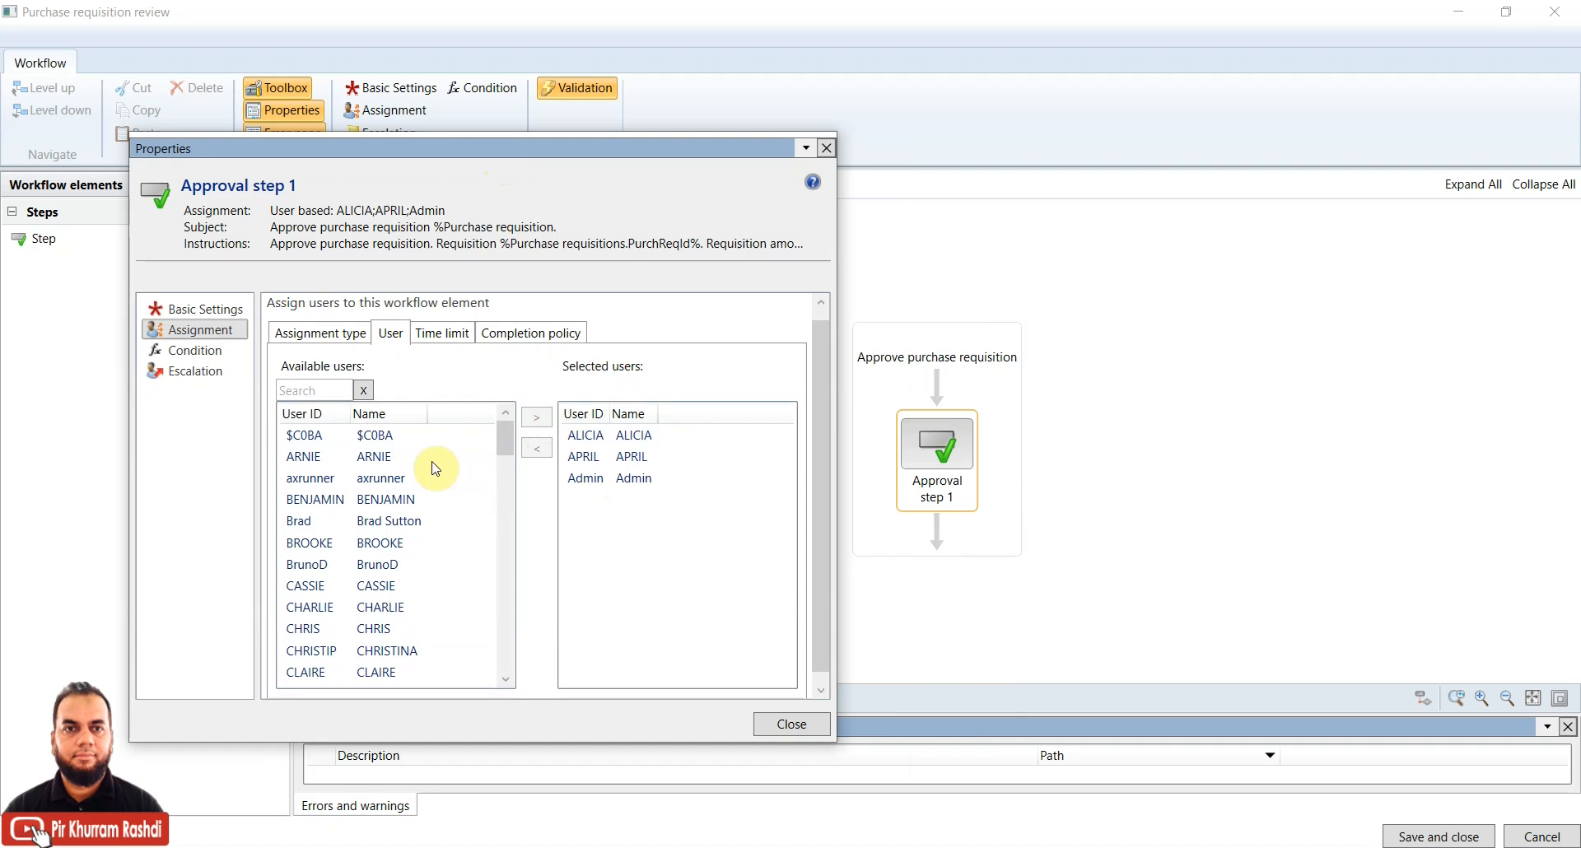
click(391, 457)
click(537, 417)
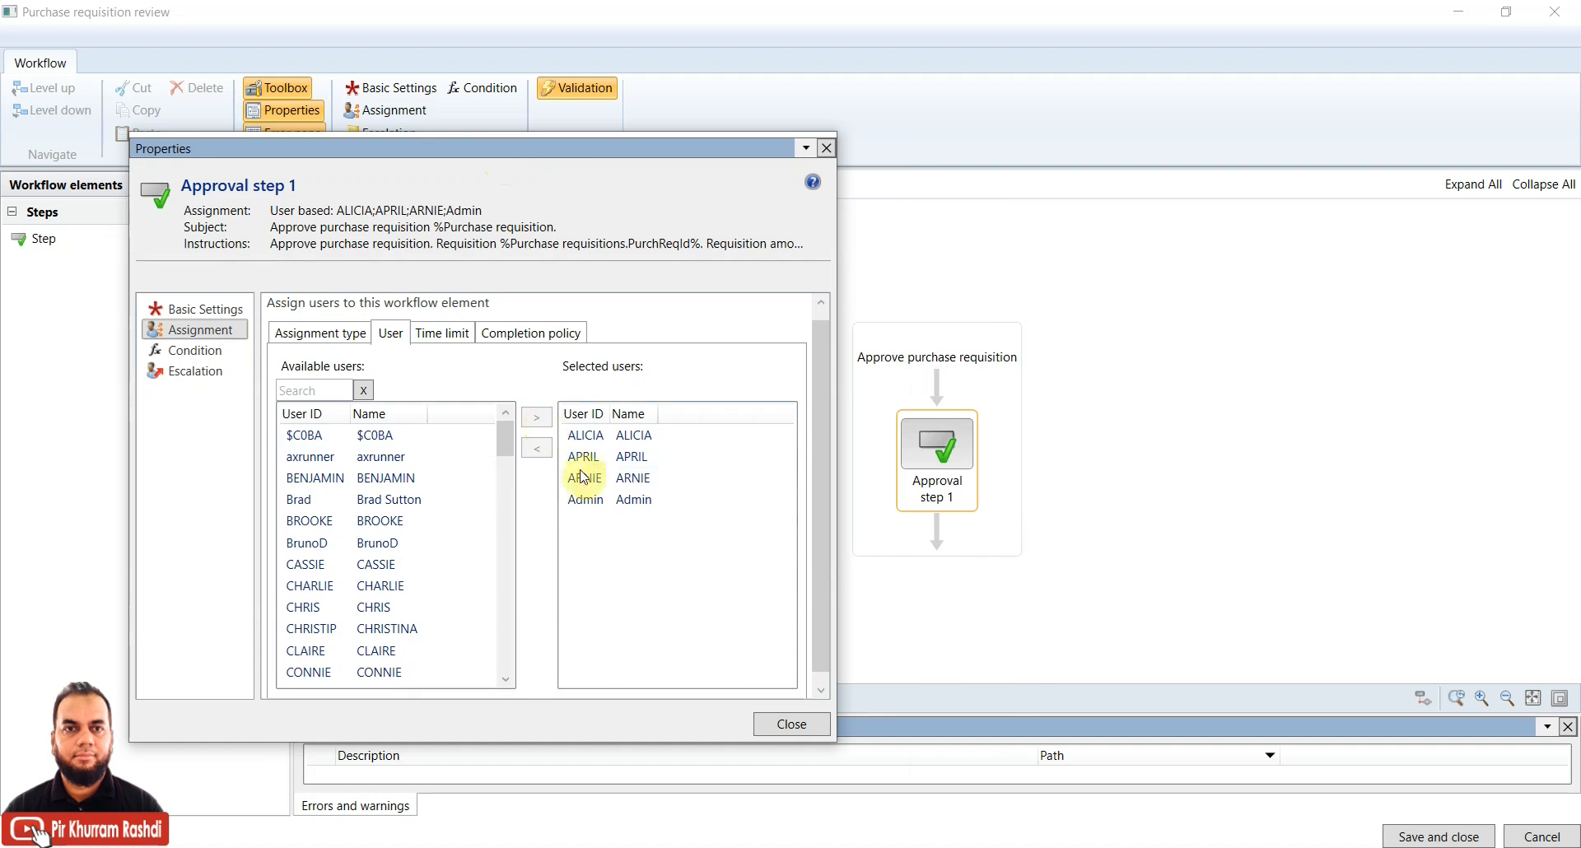
Try Majority and Percentage (50, then 60) completion policies, settling on All approvers
click(508, 336)
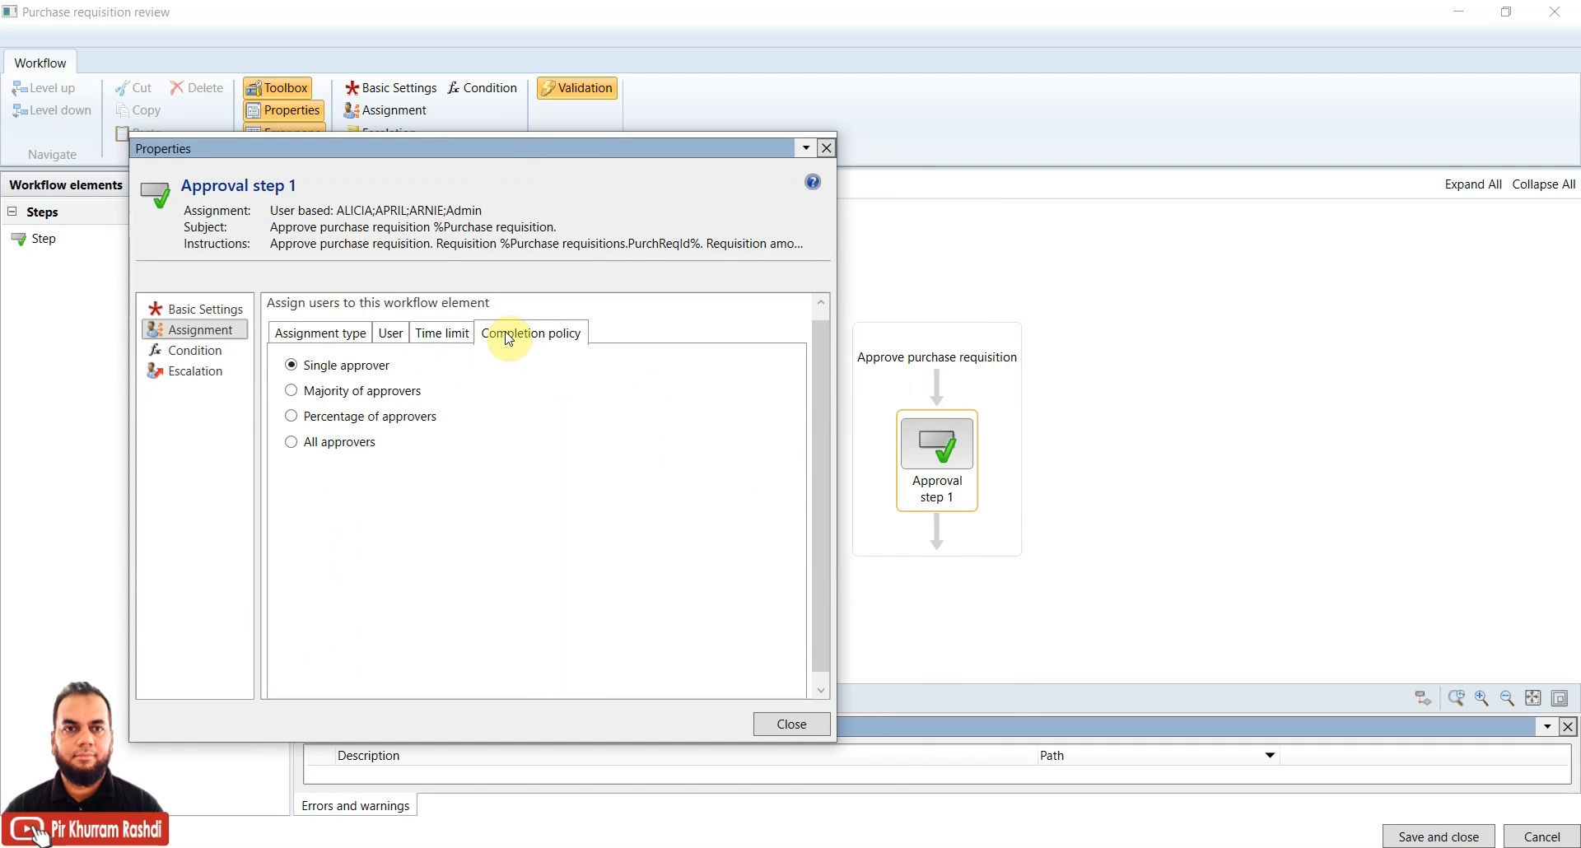
click(385, 335)
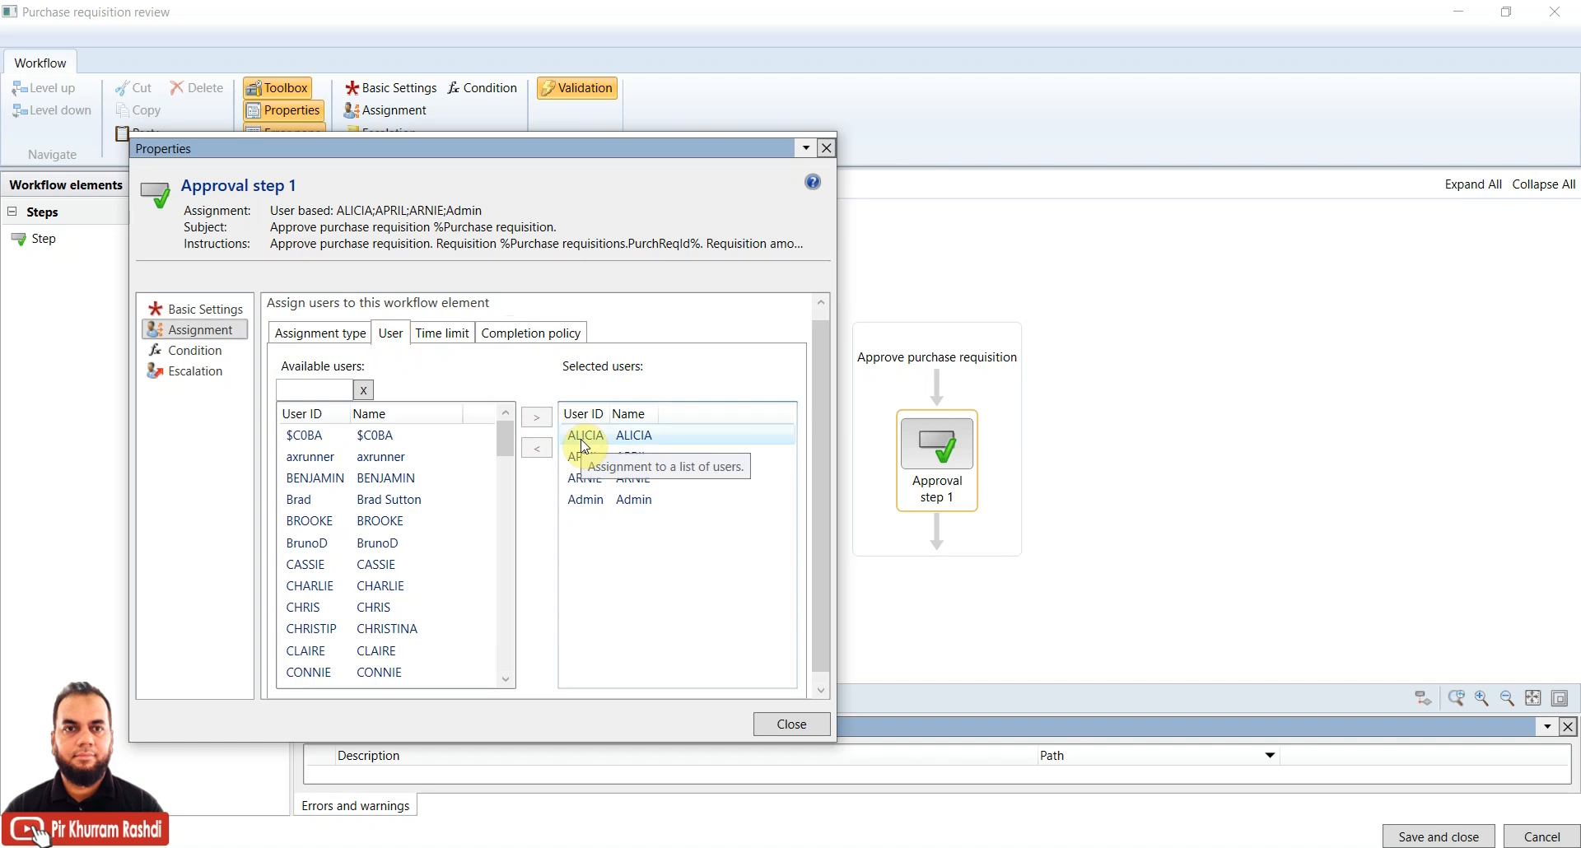
click(533, 337)
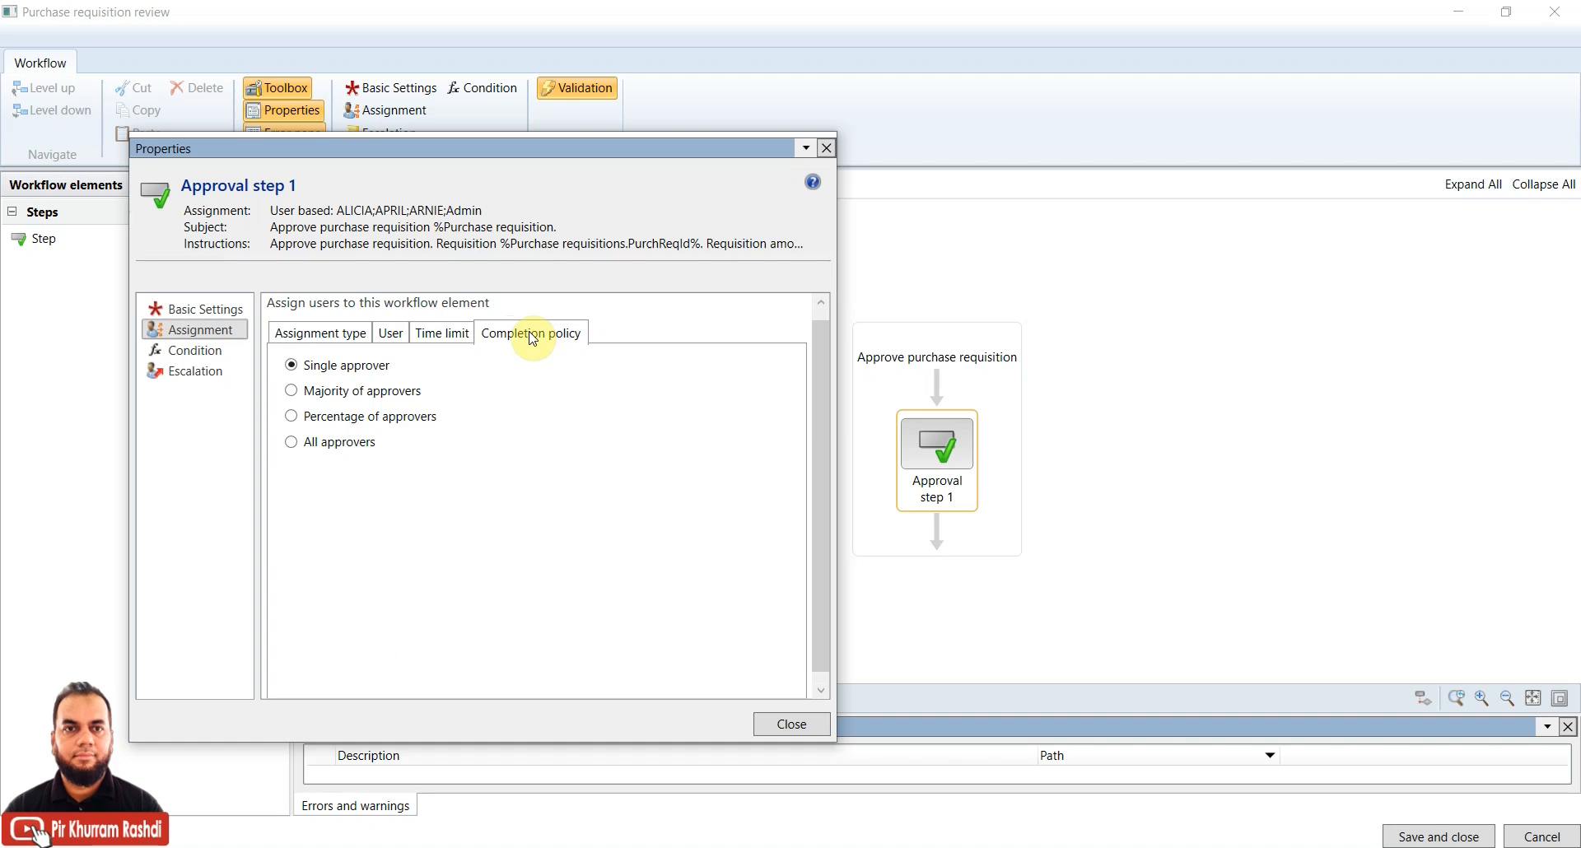
click(395, 397)
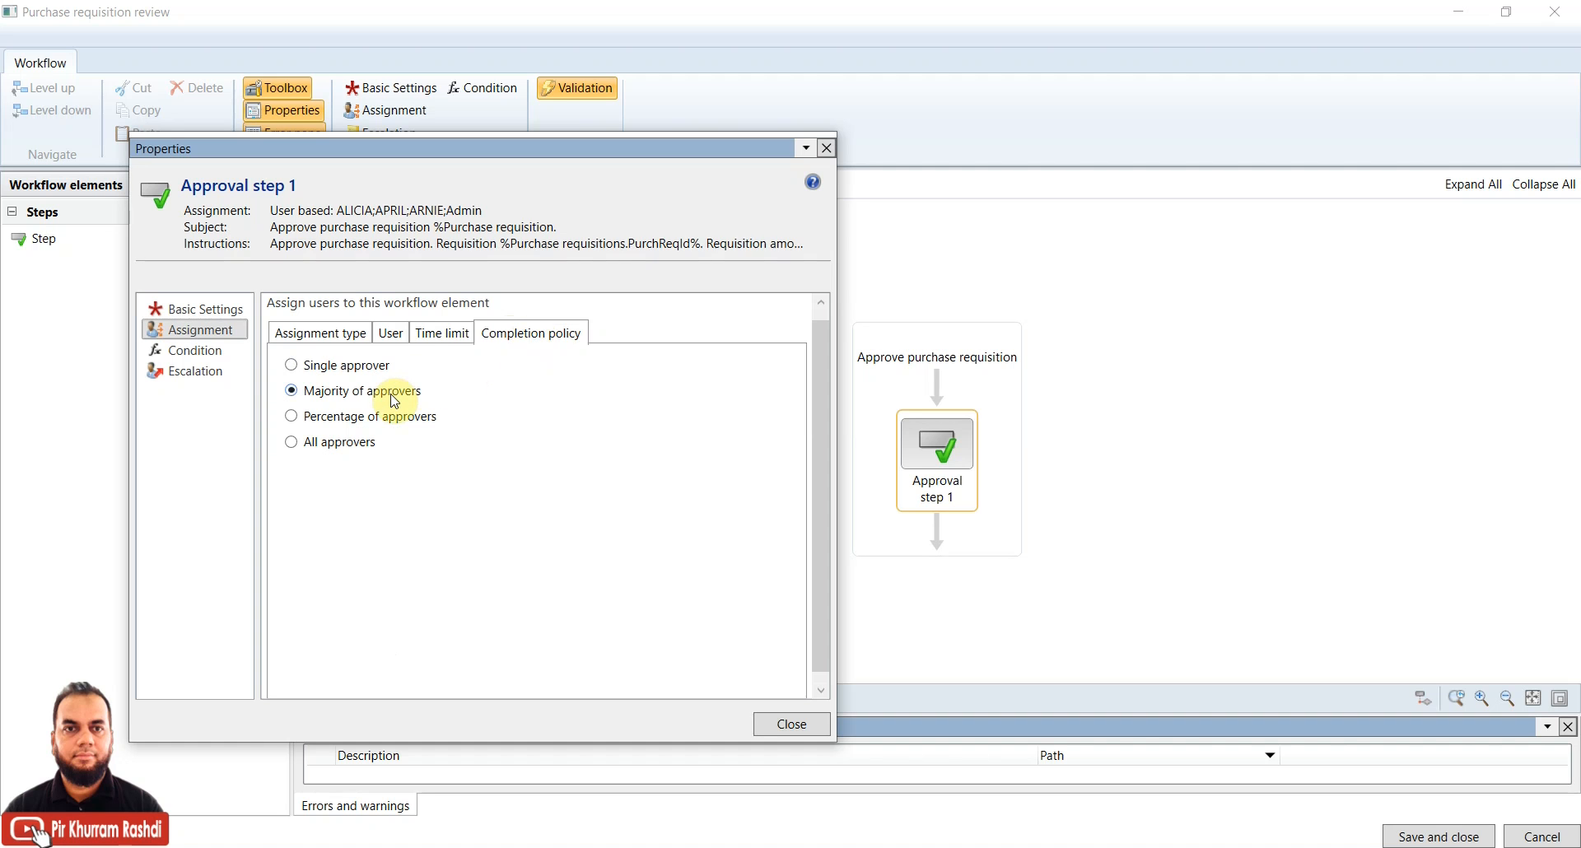
click(406, 340)
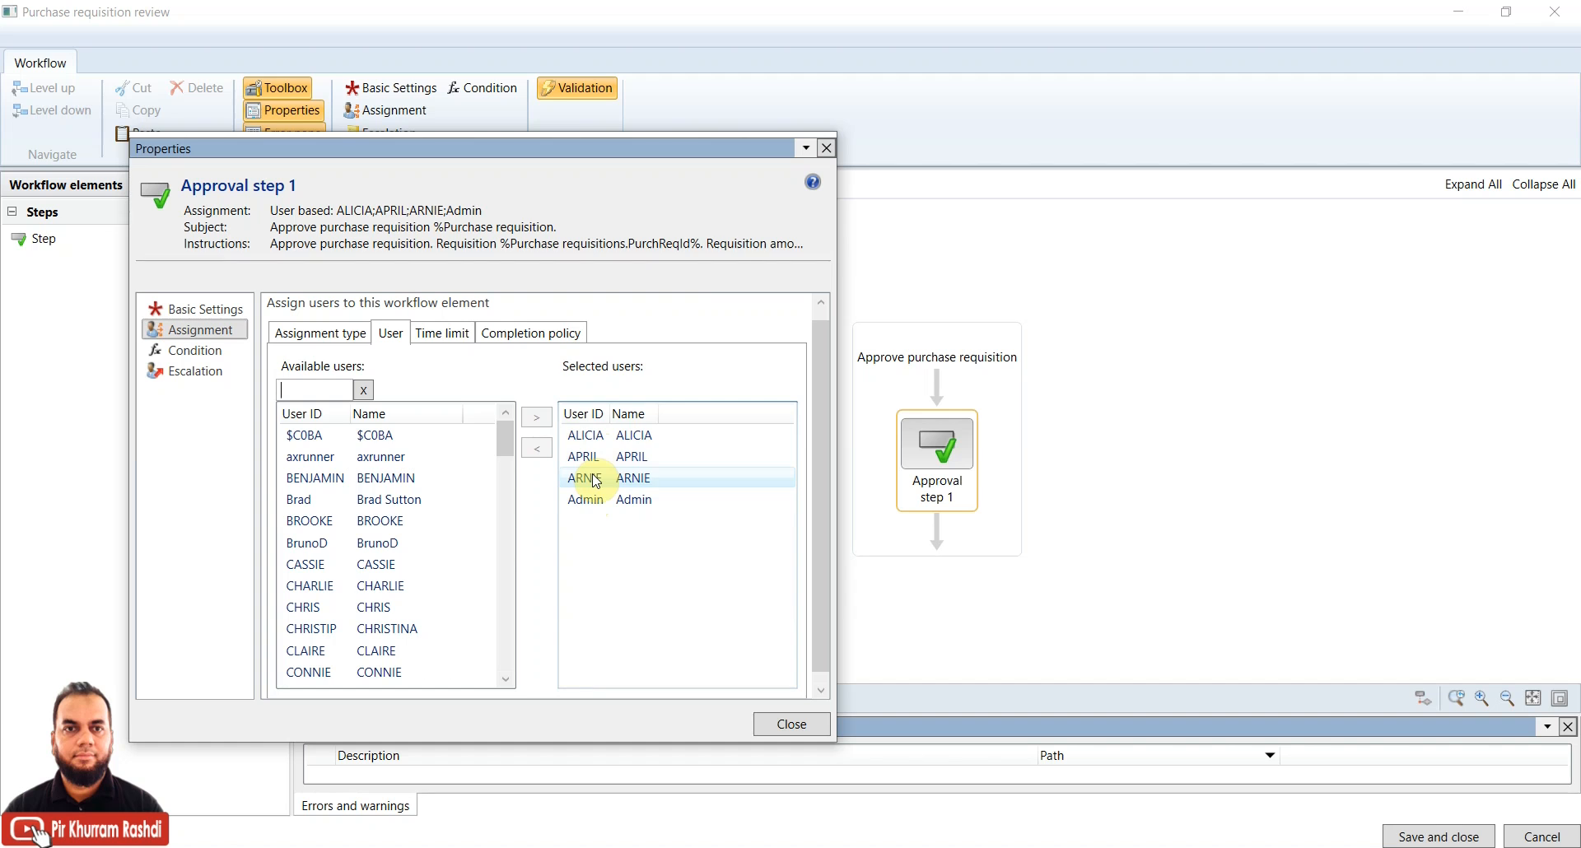
click(544, 334)
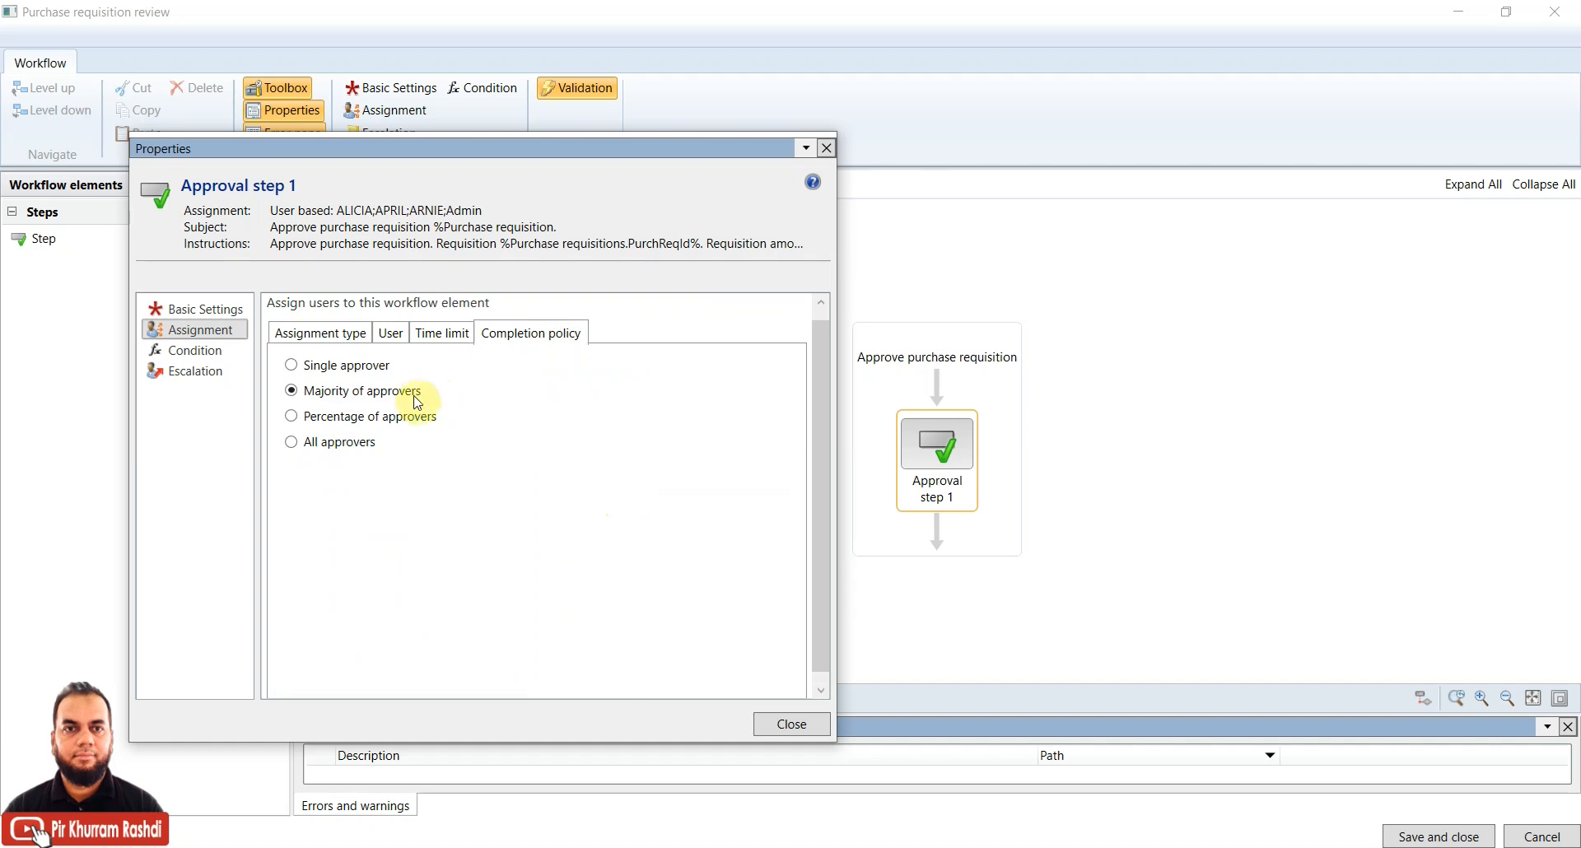
click(370, 418)
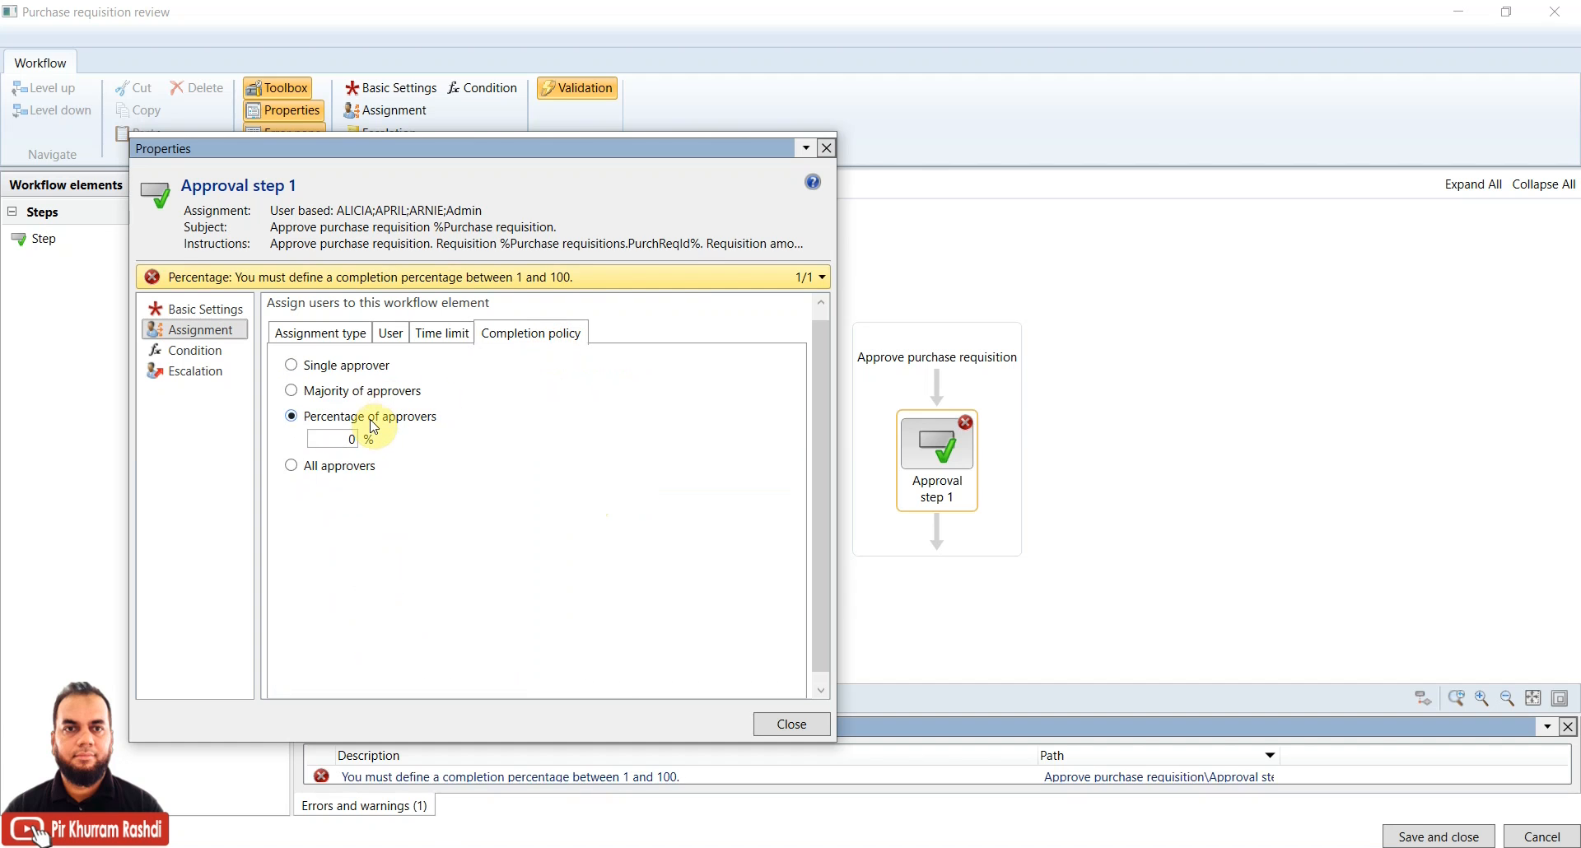
double_click(342, 439)
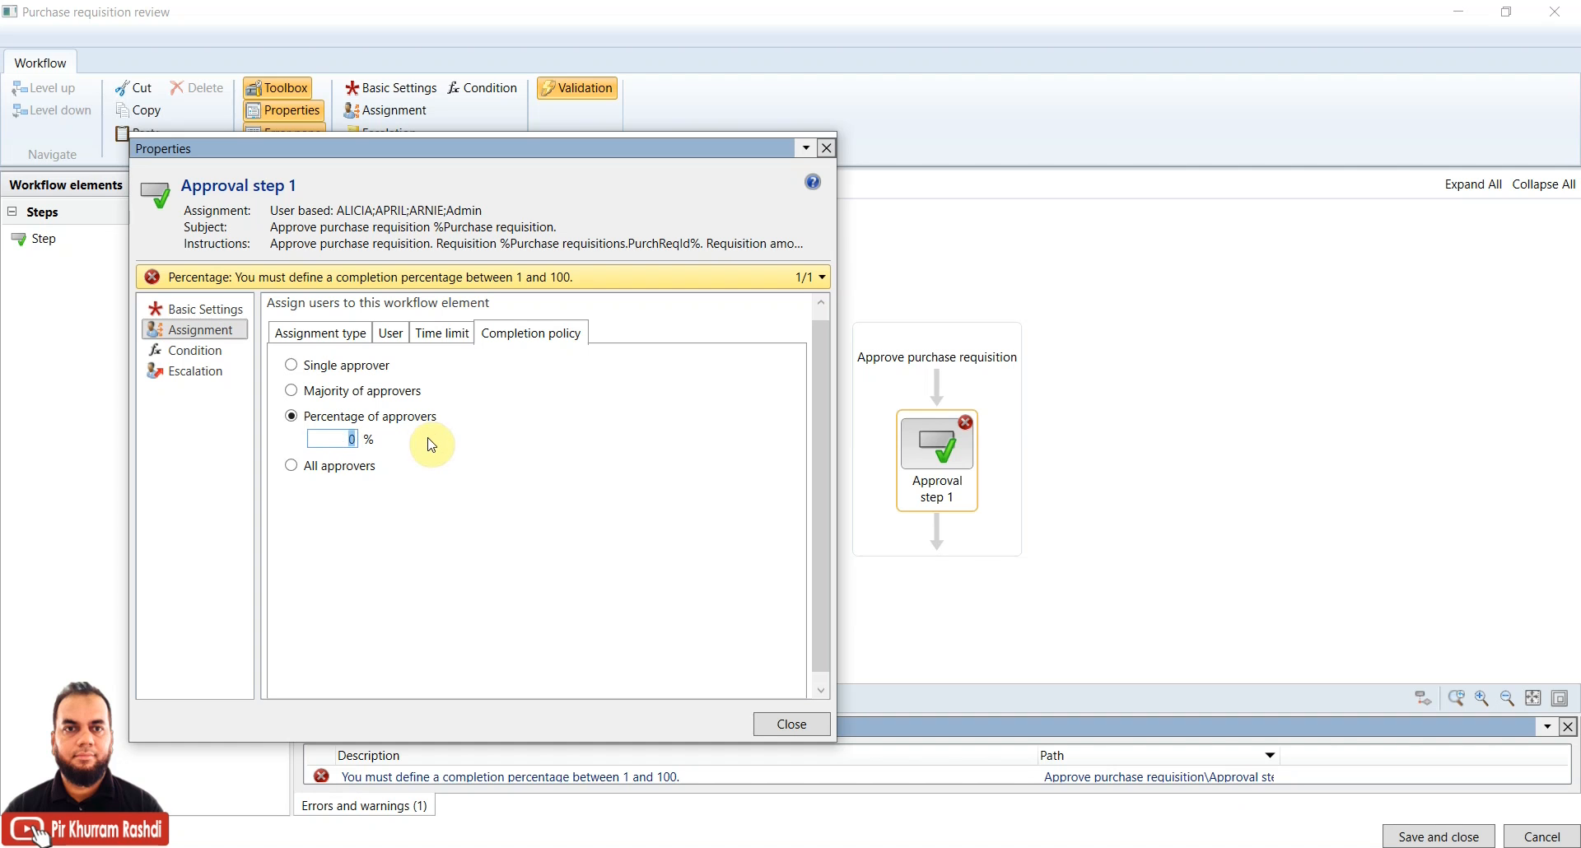
text(5)
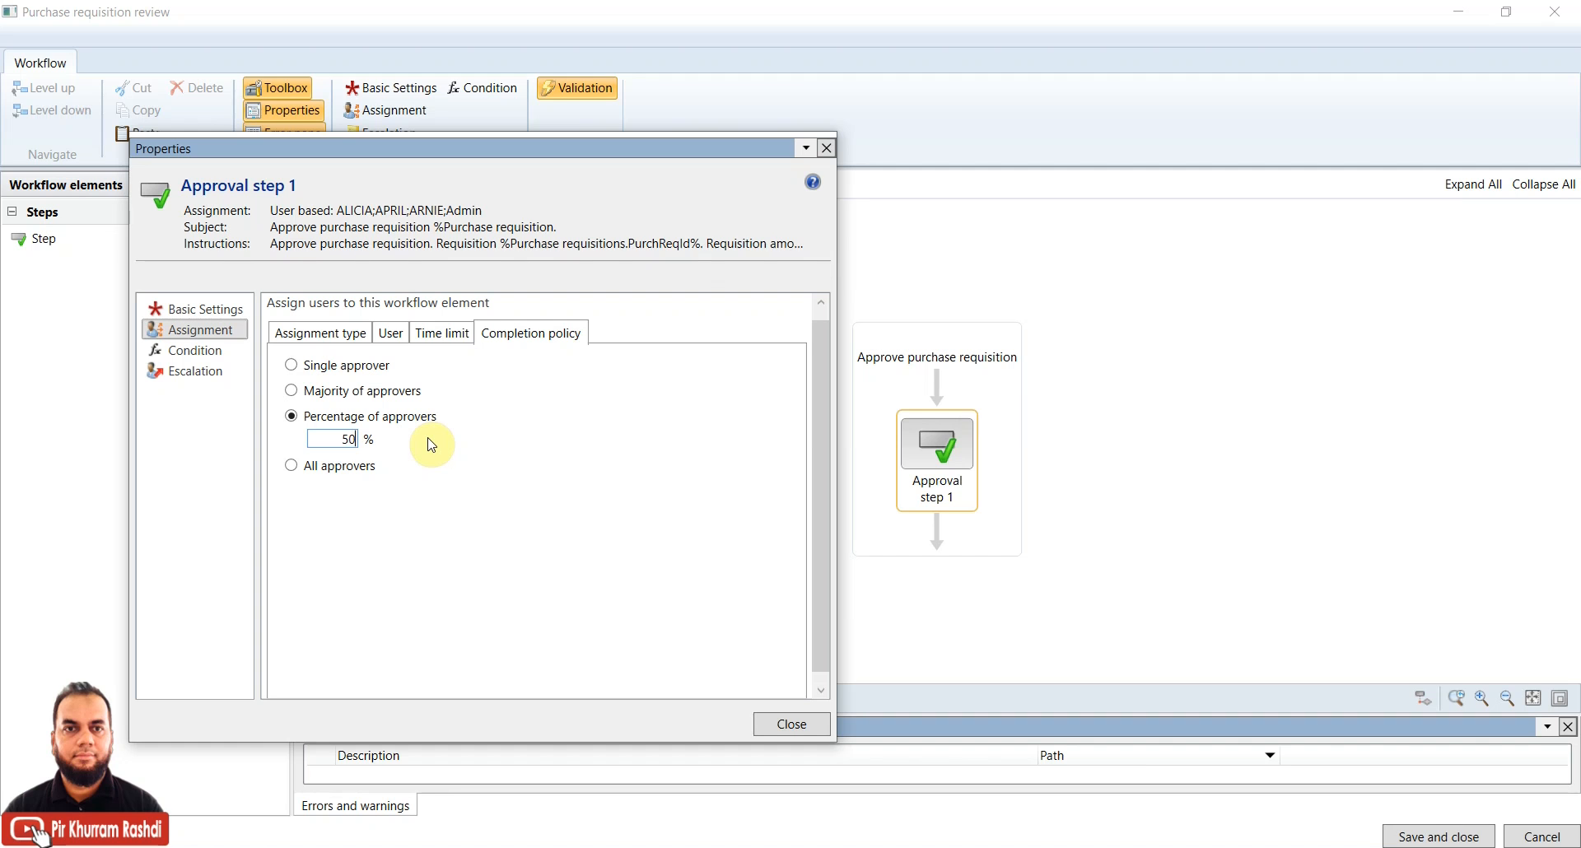
text(0)
double_click(344, 439)
text(60)
click(338, 467)
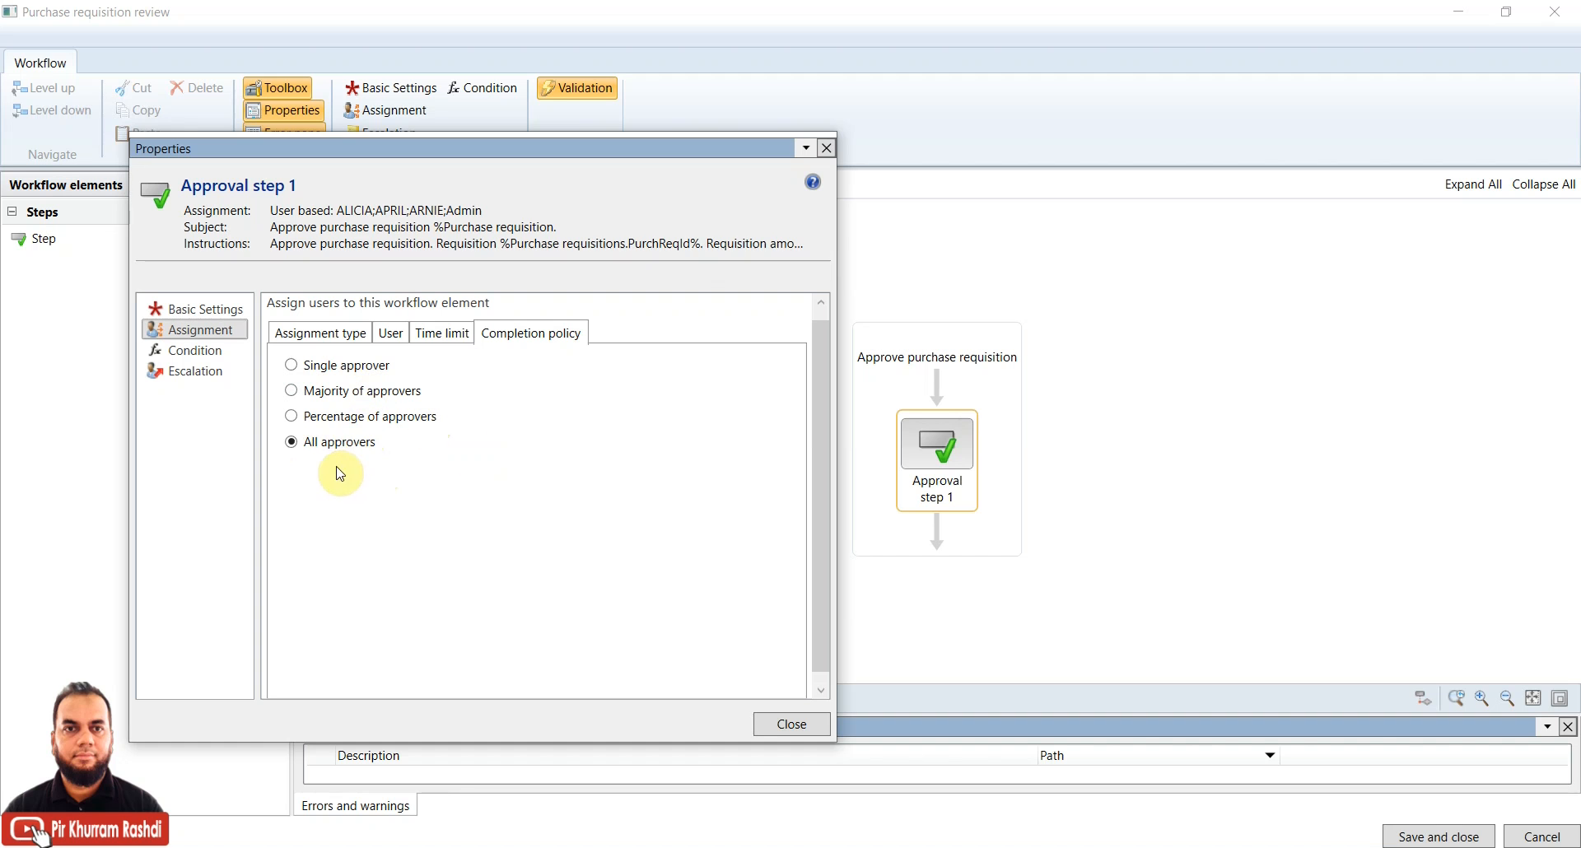
click(390, 333)
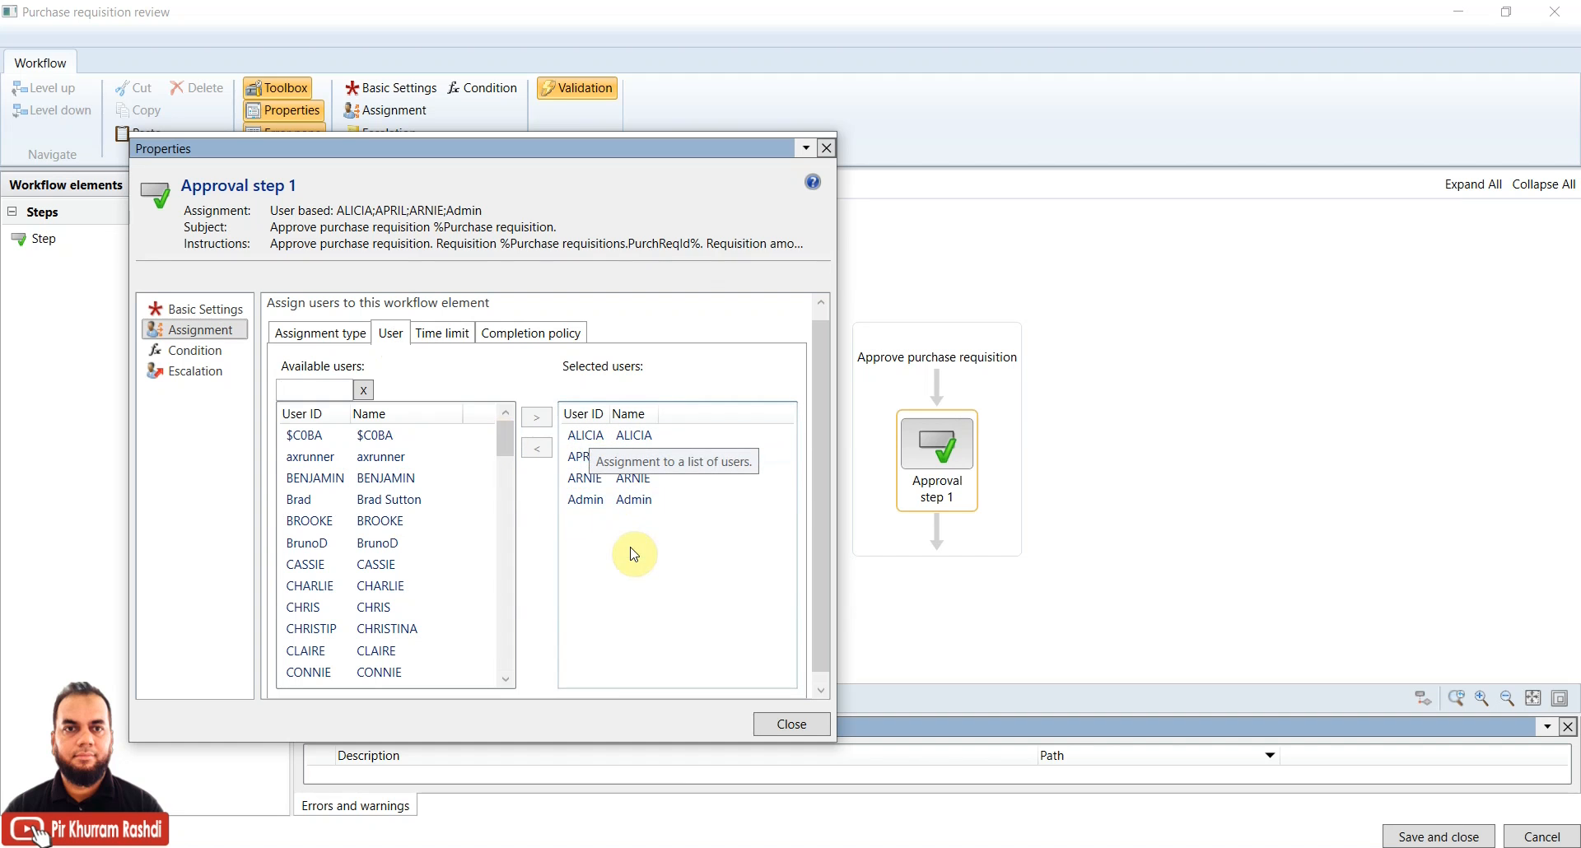
click(521, 335)
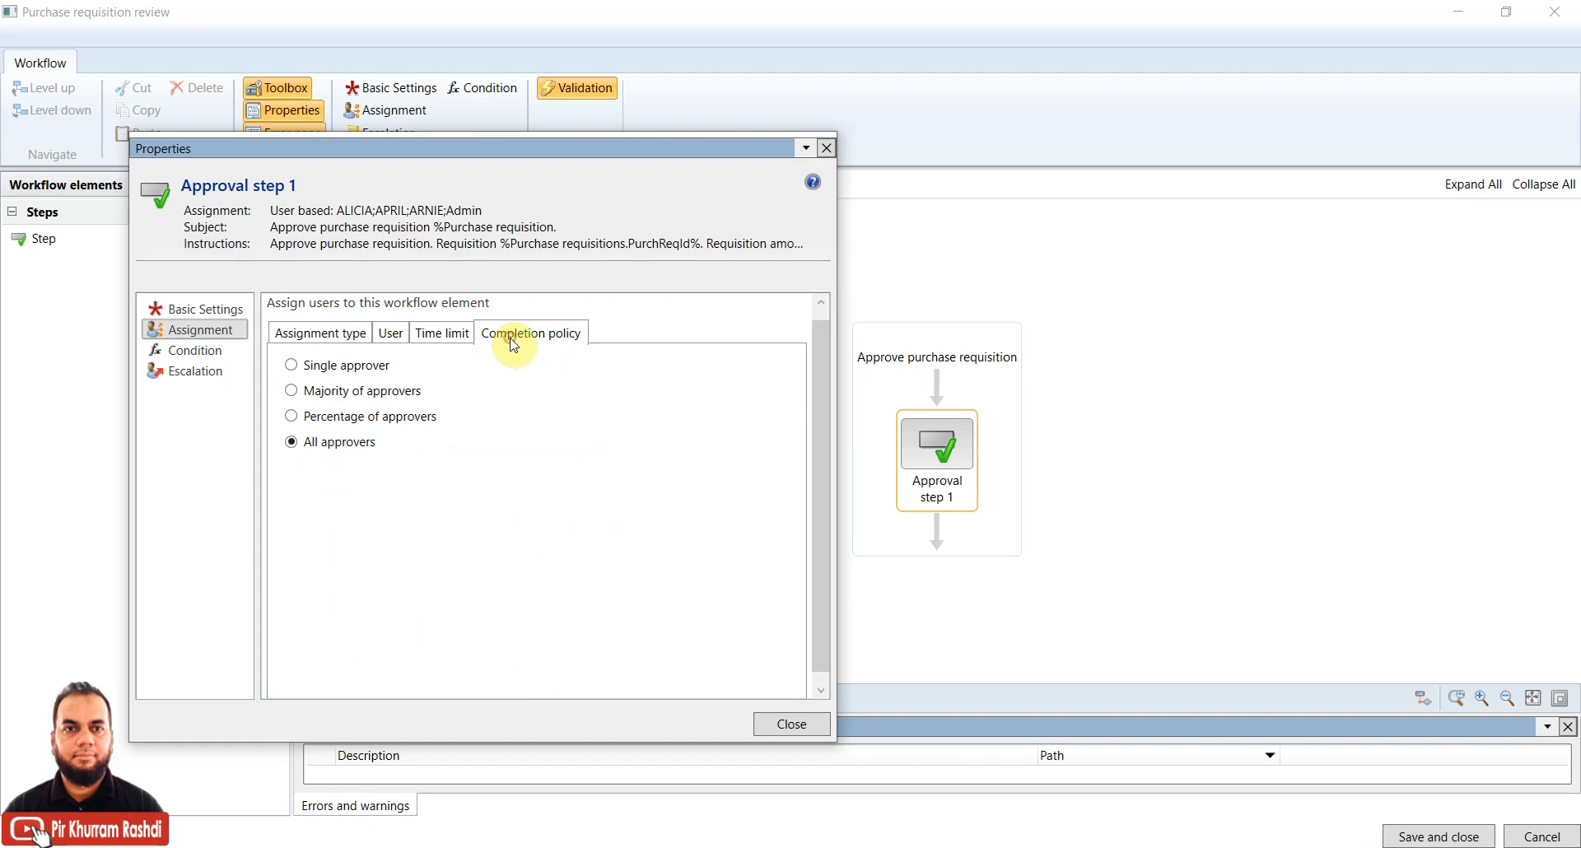
Set the step's time limit to 3 days and return to the User tab
click(449, 336)
double_click(420, 419)
text(3)
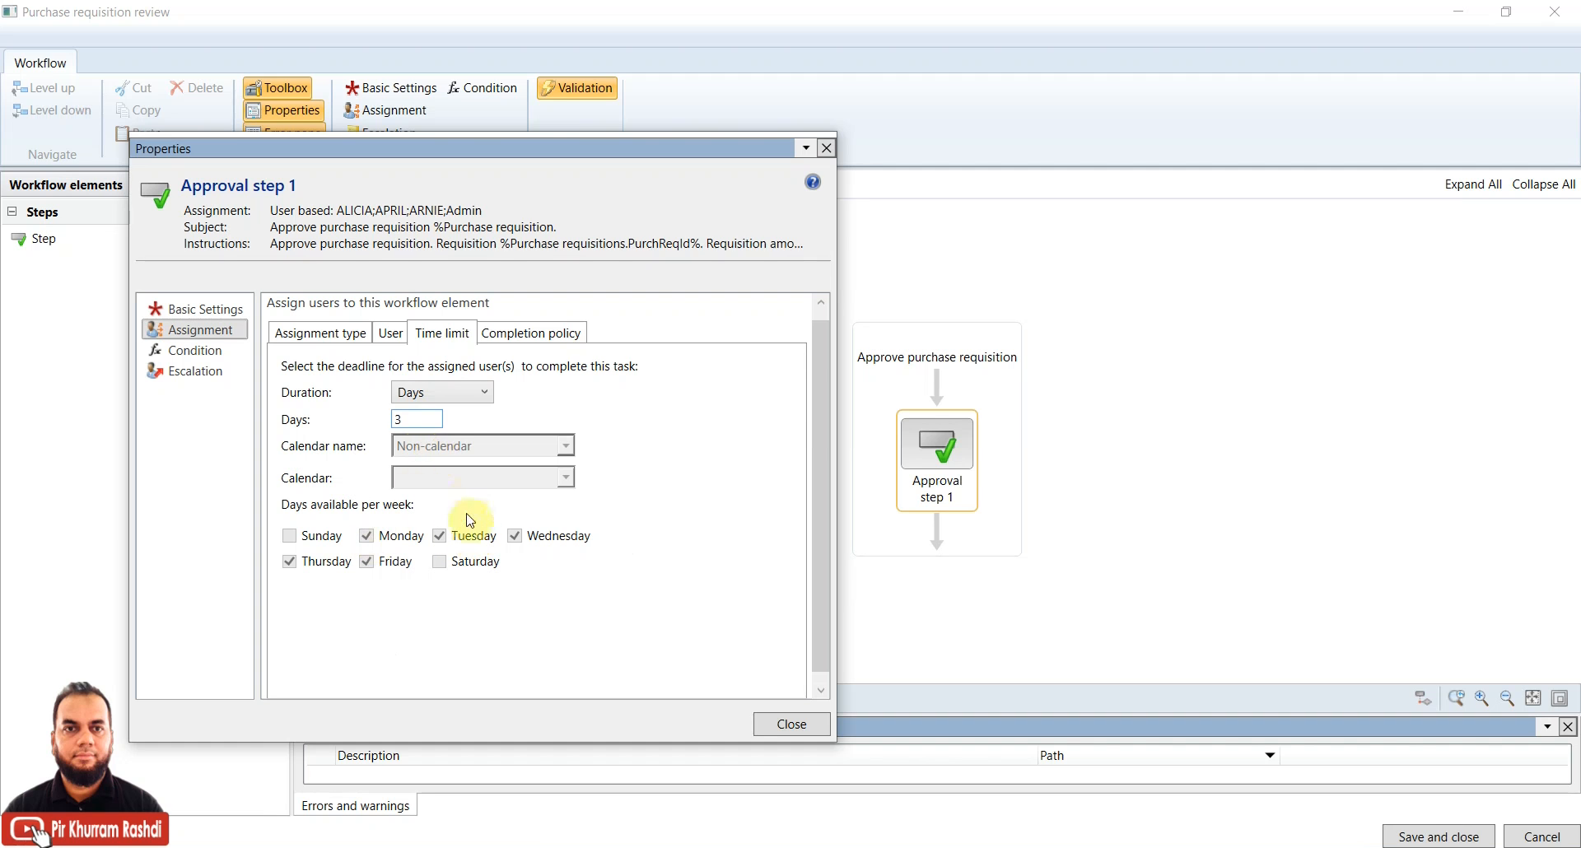
click(392, 334)
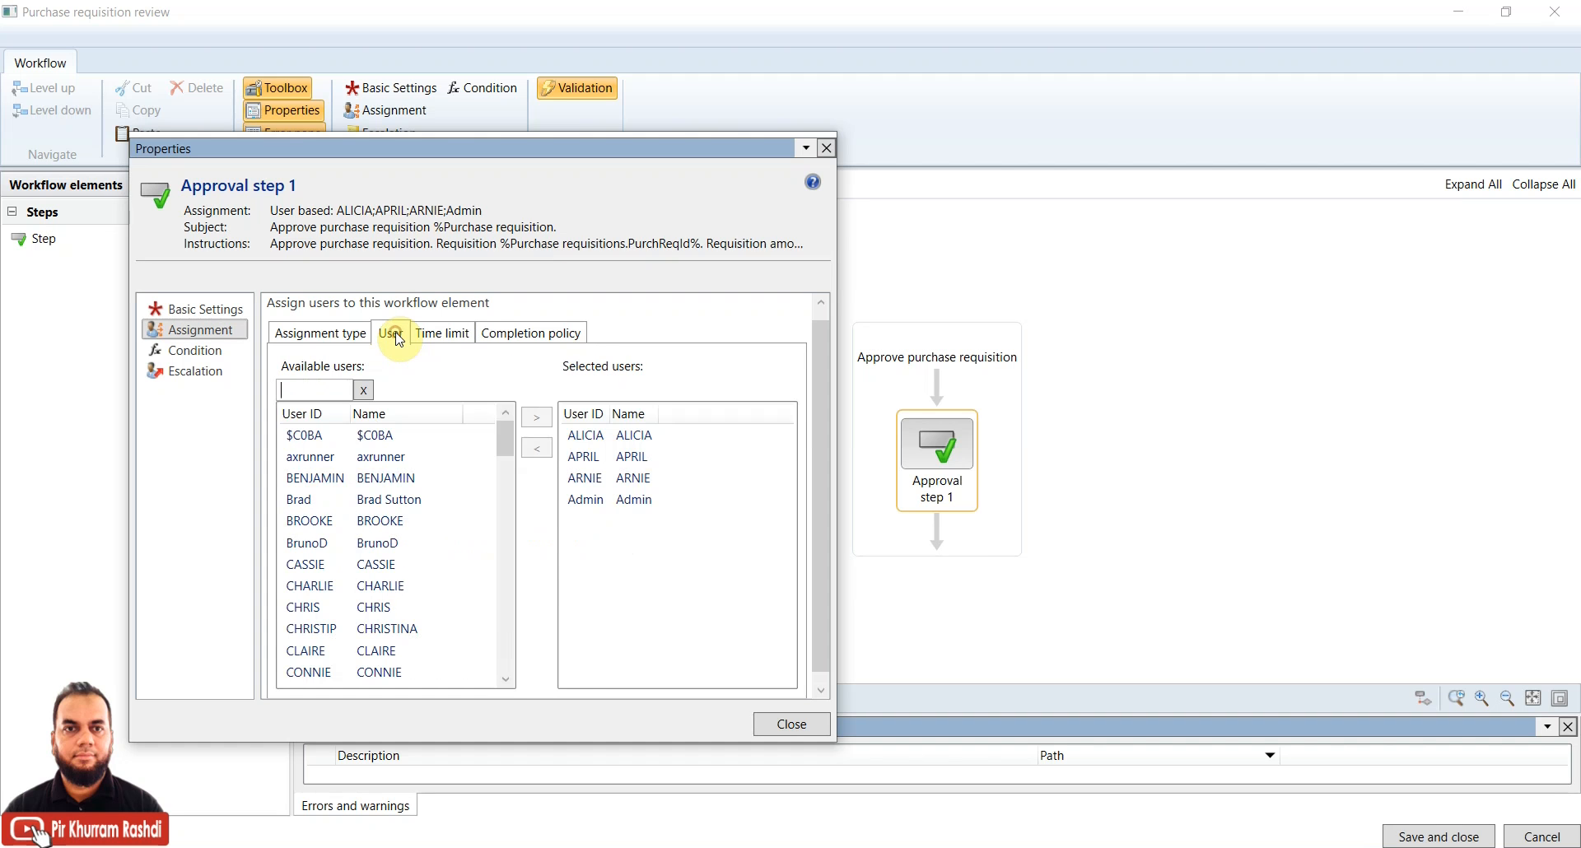
Remove ALICIA, APRIL and ARNIE from Approval step 1's assigned users
click(604, 436)
click(536, 448)
click(582, 436)
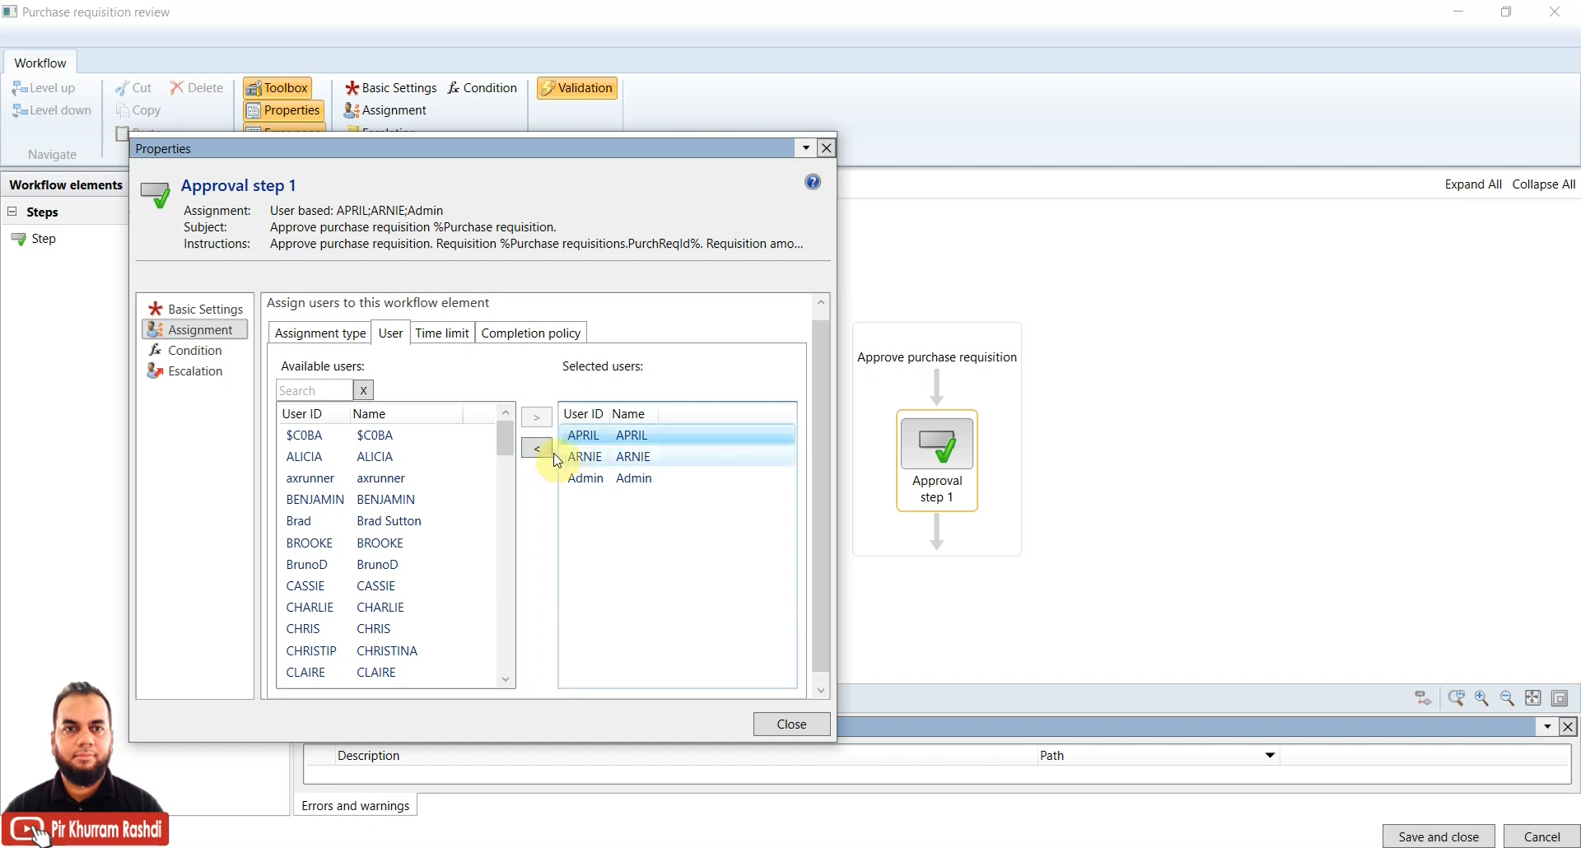
click(537, 450)
click(585, 435)
click(537, 448)
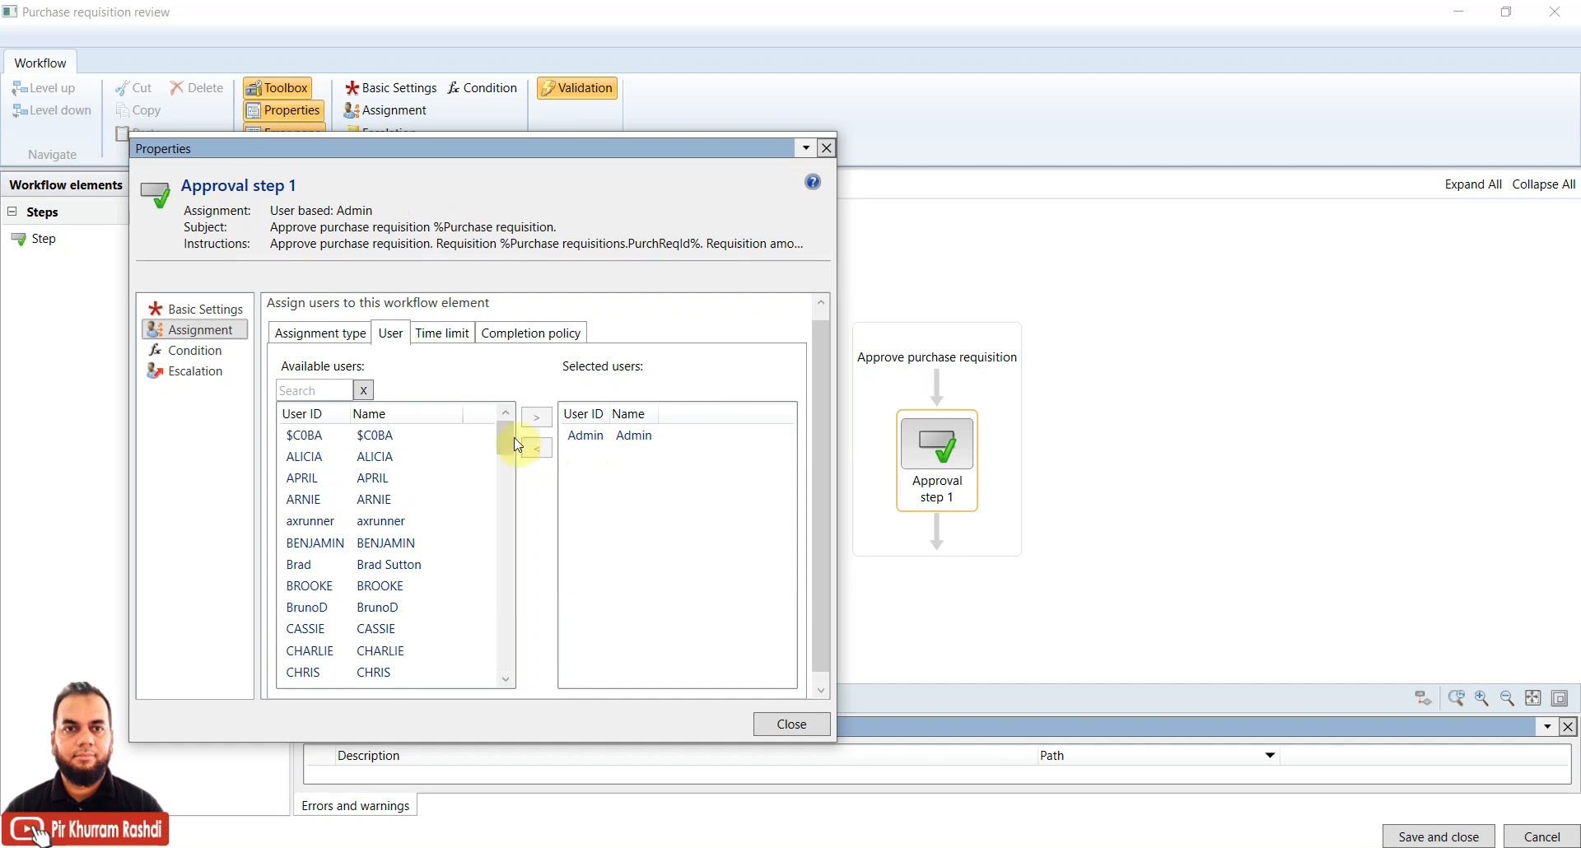
Set the assignment type to Workflow user with Workflow originator as the assignee
click(348, 350)
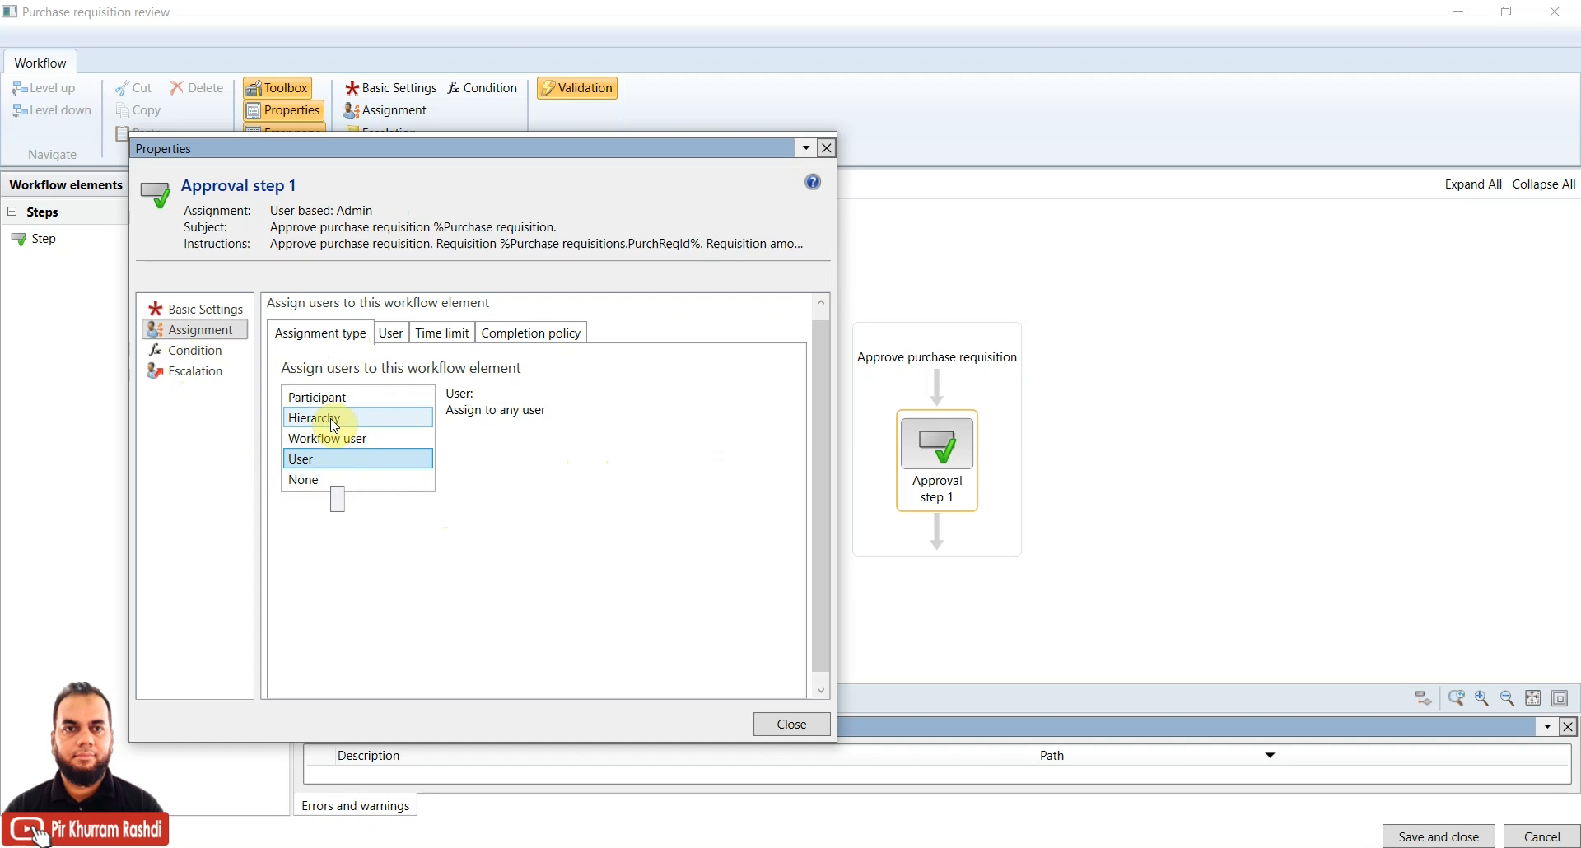
click(345, 445)
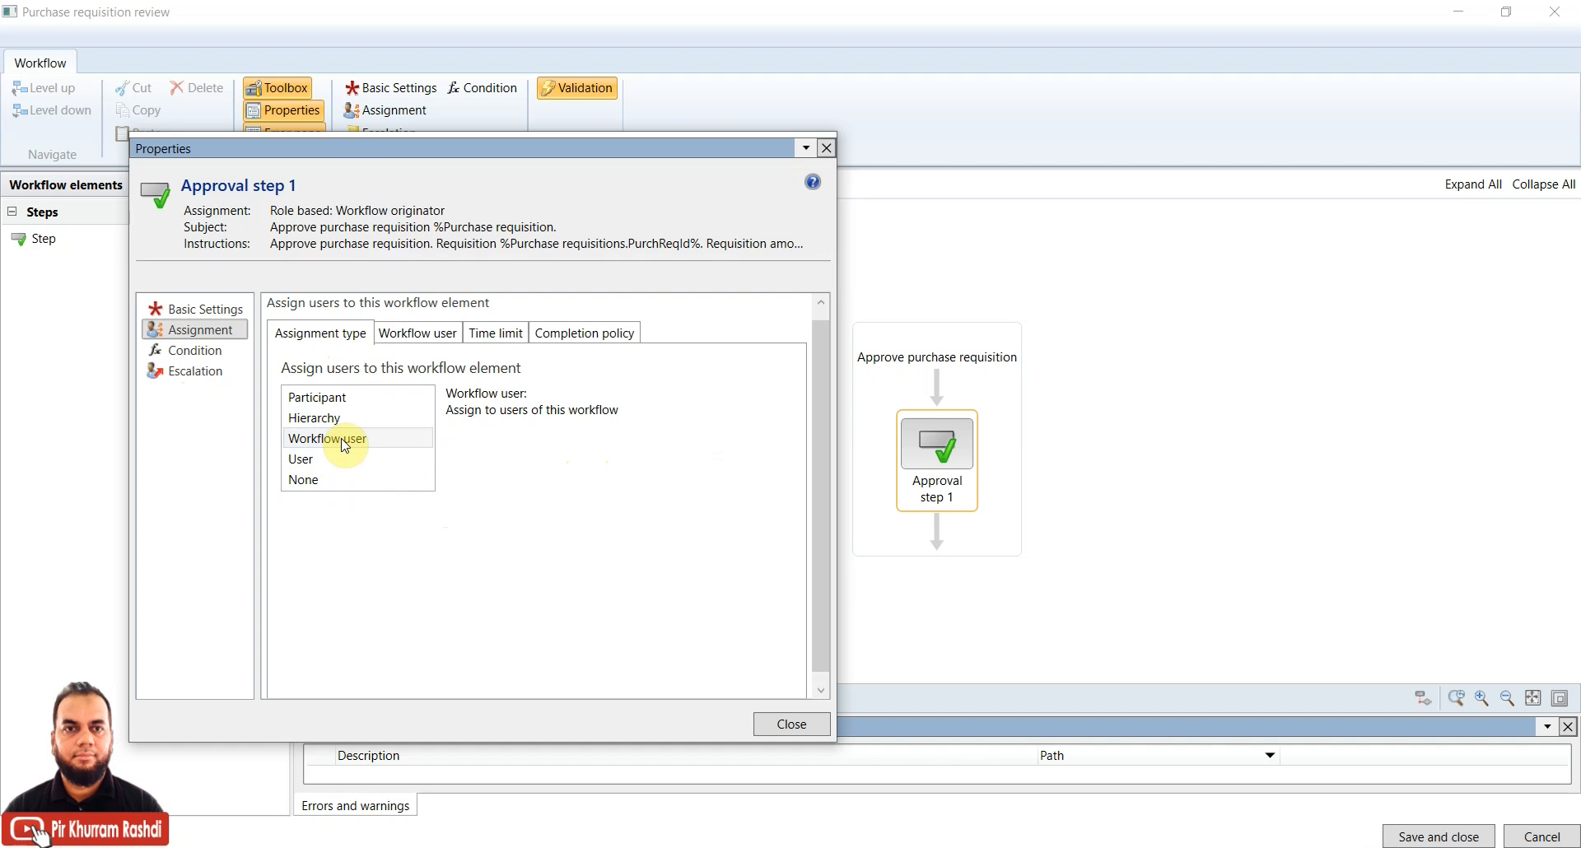
click(416, 333)
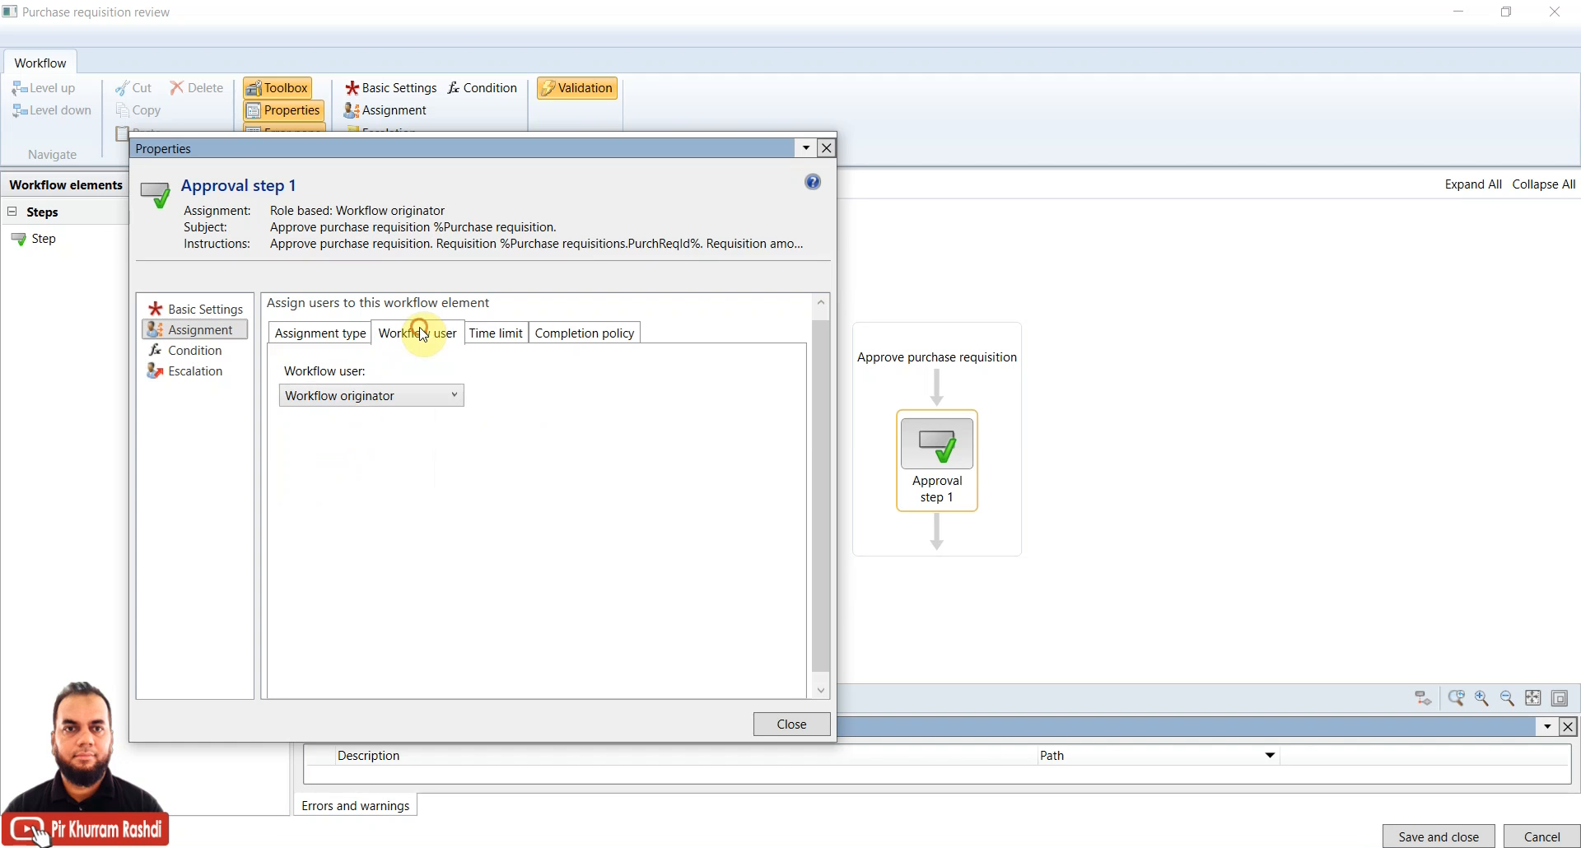
click(426, 396)
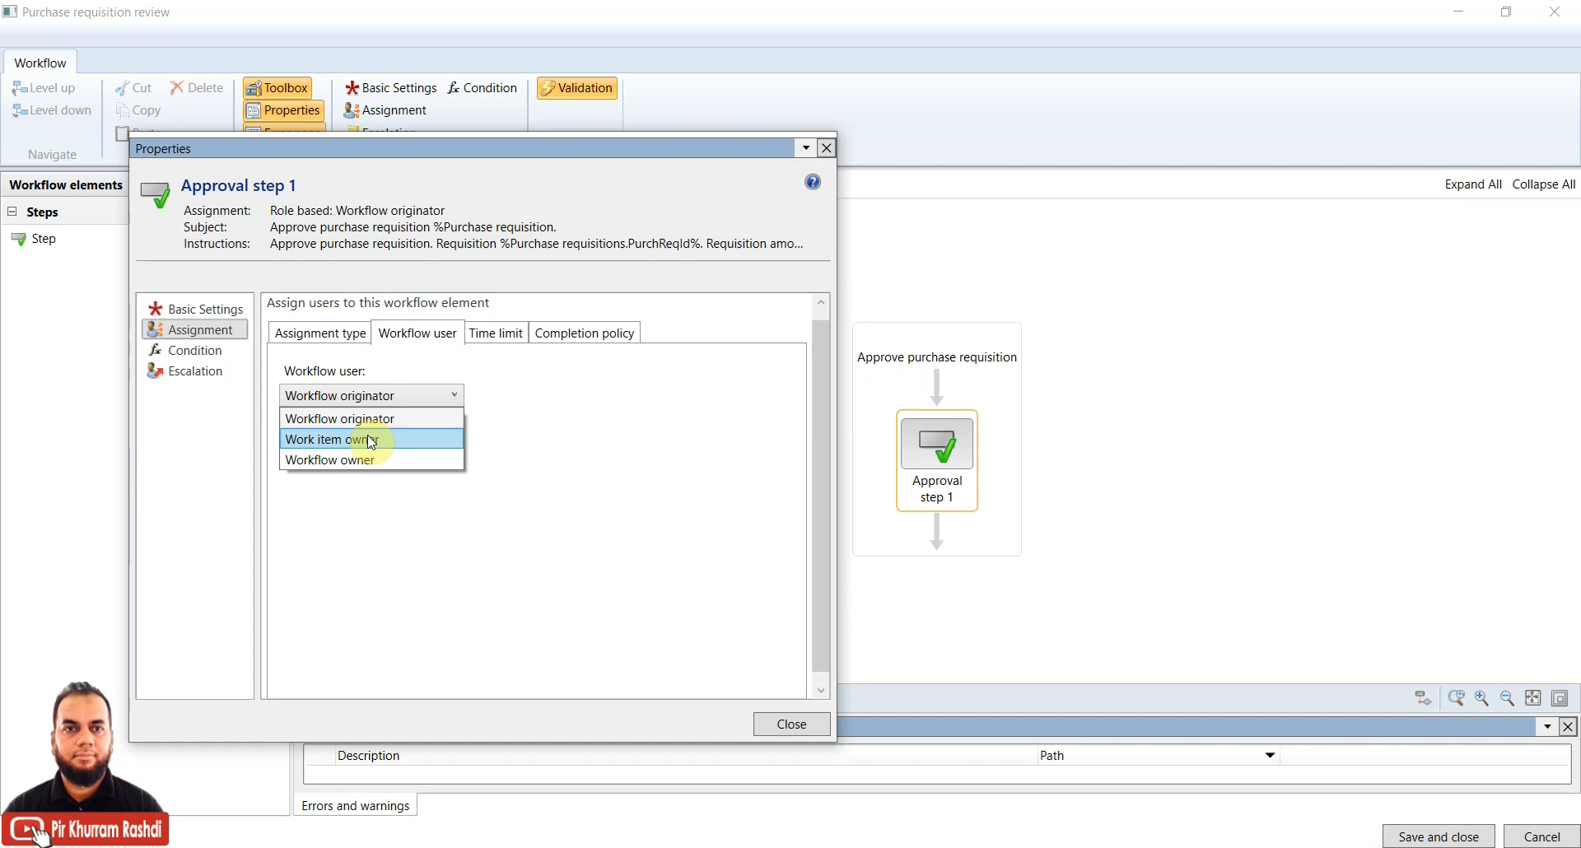
click(313, 459)
click(371, 402)
click(371, 414)
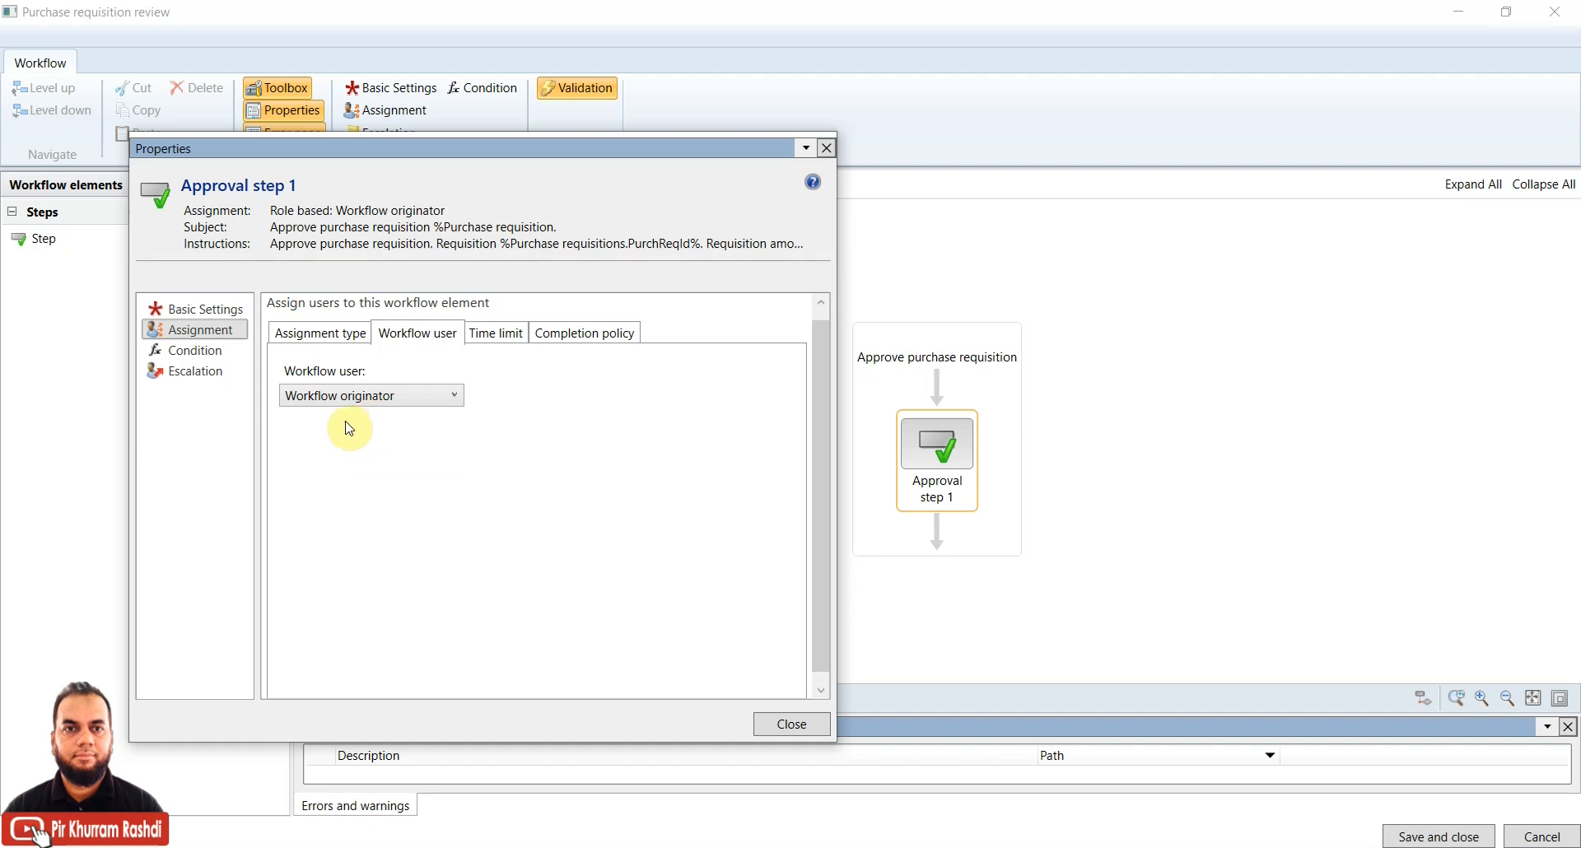
click(331, 333)
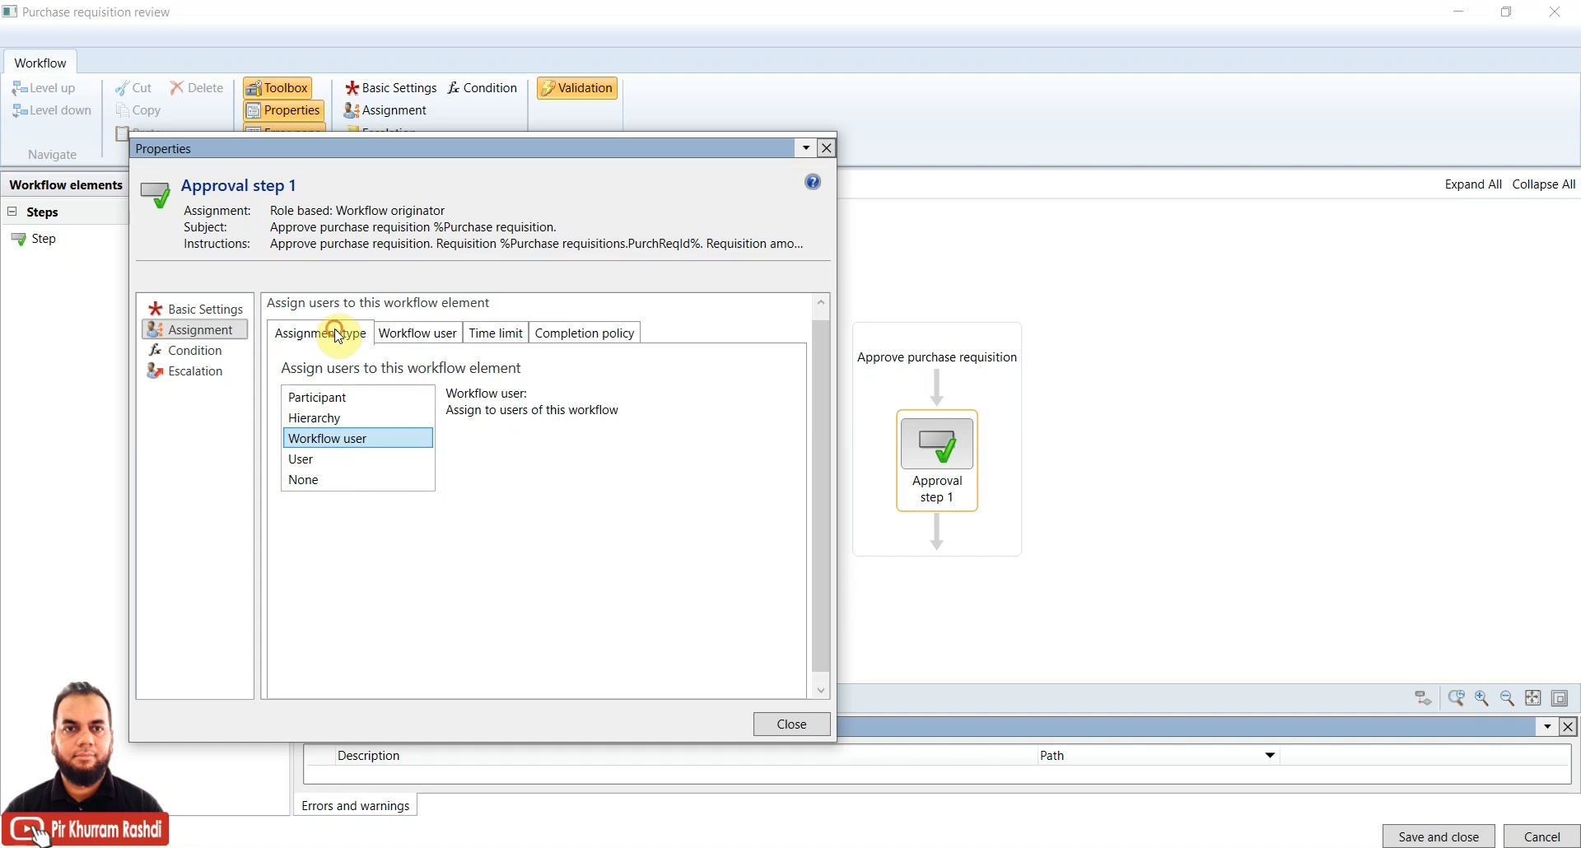
Try Hierarchy assignment starting at Preparer, then Participant assignment with User group participants
click(320, 421)
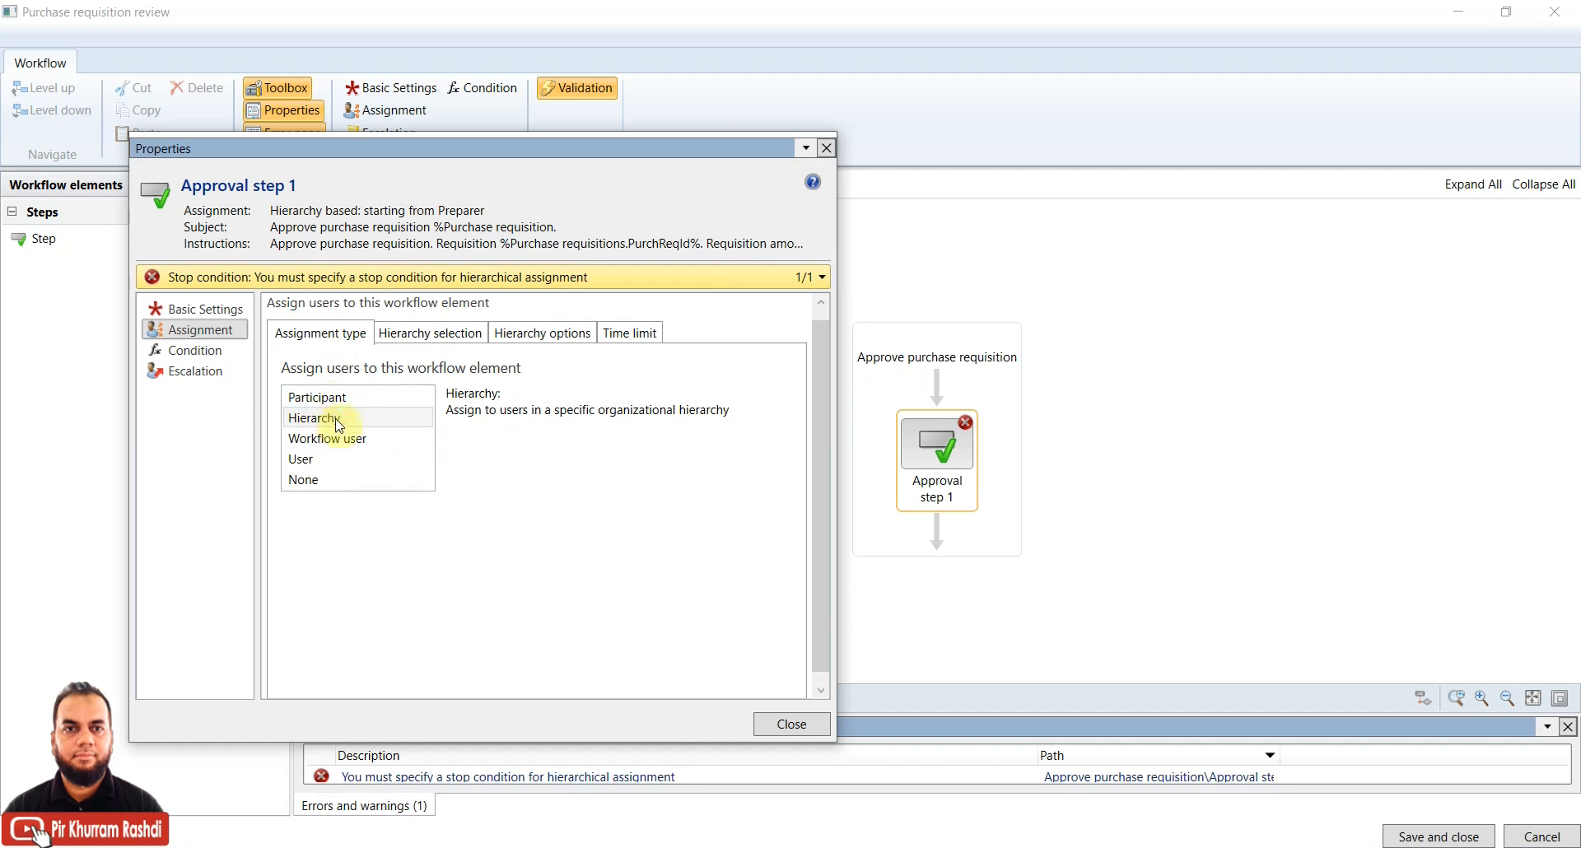
click(427, 336)
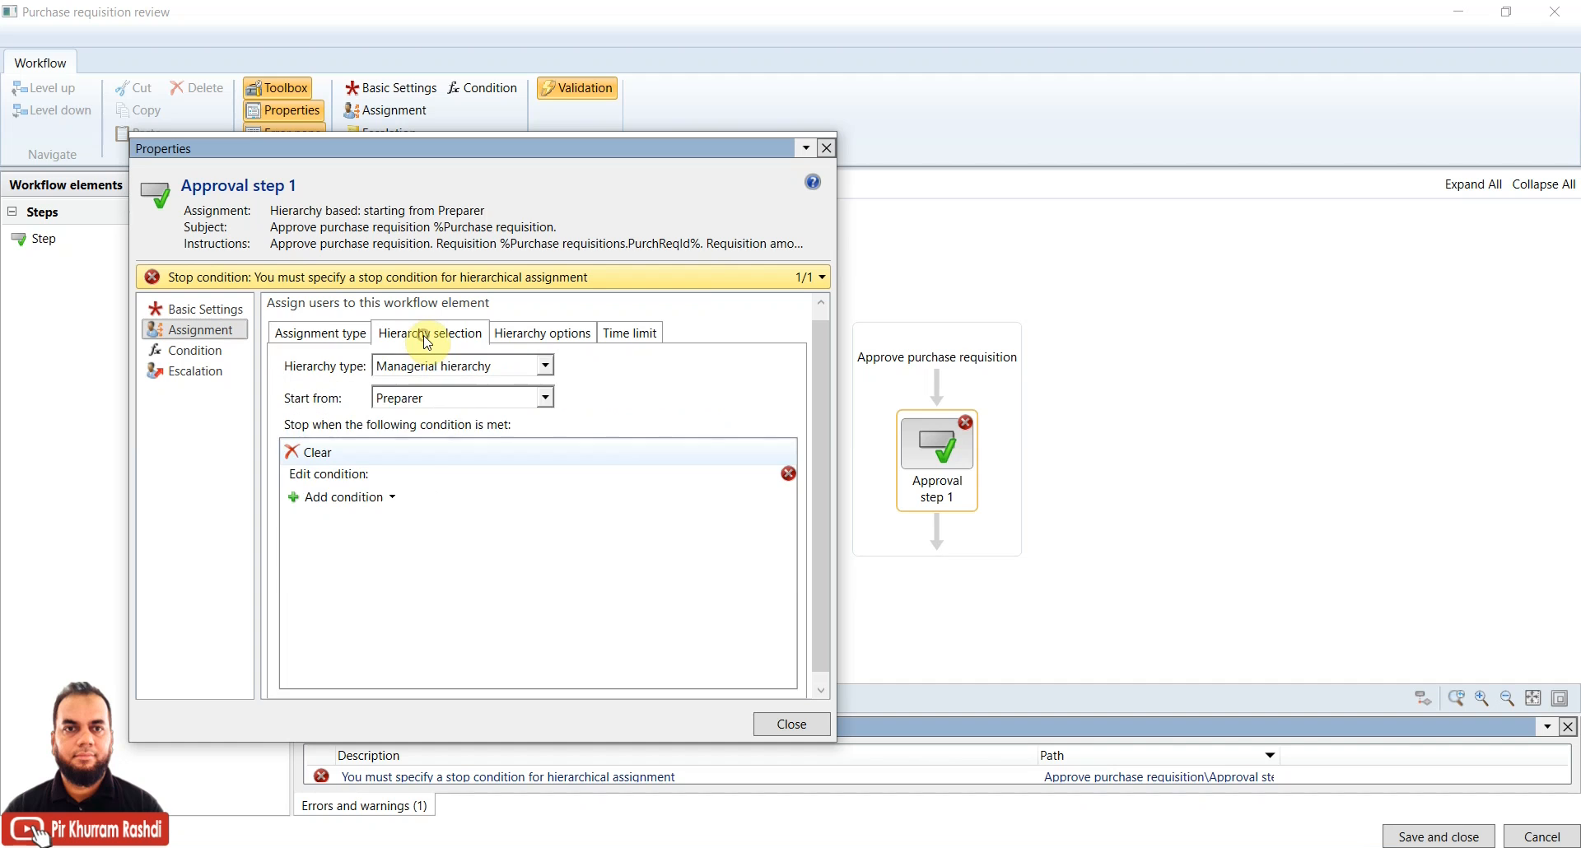
click(452, 398)
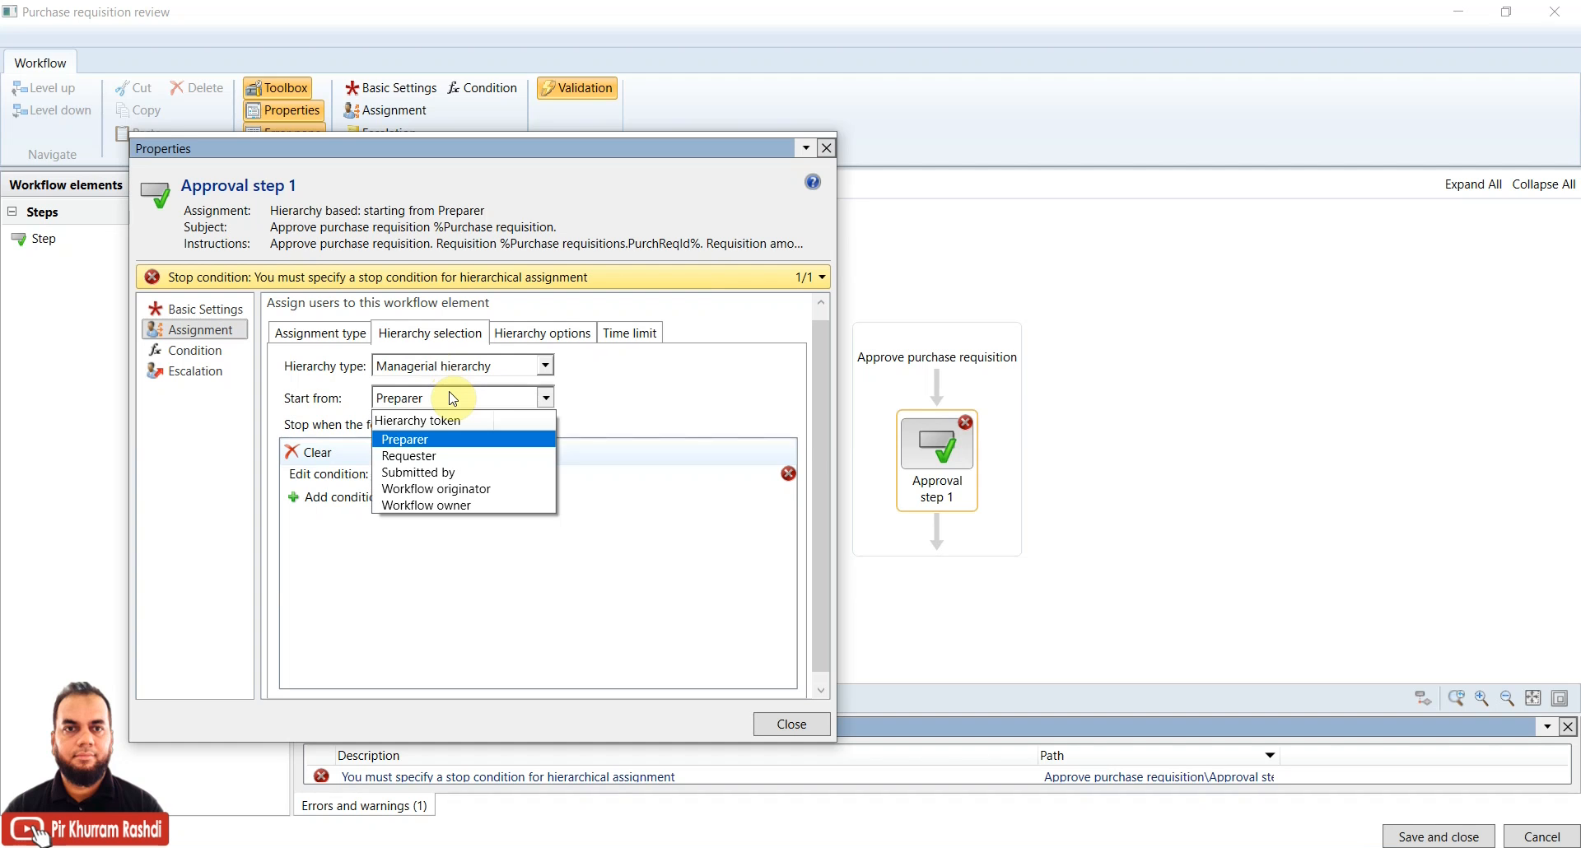
click(475, 370)
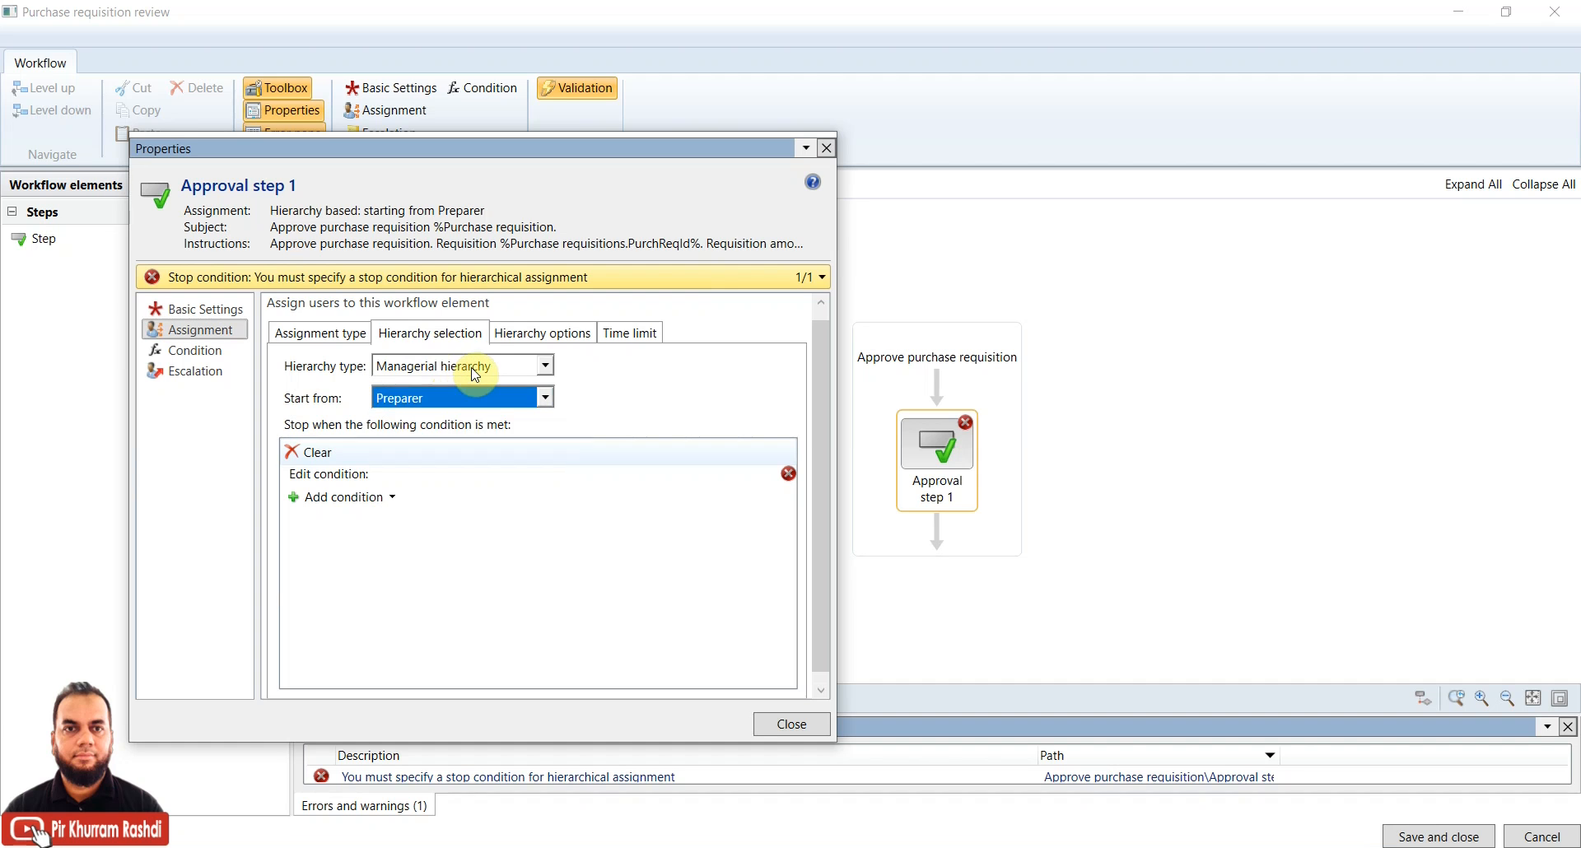
click(354, 332)
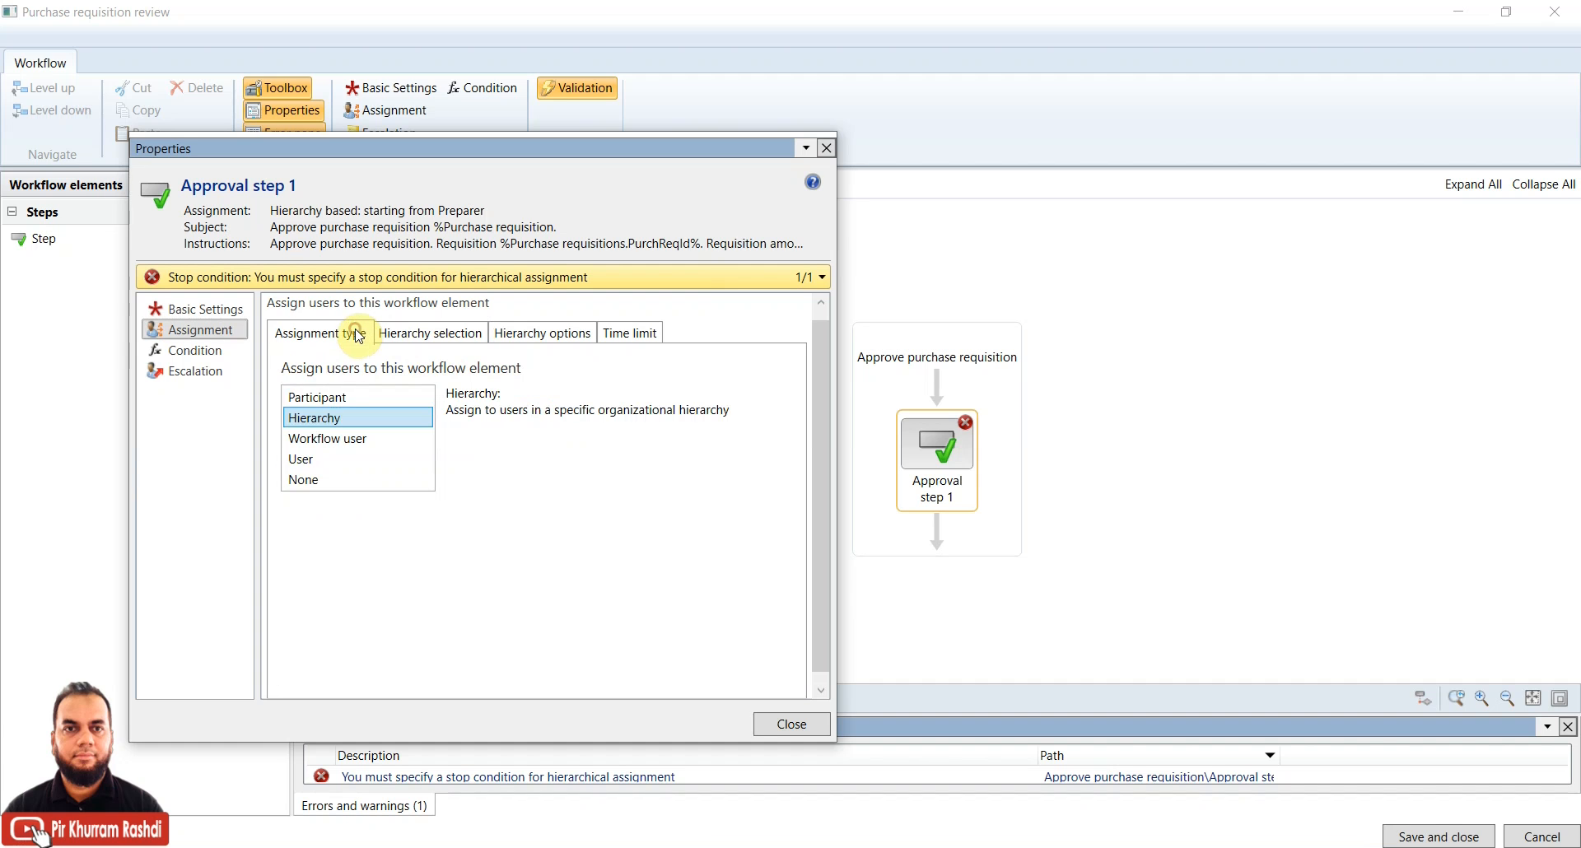
click(331, 397)
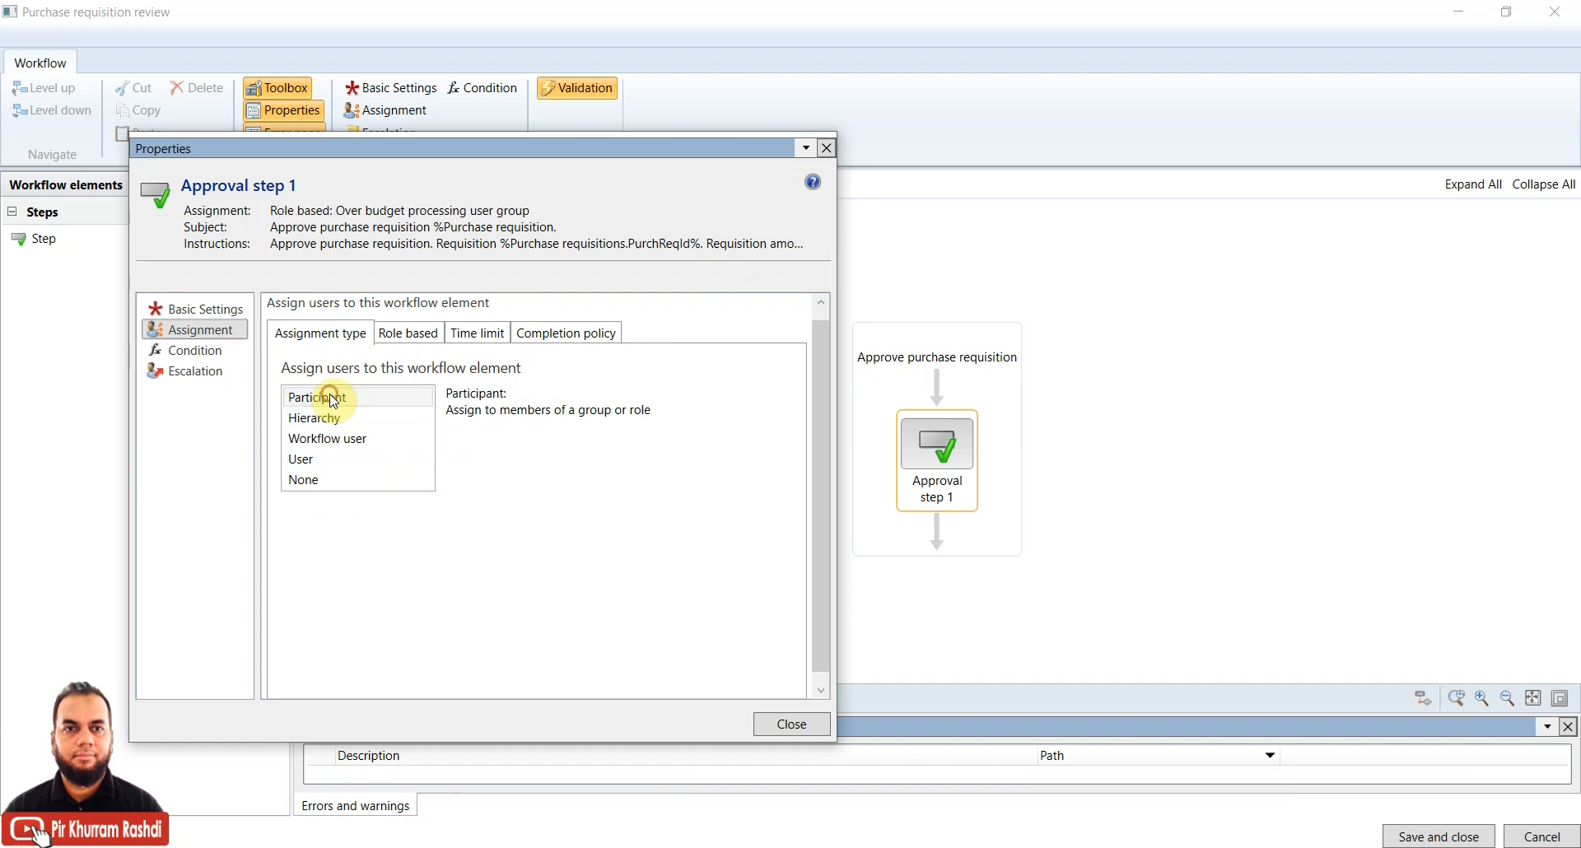
click(417, 330)
click(449, 378)
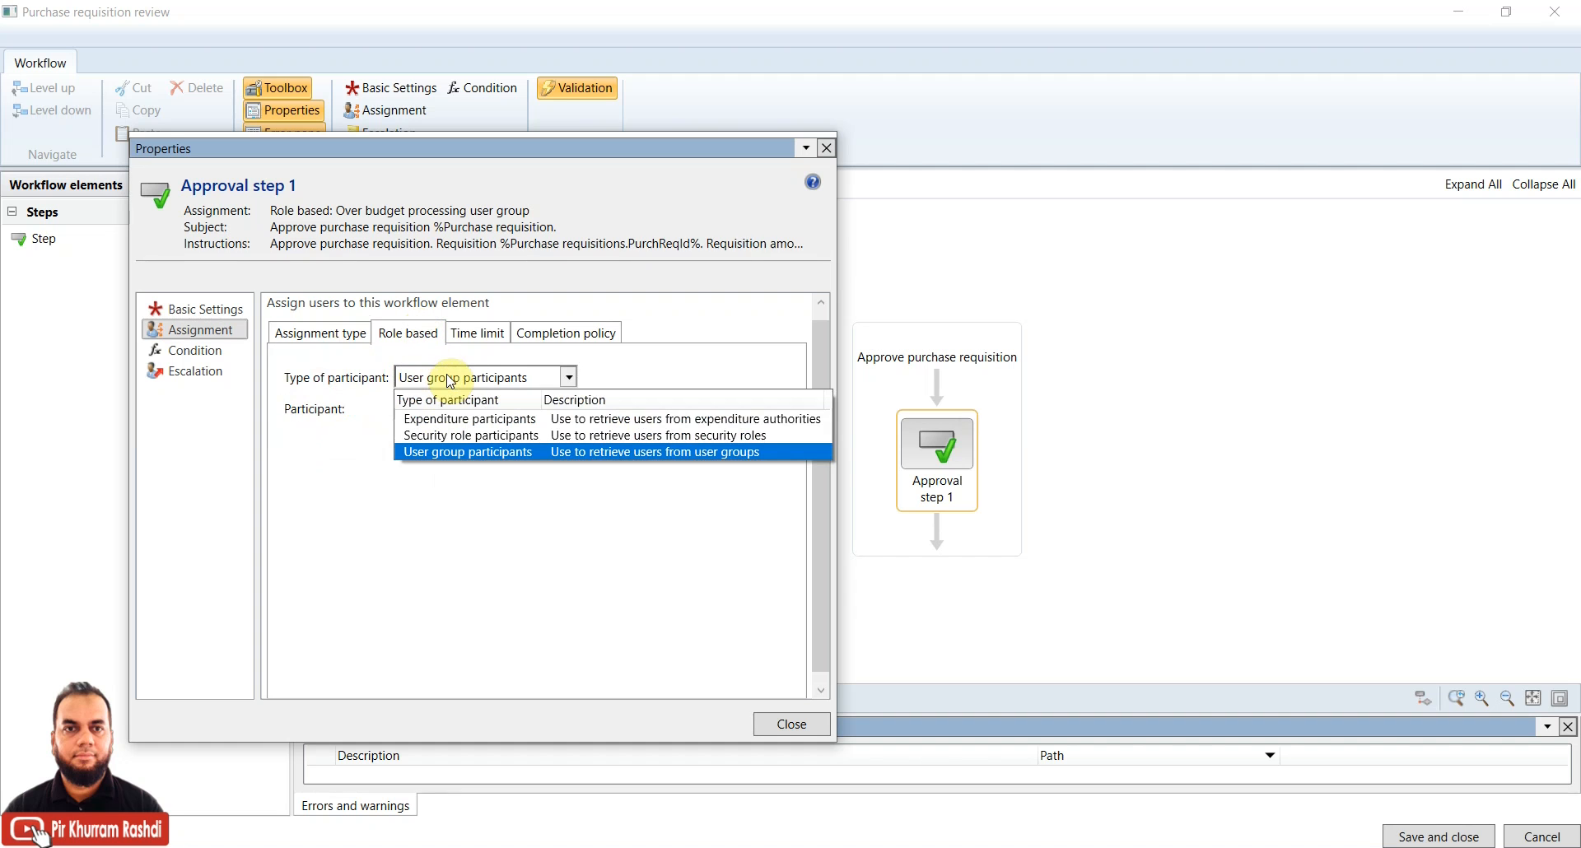
click(449, 379)
click(323, 333)
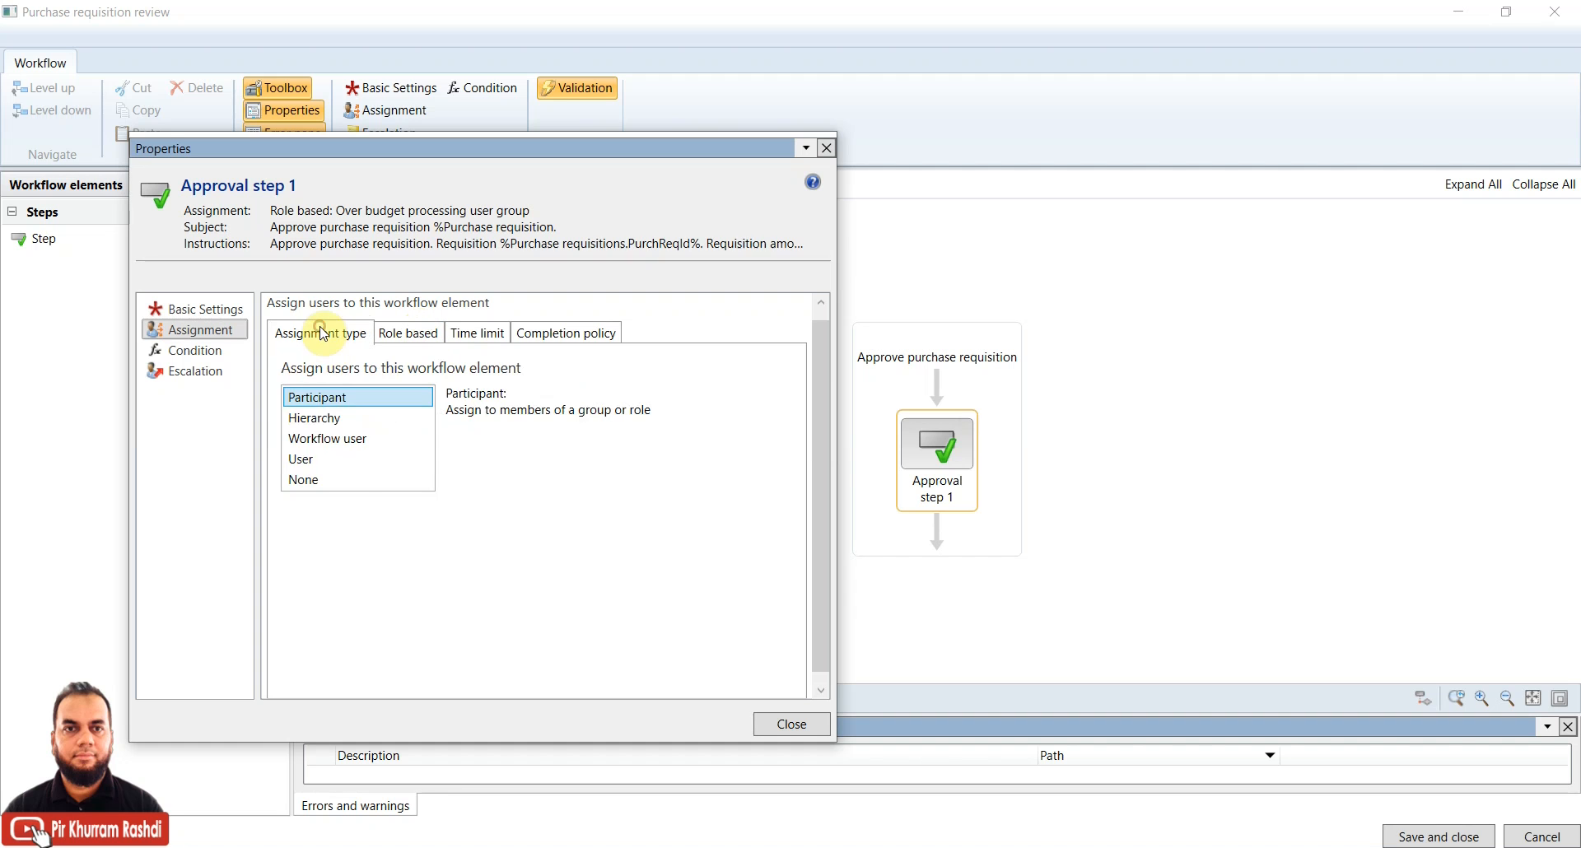
Switch the assignment type back to User with Admin selected, then show the Condition settings
click(328, 460)
click(392, 333)
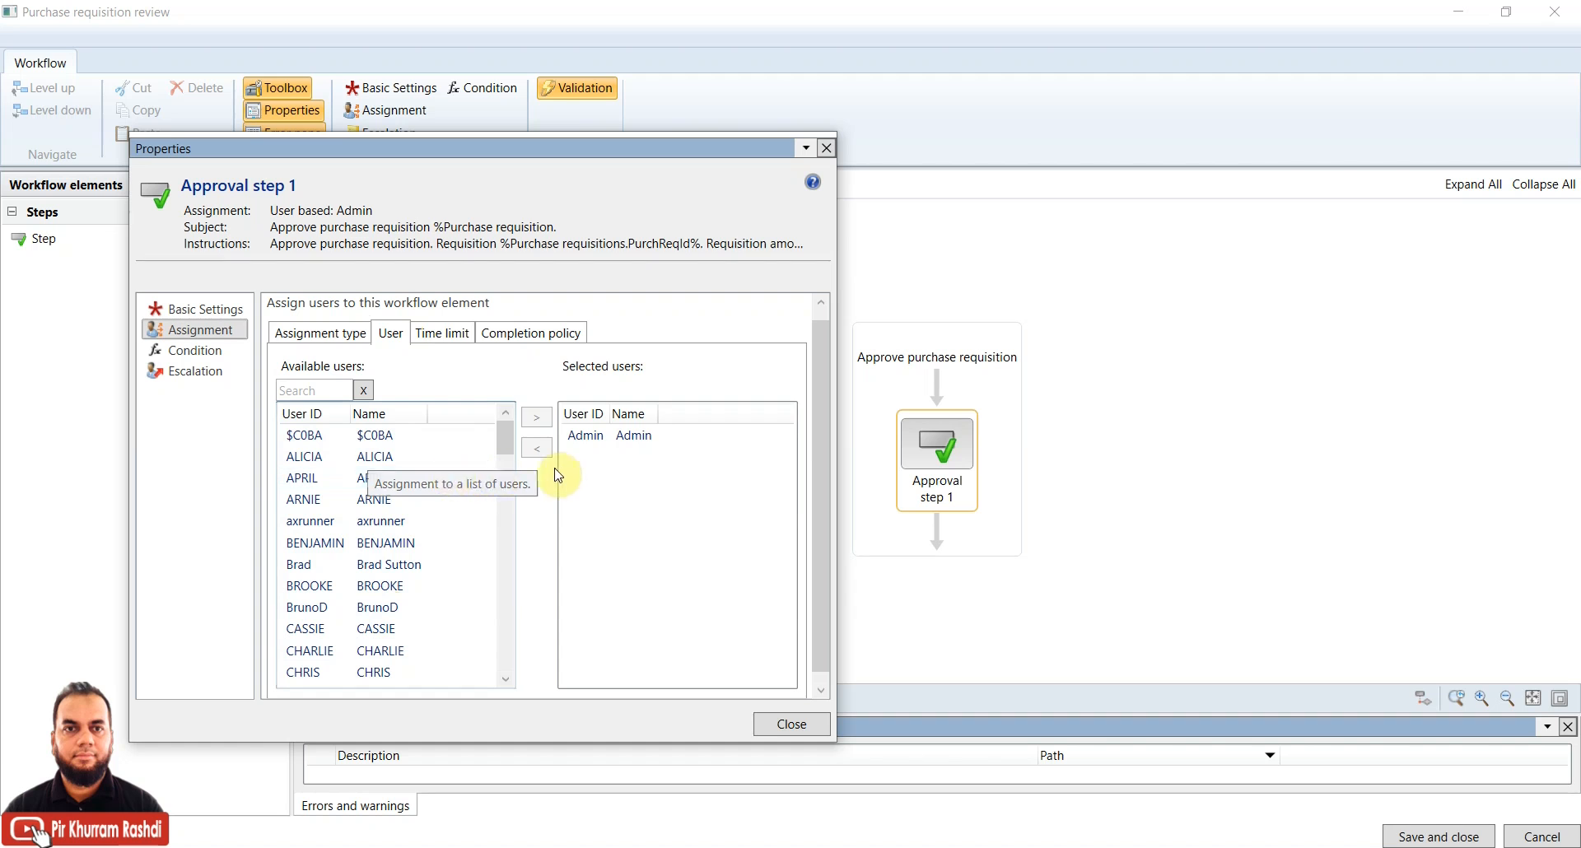
click(589, 433)
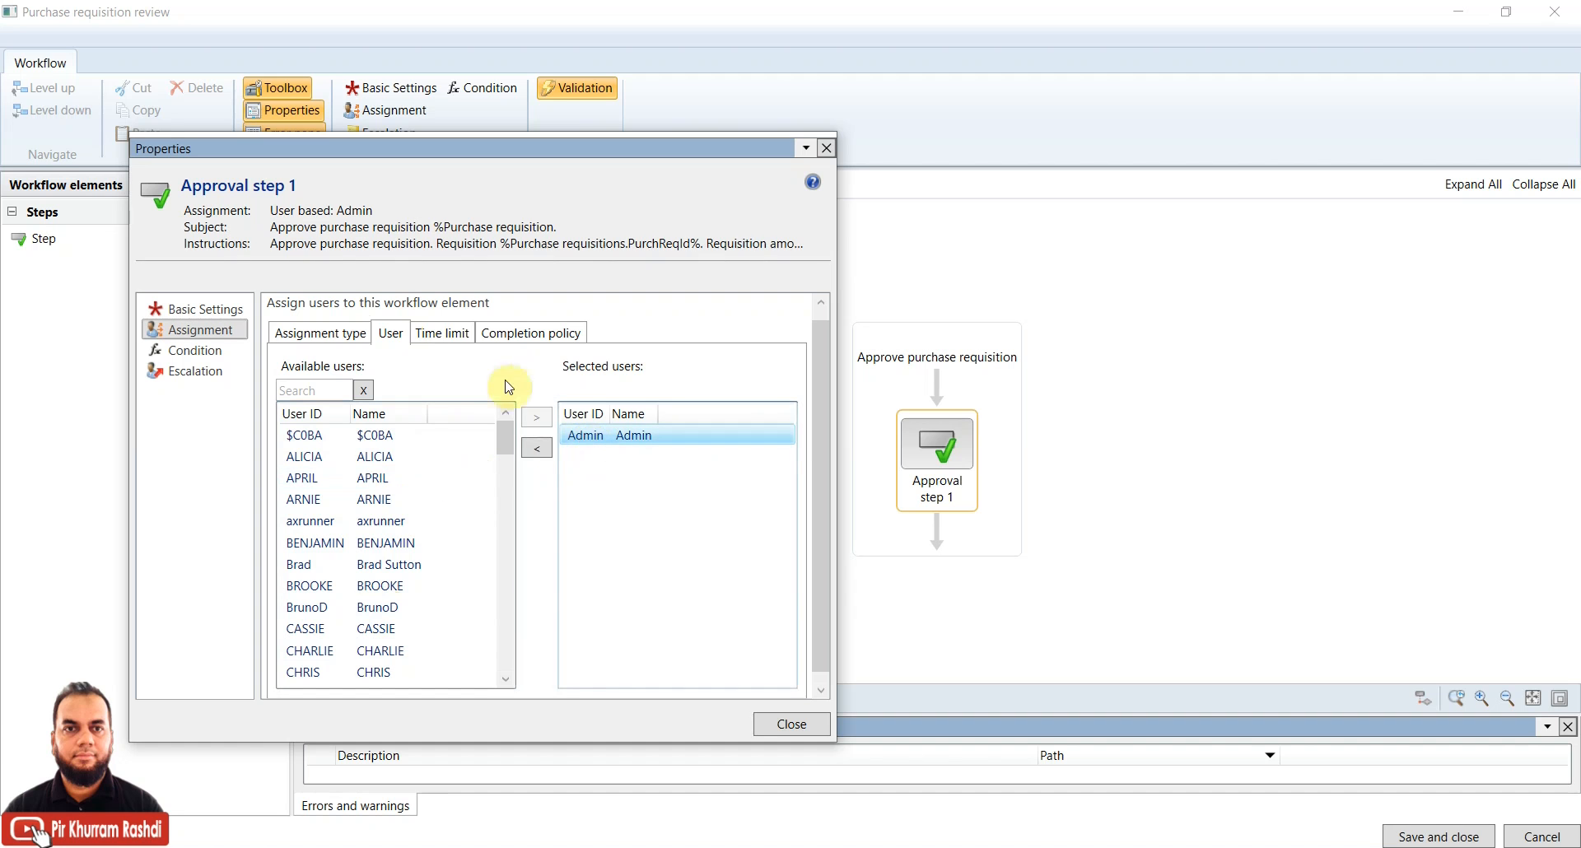
click(469, 335)
click(537, 333)
click(304, 334)
click(196, 352)
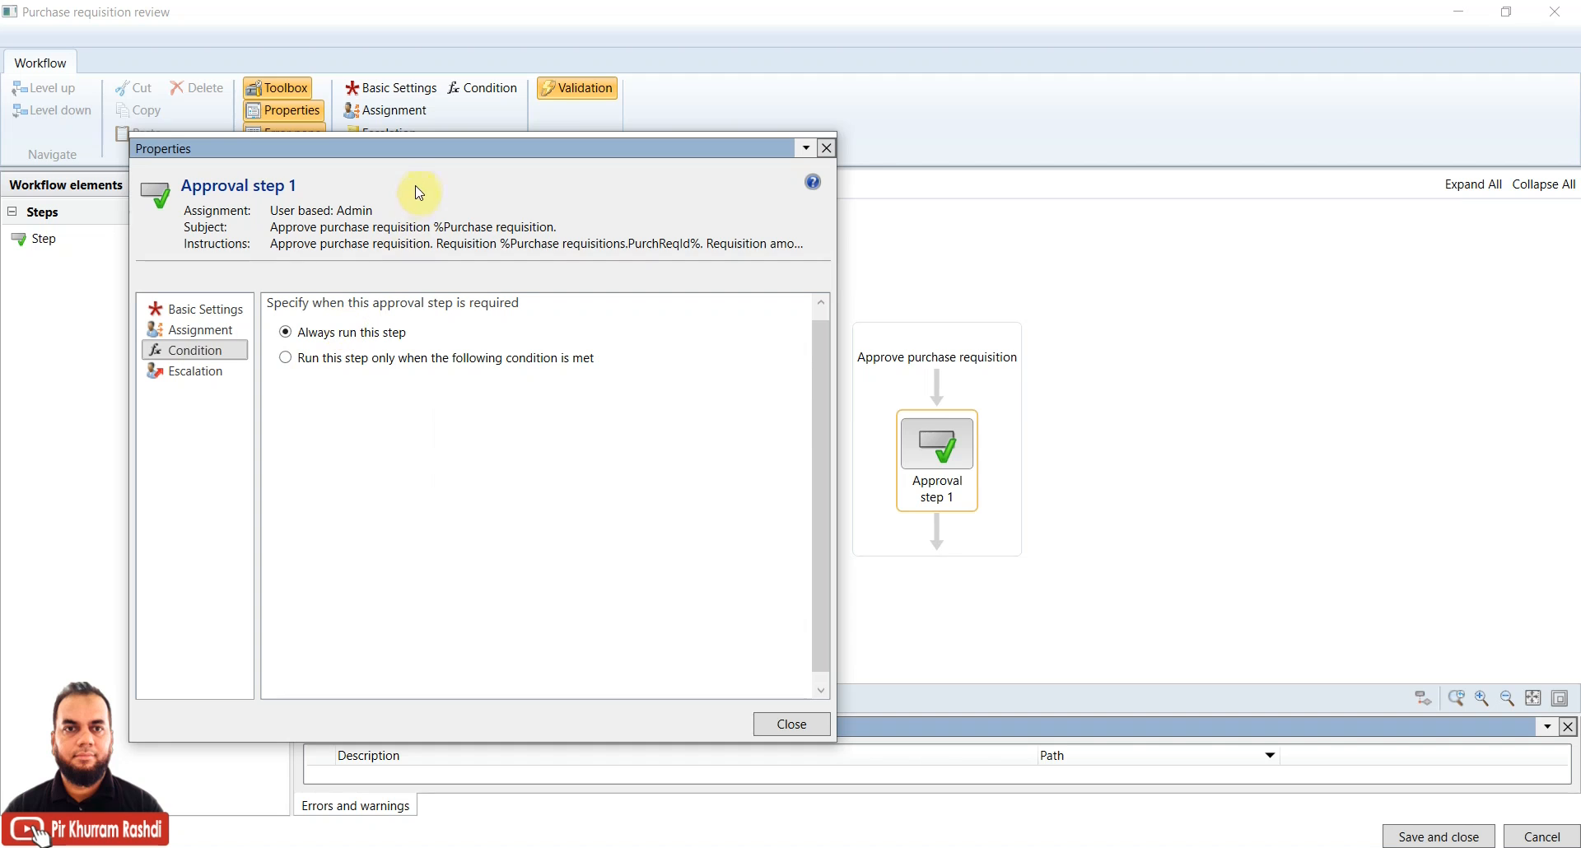
Try 'Run this step only when' with a new condition row, then revert to 'Always run this step'
drag(436, 153, 530, 154)
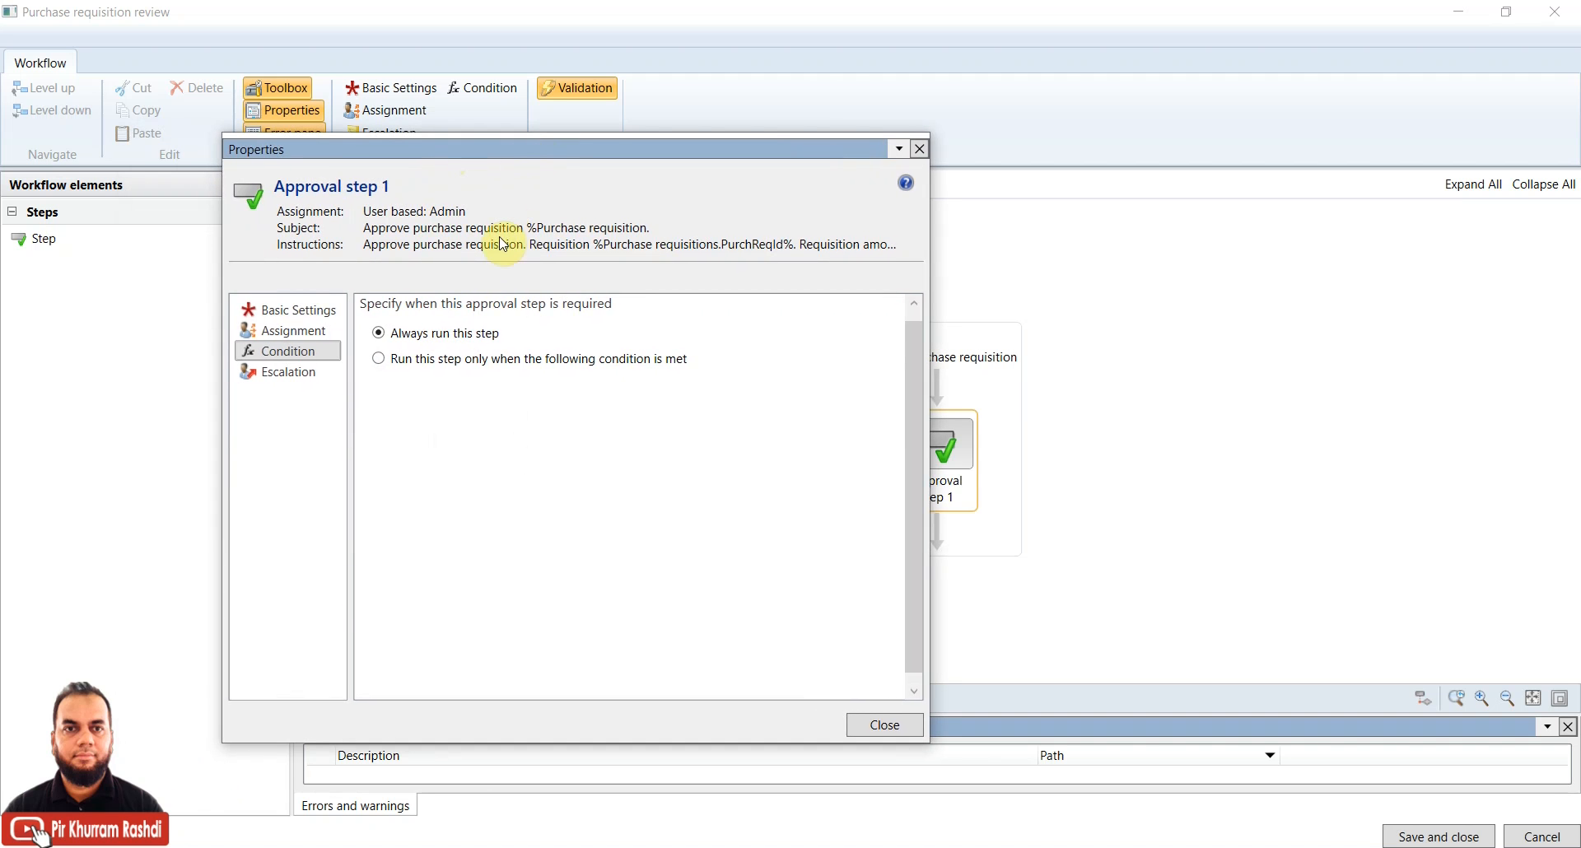
click(428, 365)
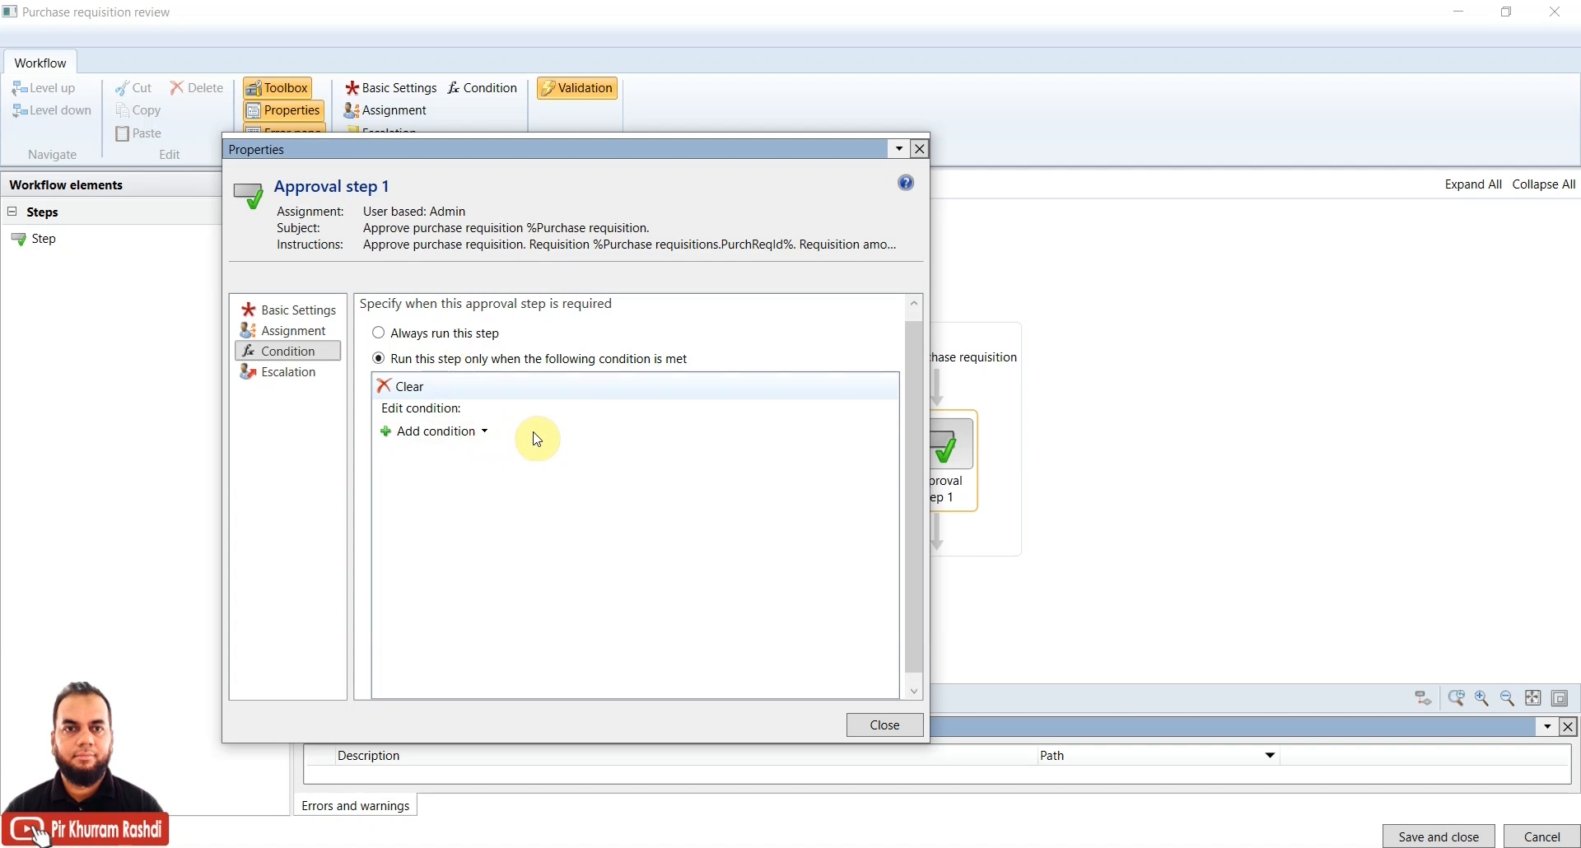
click(485, 433)
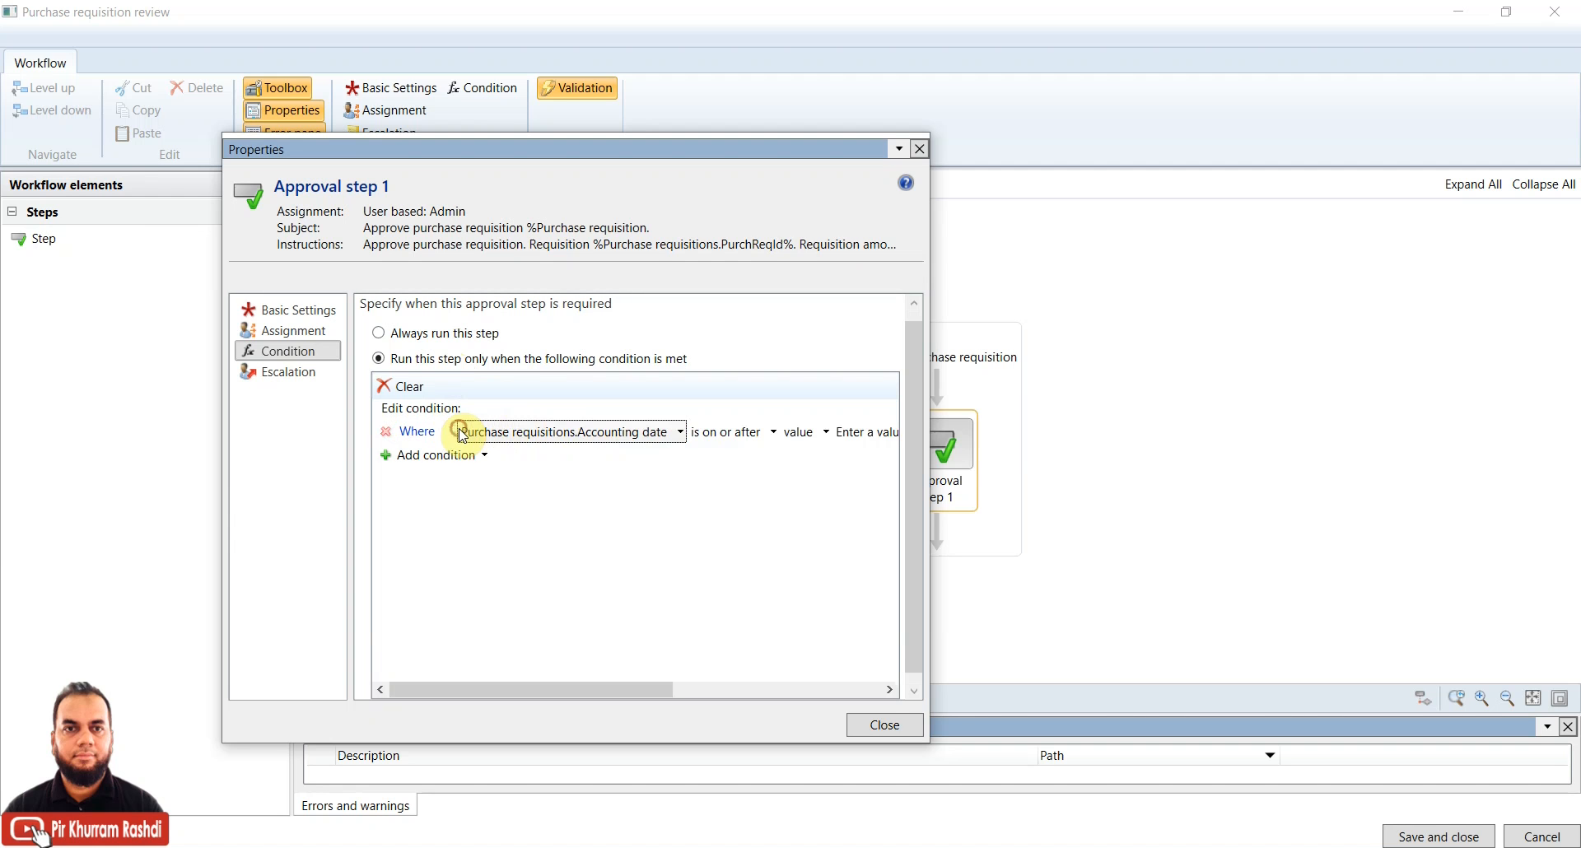
click(651, 437)
mouse_move(610, 454)
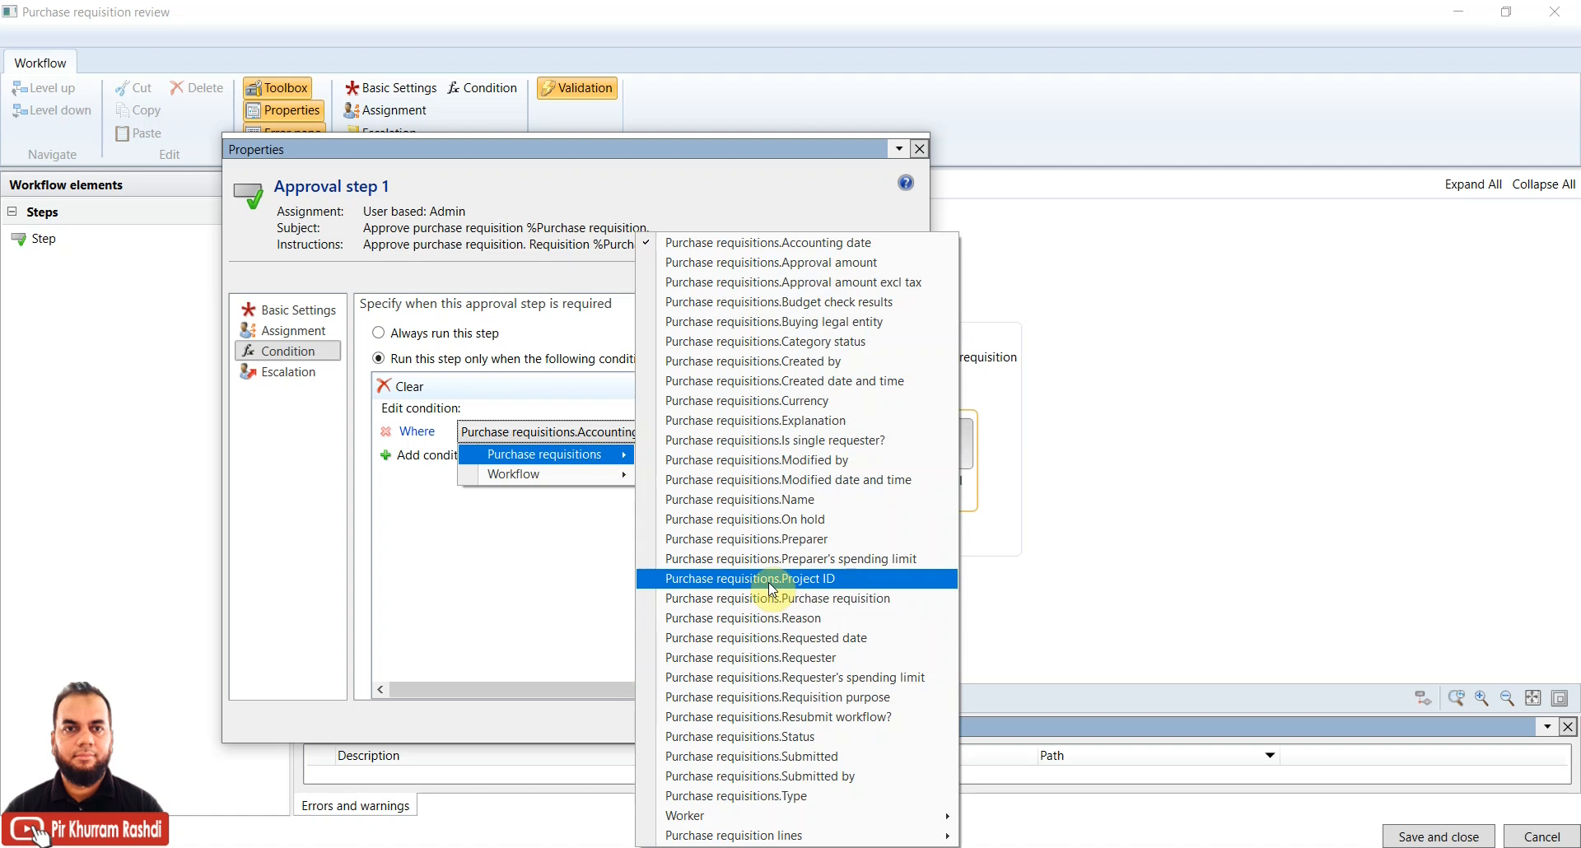
mouse_move(807, 837)
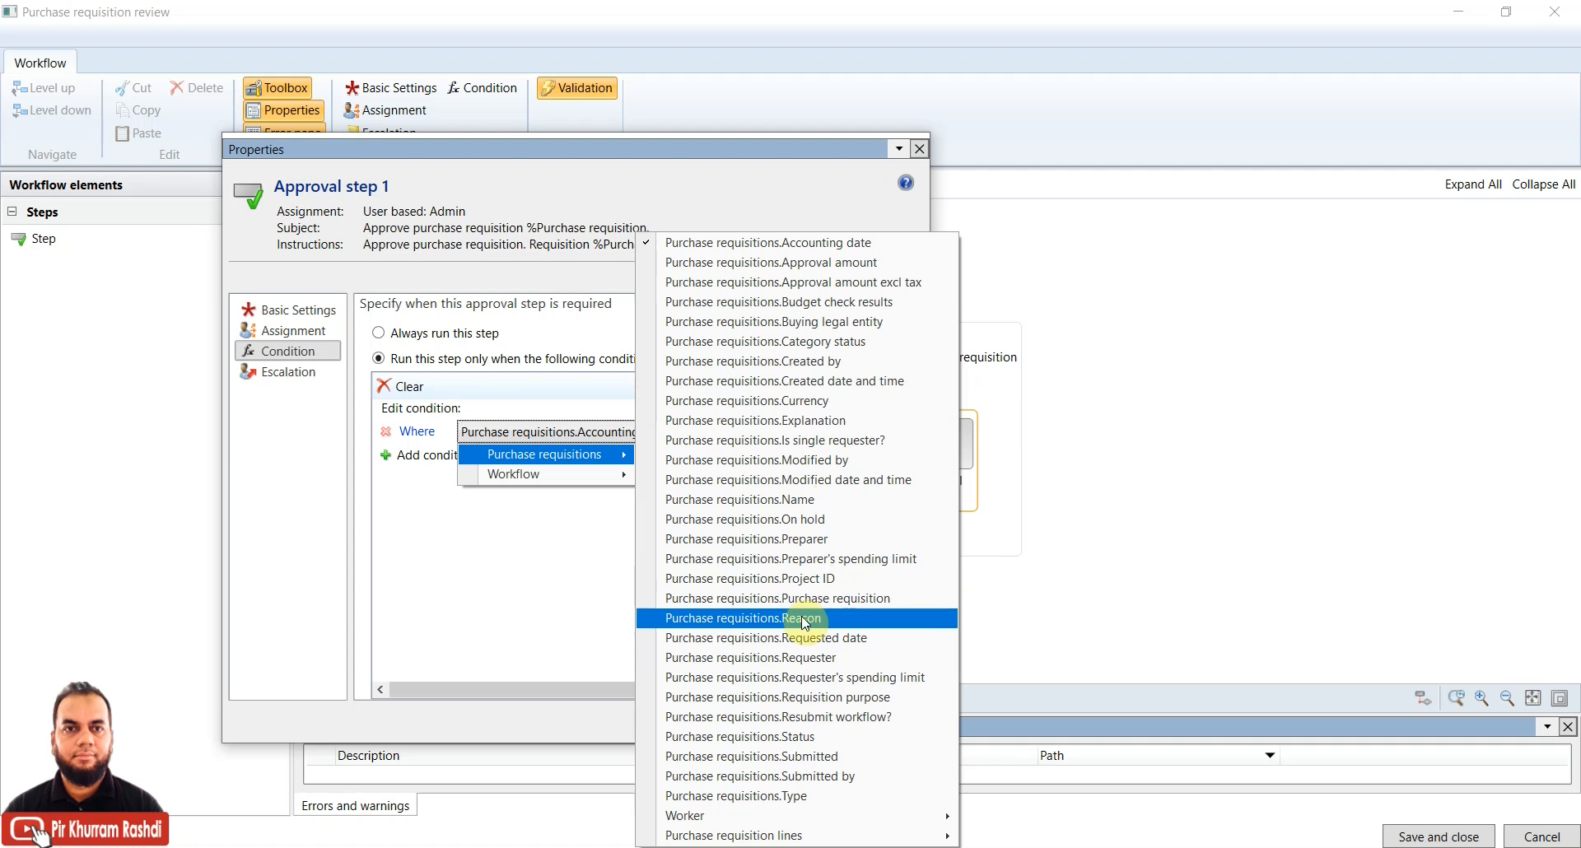
click(556, 577)
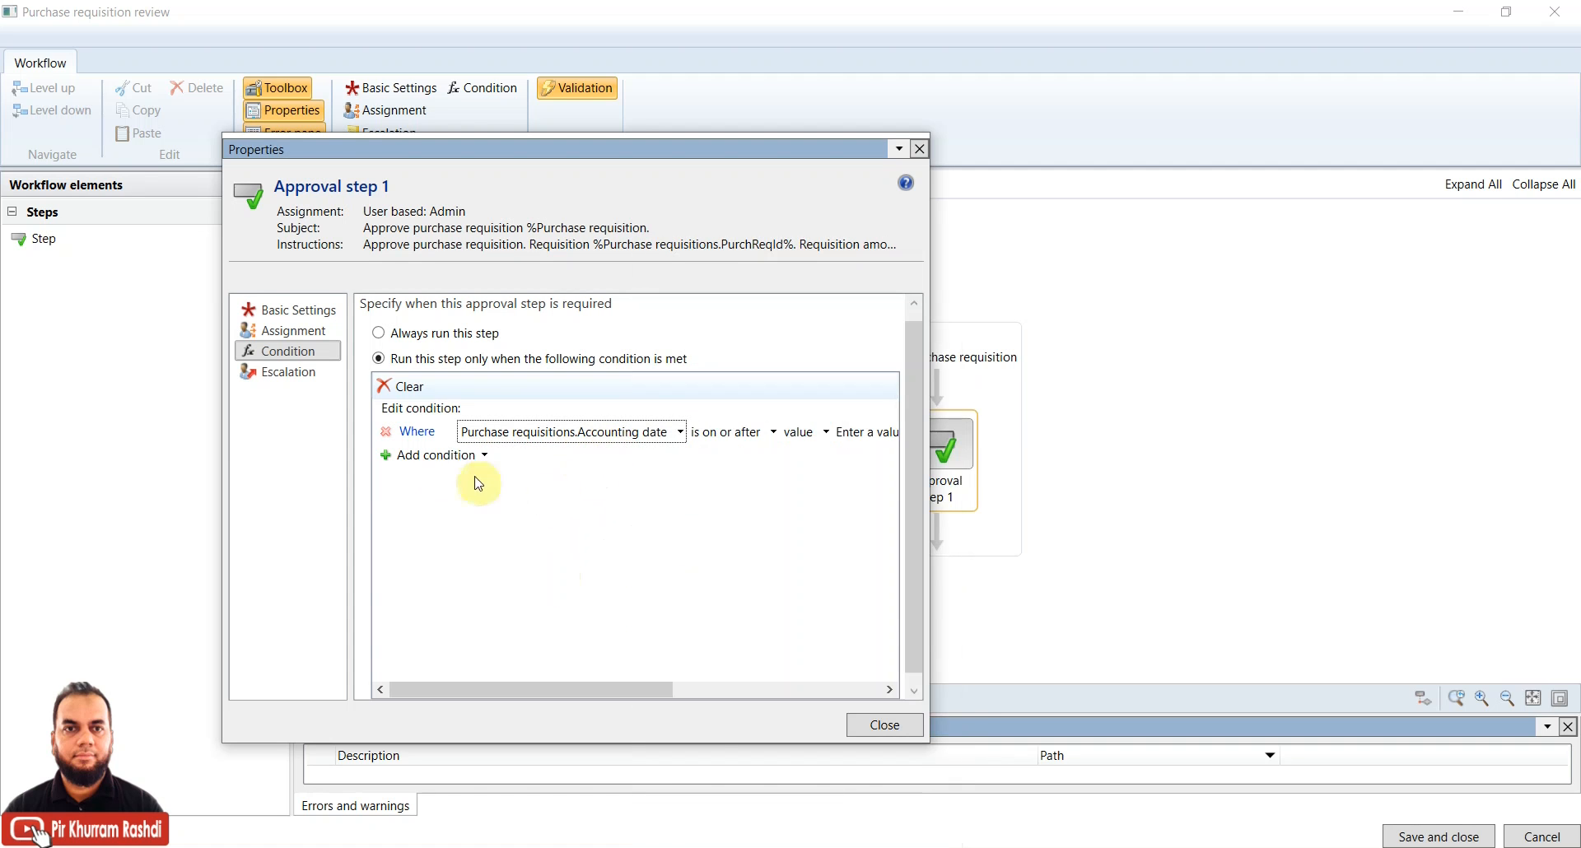
click(432, 333)
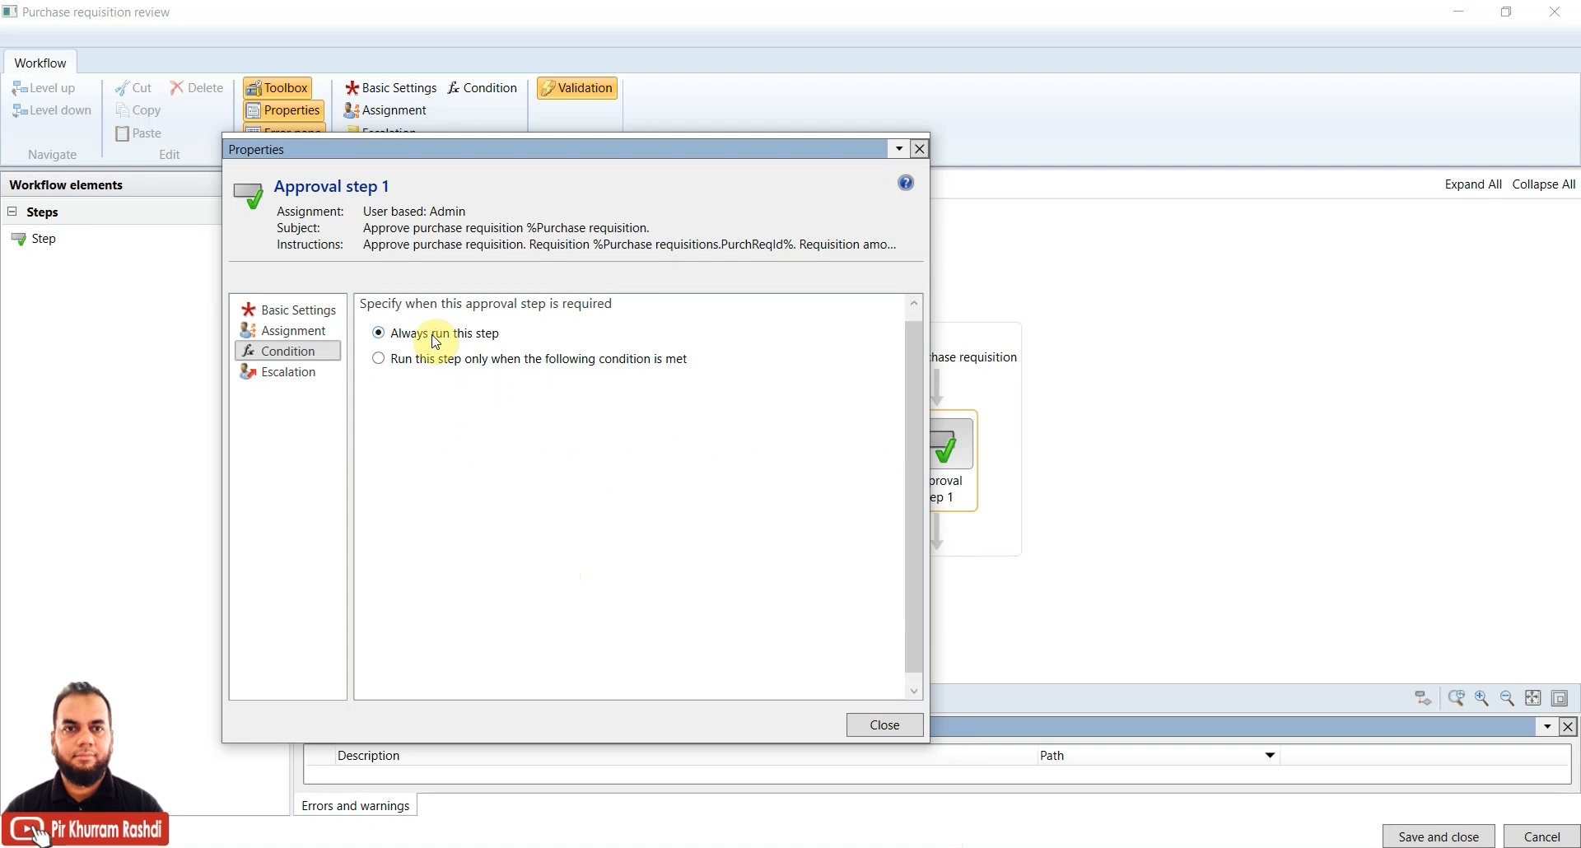
click(311, 379)
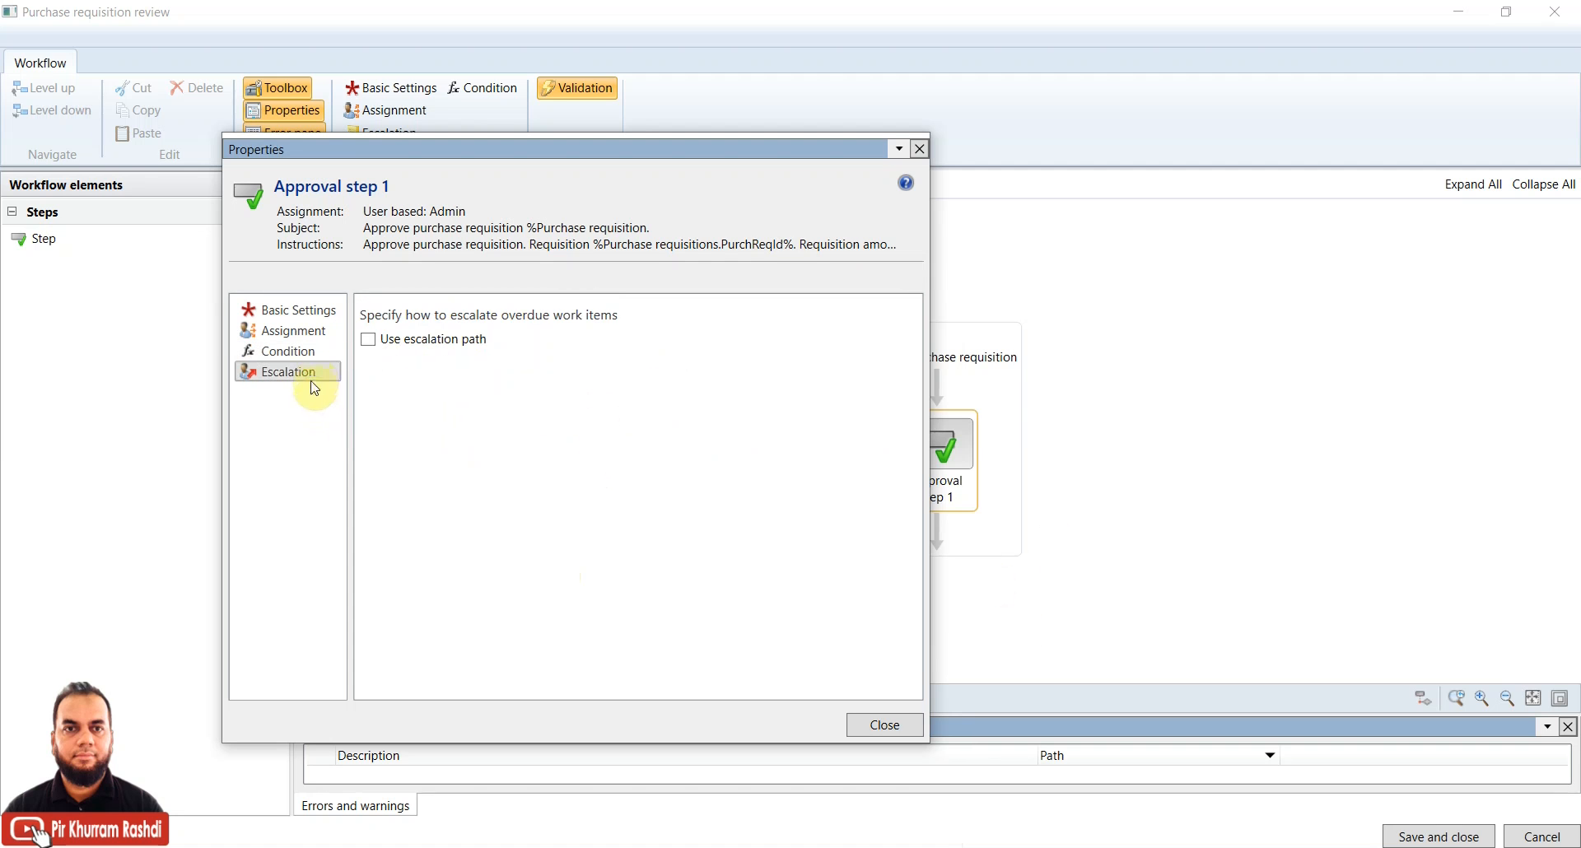
Turn on escalation for Approval step 1 with Approve as the end action
click(369, 339)
drag(929, 578, 1256, 555)
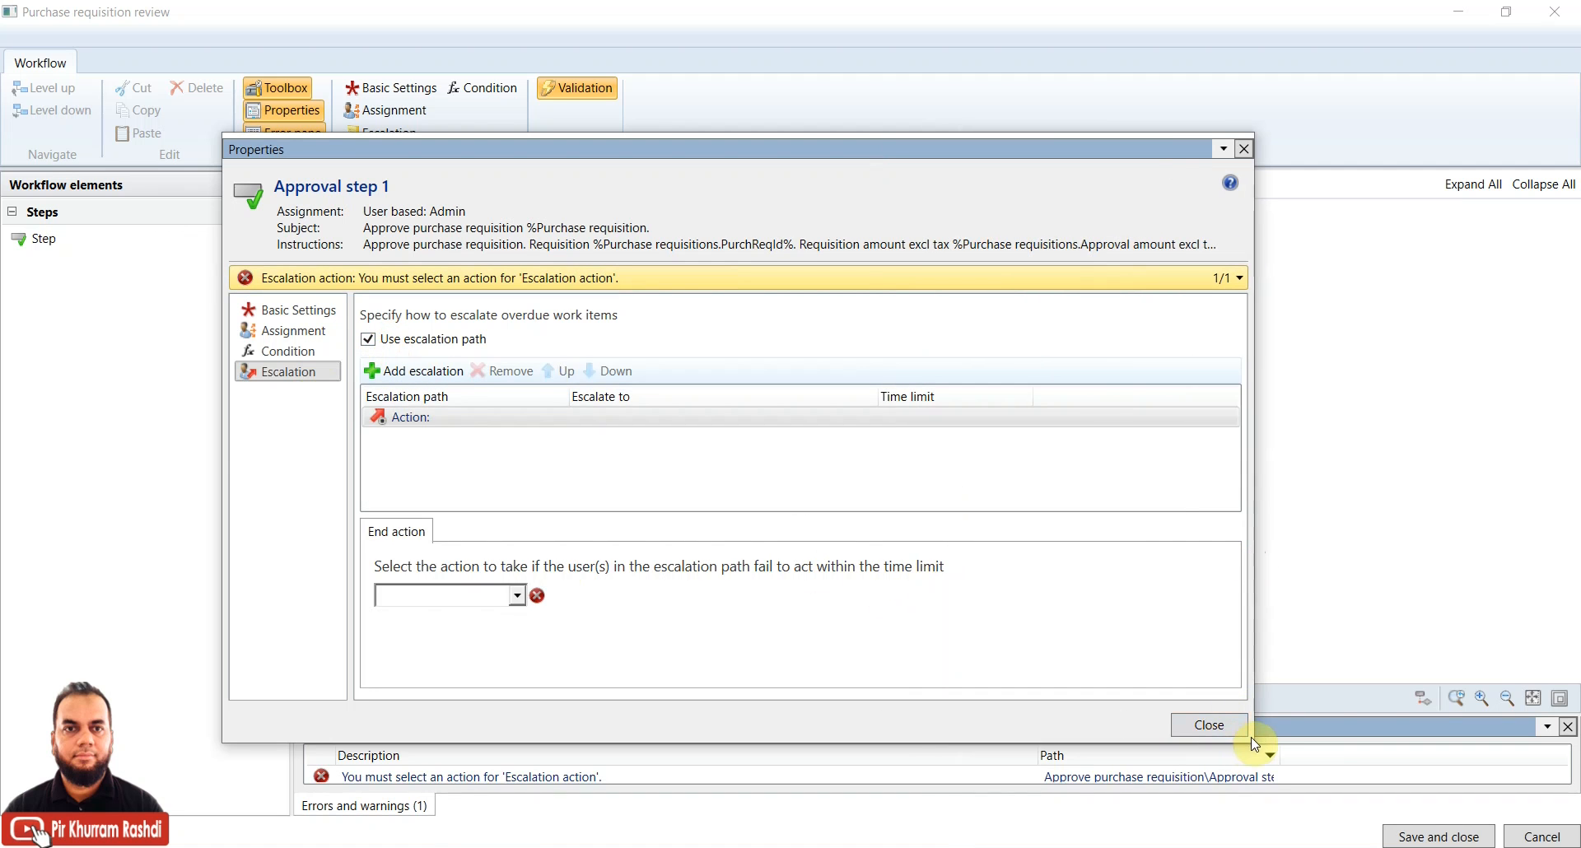
drag(1253, 741, 1433, 774)
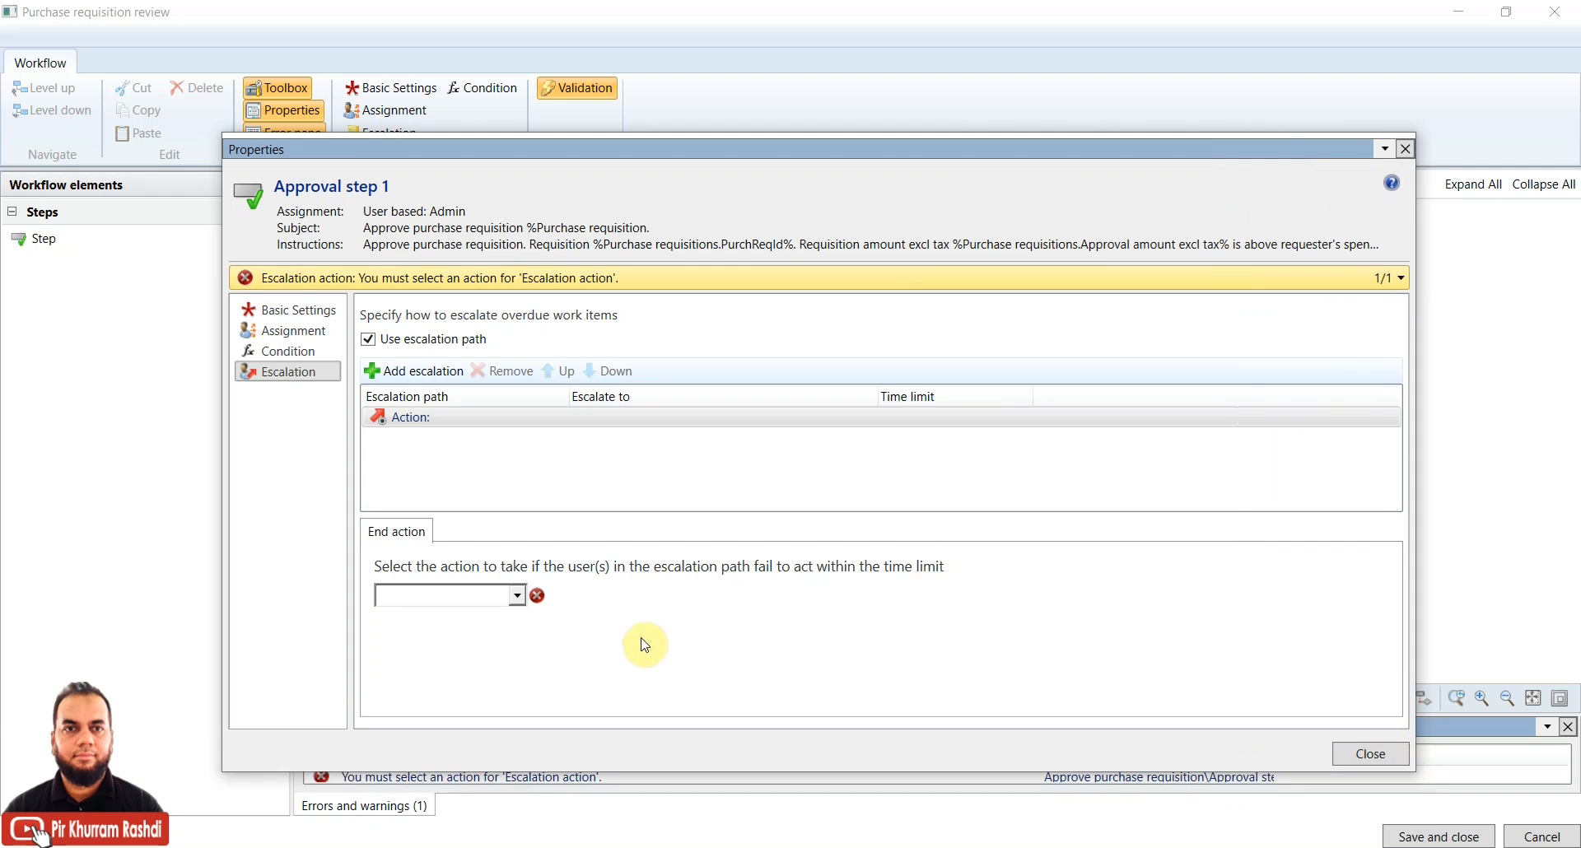
click(516, 596)
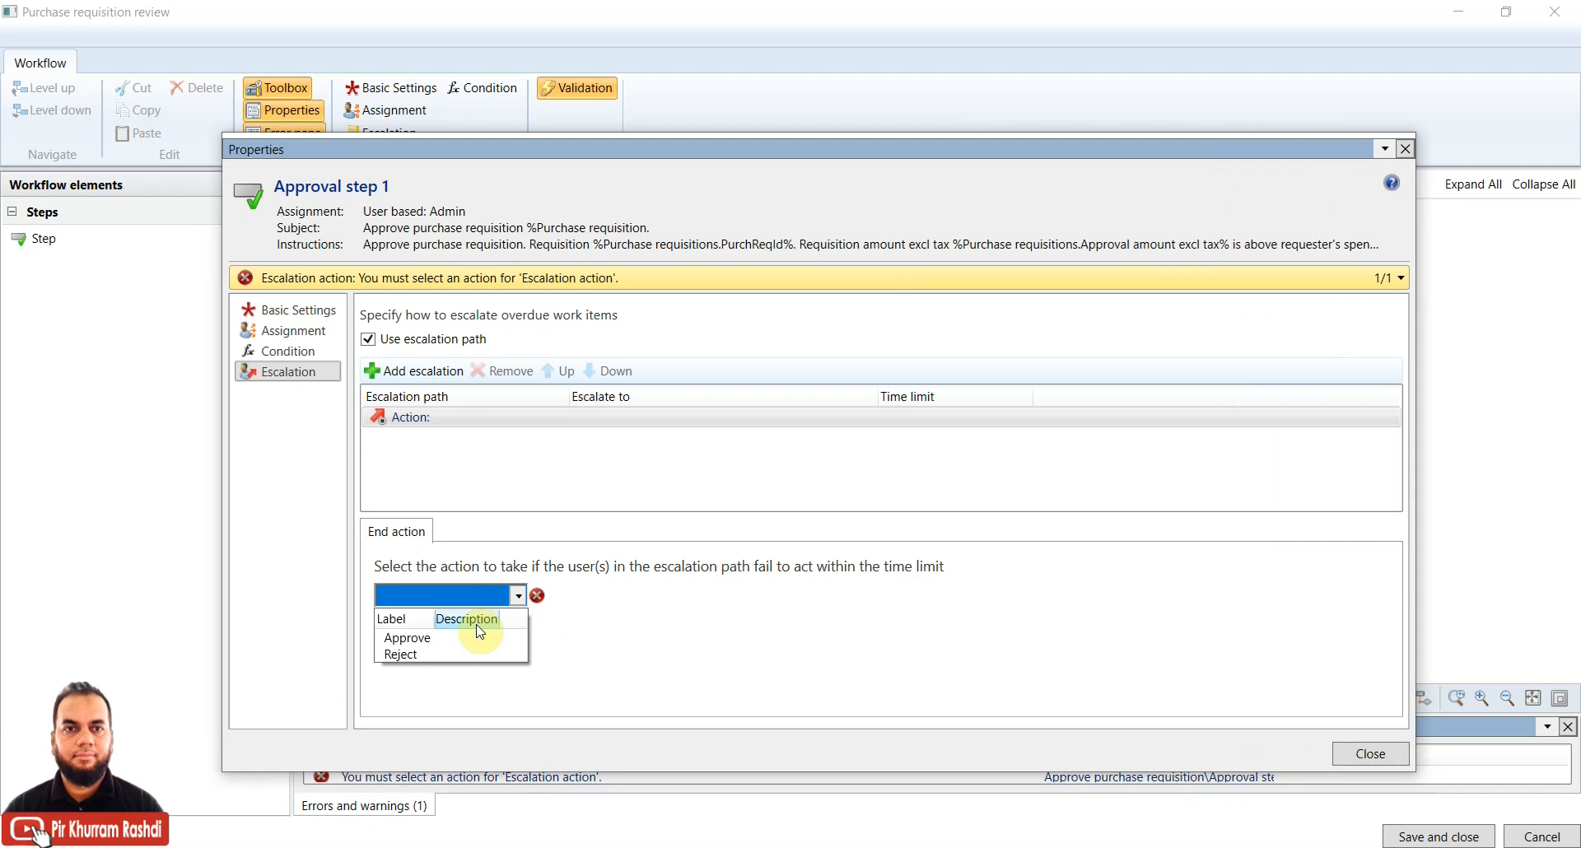
click(457, 637)
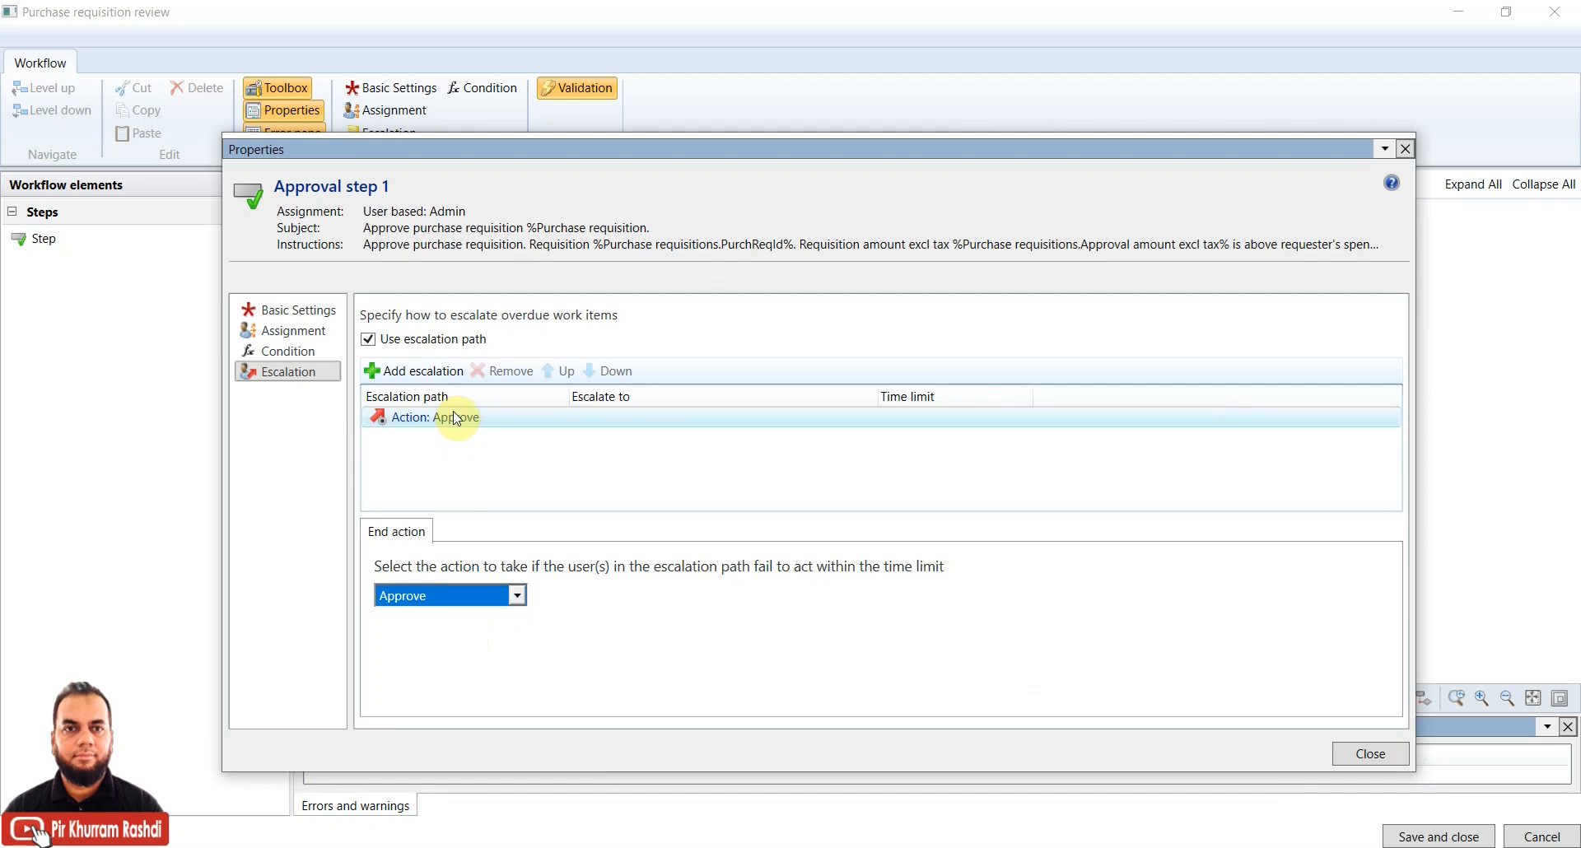
Add an escalation level and give its time limit a Non-calendar basis
click(433, 375)
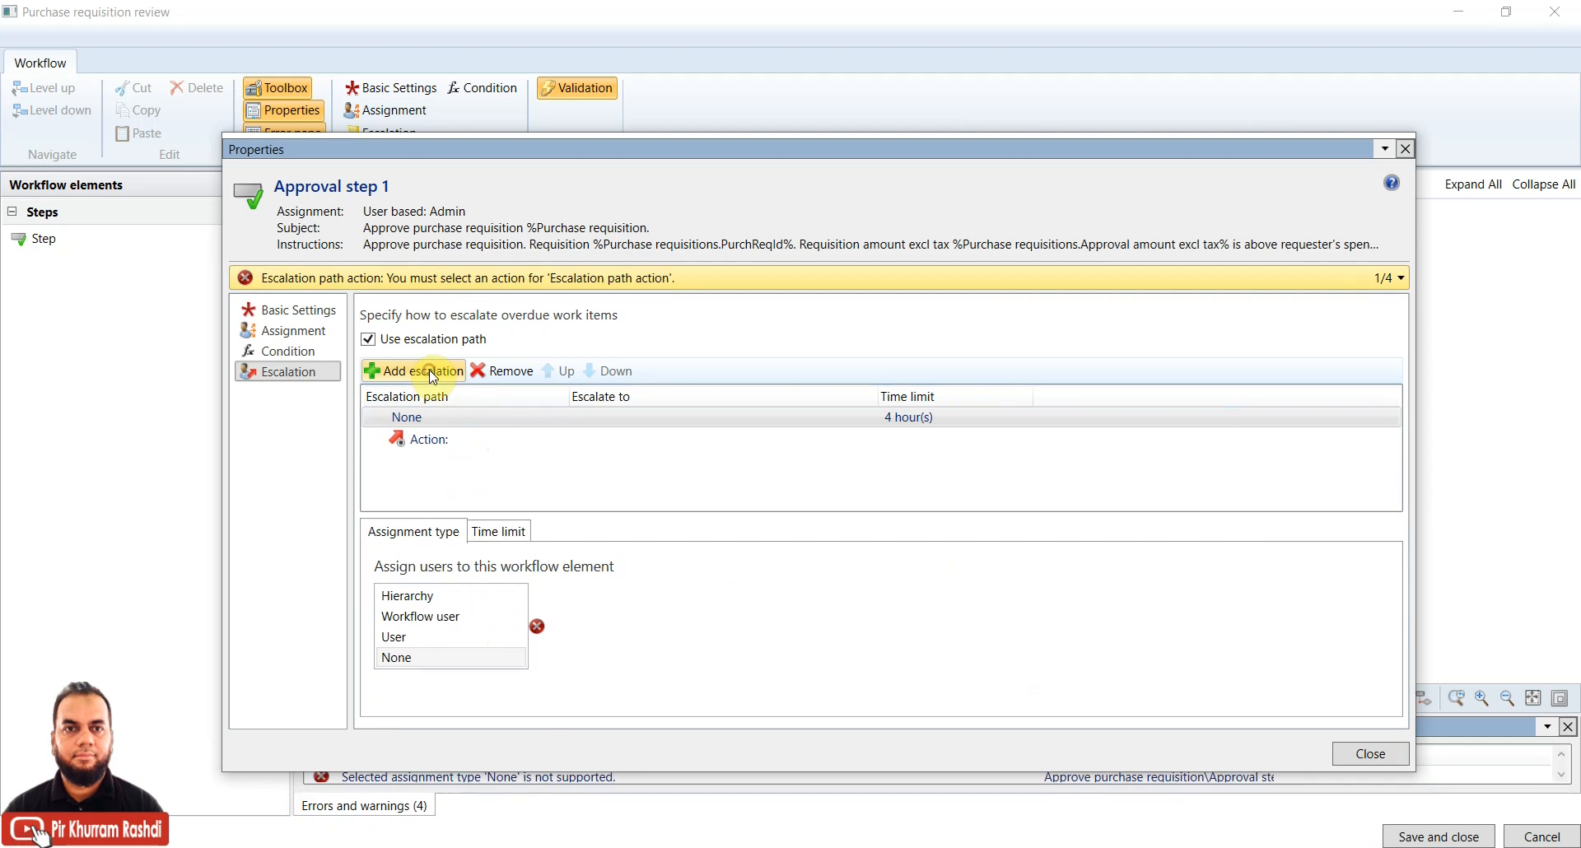
click(457, 423)
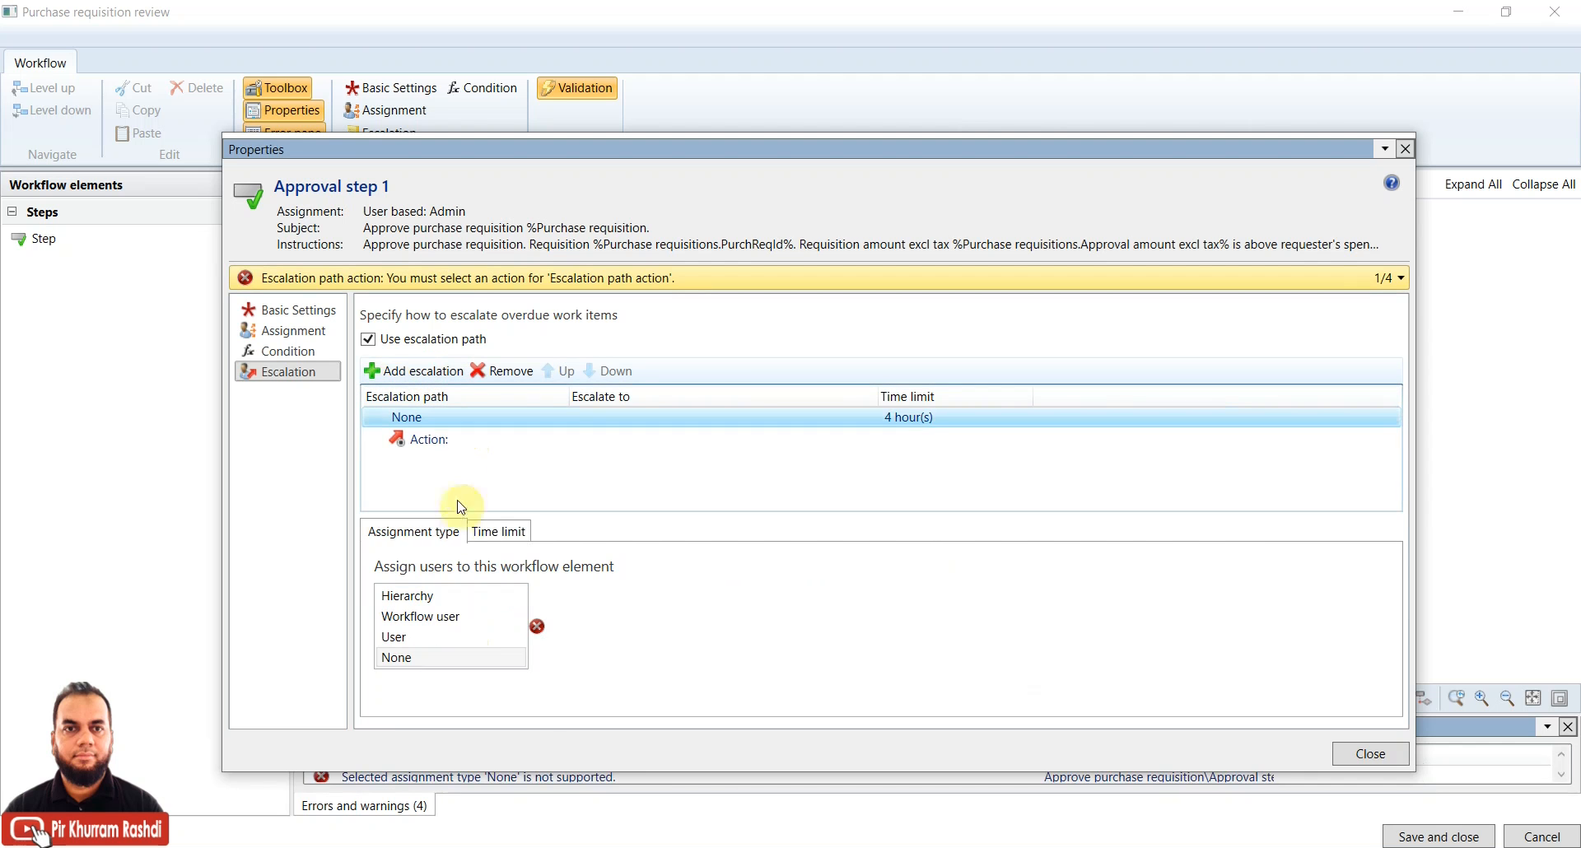
click(499, 532)
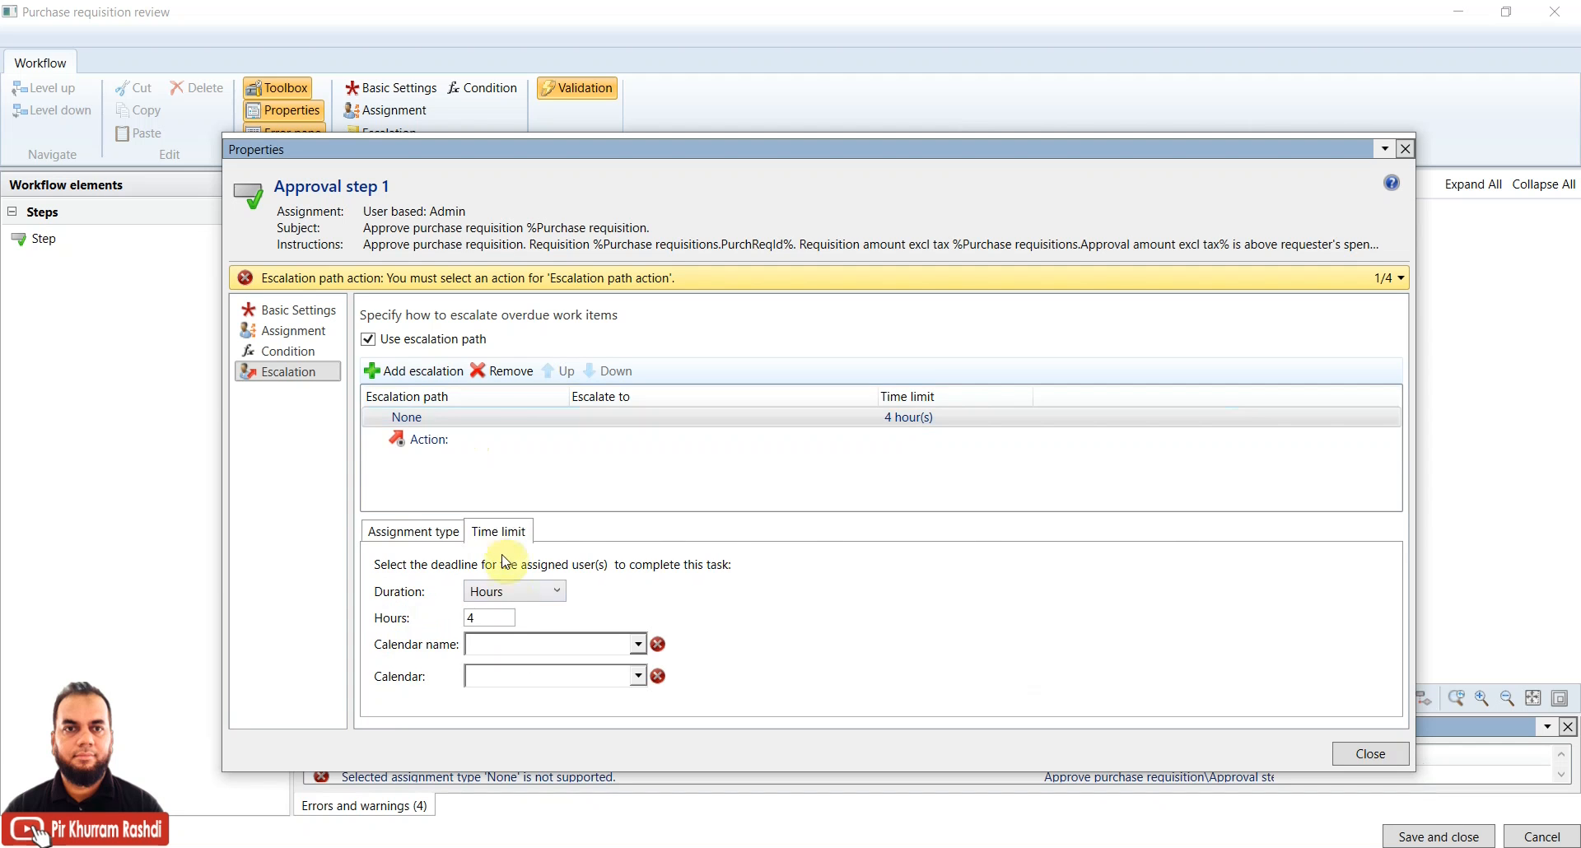
click(470, 618)
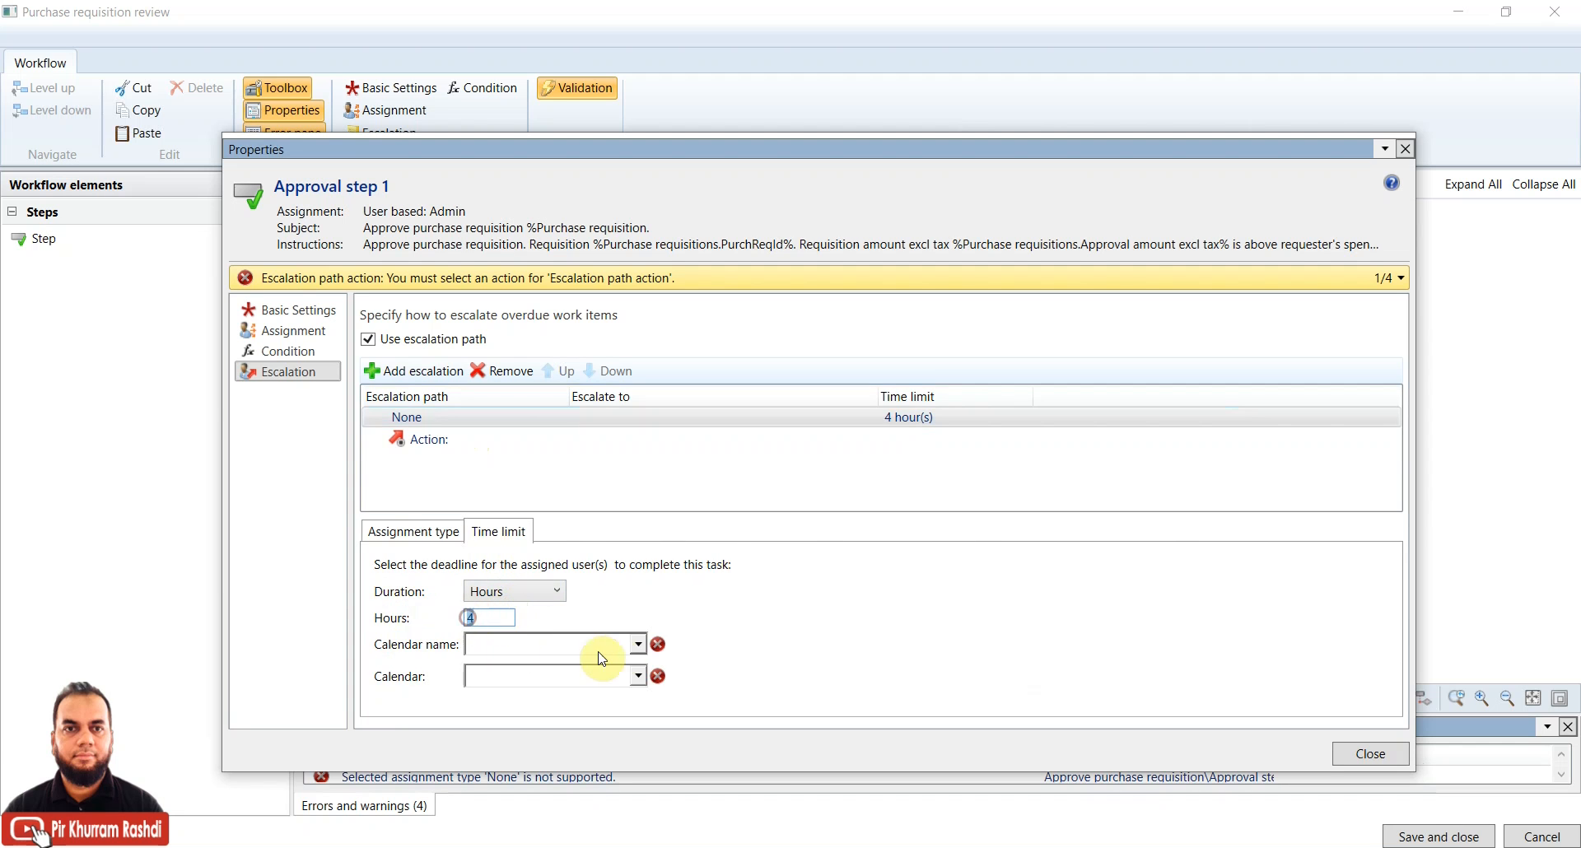
click(639, 644)
click(580, 690)
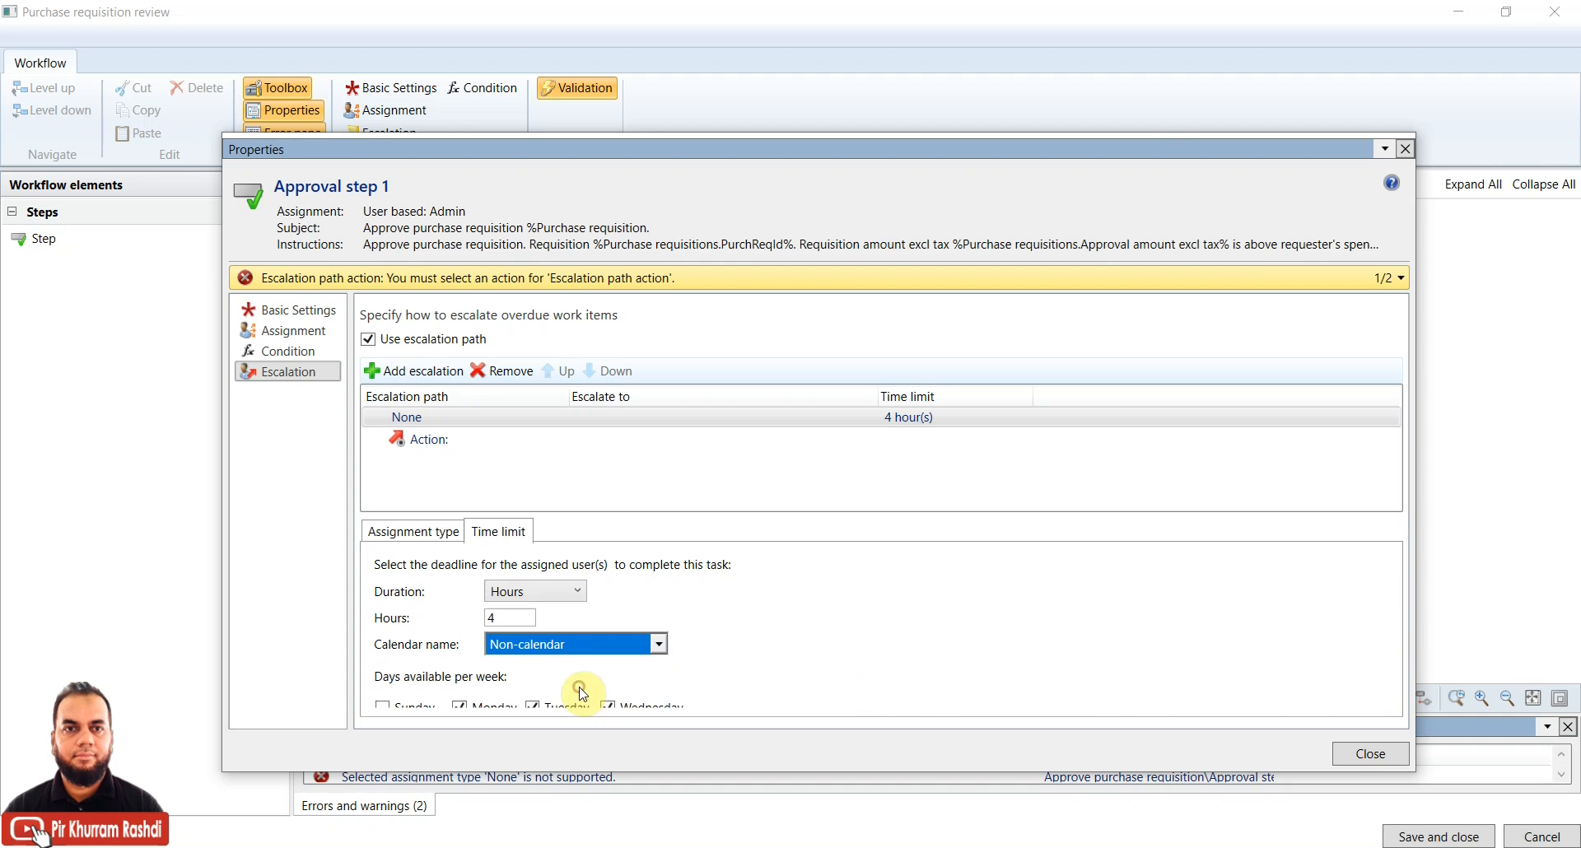
drag(1149, 145, 1115, 65)
drag(1378, 694, 1391, 710)
drag(1455, 756, 1560, 819)
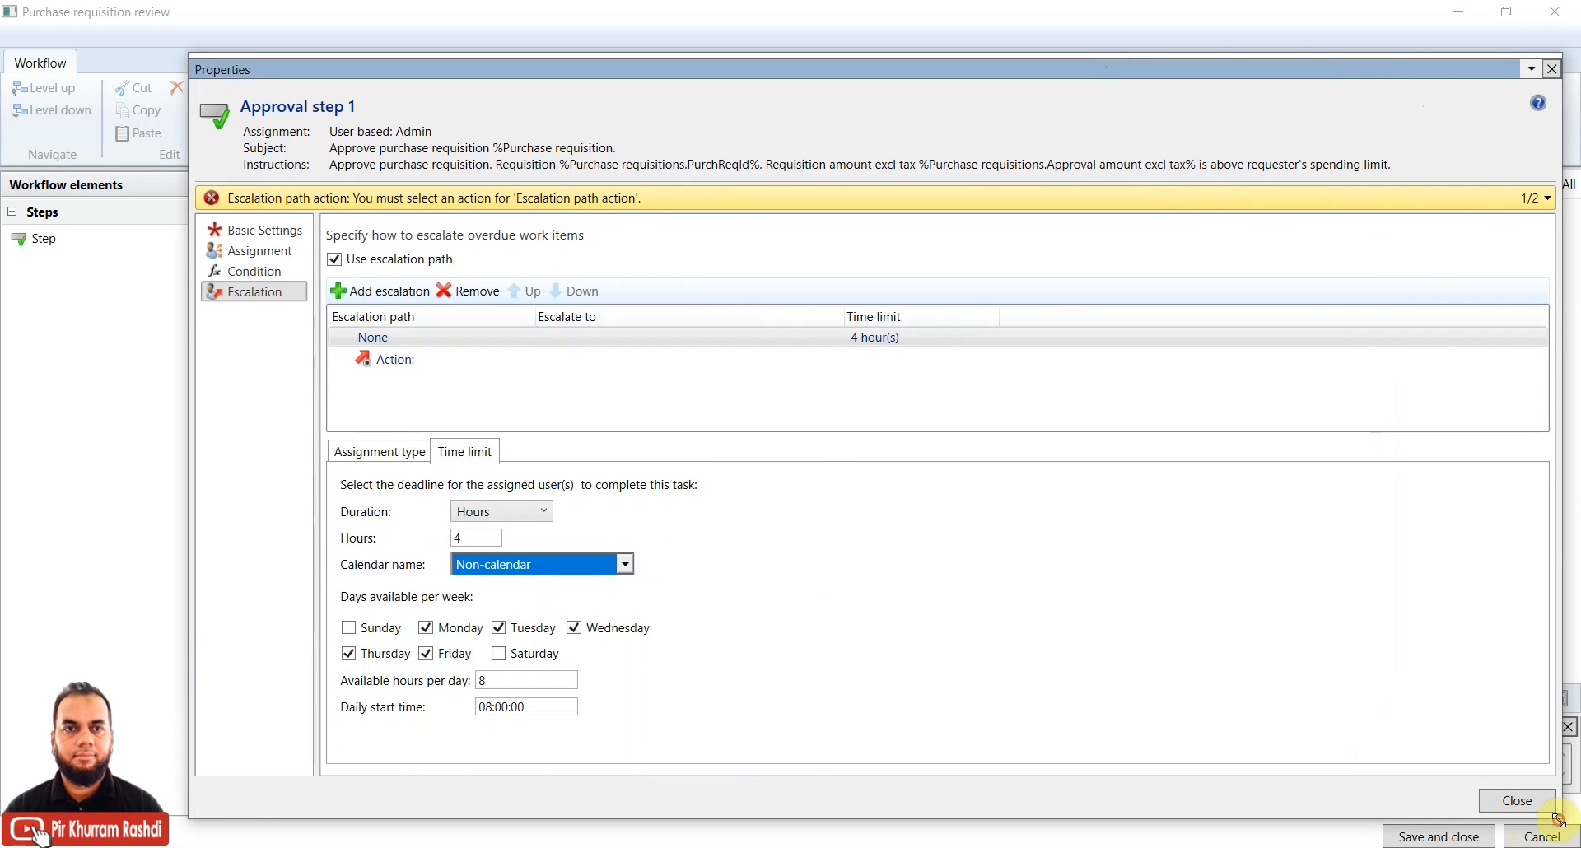
Edit the time limit's hours per day (8), daily start time and escalation hours
click(496, 679)
click(497, 706)
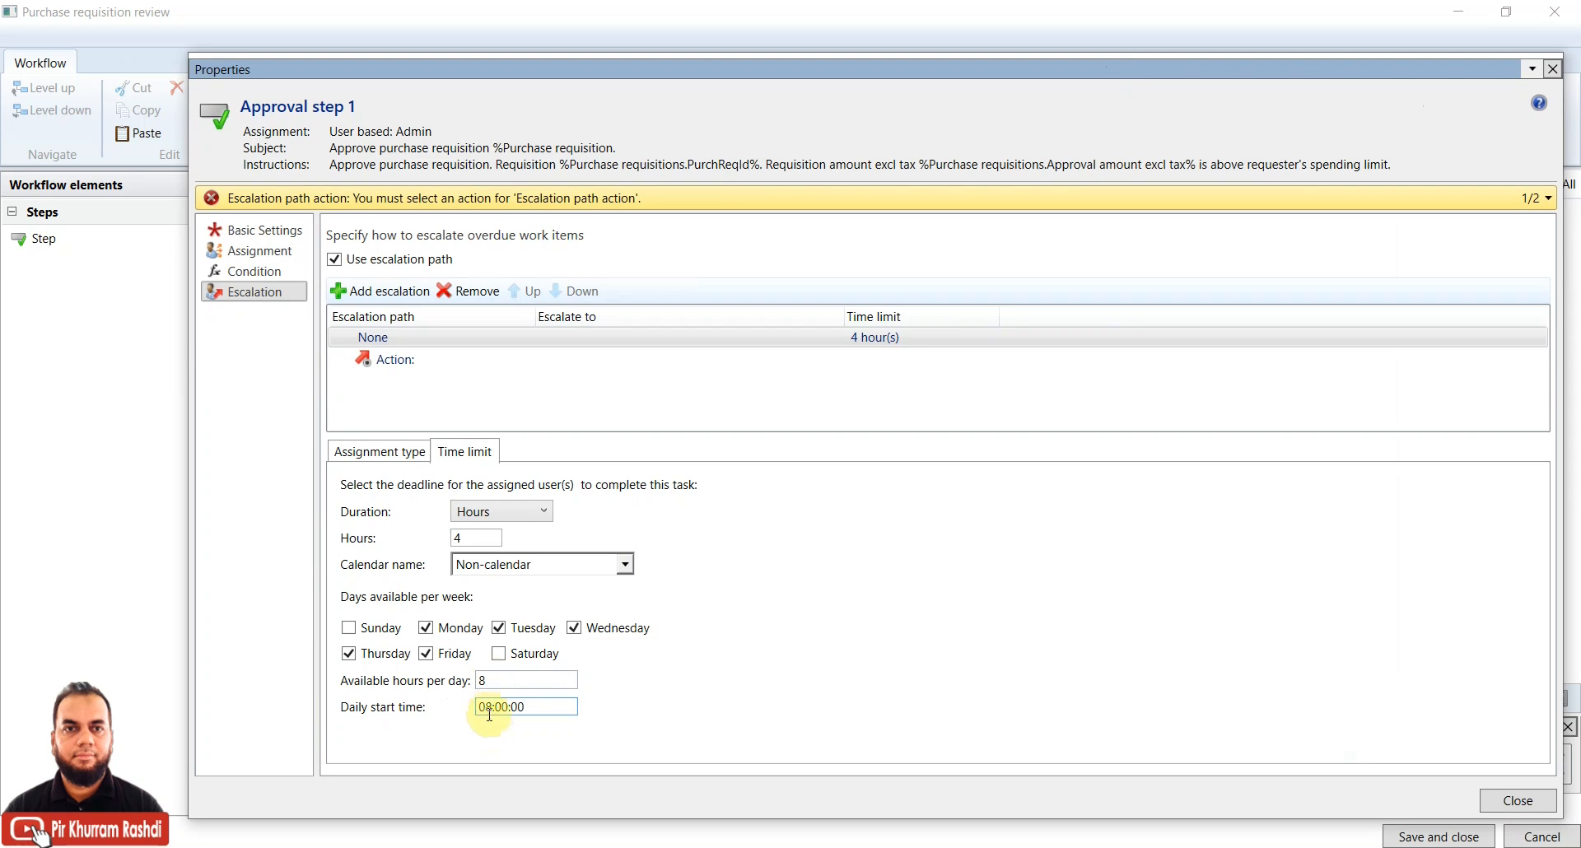
double_click(476, 682)
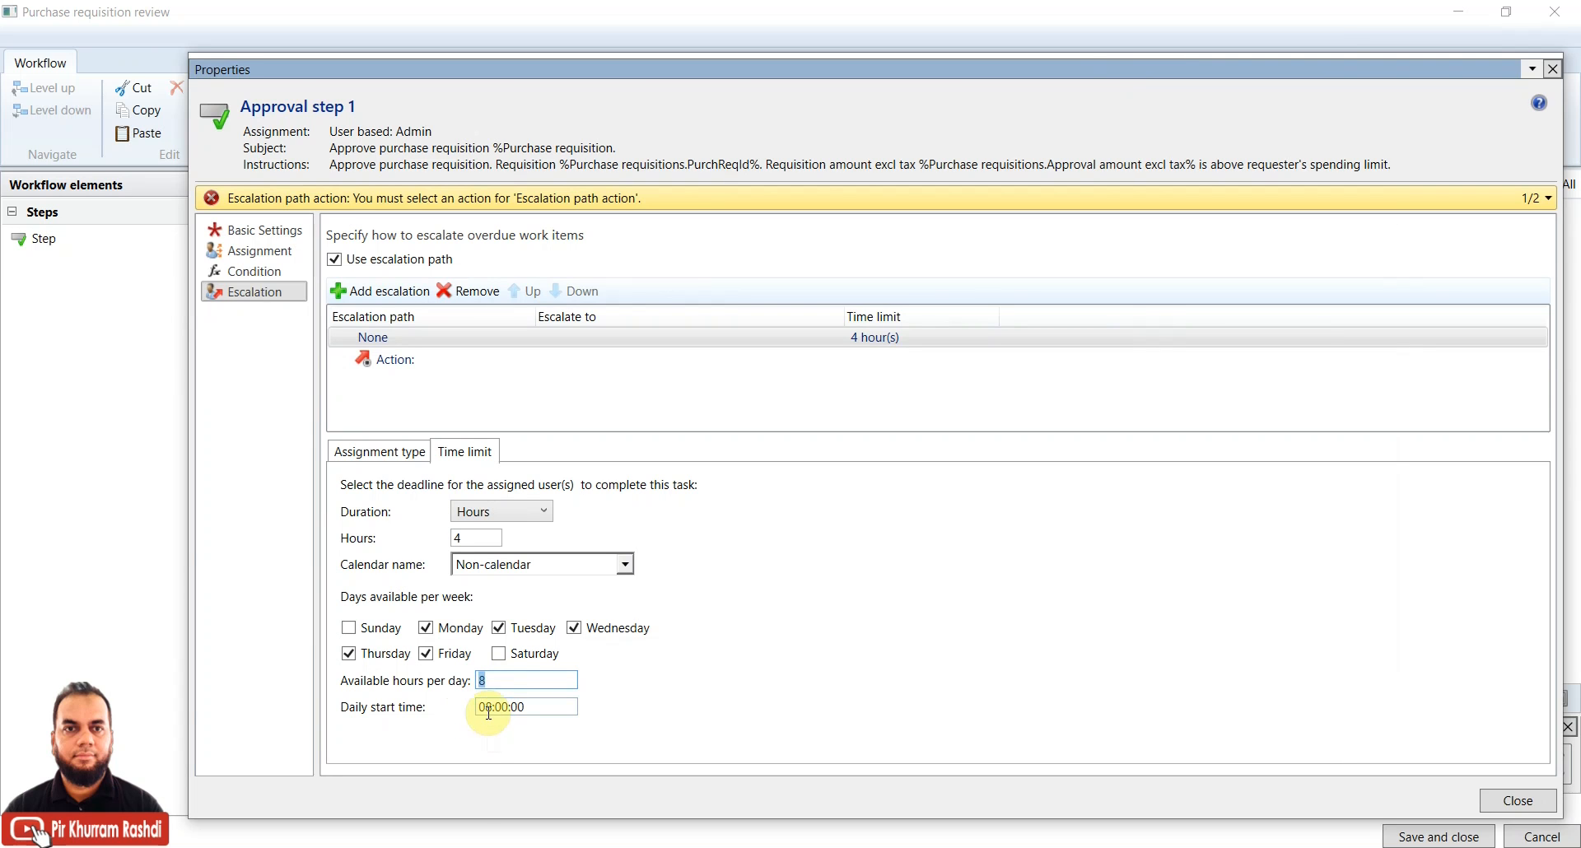
click(502, 682)
drag(502, 684, 472, 690)
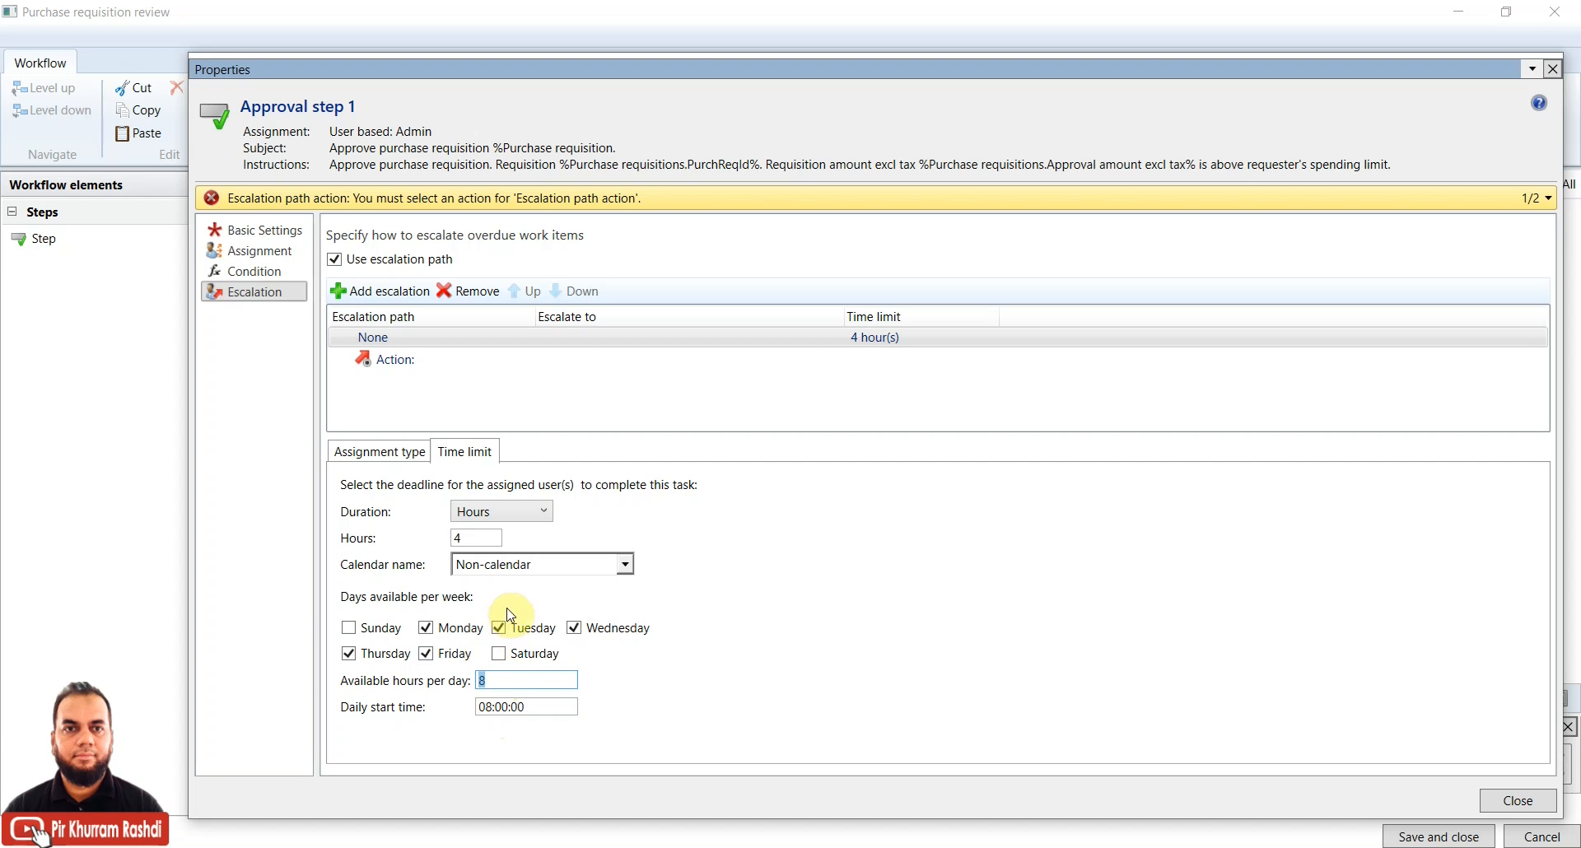
click(479, 541)
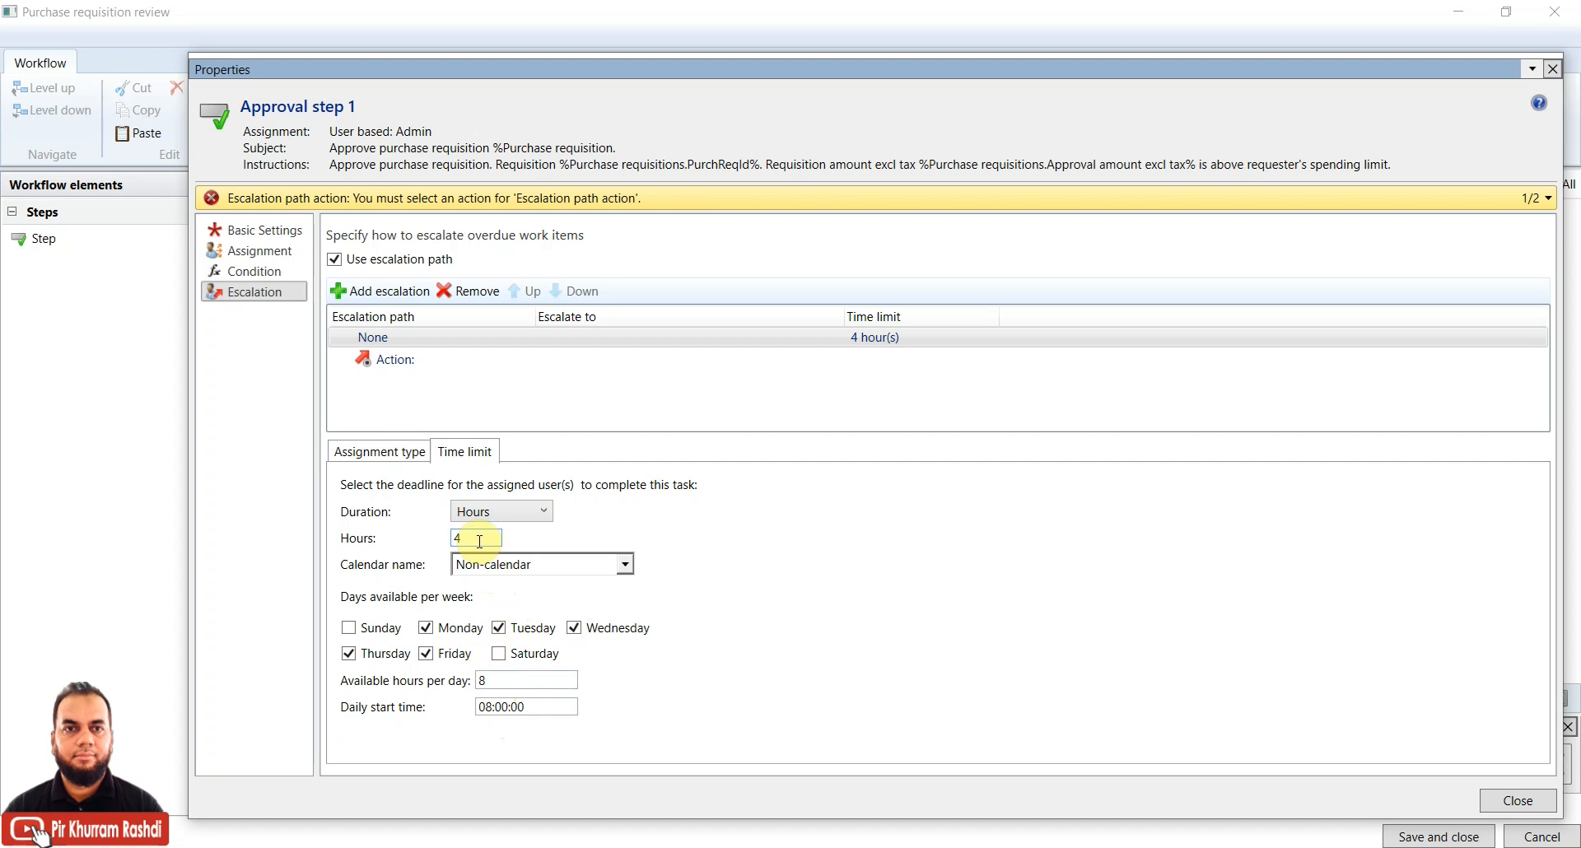
Escalate the new escalation level to the Admin user
click(418, 458)
click(416, 363)
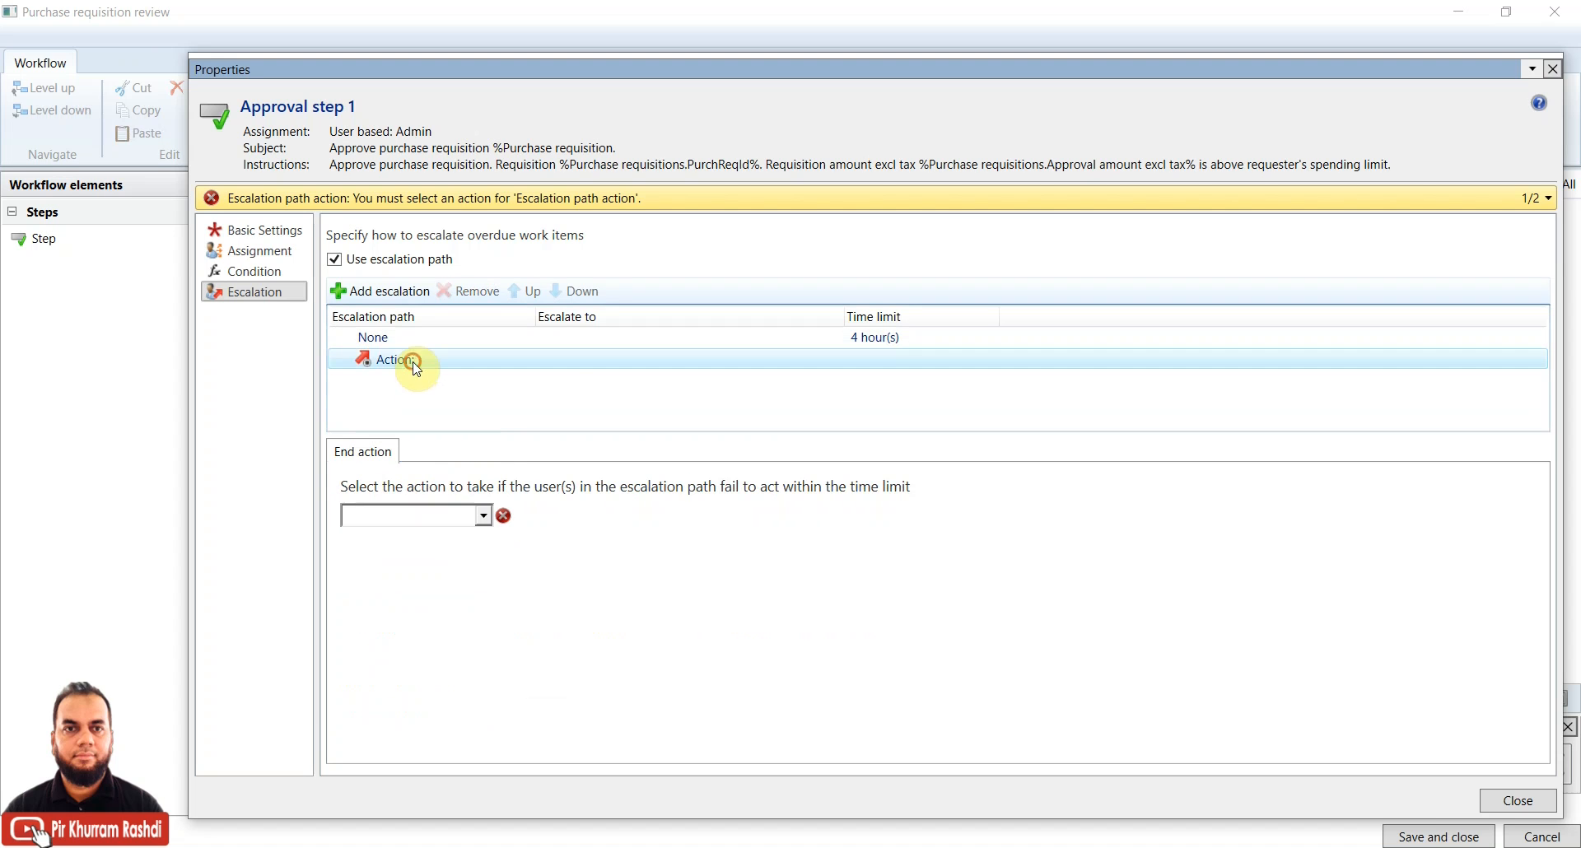
click(483, 515)
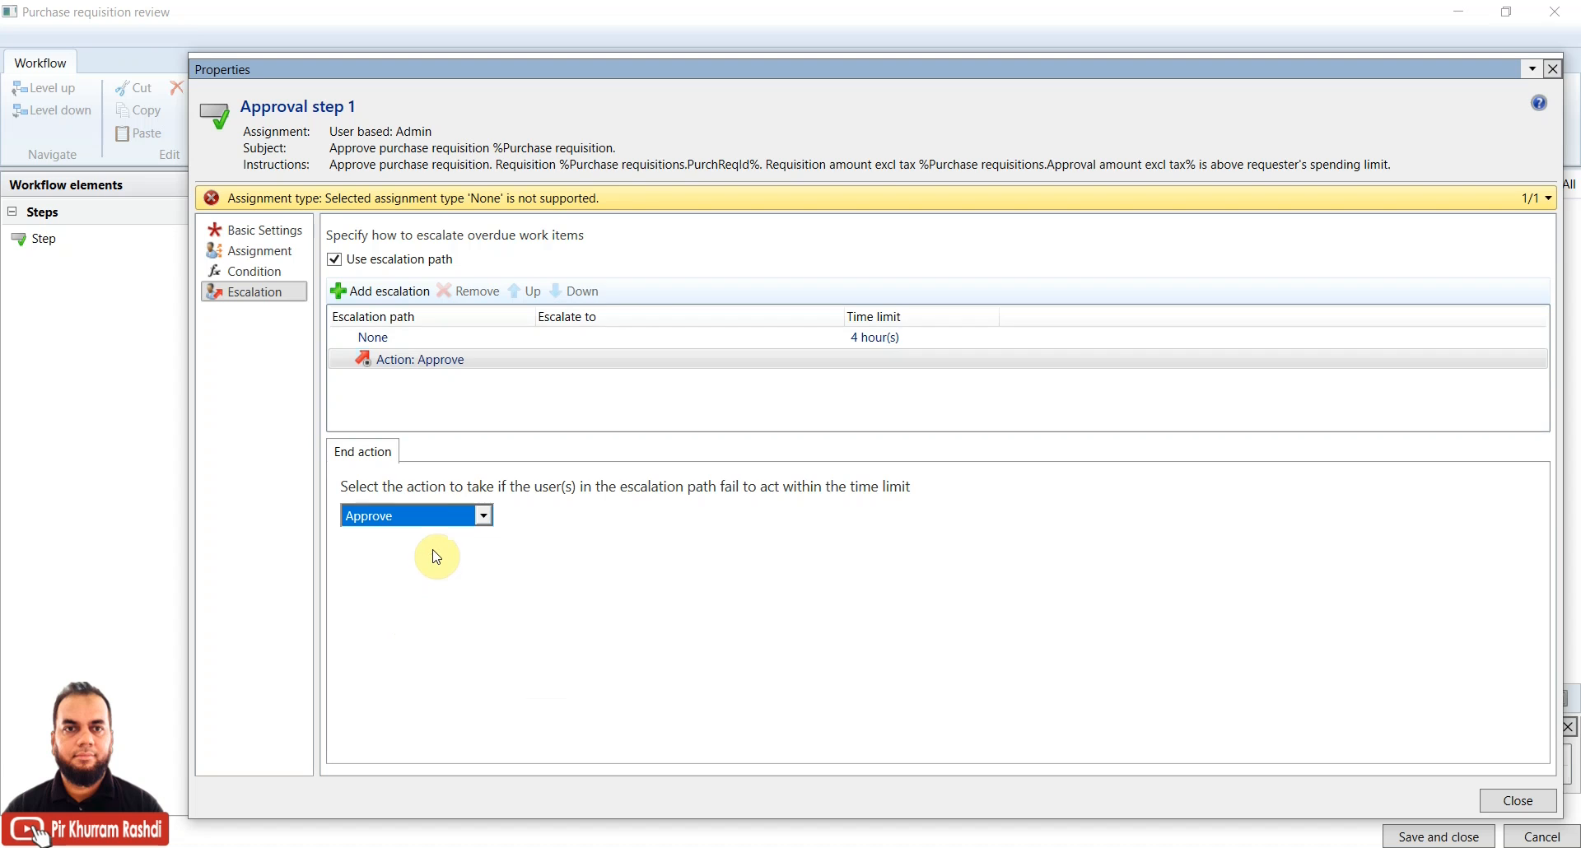
click(453, 339)
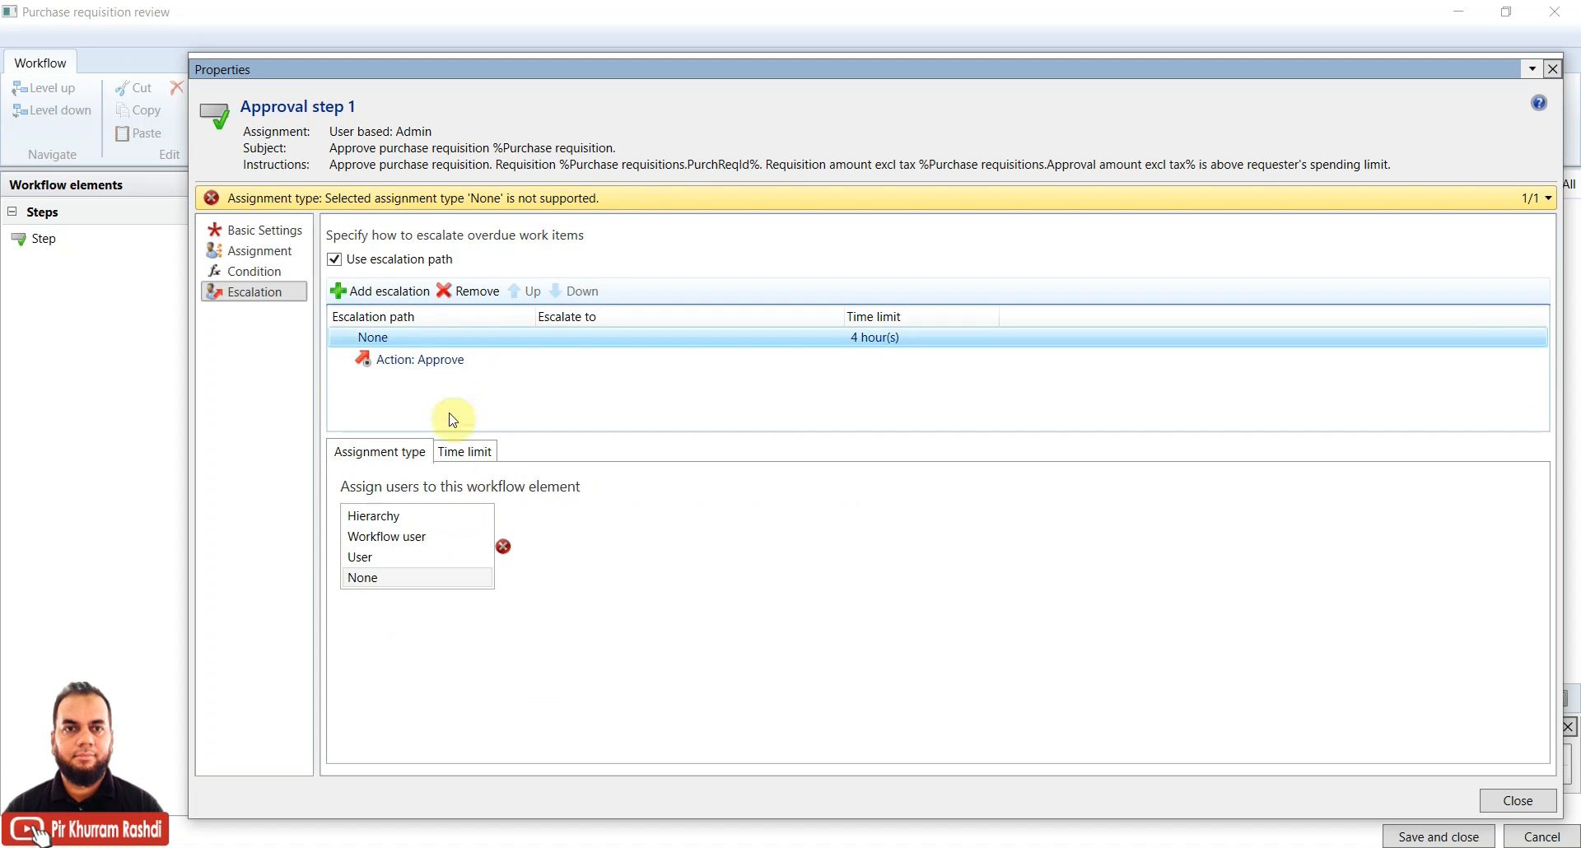
click(404, 557)
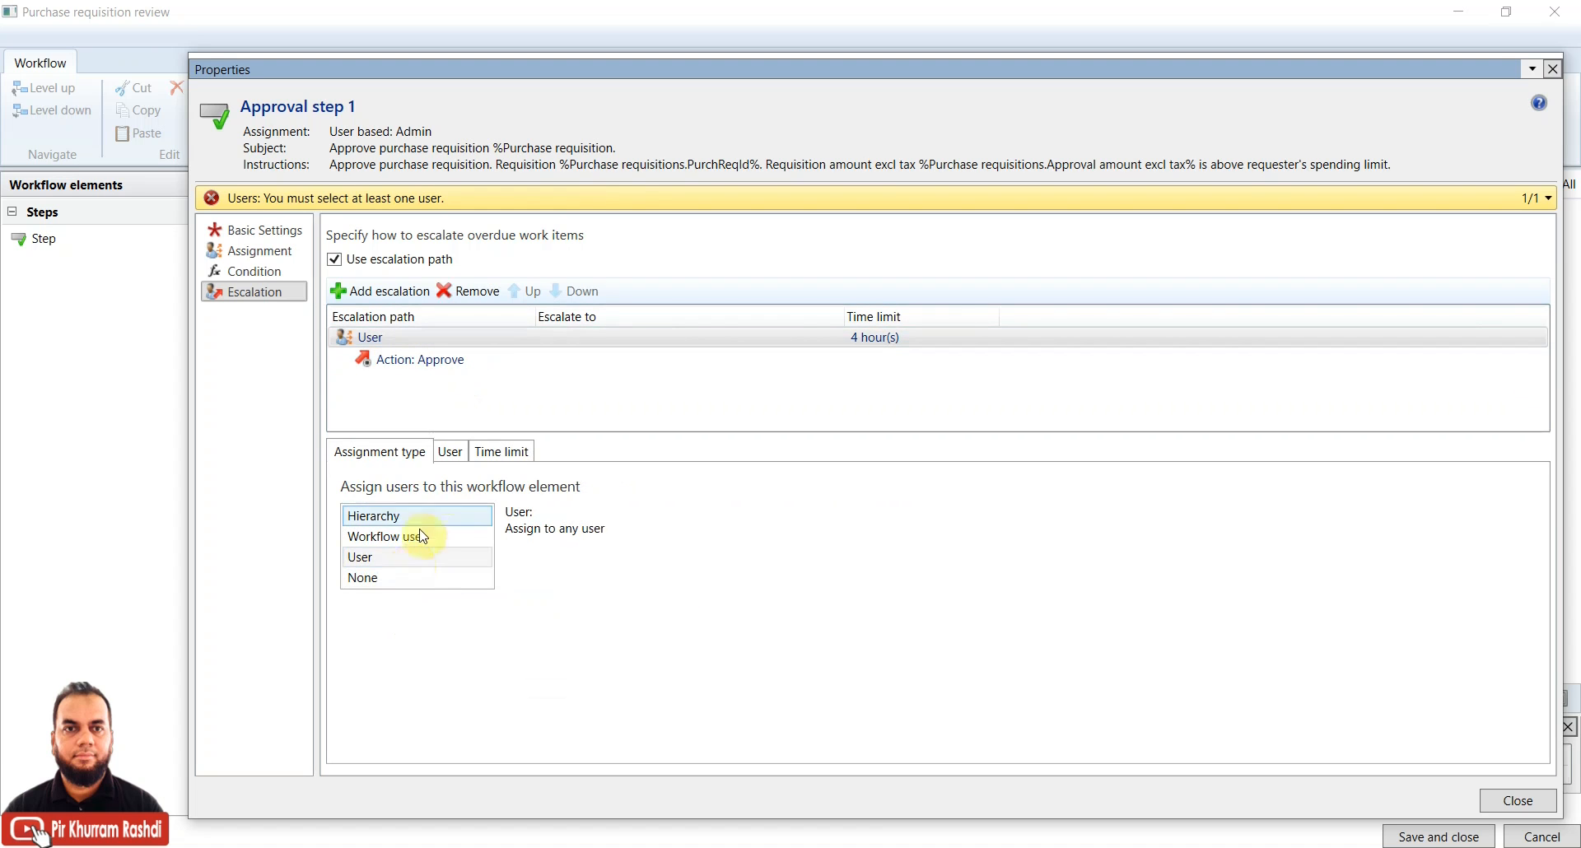
click(449, 451)
click(421, 574)
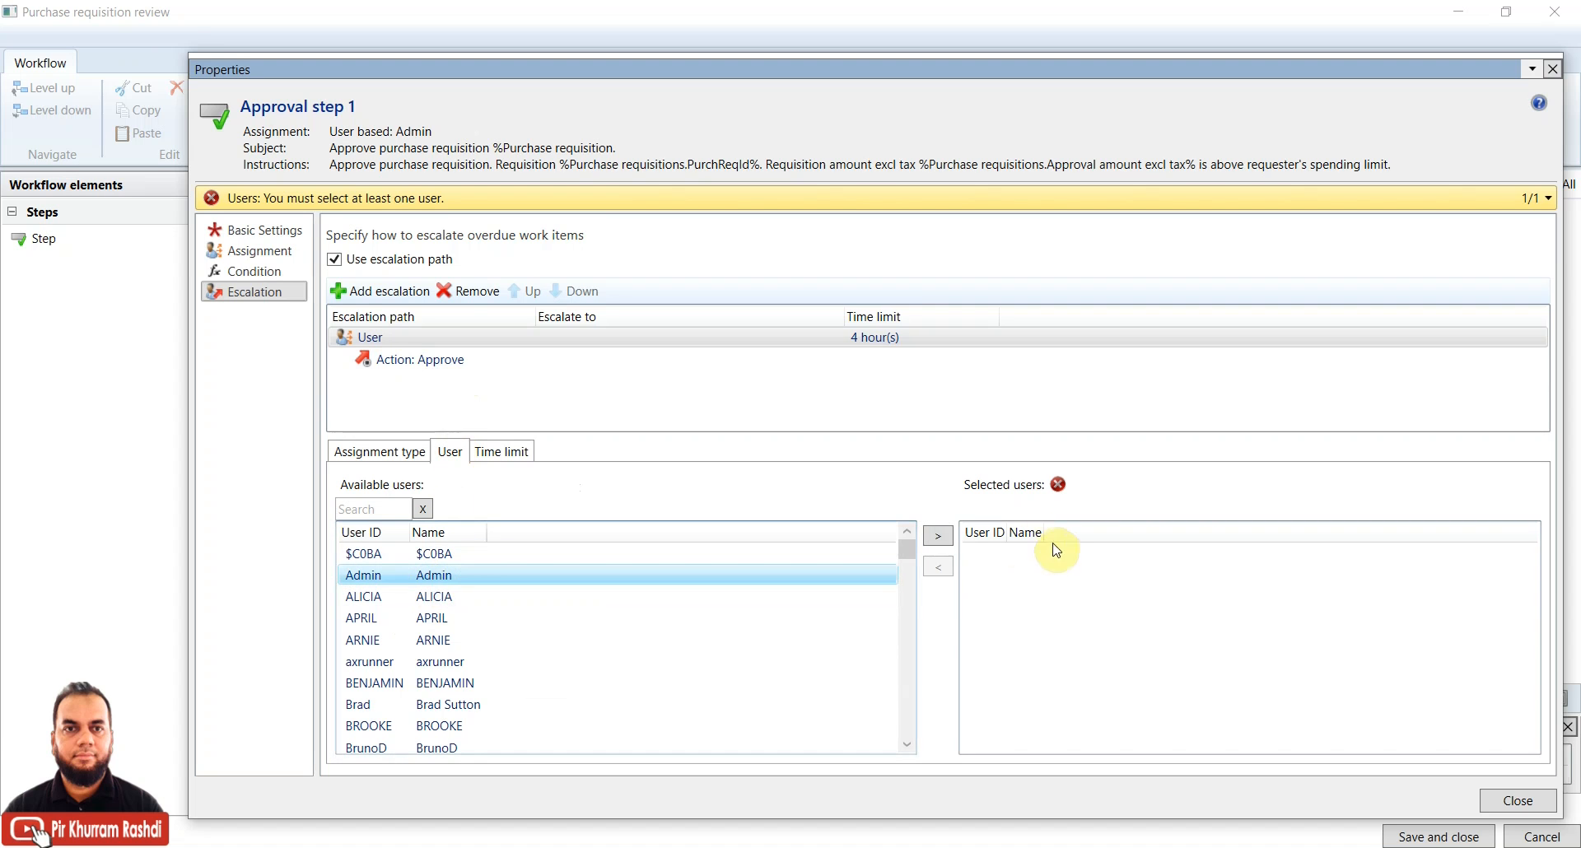
click(938, 536)
Keep the 4-hour escalation limit and change the end action to Reject
click(521, 456)
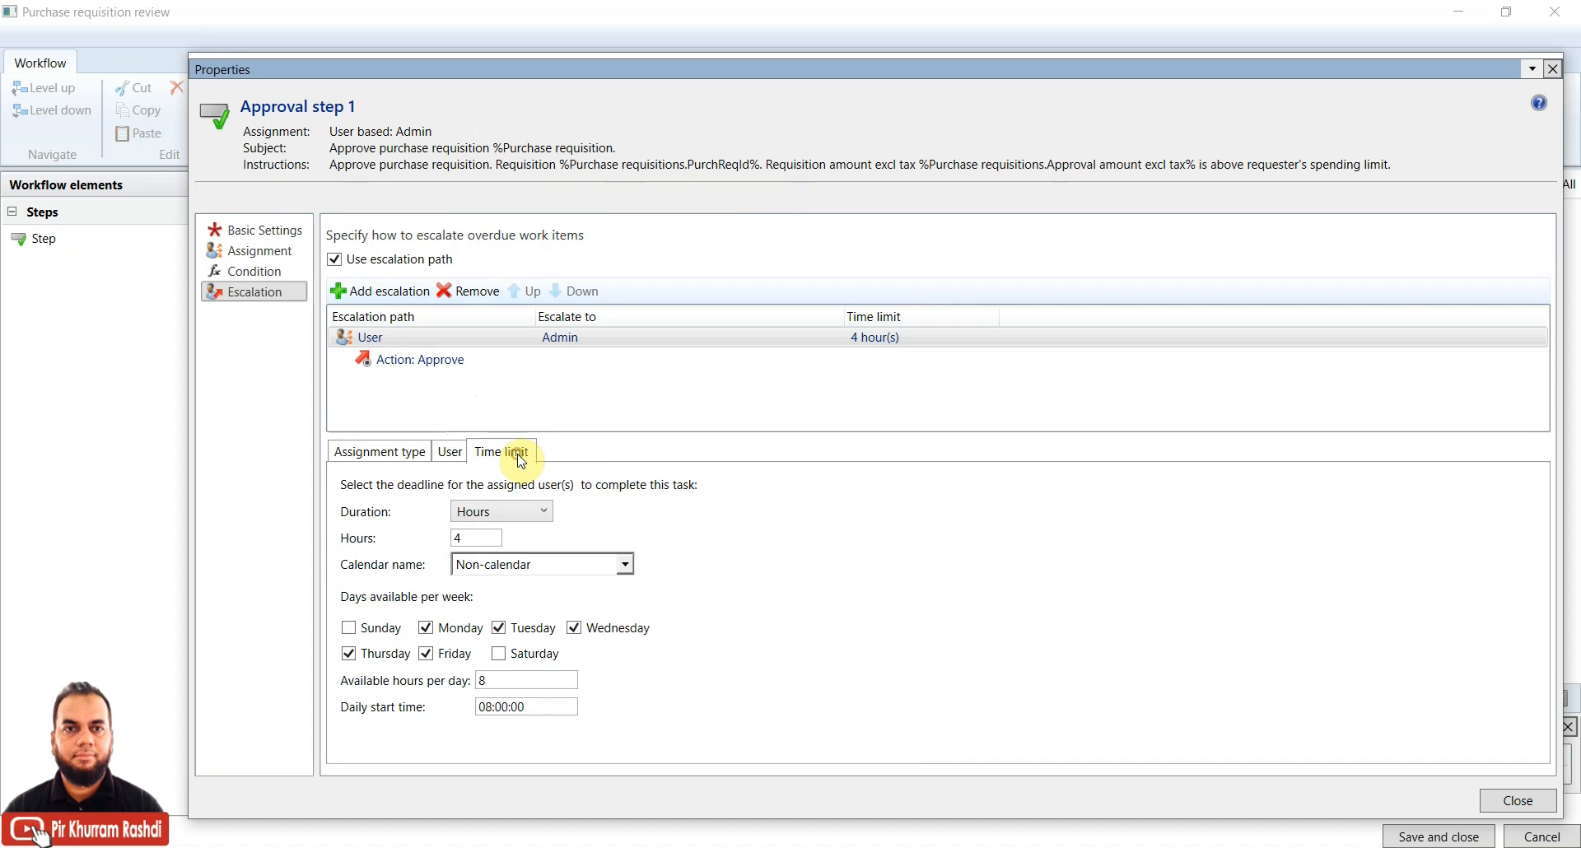
click(488, 537)
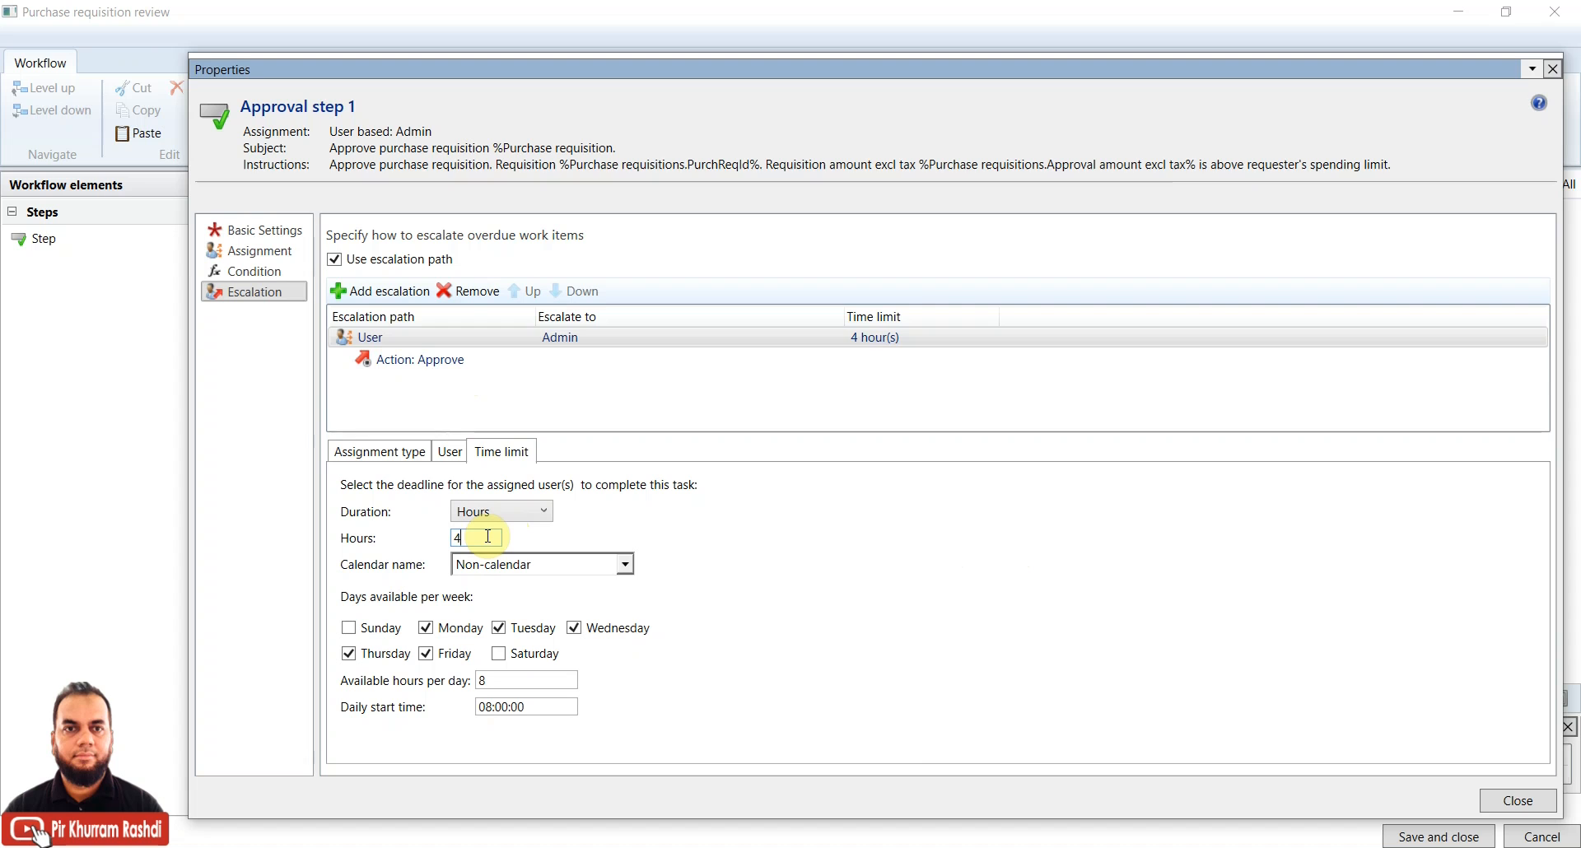
click(428, 339)
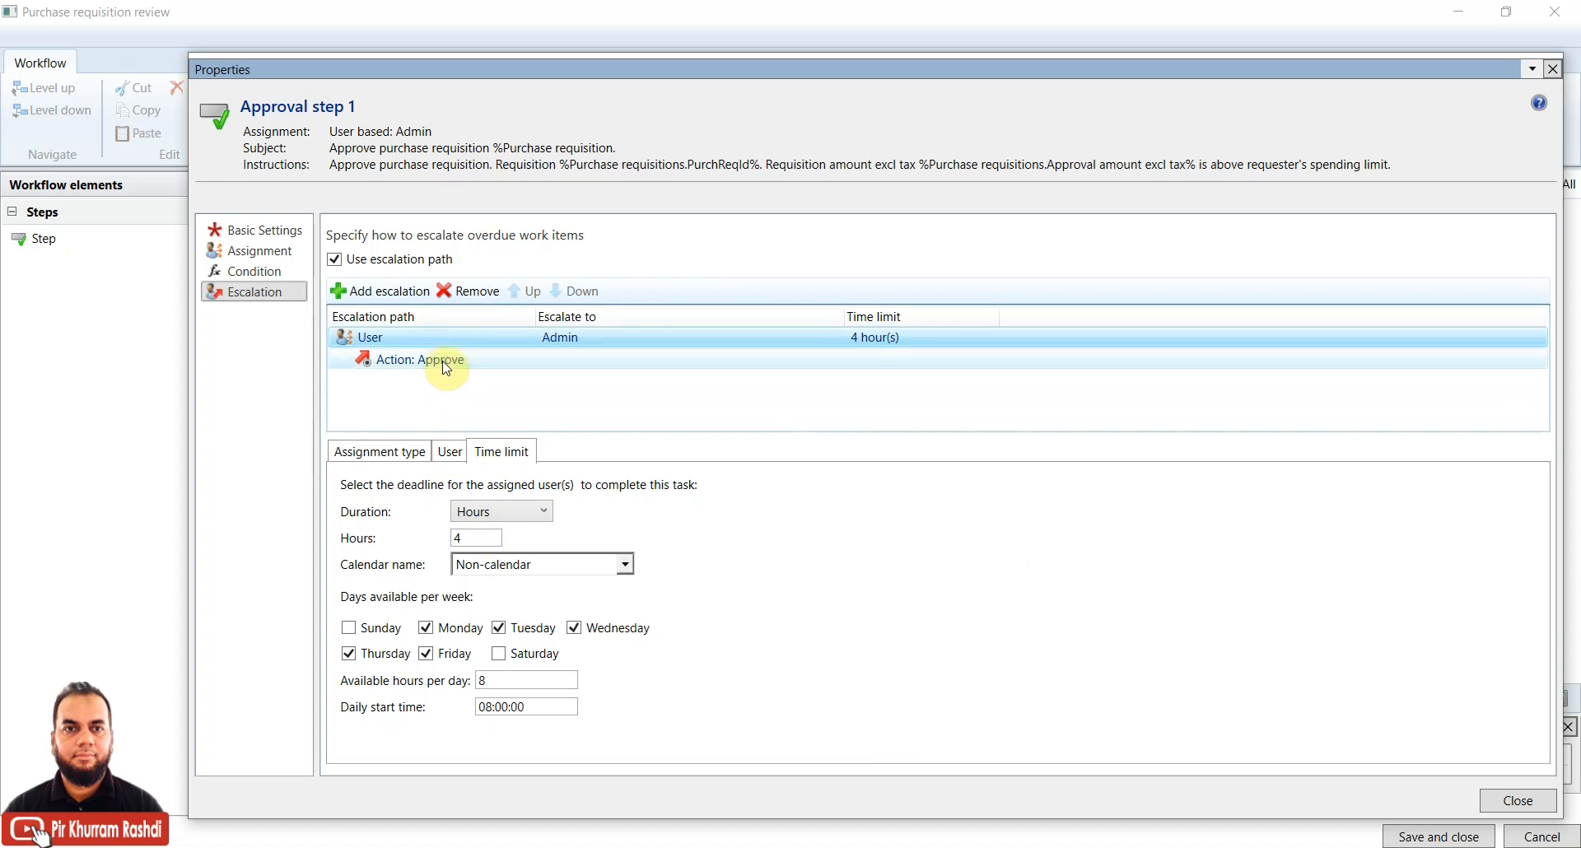
click(443, 363)
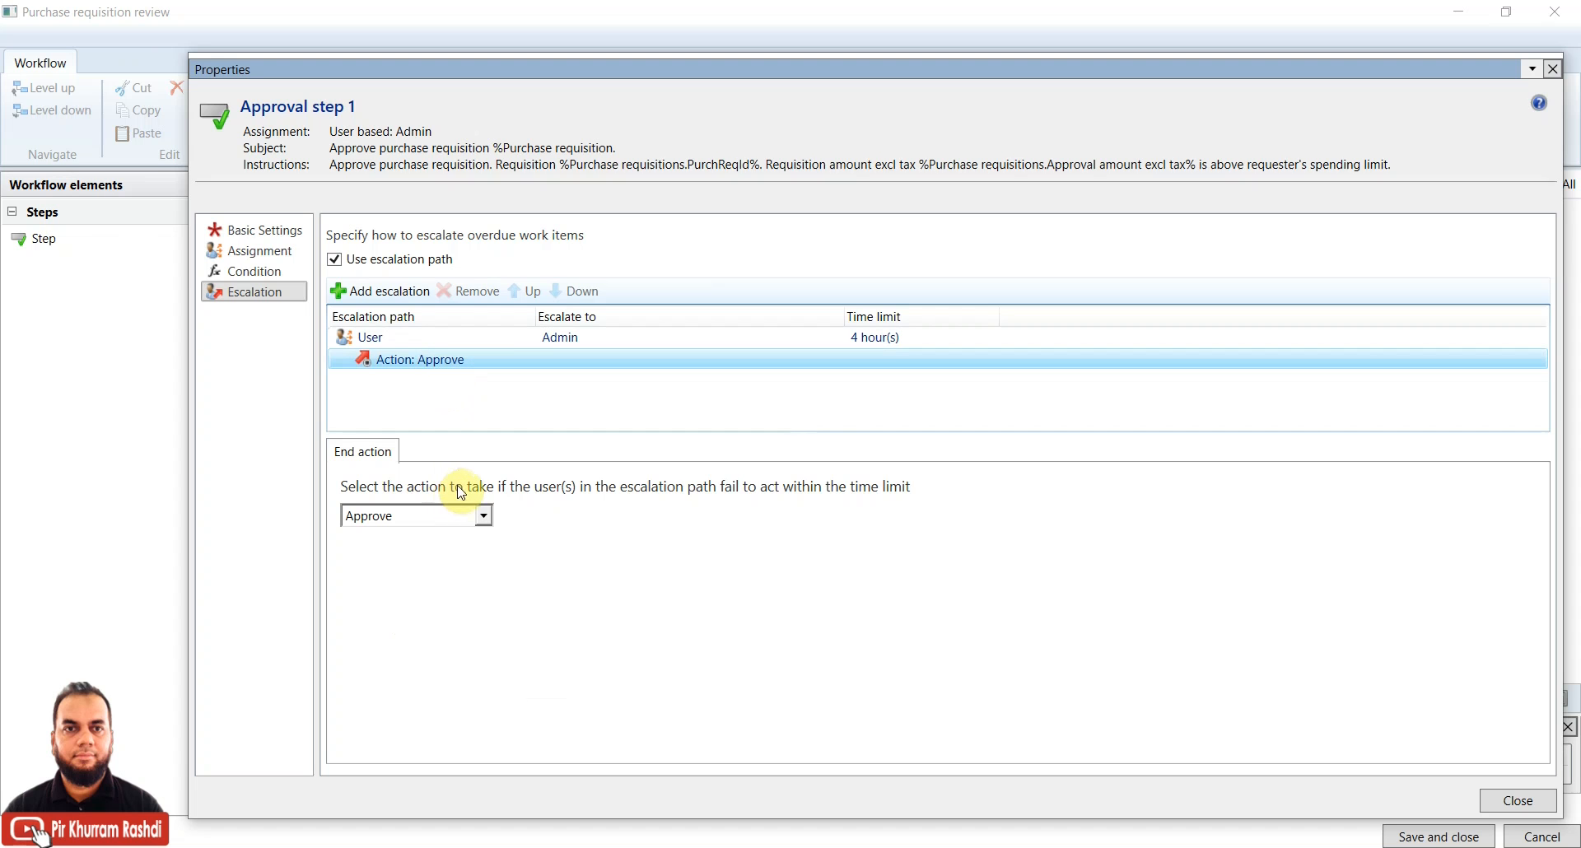
click(461, 519)
click(434, 570)
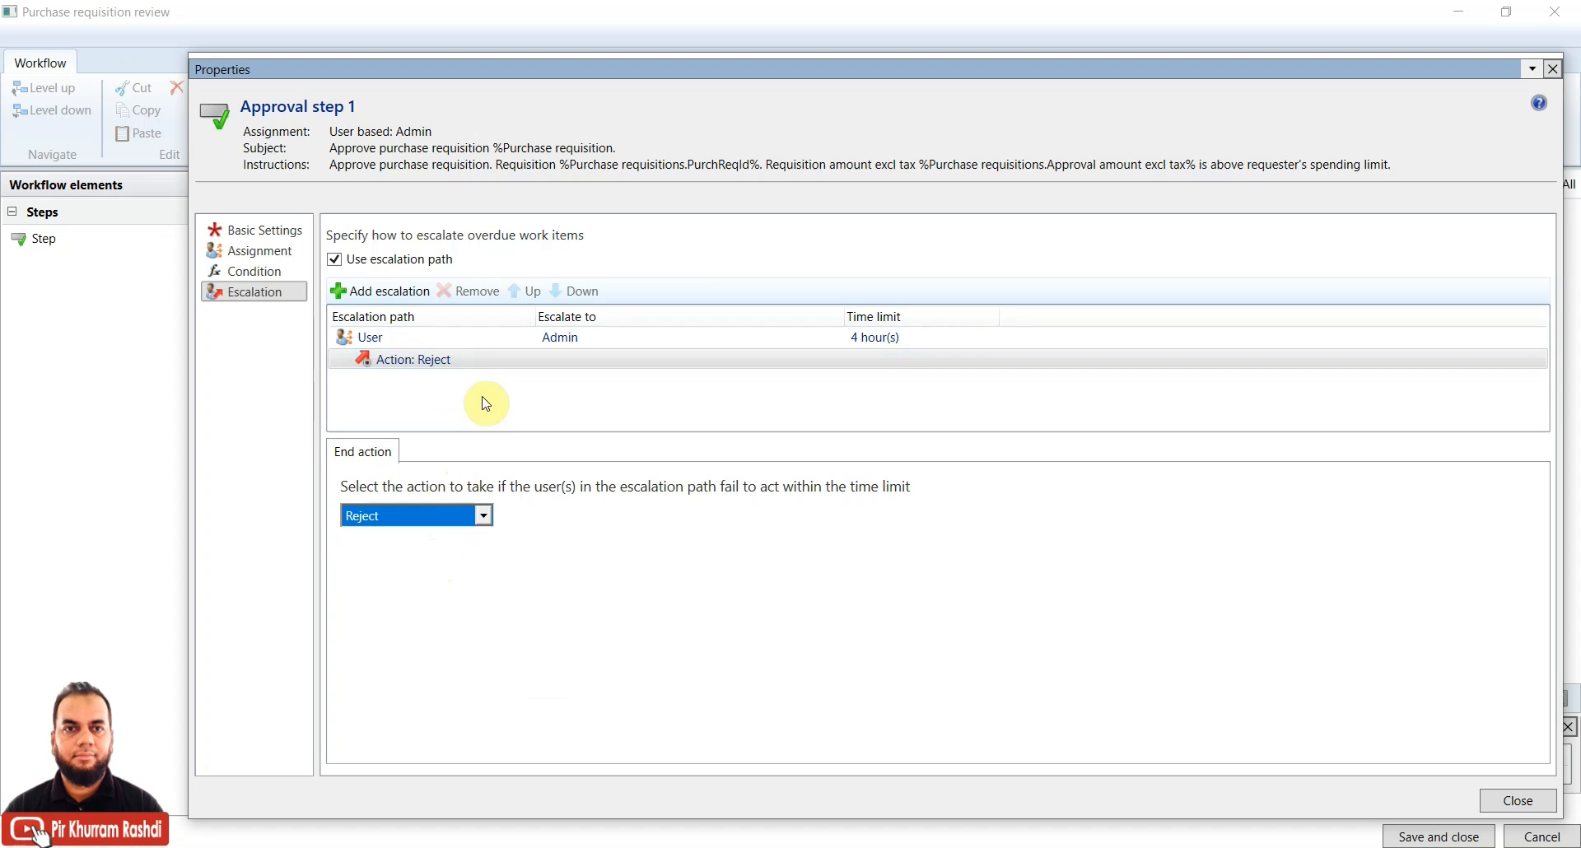
click(470, 339)
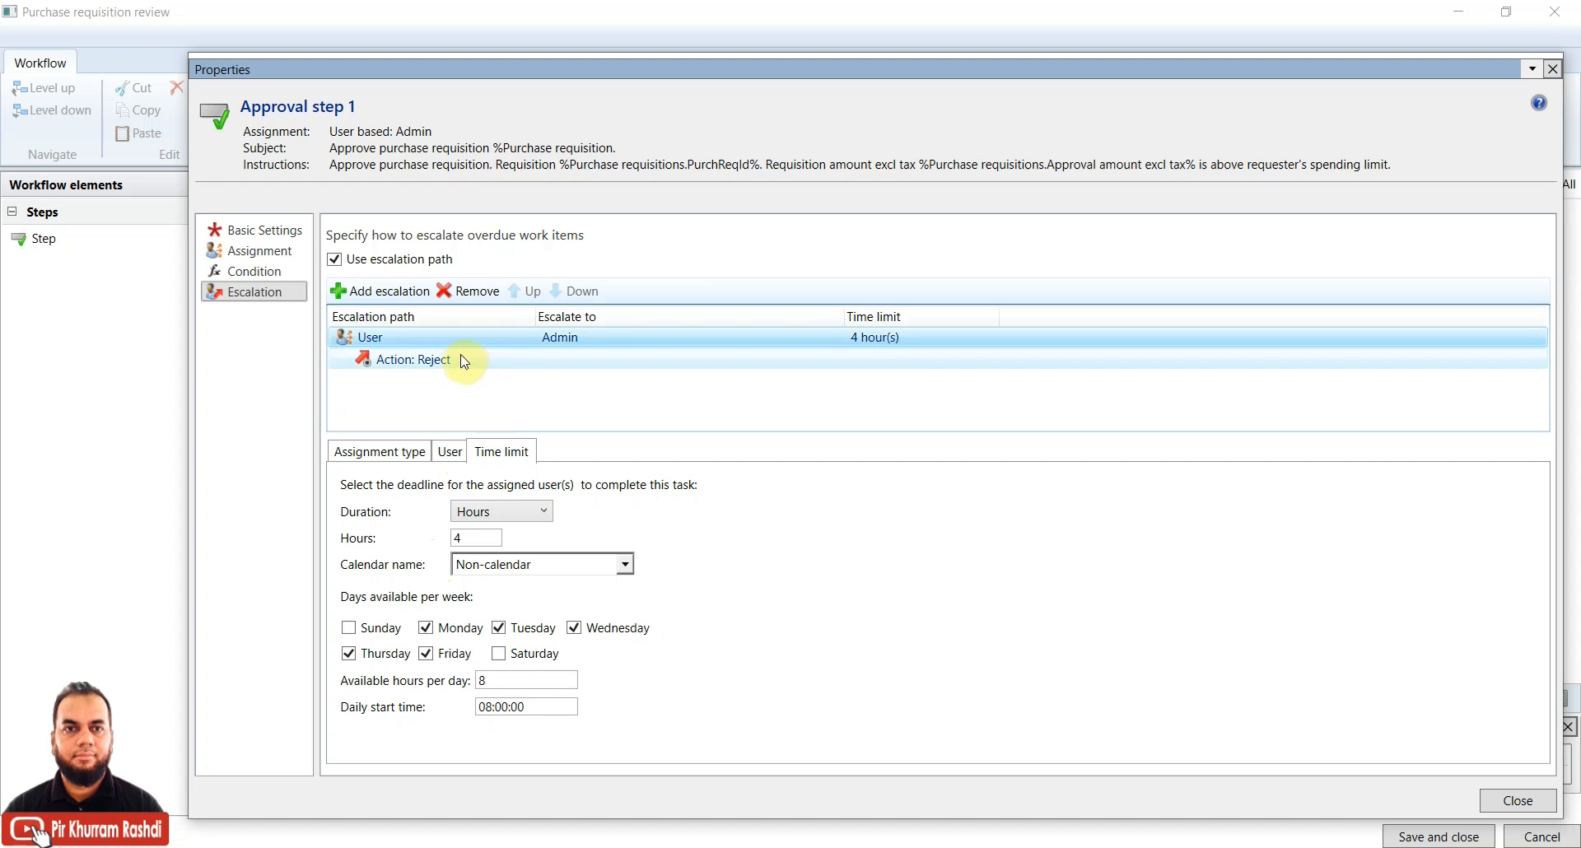
click(407, 262)
Show Basic Settings and select the name 'Approval step 1', work item subject and instructions
click(255, 272)
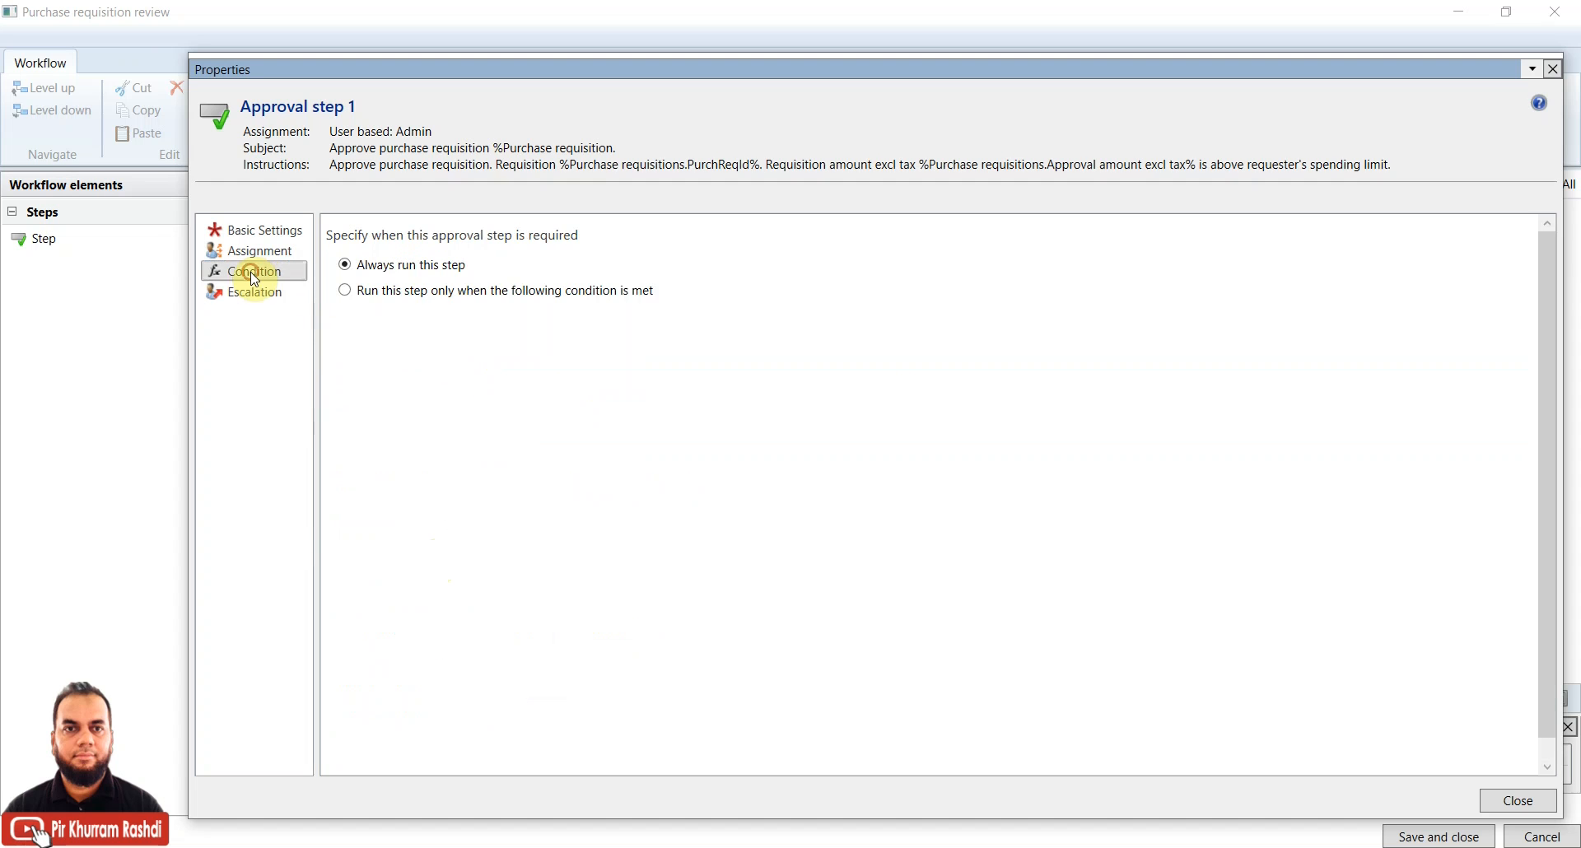
click(258, 251)
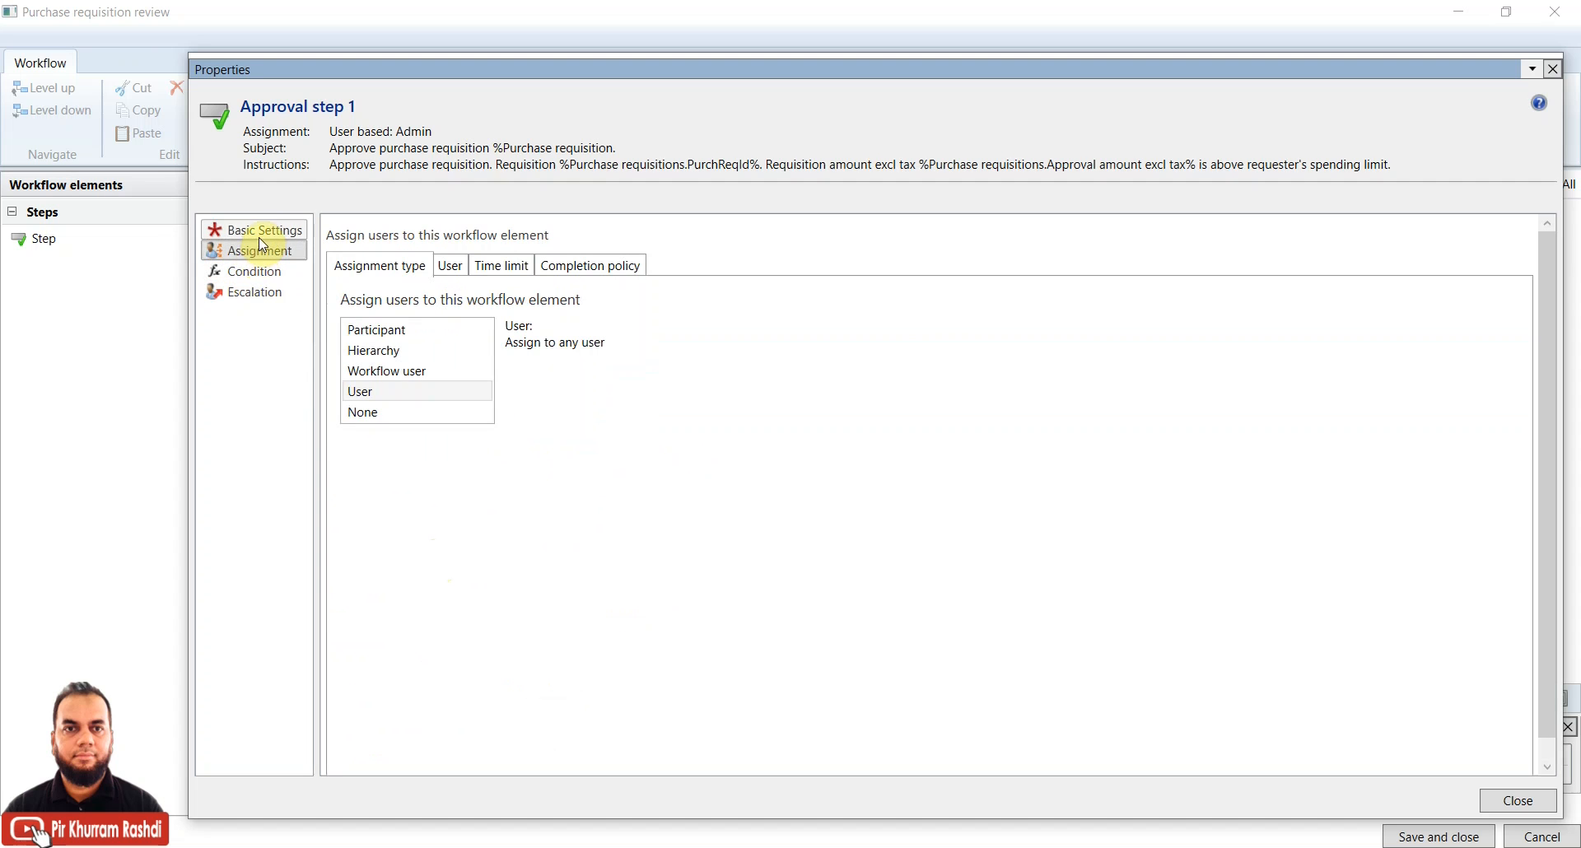
click(260, 231)
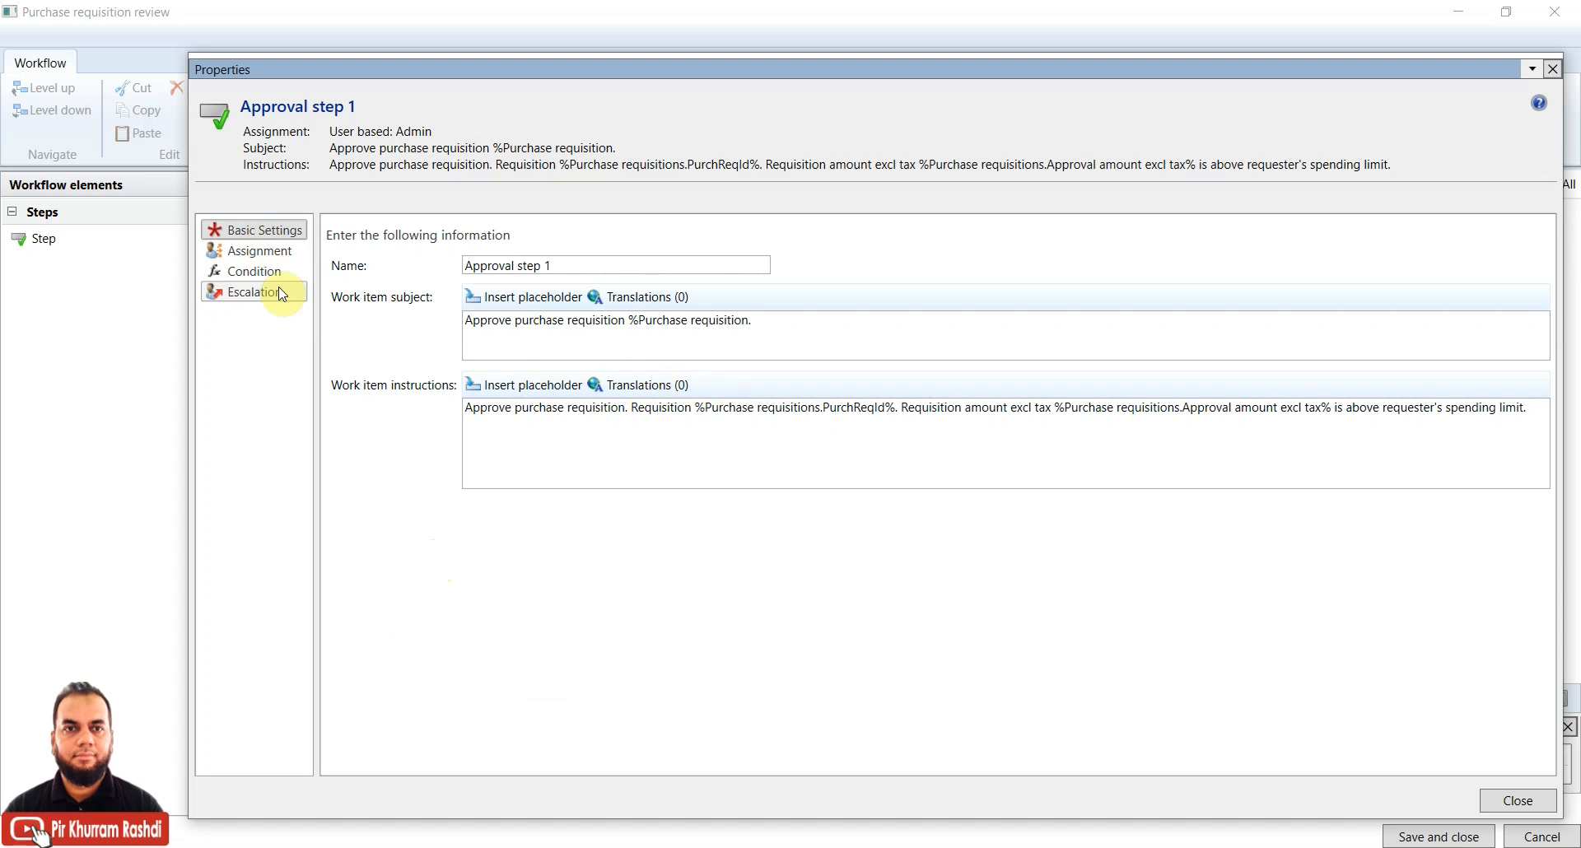
drag(581, 266, 436, 274)
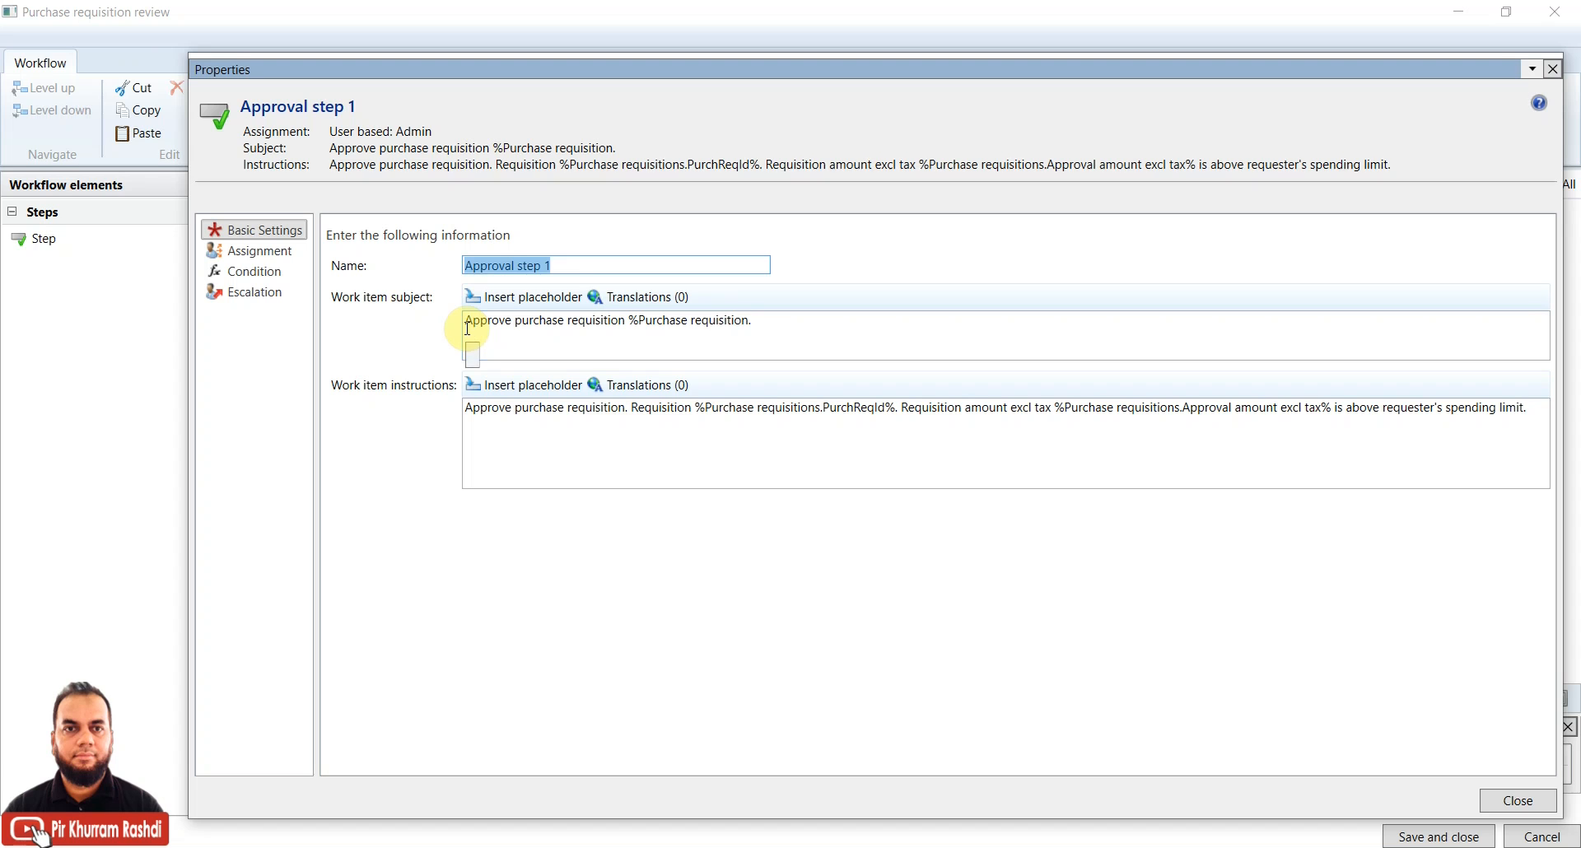
click(467, 328)
drag(795, 320, 419, 327)
drag(631, 321, 748, 319)
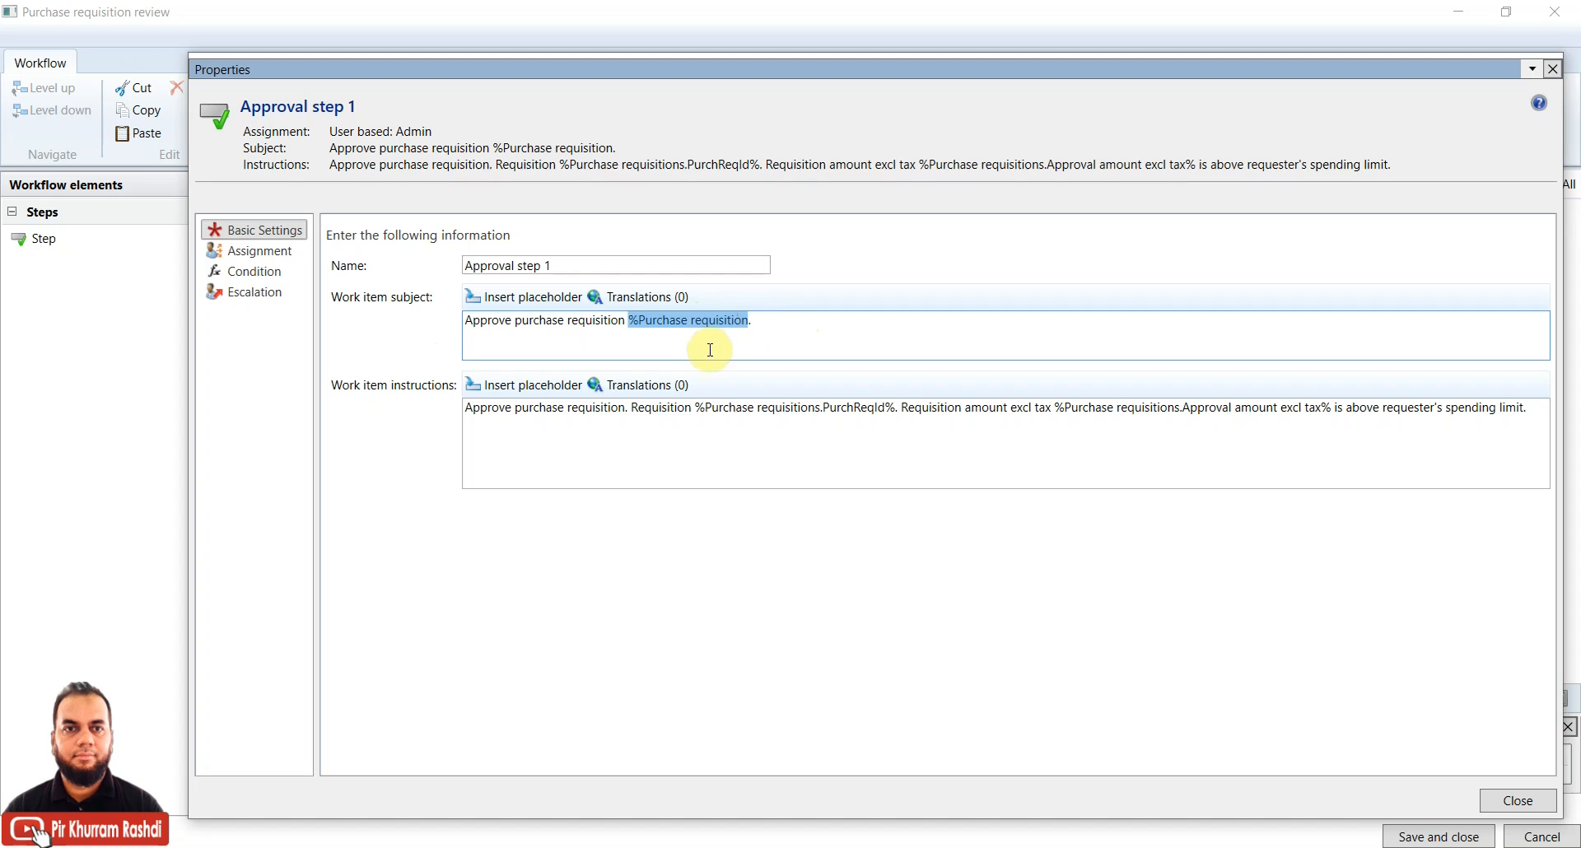
click(478, 416)
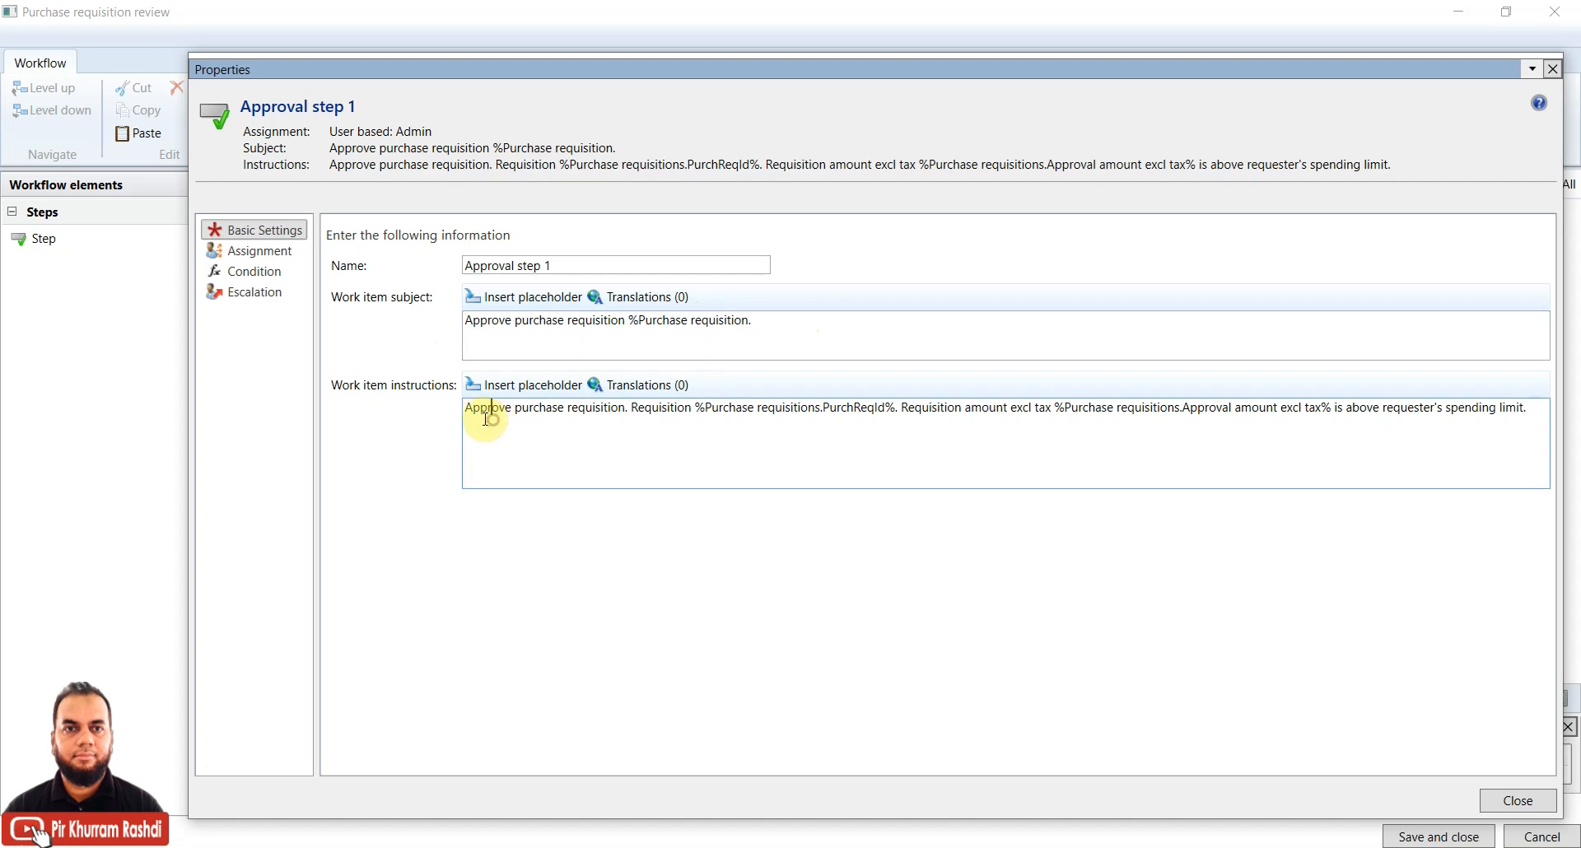
drag(467, 410, 1537, 405)
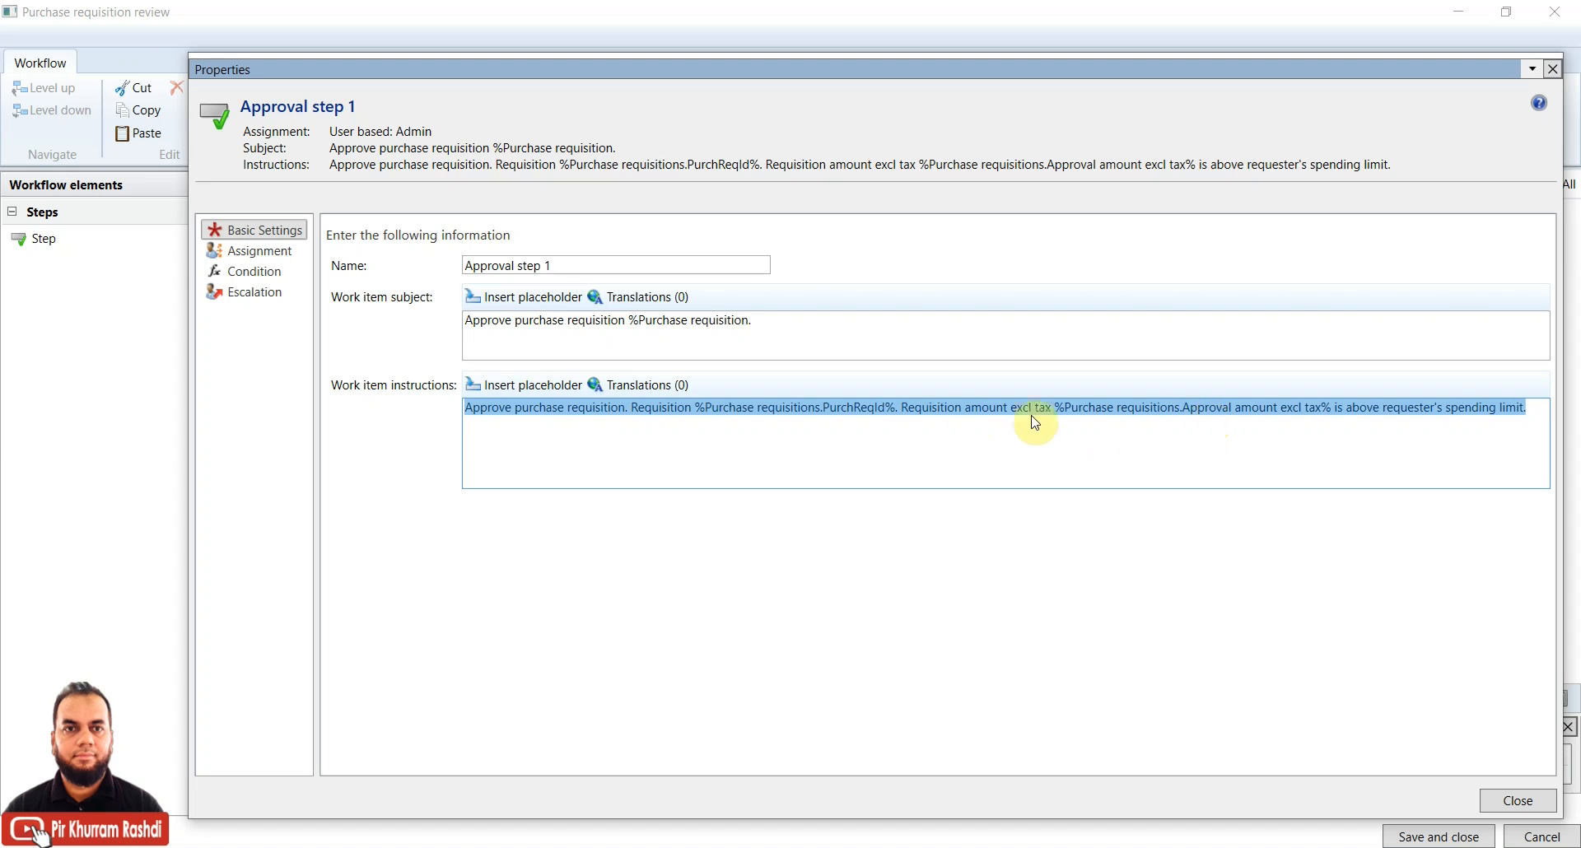
click(634, 411)
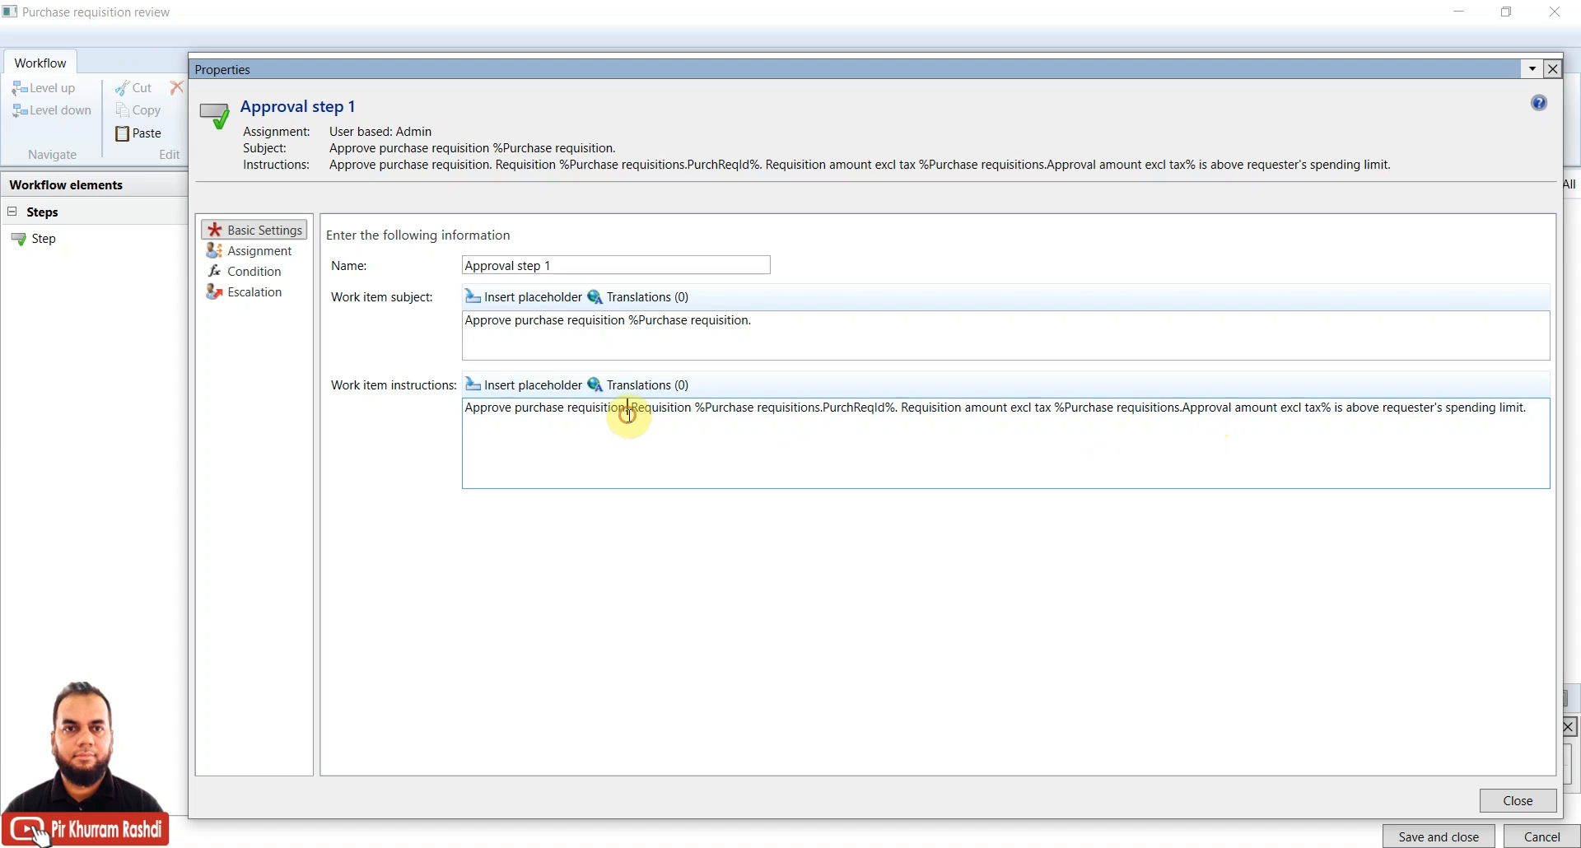
Browse the instruction placeholders, then close the properties and select Approve purchase requisition
click(486, 385)
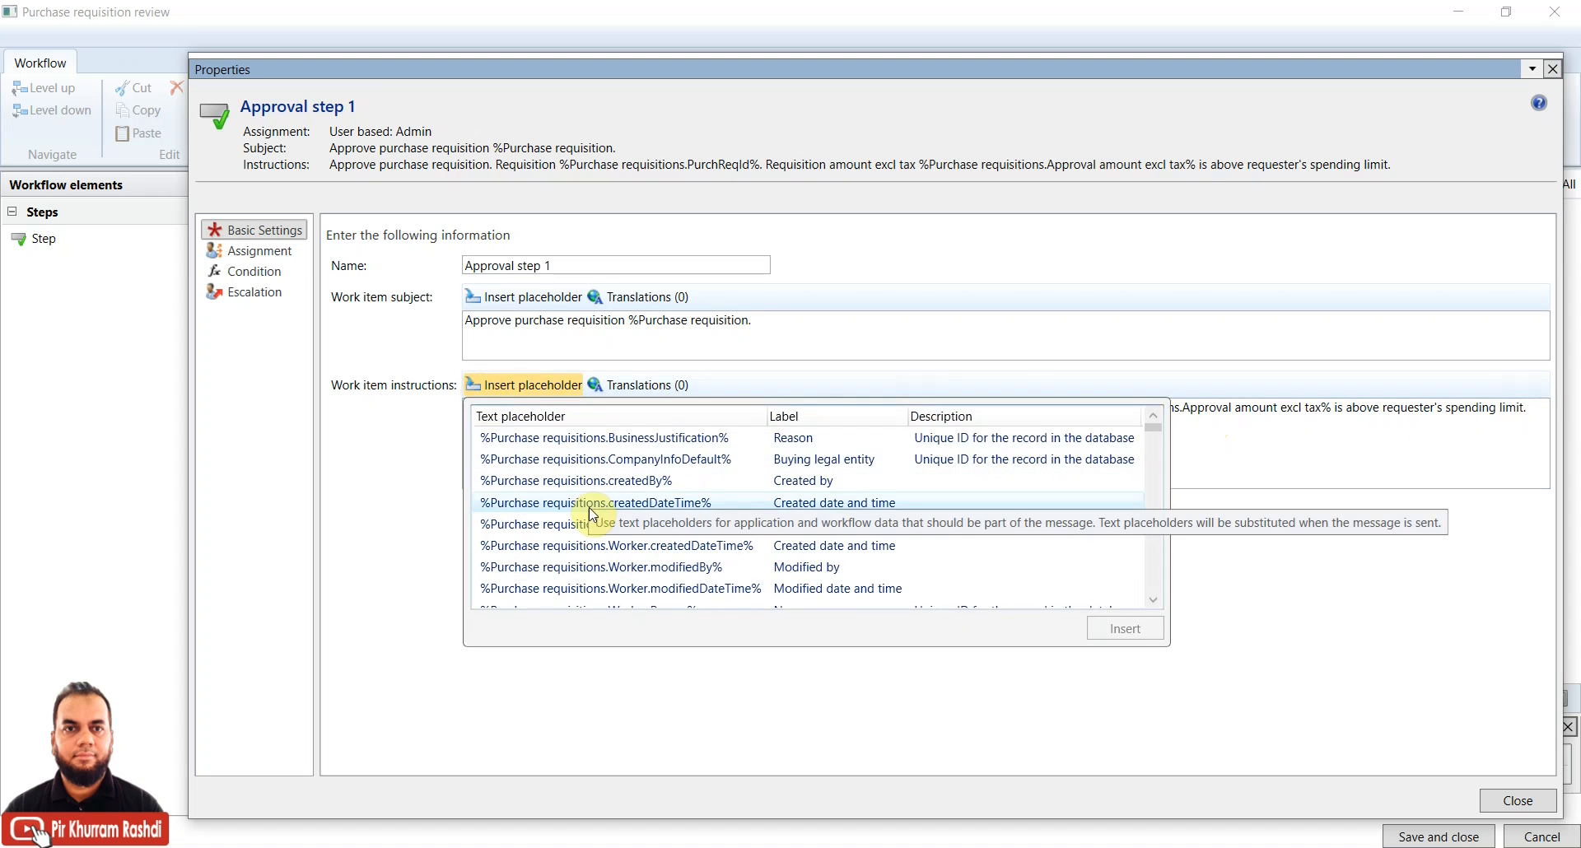
scroll(590, 510, down, 5)
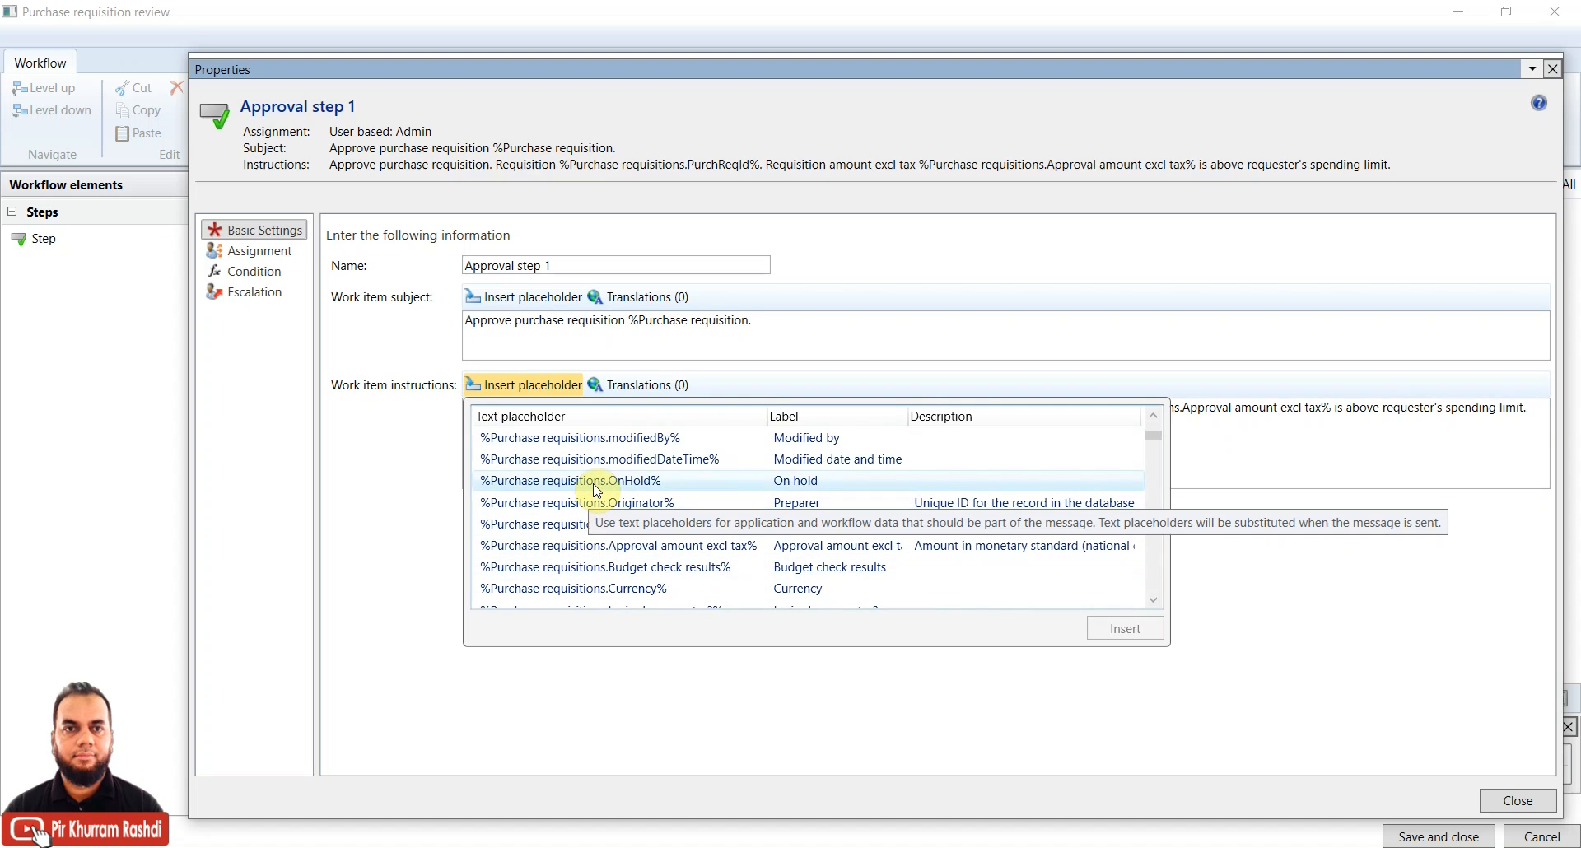
scroll(1147, 431, down, 2)
drag(1159, 445, 1153, 393)
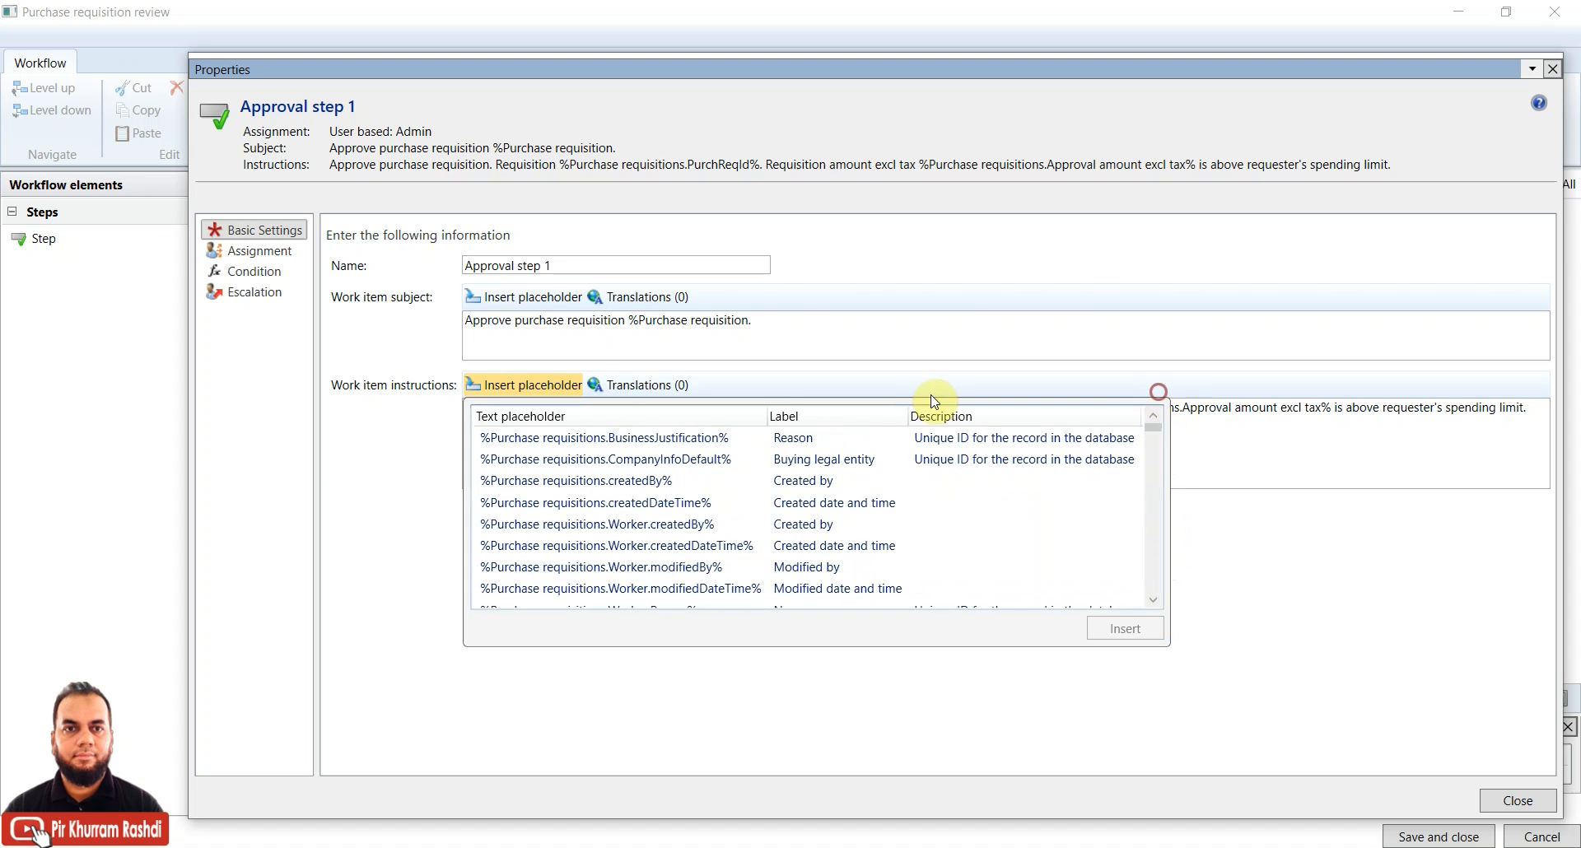
click(430, 490)
click(1414, 411)
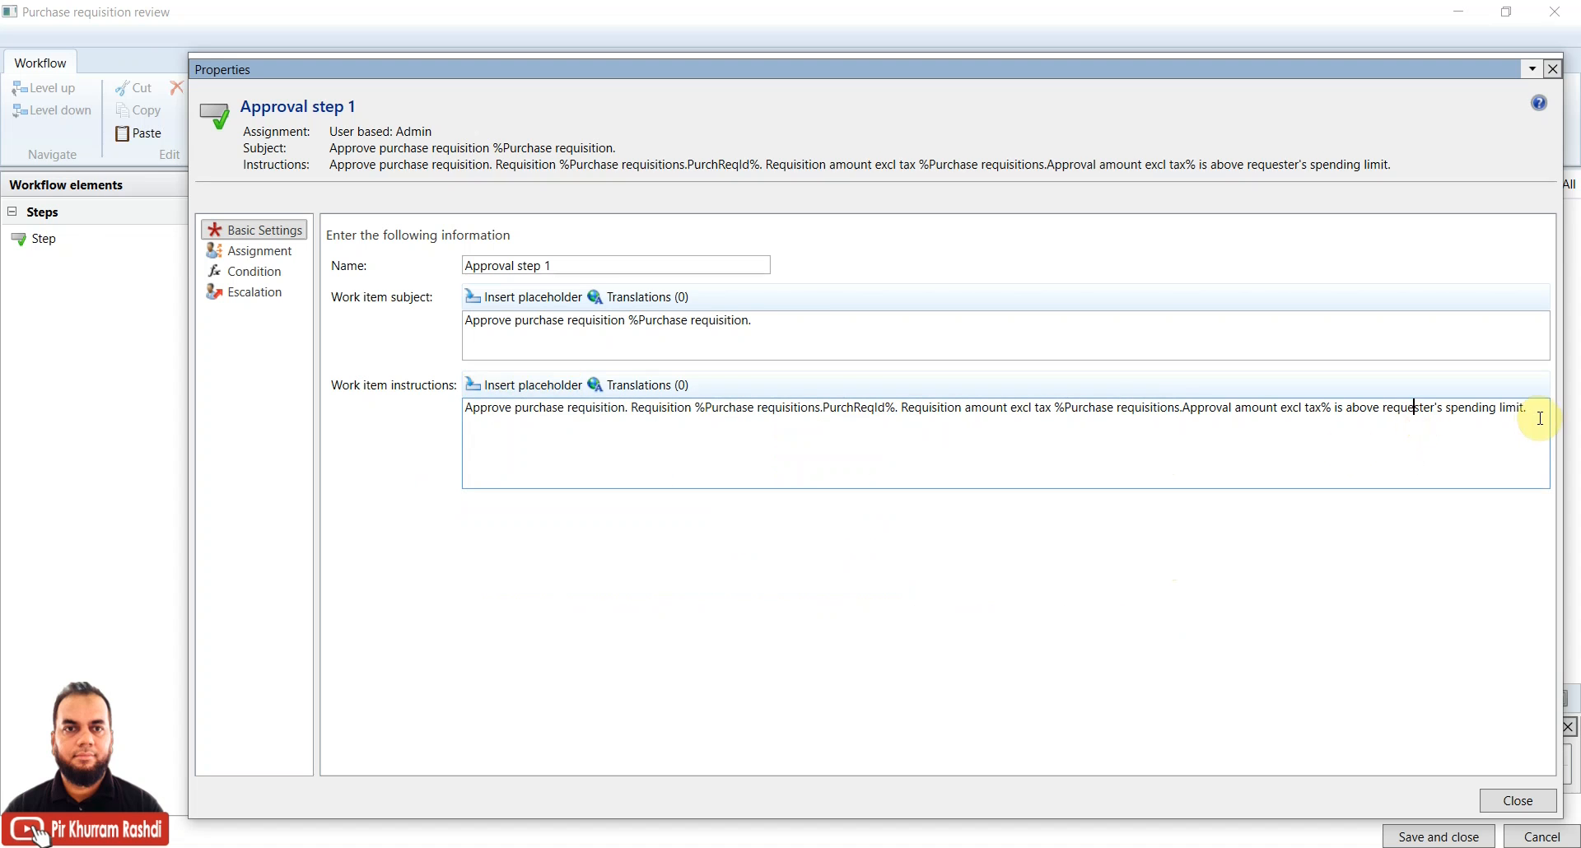
click(1513, 803)
click(1227, 531)
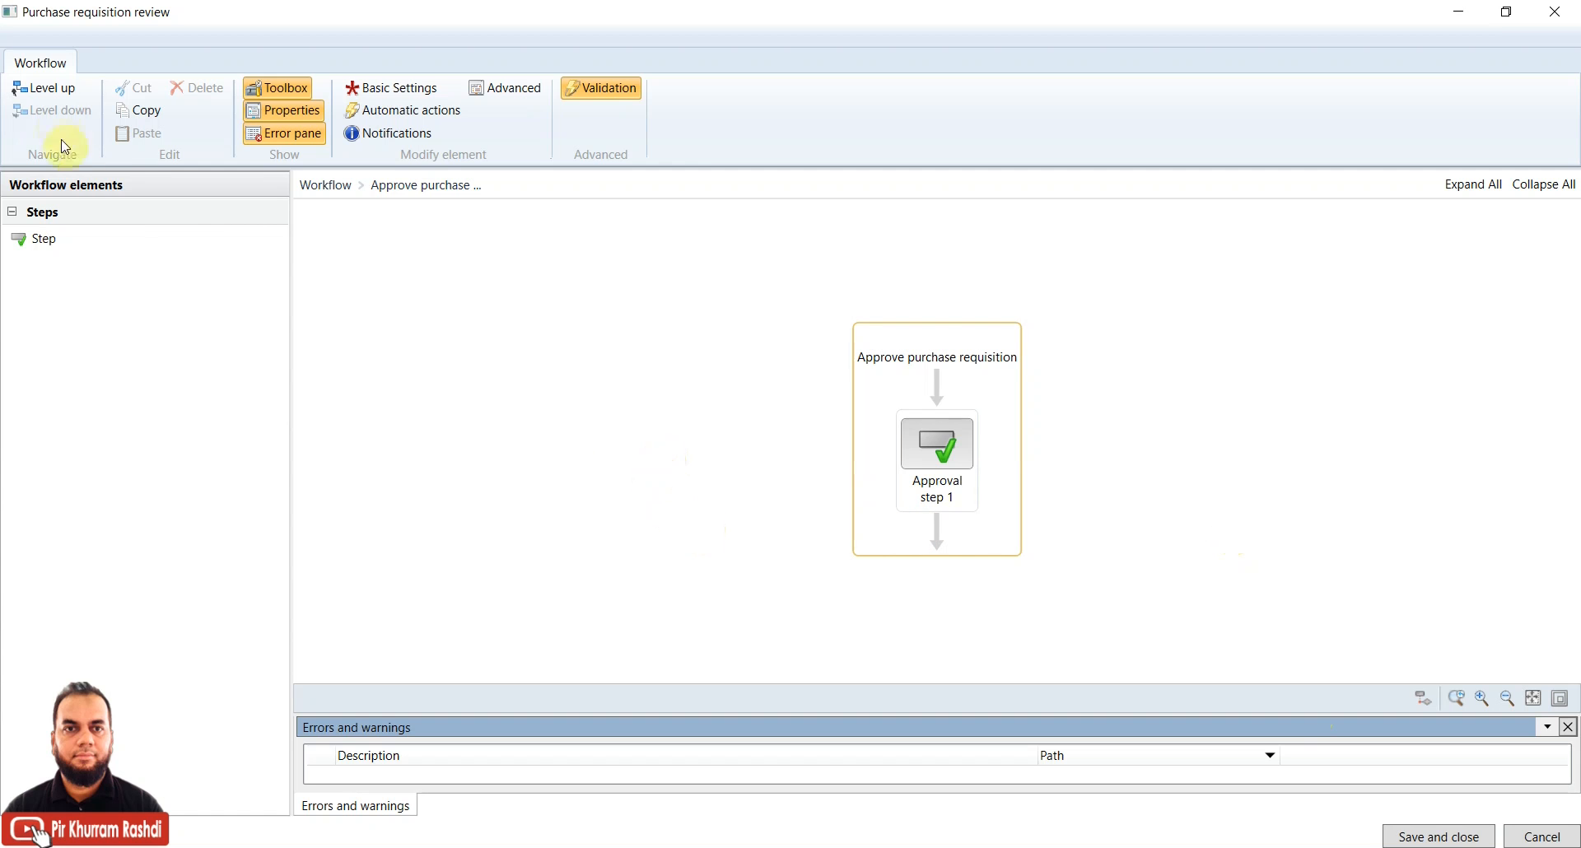
Go up to the main diagram and review the Procurement professional required? decision's properties
click(52, 89)
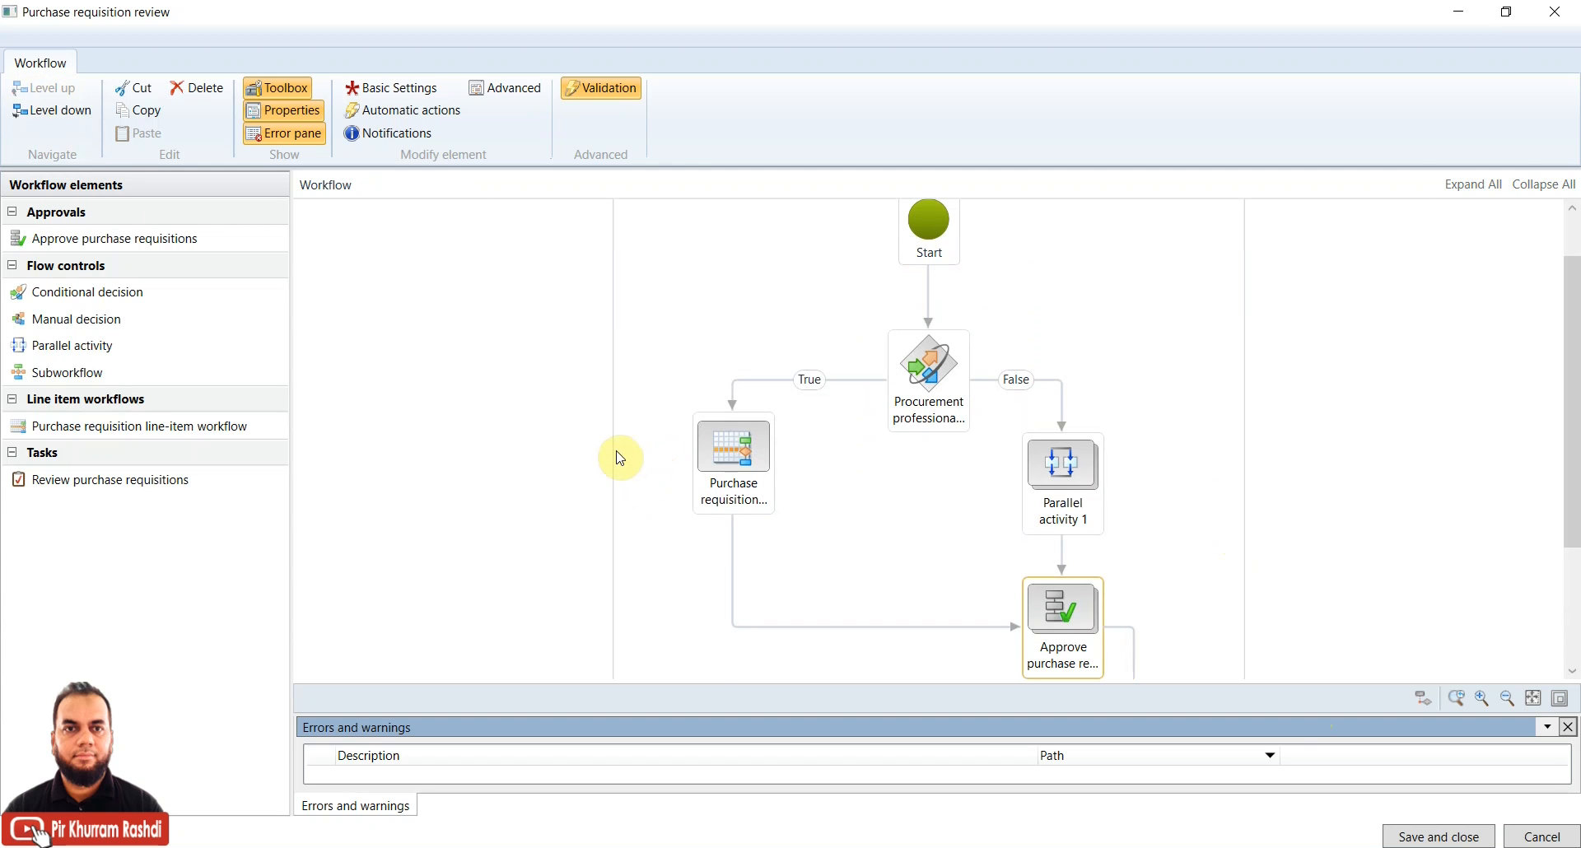
drag(1573, 415, 1575, 458)
click(933, 324)
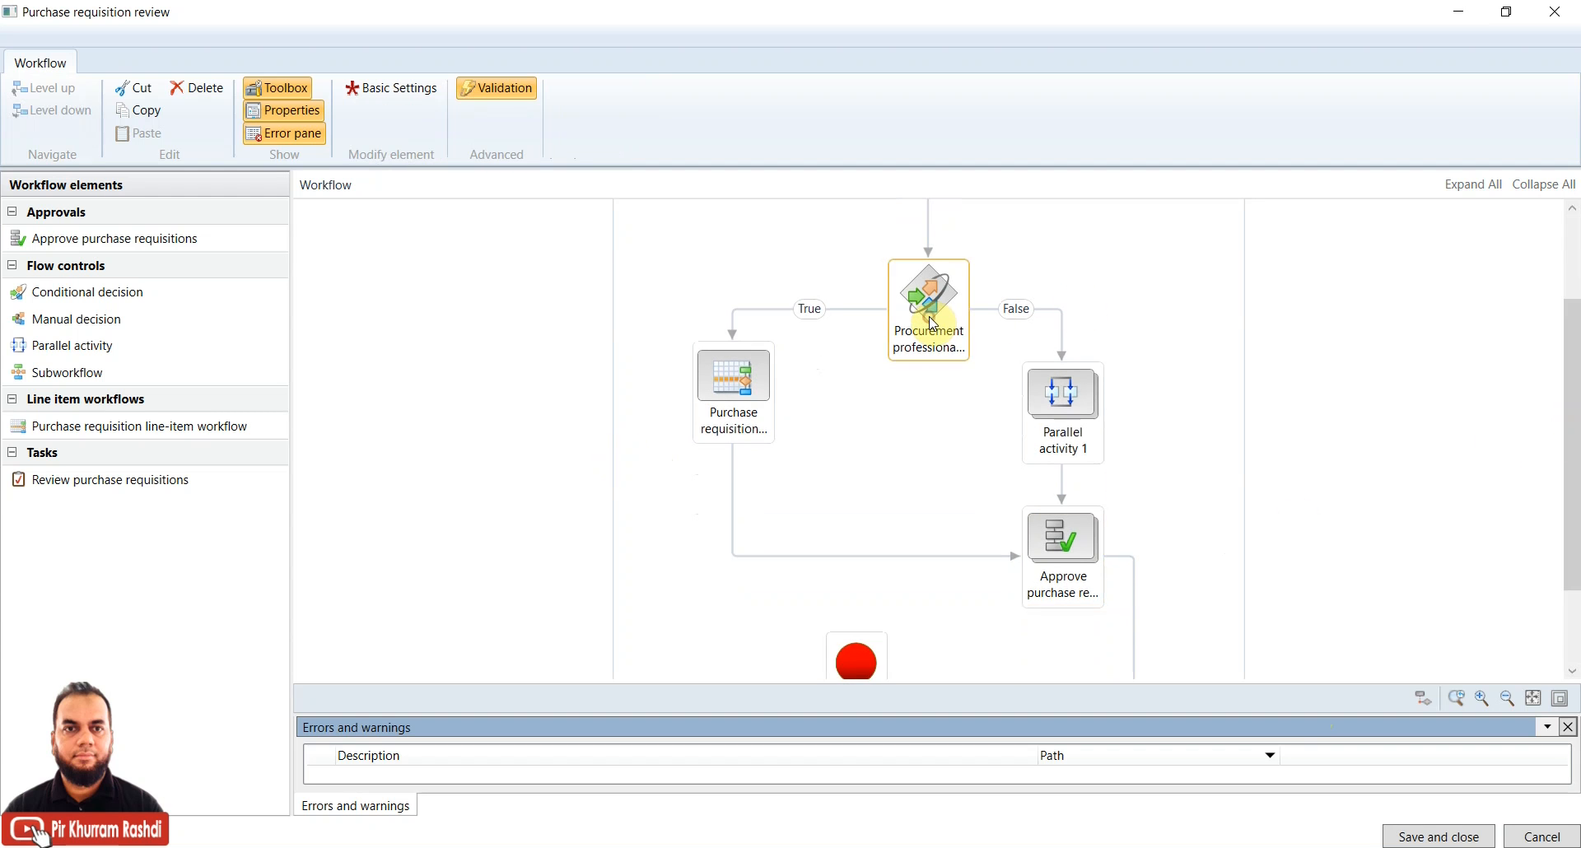
right_click(933, 323)
click(974, 483)
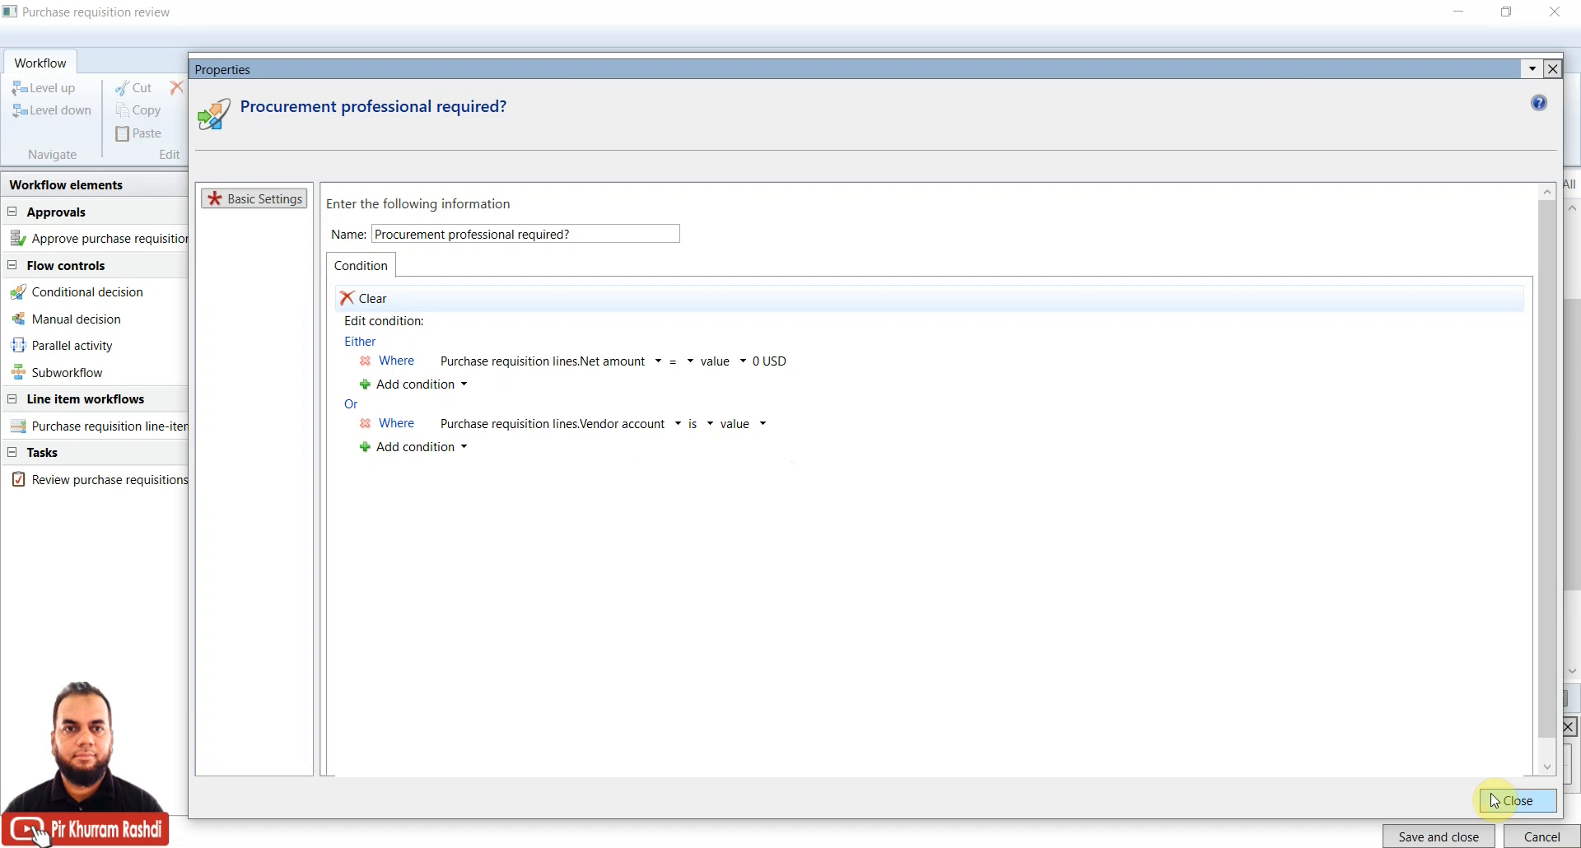
drag(1196, 71, 1206, 403)
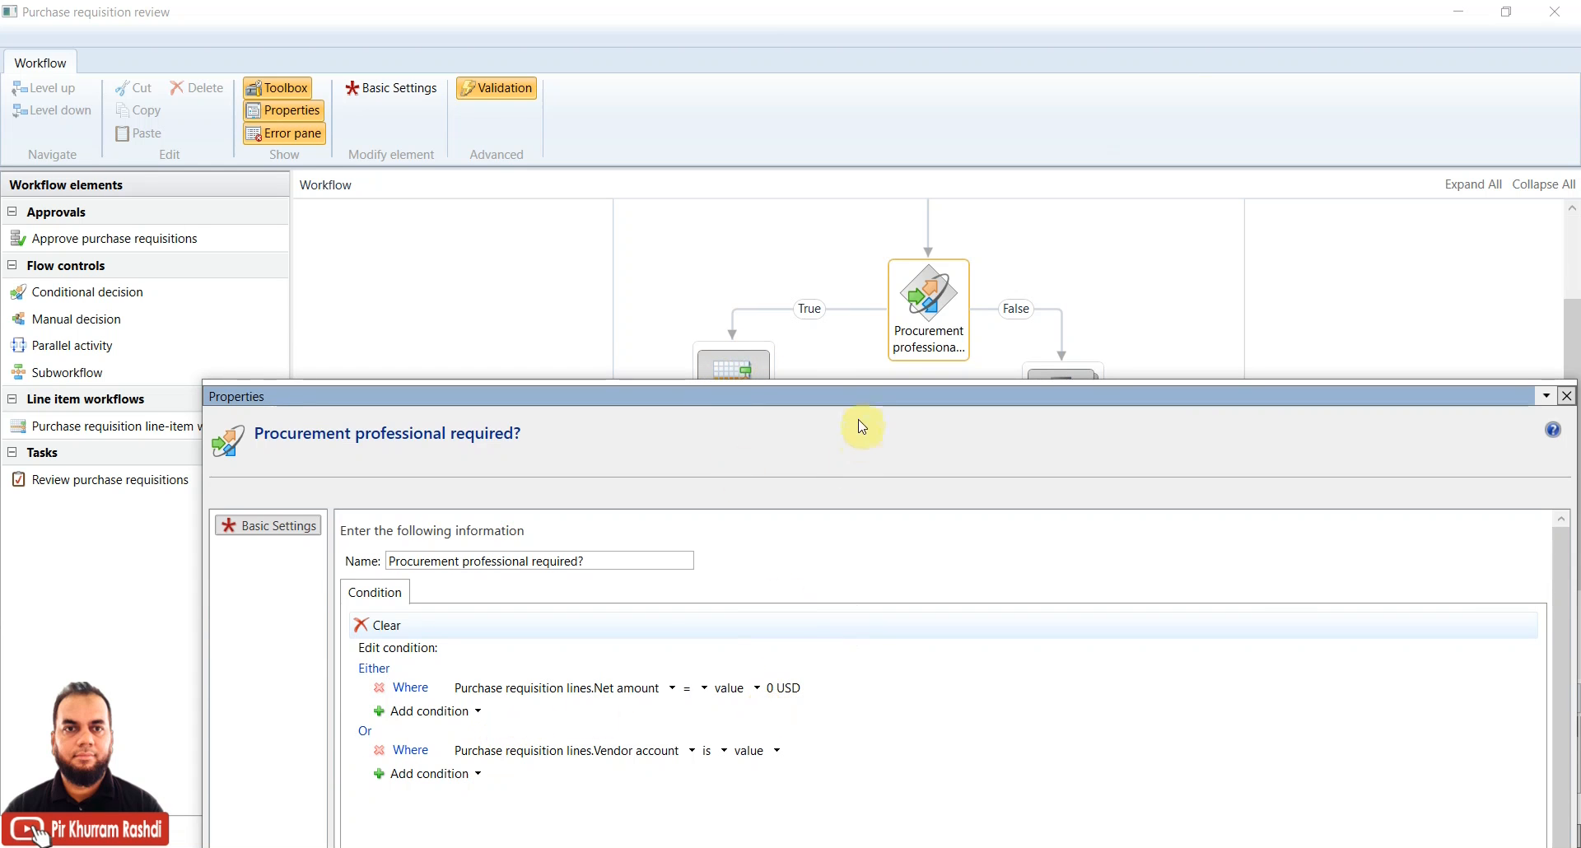
drag(862, 399, 746, 153)
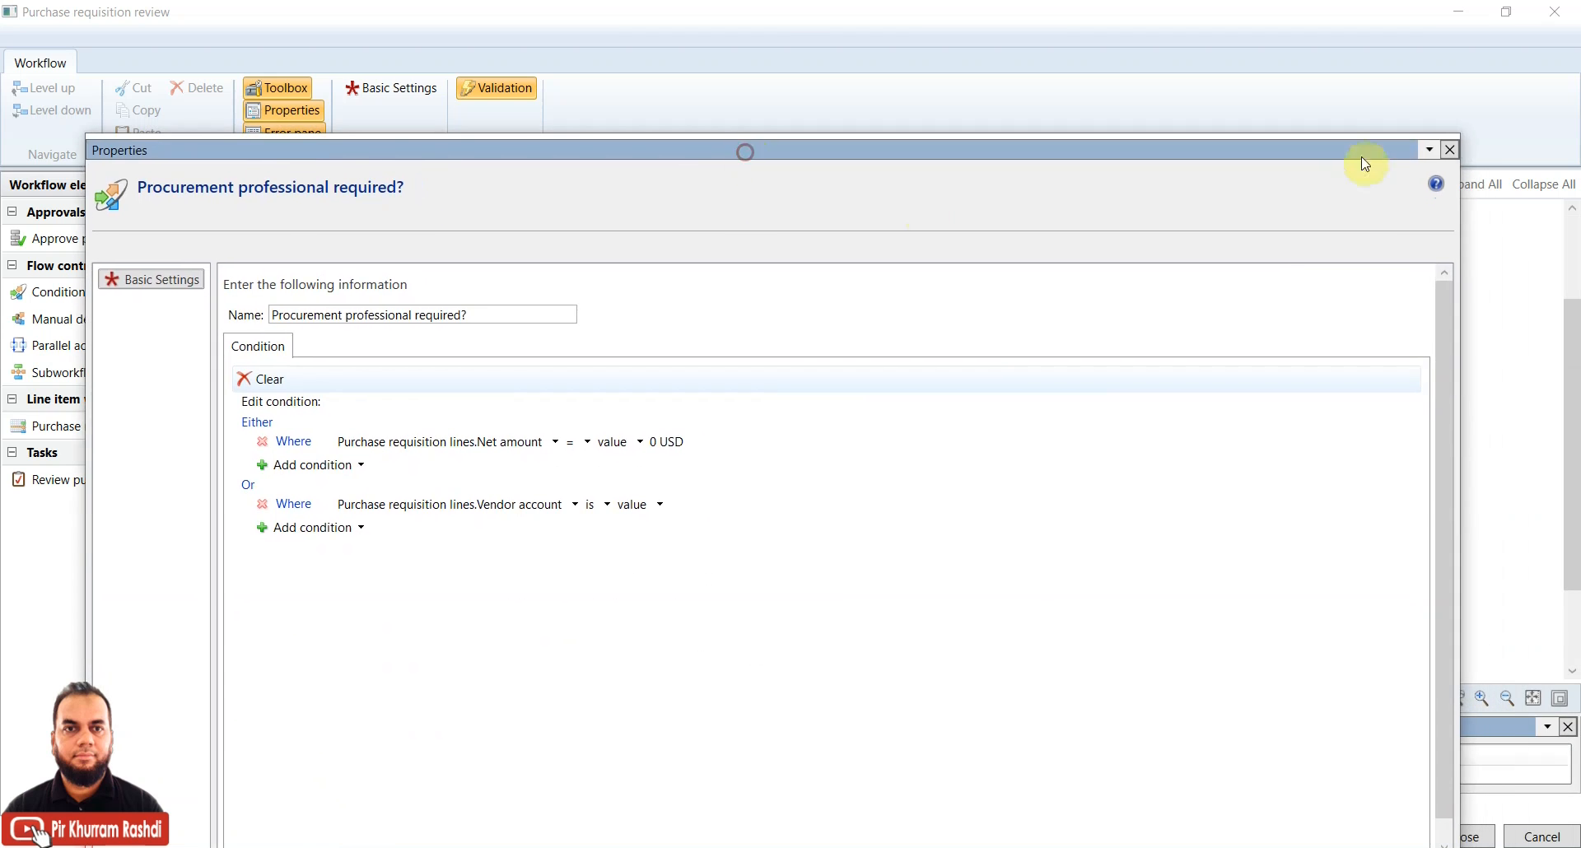
click(1449, 150)
click(1069, 408)
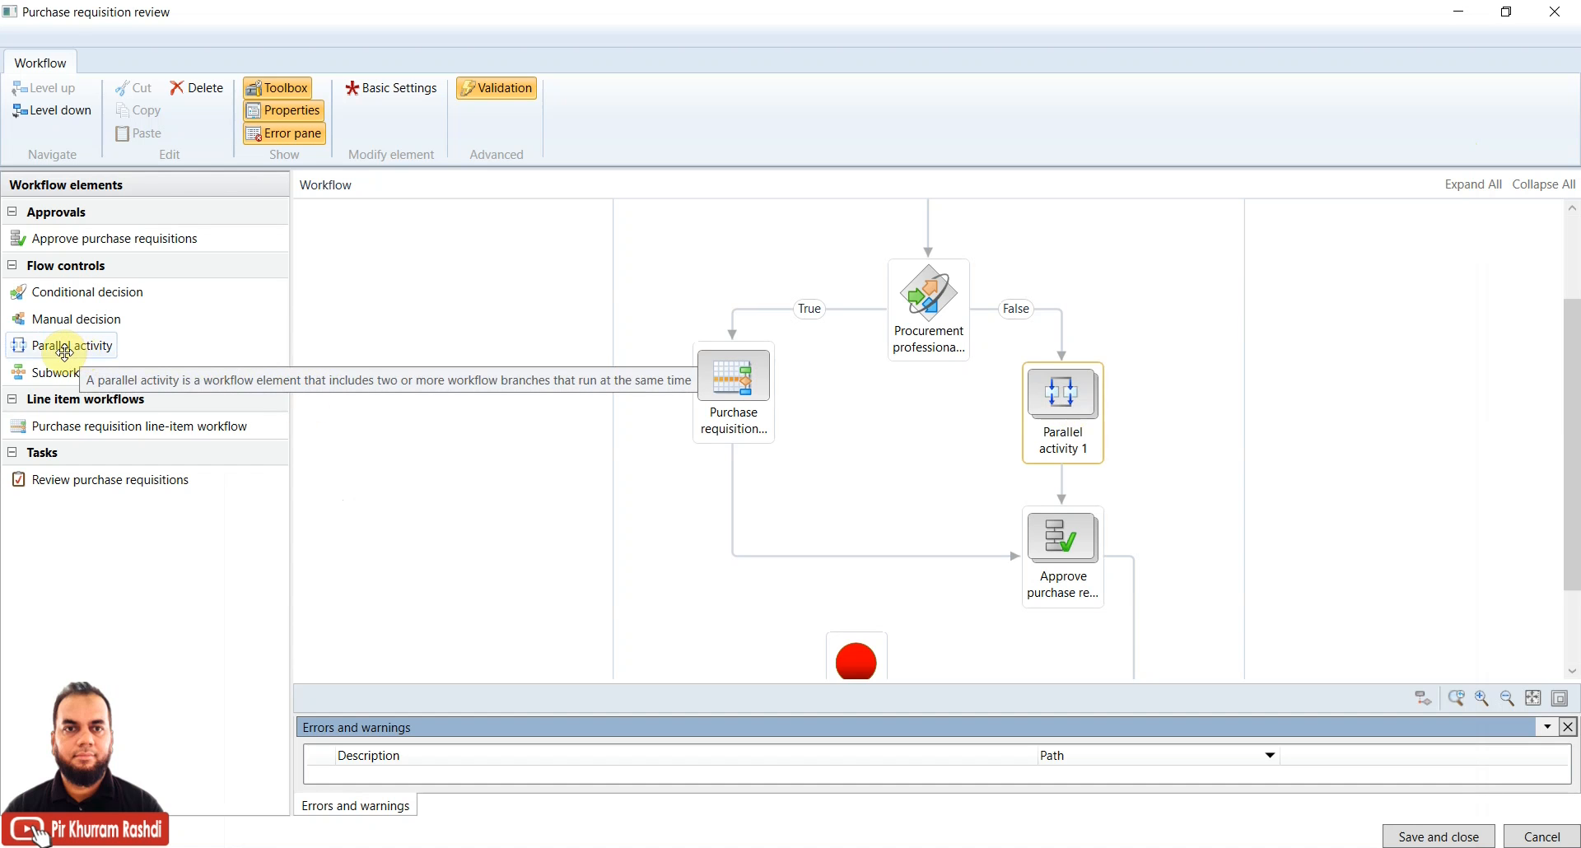
drag(80, 346, 872, 437)
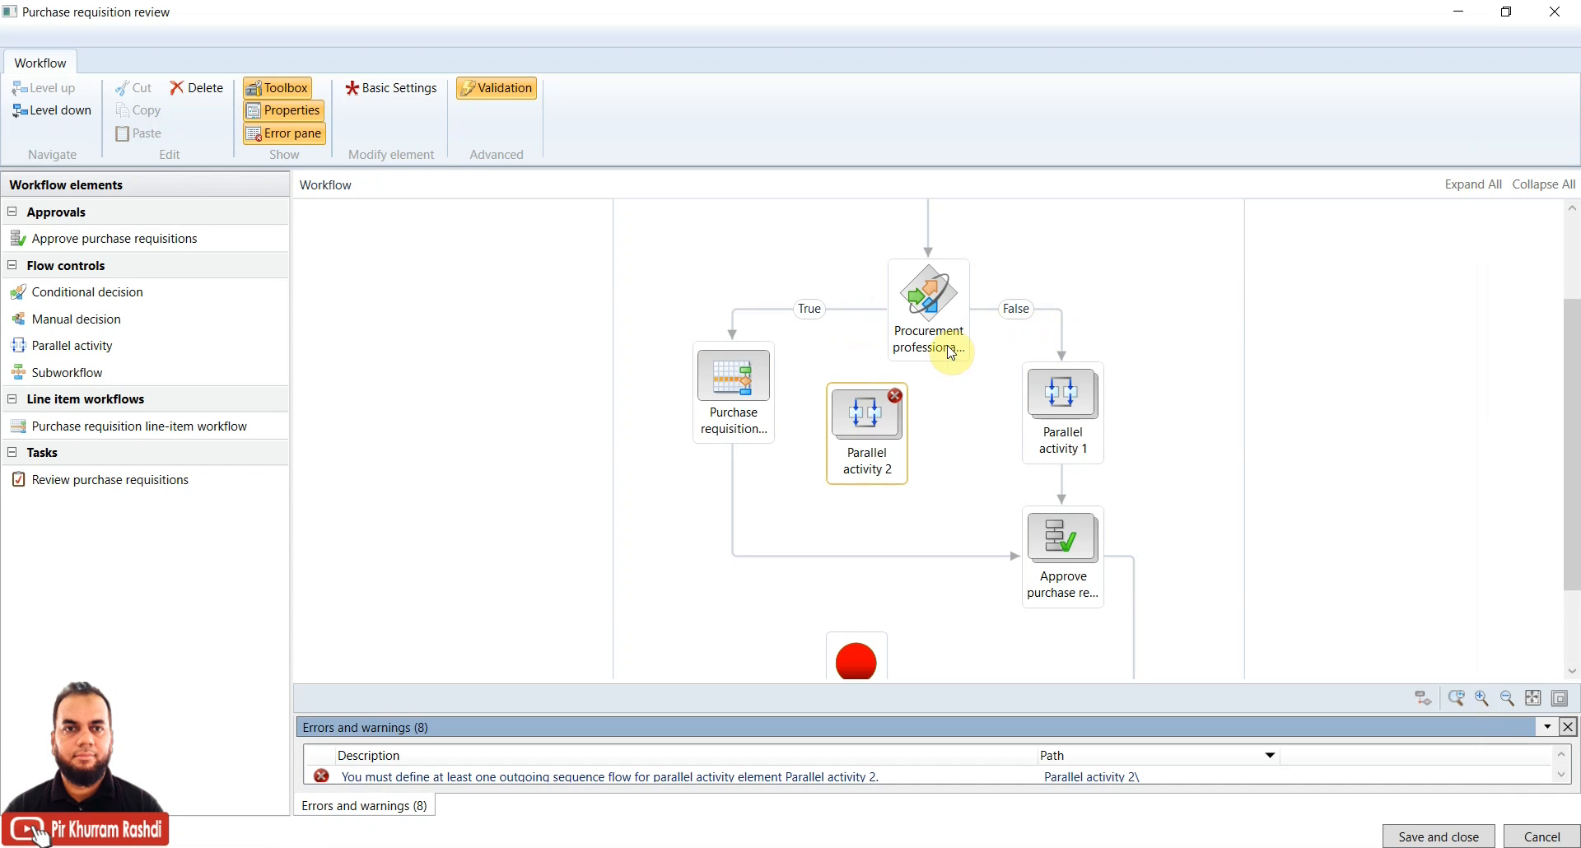
scroll(1573, 355, up, 2)
scroll(1573, 356, down, 2)
click(871, 438)
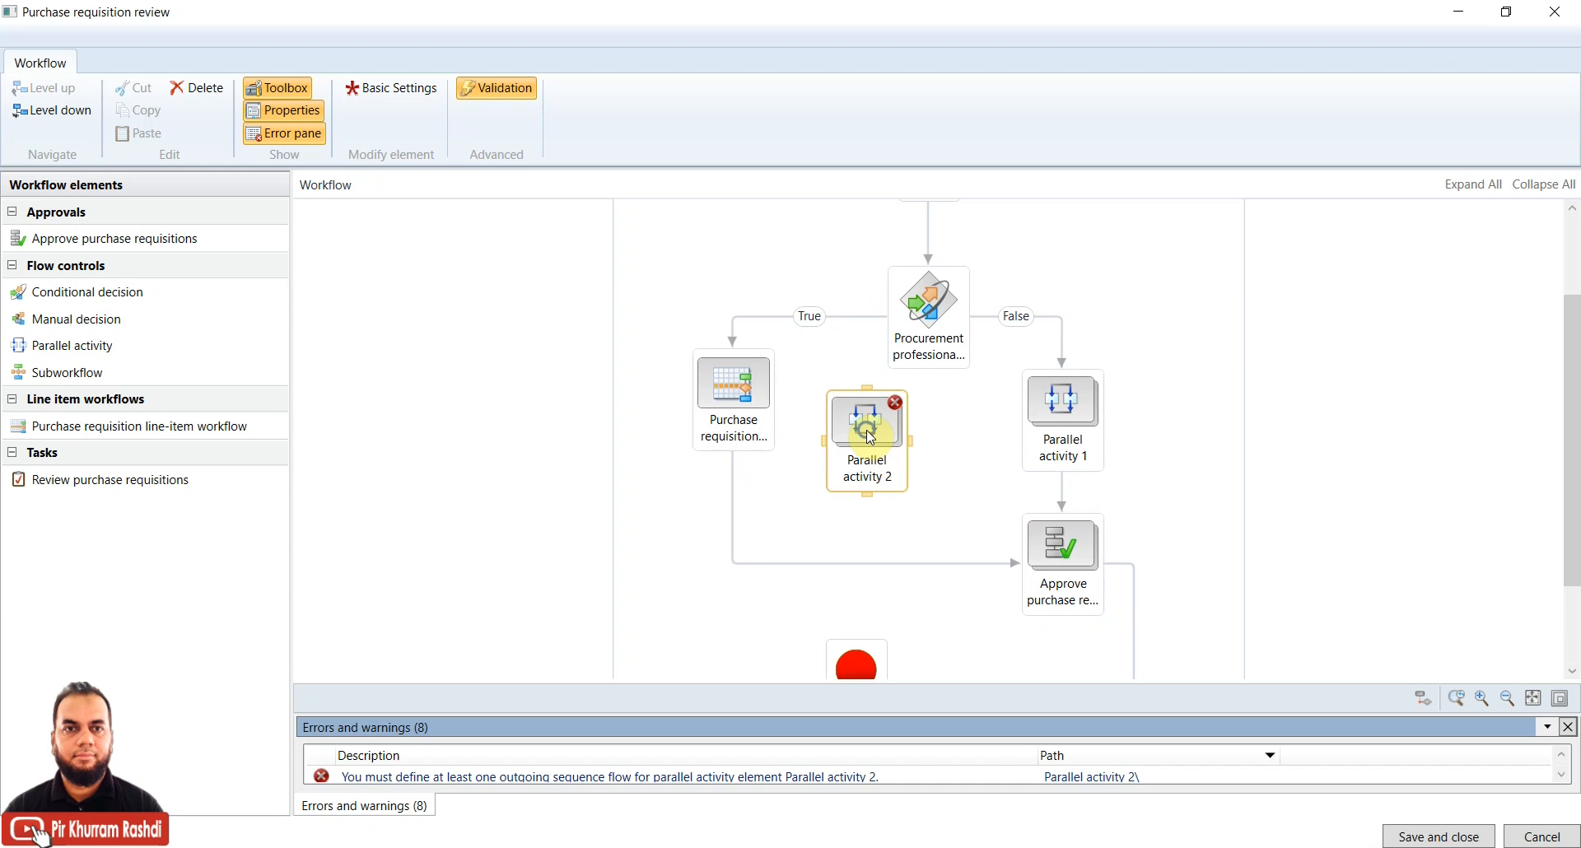
right_click(870, 438)
click(914, 537)
click(1050, 412)
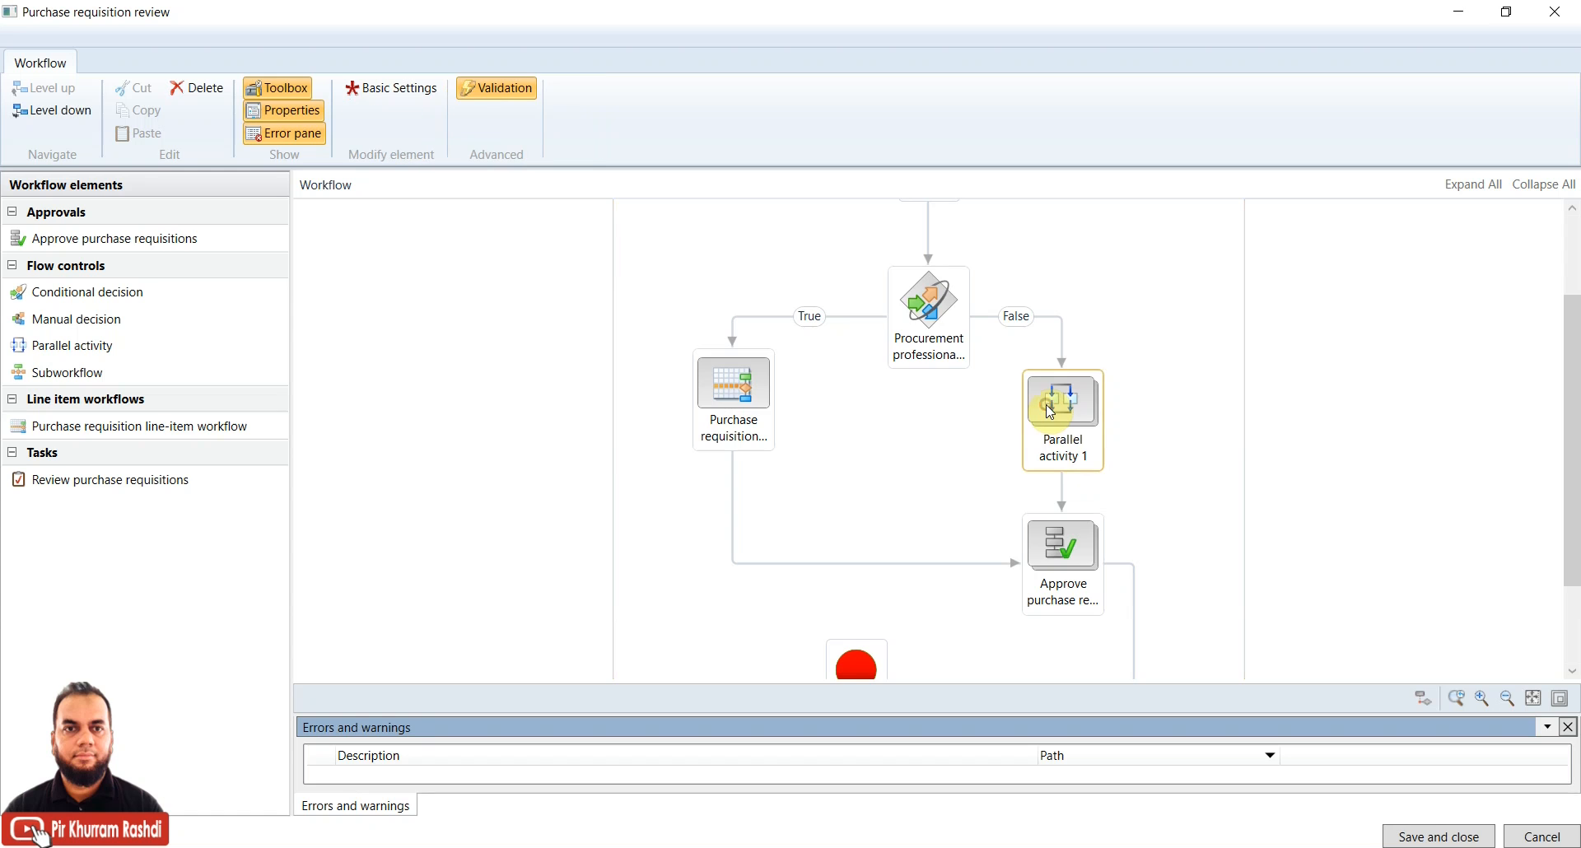
Open Parallel activity 1 and add two new branches, Branch 1 and Branch 2
double_click(1065, 411)
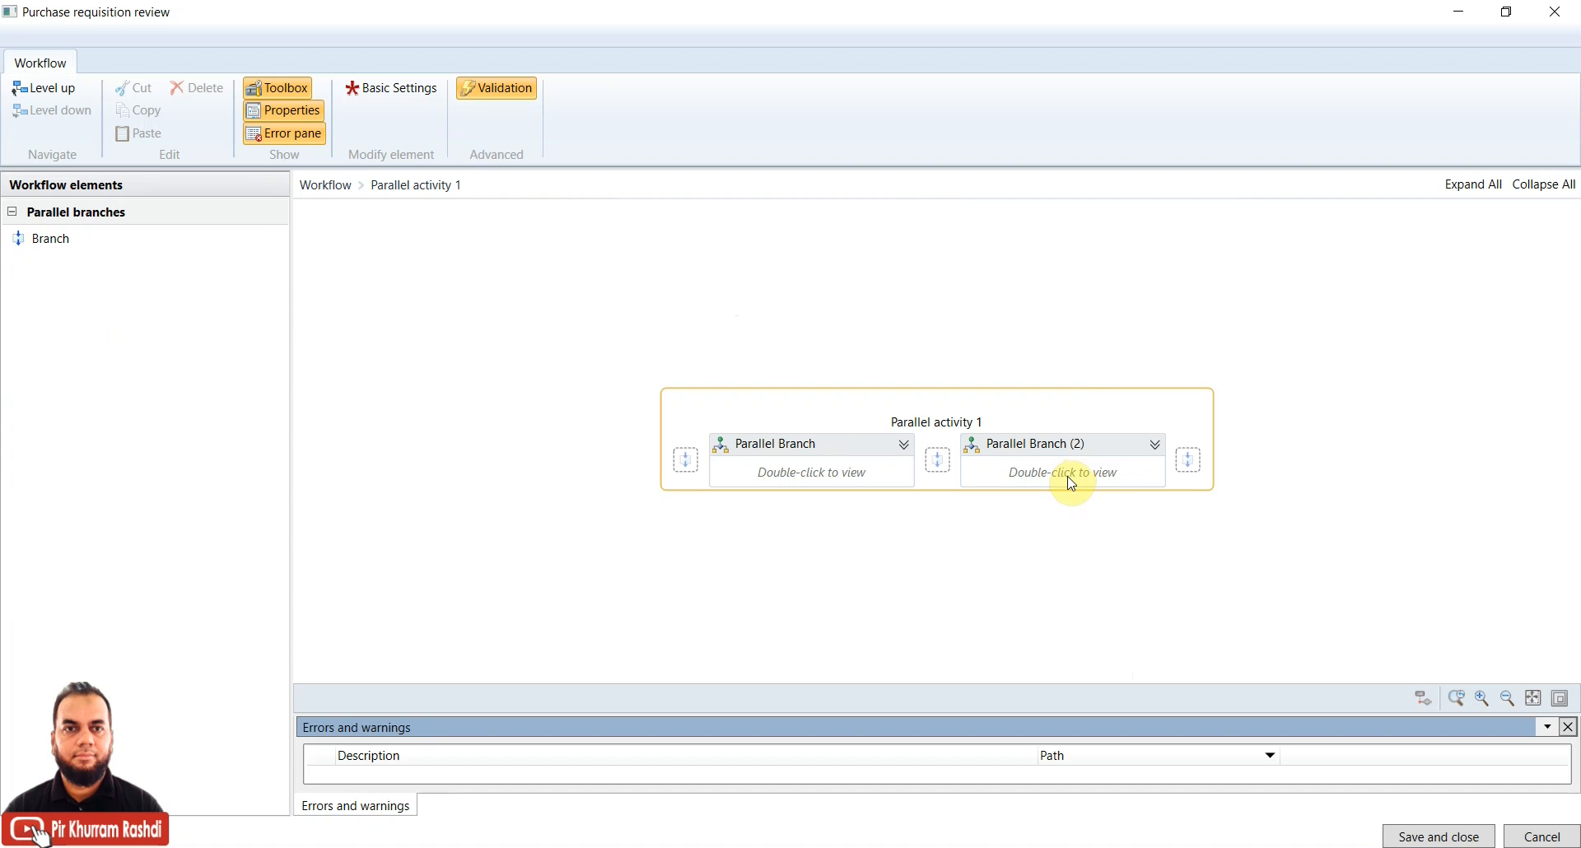
drag(53, 240, 688, 458)
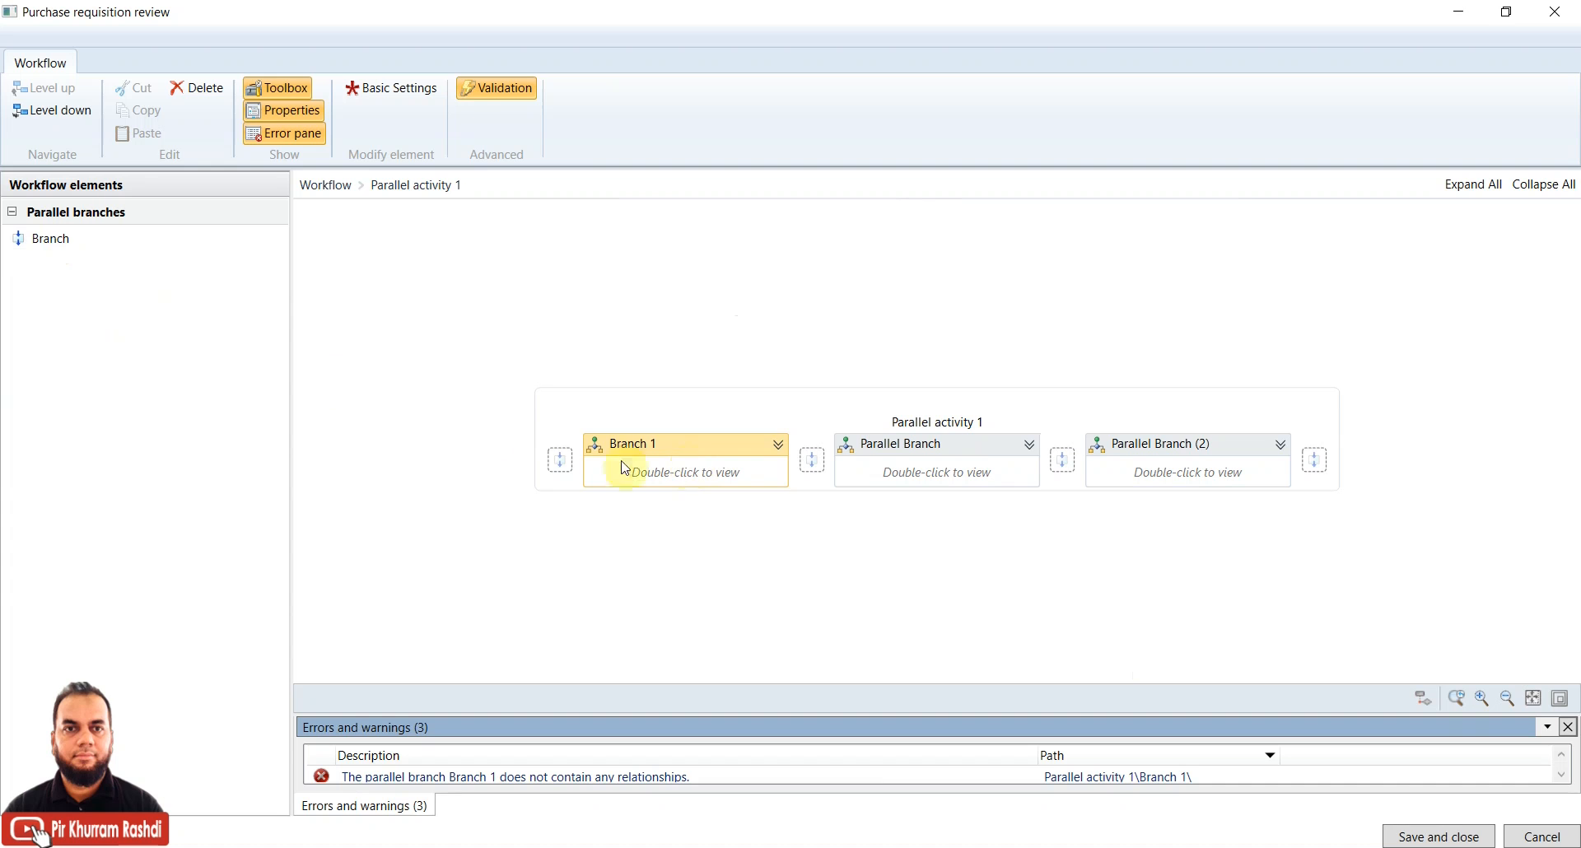
drag(60, 237, 560, 461)
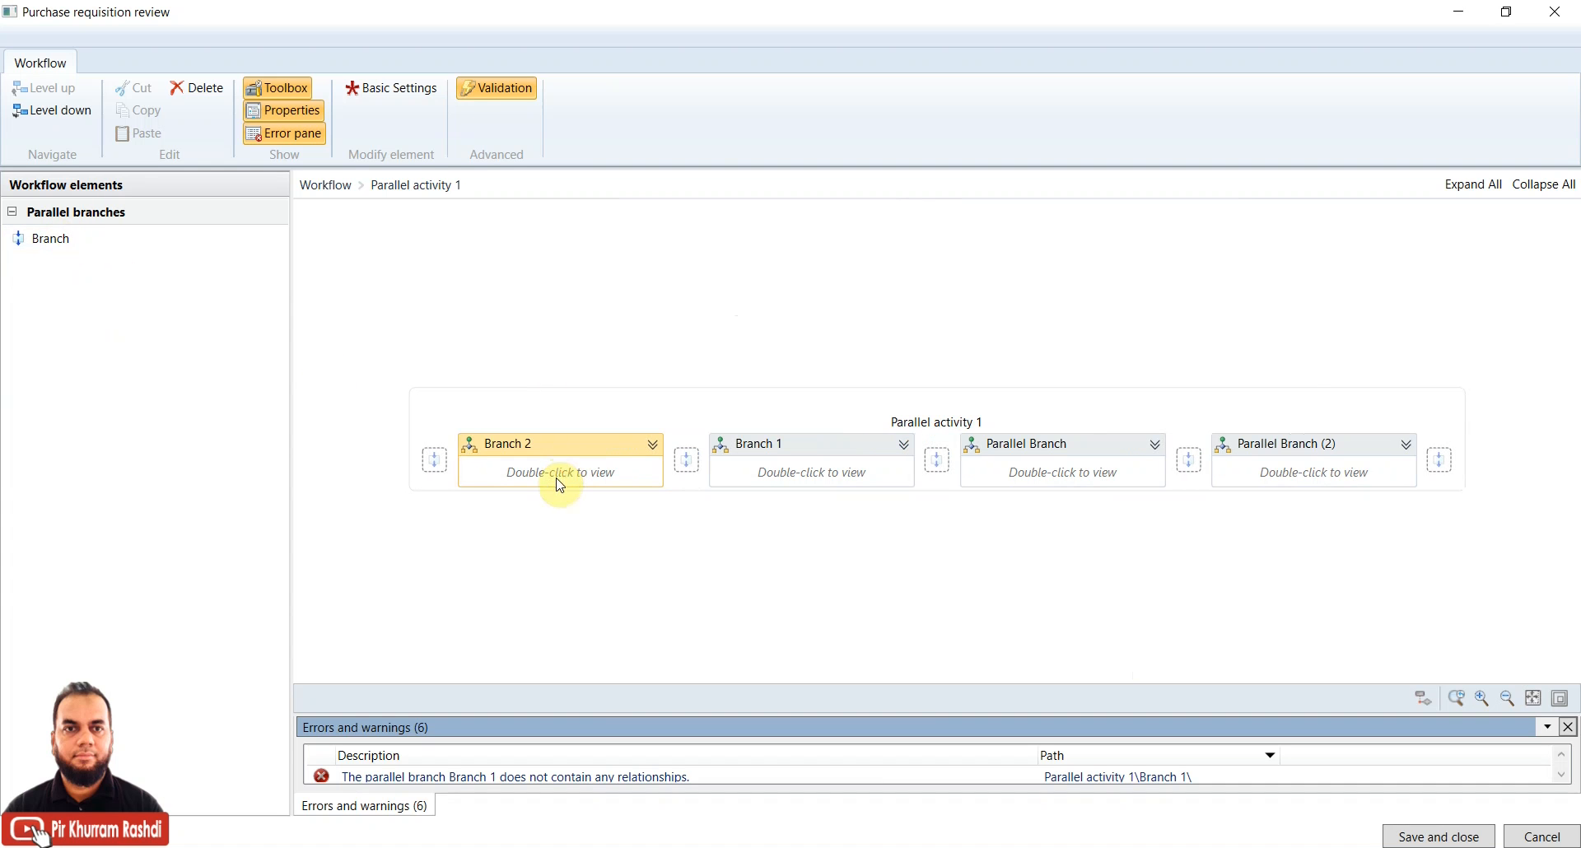
Delete Branch 2 and Branch 1, leaving Parallel Branch and Parallel Branch (2)
right_click(559, 485)
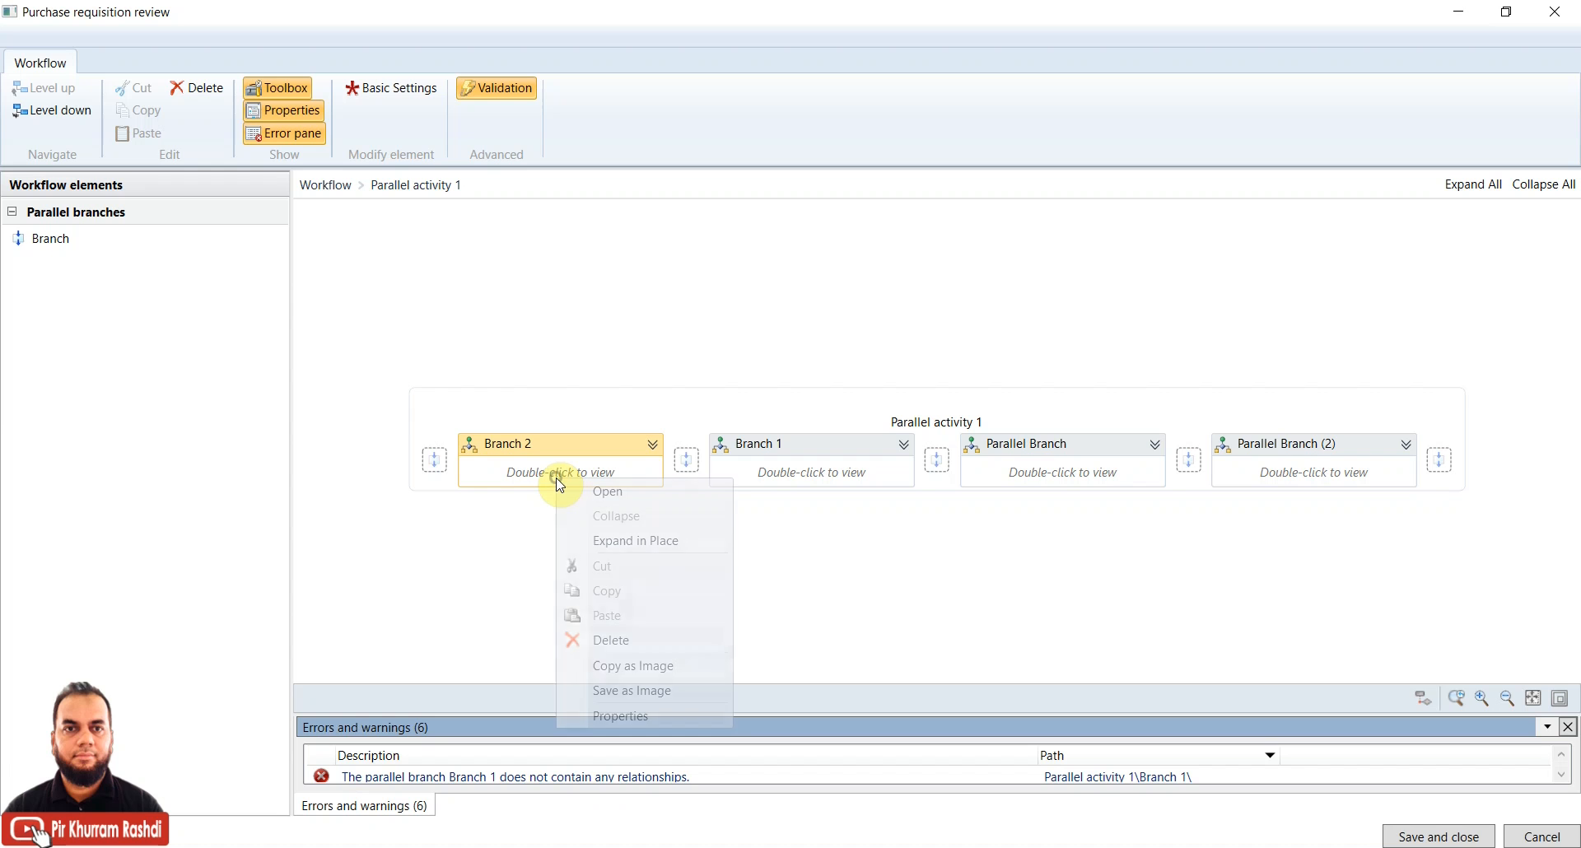
click(613, 640)
right_click(661, 472)
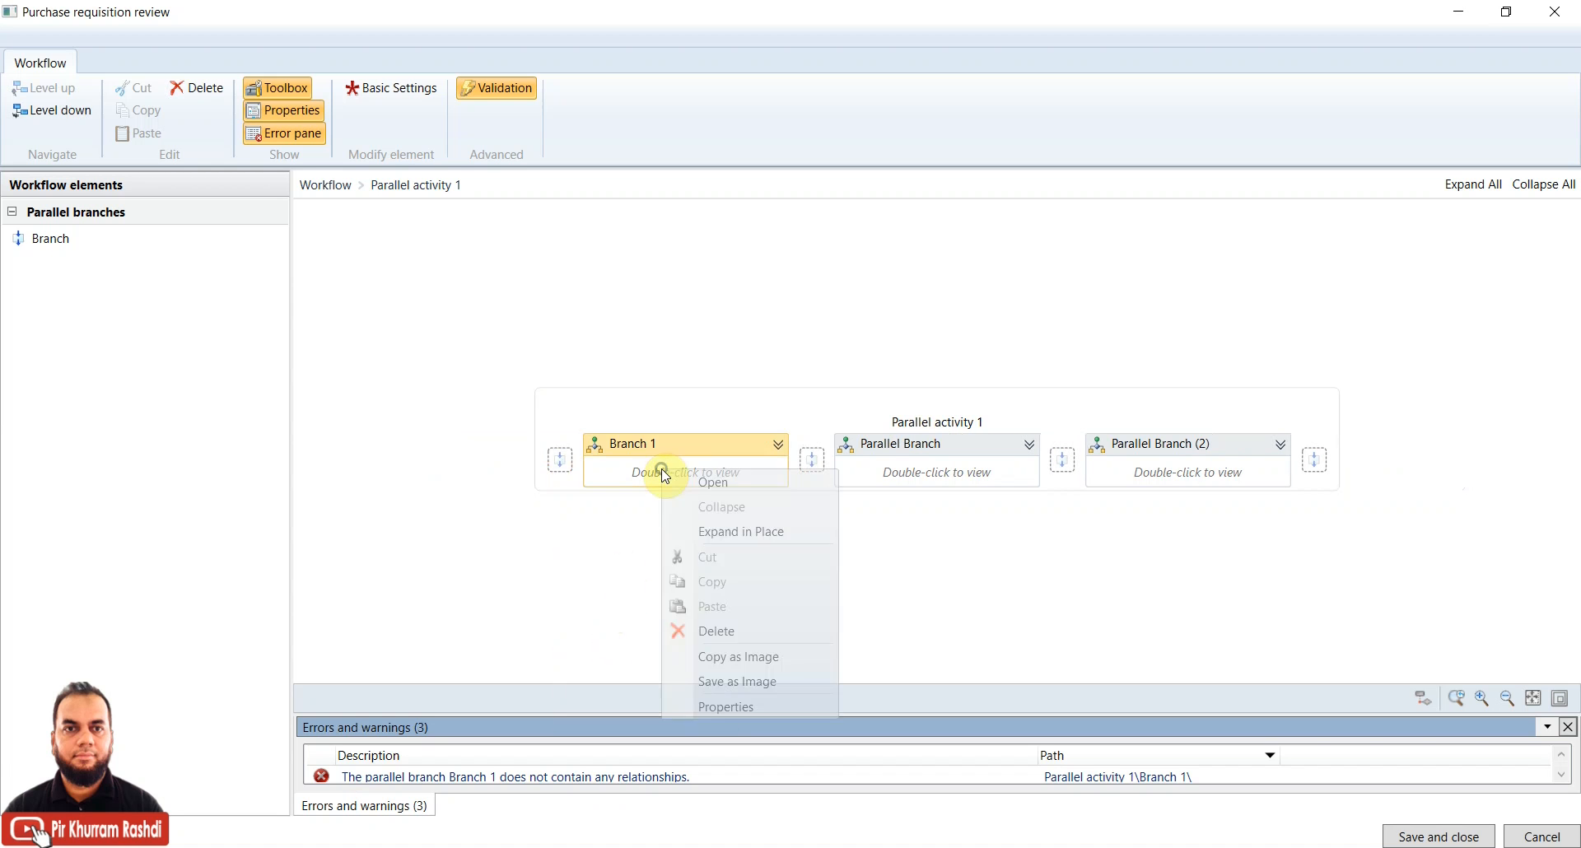
click(741, 631)
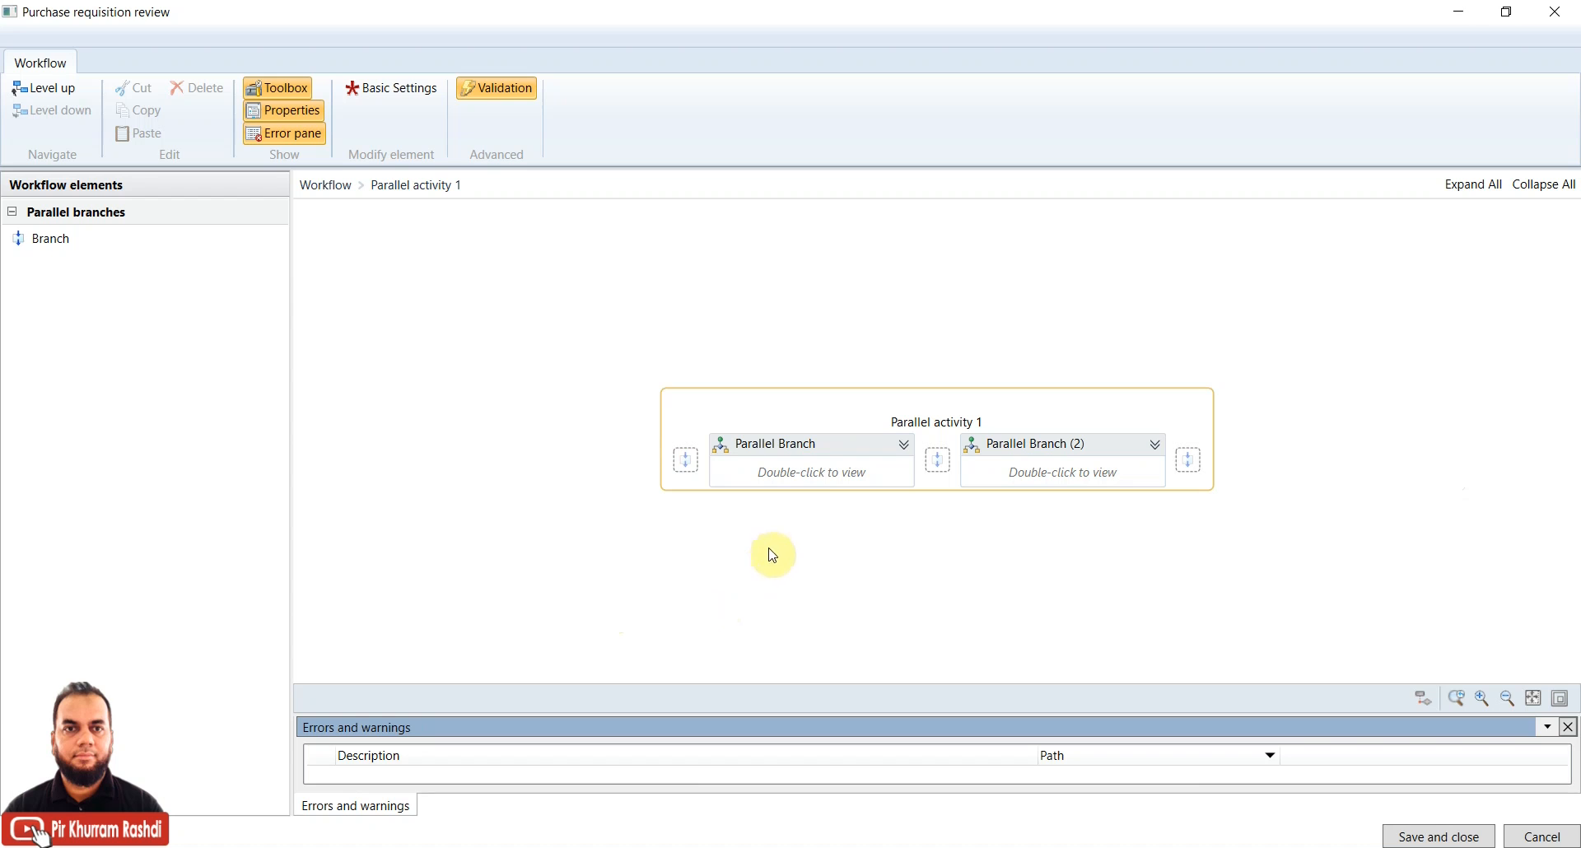
click(816, 487)
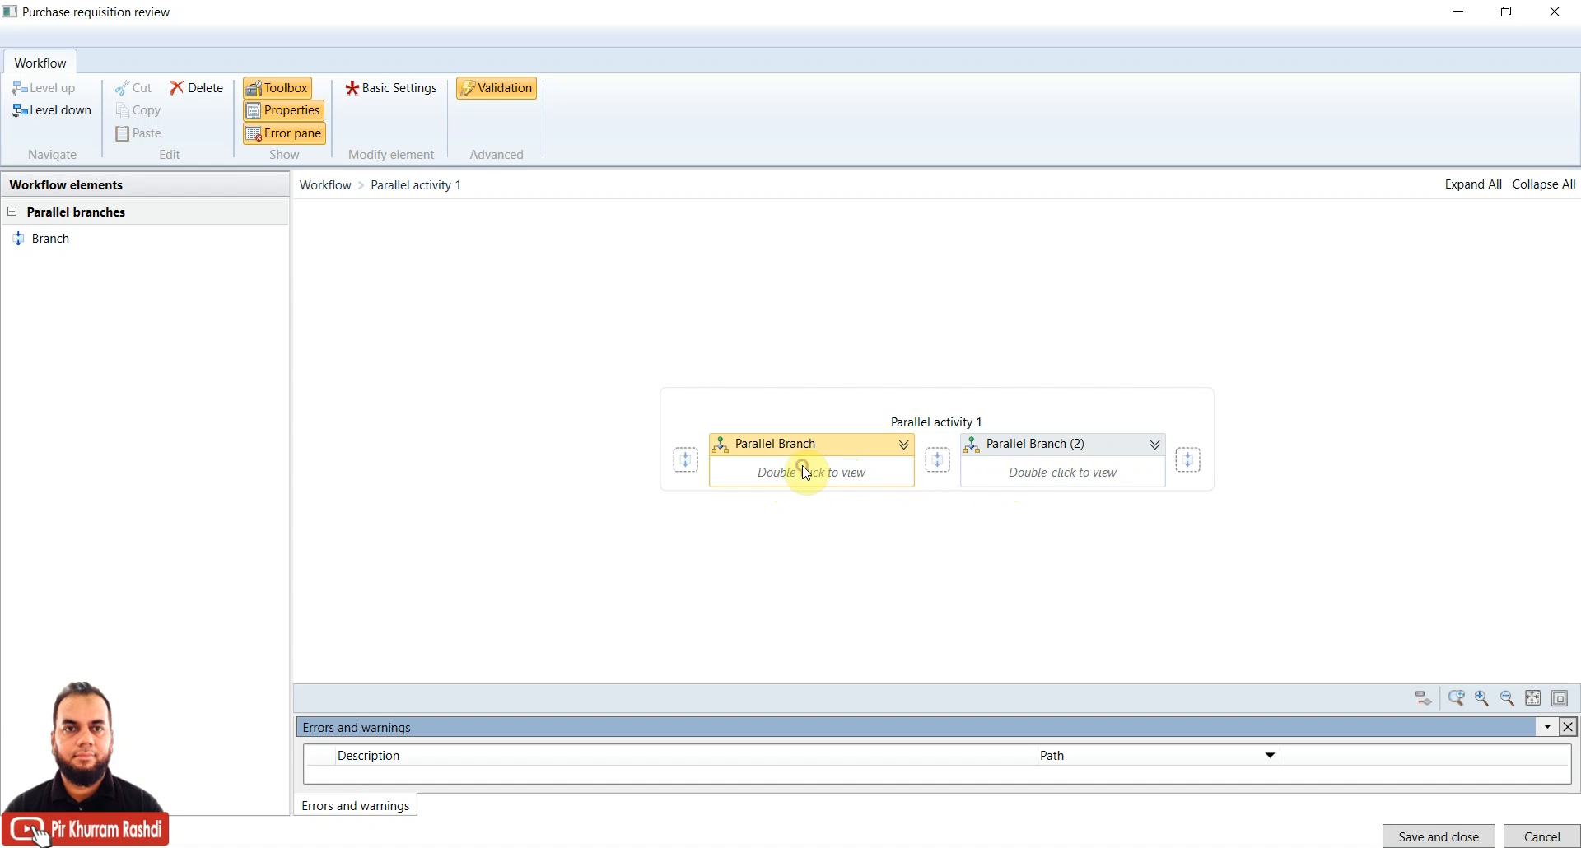
Inspect the first Parallel Branch of activity 1, then return to the full workflow diagram
click(1070, 471)
click(815, 478)
double_click(815, 478)
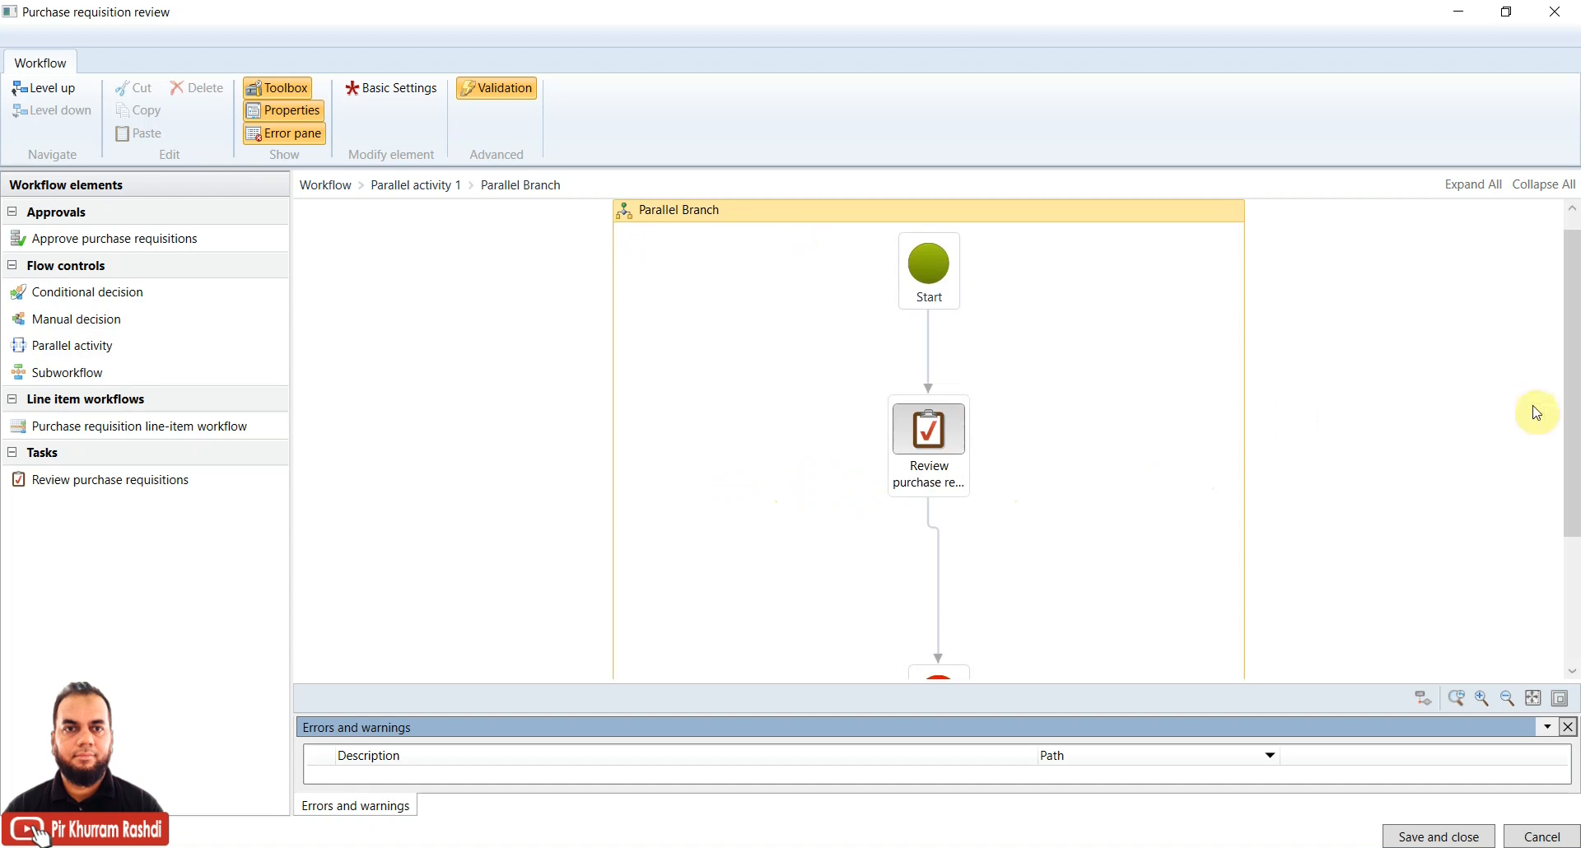
drag(1573, 363, 1573, 304)
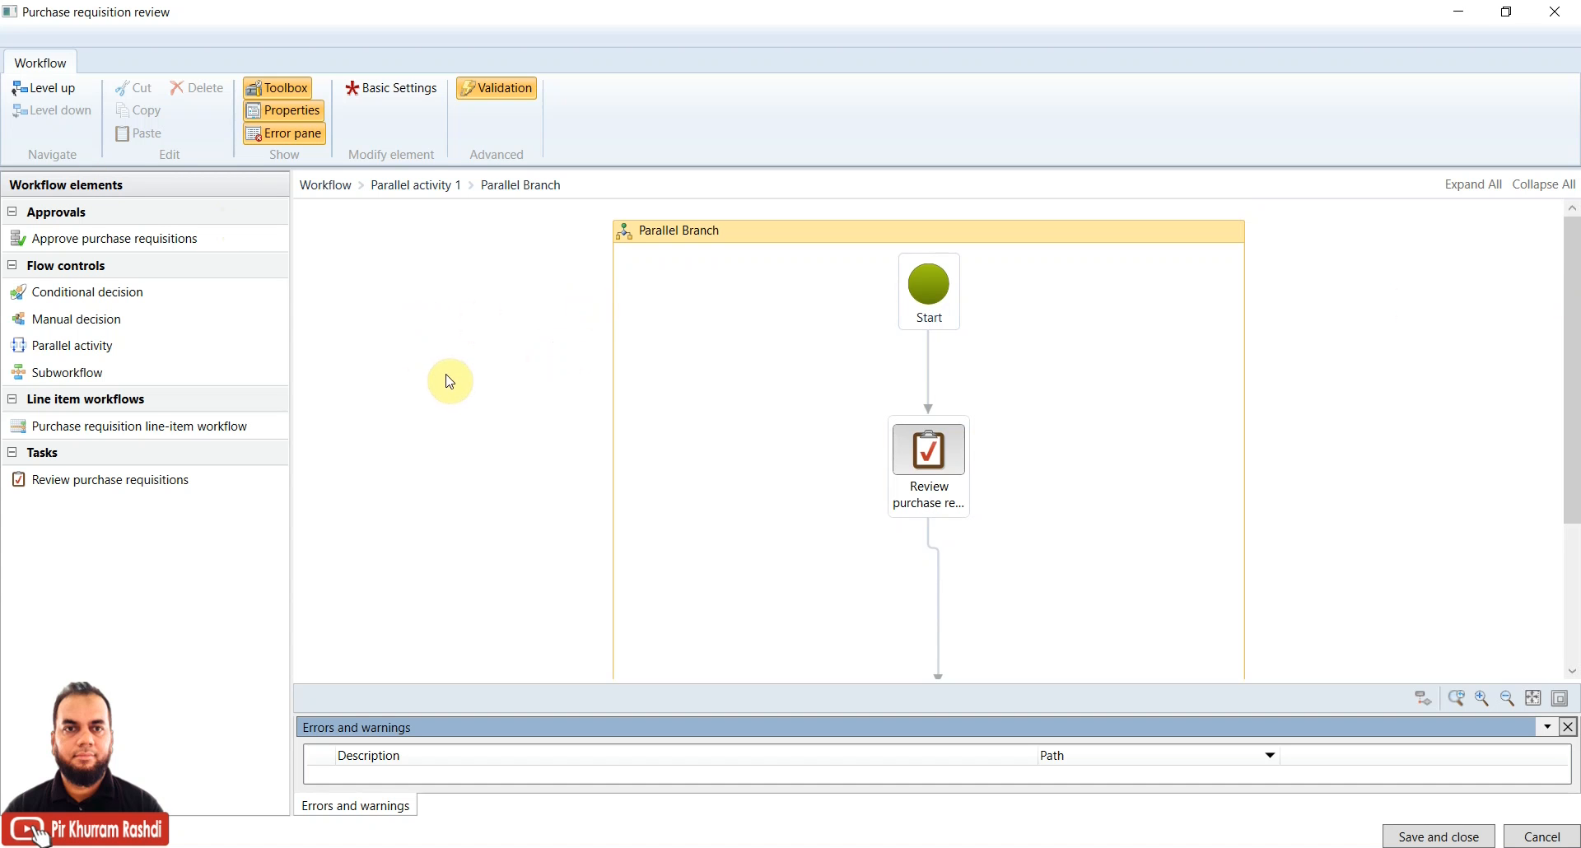
click(43, 88)
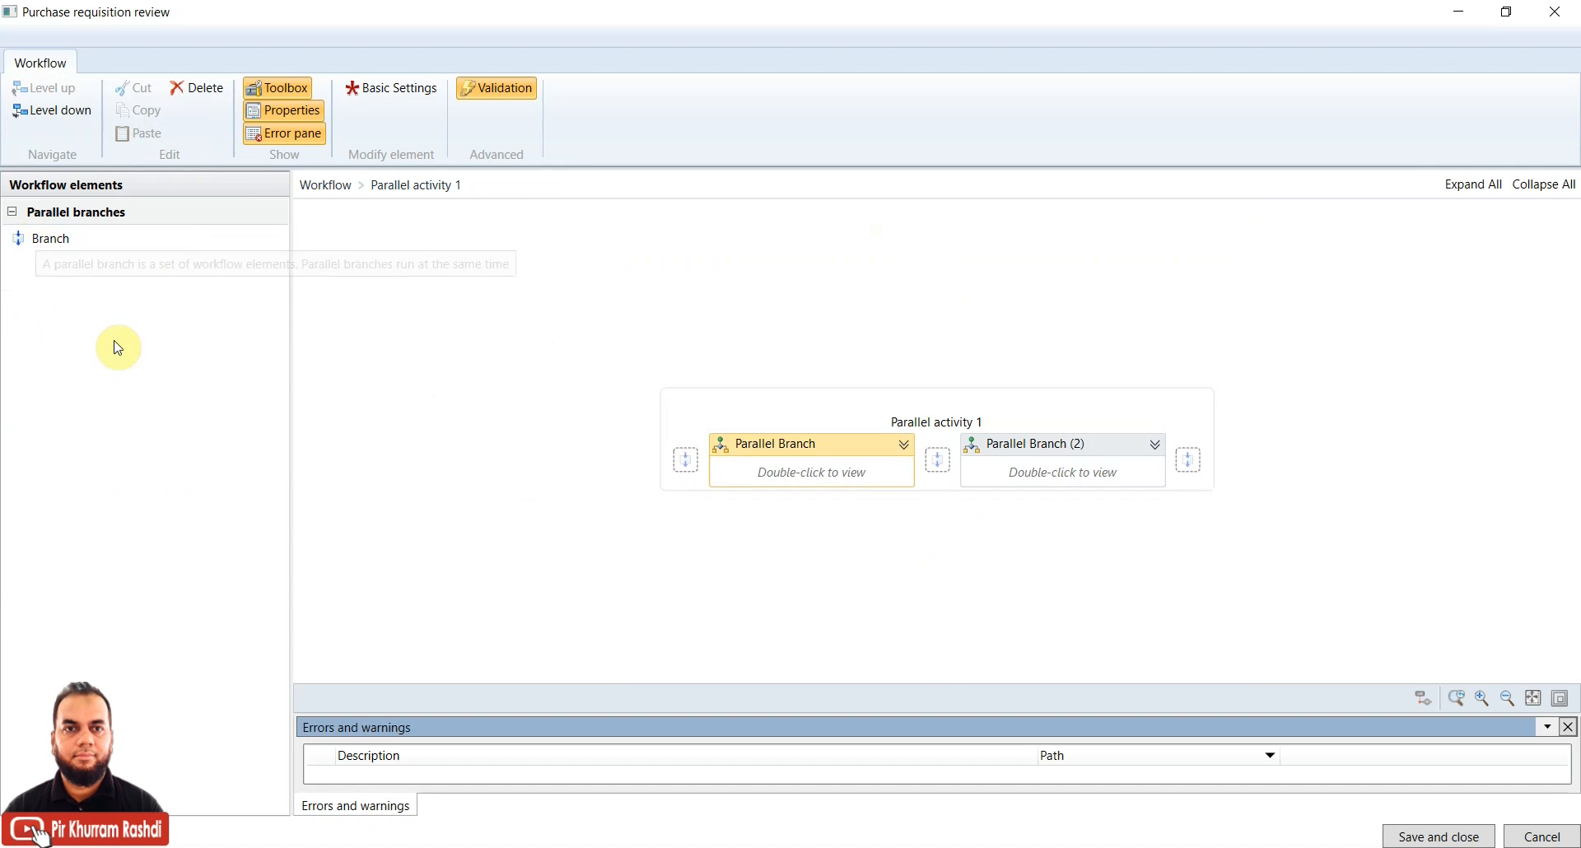
click(59, 90)
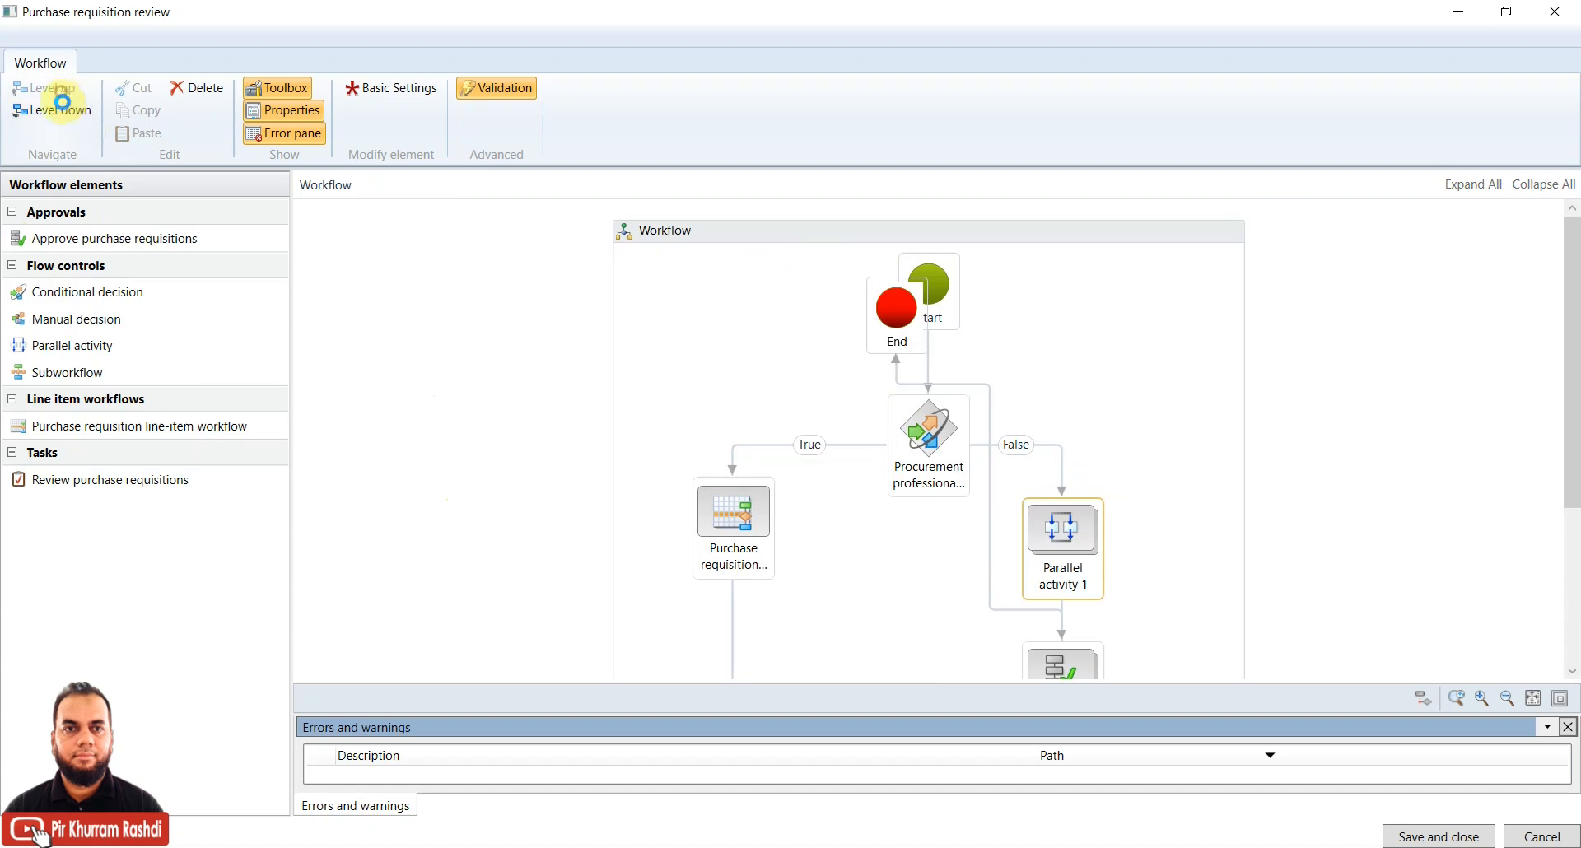
Drag a Parallel activity onto the canvas and open Parallel activity 2's branches
drag(1571, 381, 1570, 424)
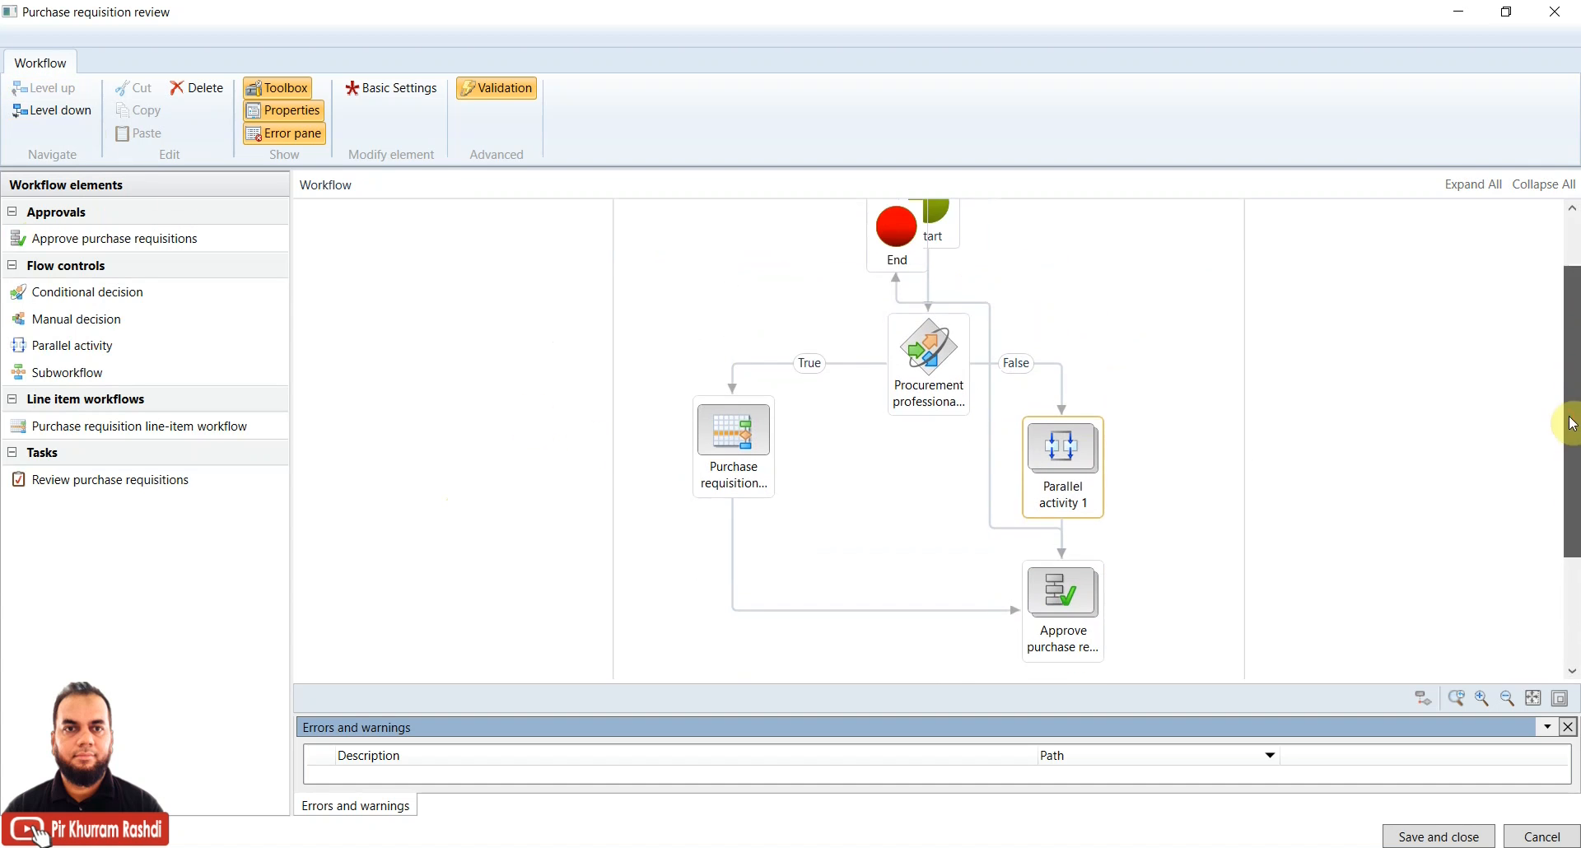
drag(123, 345, 1111, 276)
double_click(1119, 284)
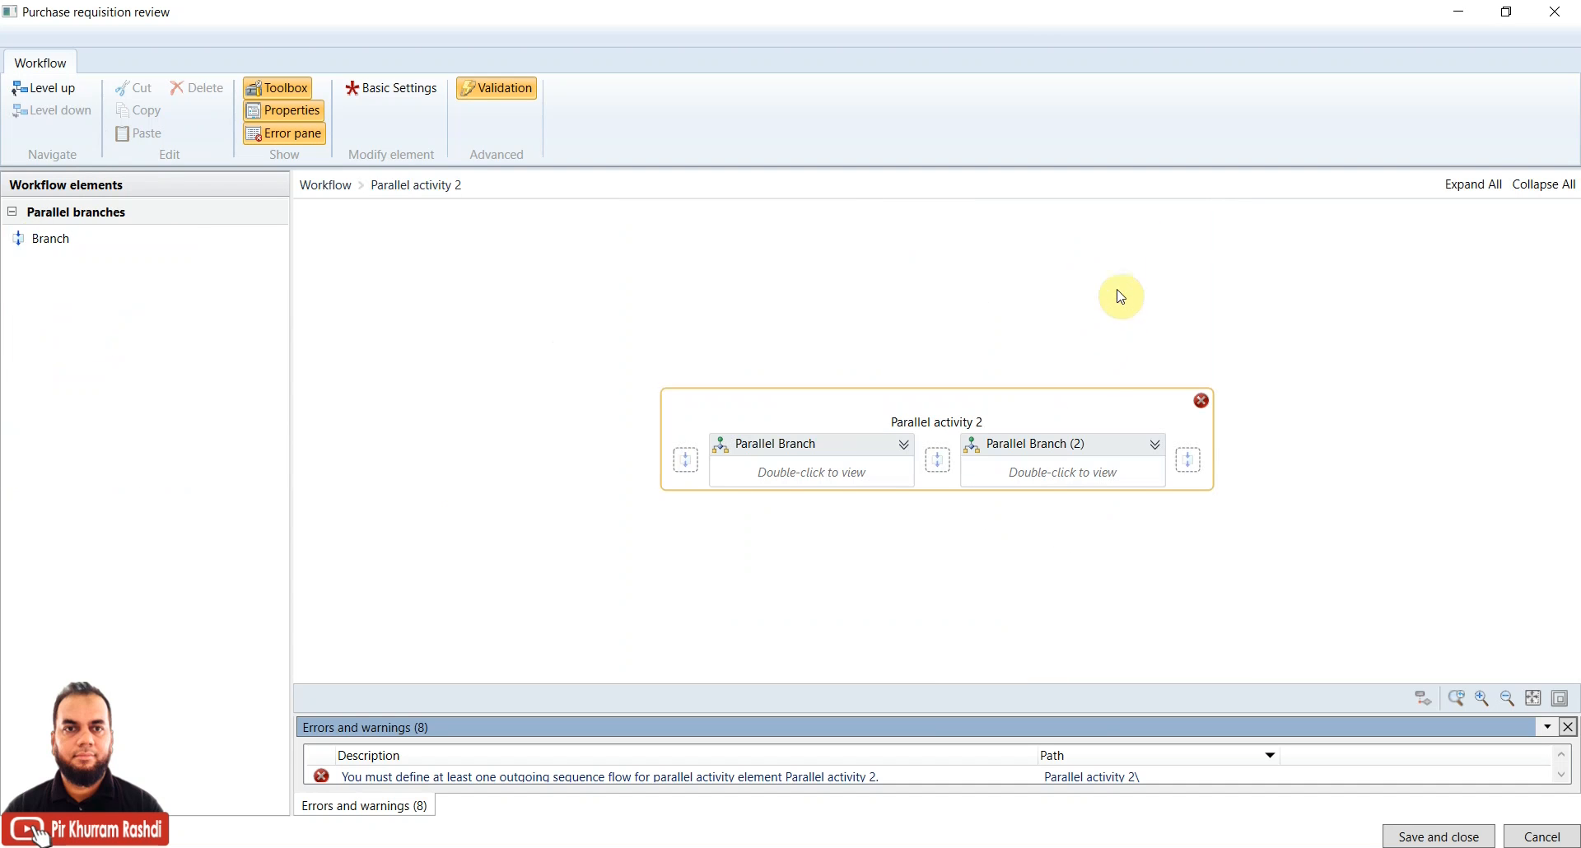
click(853, 473)
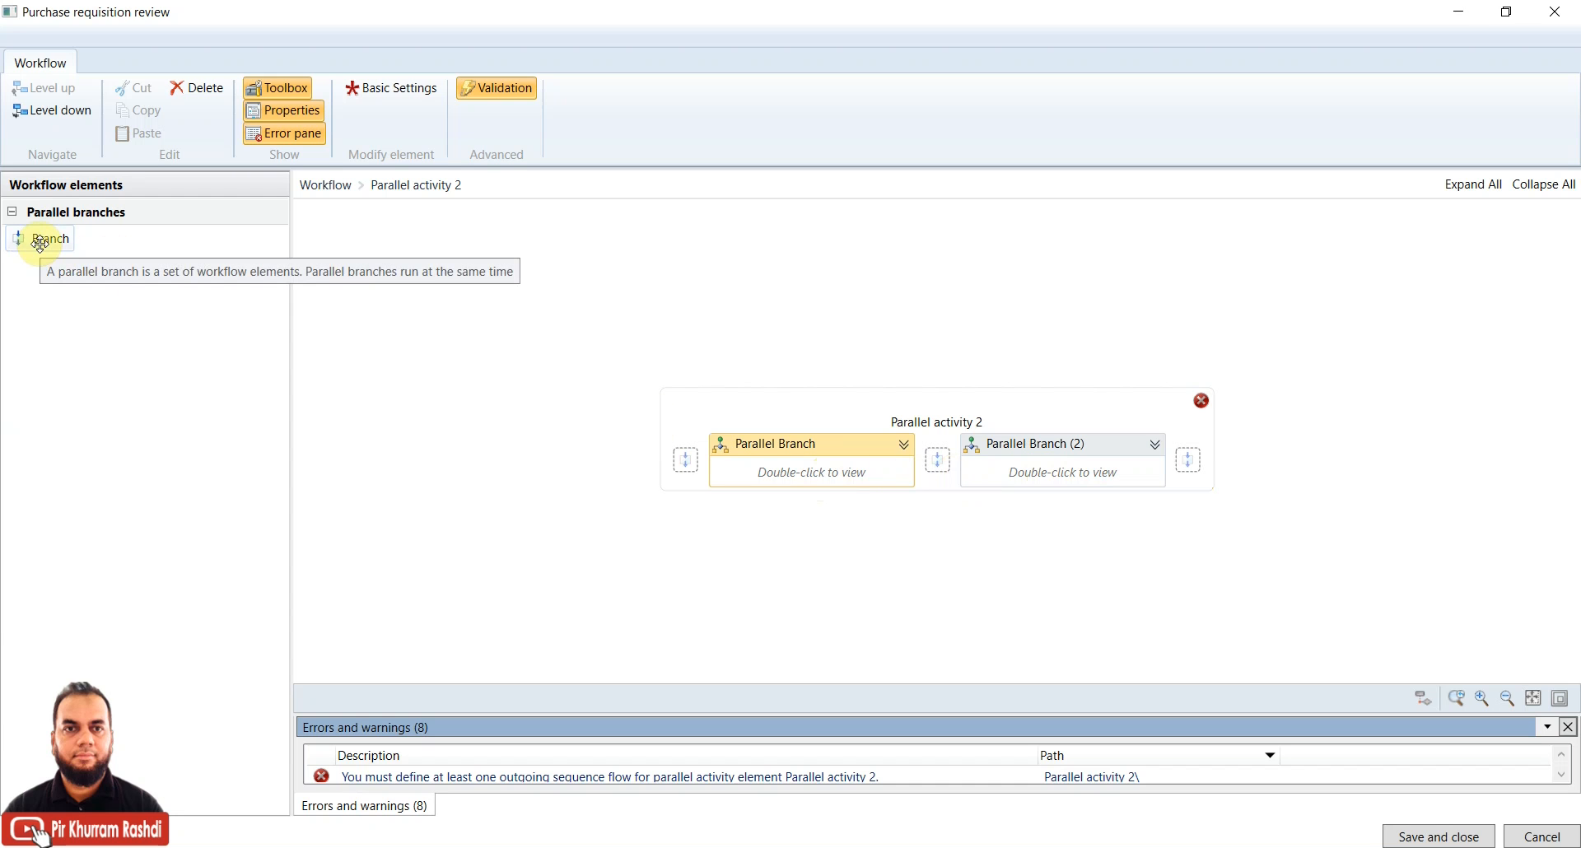
Open the first branch of Parallel activity 2 and drag its End node below Start
double_click(812, 477)
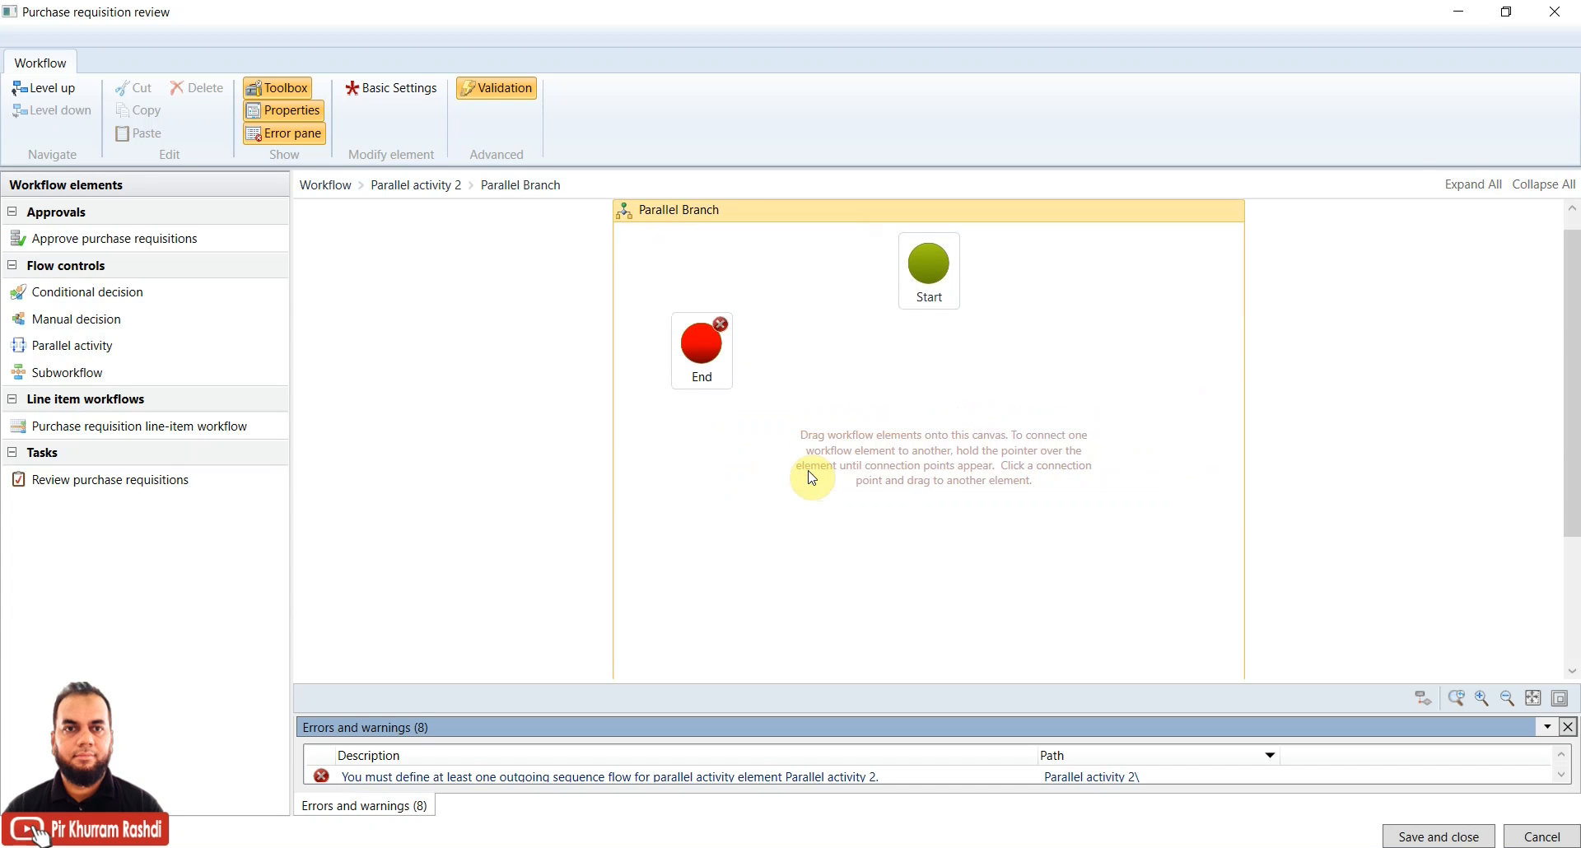
drag(713, 338, 954, 557)
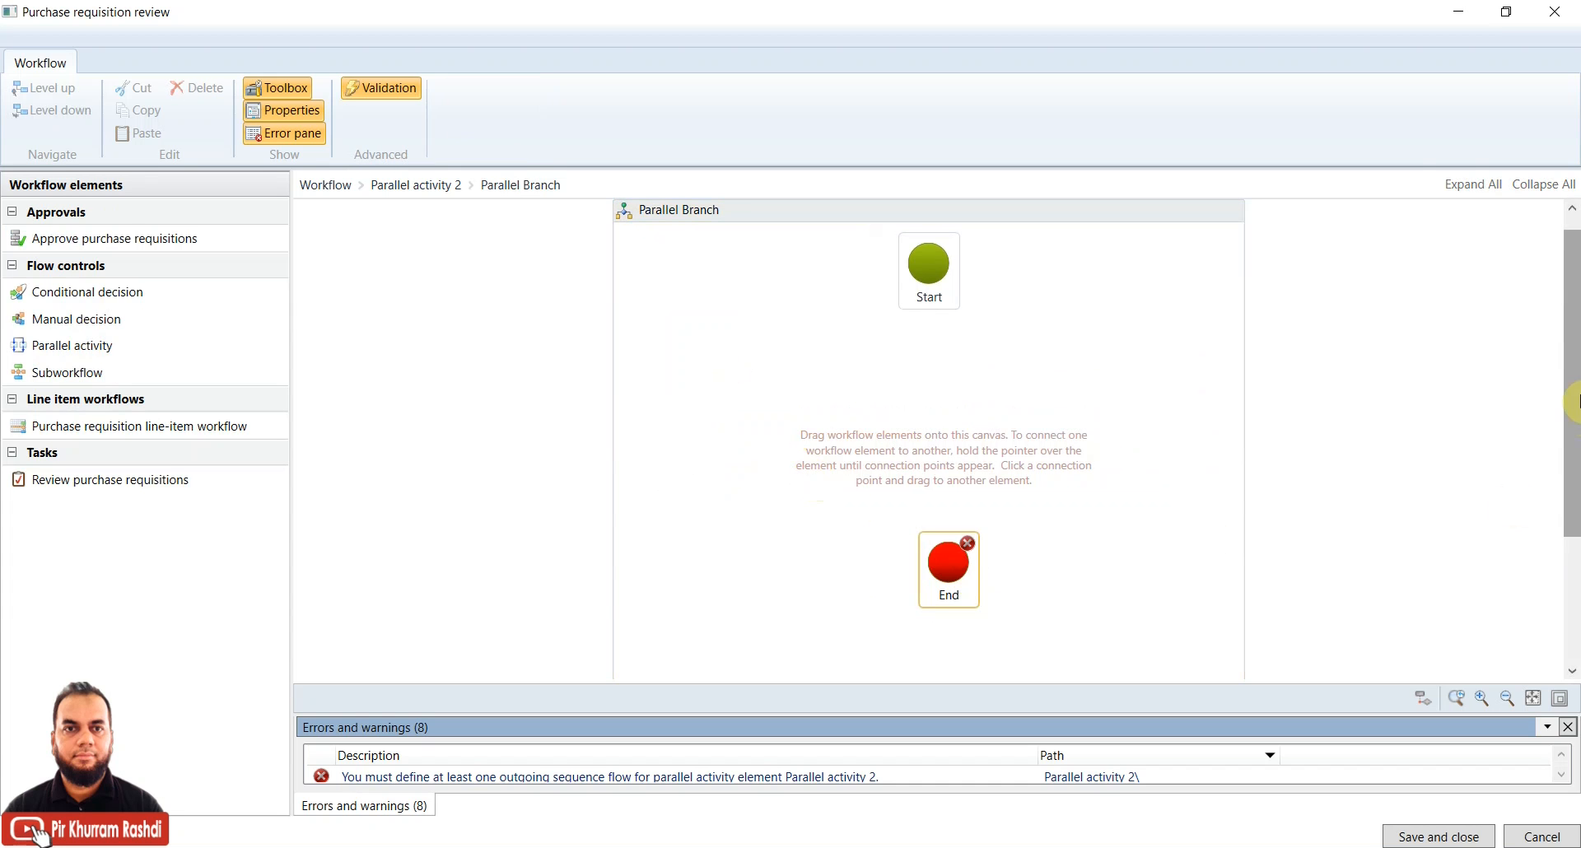
drag(1569, 390, 1571, 353)
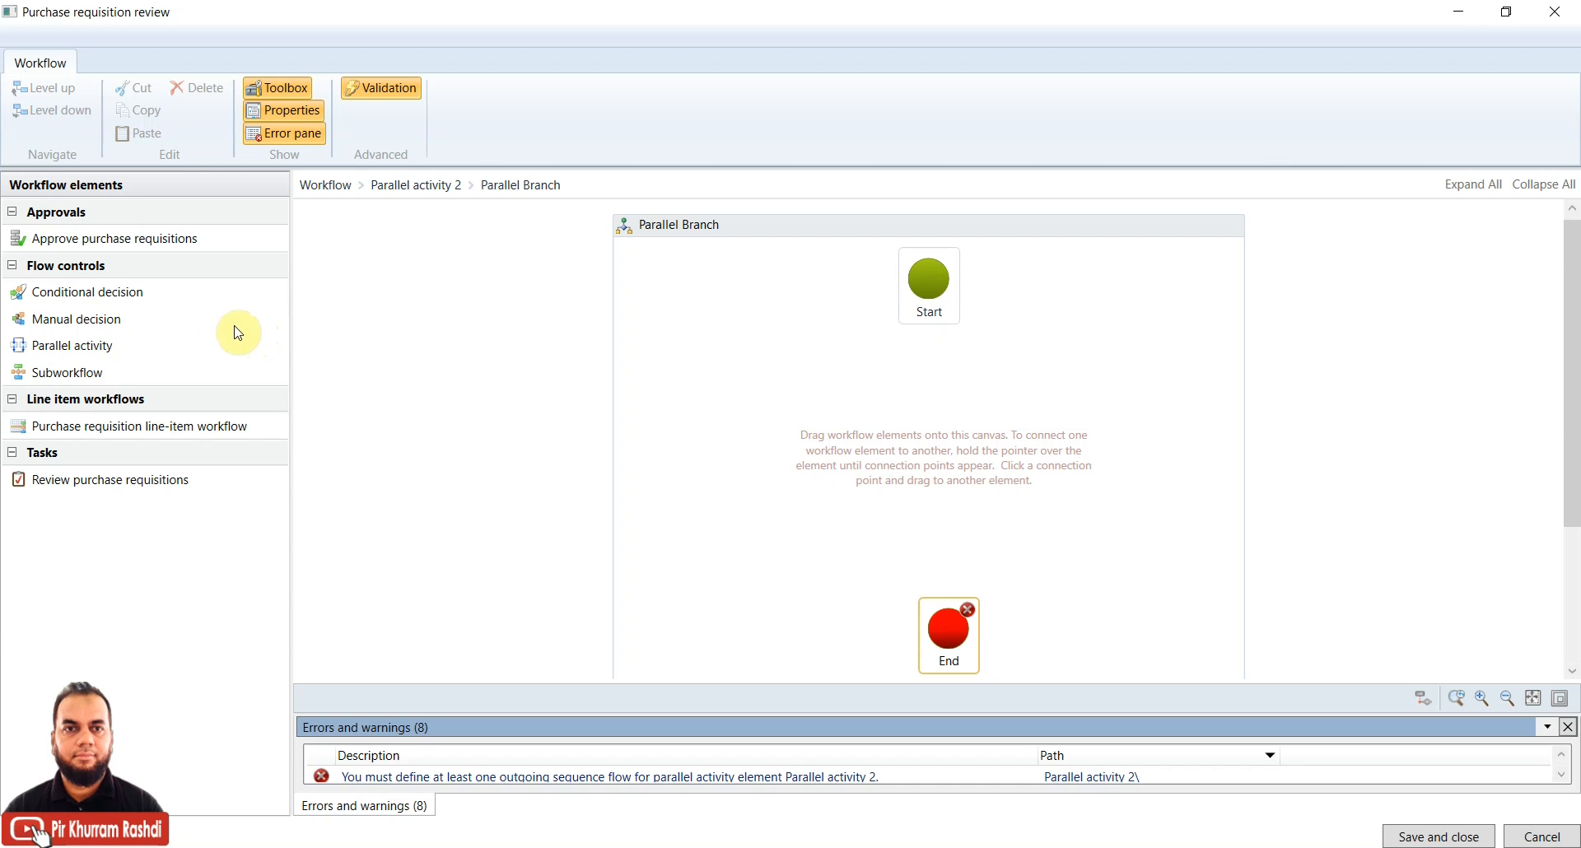
Place a Manual decision in the branch and connect Start to it
drag(85, 319, 934, 441)
mouse_move(931, 330)
drag(933, 331, 936, 395)
click(934, 449)
Route both Manual decision 1 outcomes, 1 and 2, to End
mouse_move(974, 434)
drag(975, 436, 947, 622)
drag(888, 432, 939, 639)
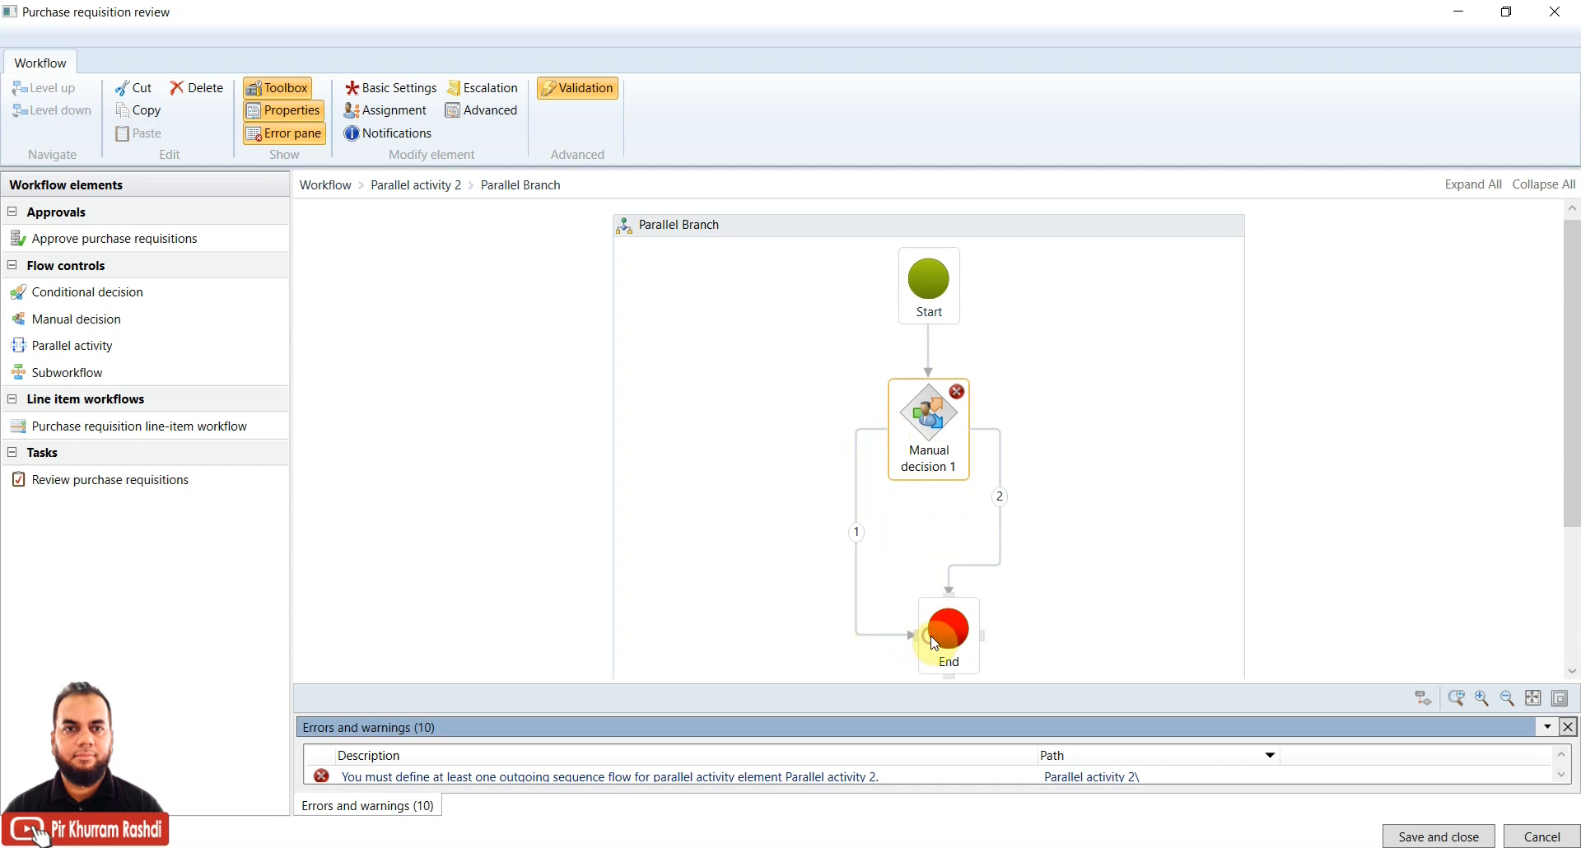
click(857, 506)
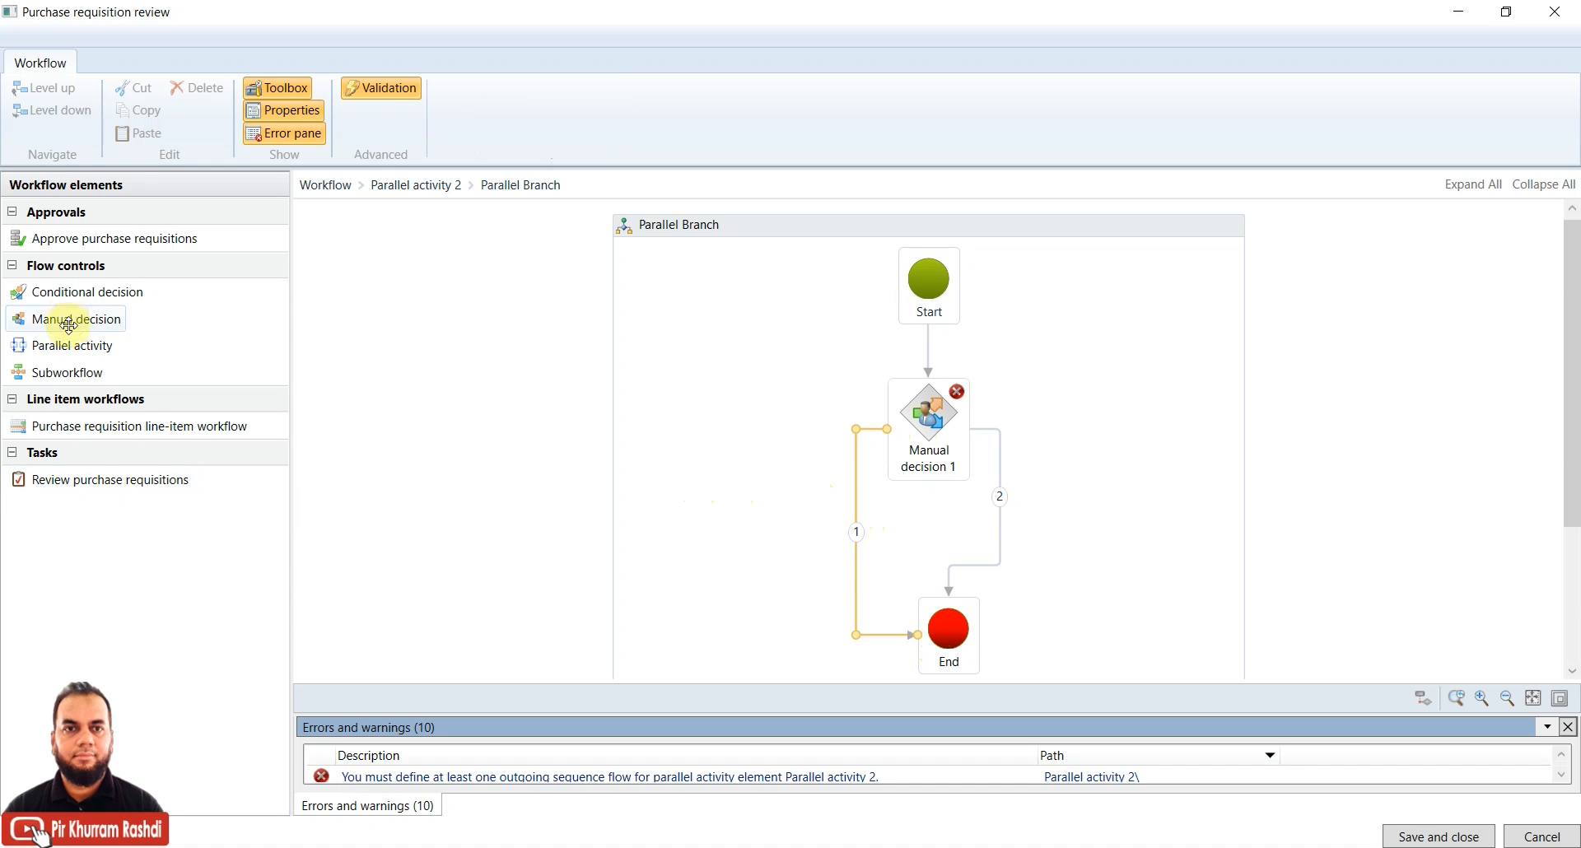
click(938, 430)
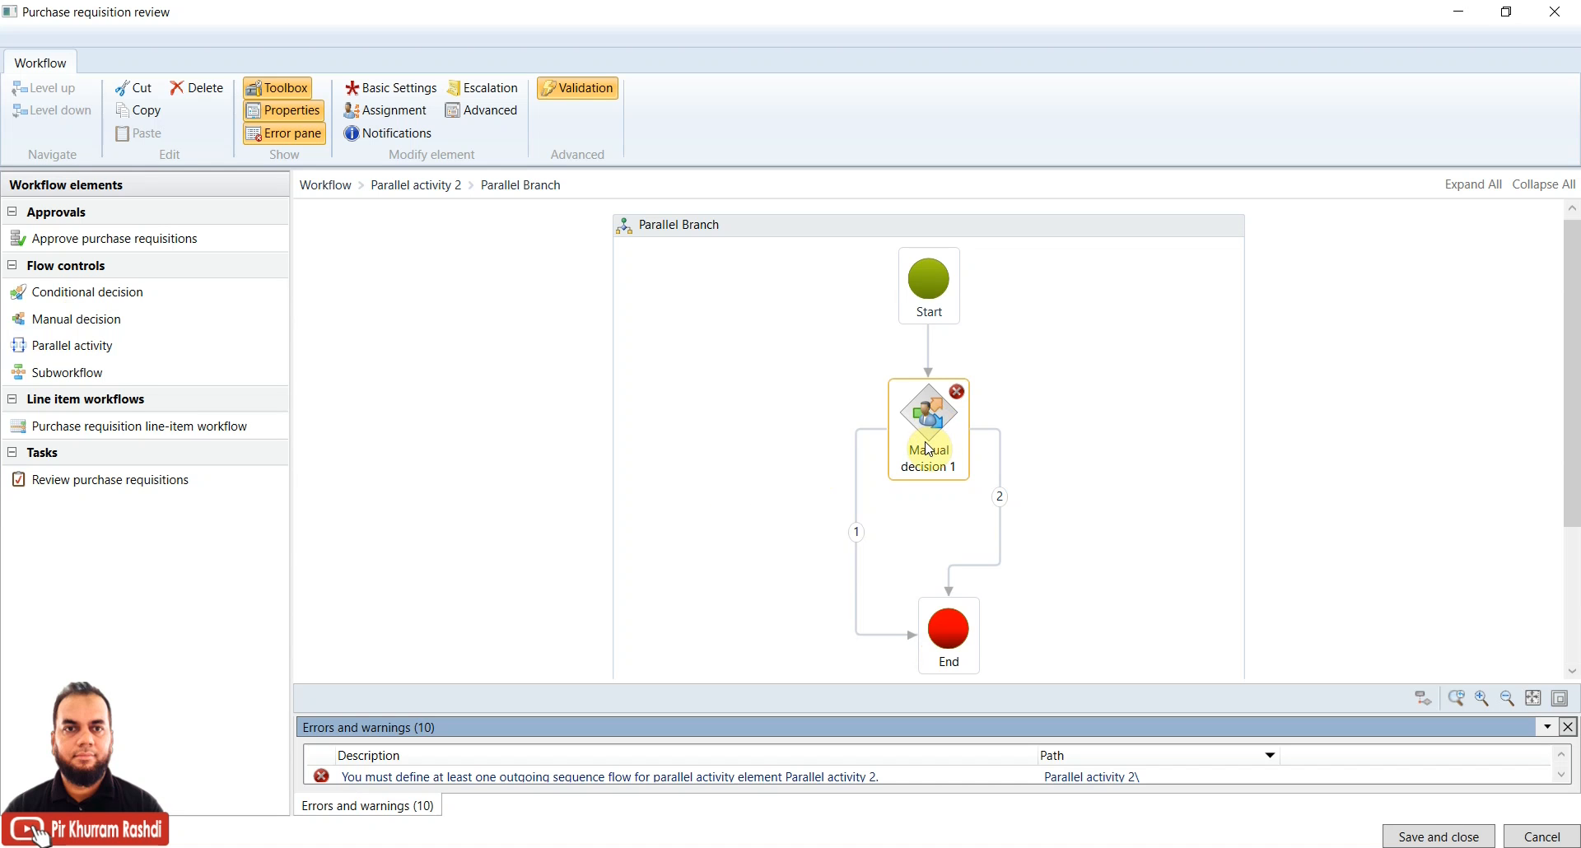
click(702, 379)
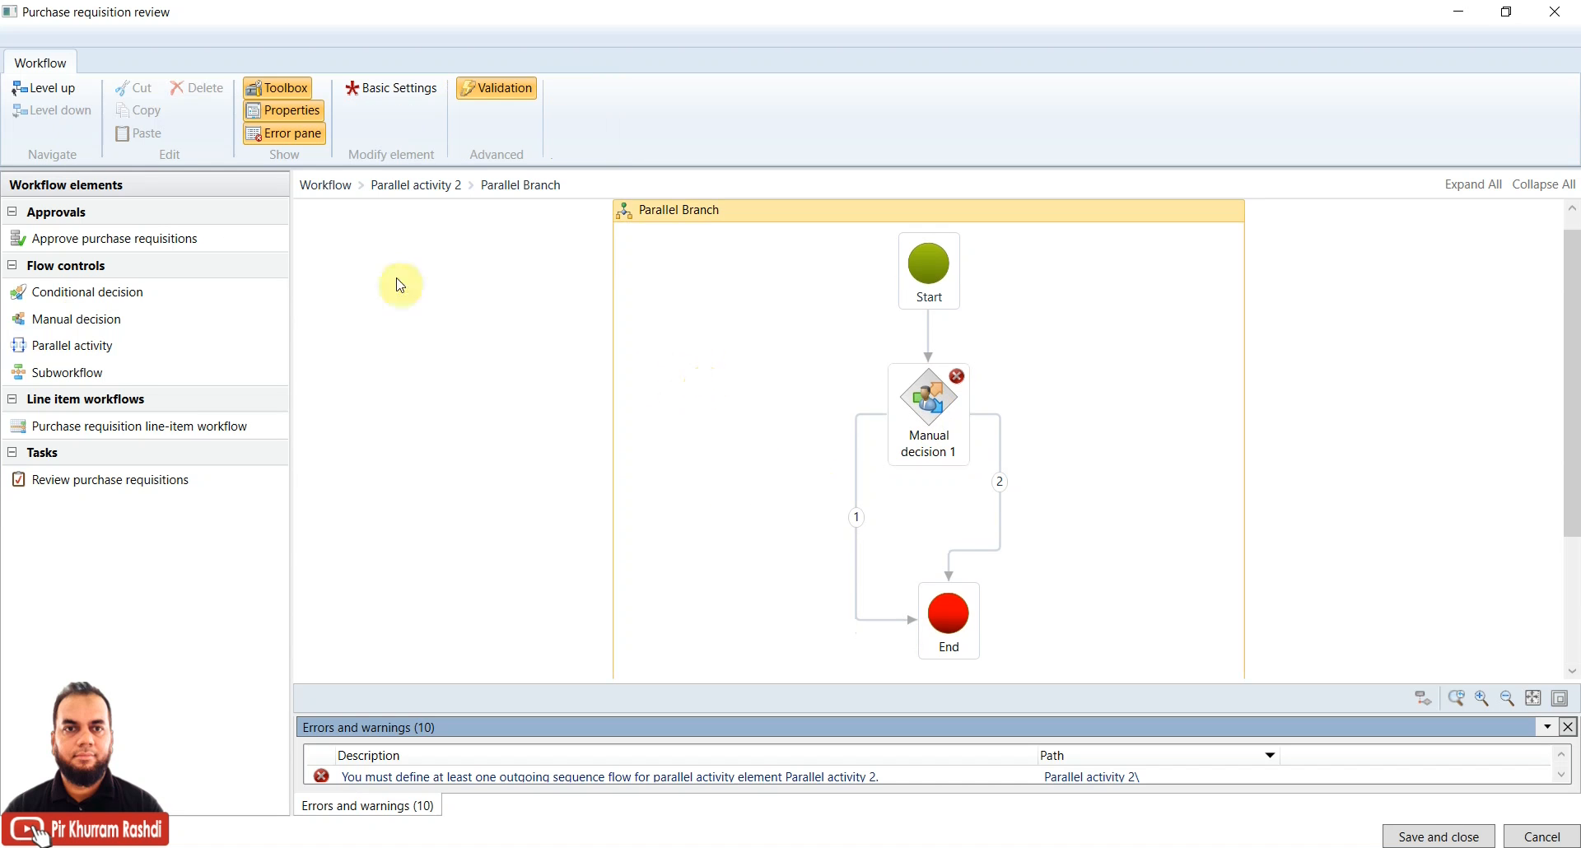
Return to the top-level workflow and delete Parallel activity 2
click(28, 92)
click(512, 385)
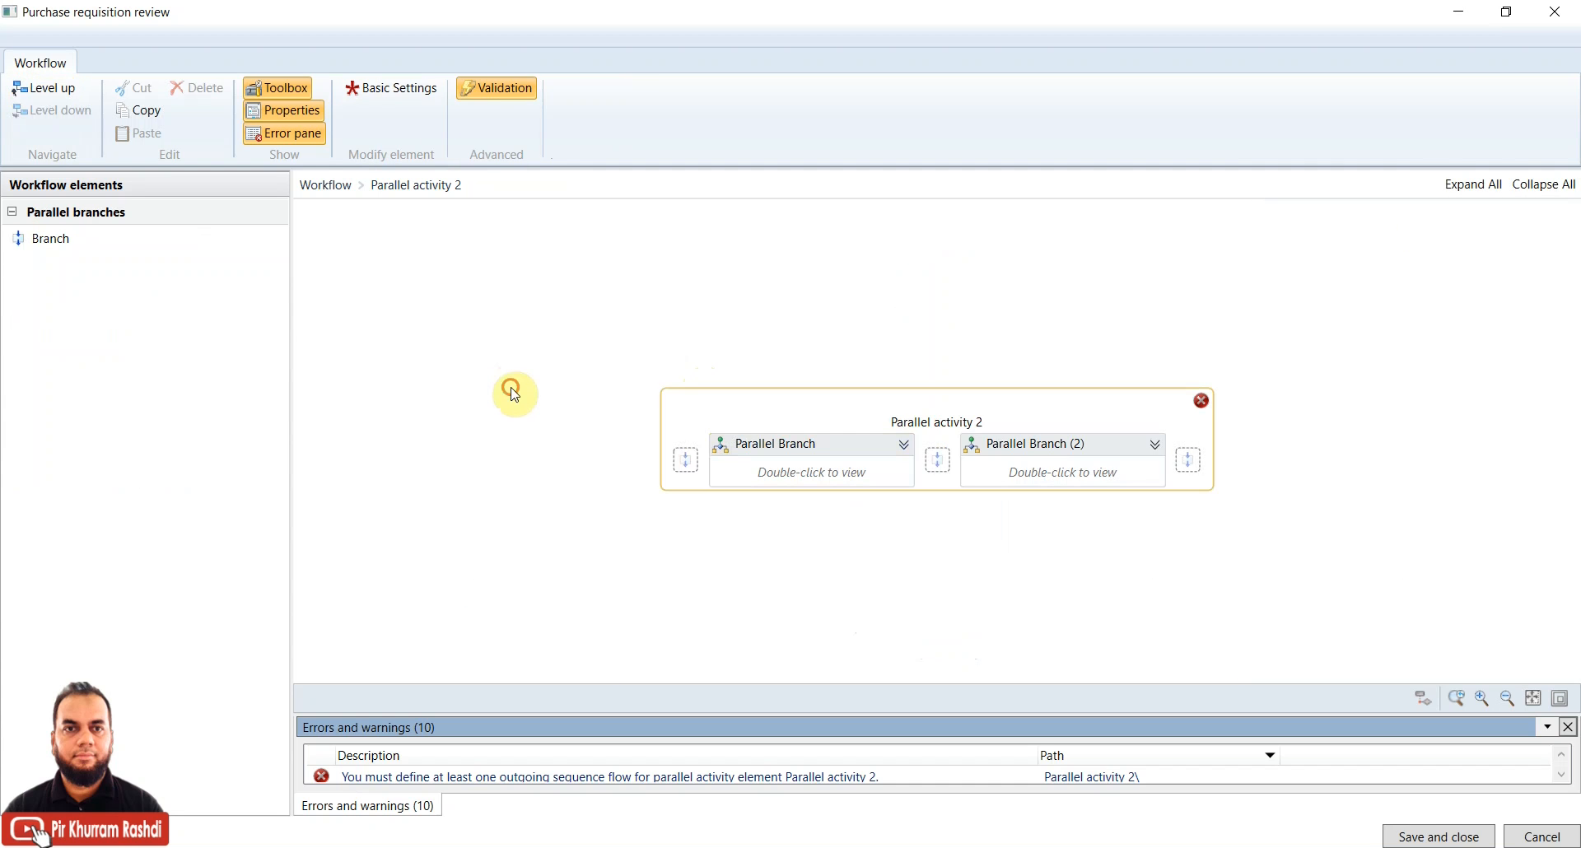
click(37, 89)
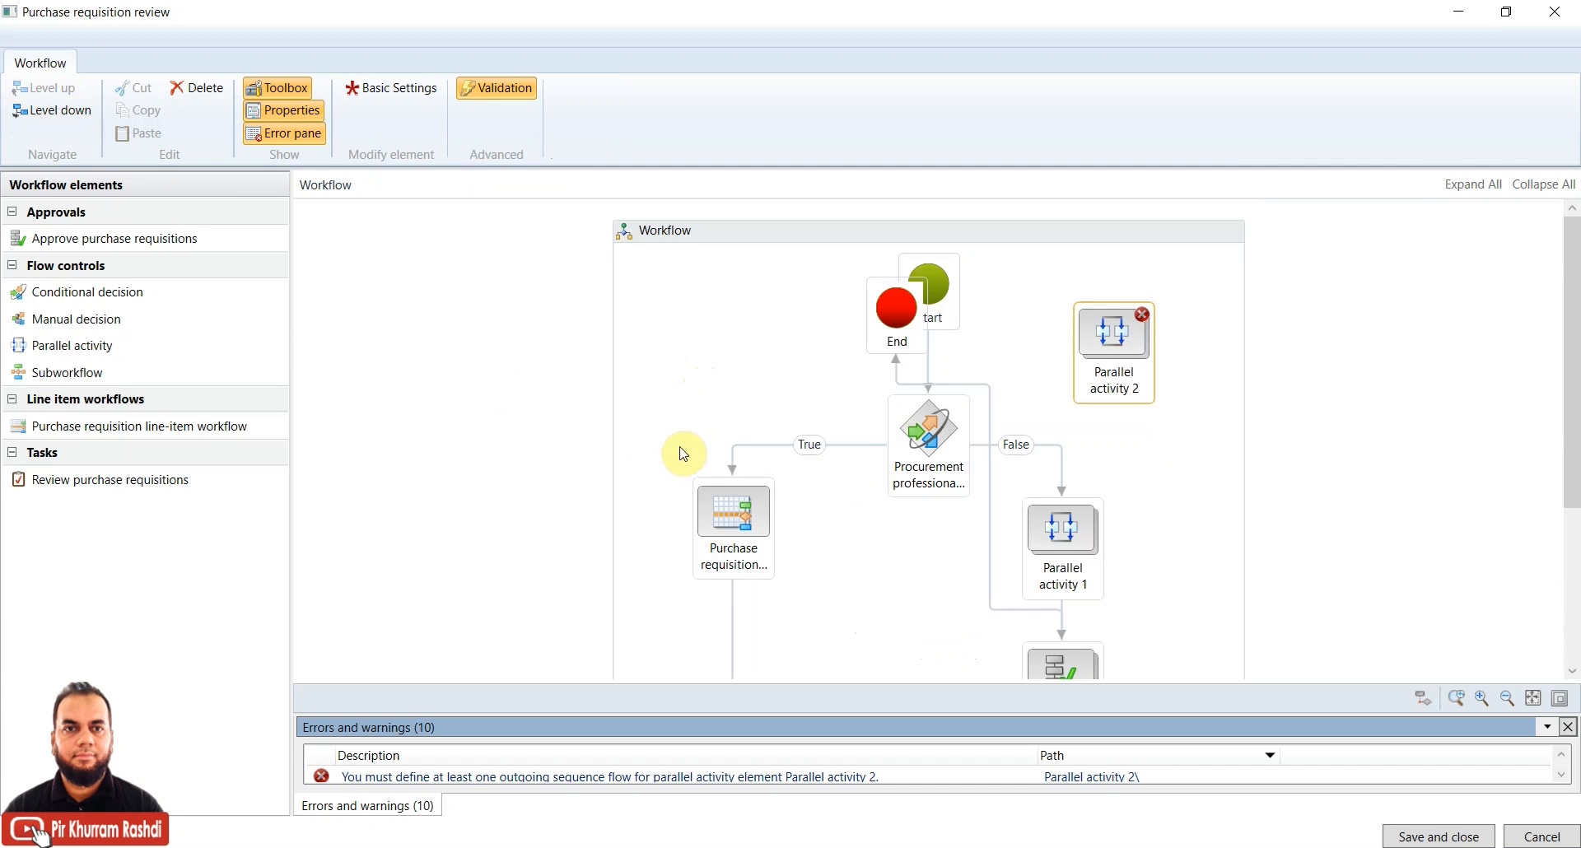
right_click(1121, 326)
click(1173, 447)
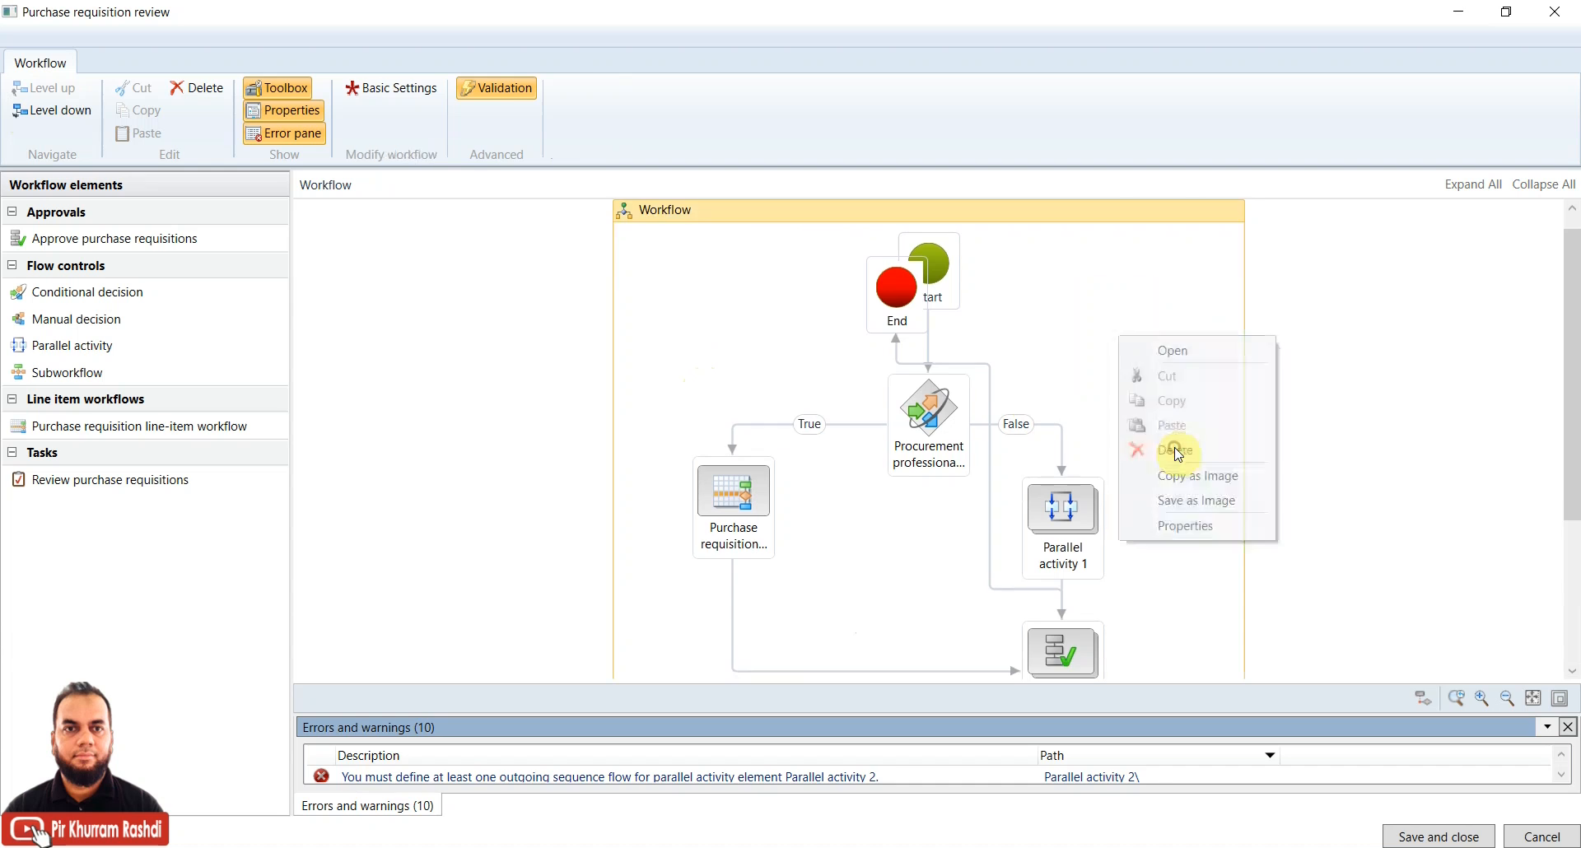
Open Parallel activity 1's first branch and select the Review purchase requisitions task
double_click(1103, 530)
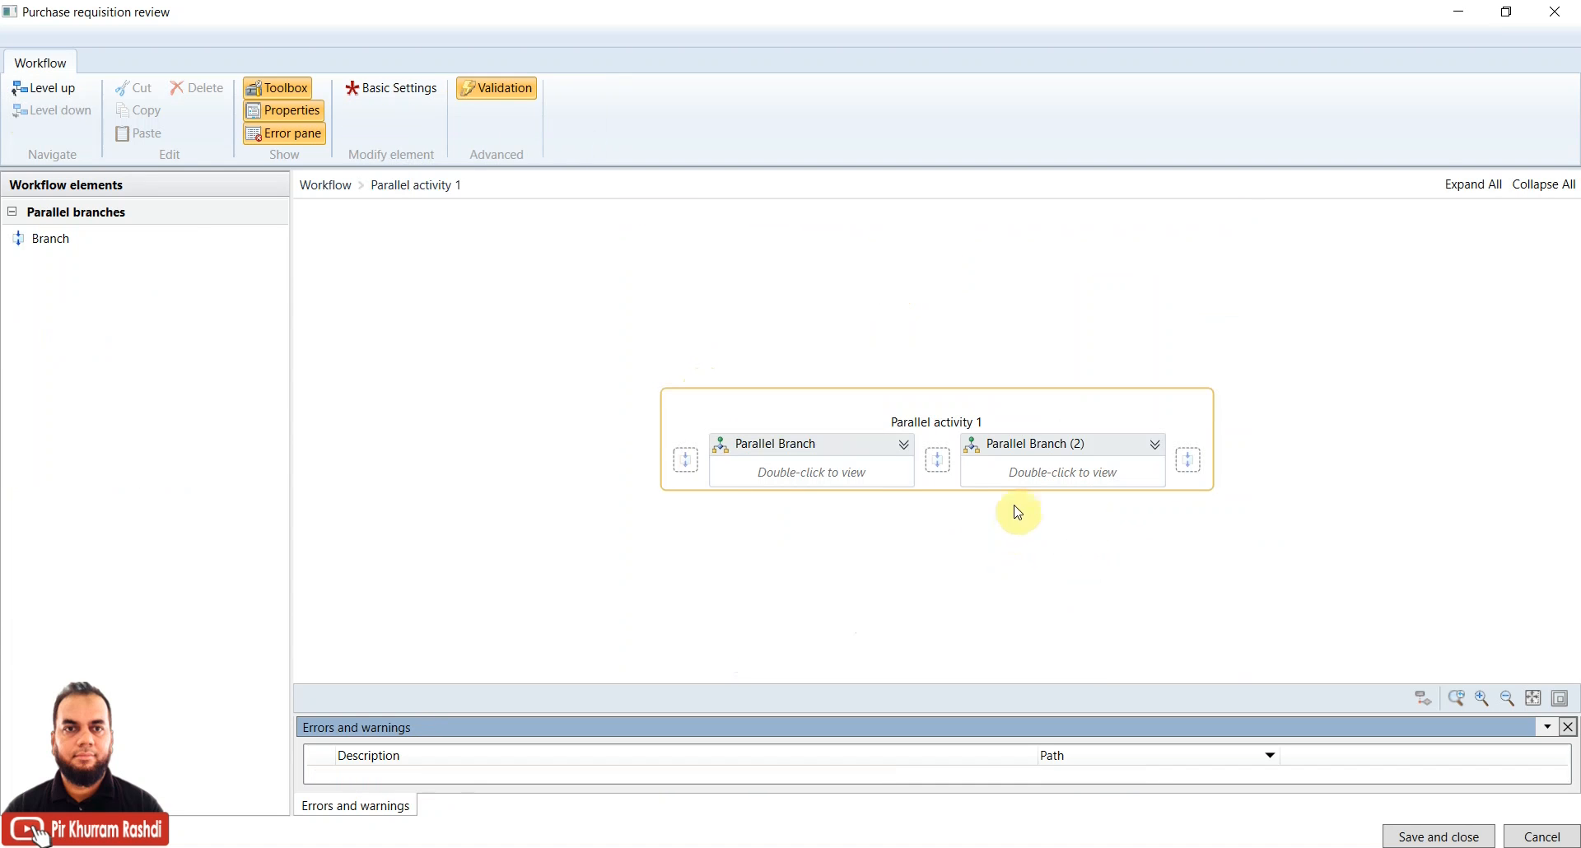
double_click(857, 478)
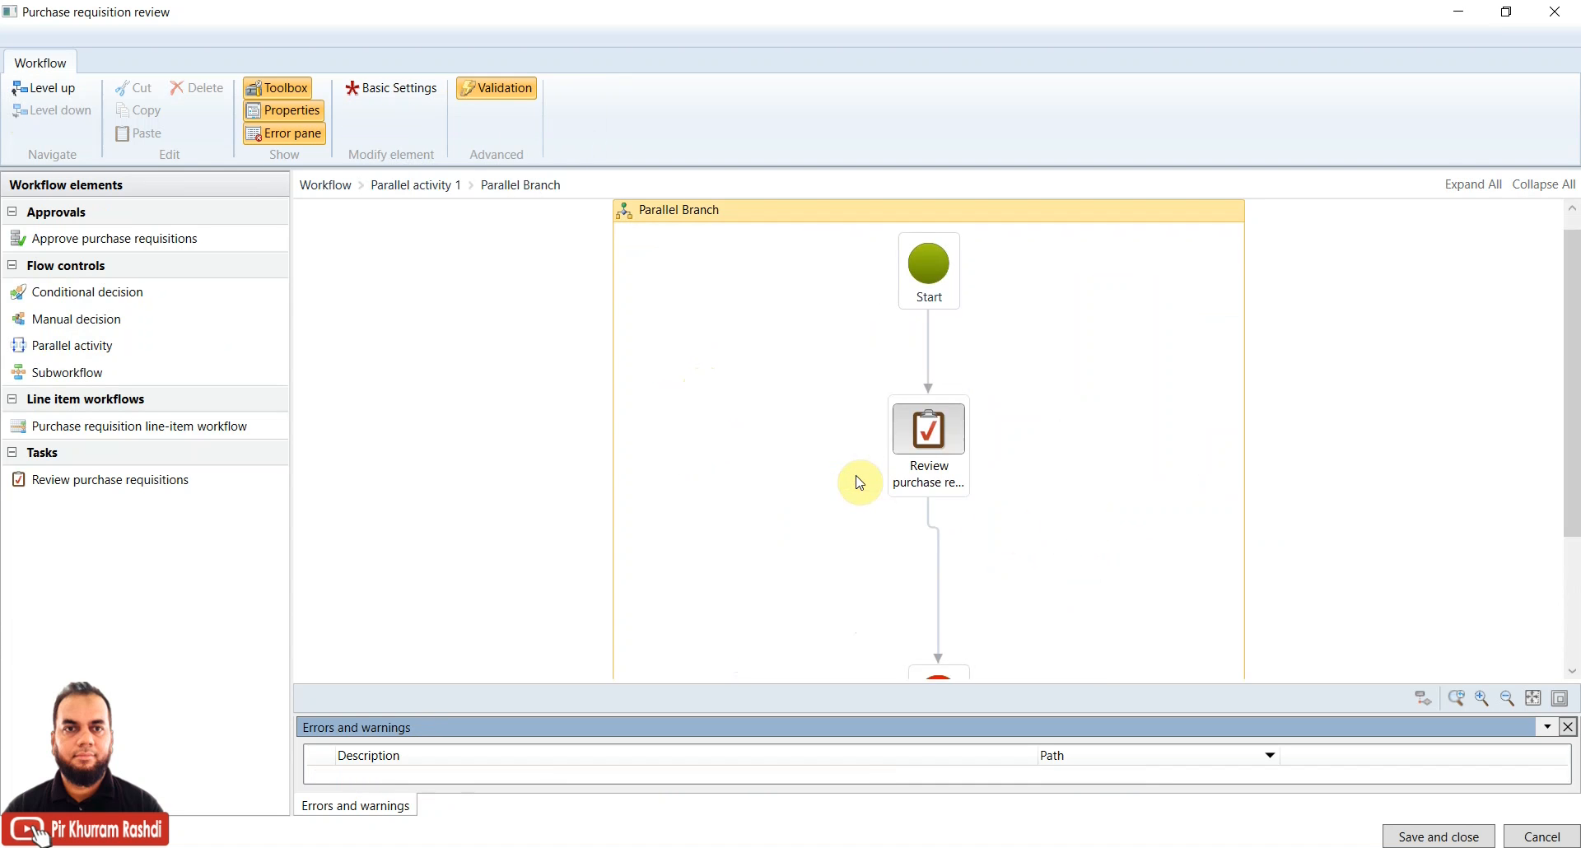
click(939, 451)
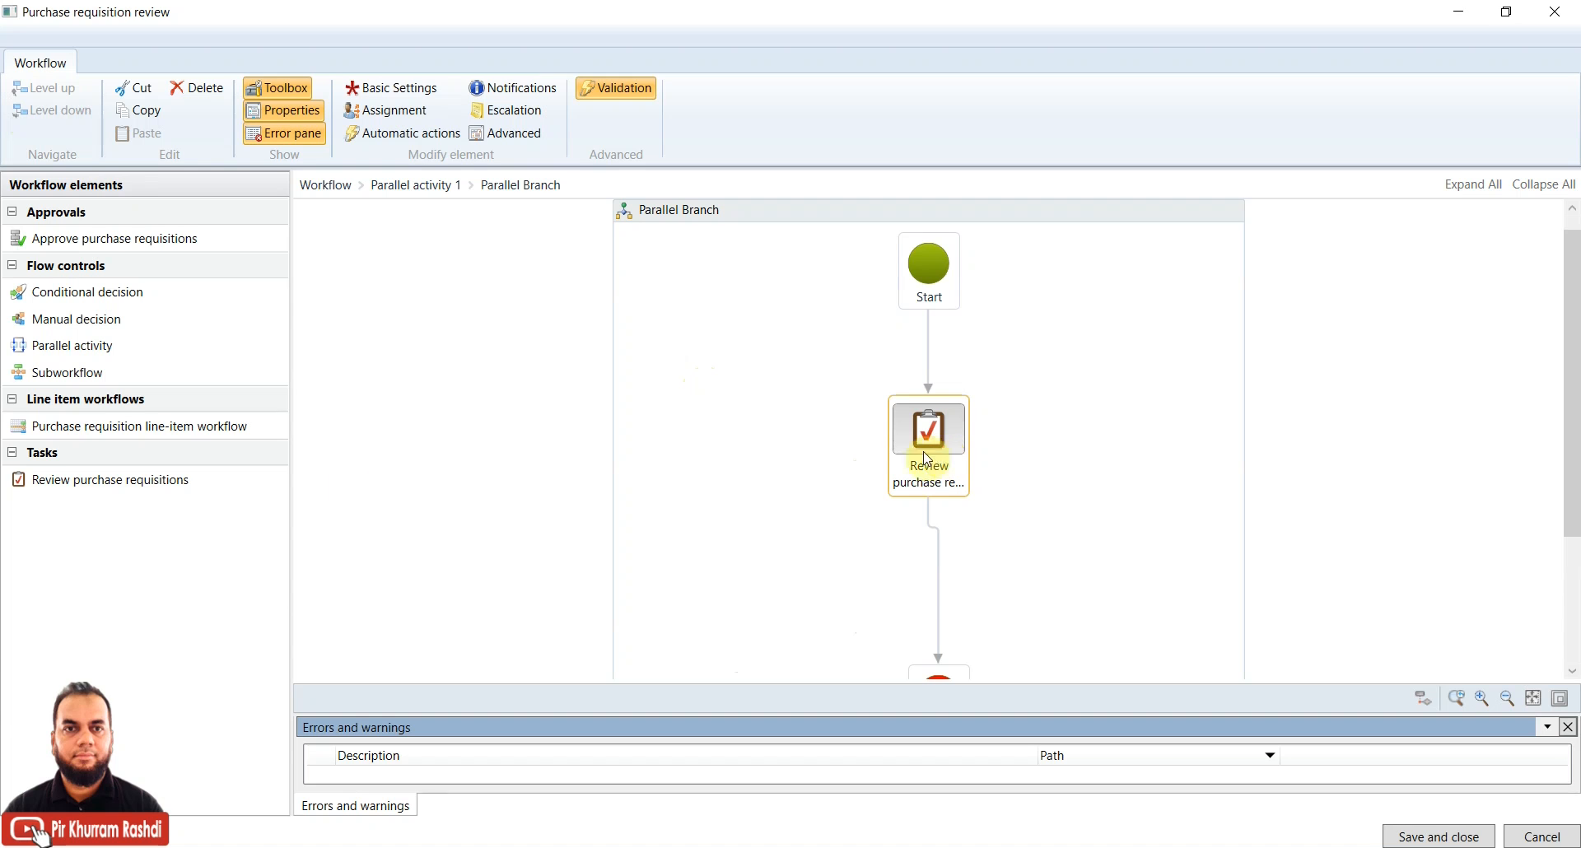
drag(73, 496, 951, 447)
Open the review task's properties and inspect the work item subject and instructions
right_click(951, 447)
click(1003, 600)
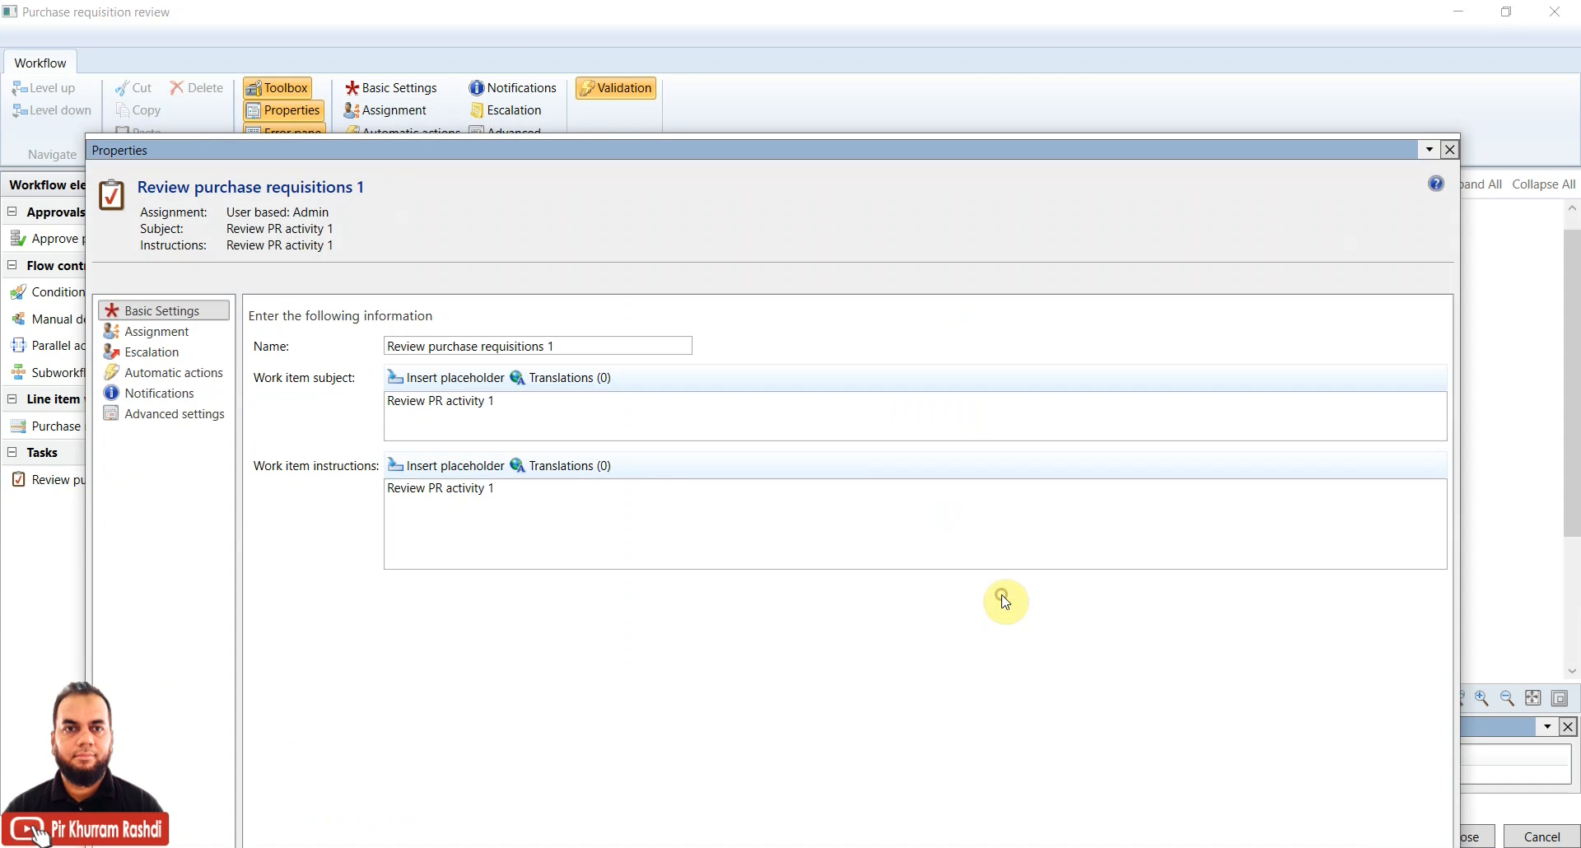
click(467, 413)
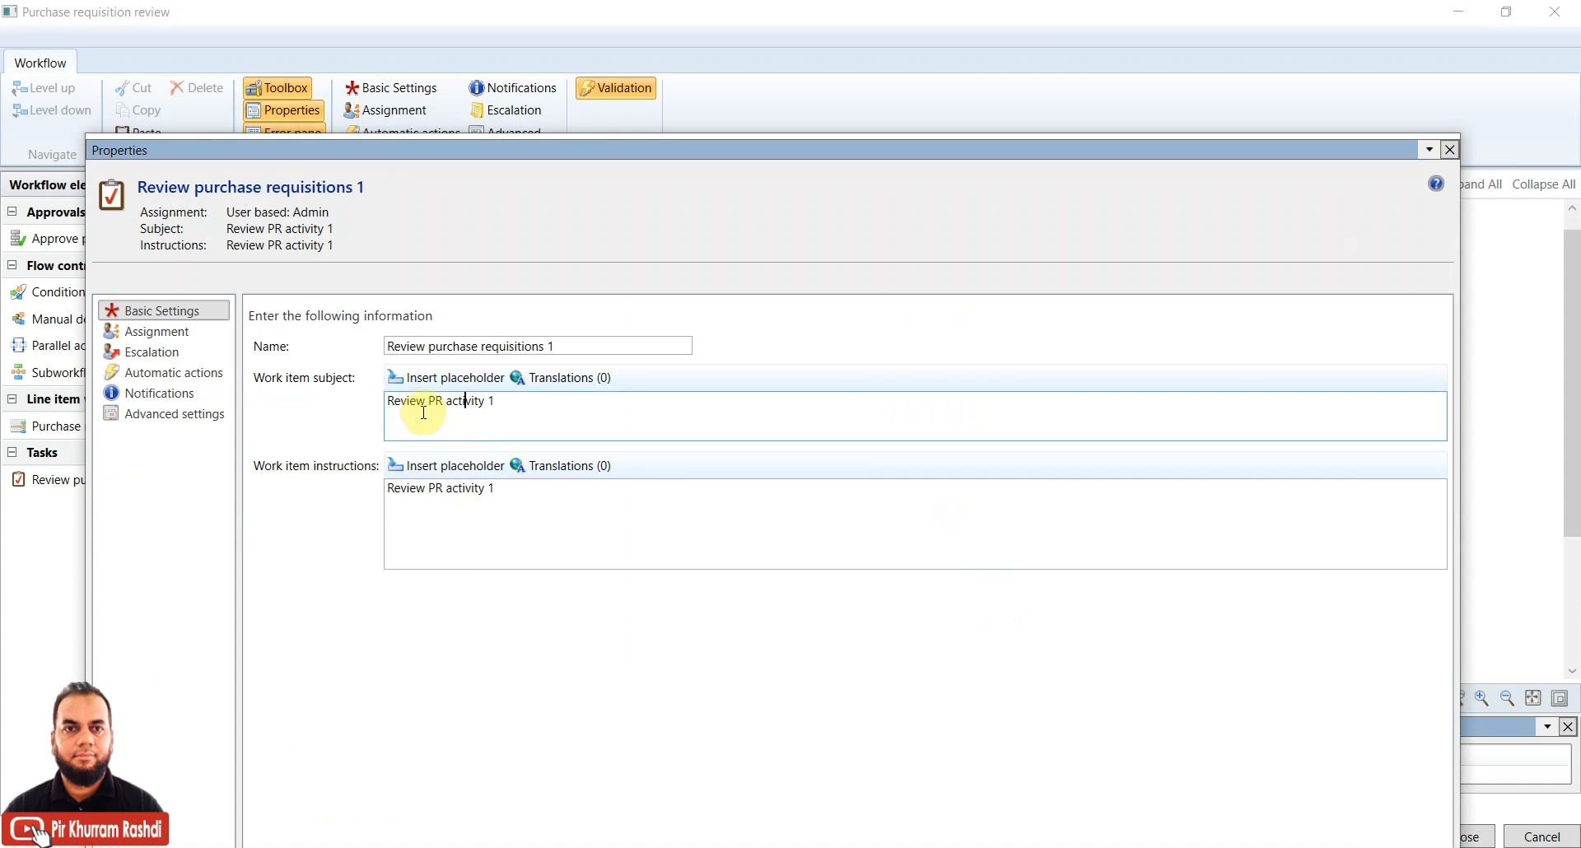
drag(511, 497, 336, 511)
click(459, 505)
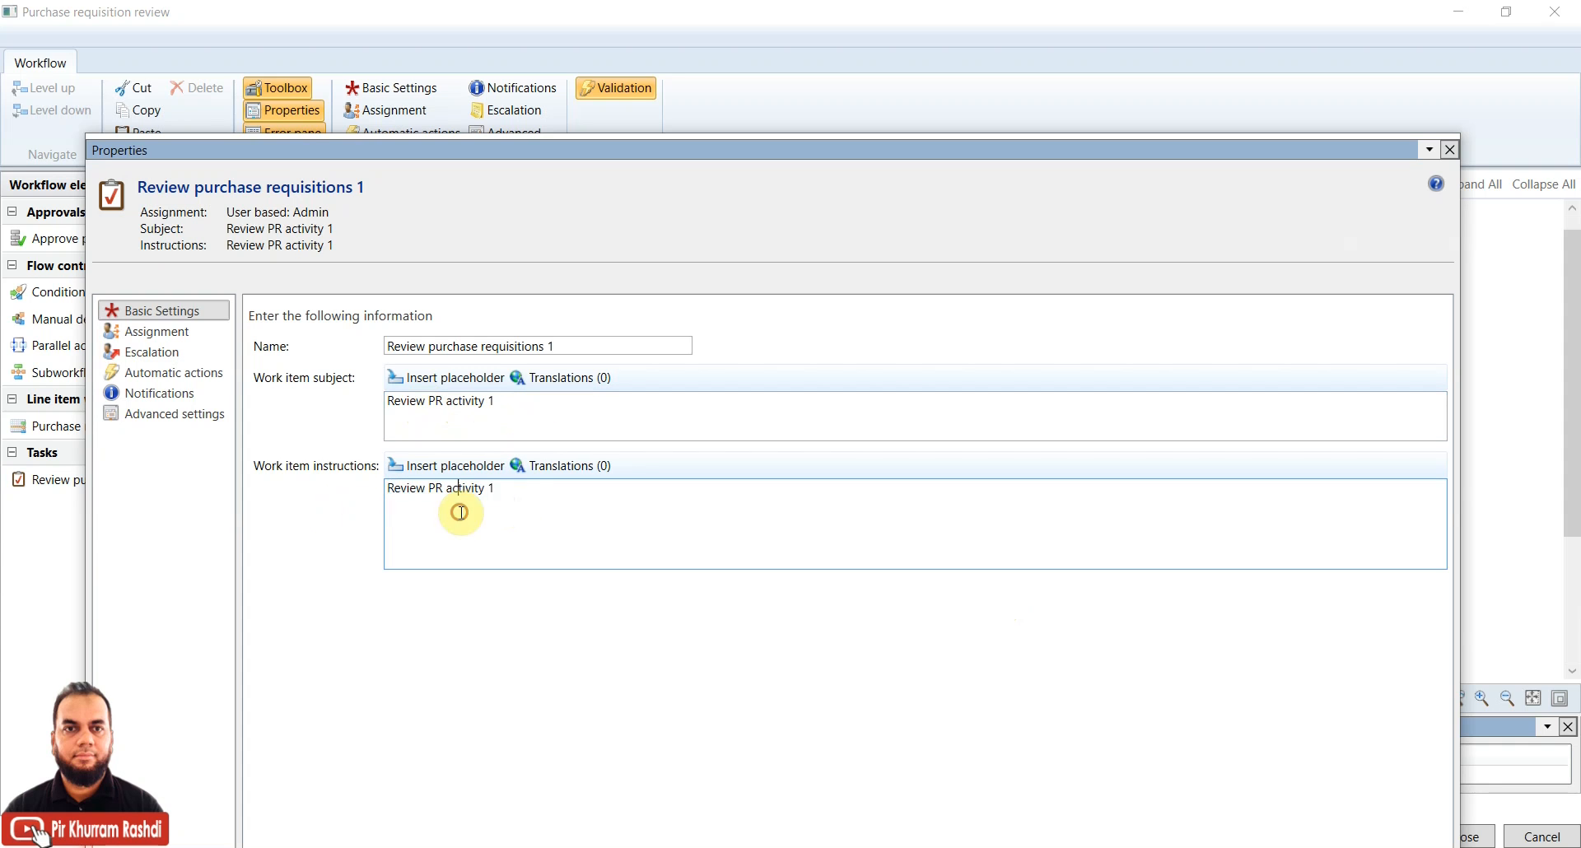
click(504, 405)
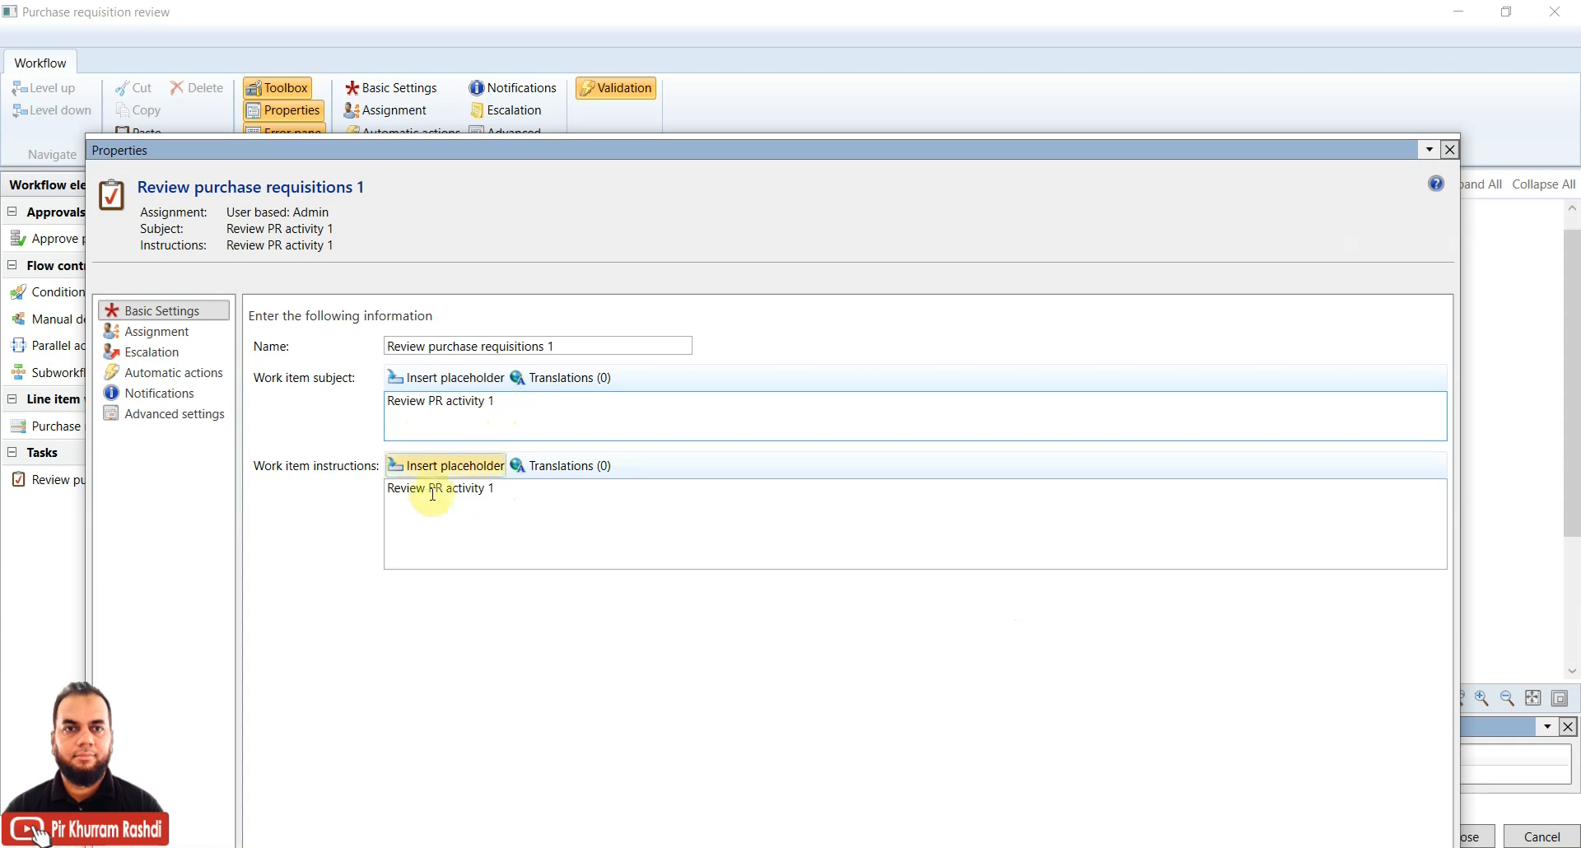
Check the Assignment and Escalation settings, ending on Automatic actions
click(174, 334)
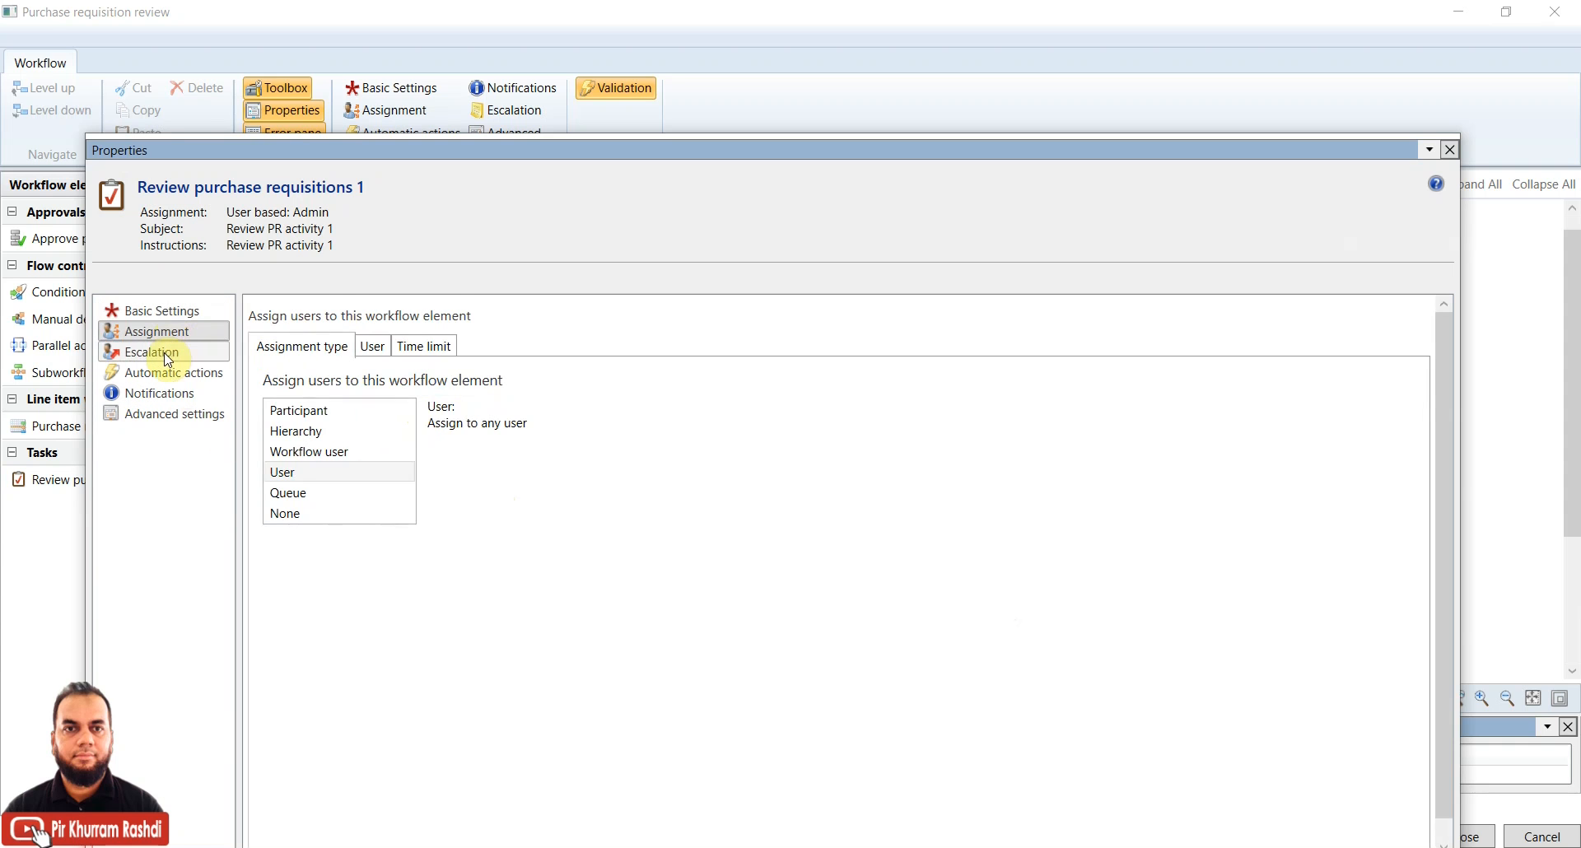
click(168, 356)
click(168, 376)
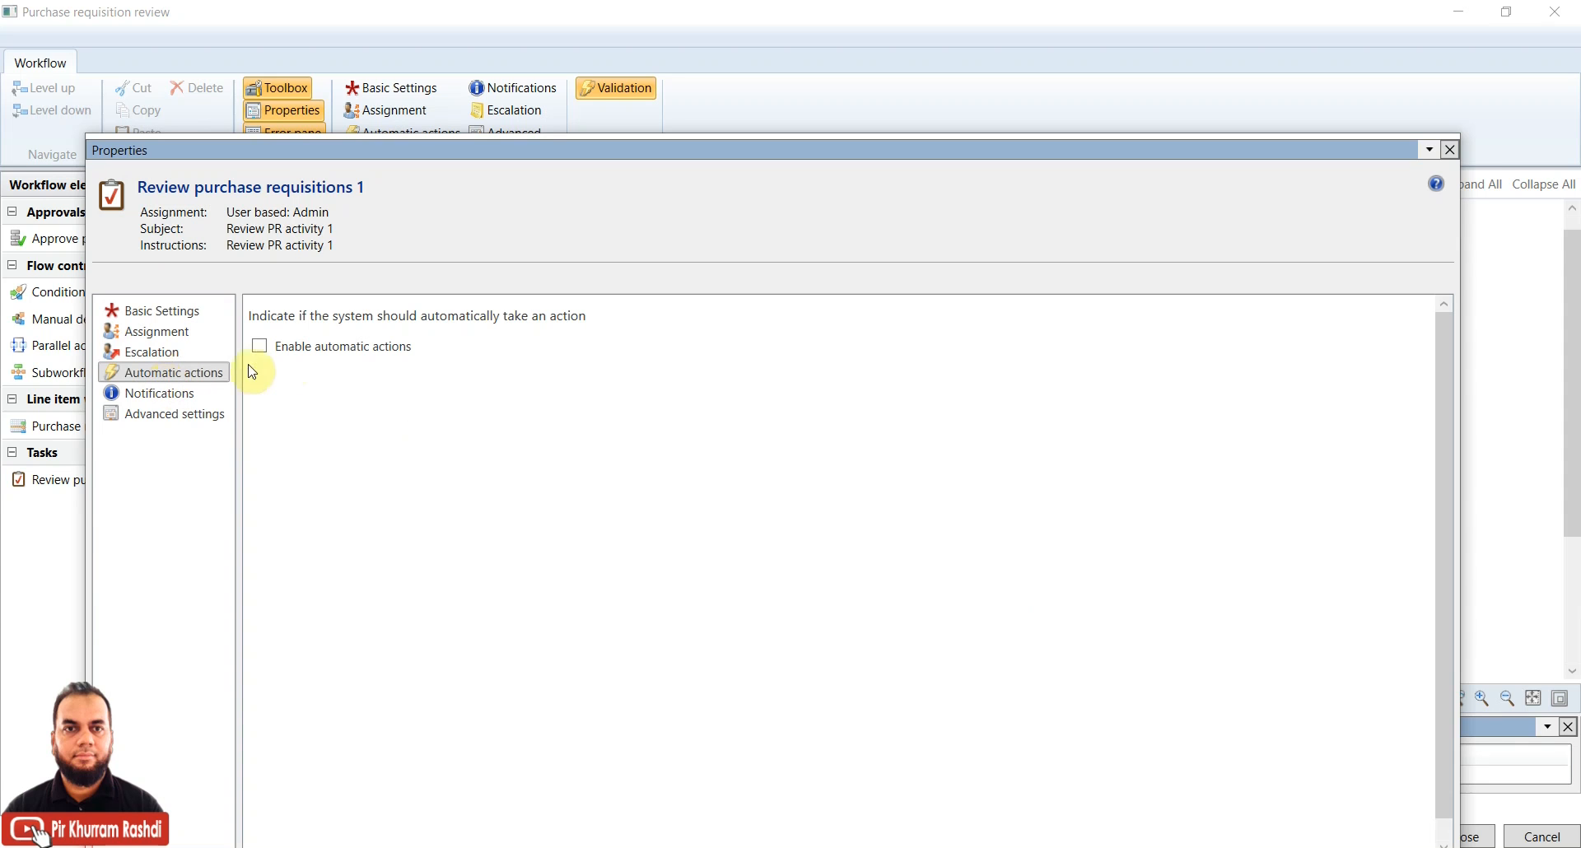
click(315, 356)
click(266, 349)
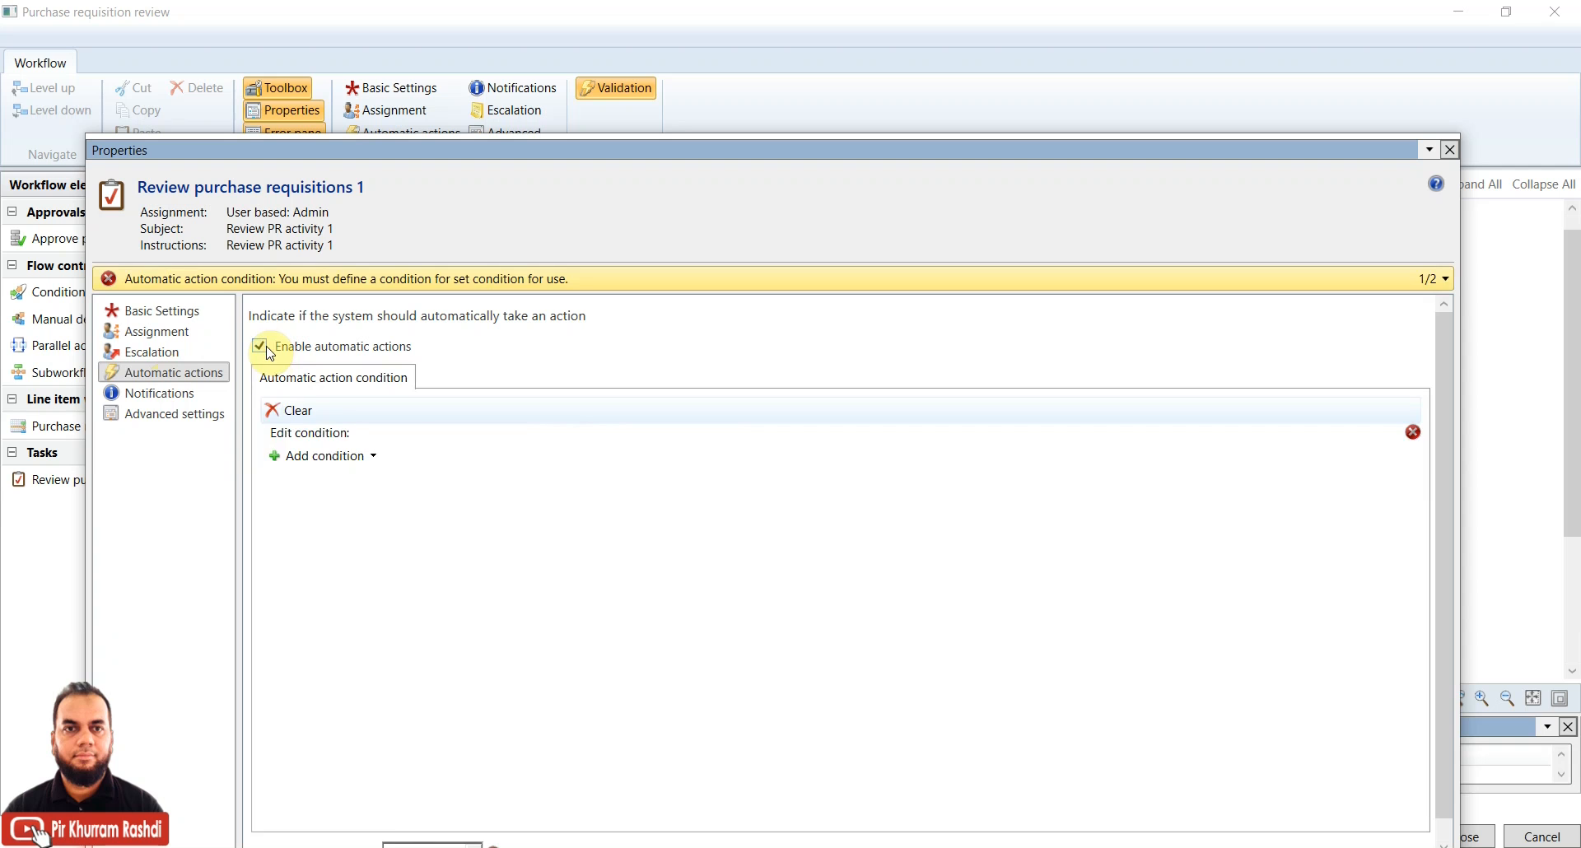
click(346, 458)
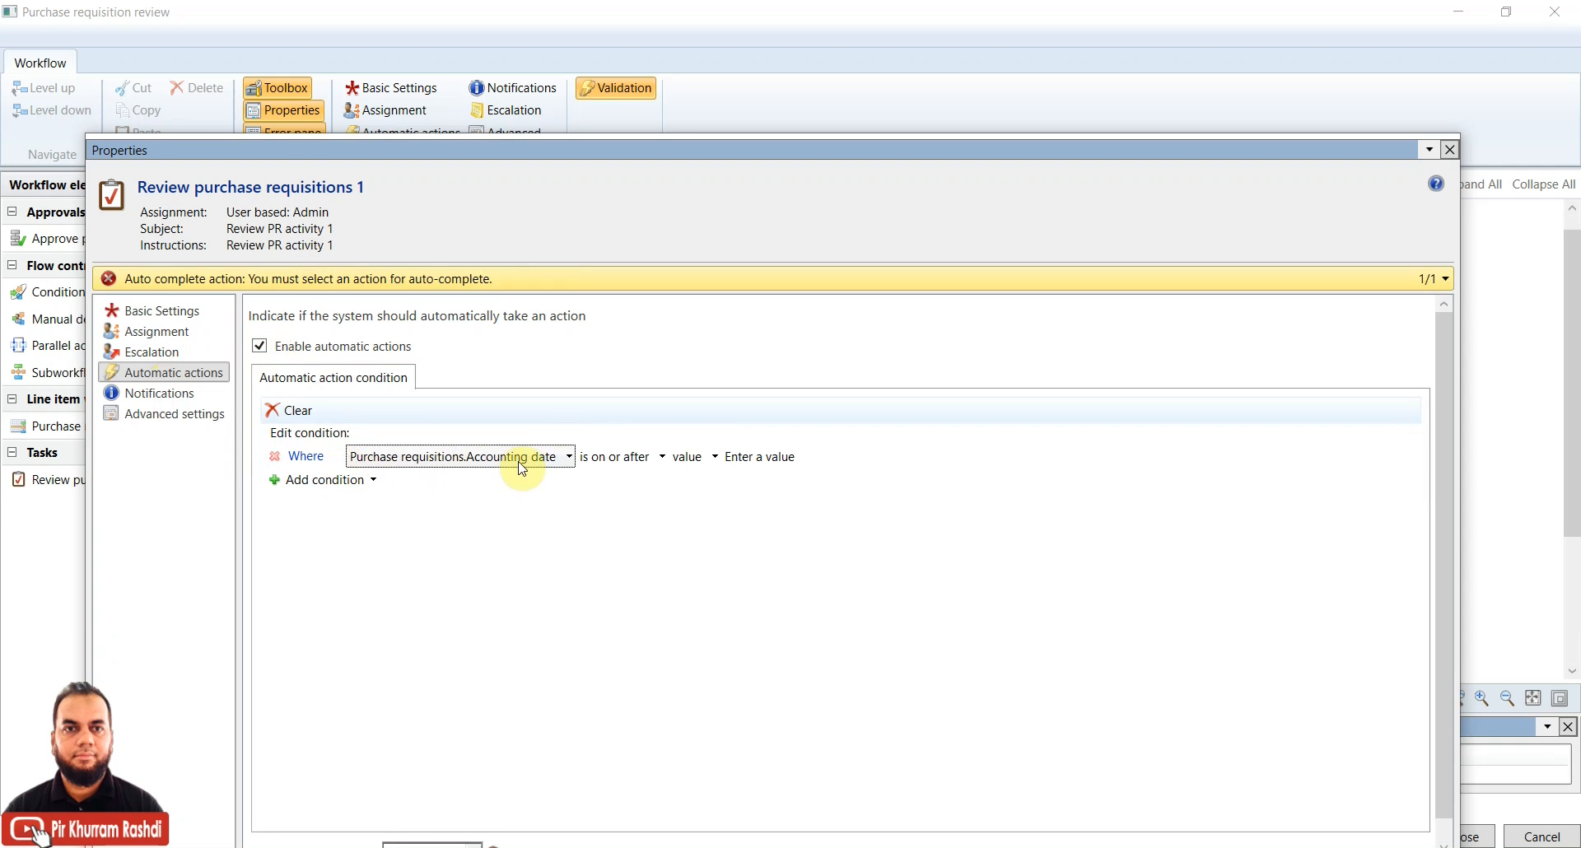
click(618, 523)
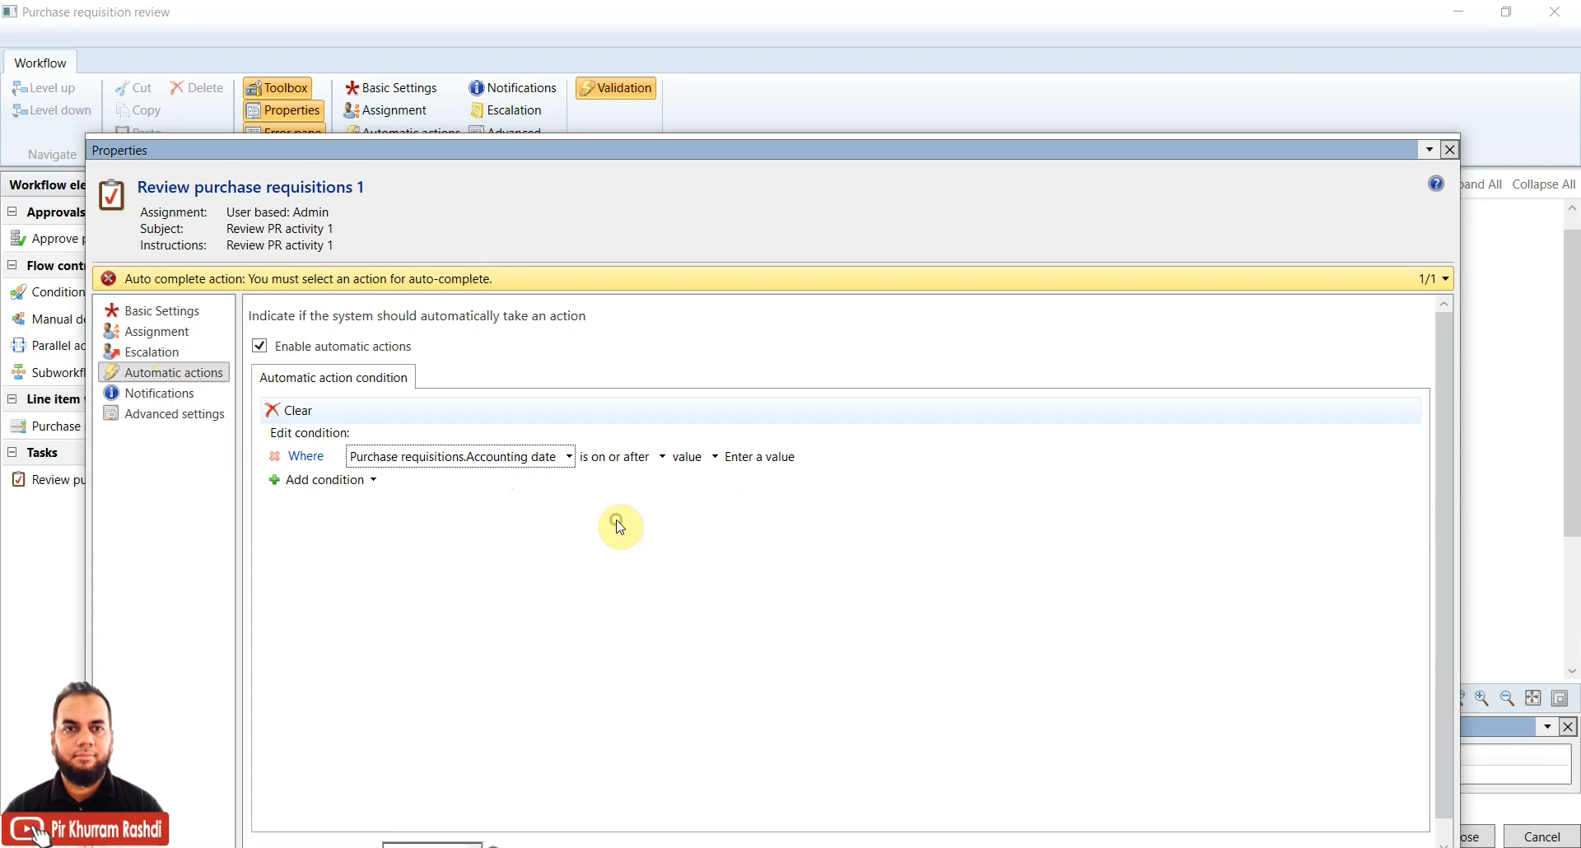
click(549, 465)
mouse_move(494, 477)
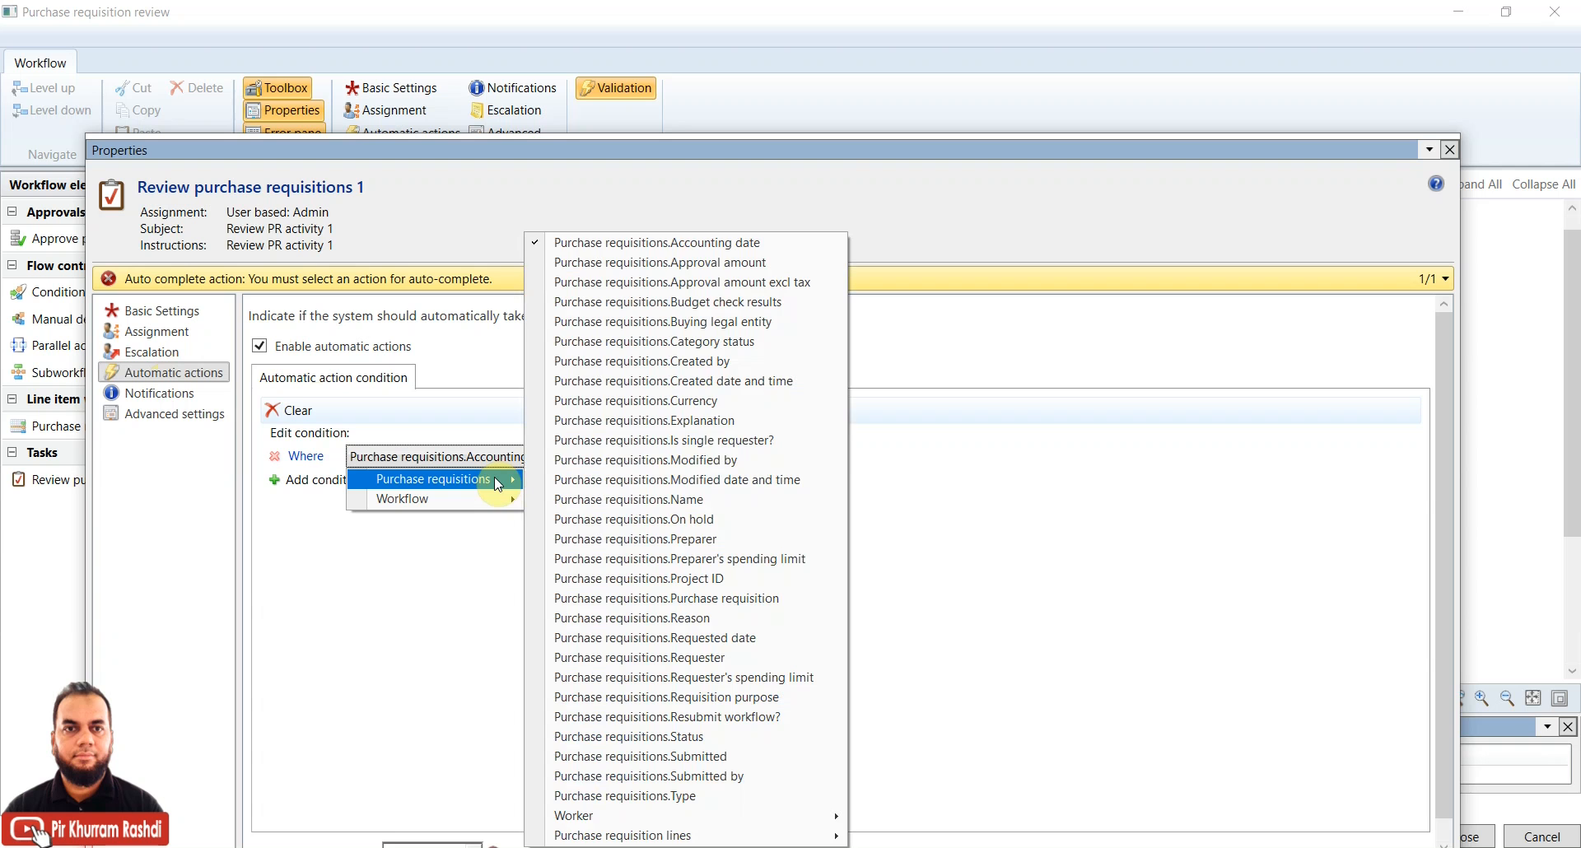
click(632, 422)
click(724, 458)
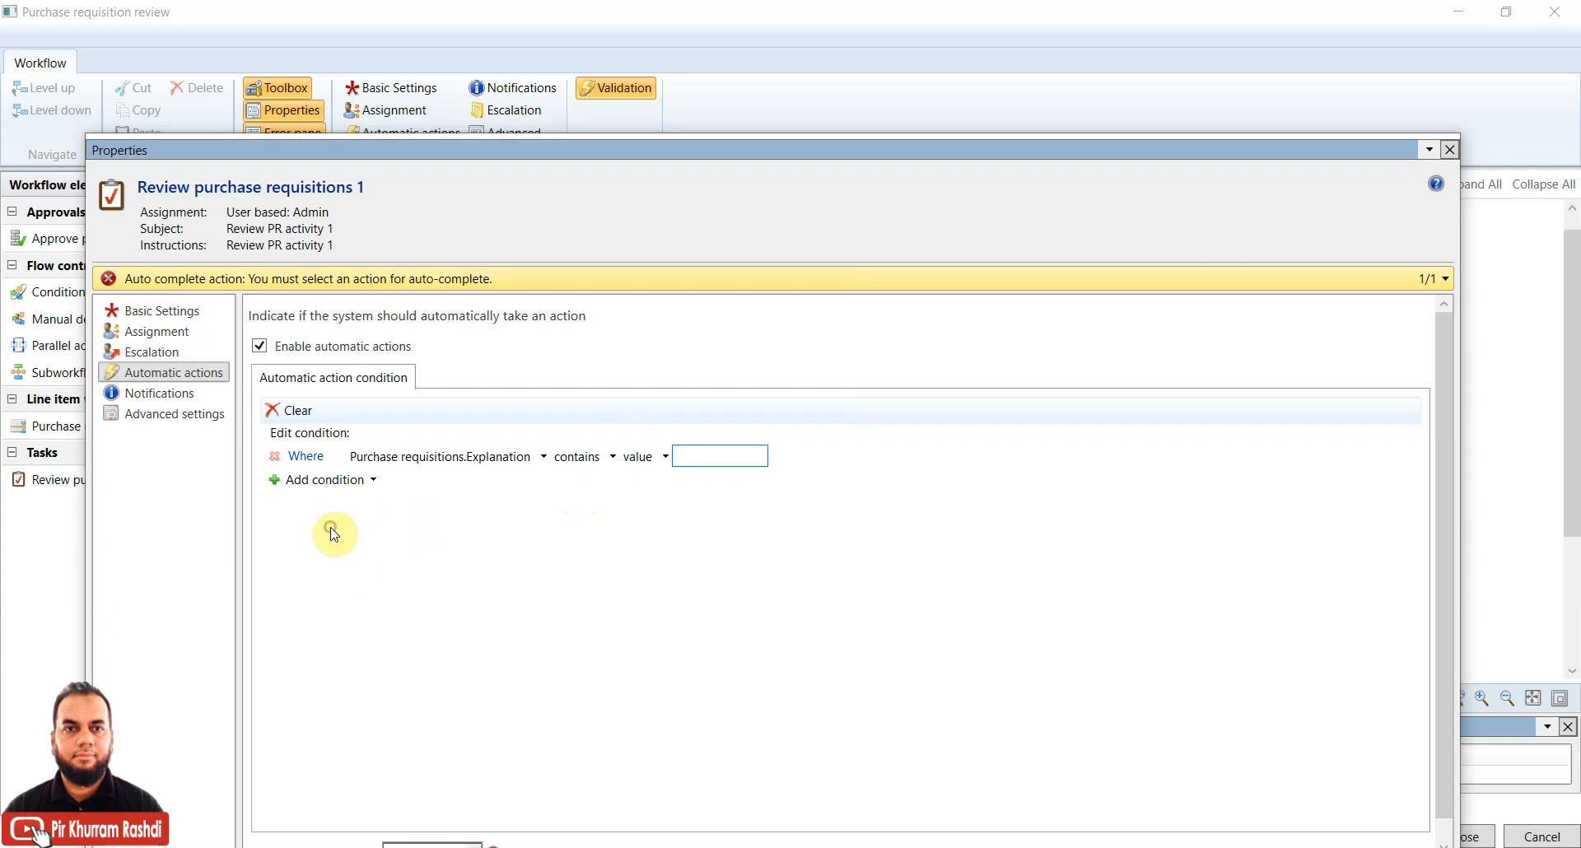
drag(1177, 155, 1176, 67)
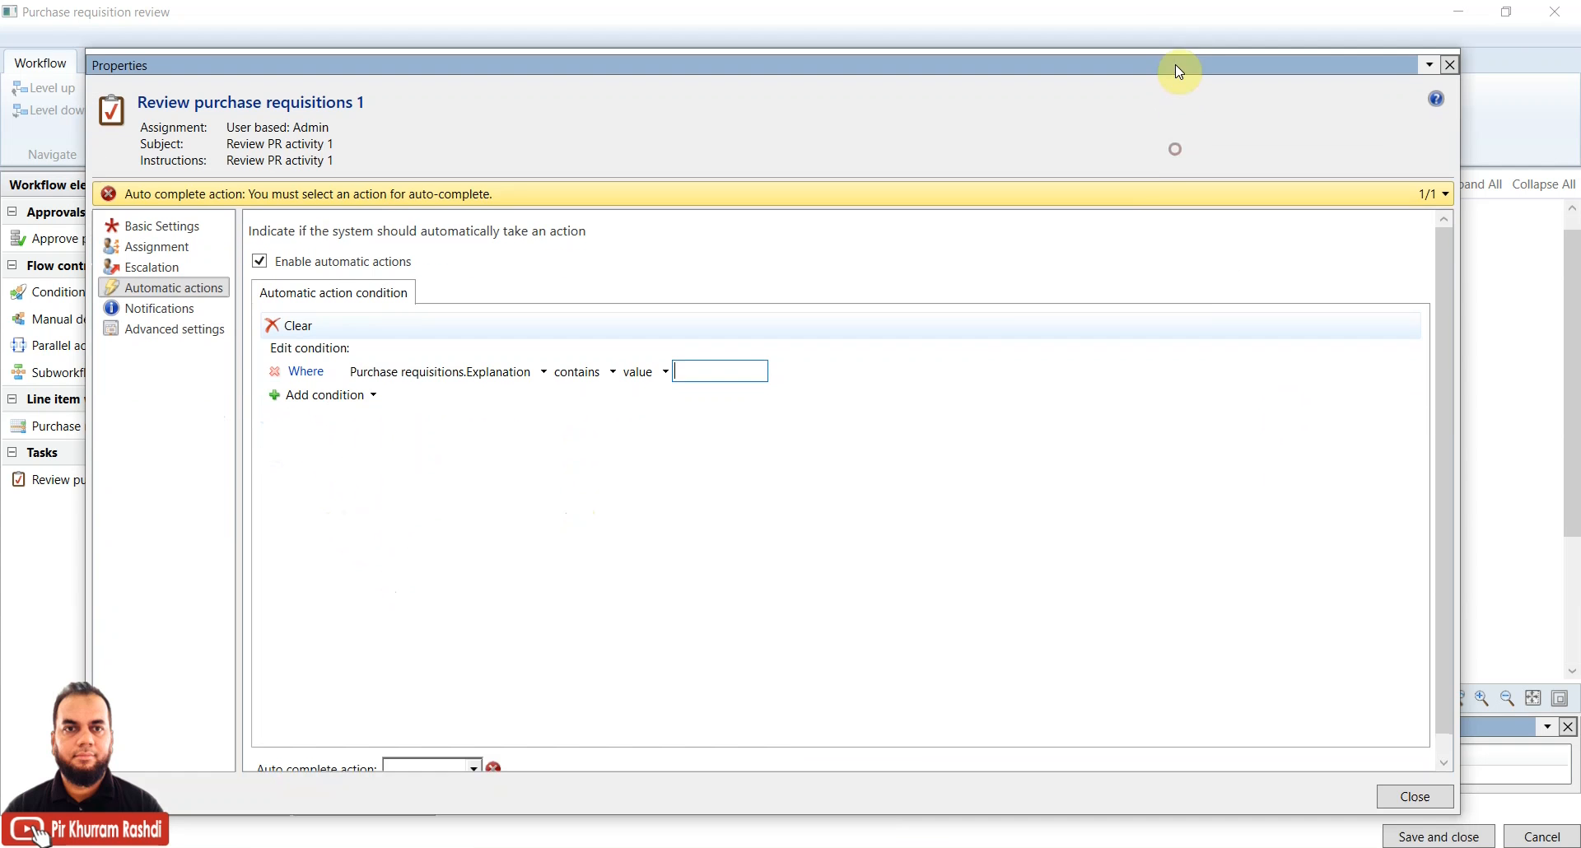
drag(1440, 338, 1440, 489)
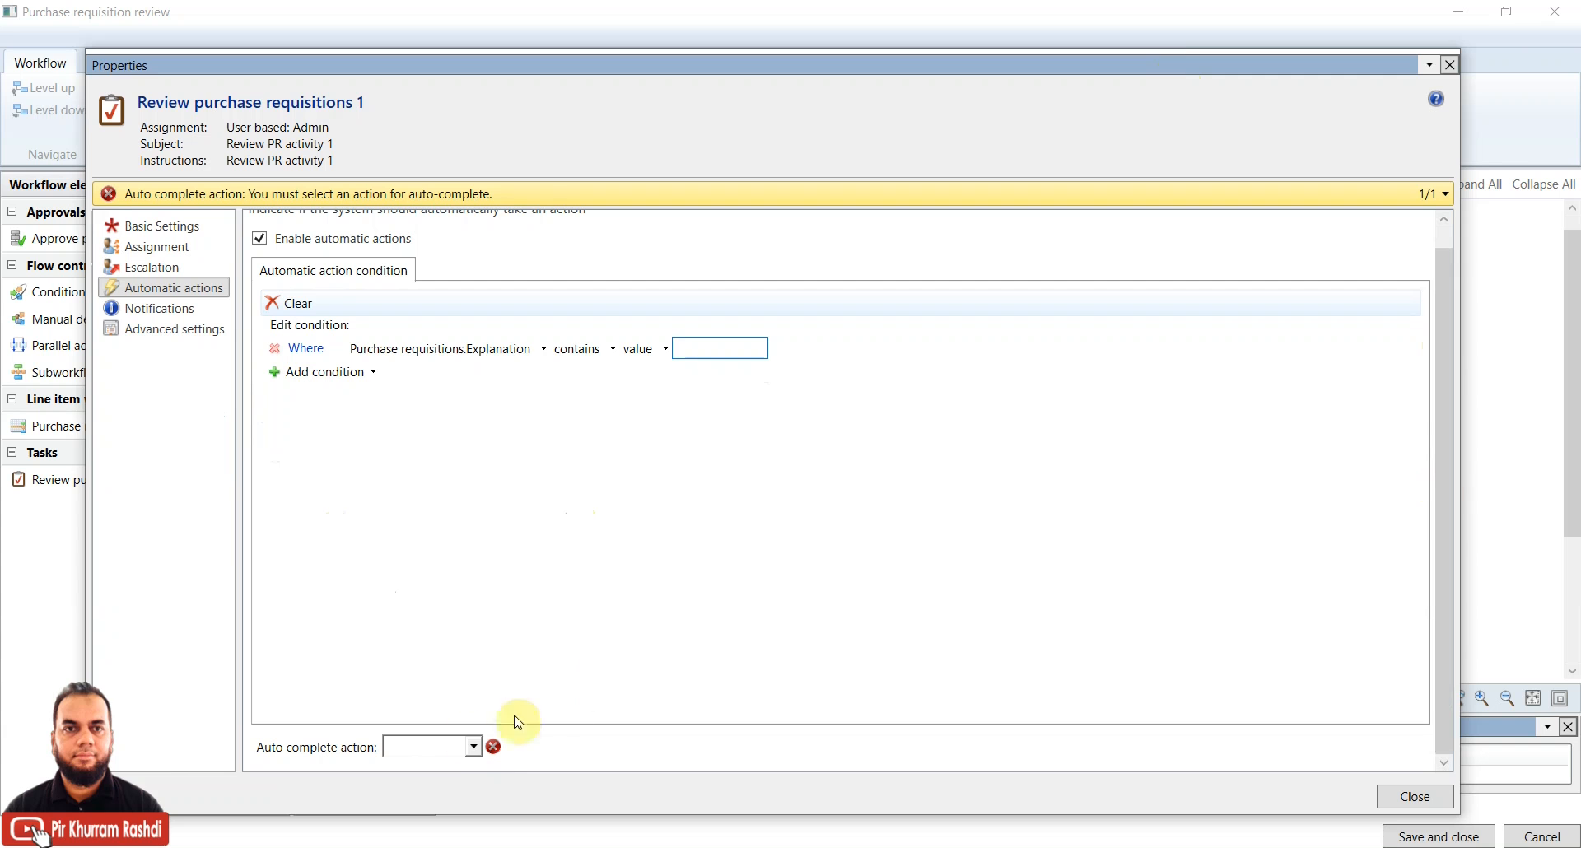
click(421, 746)
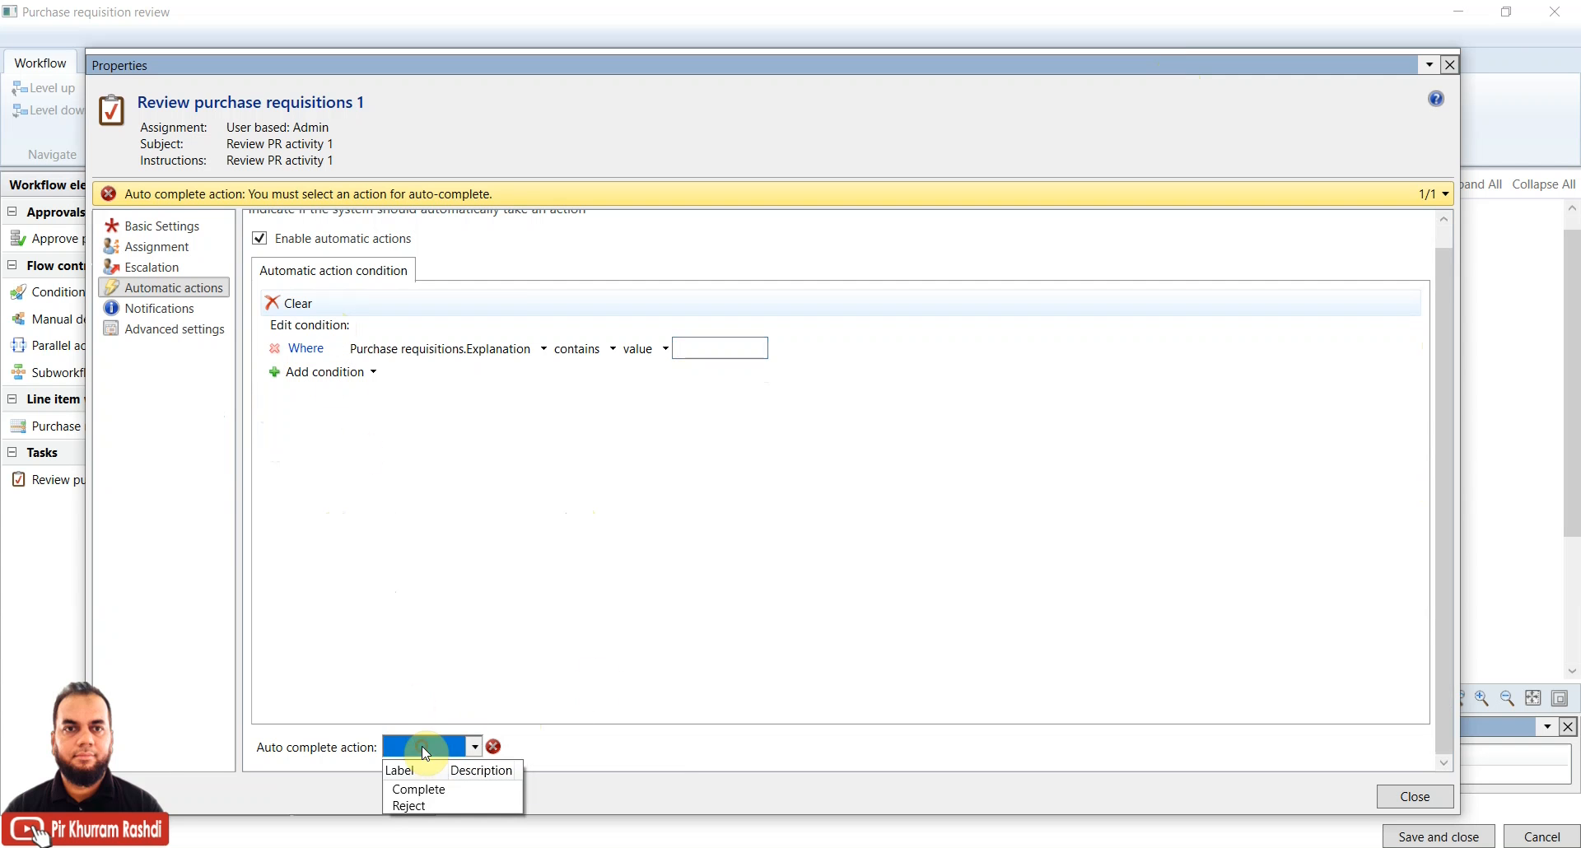
click(417, 790)
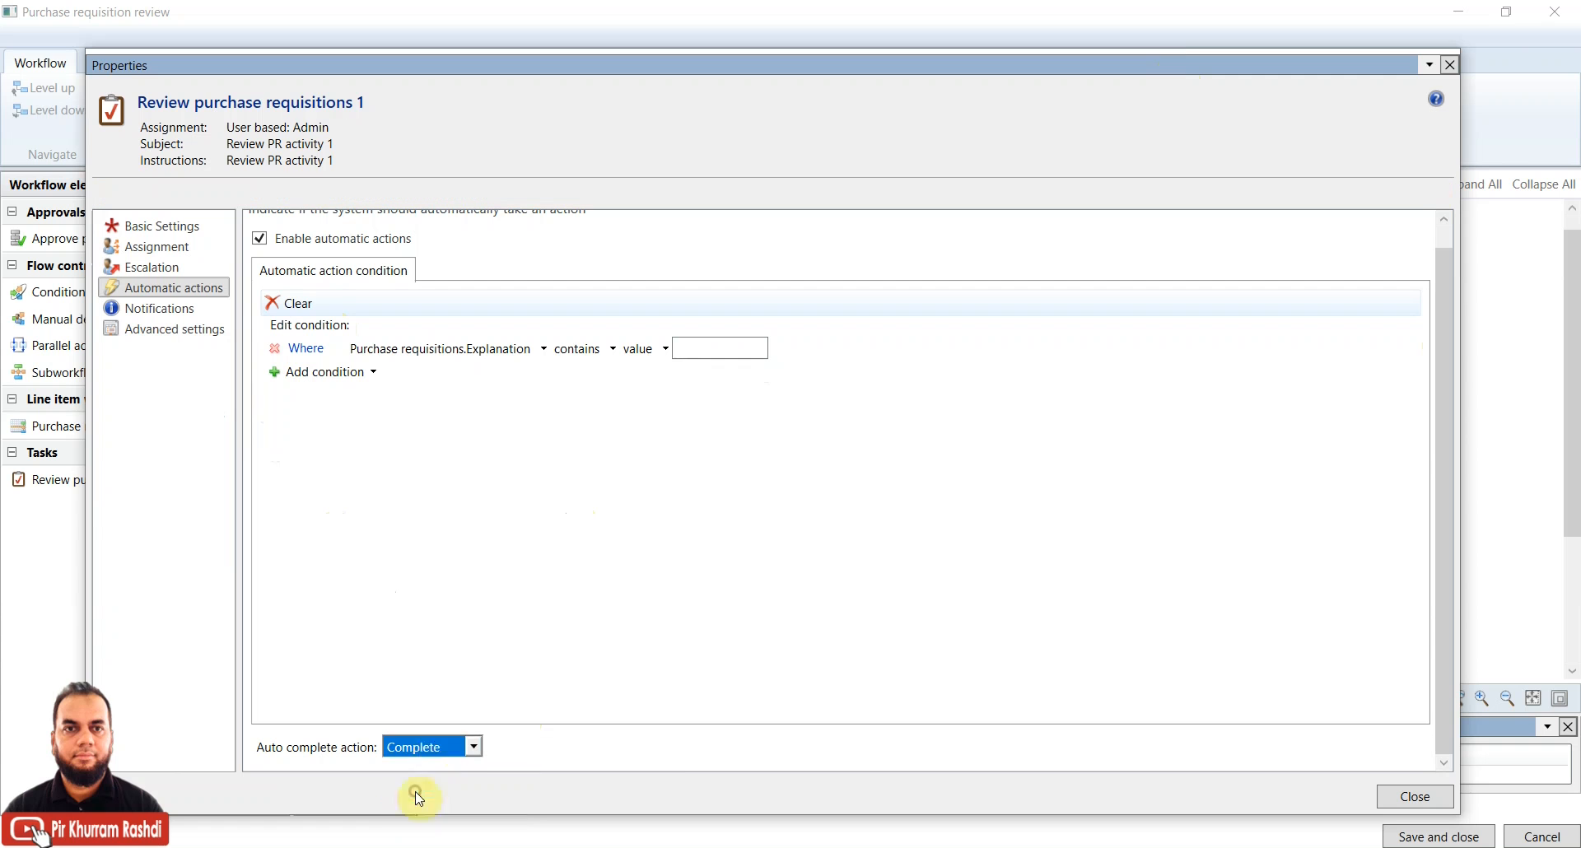
click(487, 575)
drag(1441, 442, 1438, 354)
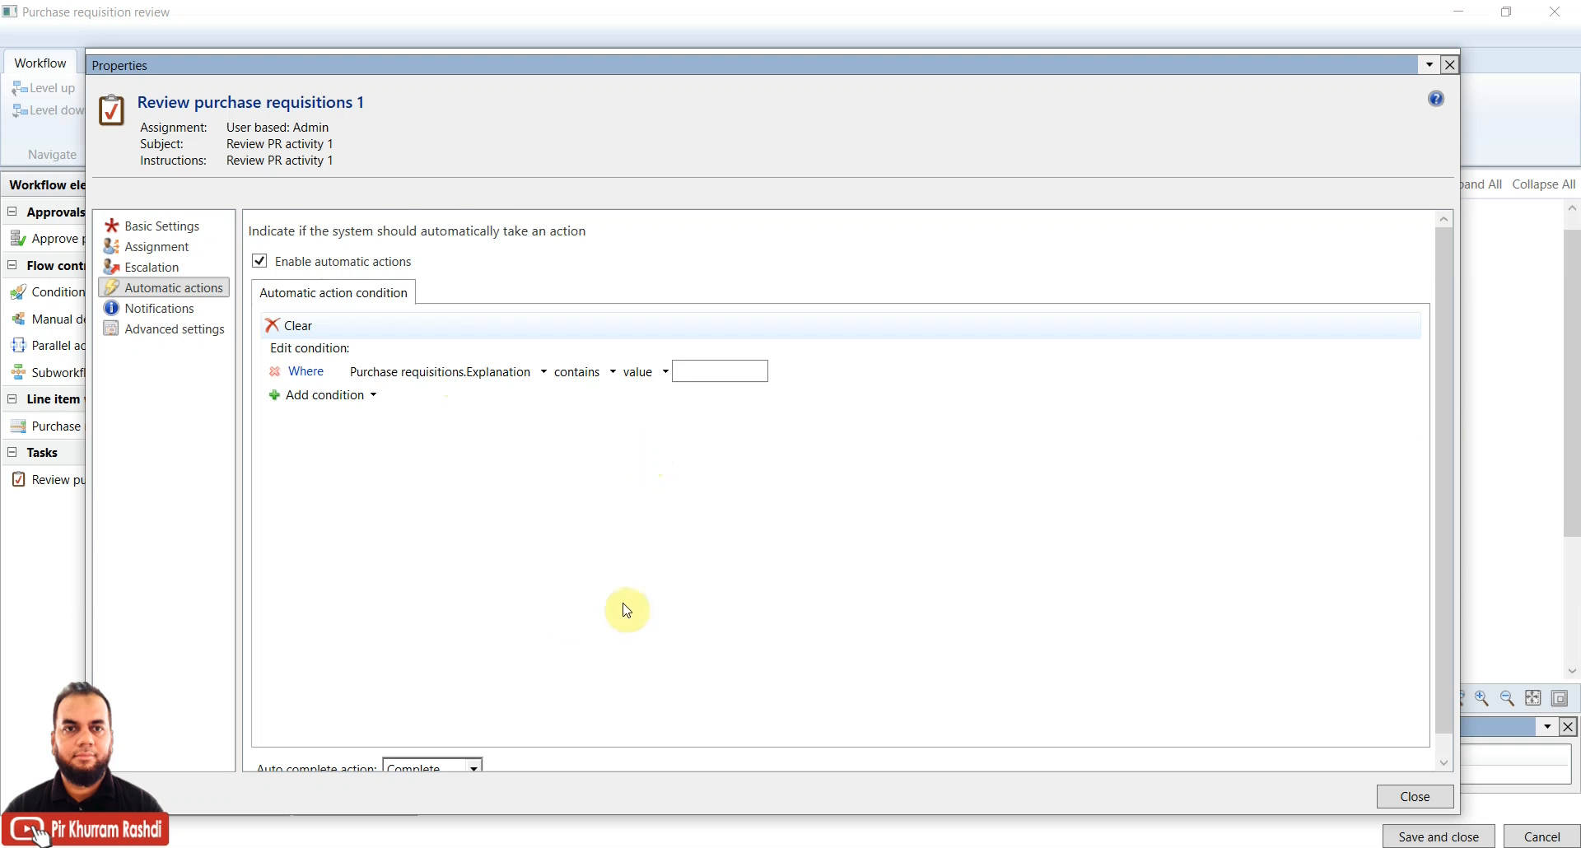
scroll(1448, 389, down, 1)
click(471, 748)
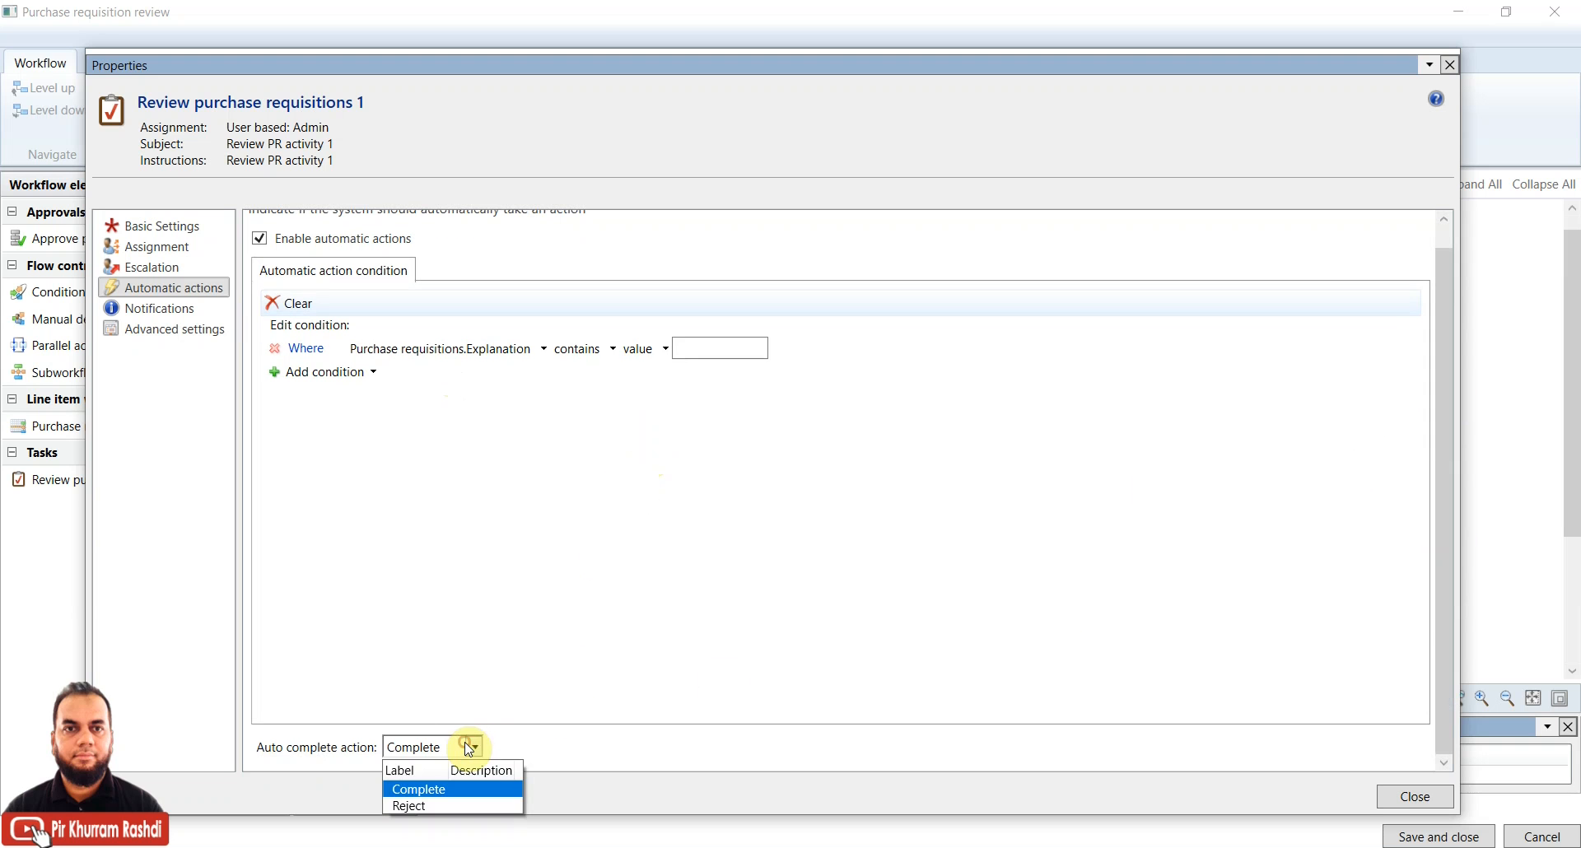
click(500, 593)
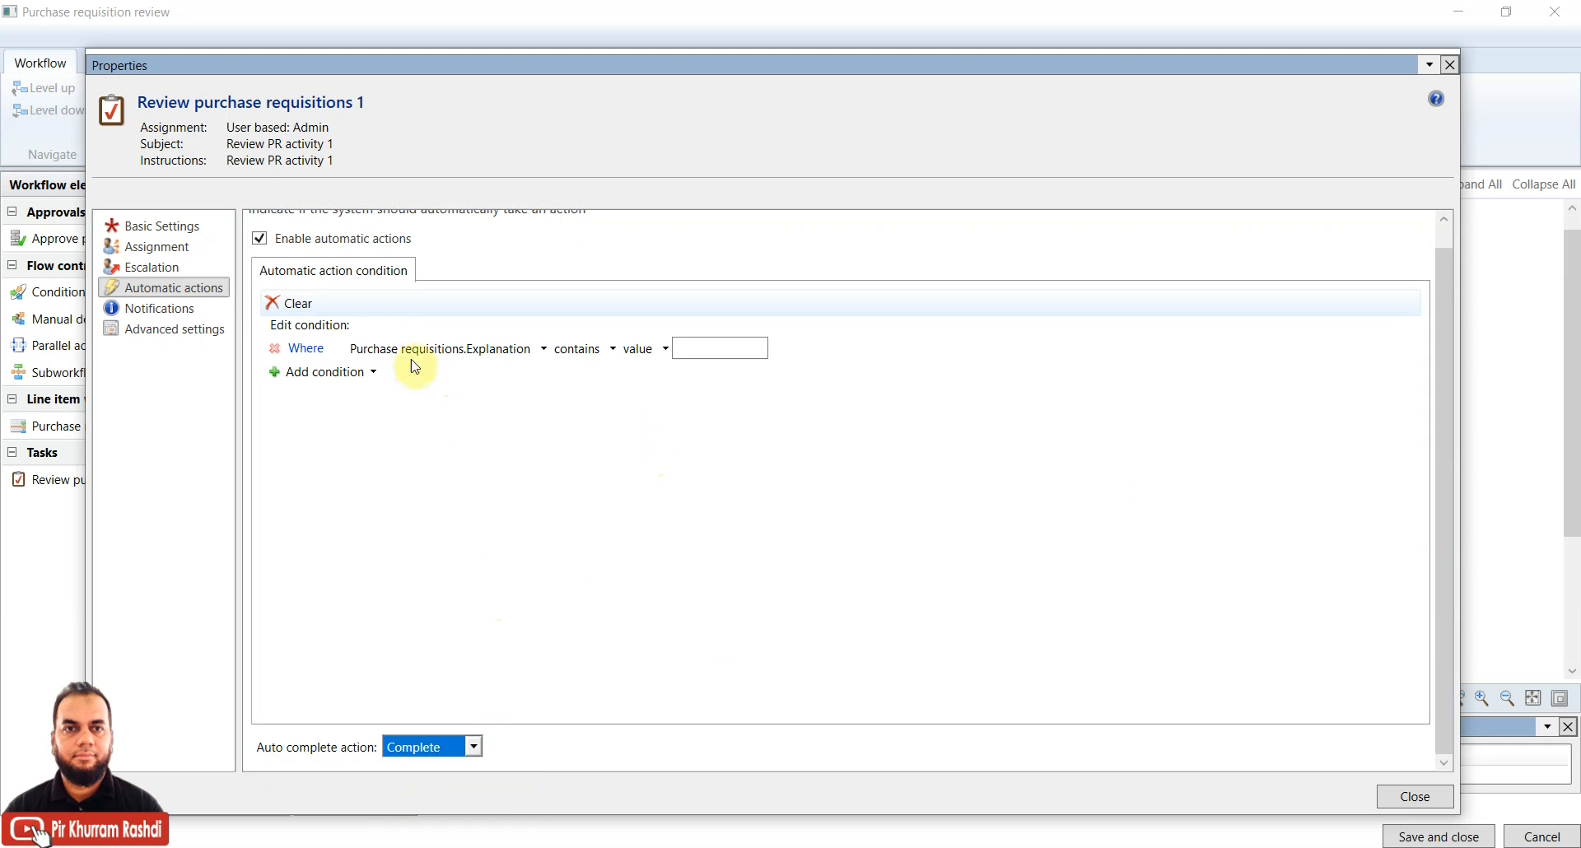
click(351, 239)
click(260, 239)
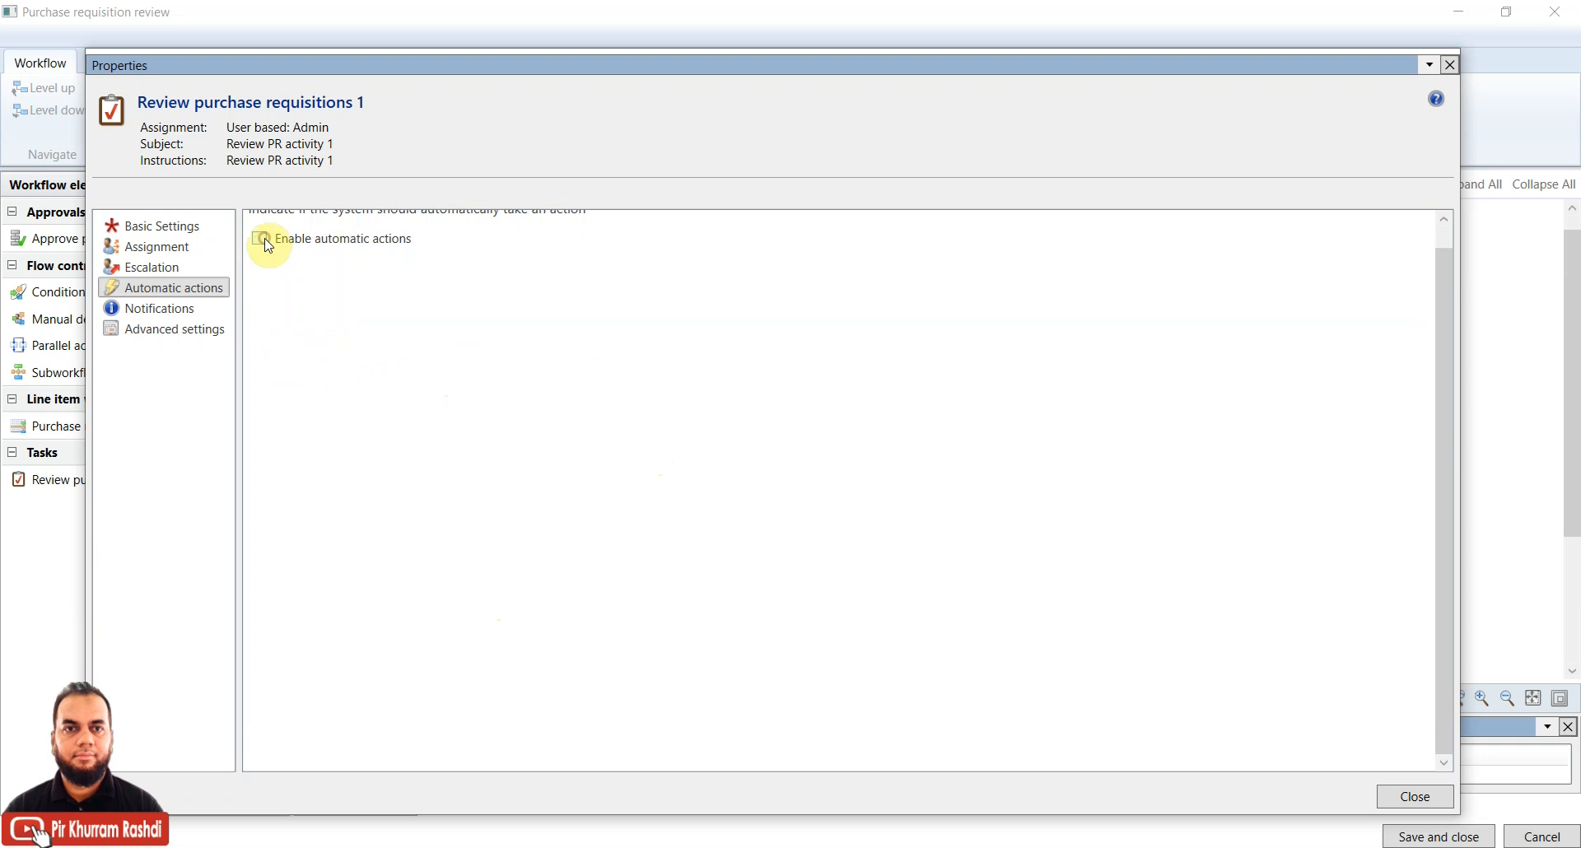
Enable the Complete and Delegate notifications for Review purchase requisitions 1
click(165, 311)
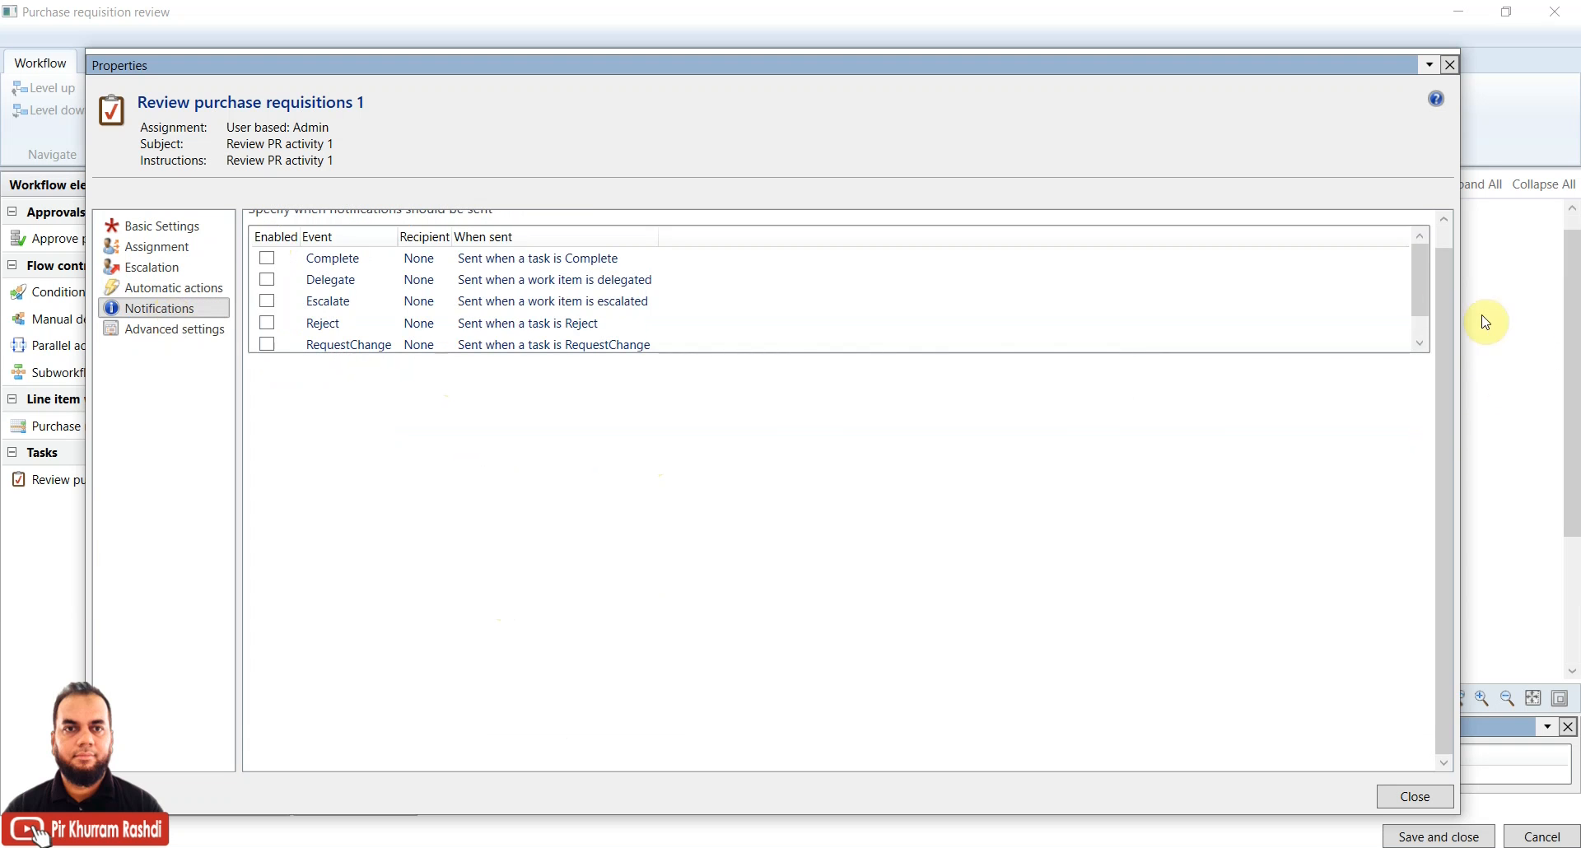
drag(1443, 309, 1456, 242)
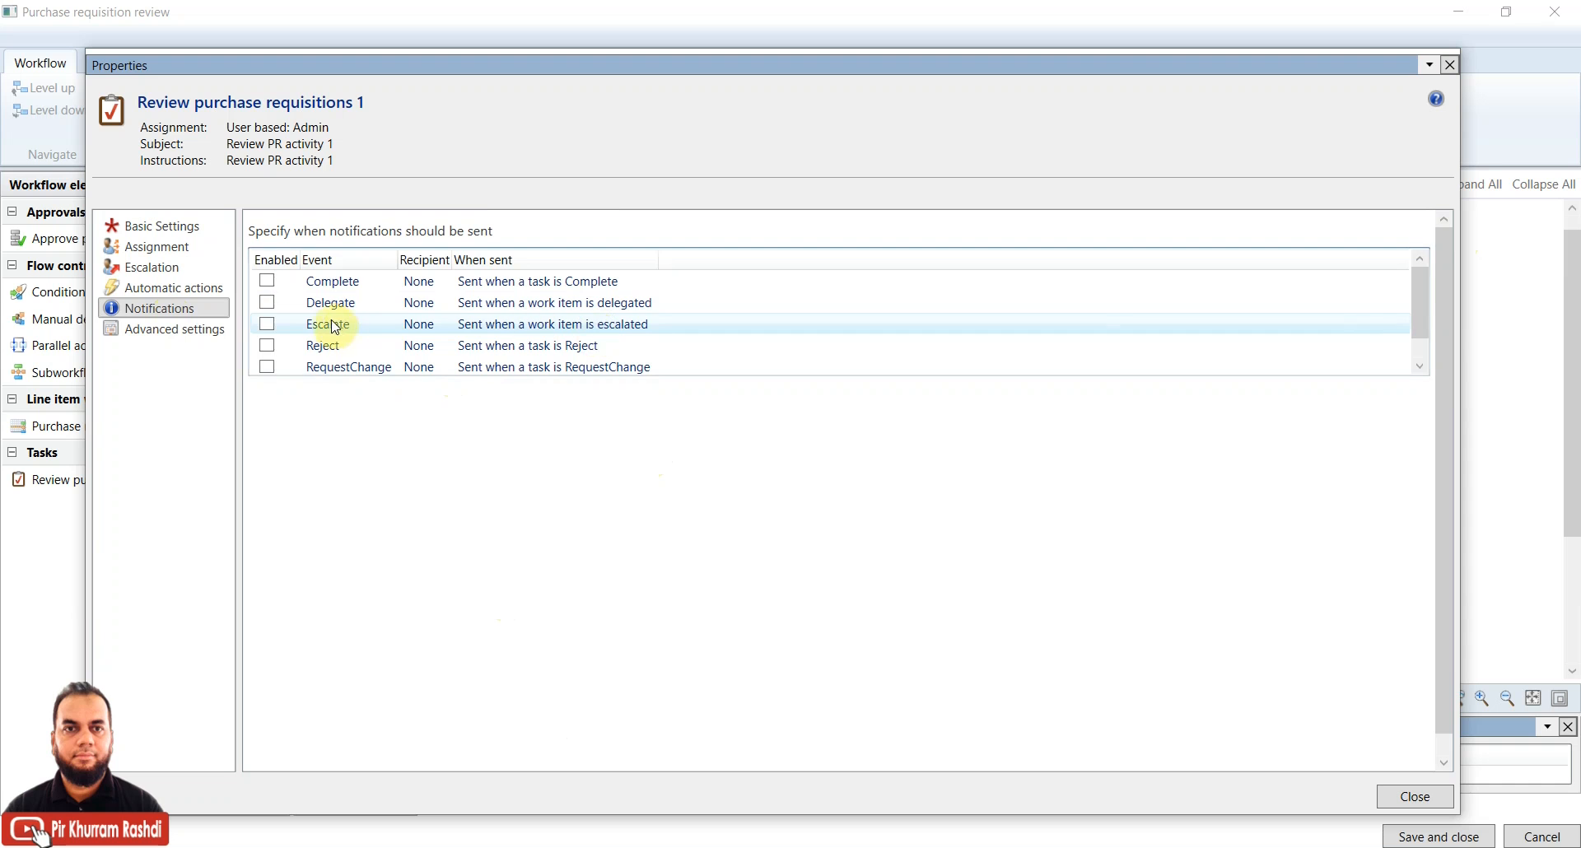
click(267, 281)
click(266, 281)
click(268, 303)
click(268, 303)
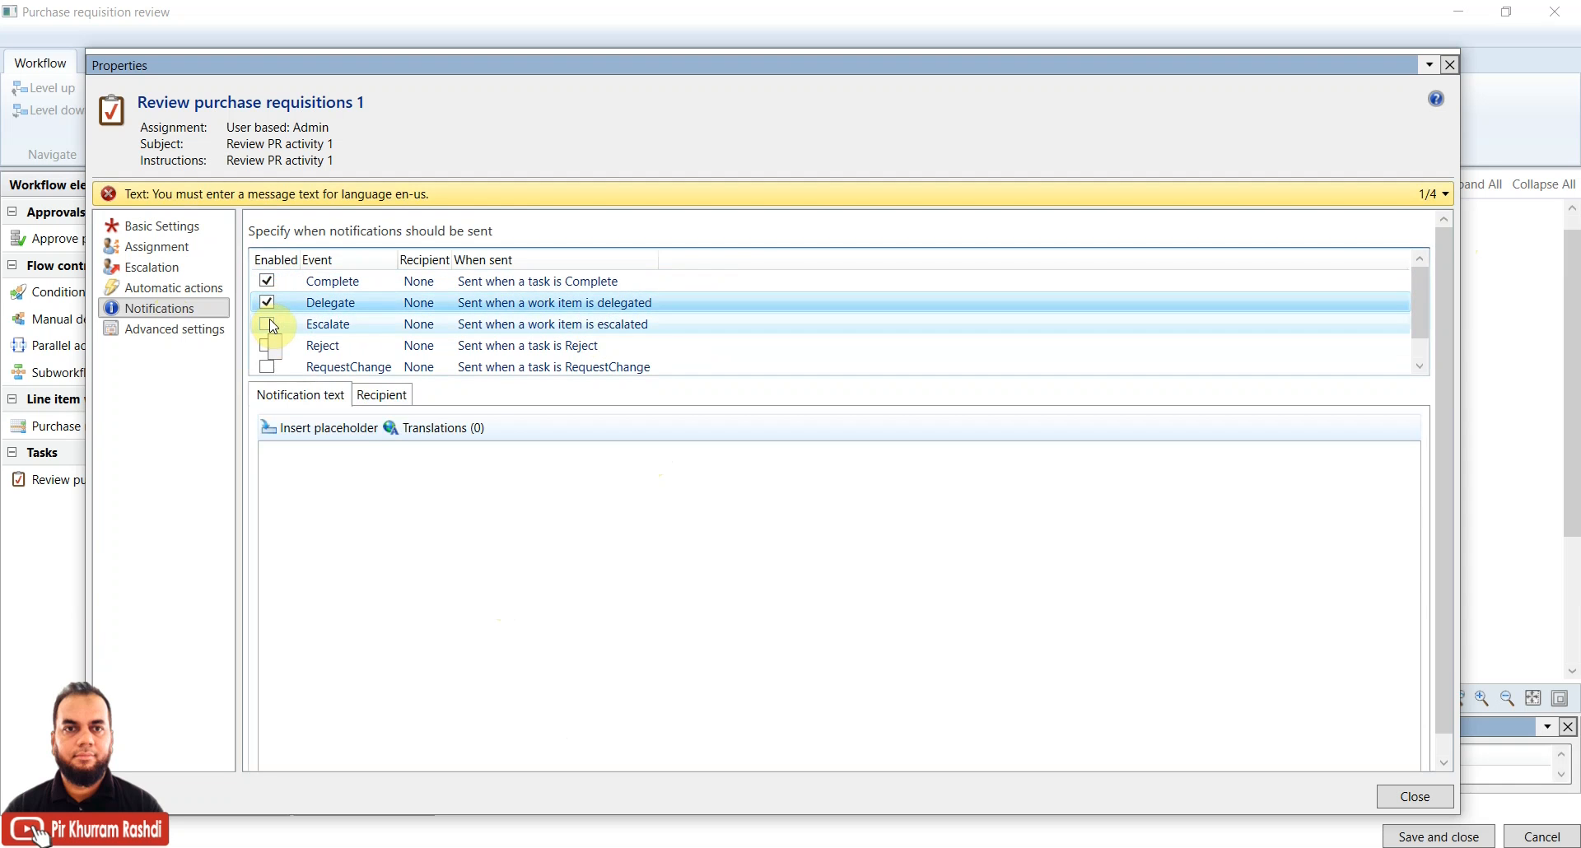
Reposition the properties window and toggle RequestChange on then off, leaving it disabled
drag(666, 66, 725, 149)
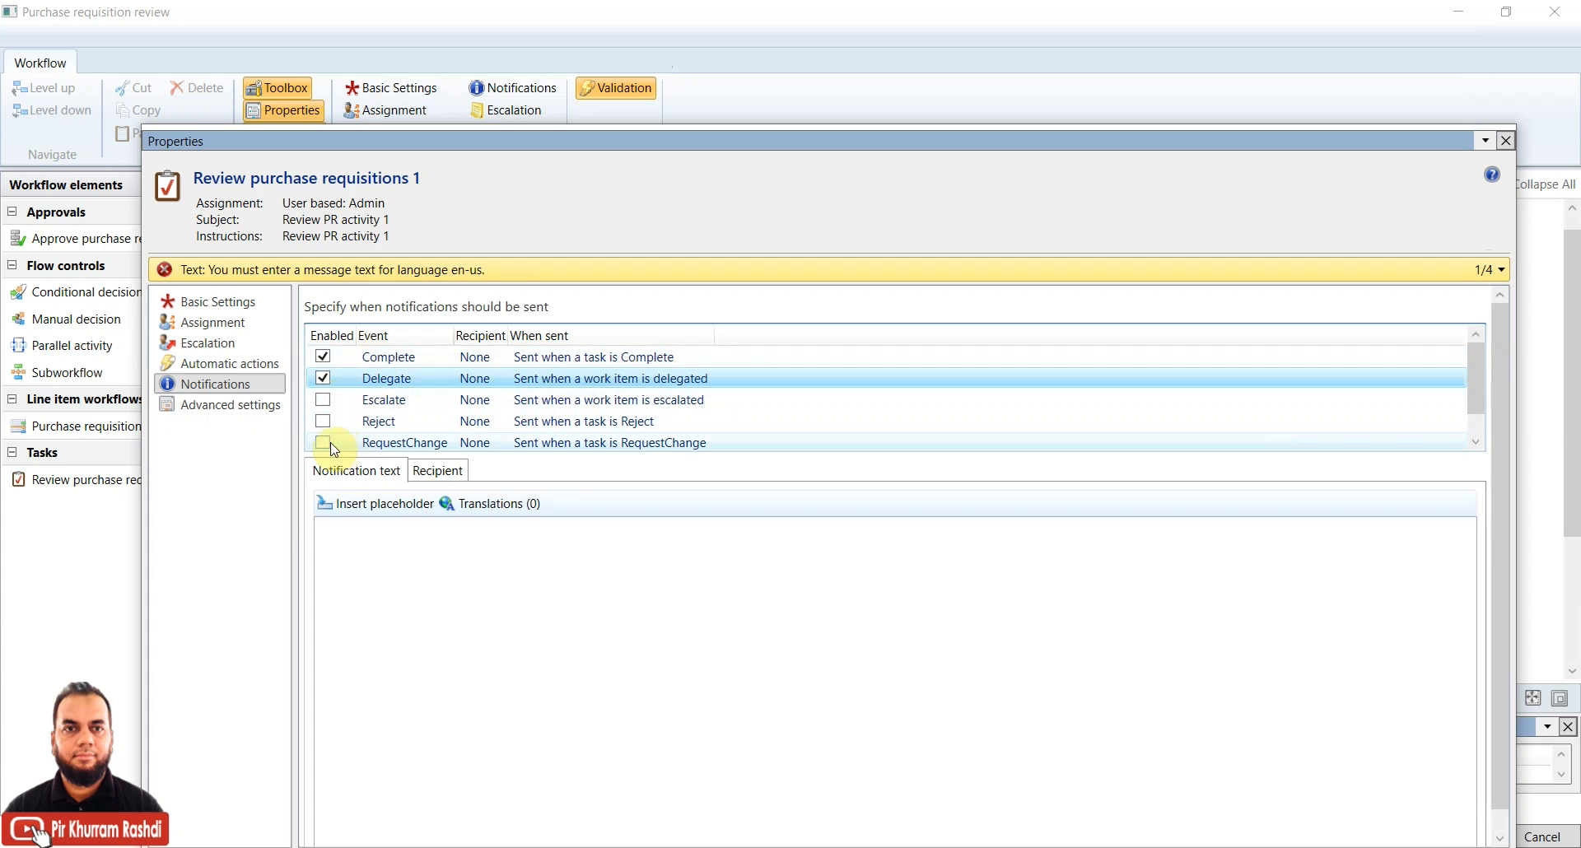
click(387, 384)
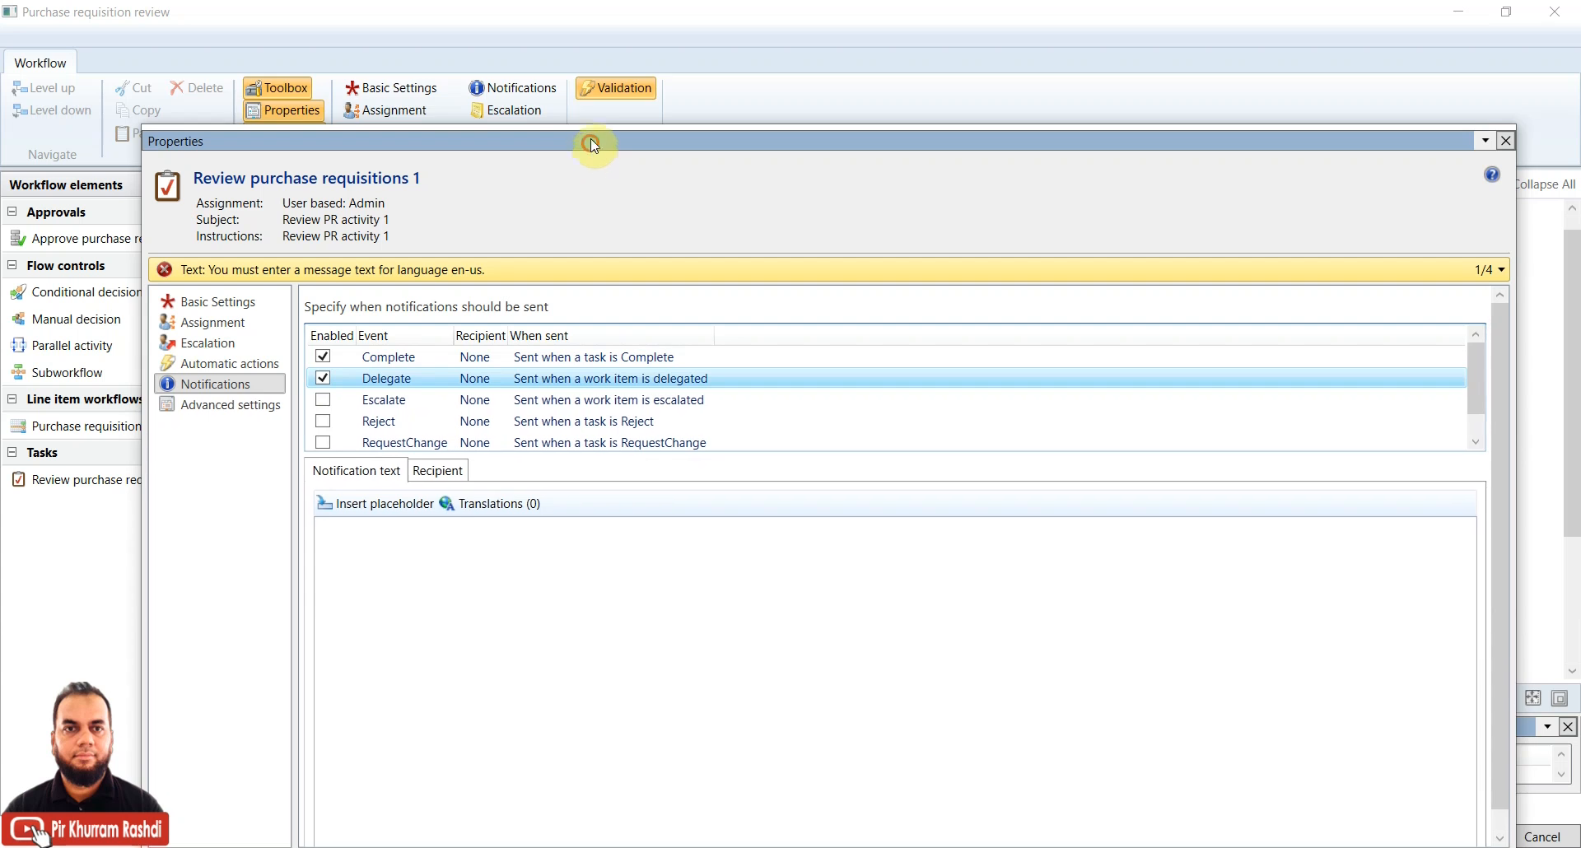
drag(592, 145, 579, 91)
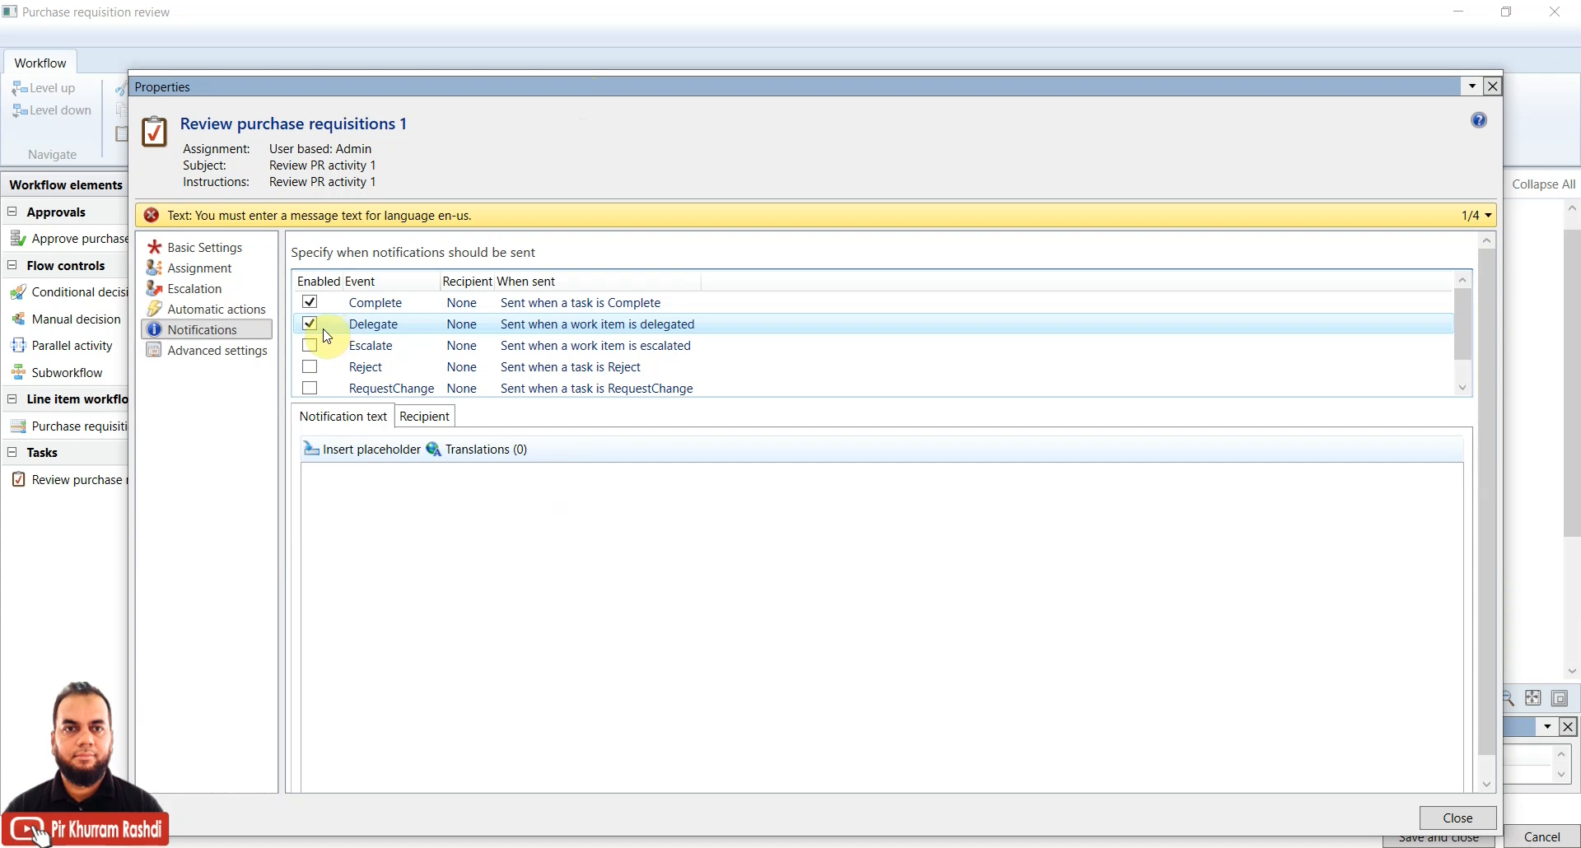
click(354, 508)
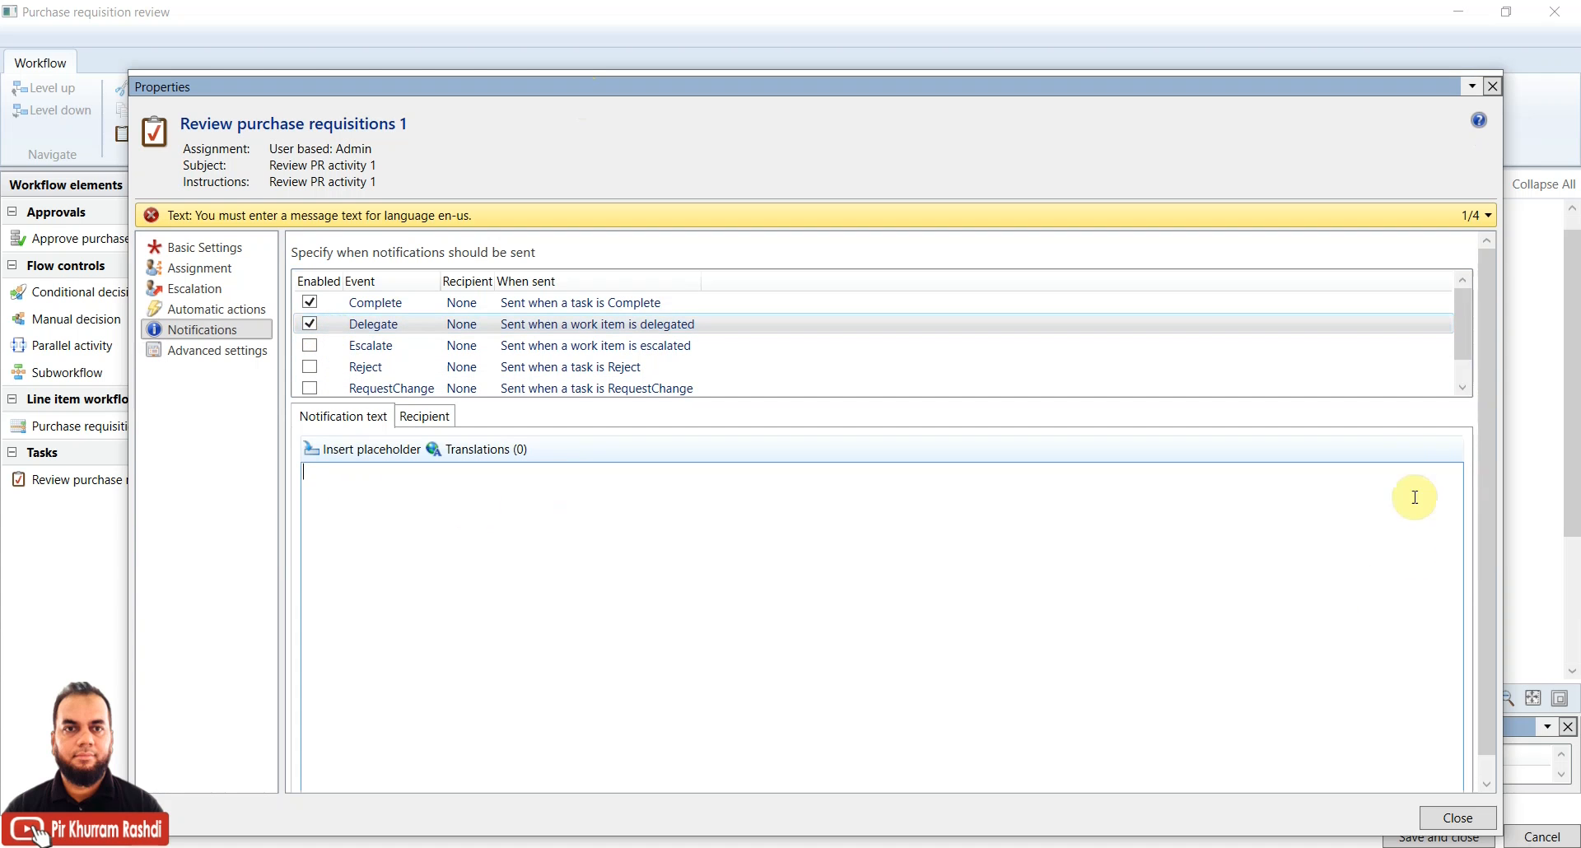
drag(1487, 391, 1488, 359)
click(315, 387)
click(311, 367)
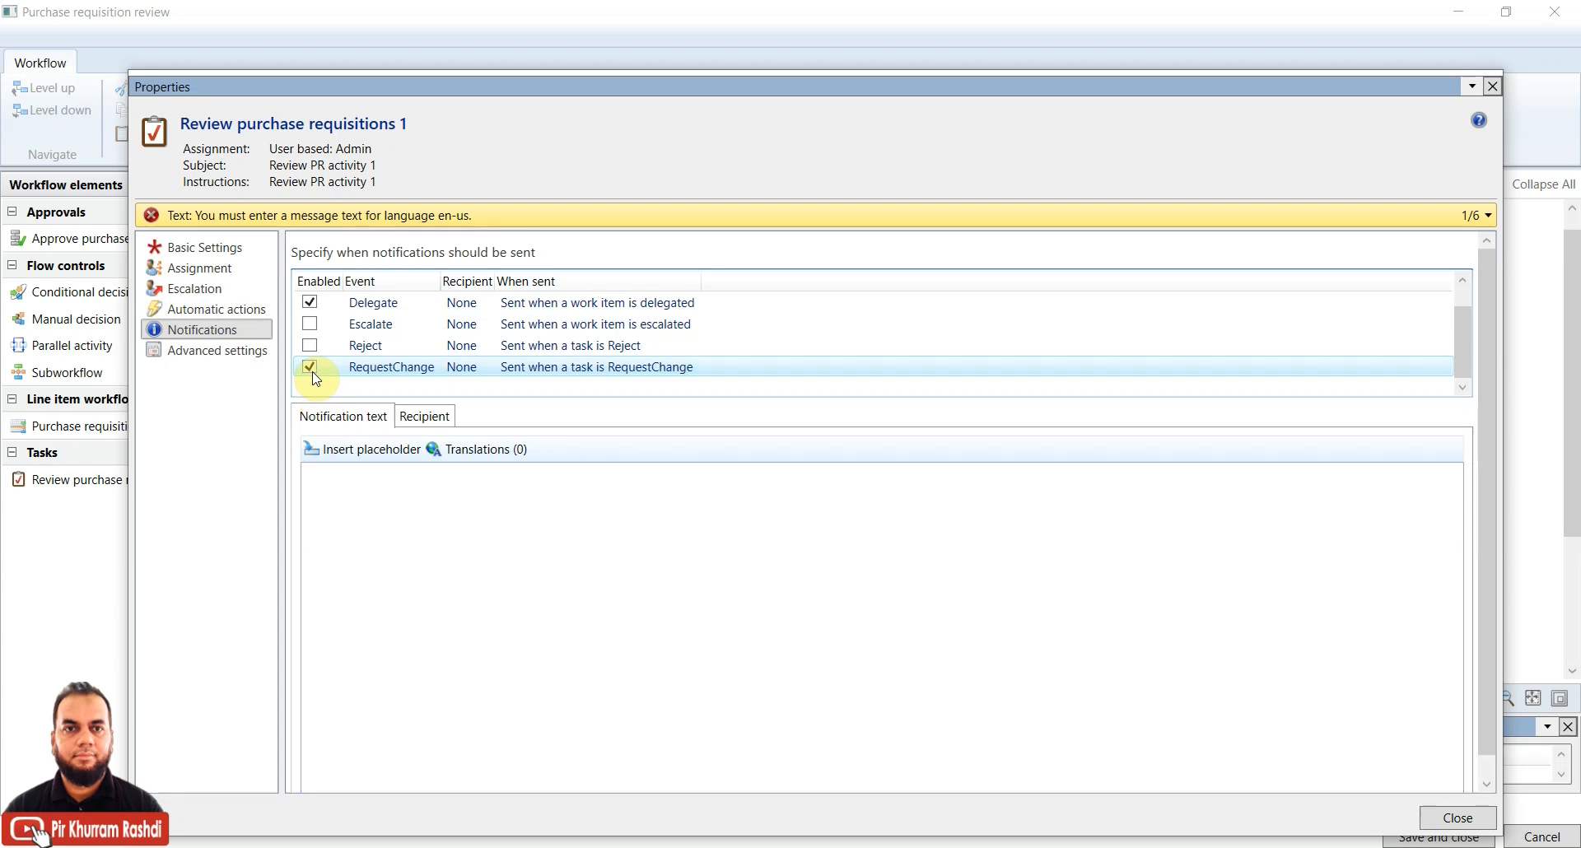
click(311, 368)
scroll(315, 378, up, 1)
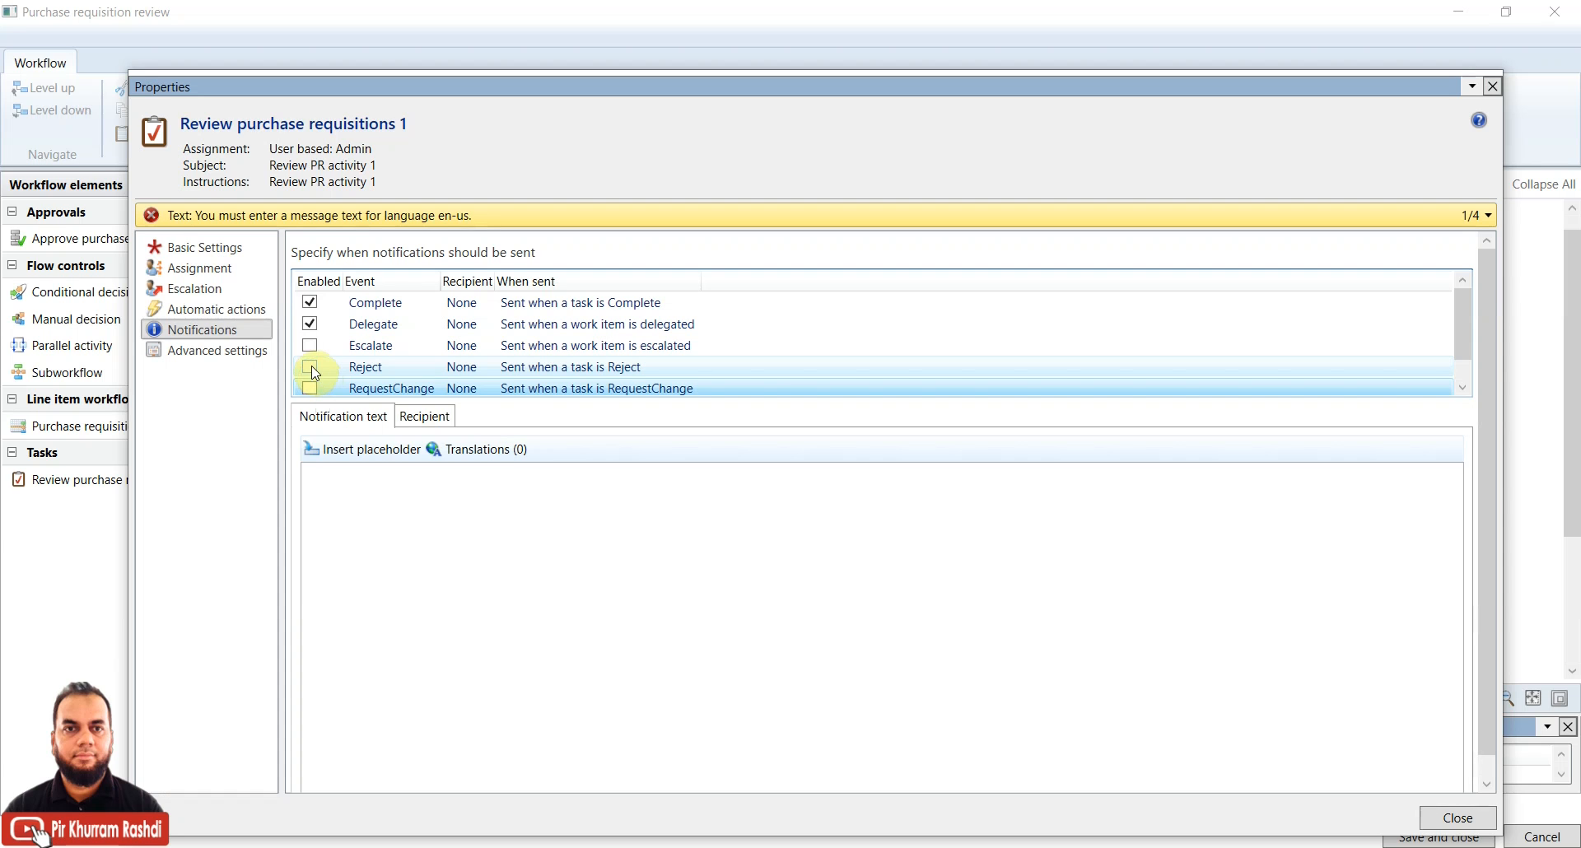
Uncheck the Delegate and Complete notifications, check Advanced settings, and close the properties
click(310, 324)
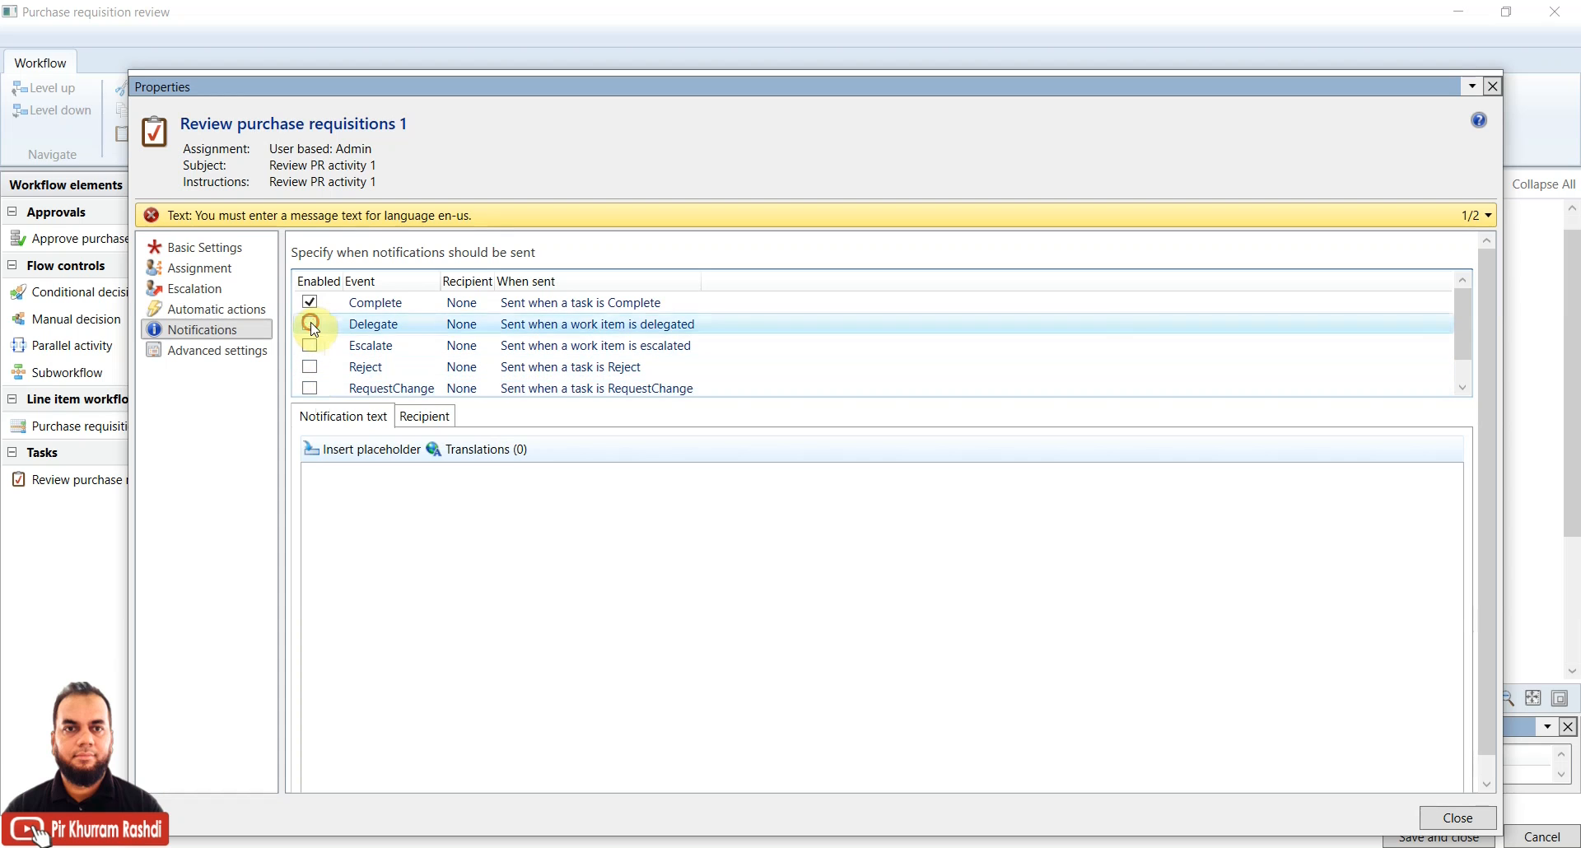
click(310, 302)
click(223, 352)
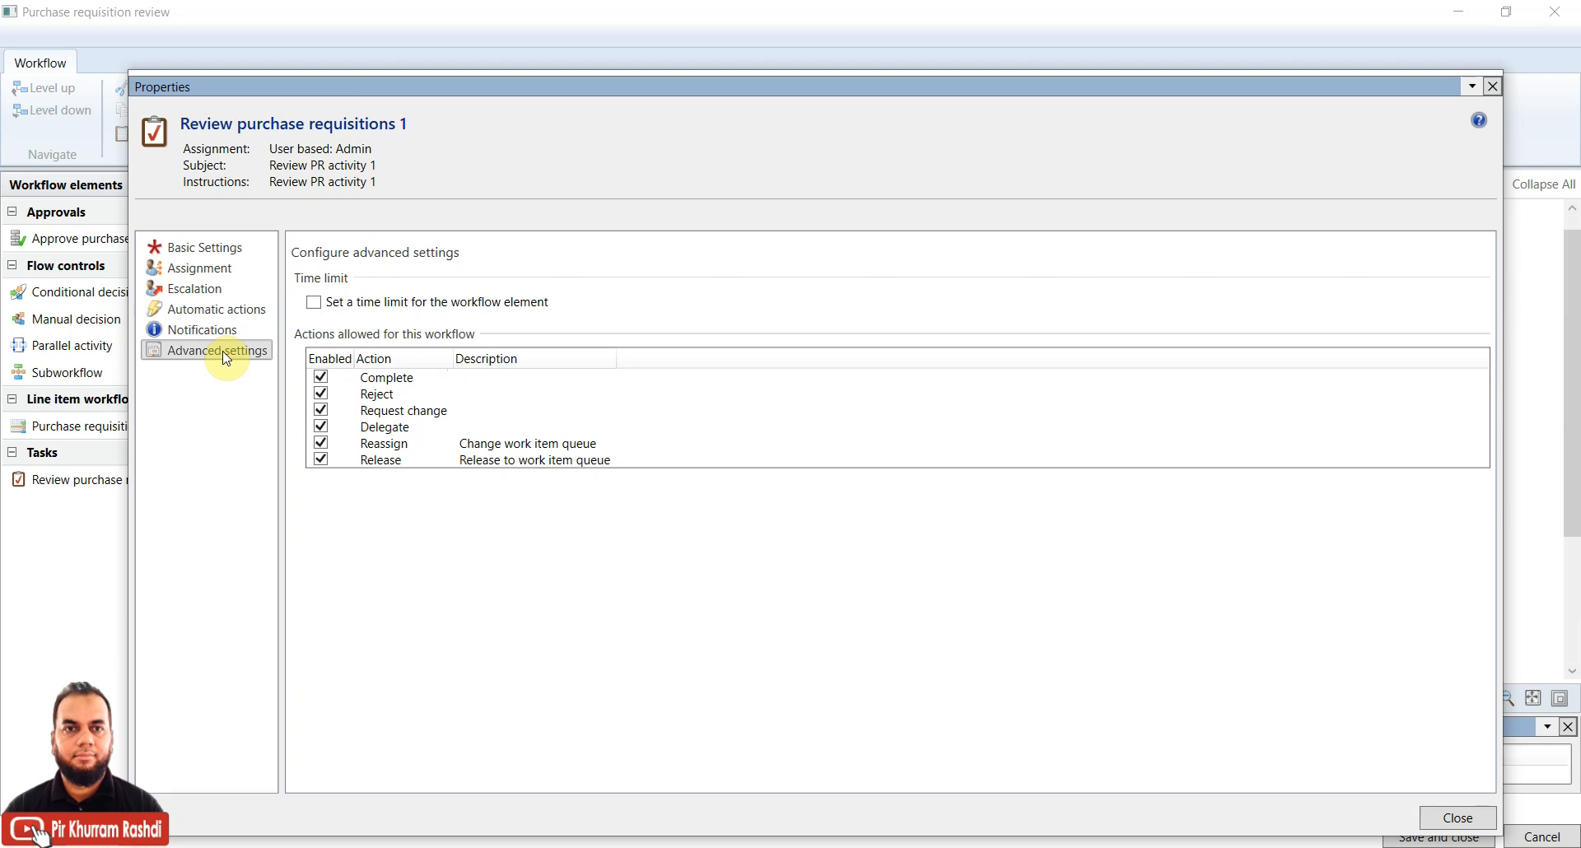
click(1437, 820)
Select the parallel branch, then its Review purchase requisitions task element
click(1404, 486)
drag(1570, 388, 999, 356)
click(955, 475)
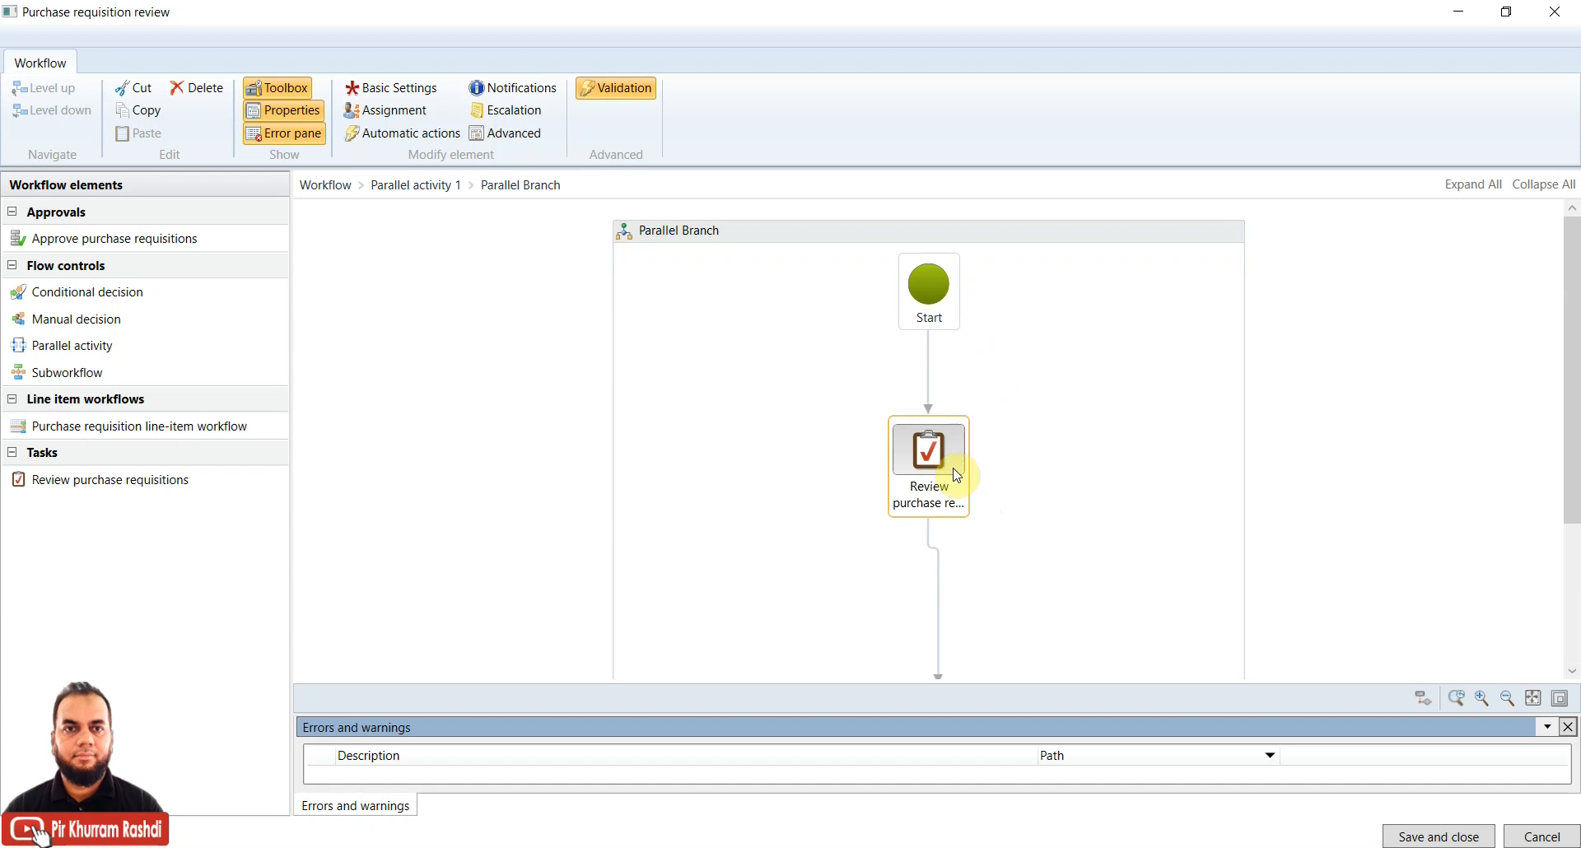
Open Parallel Branch (2) and confirm its review task subject and instructions read 'Review PR activity 2'
click(575, 420)
click(46, 88)
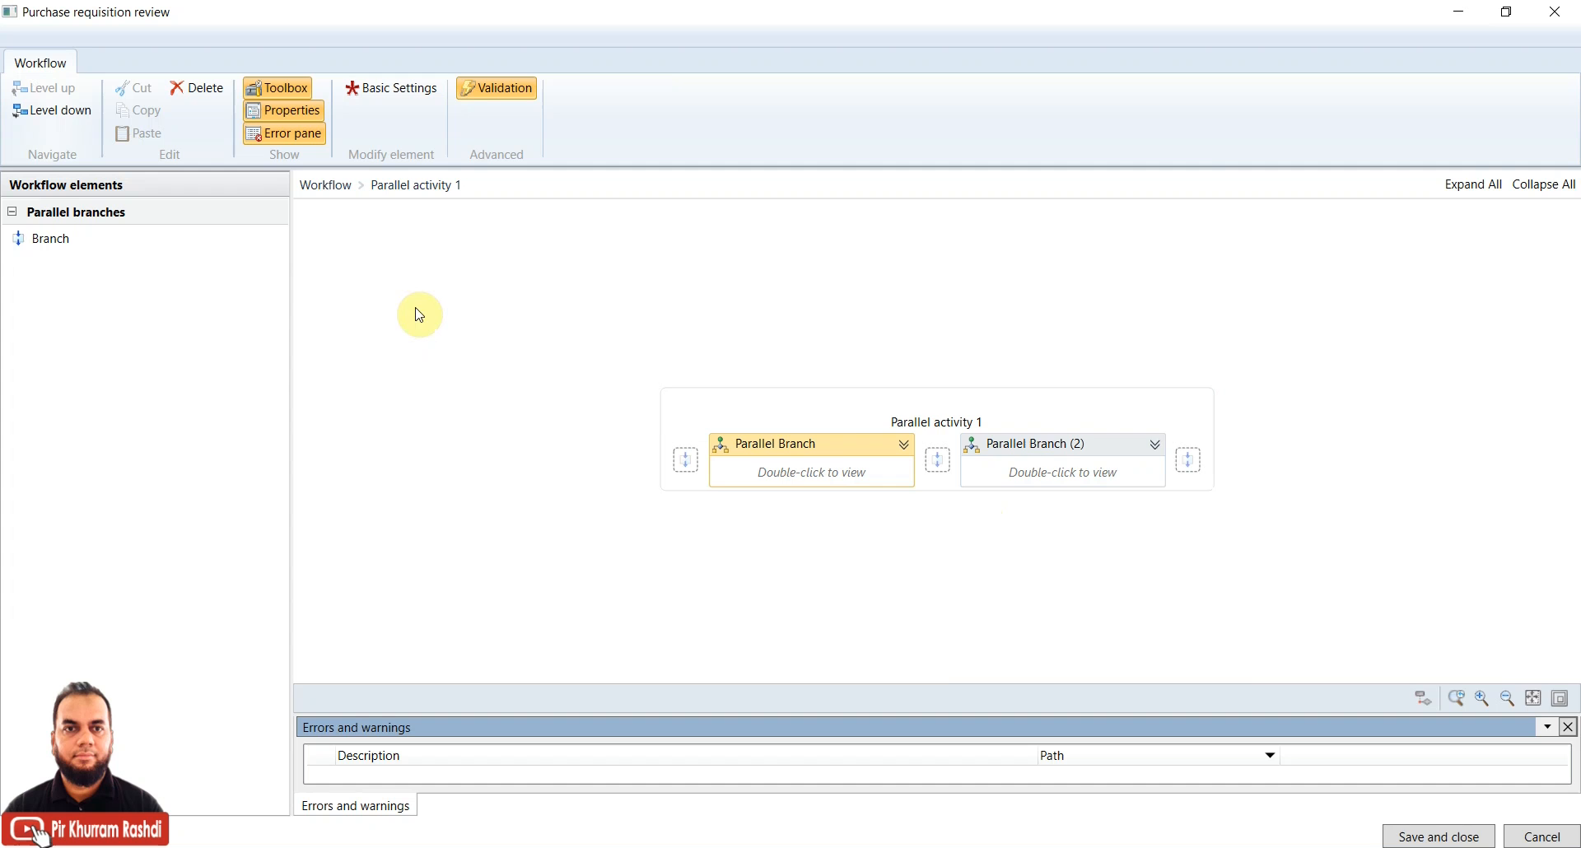
double_click(1052, 476)
click(942, 383)
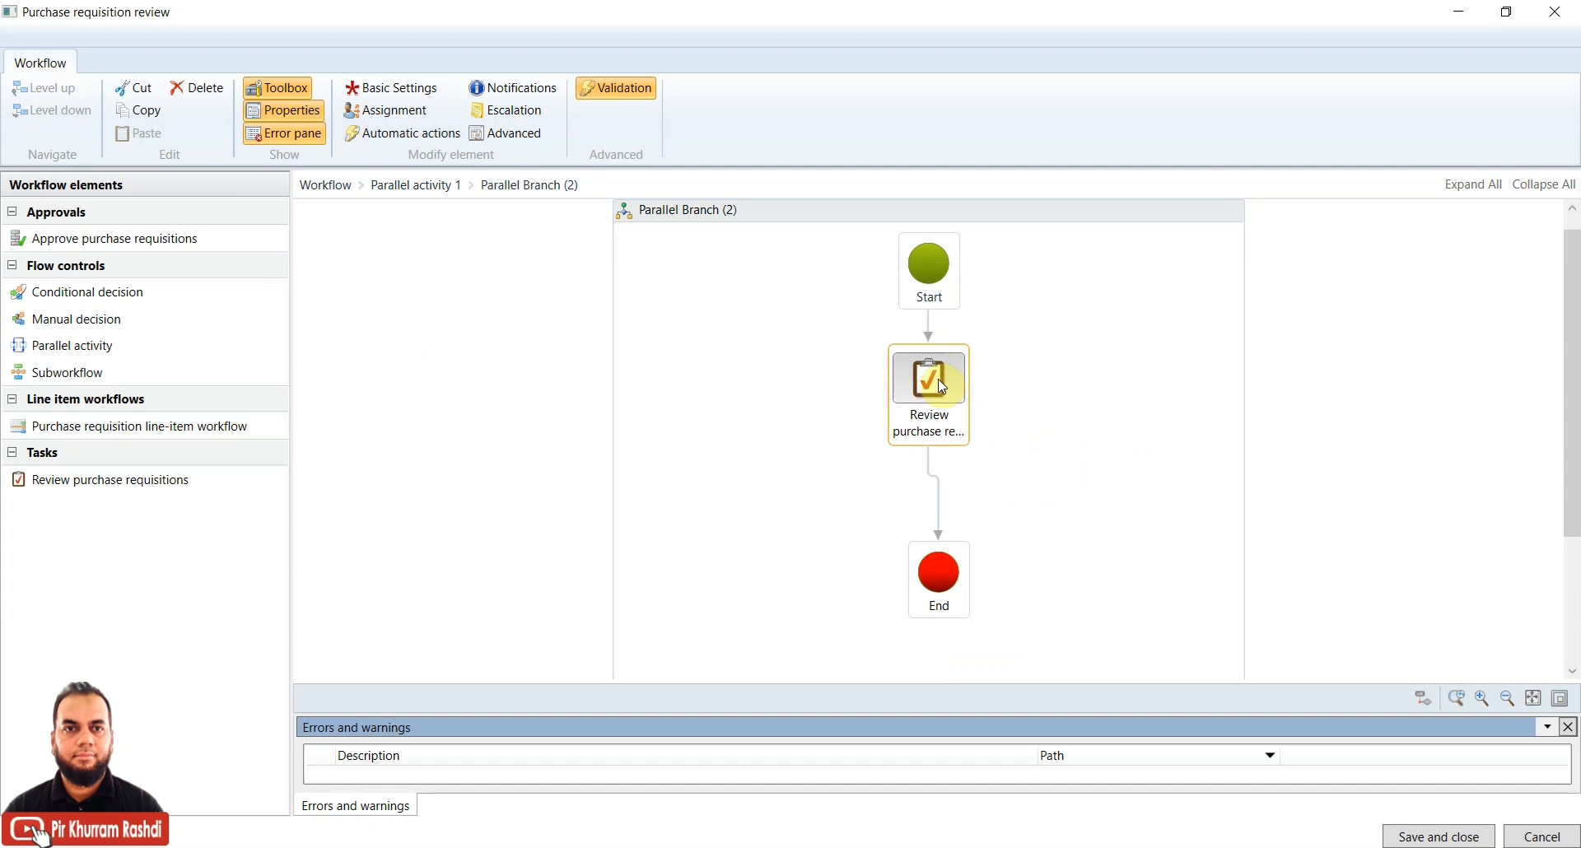
right_click(935, 384)
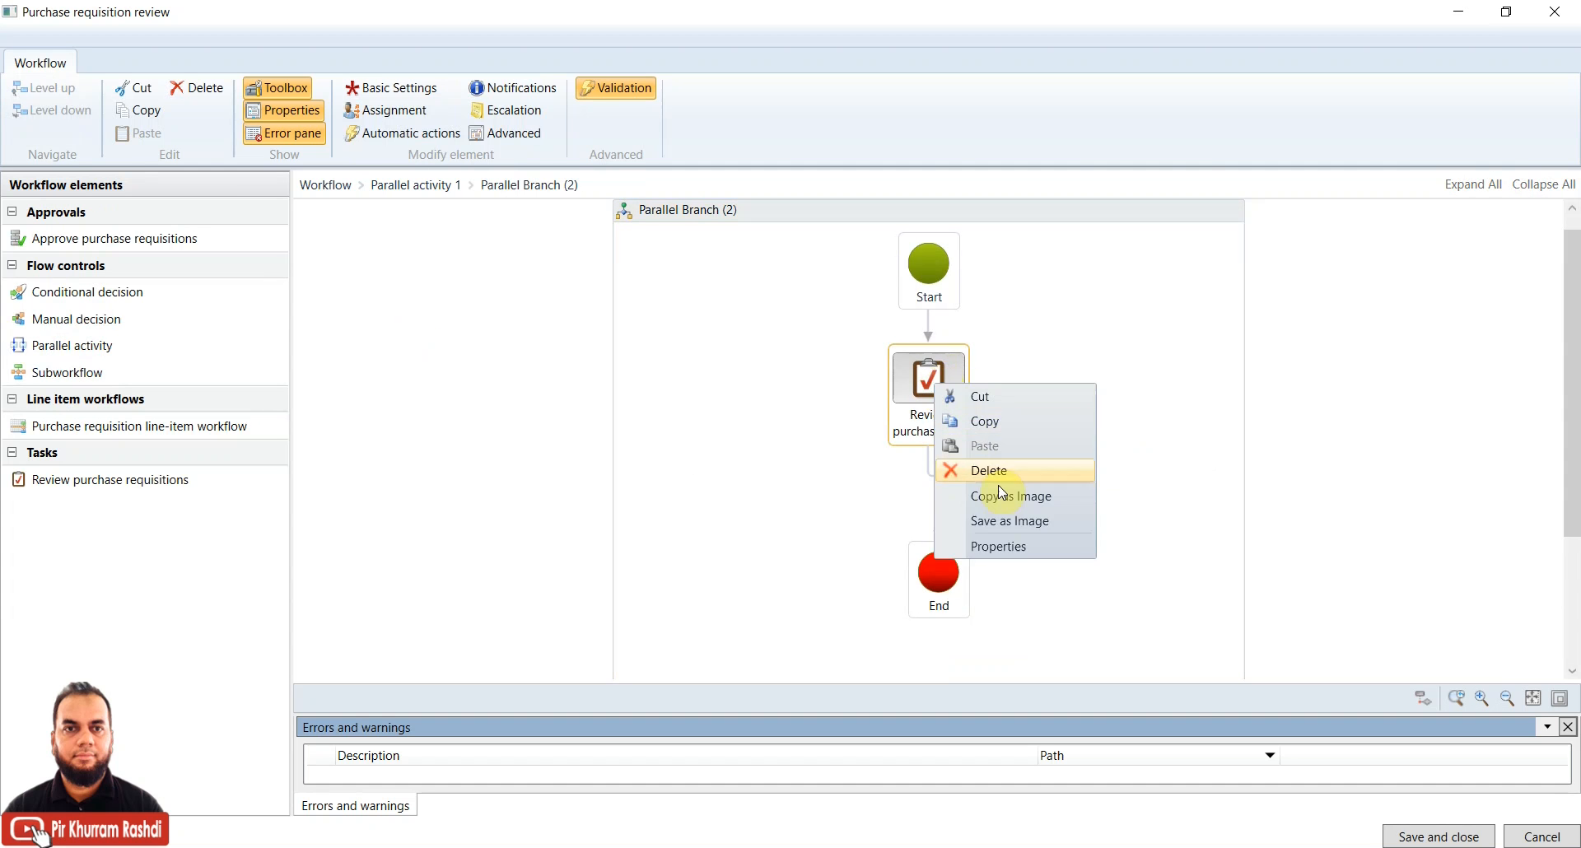
click(1010, 547)
click(542, 339)
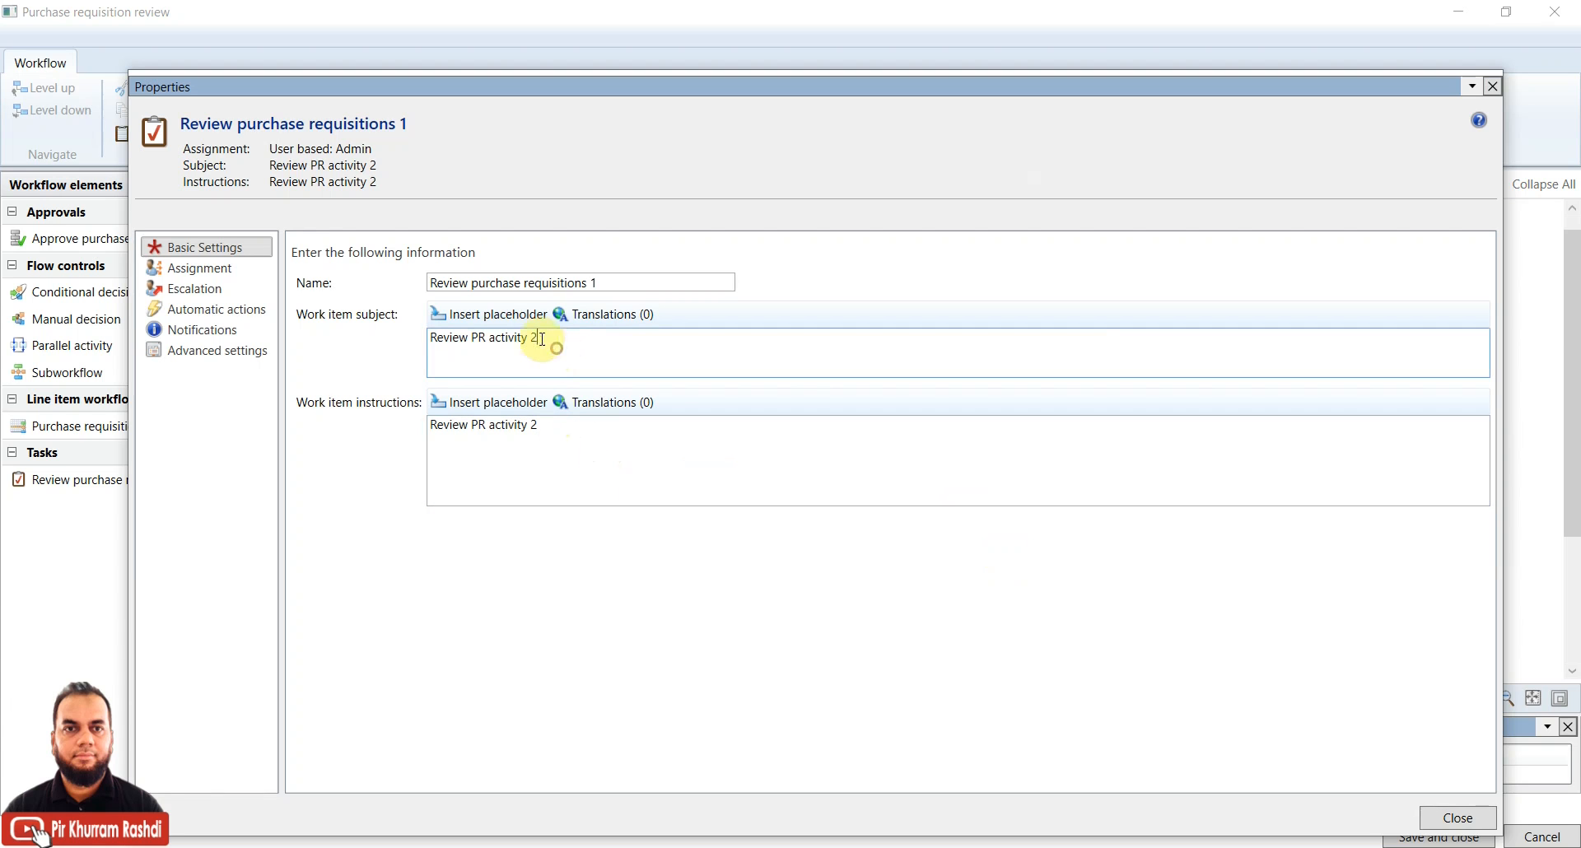
drag(521, 425, 538, 425)
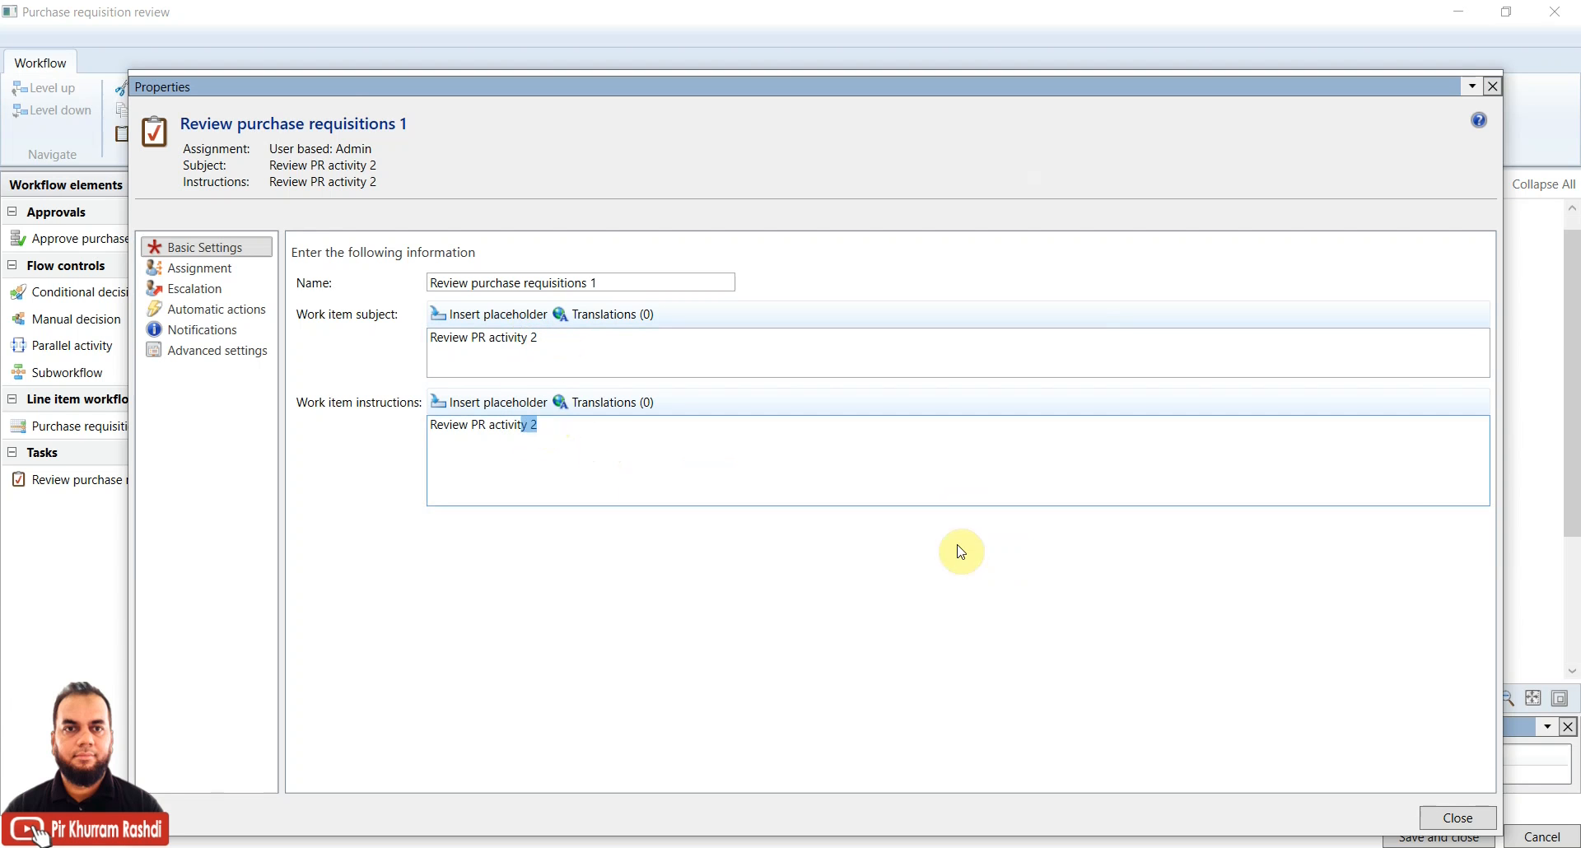
click(1456, 818)
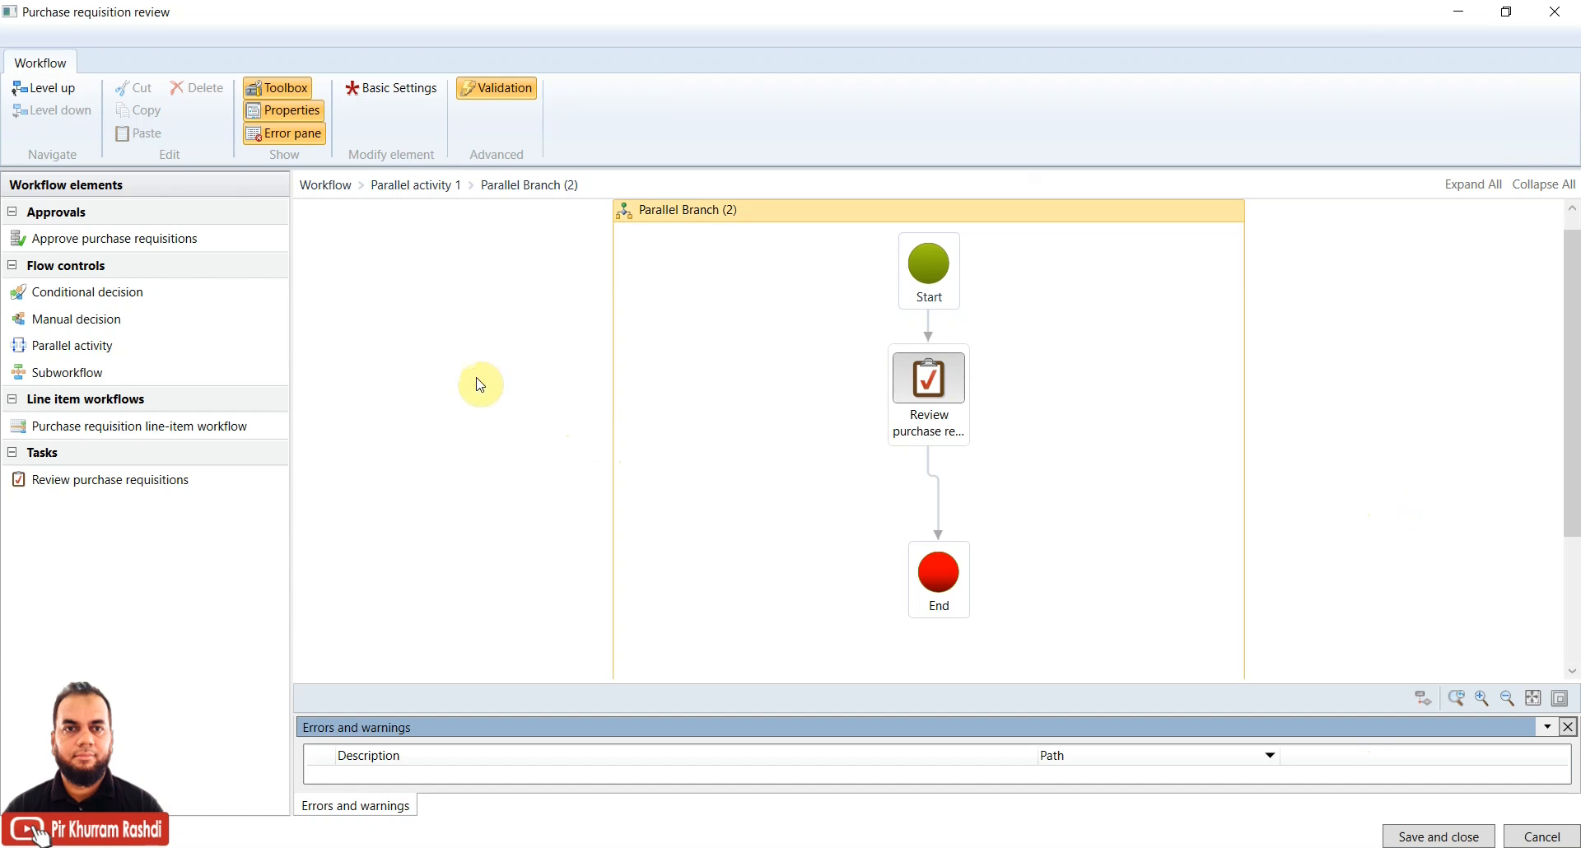
Go up to the top-level workflow and move Parallel activity 1 and the Procurement professional node
click(42, 87)
click(409, 473)
click(44, 88)
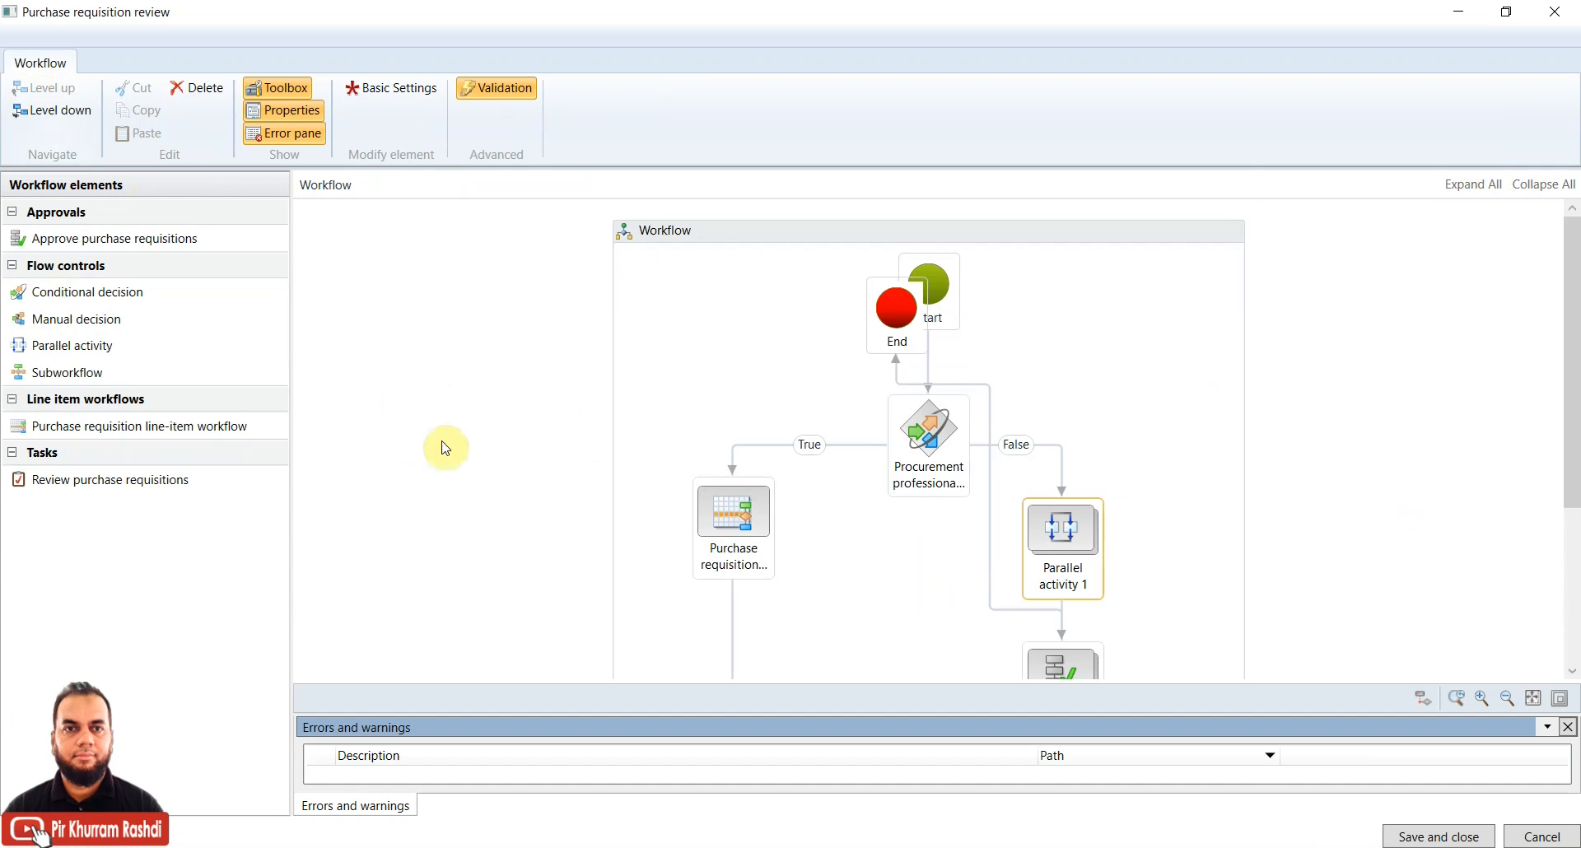
drag(1574, 378, 1574, 471)
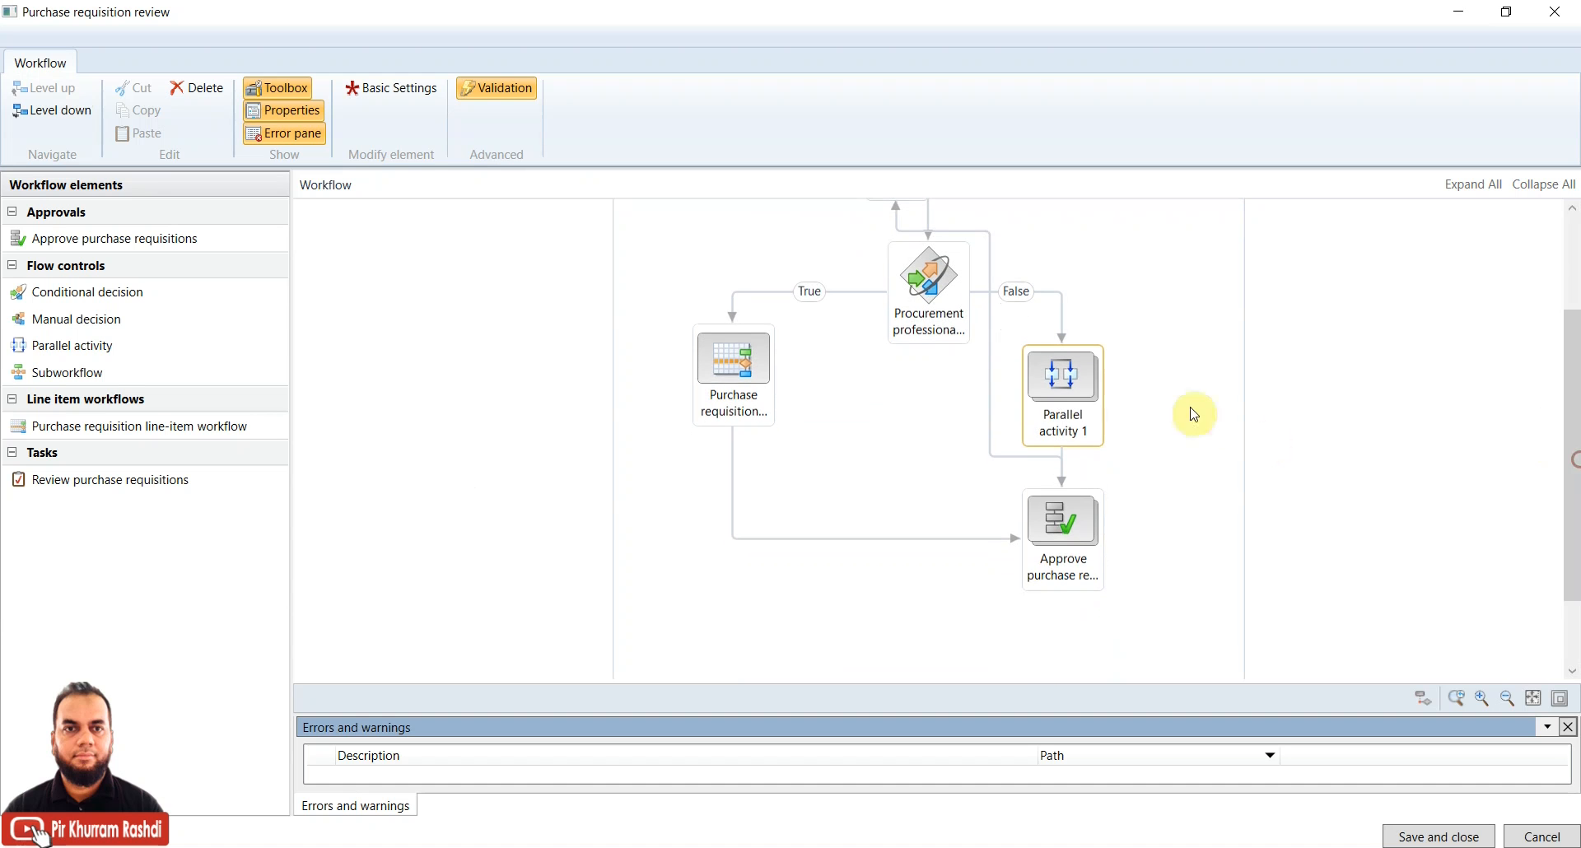
drag(1062, 387, 1155, 356)
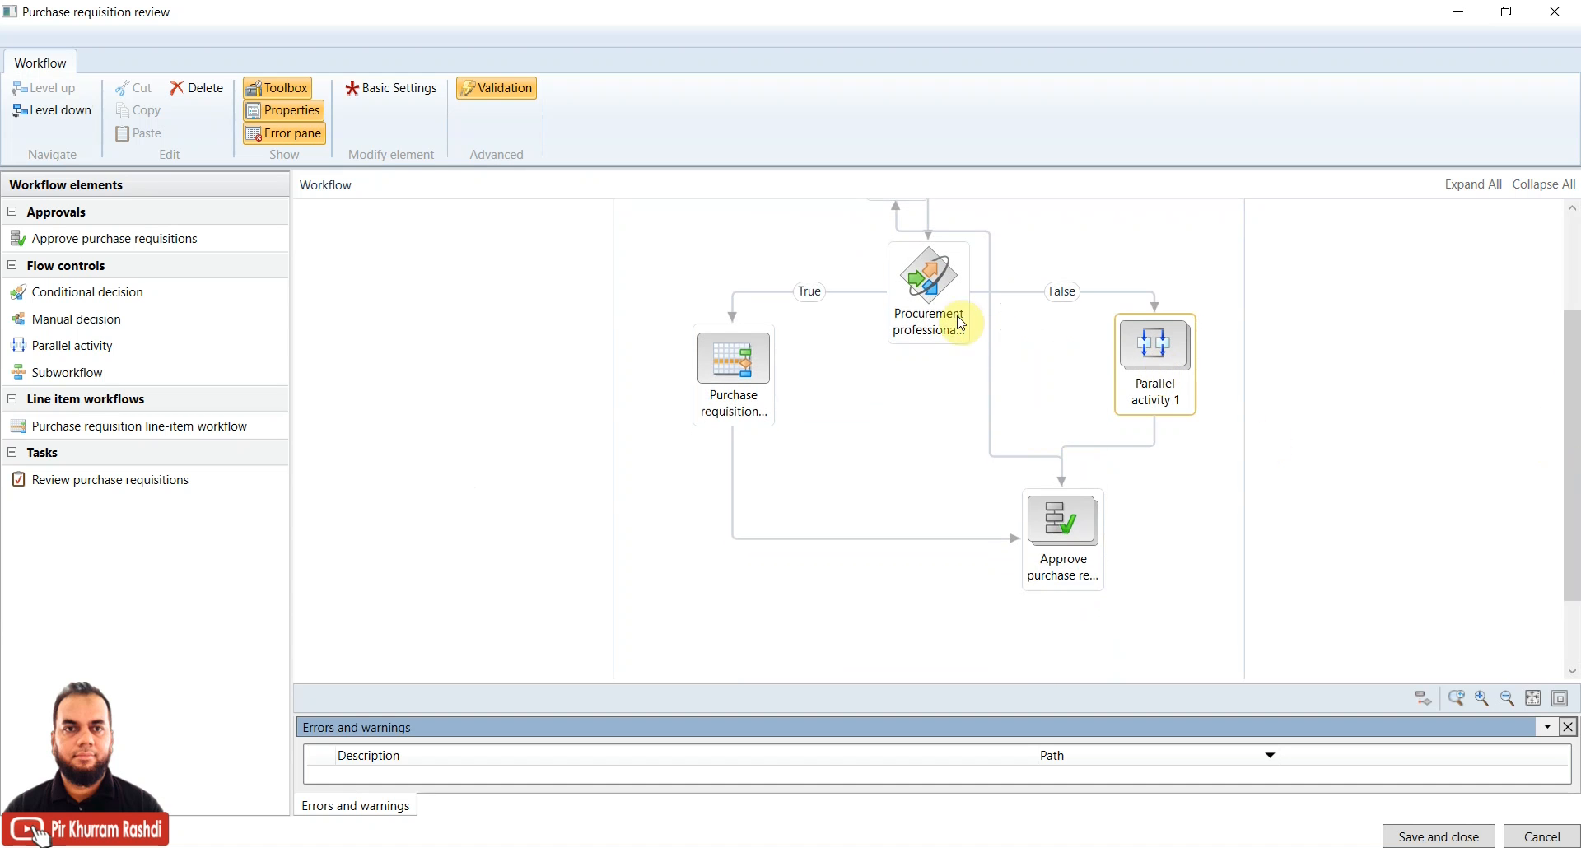
drag(941, 275, 889, 326)
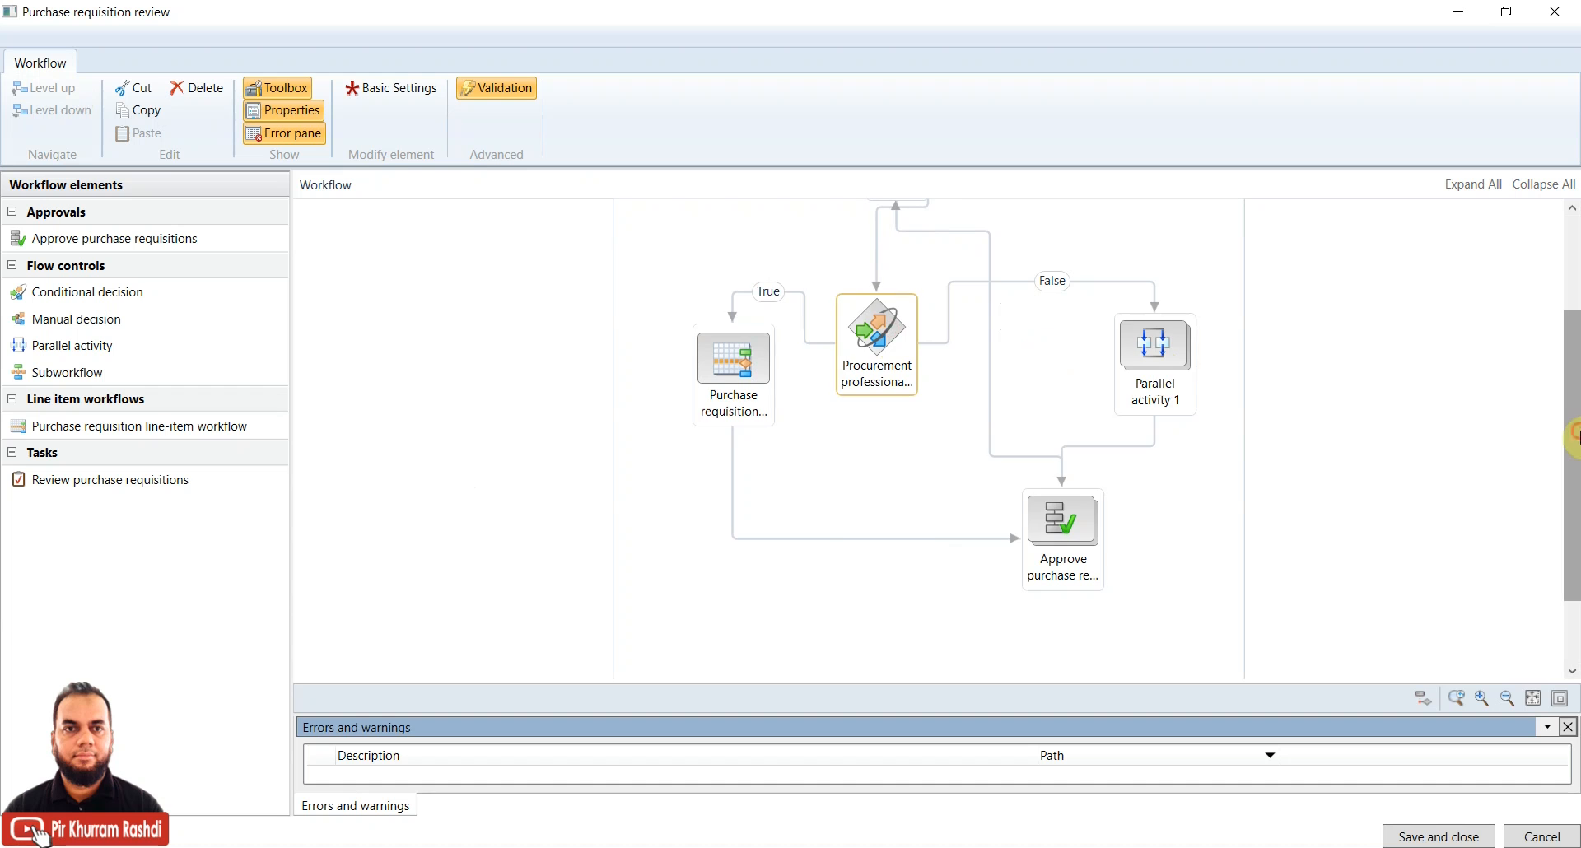
drag(1573, 434, 1573, 371)
Place End beside Approve purchase requisitions and reattach the Approve–End connector
click(901, 280)
drag(901, 280, 906, 575)
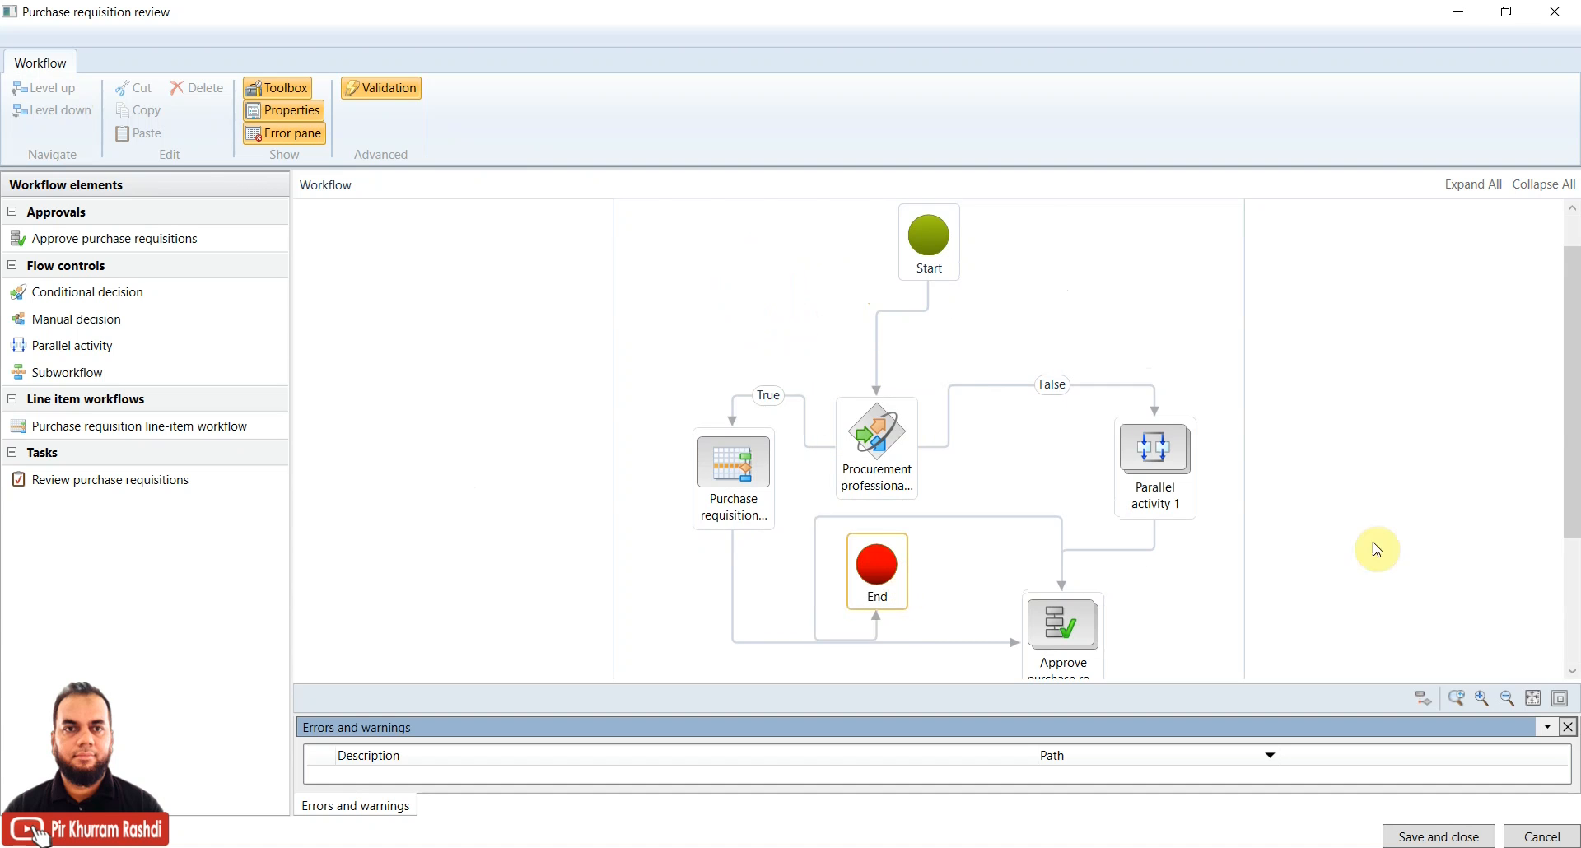
drag(1572, 416, 1572, 493)
drag(1068, 497, 978, 552)
drag(877, 444, 1157, 572)
click(970, 536)
click(950, 487)
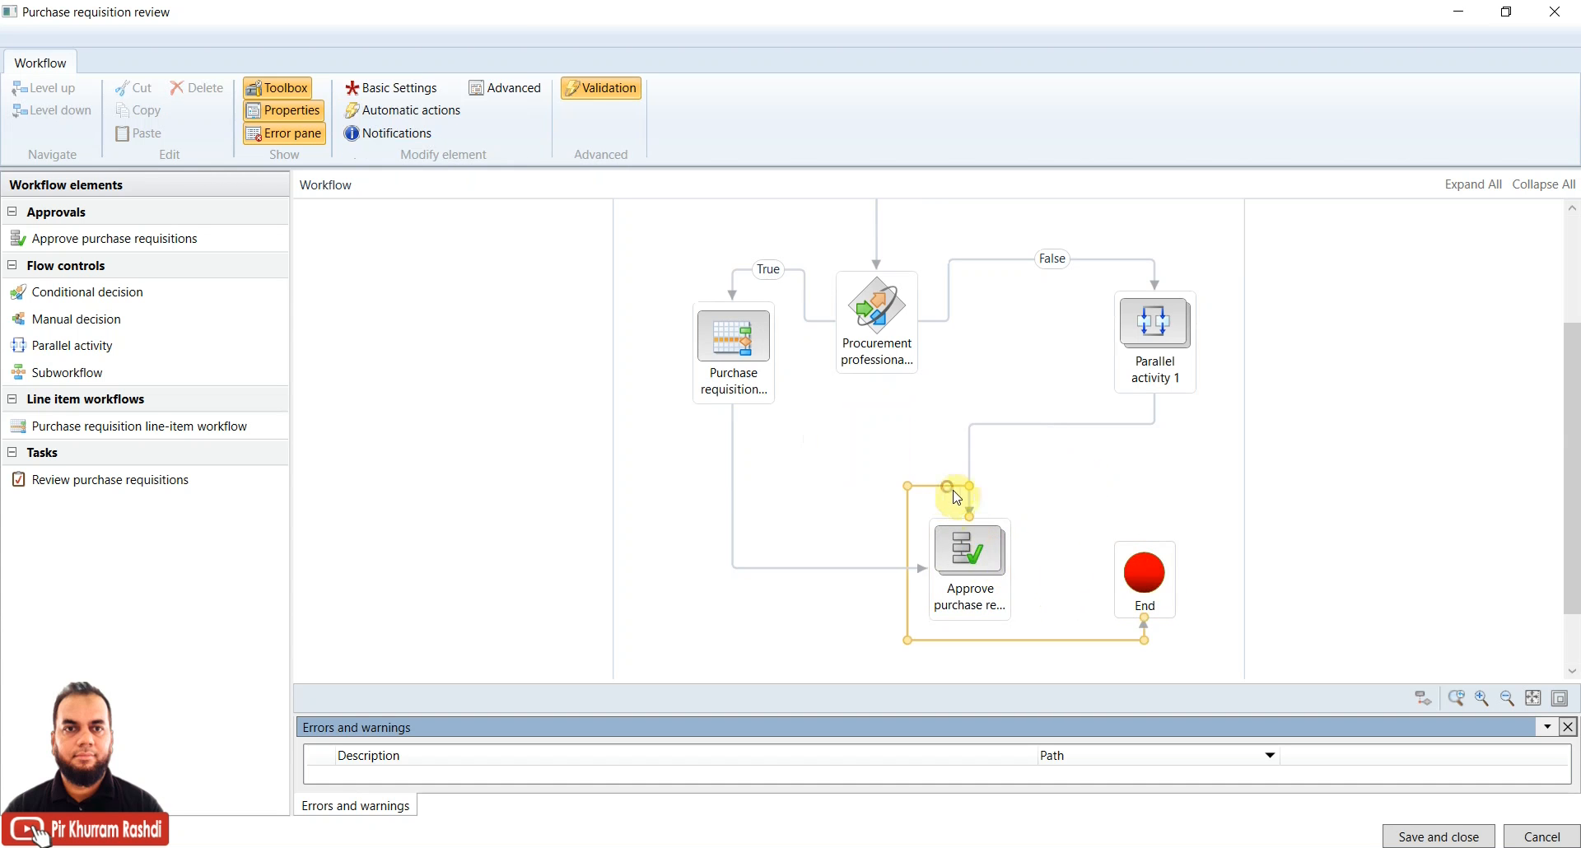
drag(969, 516, 972, 624)
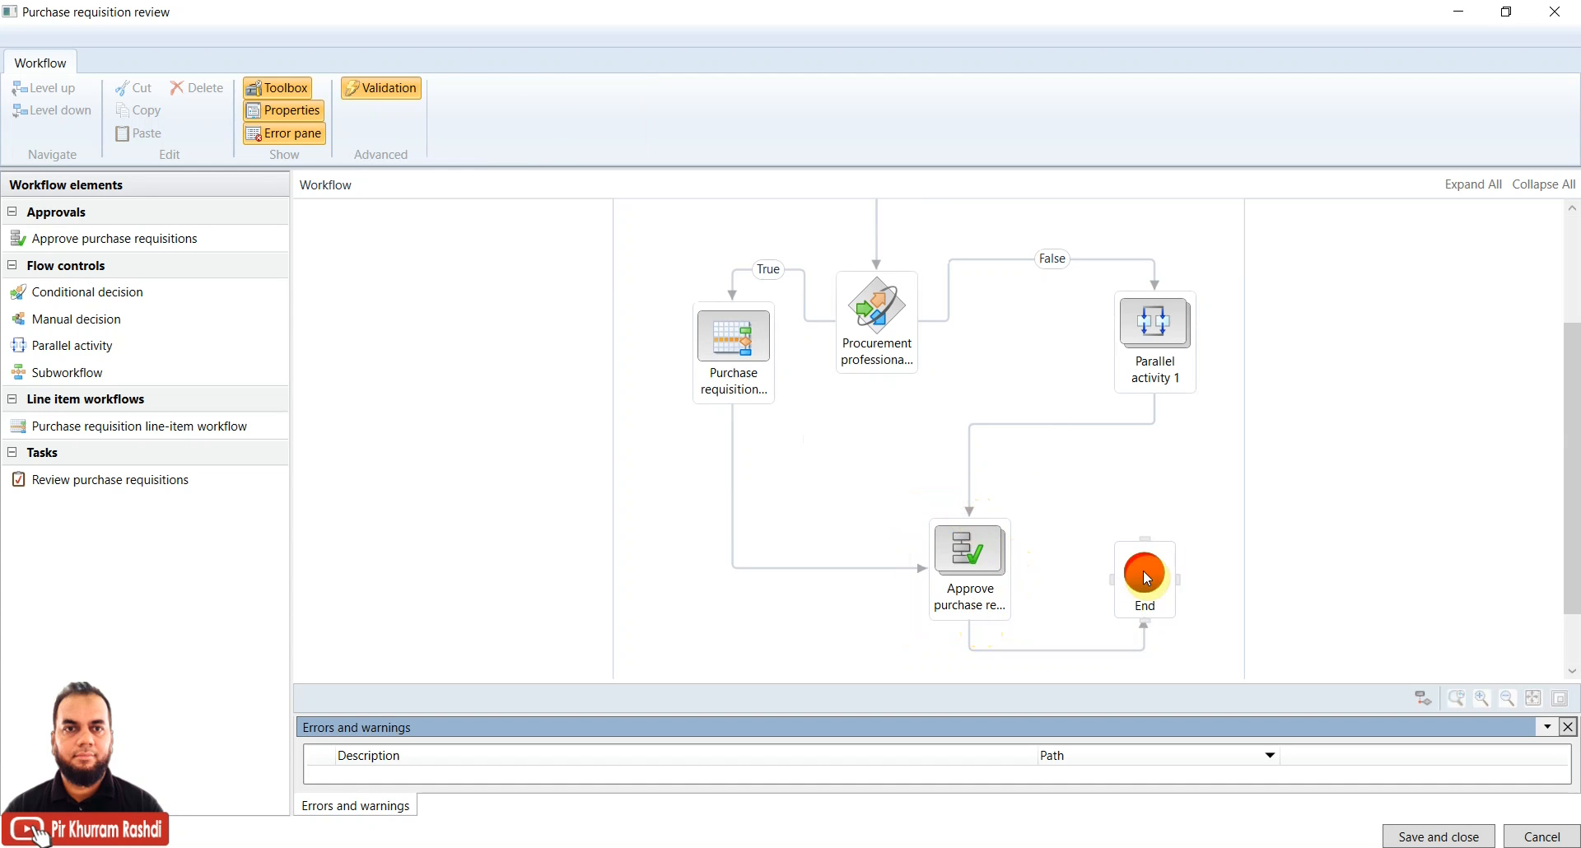
Review the layout by selecting the Procurement professional, line-item, Approve and Parallel activity 1 nodes
drag(1574, 475, 1574, 394)
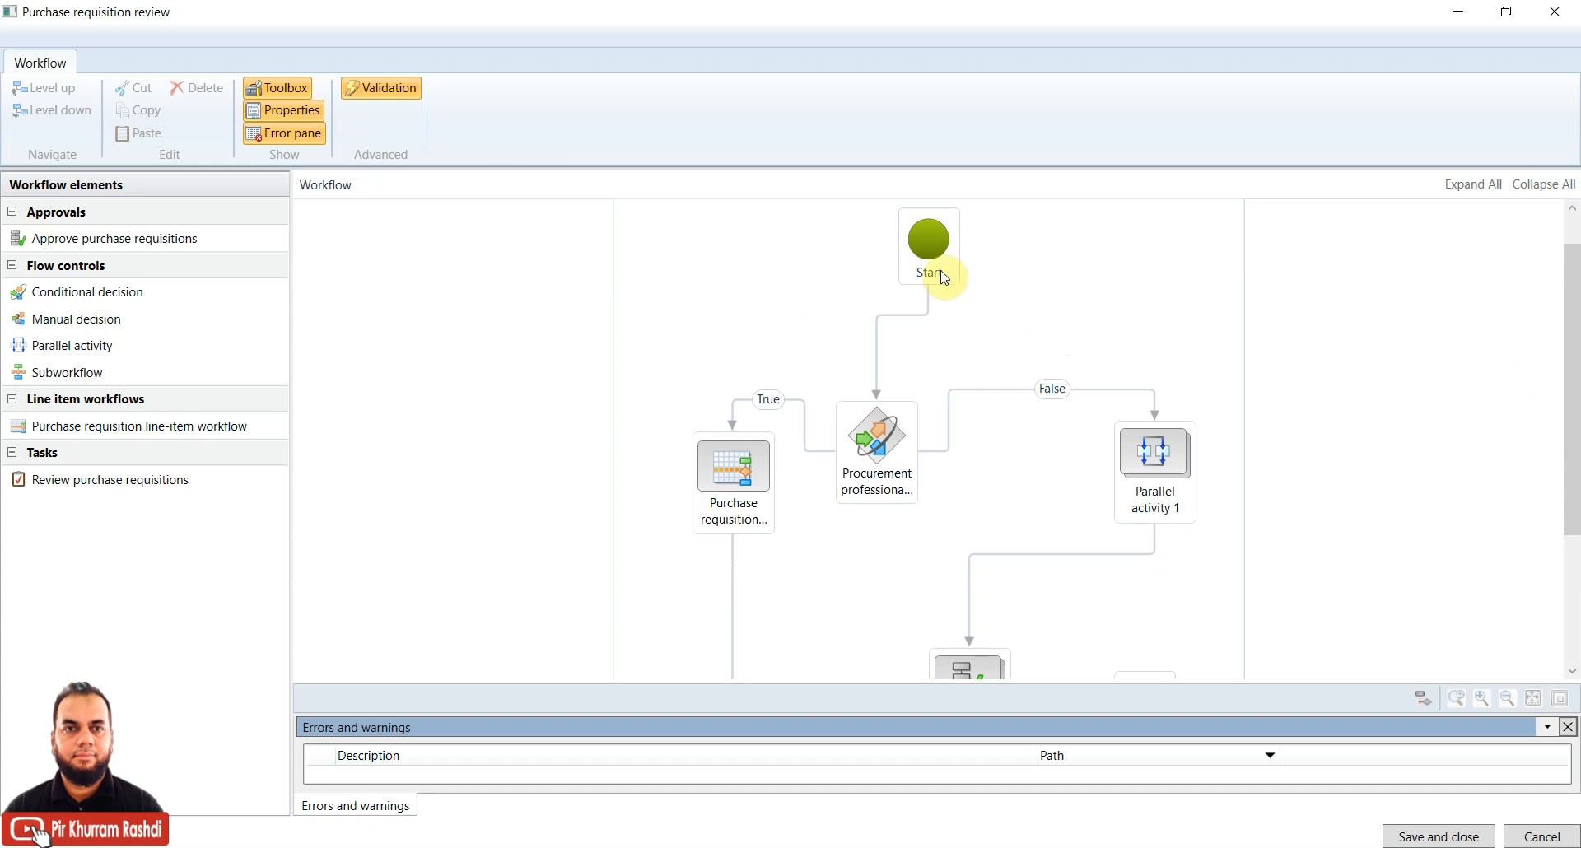
click(871, 455)
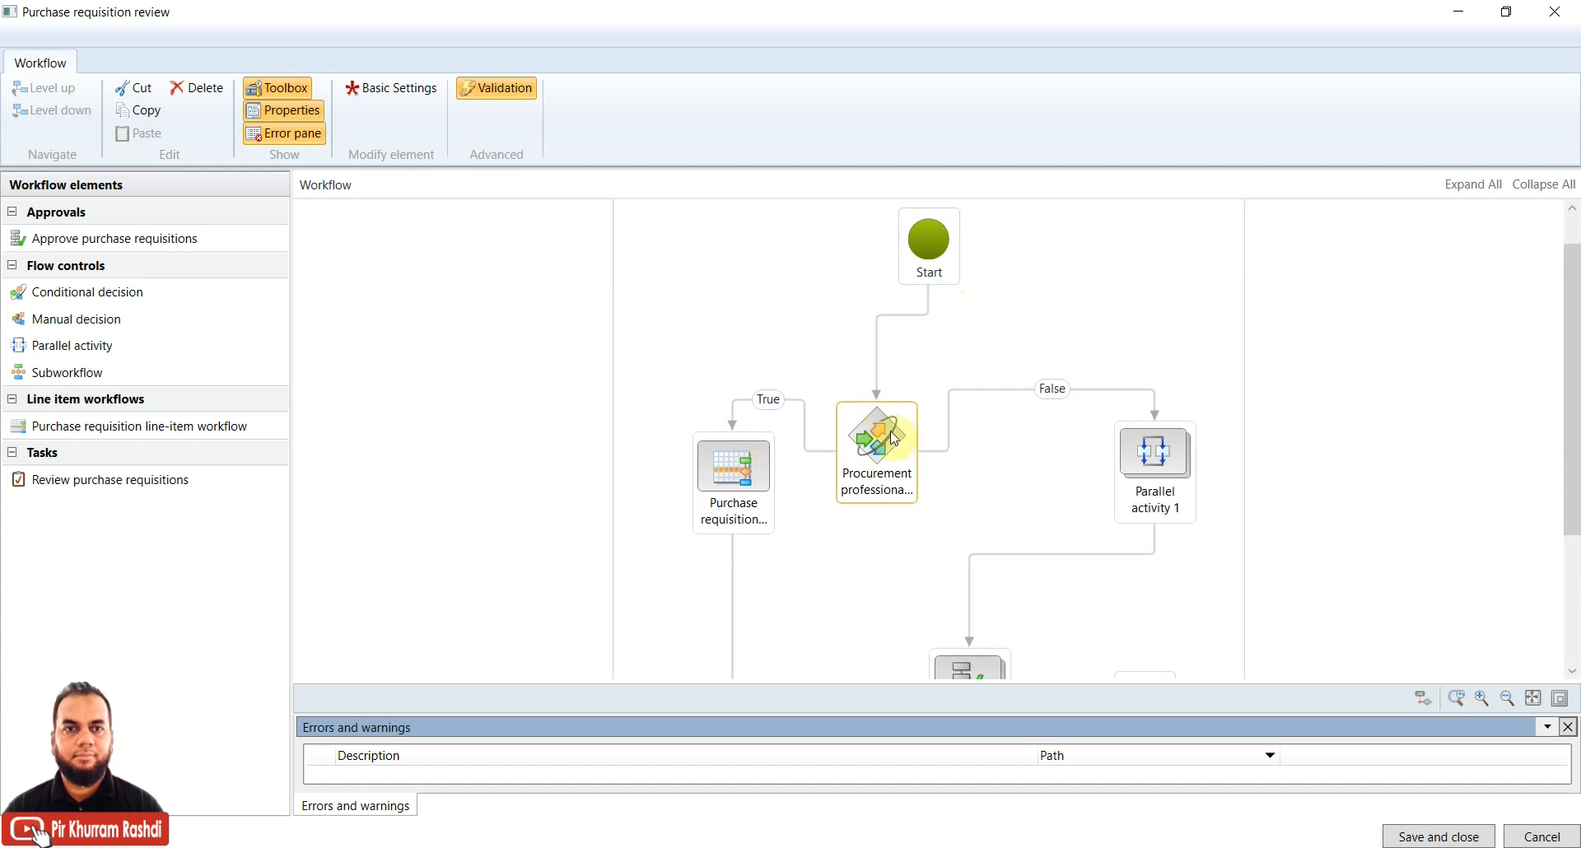
drag(1573, 395, 1573, 480)
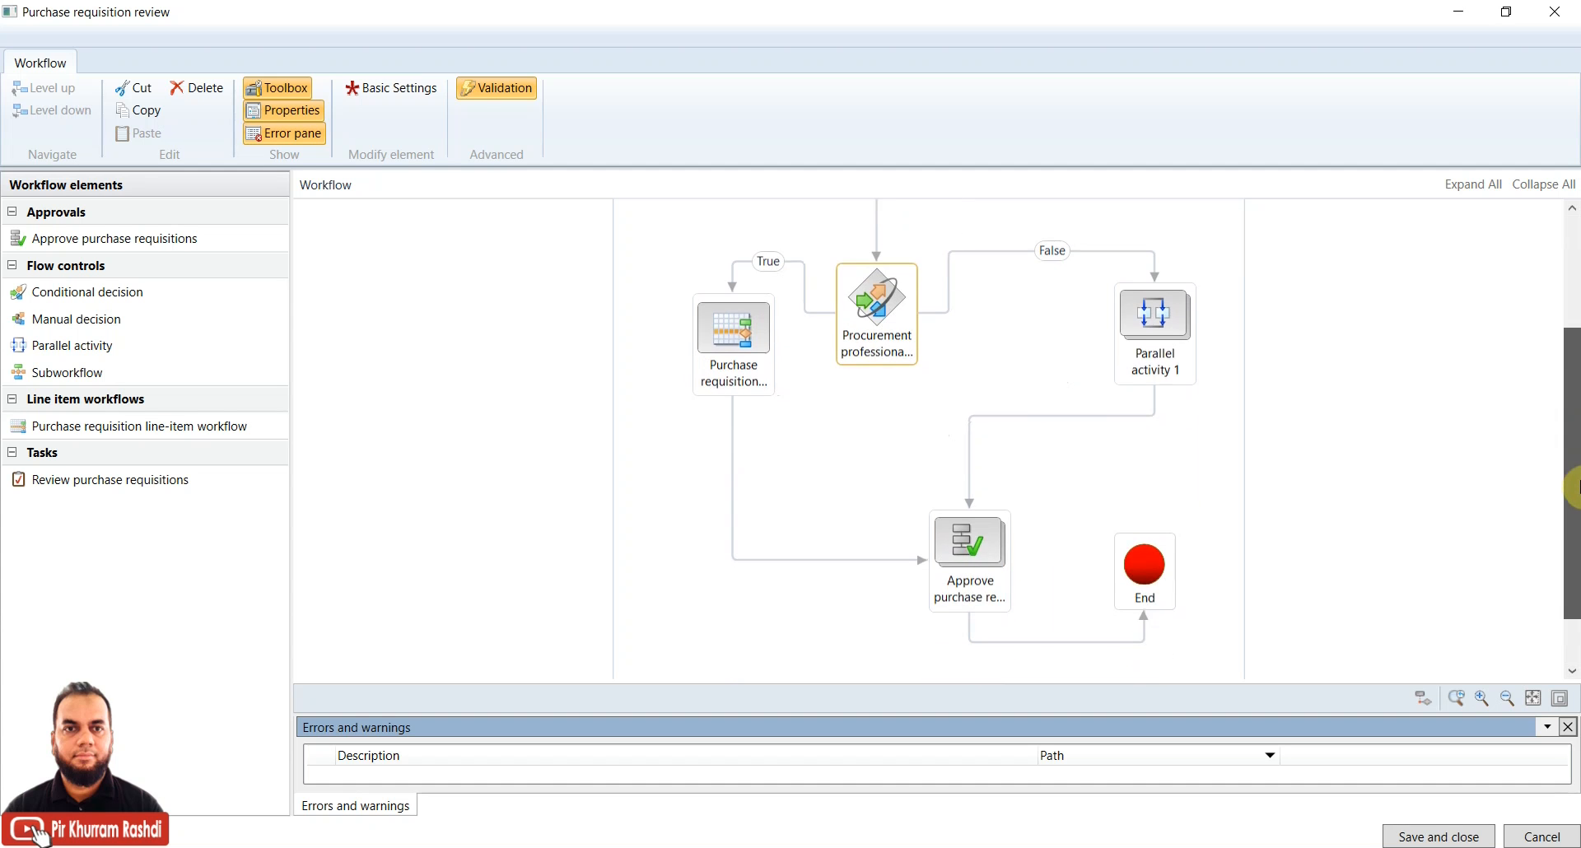
click(737, 332)
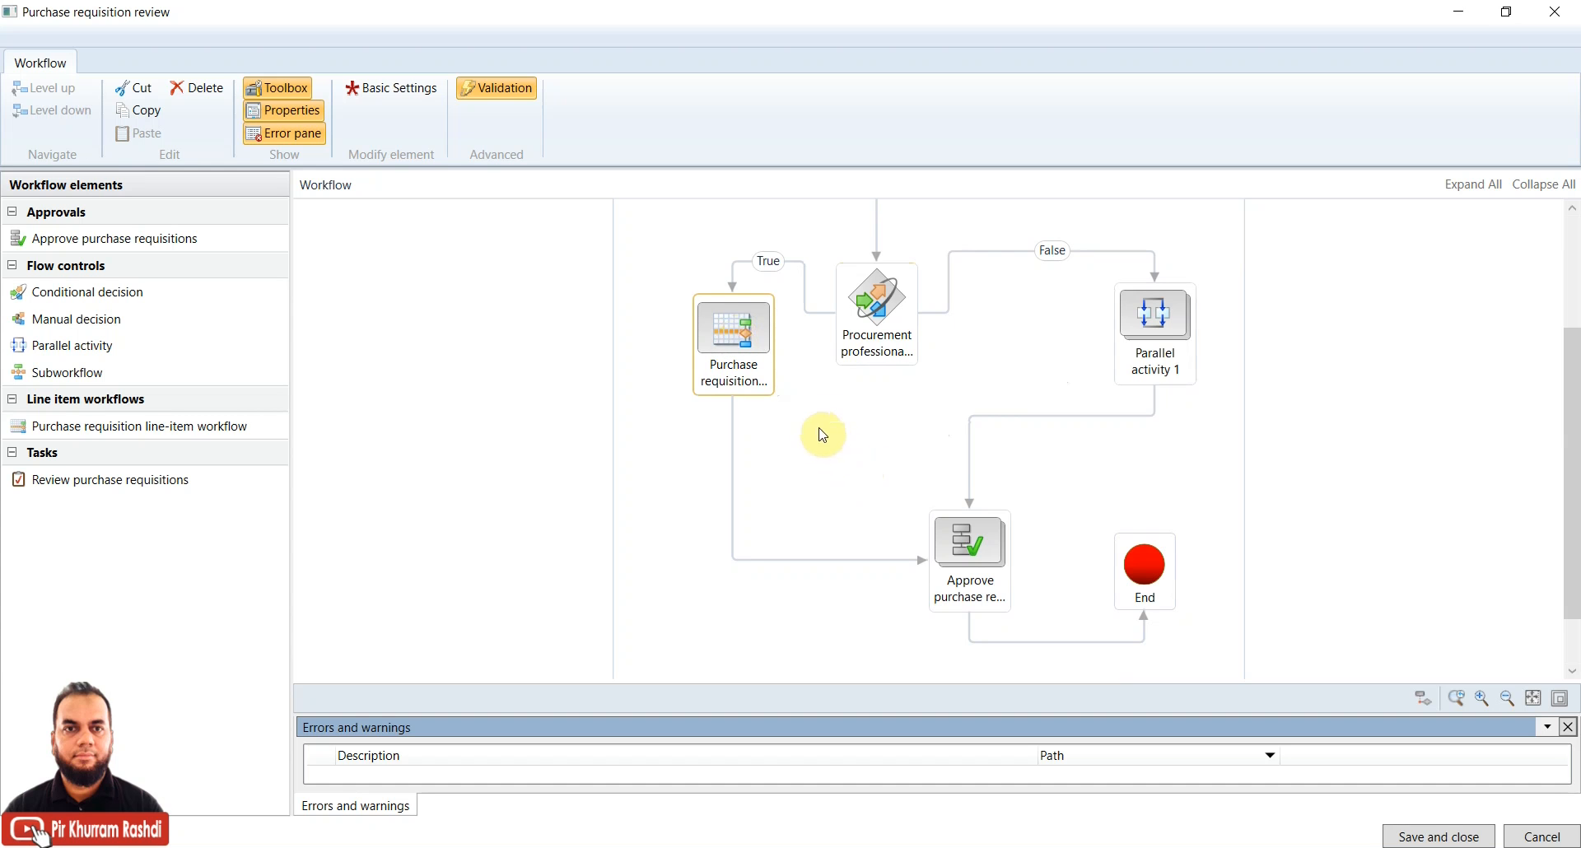
click(951, 554)
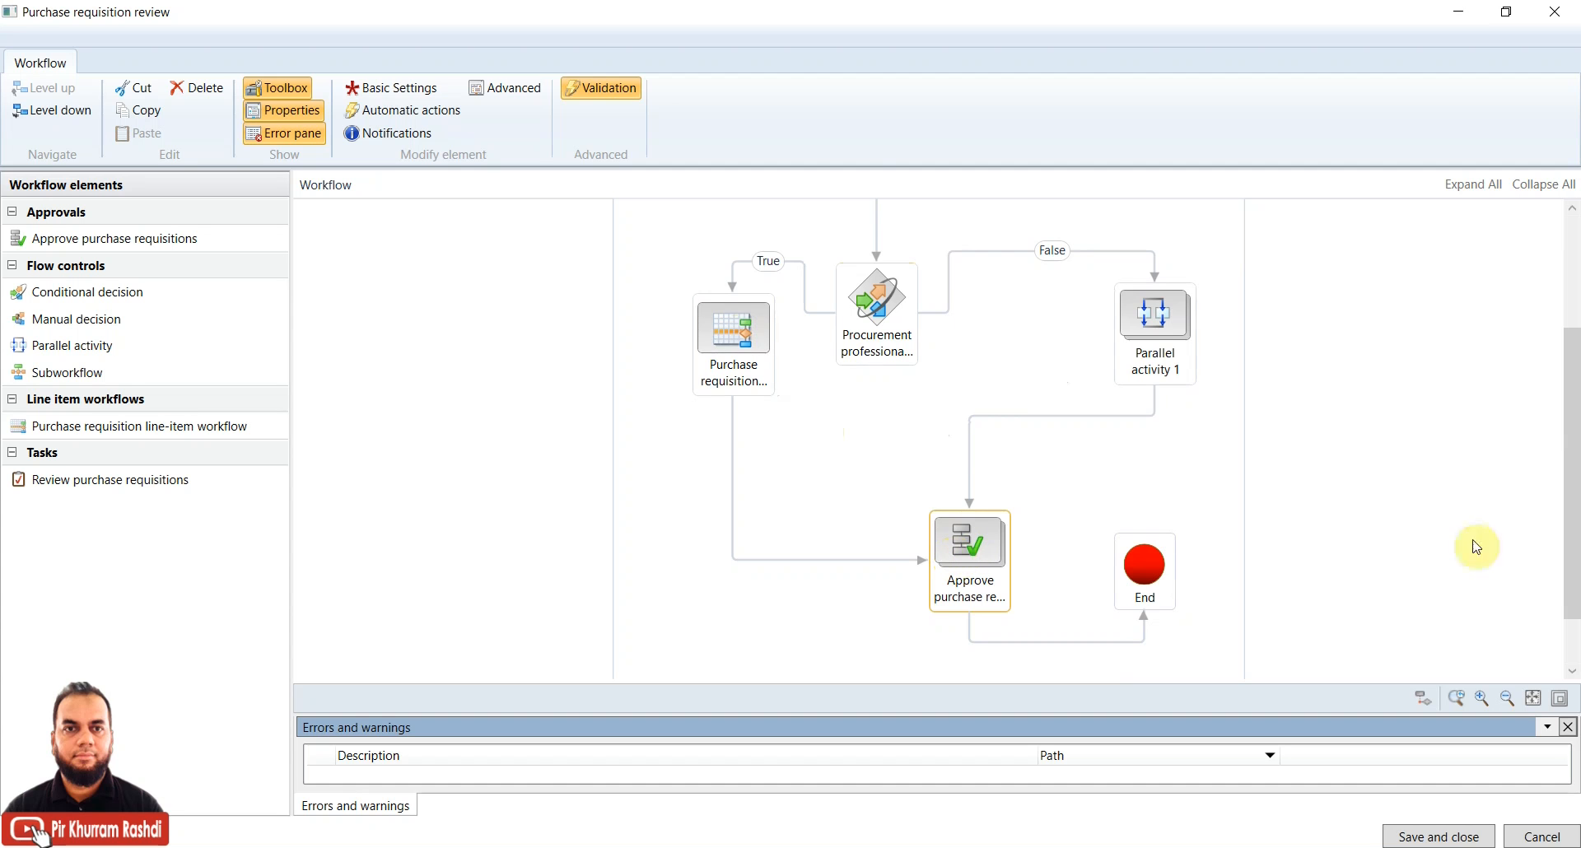
drag(1572, 537, 1569, 451)
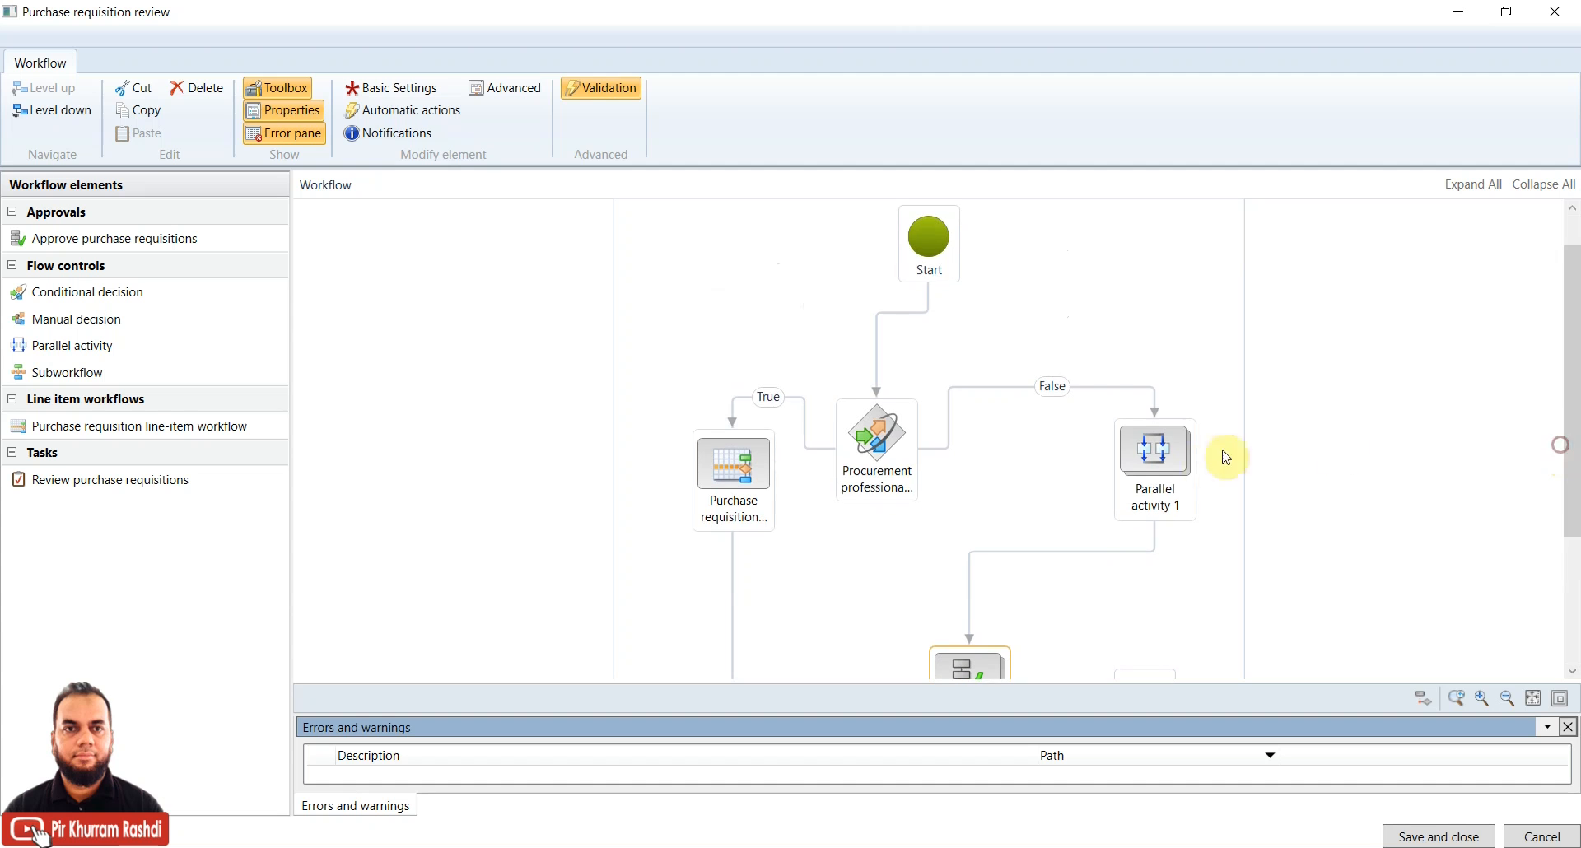
click(1155, 457)
drag(1574, 421, 1569, 448)
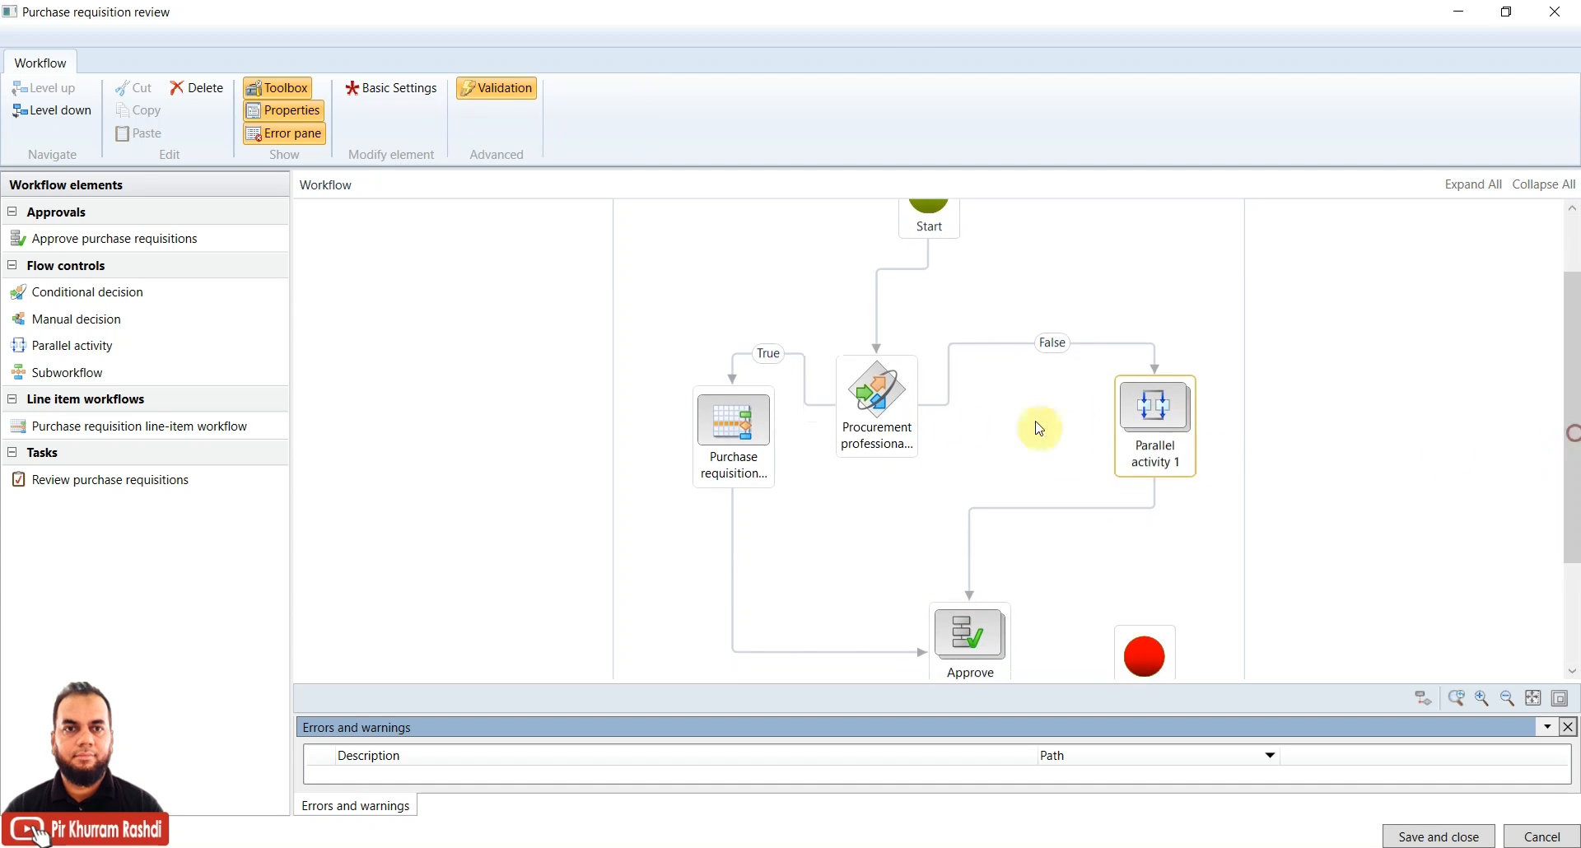
right_click(900, 399)
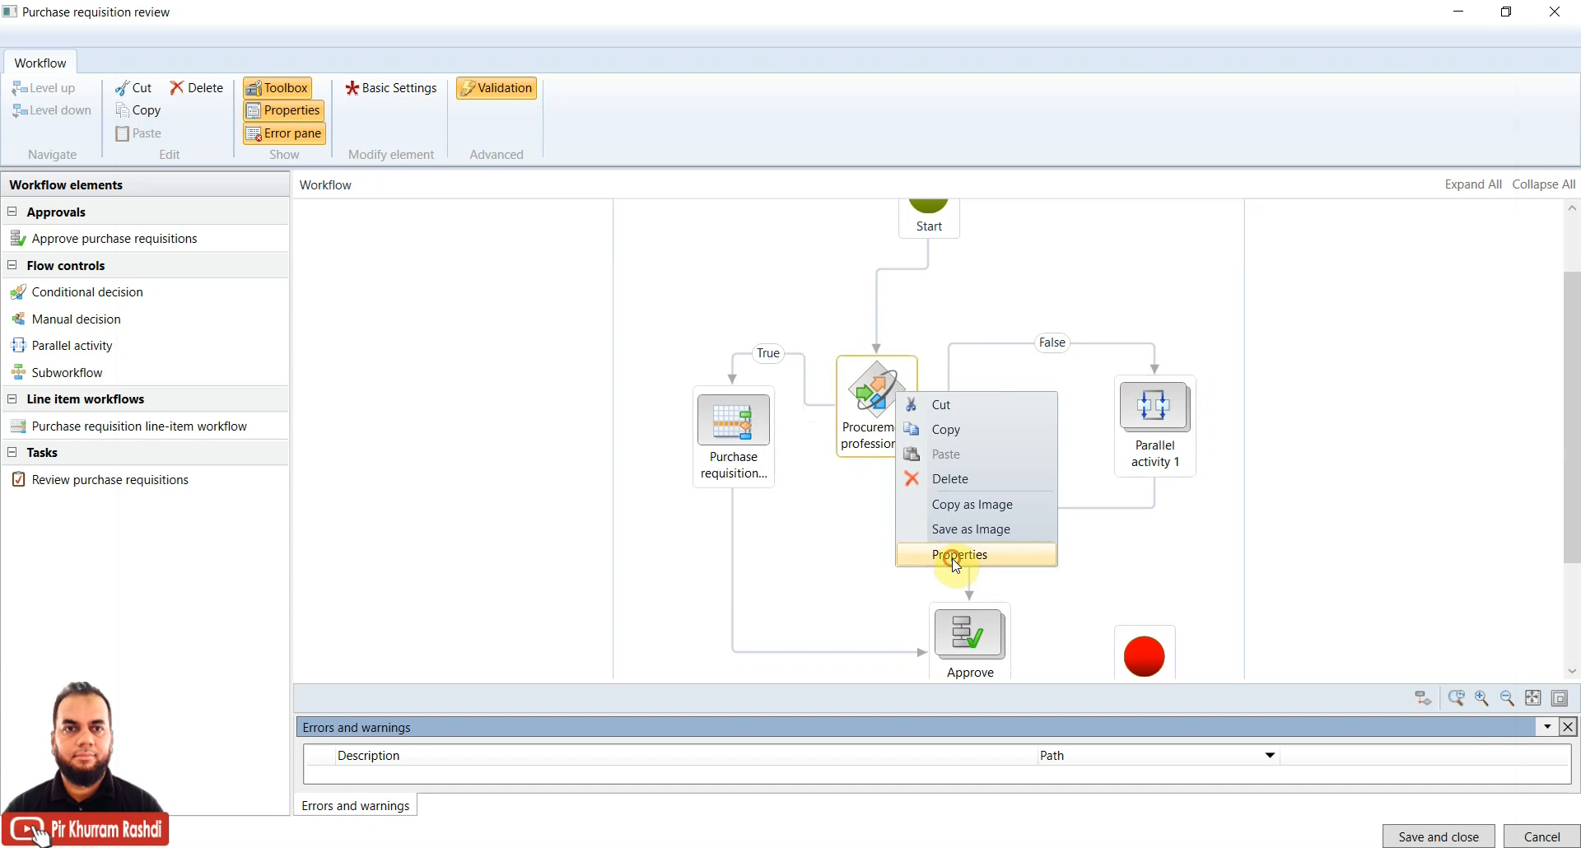
click(954, 562)
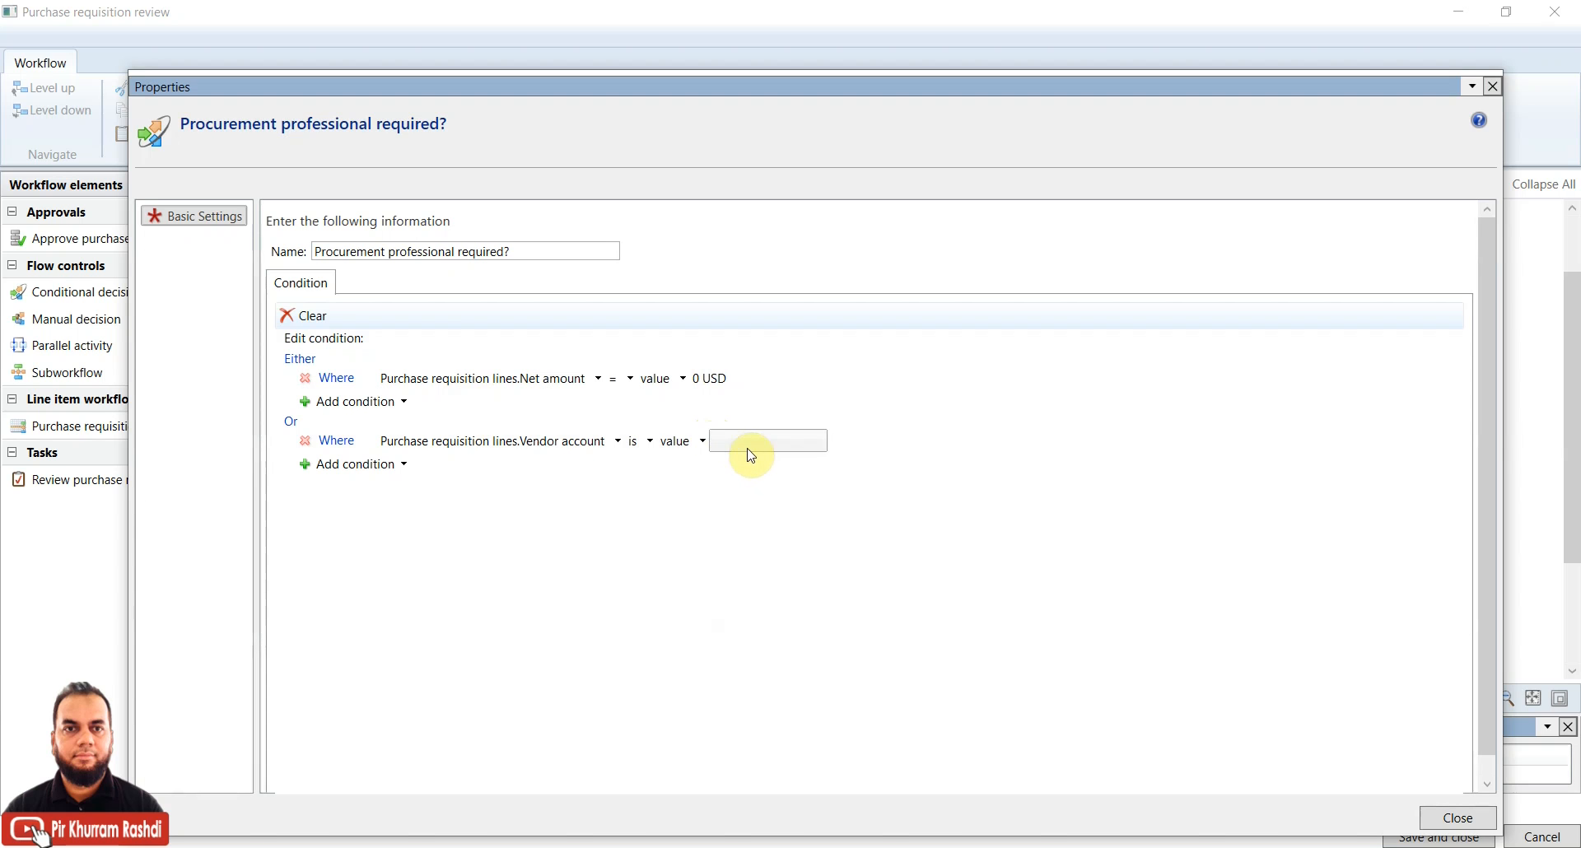
click(1439, 820)
click(1169, 416)
scroll(1575, 416, down, 1)
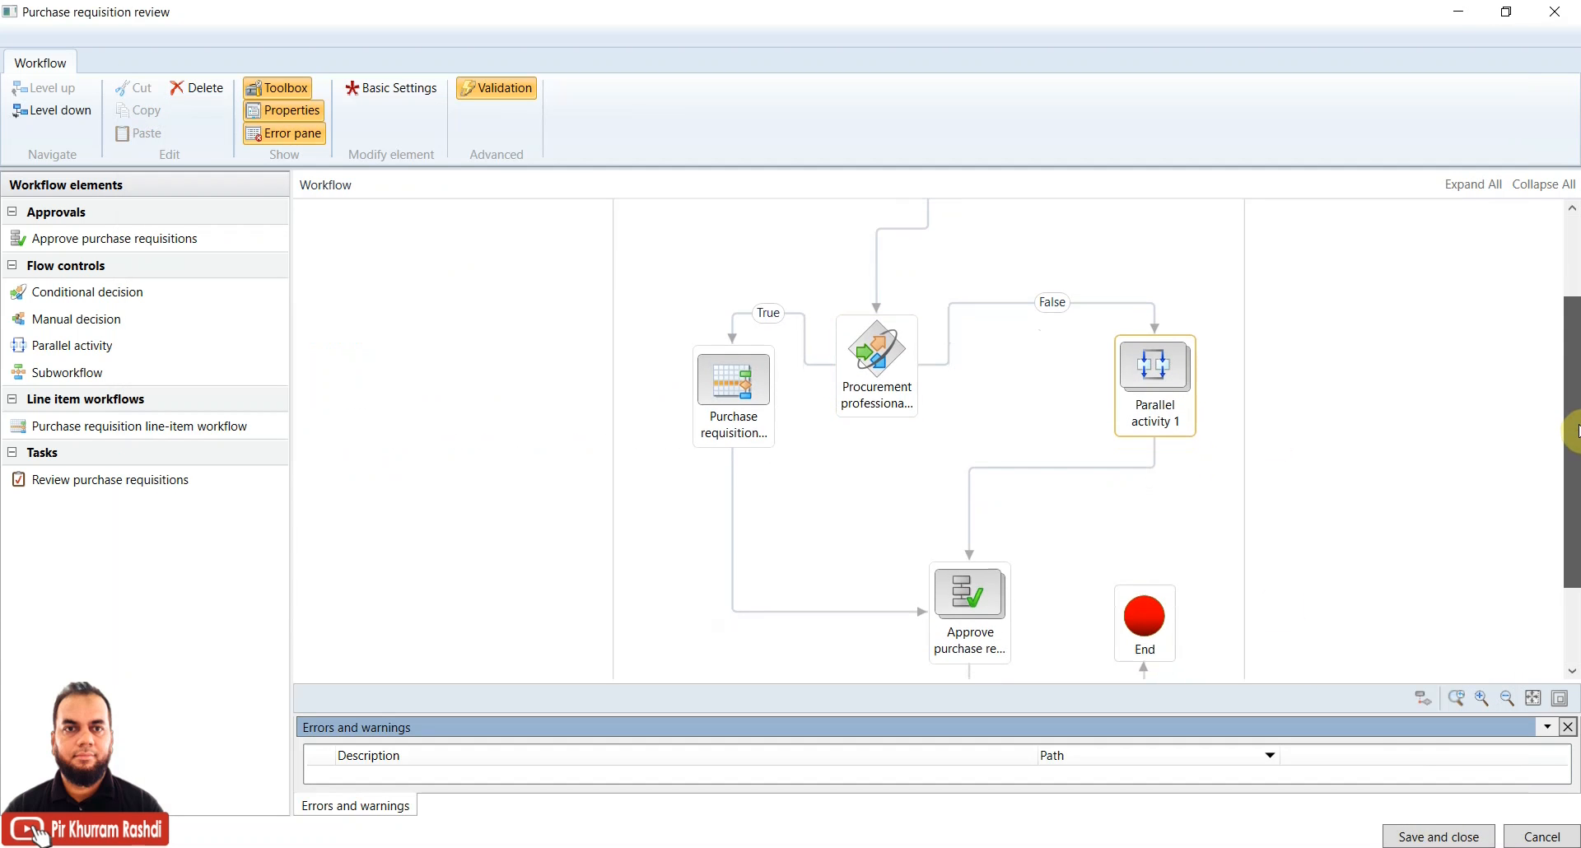
click(1426, 441)
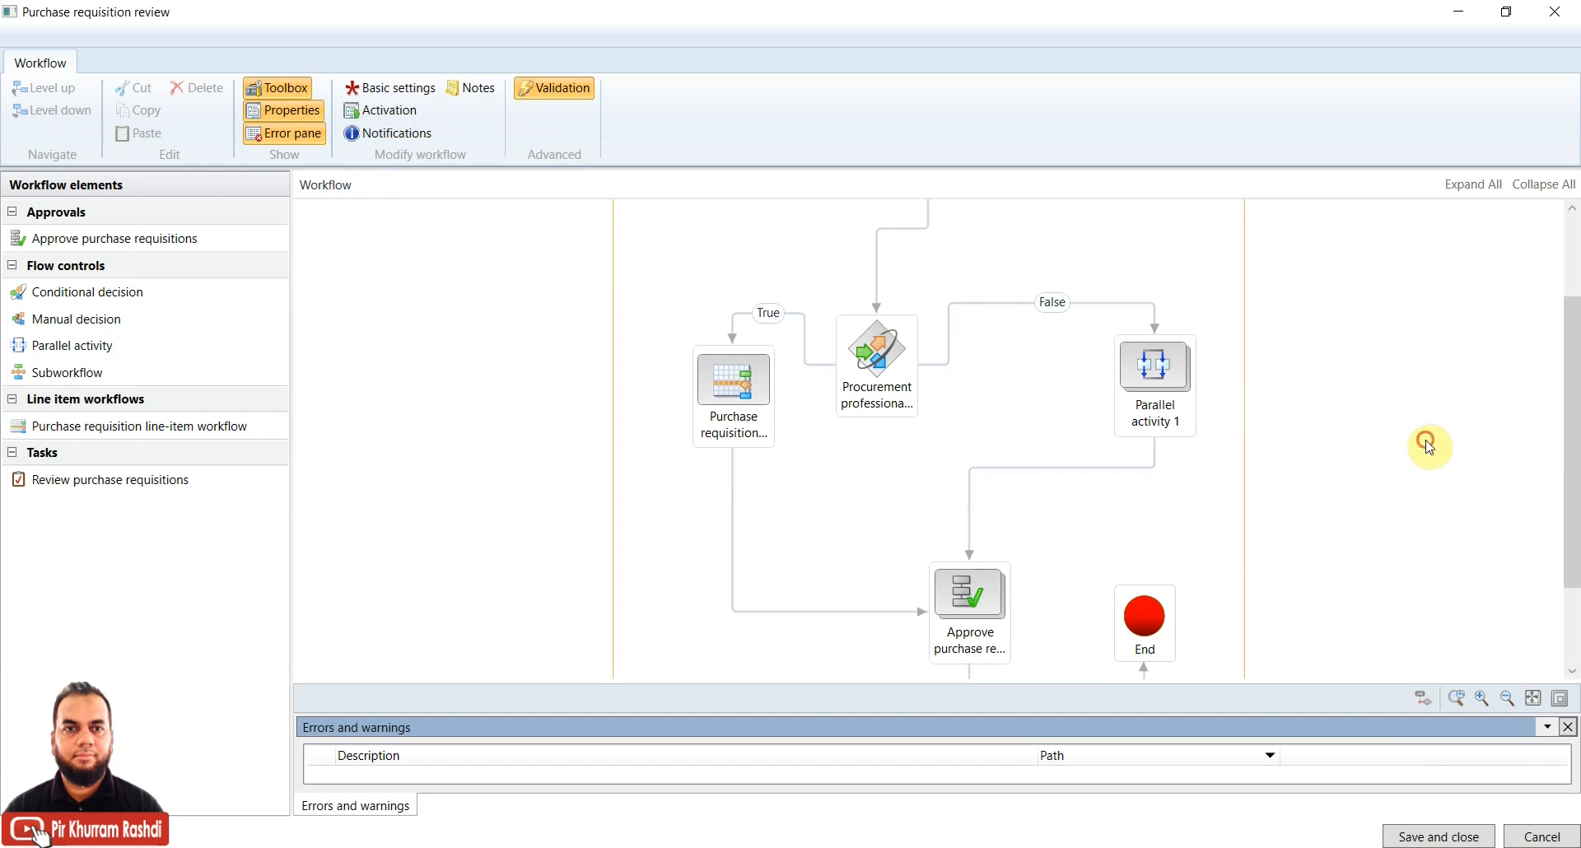
mouse_move(1572, 441)
mouse_down()
mouse_move(1575, 516)
mouse_move(1574, 445)
mouse_up()
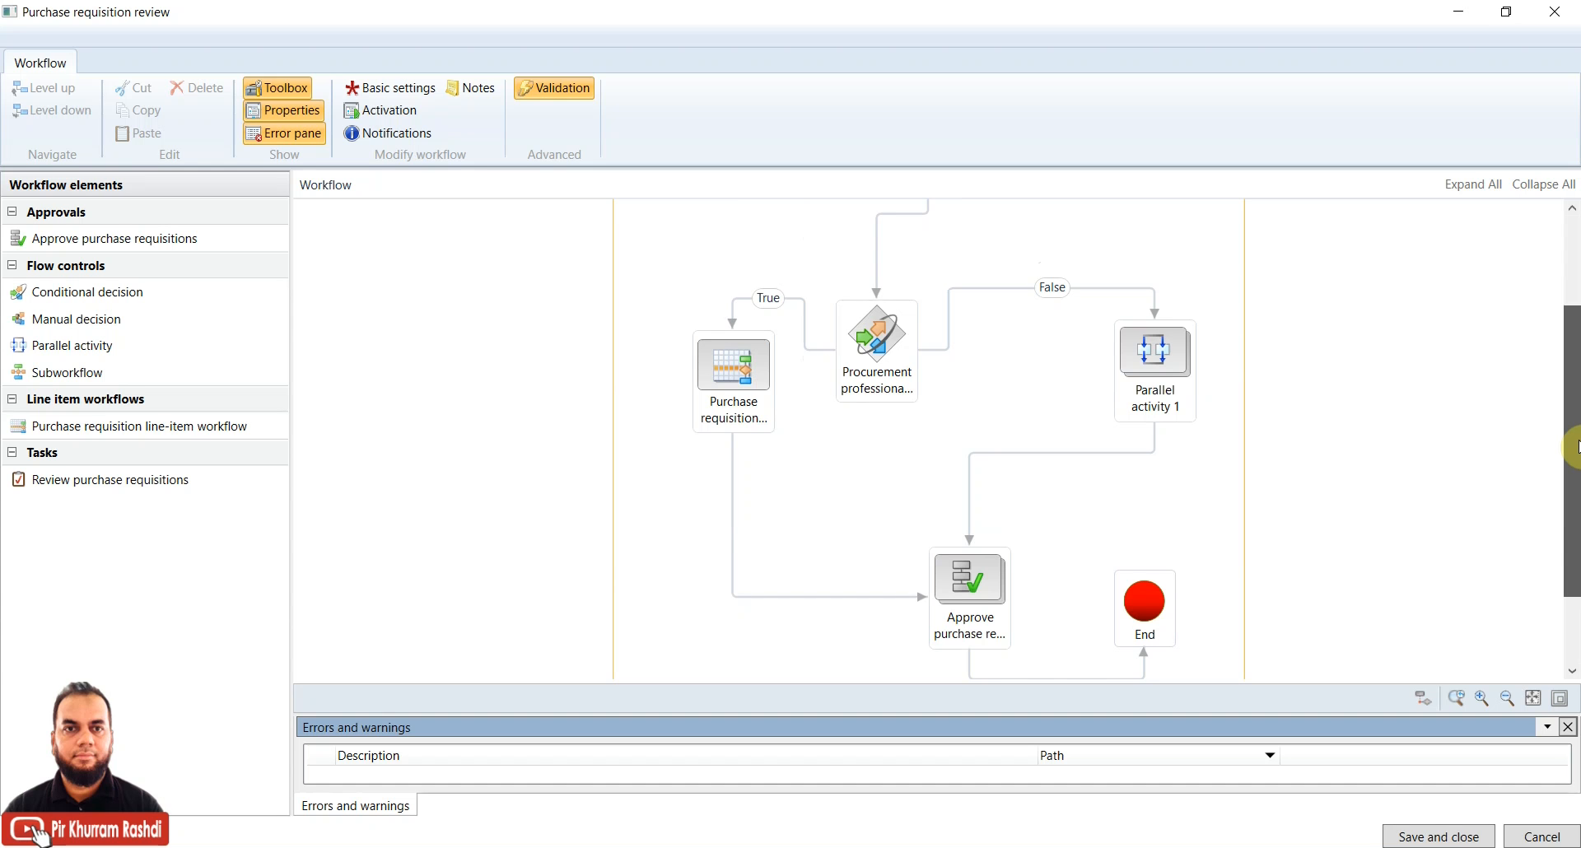
drag(1576, 446, 1576, 442)
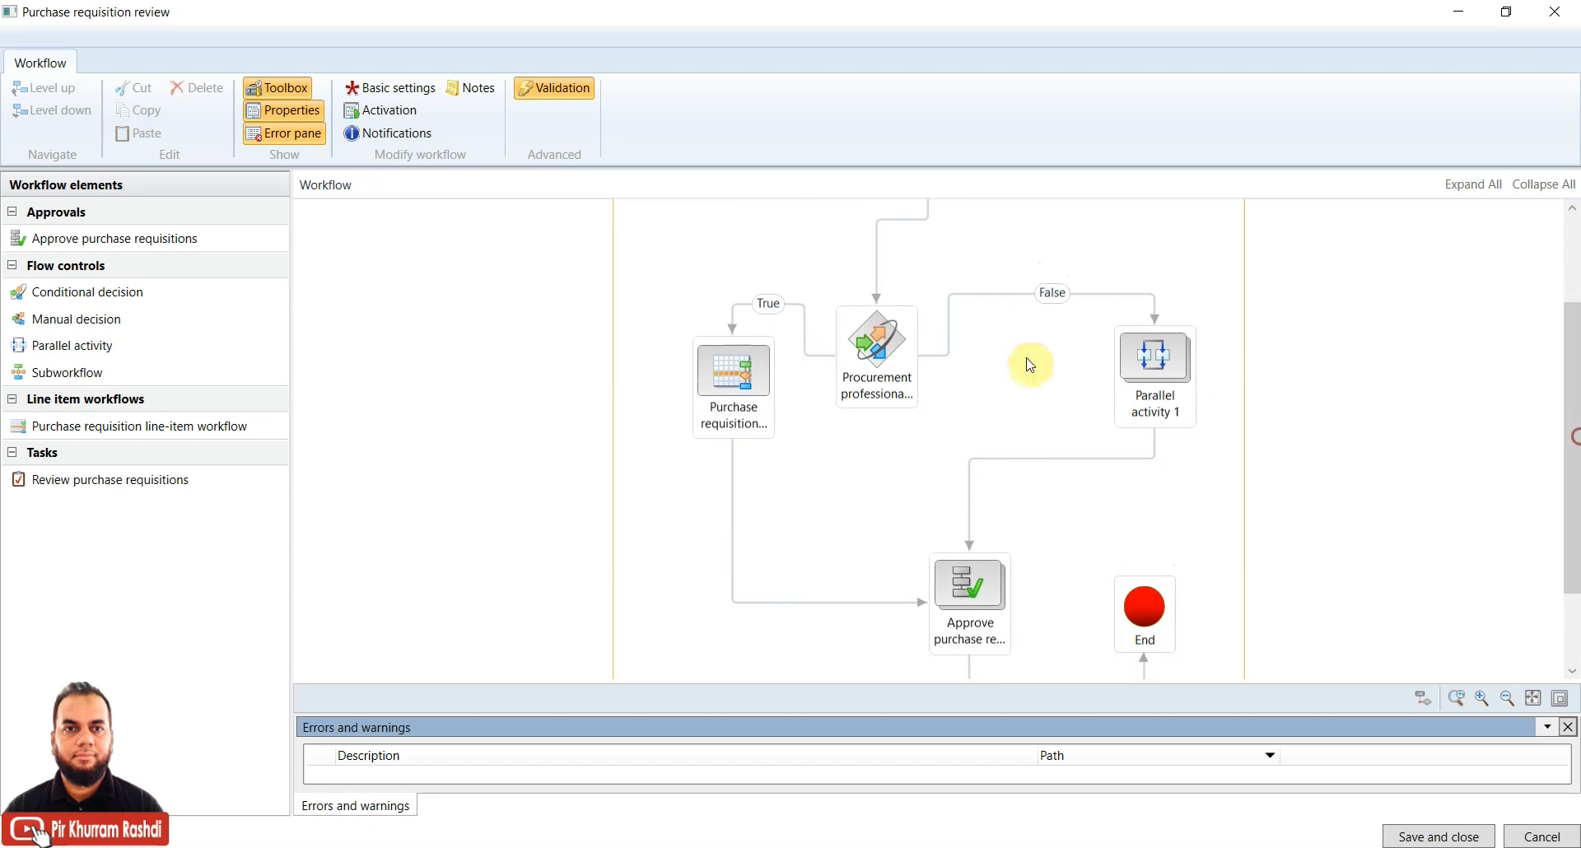
click(896, 353)
right_click(896, 352)
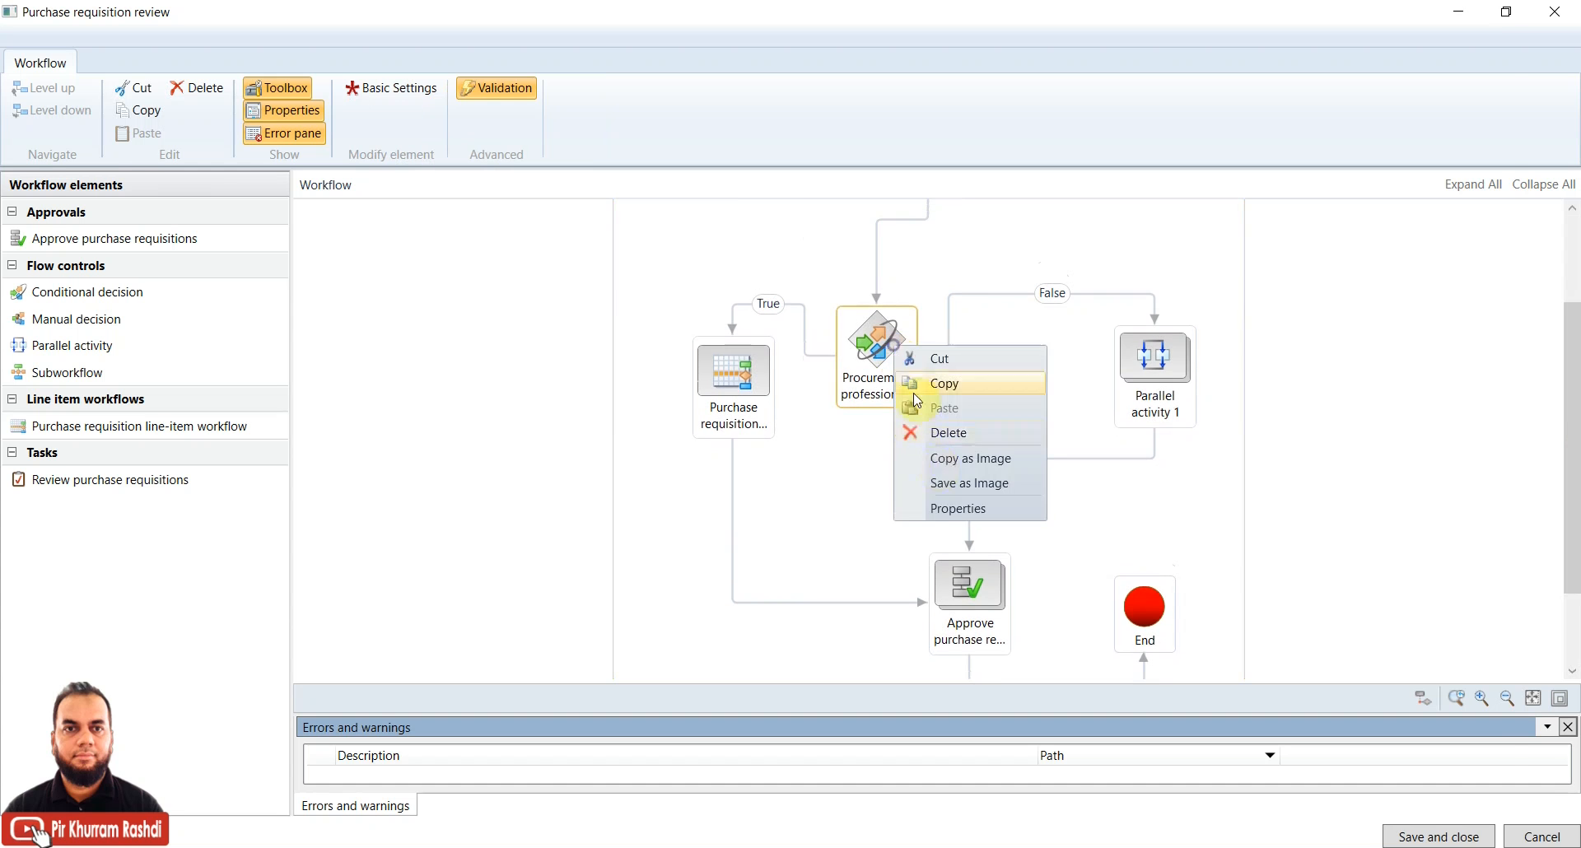
click(943, 512)
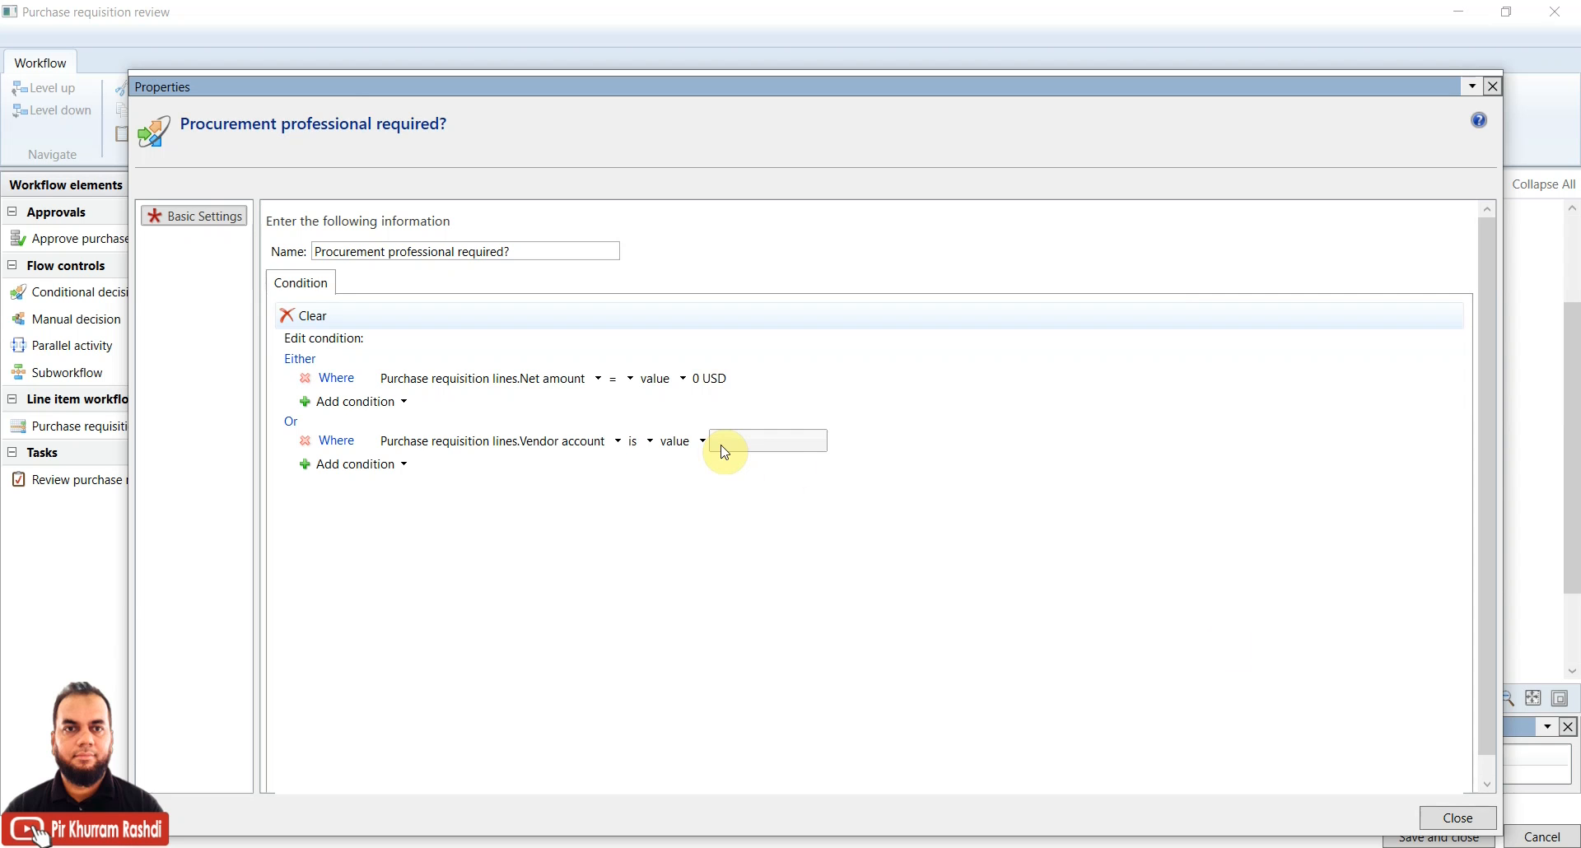
click(1457, 818)
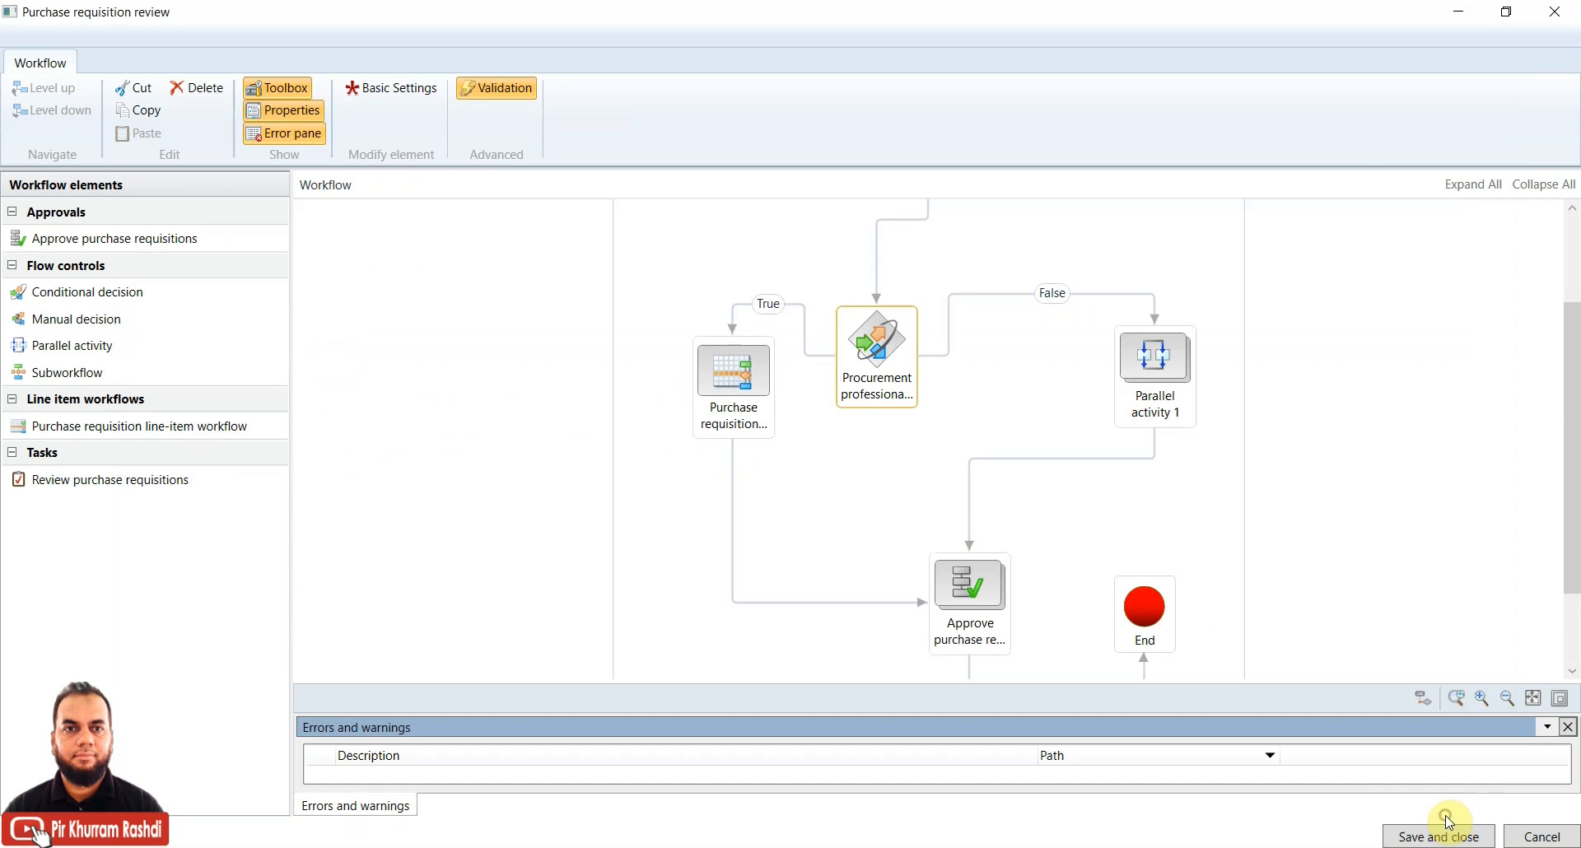
click(756, 401)
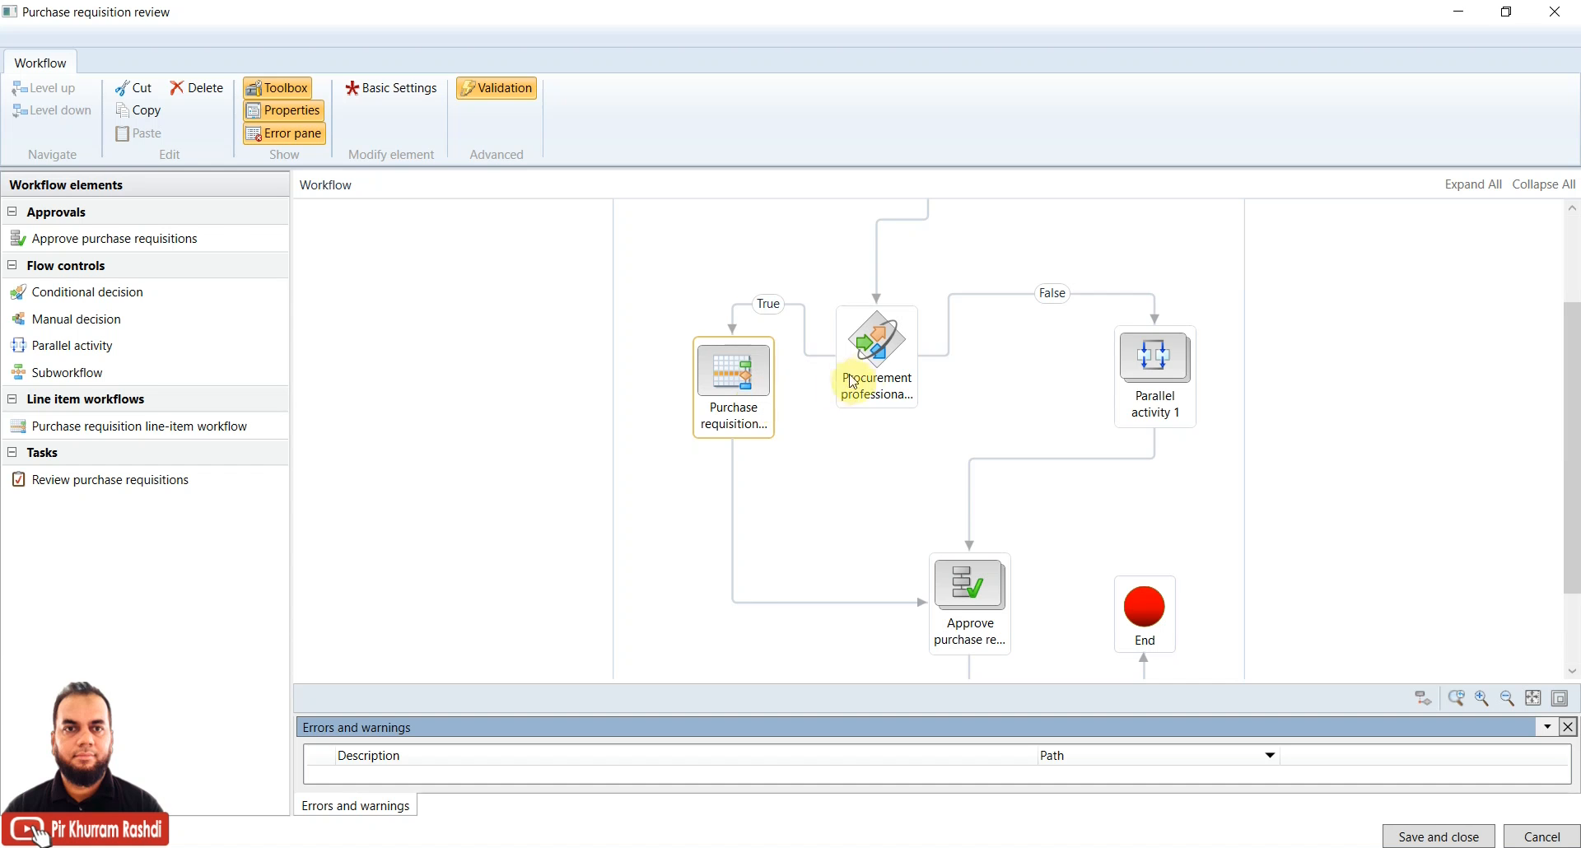
right_click(878, 357)
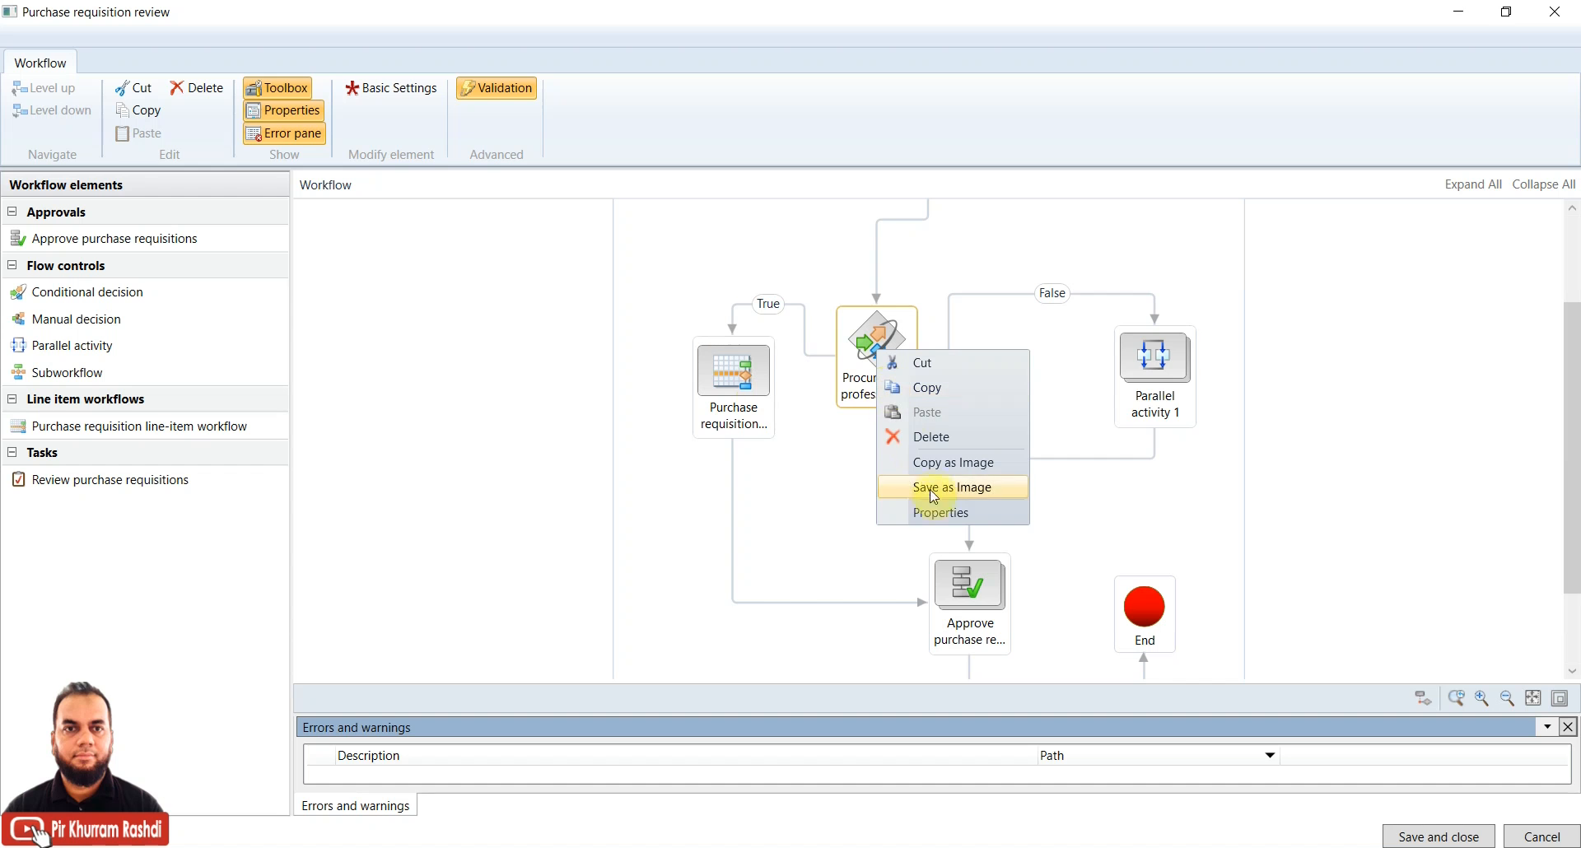
click(865, 338)
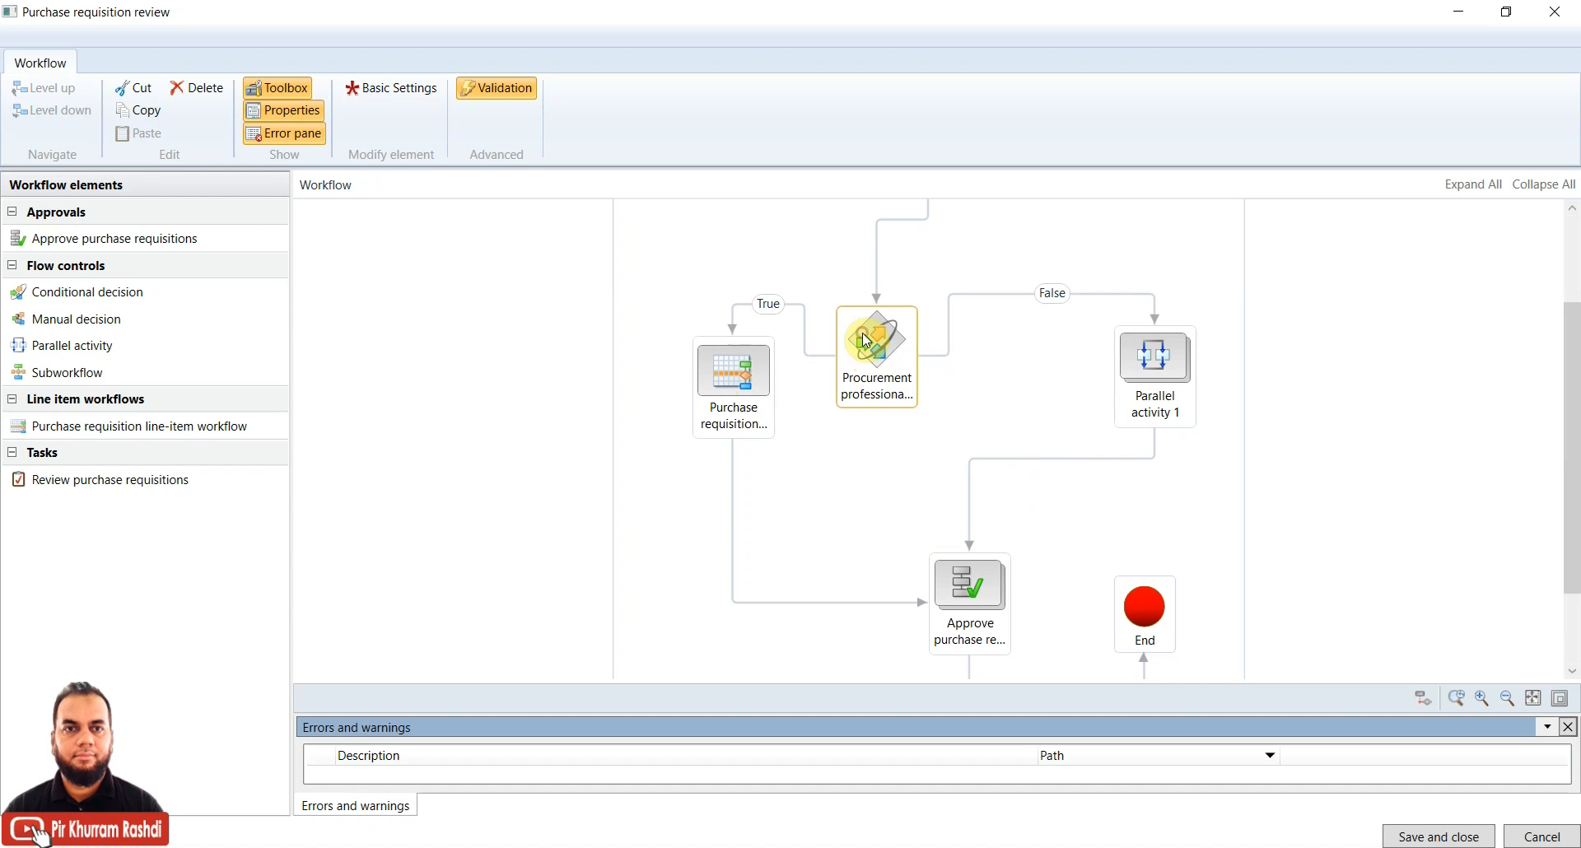
right_click(864, 379)
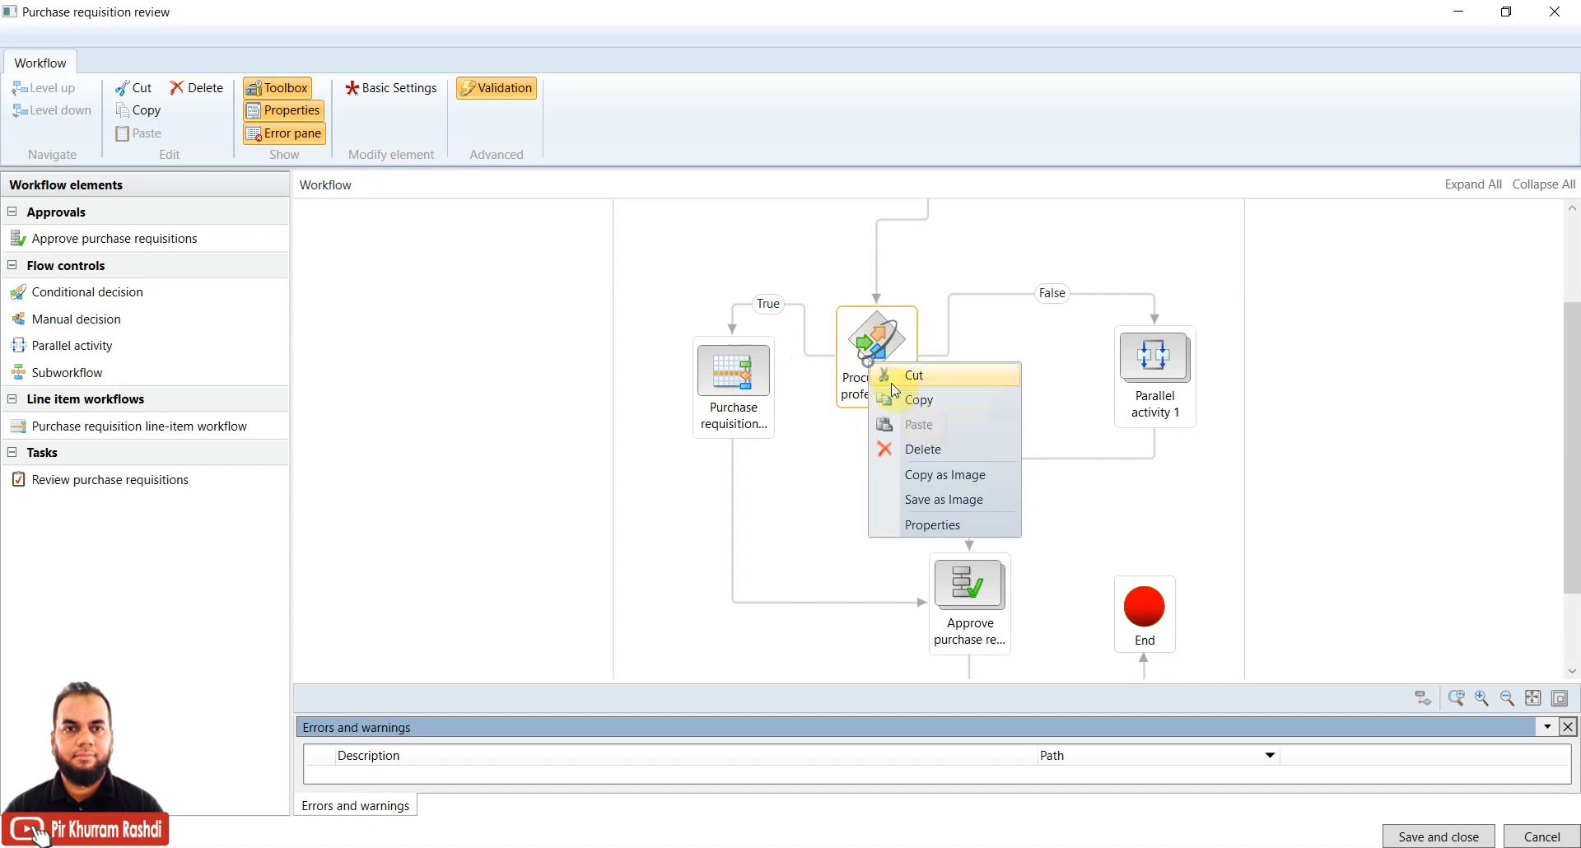
click(944, 527)
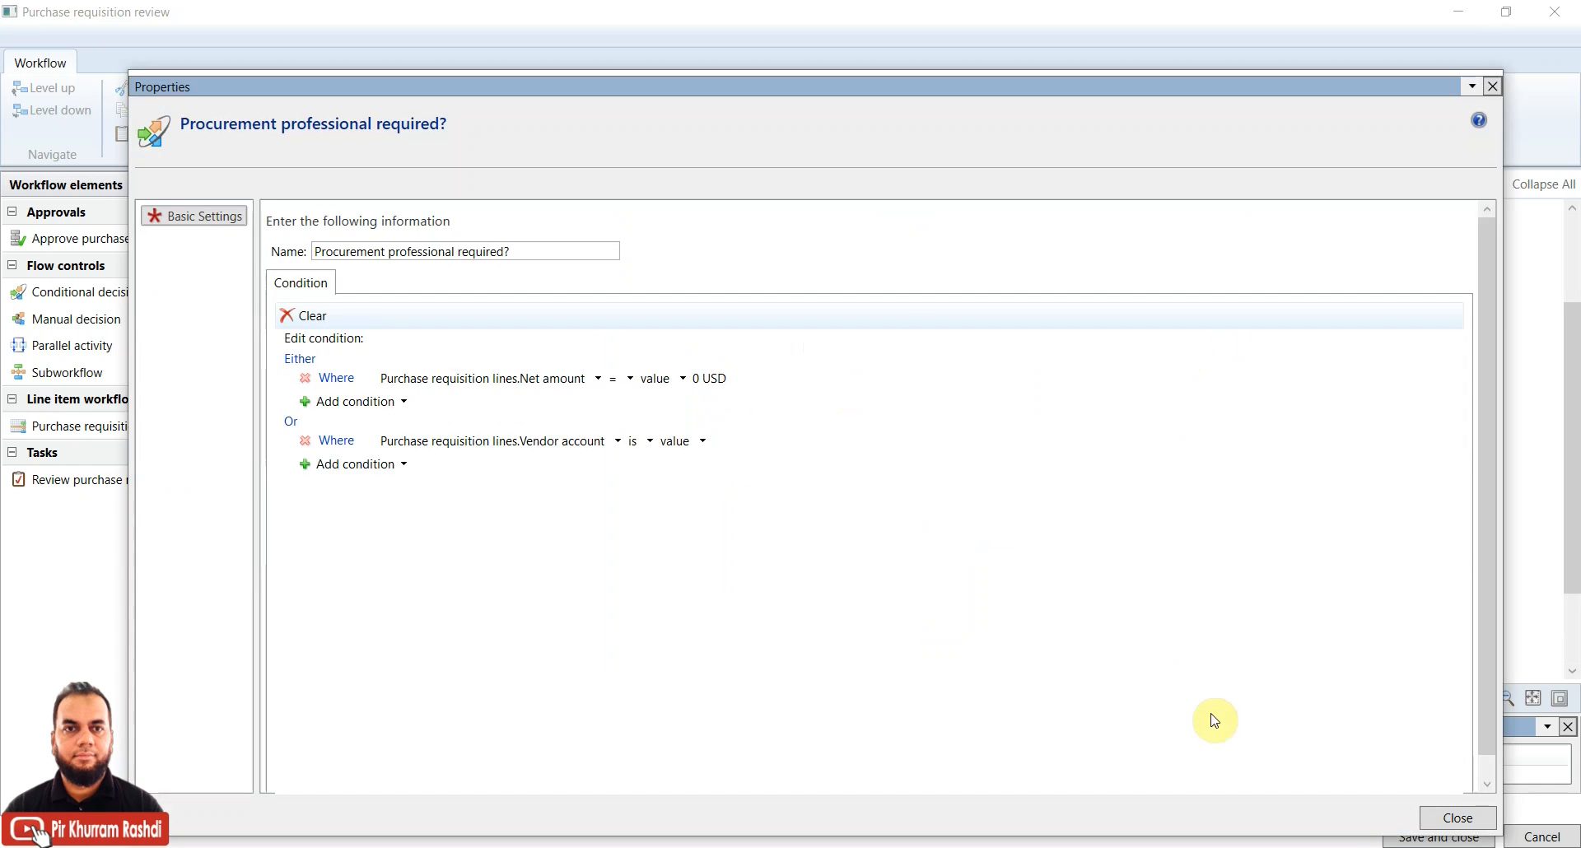
click(1450, 818)
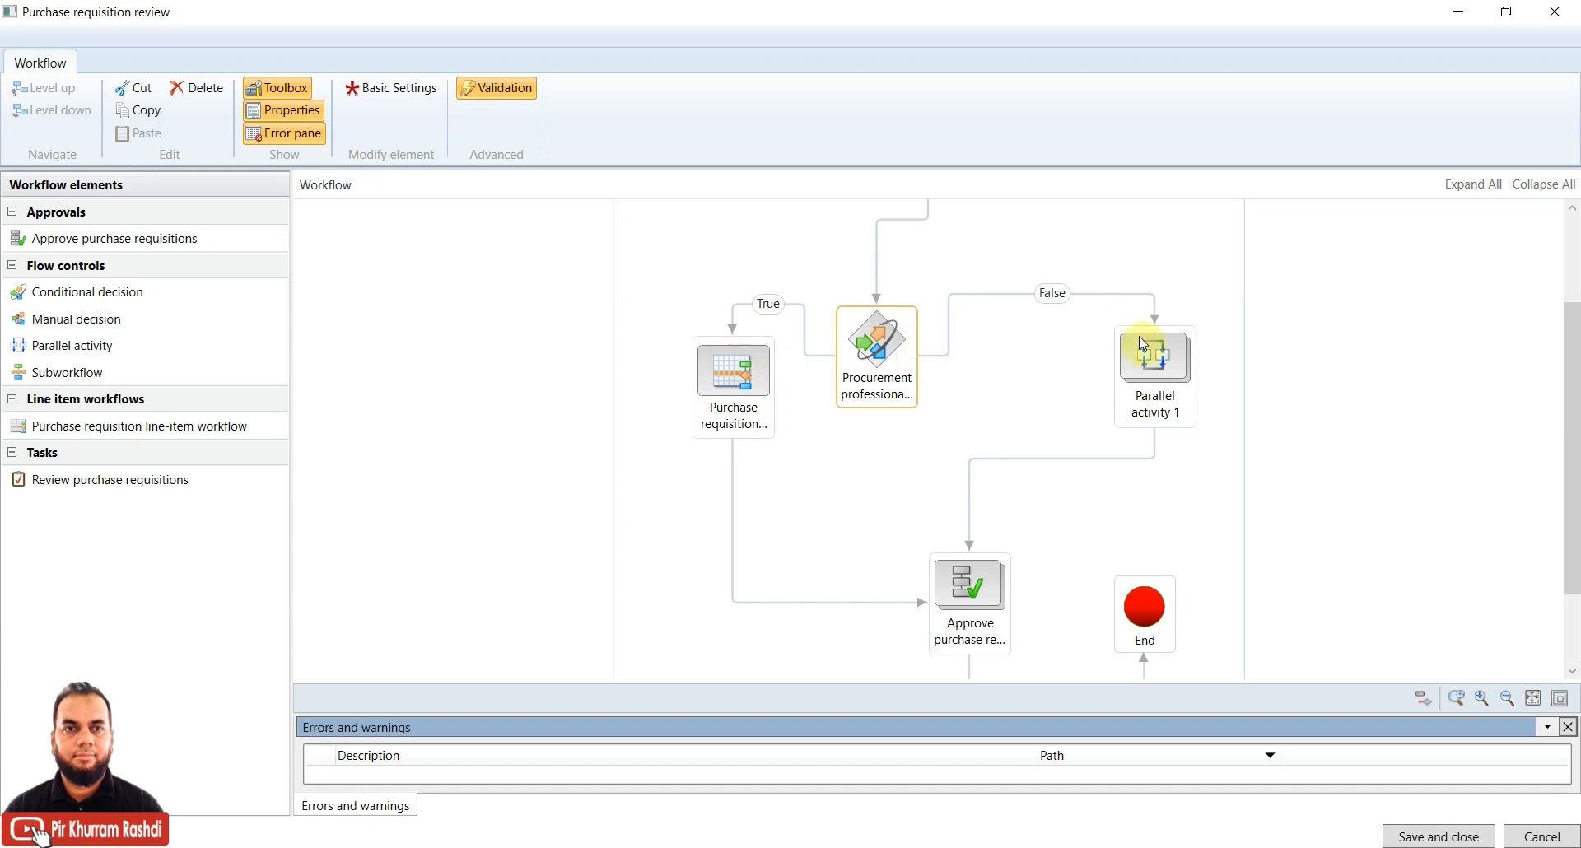
click(1385, 390)
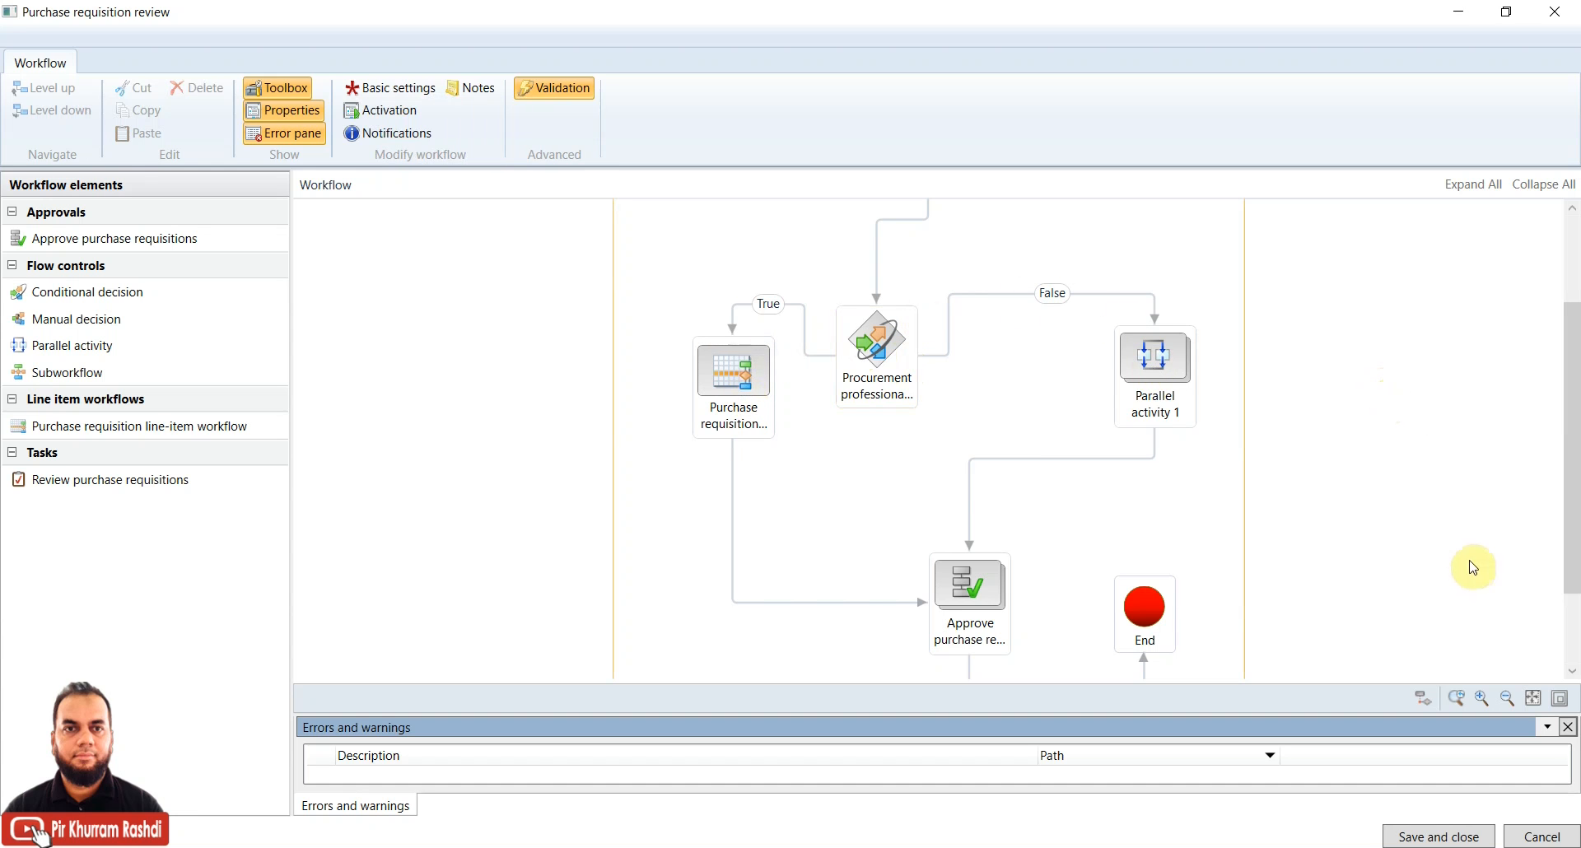
Discard the workflow edits and go to Procurement and sourcing > All purchase requisitions
click(1541, 835)
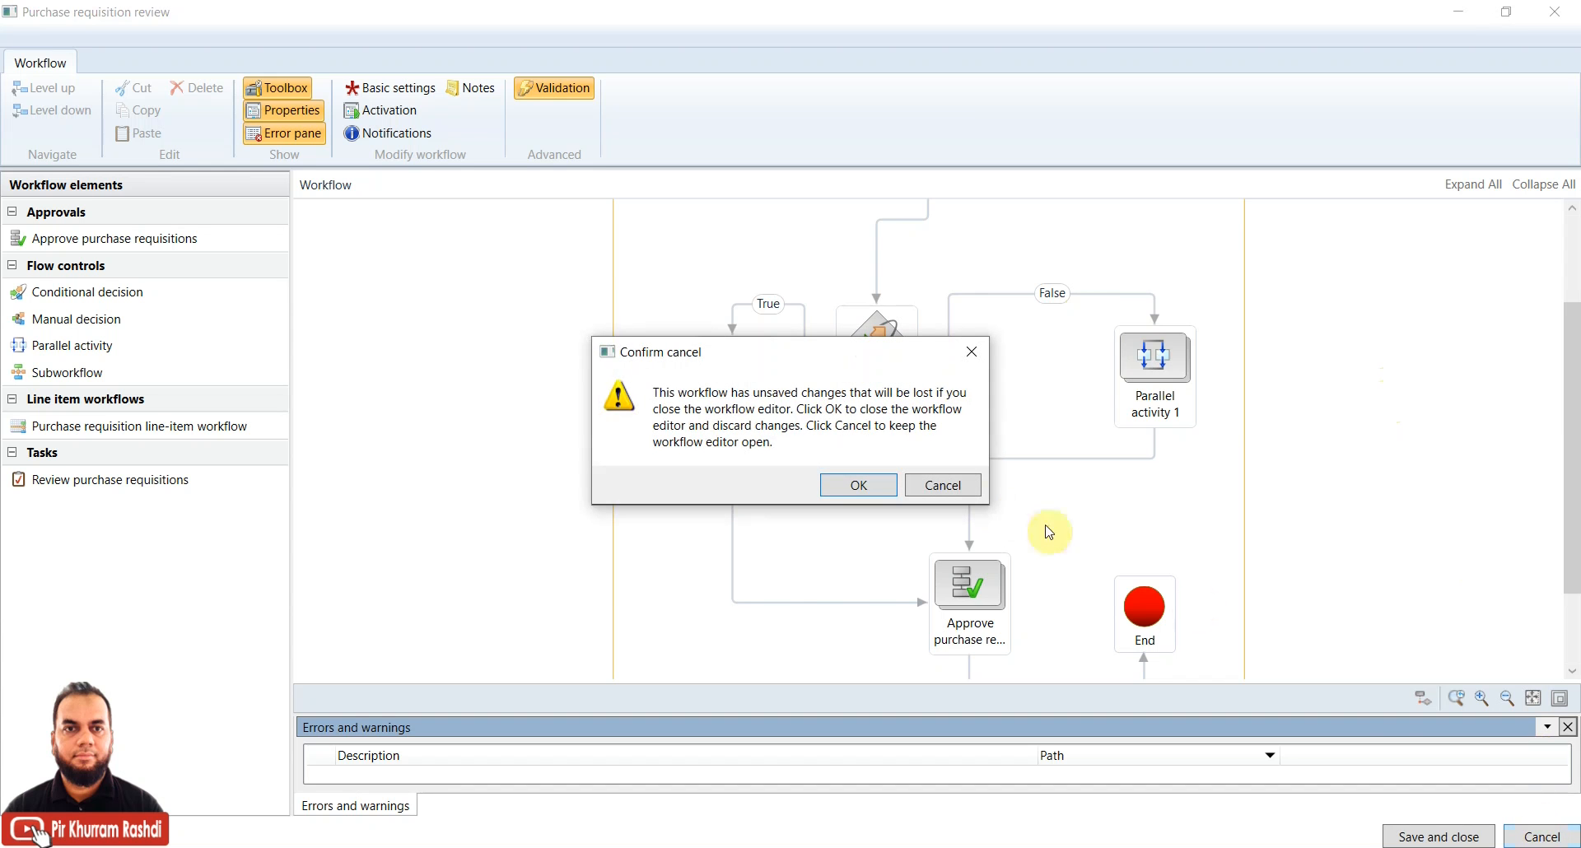
click(824, 479)
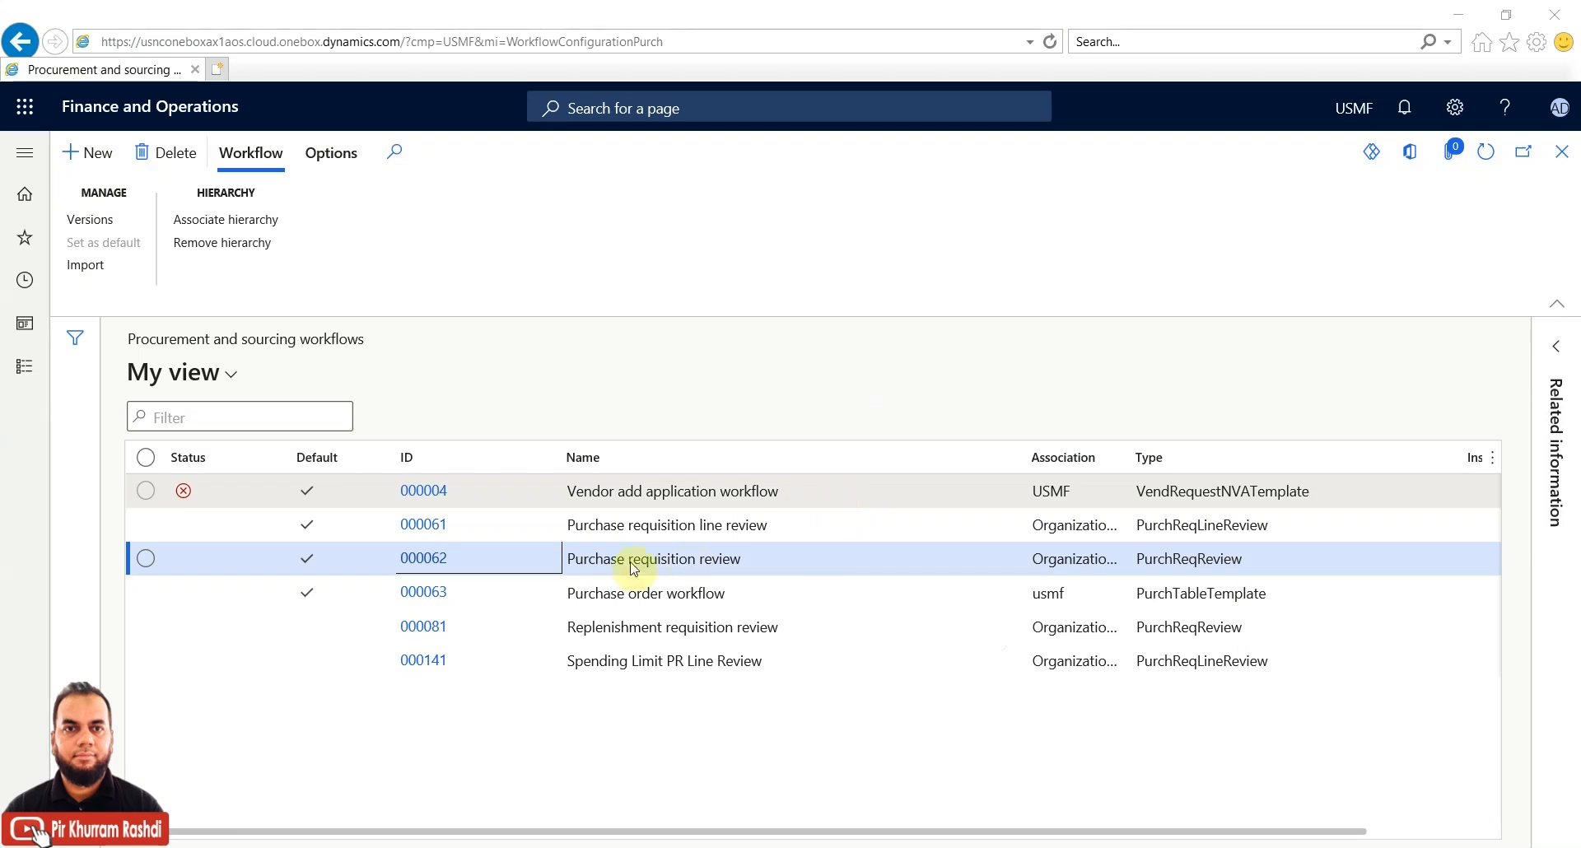
click(24, 366)
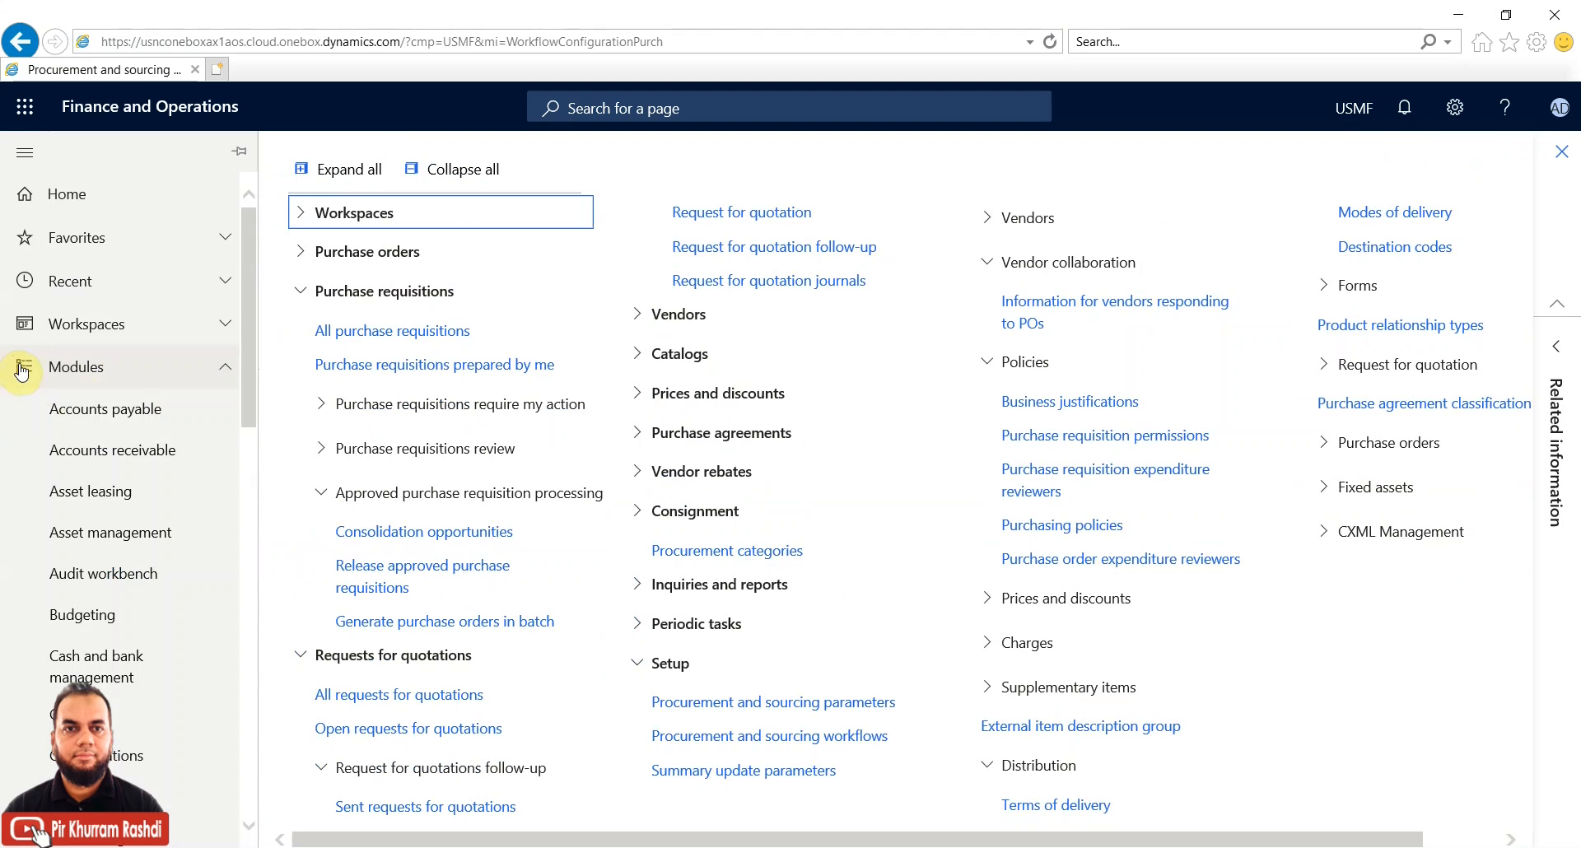
click(403, 359)
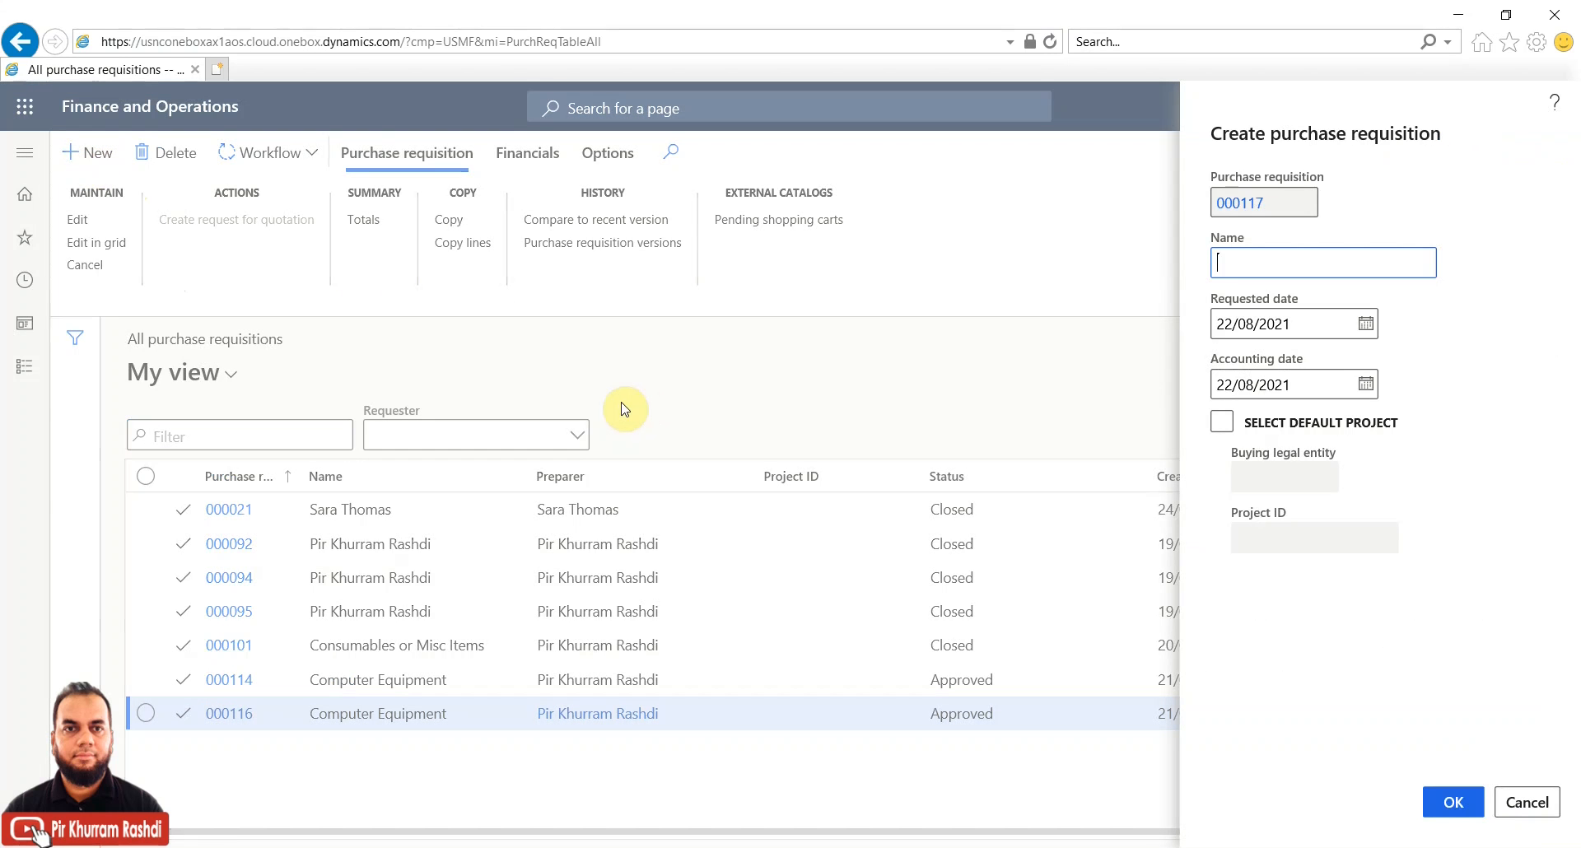
Create new requisition 000117 named 'Computer equipment needed'
click(1253, 266)
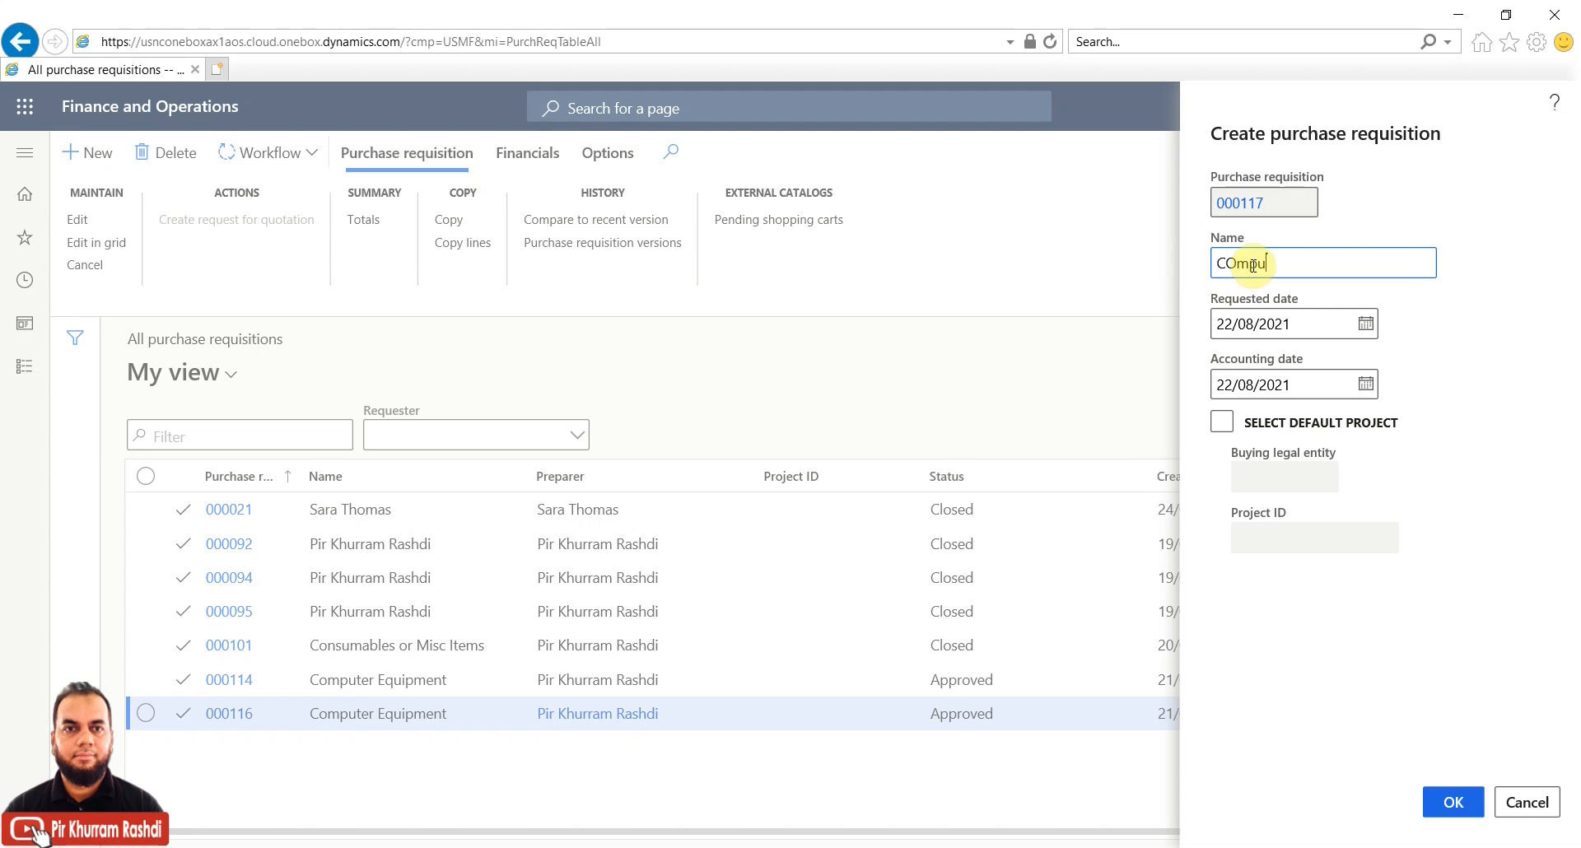
key(BackSpace)
key(BackSpace)
key(BackSpace)
key(BackSpace)
key(BackSpace)
text(Computer equipment needed)
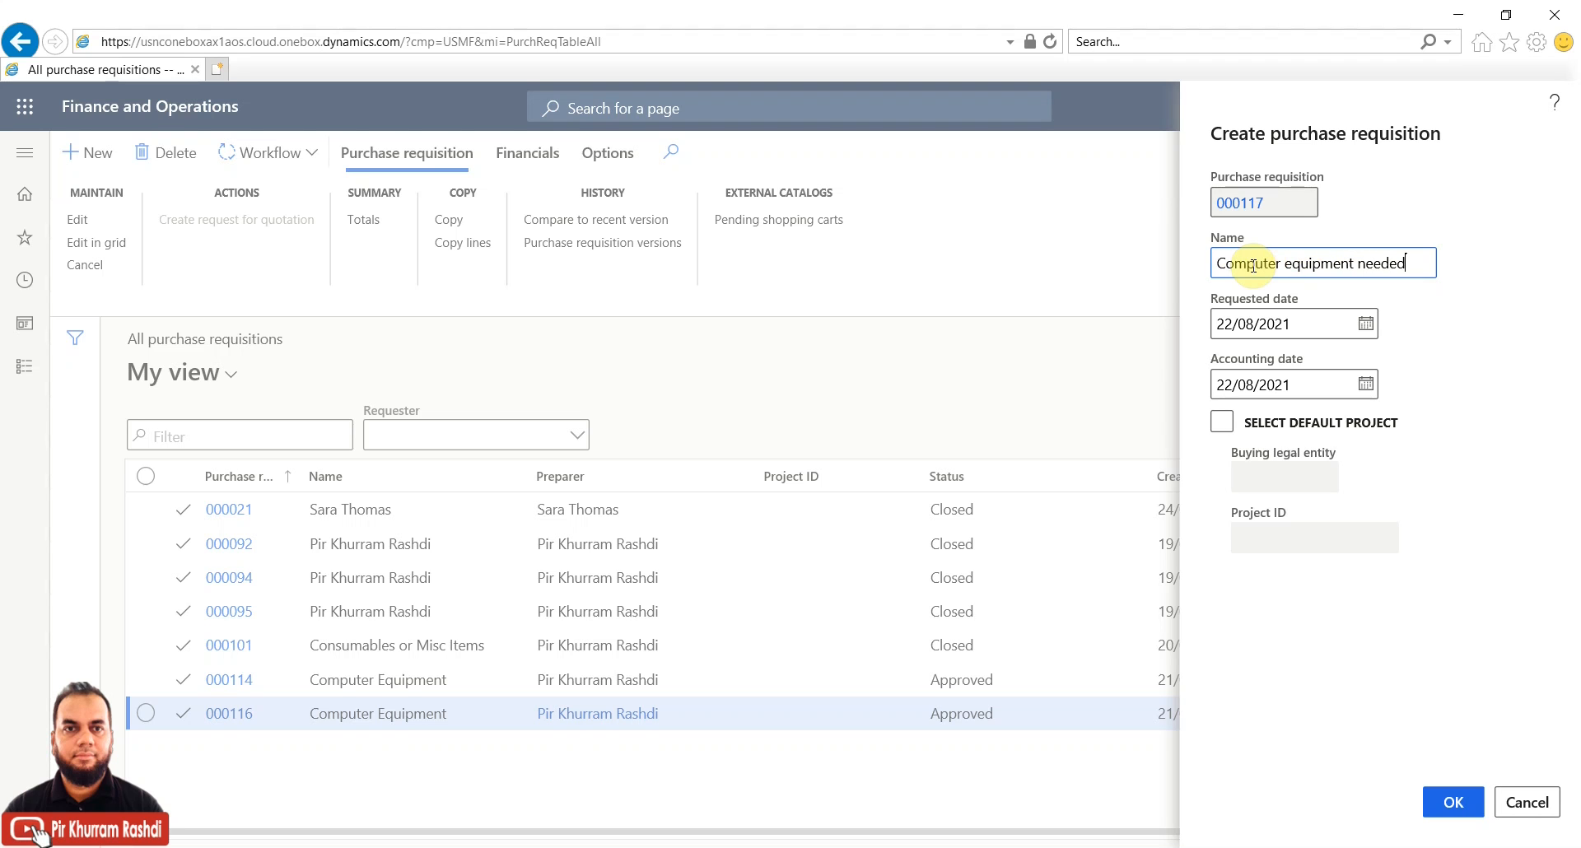
click(1474, 812)
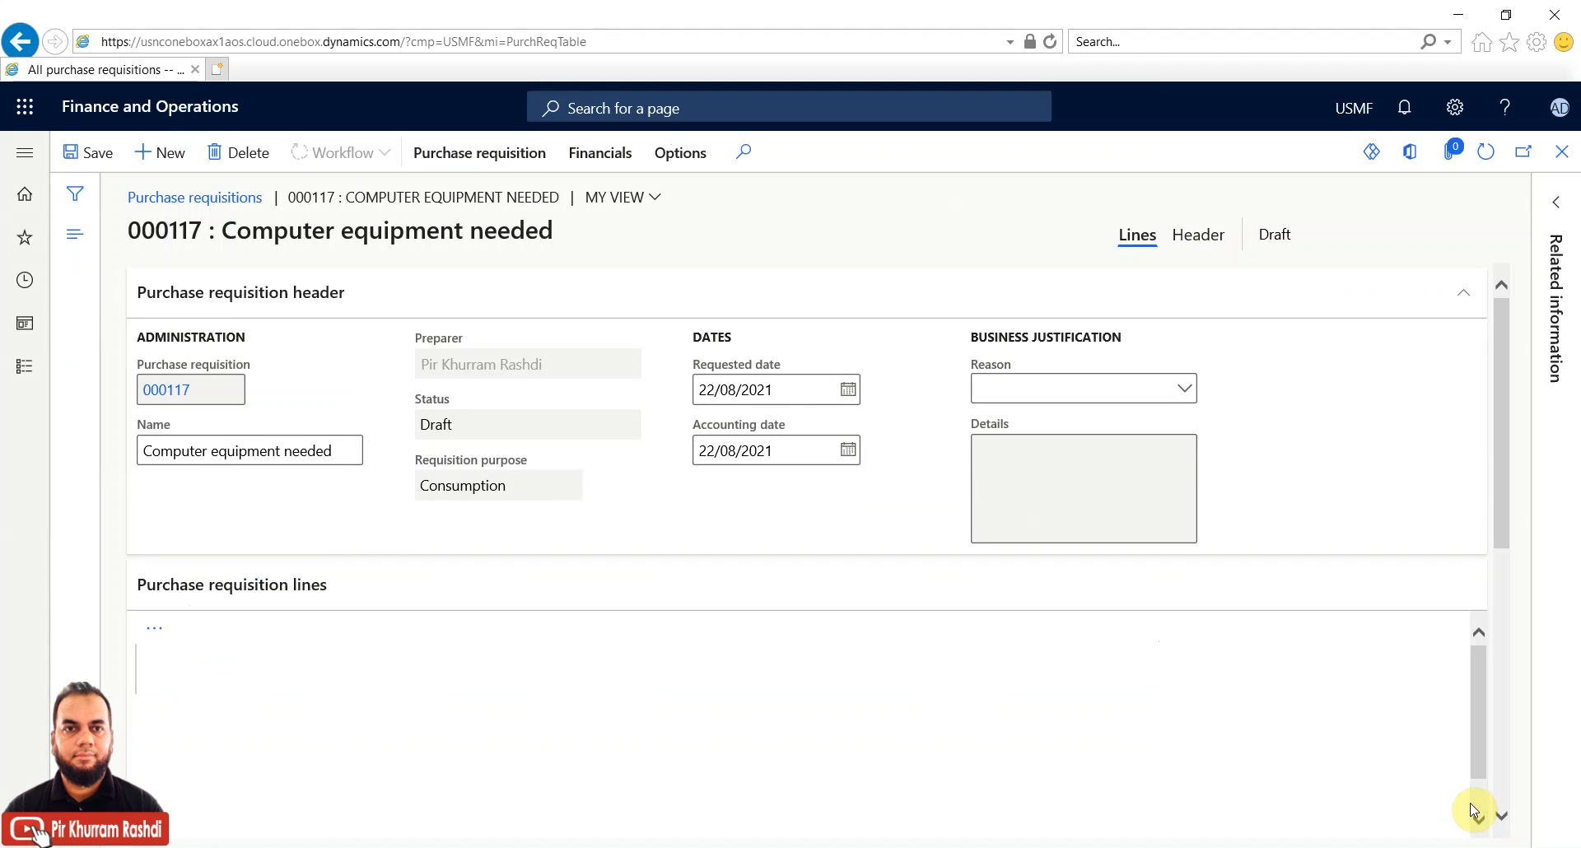
Add products C0004 Lifecam HD 5000 and C0001 keyboard as requisition lines
click(1508, 545)
drag(1505, 545, 1500, 626)
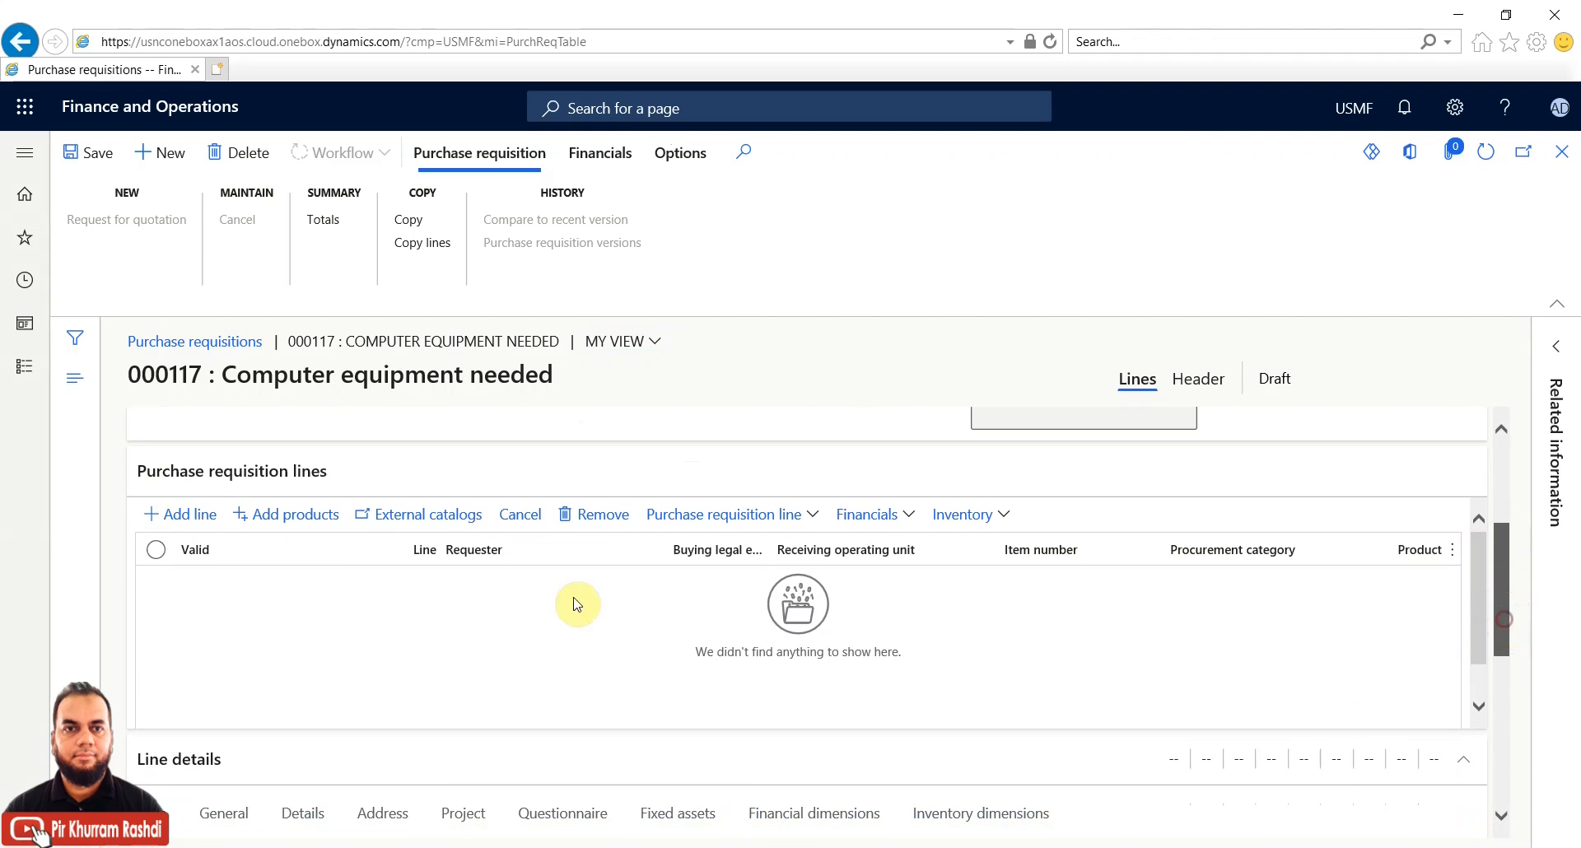
click(330, 522)
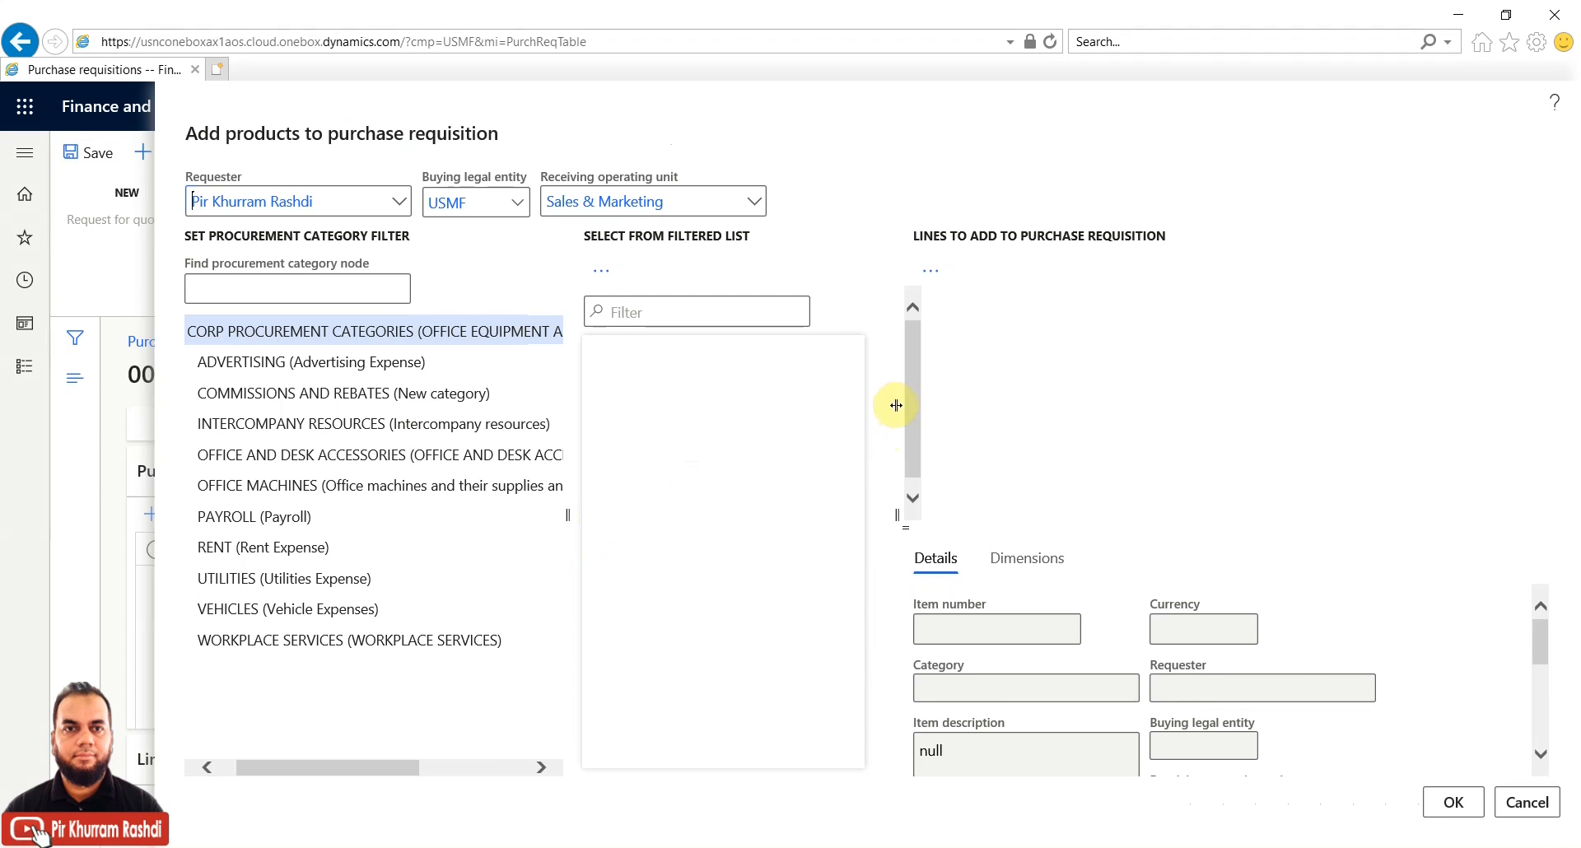
click(660, 454)
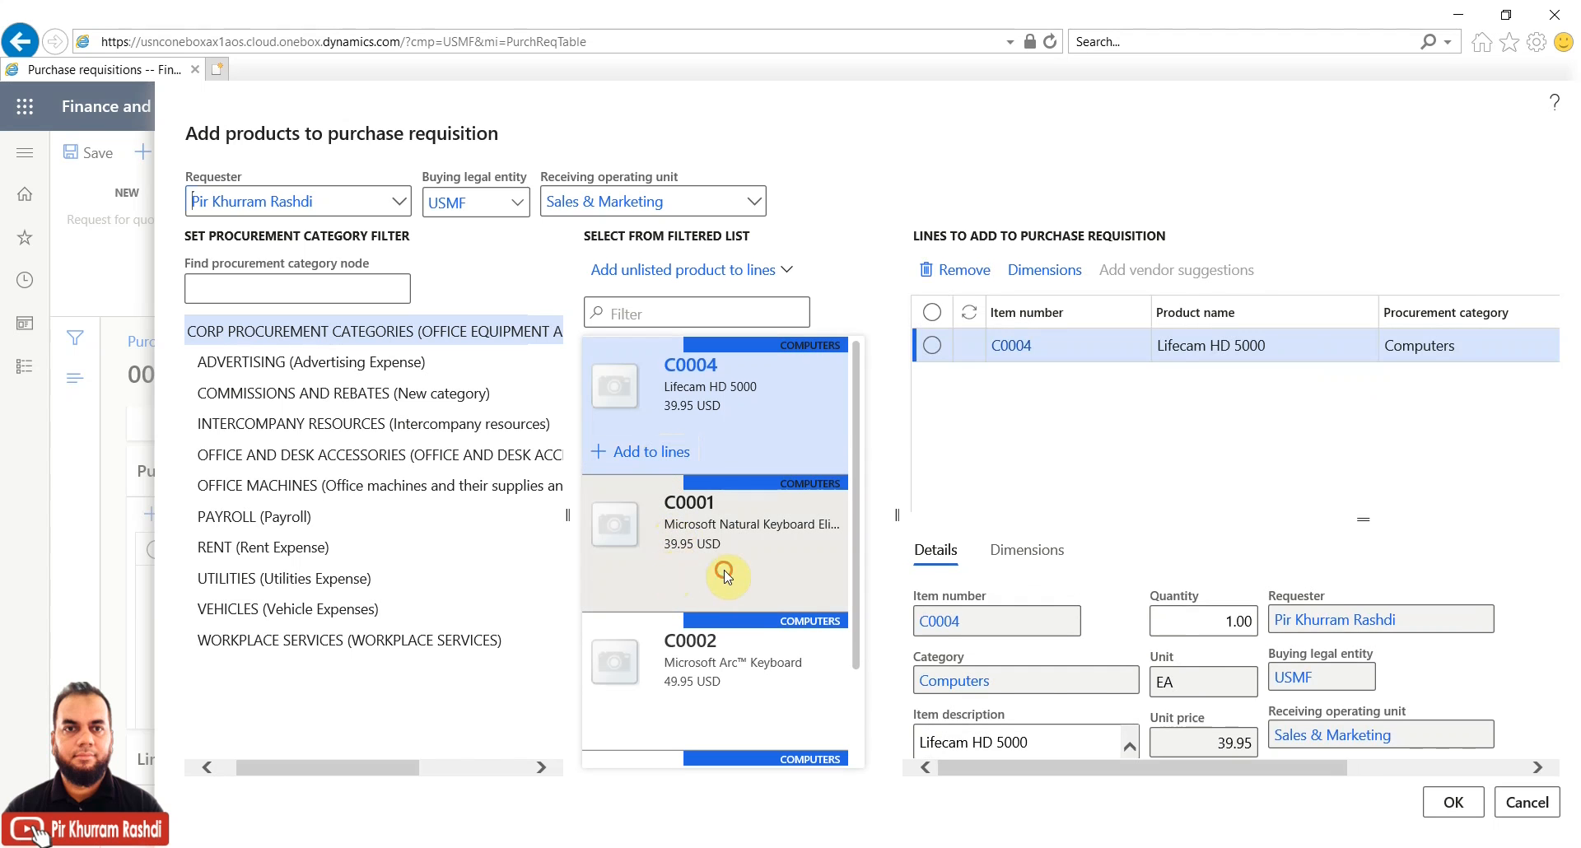
click(652, 591)
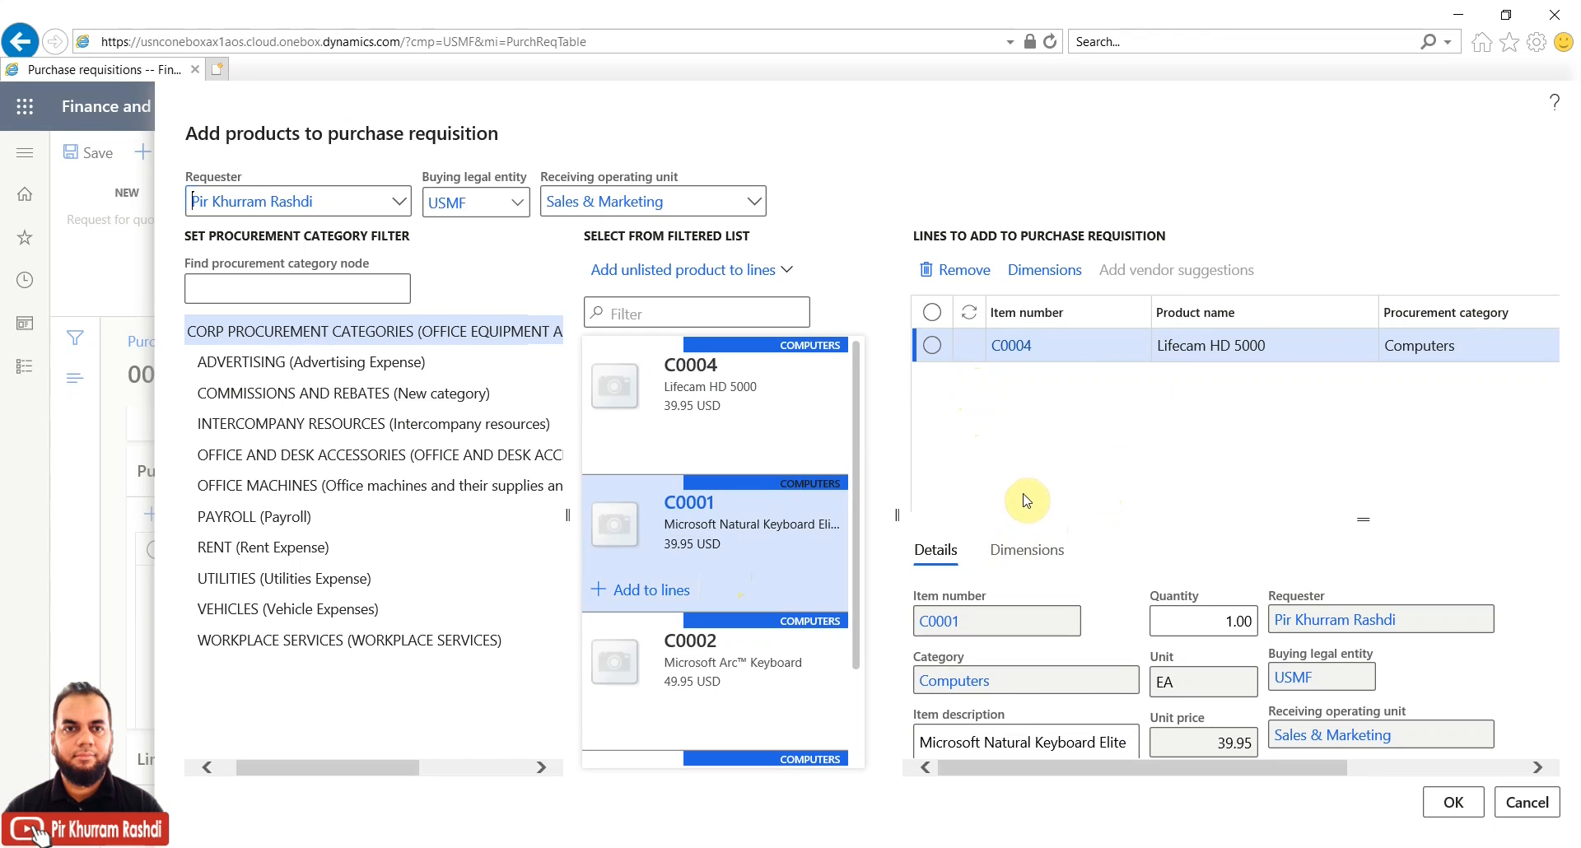
click(1458, 799)
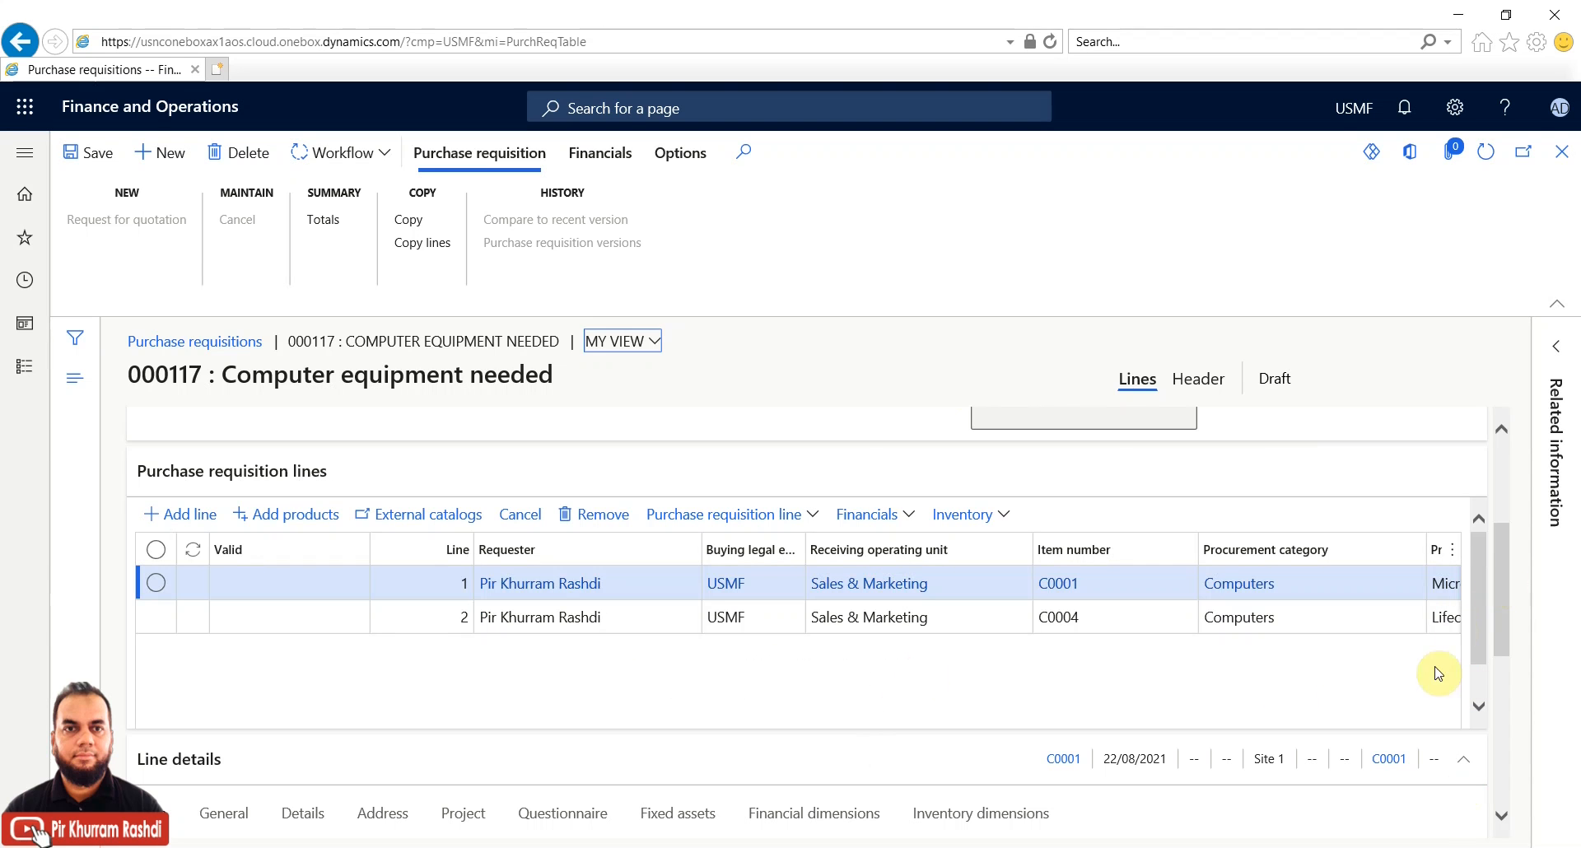
Check both lines show 39.95 USD from vendor US-111, then select the Lifecam HD 5000 line
scroll(1479, 634, down, 1)
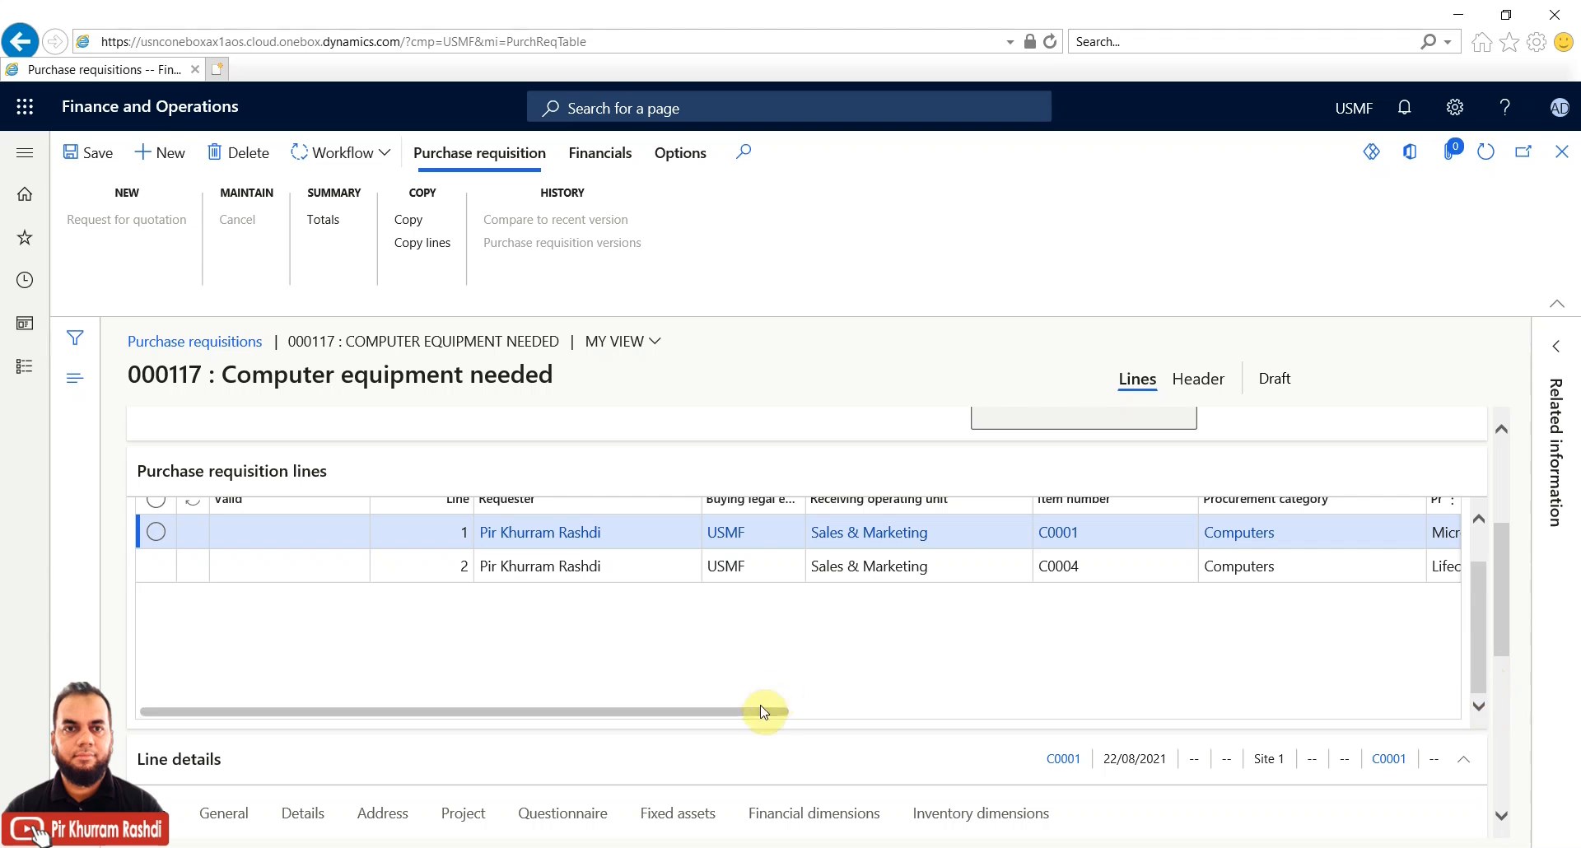
drag(765, 712, 1361, 713)
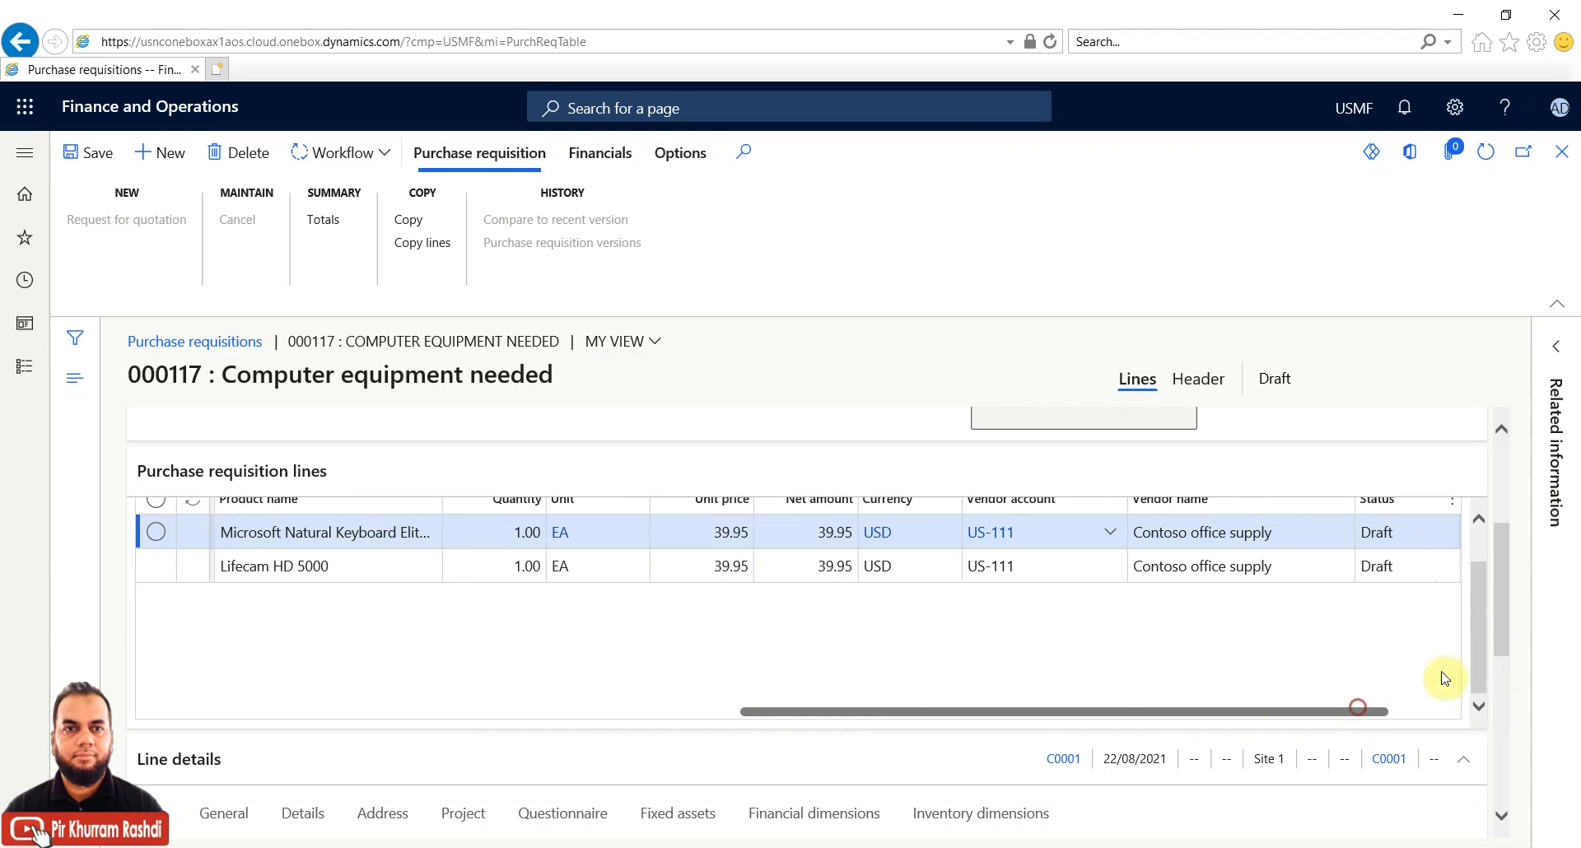
drag(1504, 628, 1500, 685)
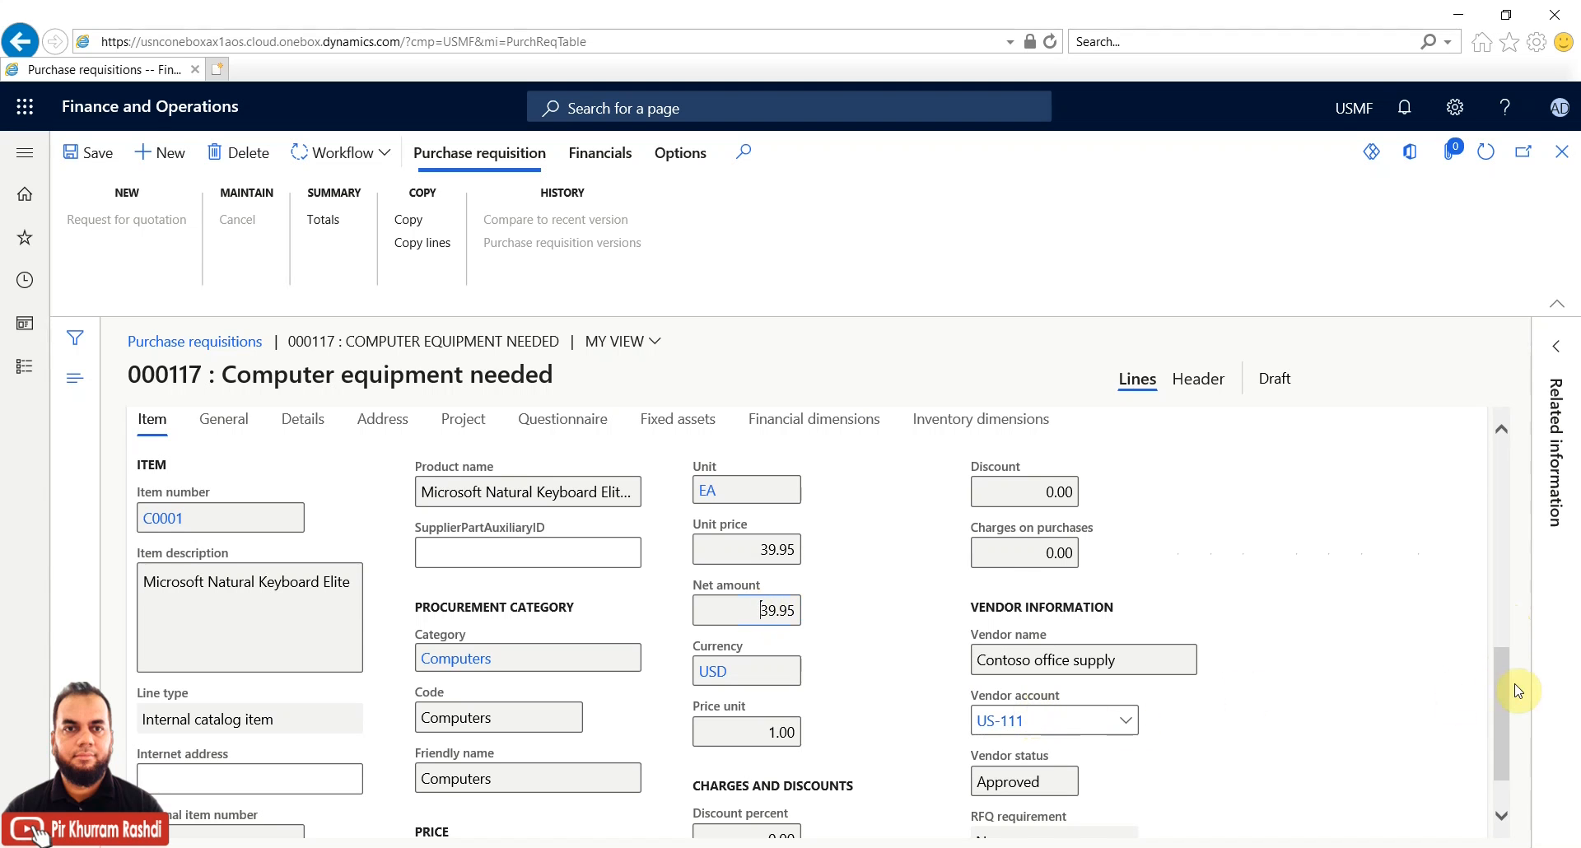
drag(1508, 688, 1504, 480)
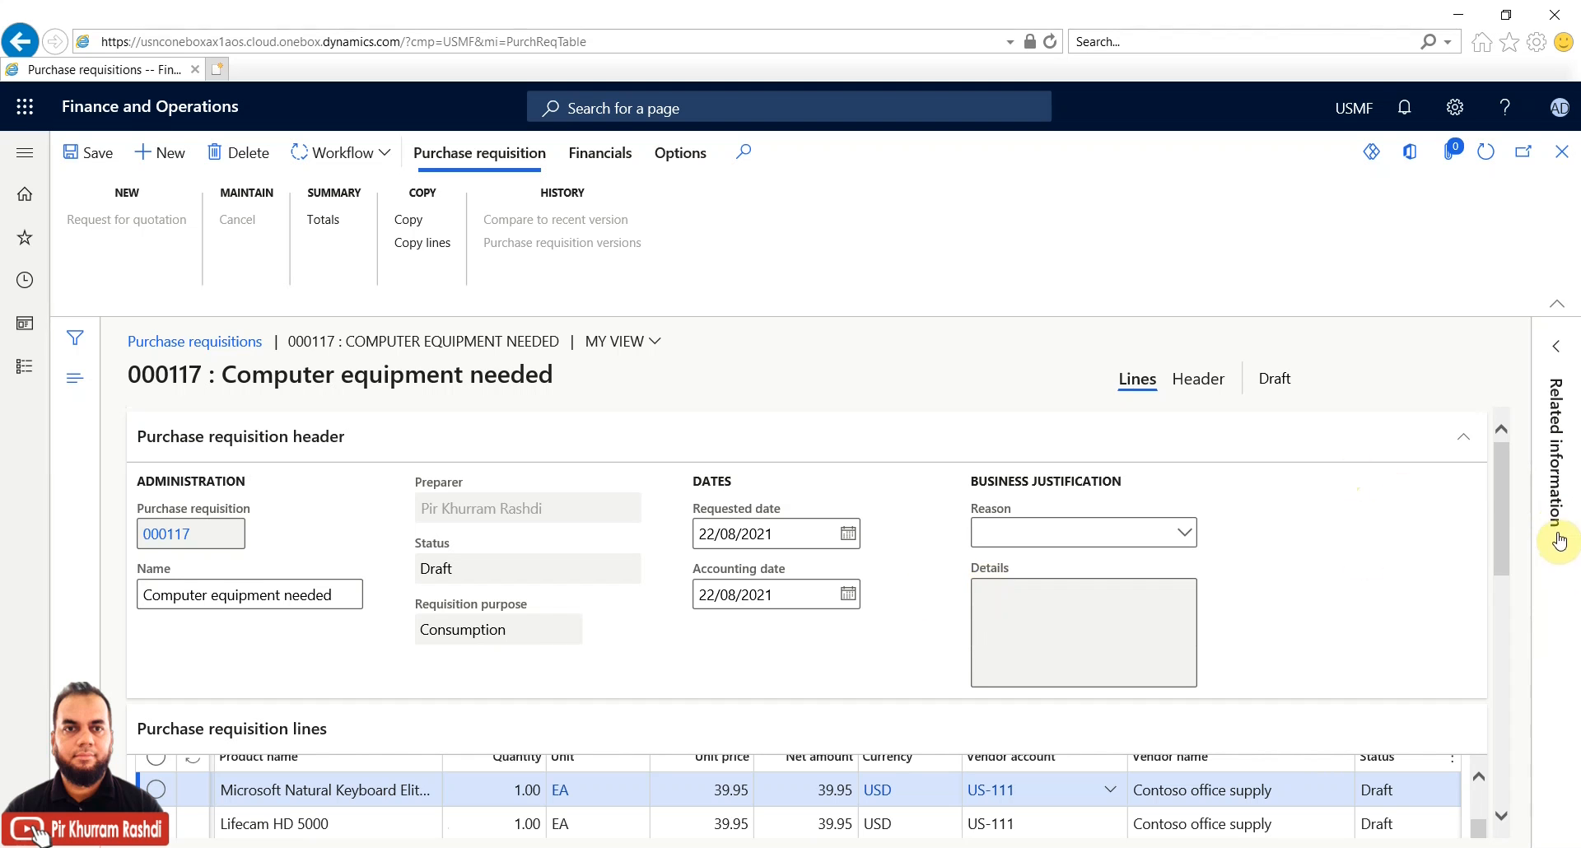
click(1504, 473)
scroll(1503, 531, down, 2)
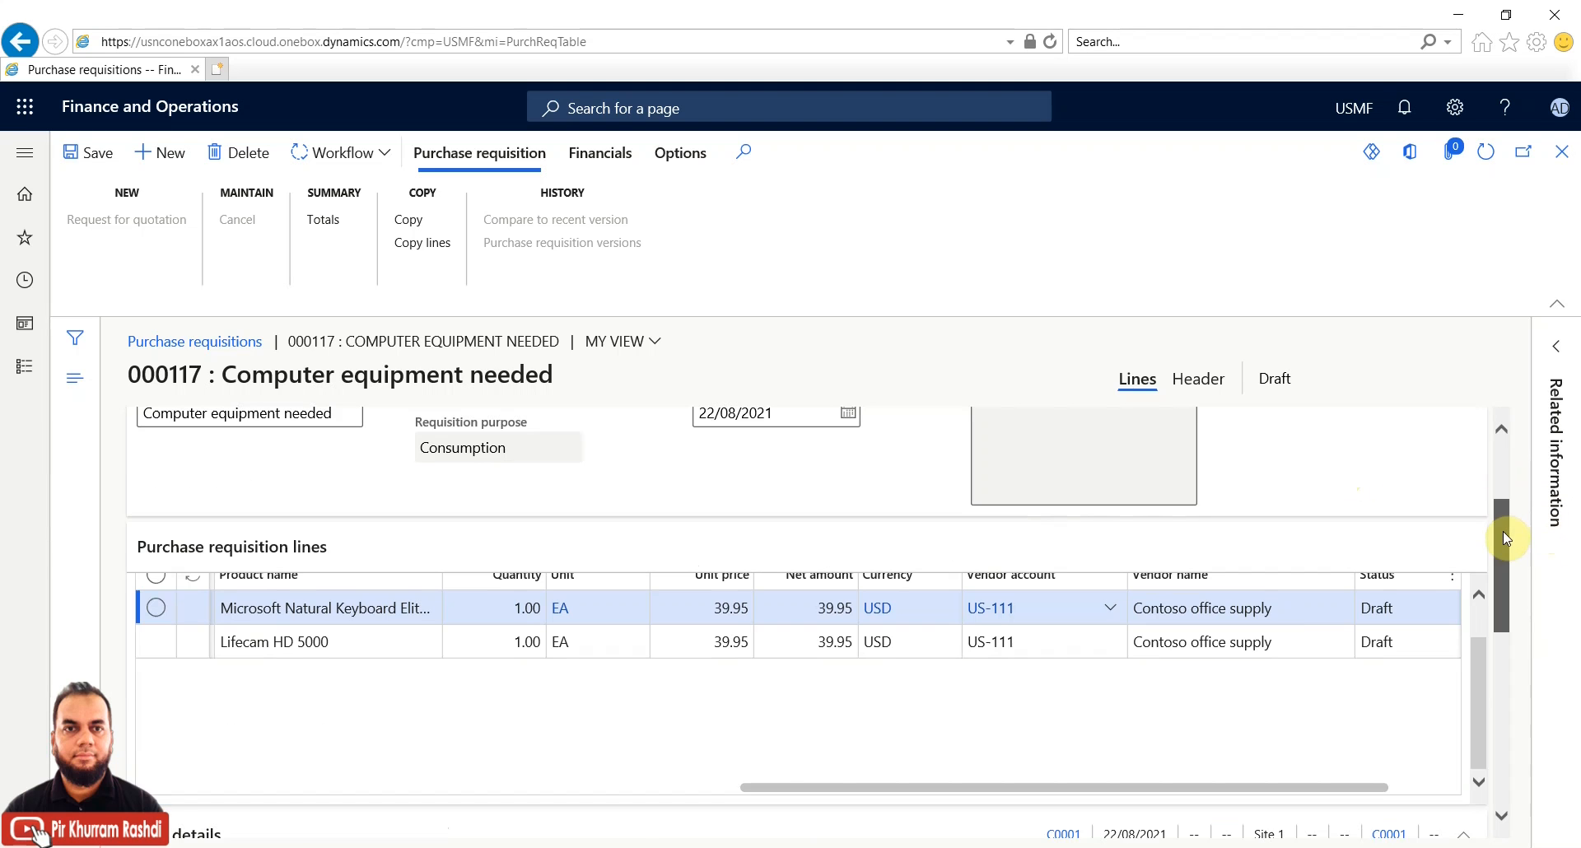
click(1101, 645)
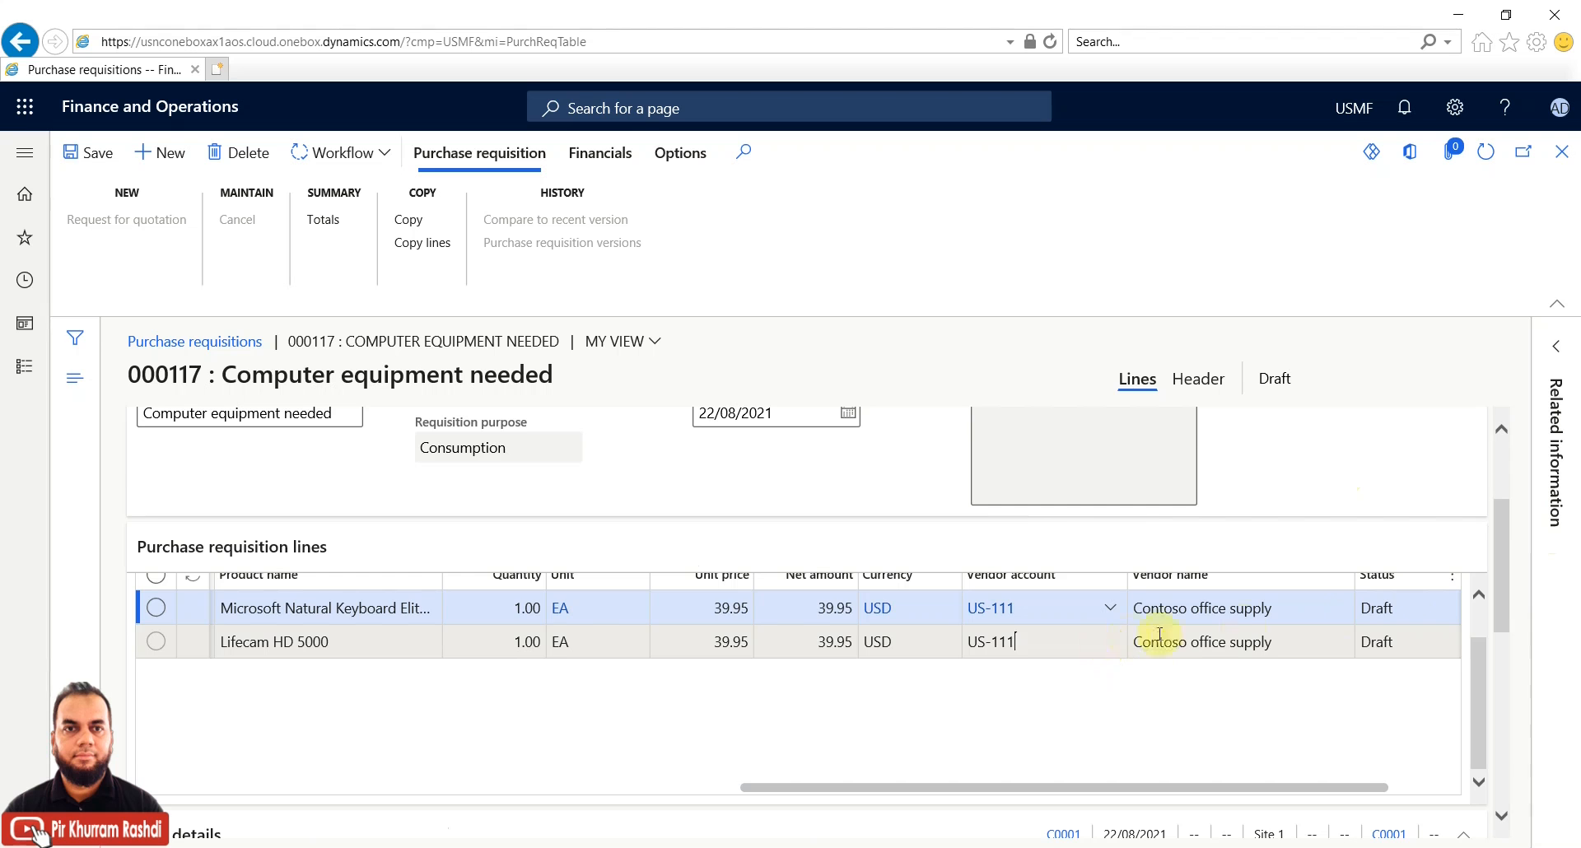
drag(1504, 542, 1502, 463)
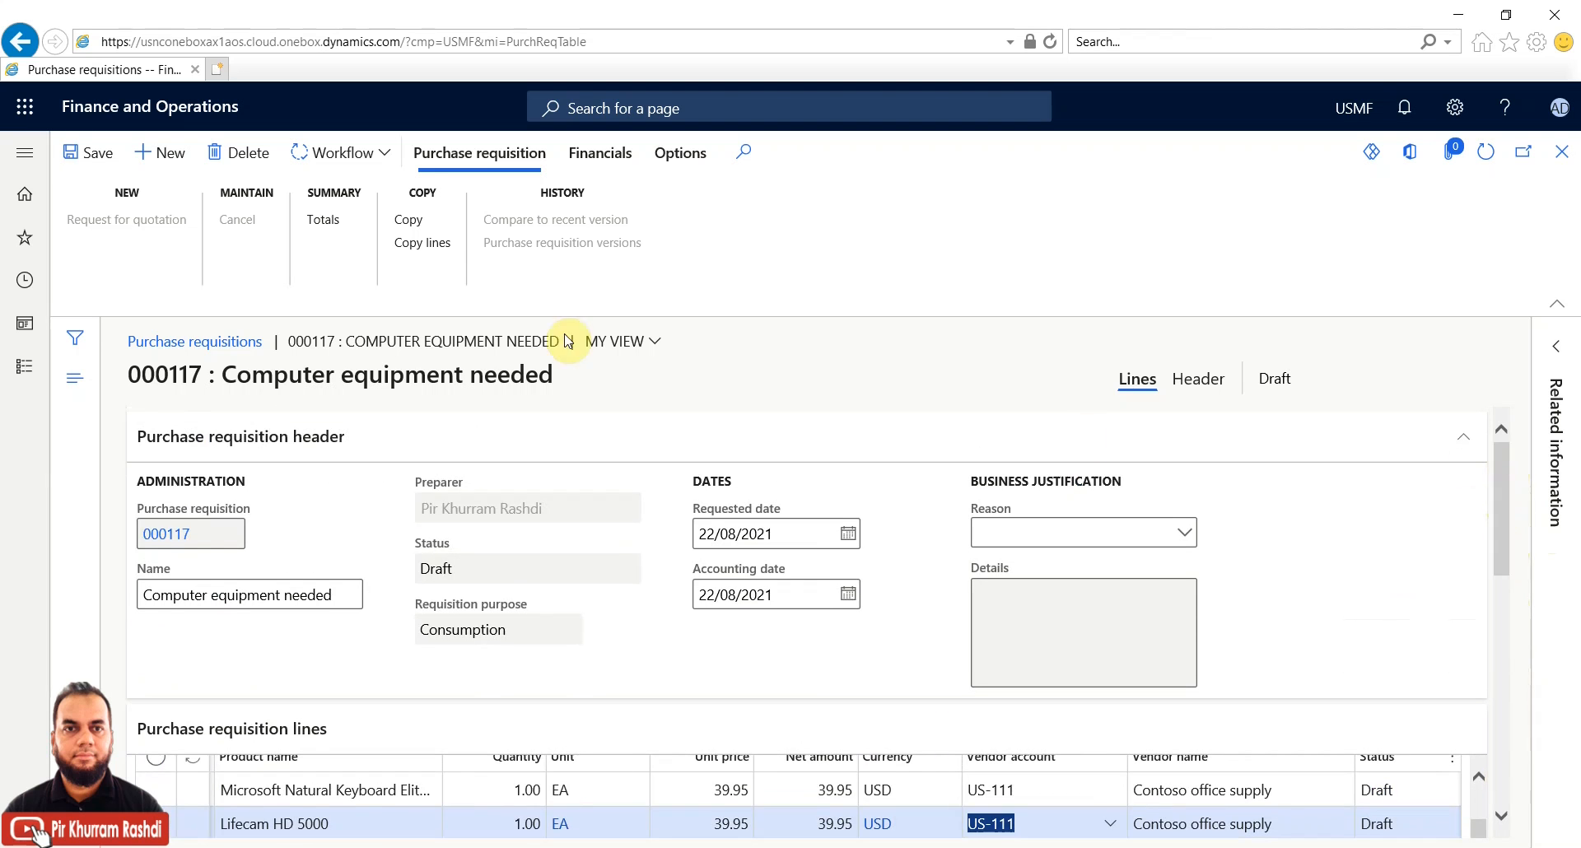
Submit requisition 000117 for approval with the comment 'submitted for approval'
click(389, 159)
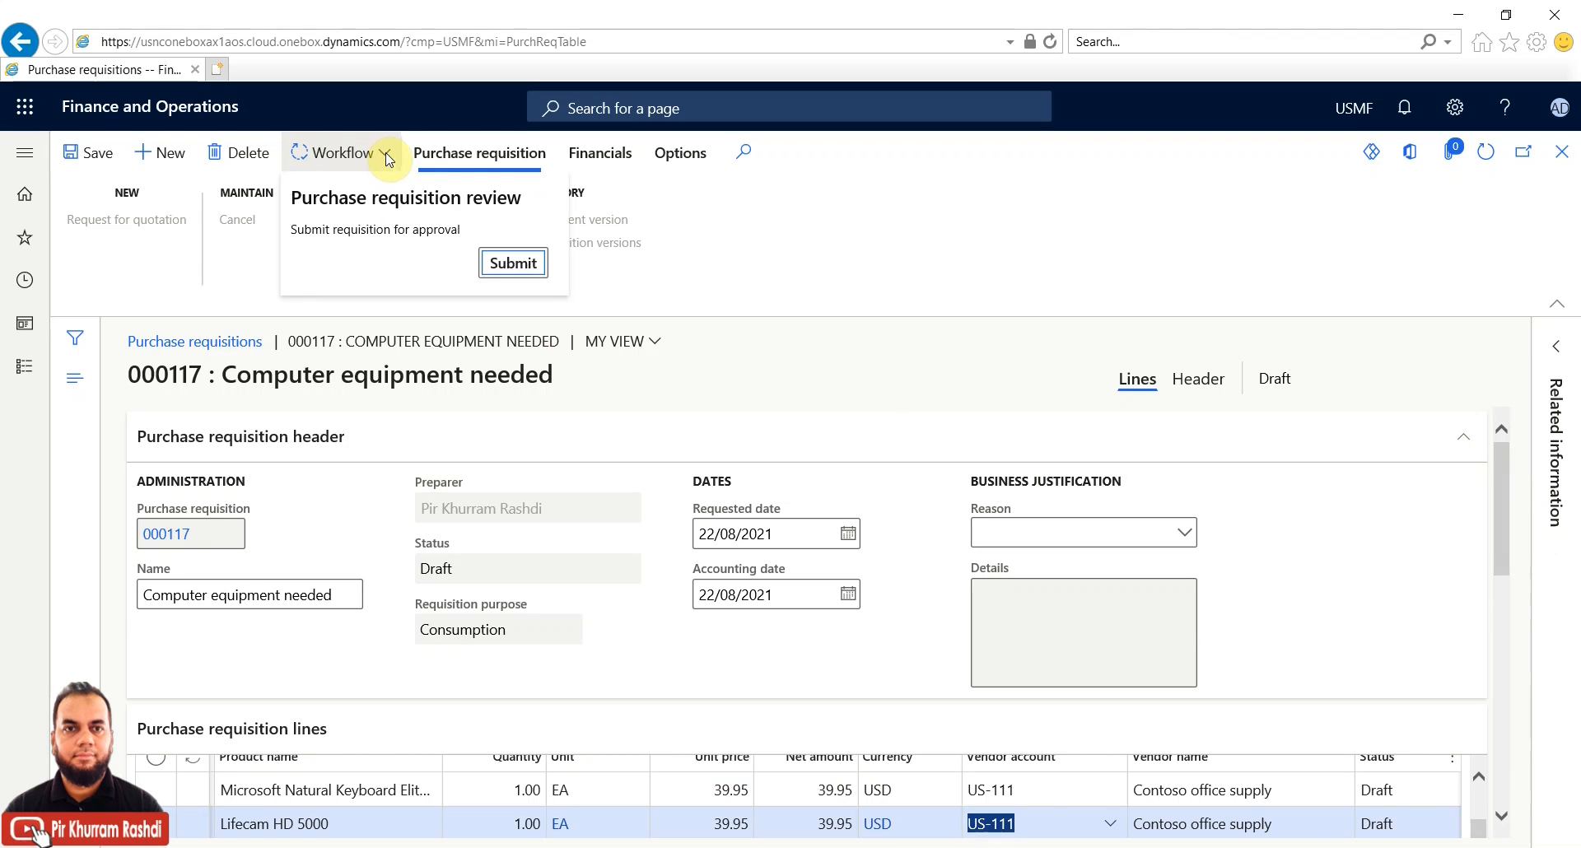
click(497, 265)
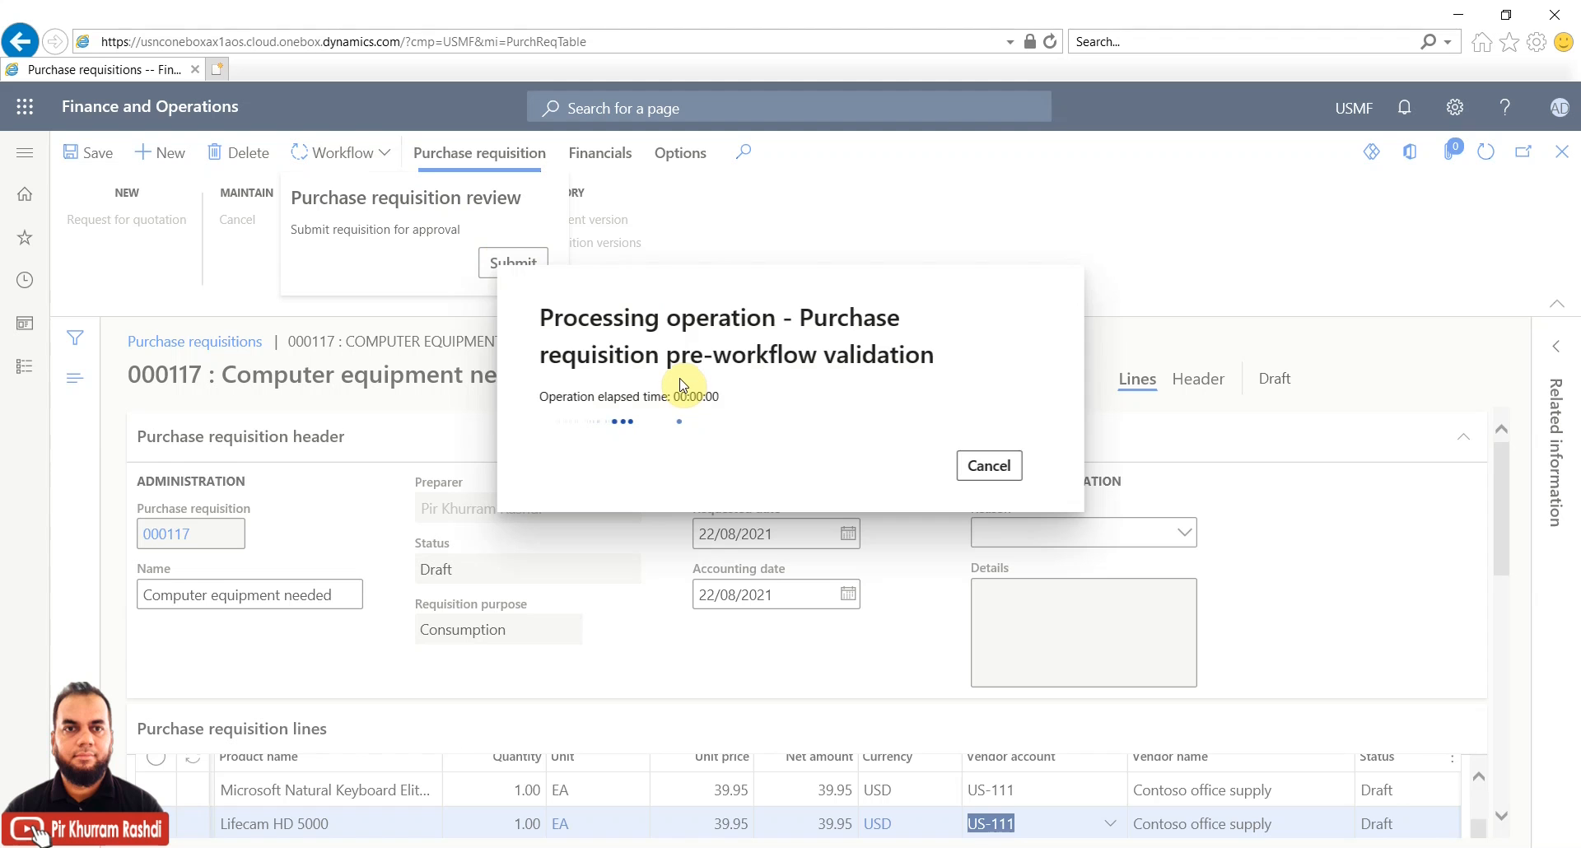
click(1162, 253)
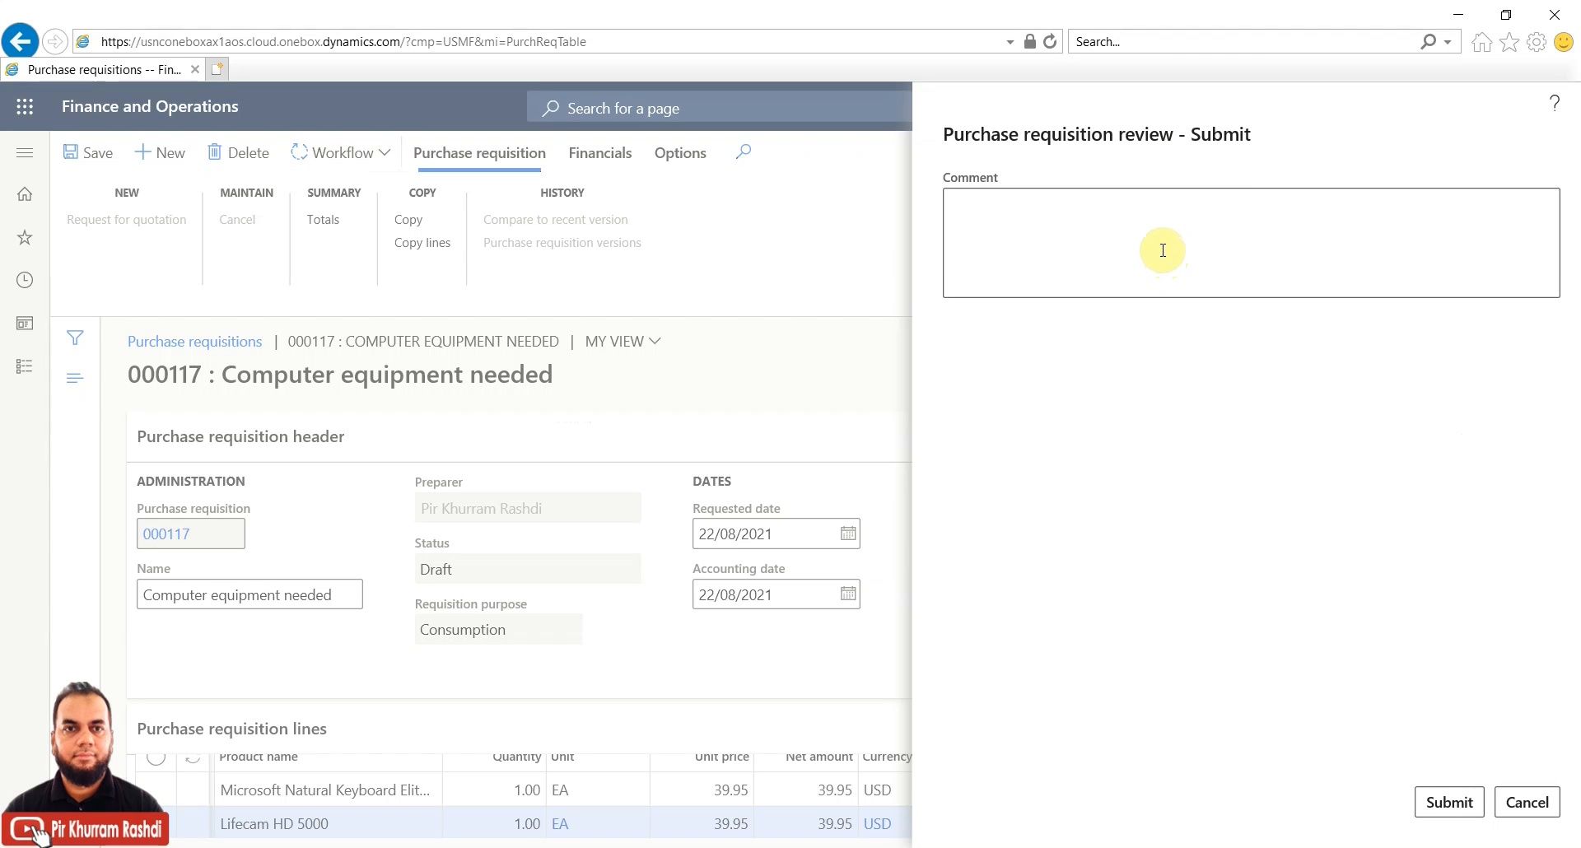
click(1162, 250)
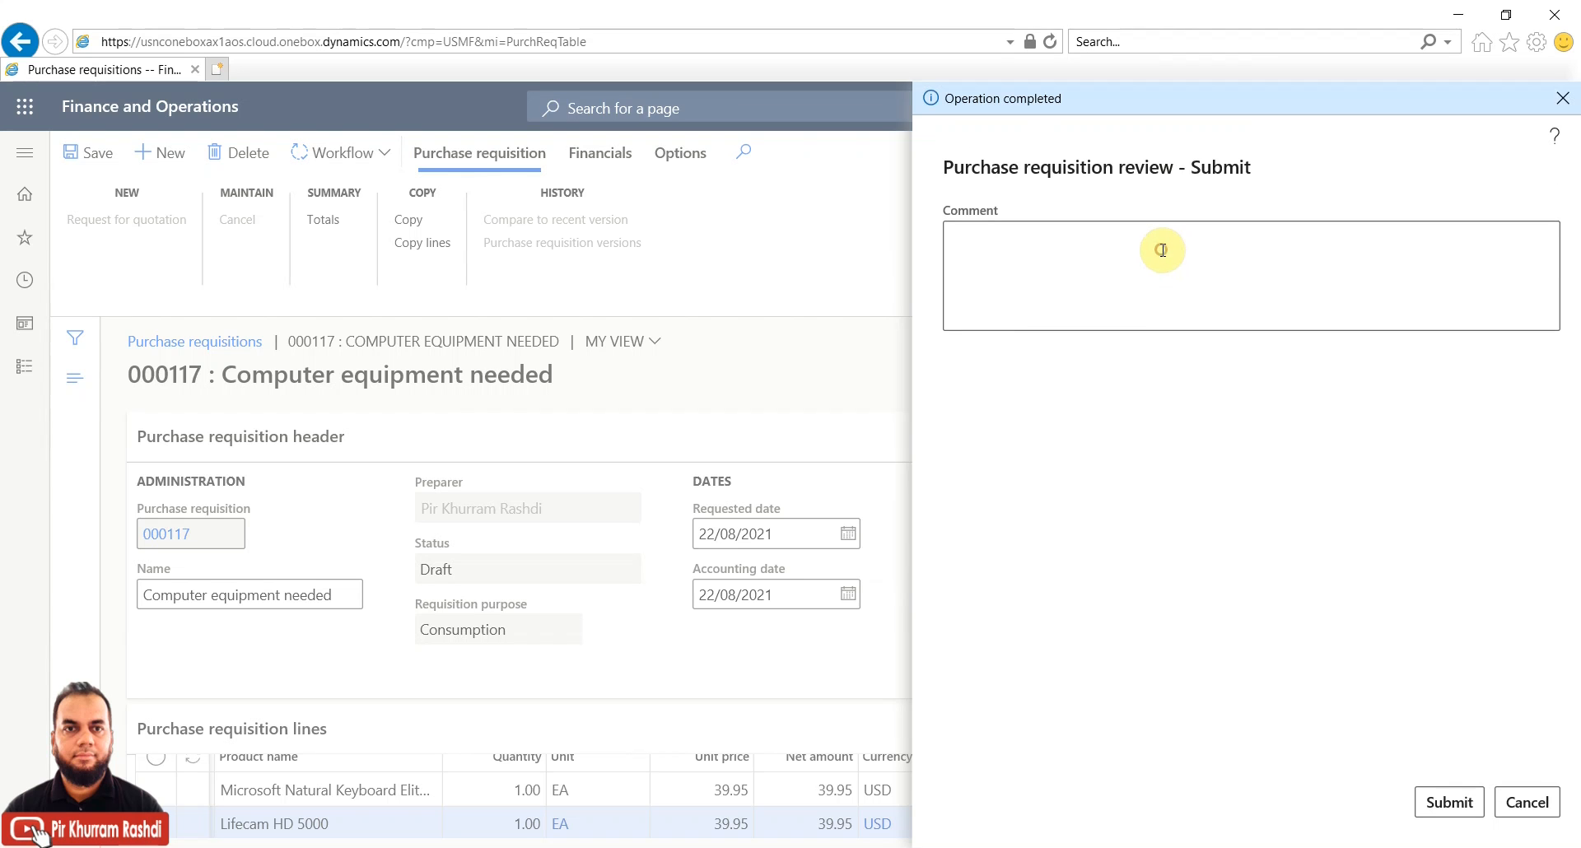
text(submitt)
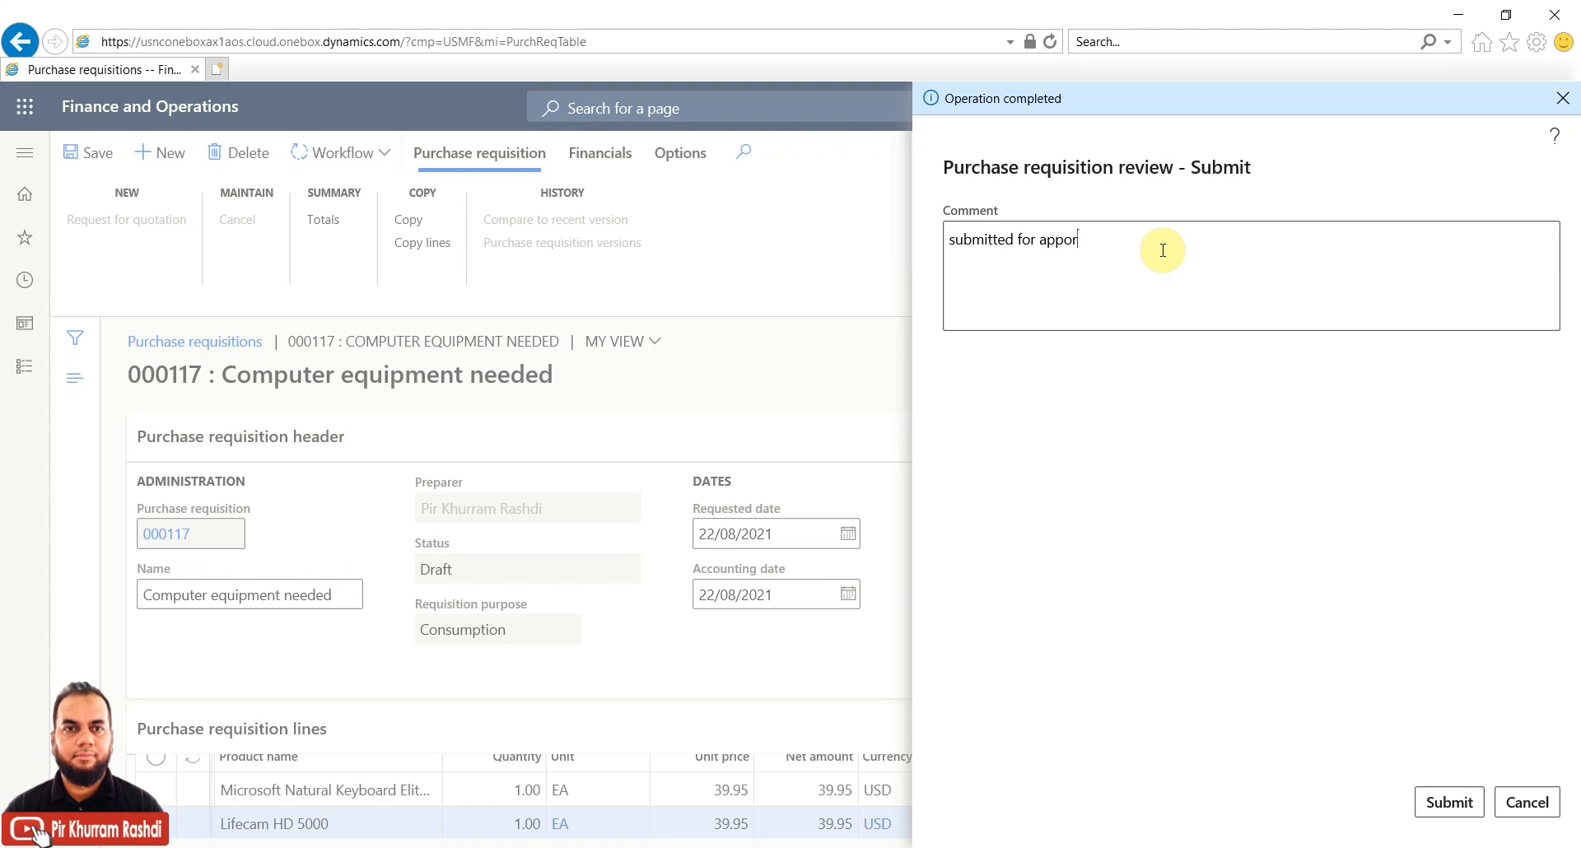
text(ed for approval)
click(1437, 806)
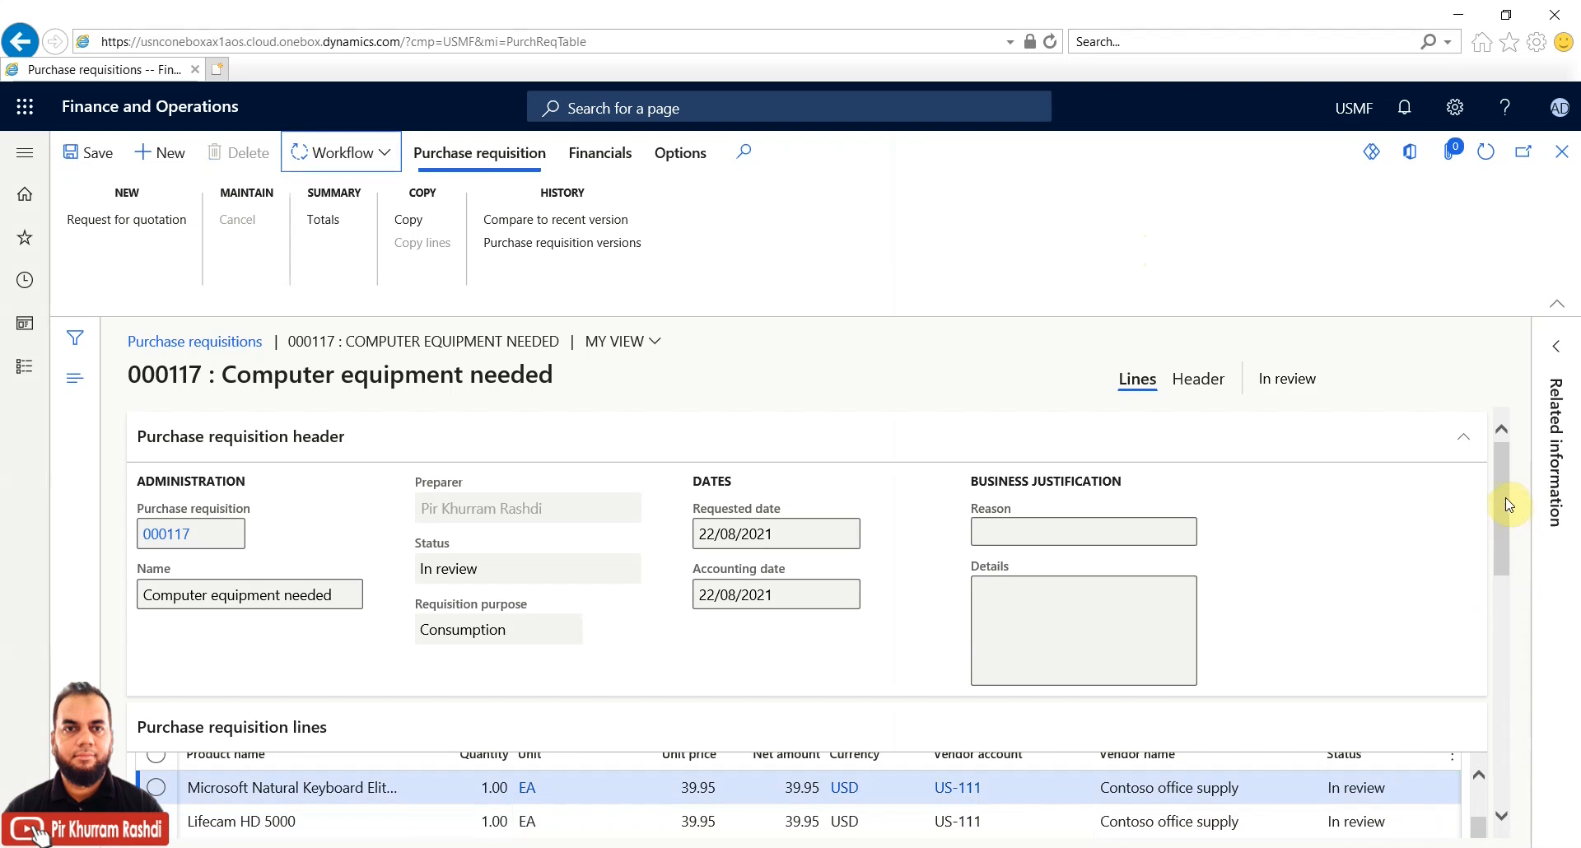
Refresh requisition 000117 and open Workflow history from the Workflow menu's More options
scroll(1509, 527, down, 1)
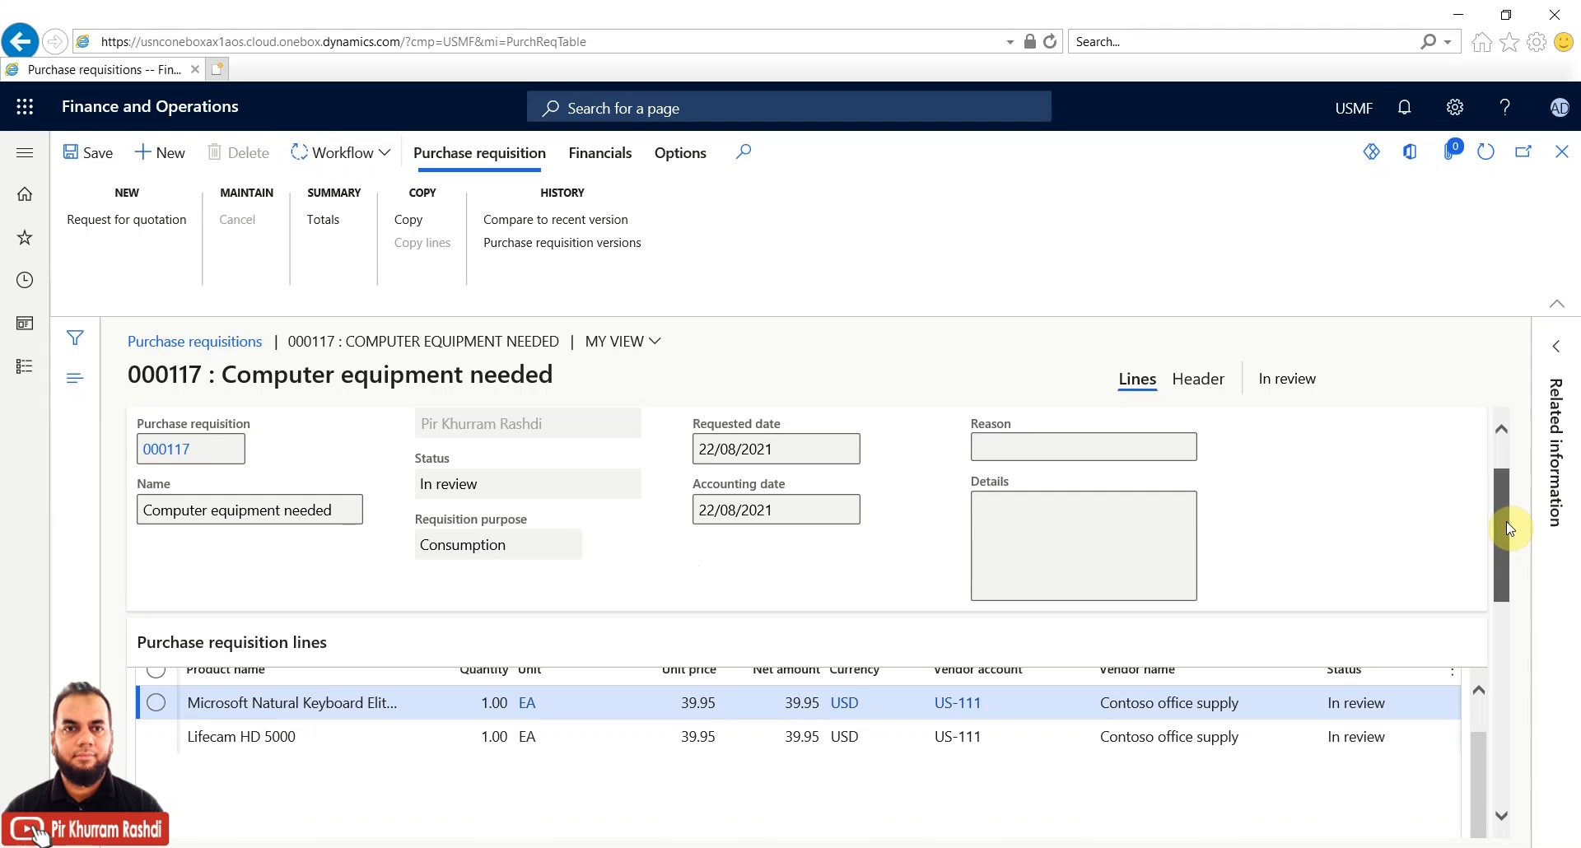
scroll(1510, 529, up, 1)
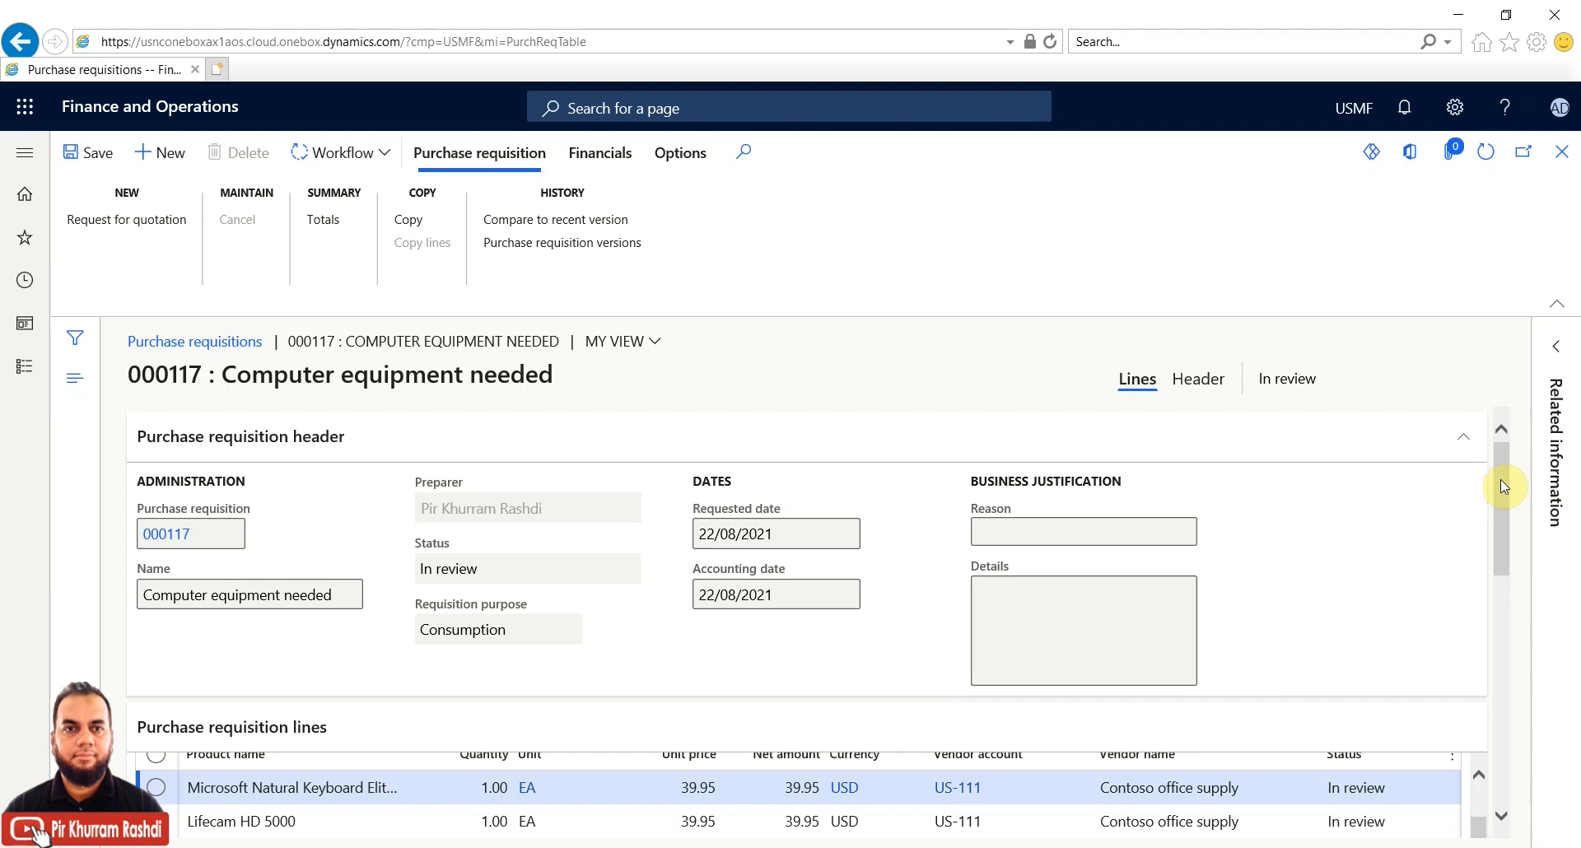
click(1489, 154)
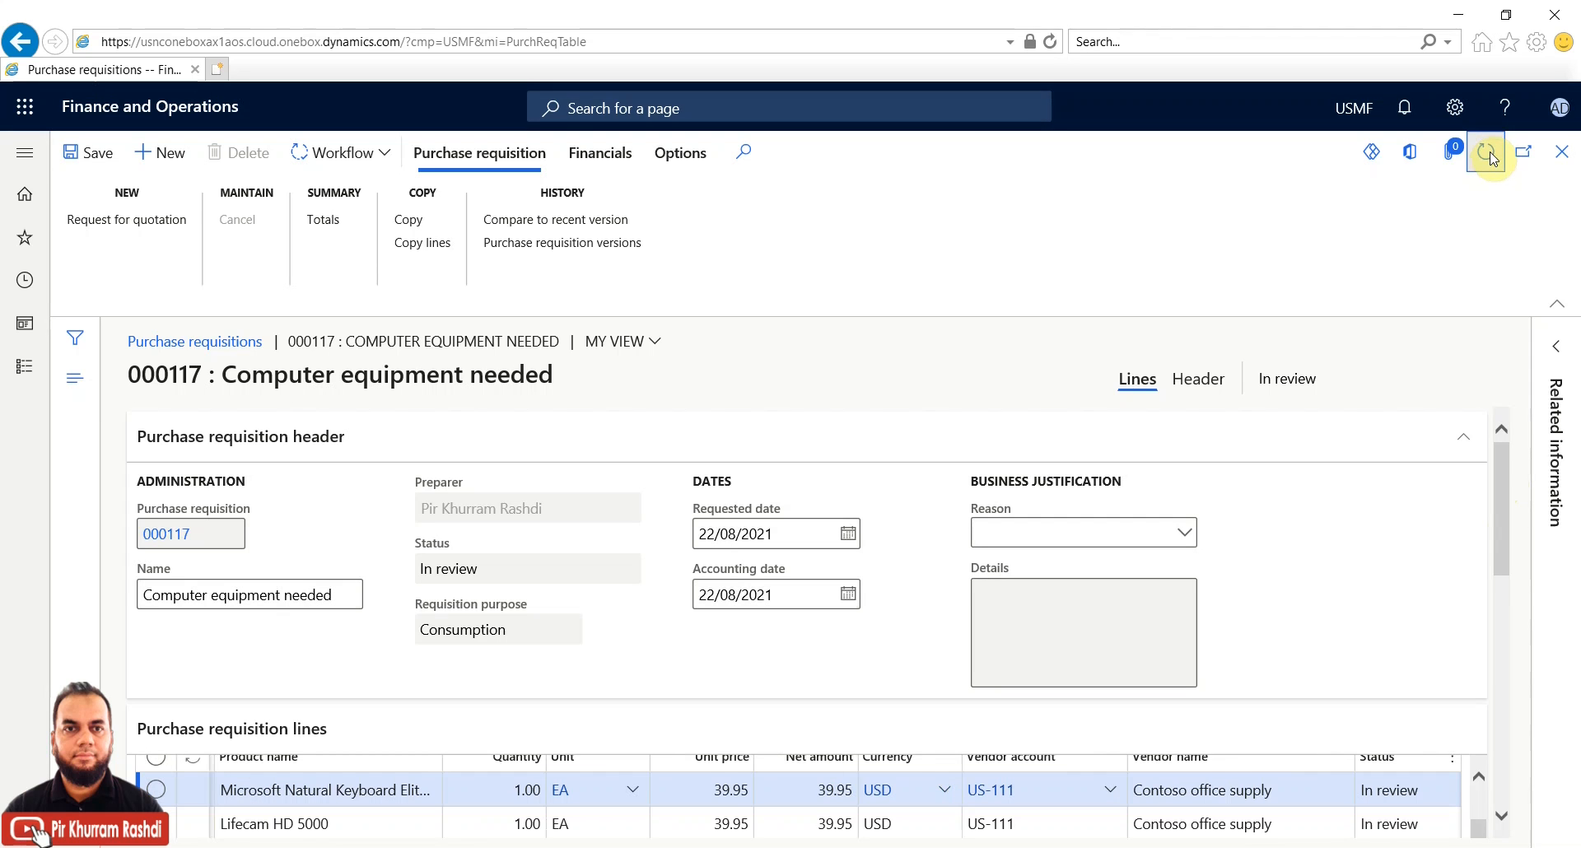
click(389, 154)
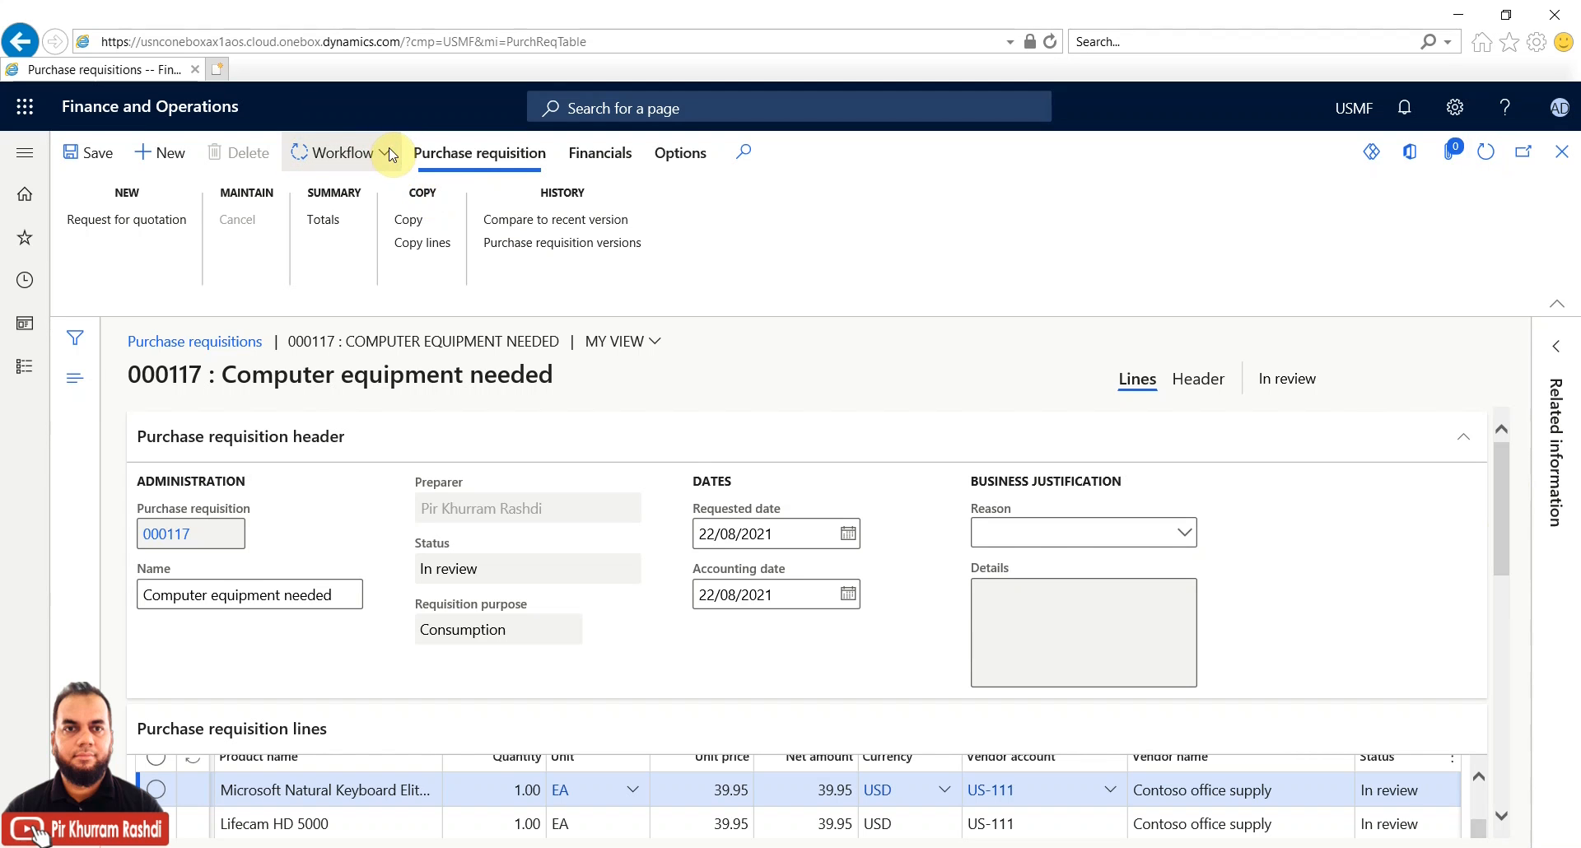
click(390, 154)
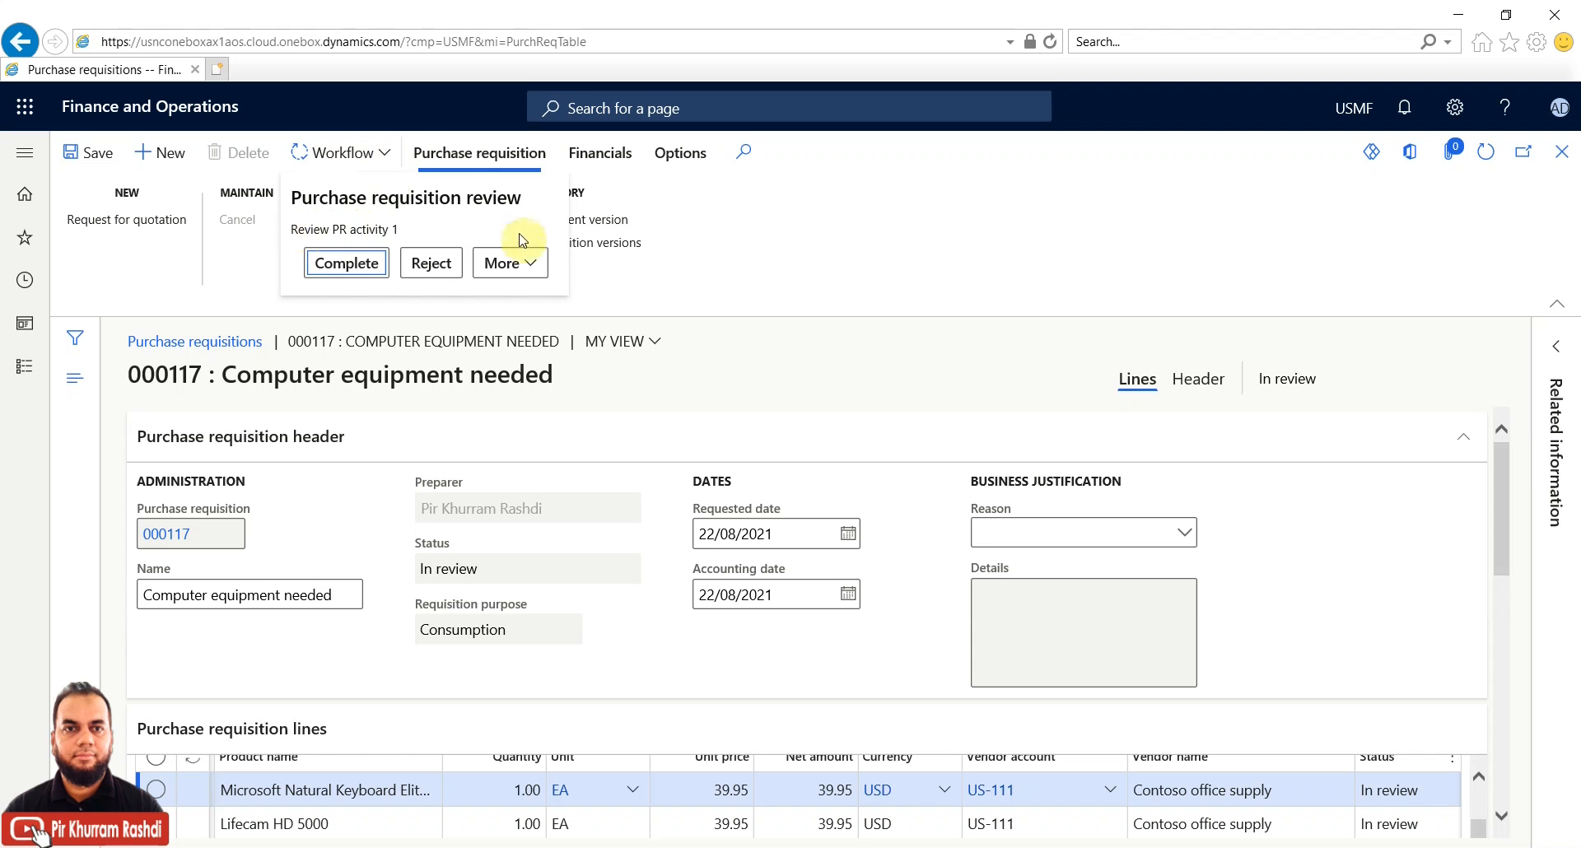
click(534, 264)
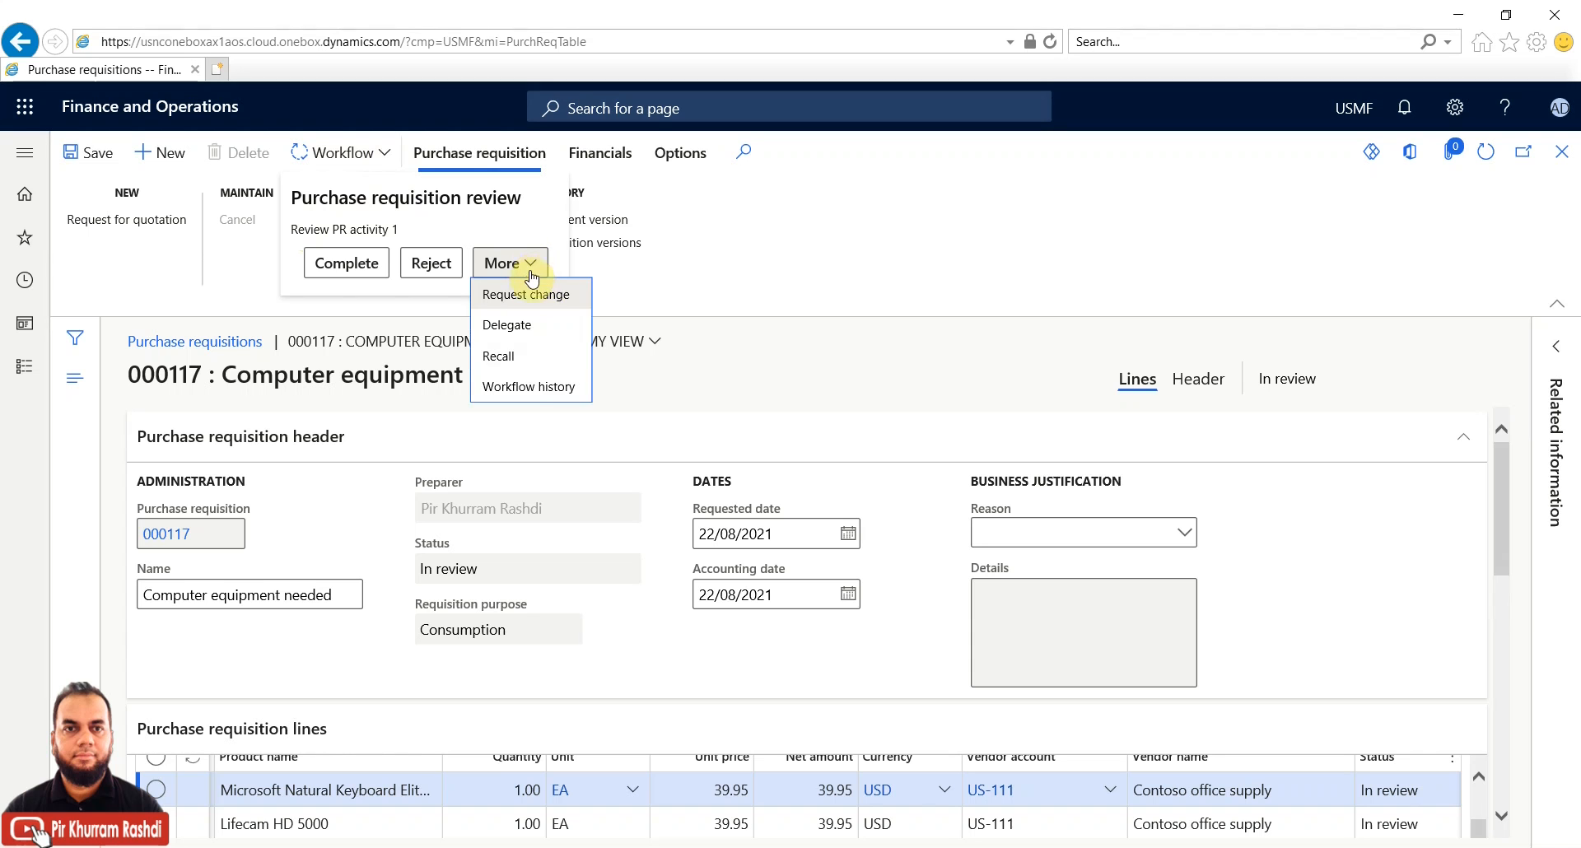
click(524, 387)
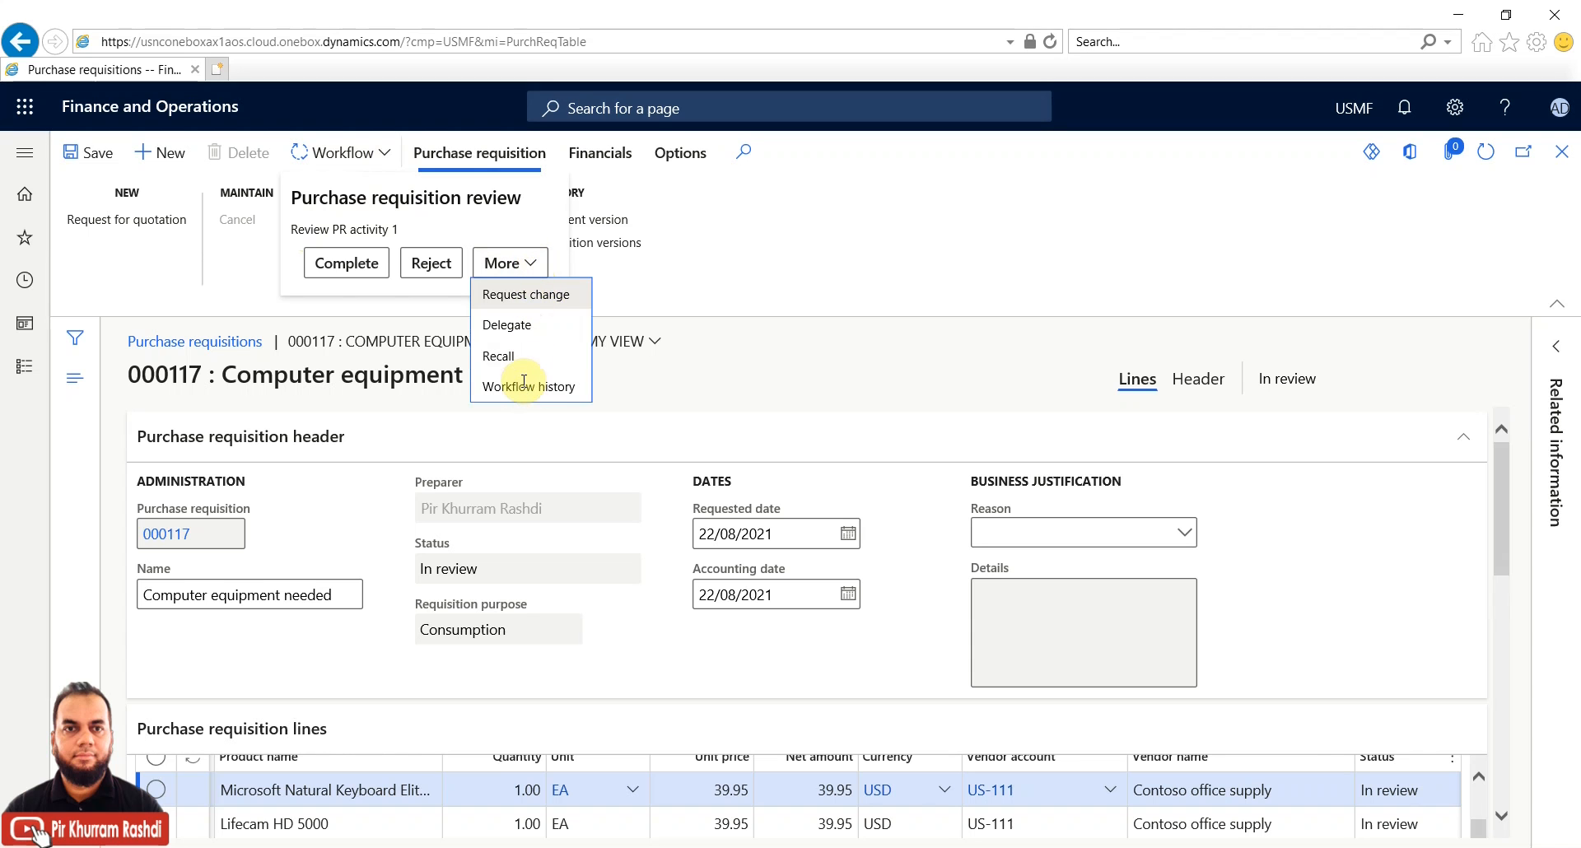
click(523, 384)
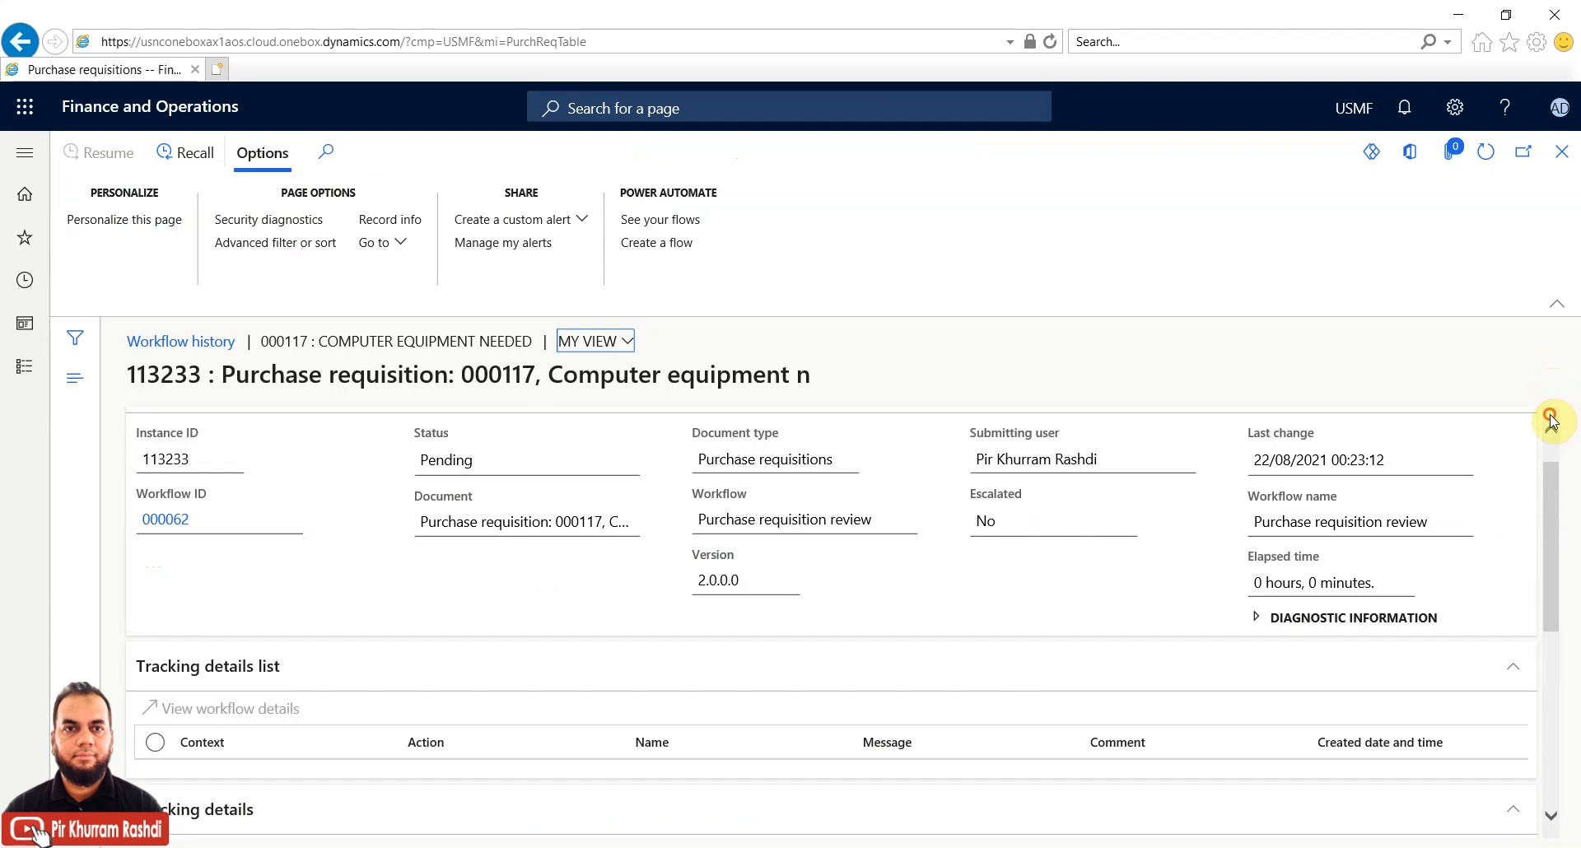
Inspect workflow 113233's two parallel branches and its two Pending work items
click(1551, 694)
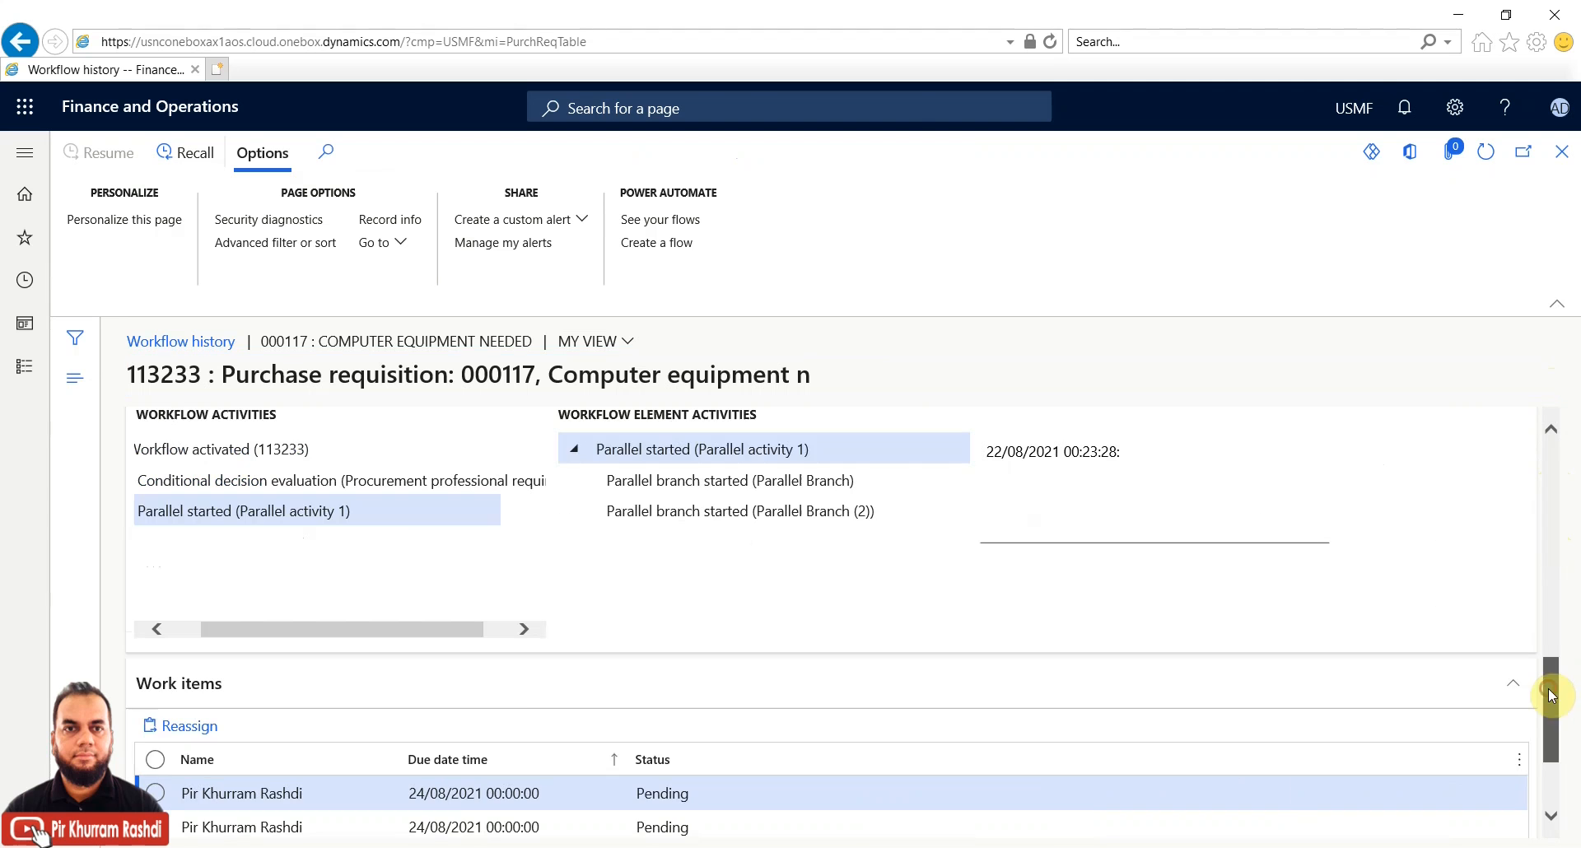
click(741, 486)
click(741, 511)
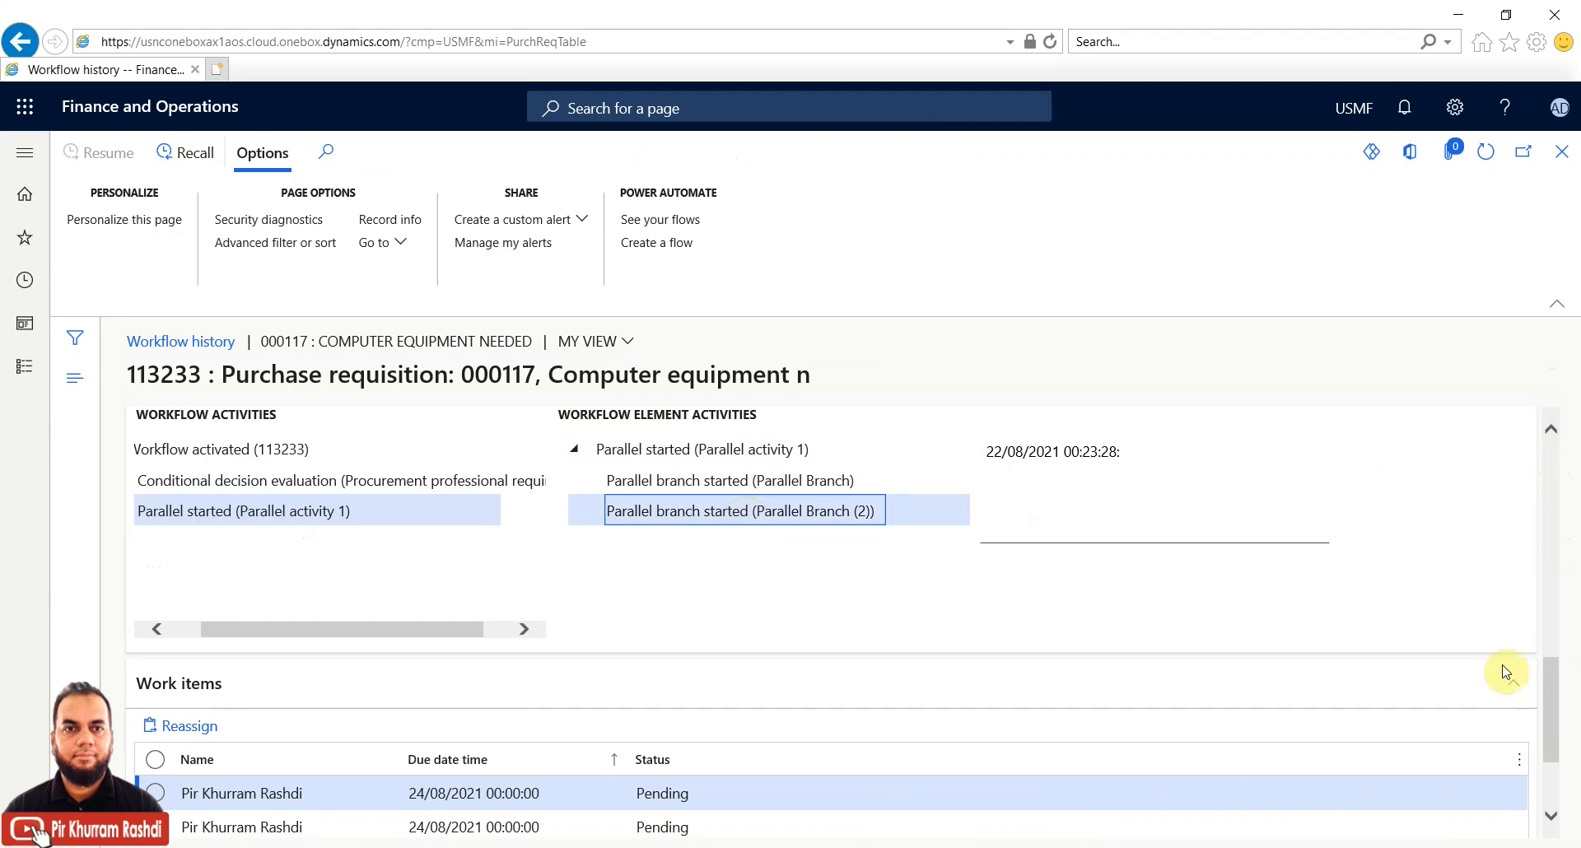
drag(1550, 696, 1547, 748)
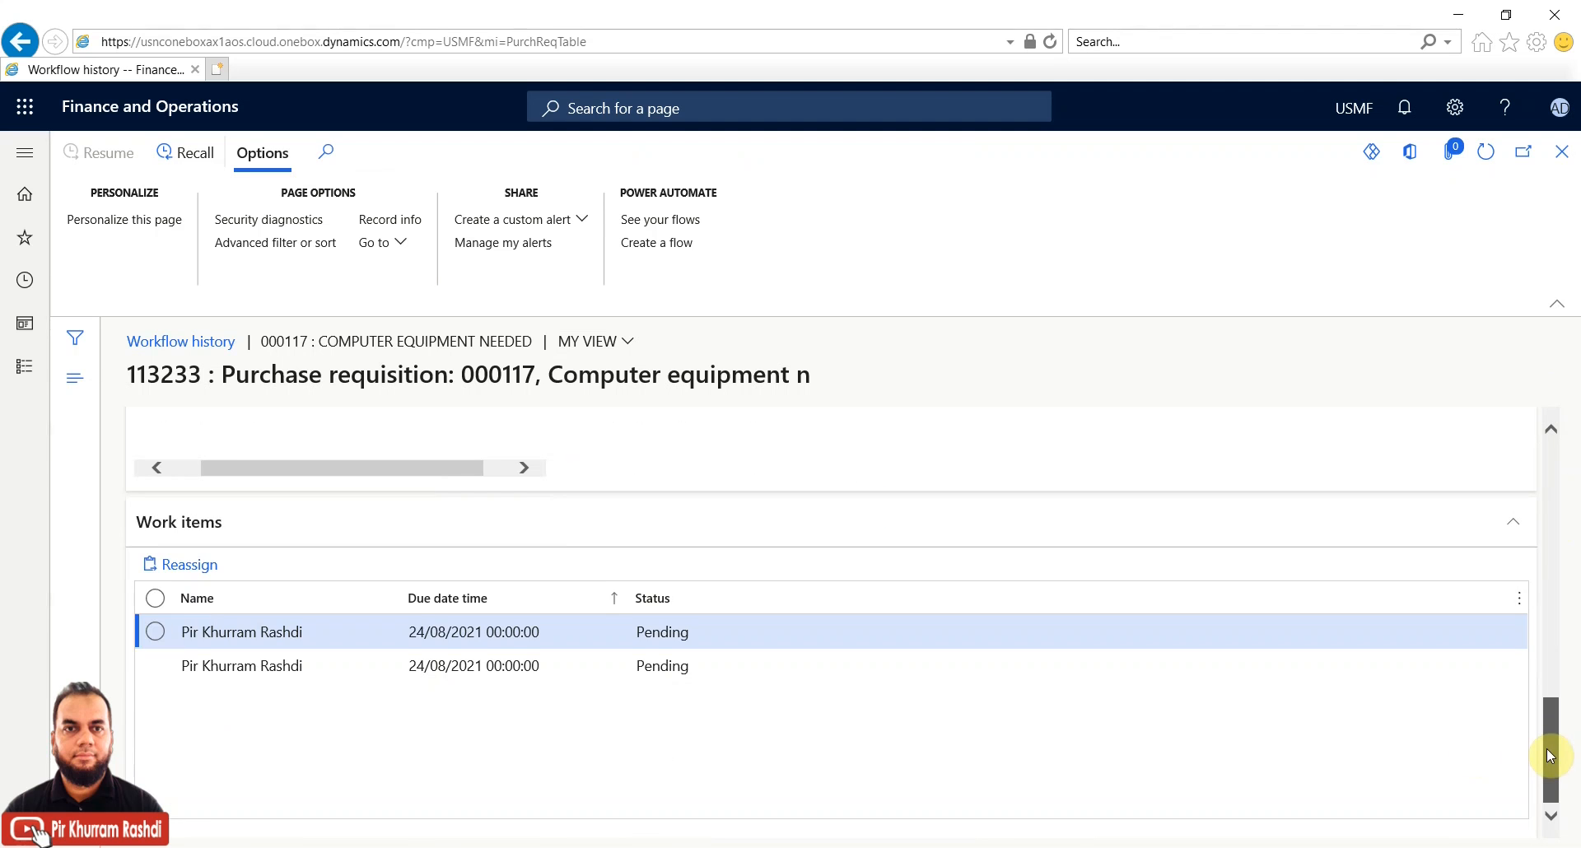
click(490, 669)
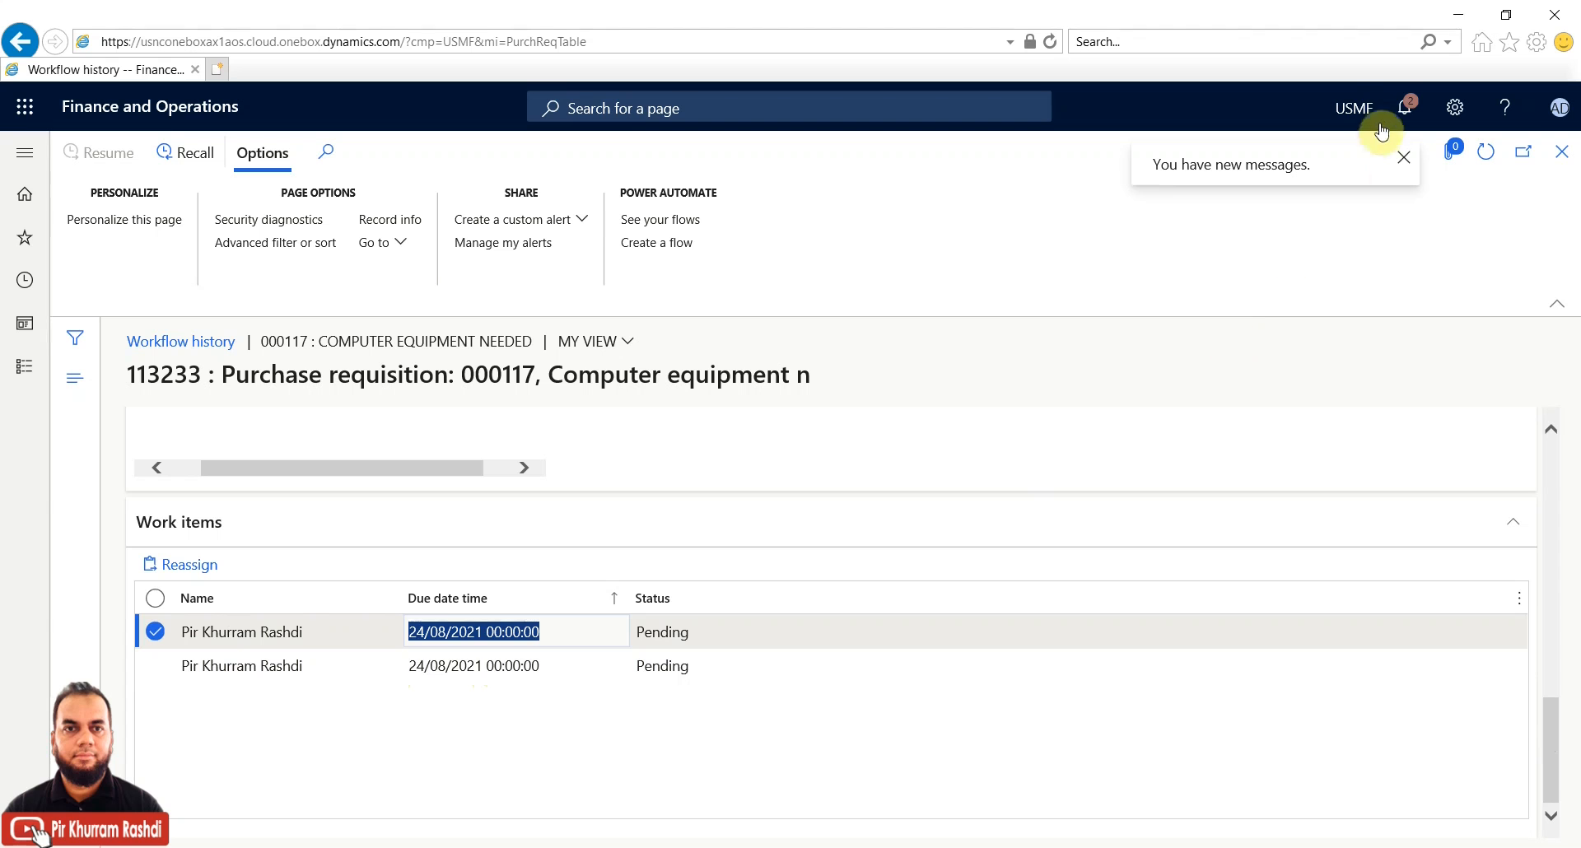
Clear all notifications in the Action center and close the panel
click(1410, 114)
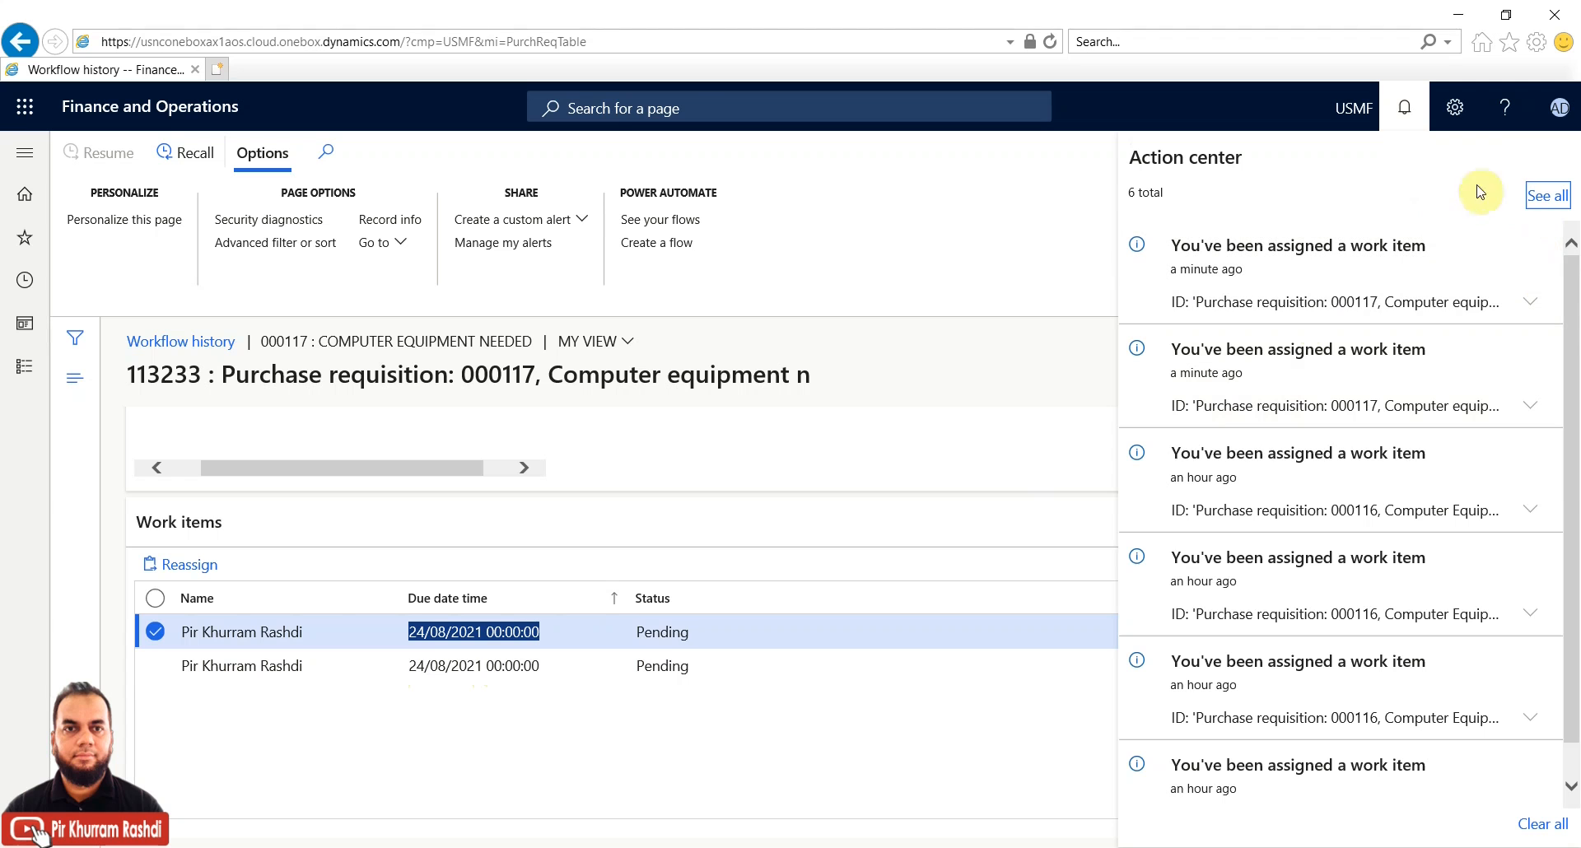
click(1538, 825)
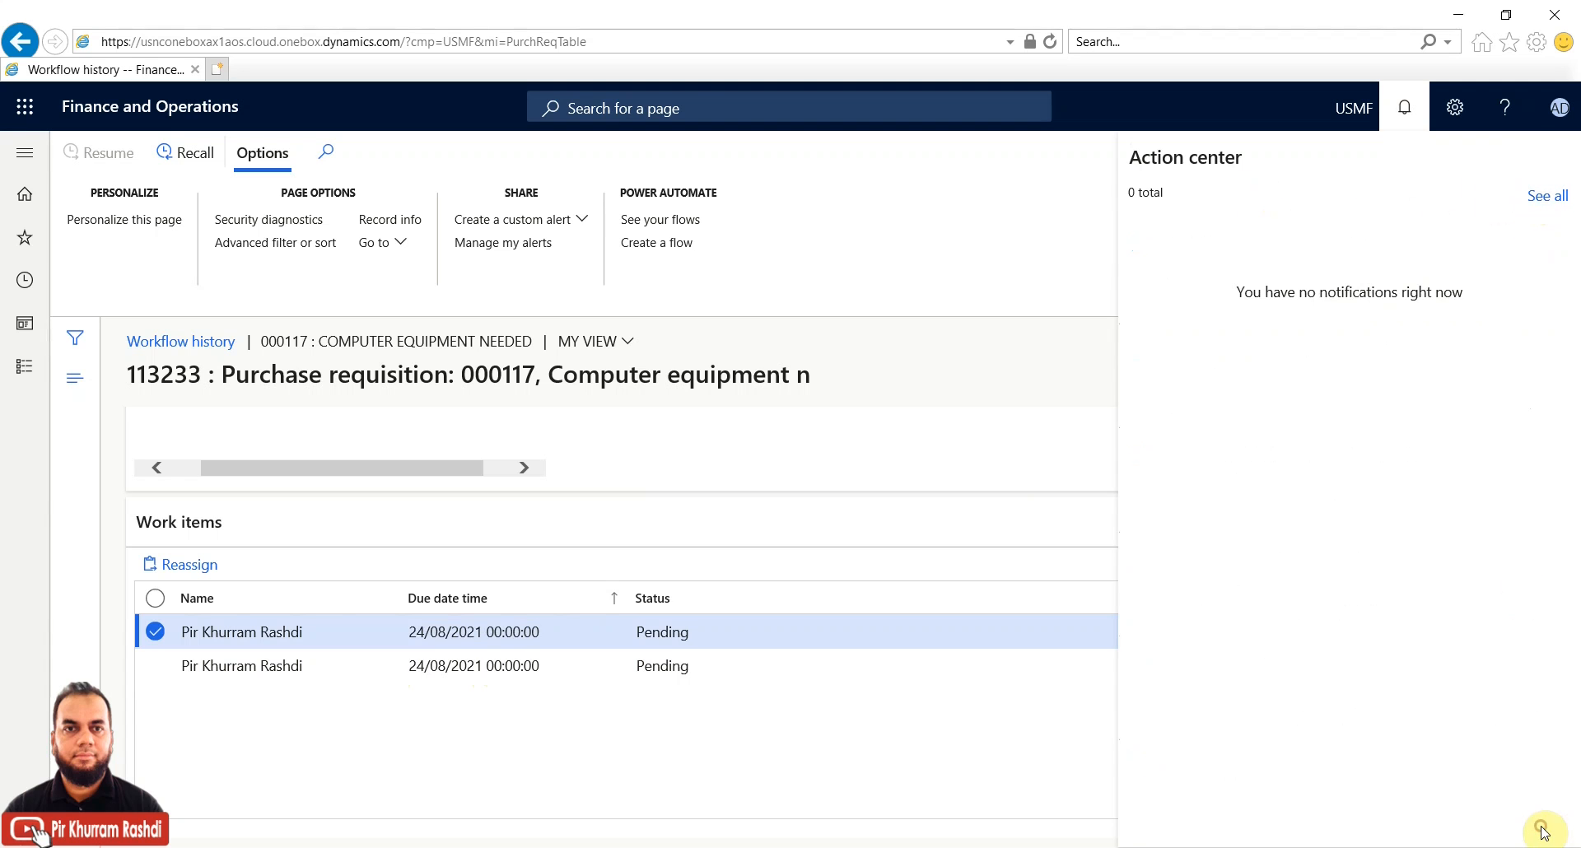
click(1015, 254)
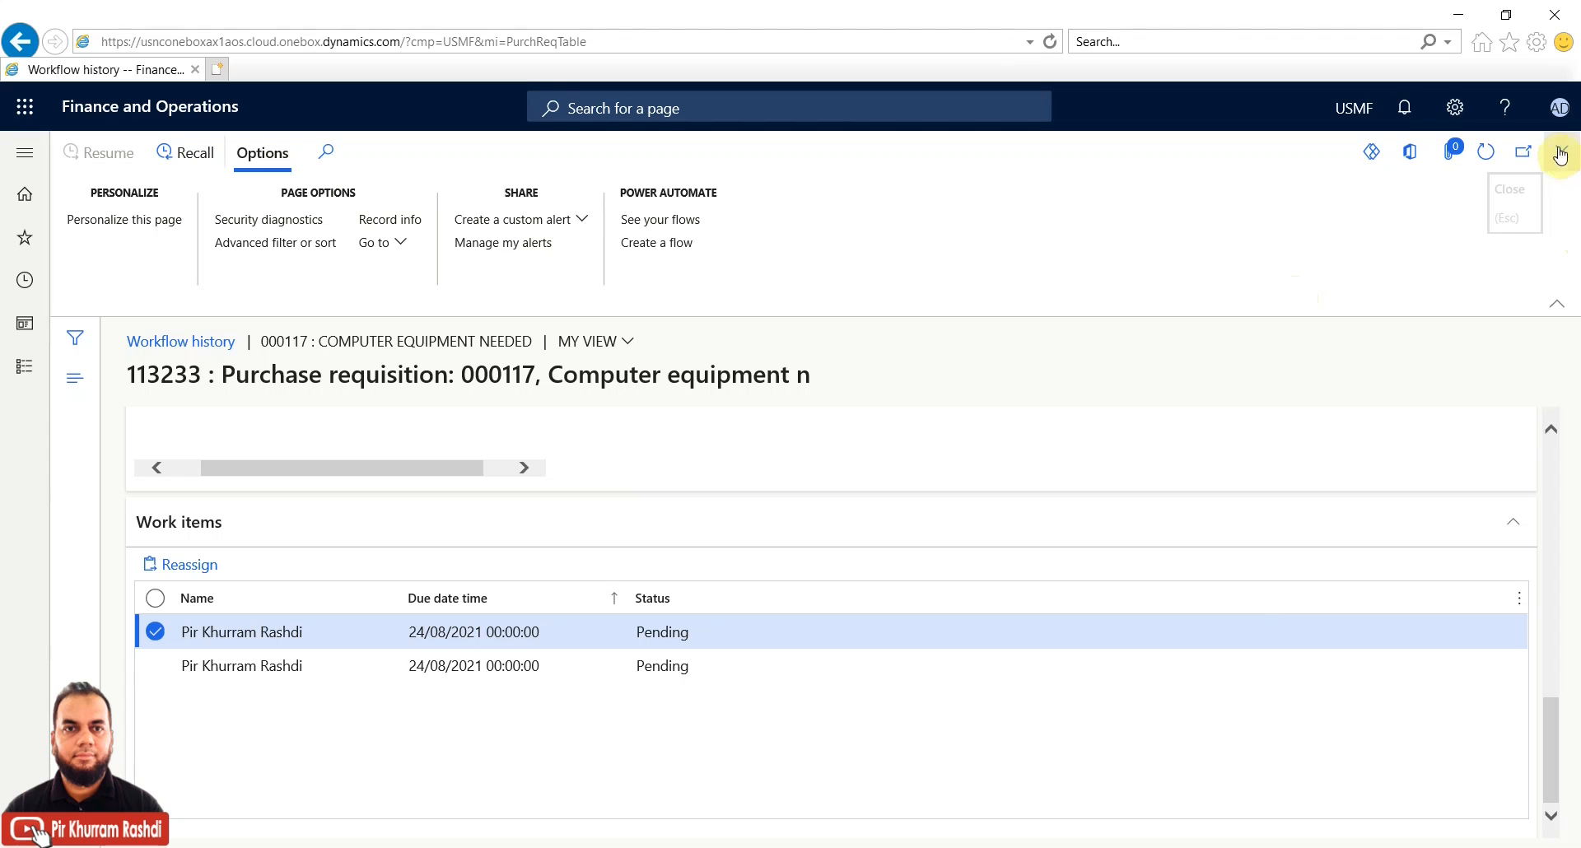
Complete requisition 000117's first review activity with the comment 'Approved 1'
click(190, 155)
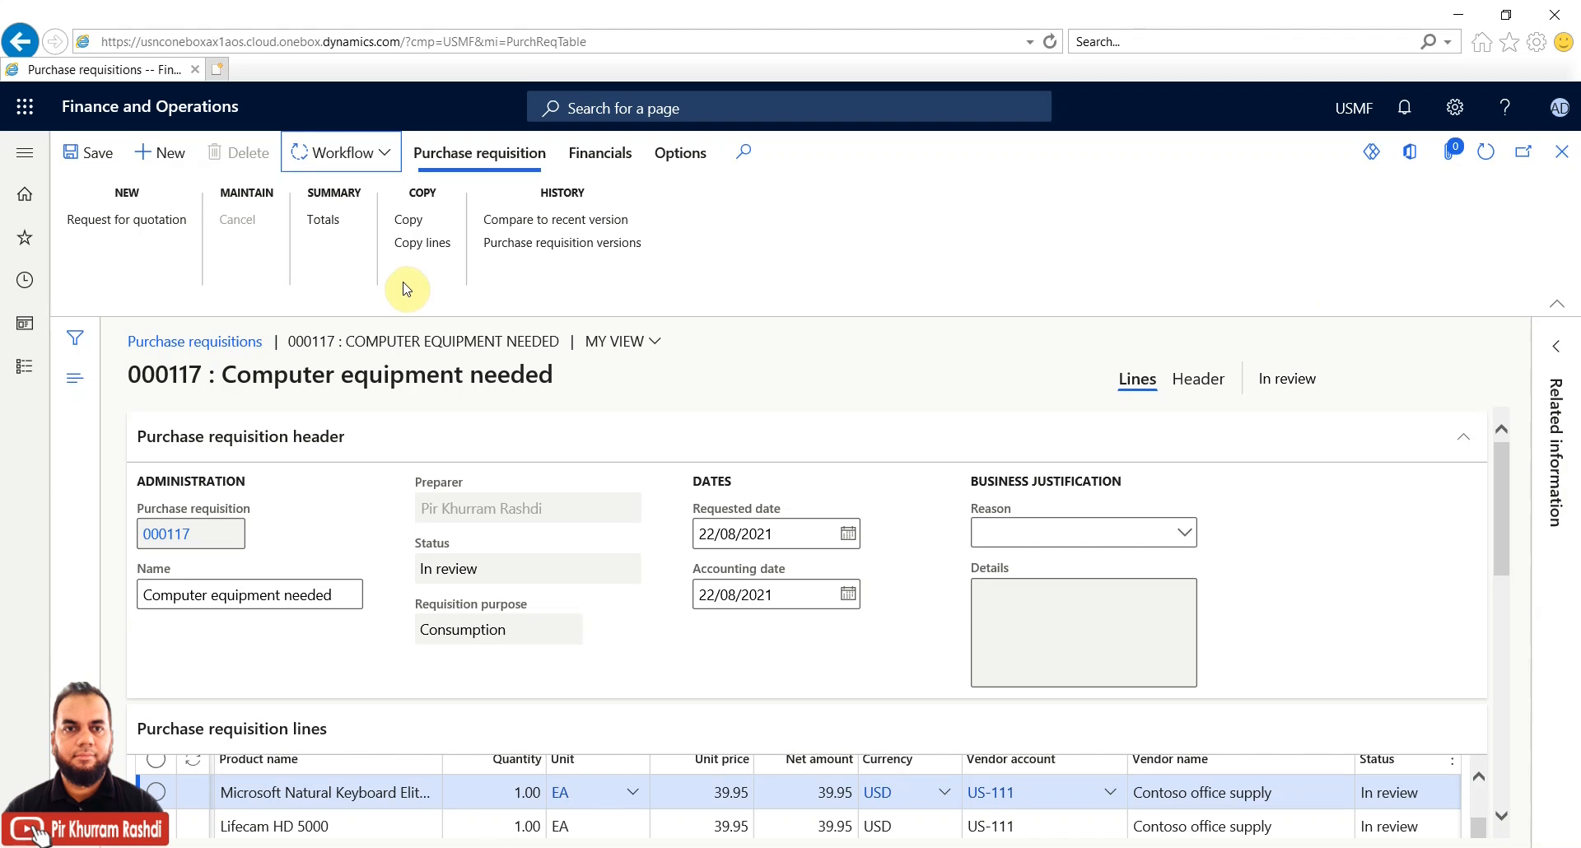
click(381, 169)
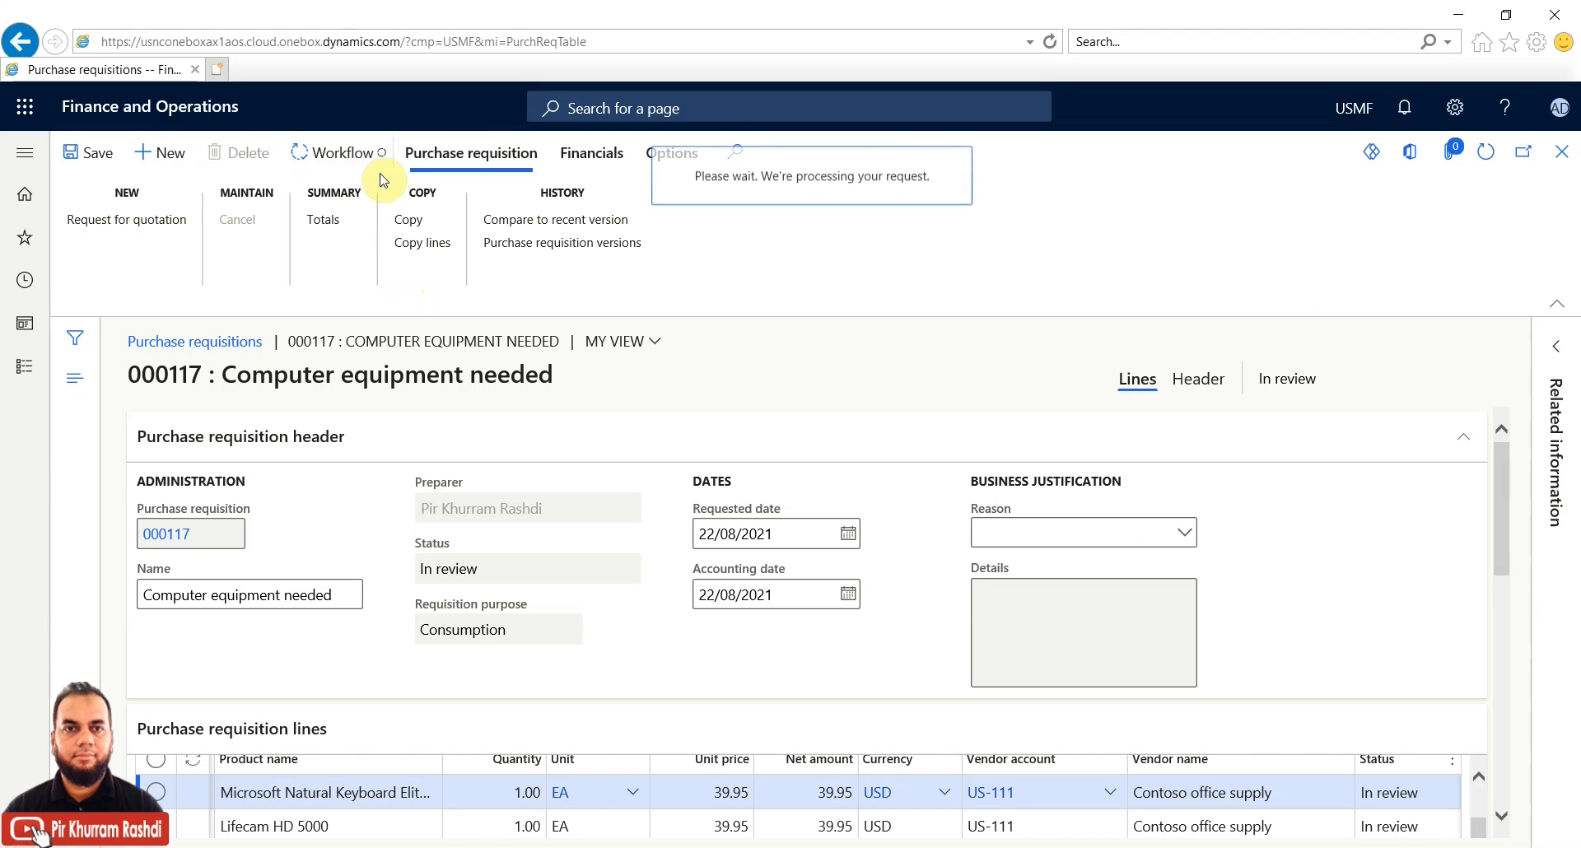
click(363, 265)
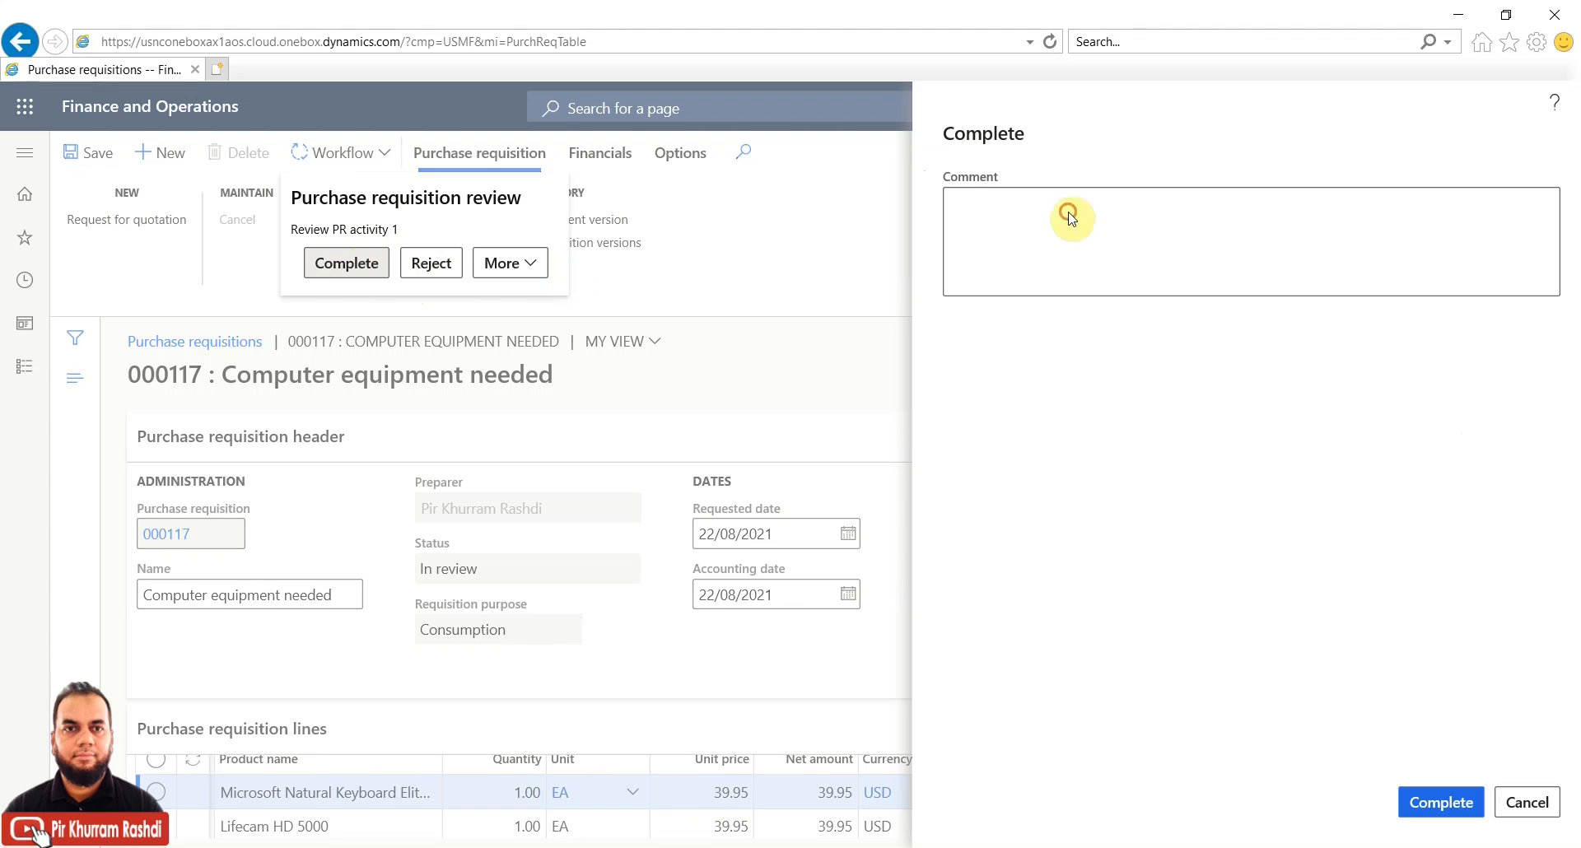
click(977, 233)
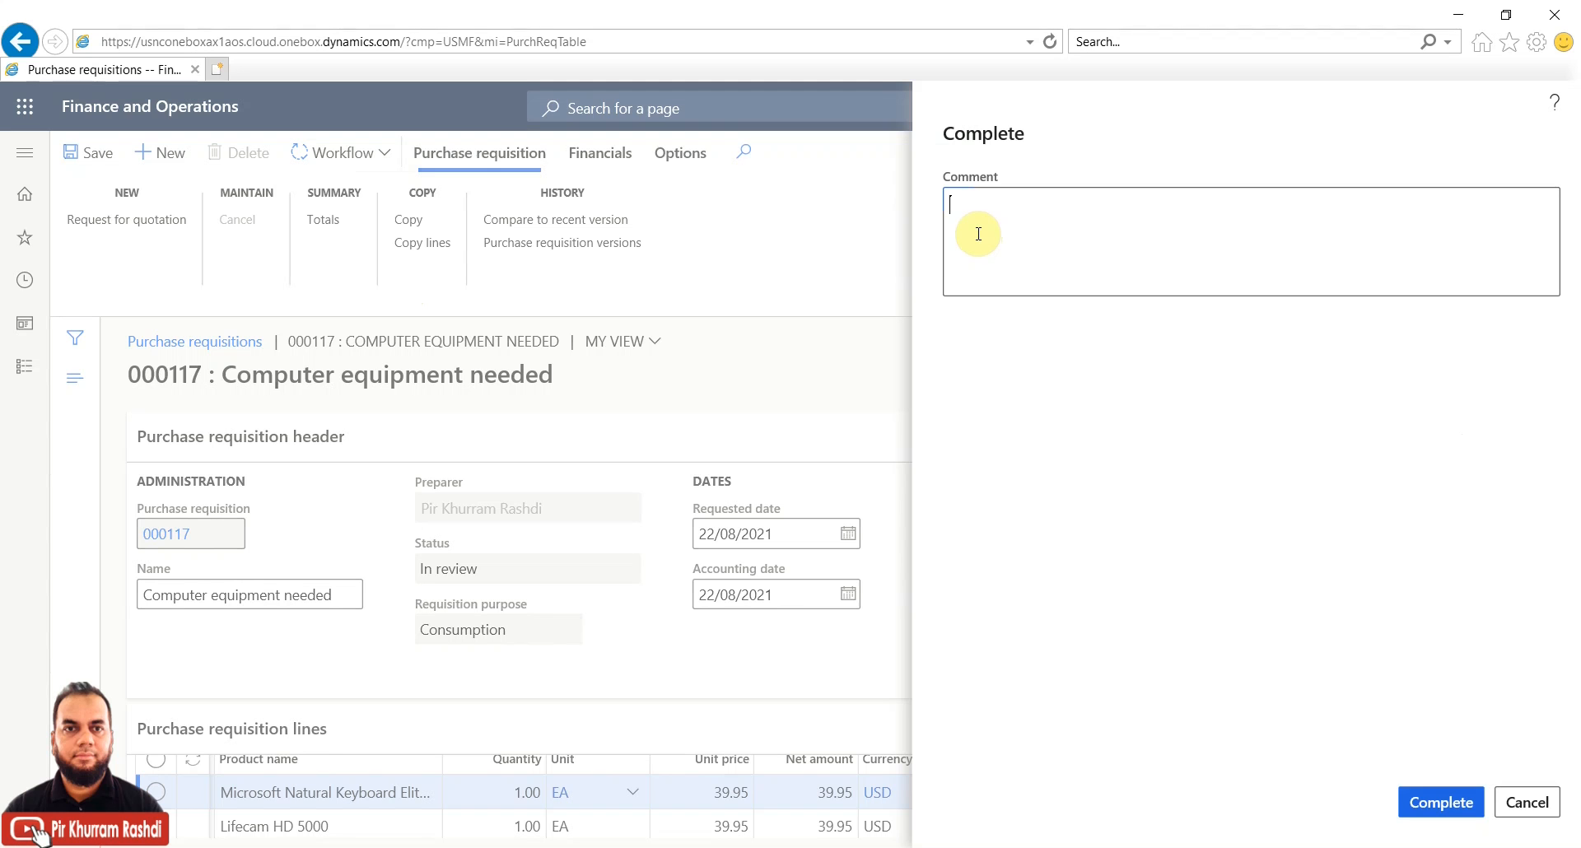
text(Approved 1)
click(1440, 801)
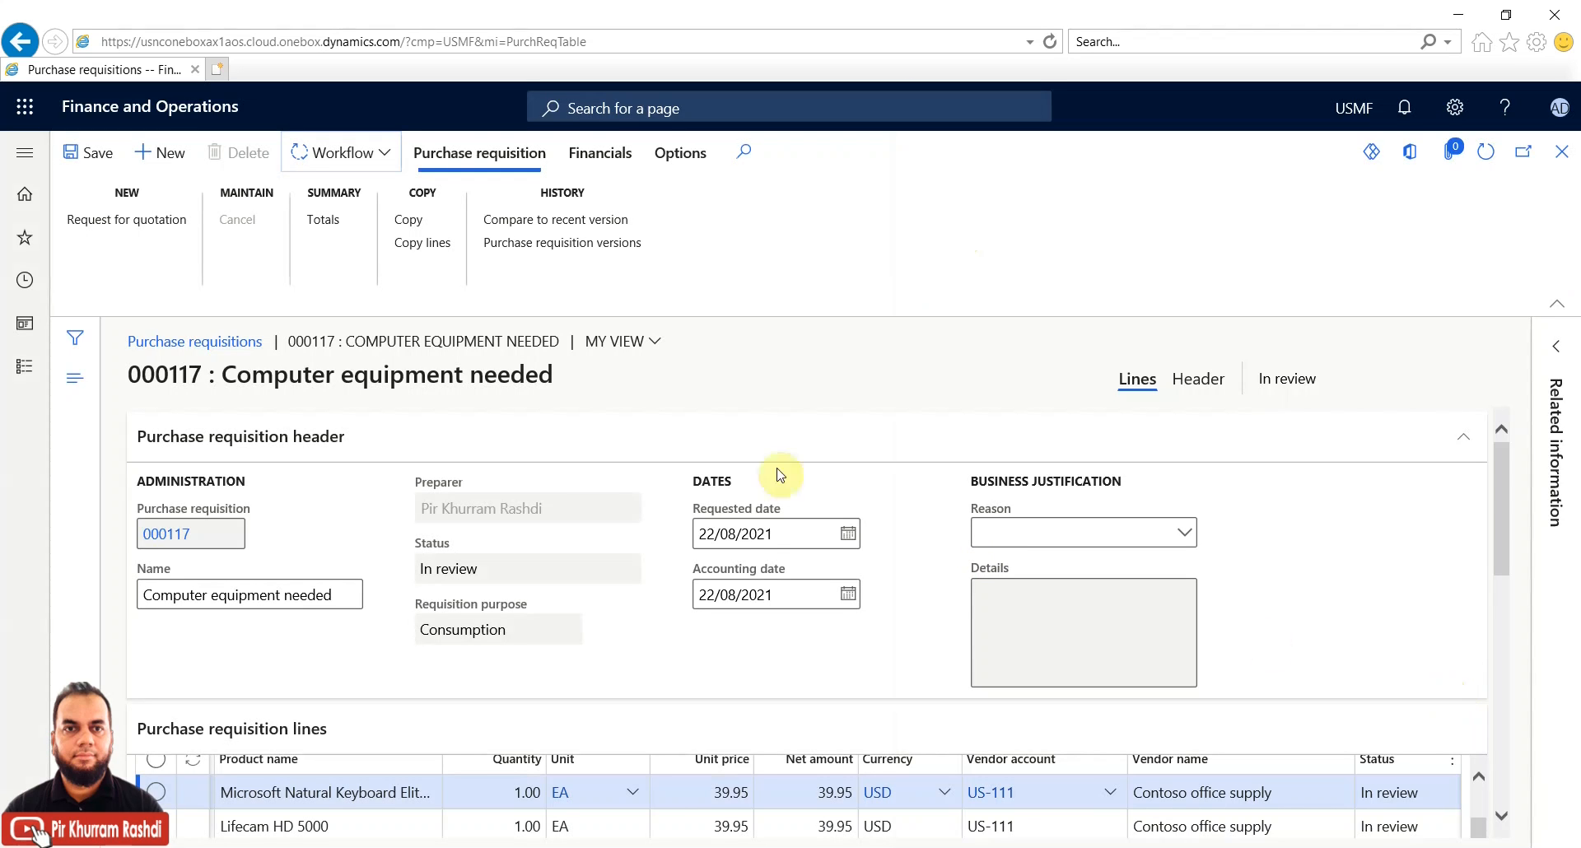
Start completing the second review activity, then cancel it
click(388, 162)
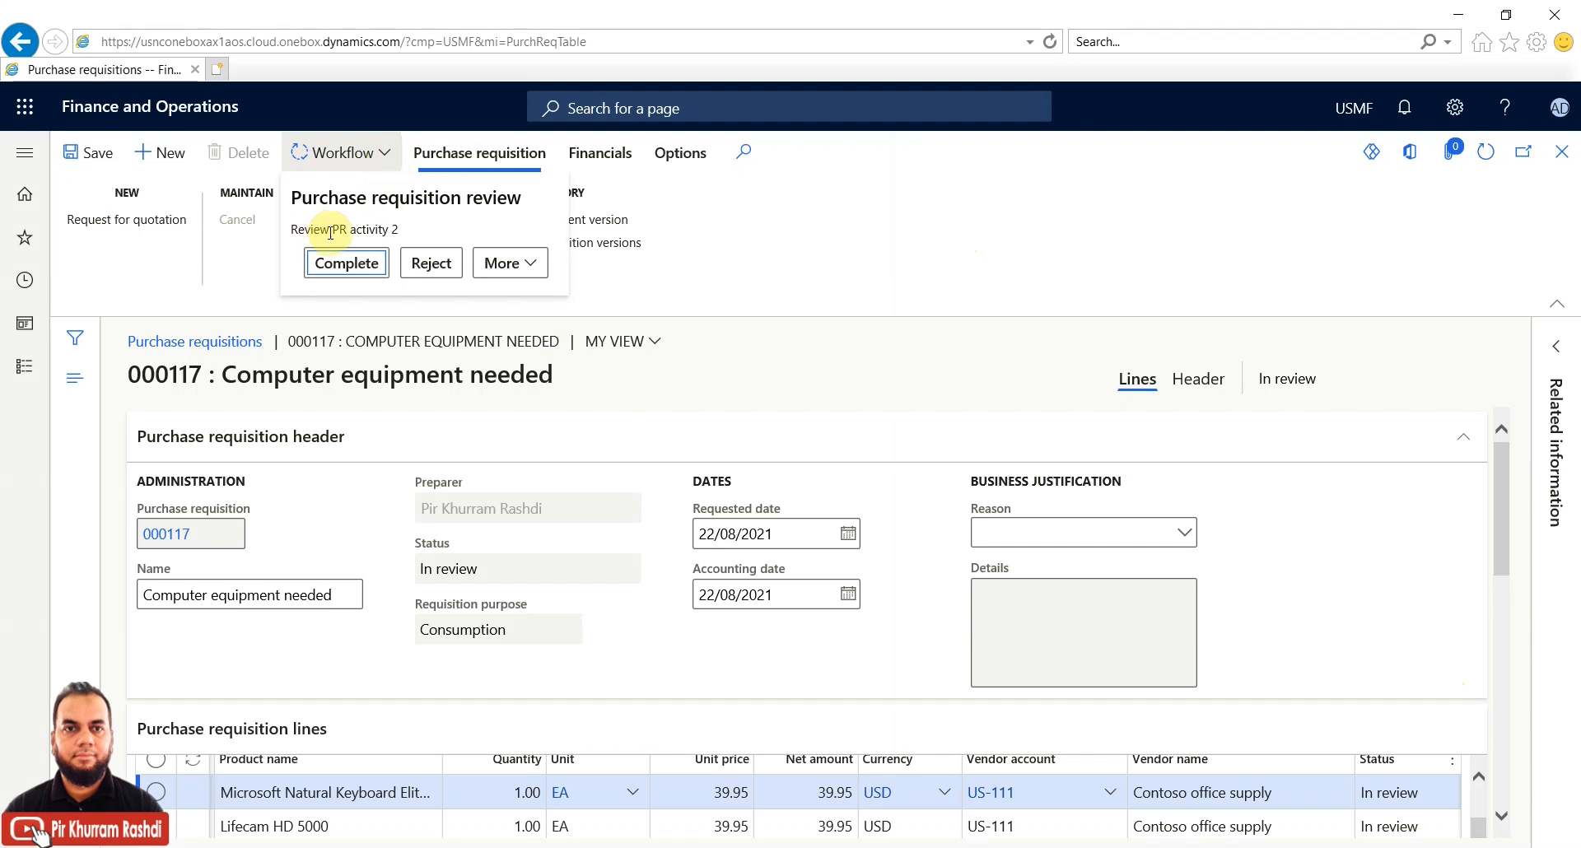
click(357, 265)
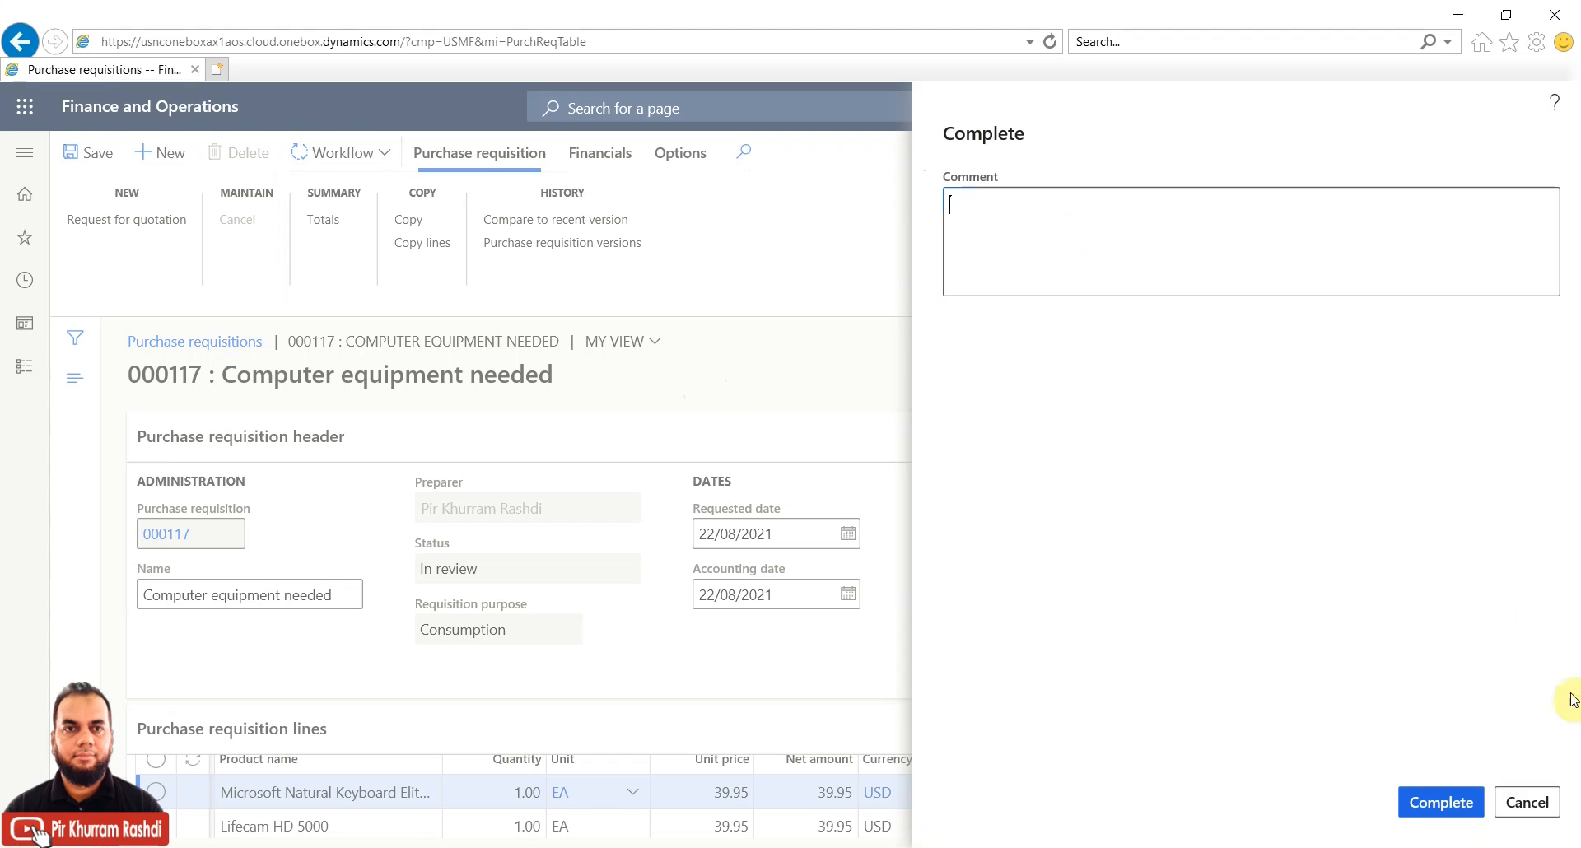
click(1521, 803)
Reject the second review activity with the comment 'rejected 2'
click(385, 157)
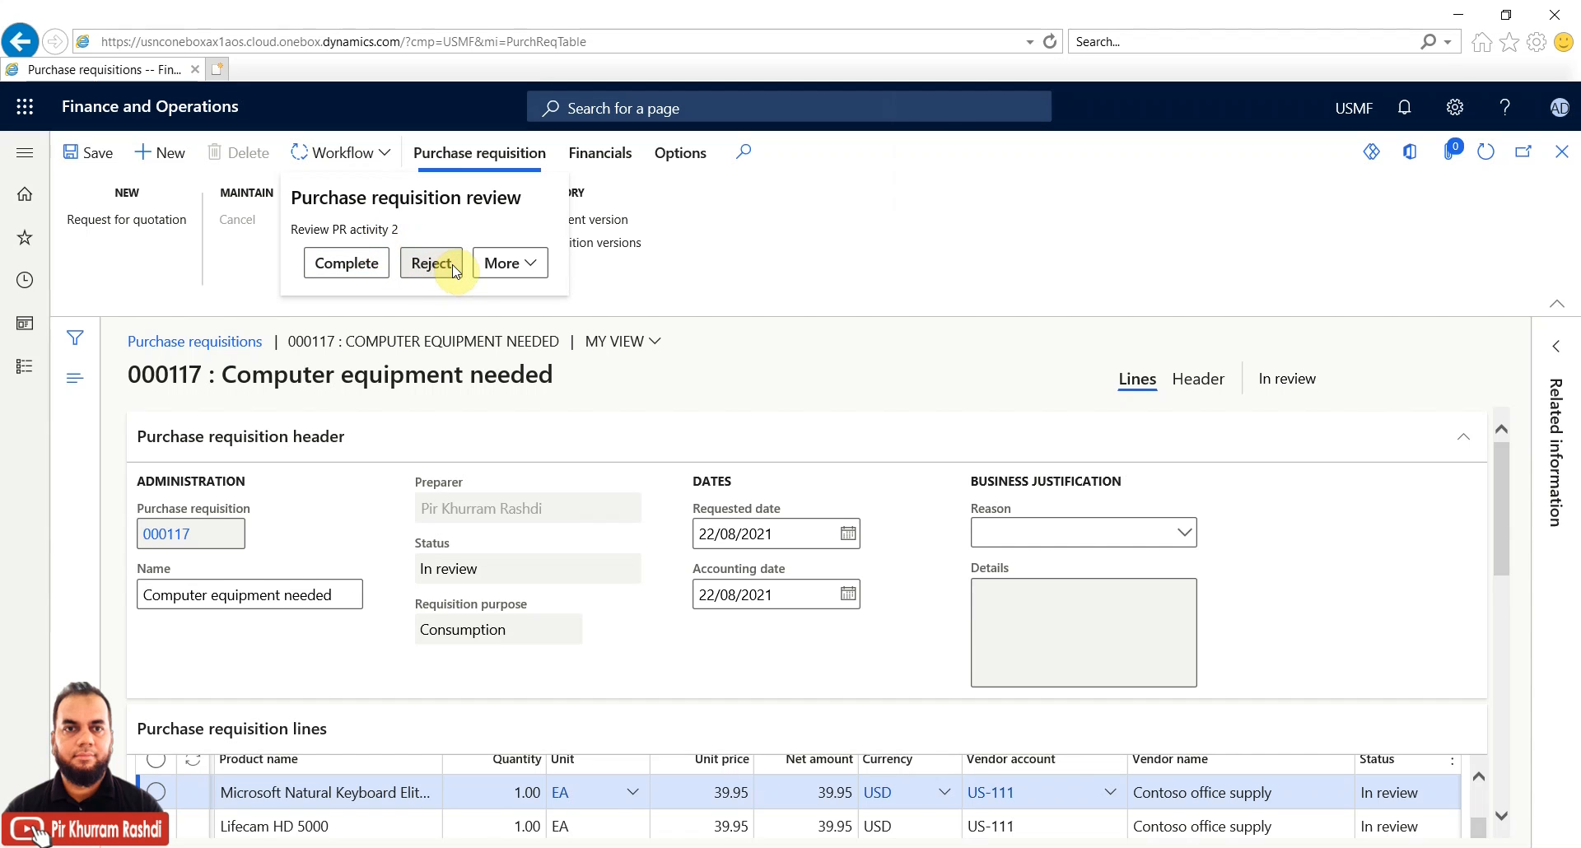
click(455, 266)
click(1031, 259)
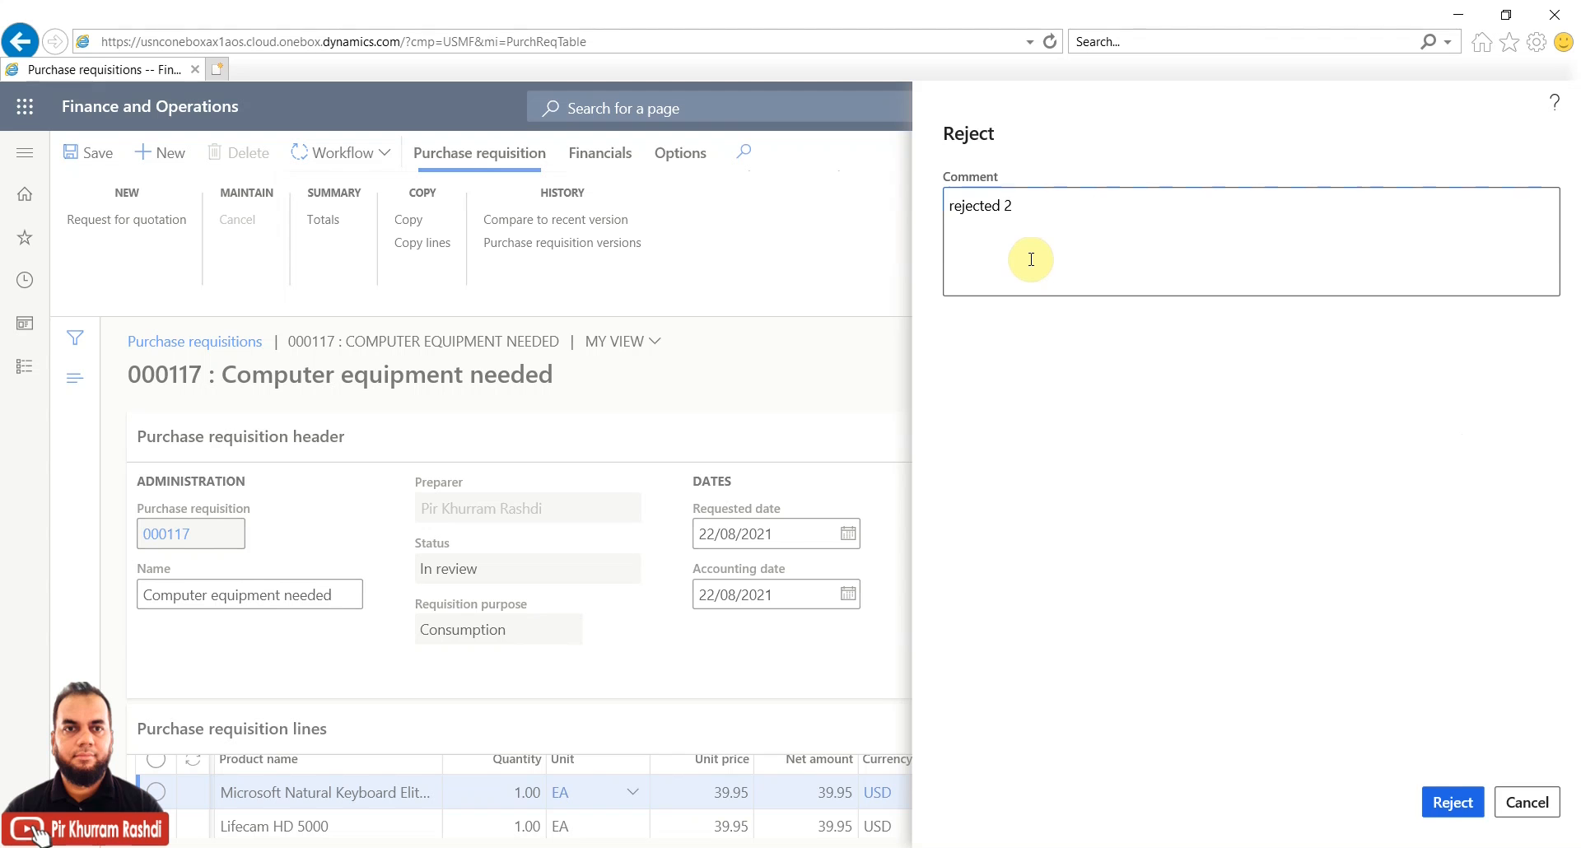
click(1453, 804)
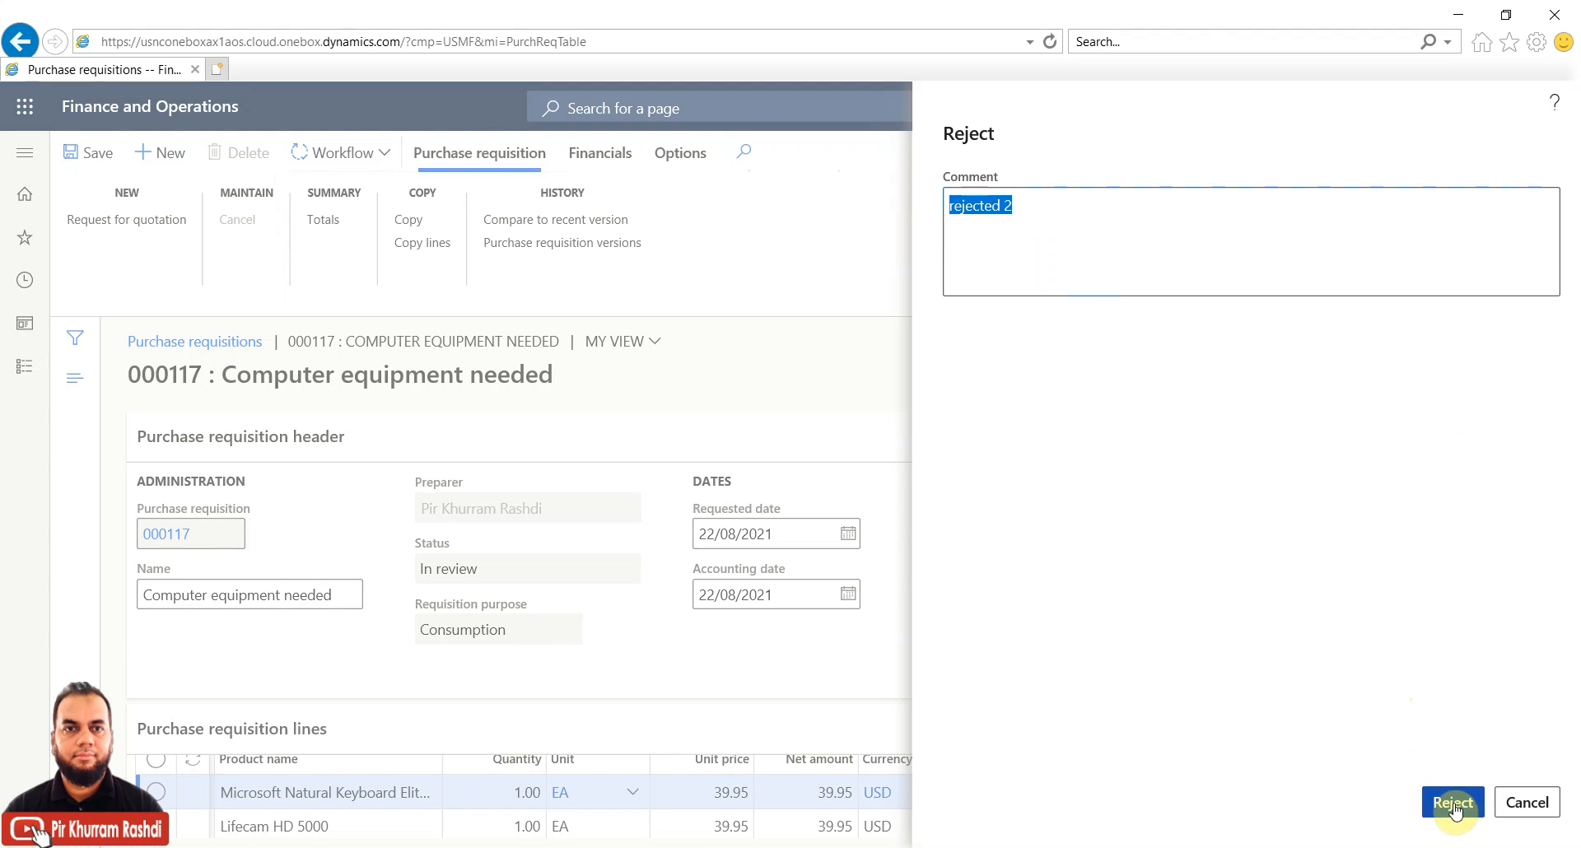
click(1455, 807)
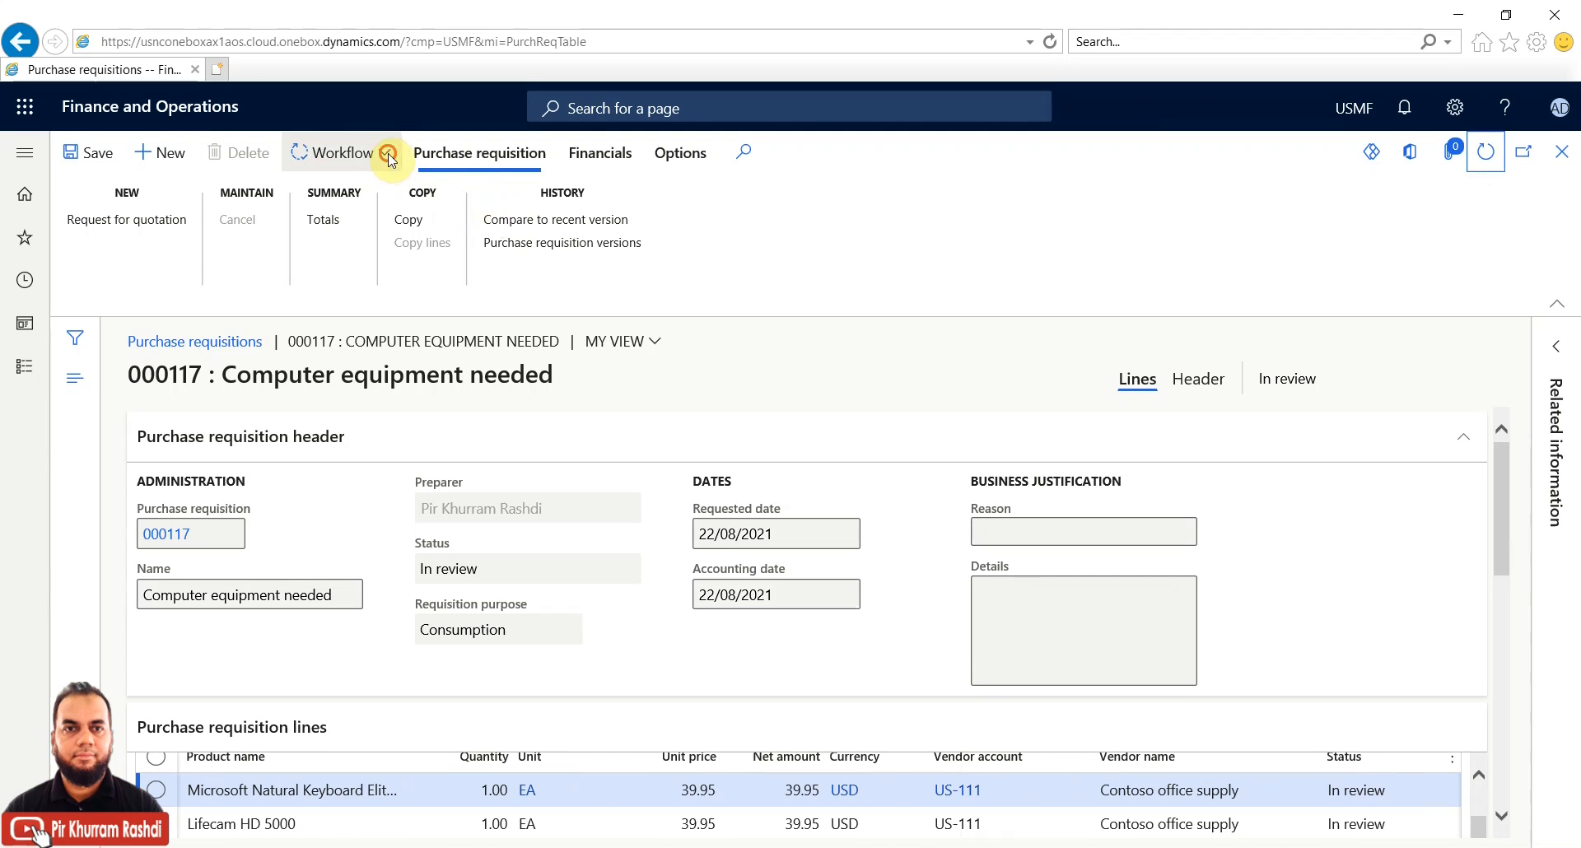
Open the updated workflow history and confirm both work items show Completed
click(389, 156)
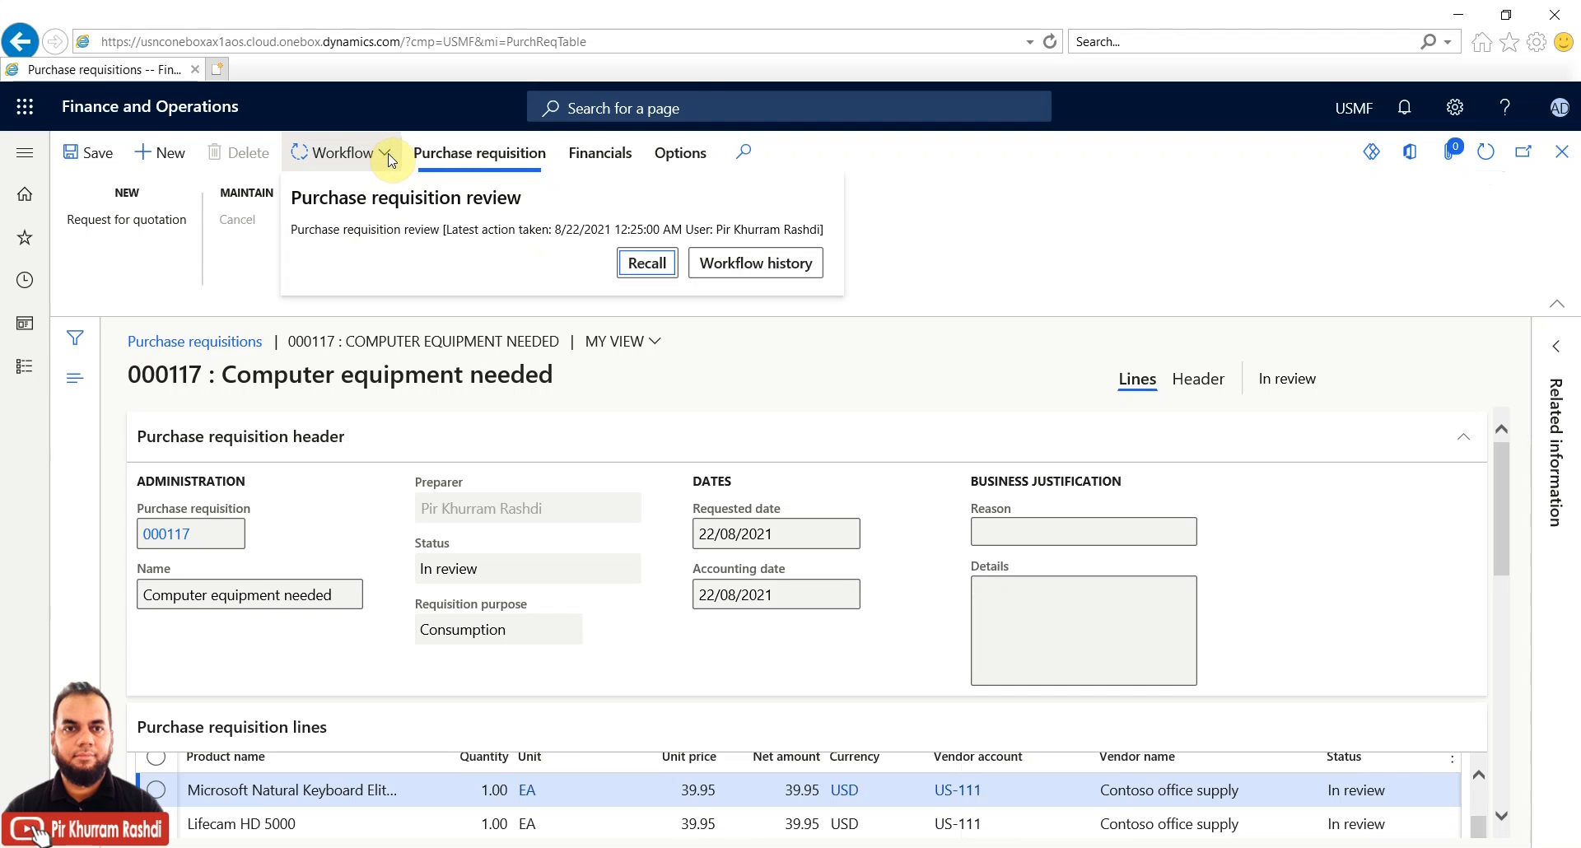
click(756, 263)
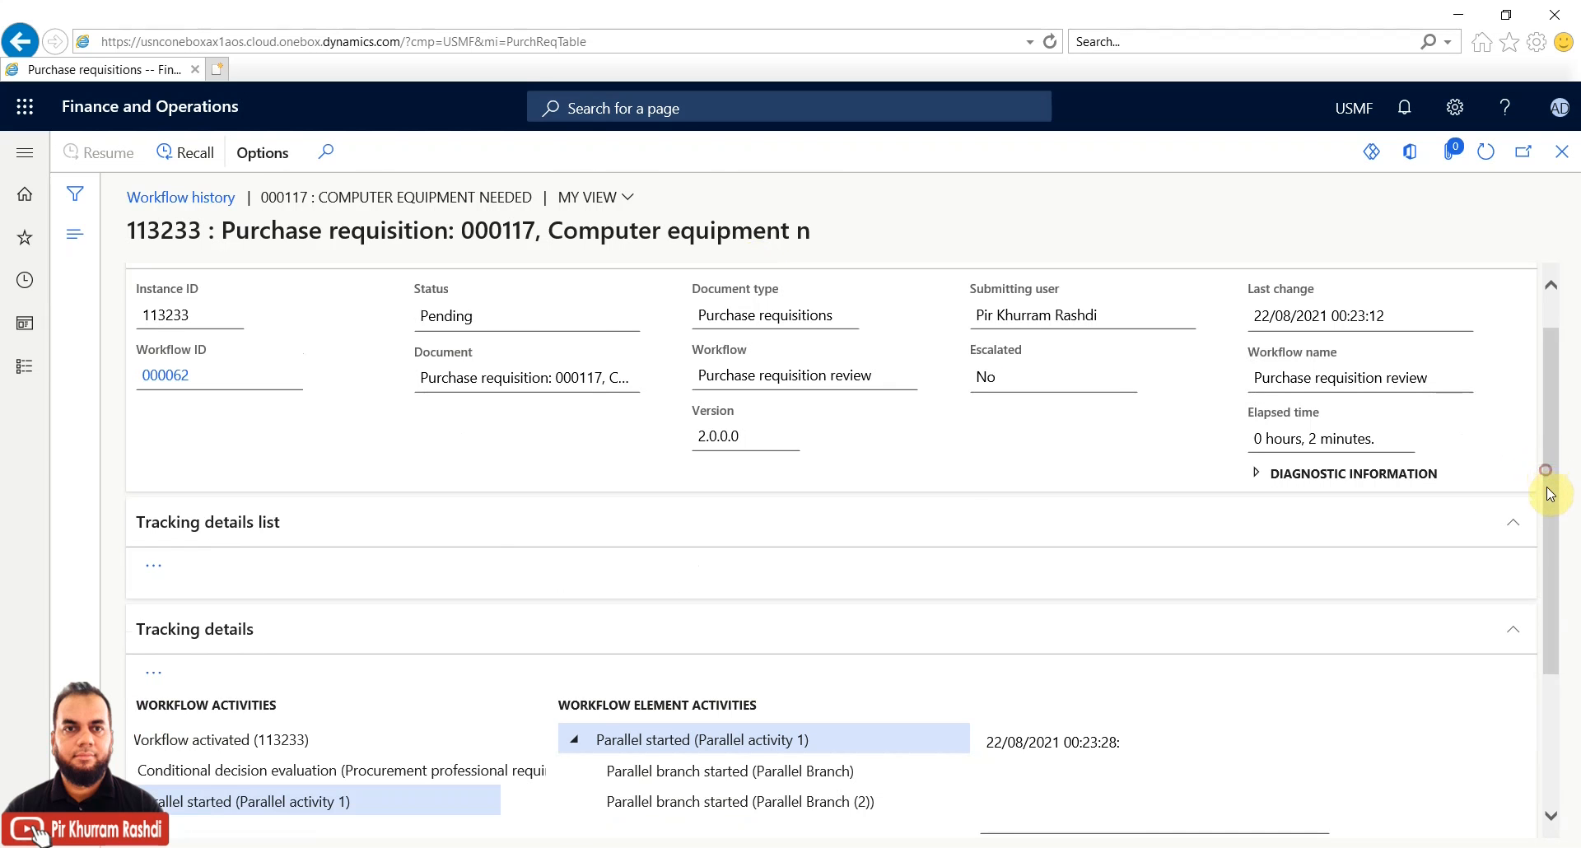
drag(1551, 600, 1559, 792)
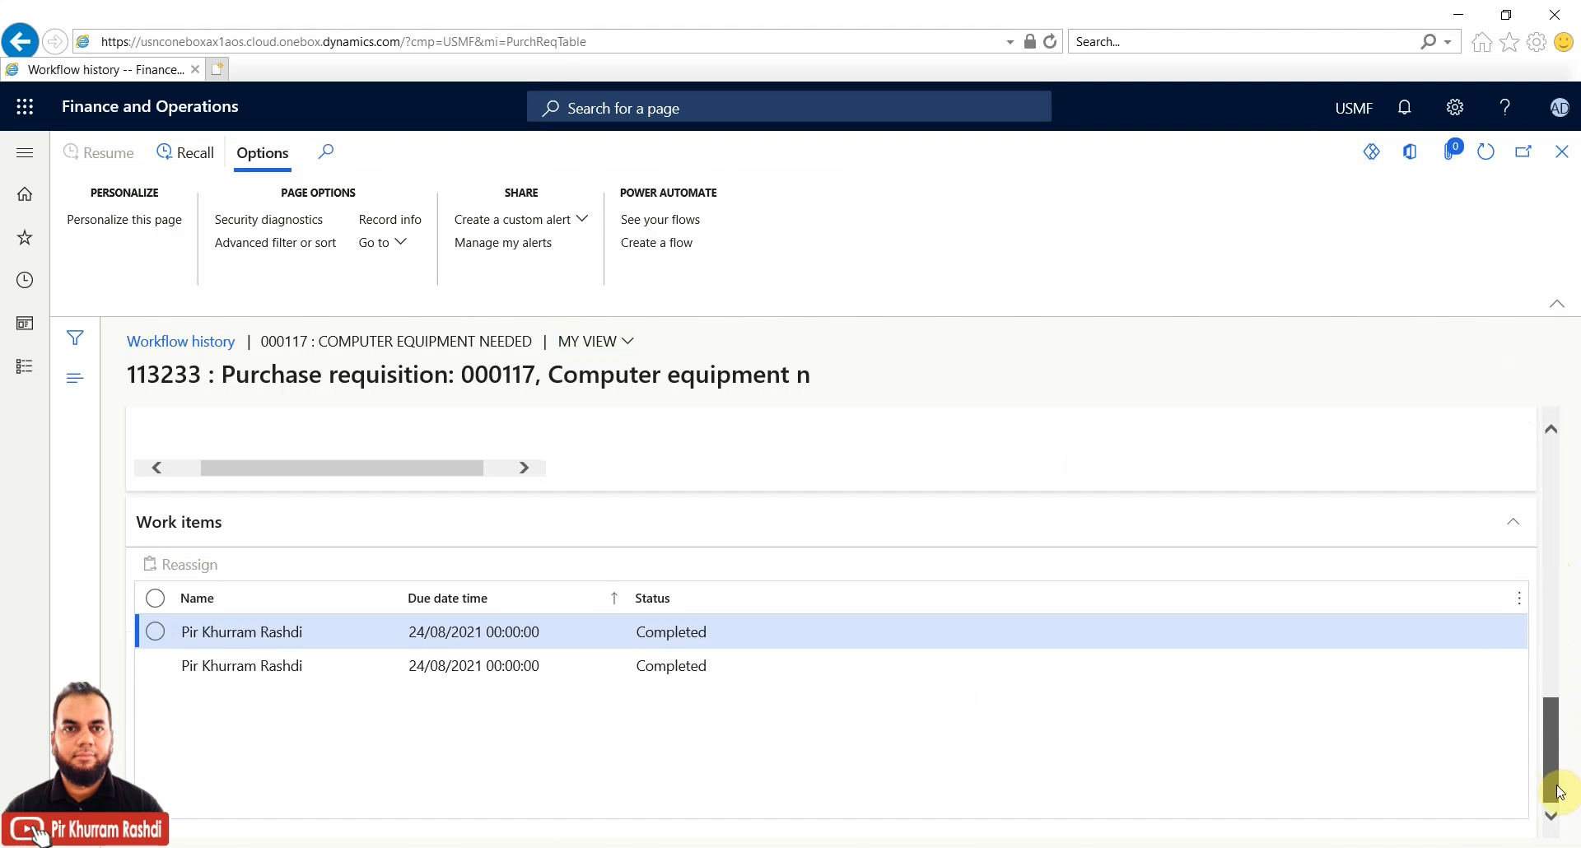
click(676, 664)
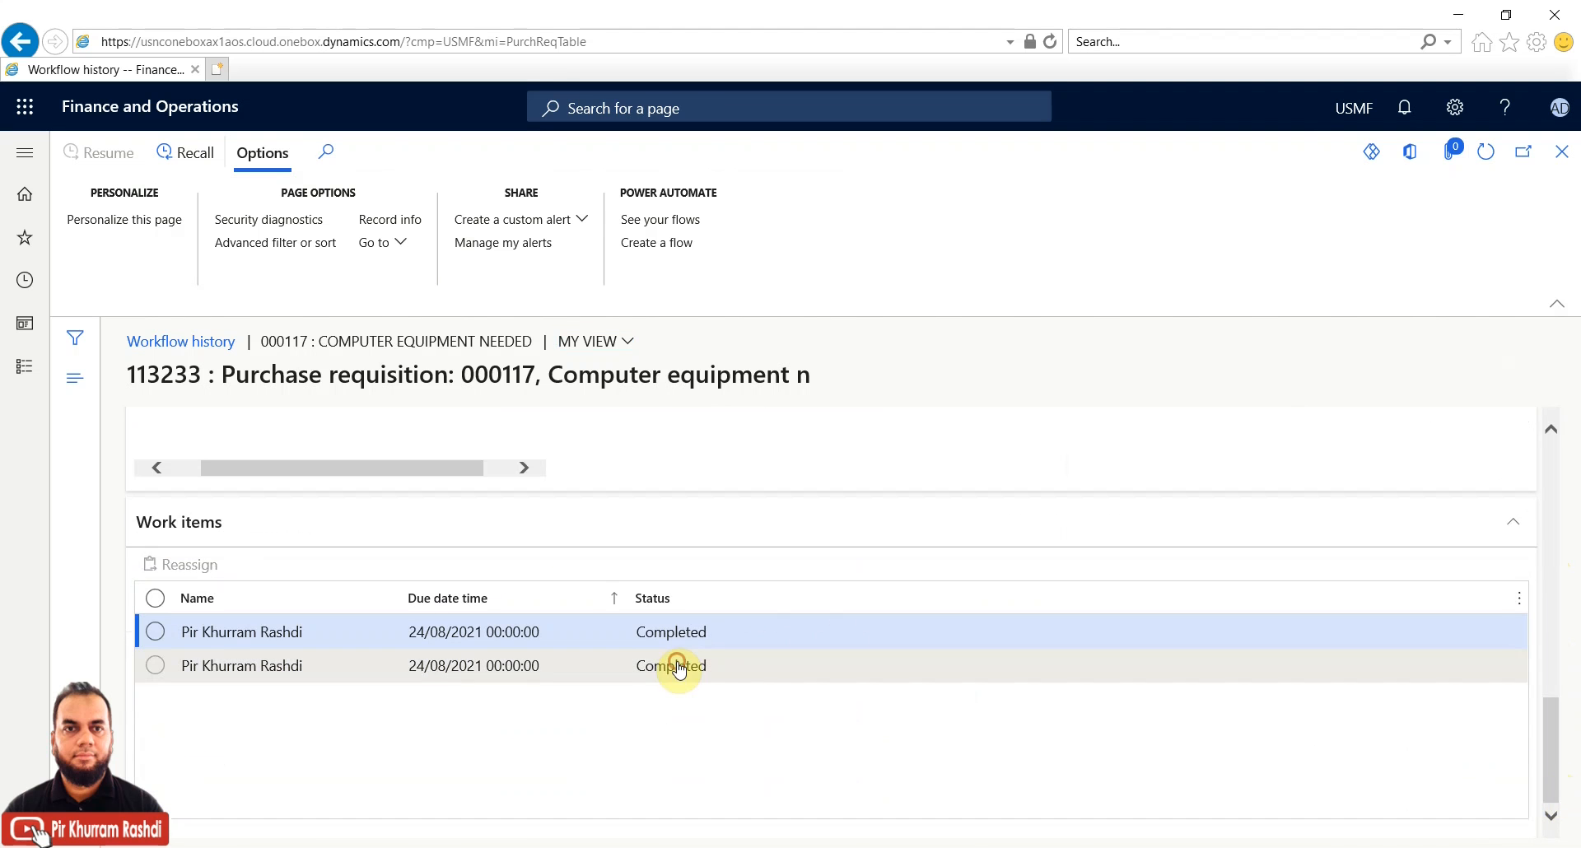
click(689, 641)
scroll(1549, 748, up, 3)
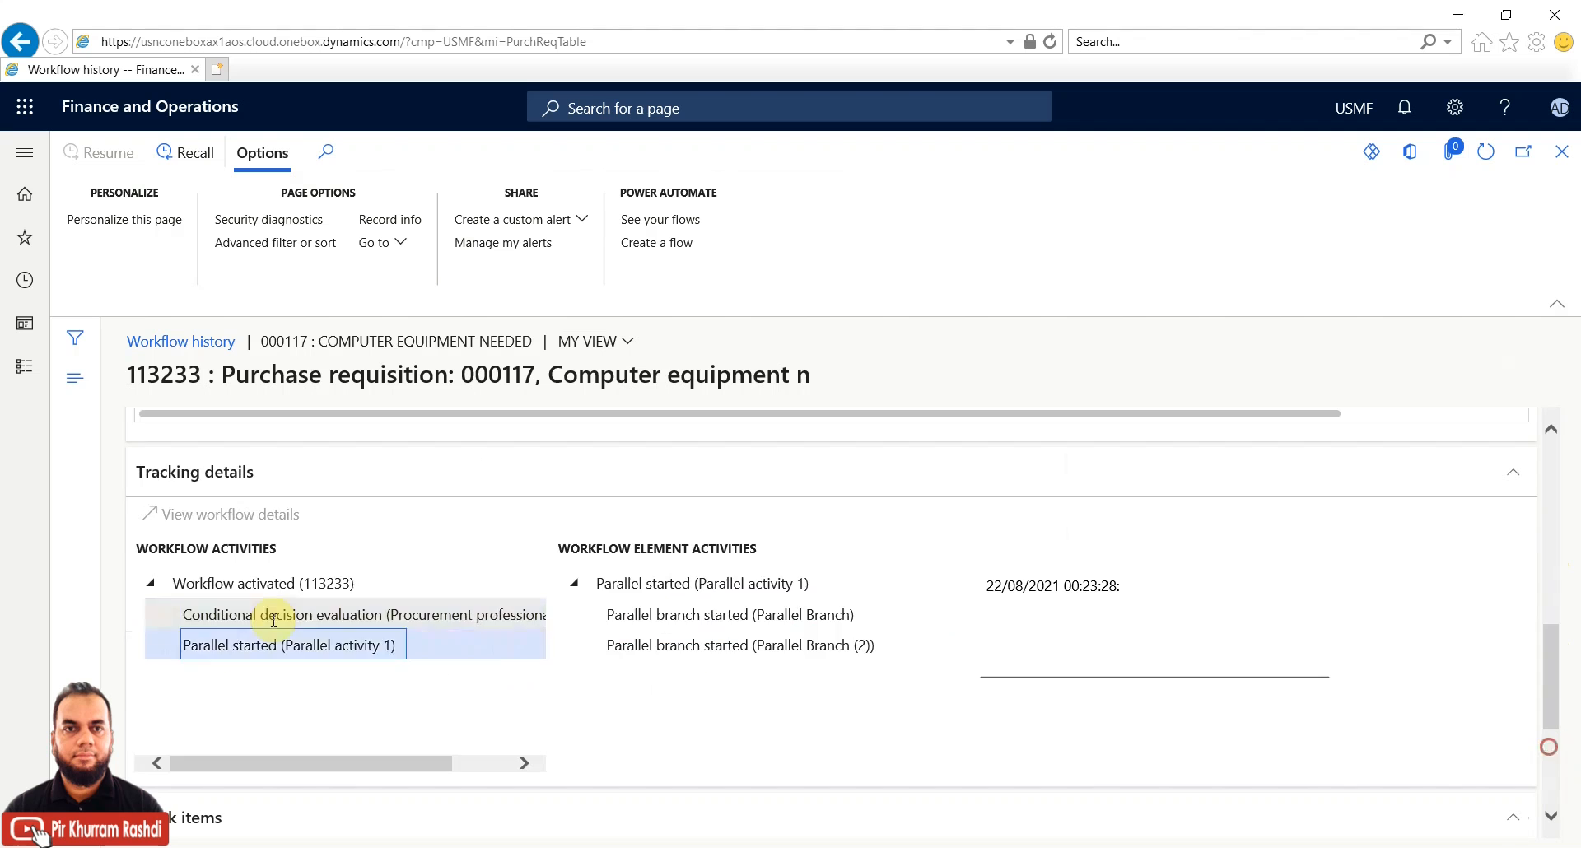
Inspect the conditional decision result and each parallel branch, then refresh the work items
click(295, 620)
drag(1103, 630, 1060, 611)
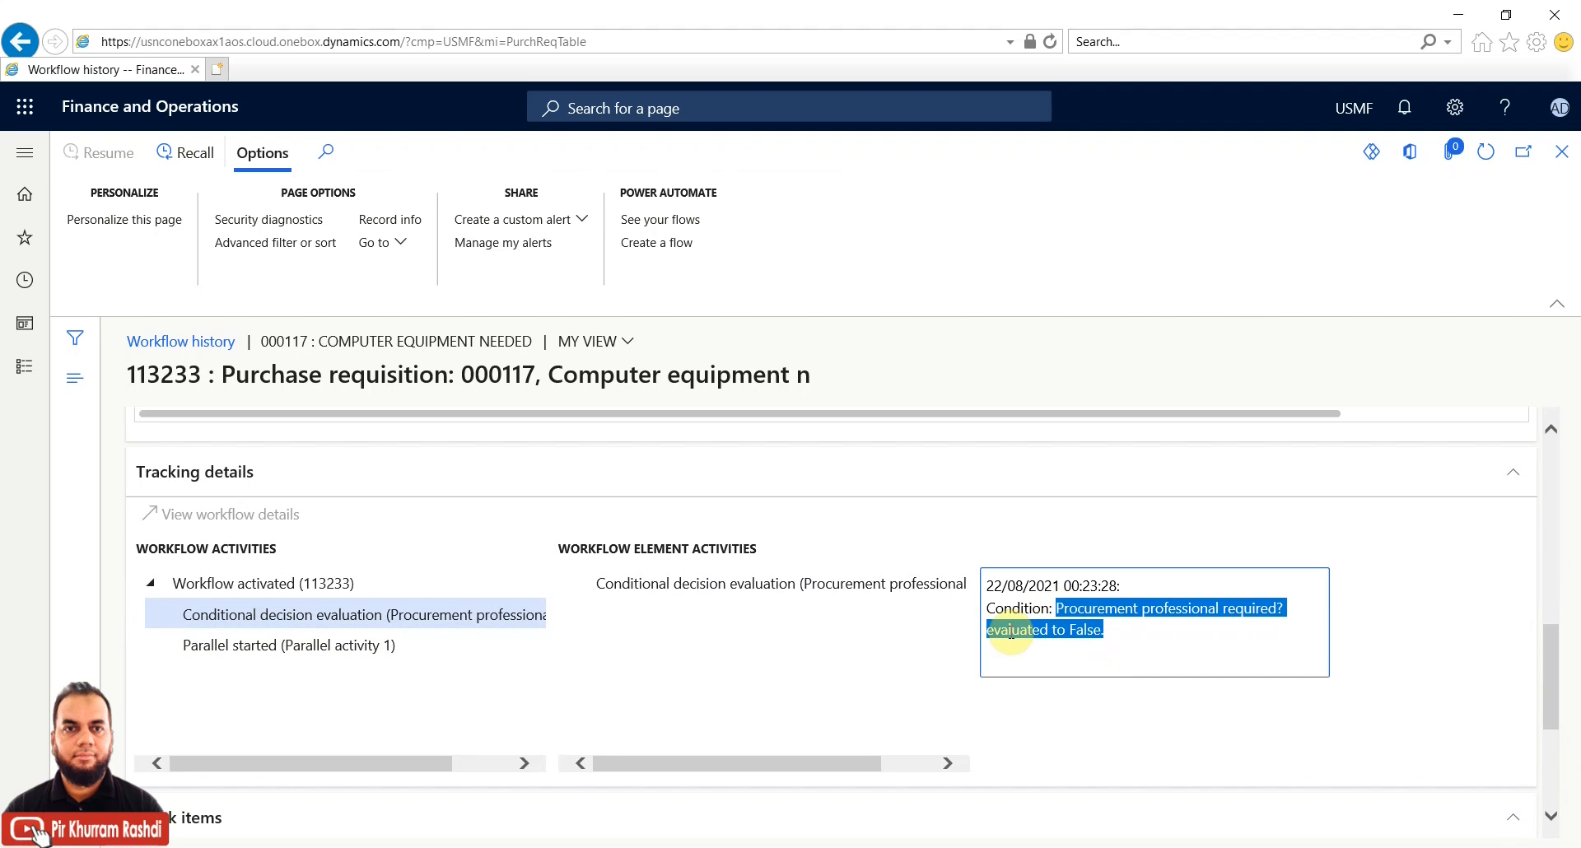
click(377, 647)
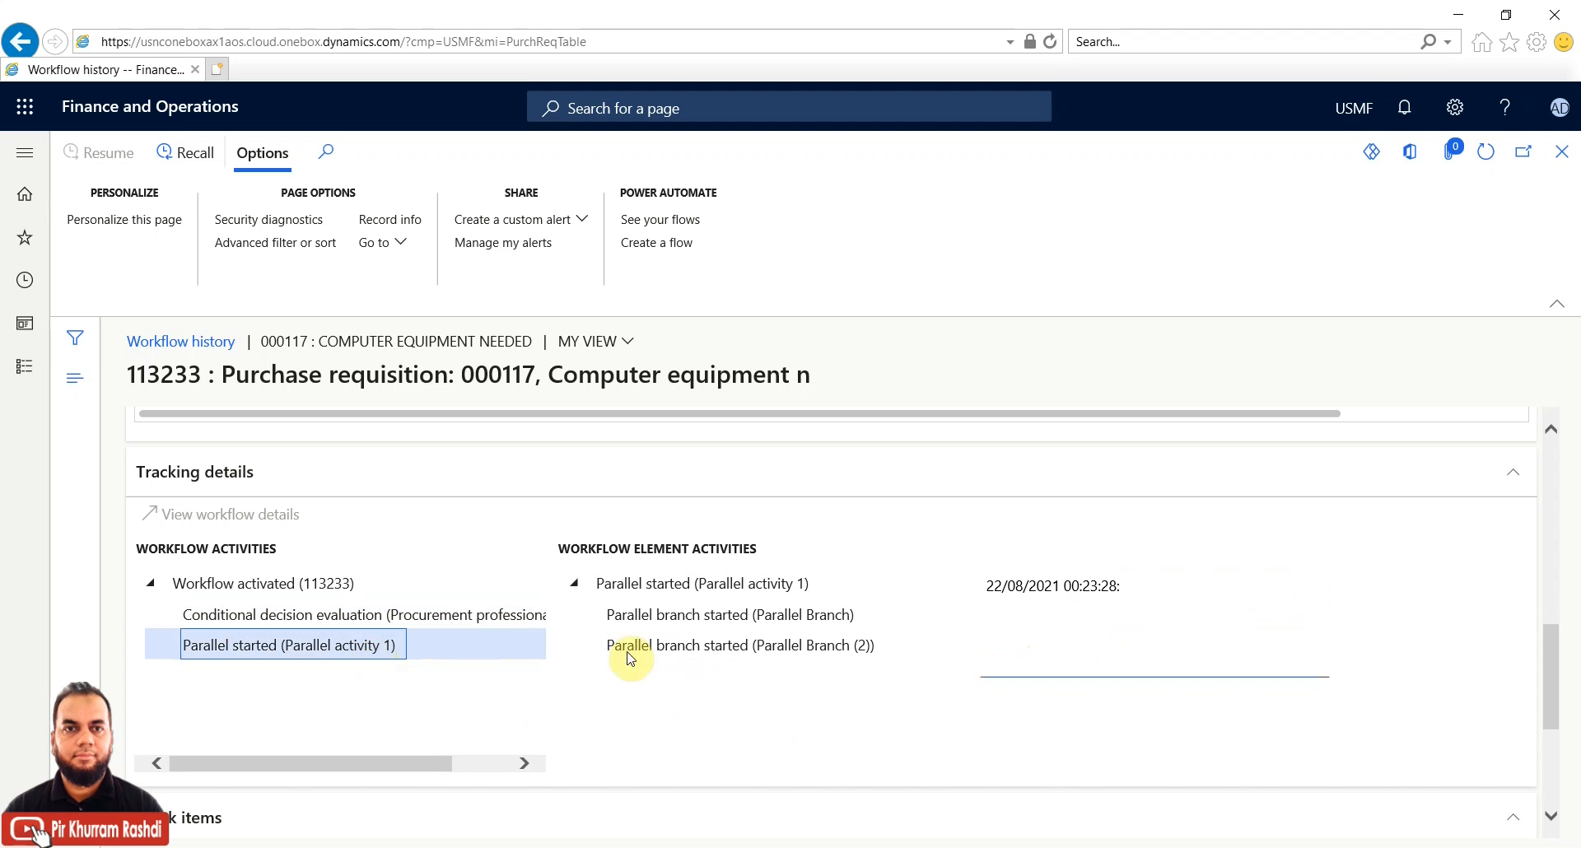
click(680, 618)
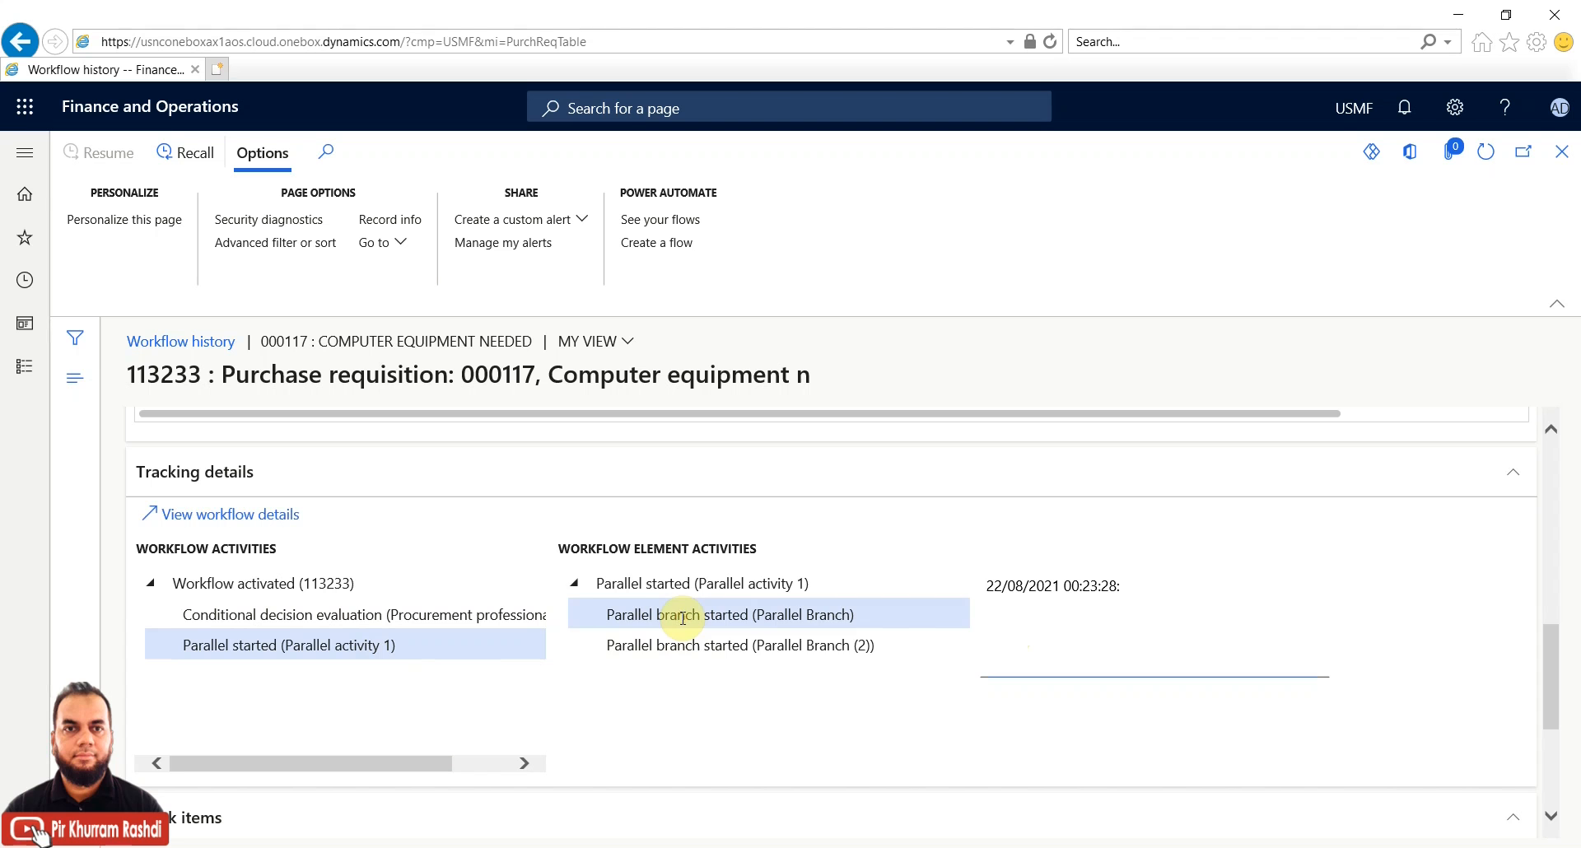
click(674, 646)
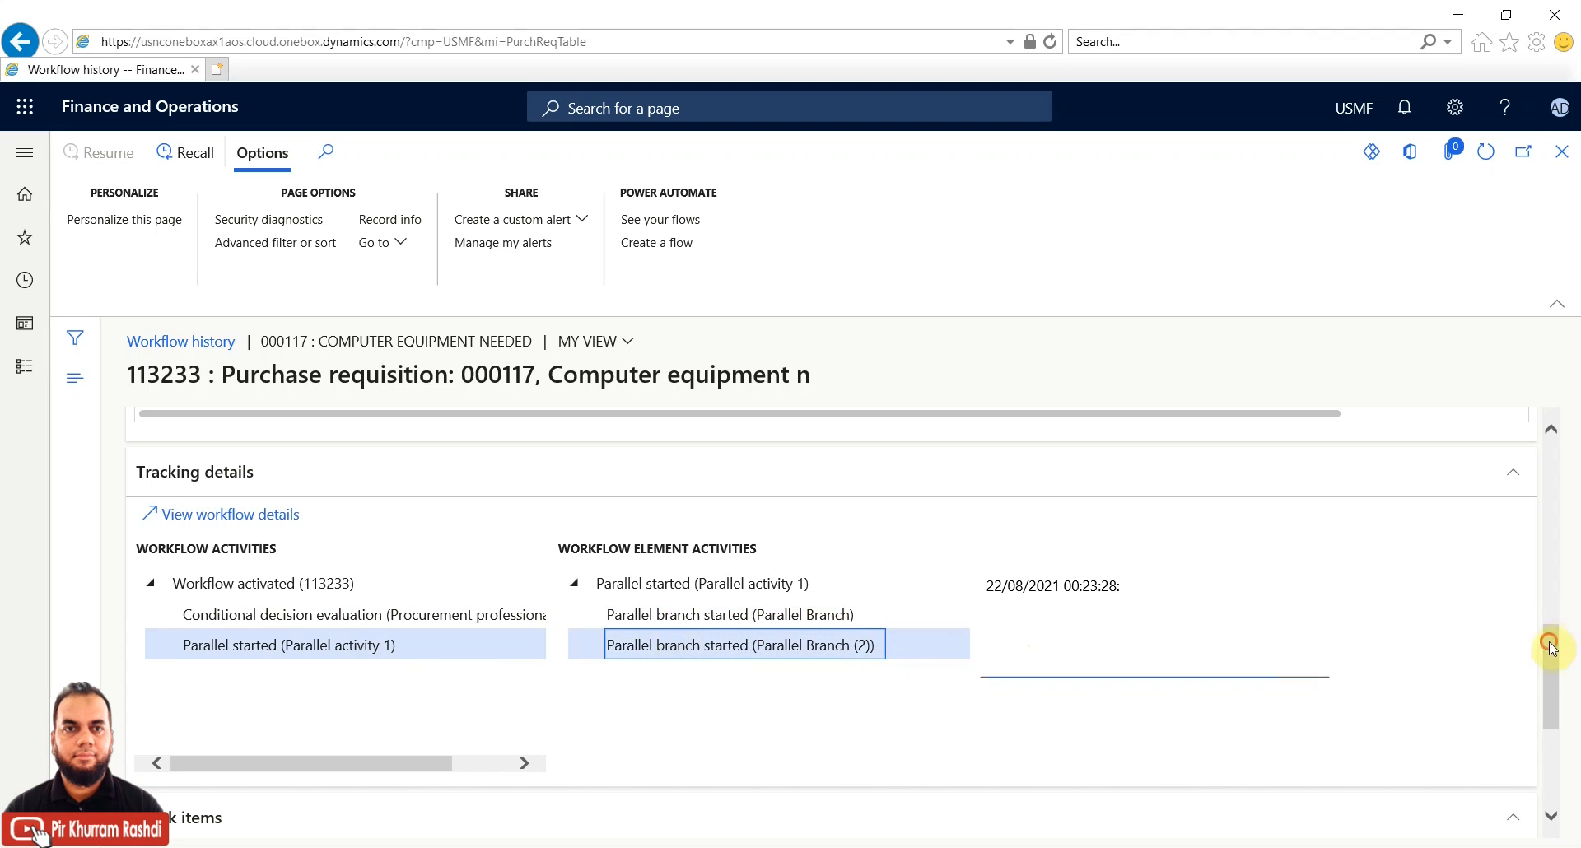
click(1550, 739)
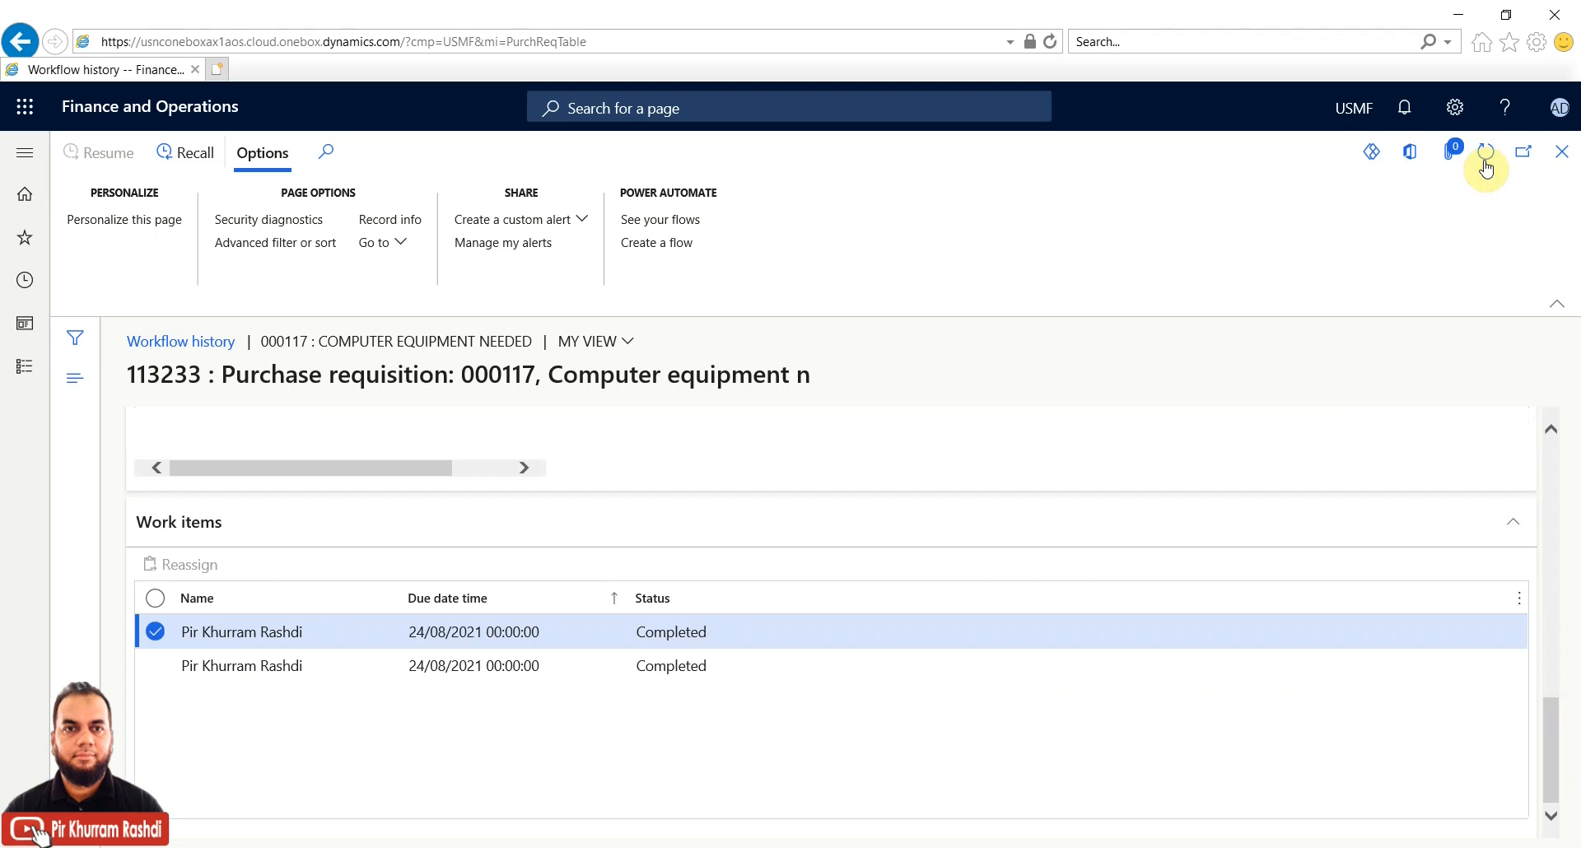
click(1485, 165)
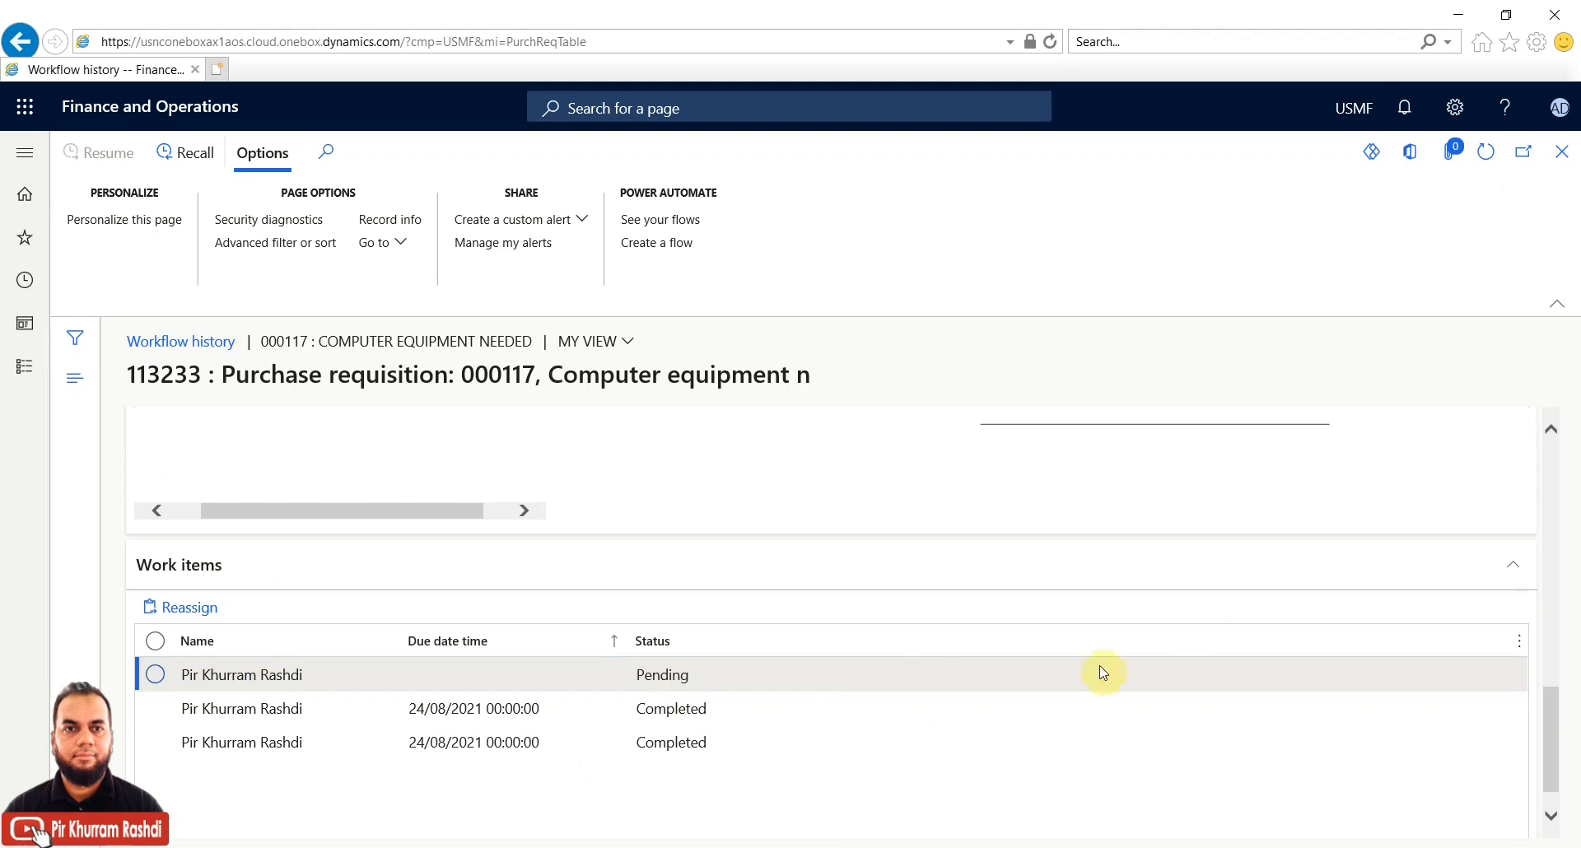
Try resubmitting requisition 000117, get the changed-values error, and refresh to see it Rejected
click(1569, 156)
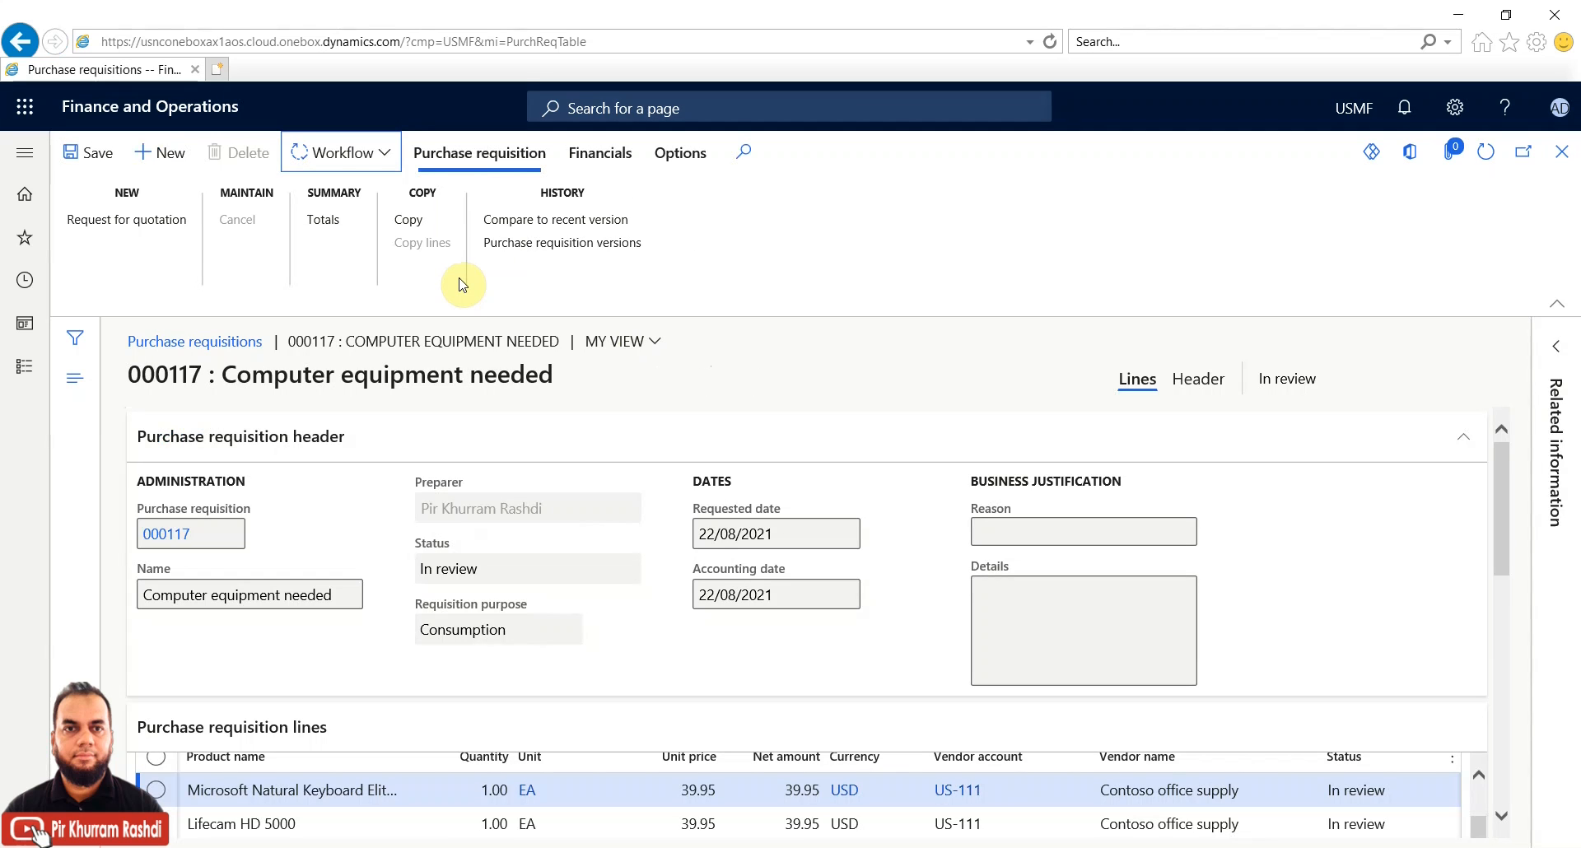
click(387, 154)
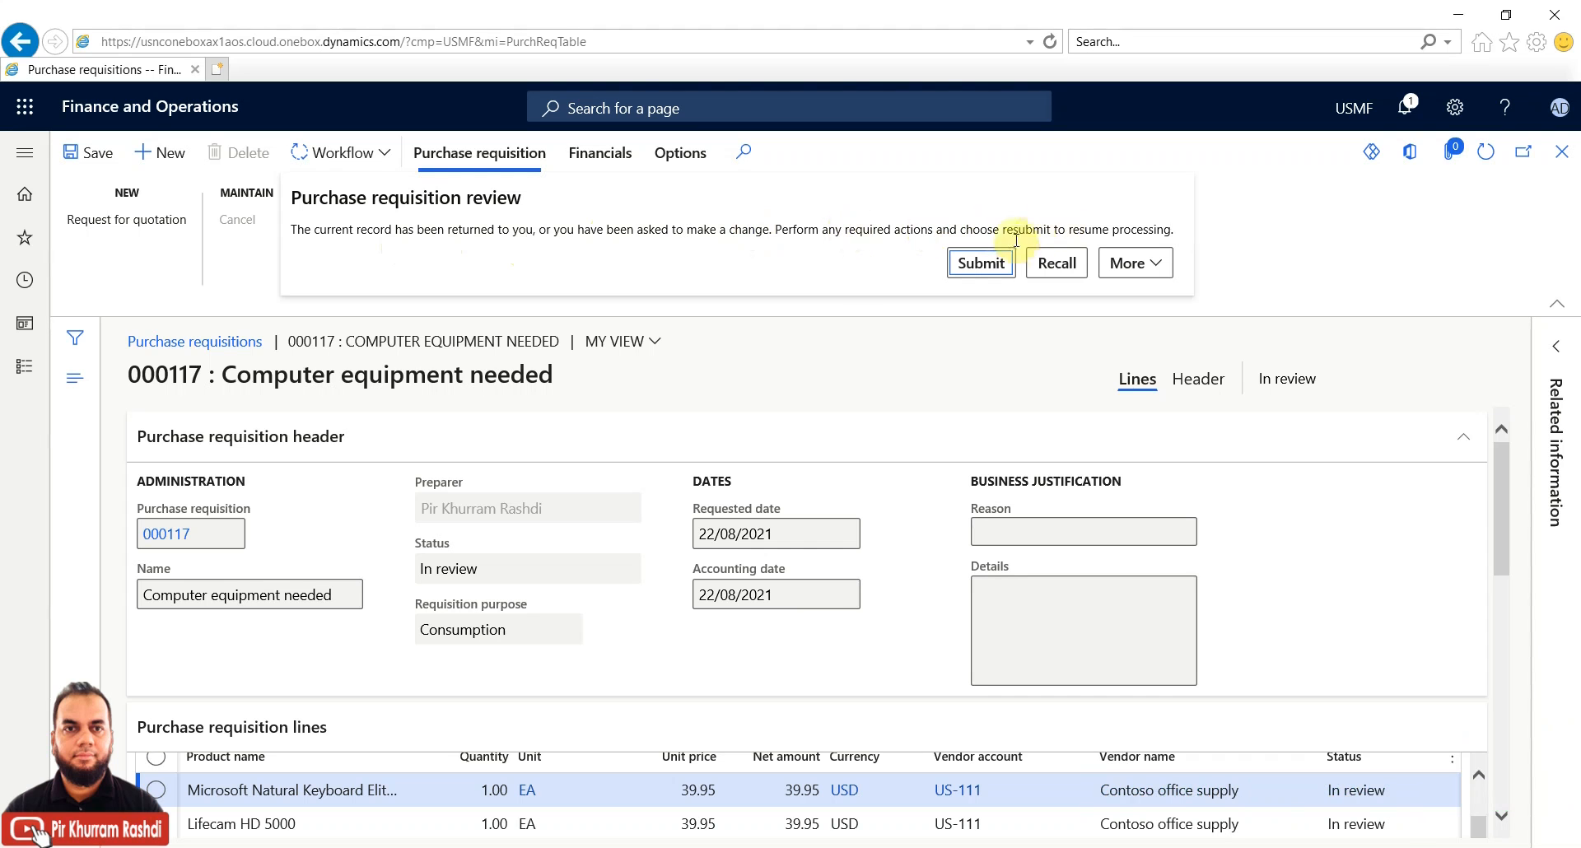
click(988, 272)
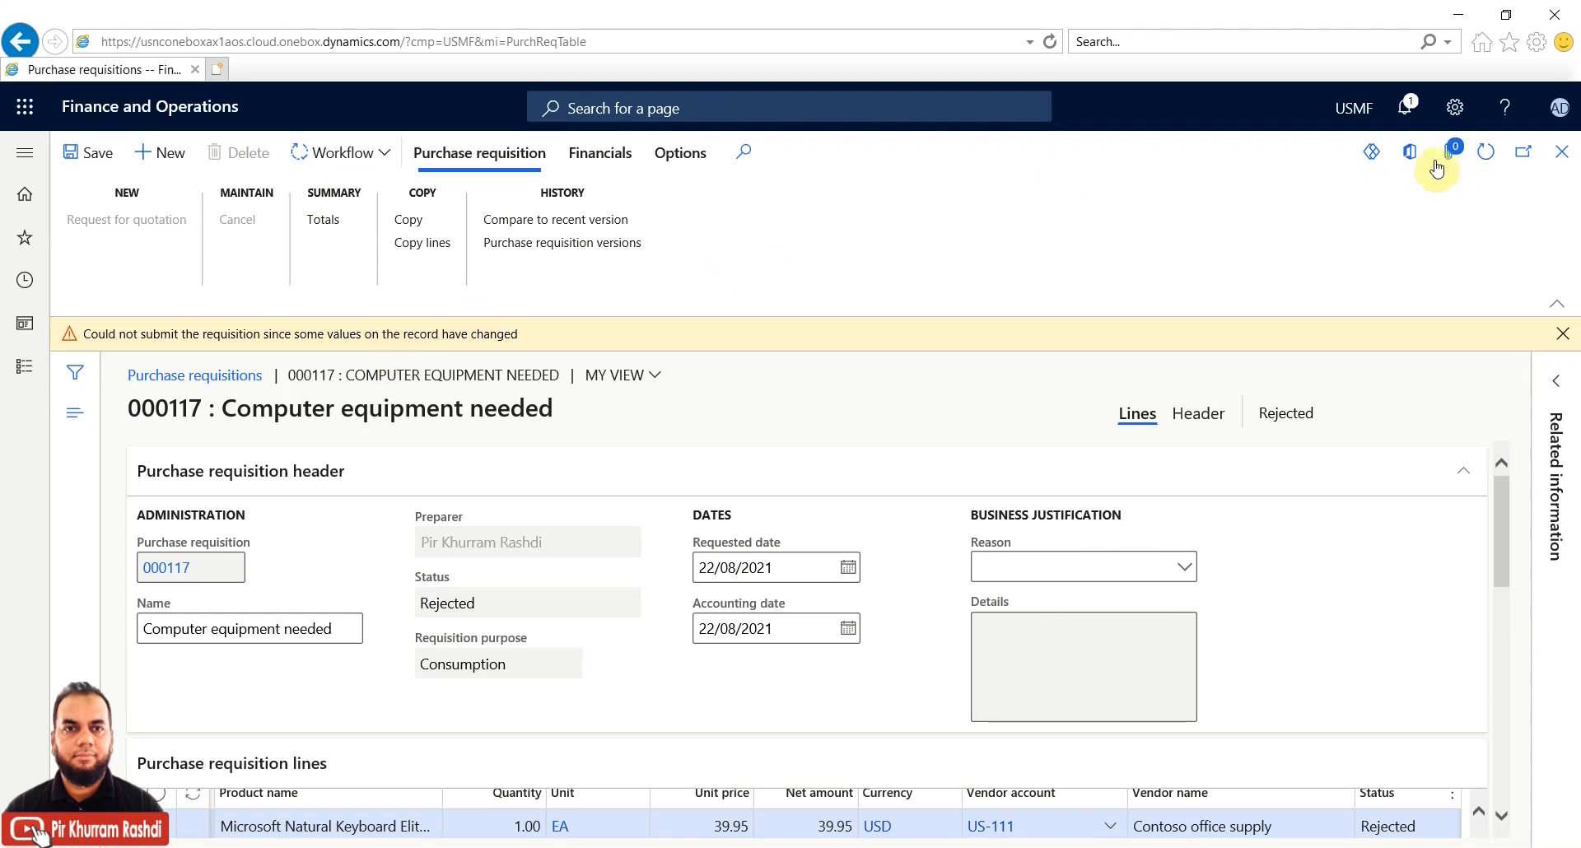
click(1483, 161)
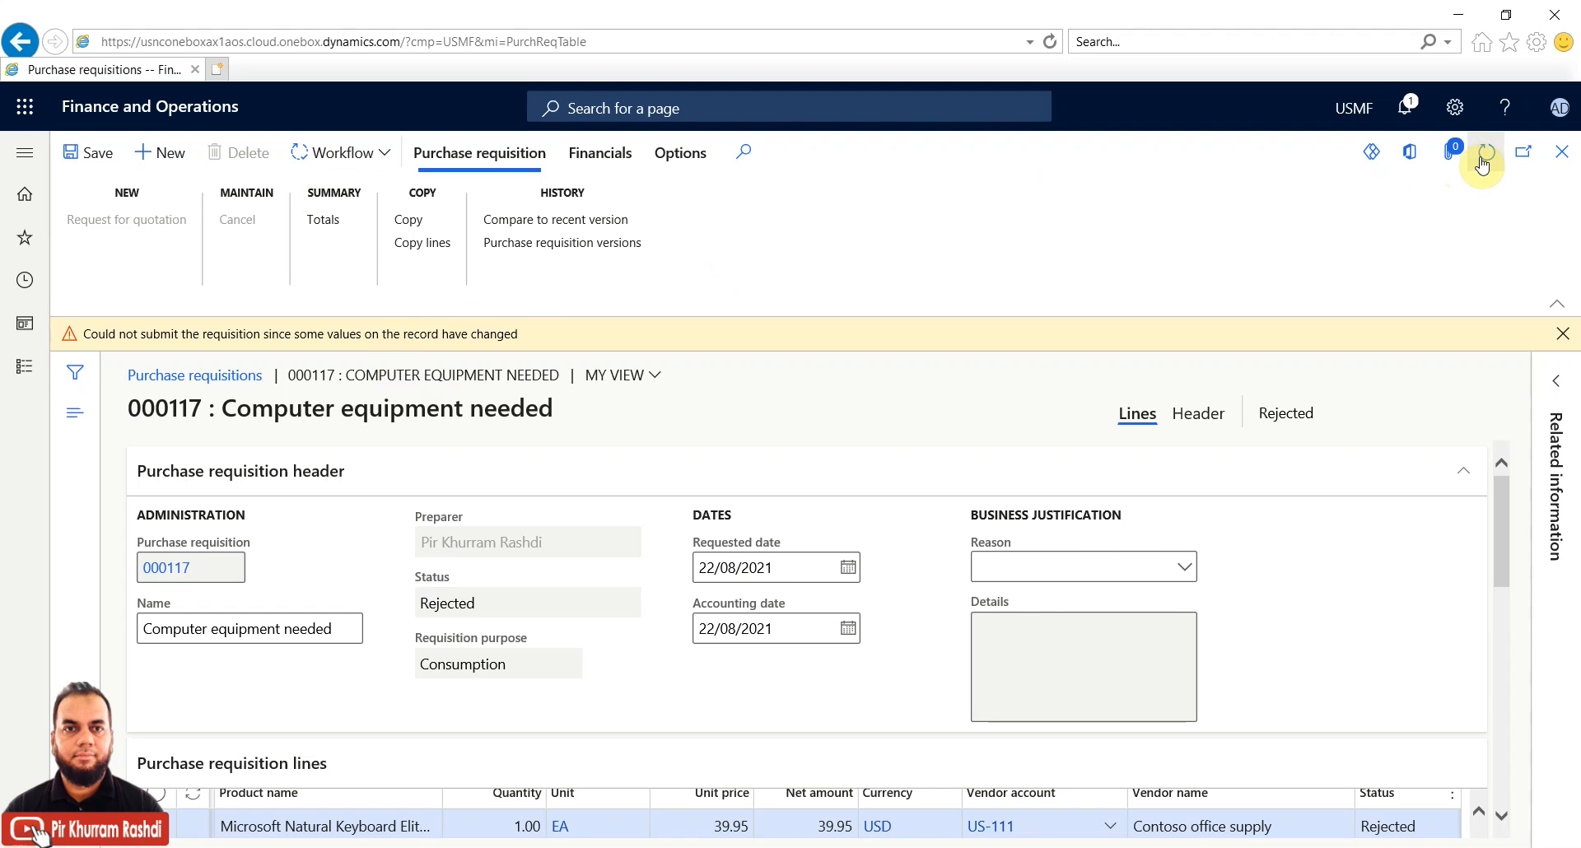
Resubmit requisition 000117 to workflow with the comment 'resubmitted'
click(388, 157)
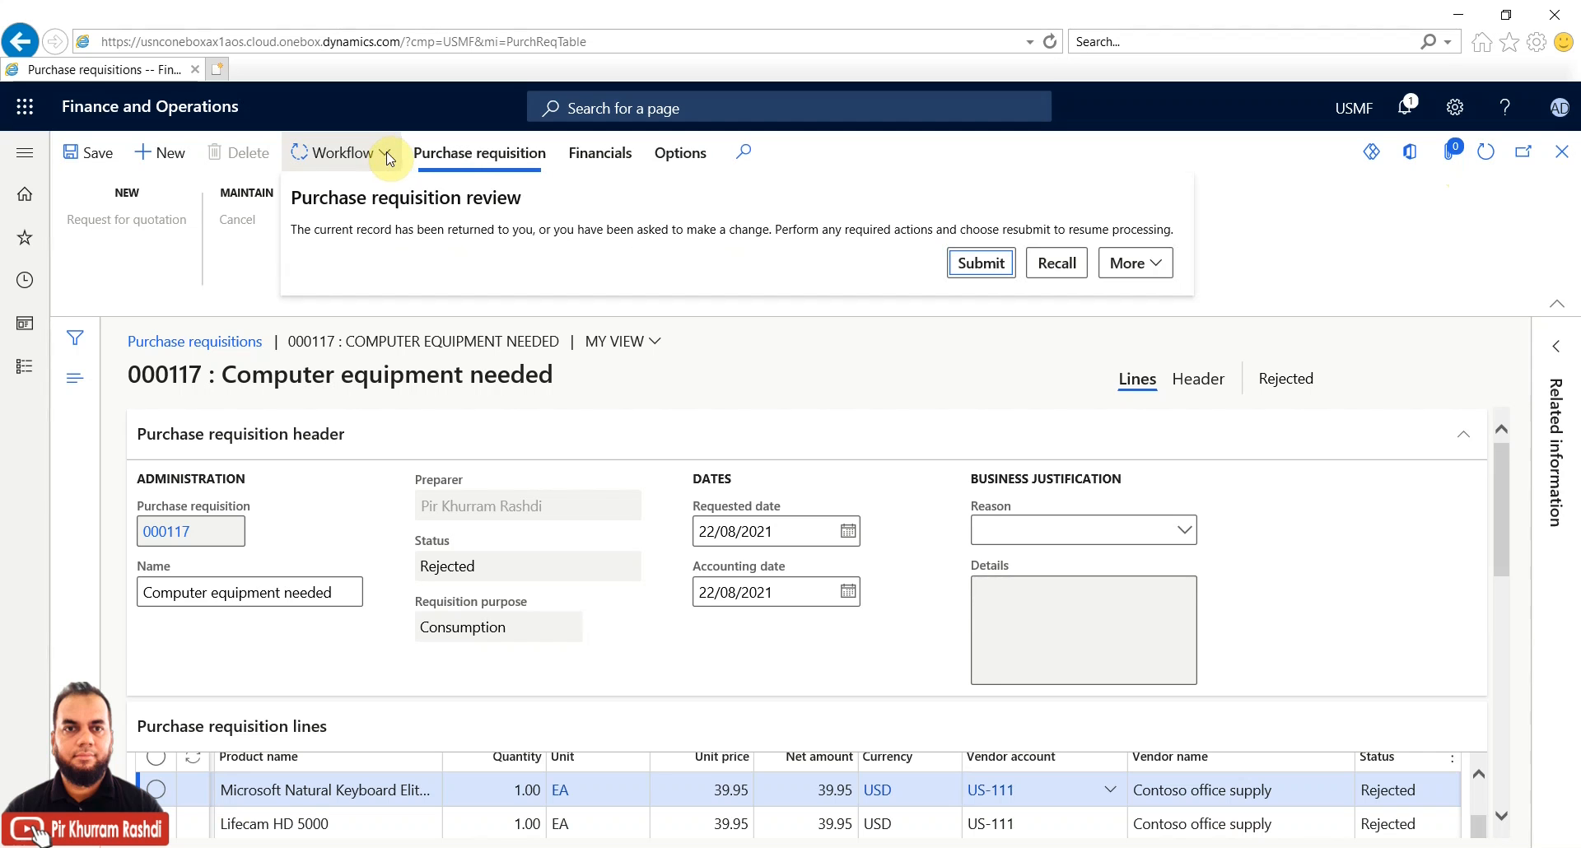
click(972, 263)
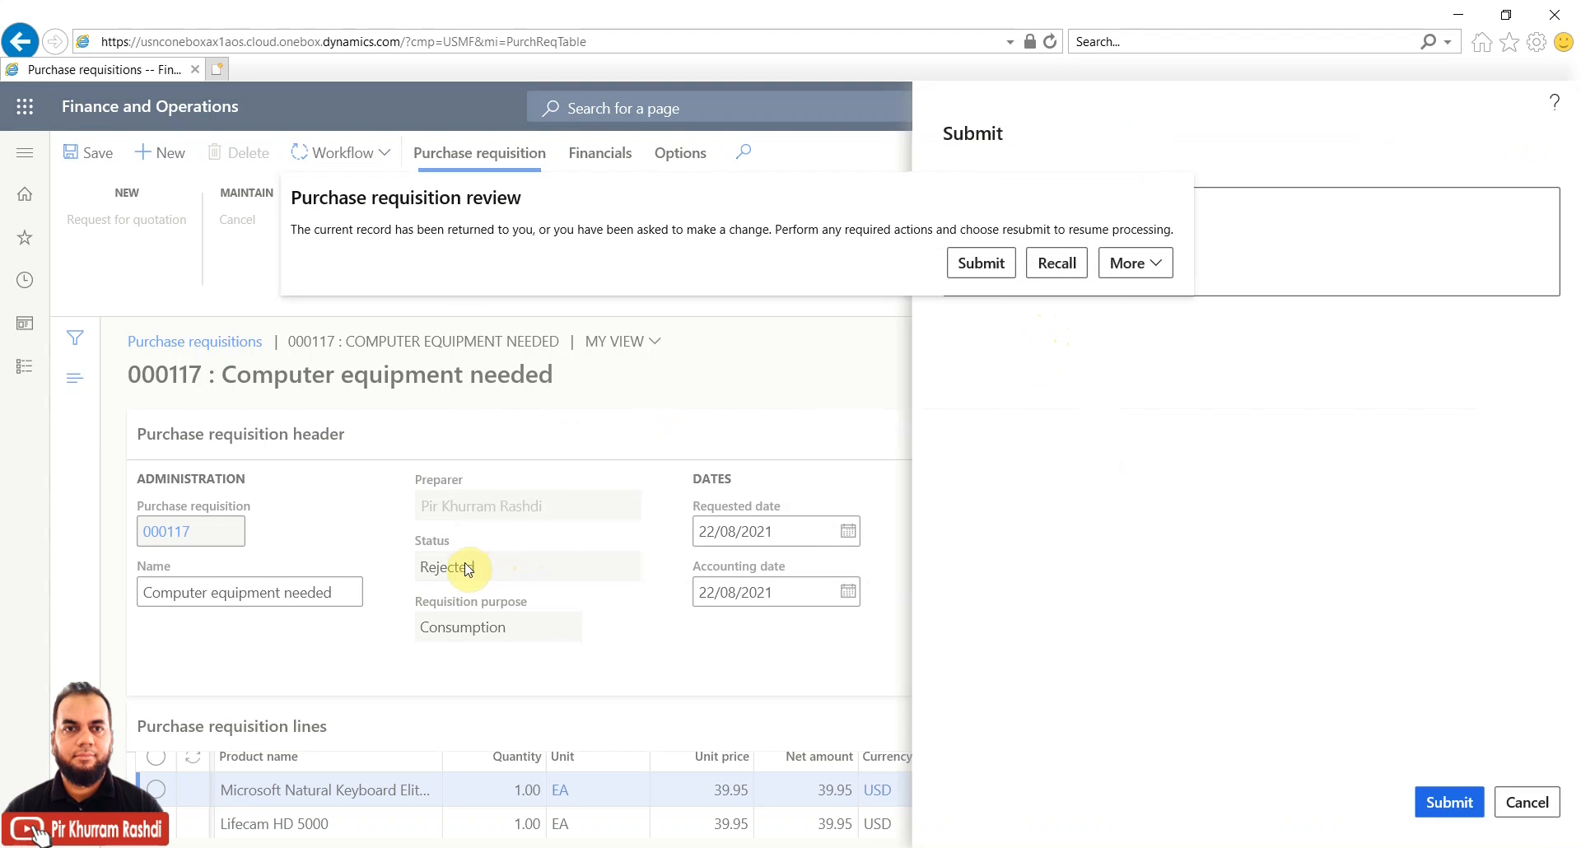
click(1274, 242)
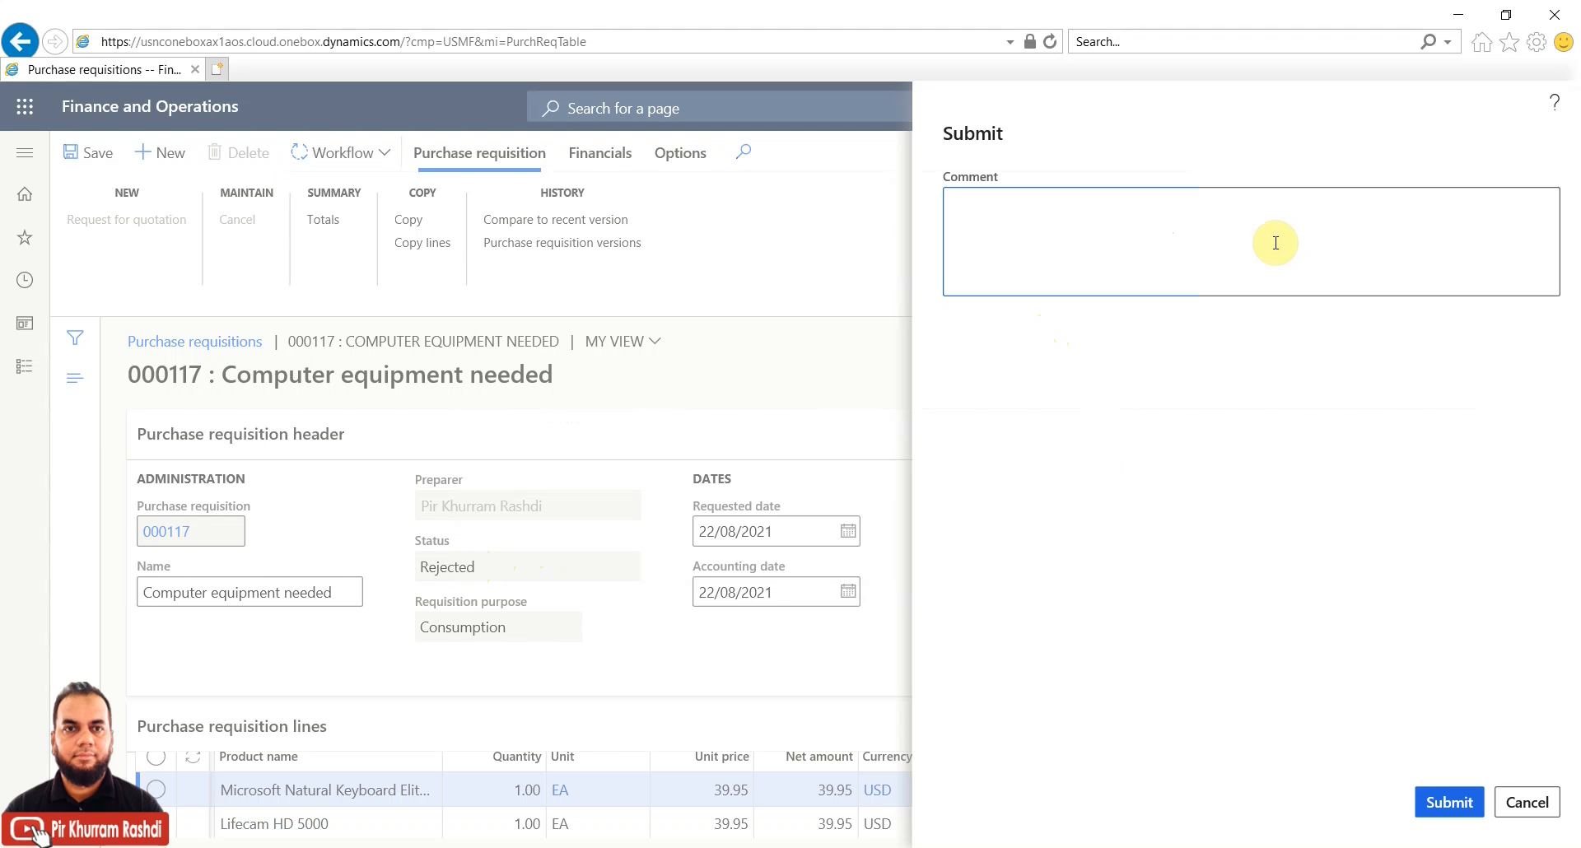
click(1203, 265)
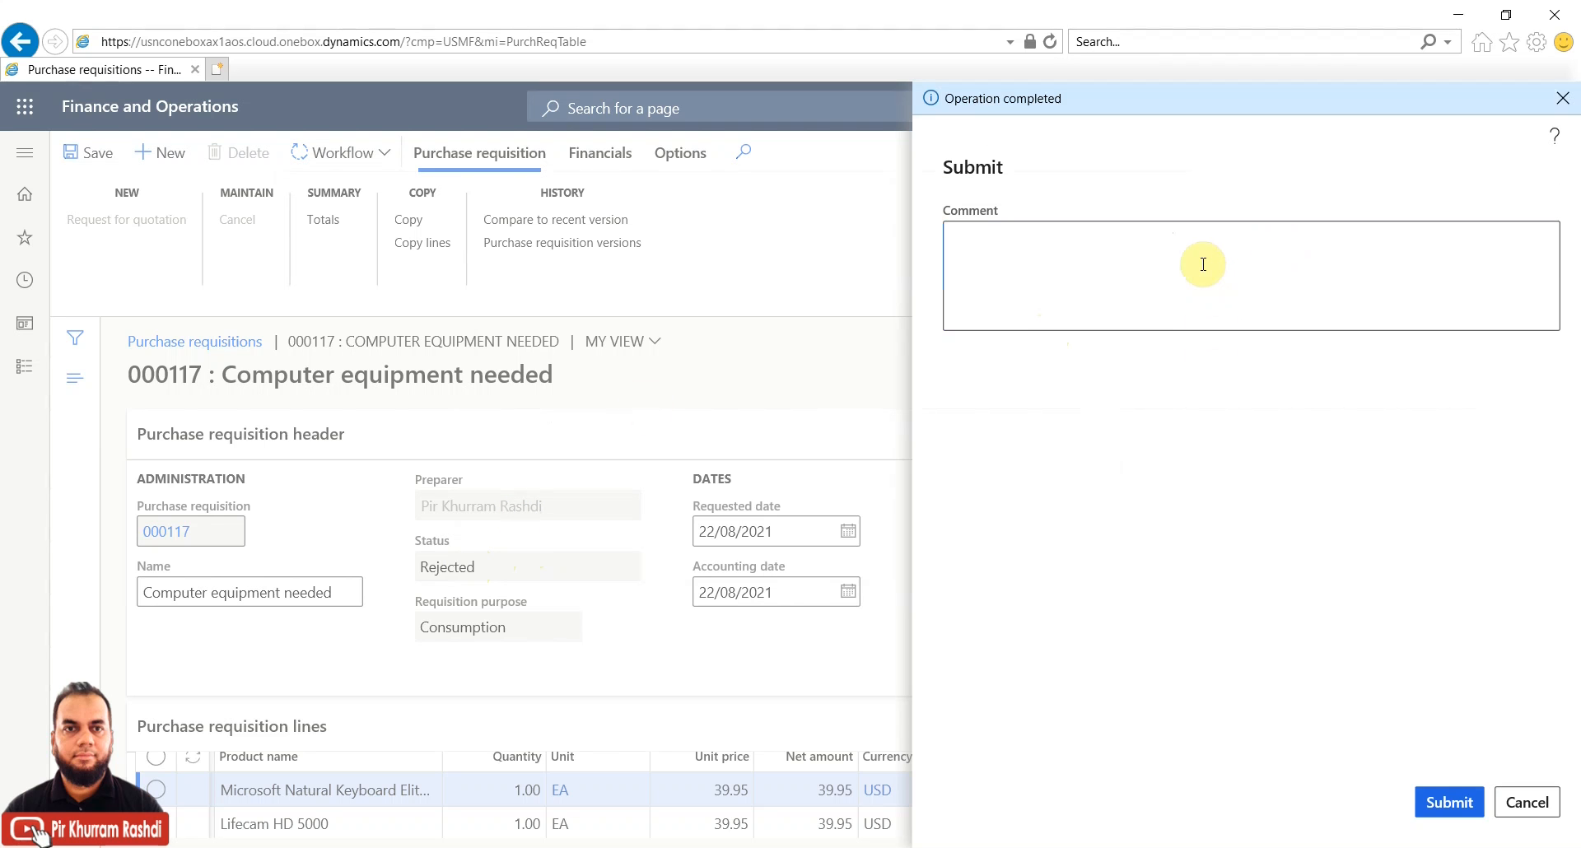
text(resubmitted)
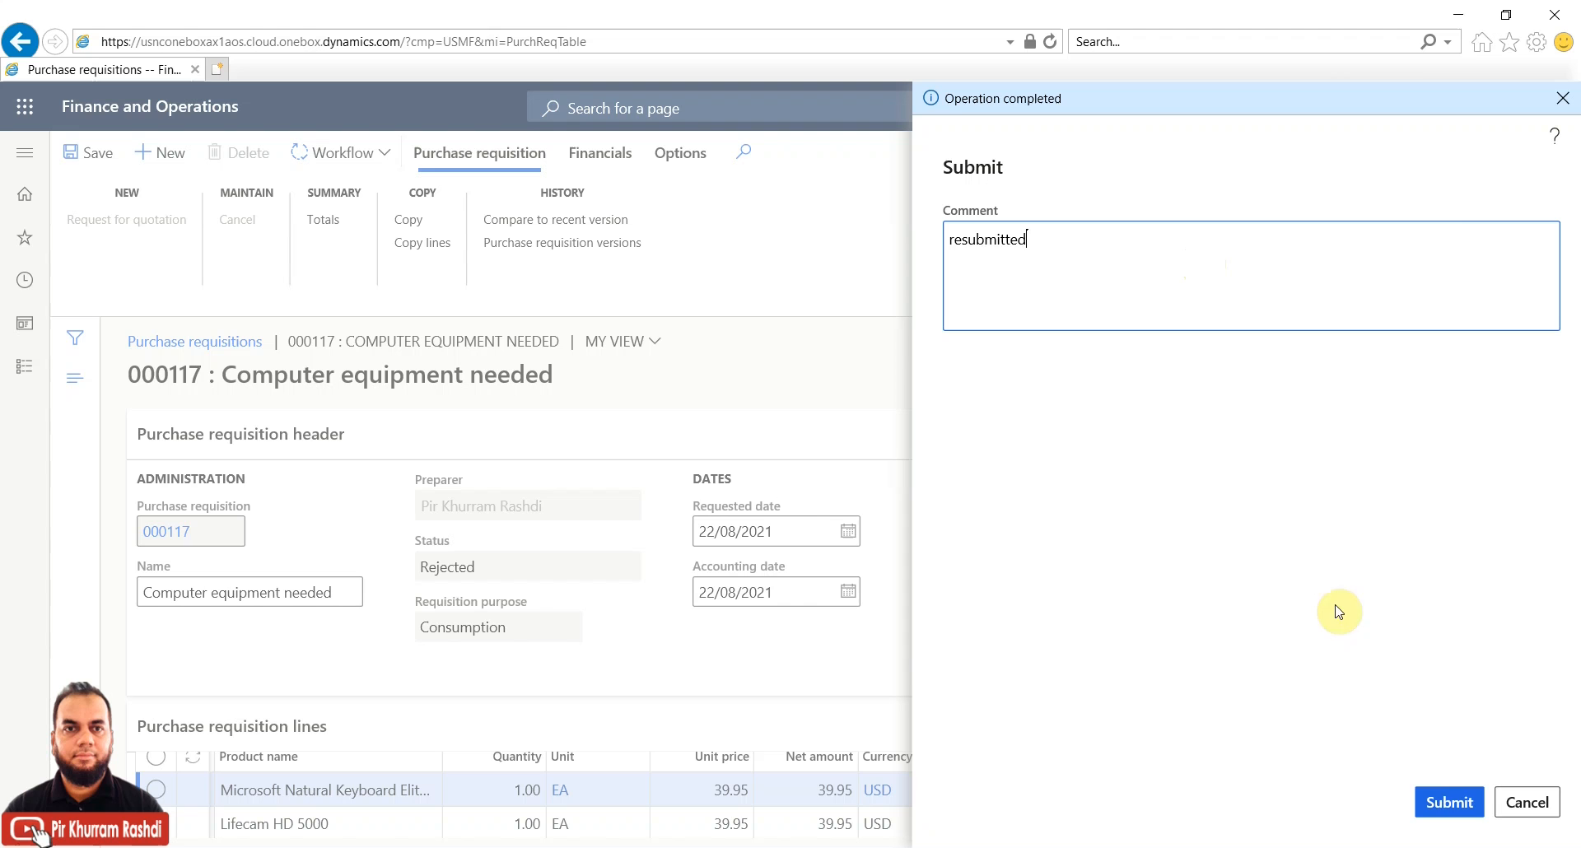
click(1447, 807)
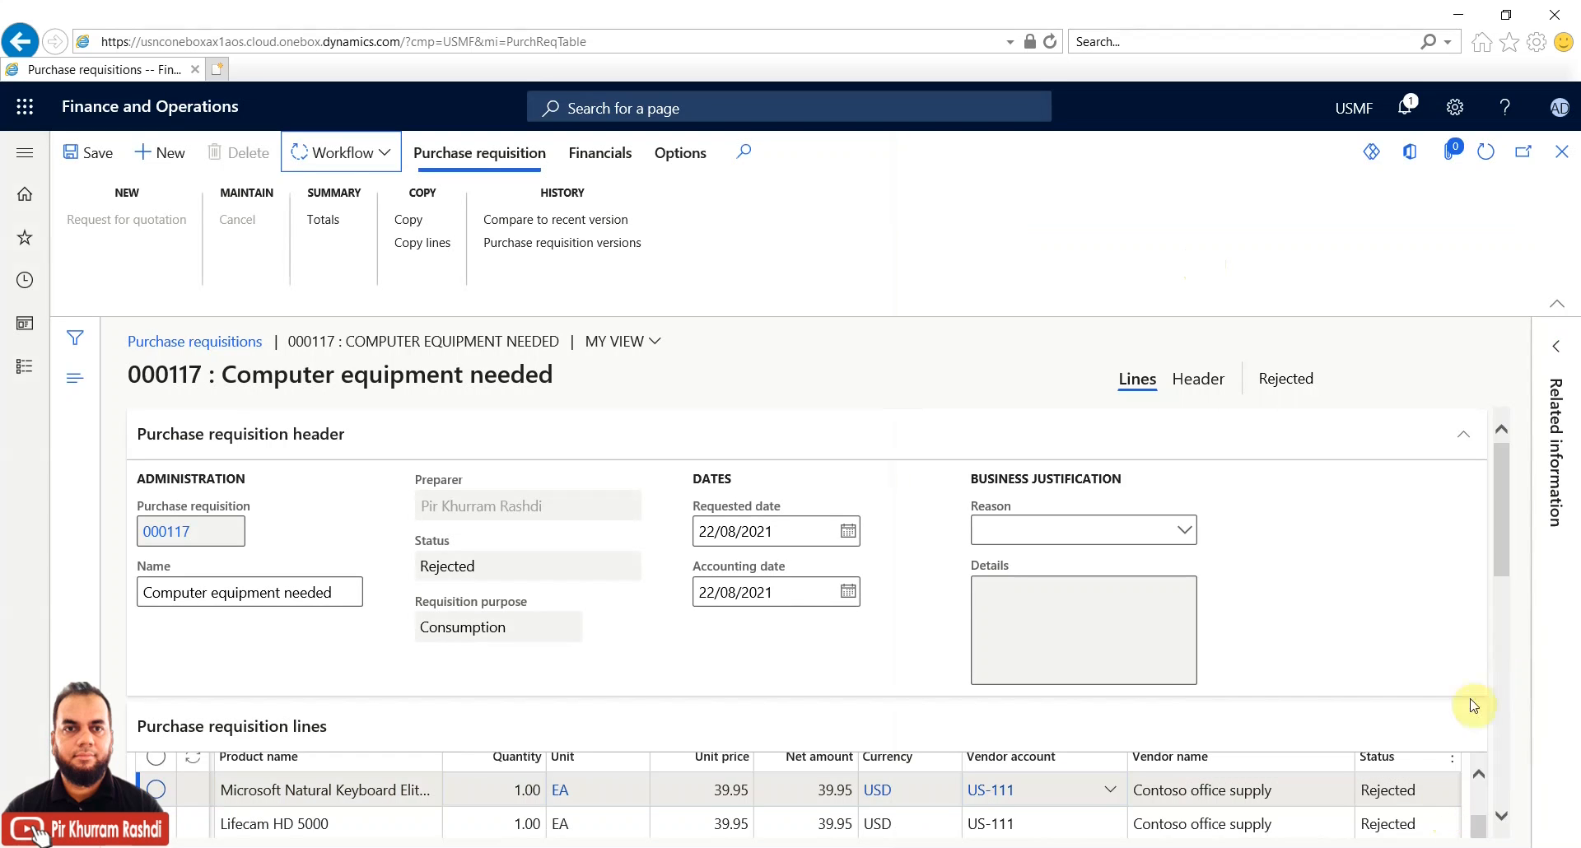
Repeatedly refresh requisition 000117 and check the Workflow menu to see whether its Rejected status changes
drag(1501, 540, 1500, 586)
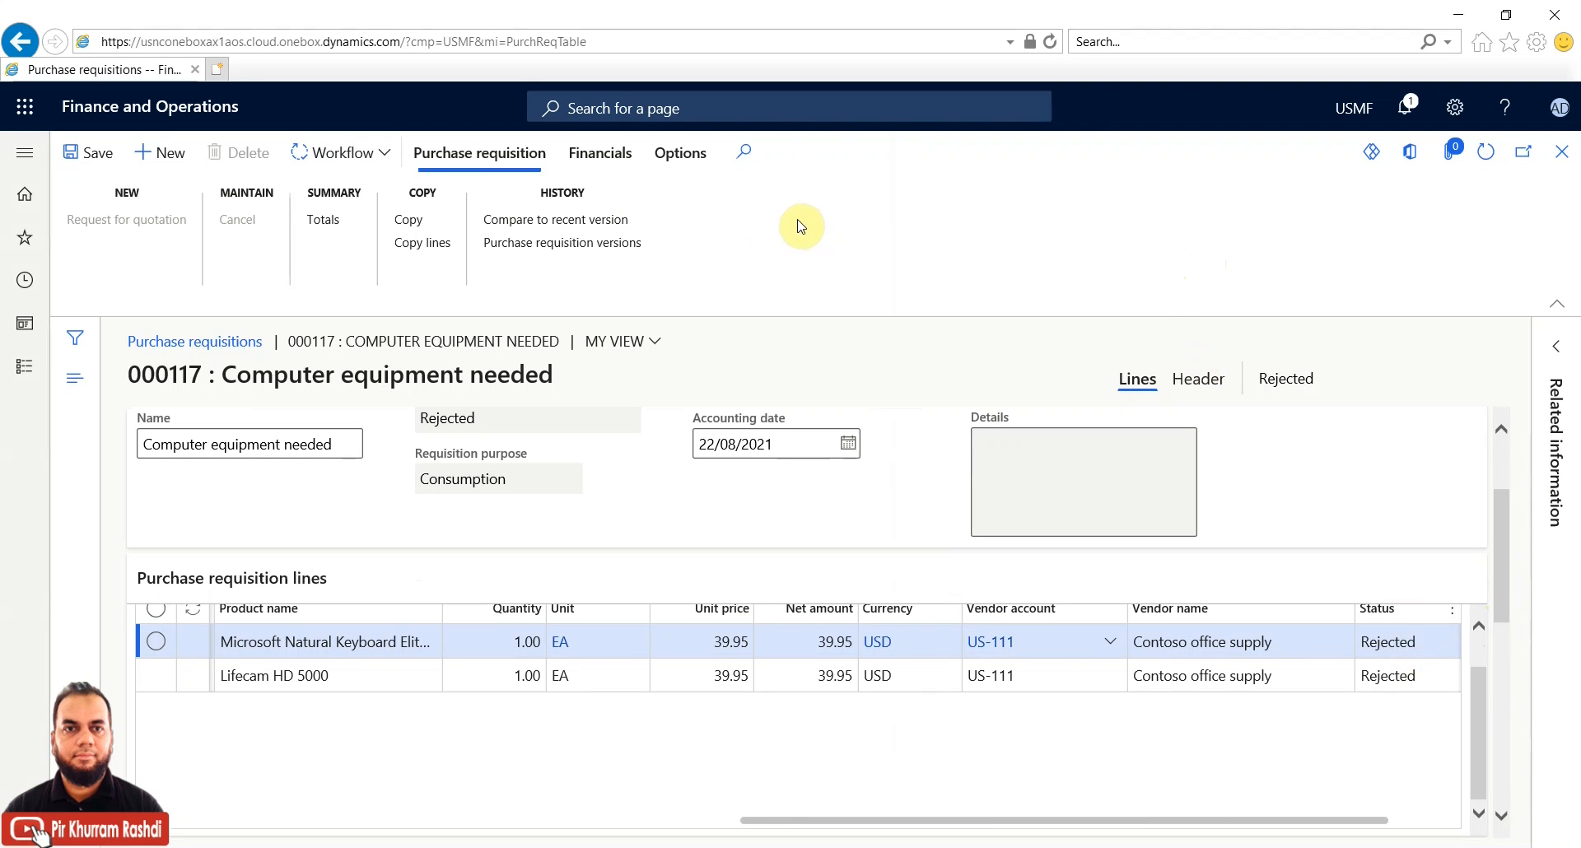
click(390, 155)
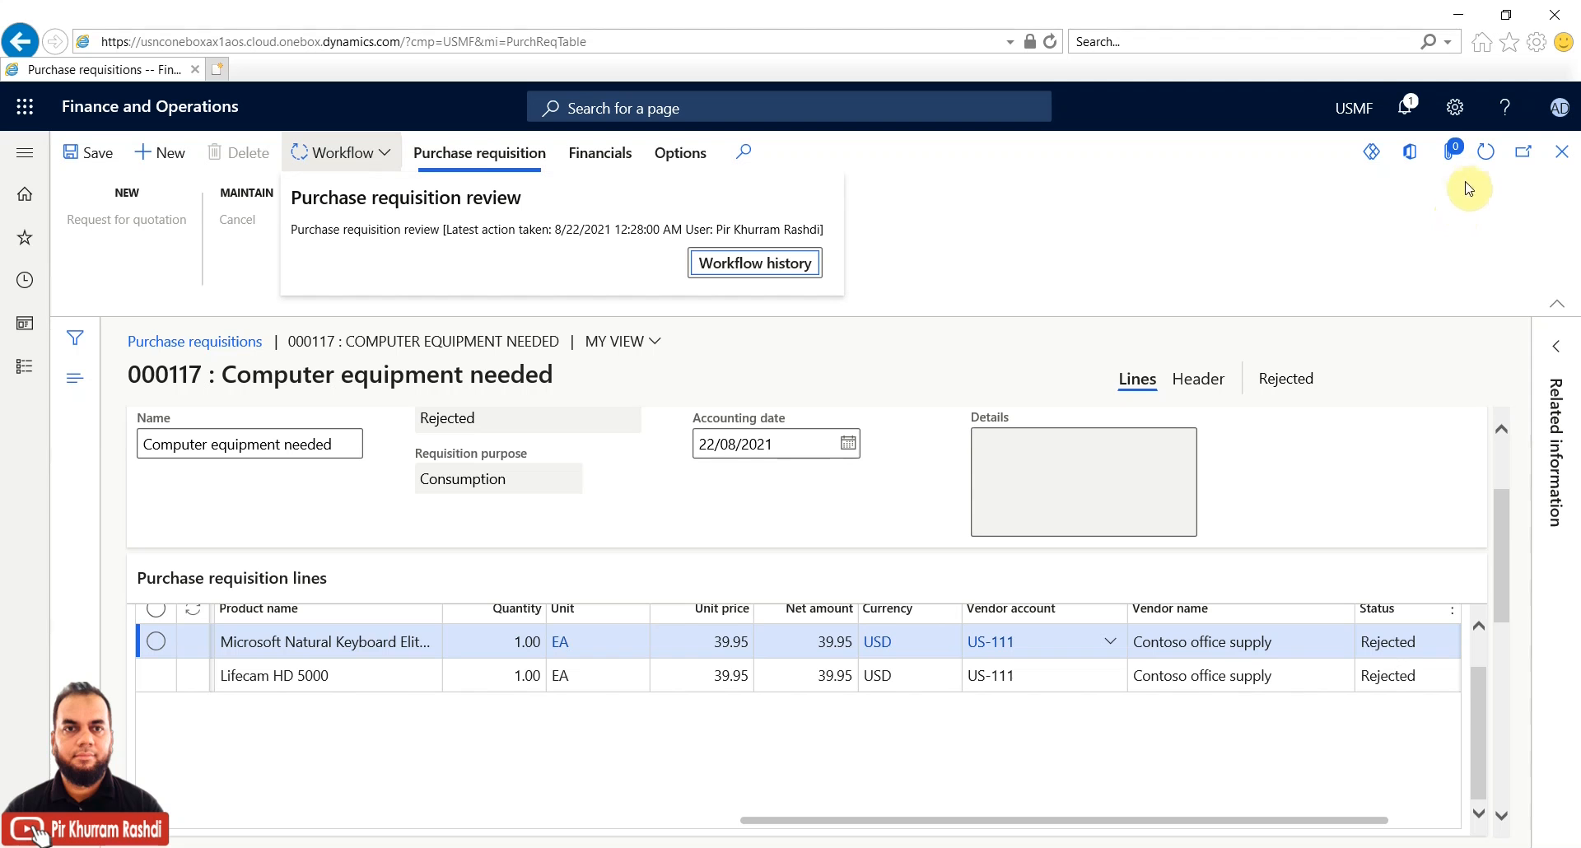
click(1480, 161)
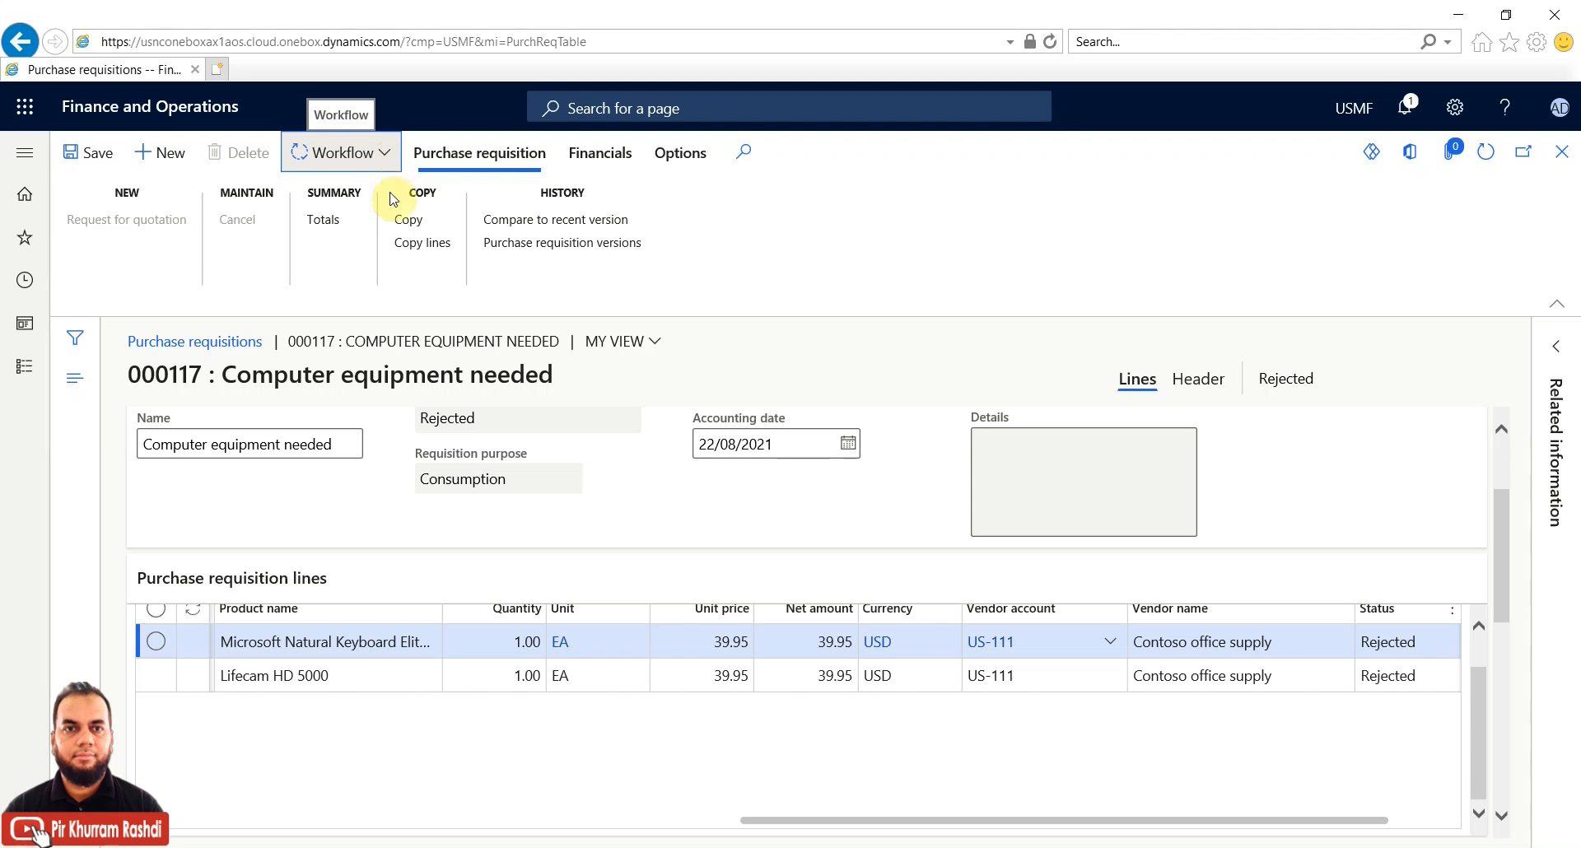
click(391, 160)
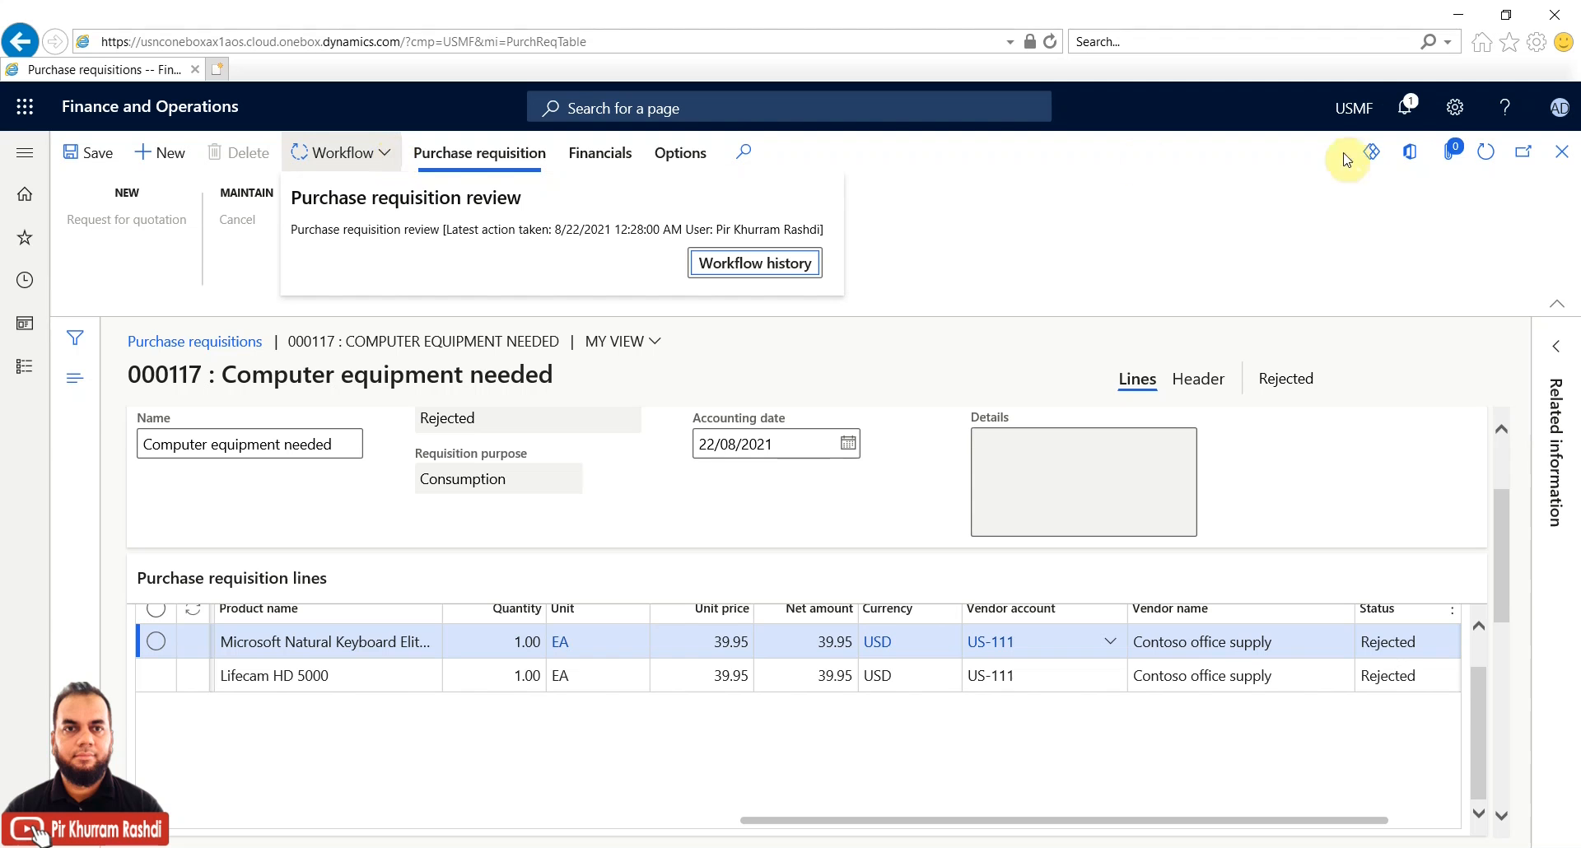
click(1489, 168)
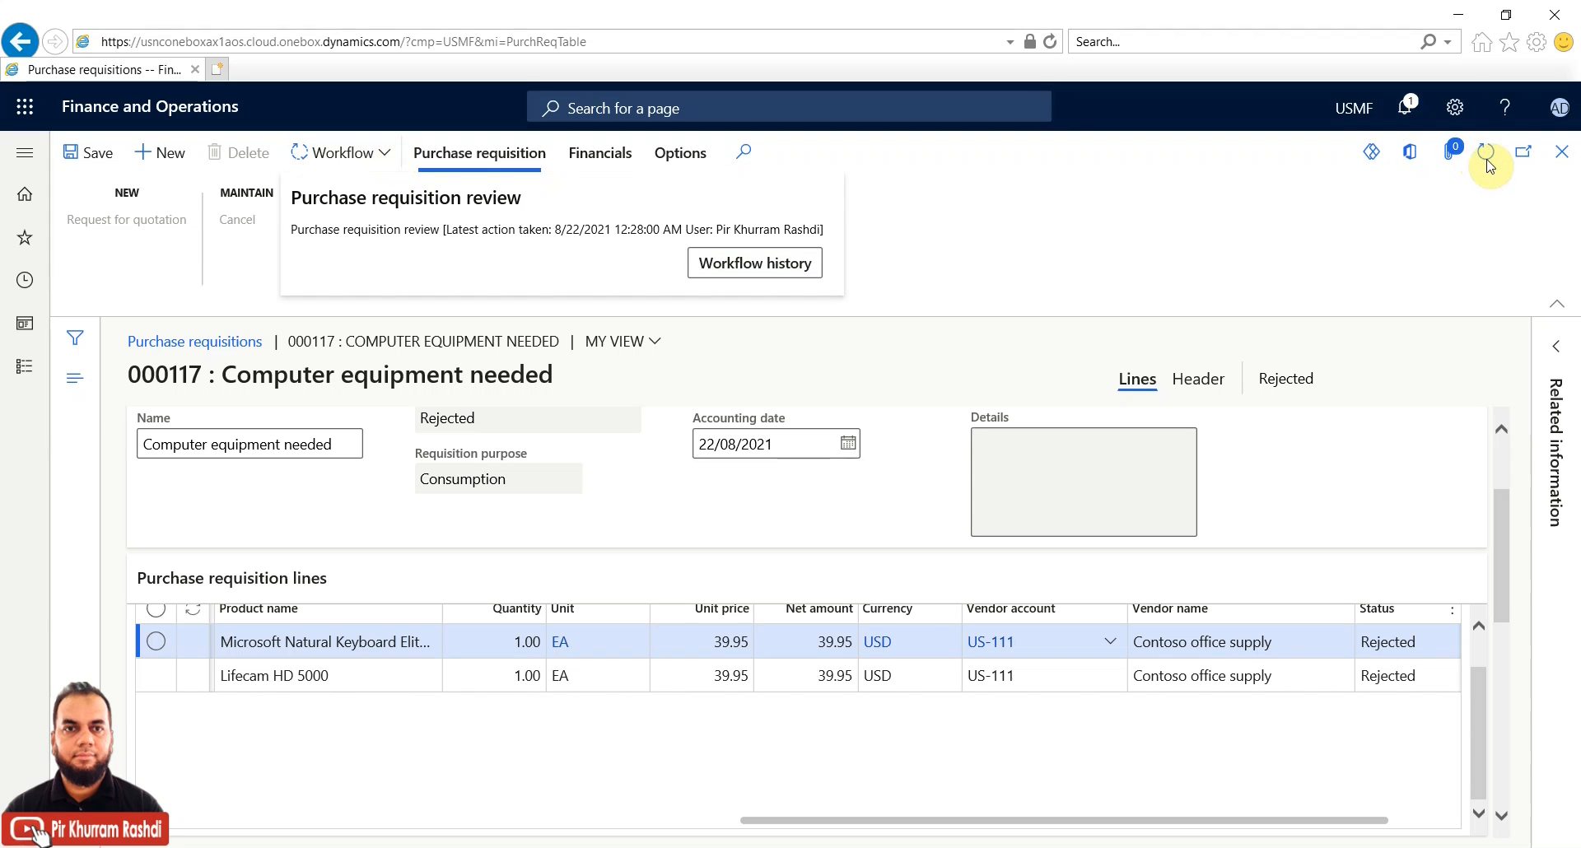
click(1489, 168)
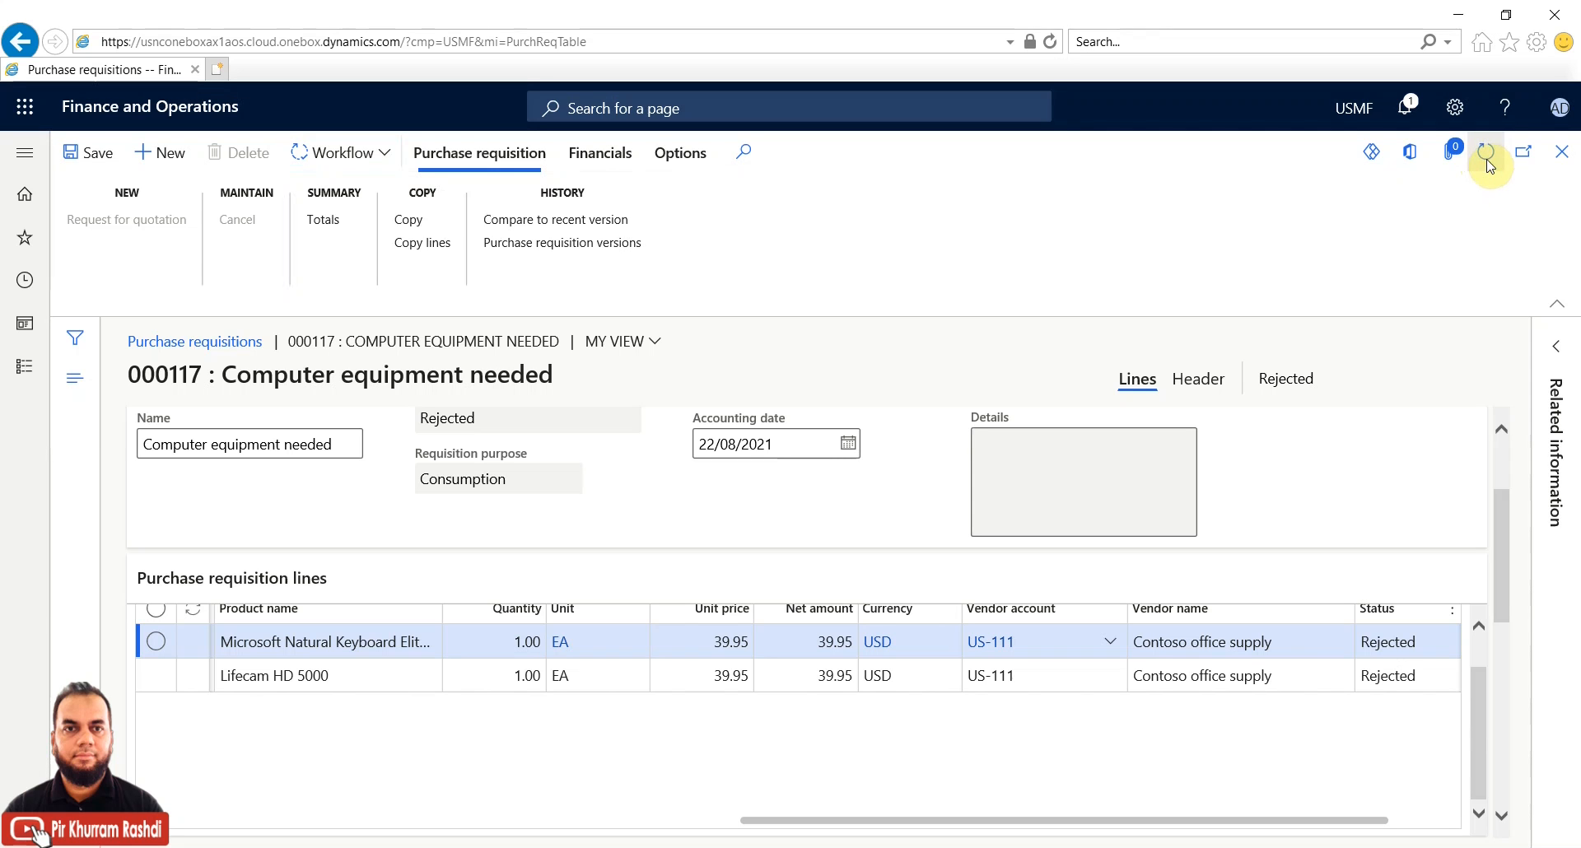
Complete Review PR activity 1 with the comment 'approved 1'
click(391, 156)
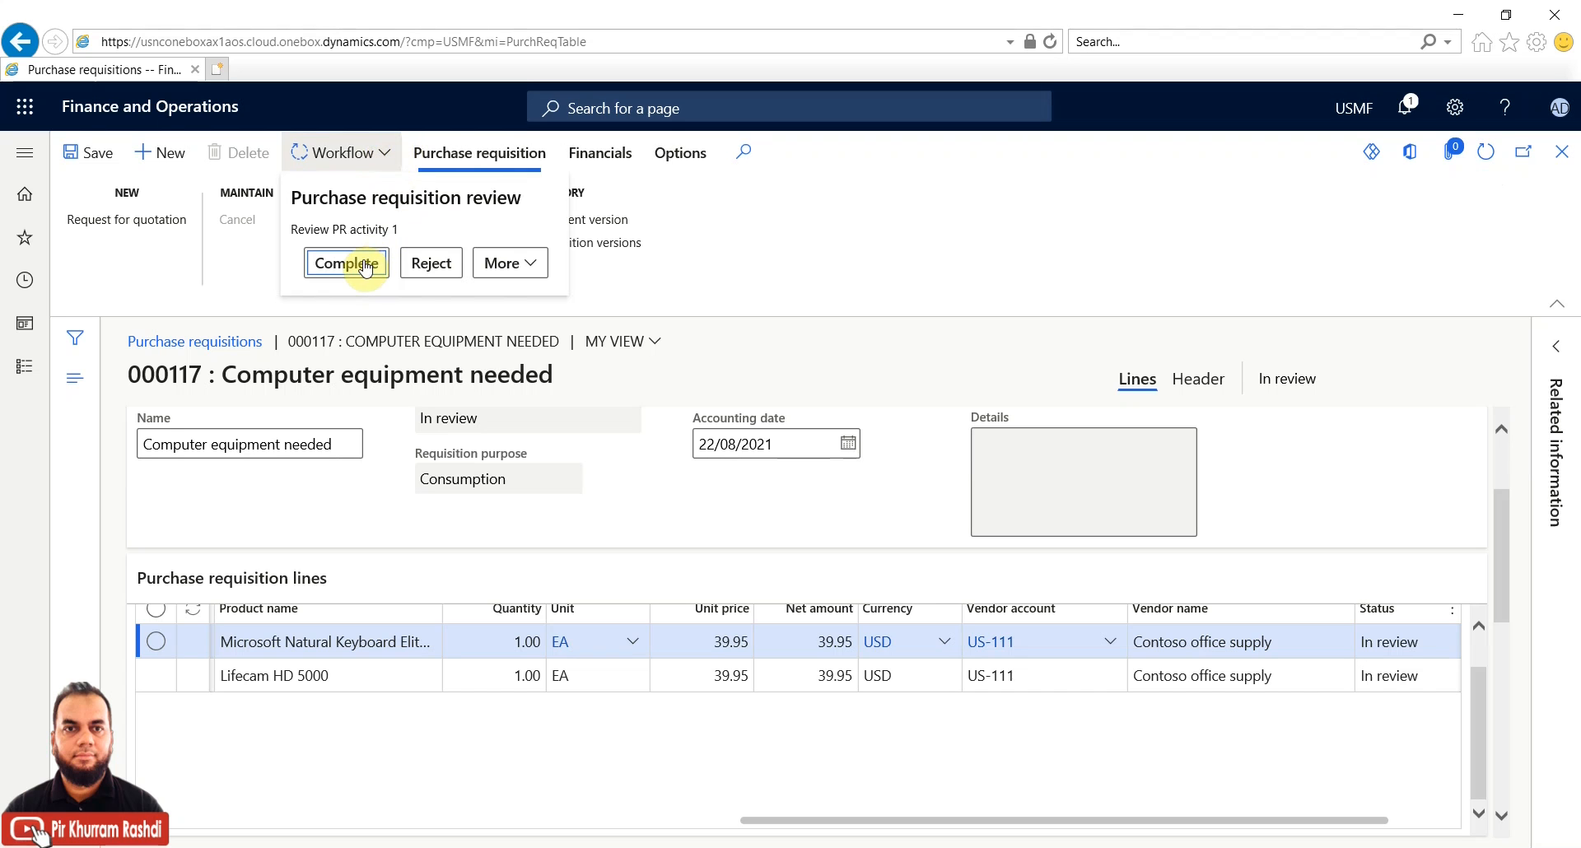
click(367, 266)
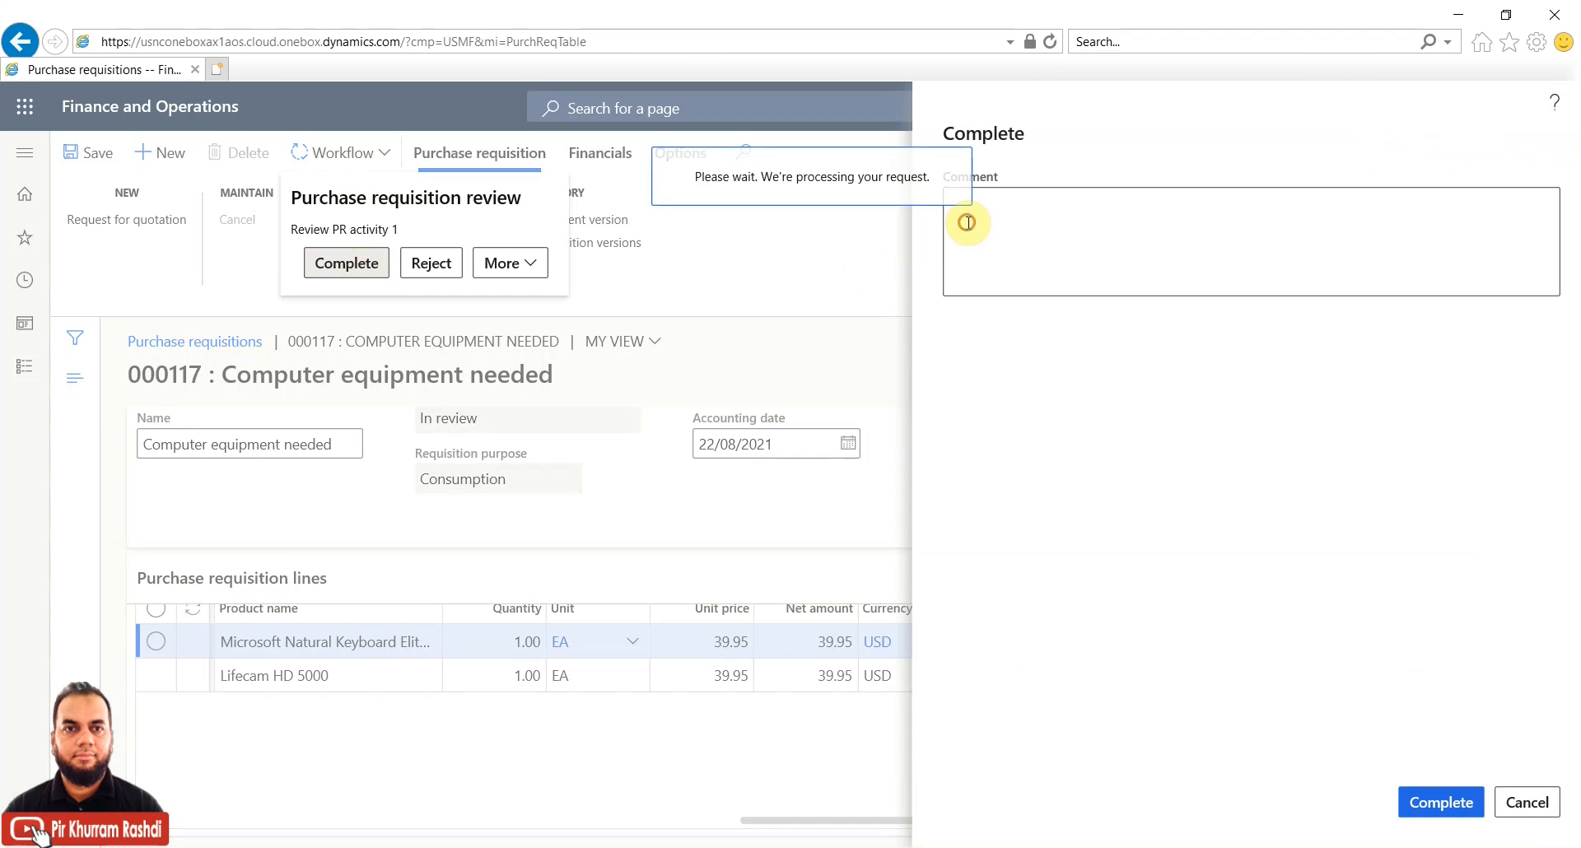
text(approved 1)
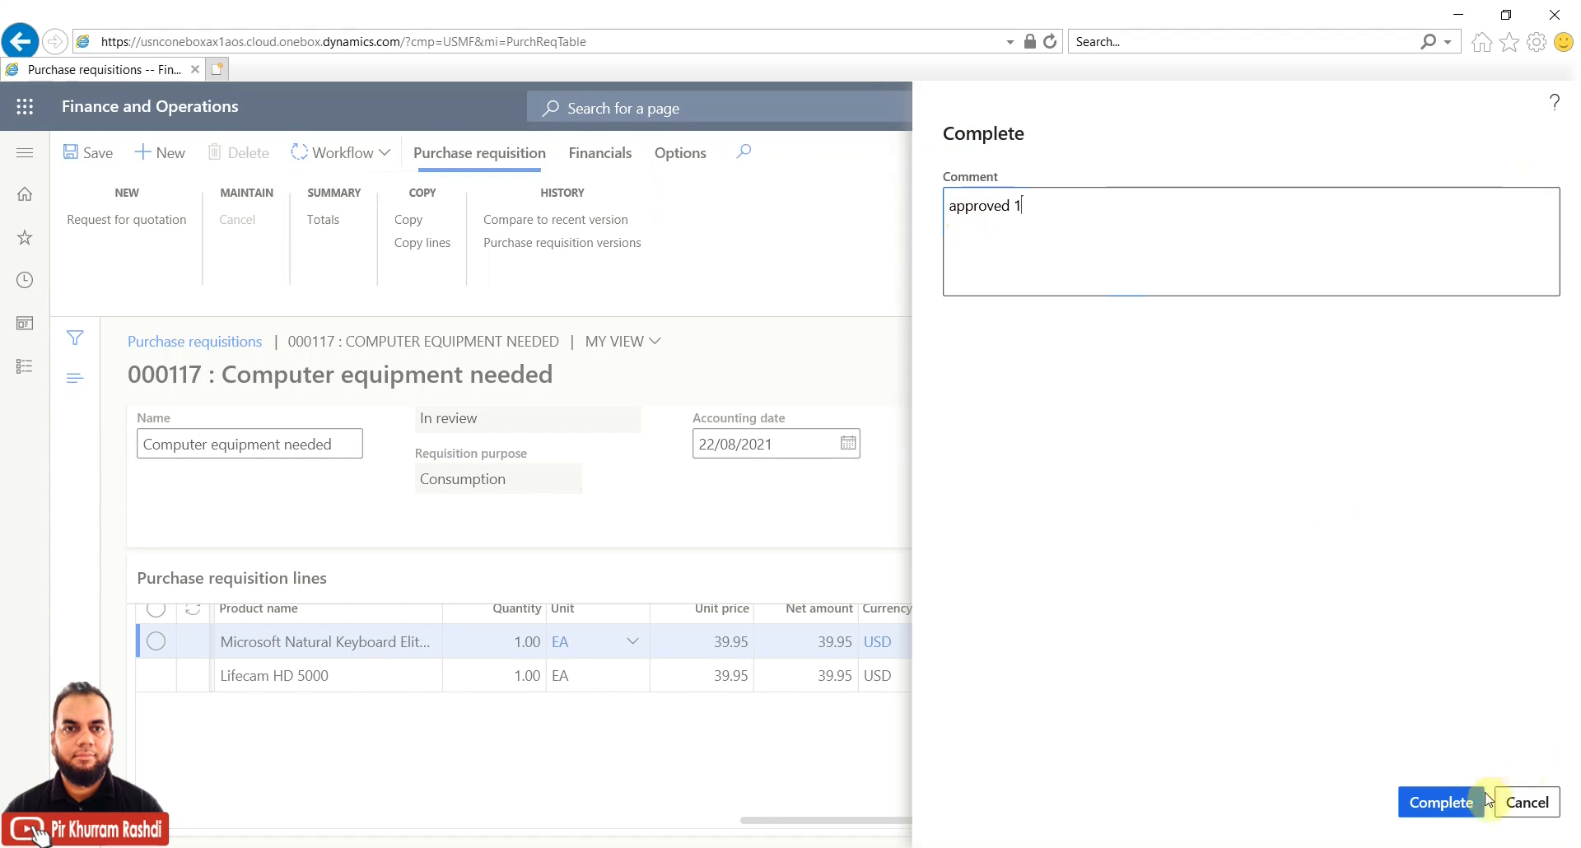
click(1443, 803)
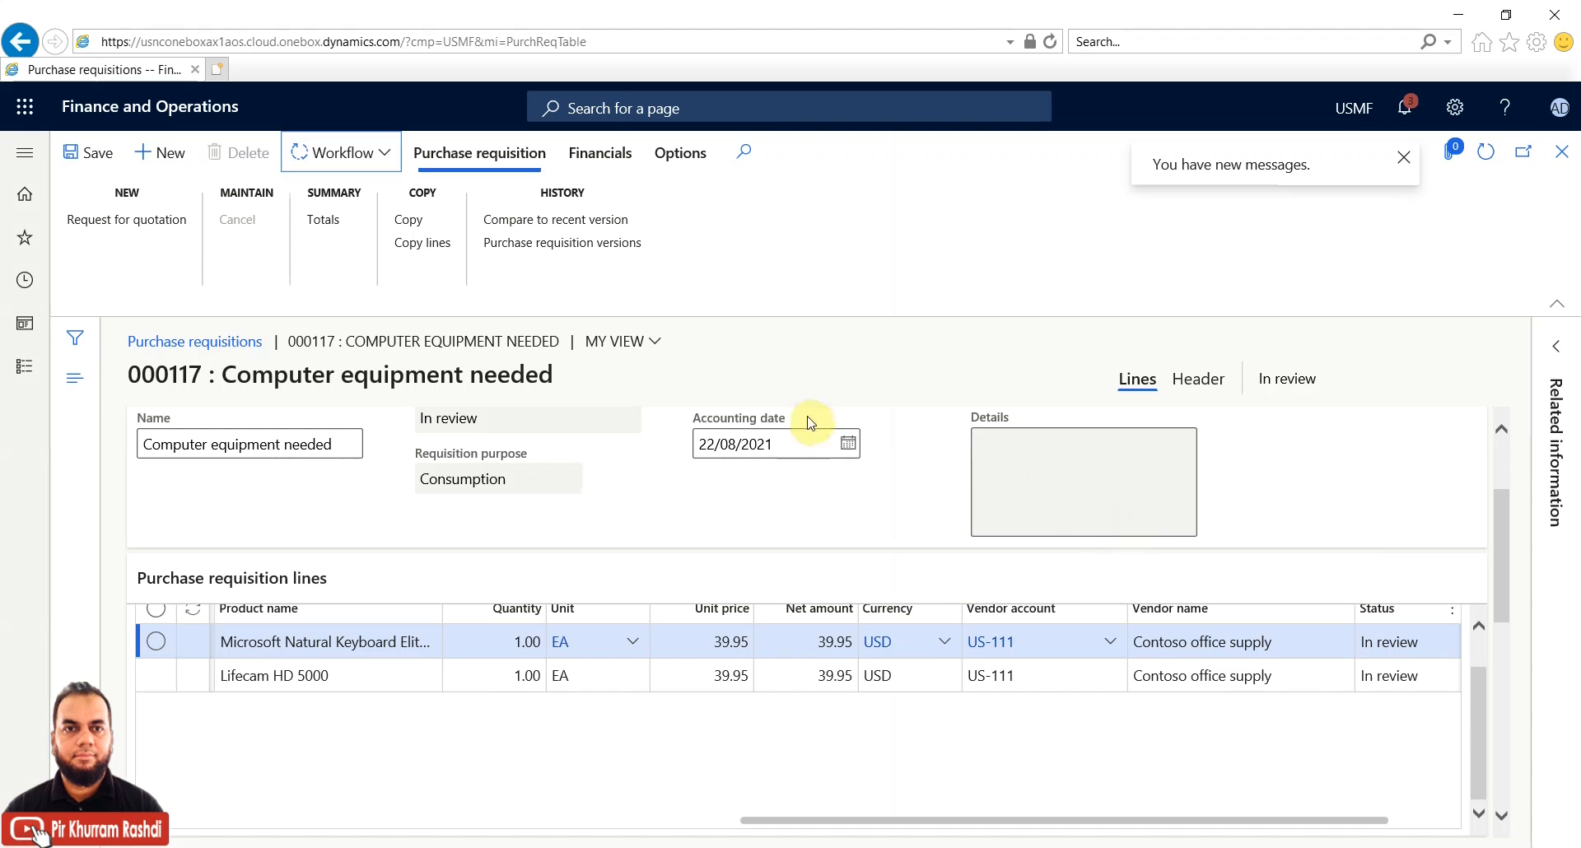
Complete Review PR activity 2 with the comment 'approved 2'
click(385, 159)
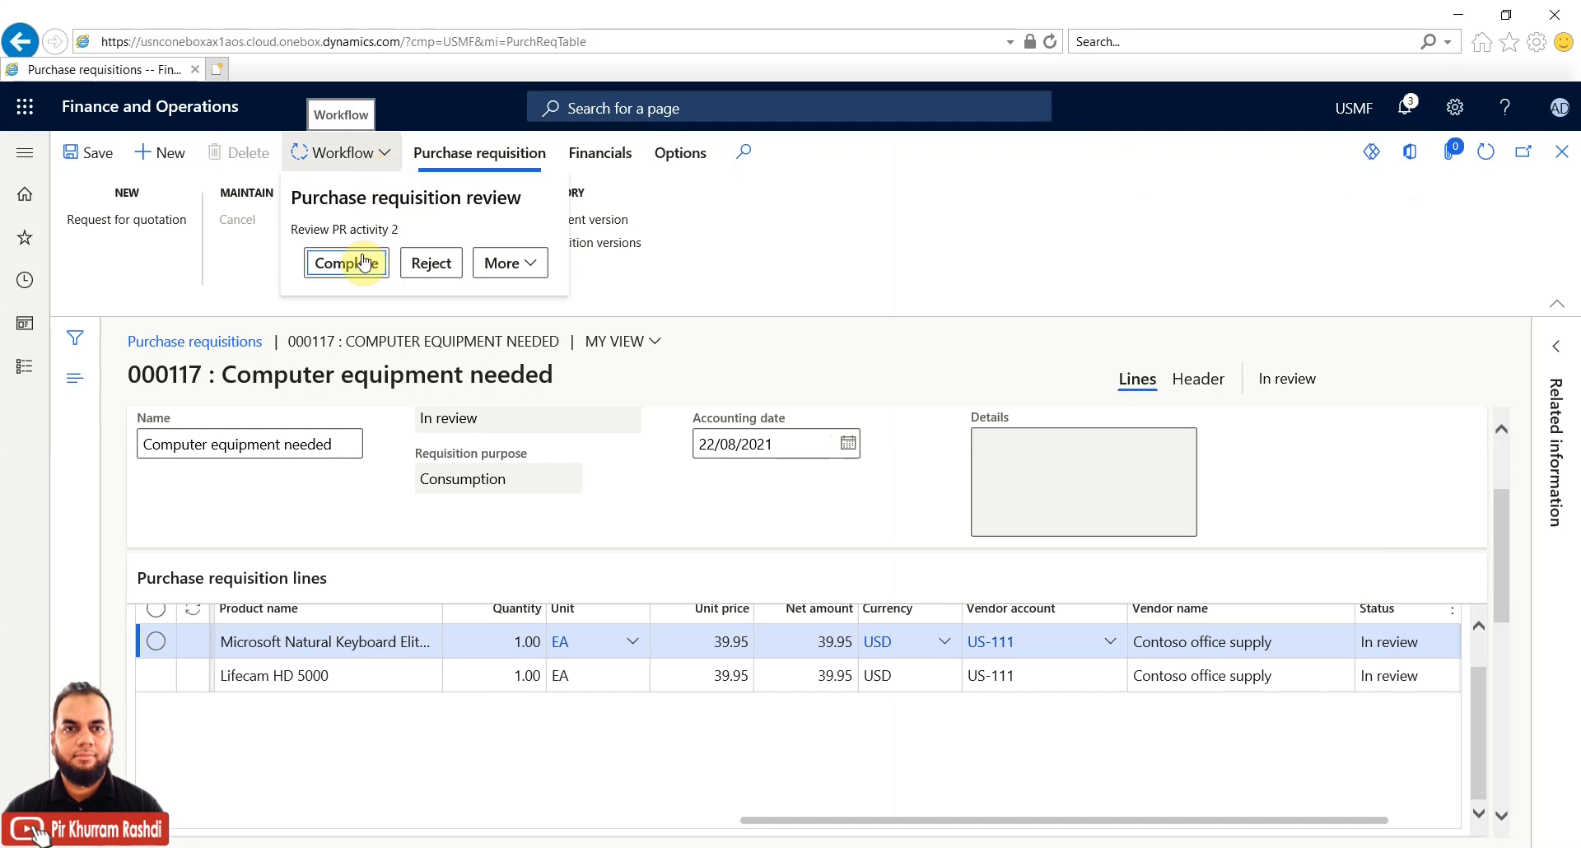
click(363, 263)
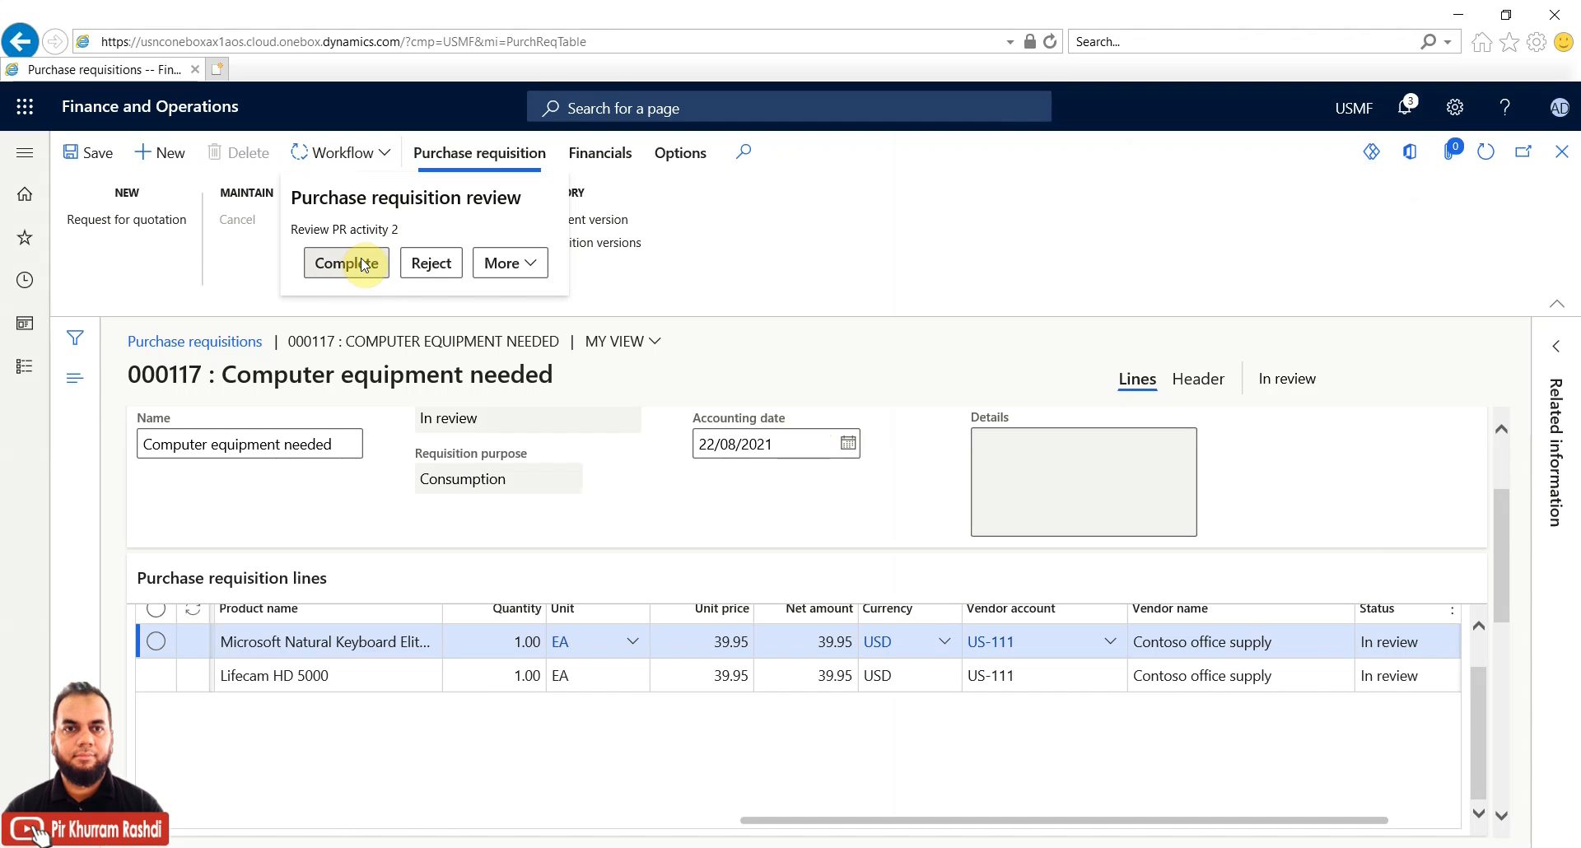
click(1018, 236)
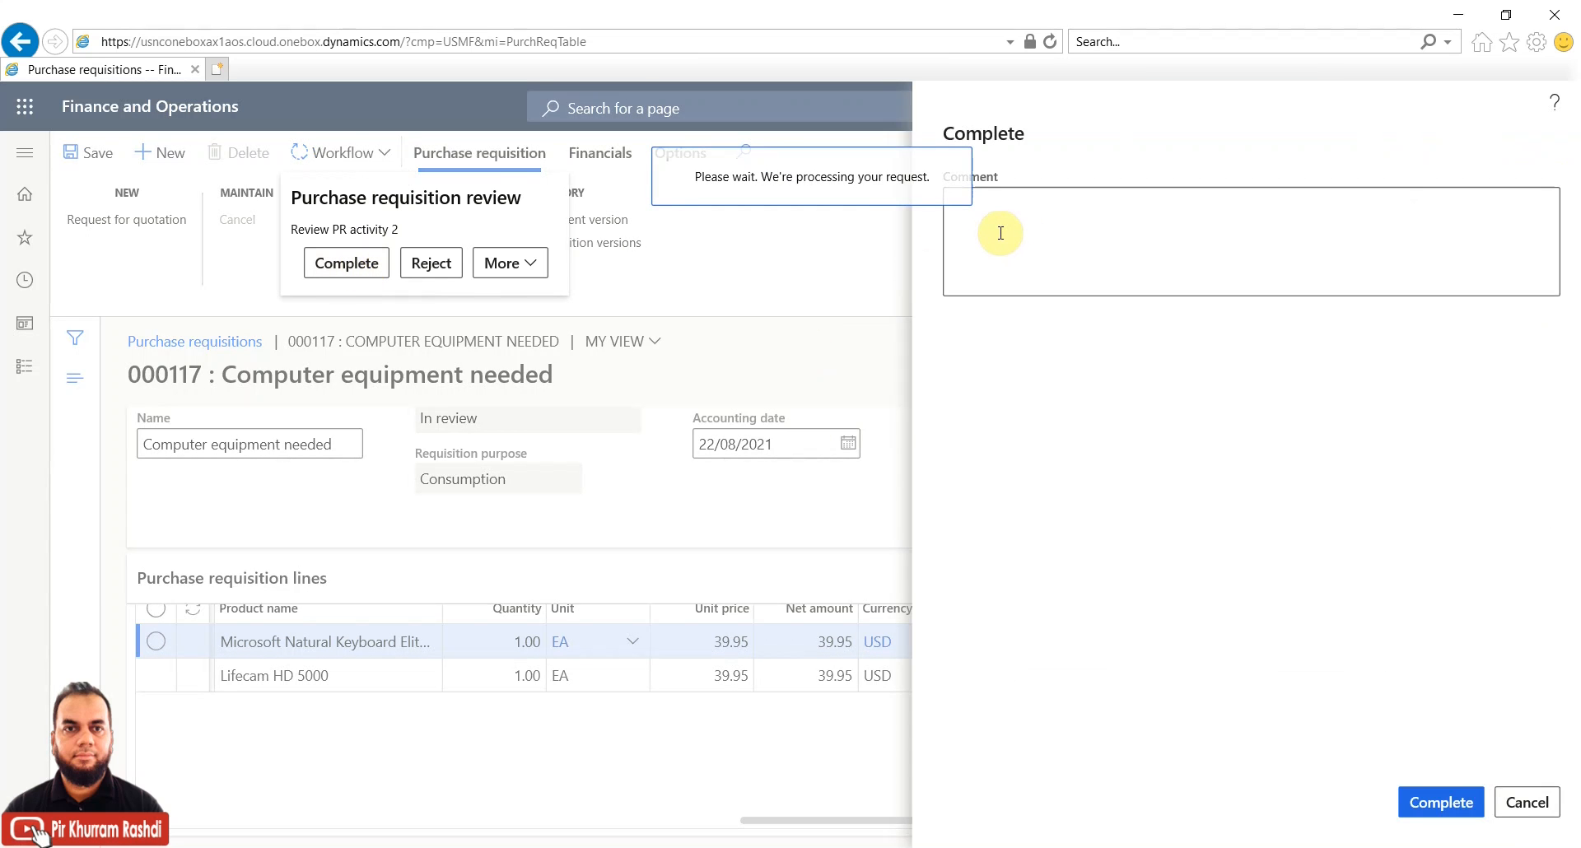
click(1001, 233)
text(app)
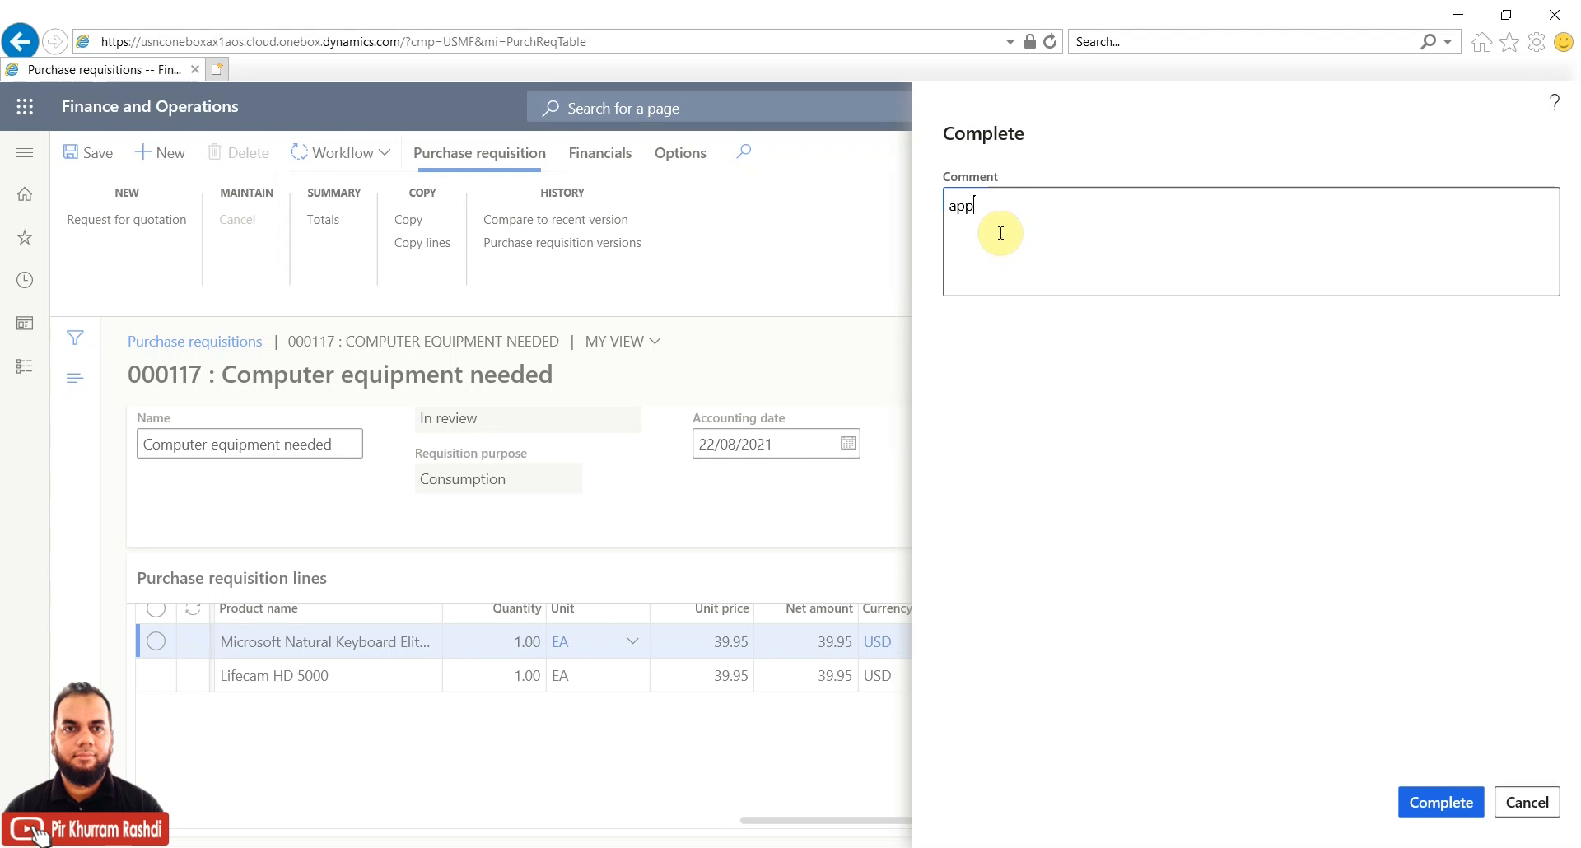
text(roved 2)
click(1441, 802)
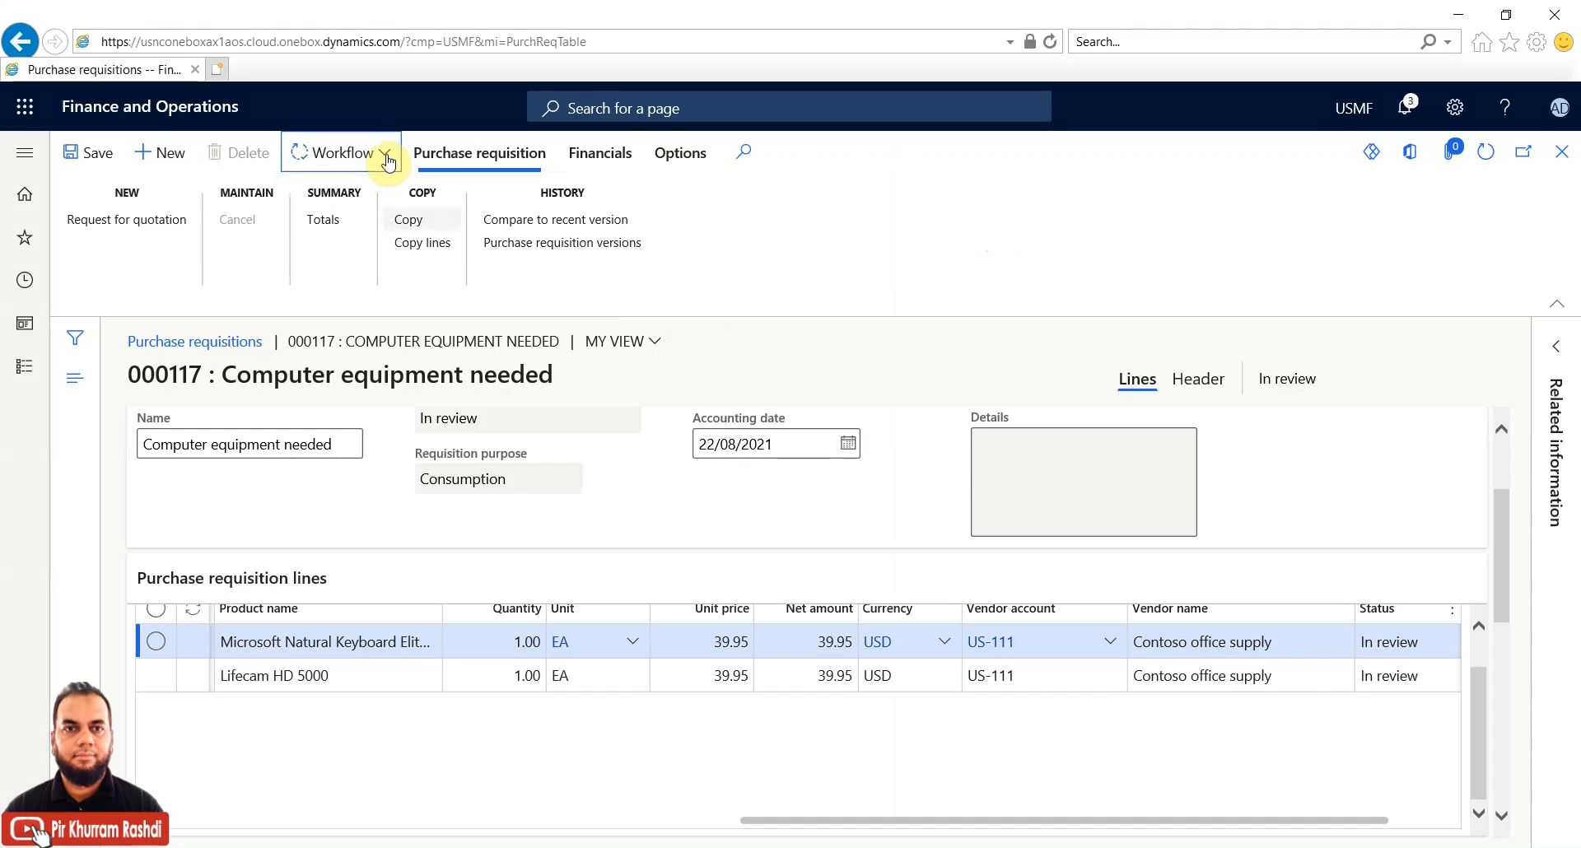
Refresh requisition 000117 and review the spending-limit reason in the workflow message
click(1478, 154)
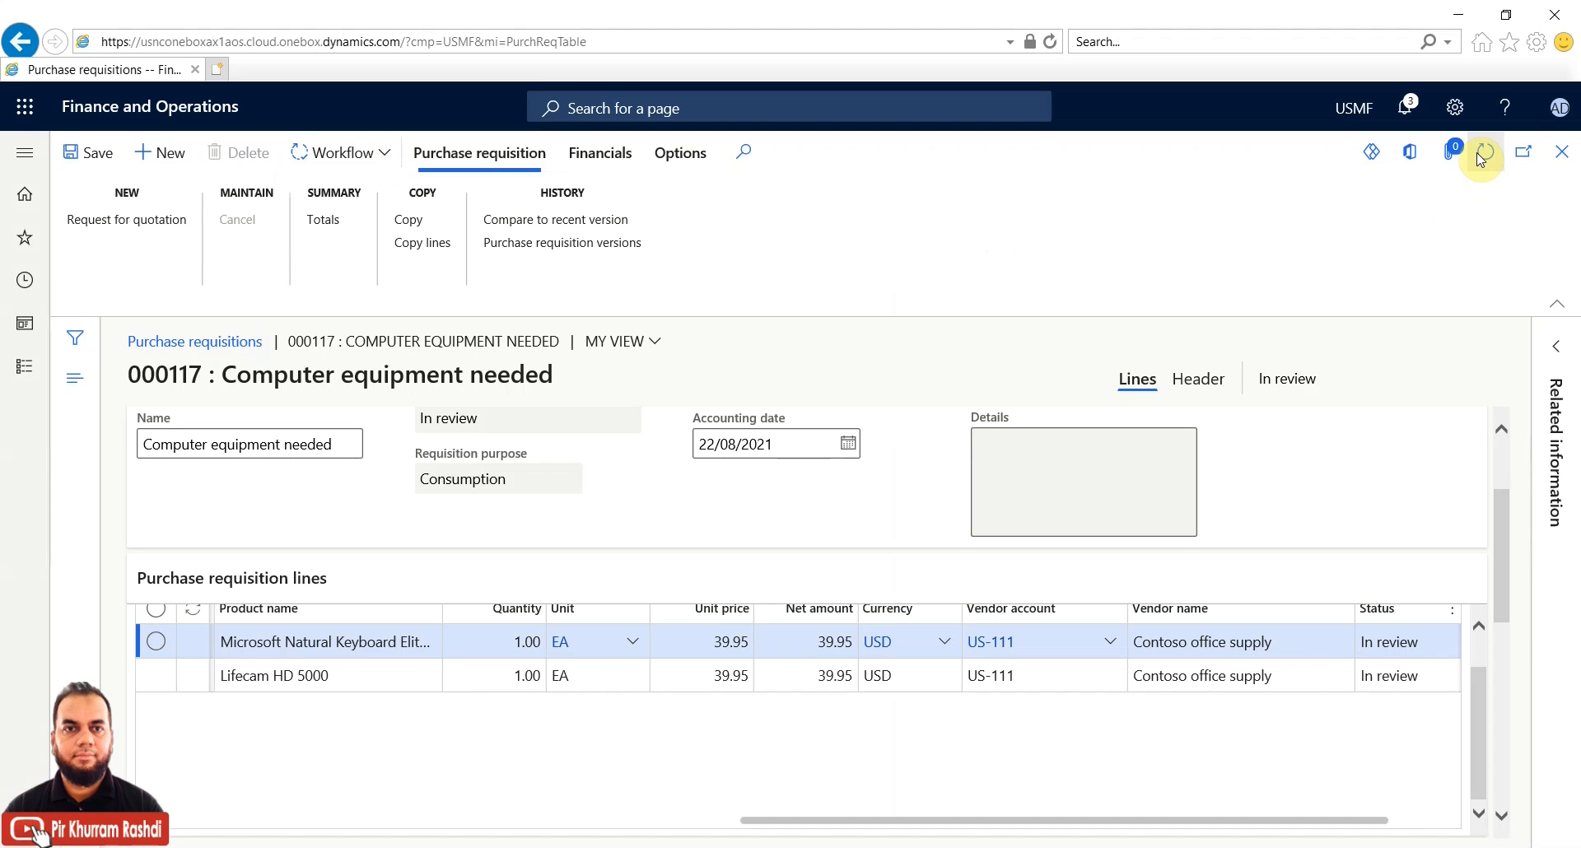
click(1477, 154)
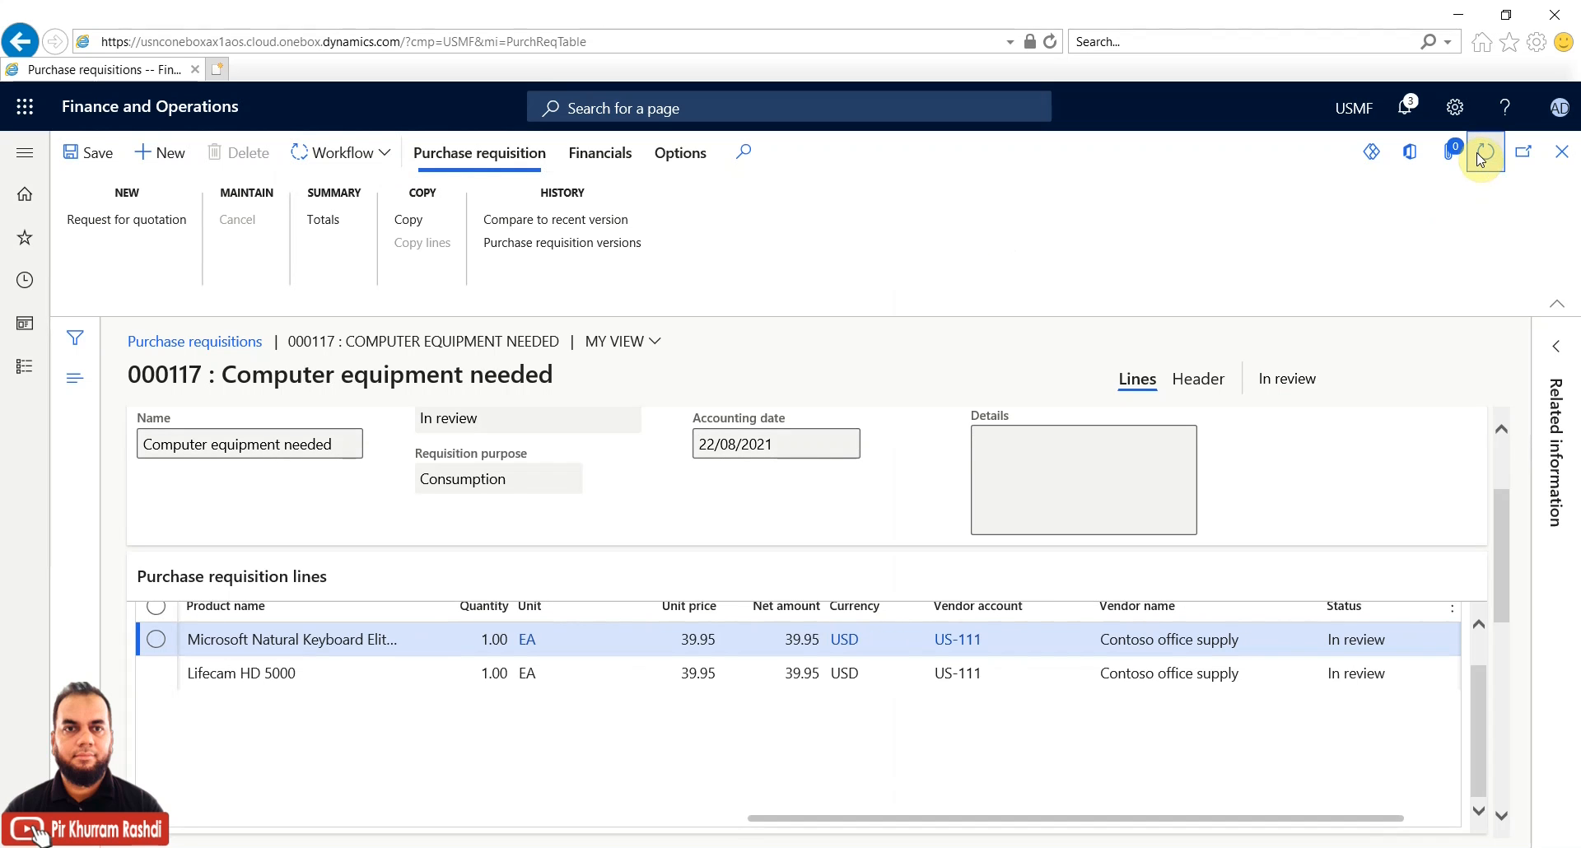
click(390, 161)
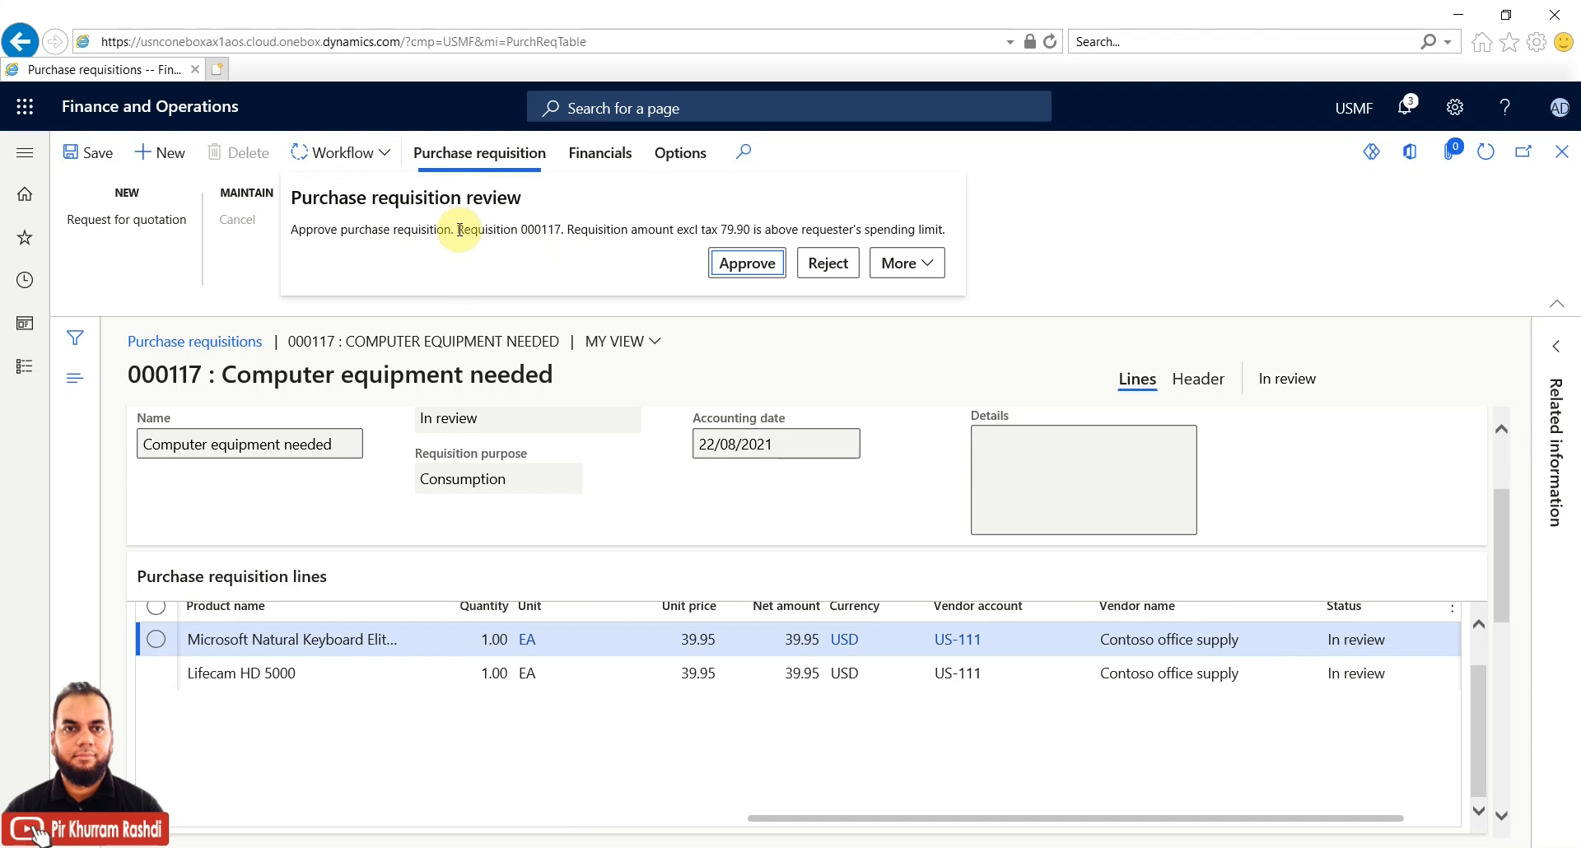
drag(565, 229, 937, 224)
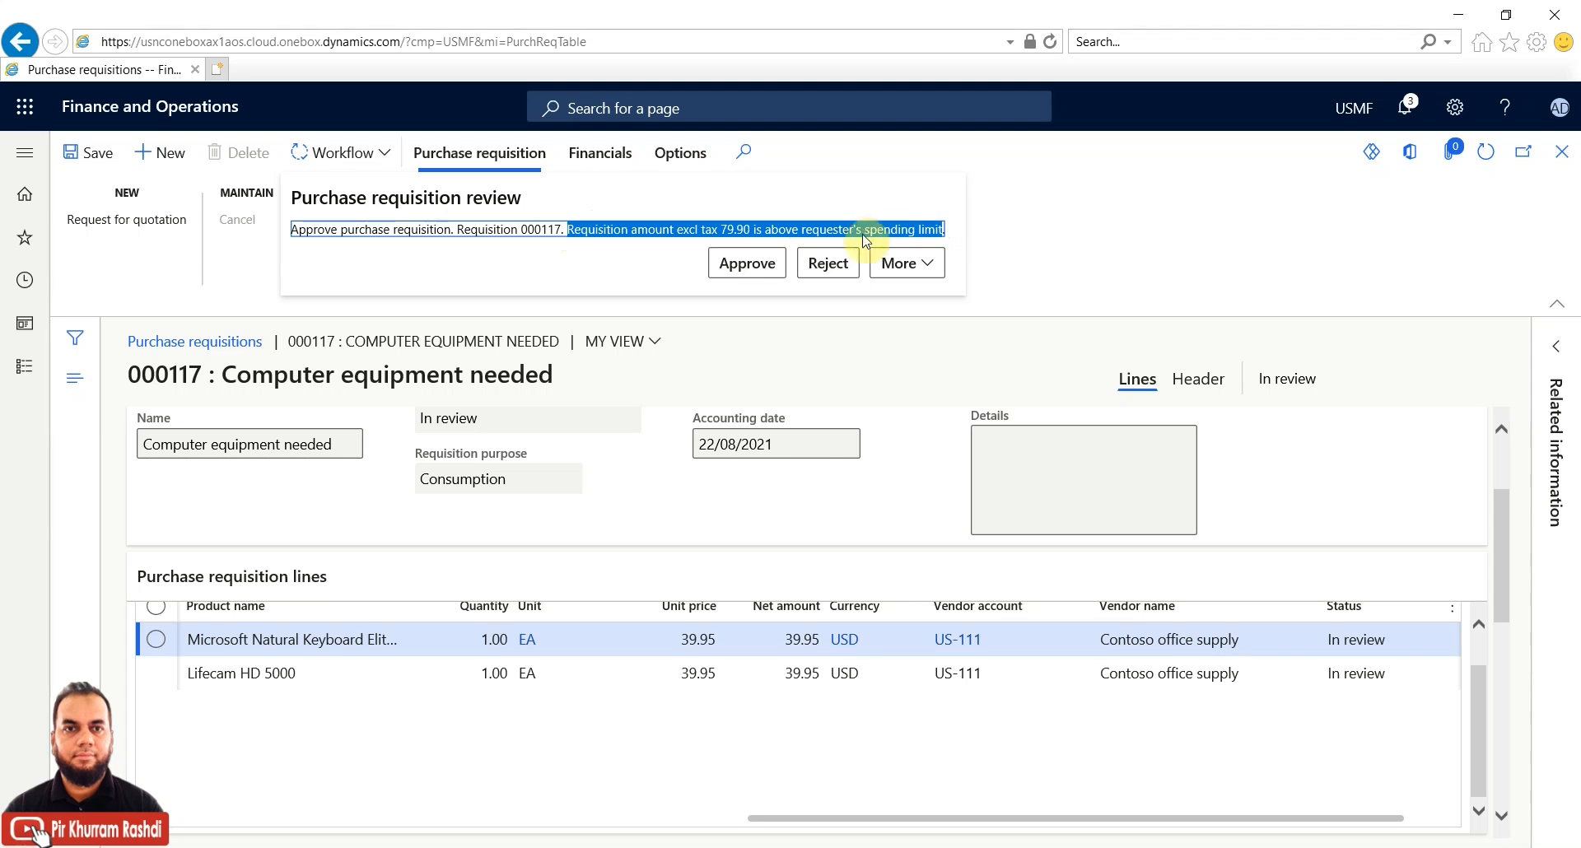
Approve the requisition with the comment 'approved finally'
click(749, 264)
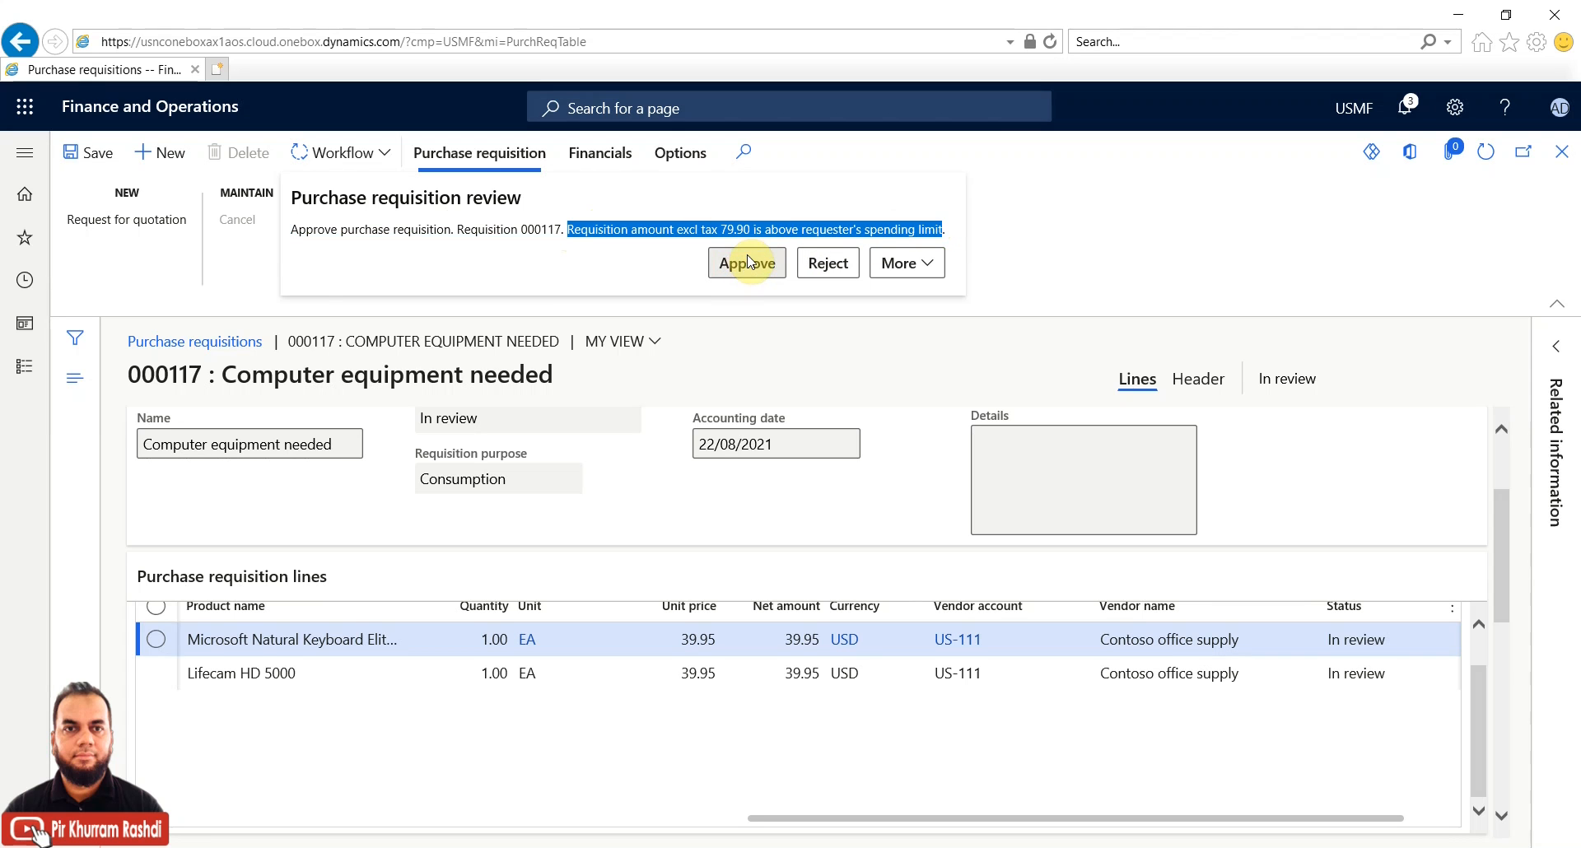
click(747, 262)
click(1106, 235)
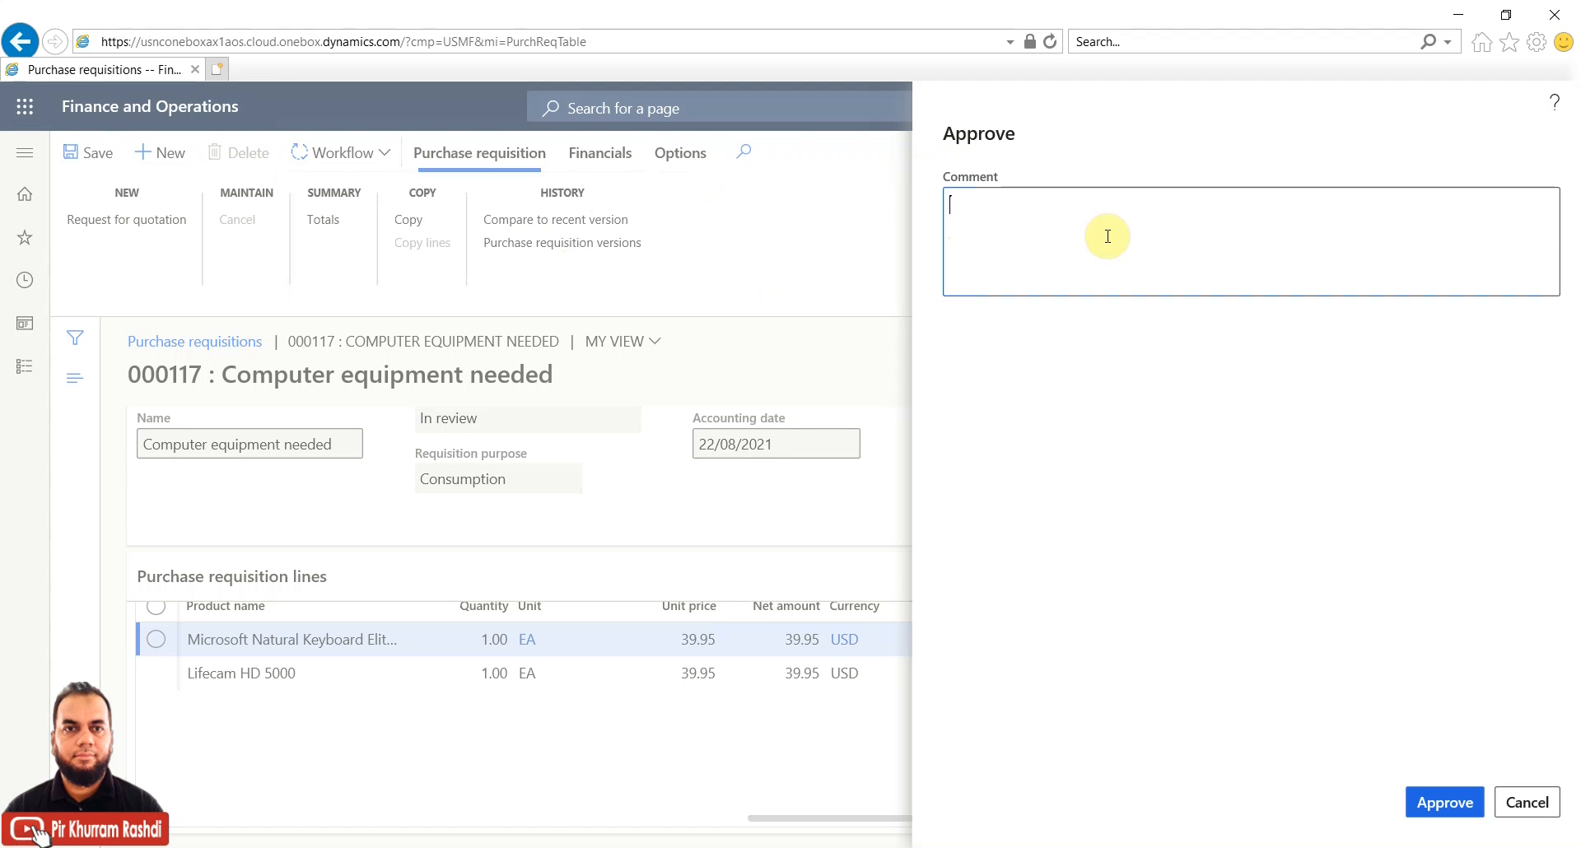
text(appr)
text(oved)
text( finr)
text(nally)
click(1419, 799)
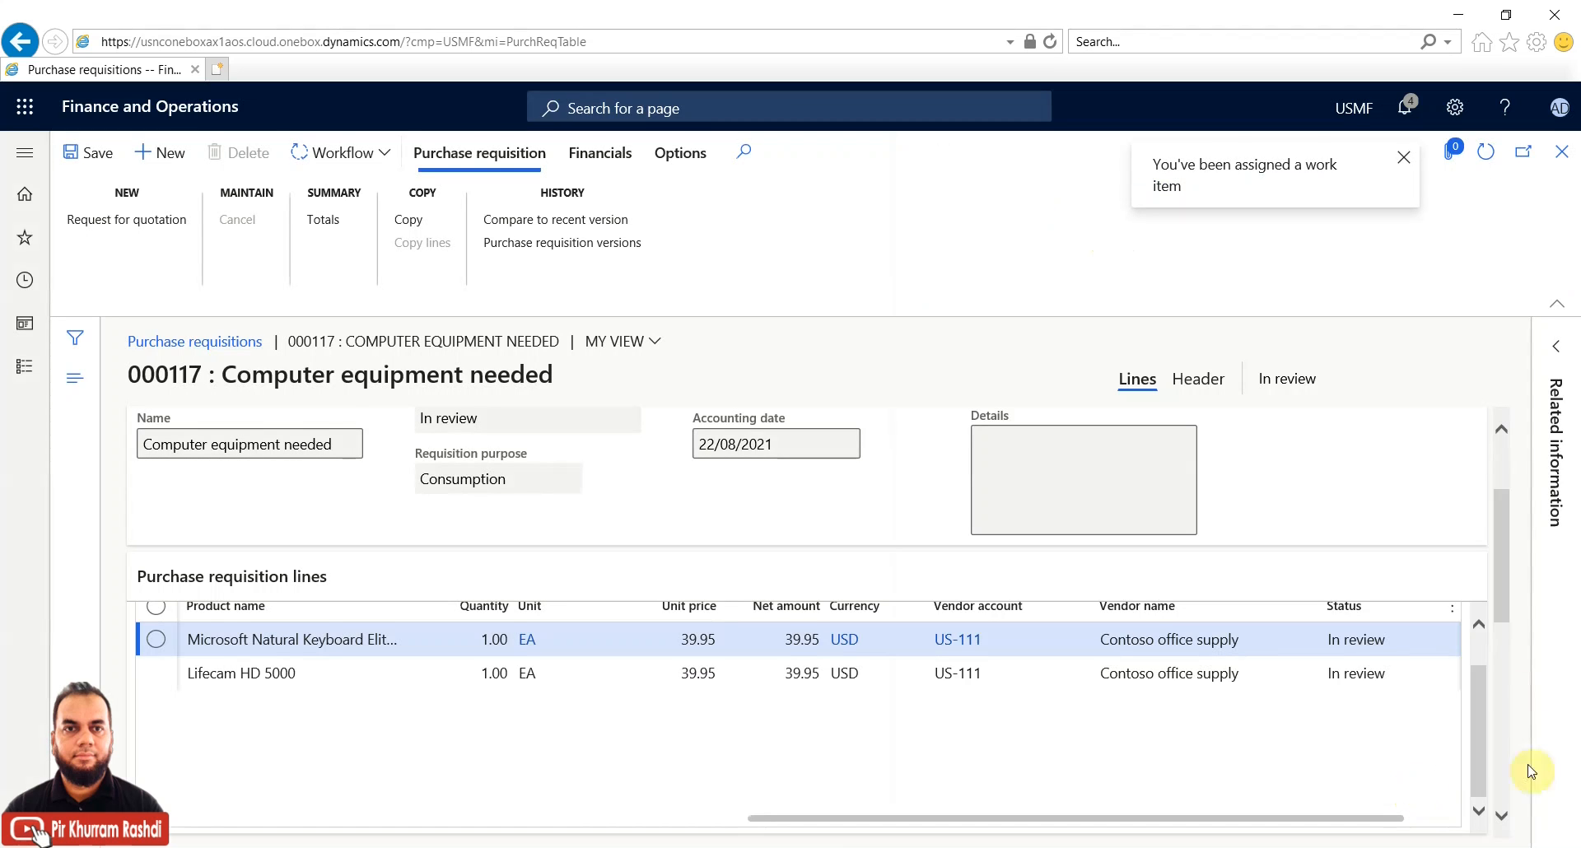
Show the Action center's four work-item assignment notifications for requisition 000117
click(1408, 111)
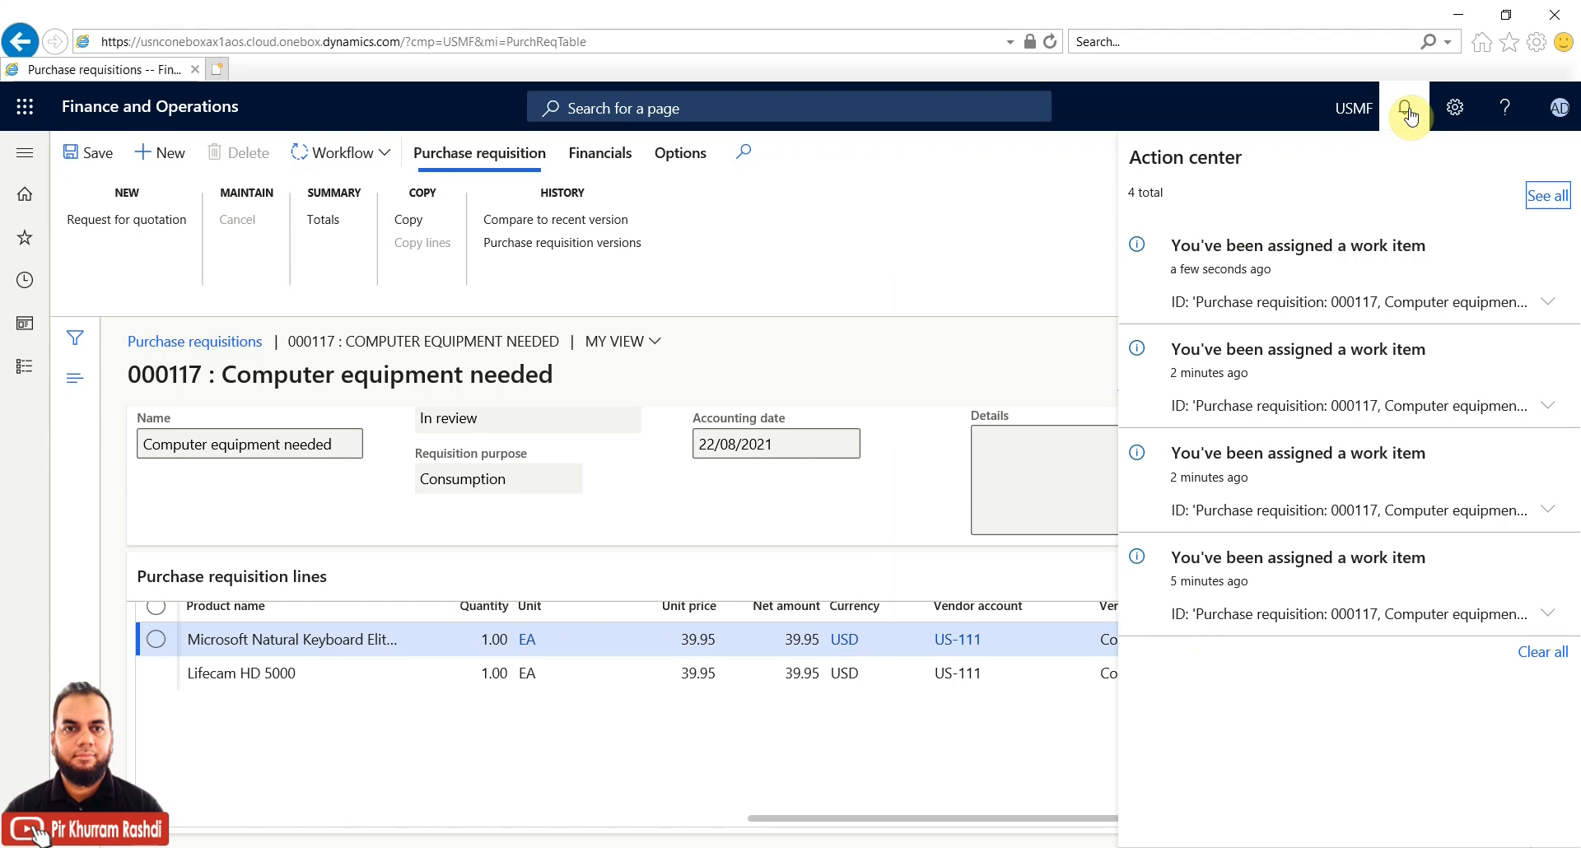
Clear all Action center notifications and refresh requisition 000117 to show Approved
click(1525, 653)
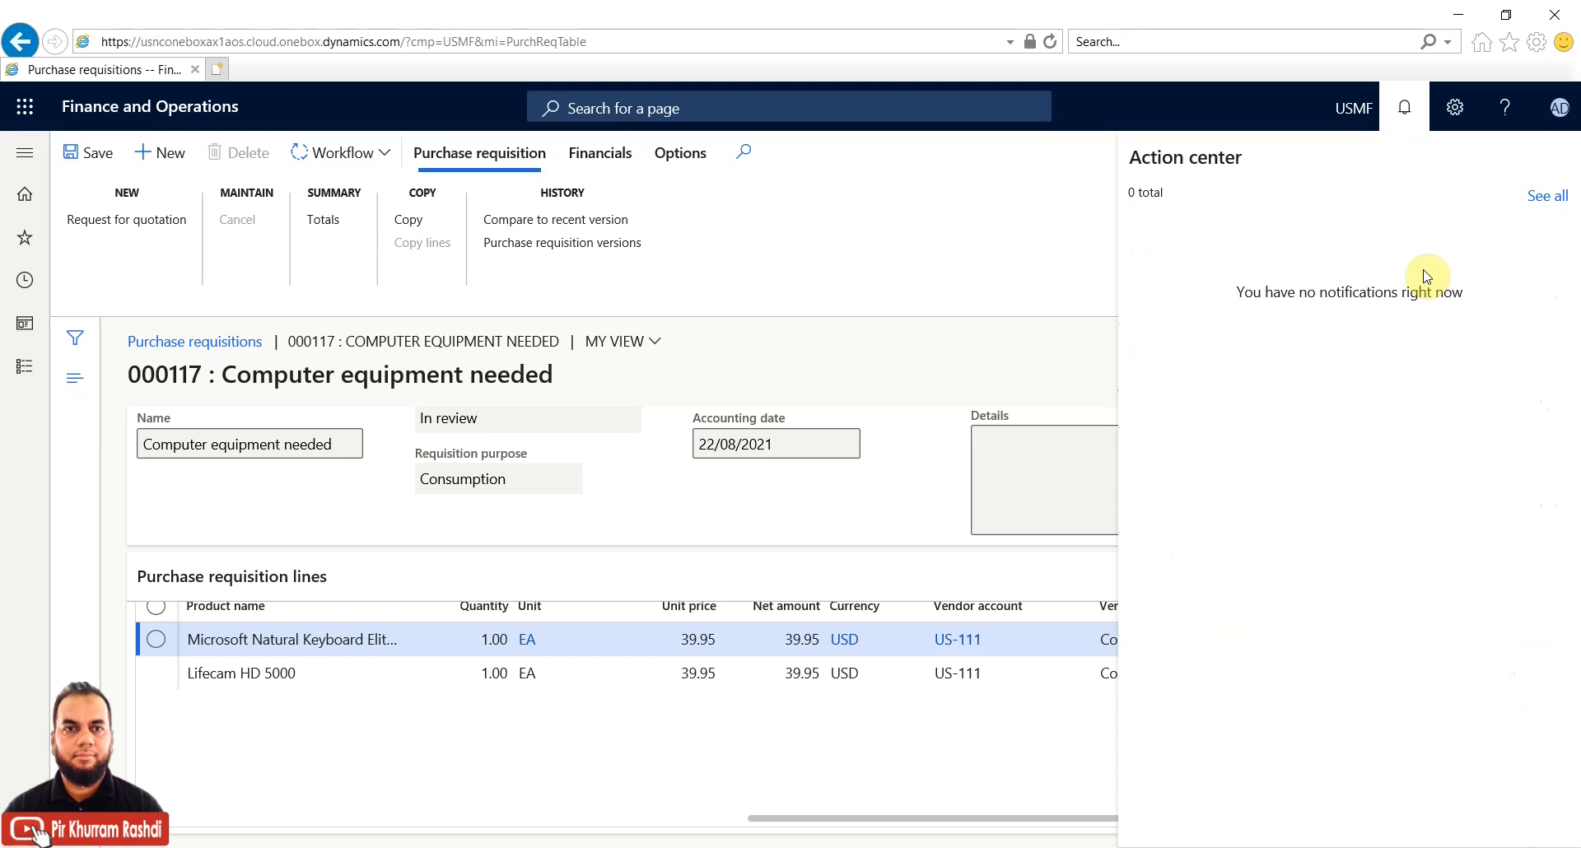
click(995, 248)
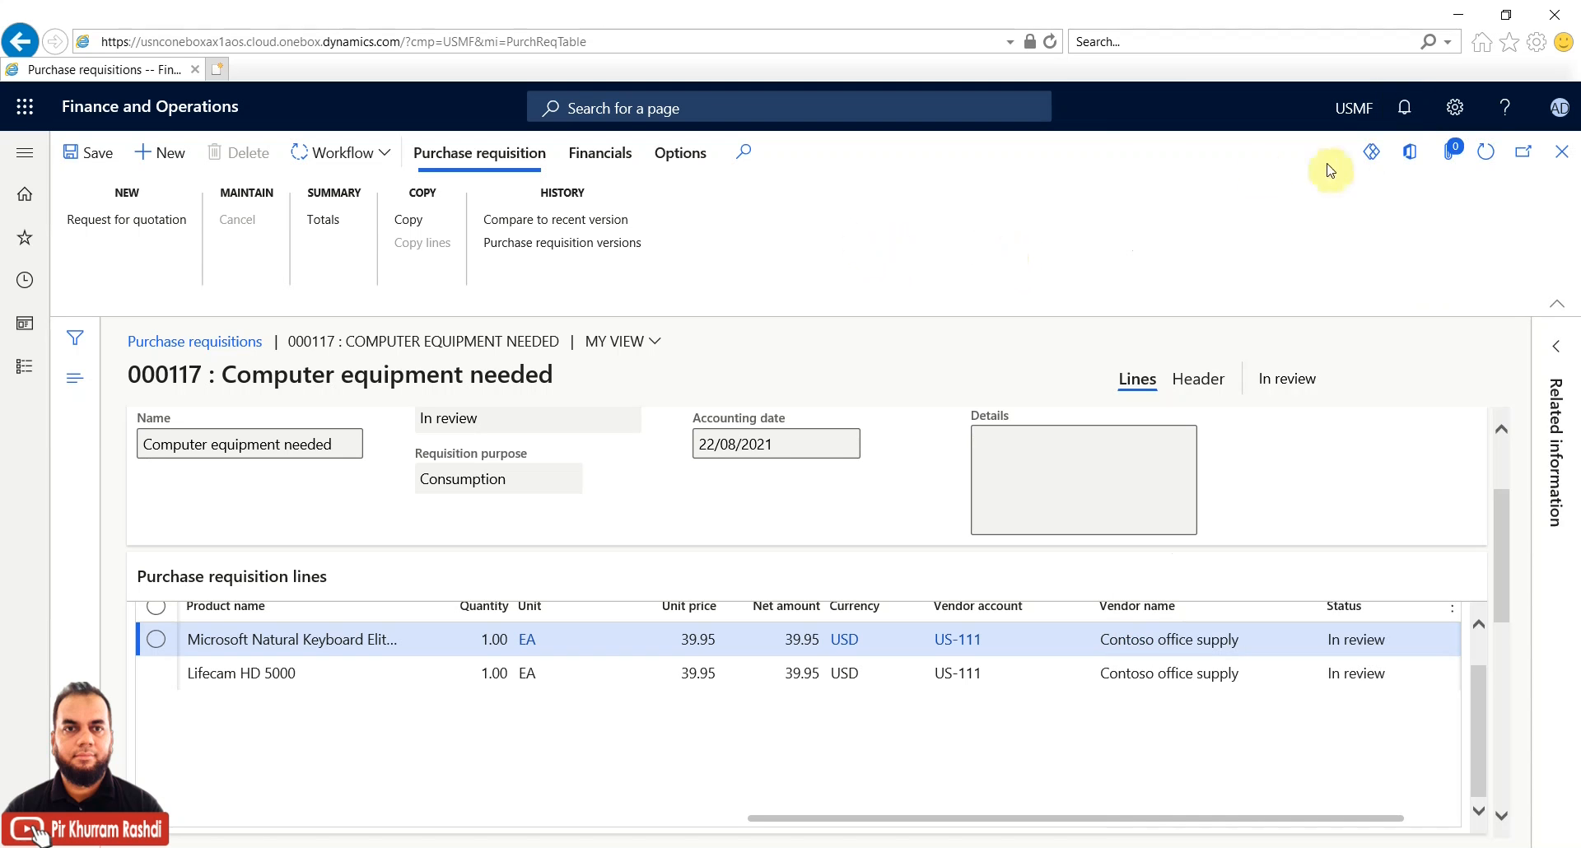
click(1486, 152)
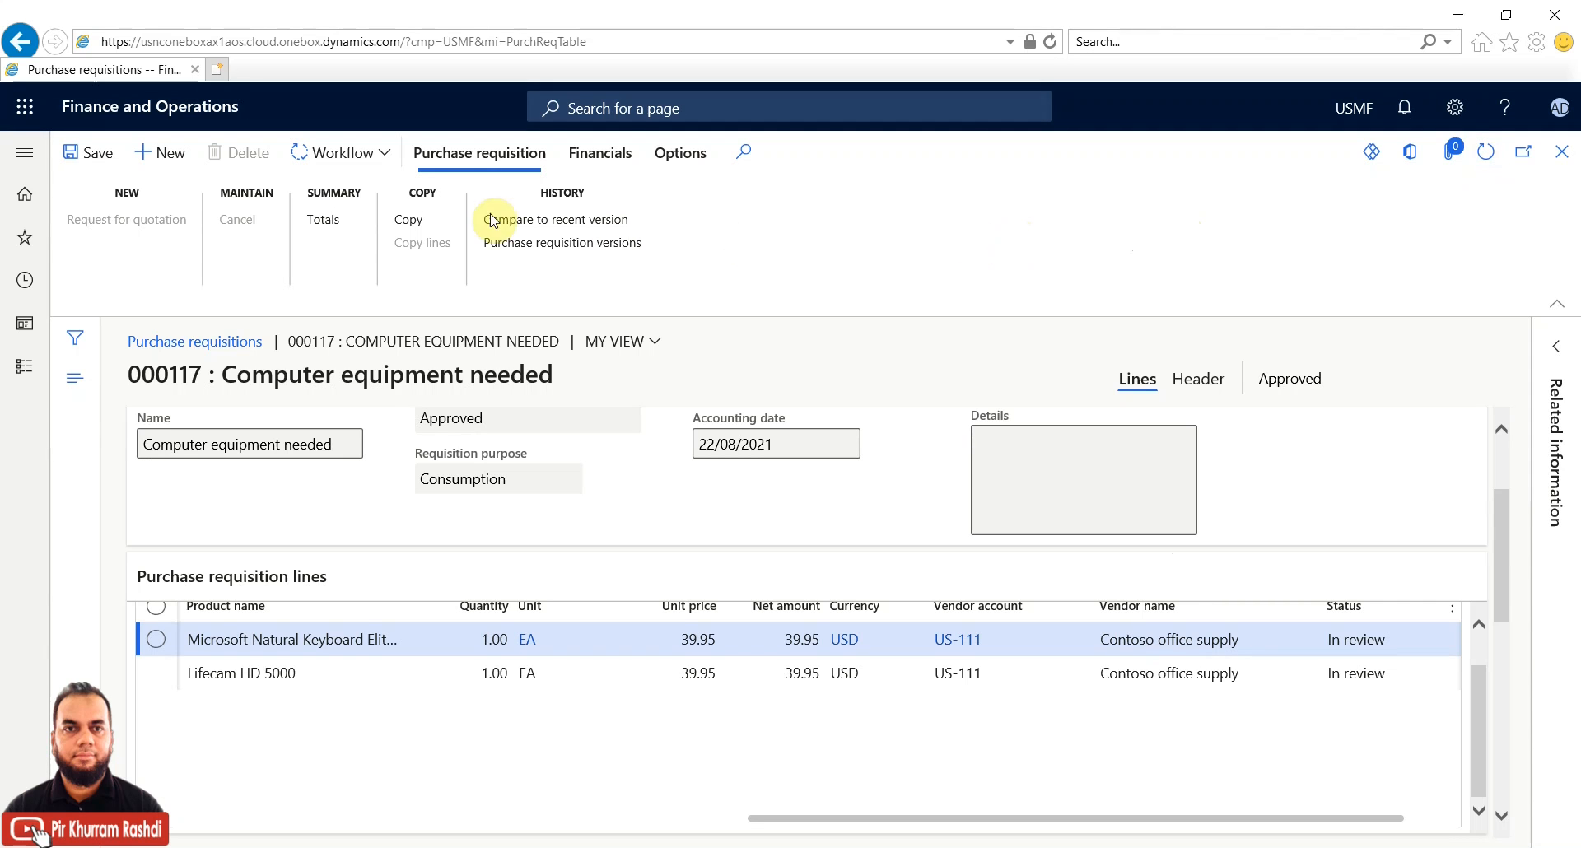
Check requisition 000117's workflow review summary showing its Approved status
click(387, 155)
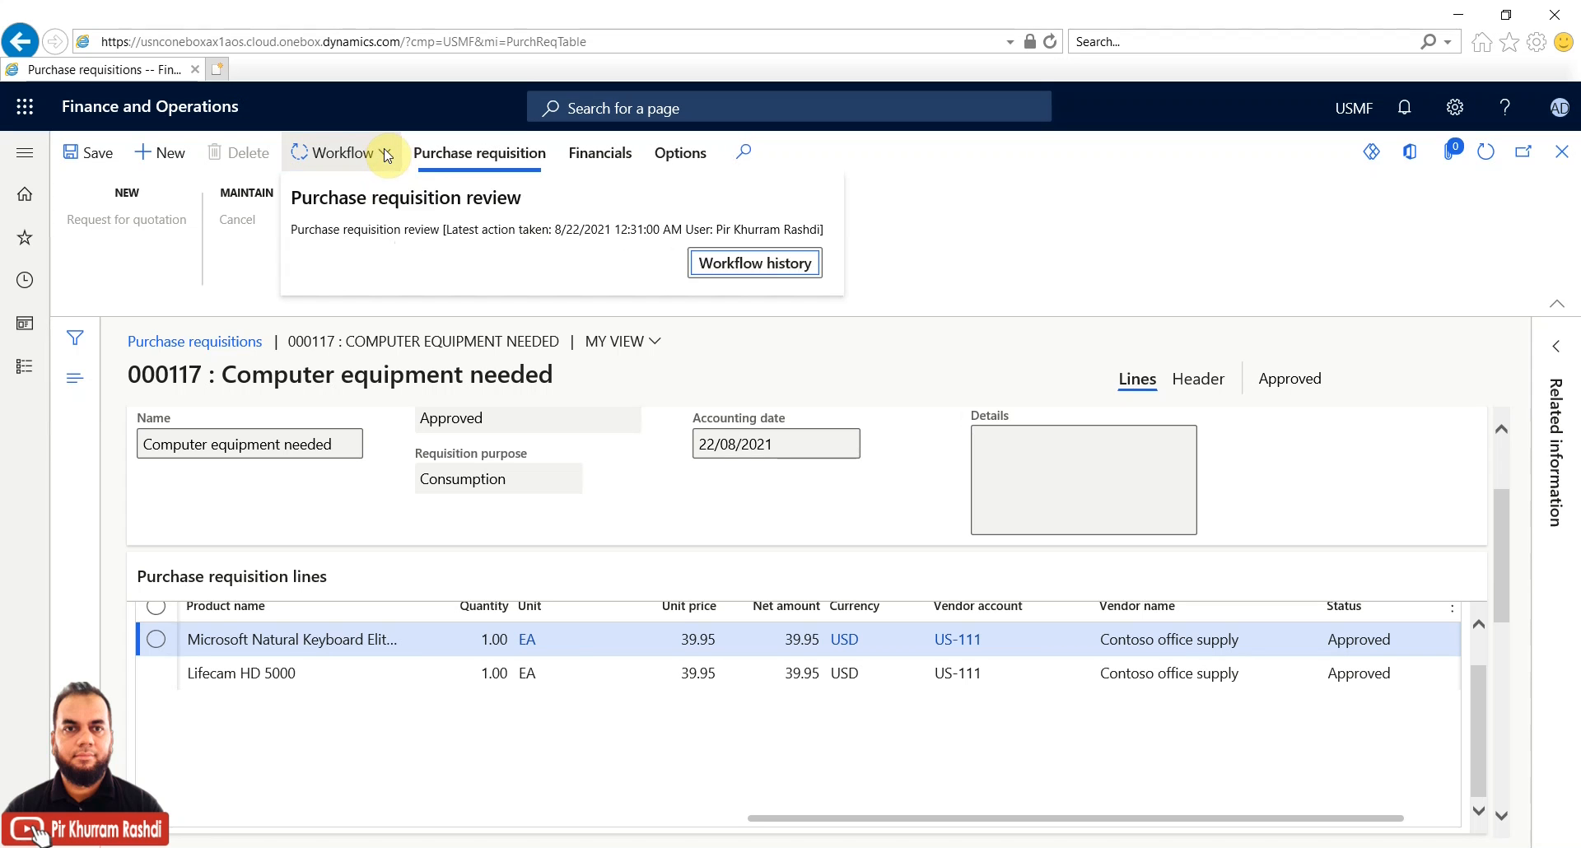
click(715, 260)
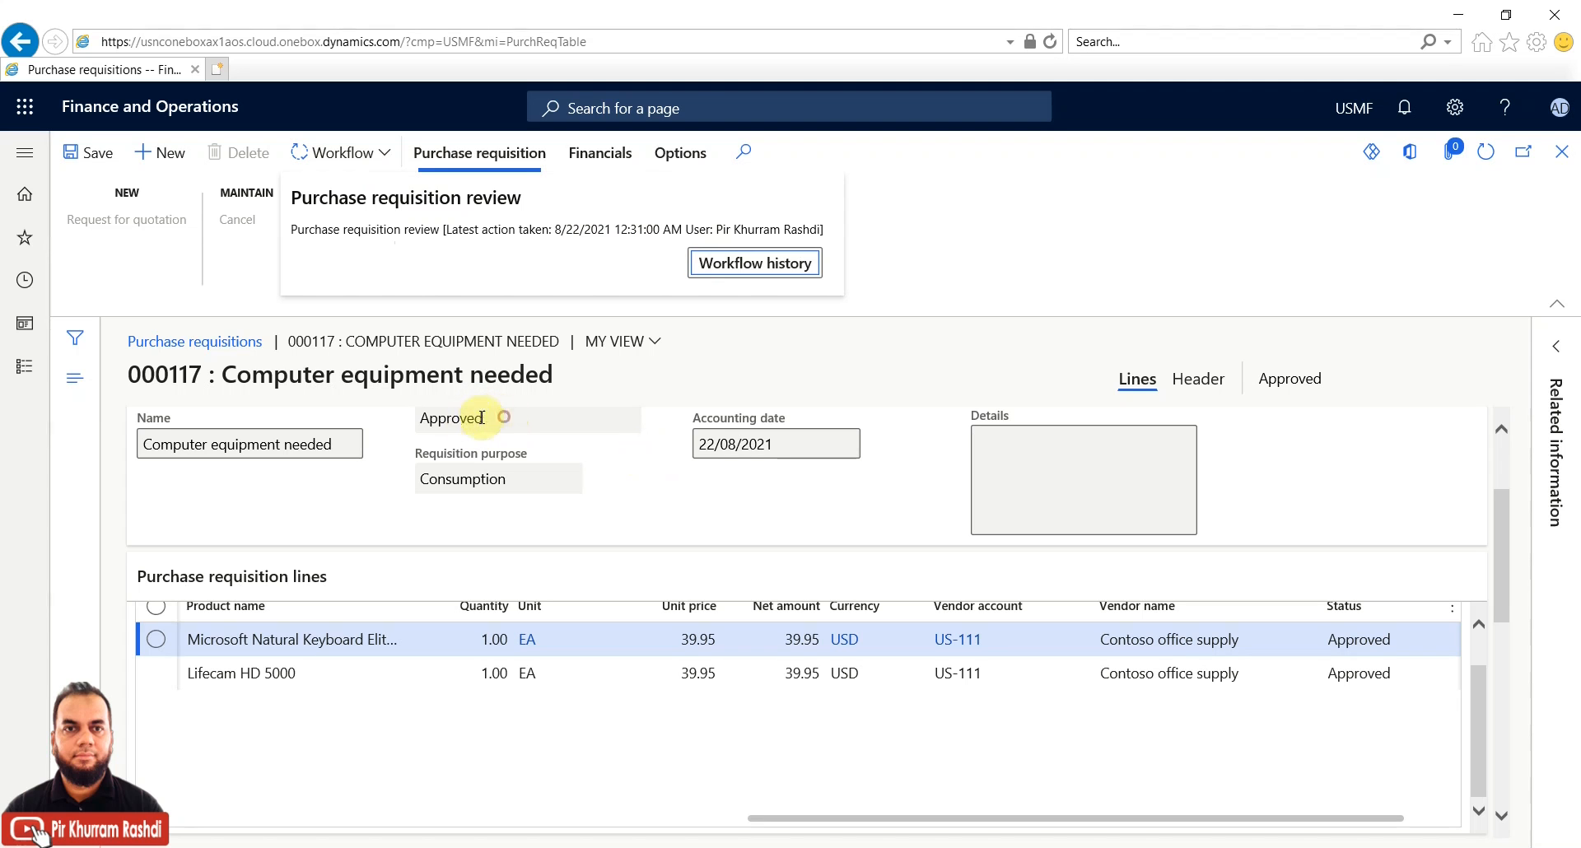
click(415, 419)
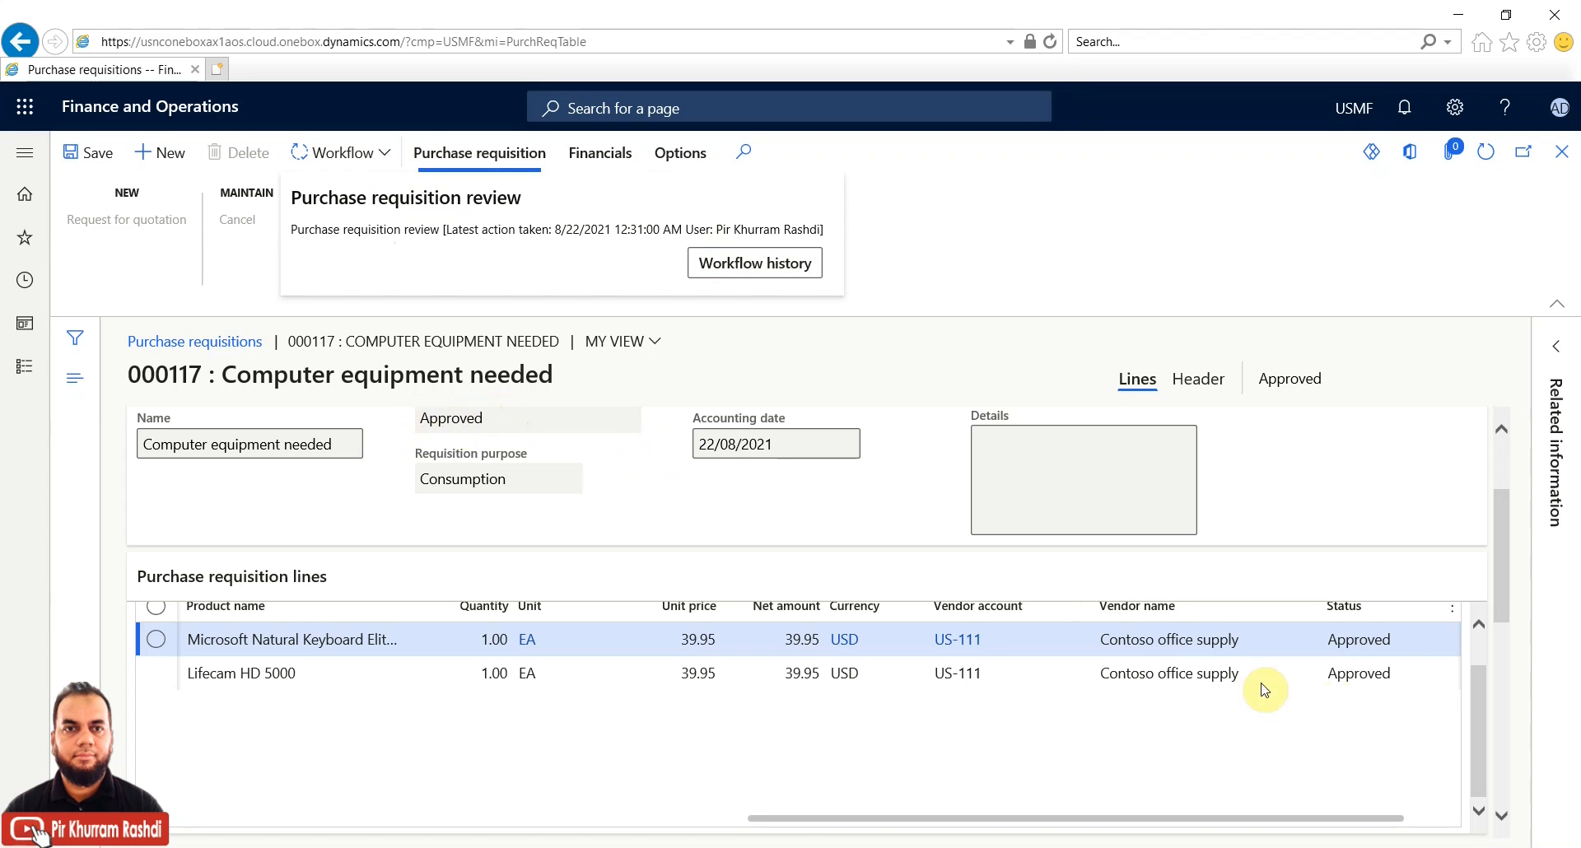
click(1384, 642)
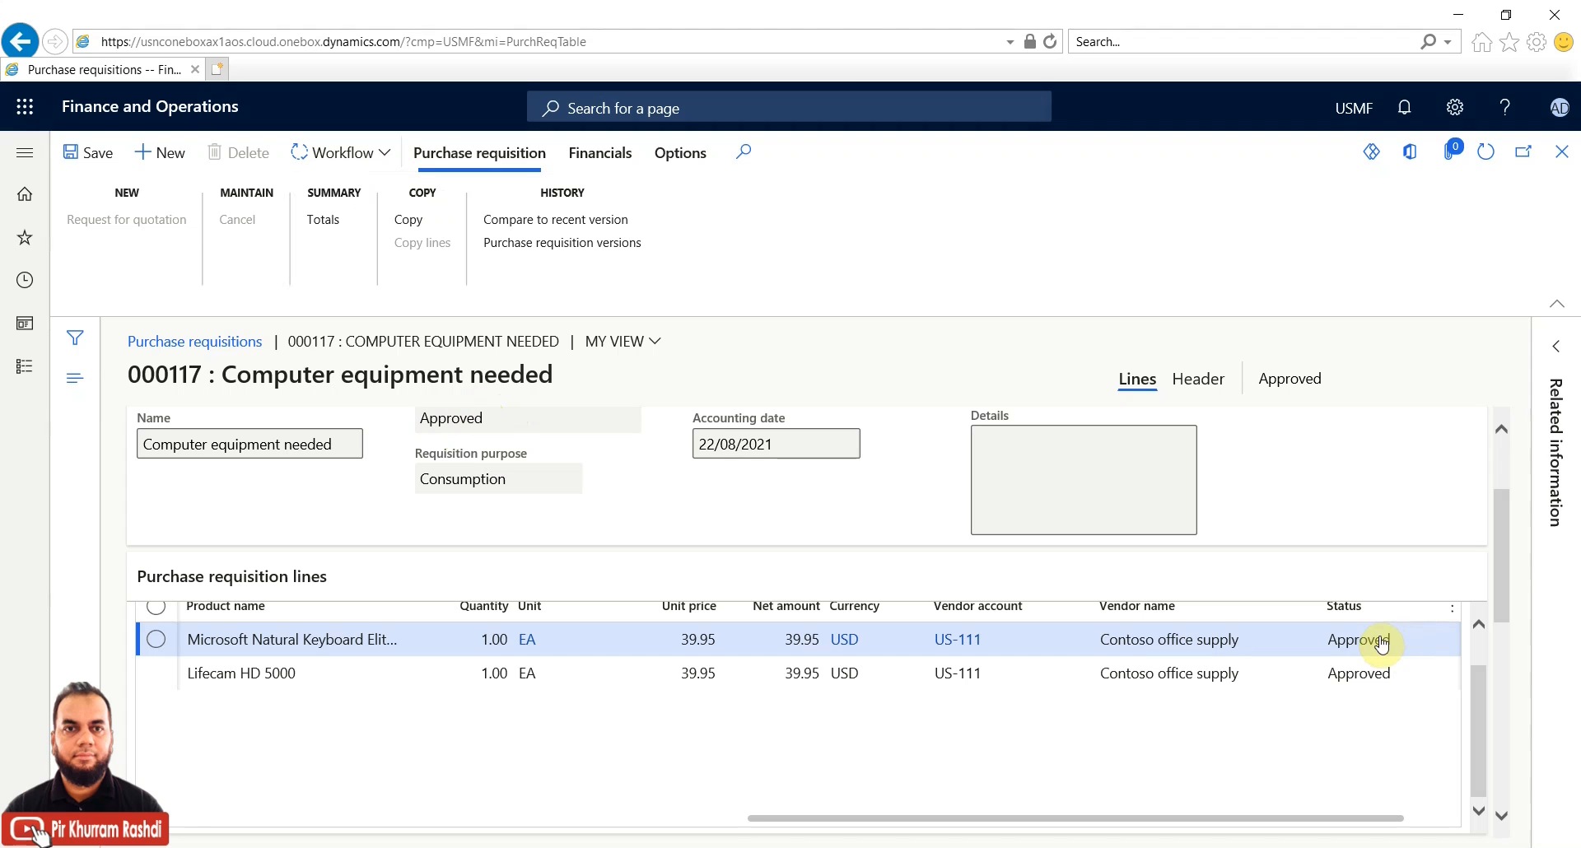
click(388, 154)
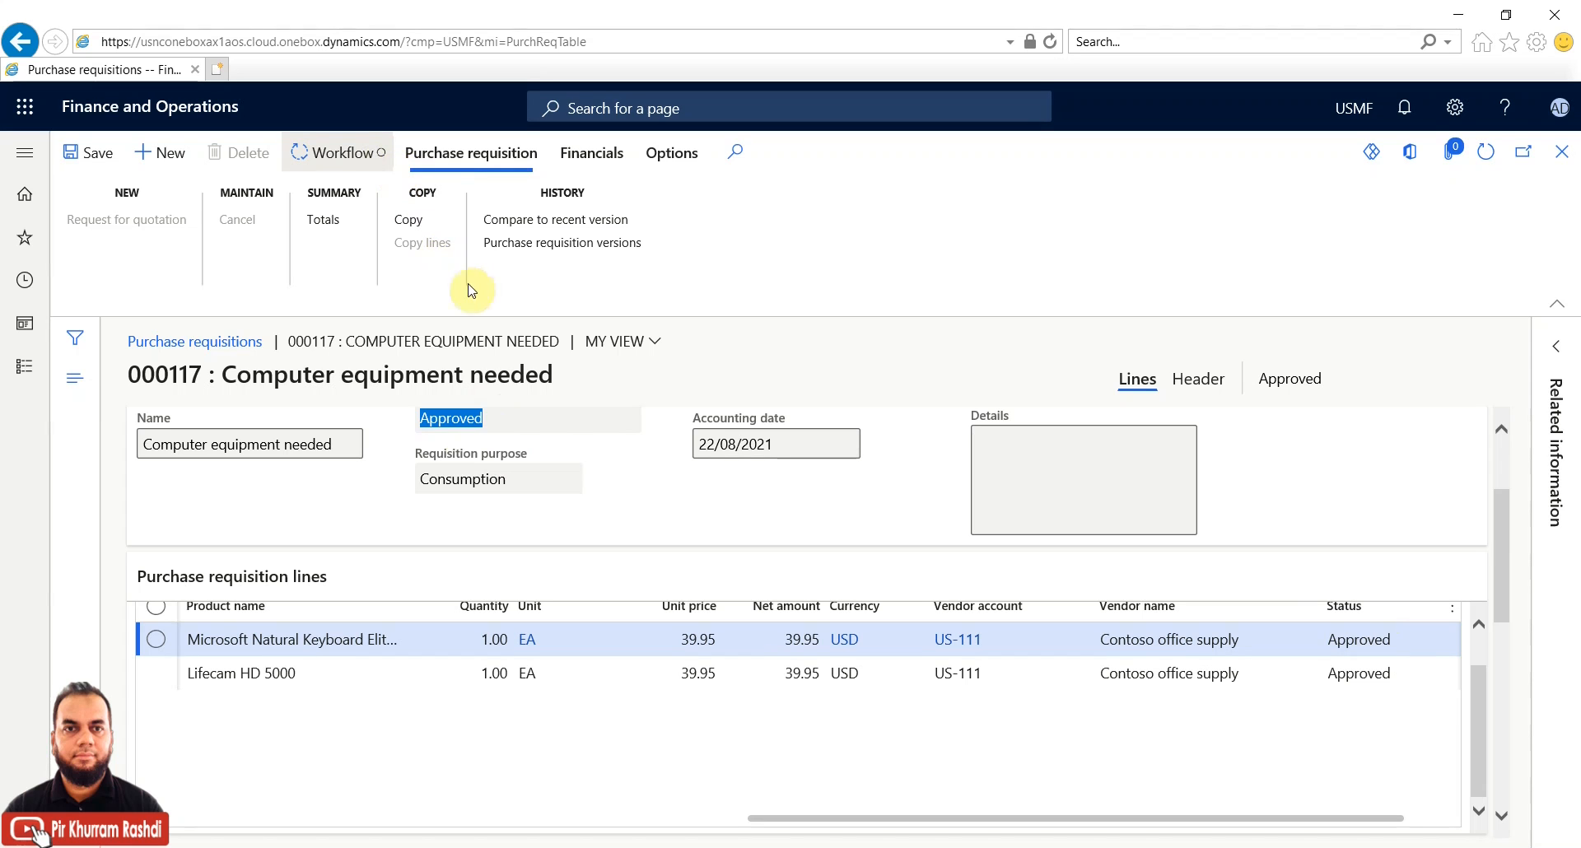
click(717, 265)
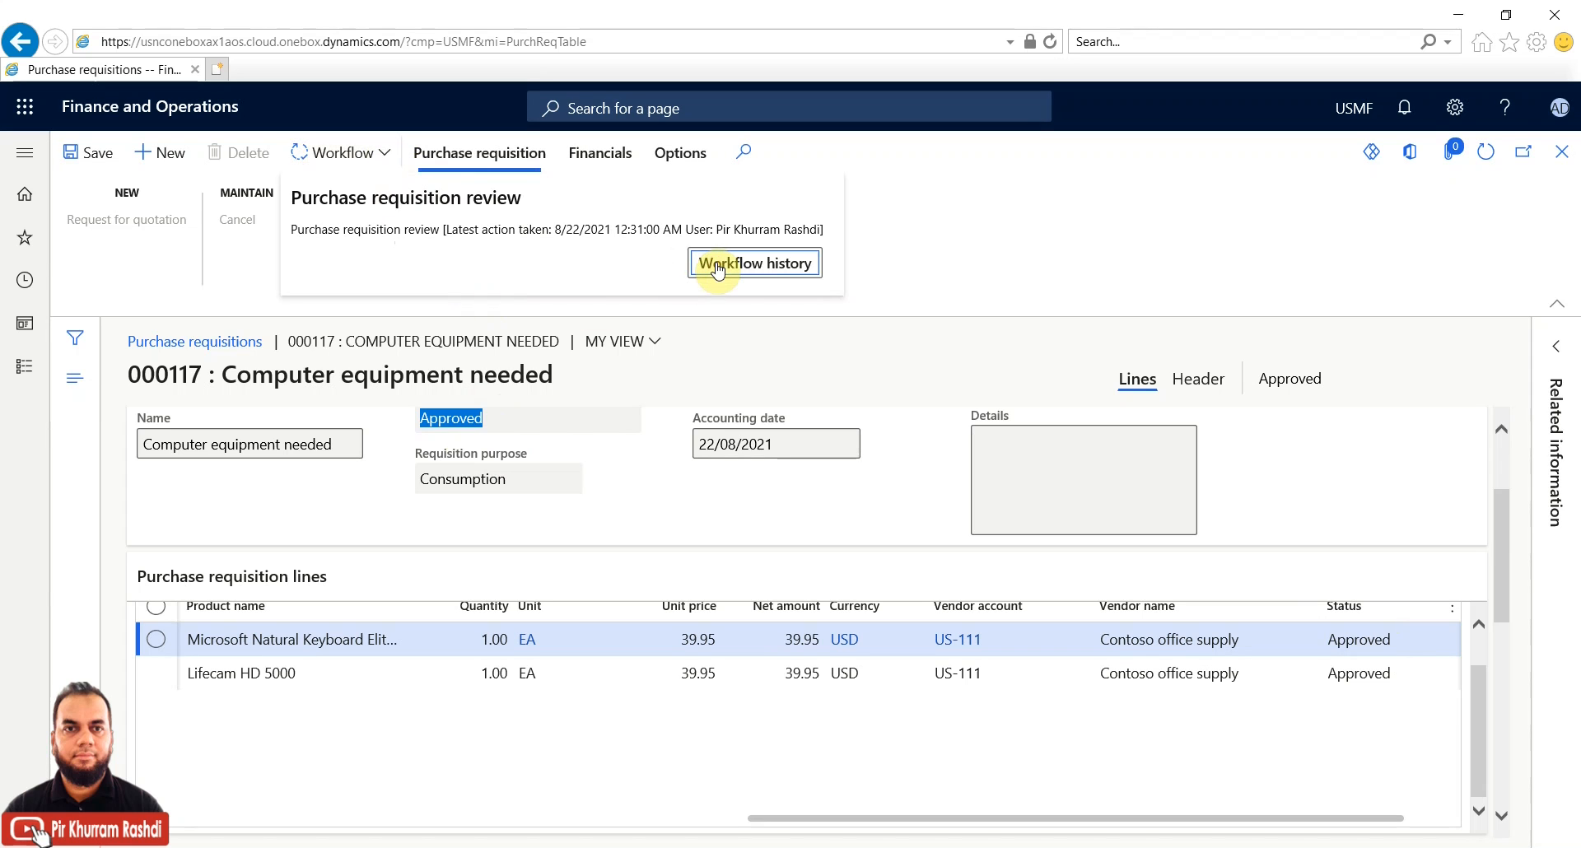
Open workflow history 113242 and select its Creation and Condition evaluation tracking entries
click(718, 267)
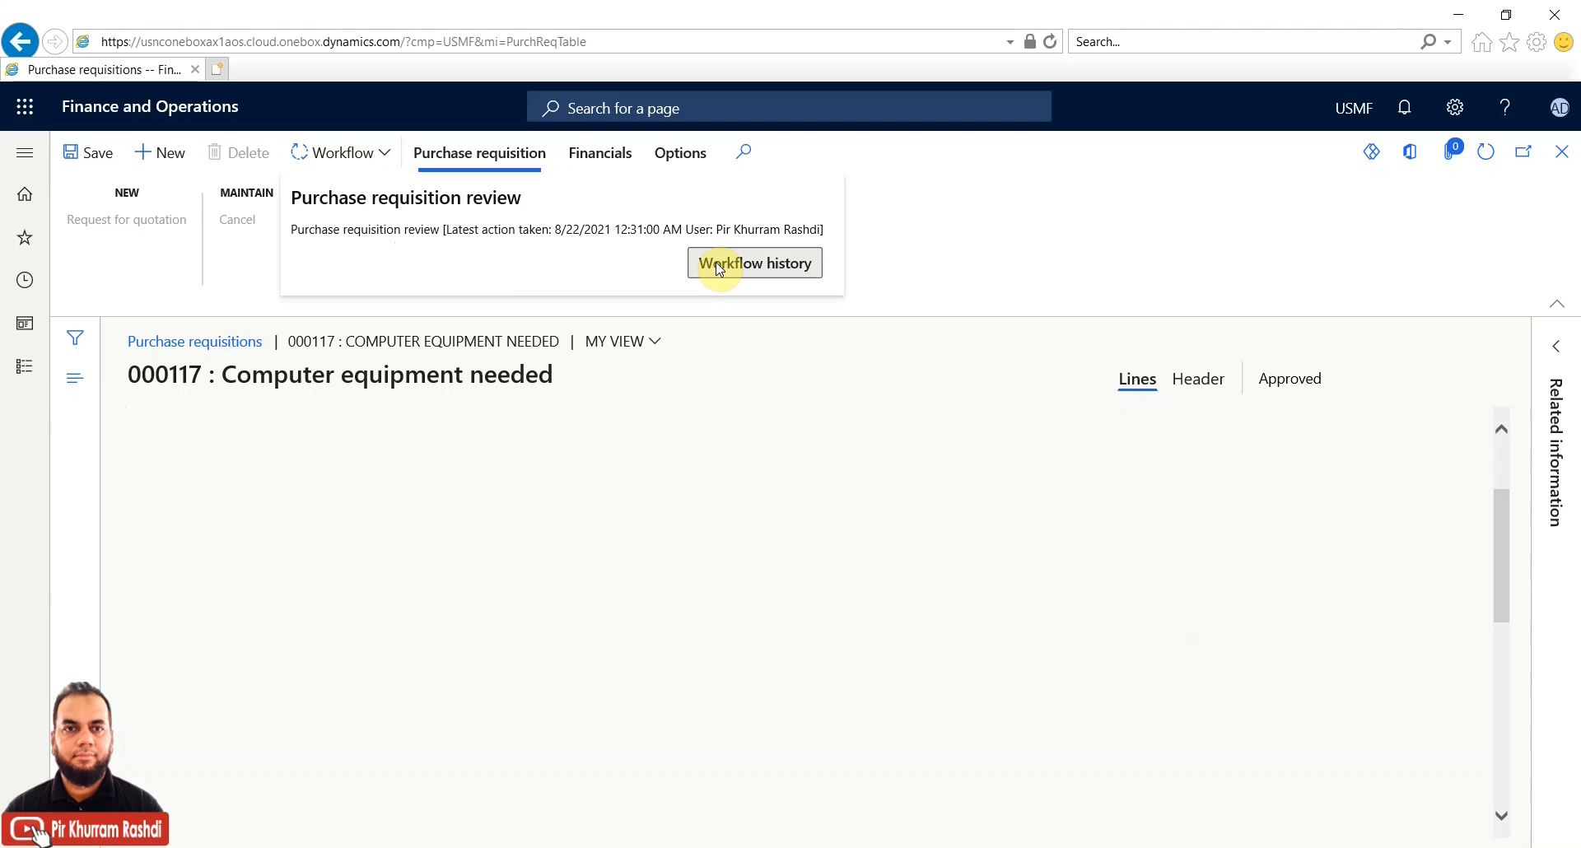
scroll(1559, 567, down, 2)
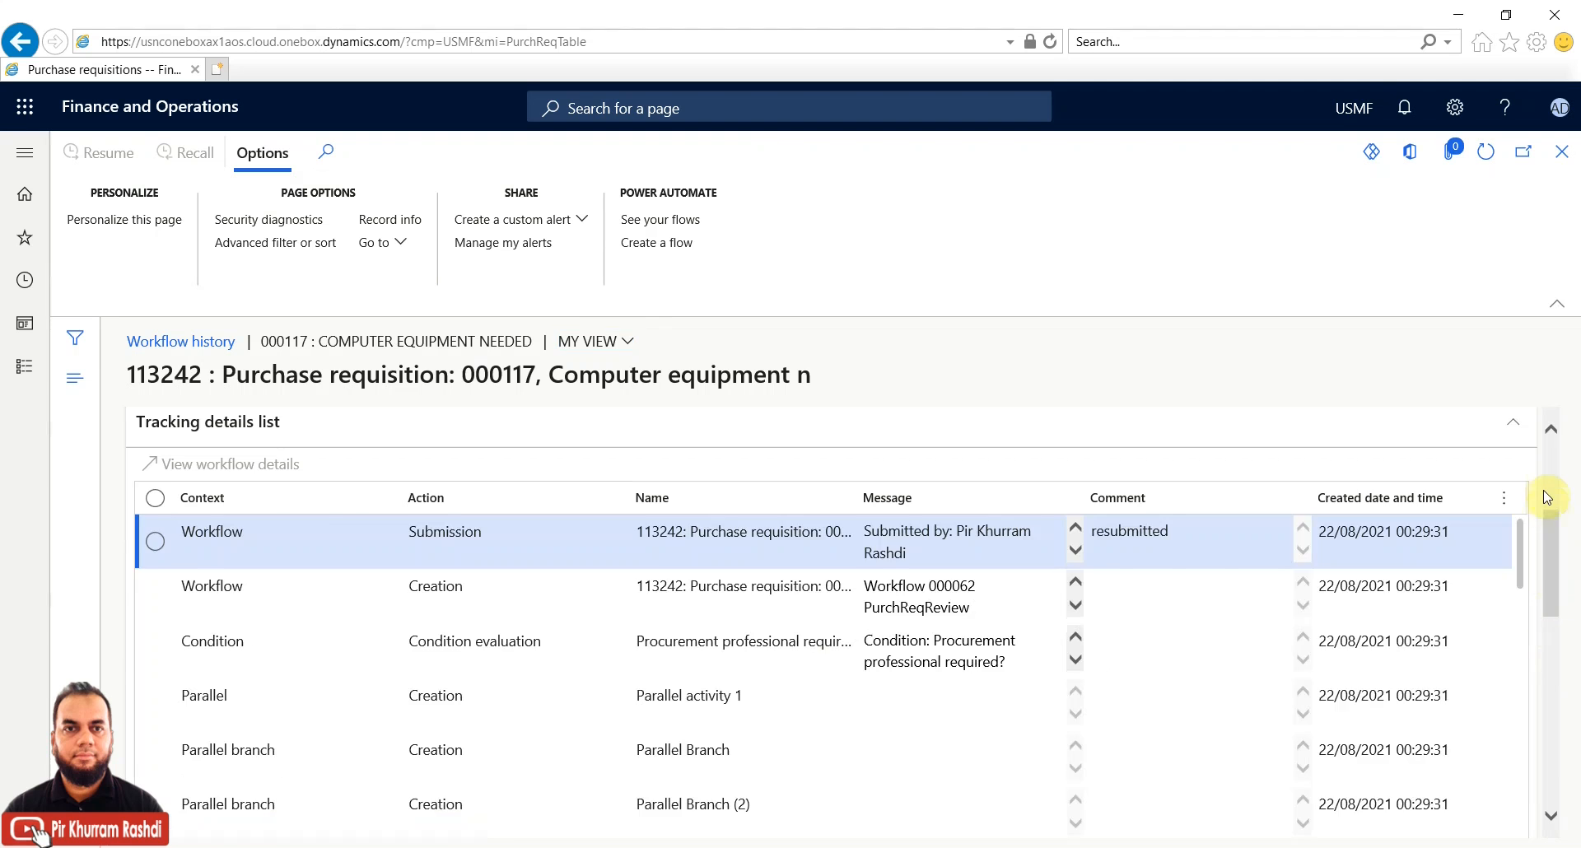
scroll(1548, 473, down, 5)
scroll(1549, 470, up, 8)
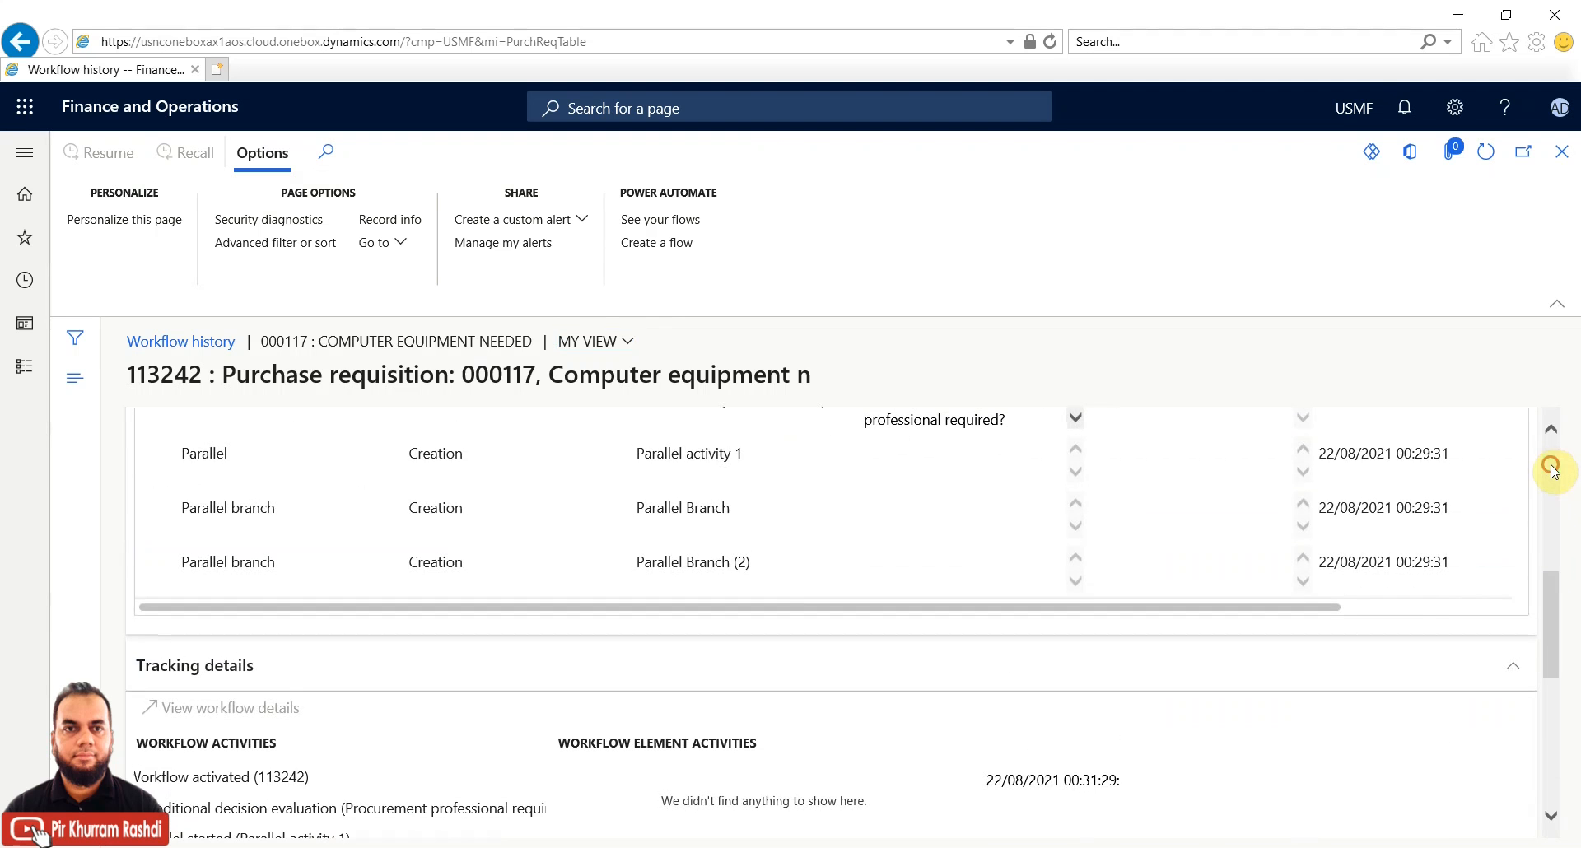
scroll(1552, 470, up, 2)
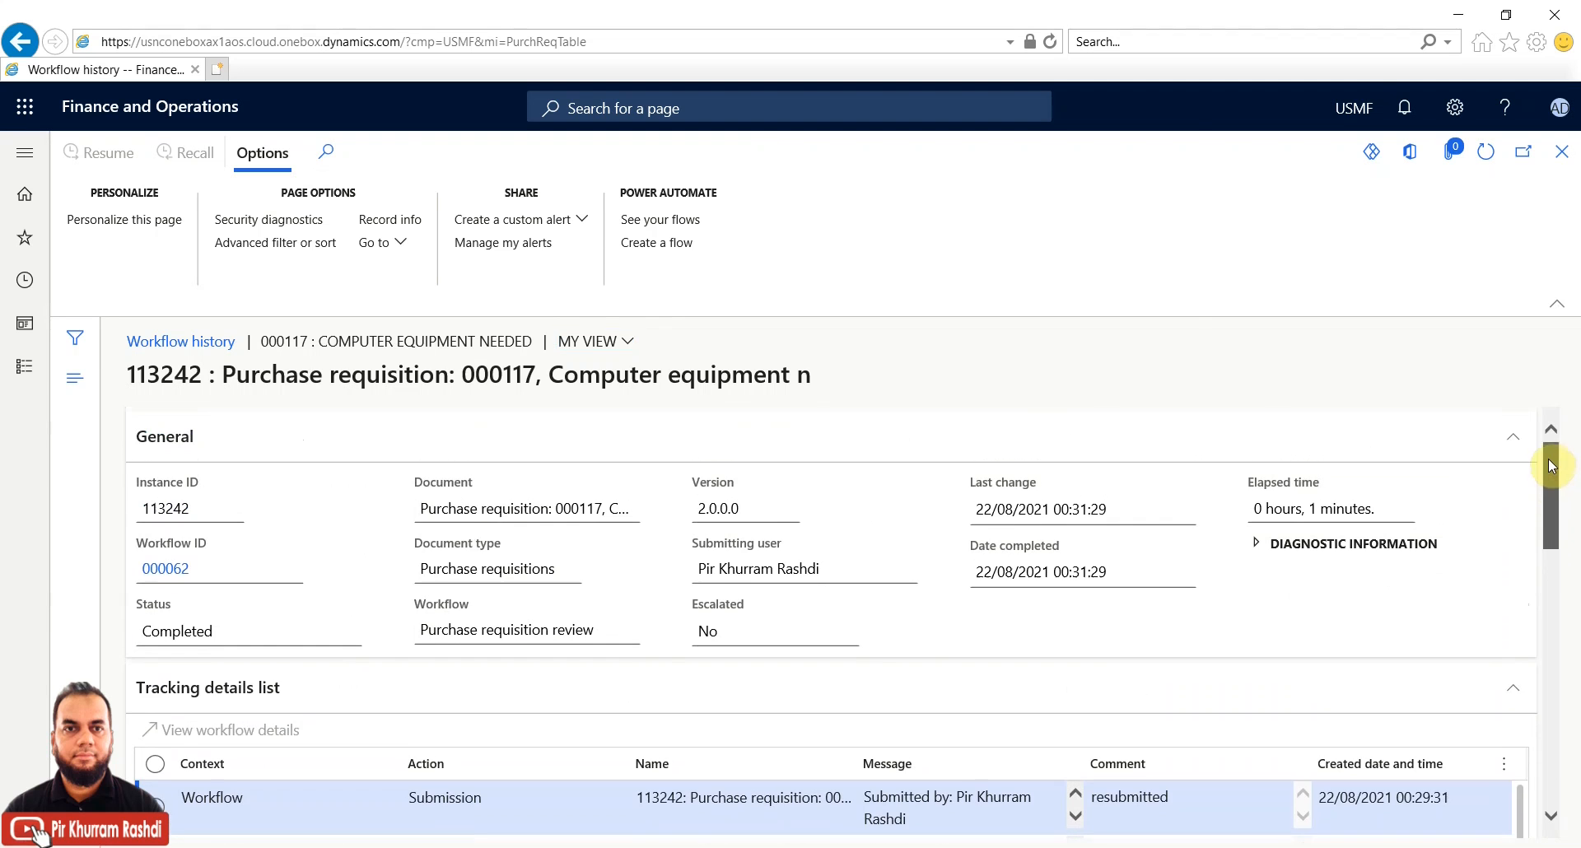
scroll(1547, 456, down, 4)
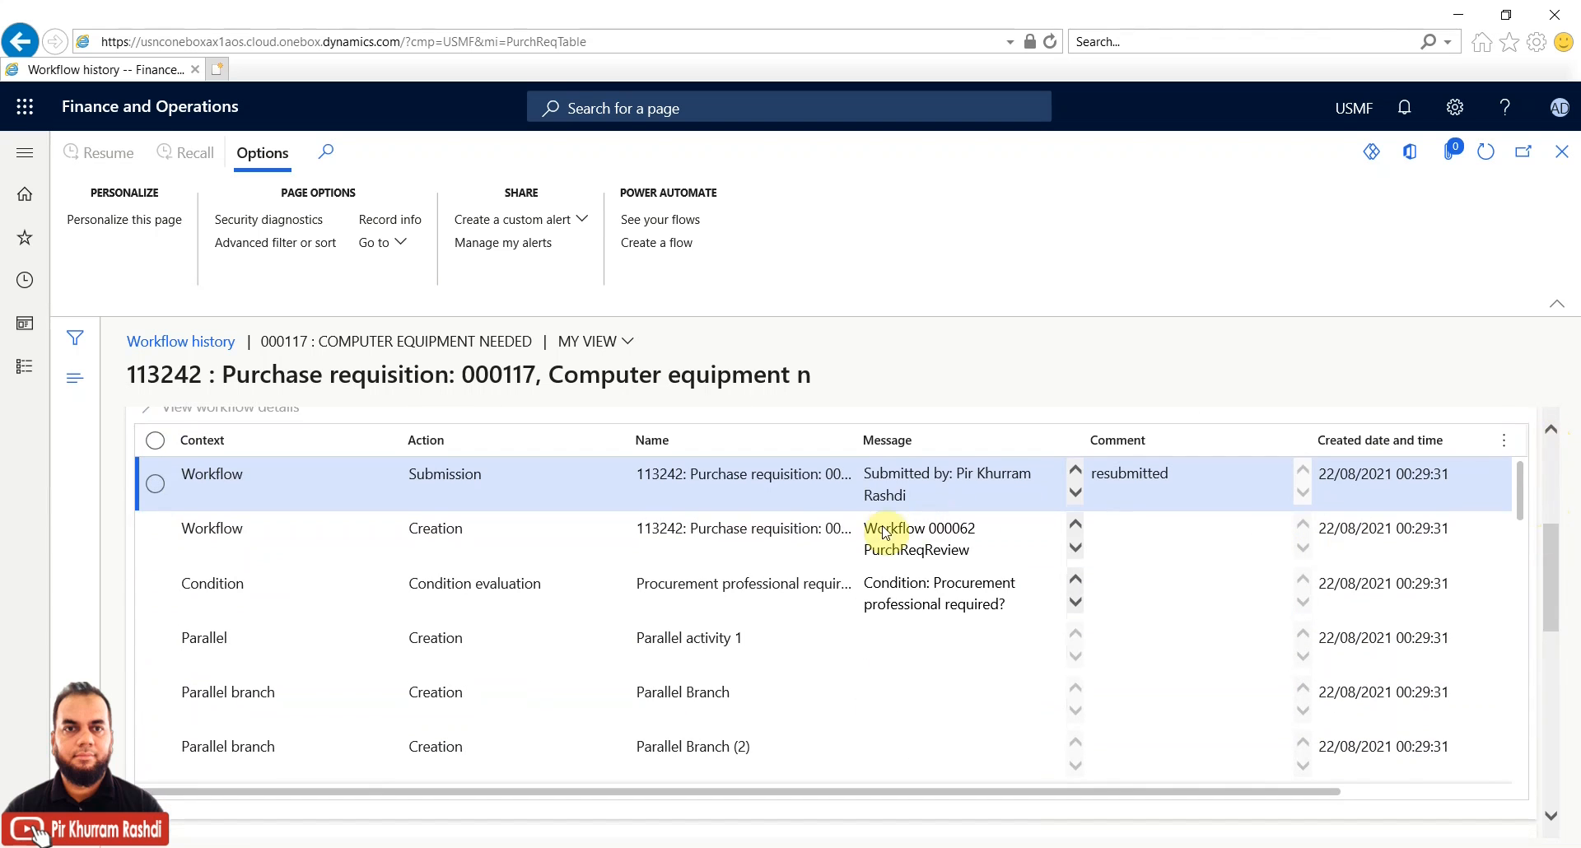
click(770, 537)
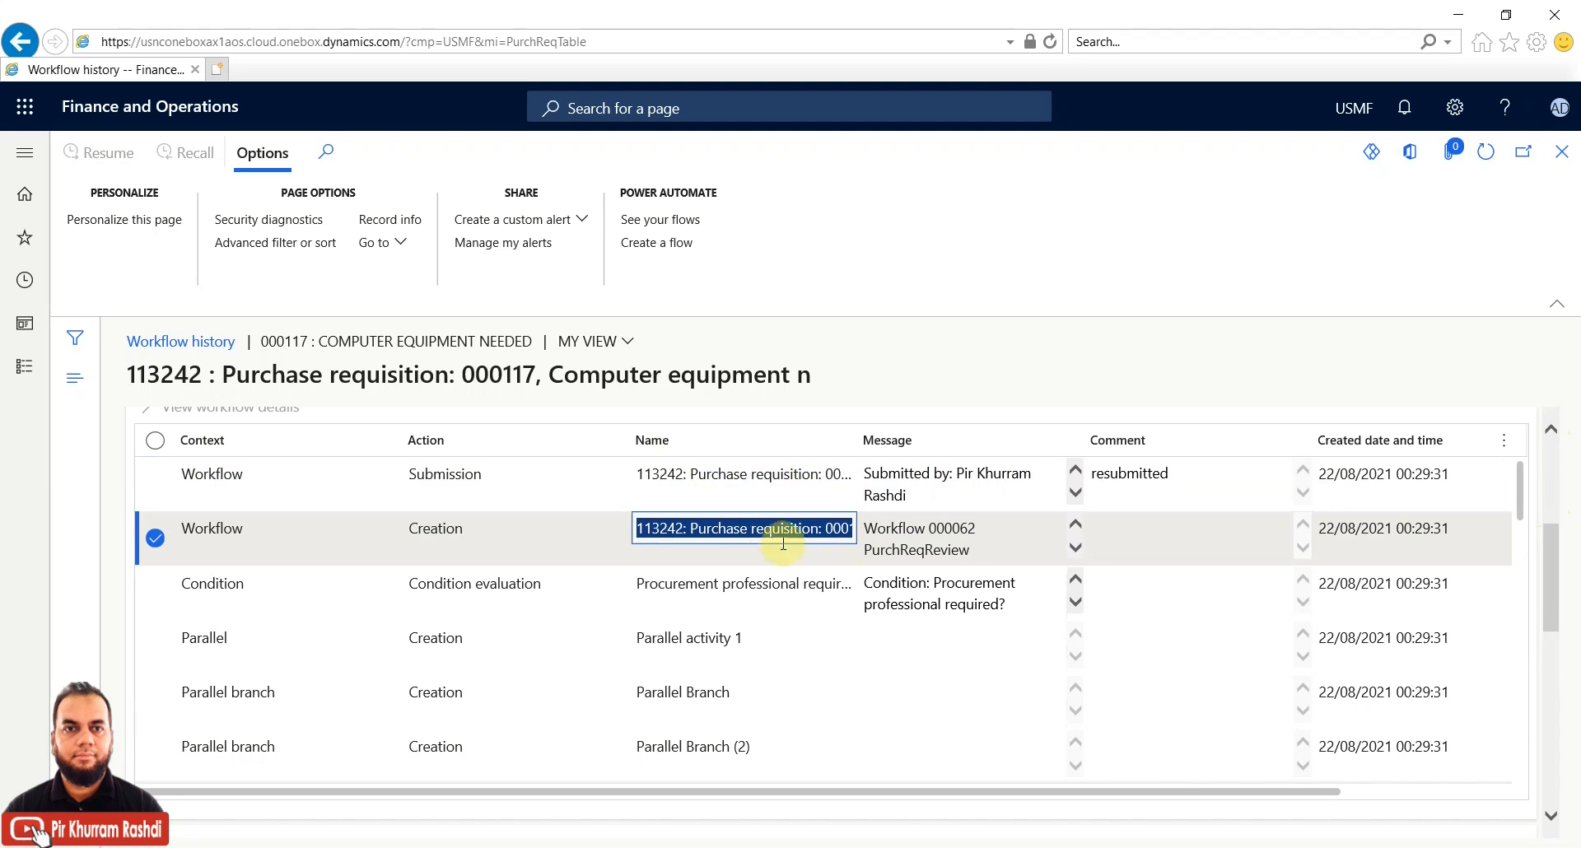
click(900, 609)
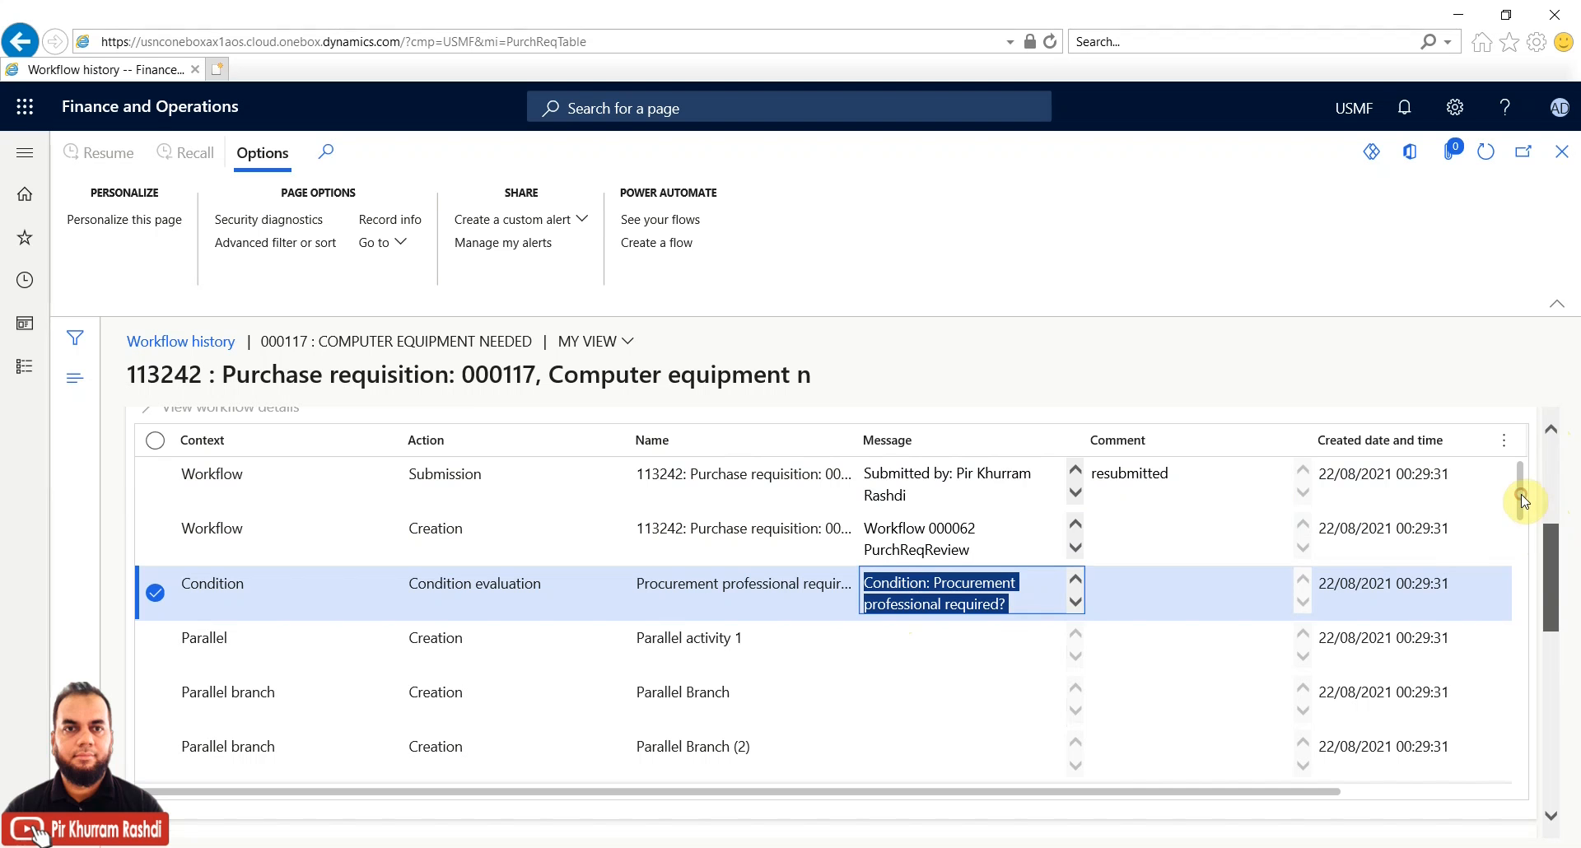
mouse_move(1524, 500)
mouse_down()
mouse_move(1523, 784)
mouse_move(1521, 493)
mouse_up()
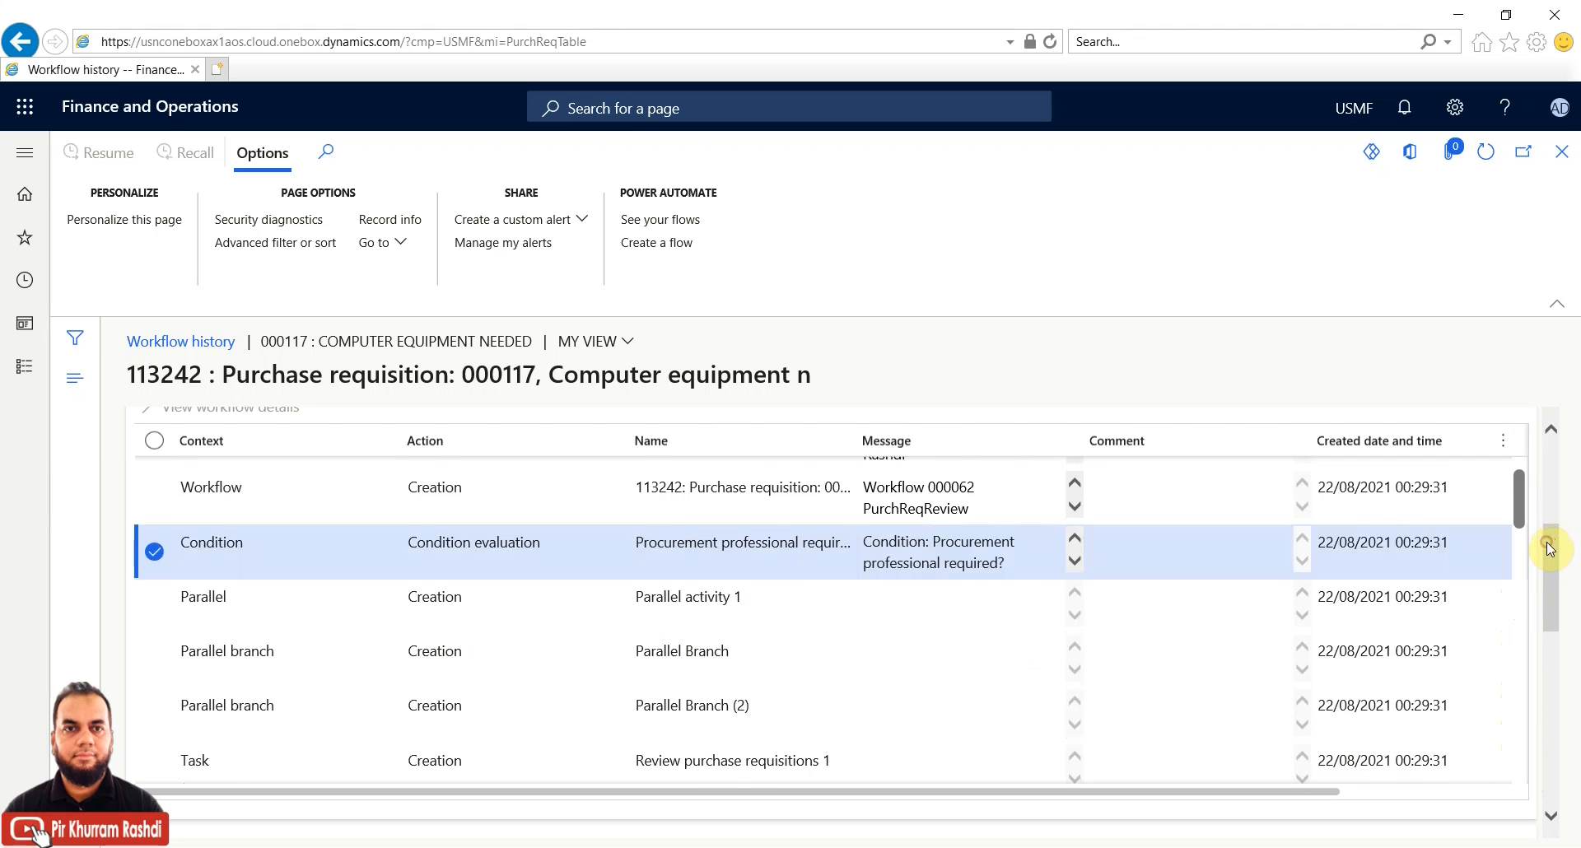
Step through the approval activities, from Approval started to Approval completed, including the approval comment
click(1546, 667)
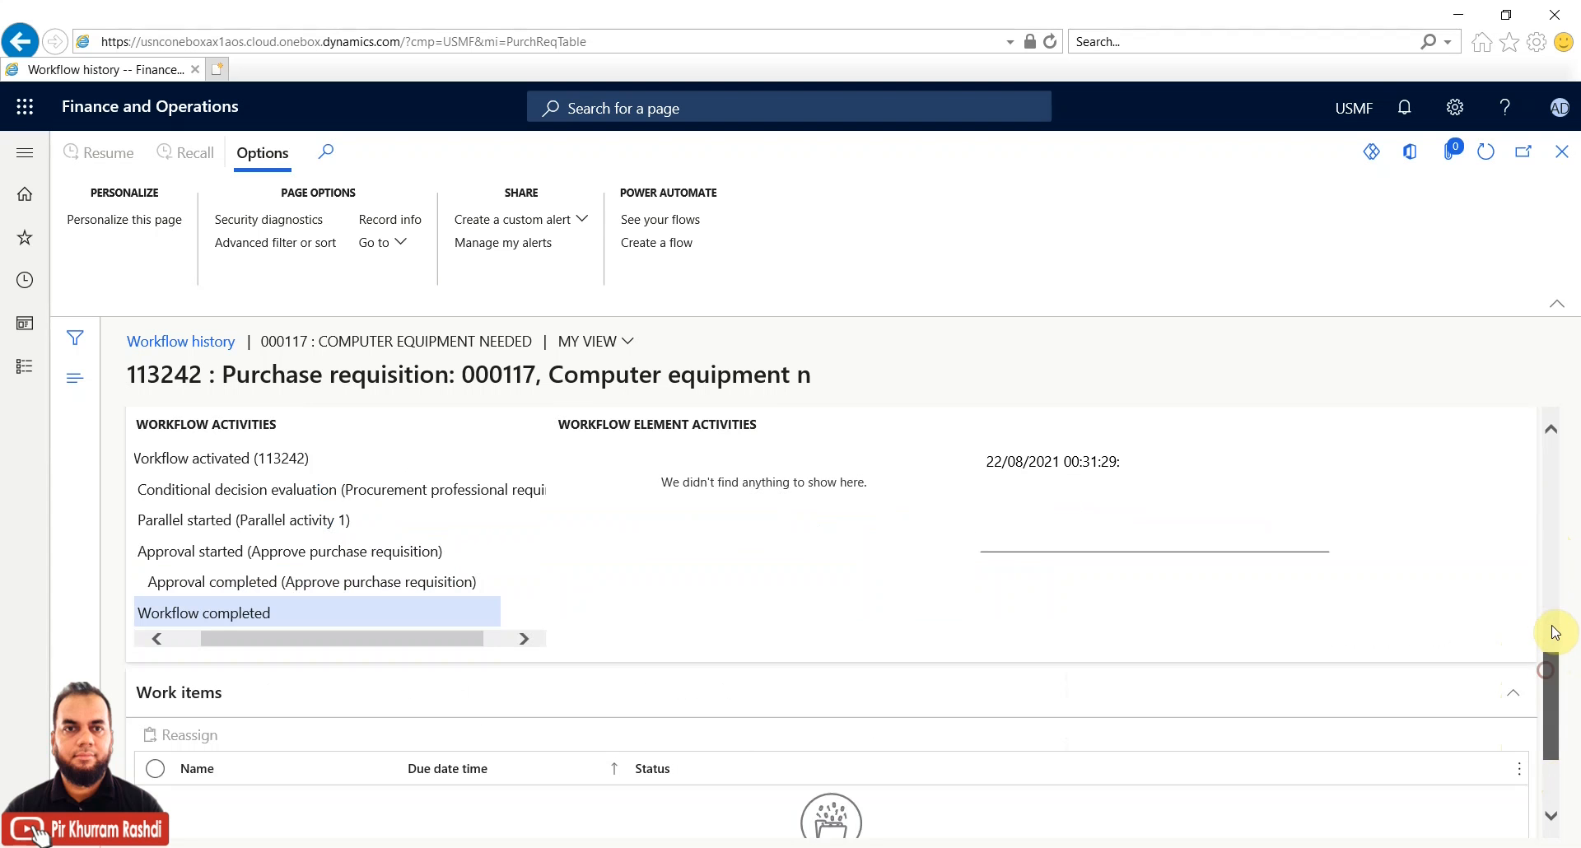
mouse_move(1551, 714)
mouse_down()
mouse_move(1548, 737)
mouse_move(1549, 685)
mouse_up()
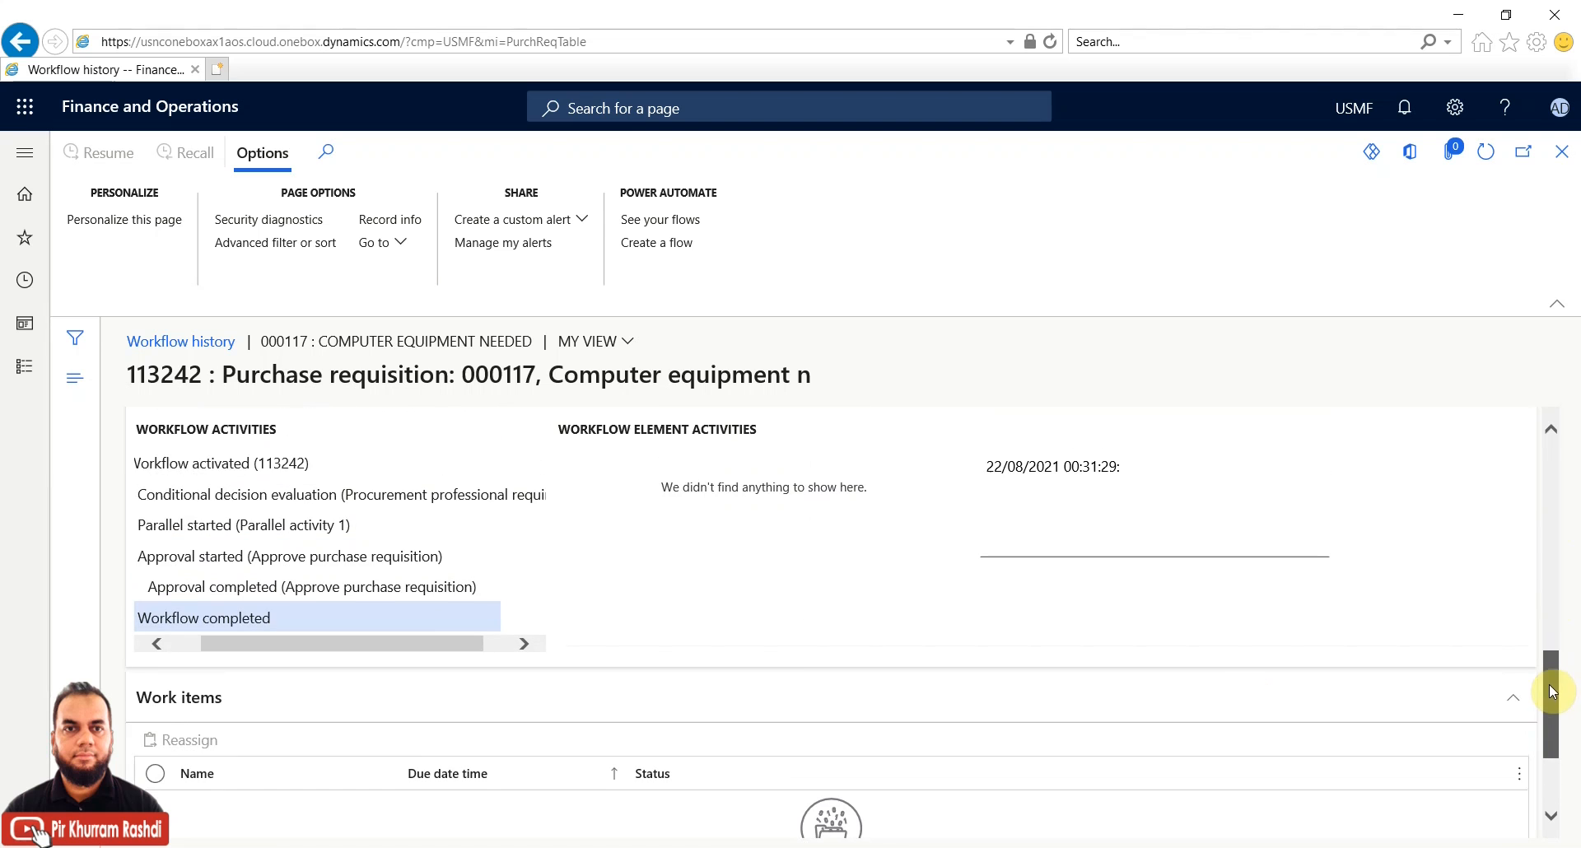
click(395, 555)
scroll(385, 568, up, 5)
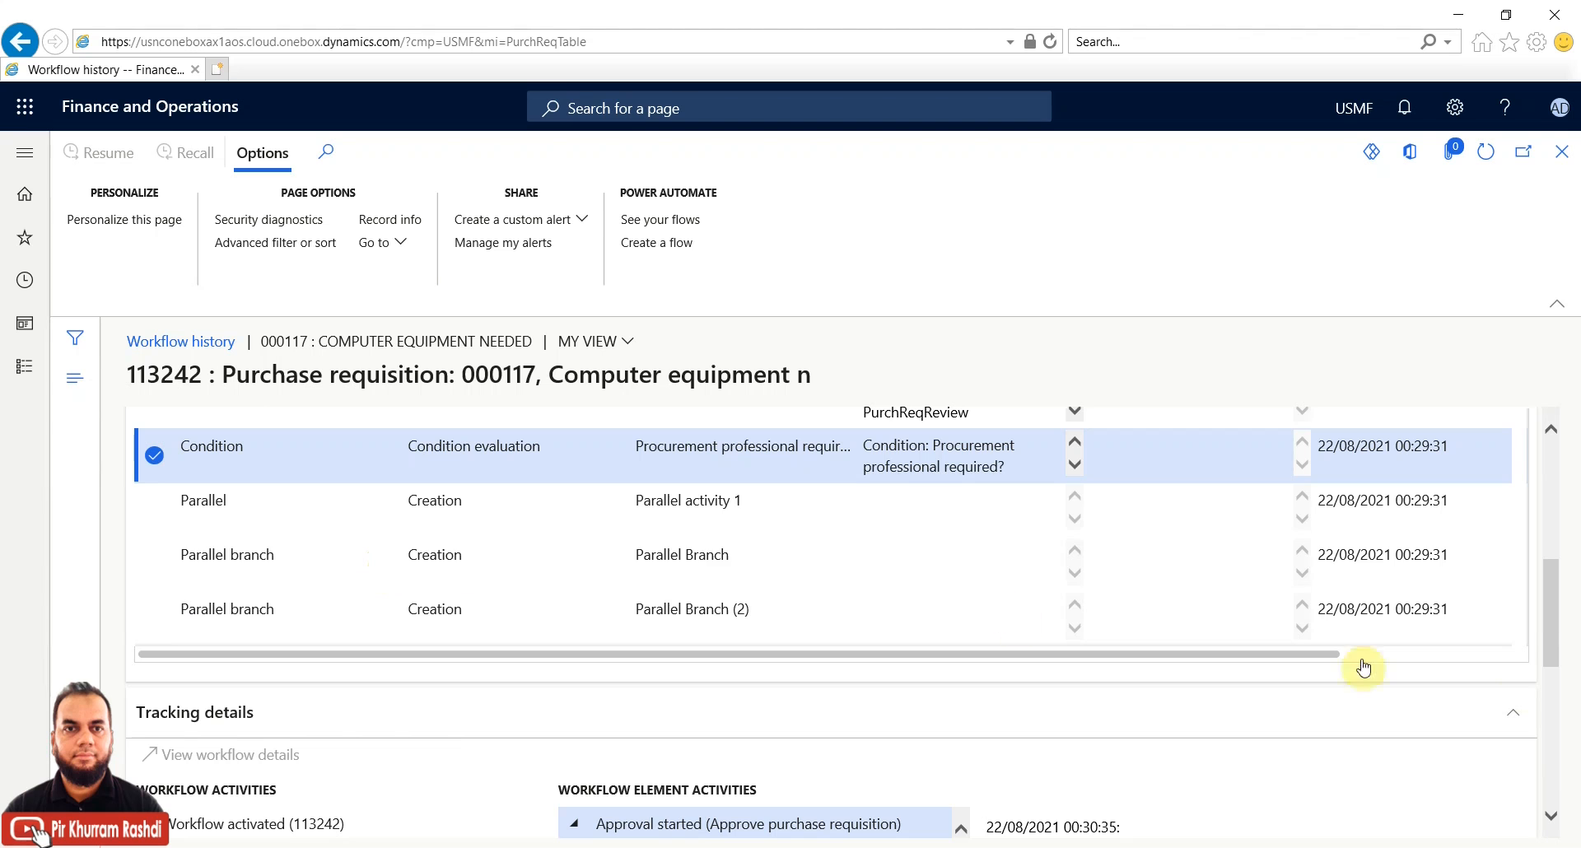
drag(1559, 624, 1555, 680)
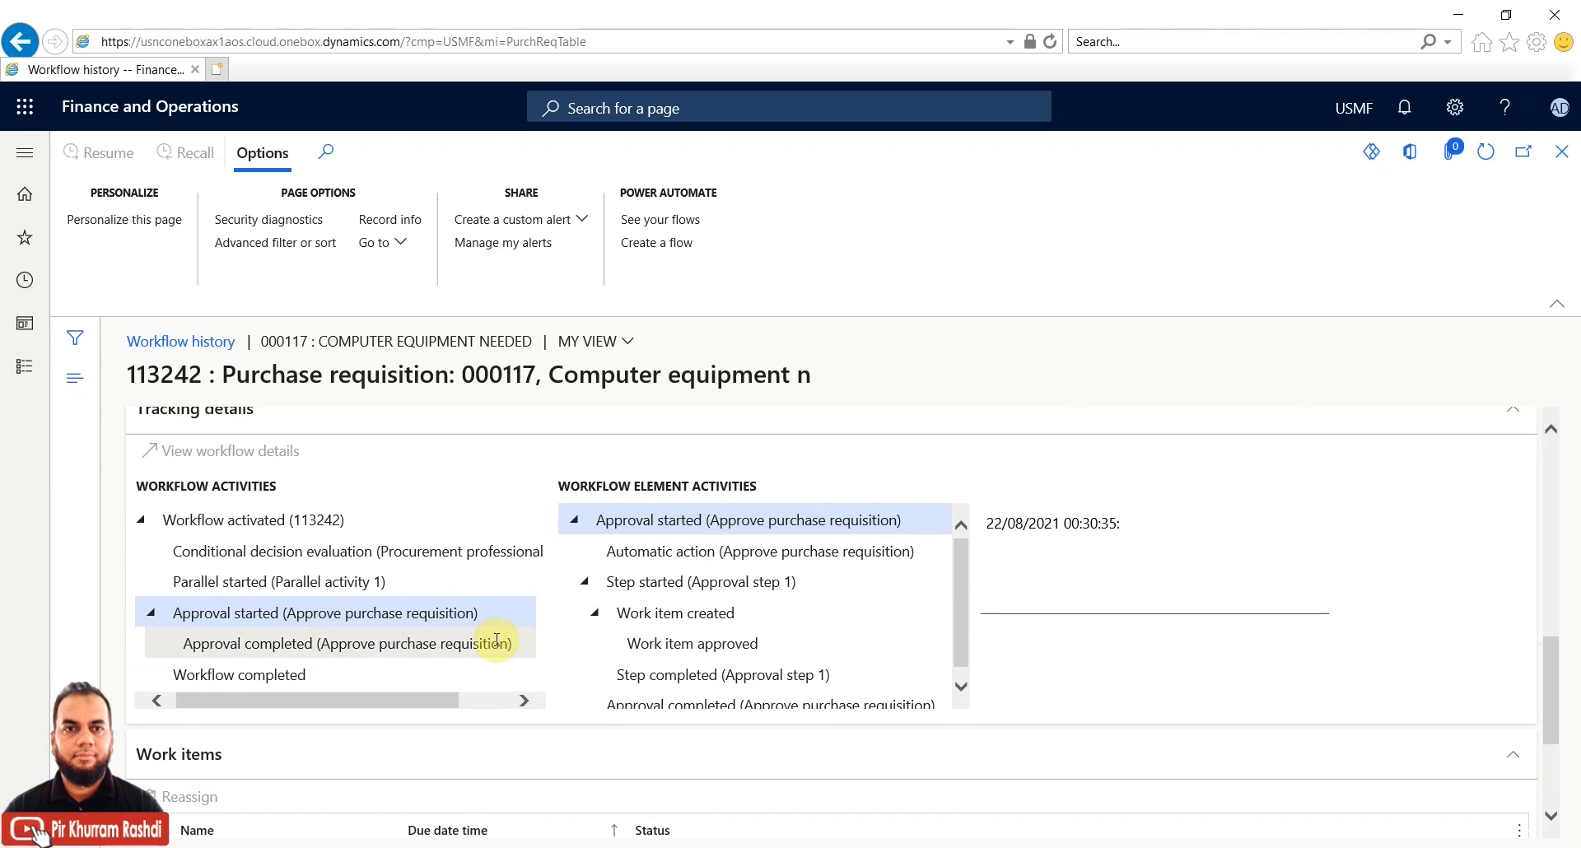
click(667, 582)
click(673, 616)
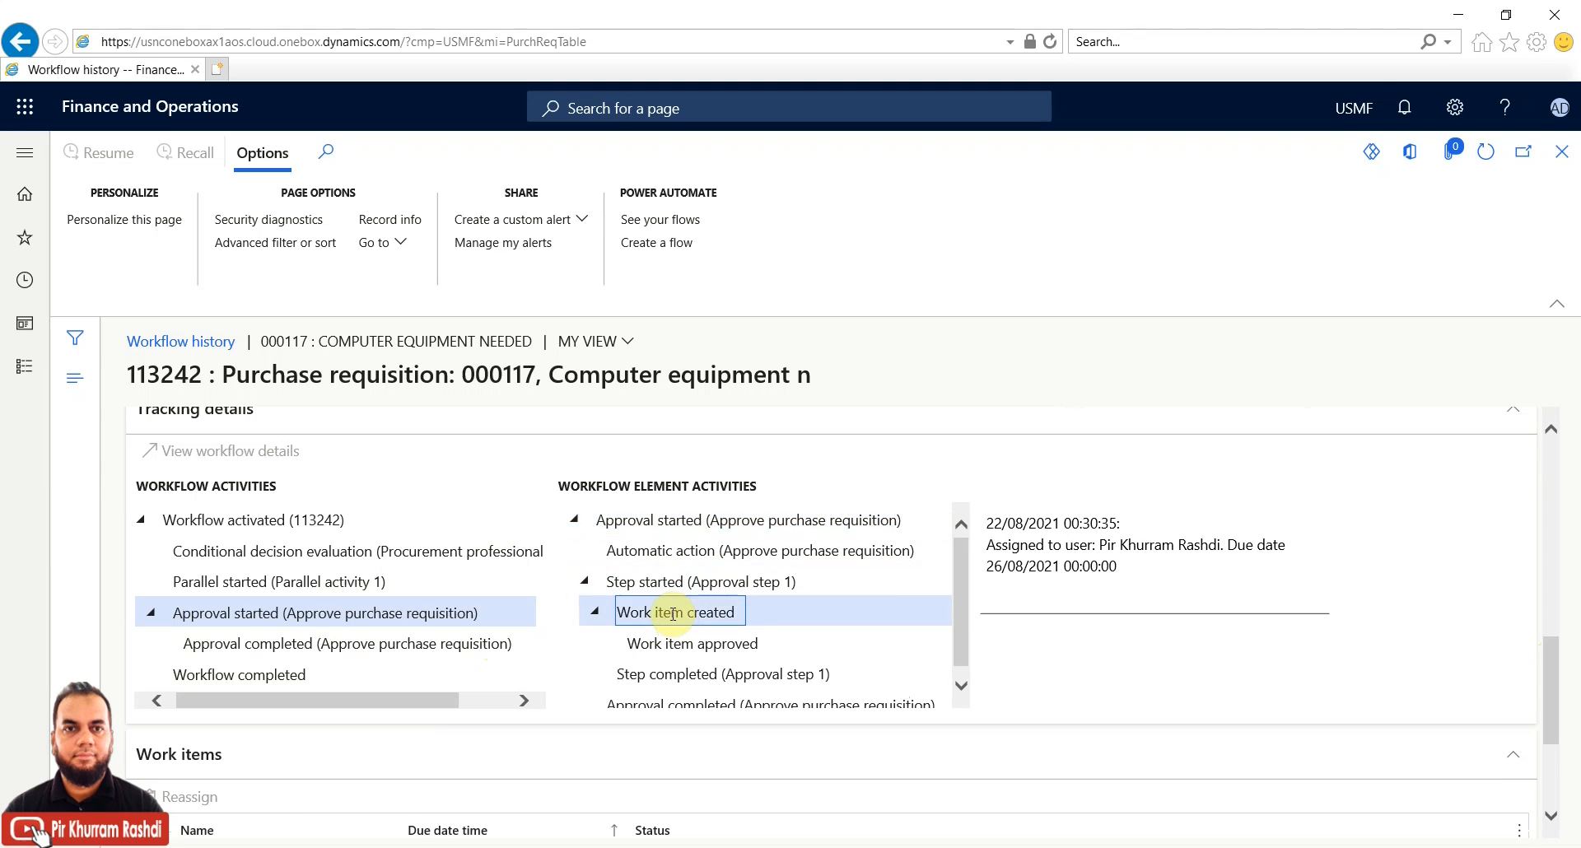
click(686, 642)
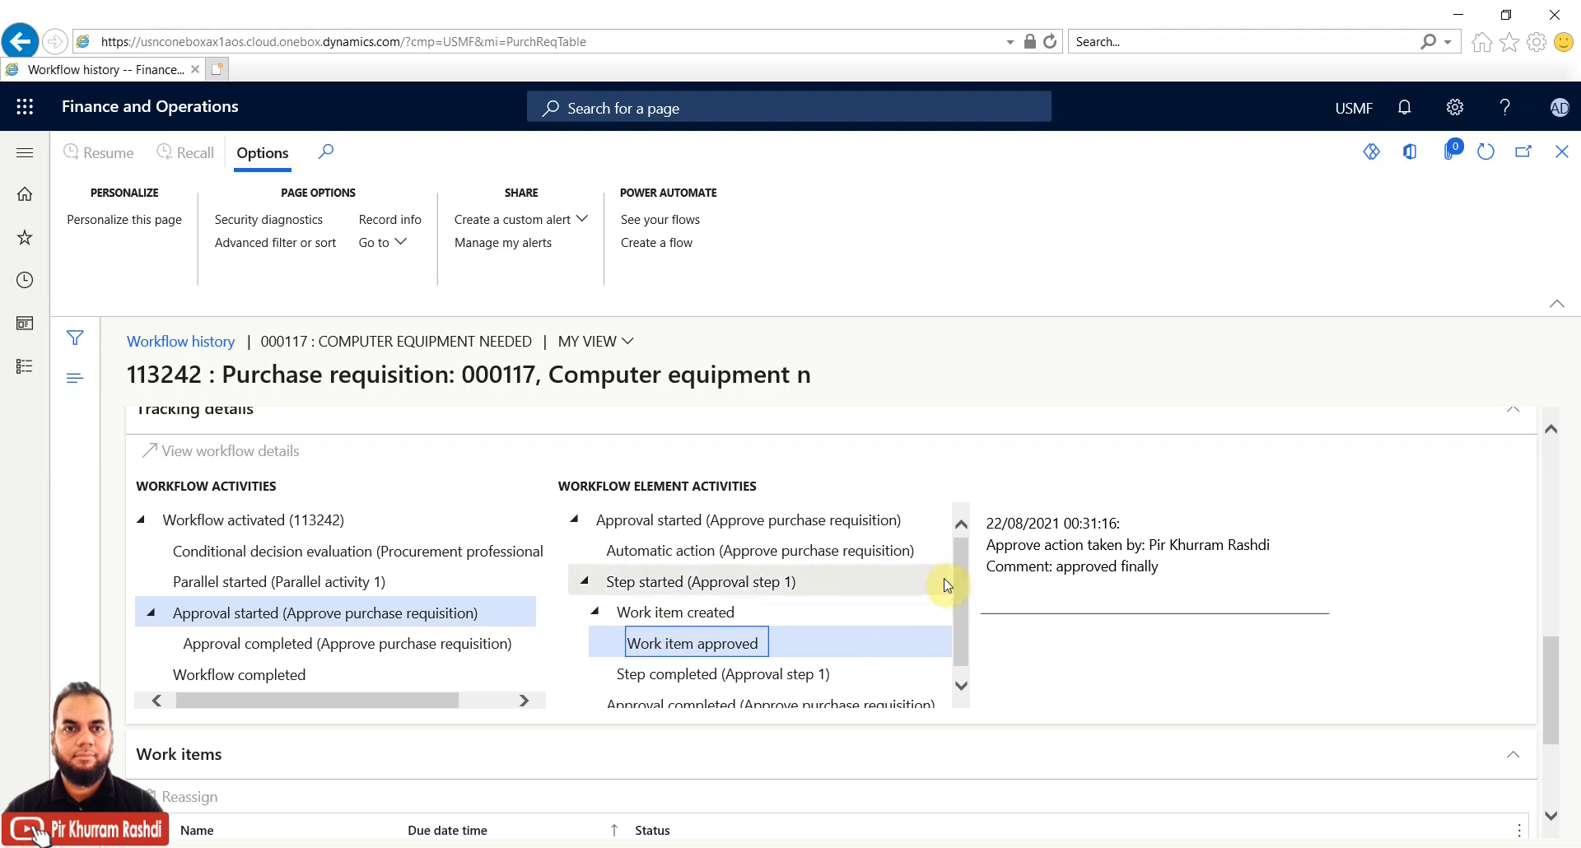
drag(958, 570, 960, 631)
drag(1050, 568, 1161, 568)
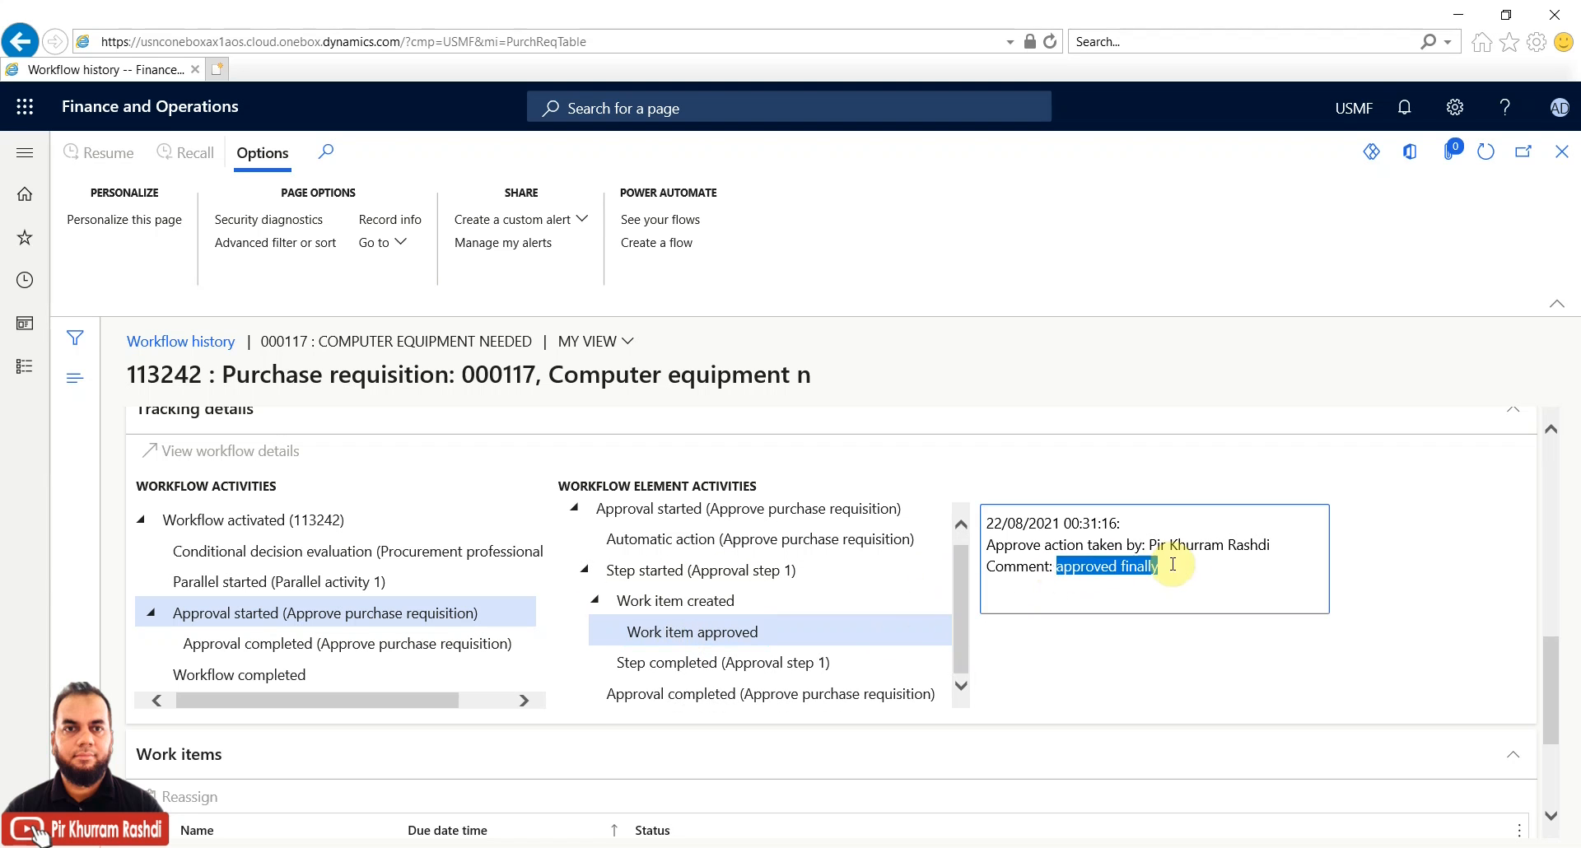
click(729, 664)
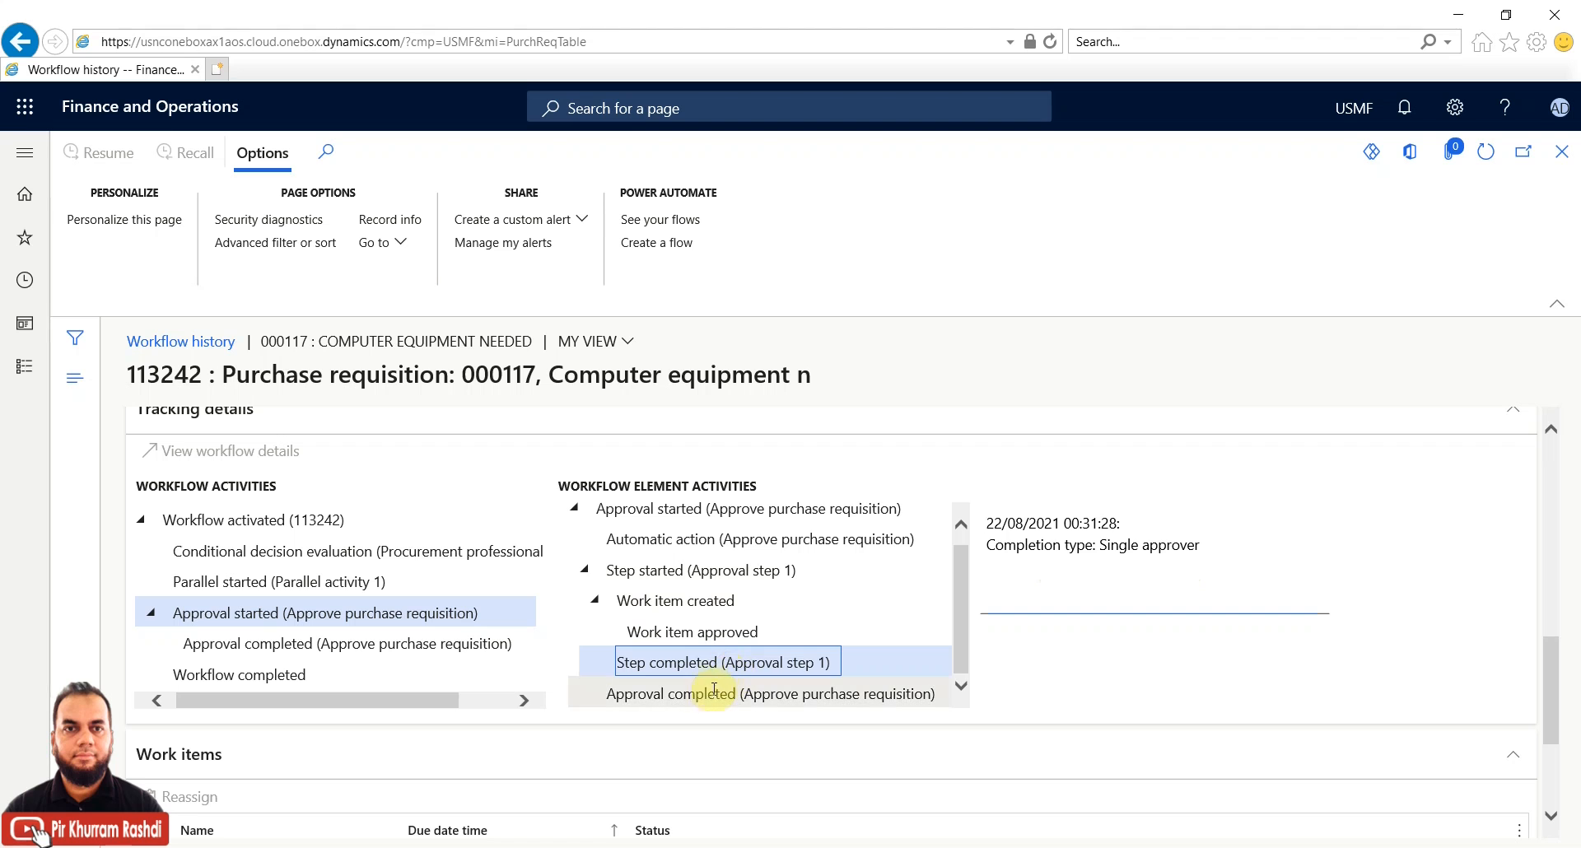
click(711, 693)
Review the automatic approval, conditional decision and parallel branch activities, then close workflow history
click(701, 539)
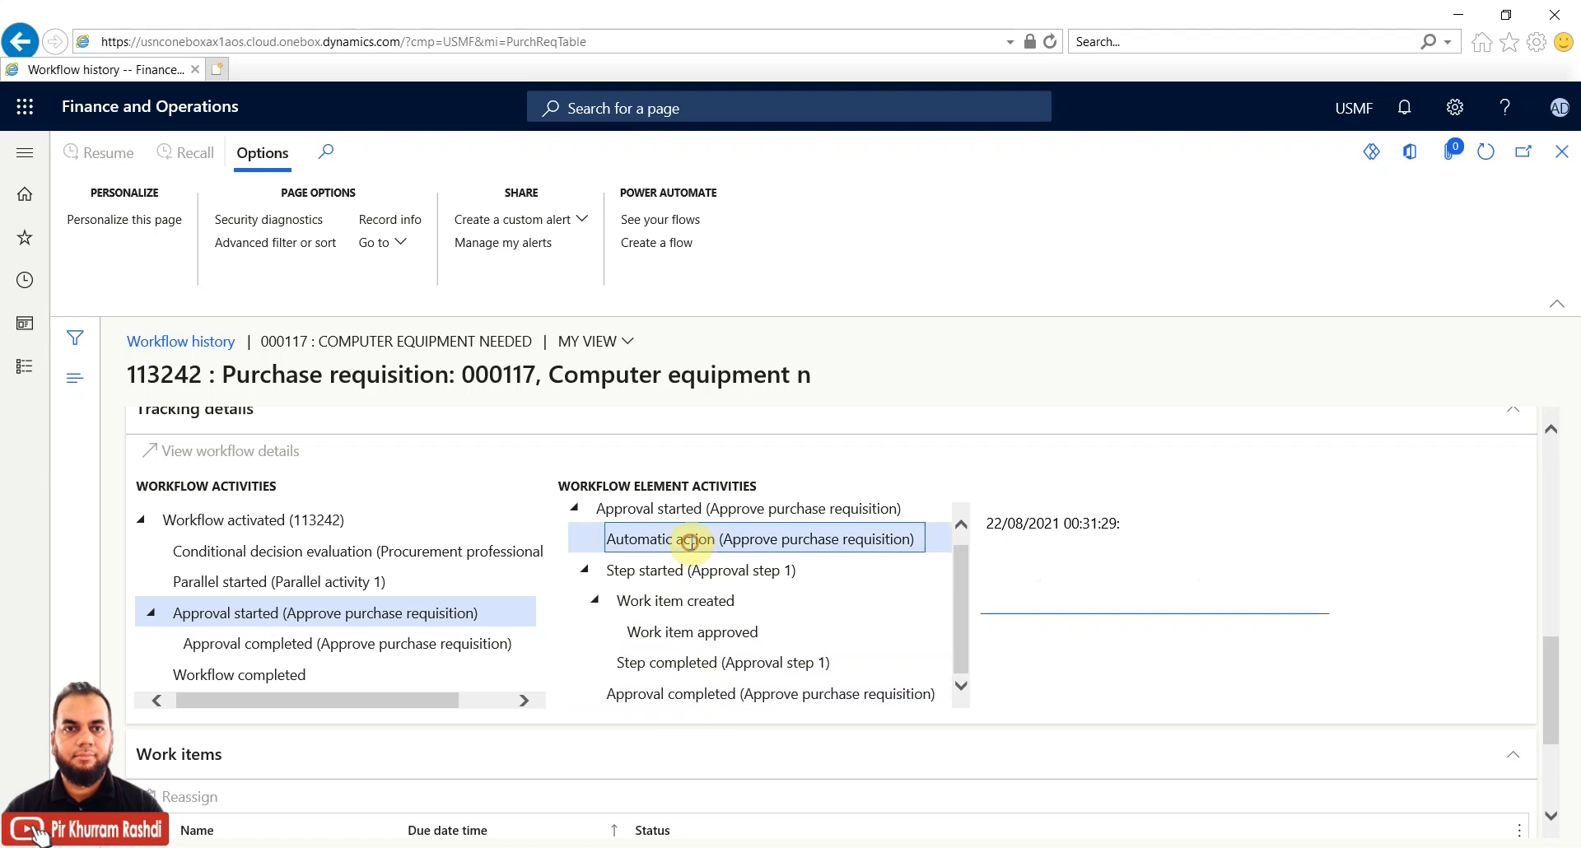
click(381, 551)
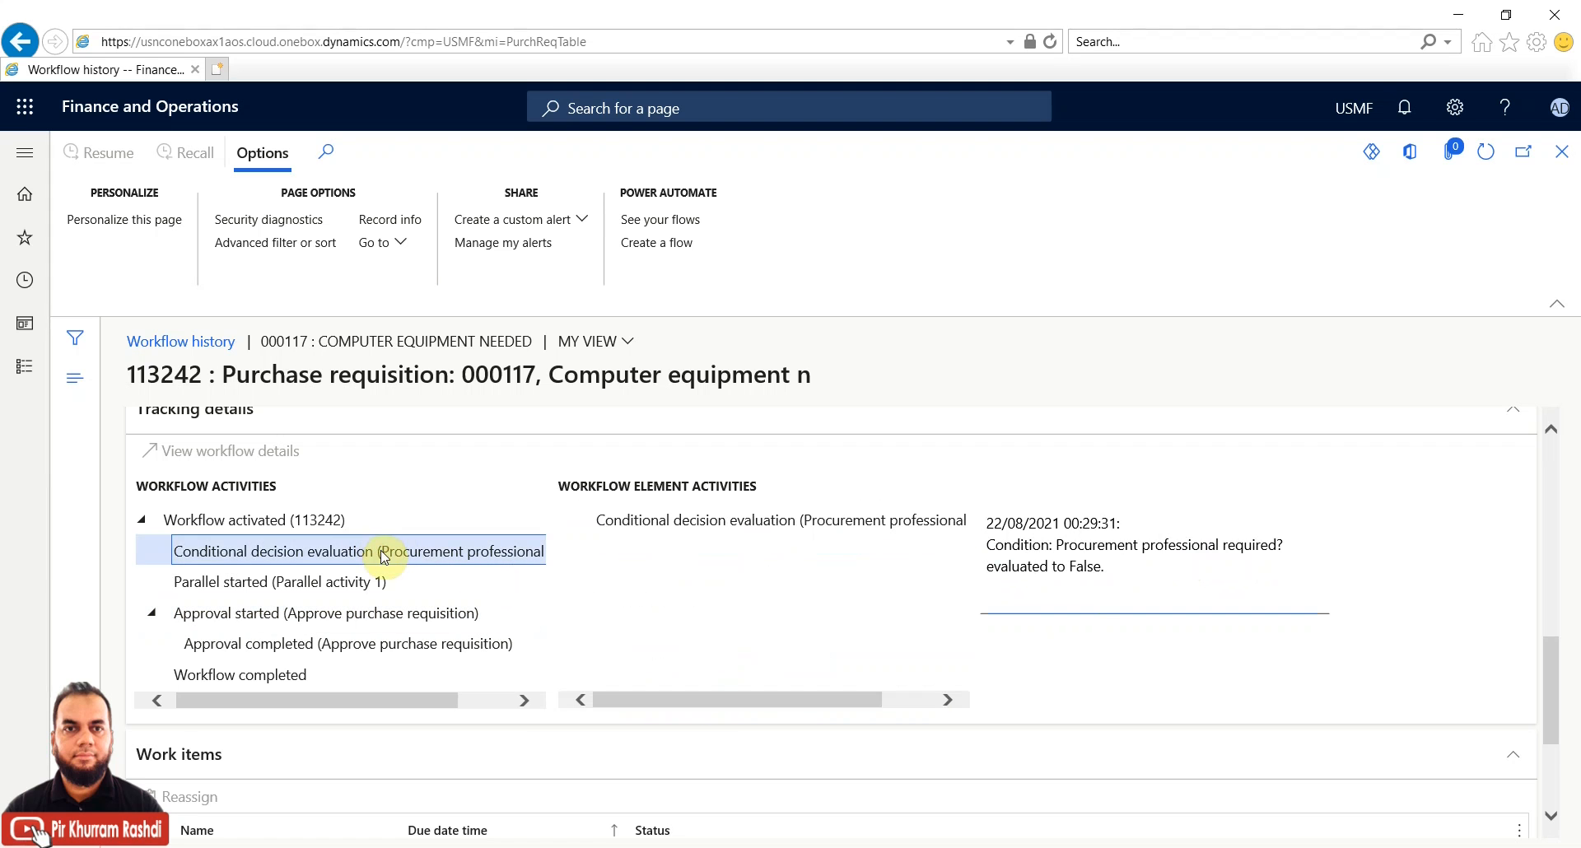
click(346, 579)
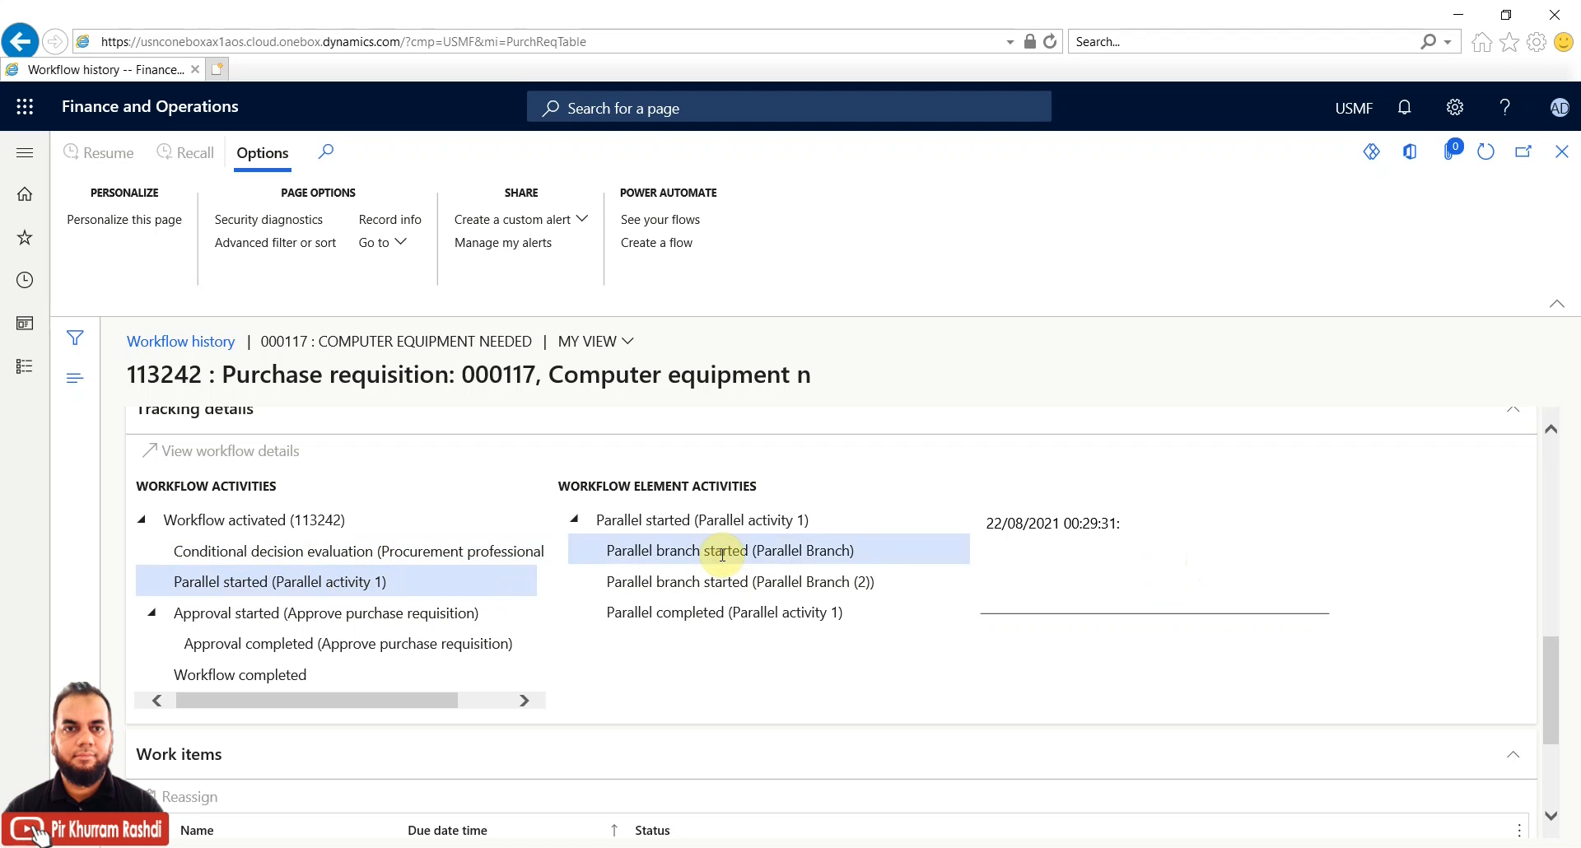
click(719, 551)
click(712, 584)
click(704, 611)
click(706, 550)
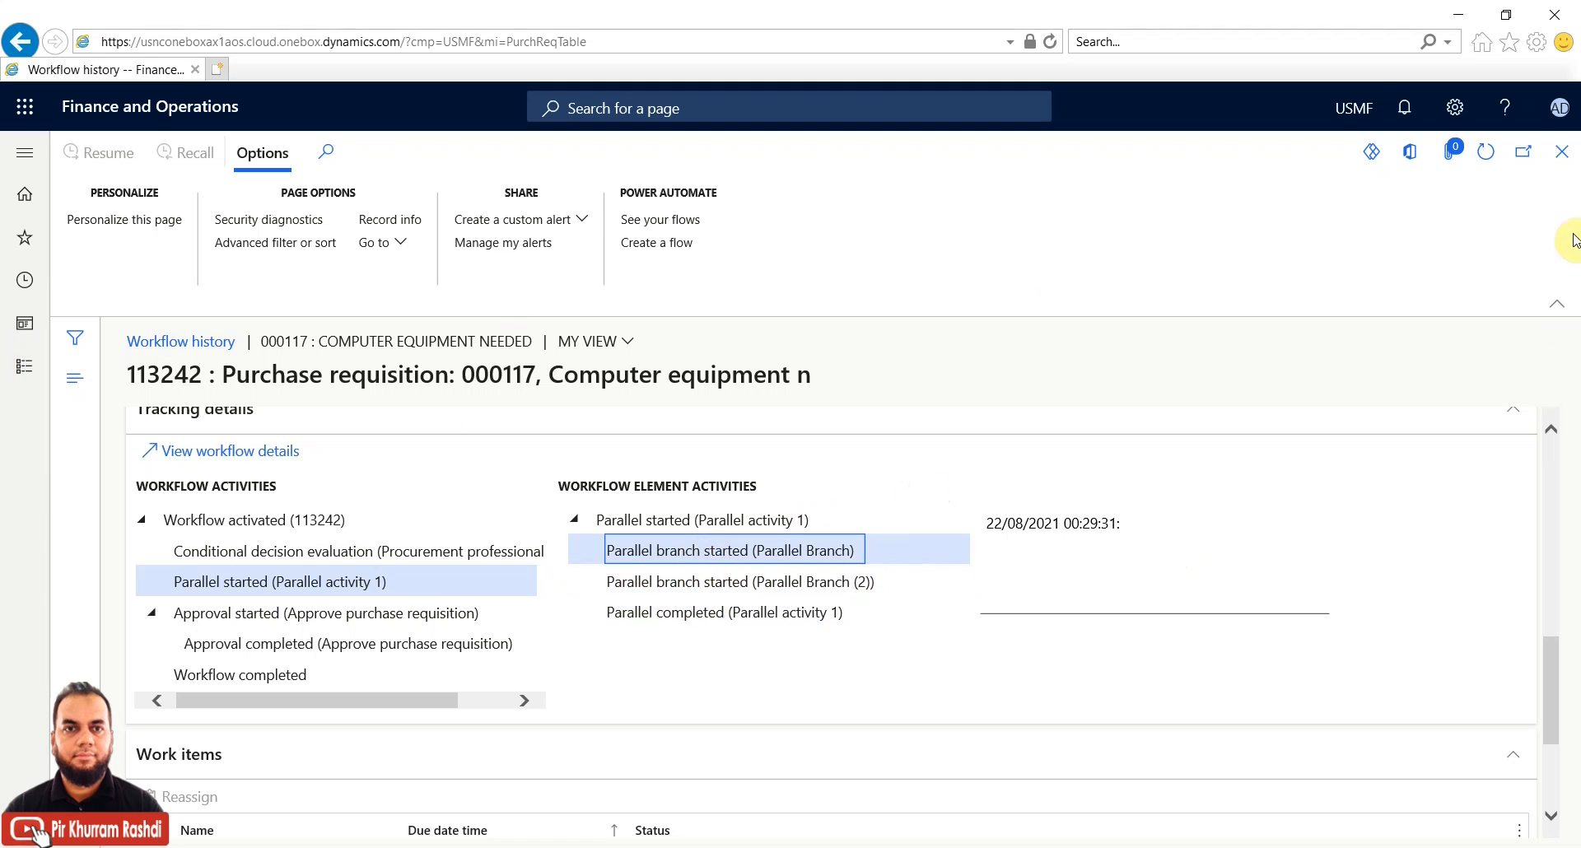
click(1563, 155)
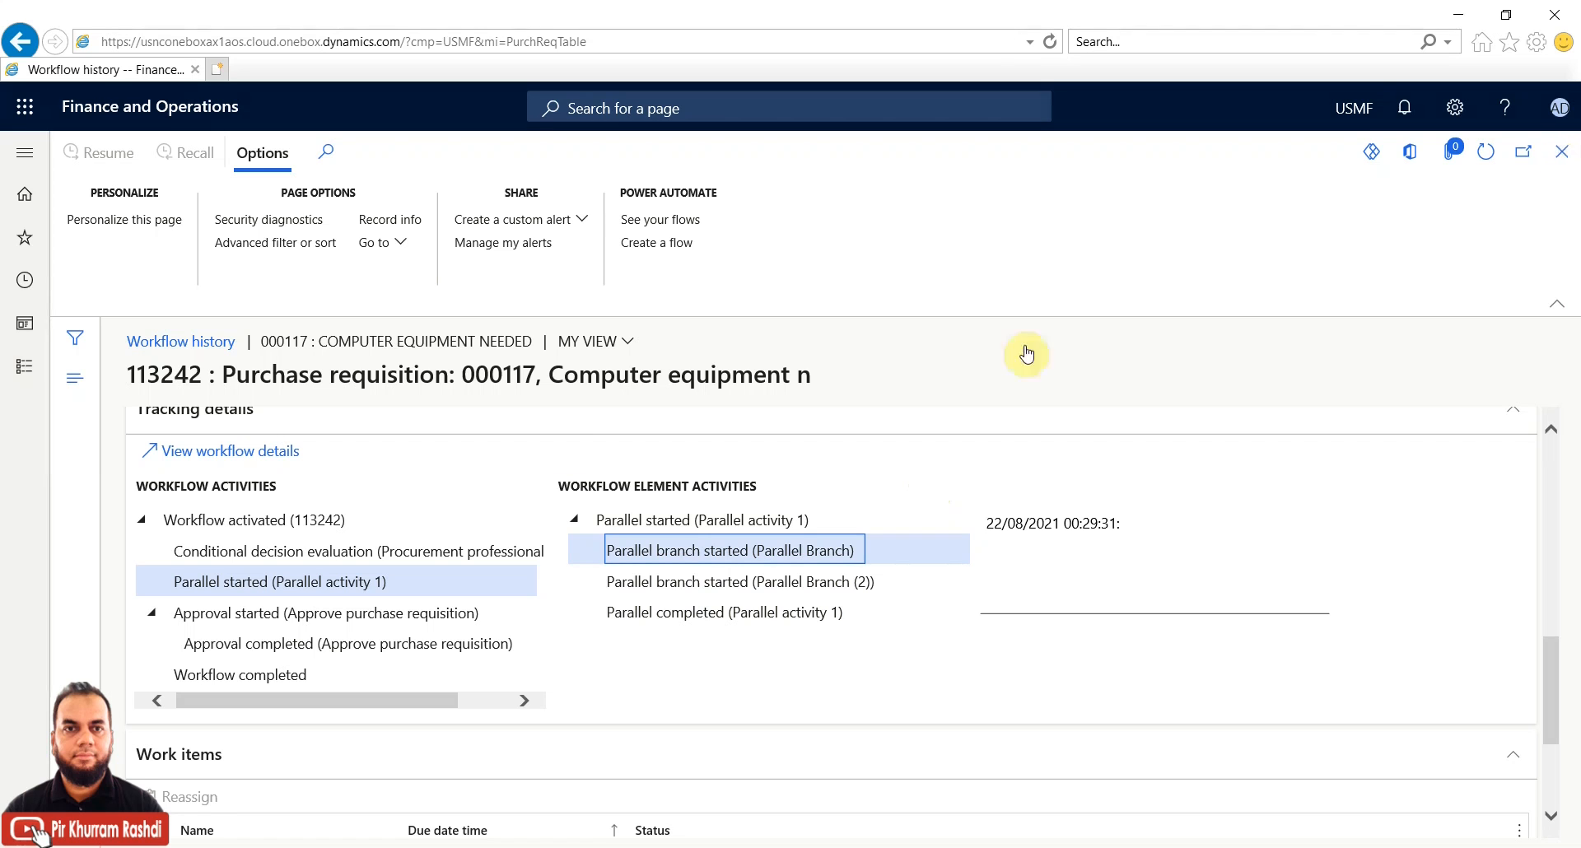
Go to System administration > Setup > Batch group from the modules list
click(22, 375)
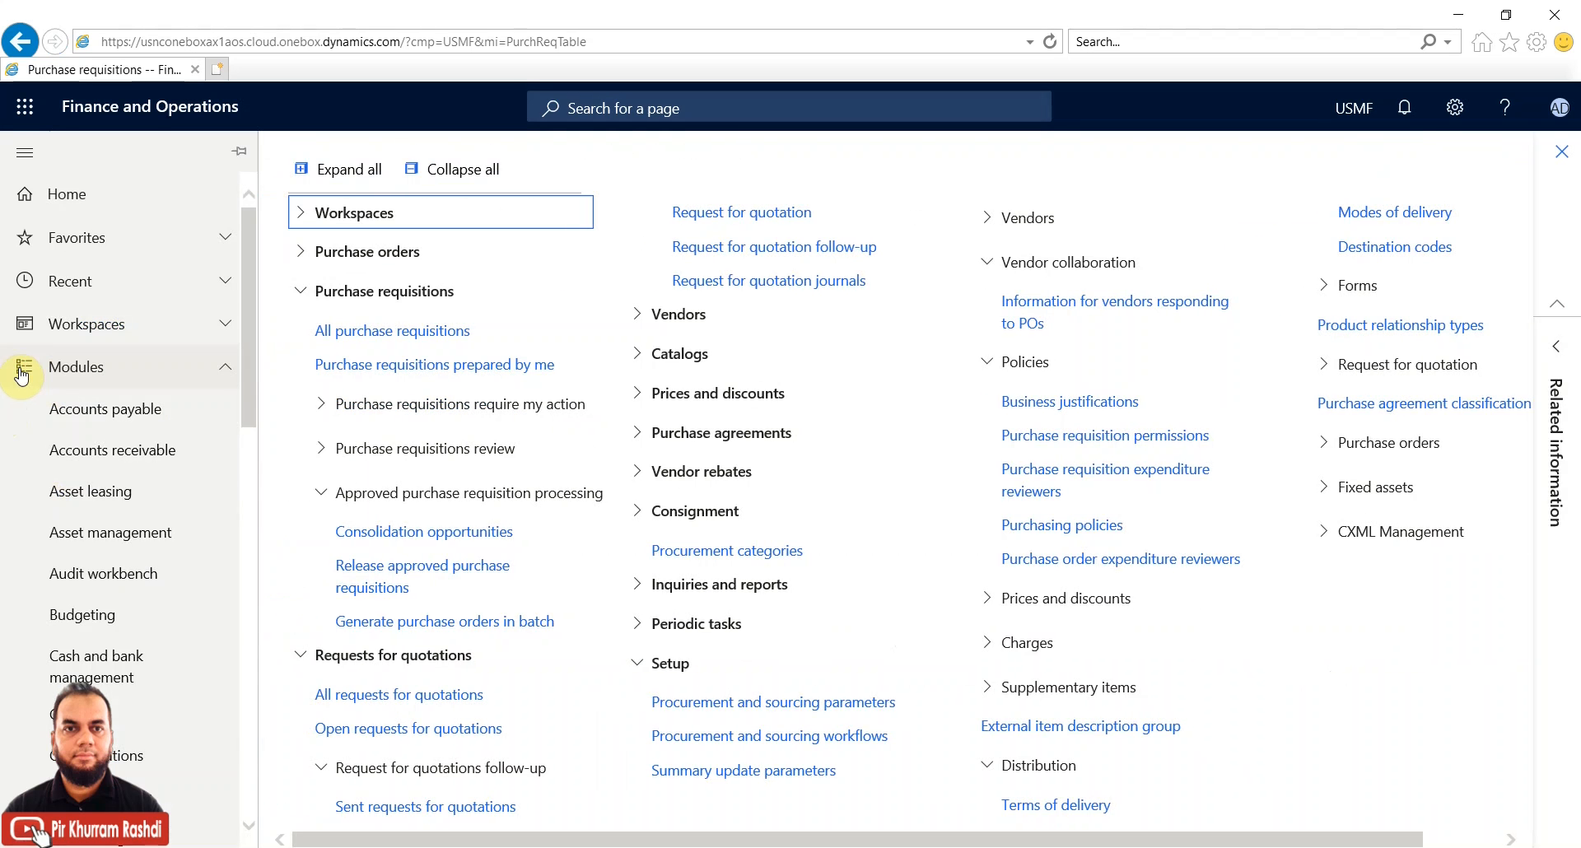
scroll(196, 700, down, 4)
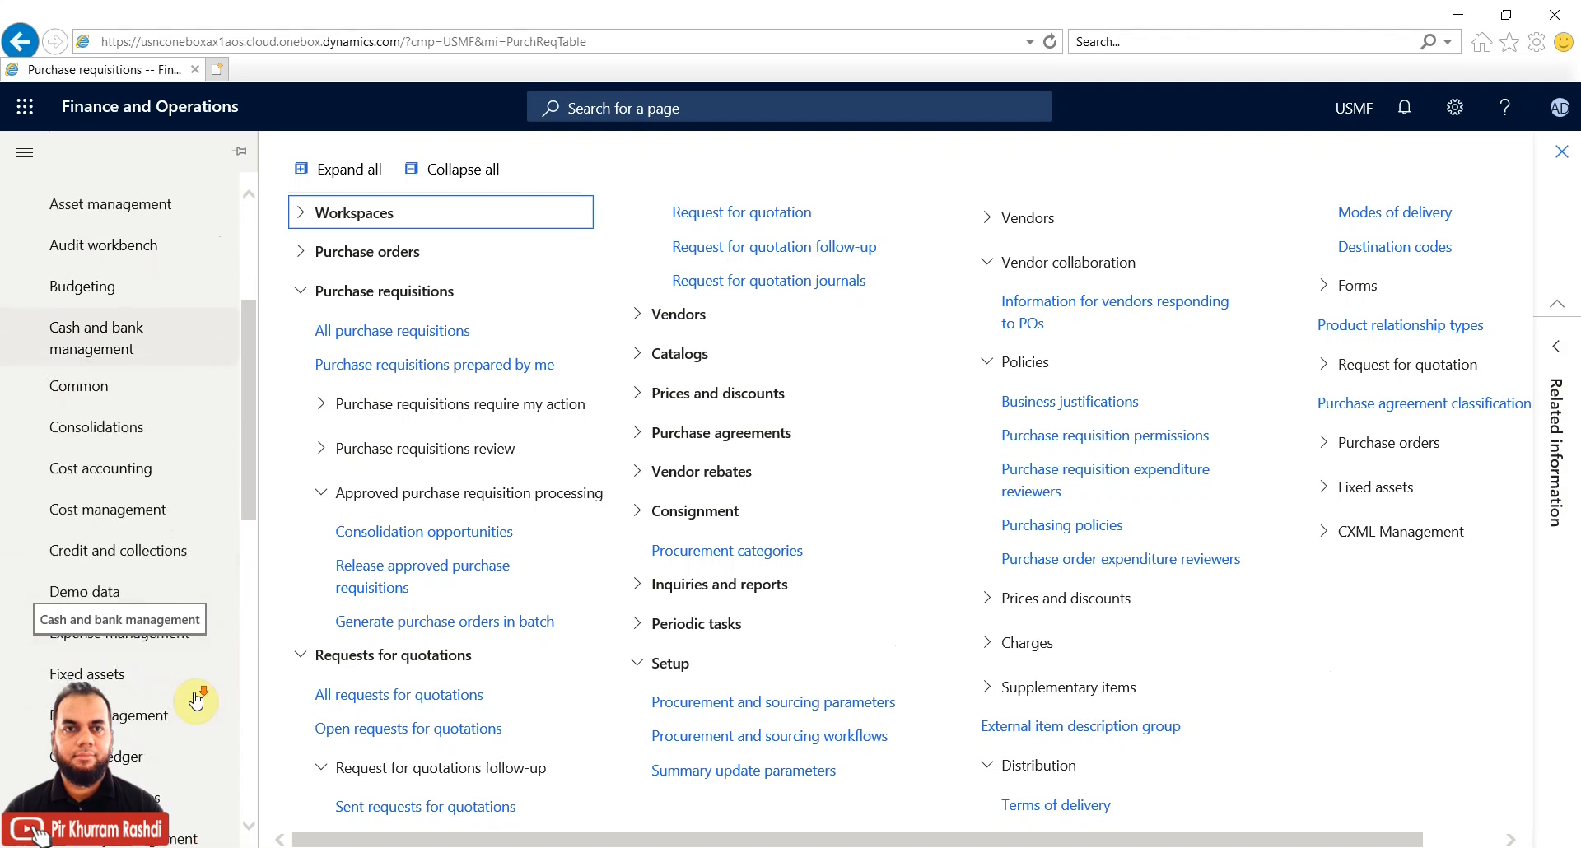
scroll(196, 700, down, 10)
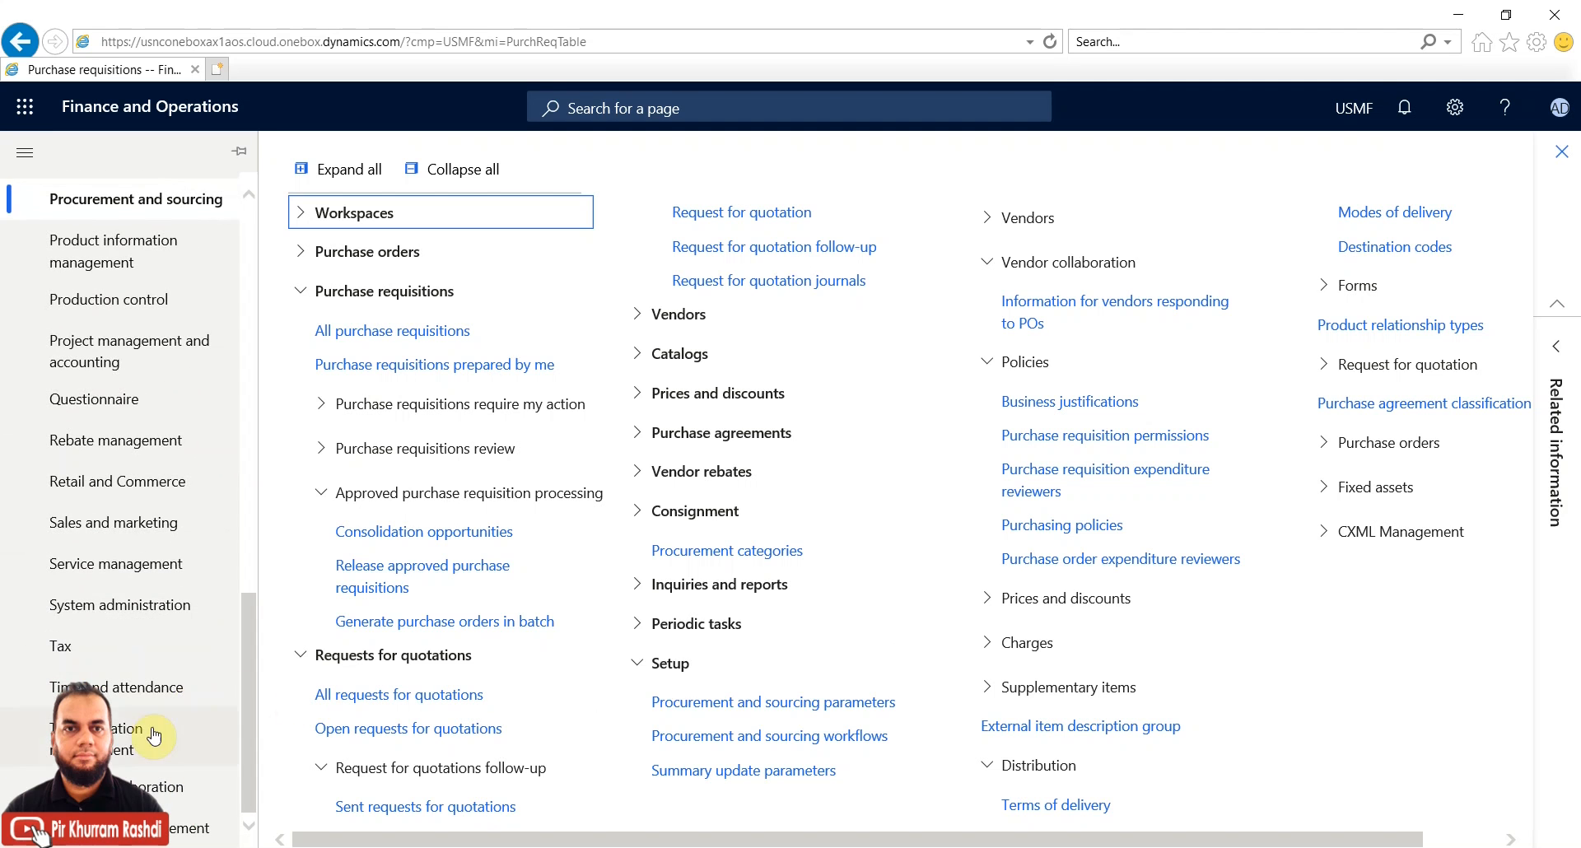
click(149, 614)
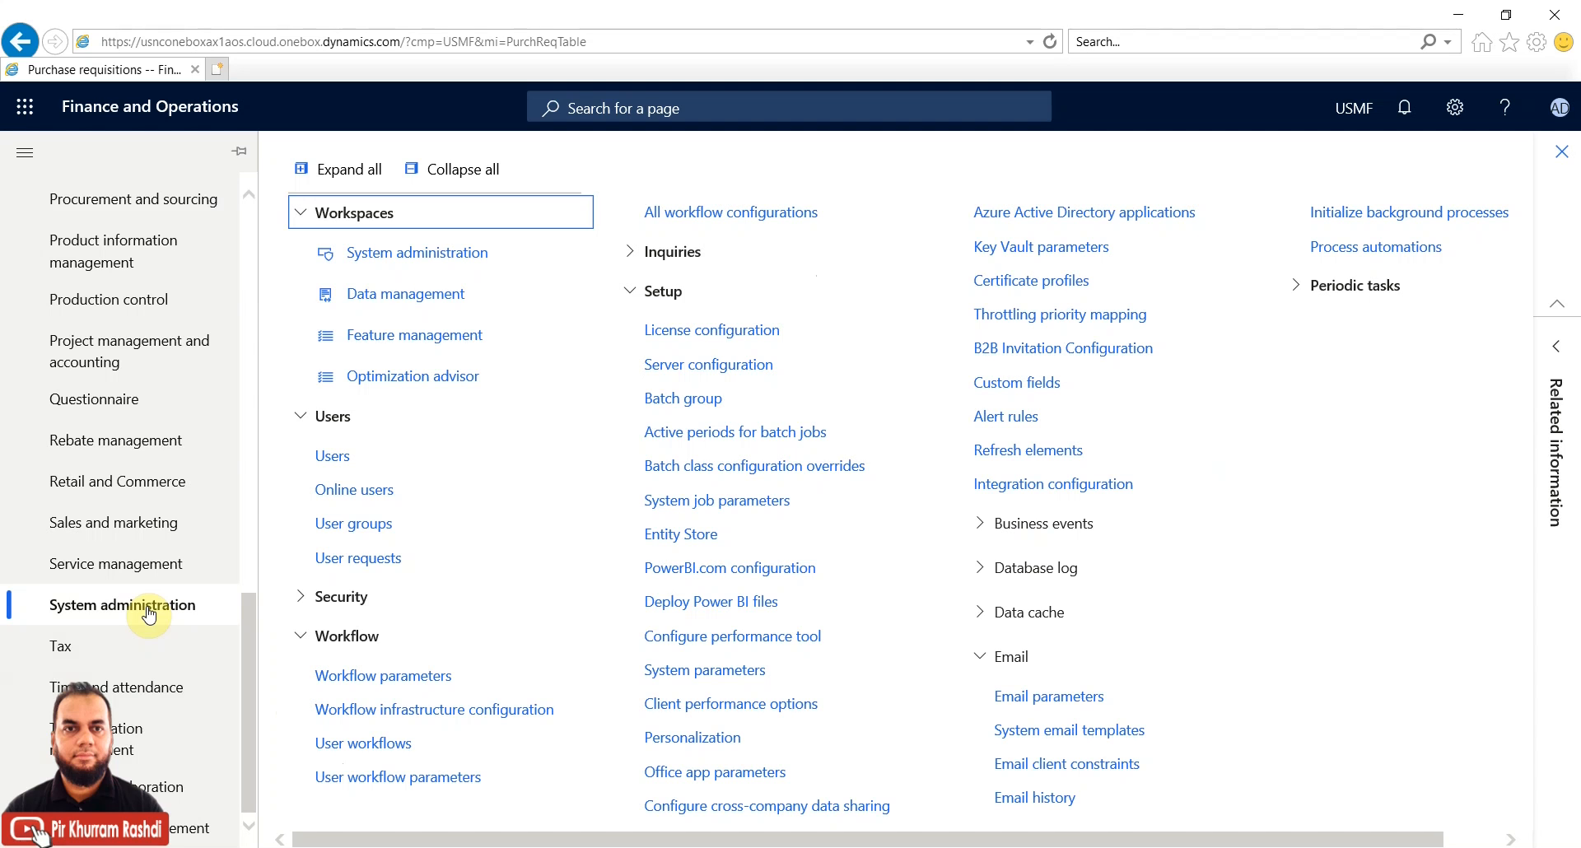
click(694, 400)
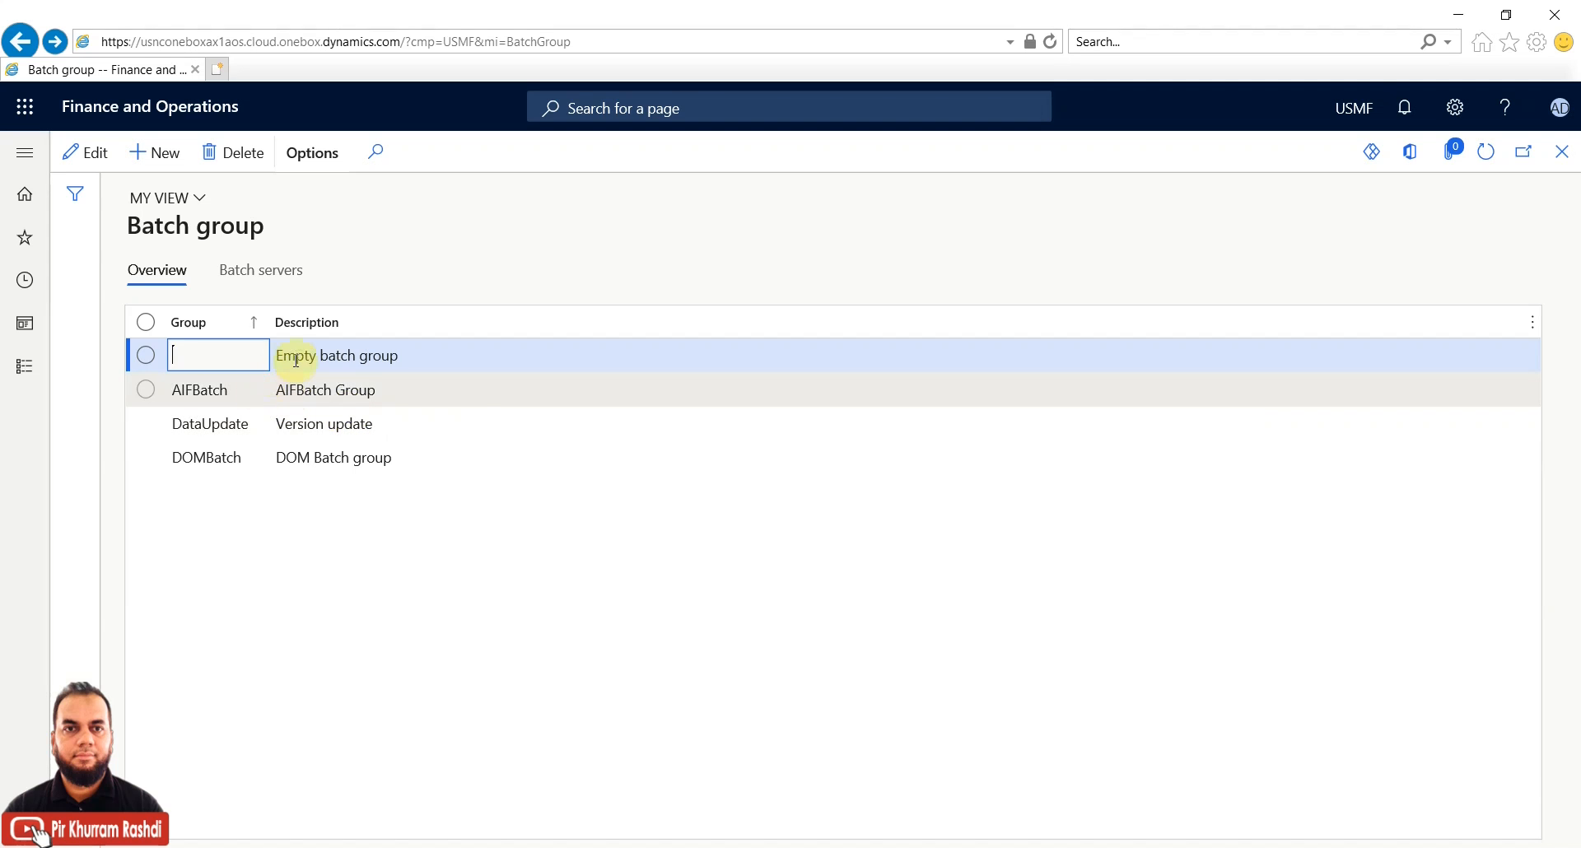
Check the batch servers for the empty group, AIFBatch and DataUpdate, finding none selected
click(262, 272)
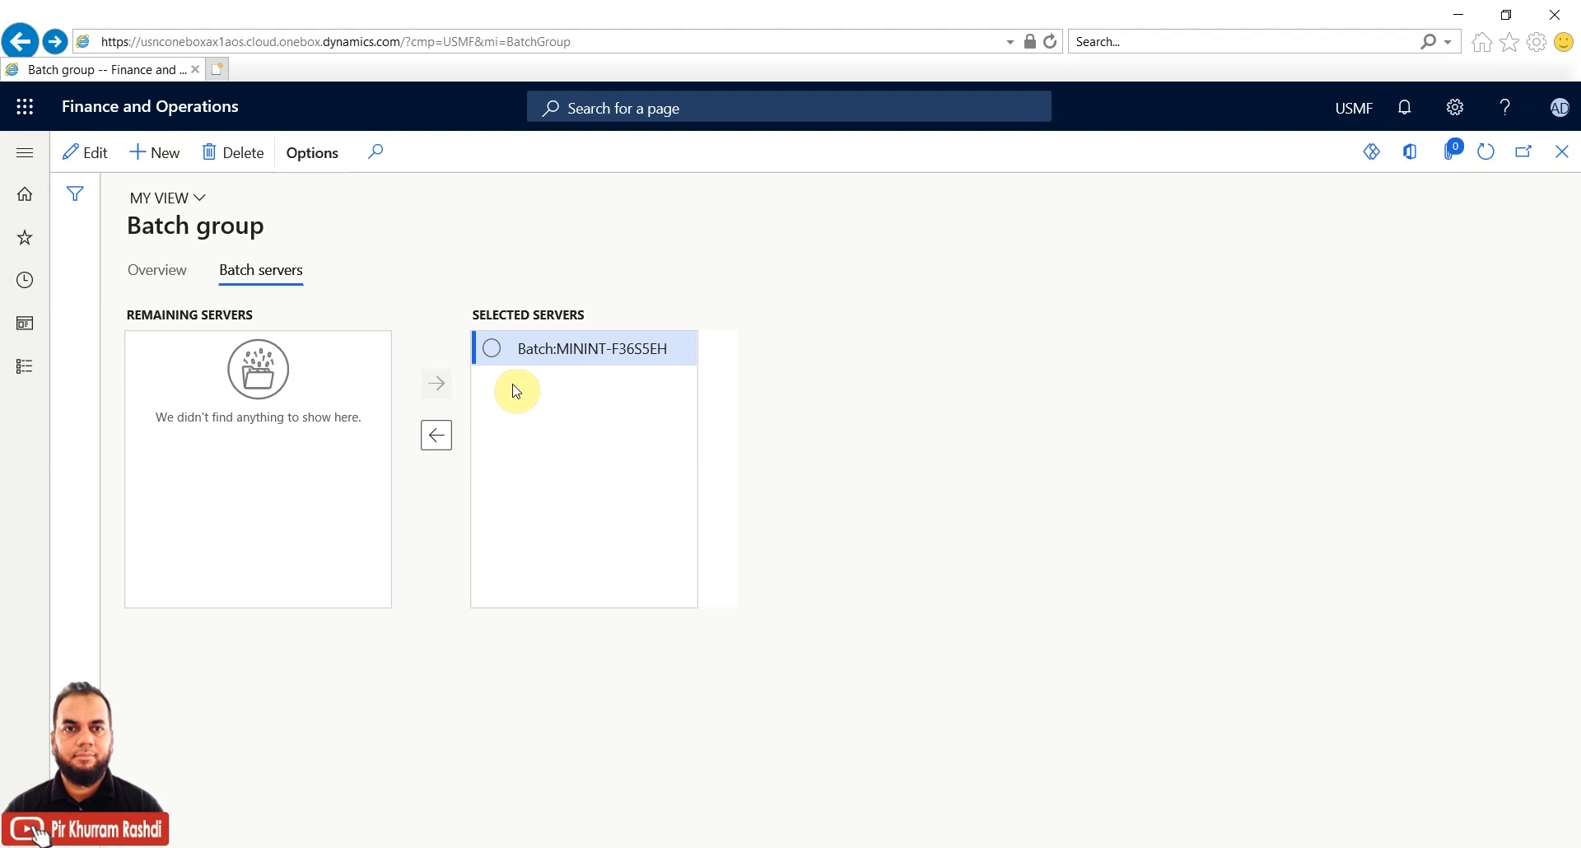
click(169, 275)
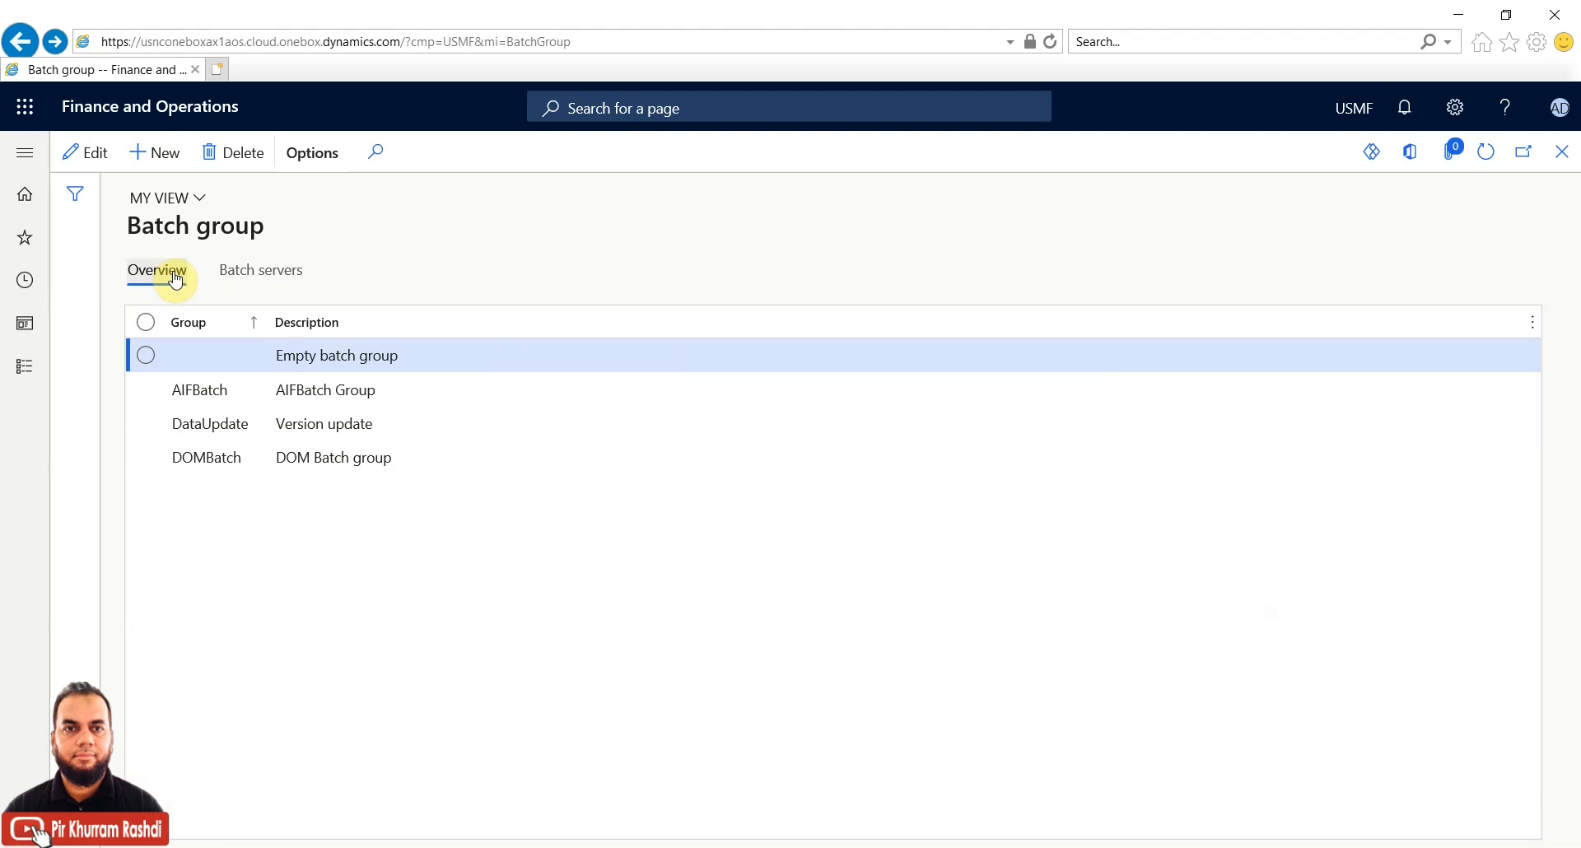
click(224, 390)
click(251, 275)
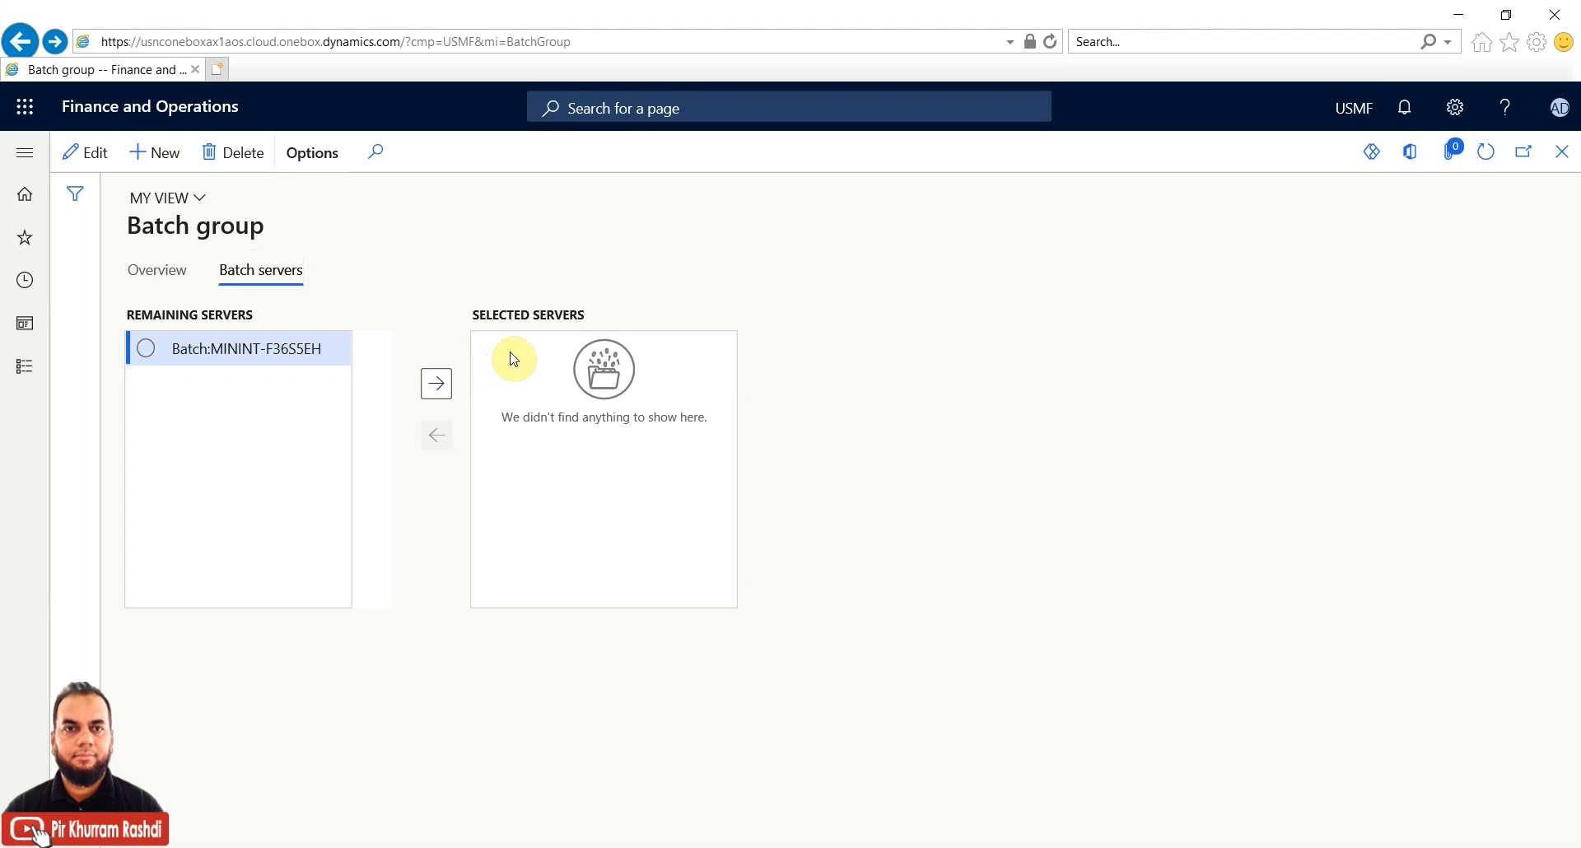
click(148, 274)
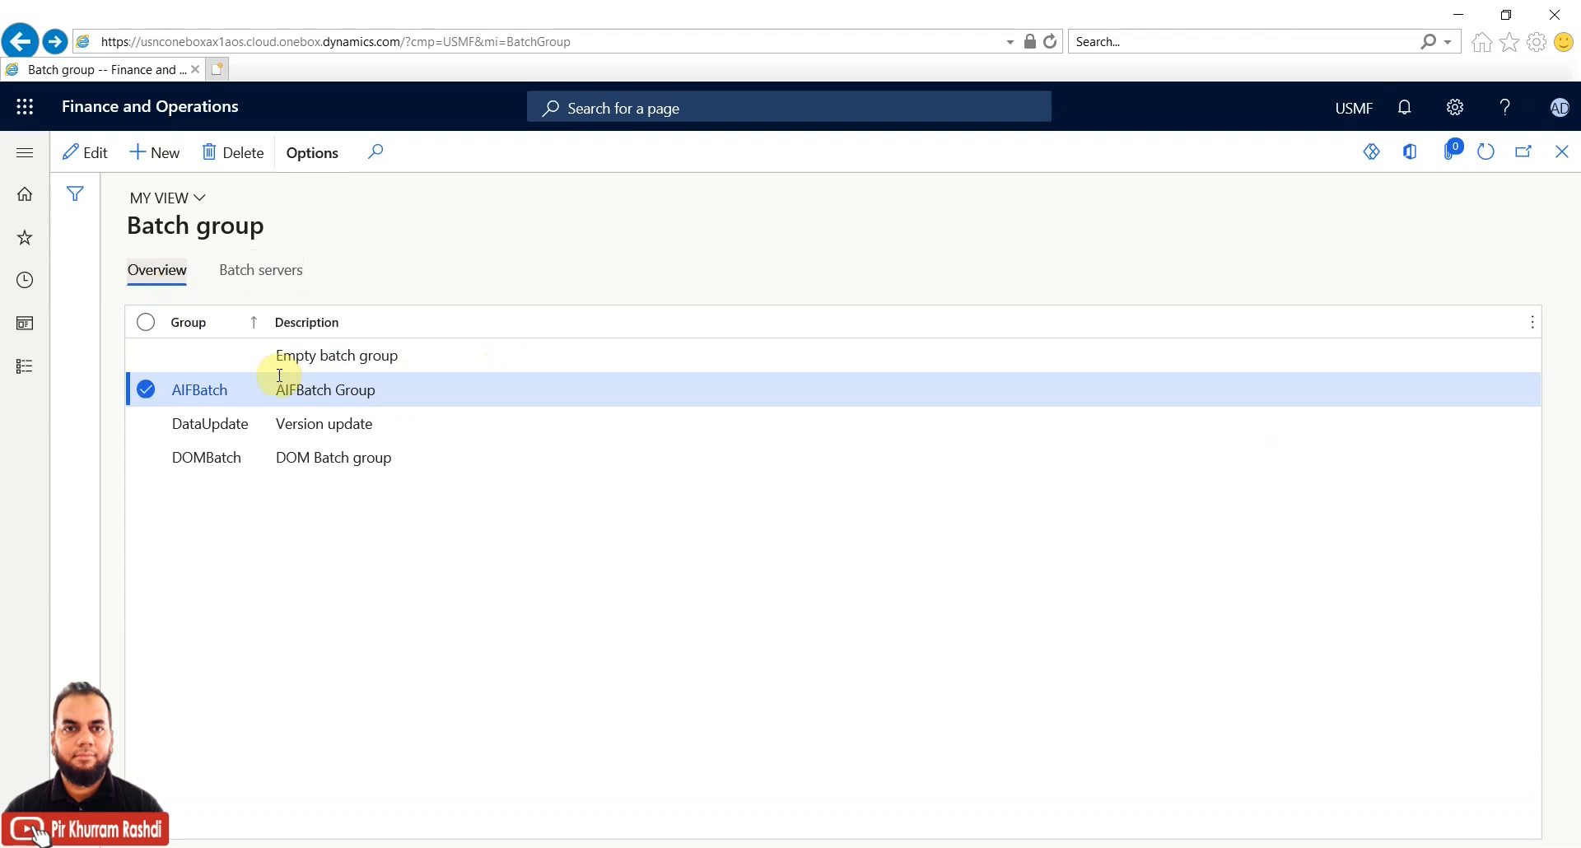
click(226, 427)
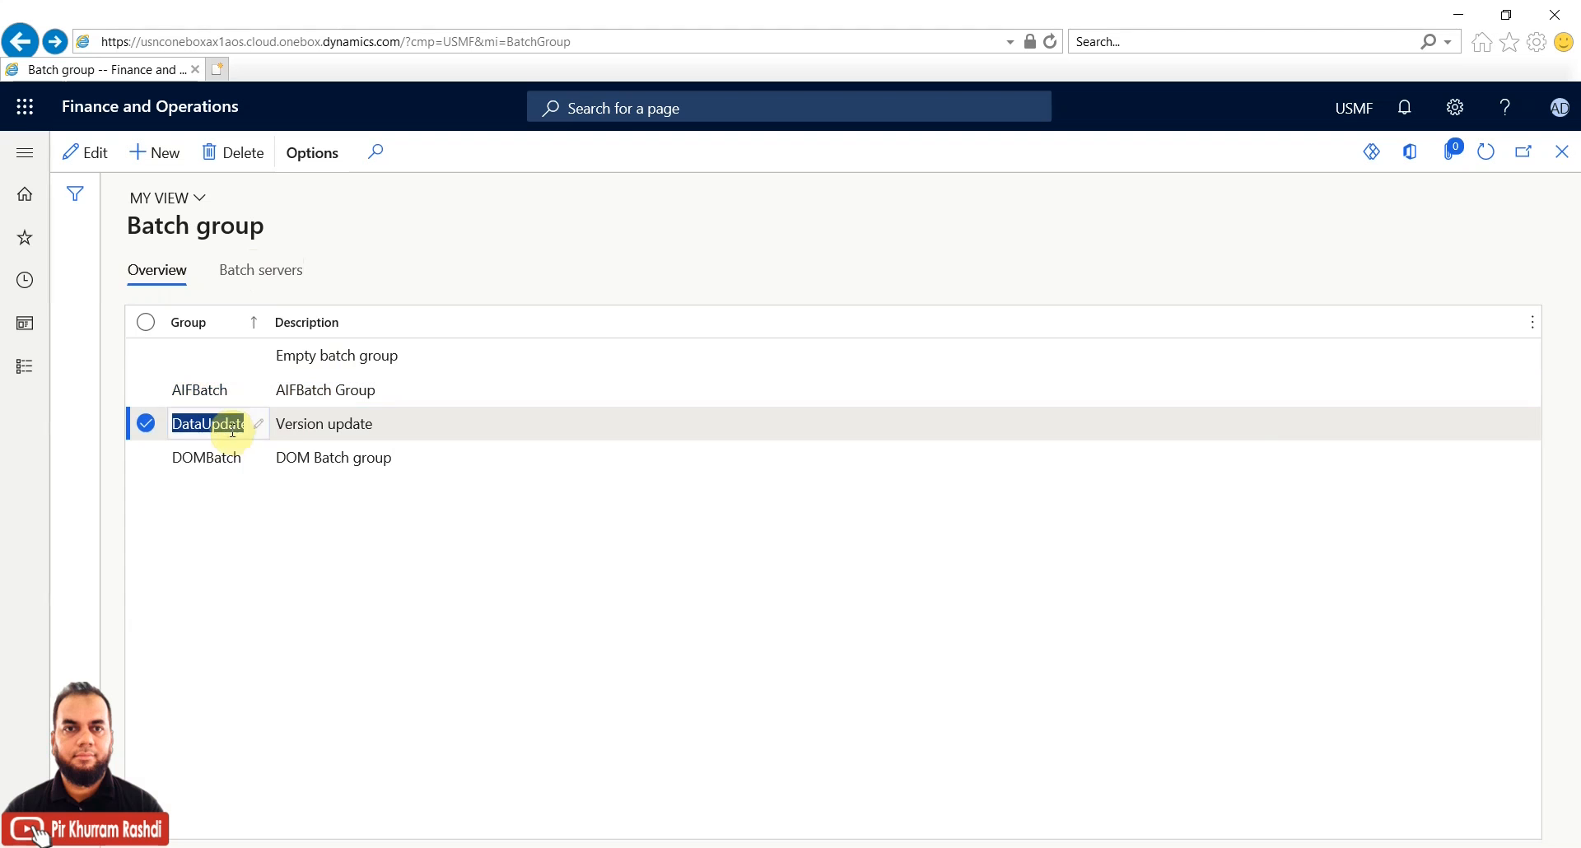
click(262, 280)
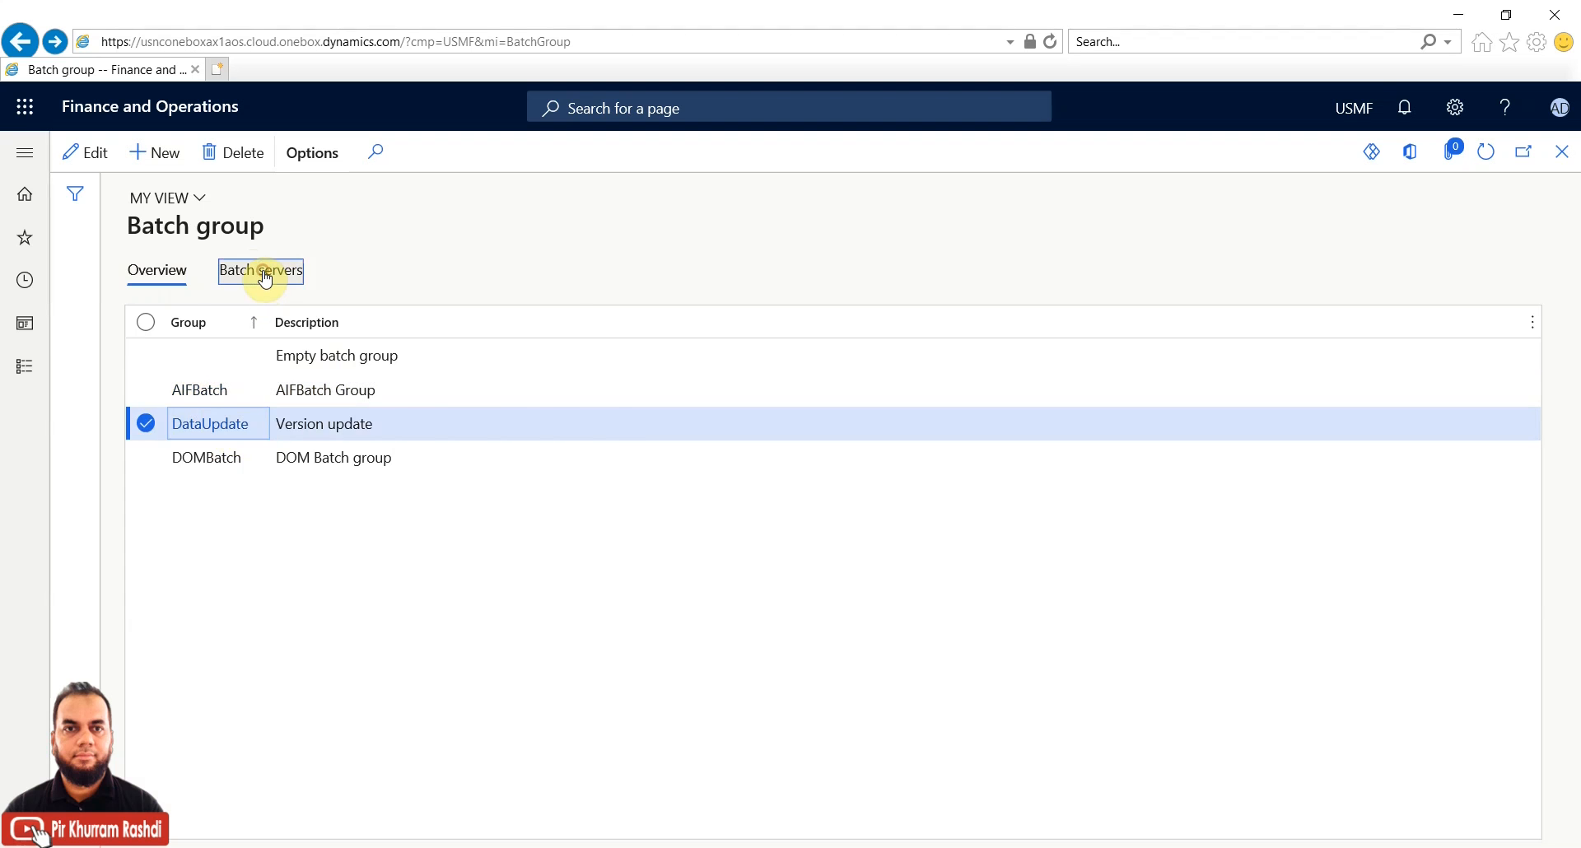
click(188, 278)
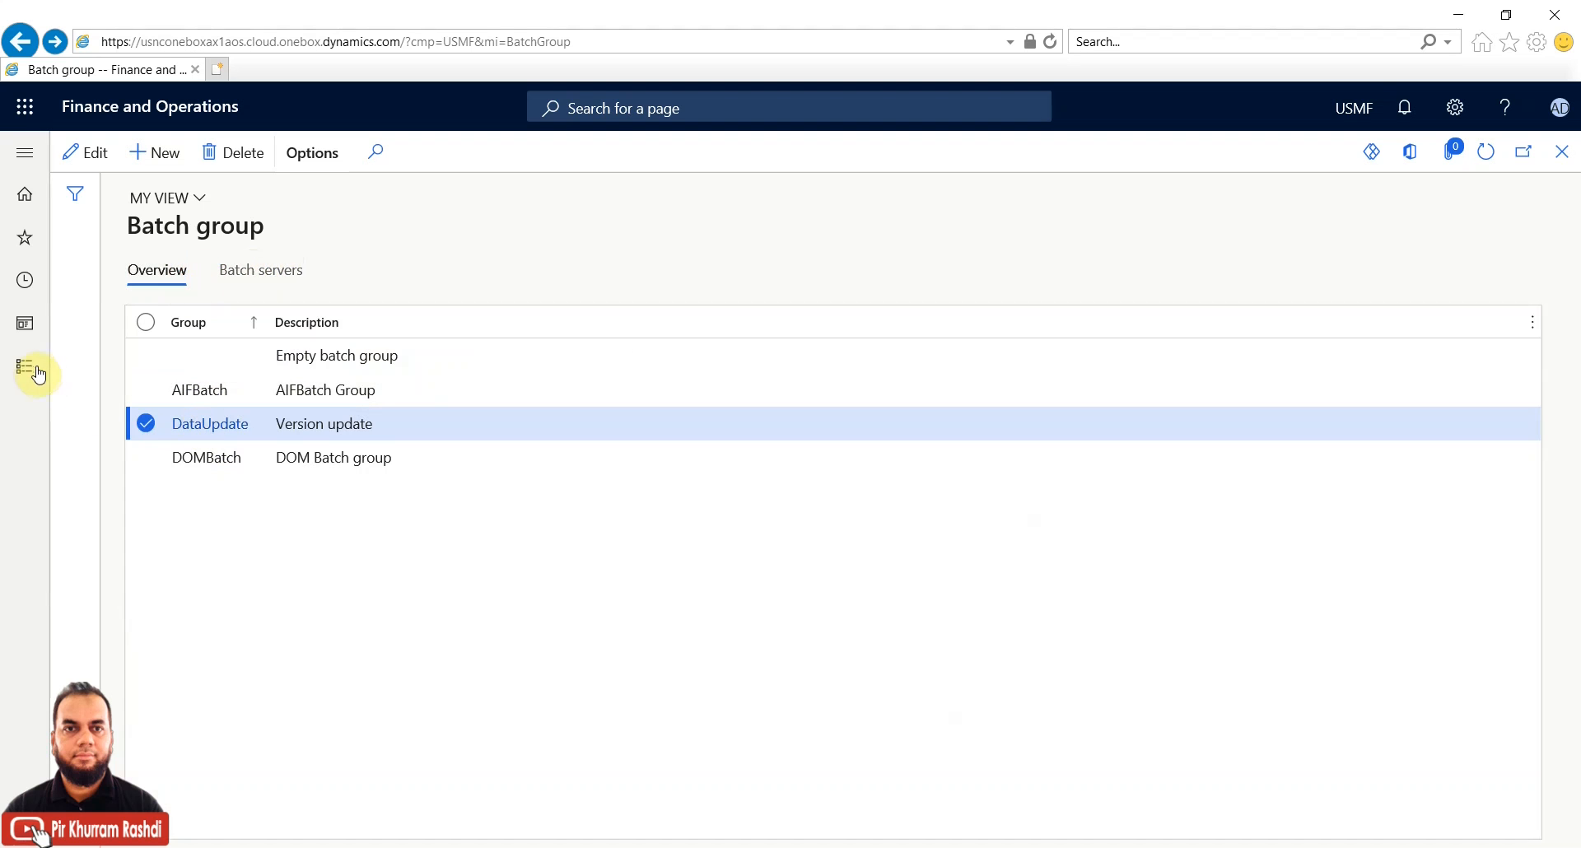
click(27, 367)
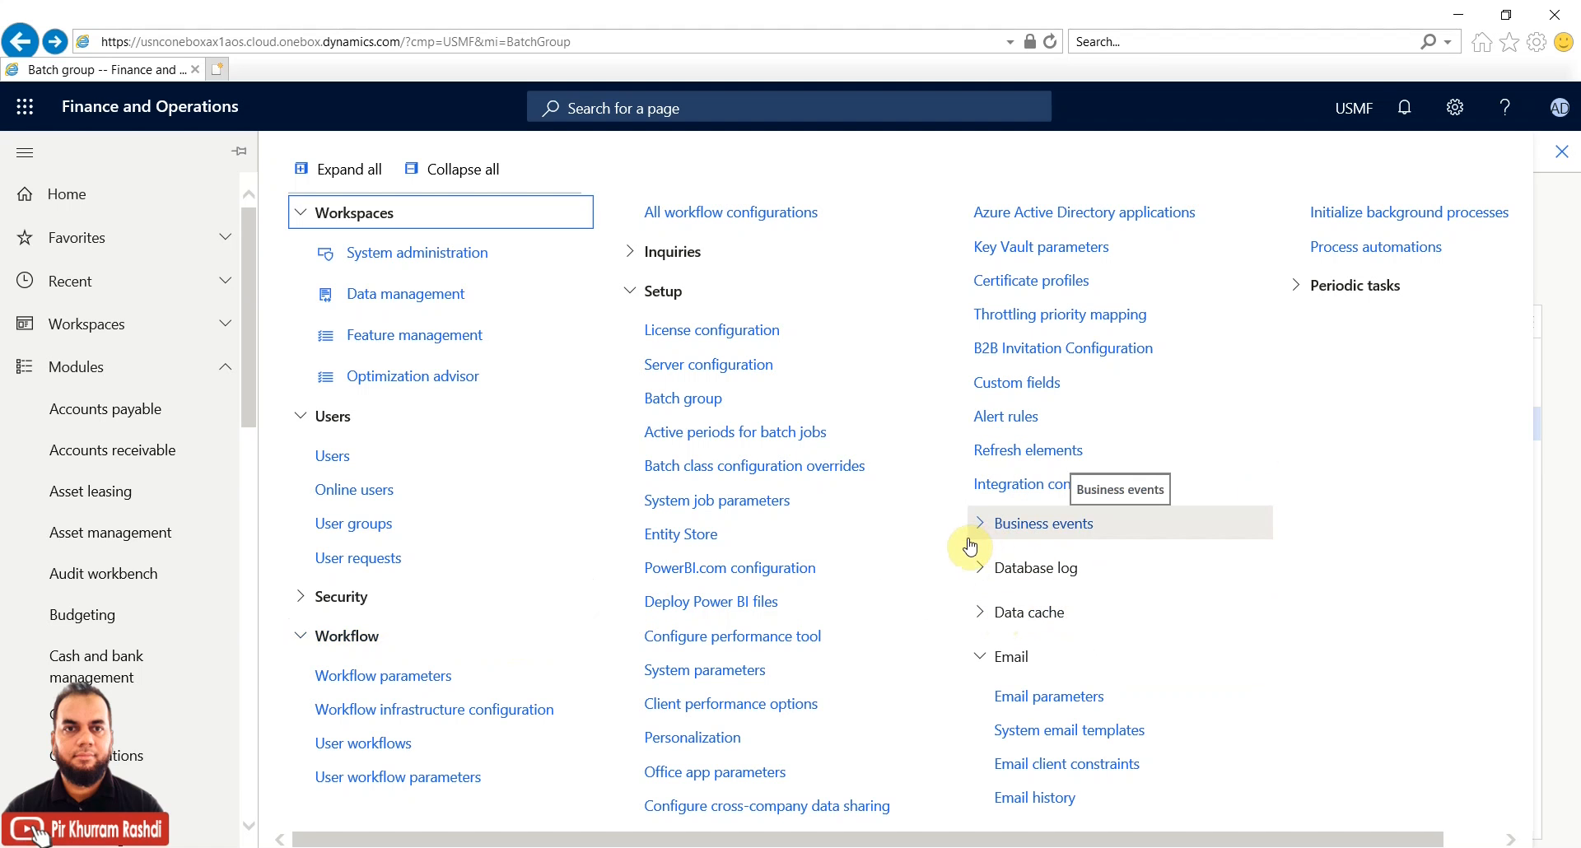
Open System administration > Inquiries > Batch jobs and filter Status to Waiting
click(634, 253)
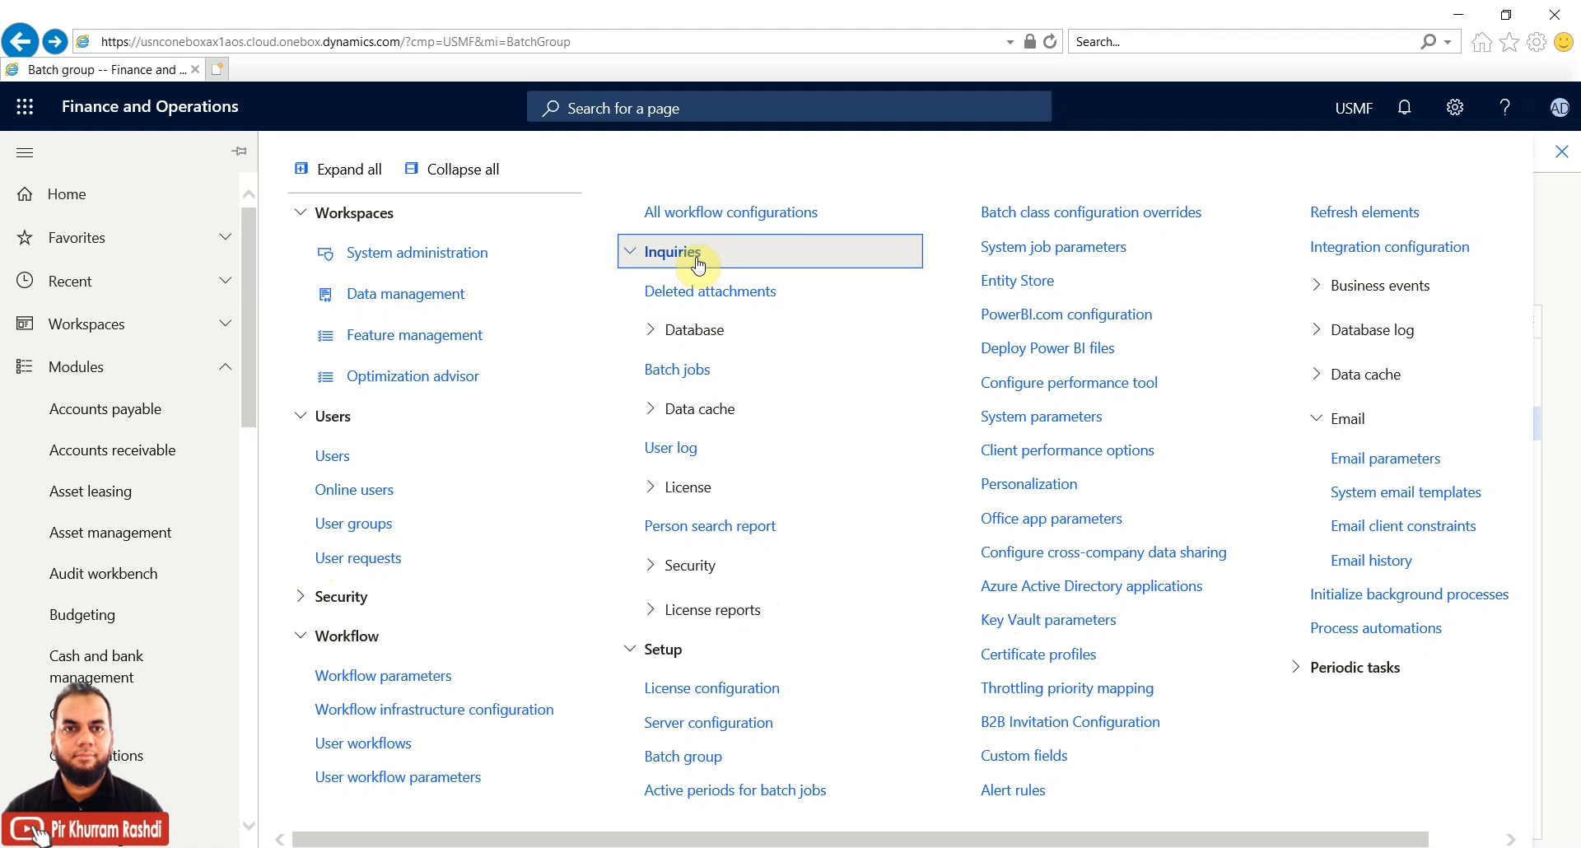
click(692, 367)
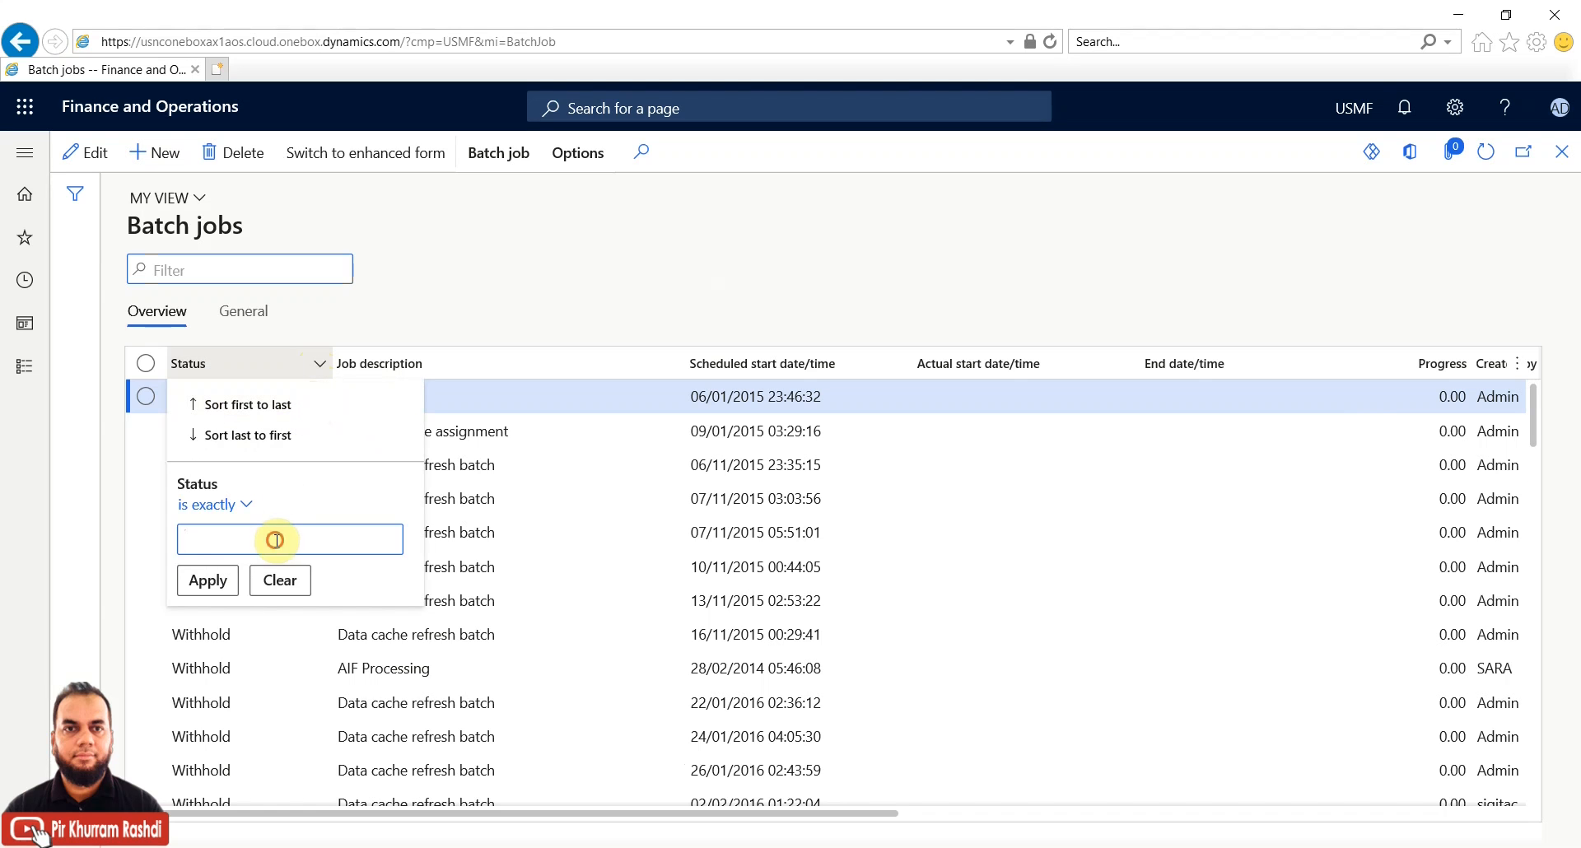
text(iting)
click(218, 581)
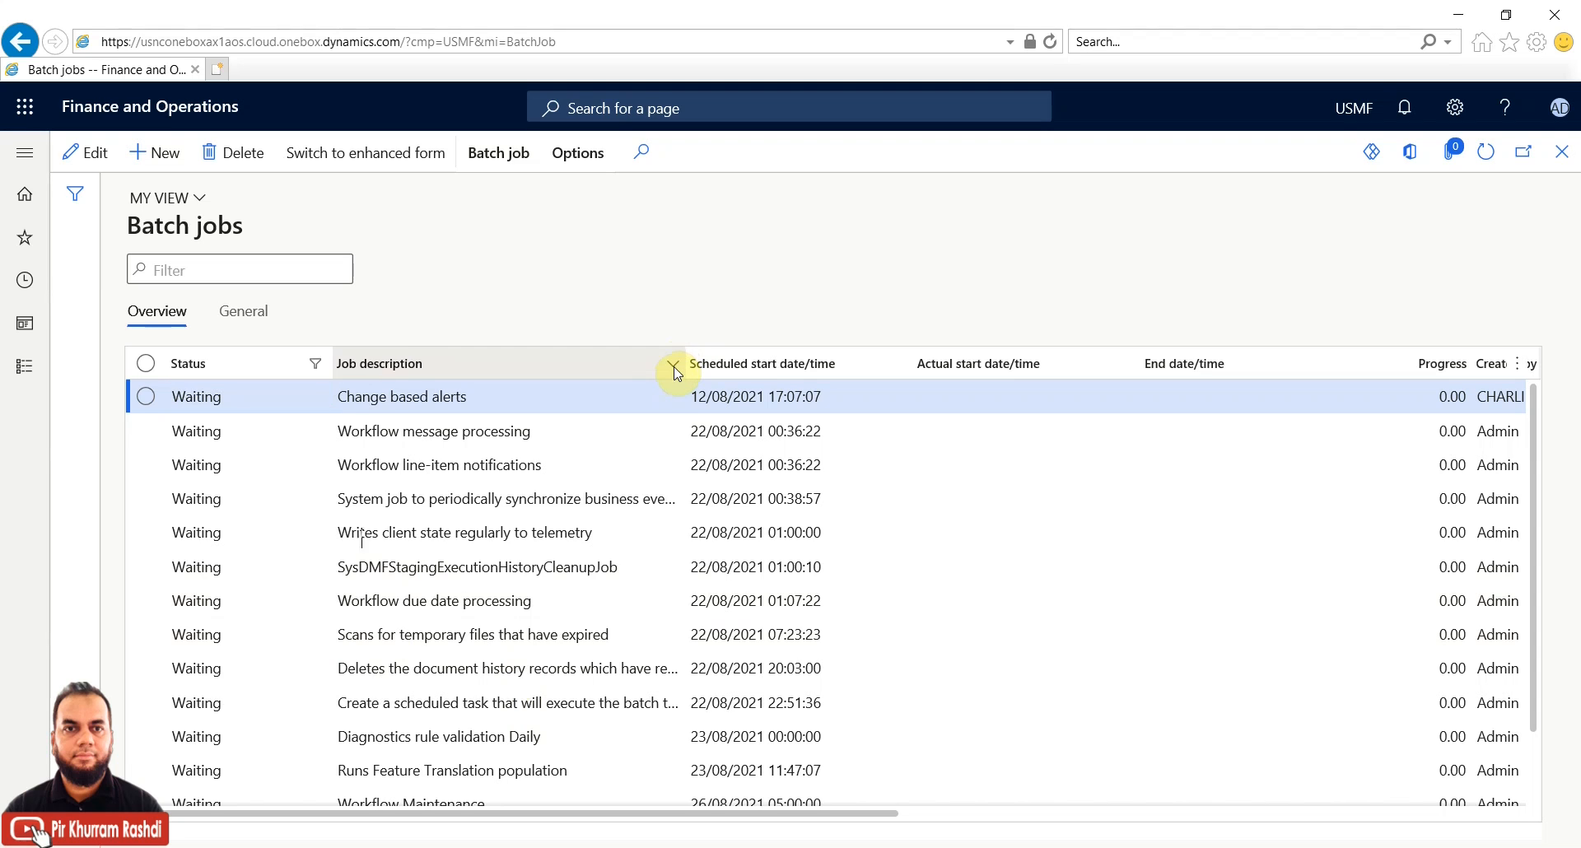
Filter Job description to contains 'workflow', leaving four waiting workflow batch jobs
click(672, 367)
text(workflow)
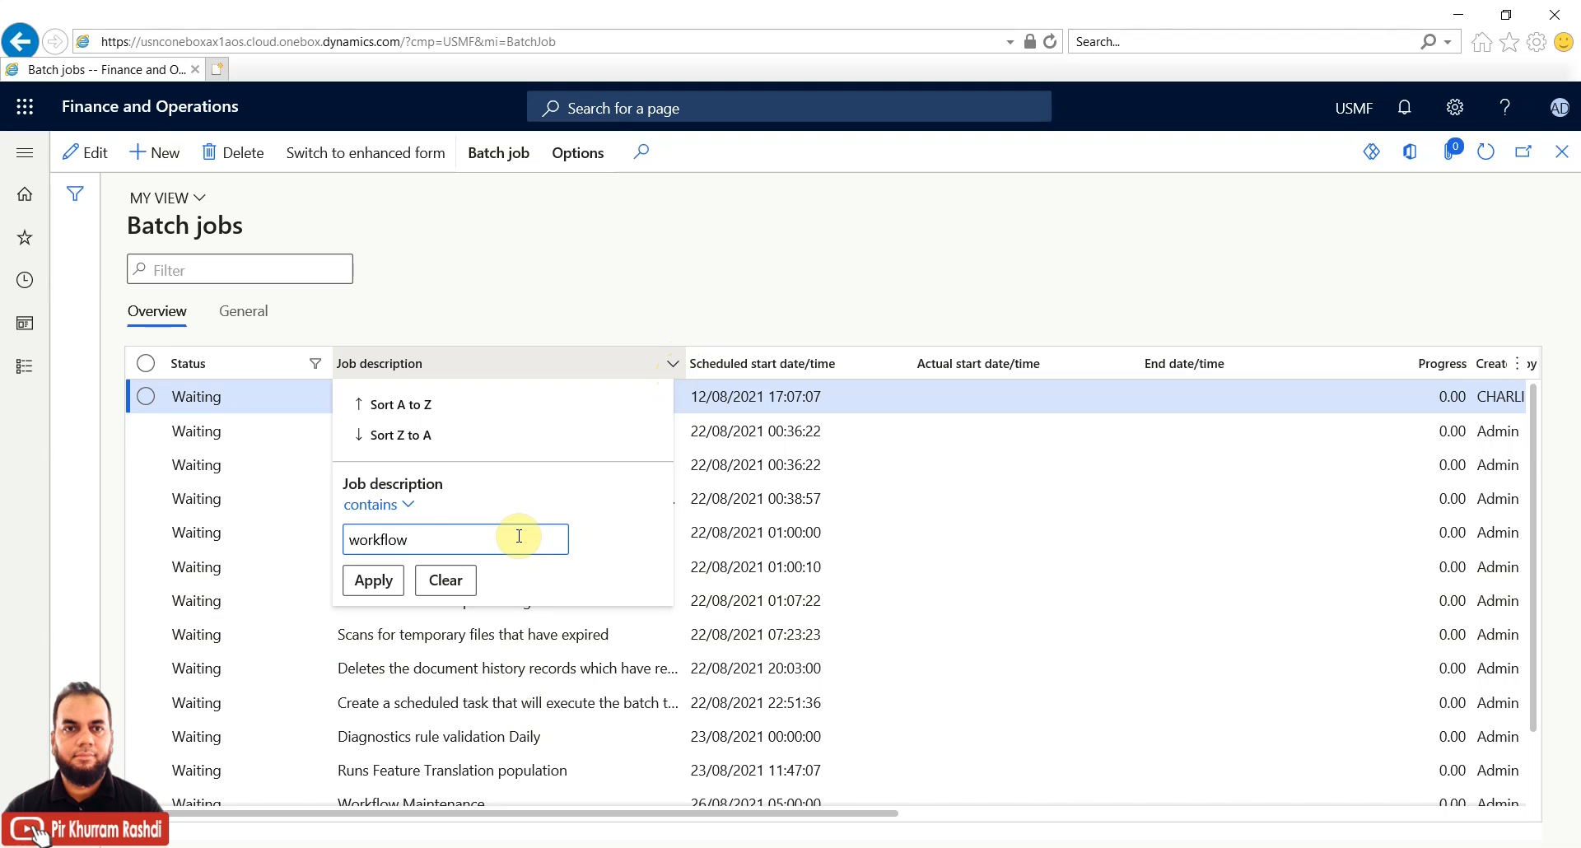
click(389, 580)
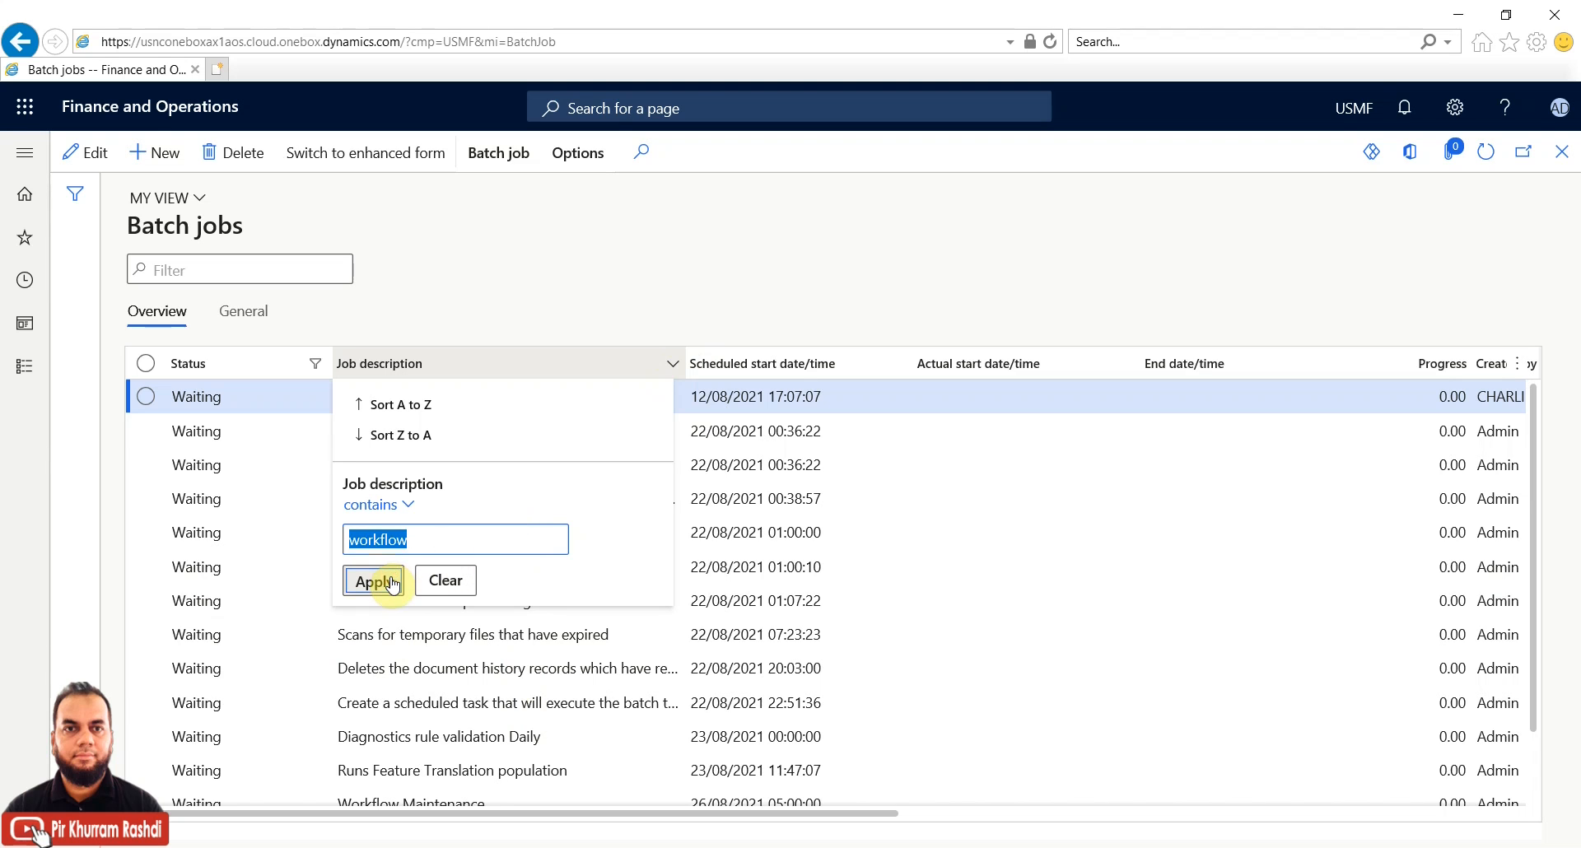
click(393, 574)
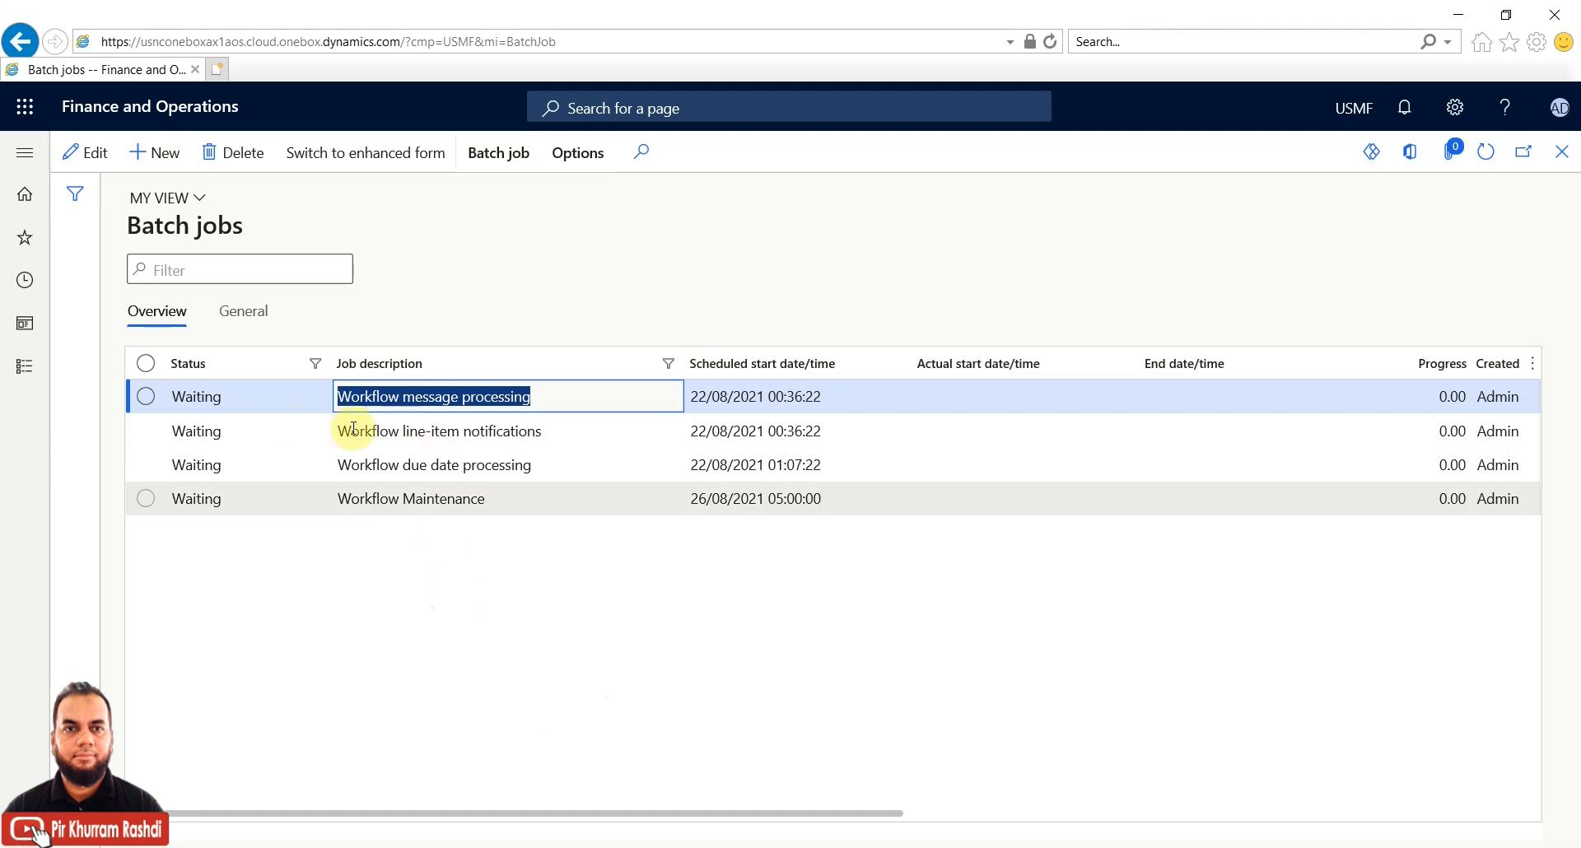
click(147, 398)
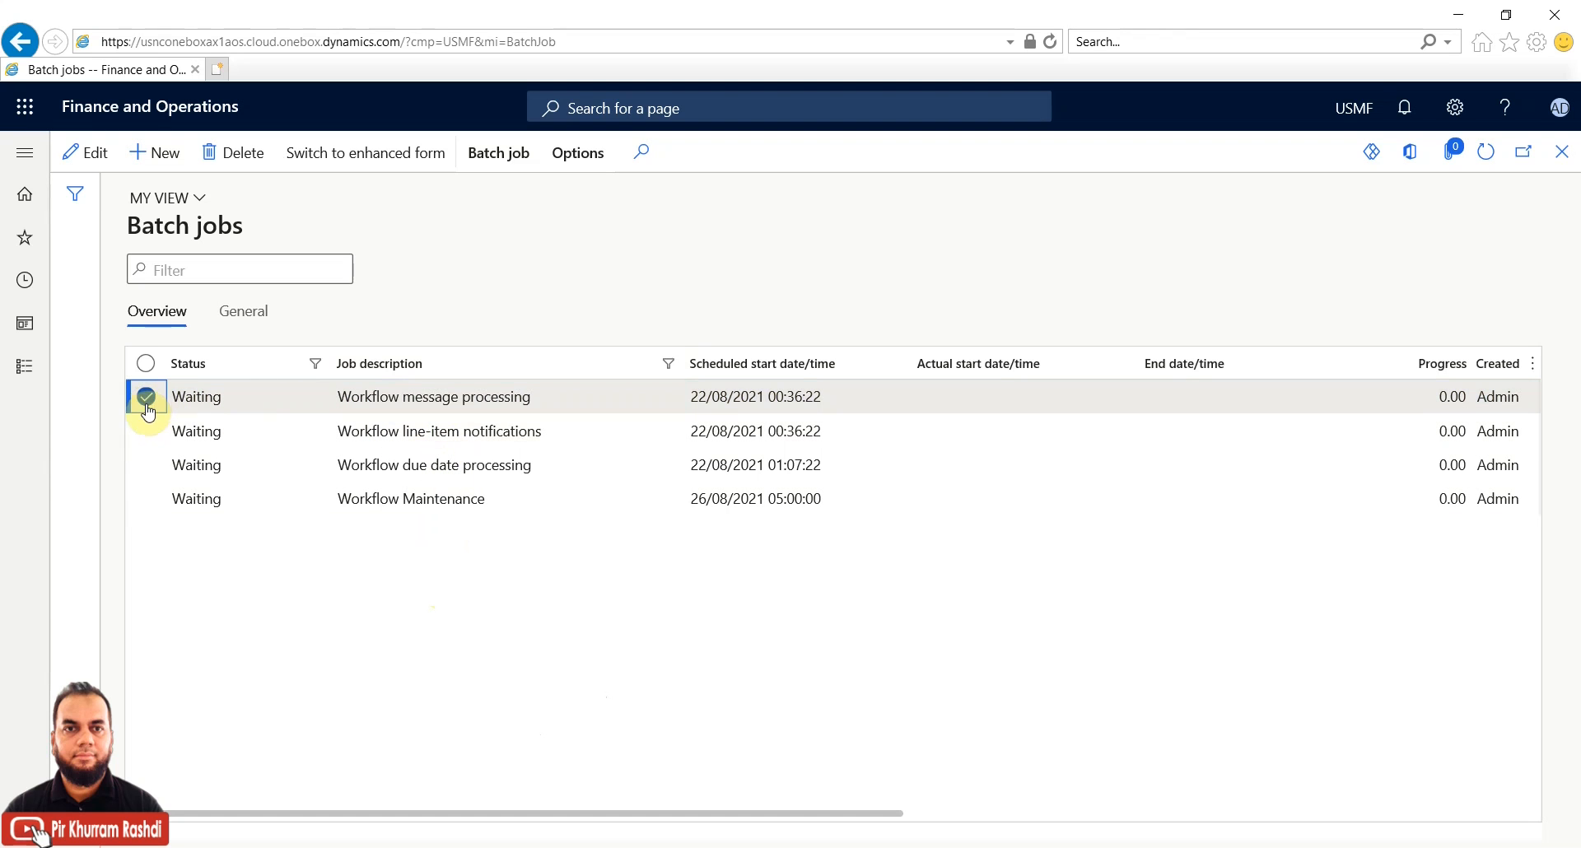
click(146, 437)
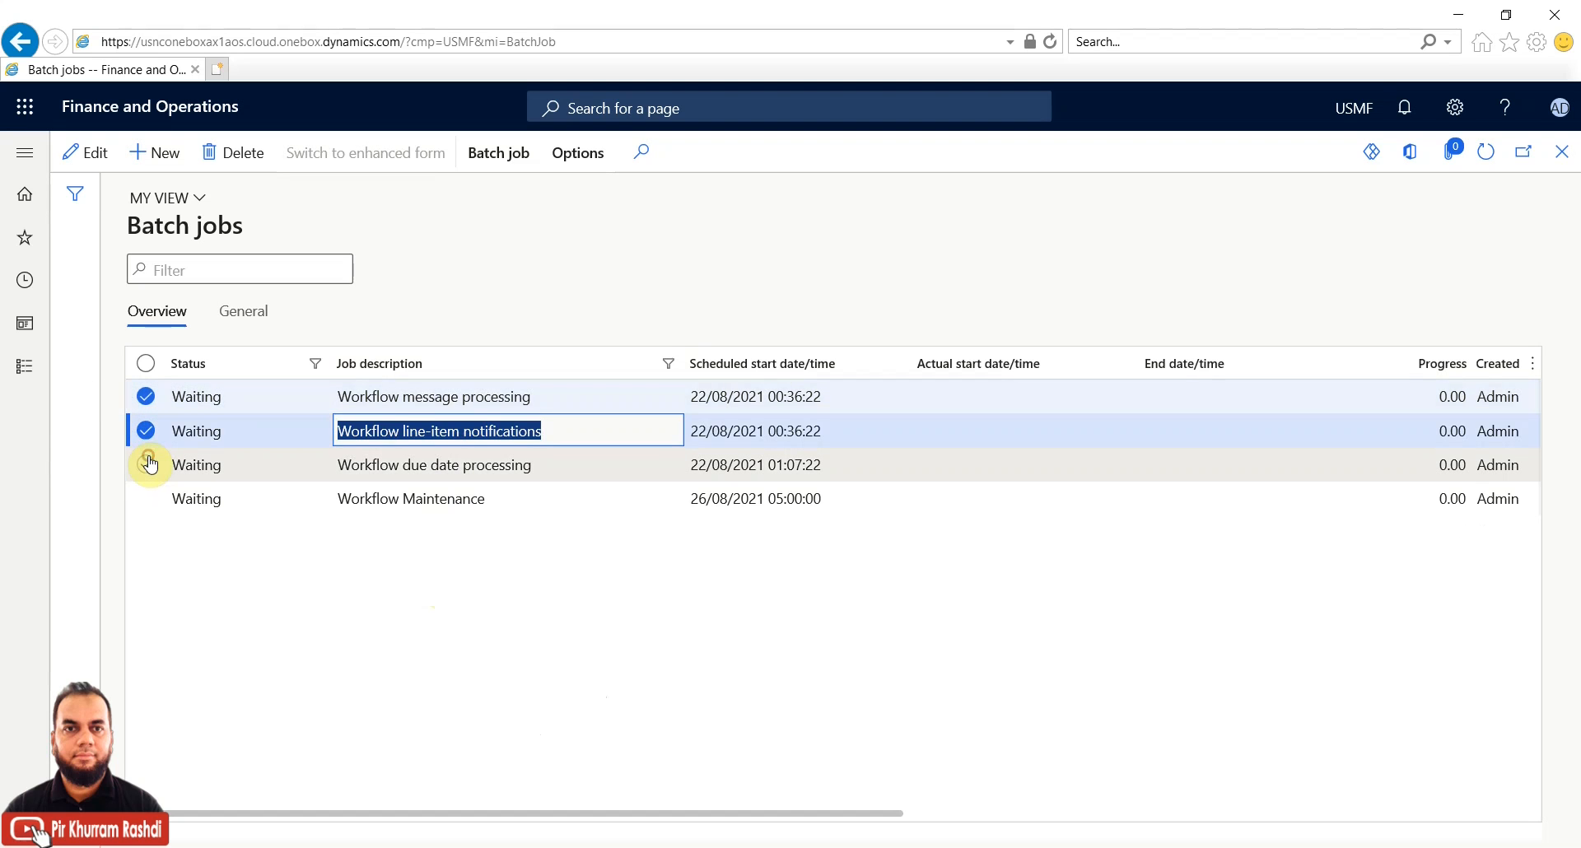
click(148, 465)
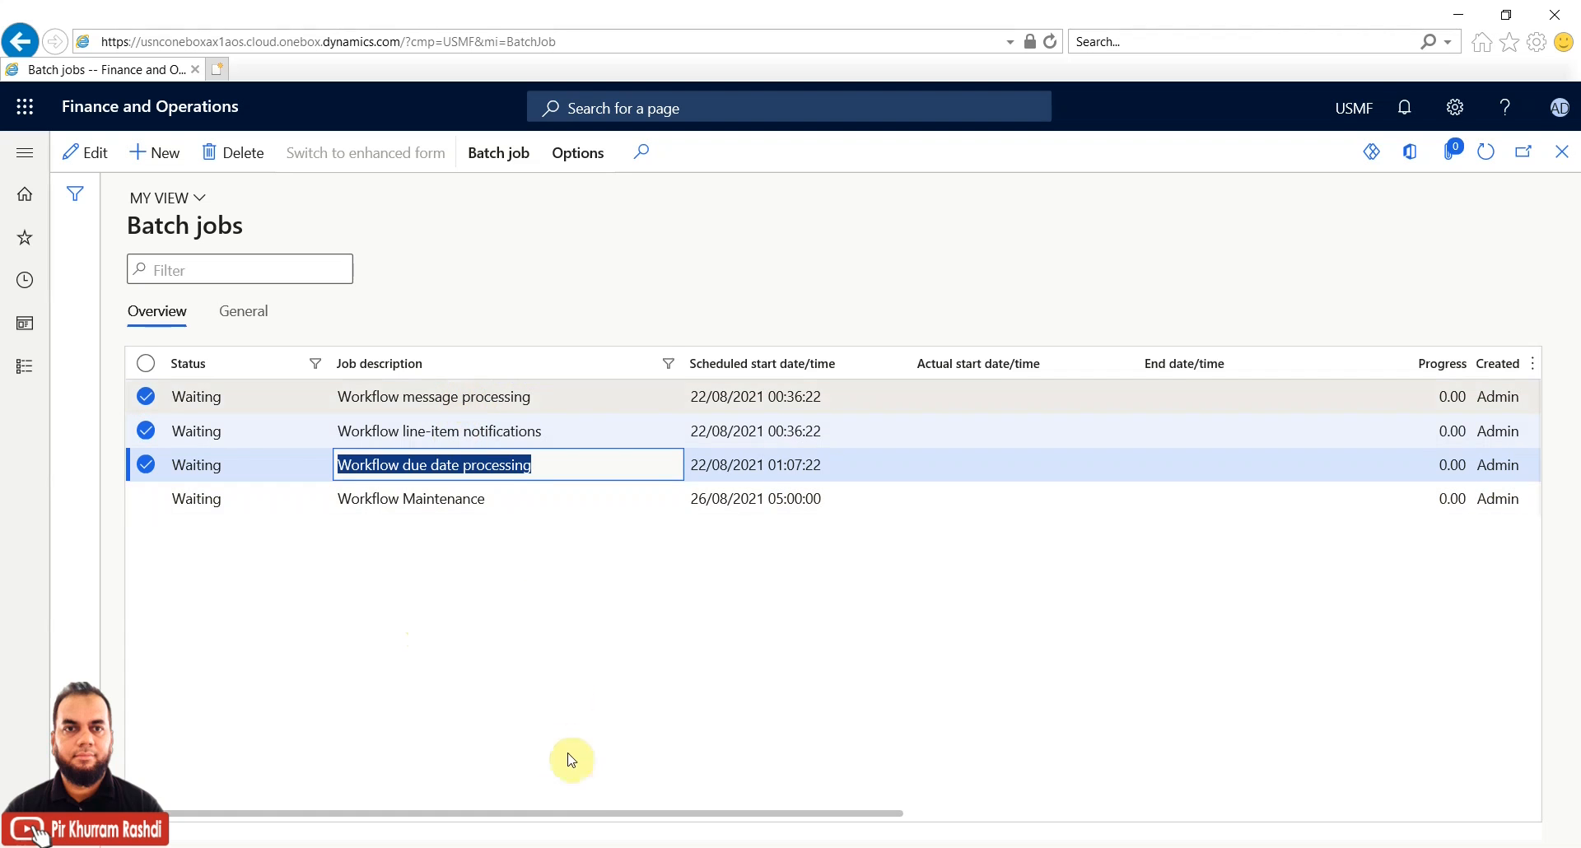
drag(543, 814, 306, 808)
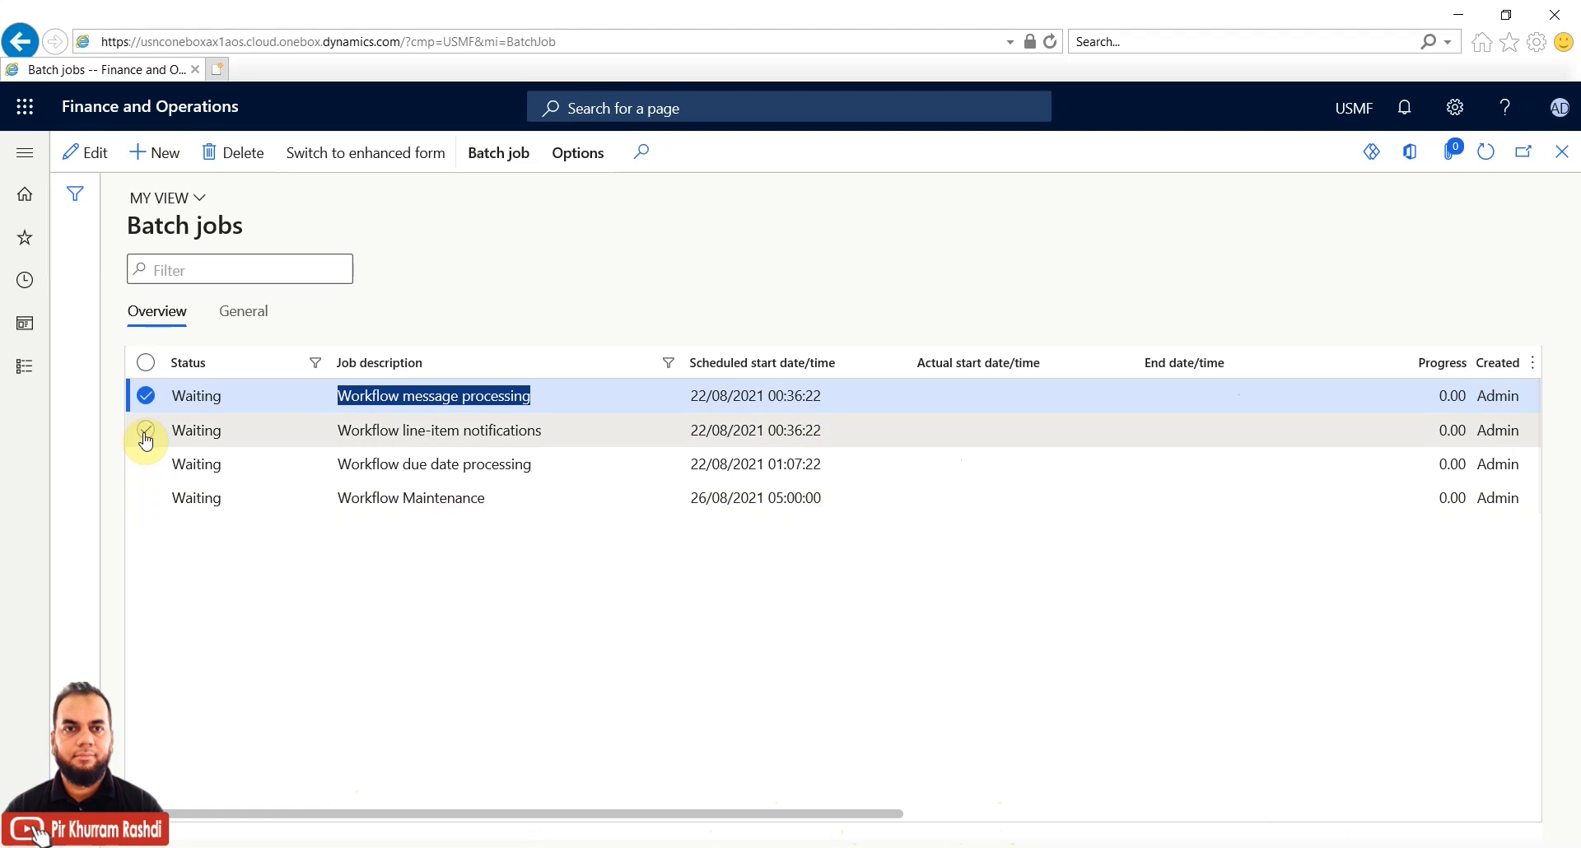
click(252, 311)
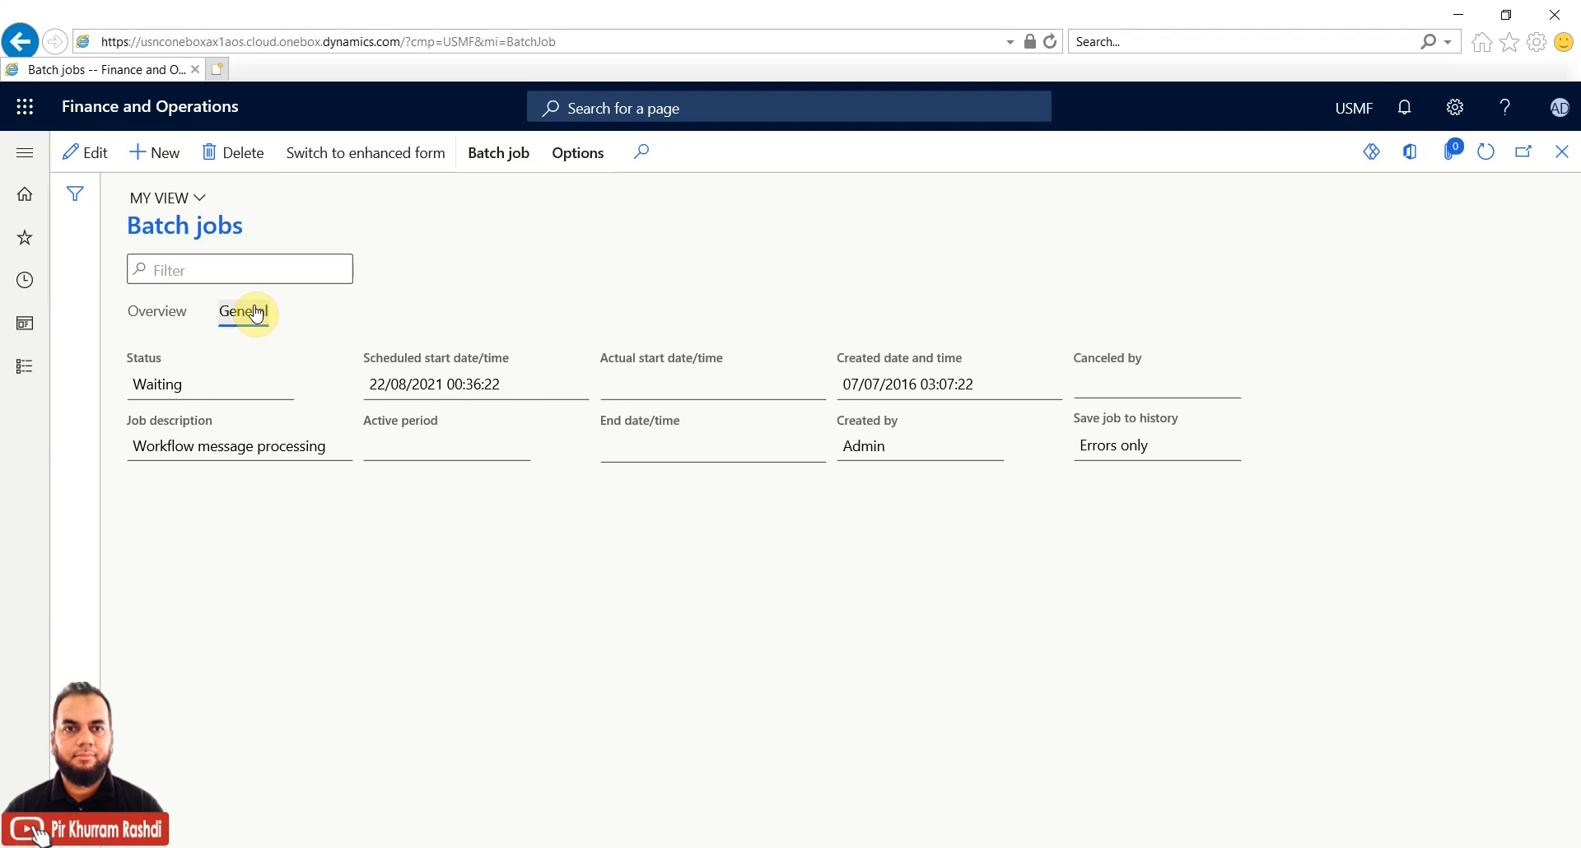
click(159, 310)
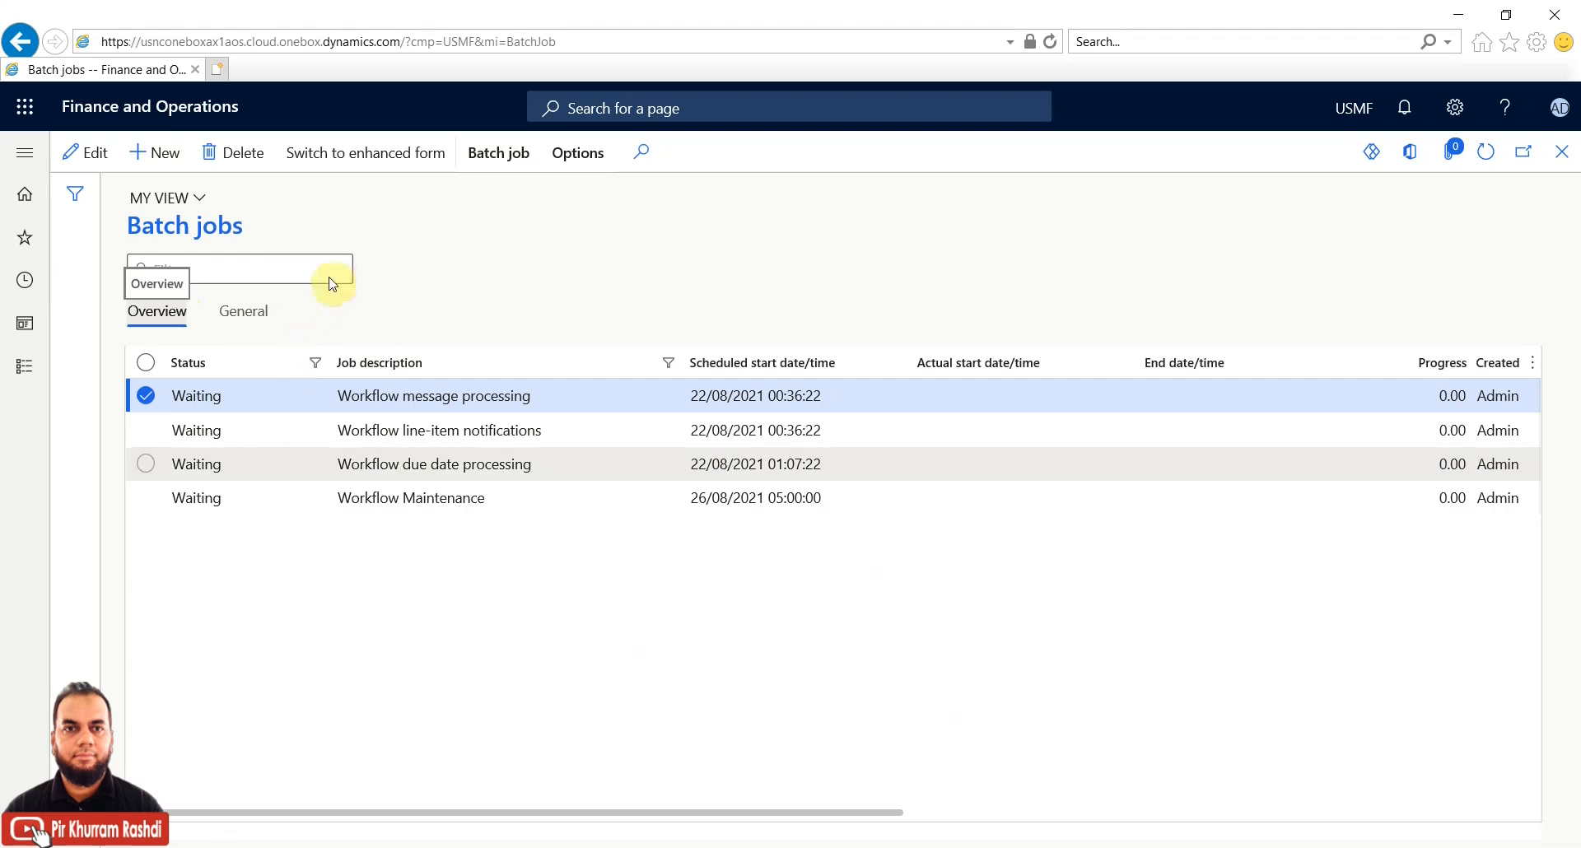
Open the job's batch tasks and review the Workflow message processing task's General and Update details
click(490, 153)
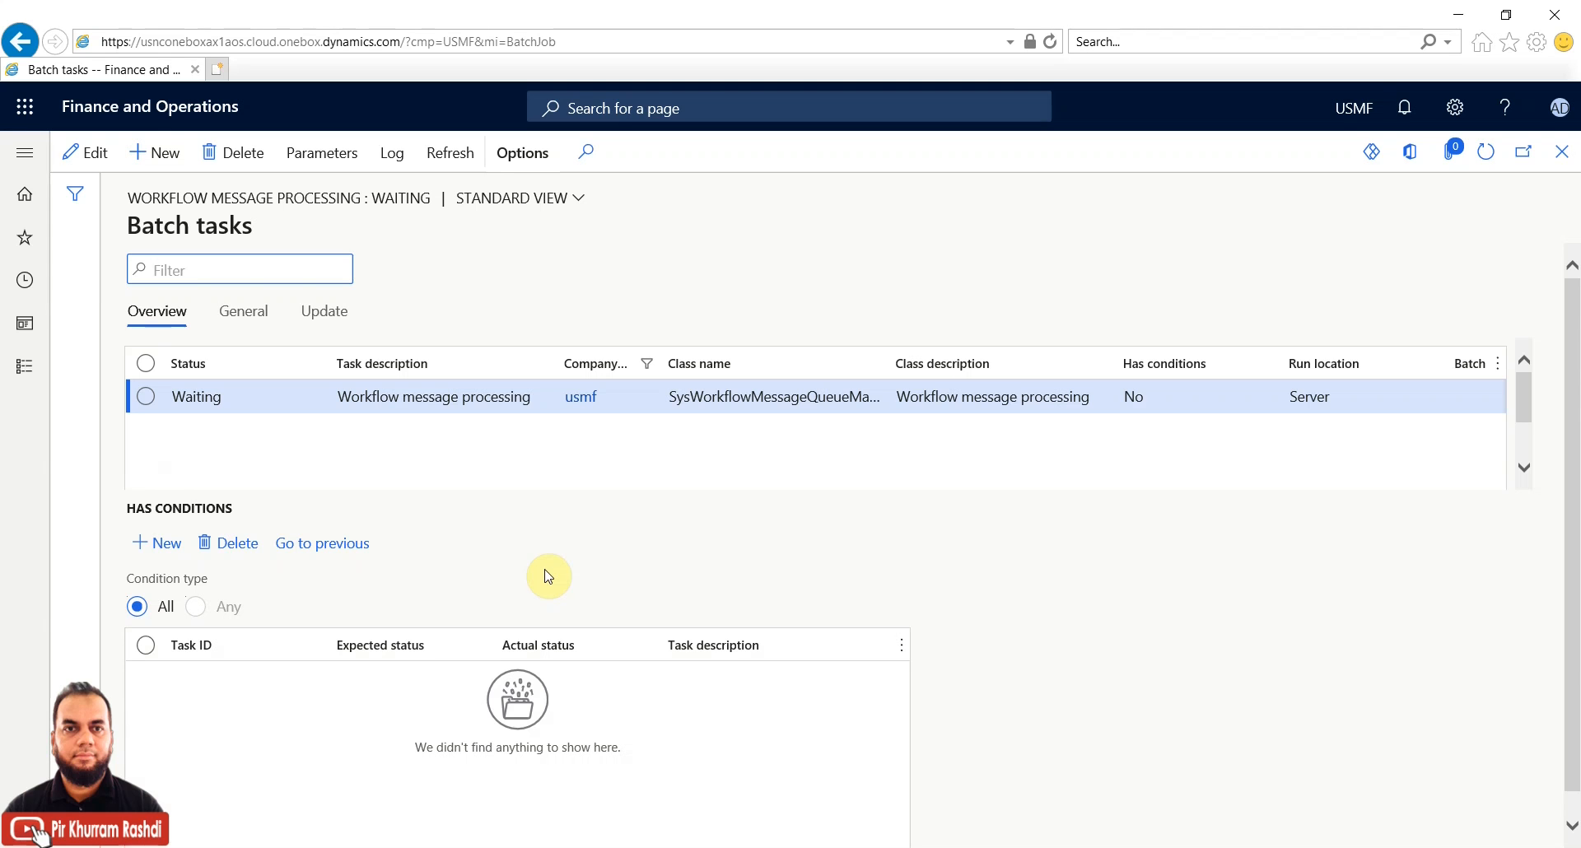
drag(886, 363, 990, 363)
click(740, 401)
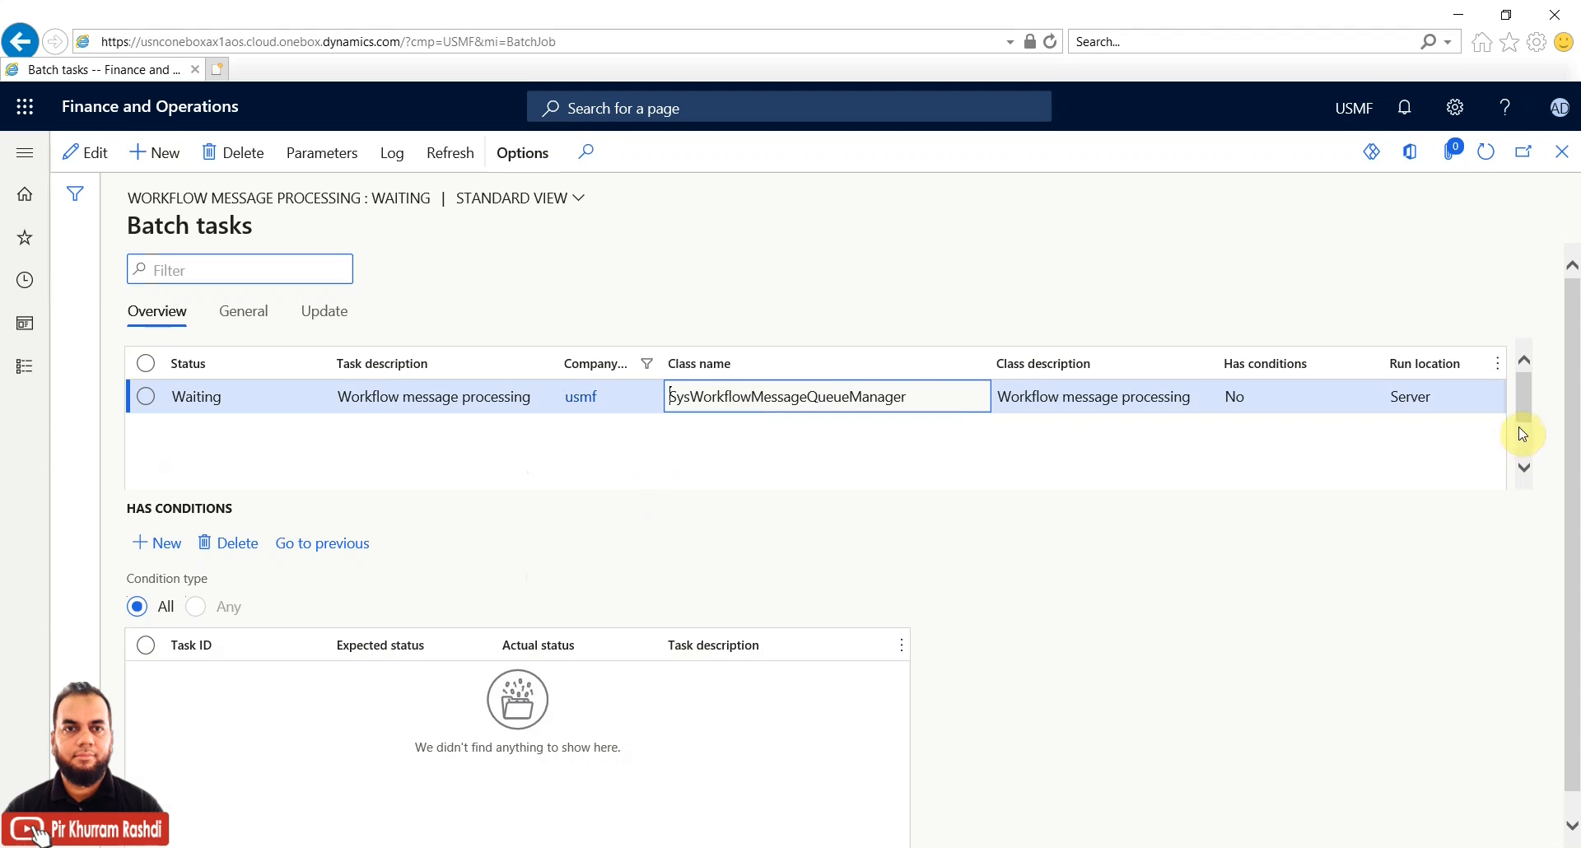
click(1523, 434)
drag(928, 477, 1523, 472)
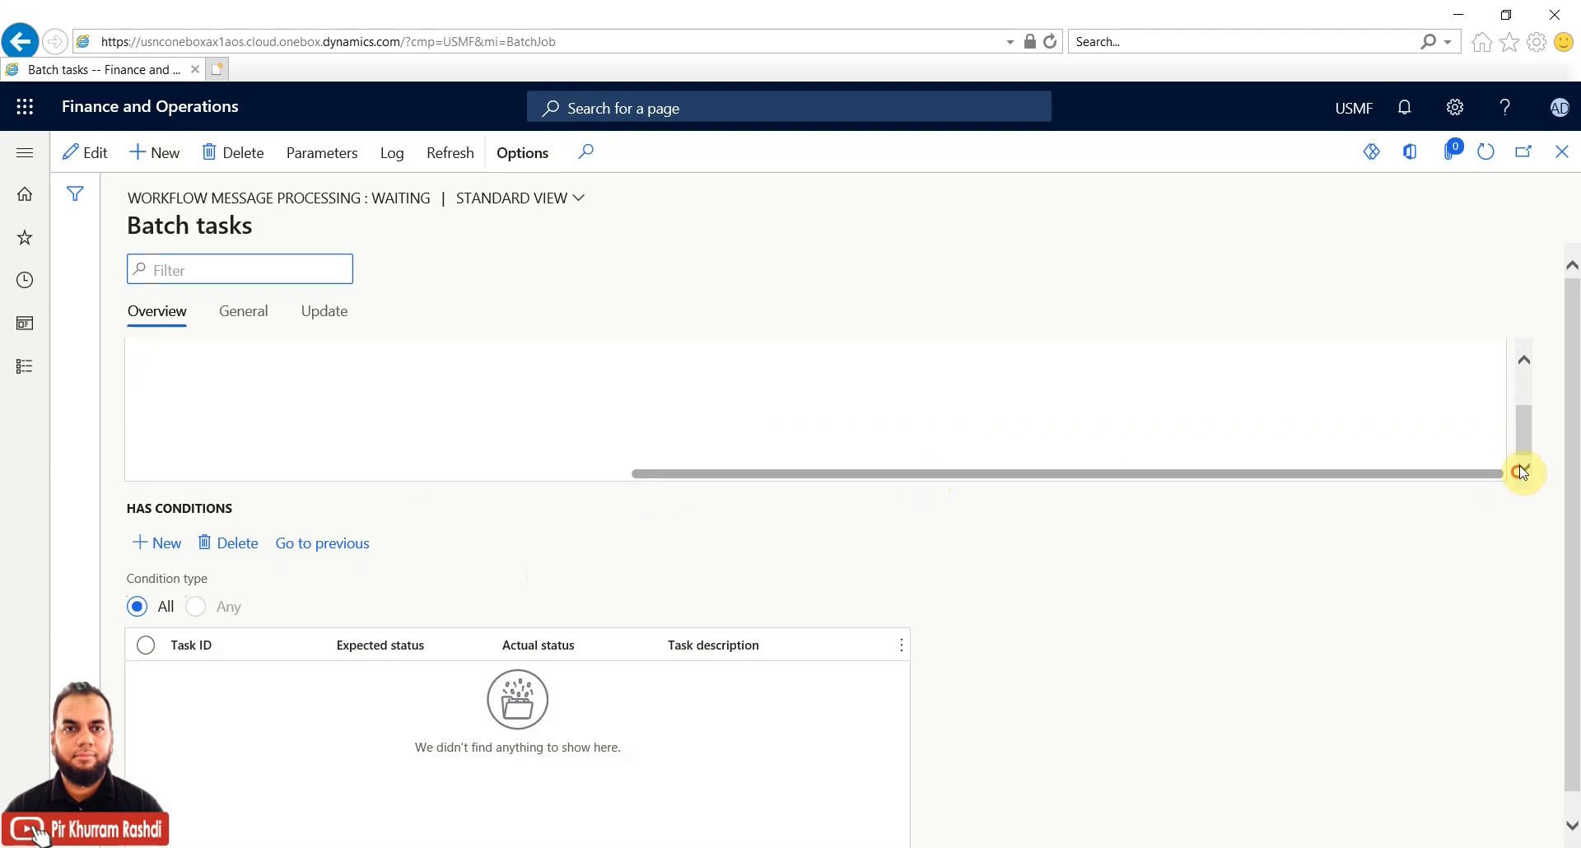
drag(1524, 418, 1525, 396)
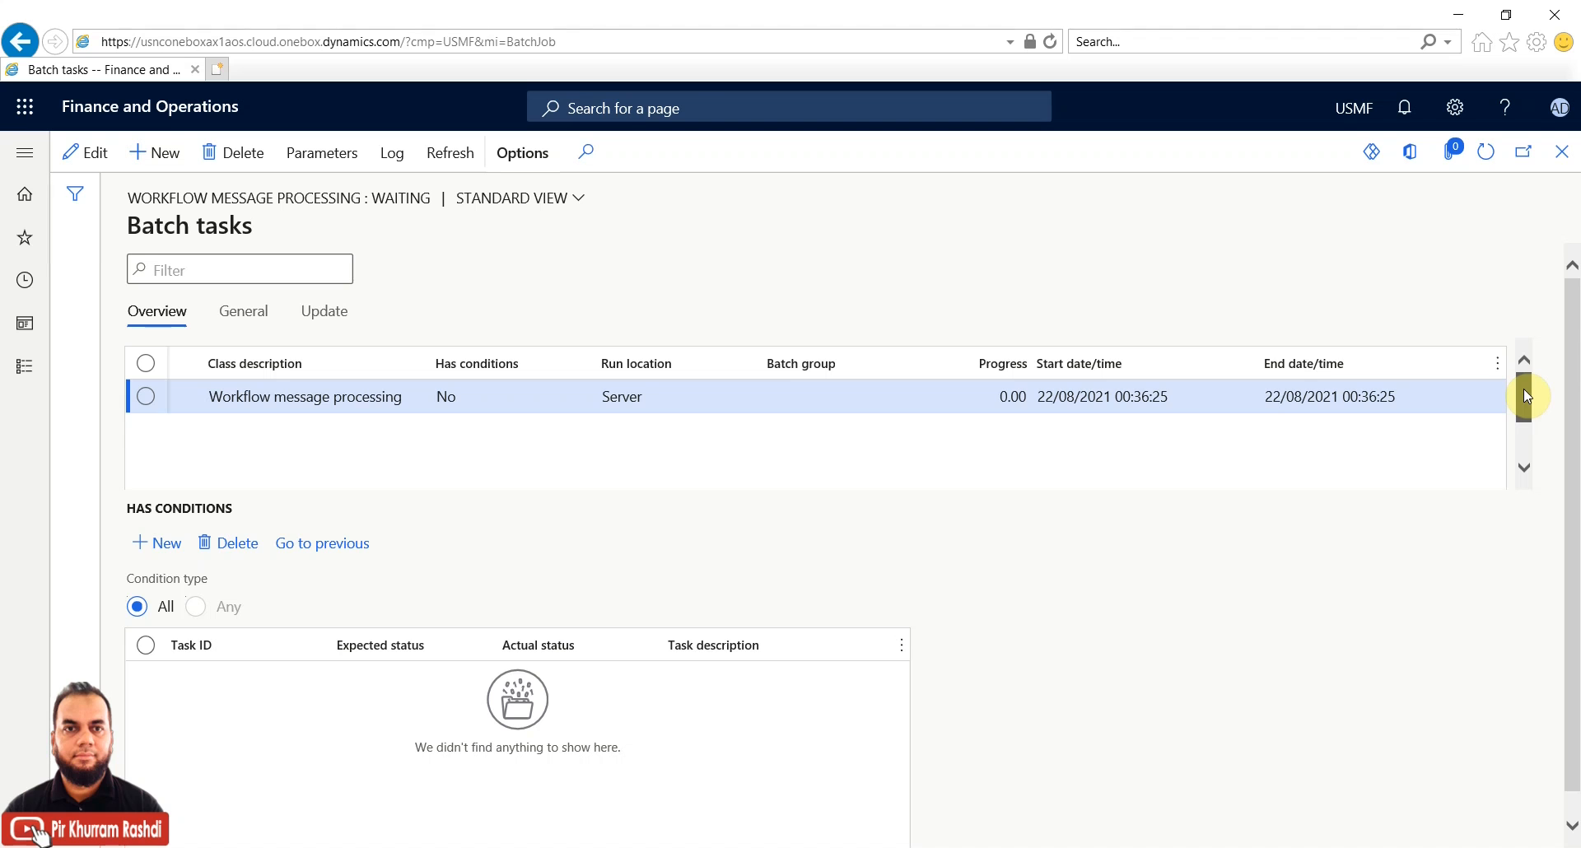
click(811, 396)
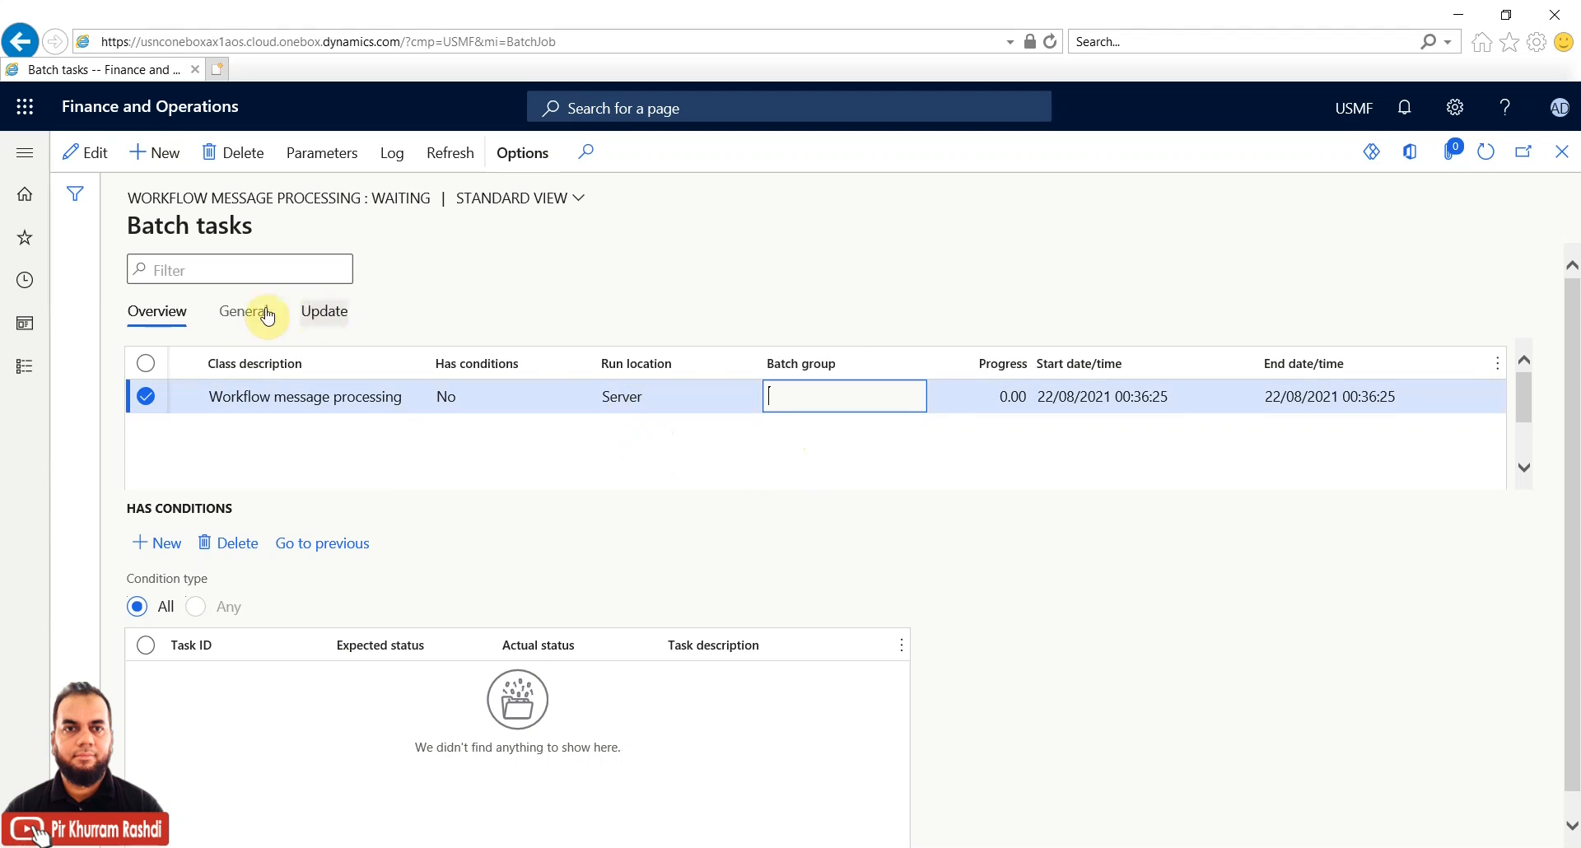
click(239, 317)
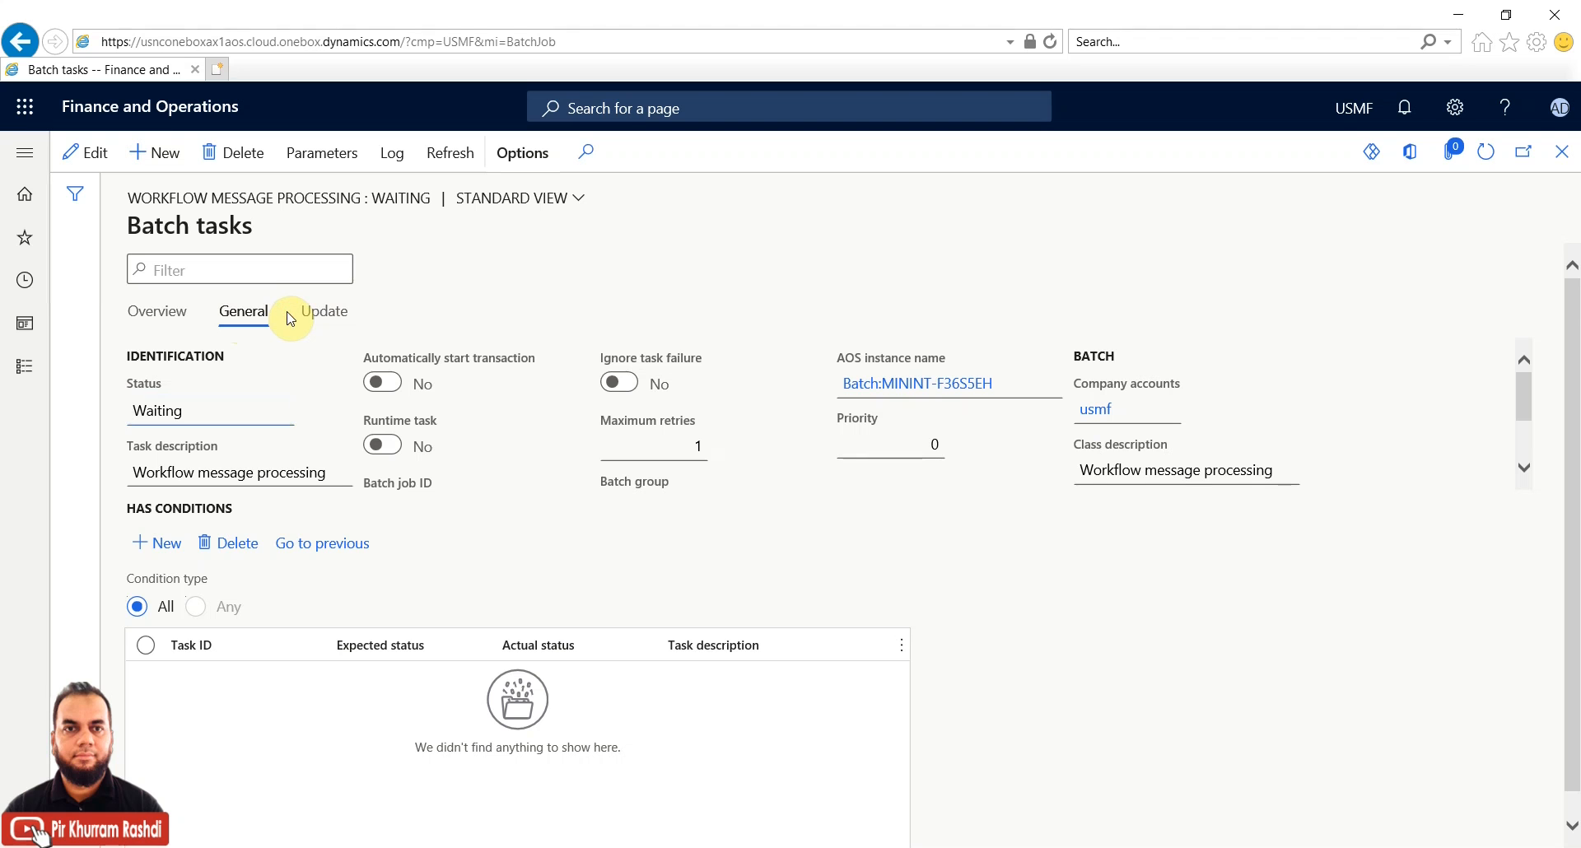
click(321, 313)
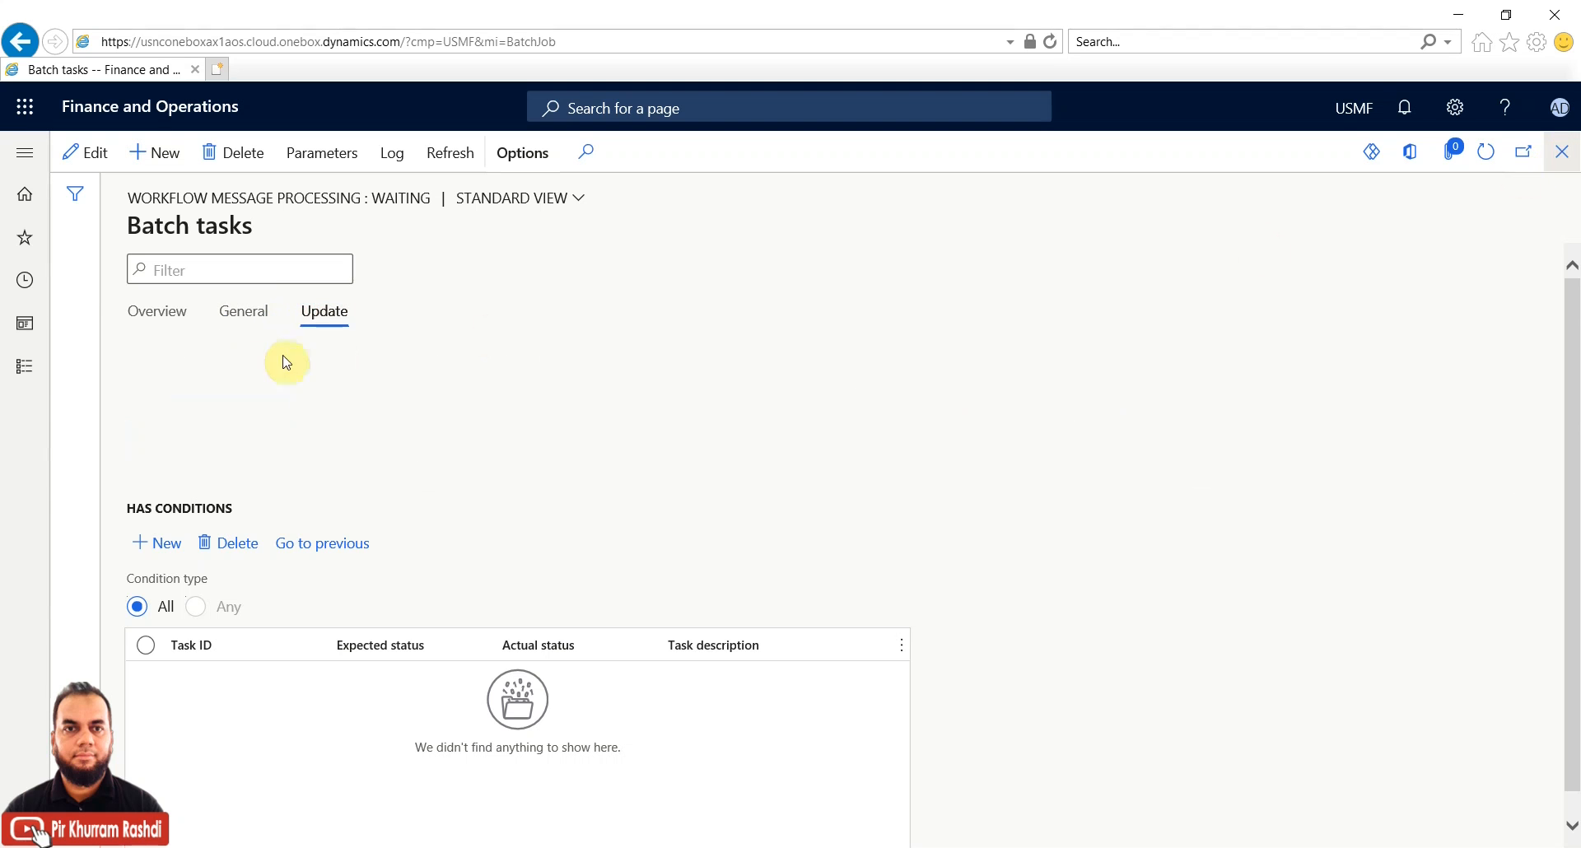
Open User options > Workflow, expand Delegation and add a new delegation entry
click(1452, 114)
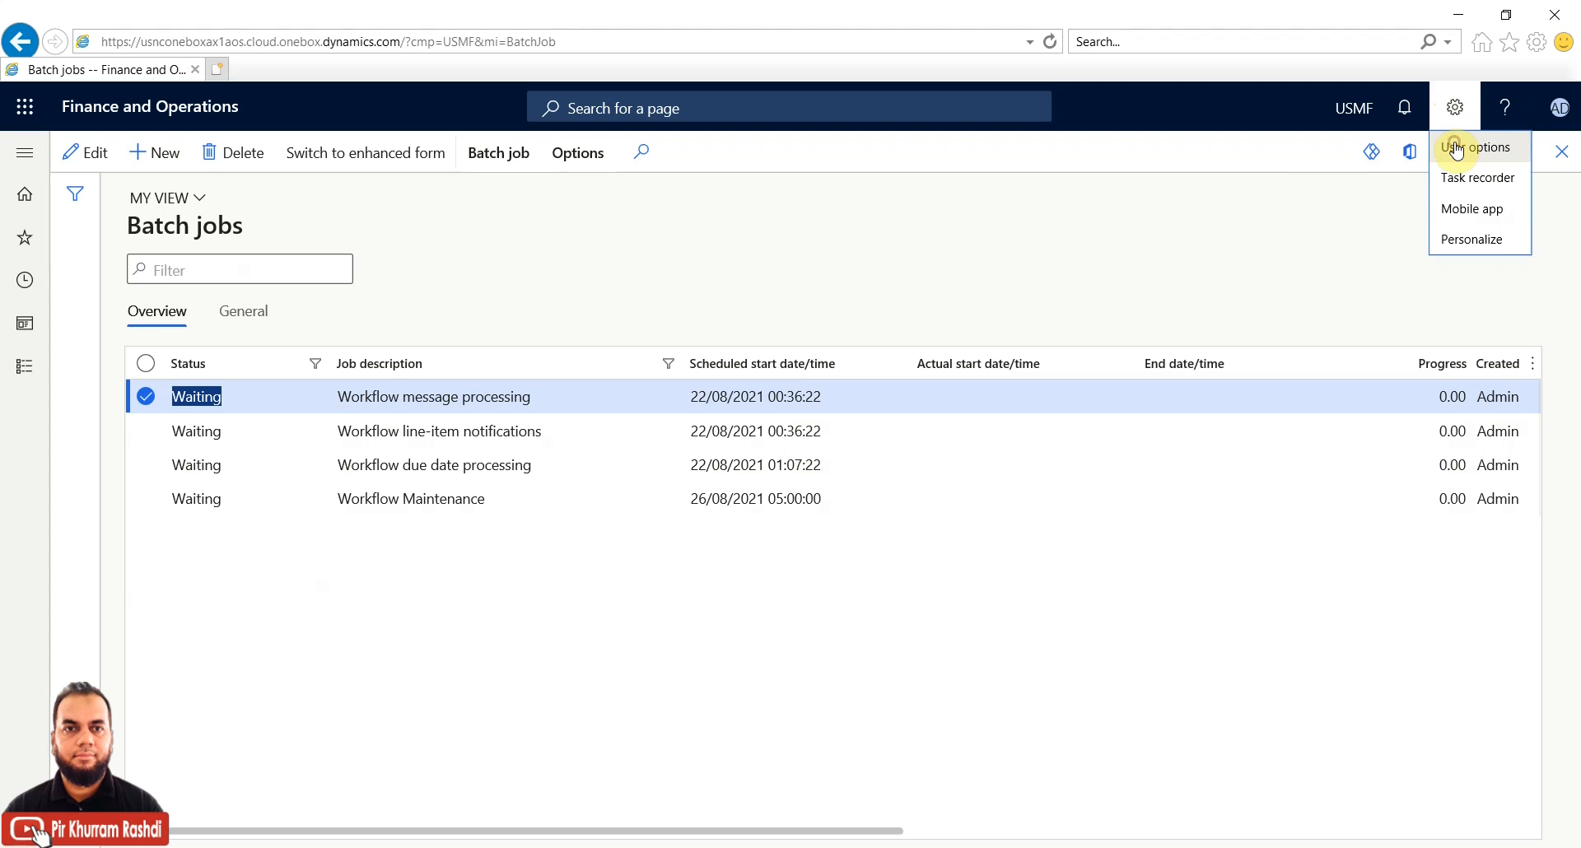
click(1456, 149)
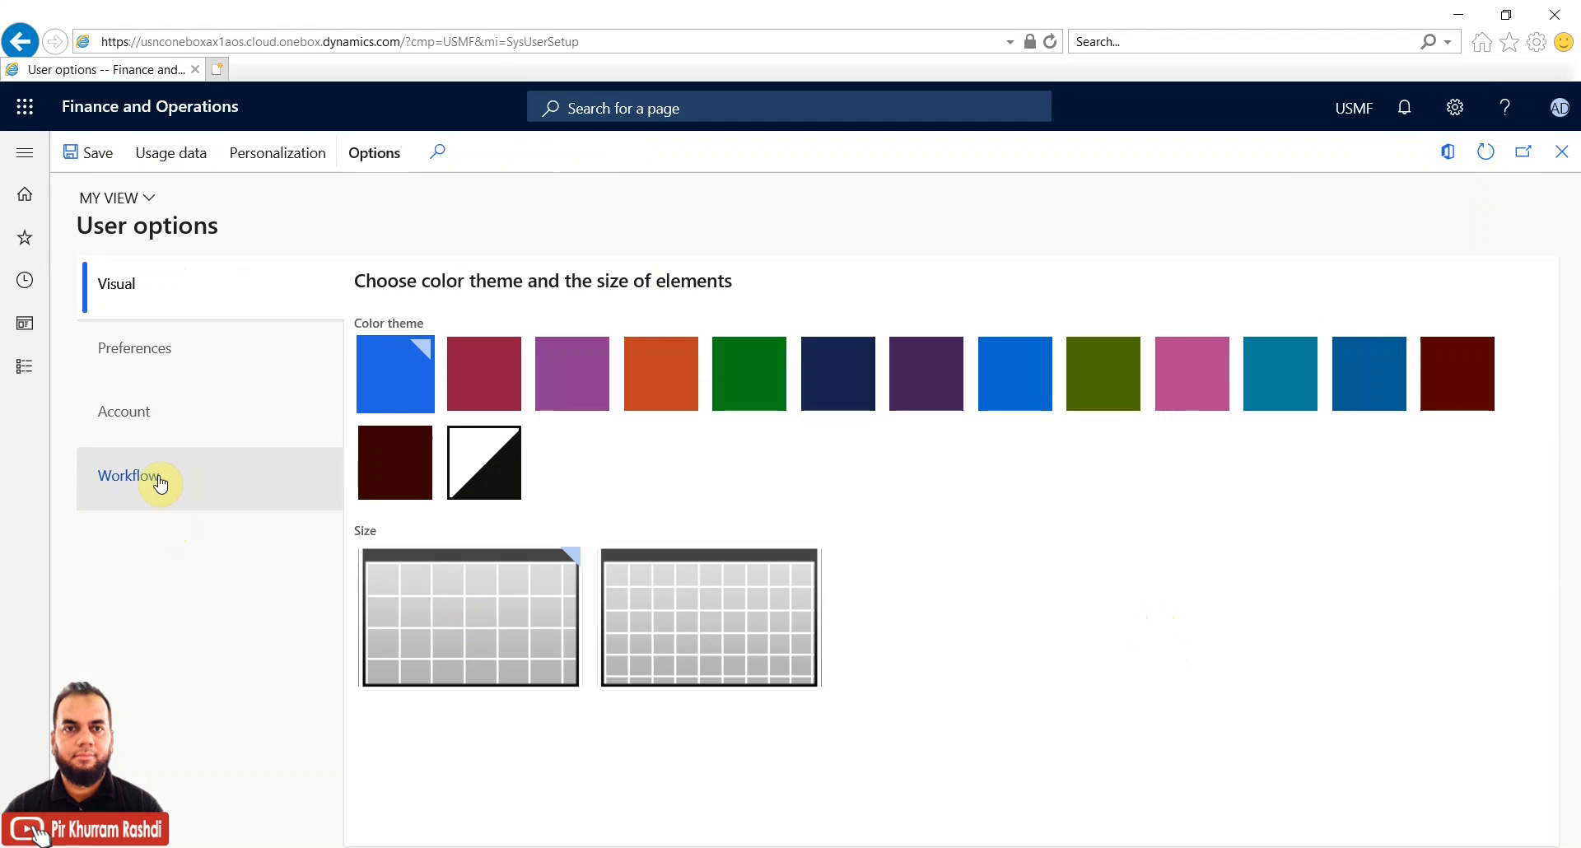
click(160, 484)
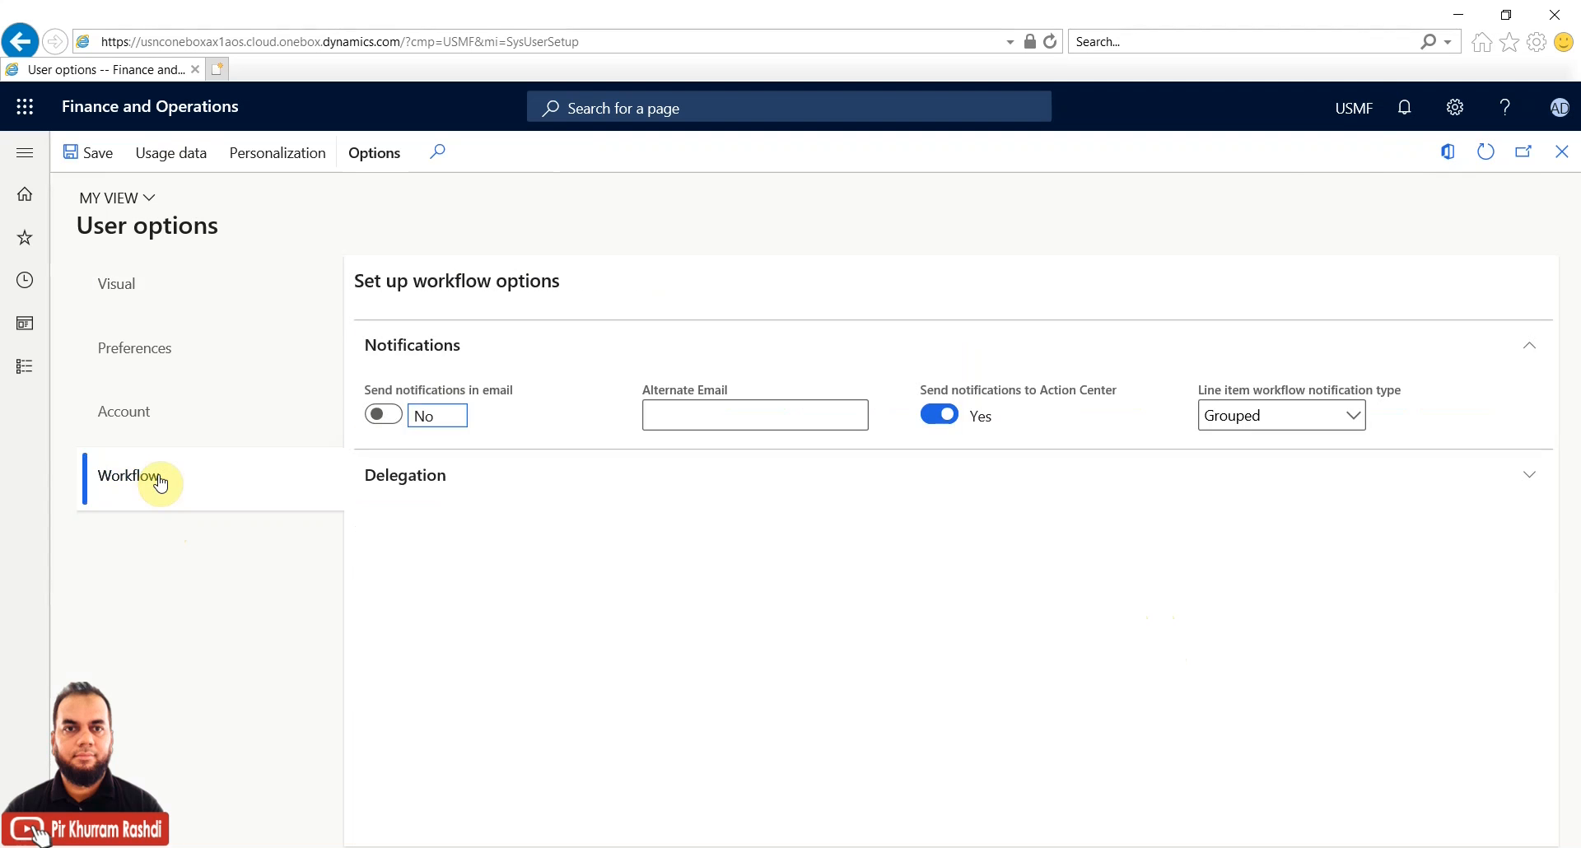
click(412, 477)
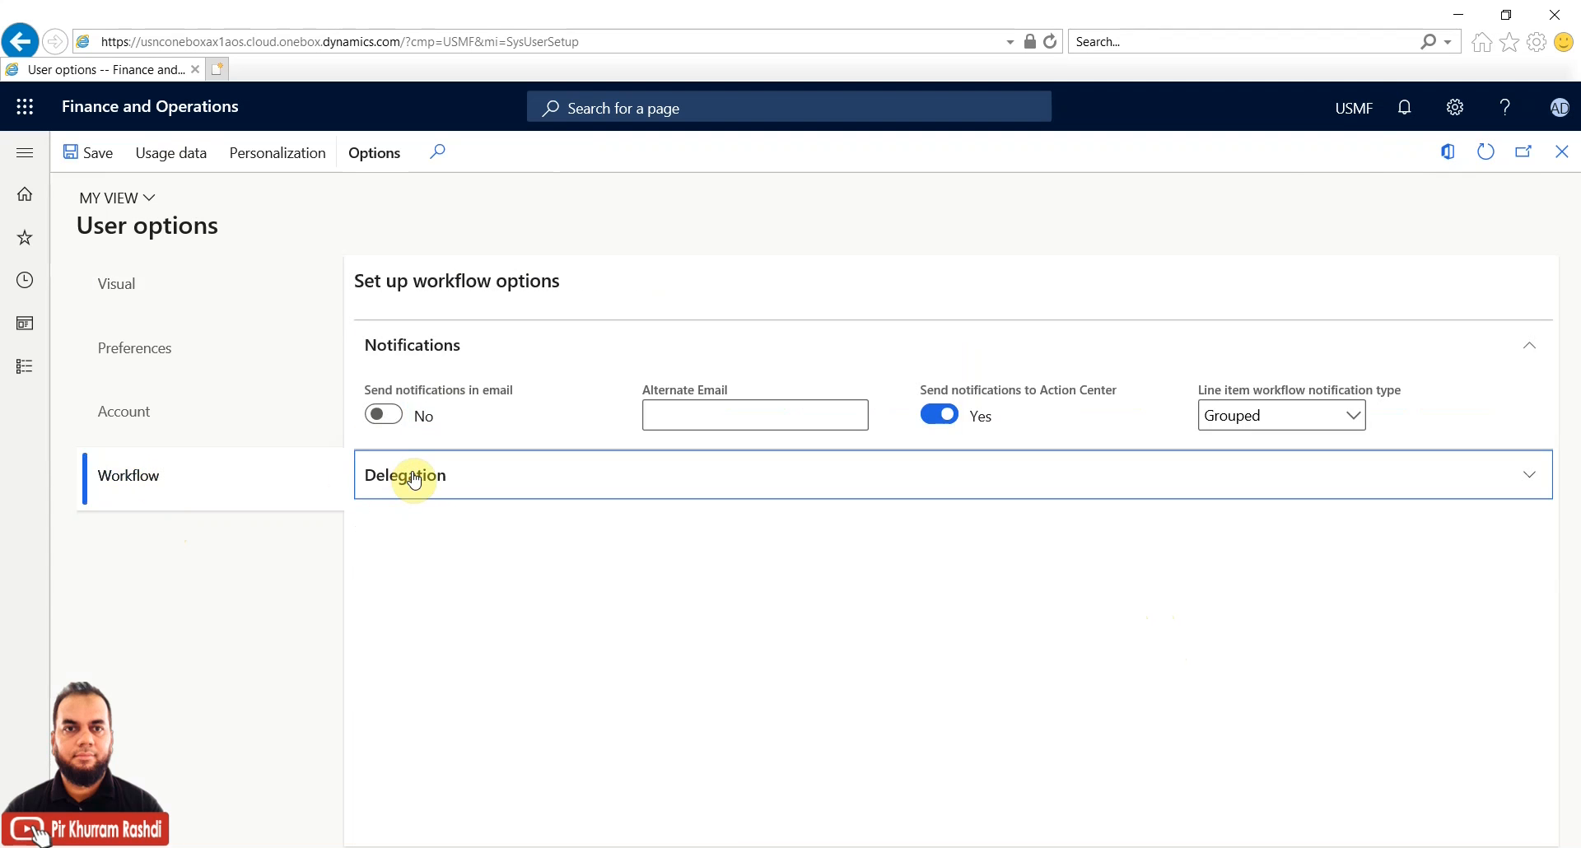
click(409, 517)
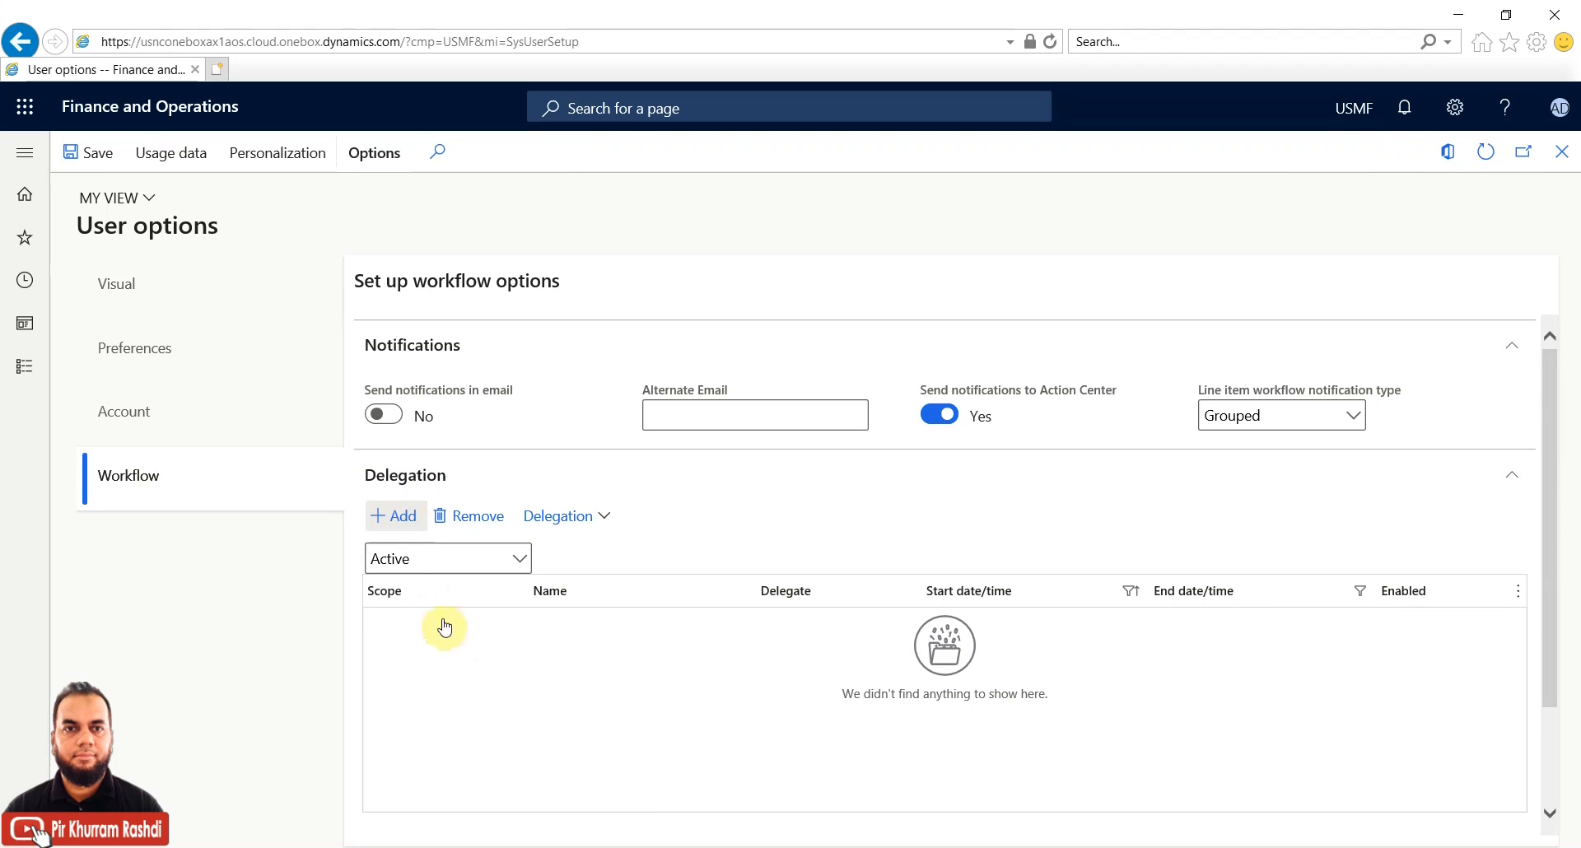
Set the delegation scope to Workflow, workflow 000004 (Vendor add application), and pick the delegate user
click(541, 624)
click(542, 626)
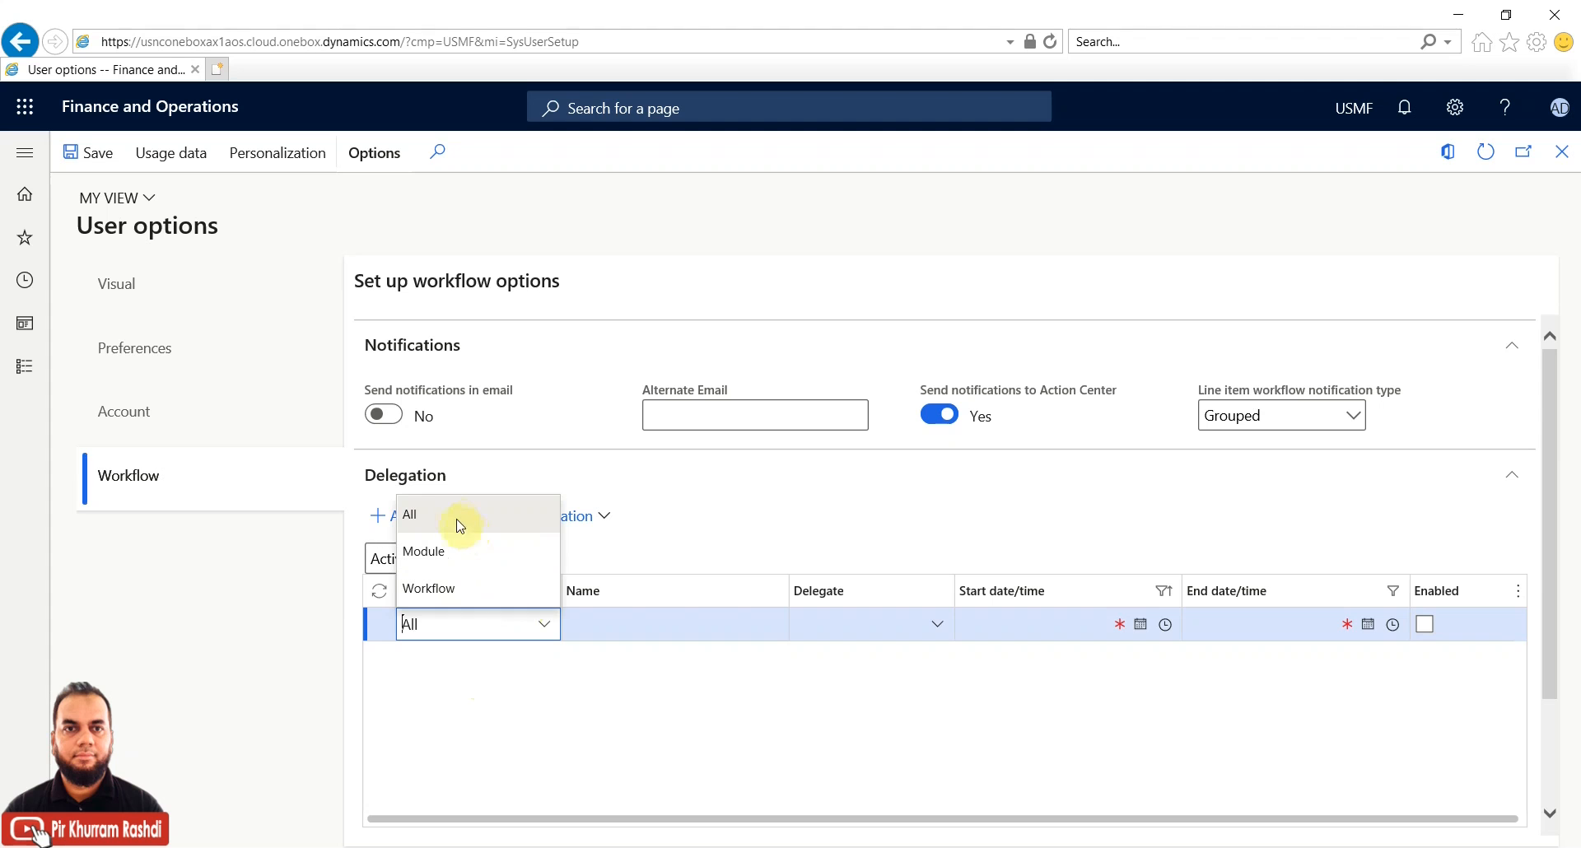
click(453, 586)
click(745, 624)
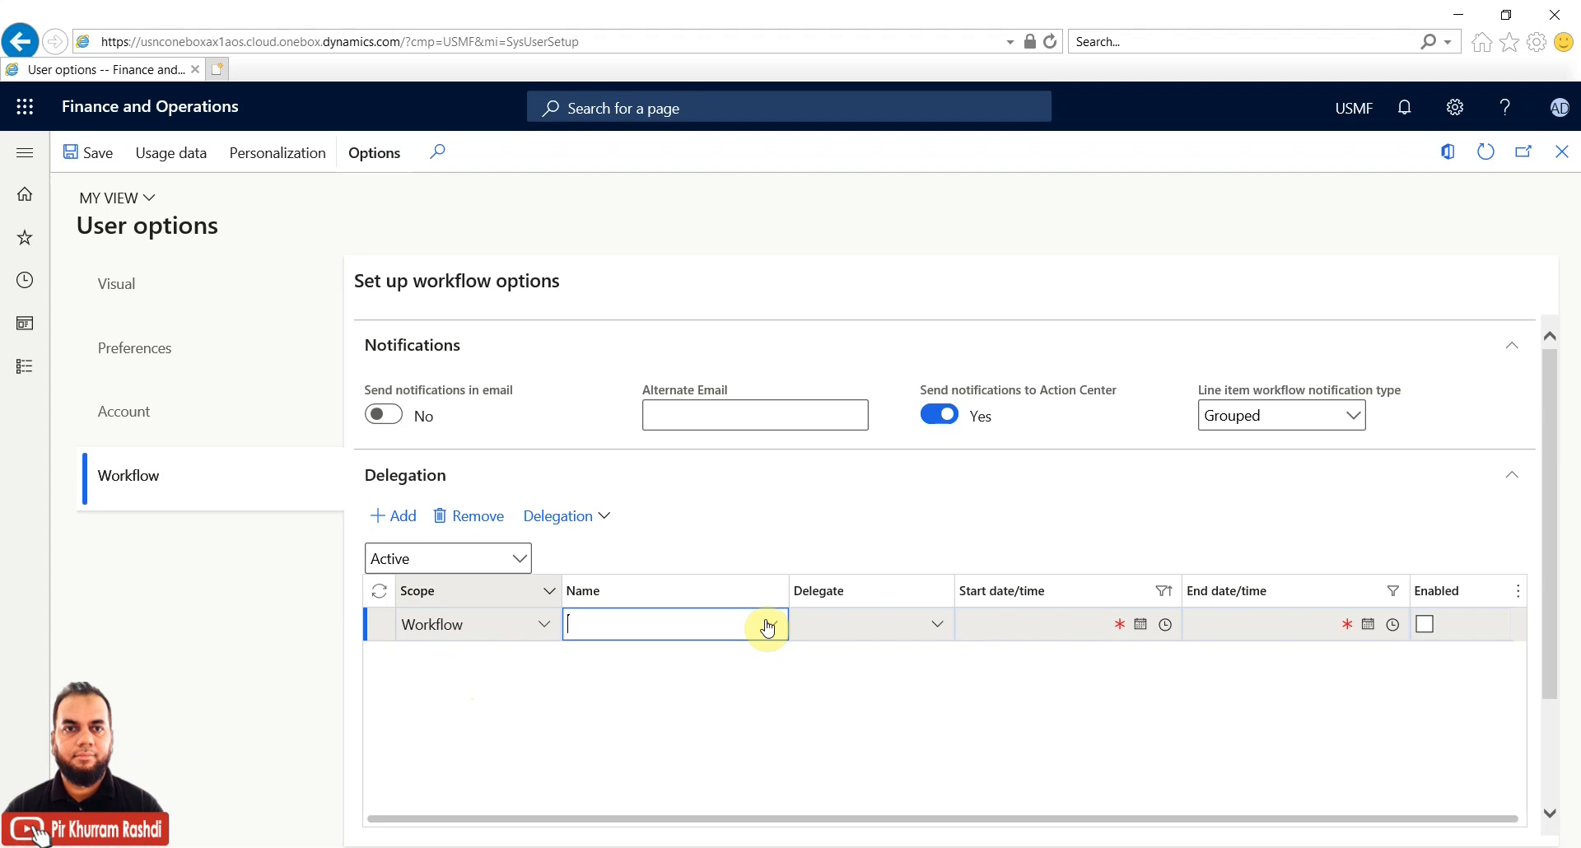
click(772, 626)
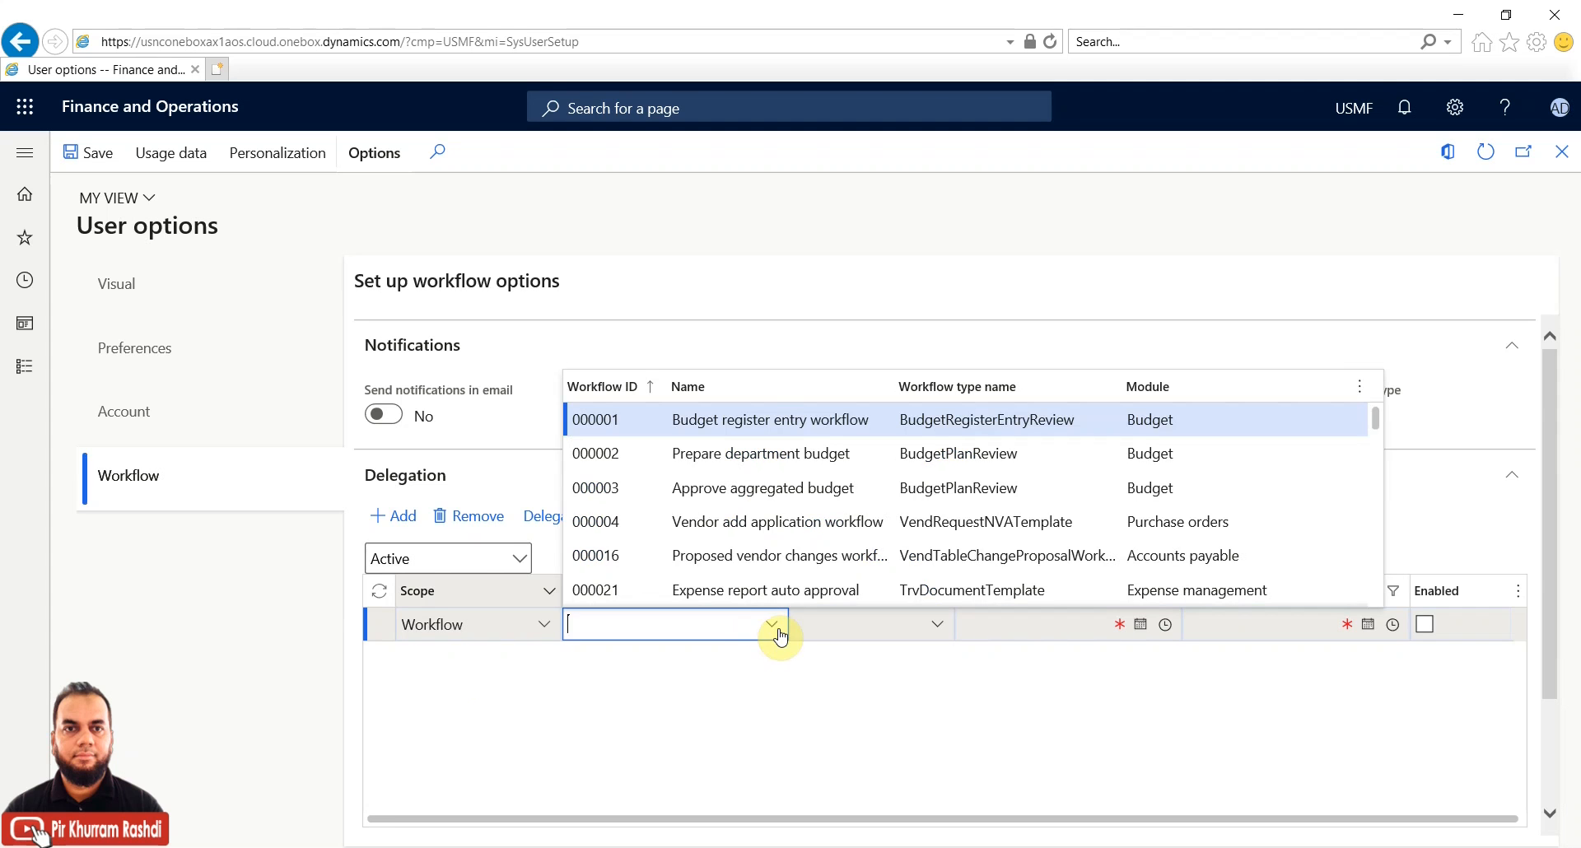
scroll(770, 531, down, 10)
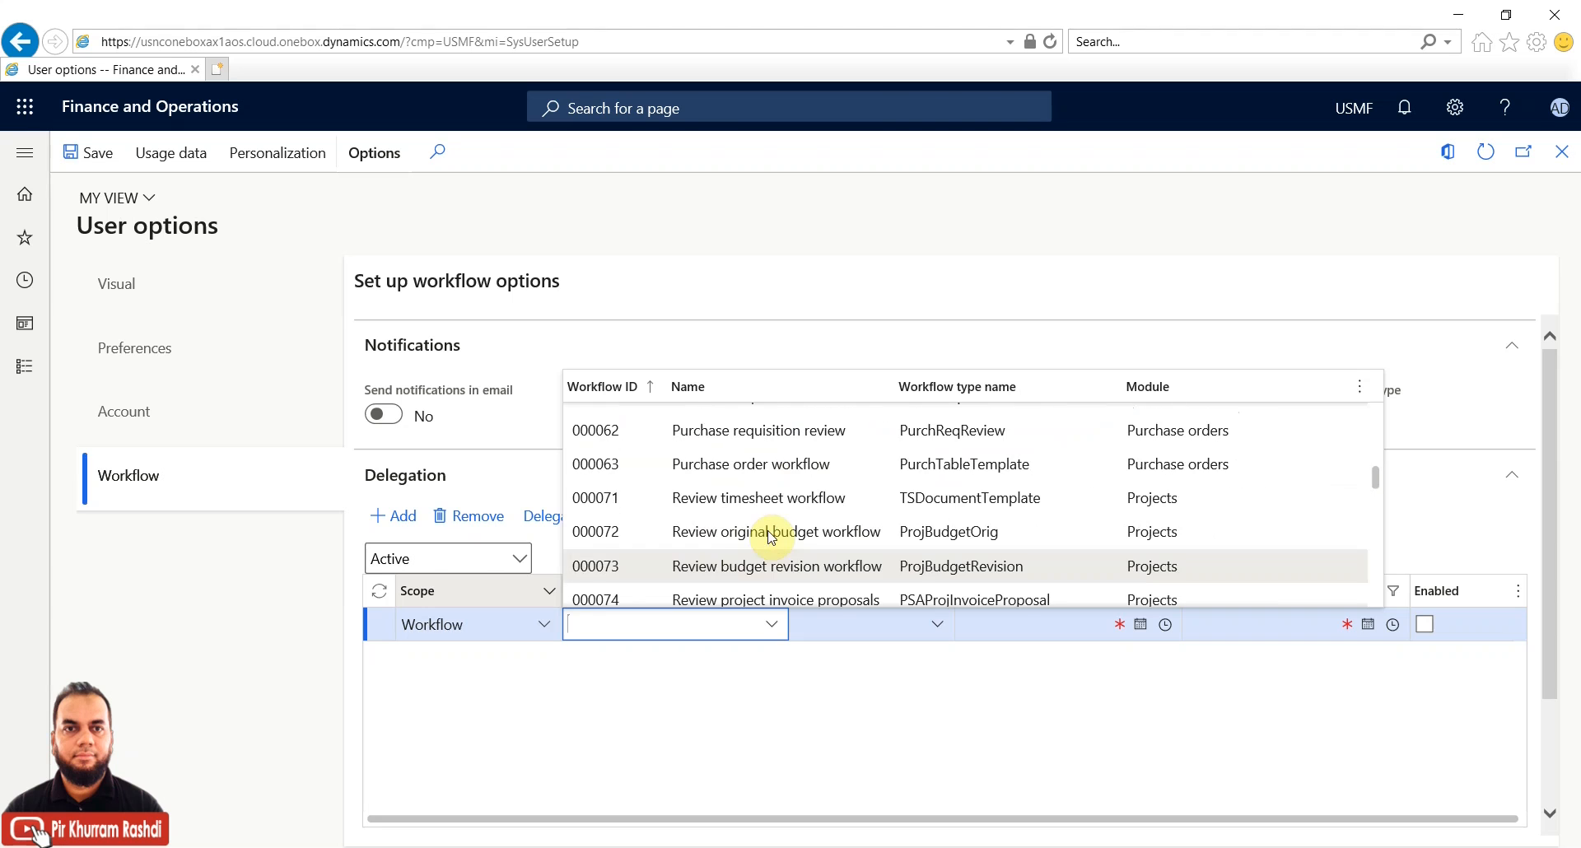
scroll(770, 531, up, 10)
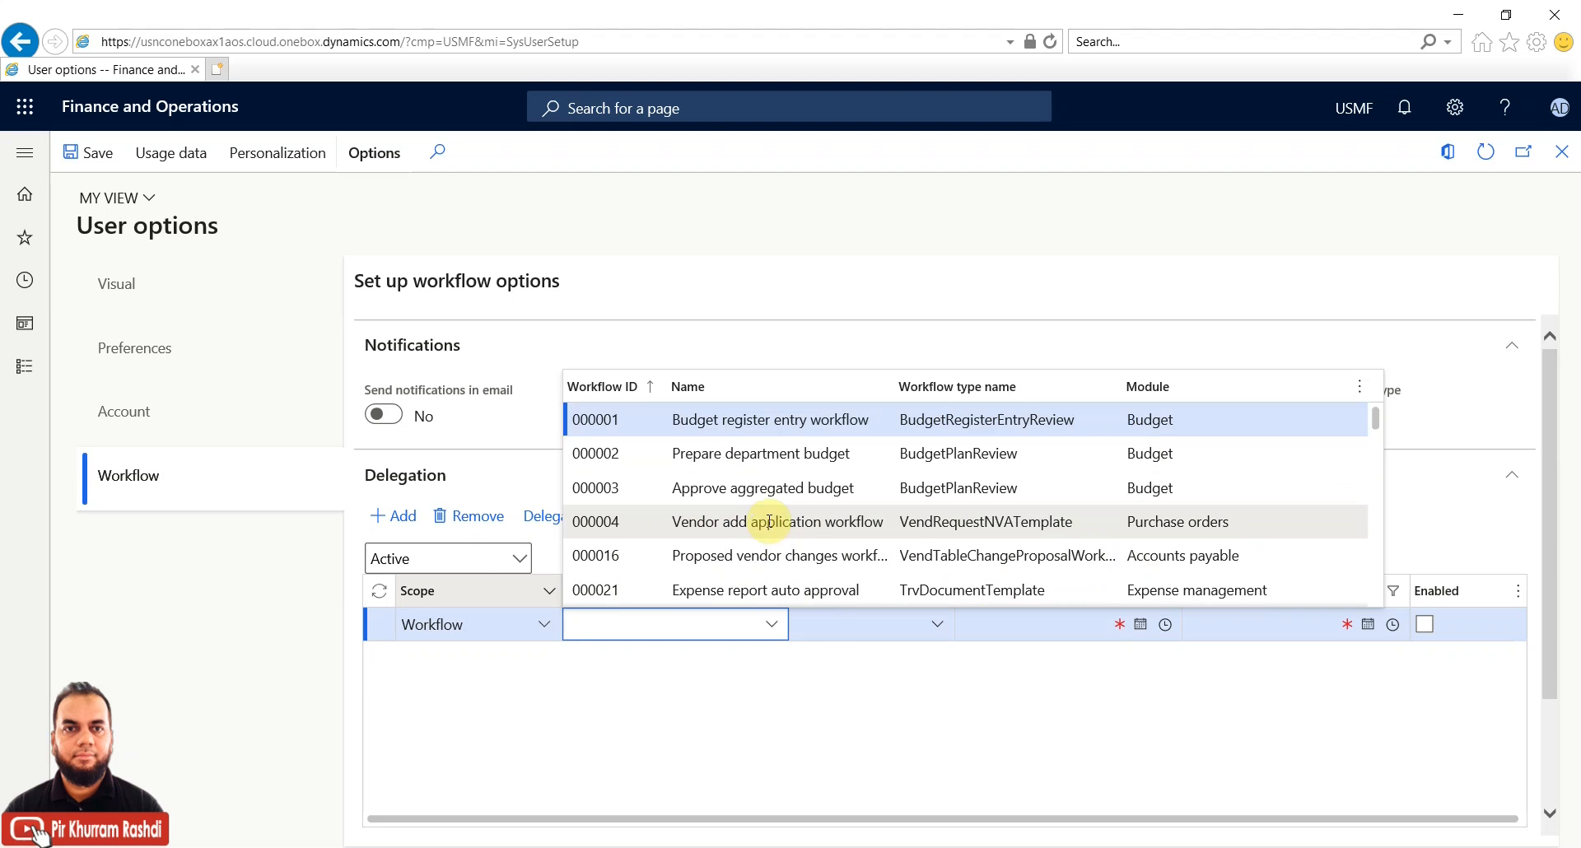
click(754, 527)
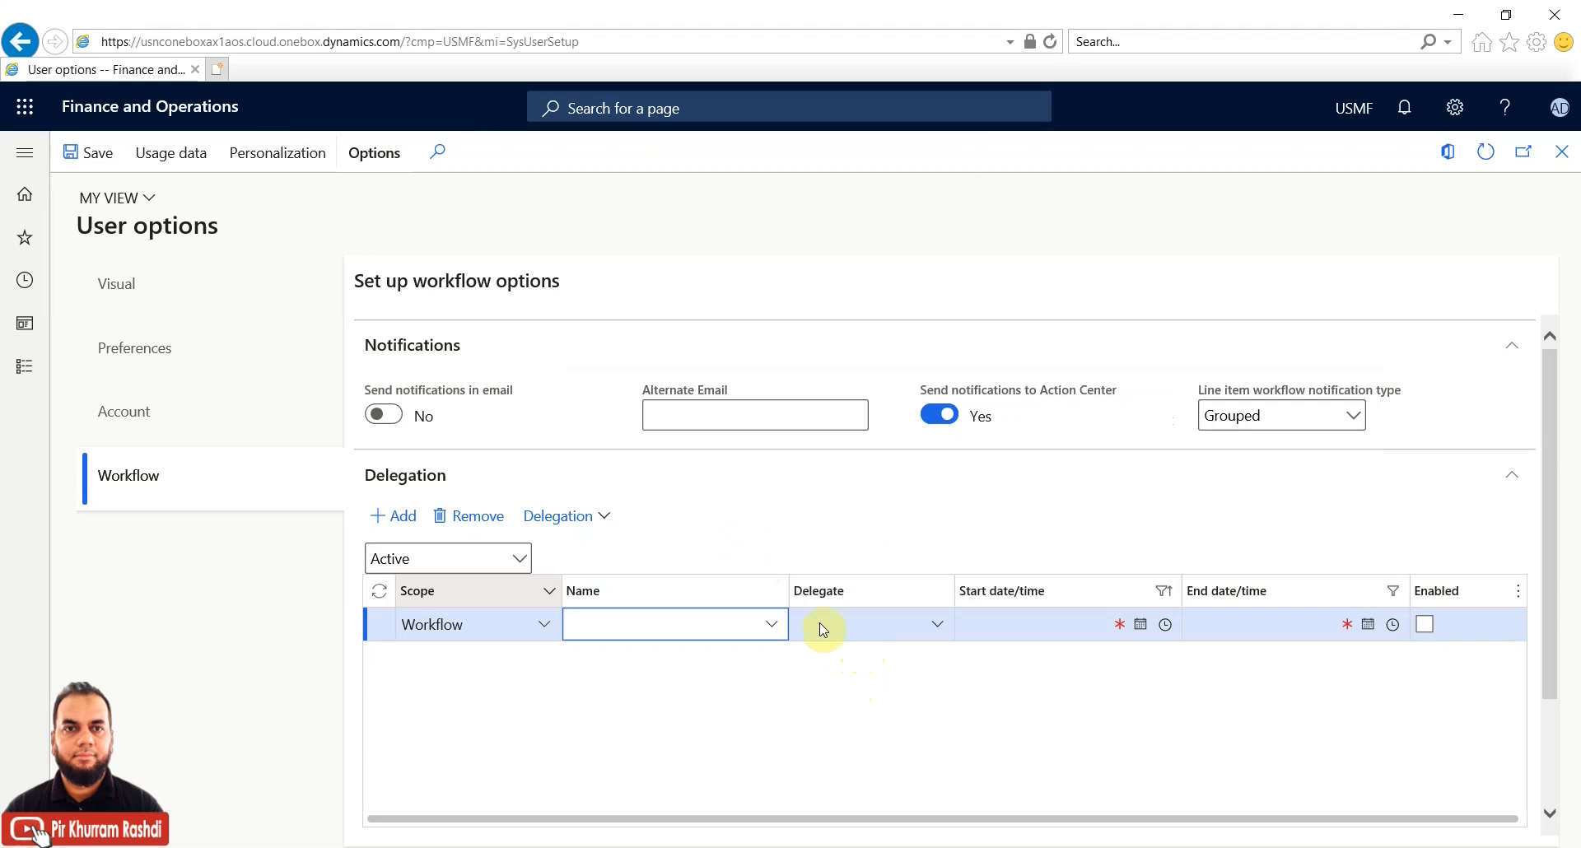
click(863, 624)
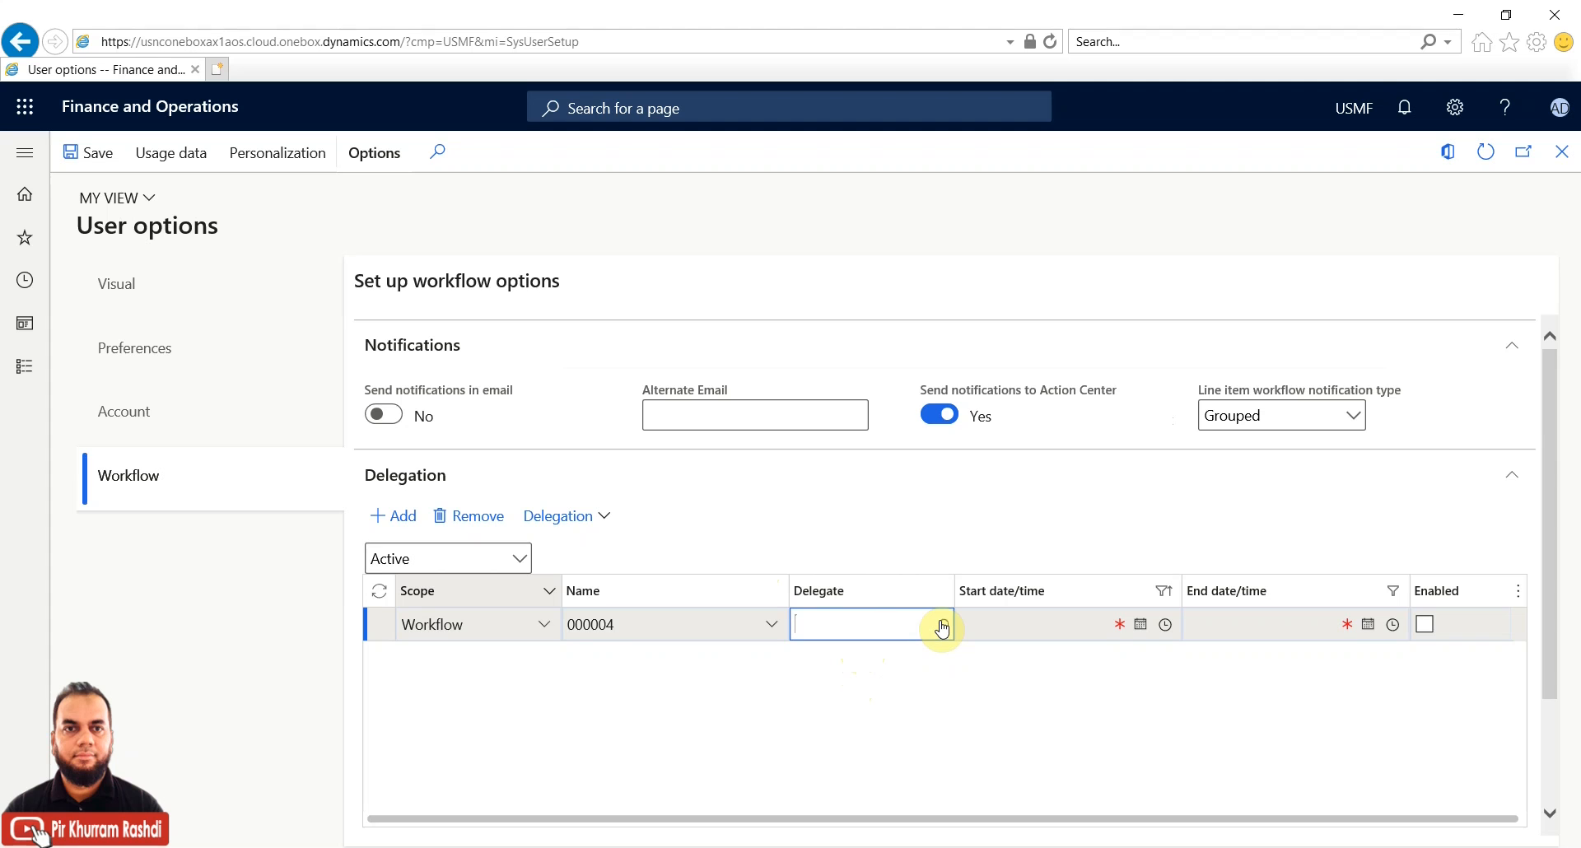
click(938, 624)
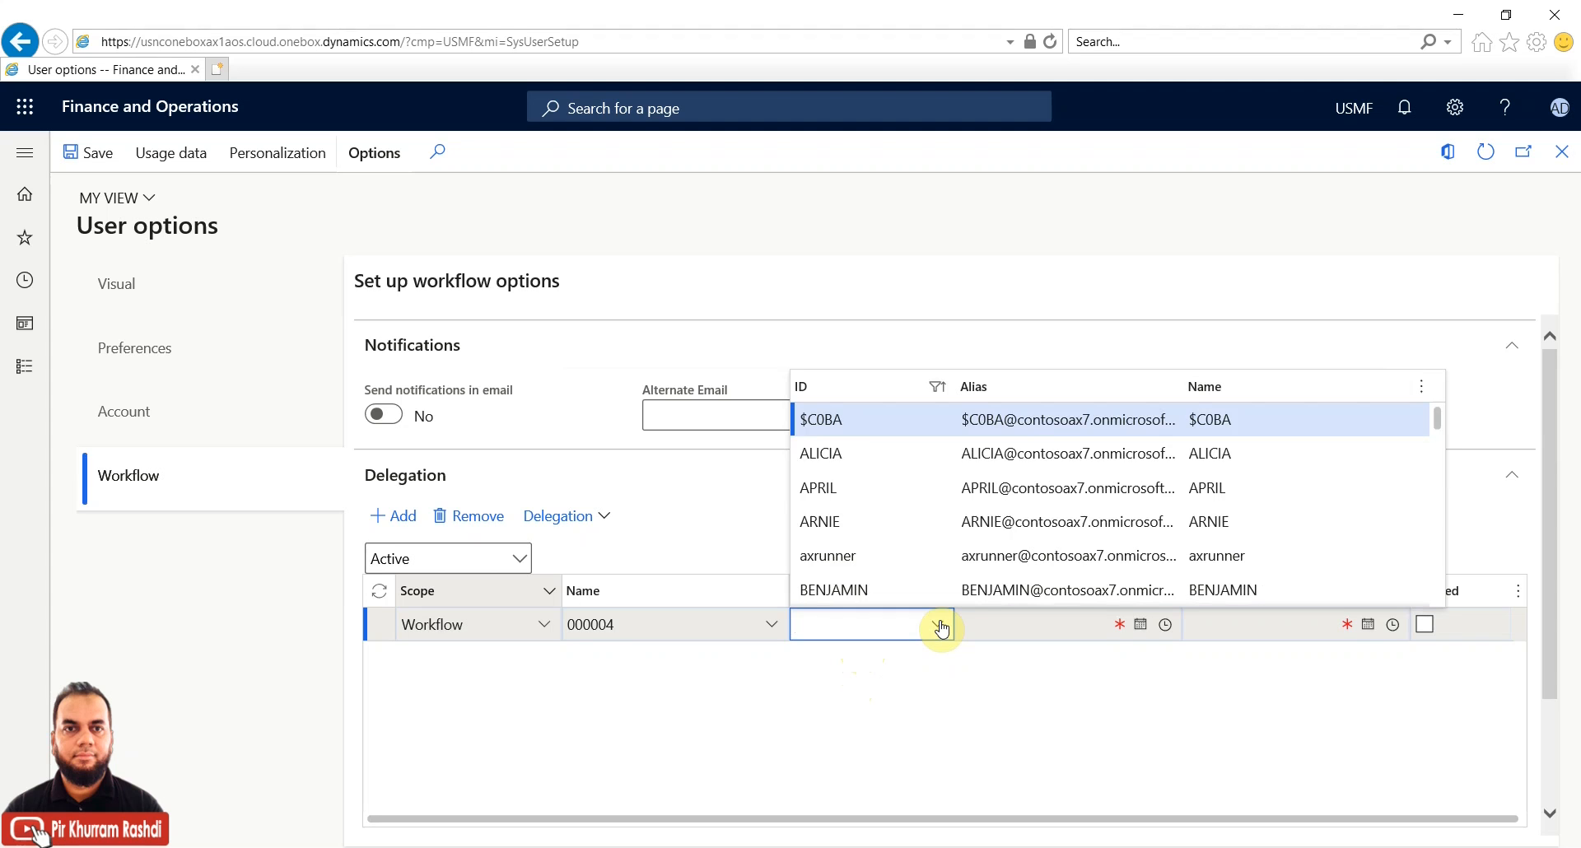
click(847, 449)
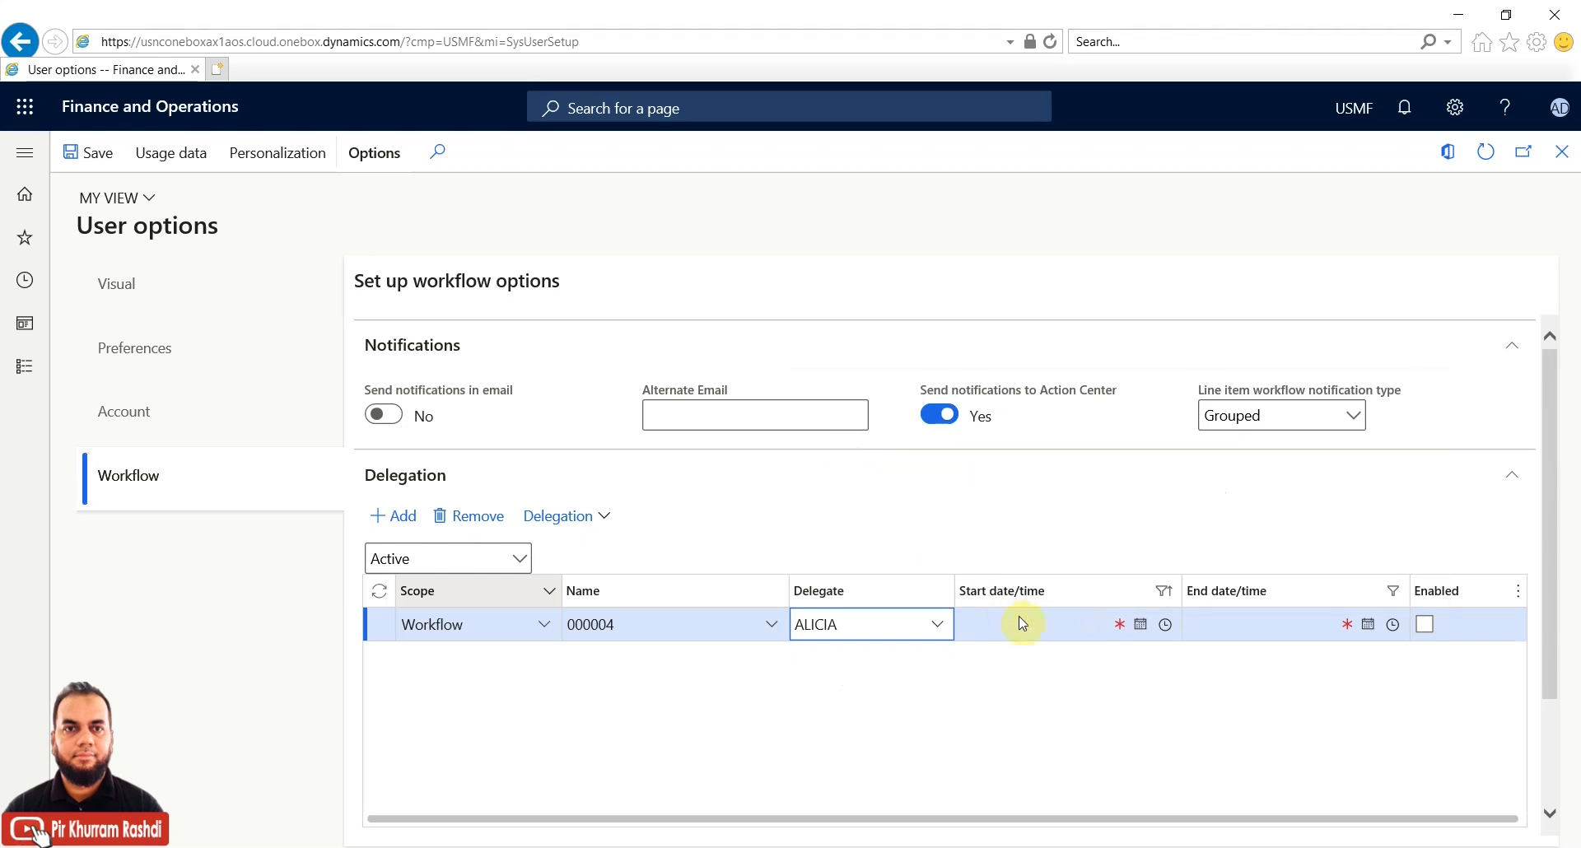
Set the delegation to run 24/08/2021 to 26/08/2021 and enable it
click(1142, 625)
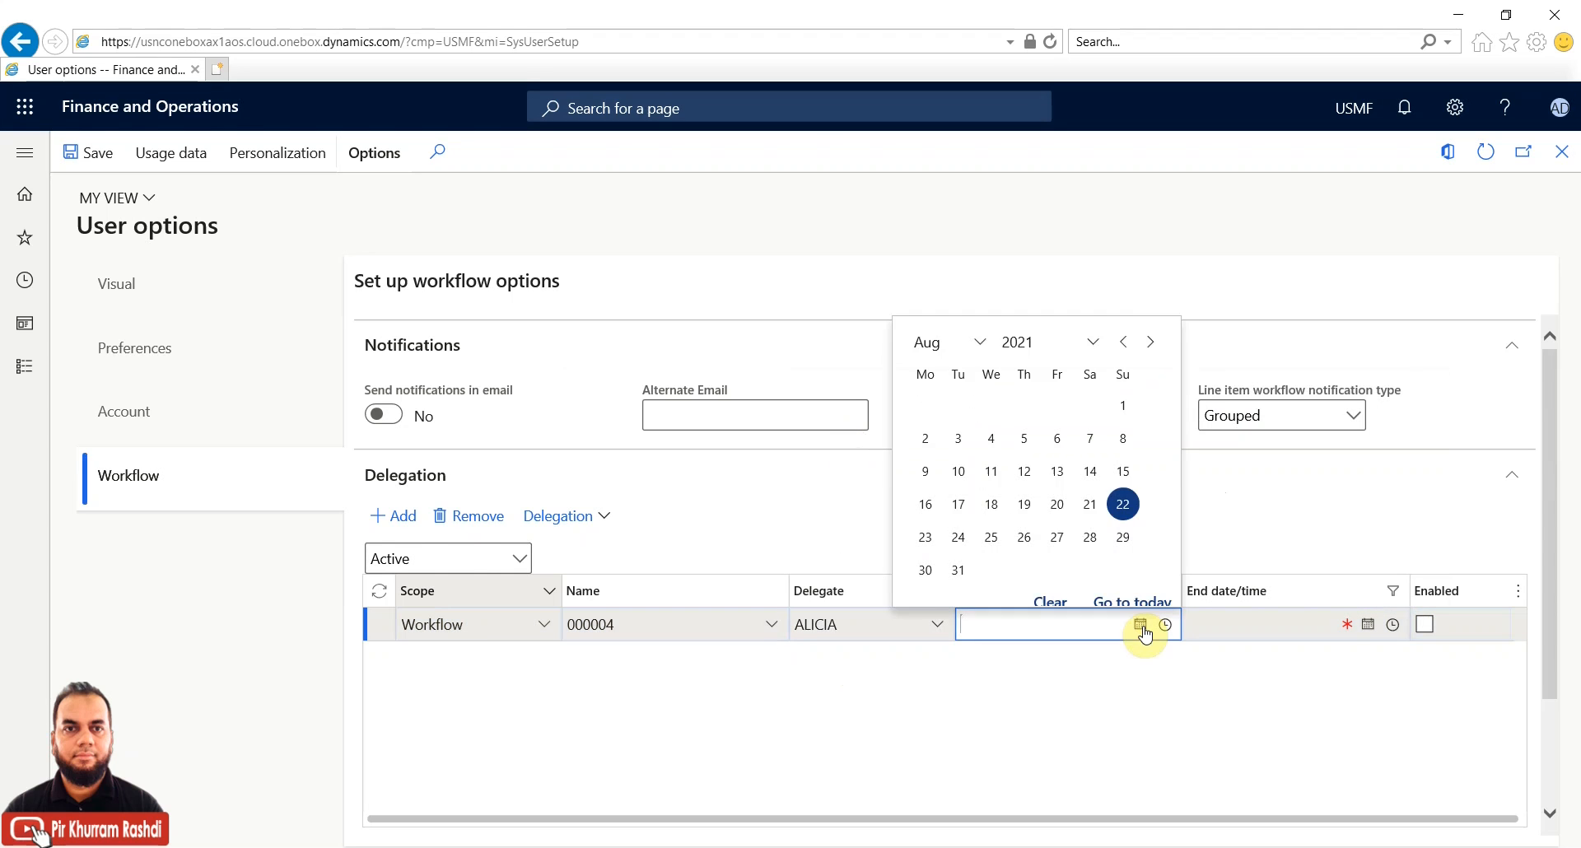
click(958, 527)
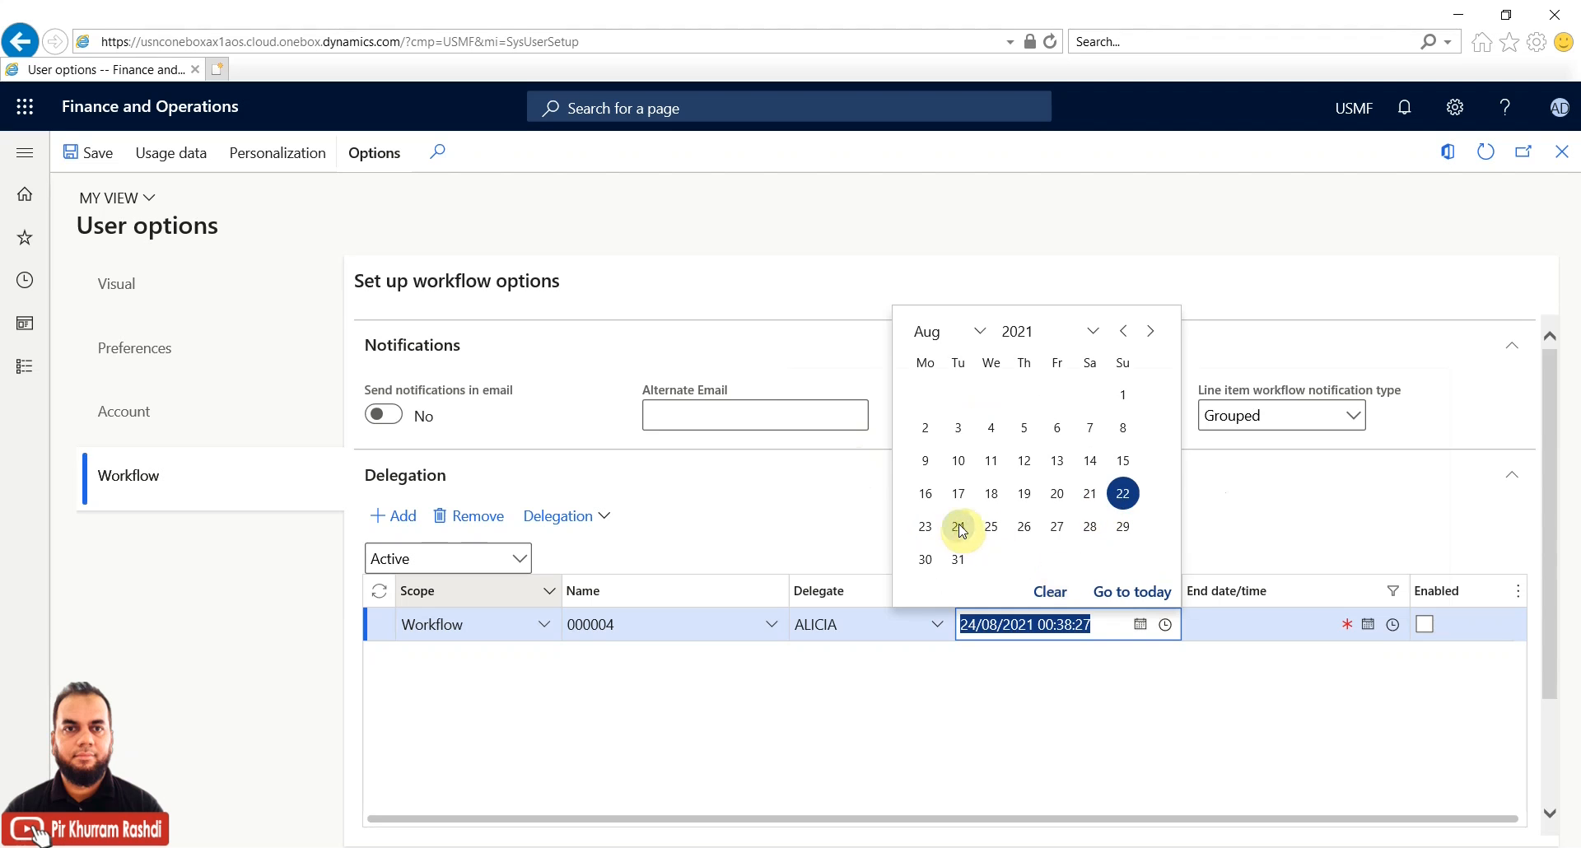
click(1252, 623)
click(1365, 629)
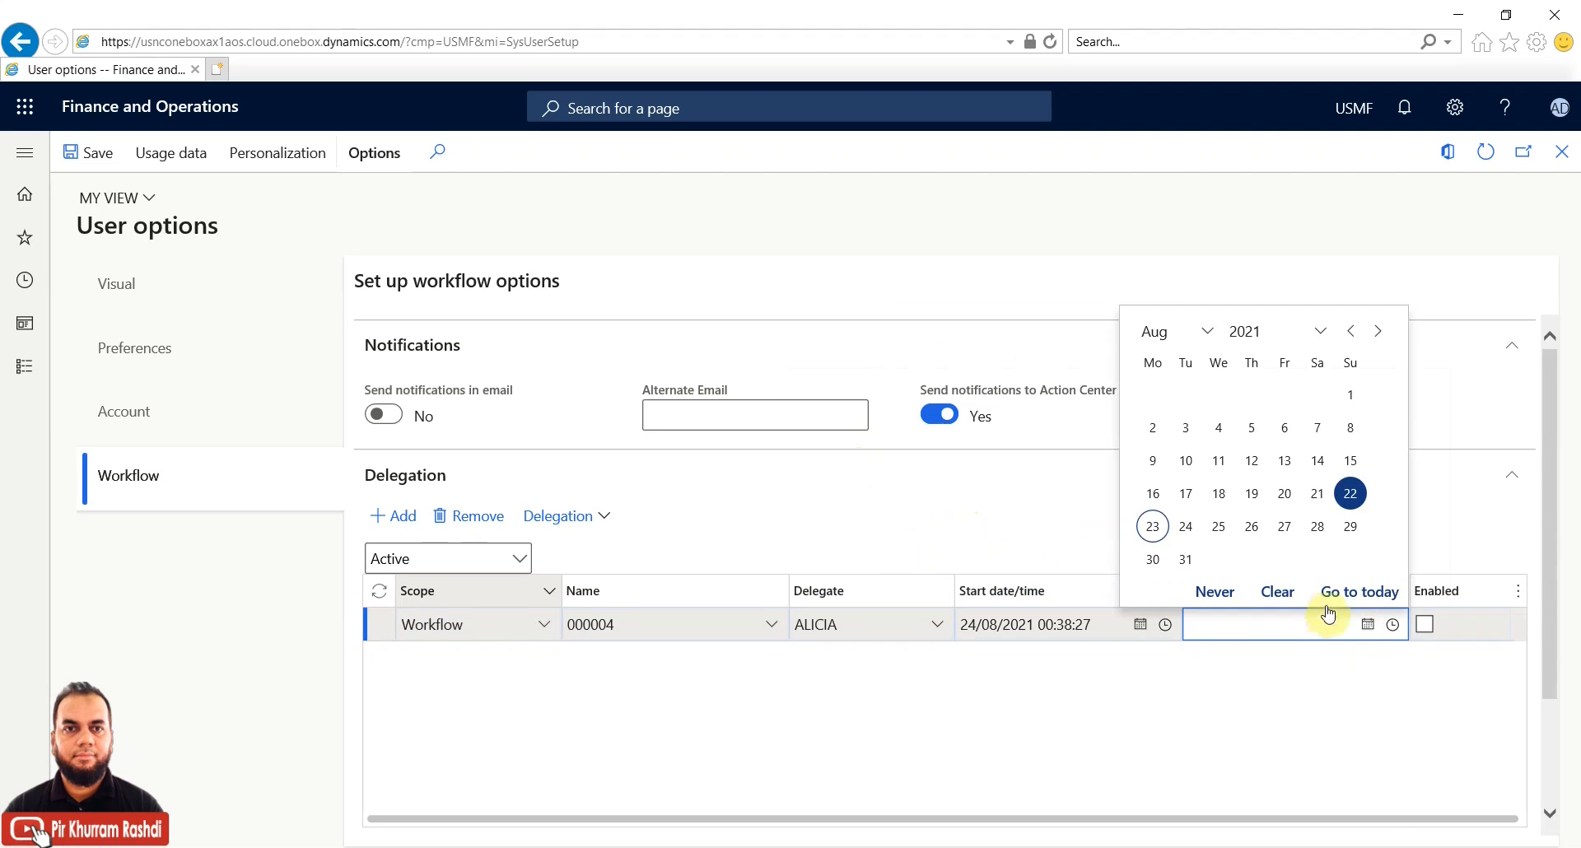
click(1248, 528)
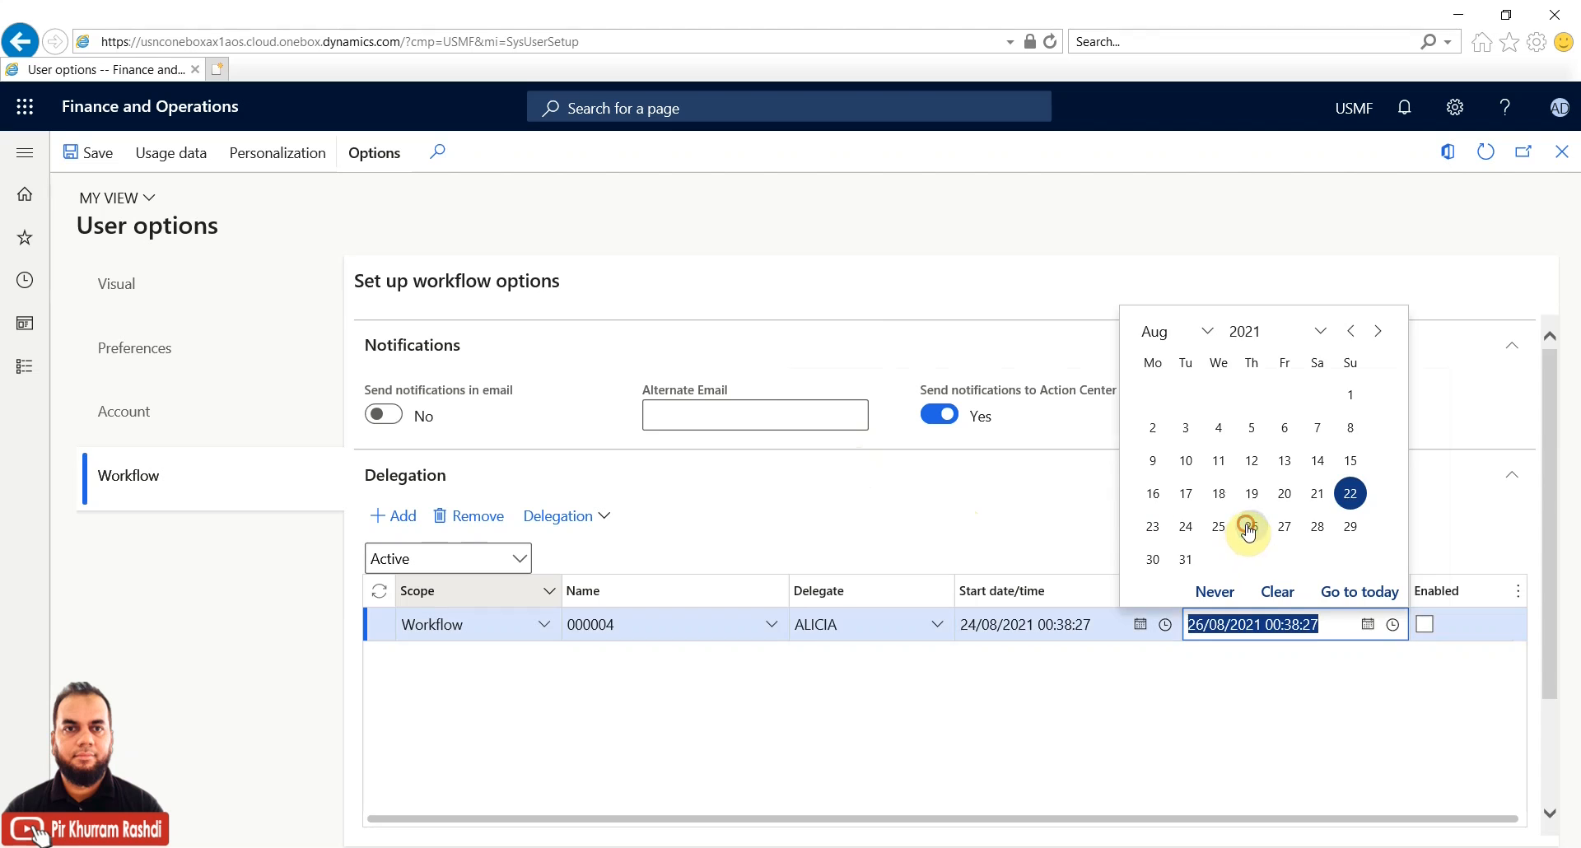
click(1425, 625)
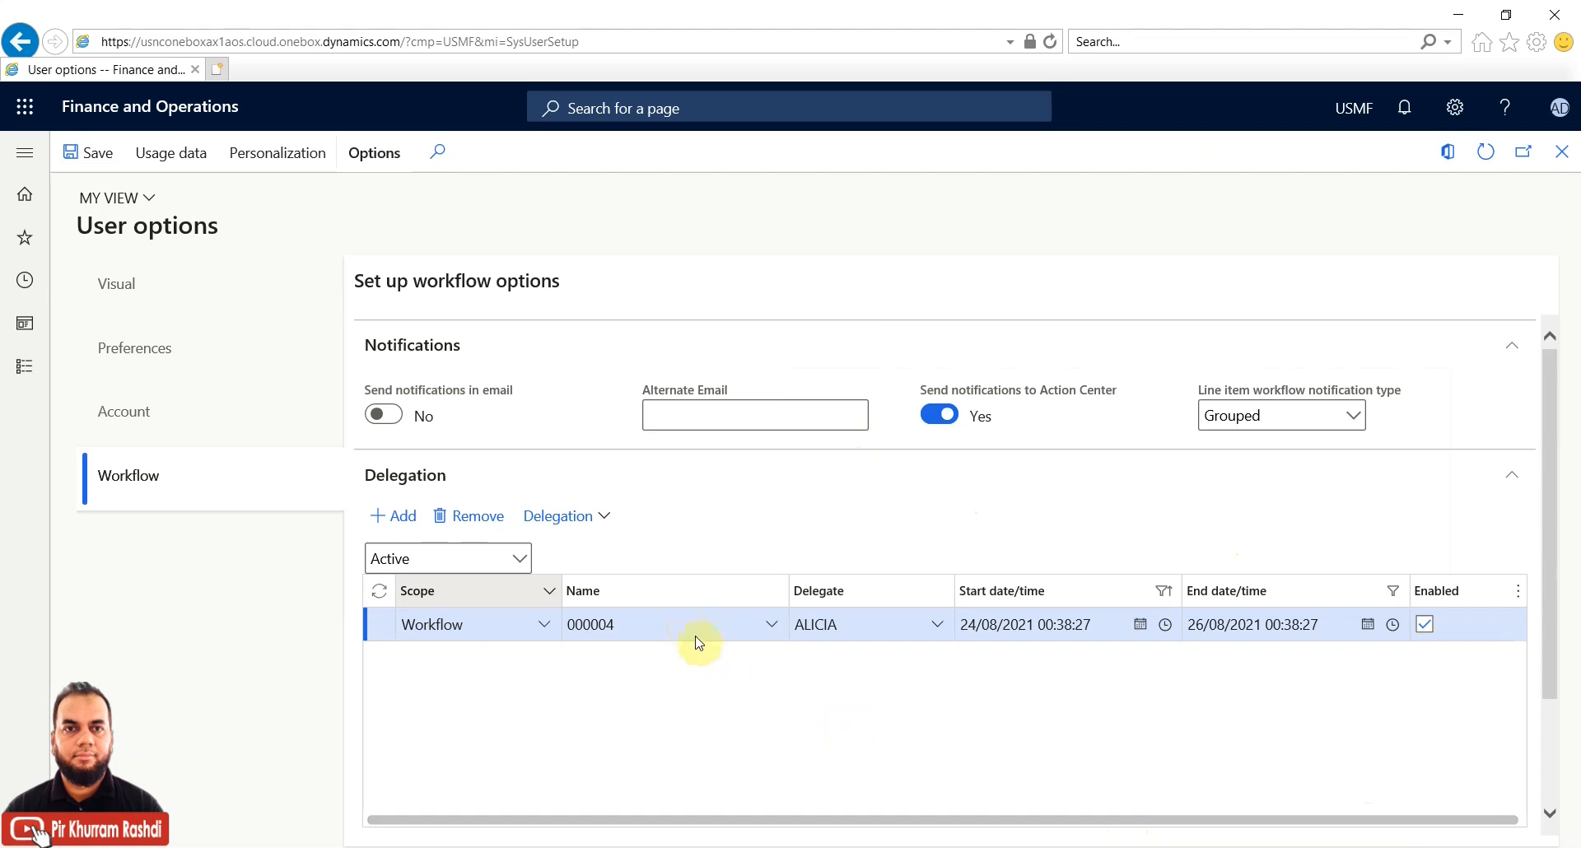
click(649, 626)
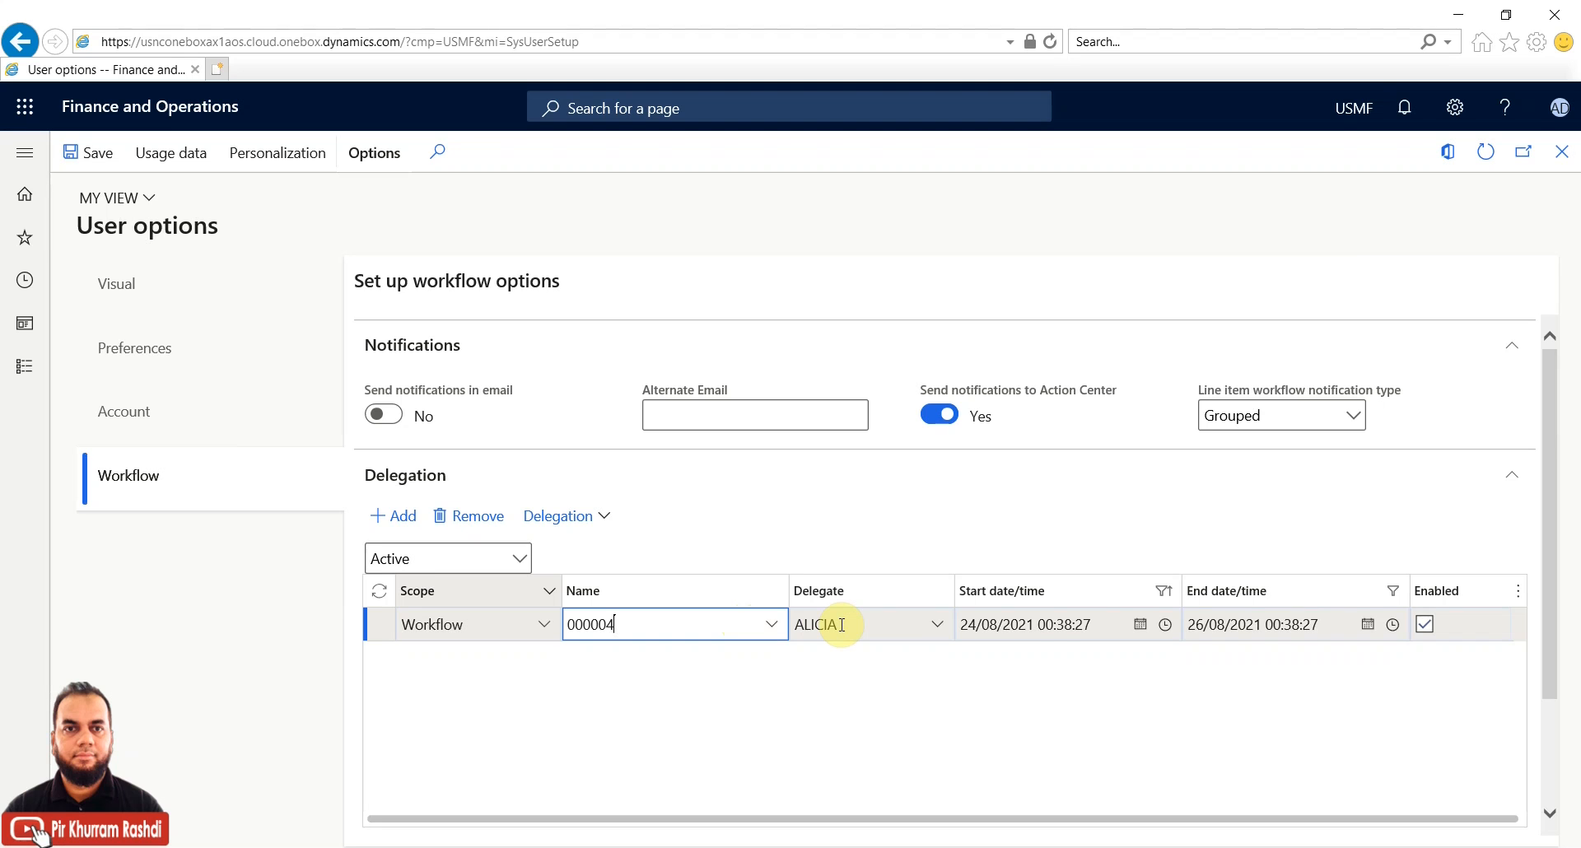
Check the Action Center notifications, then set 'Send notifications in email' to Yes
click(390, 640)
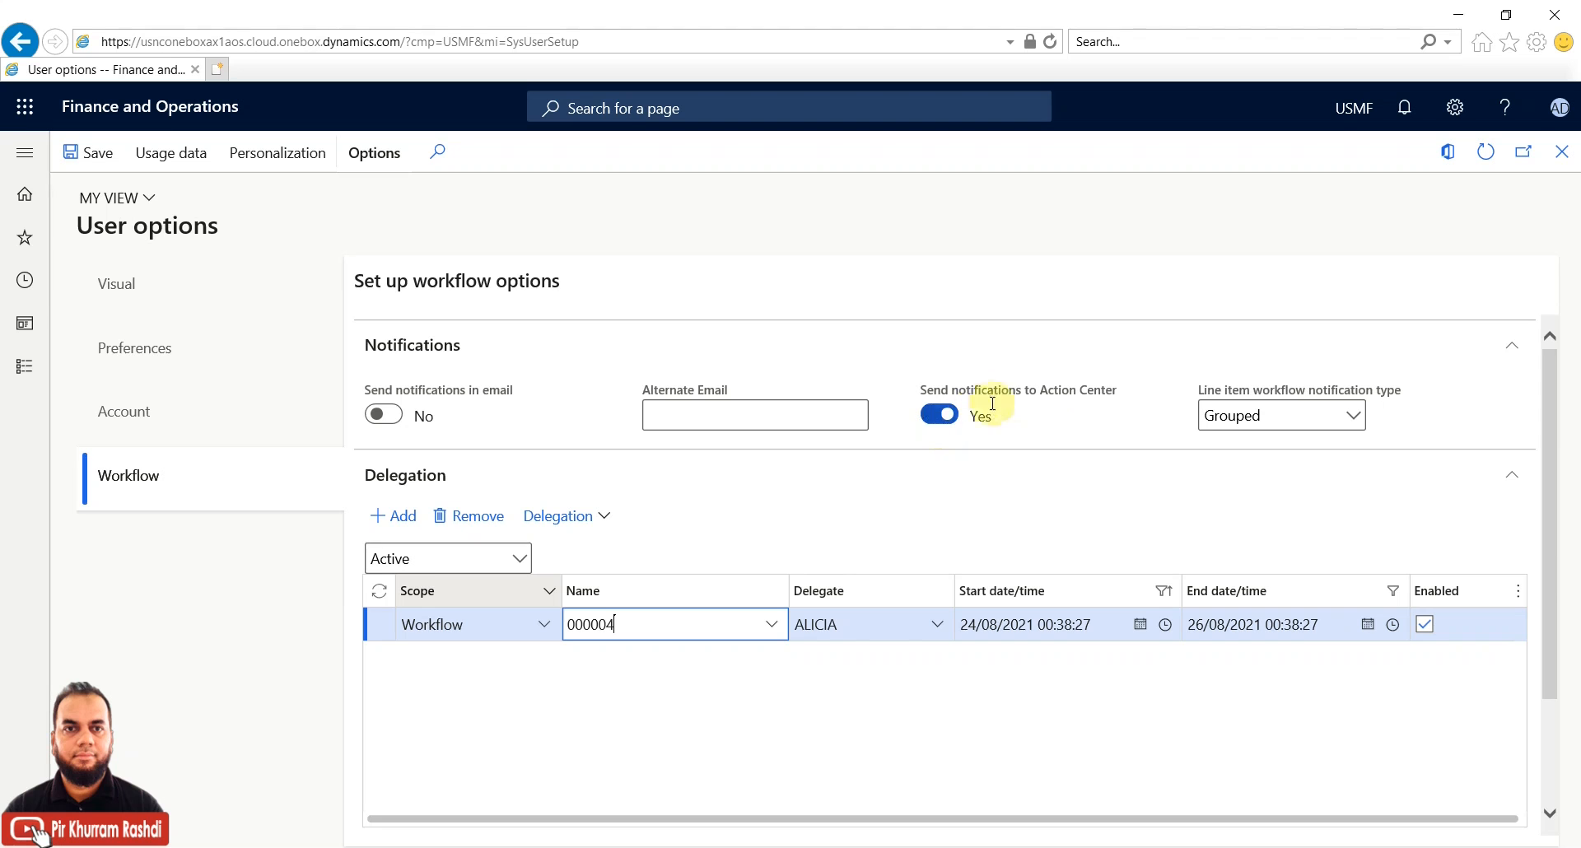
click(1403, 116)
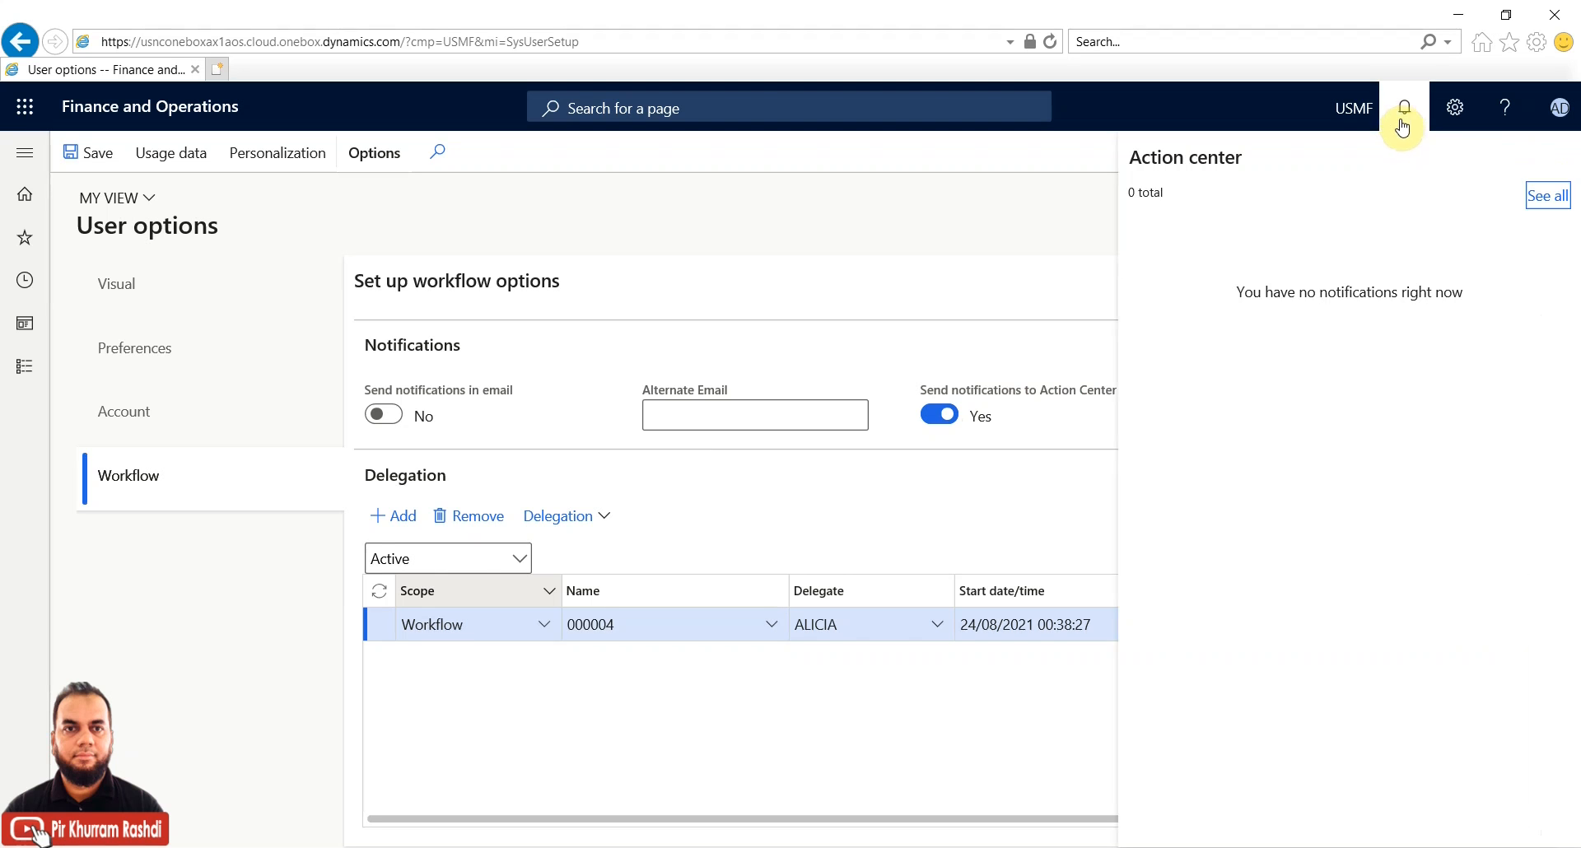
click(1015, 340)
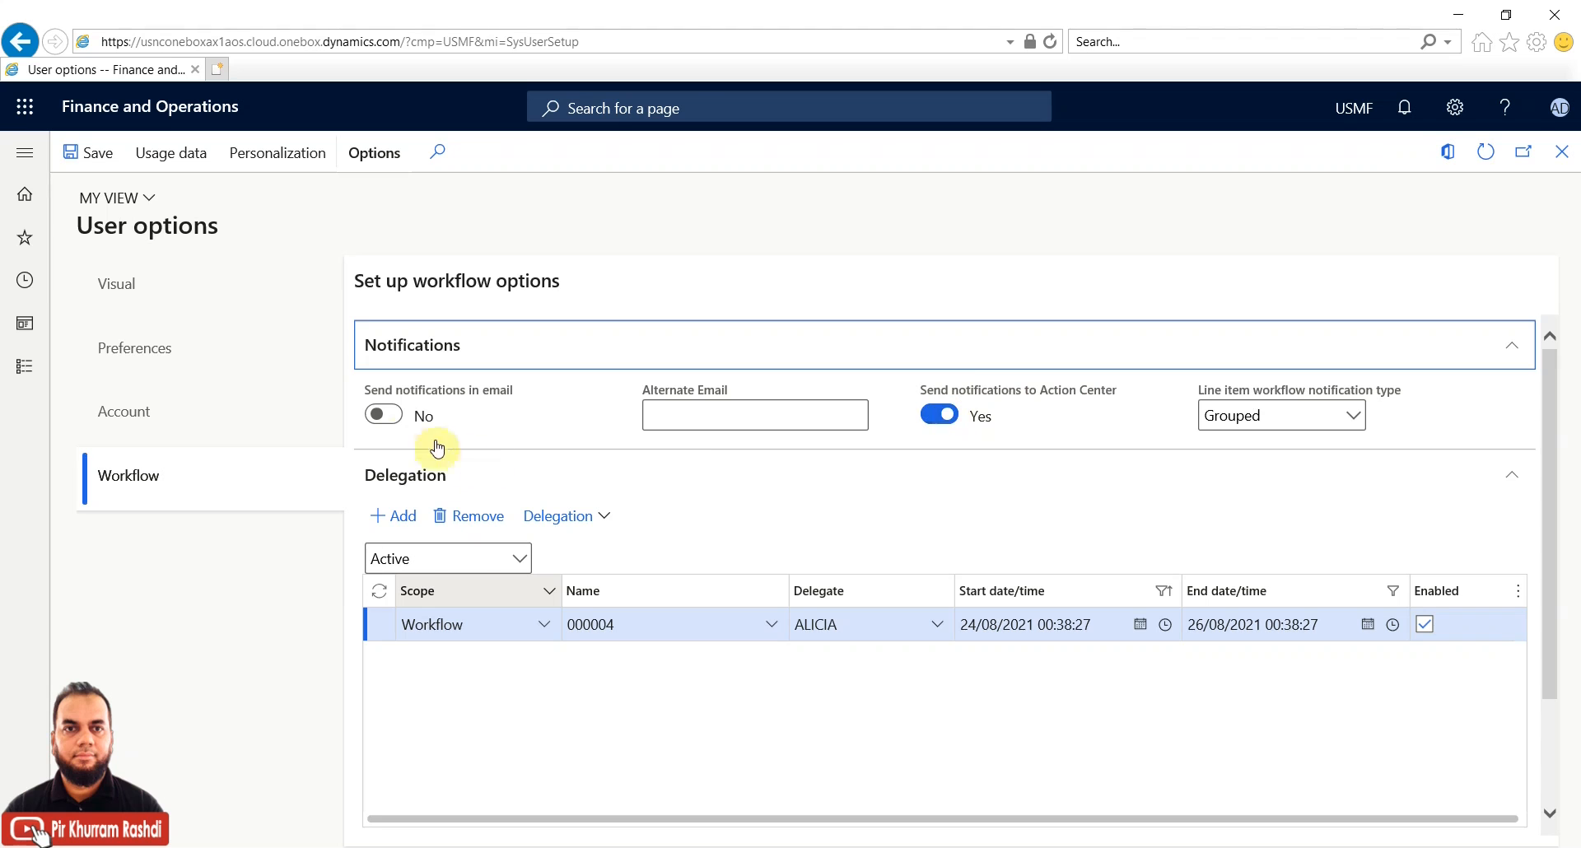
click(384, 415)
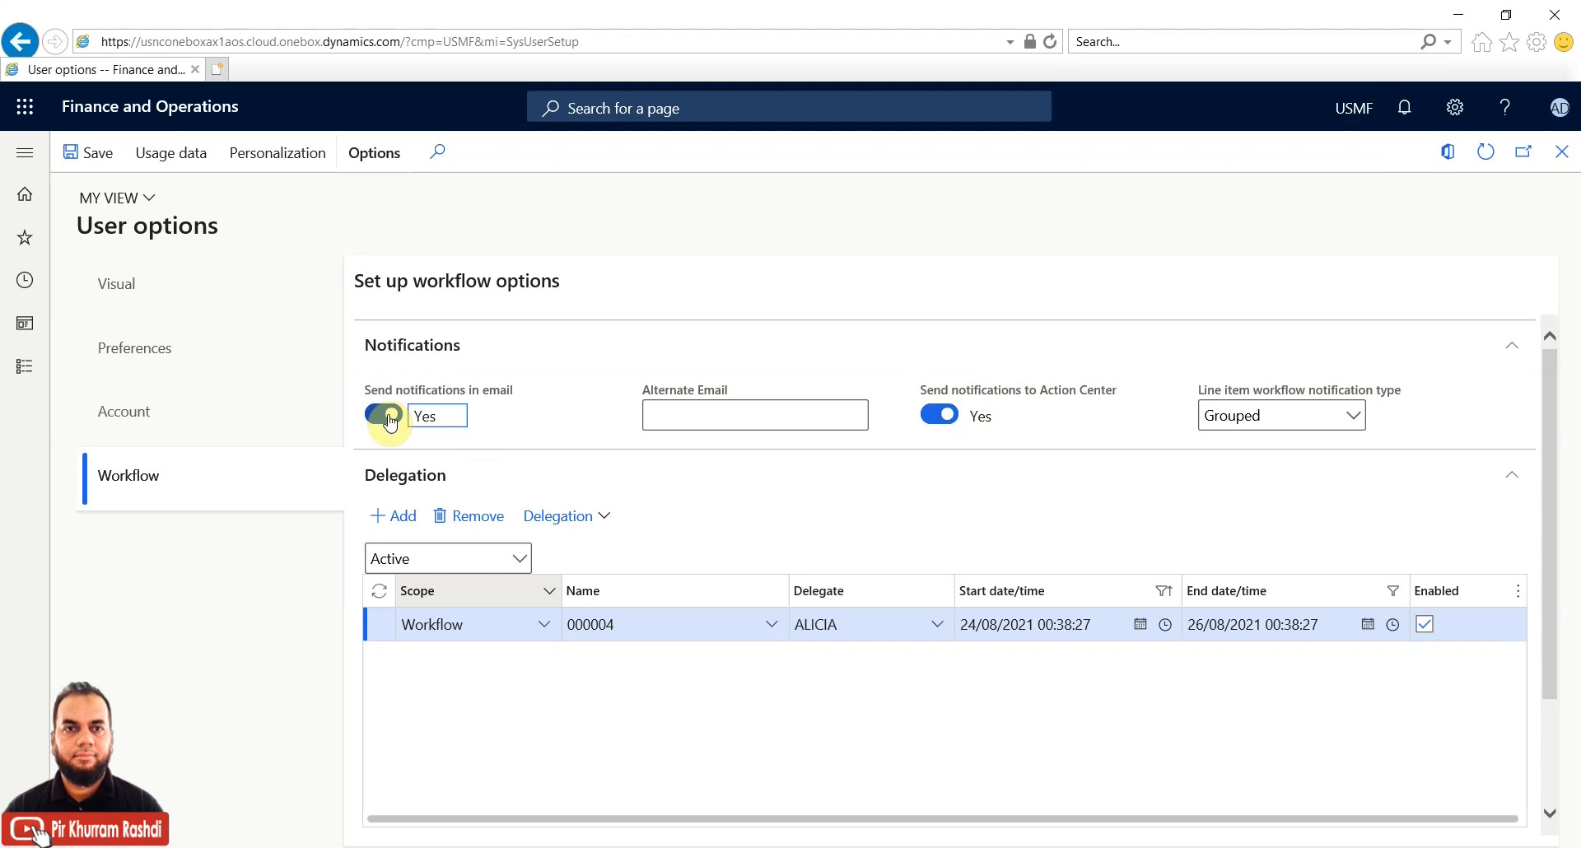
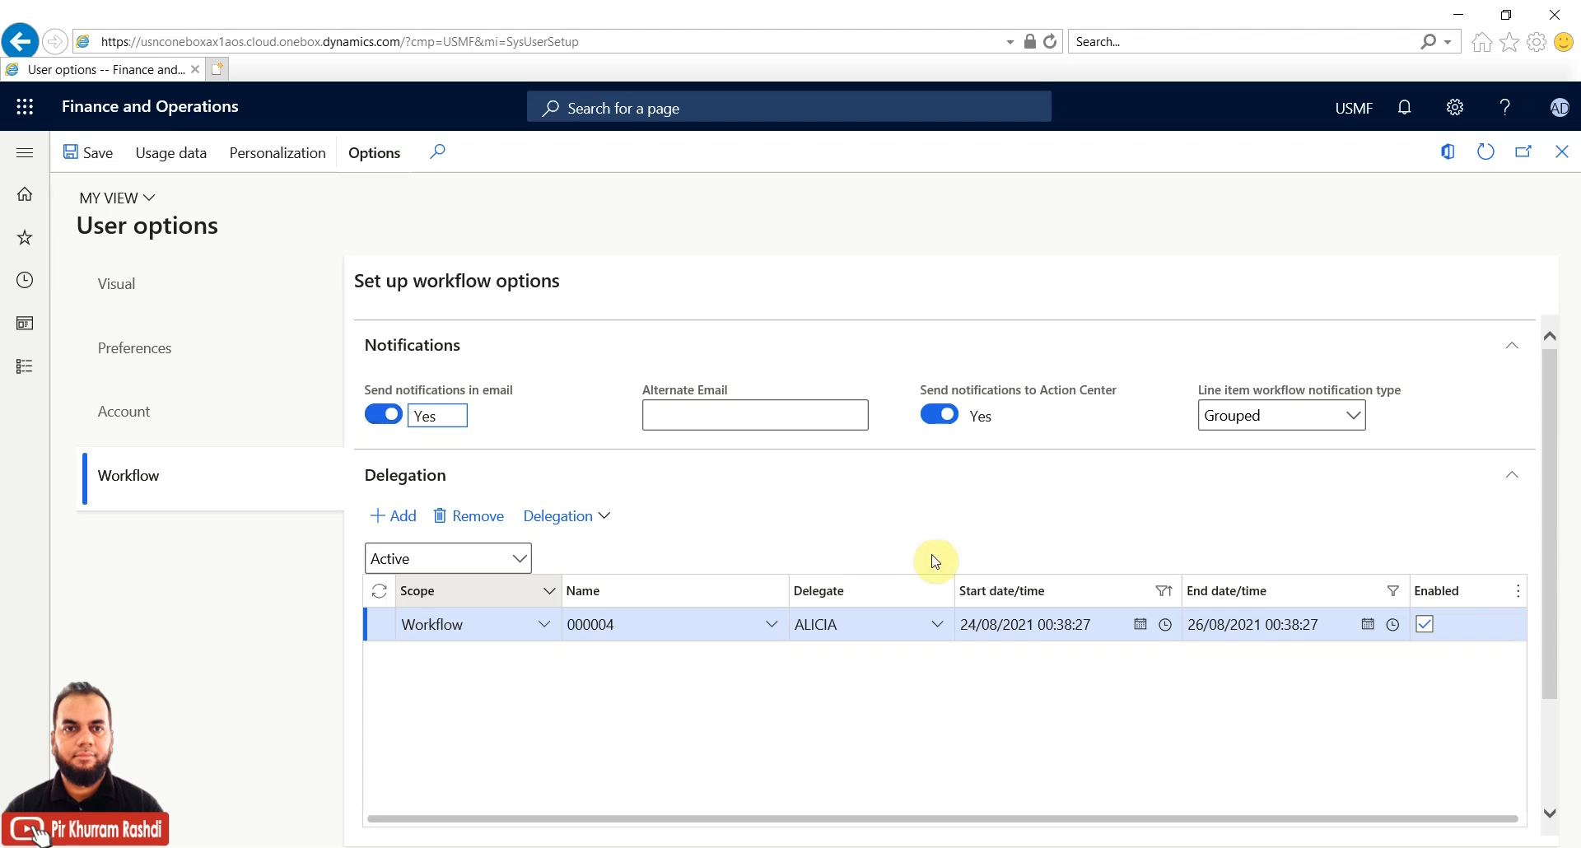
Close the workflow User options form to get back to the Batch jobs list with its four waiting workflow jobs
click(1562, 151)
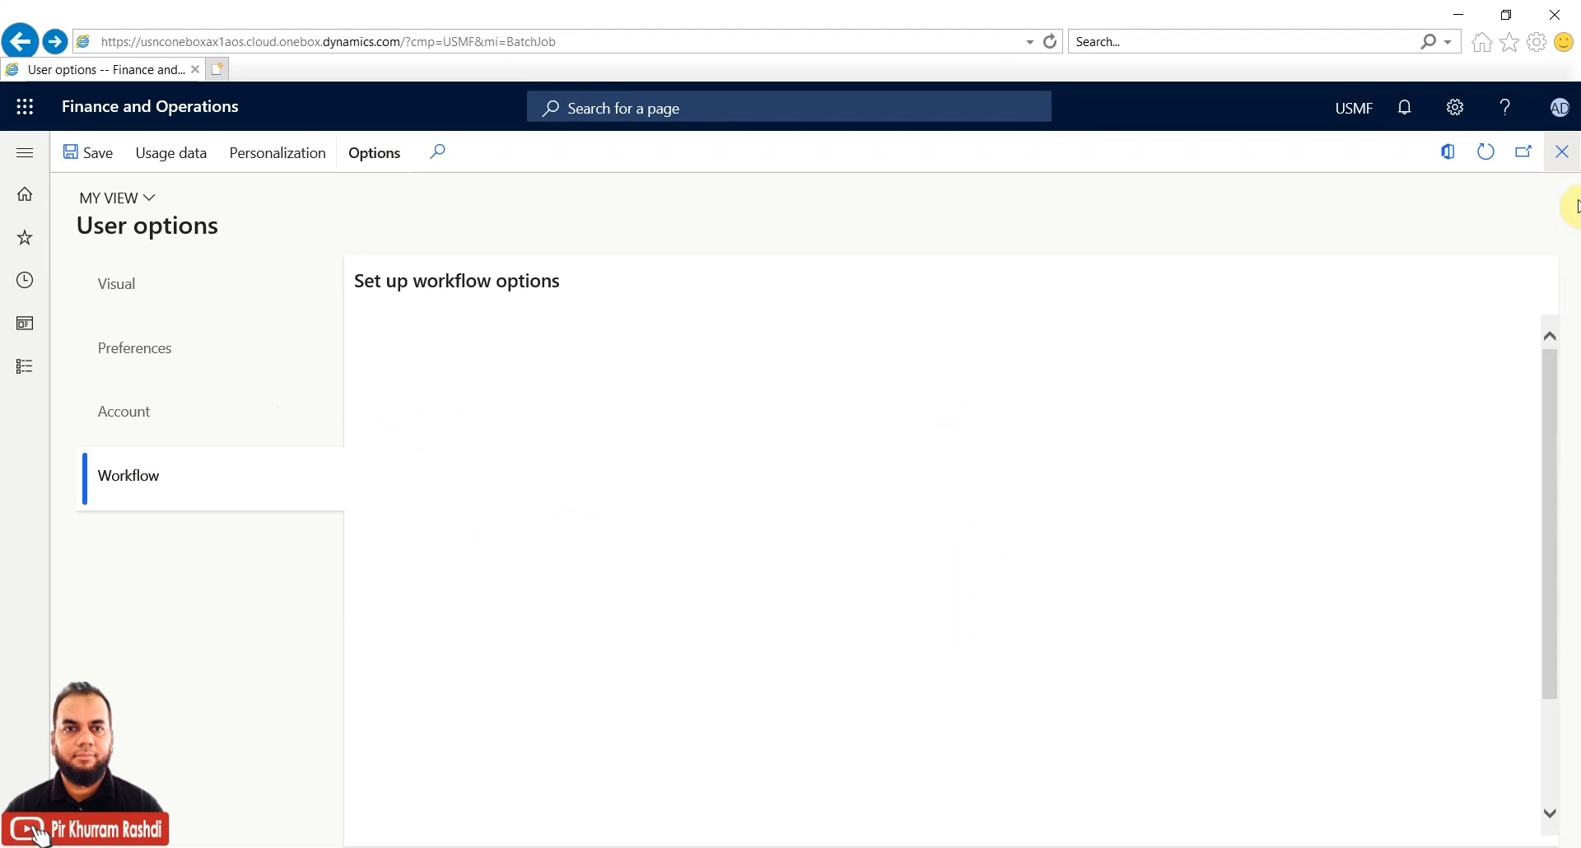
click(24, 365)
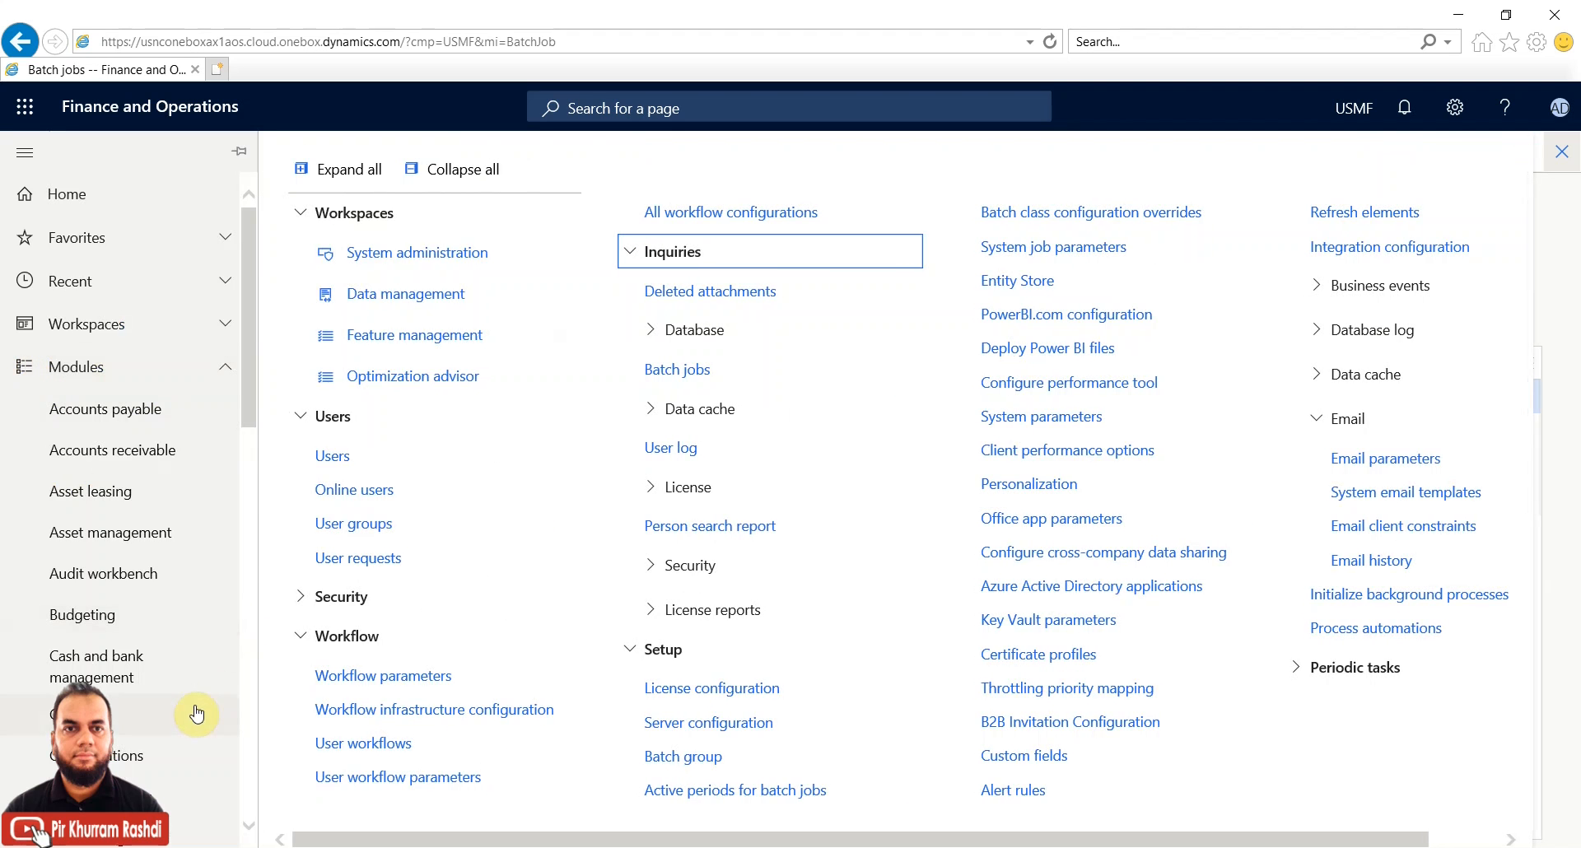
Navigate to General ledger > Journal setup > Journal names from the modules list
scroll(183, 713, down, 5)
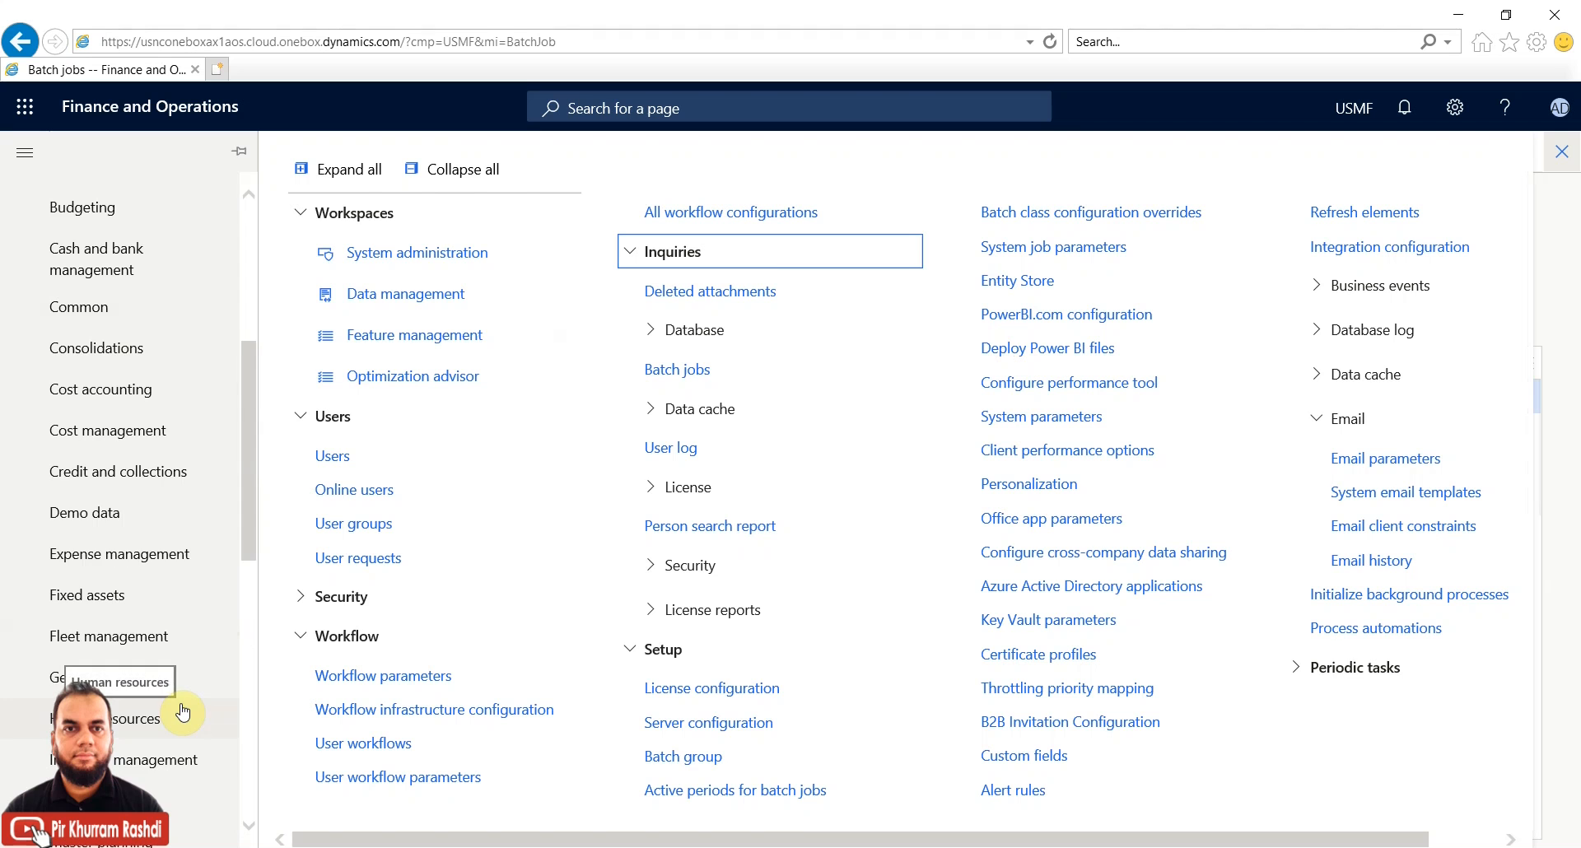
scroll(181, 709, down, 3)
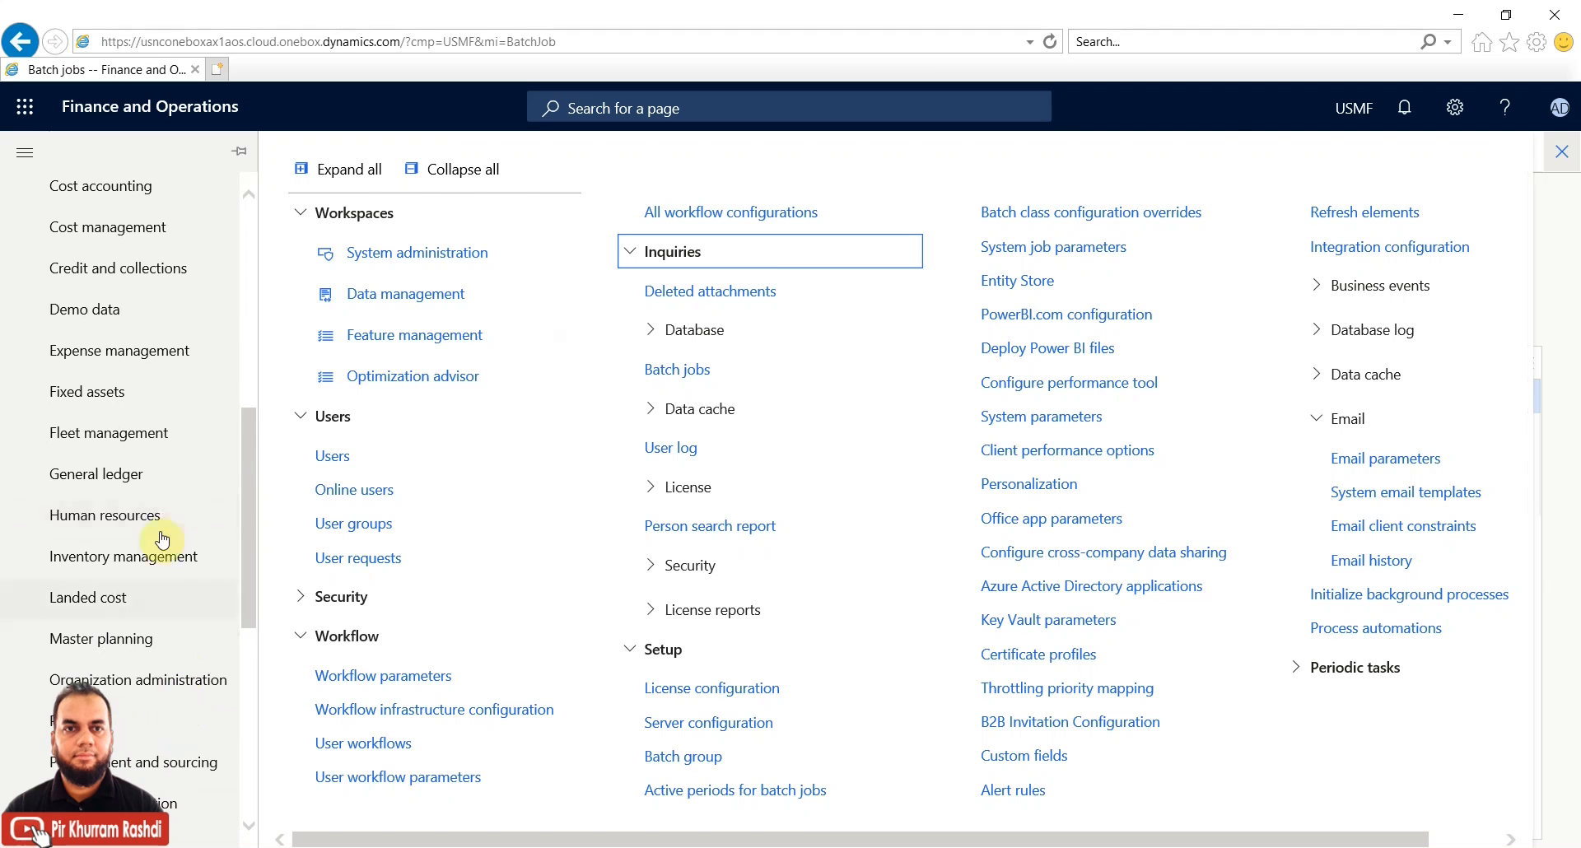
click(136, 473)
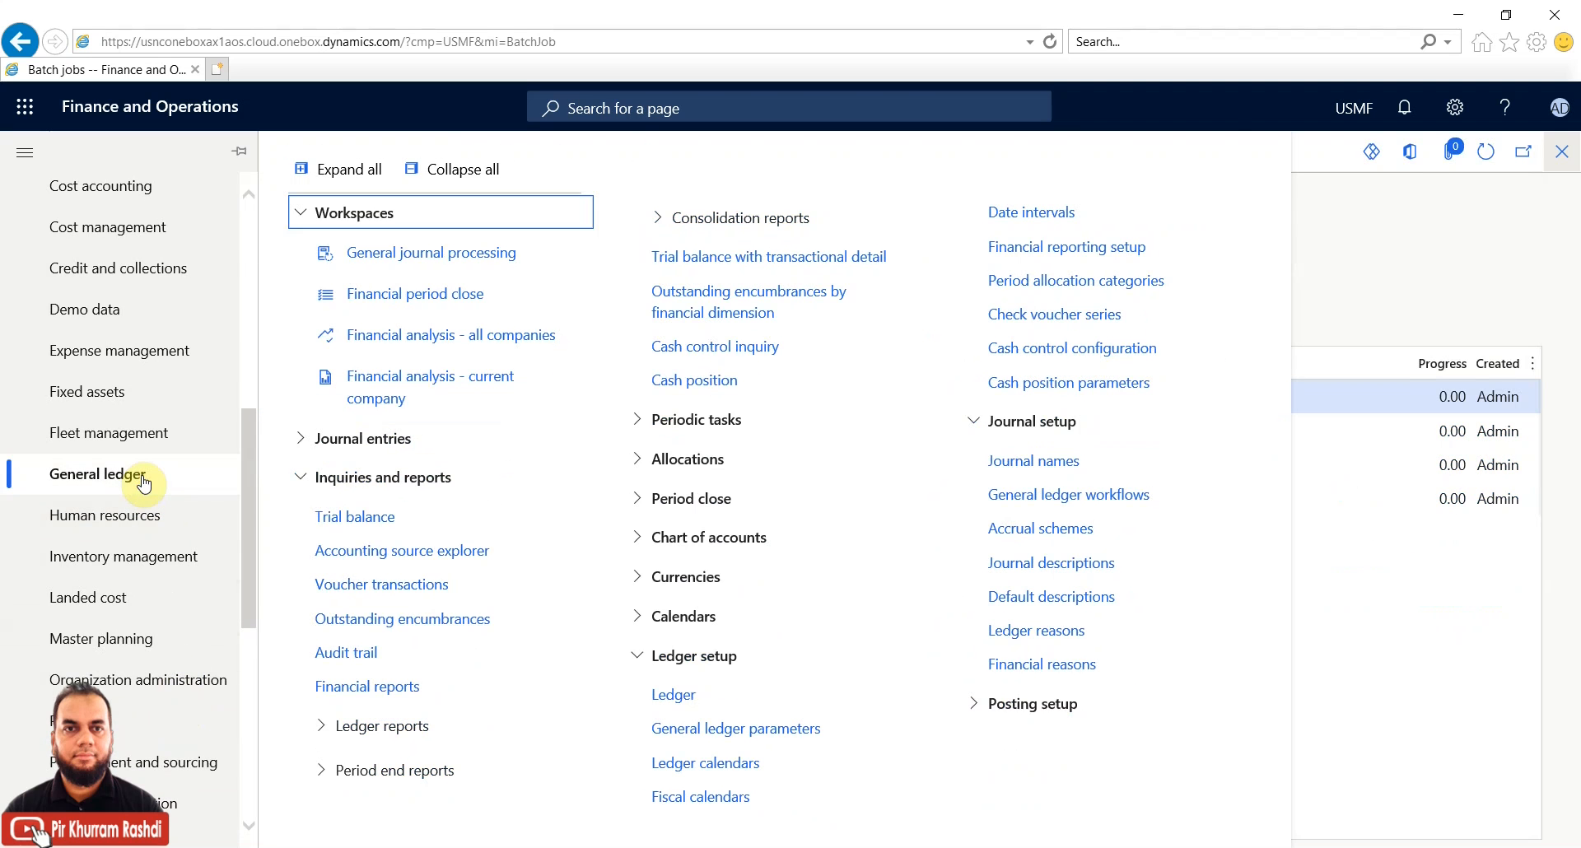
click(1028, 461)
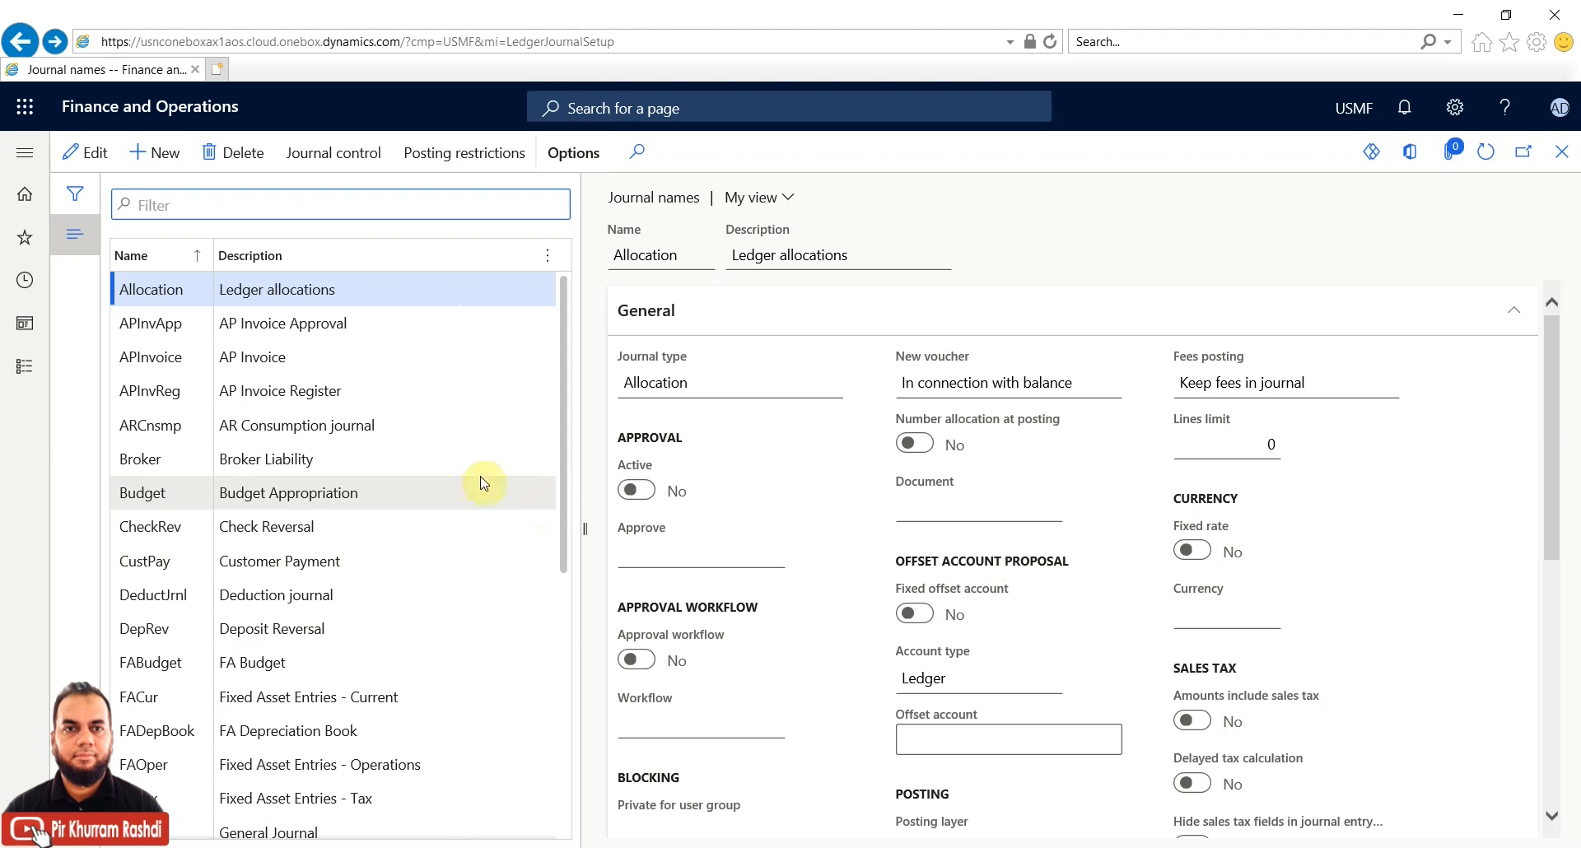
Enable approval workflow 000133 on the APInvoice journal name and save, accepting the active-instances warning
click(268, 357)
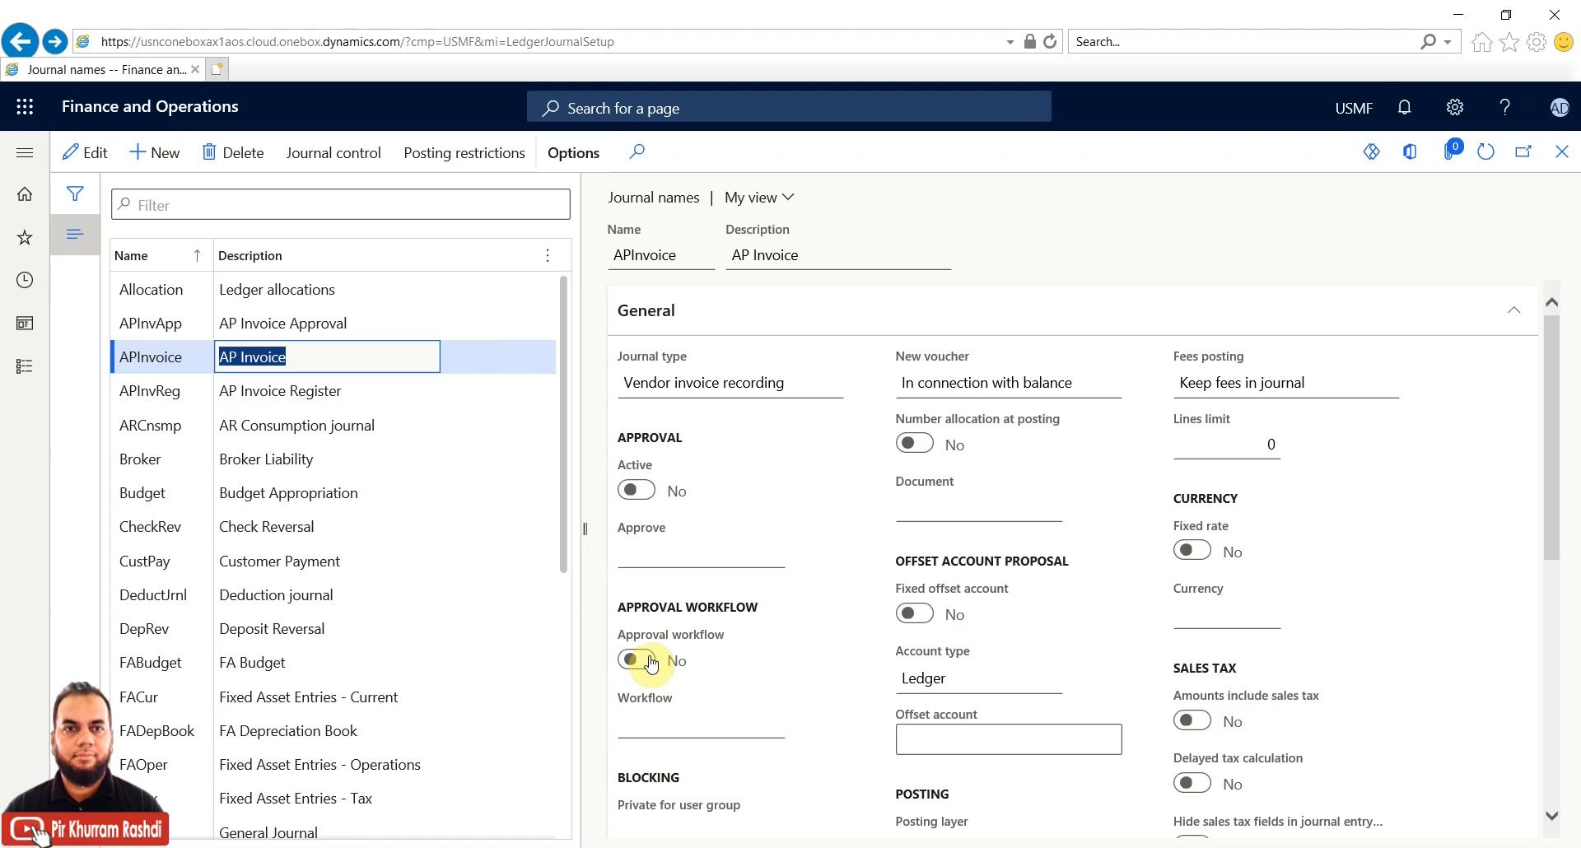
click(94, 156)
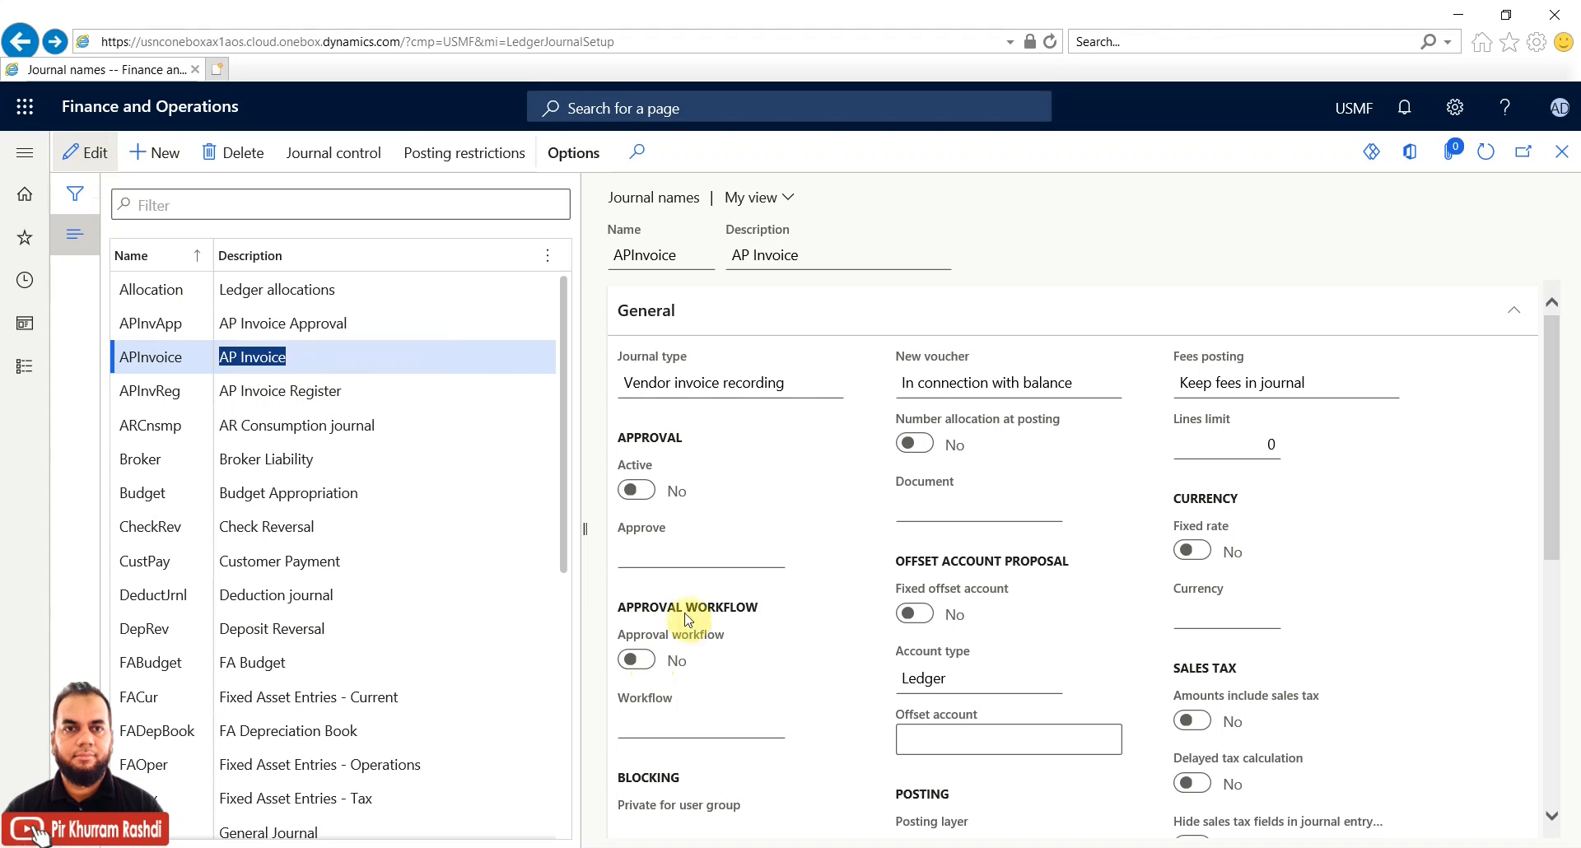
click(648, 664)
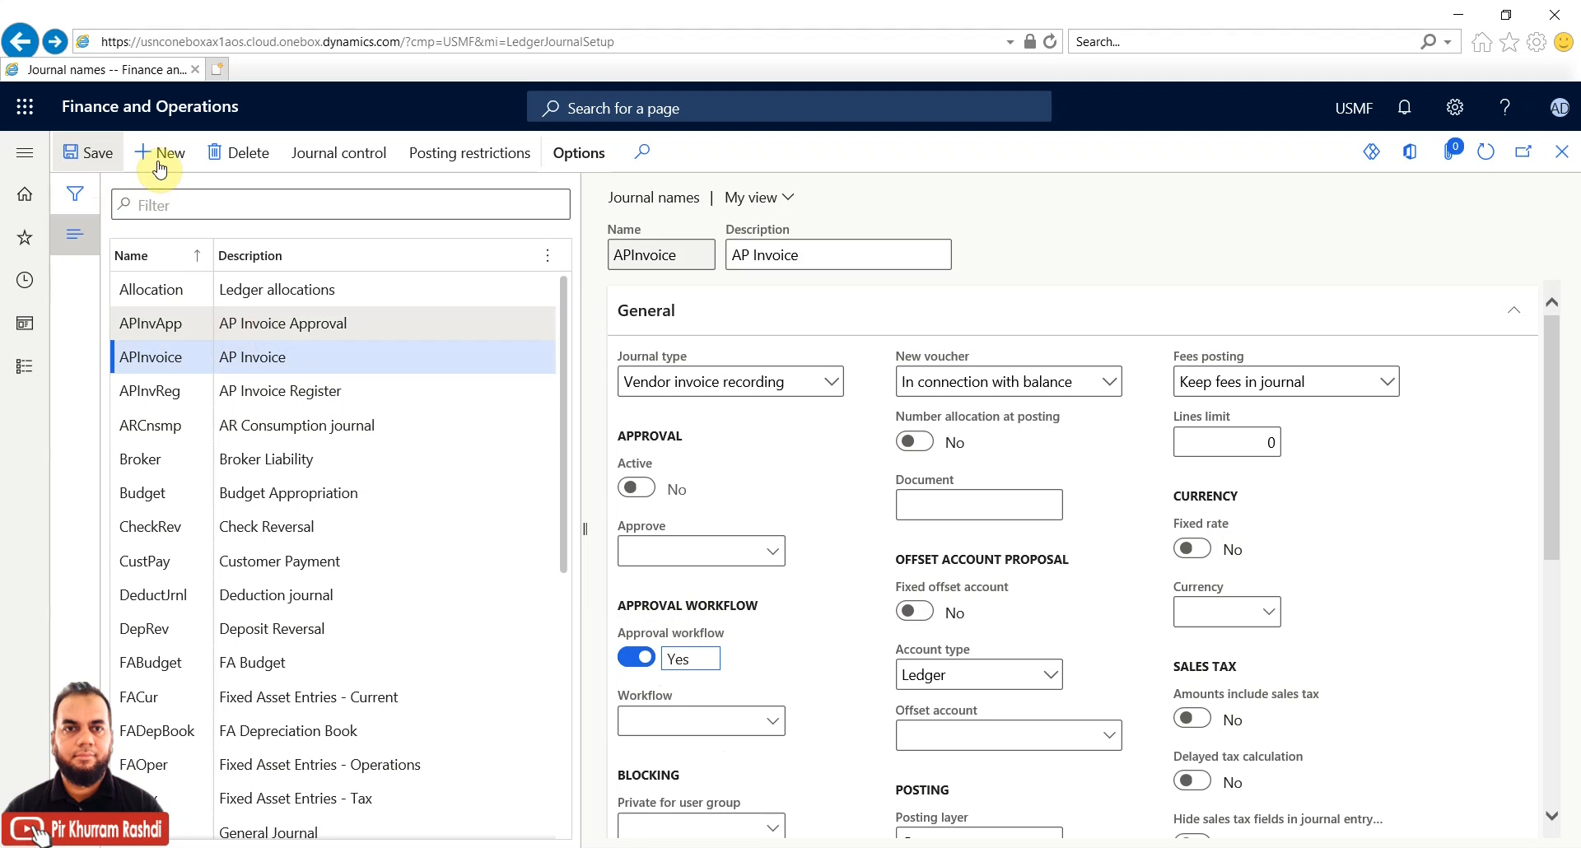
click(706, 724)
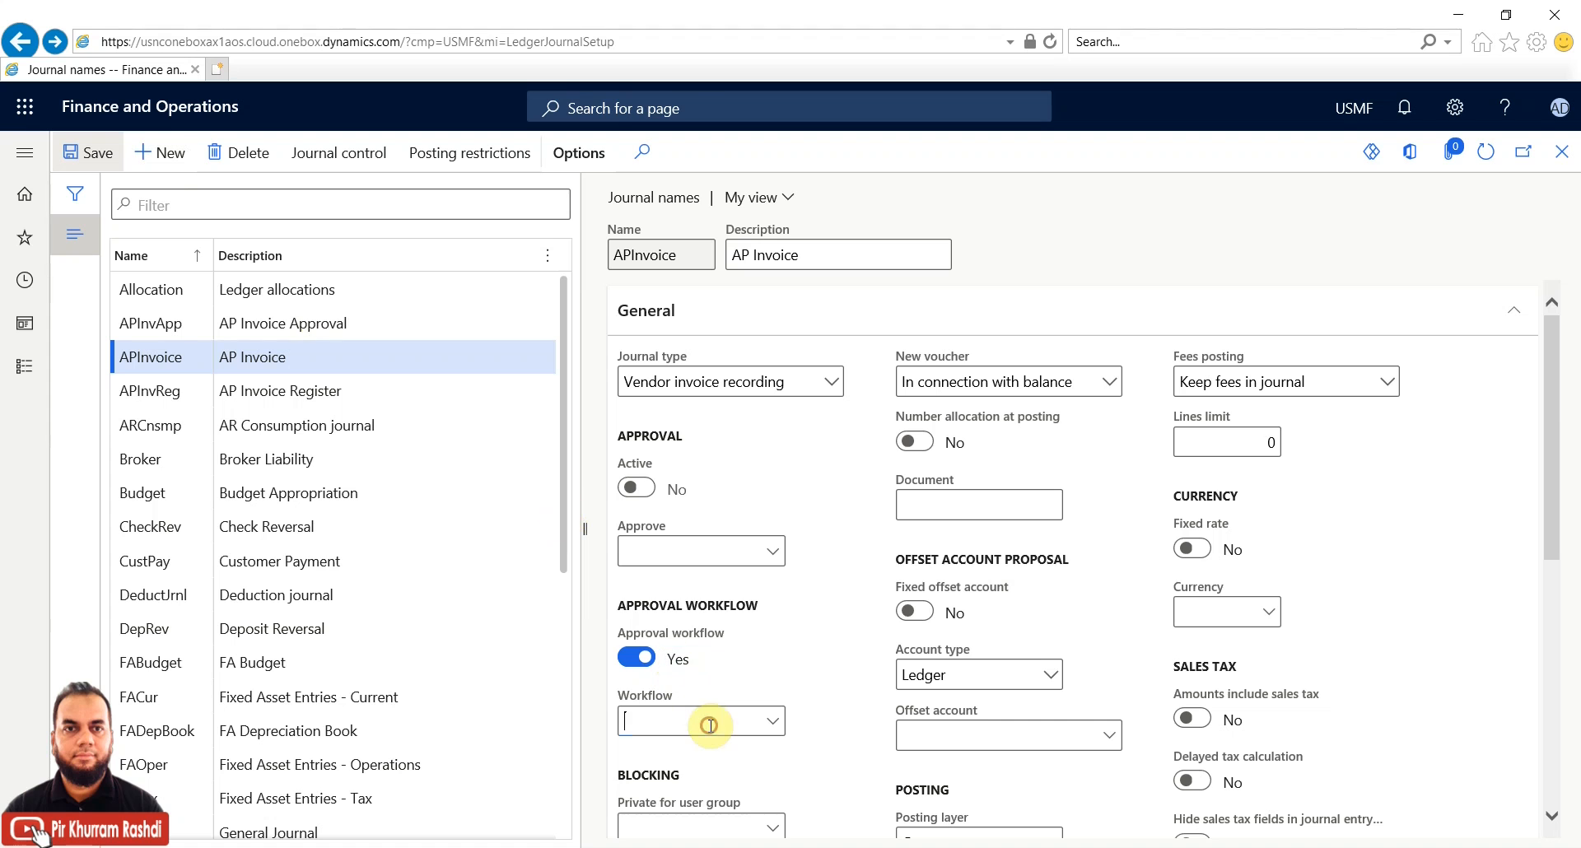
click(773, 724)
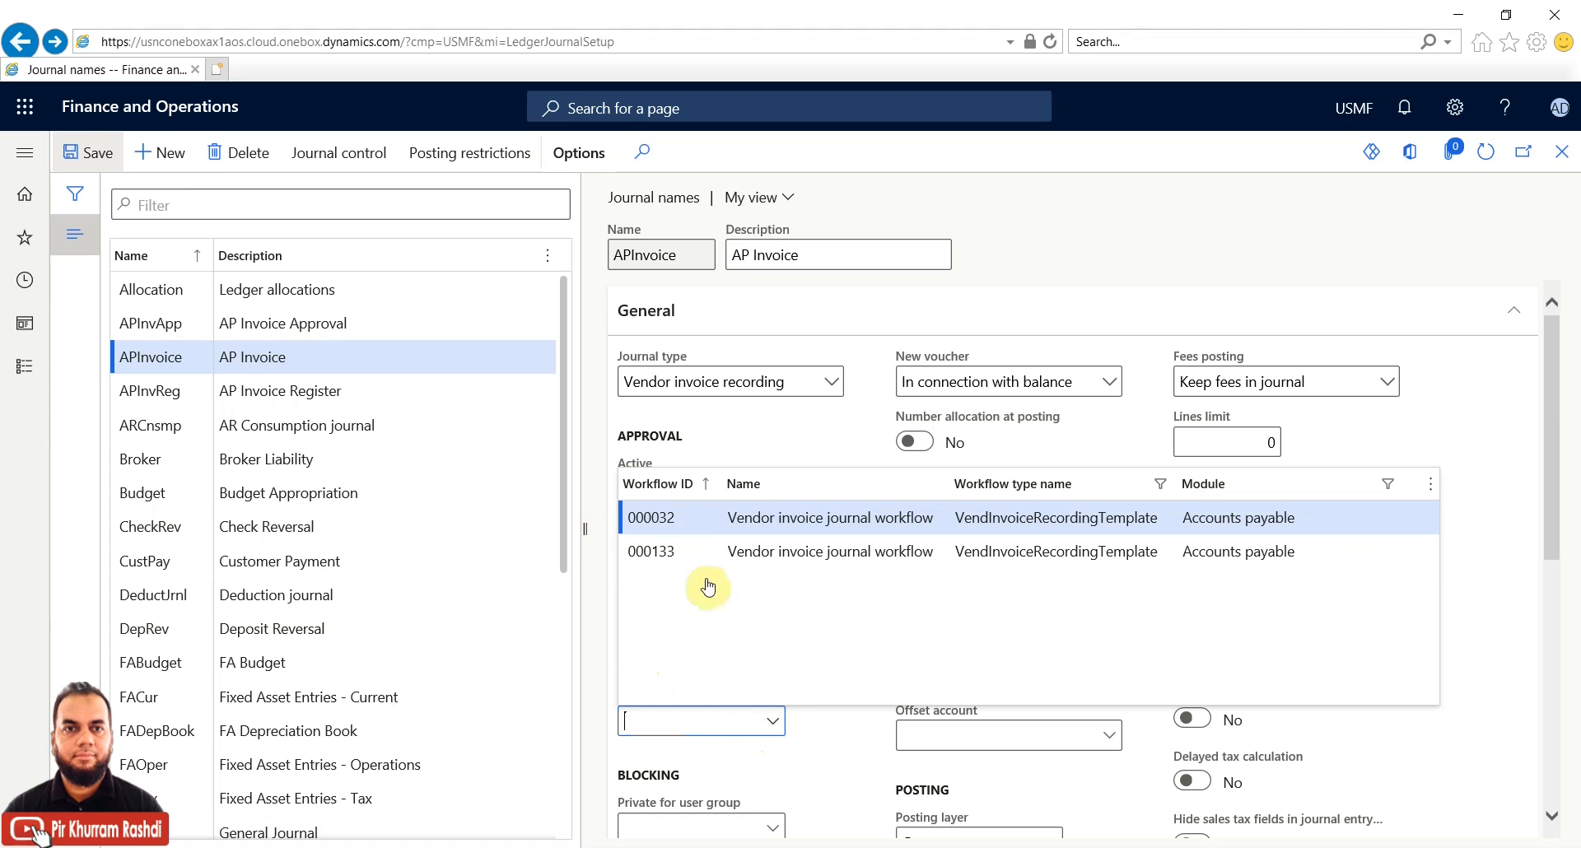
click(695, 550)
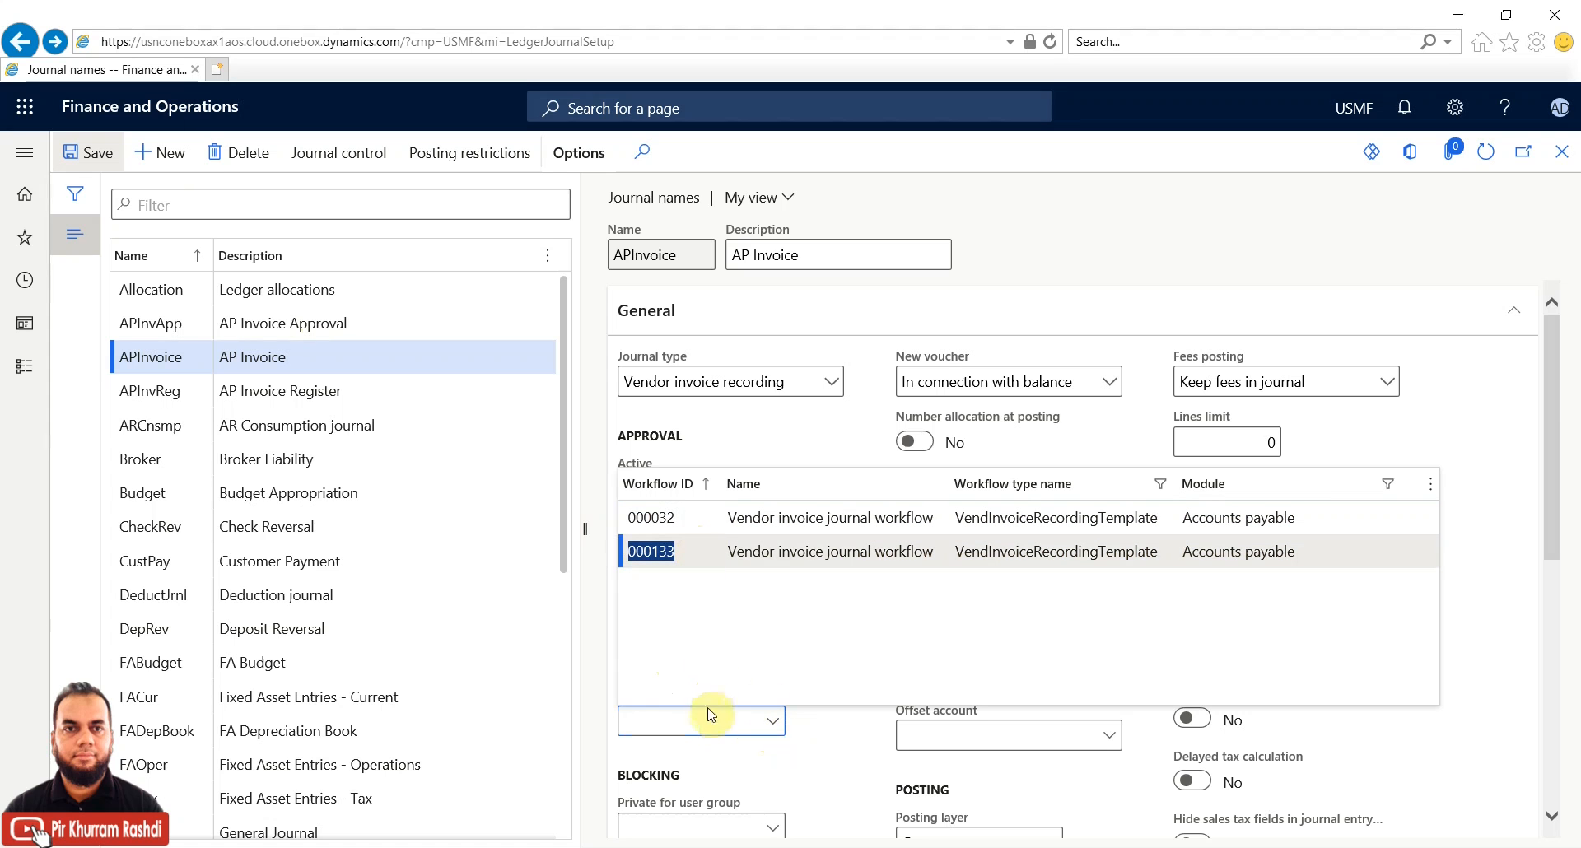
click(710, 730)
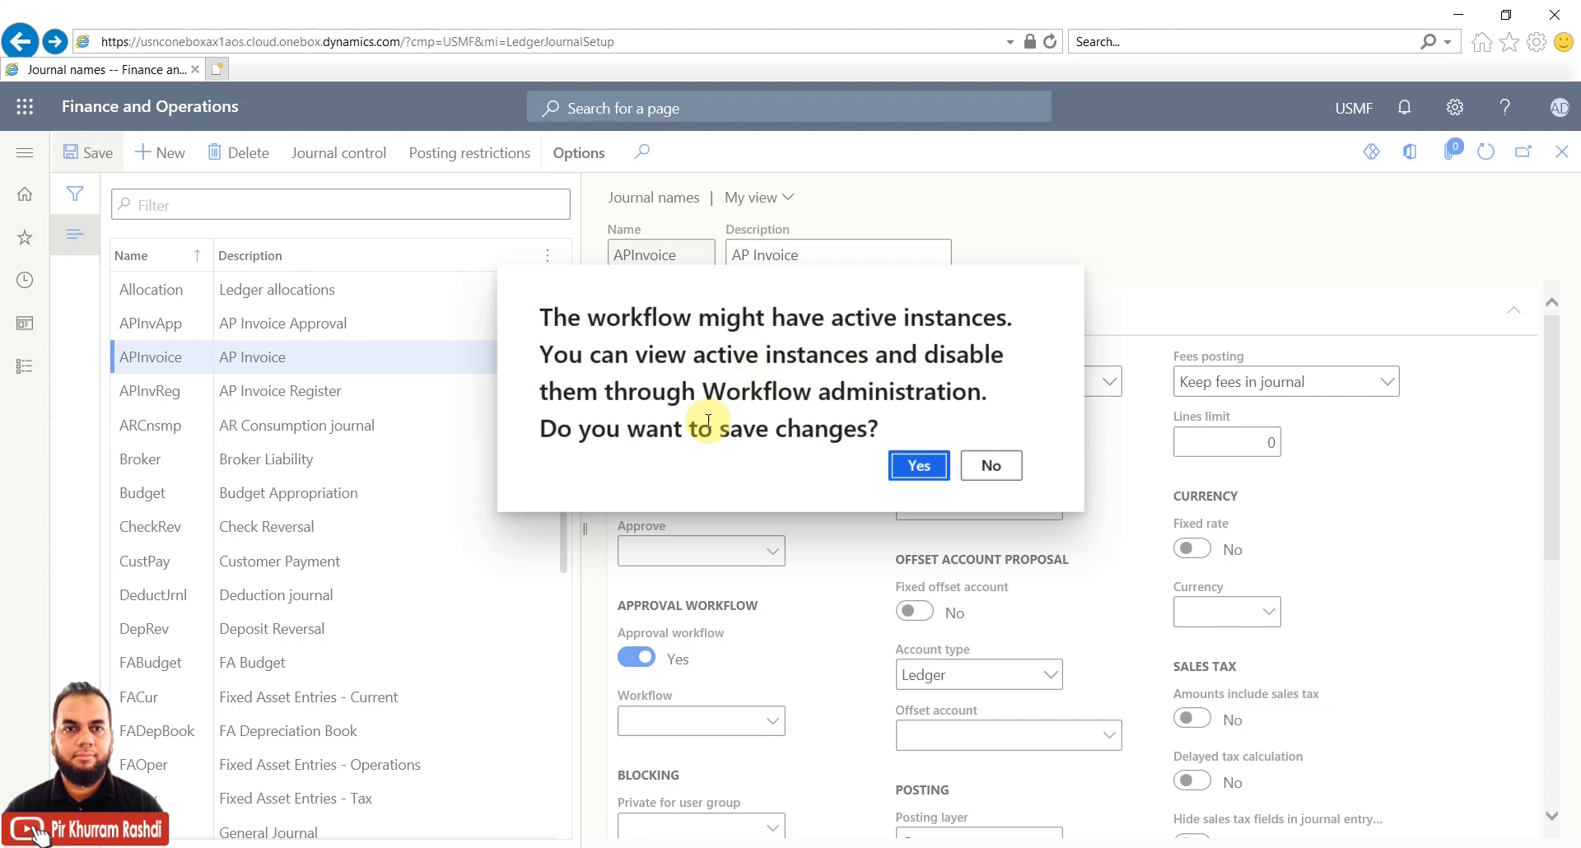
click(916, 467)
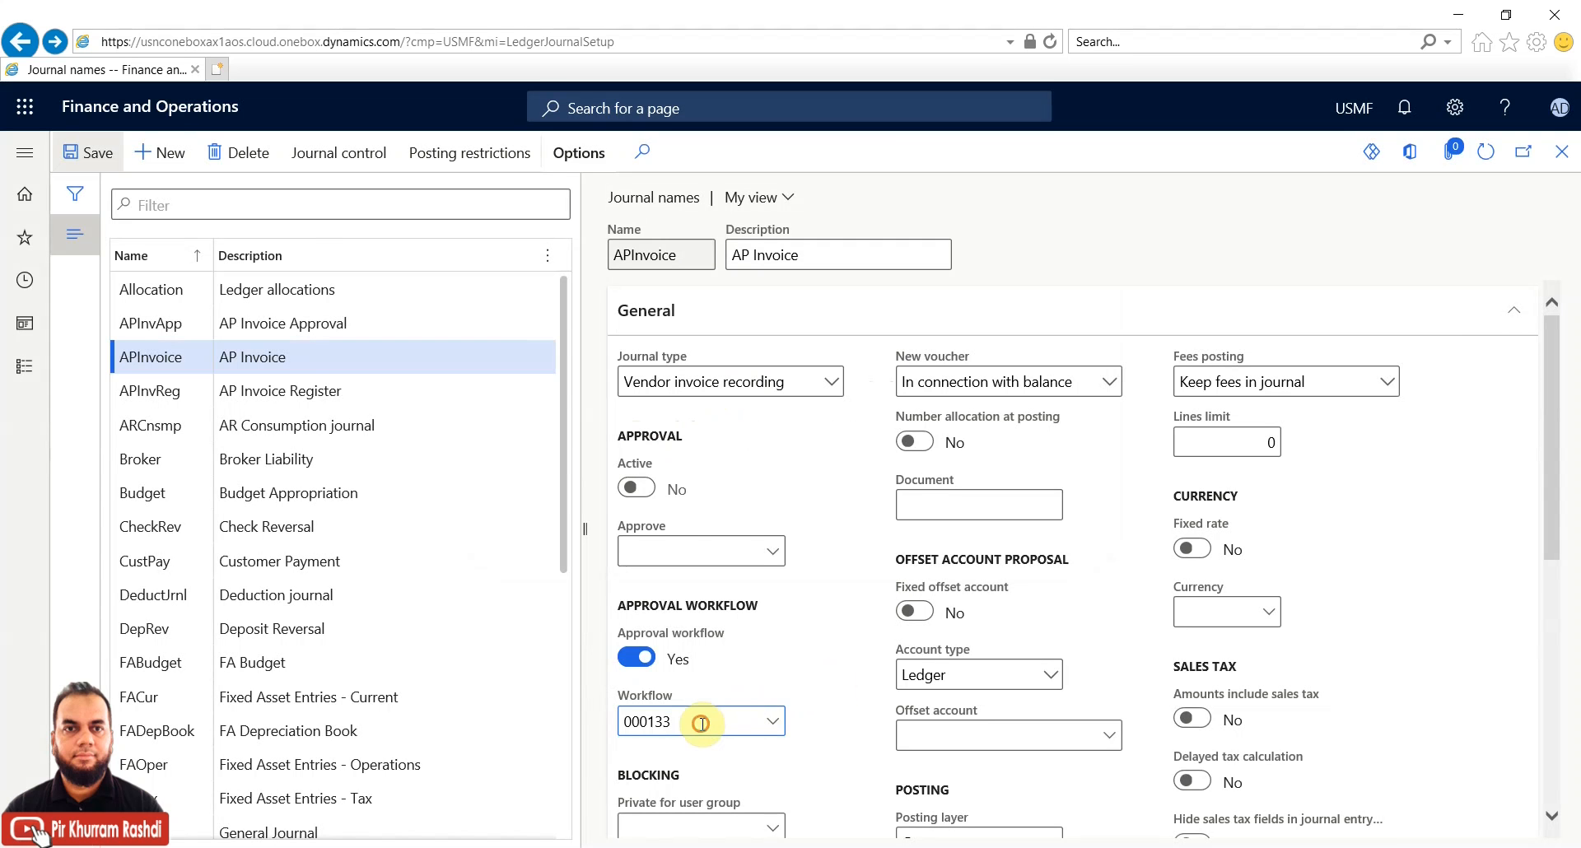
click(712, 565)
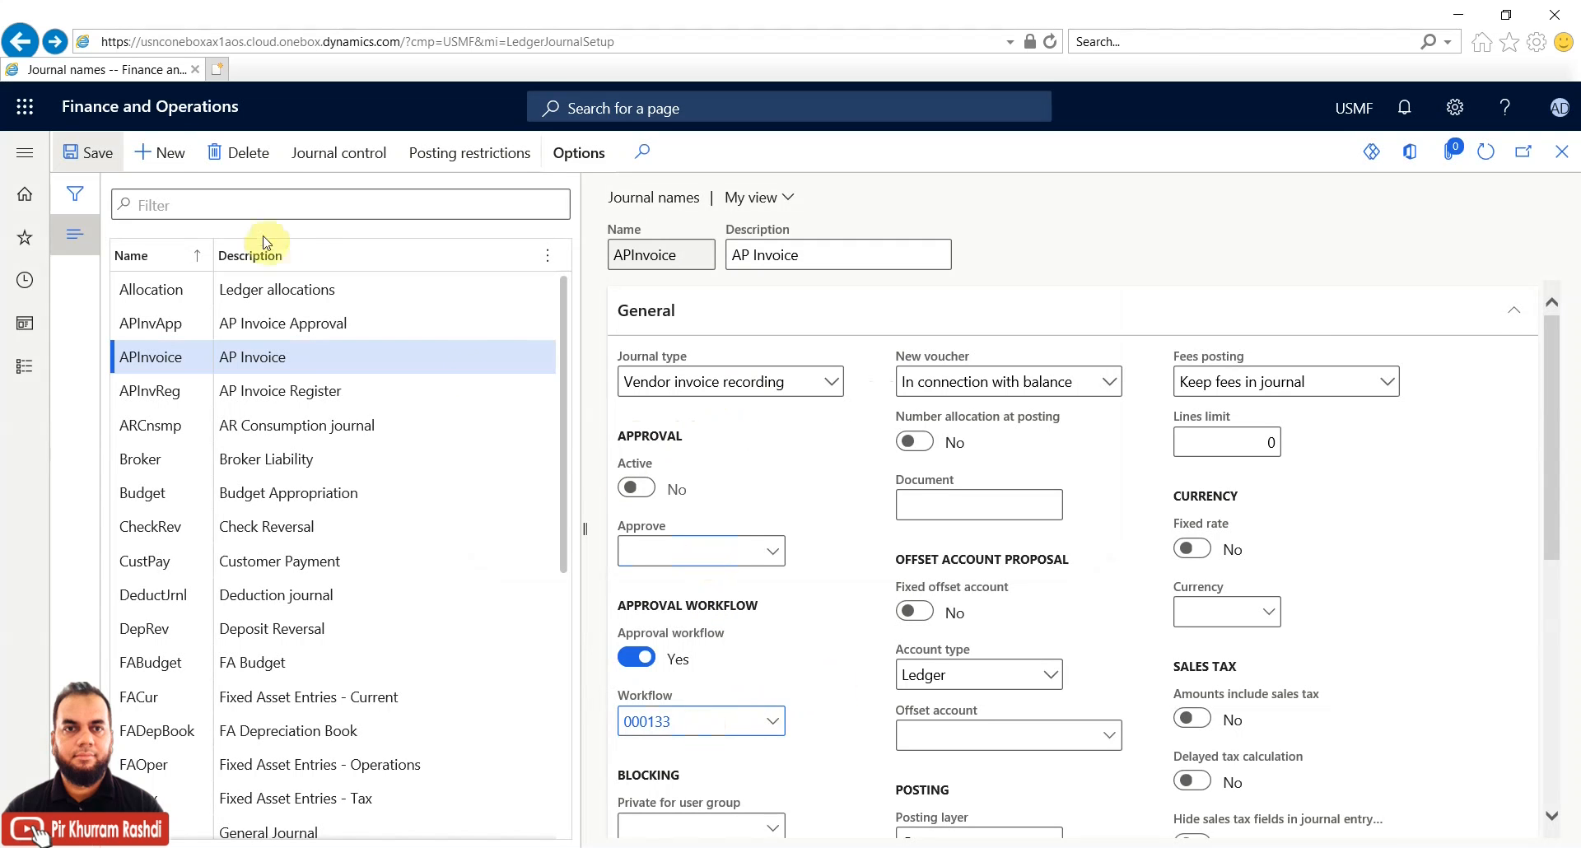
click(123, 171)
In Accounts payable invoice journals, assign name APInvoice to journal 00460 and open its lines
click(27, 374)
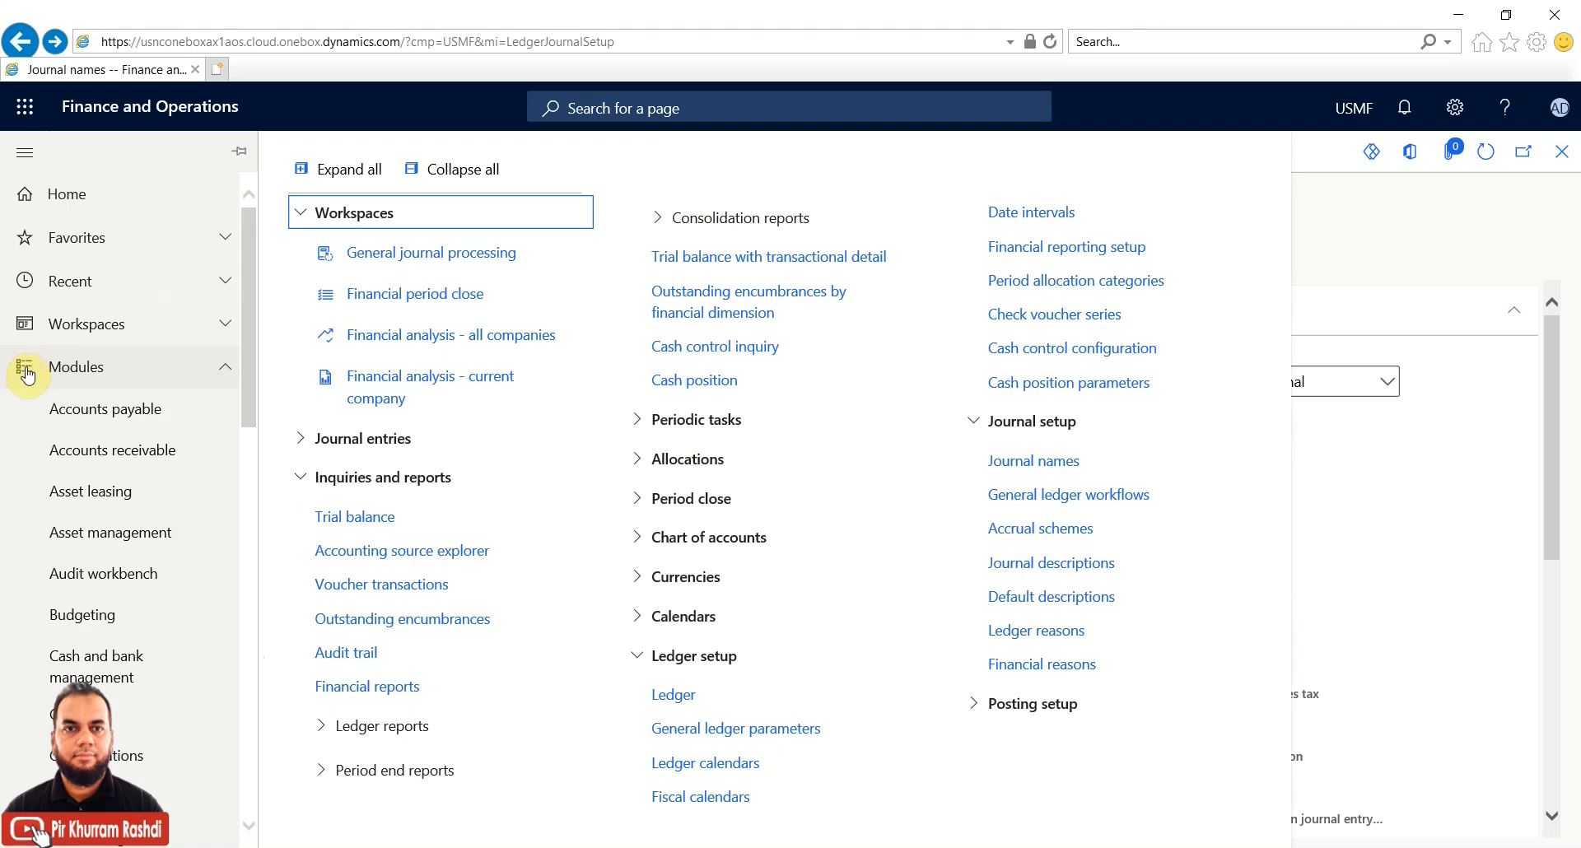
click(147, 411)
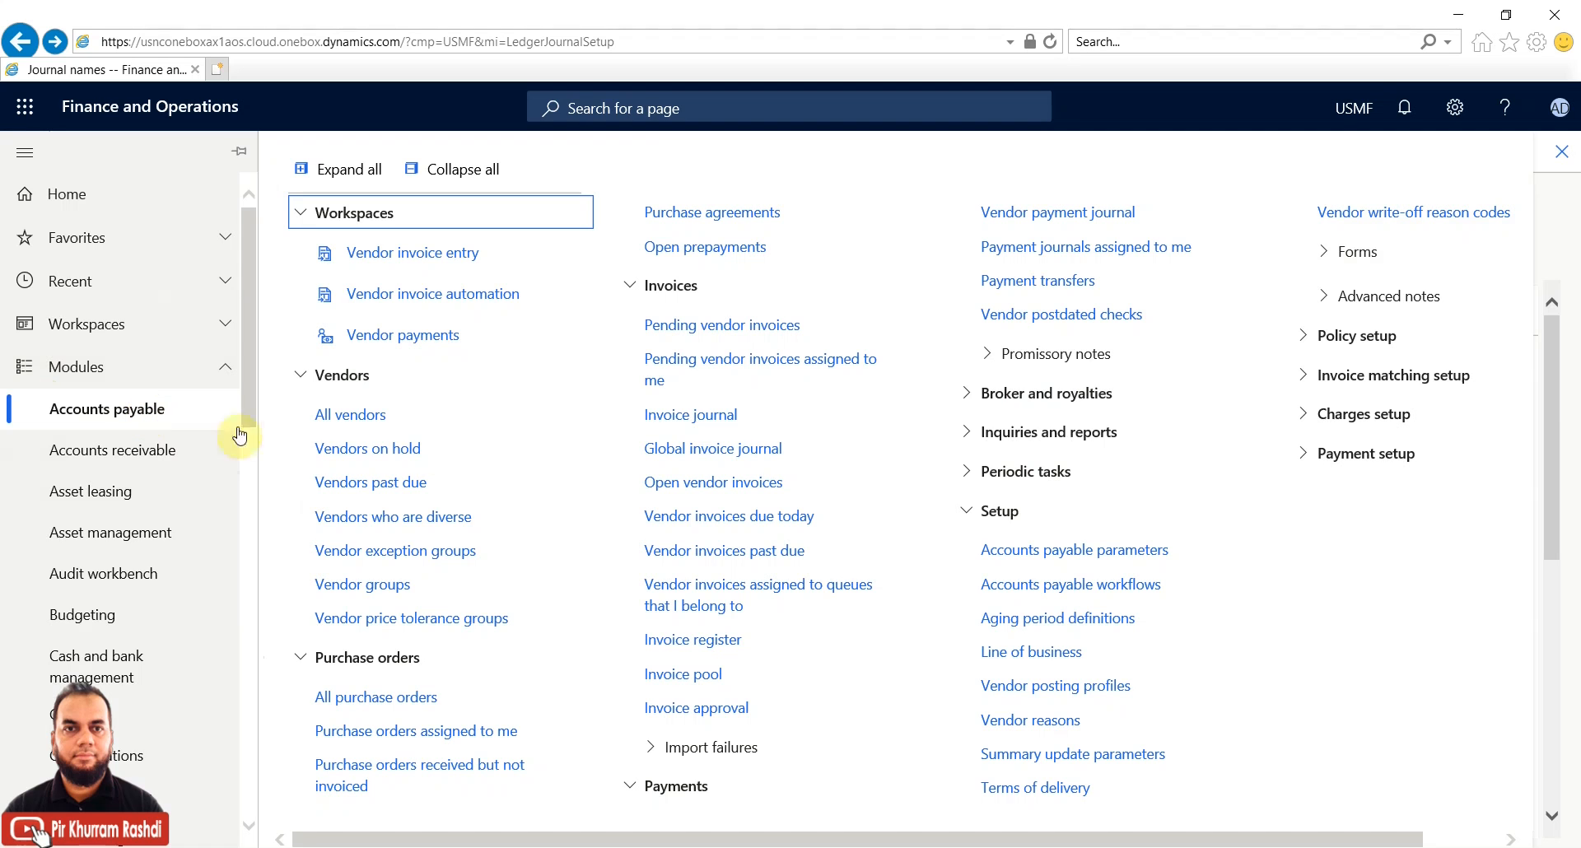
click(667, 420)
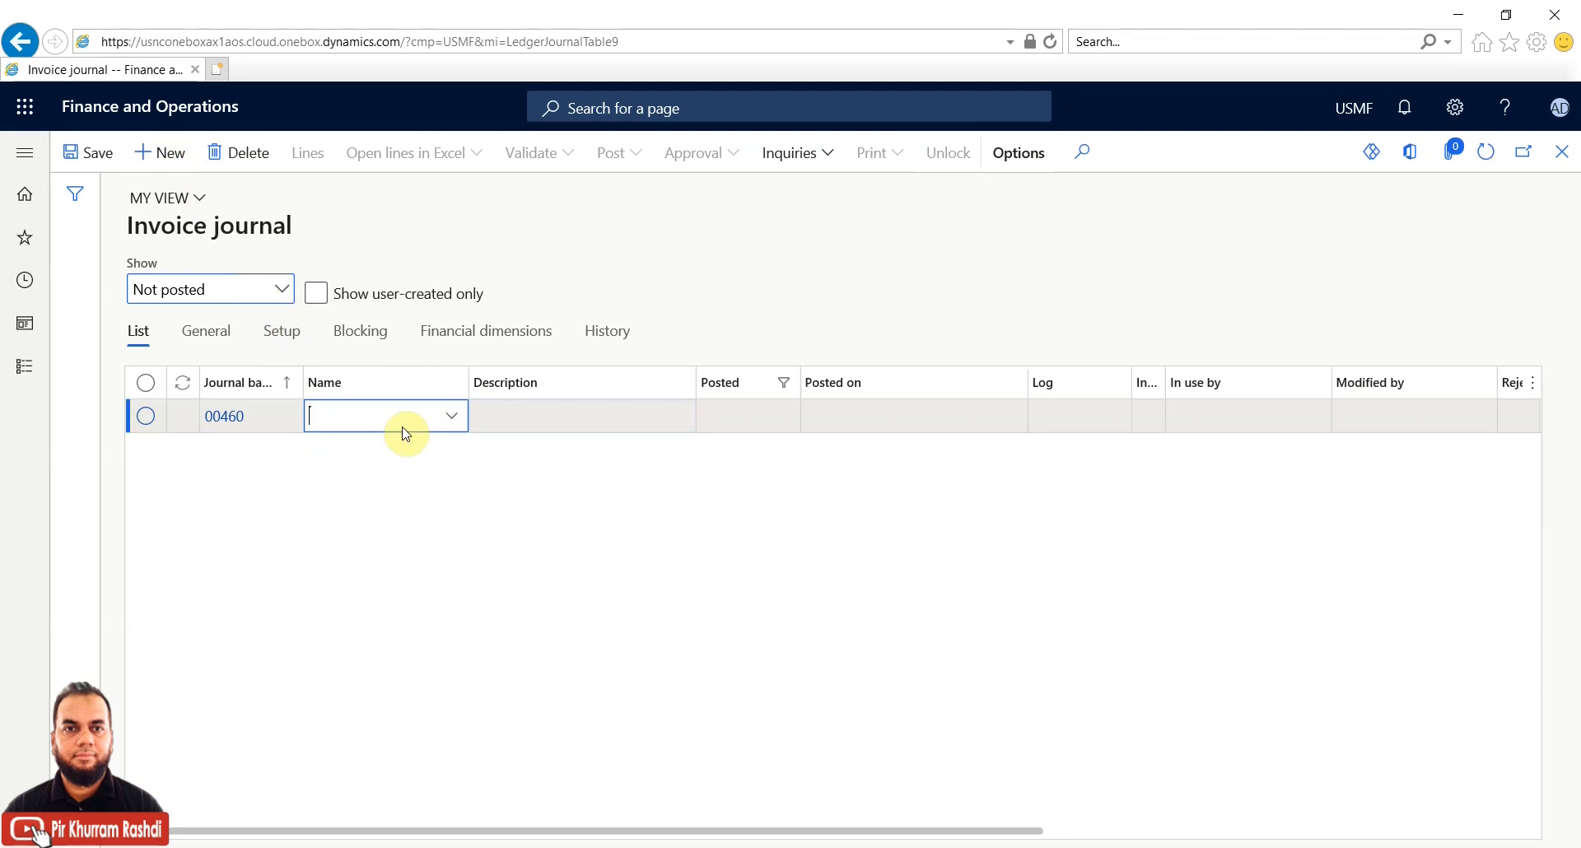
click(457, 423)
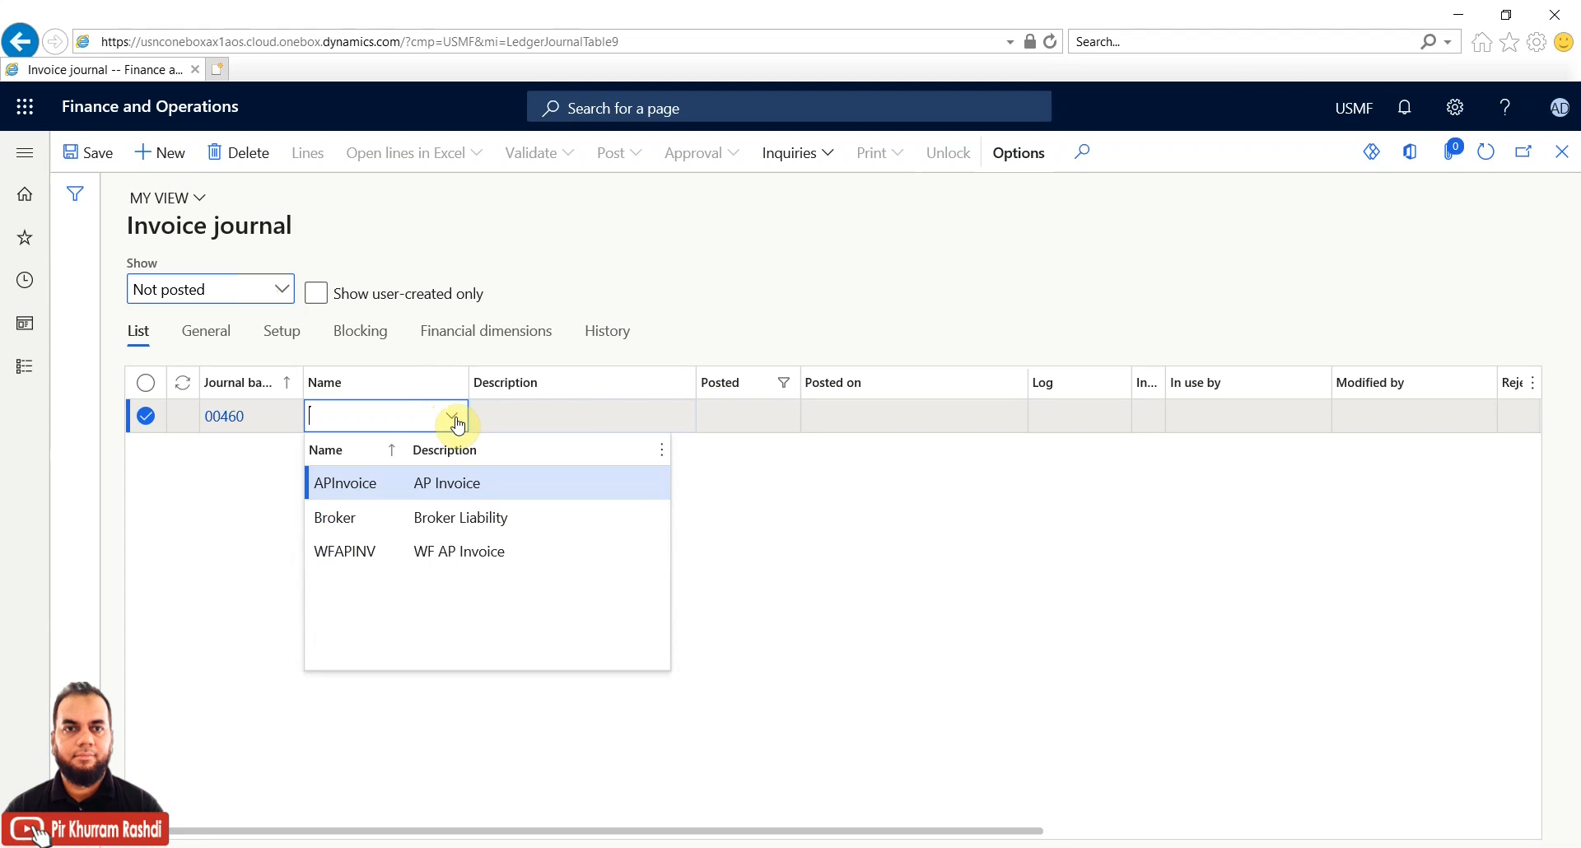
click(379, 486)
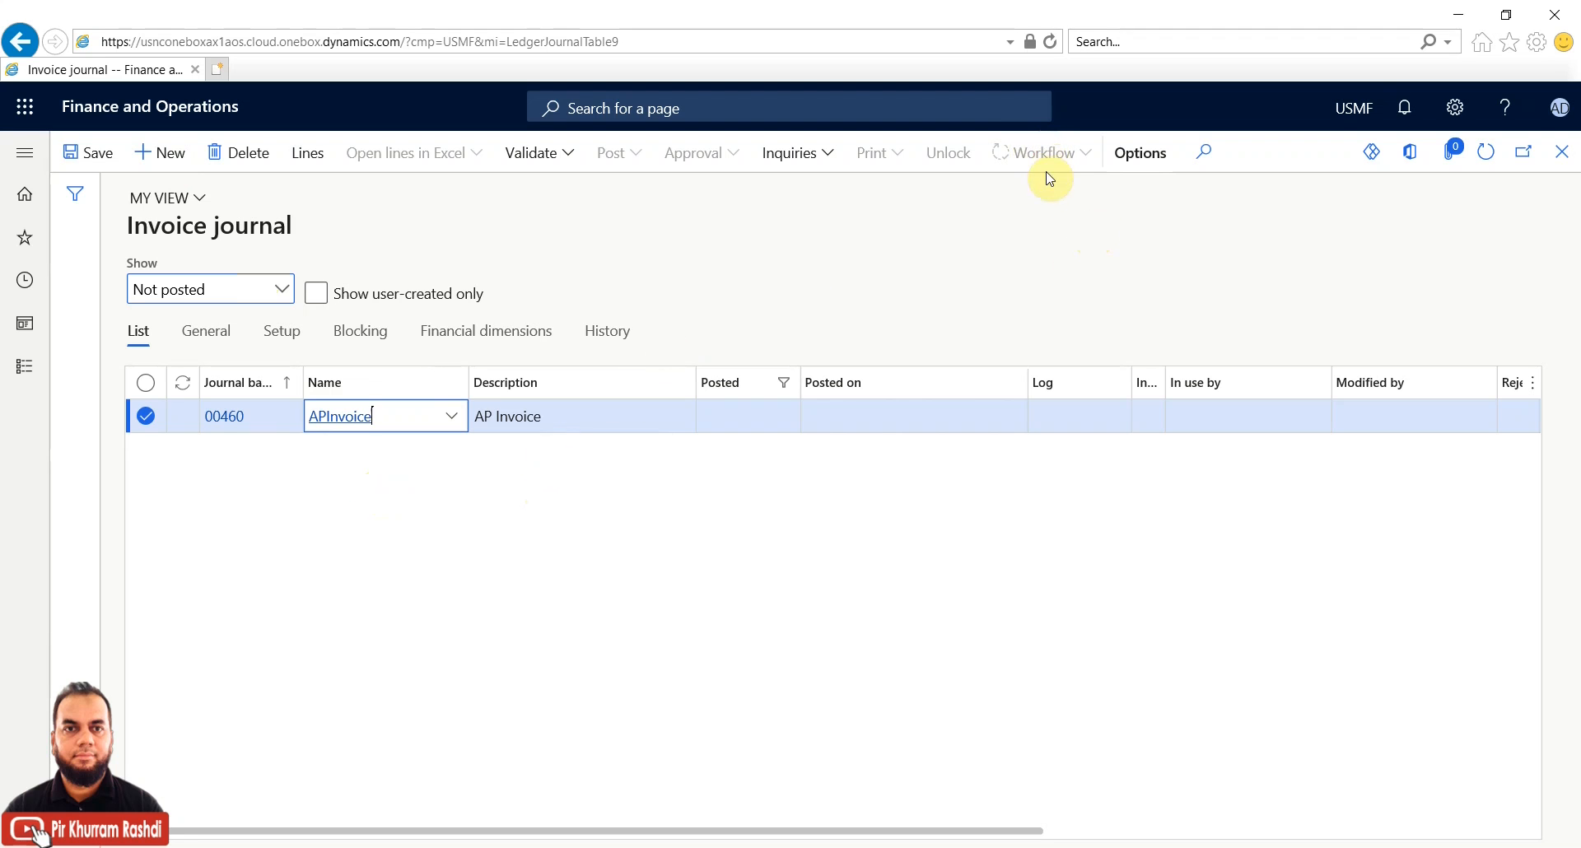
click(311, 155)
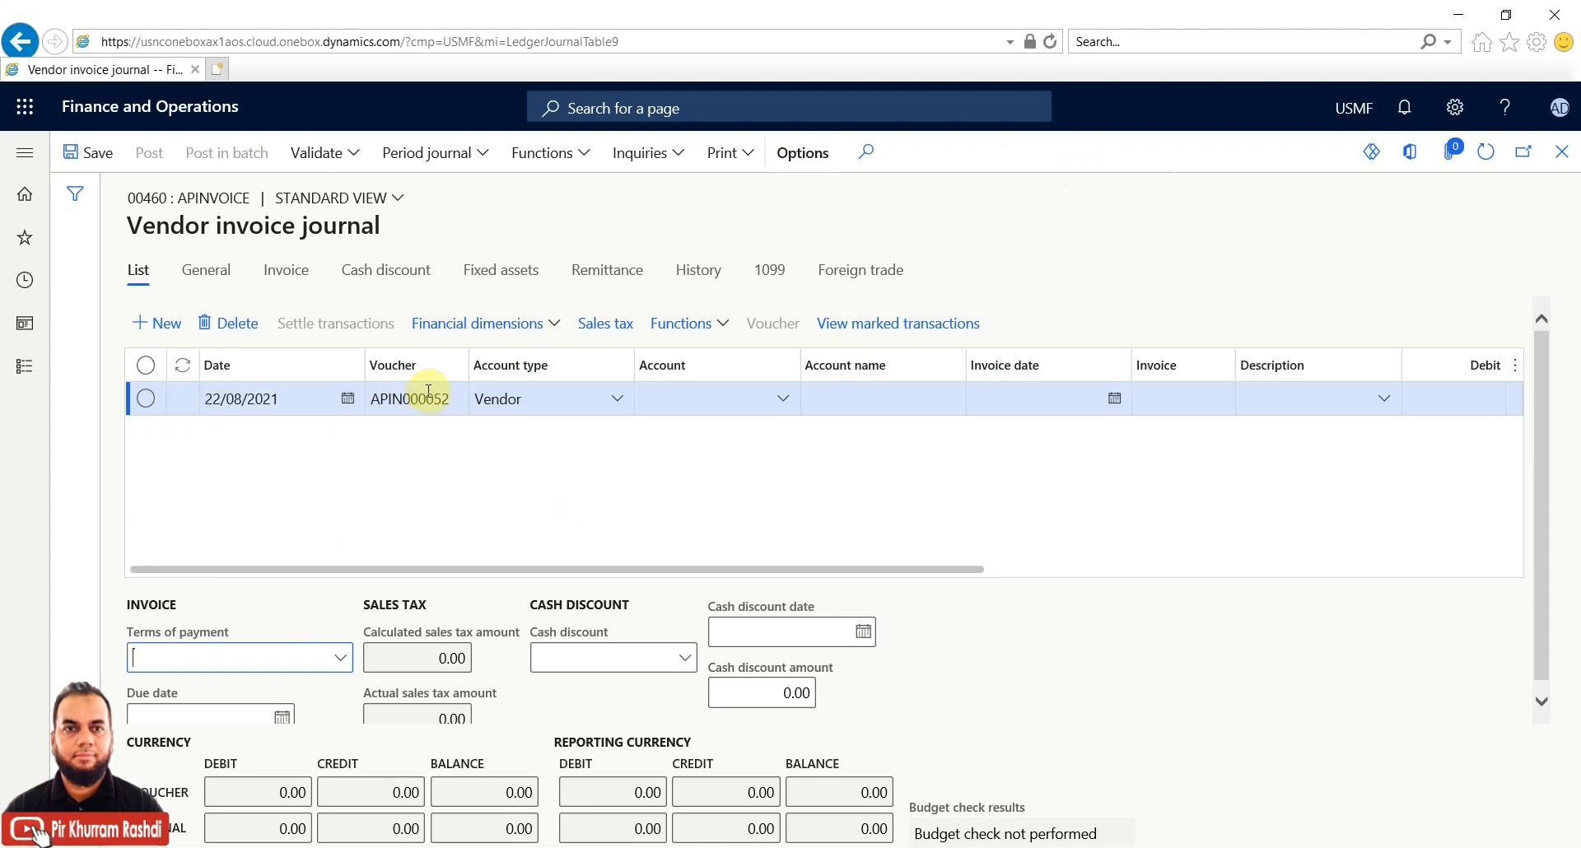
Fill the new line with vendor account 1001, invoice date 21/08/2021 and description 'Invoice'
click(778, 397)
click(782, 399)
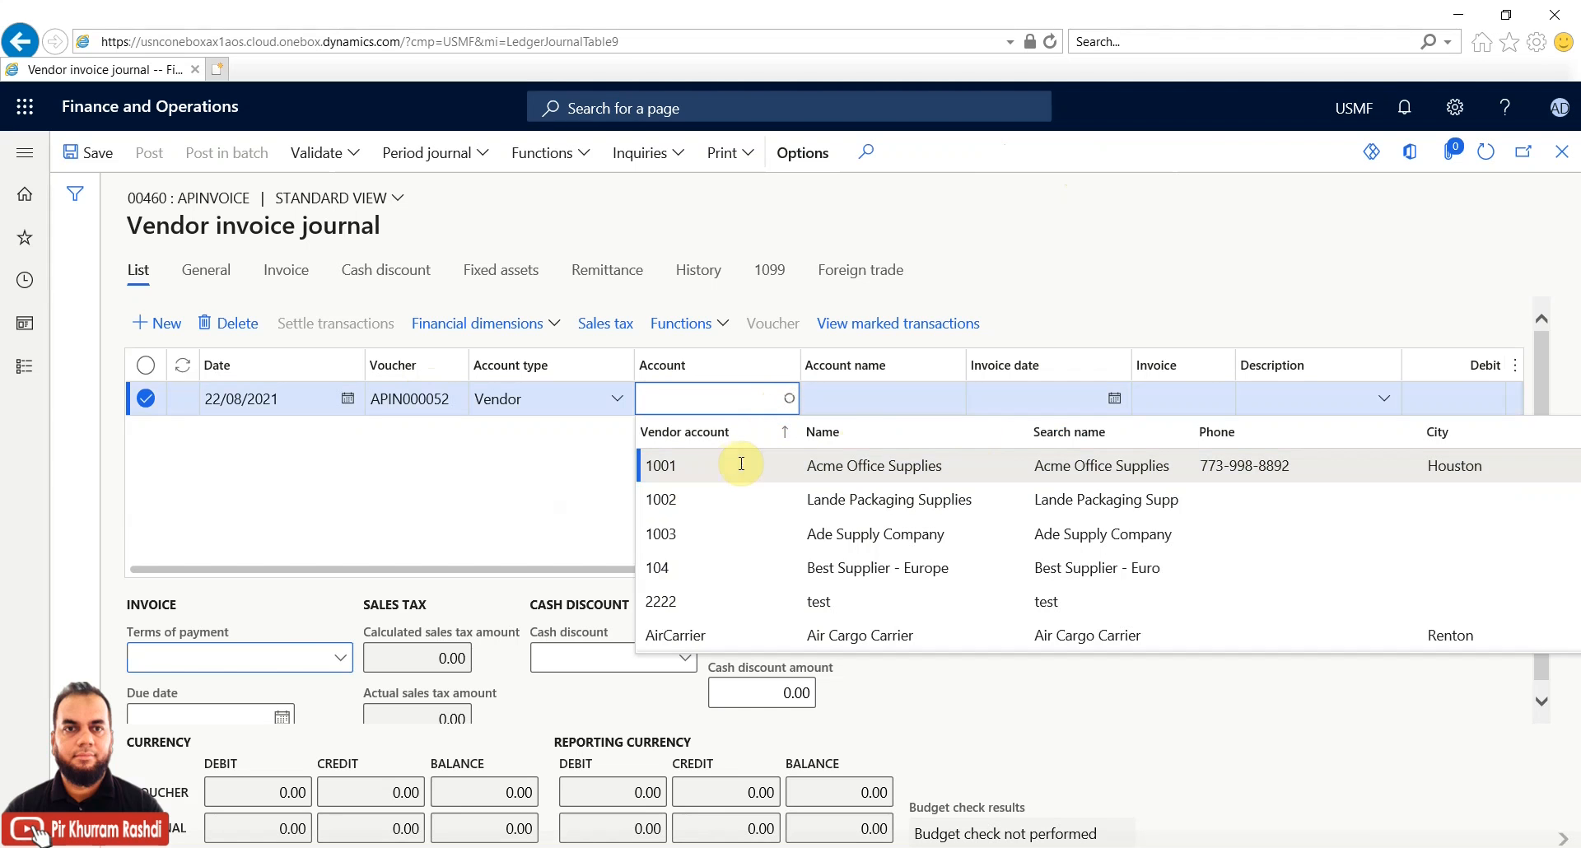
click(1116, 401)
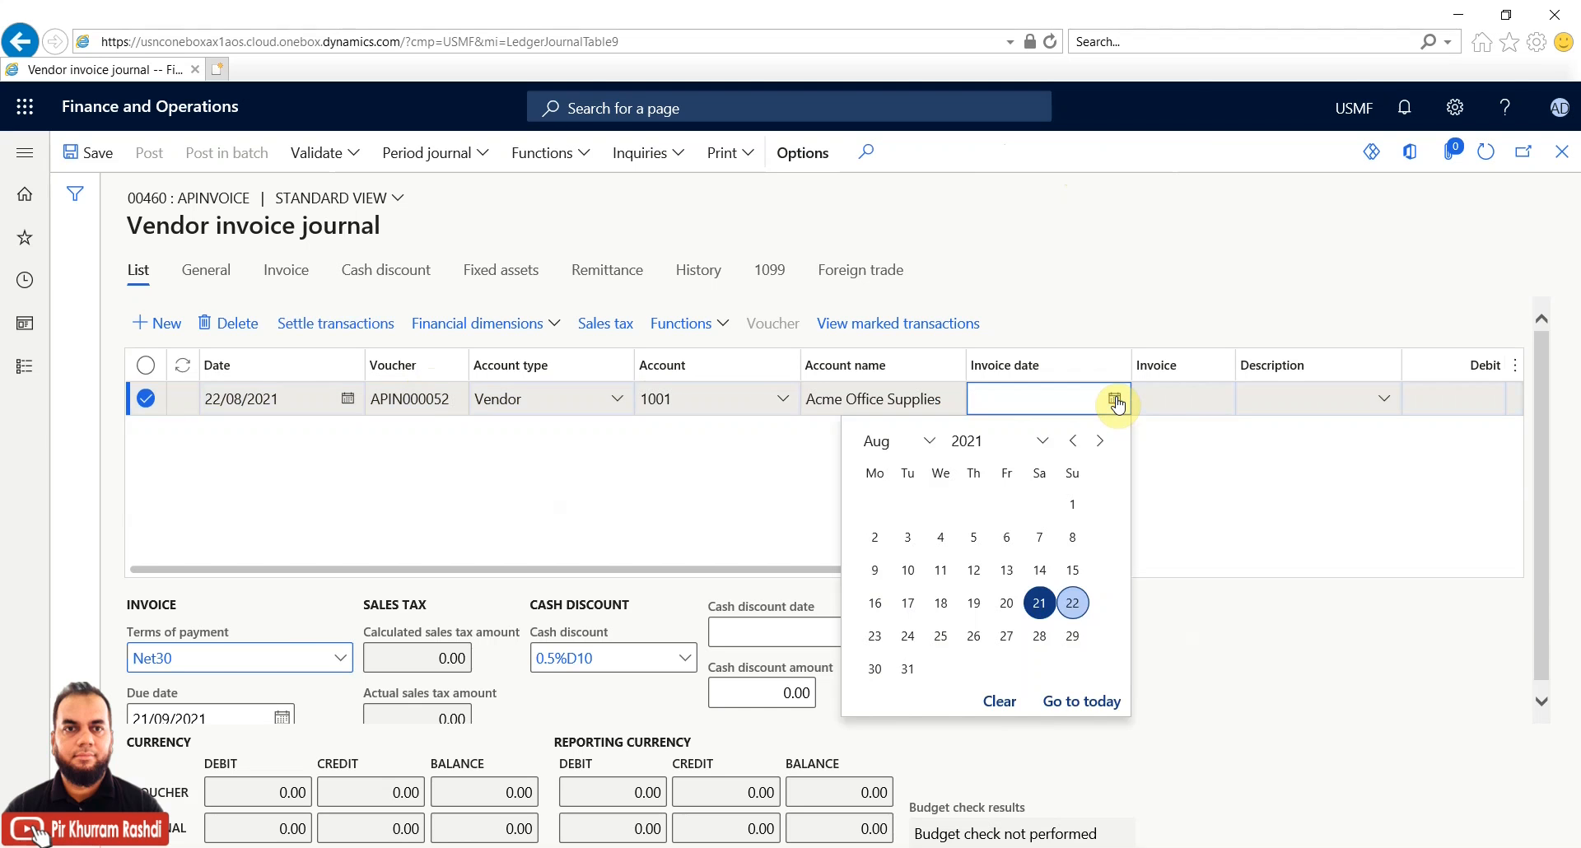
click(1039, 603)
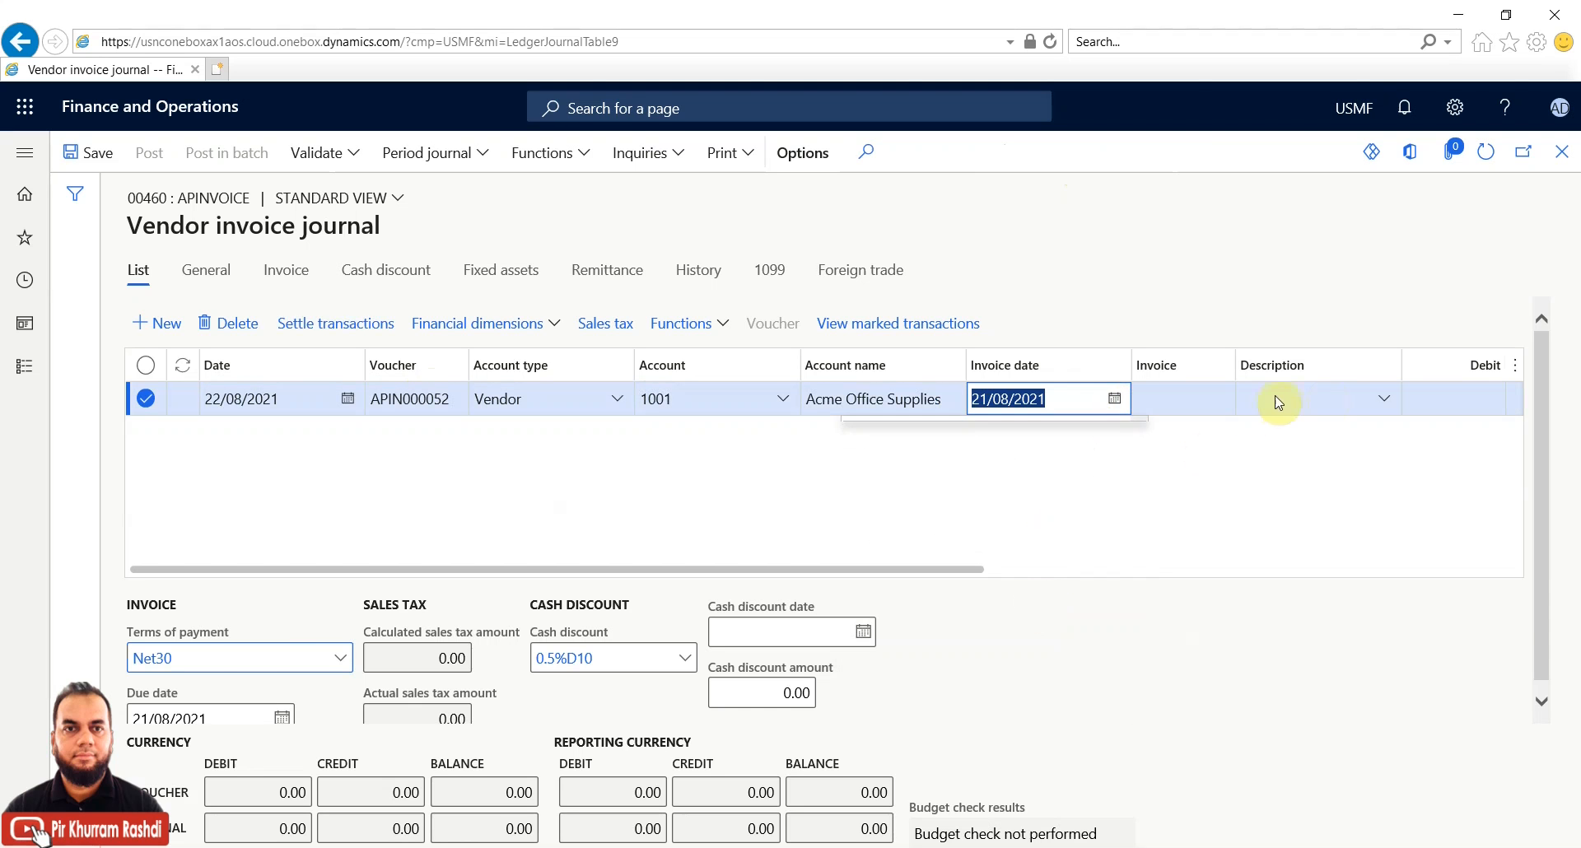
click(1386, 404)
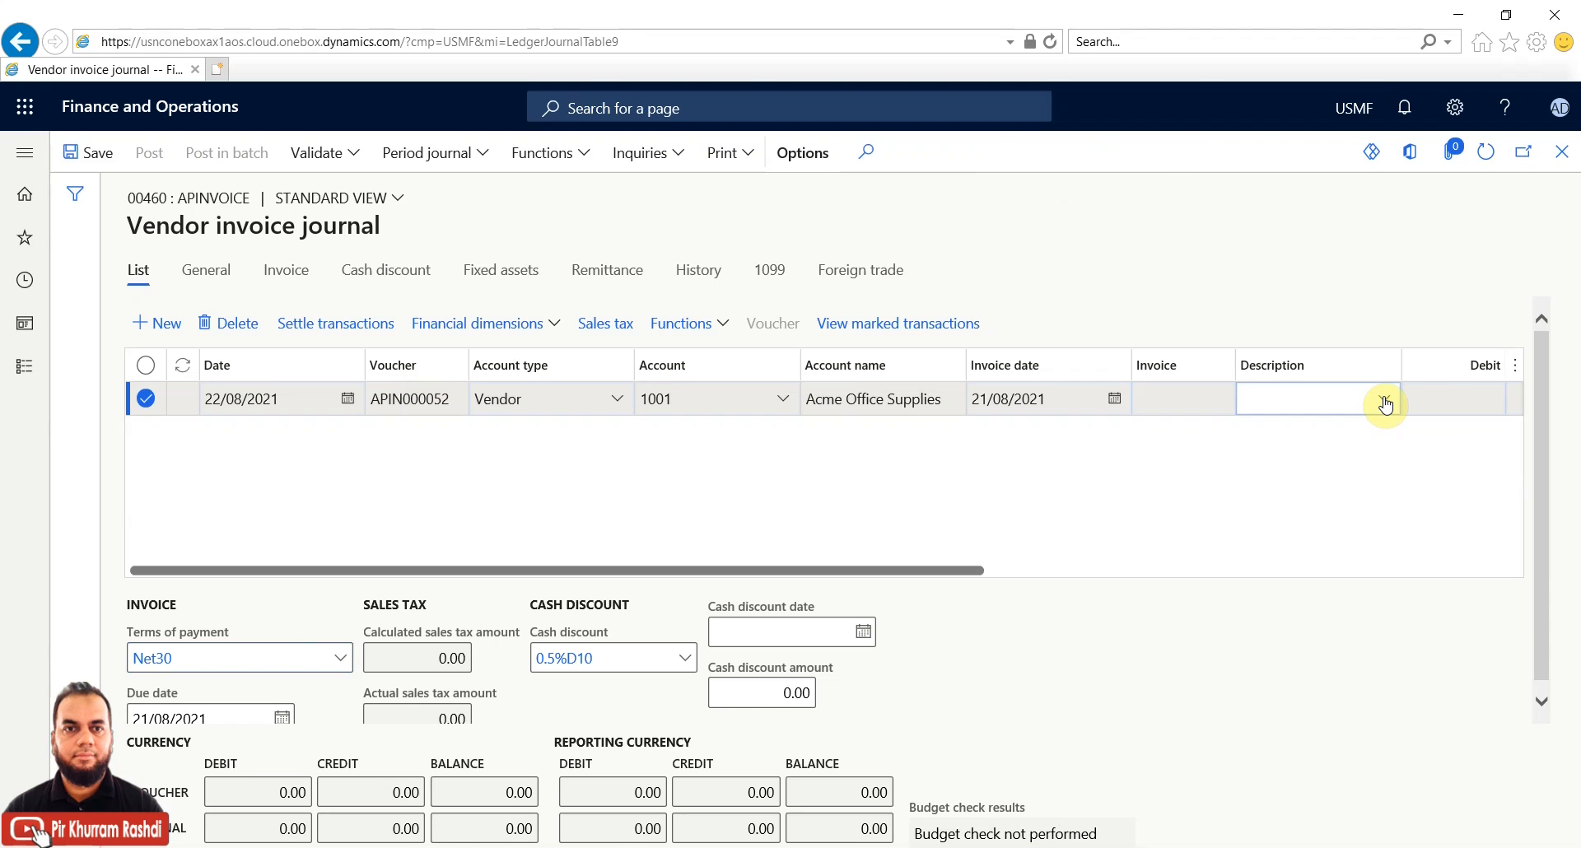
click(1386, 404)
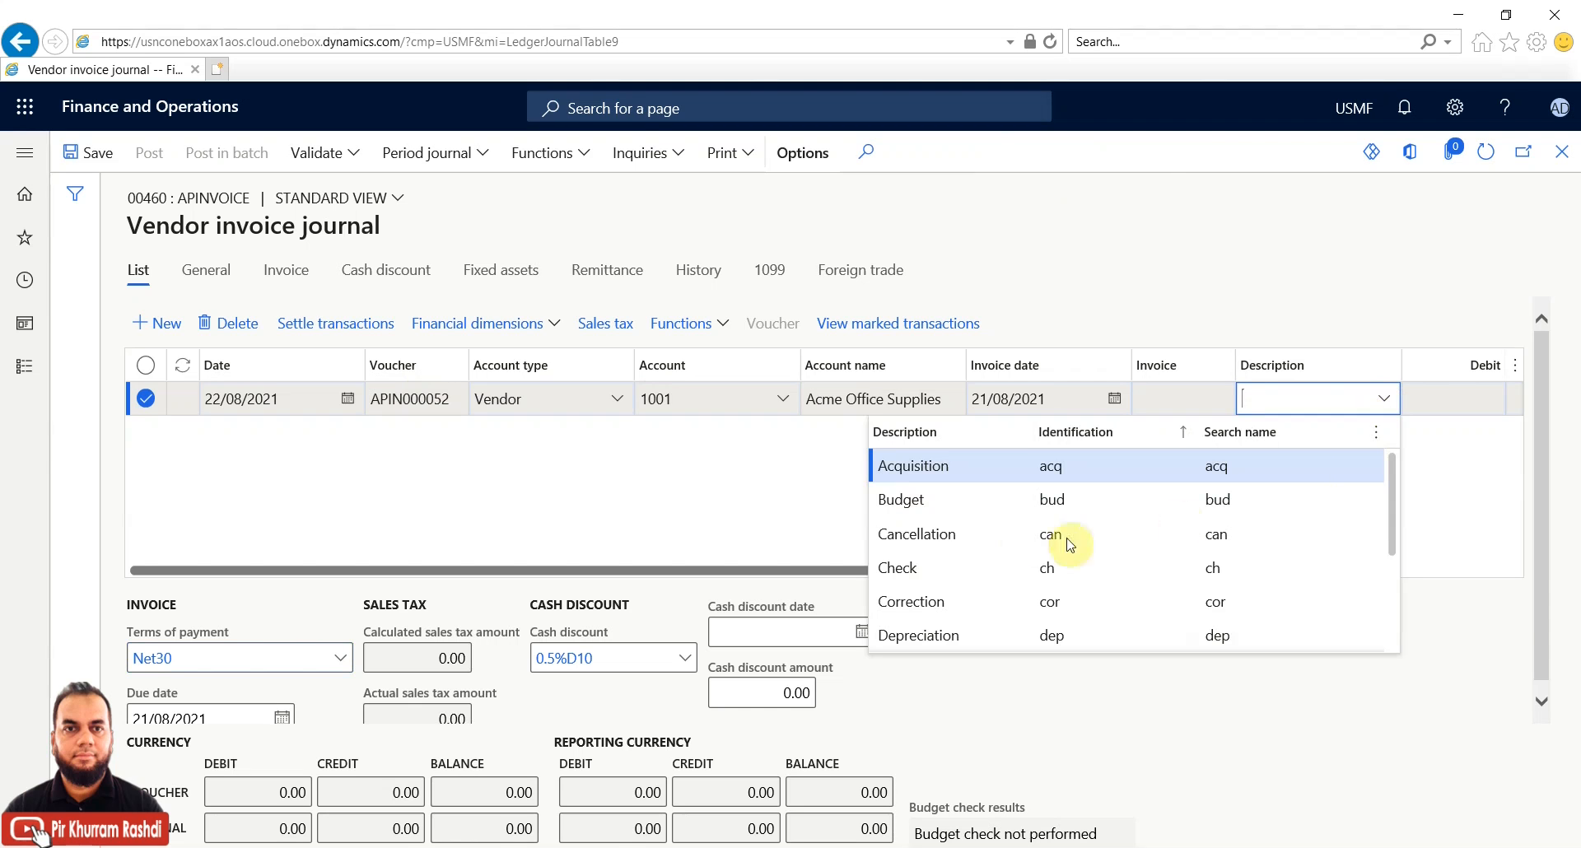
scroll(962, 554, down, 5)
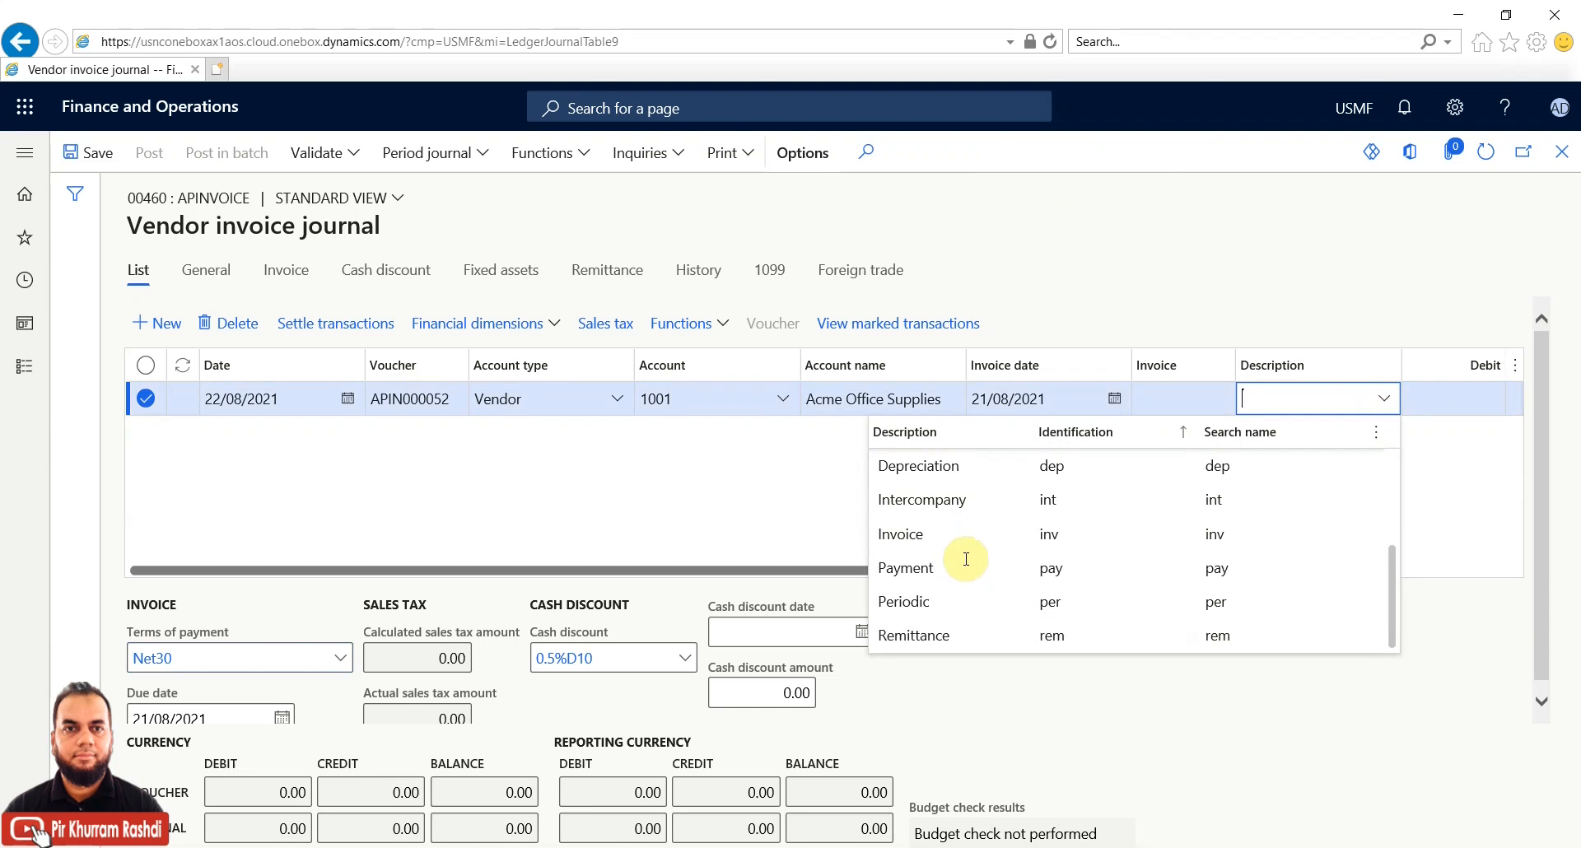
click(962, 537)
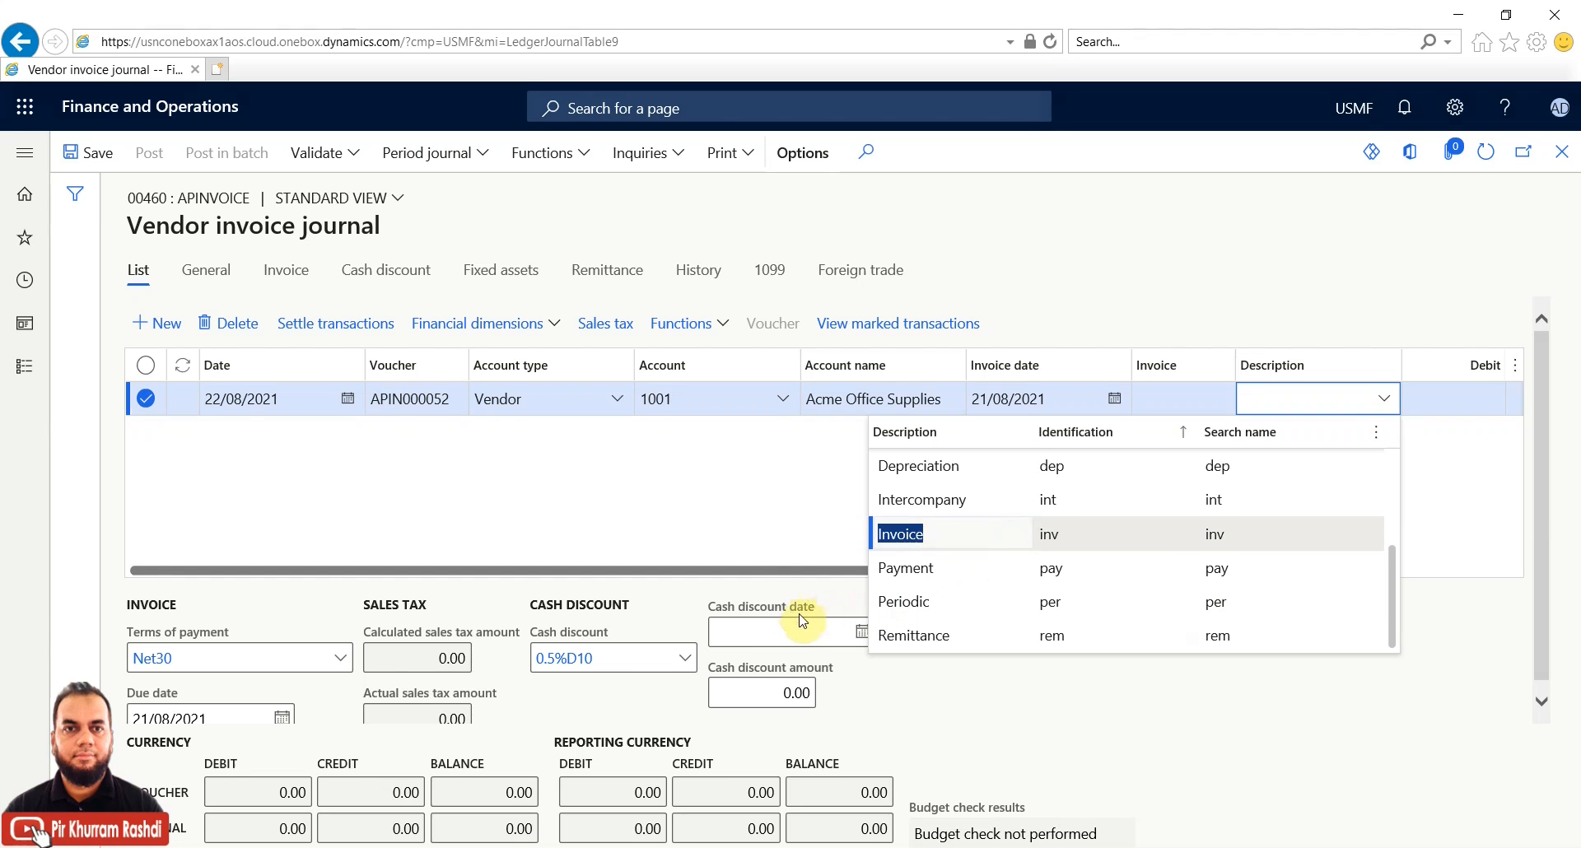
Enter a 500.00 credit and set the ledger offset account to 606300-001
drag(812, 573, 1059, 541)
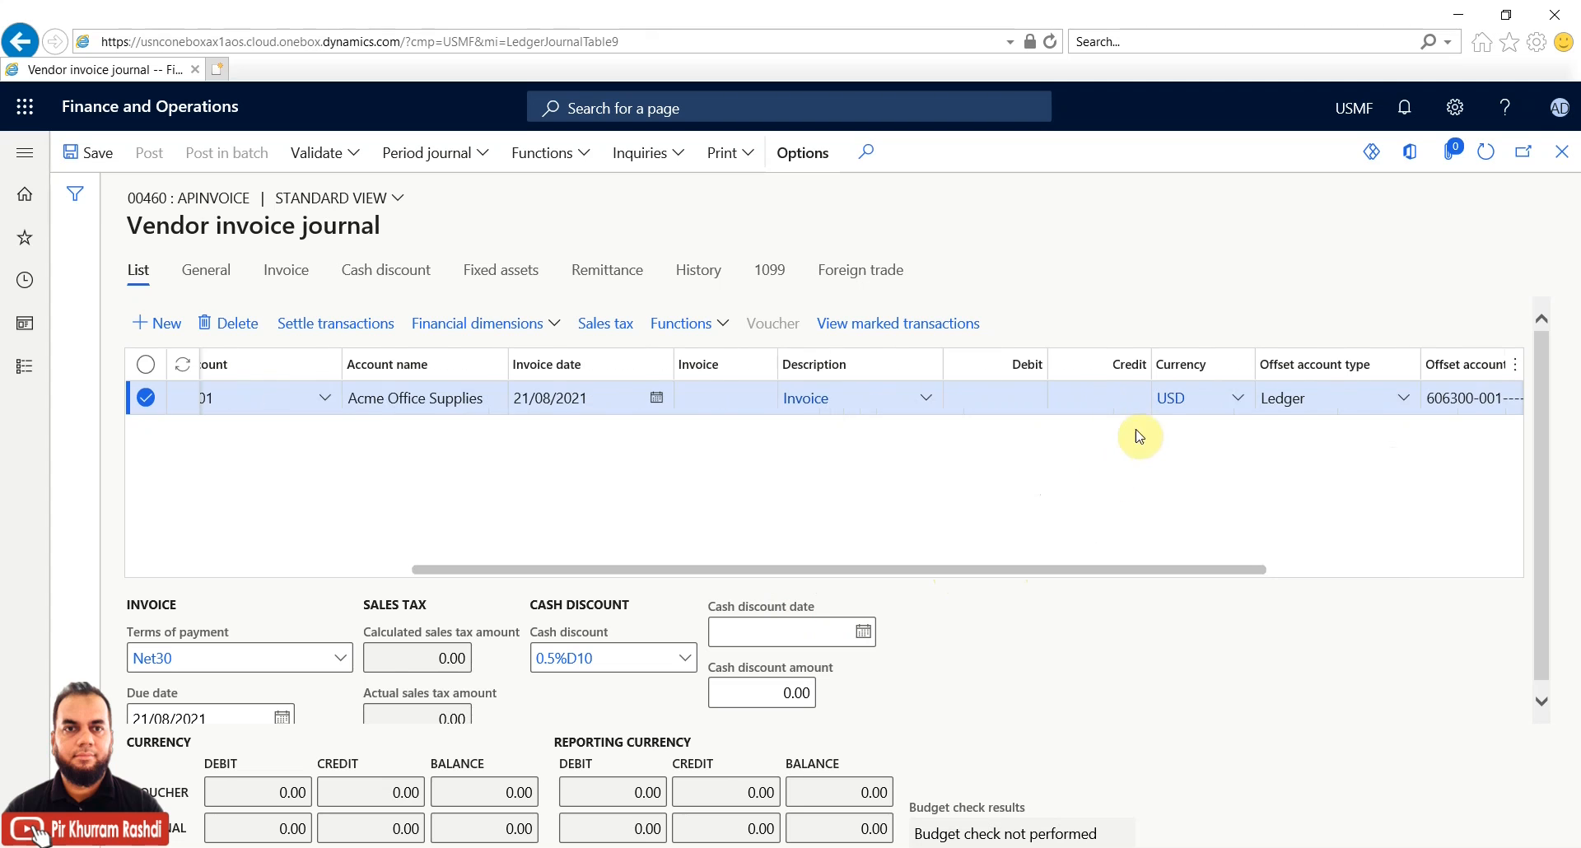
click(1098, 393)
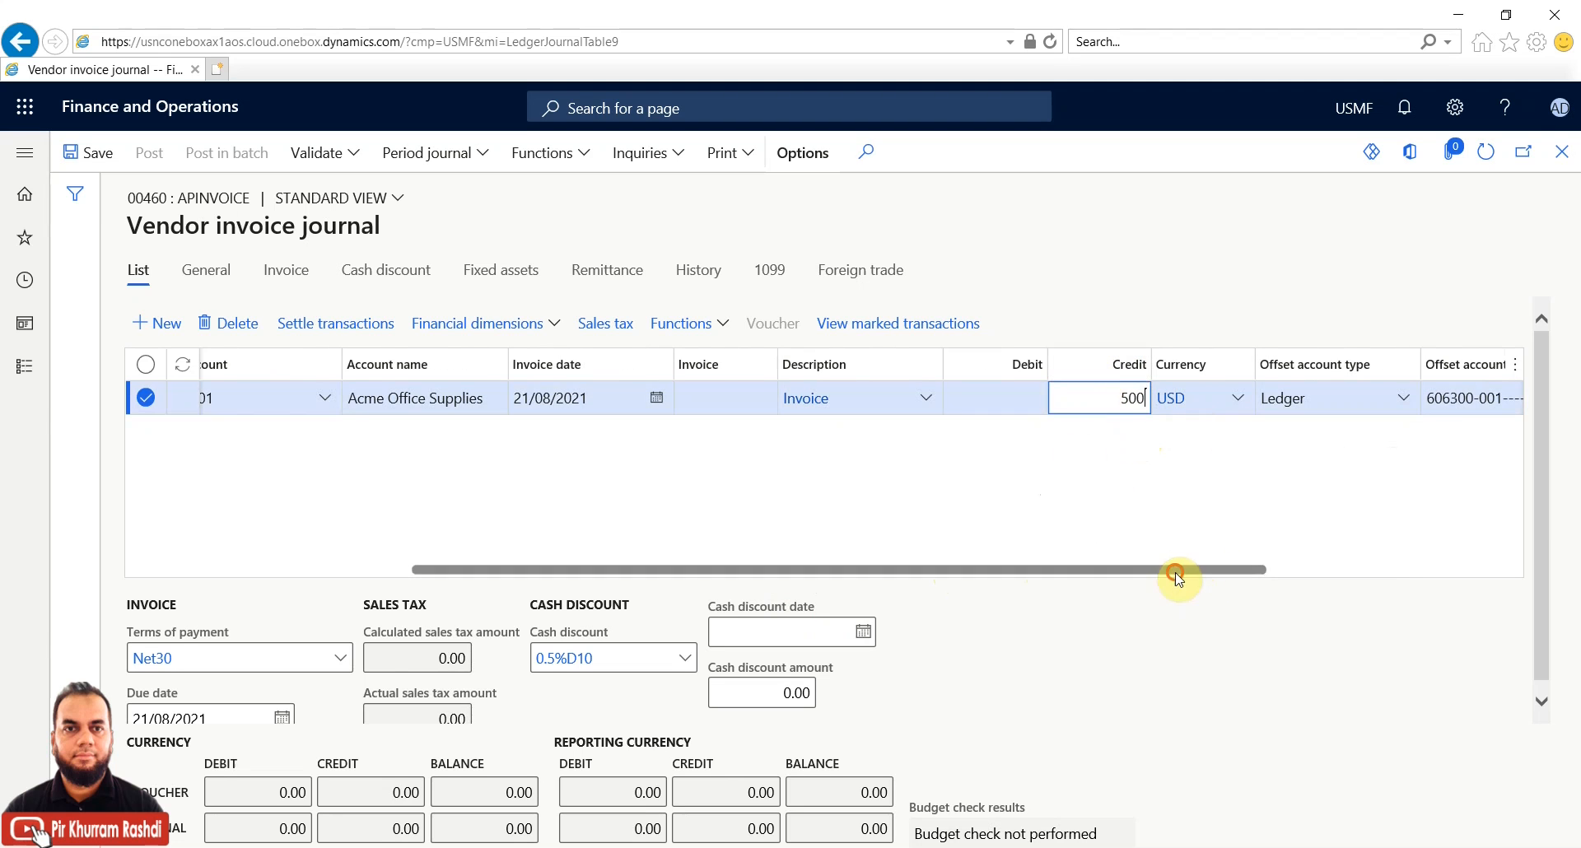
drag(1176, 570, 1421, 574)
click(1445, 569)
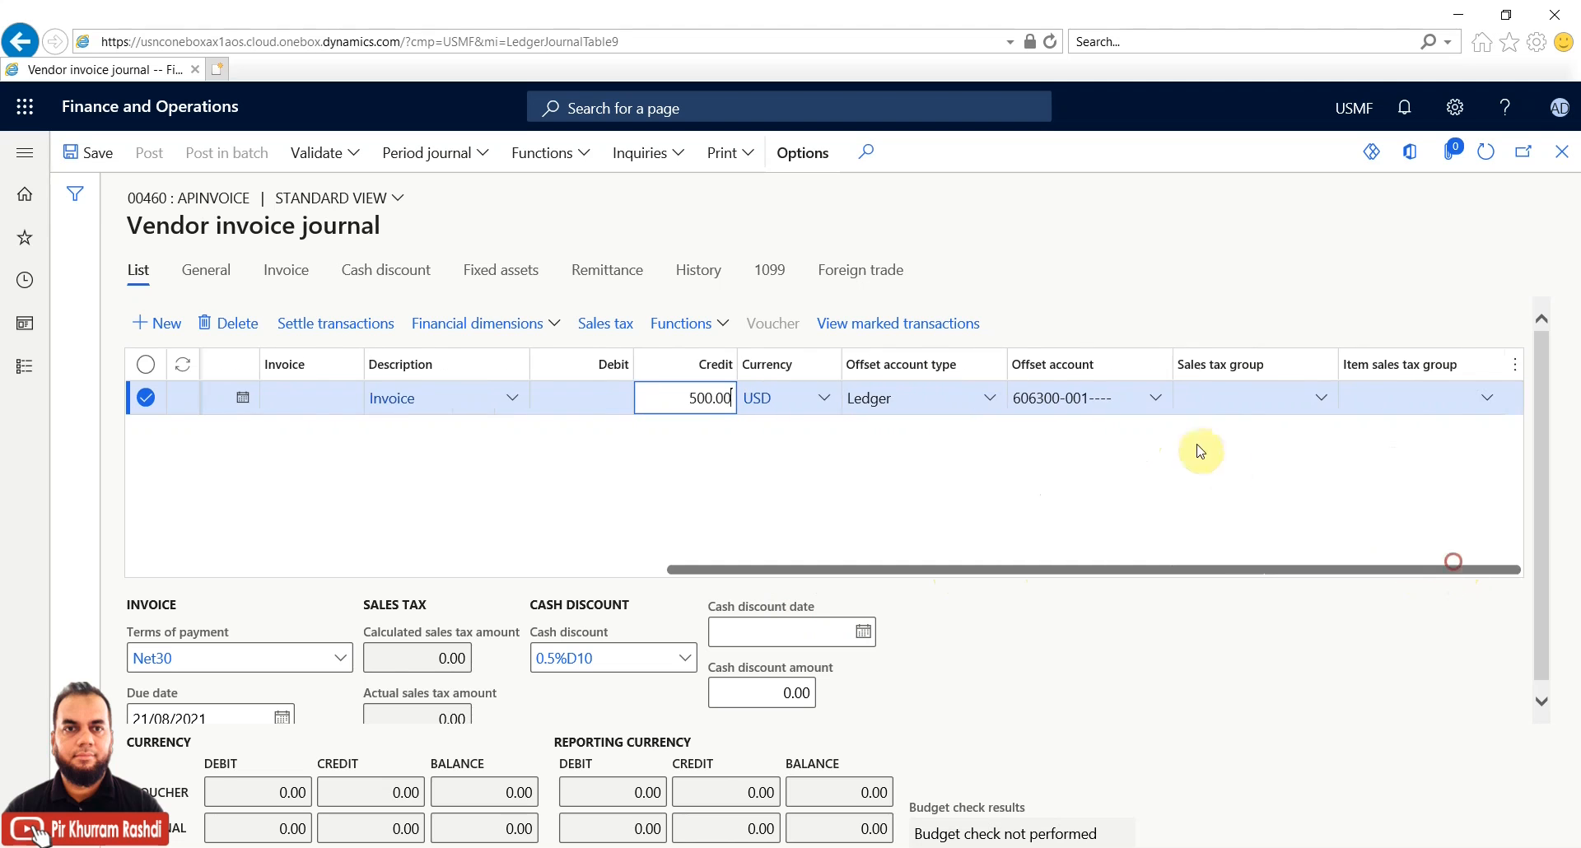
click(1039, 399)
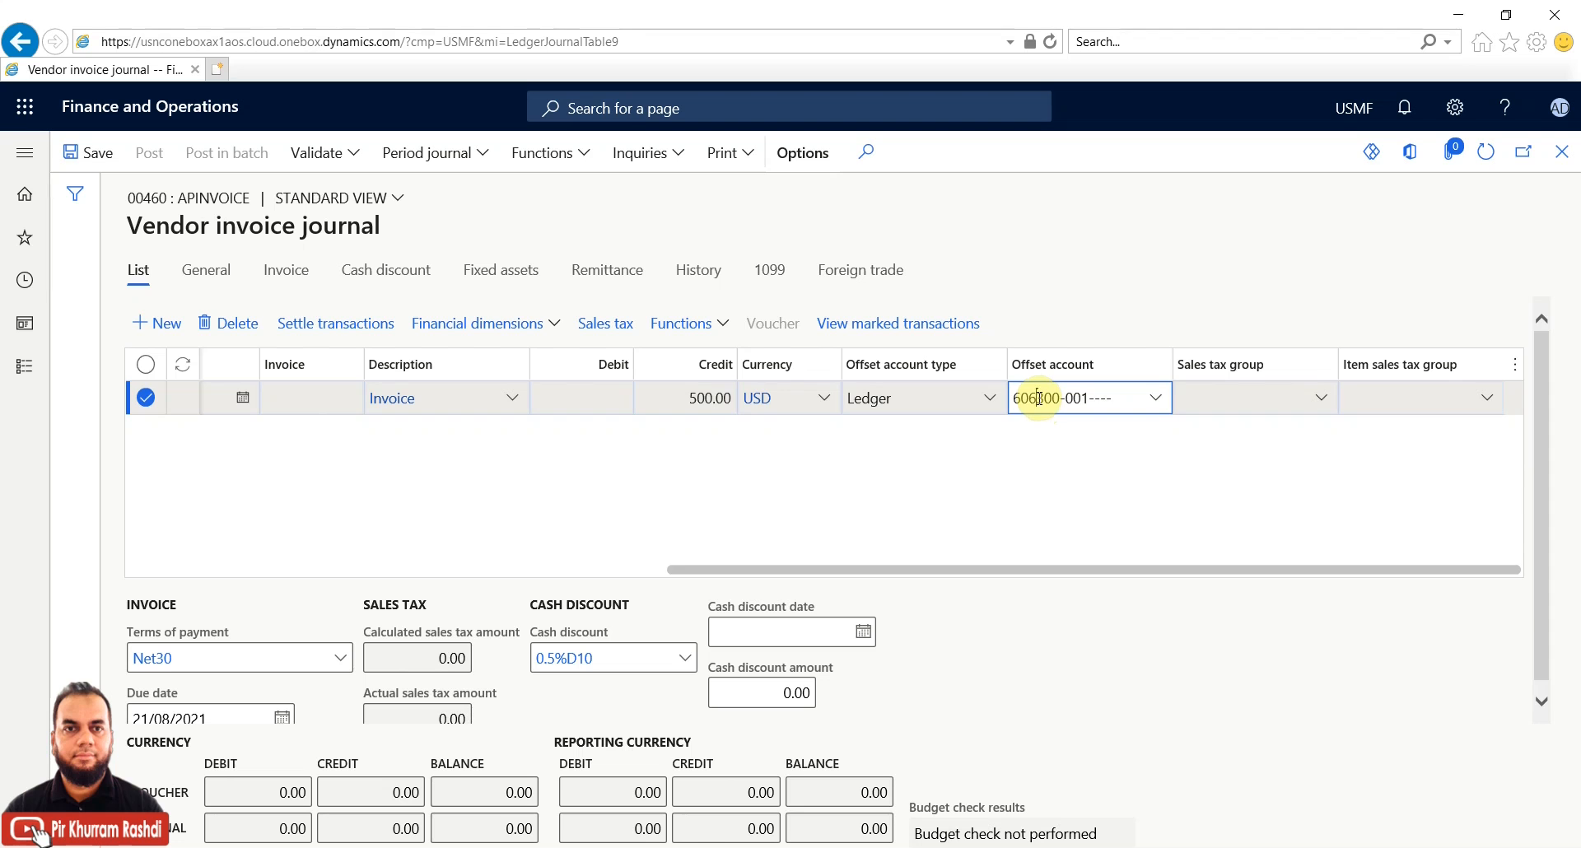
click(1159, 400)
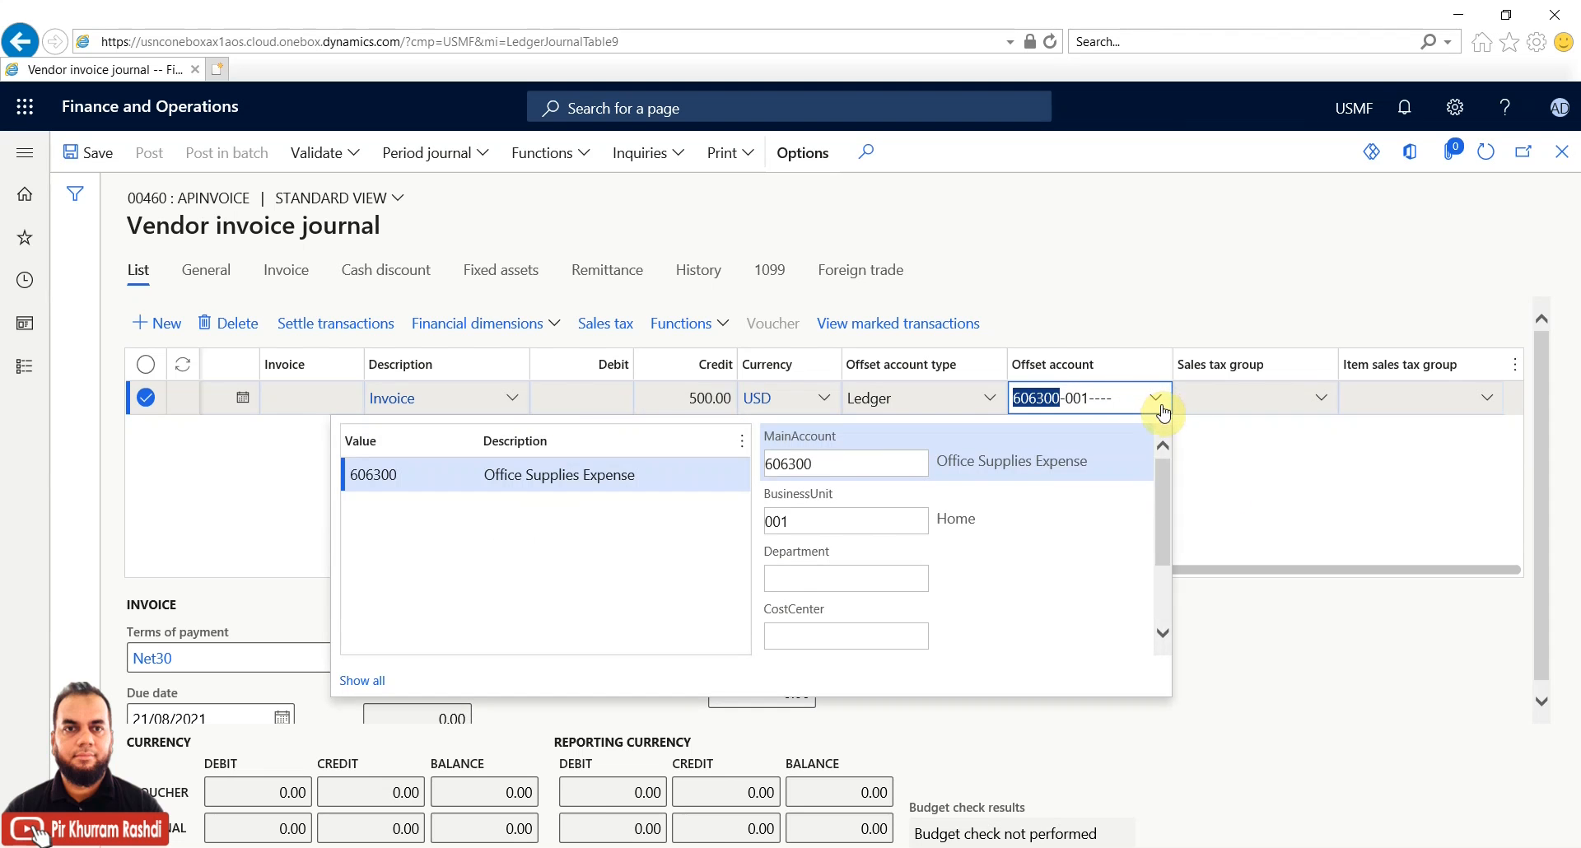
click(1286, 570)
drag(1287, 570, 484, 529)
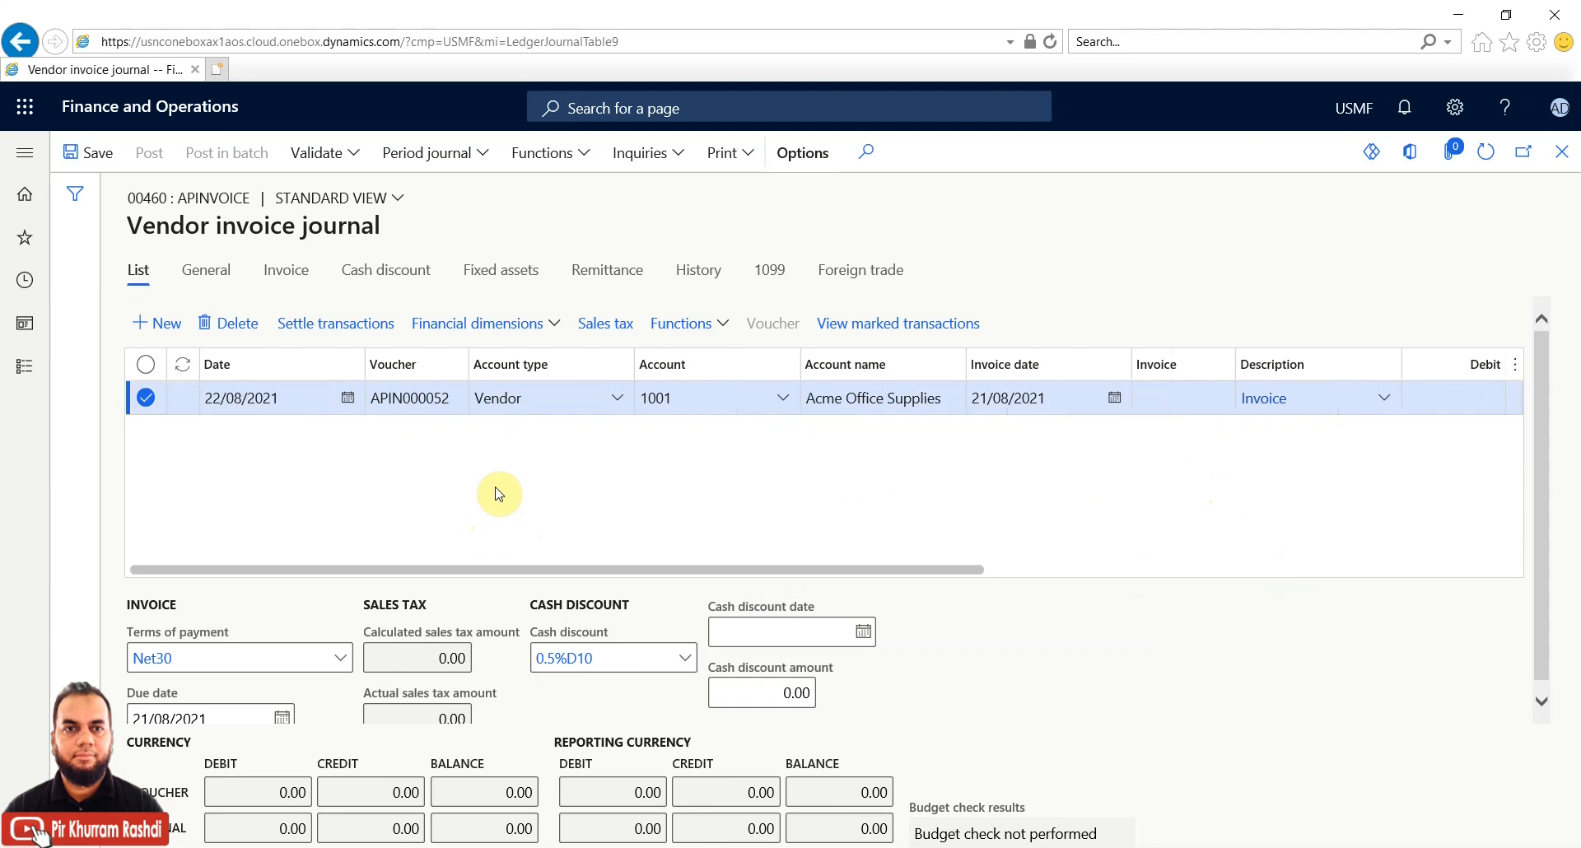
Validate journal 00460, add invoice number Inv-22082021 to clear the warning, and validate again
click(359, 151)
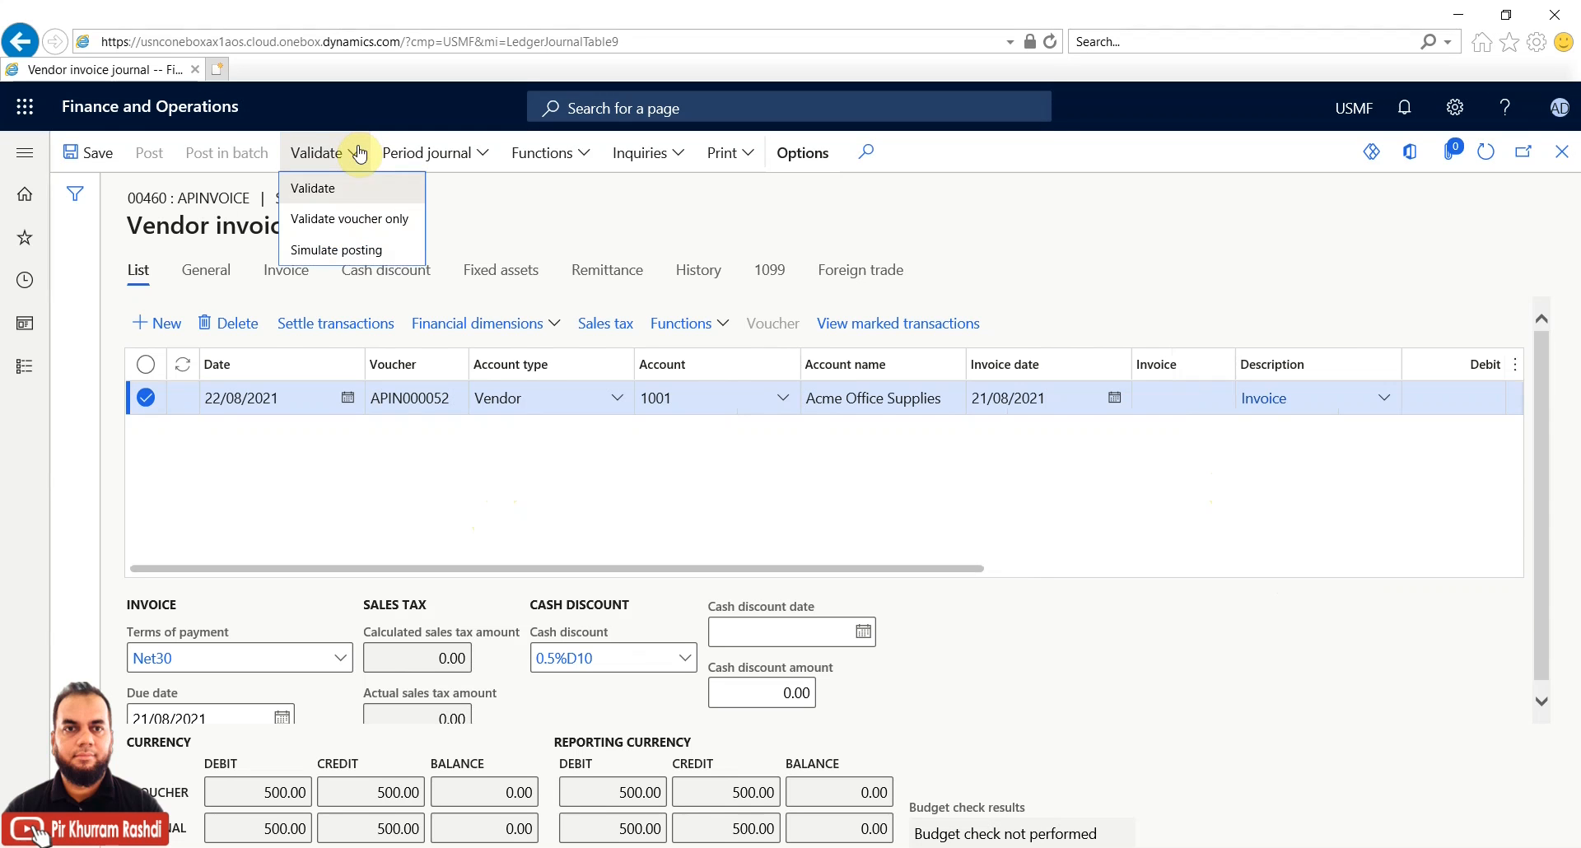
click(358, 189)
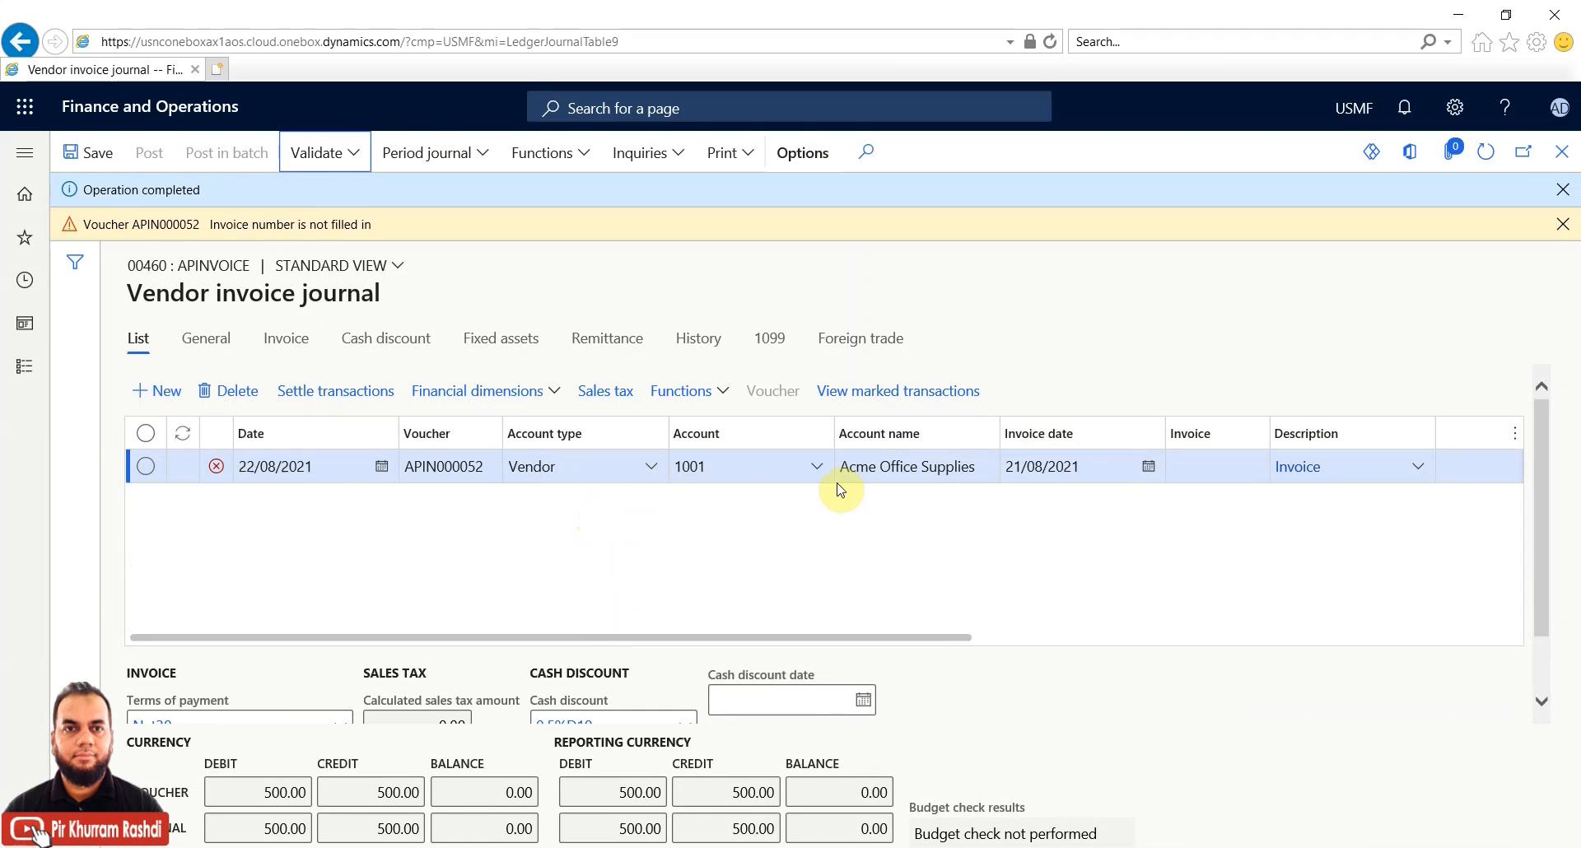
click(1177, 466)
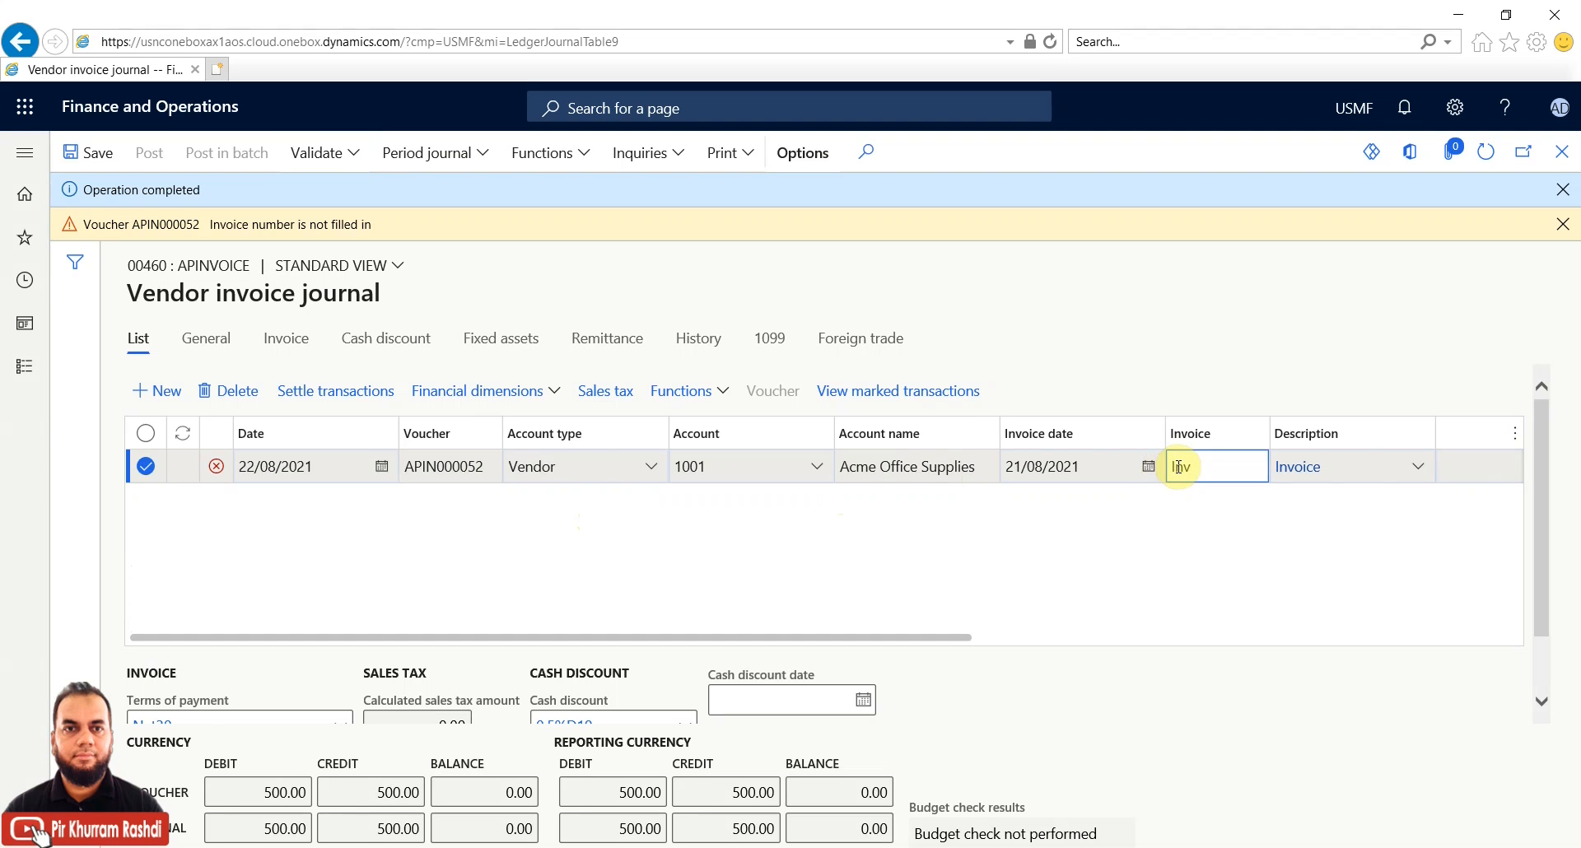
text(Inv-22082021)
click(728, 460)
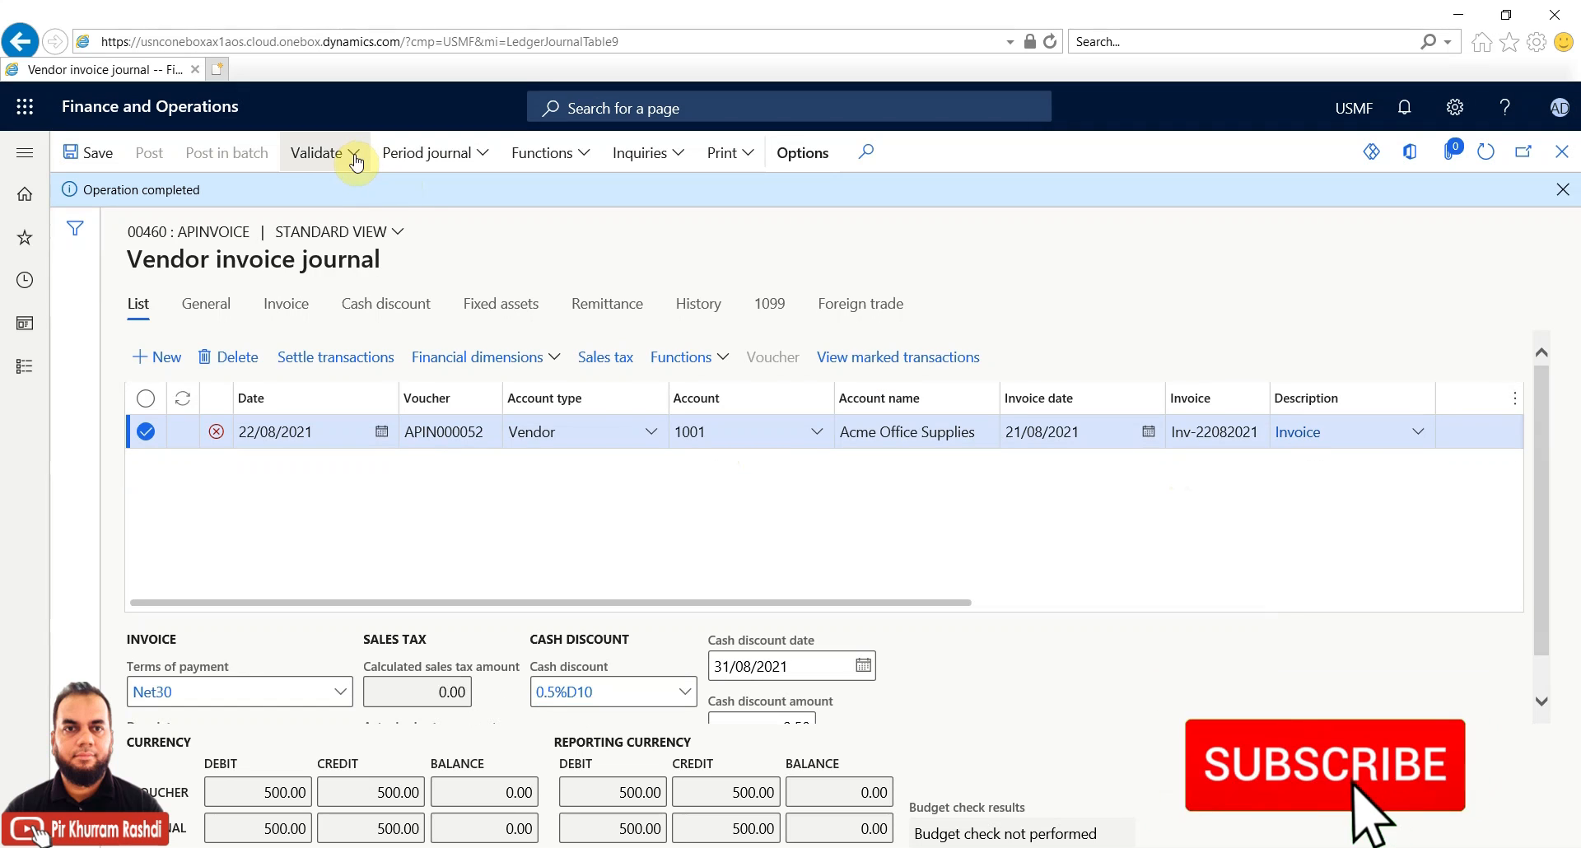
click(356, 158)
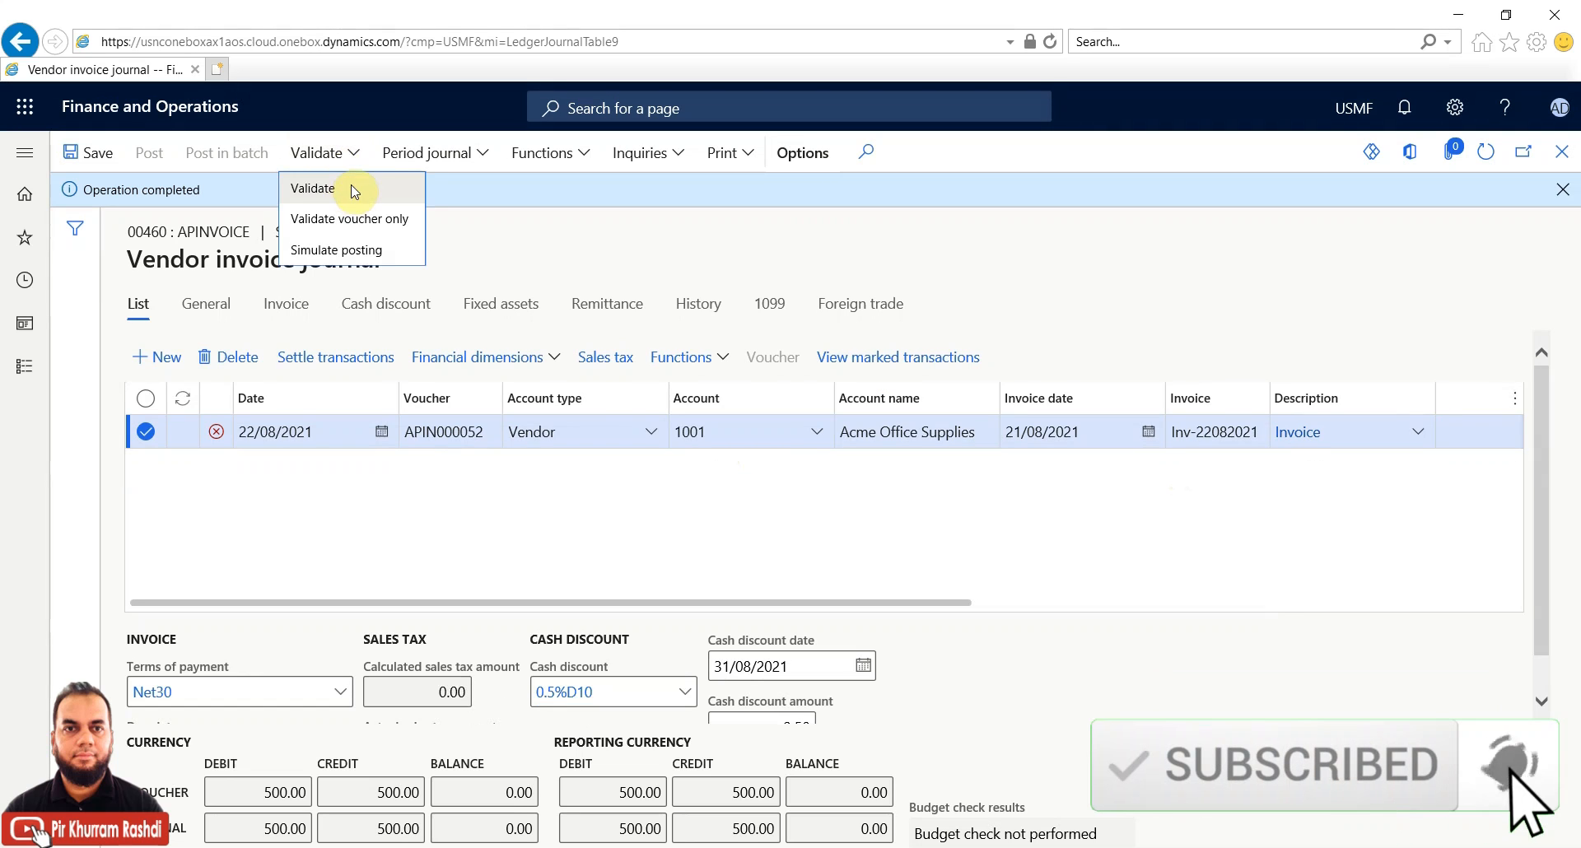
click(353, 190)
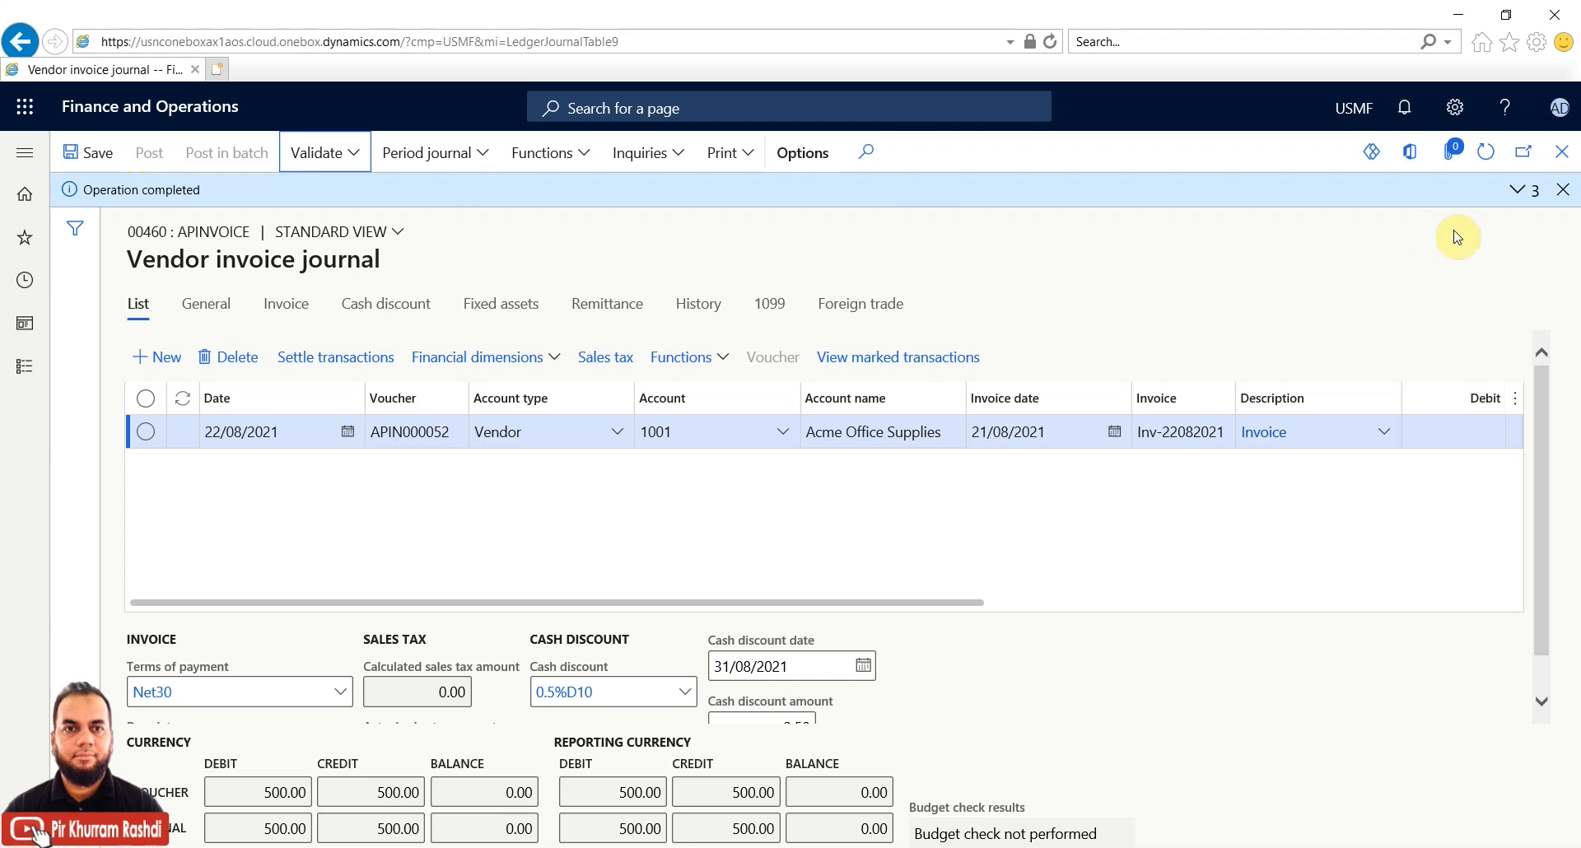
click(1563, 154)
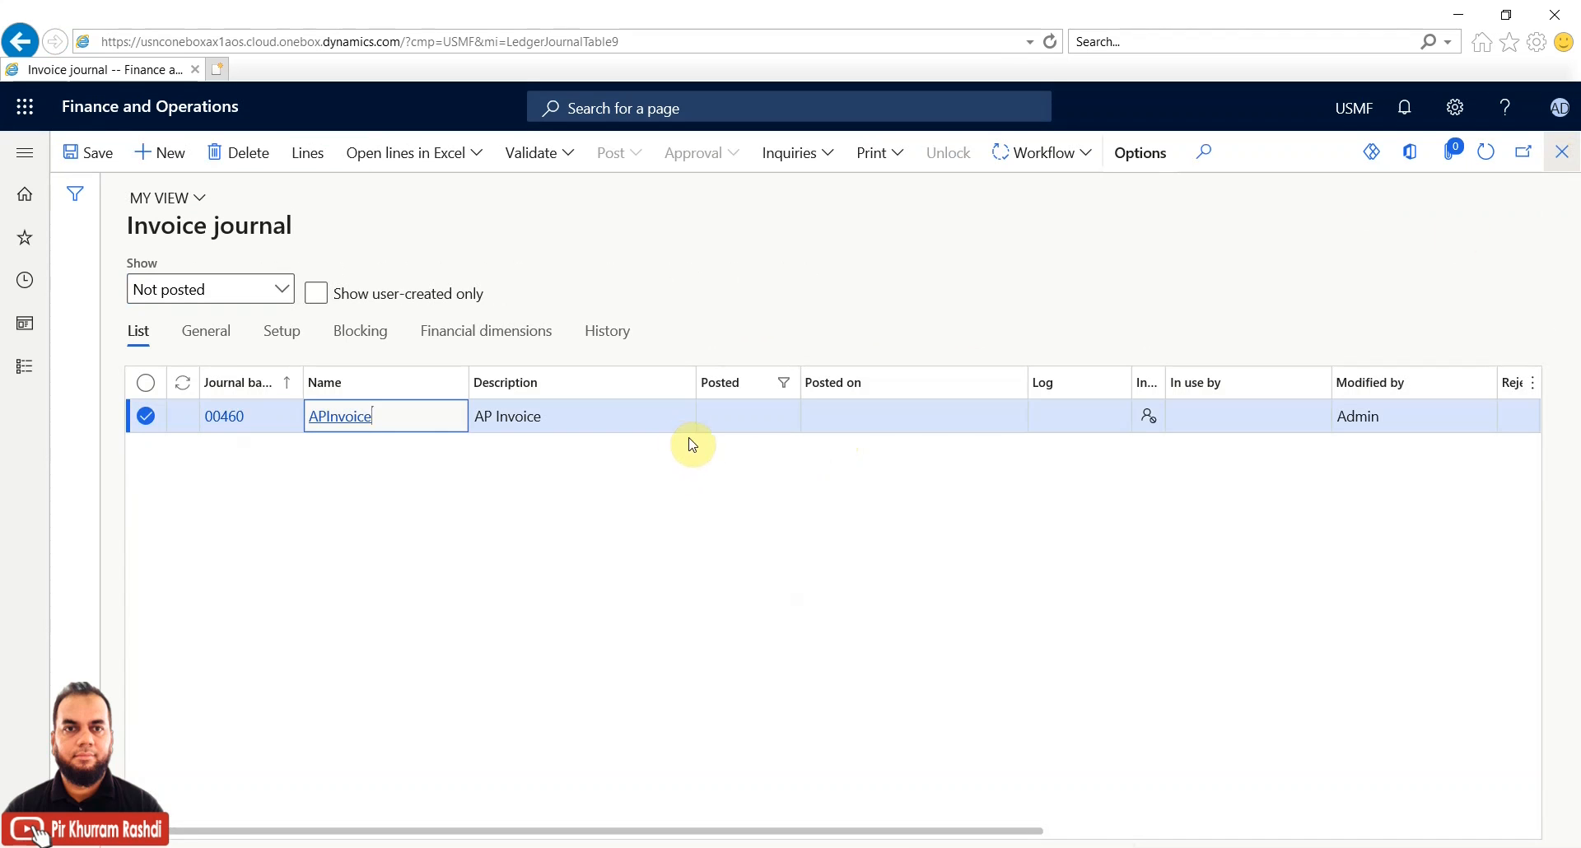
Submit journal 00460 to the approval workflow with the comment 'submitted for approval'
click(1086, 155)
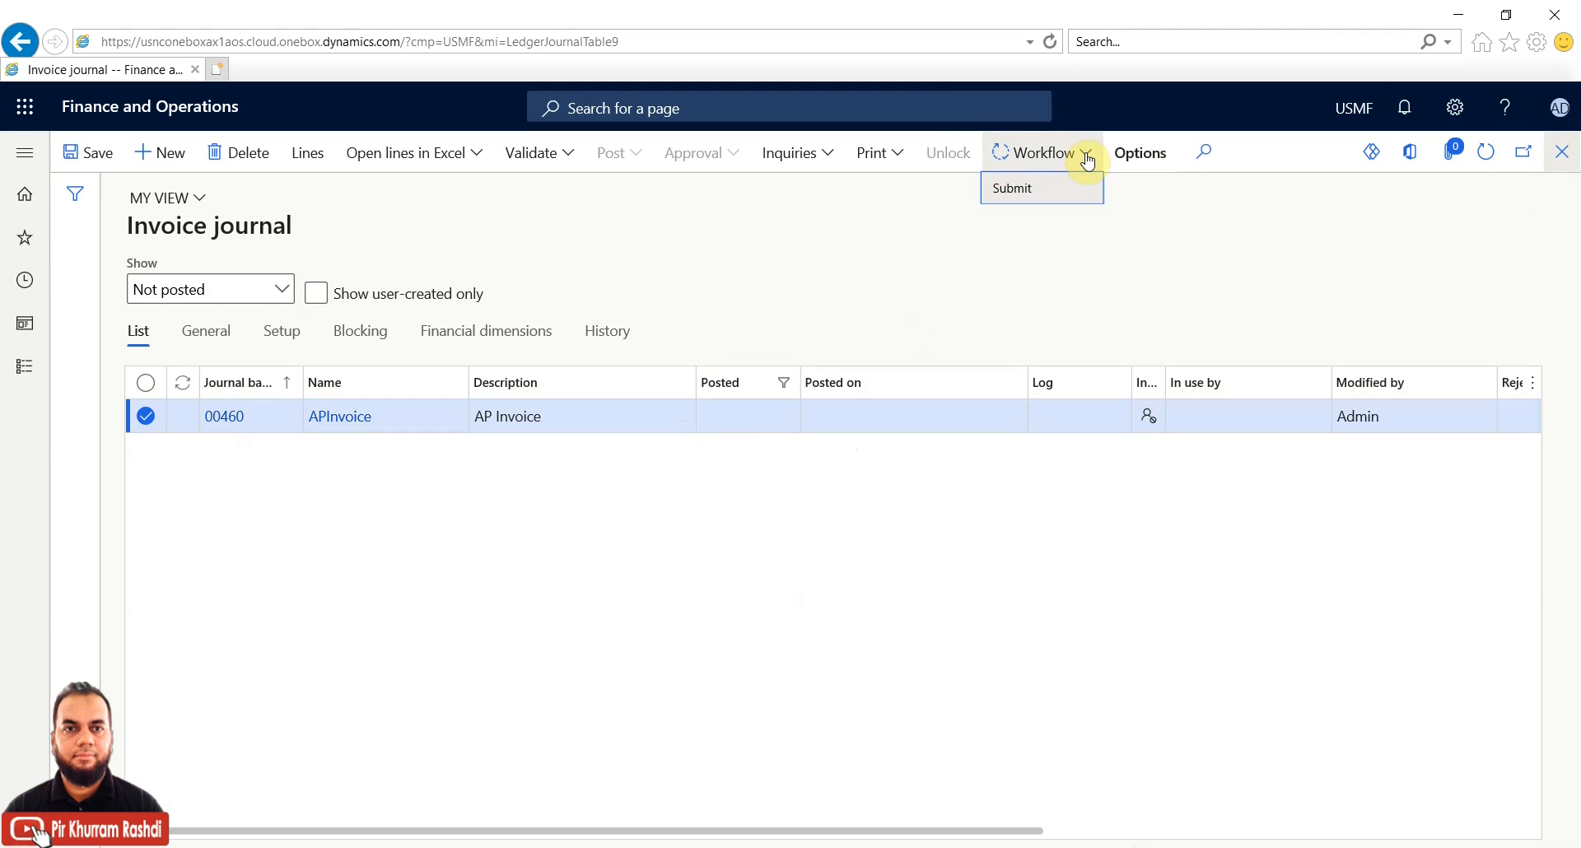
click(1062, 191)
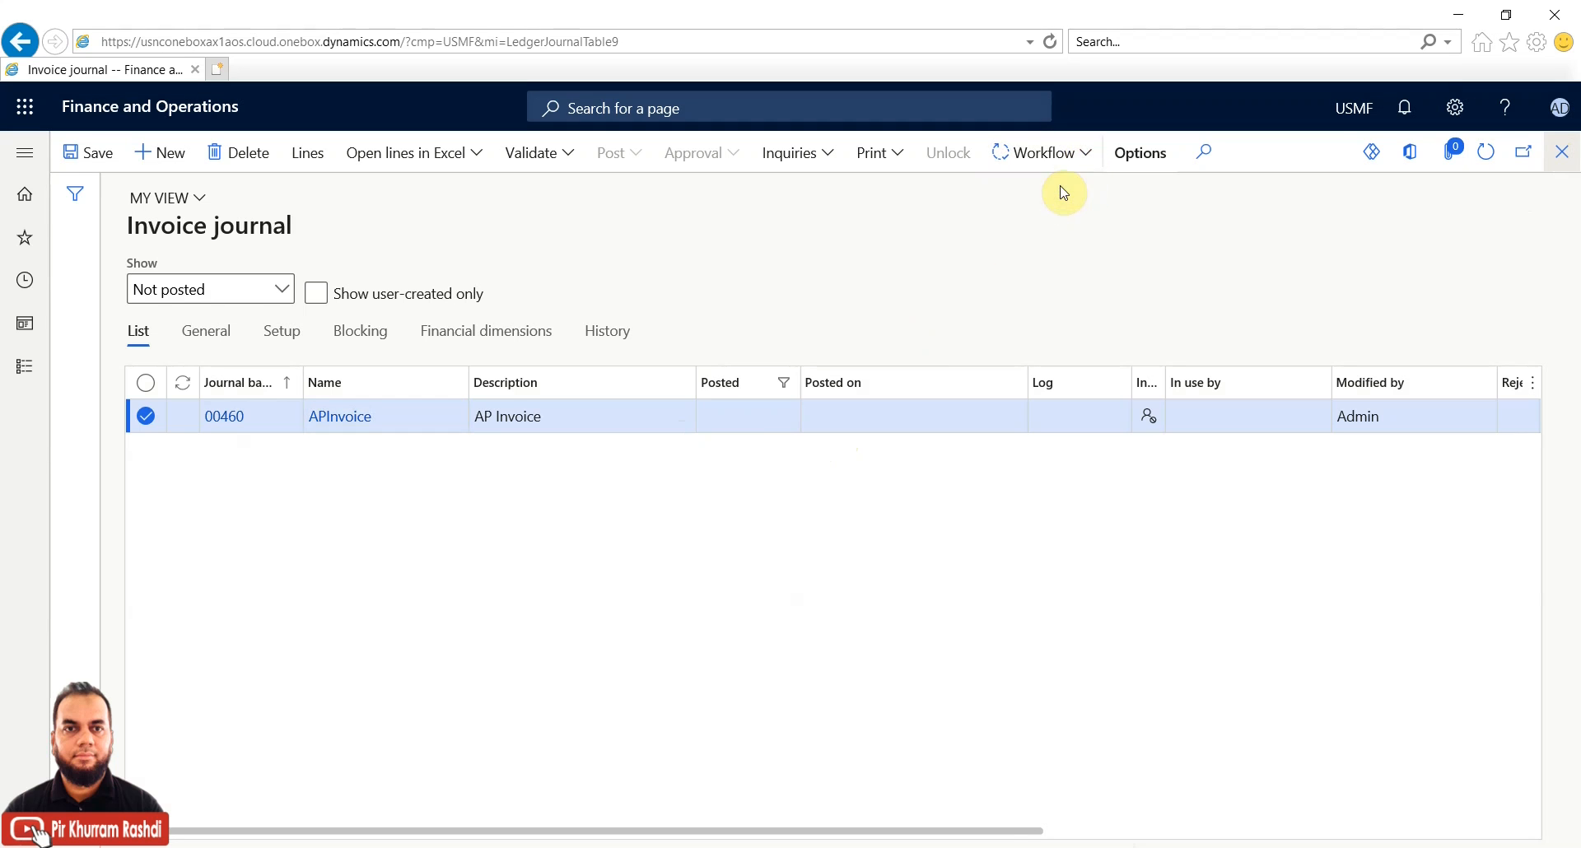
click(1052, 240)
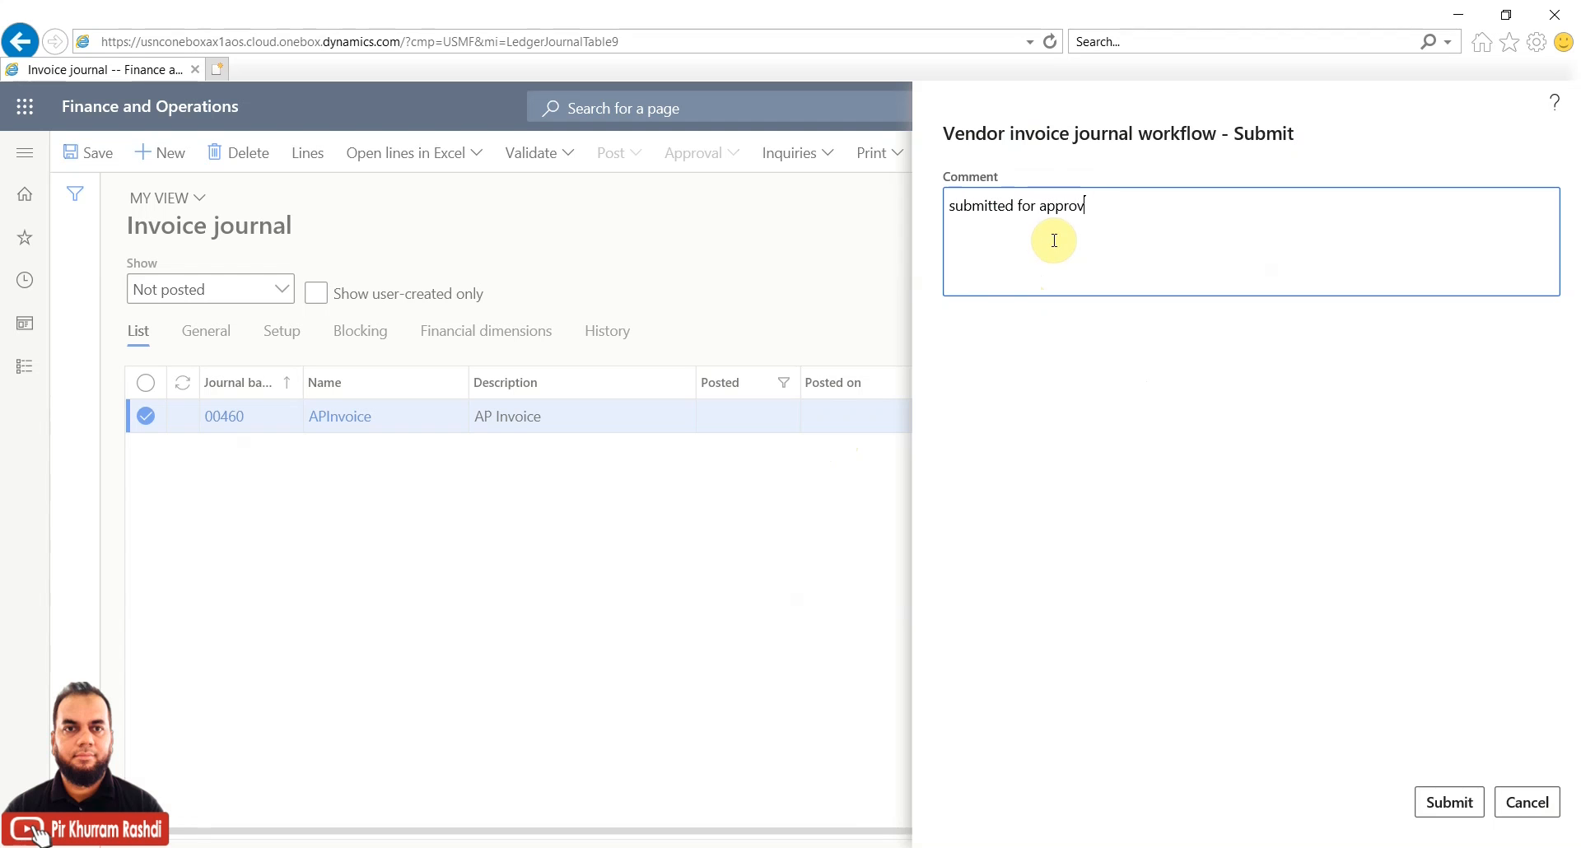
click(1453, 800)
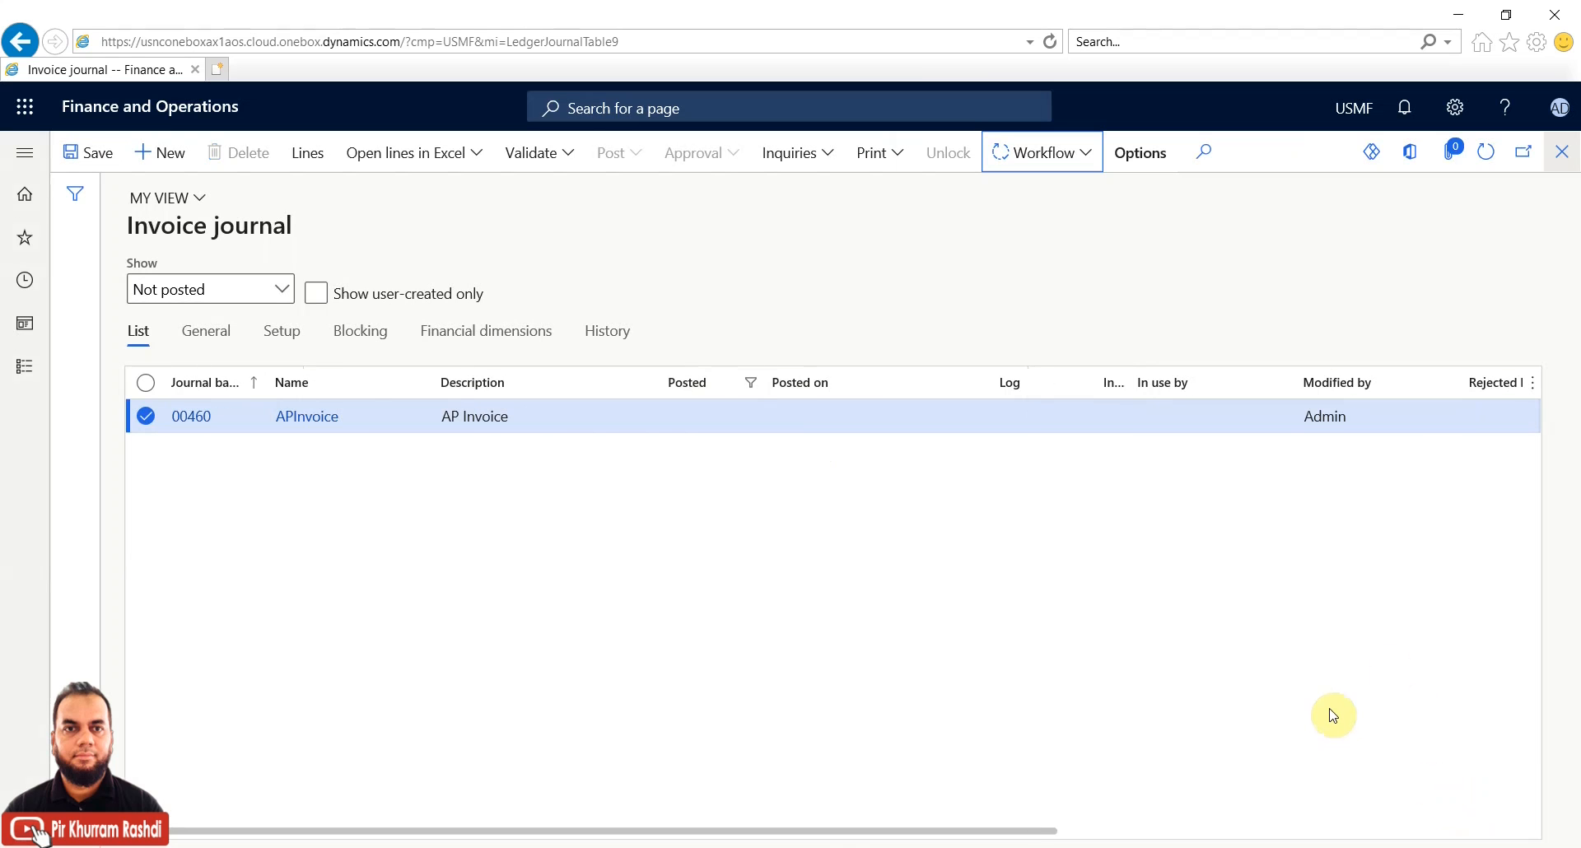
click(1487, 157)
click(1482, 166)
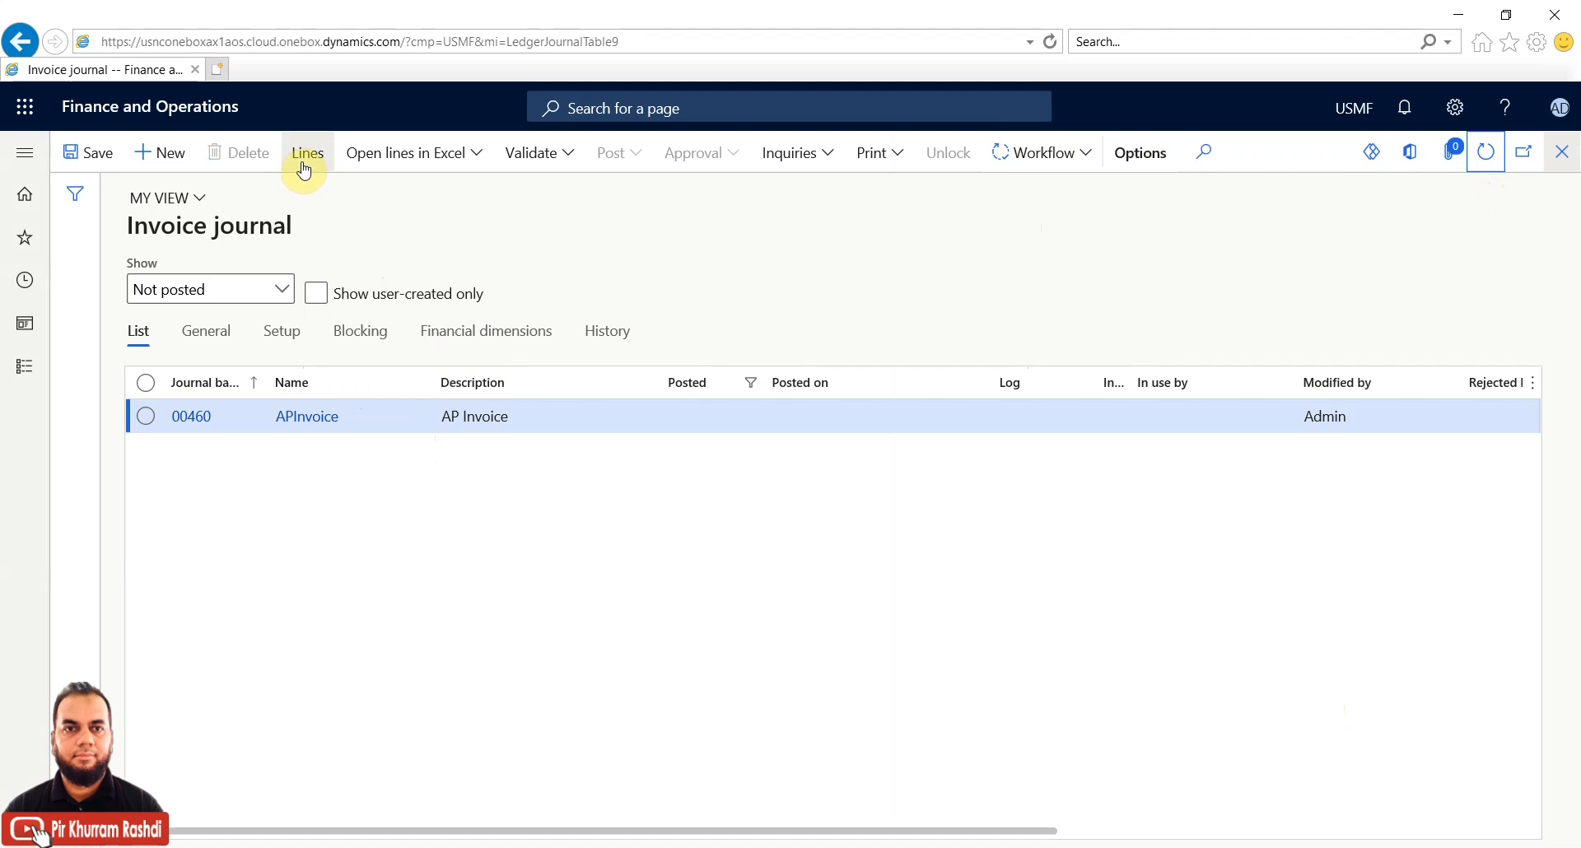
click(1090, 162)
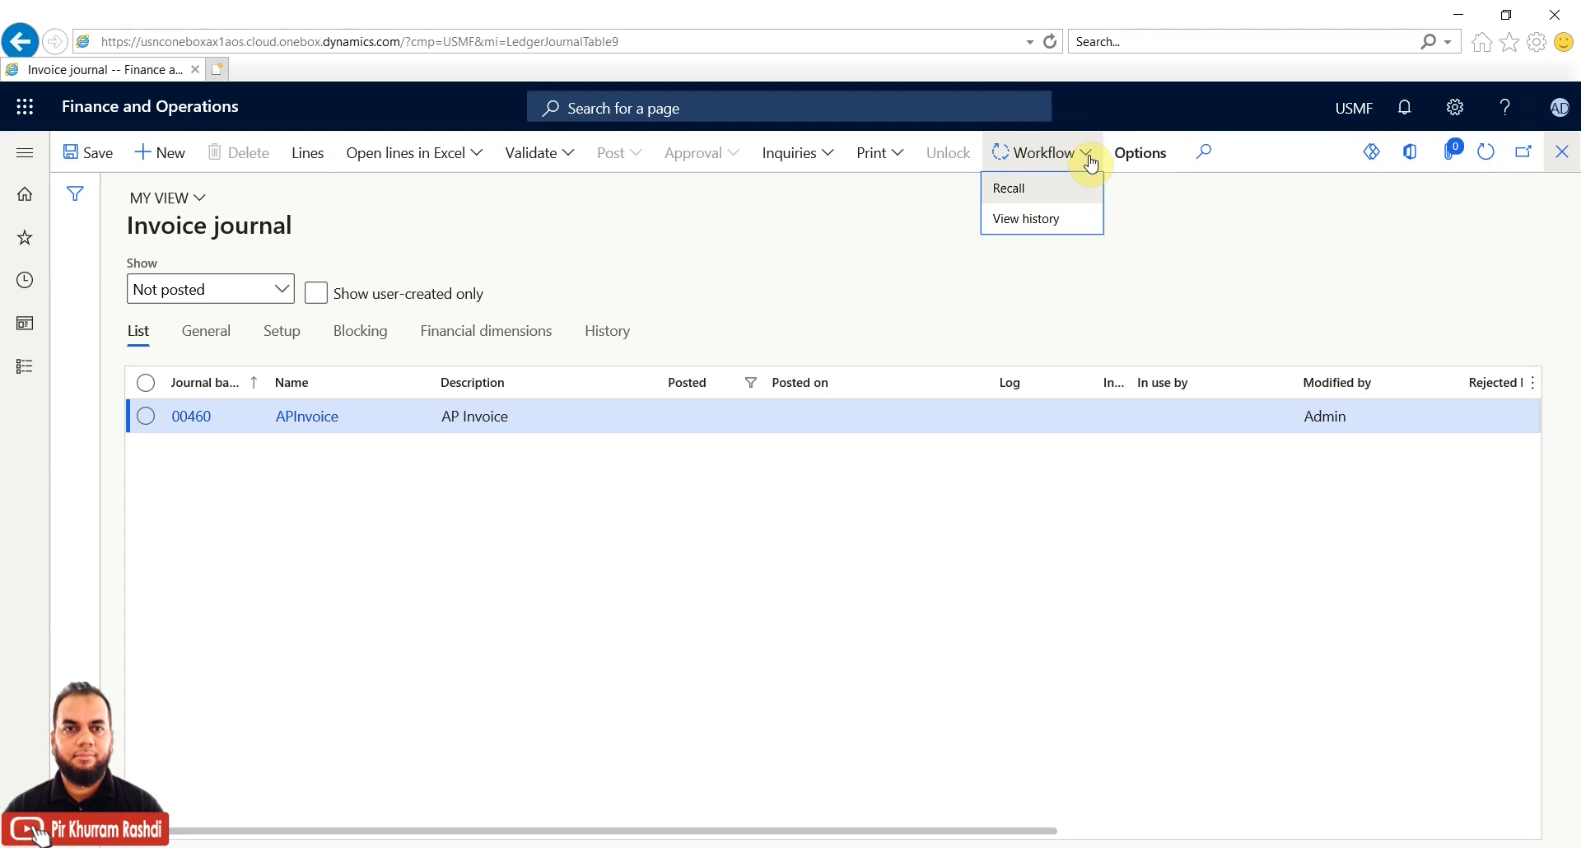
click(1489, 157)
click(1493, 164)
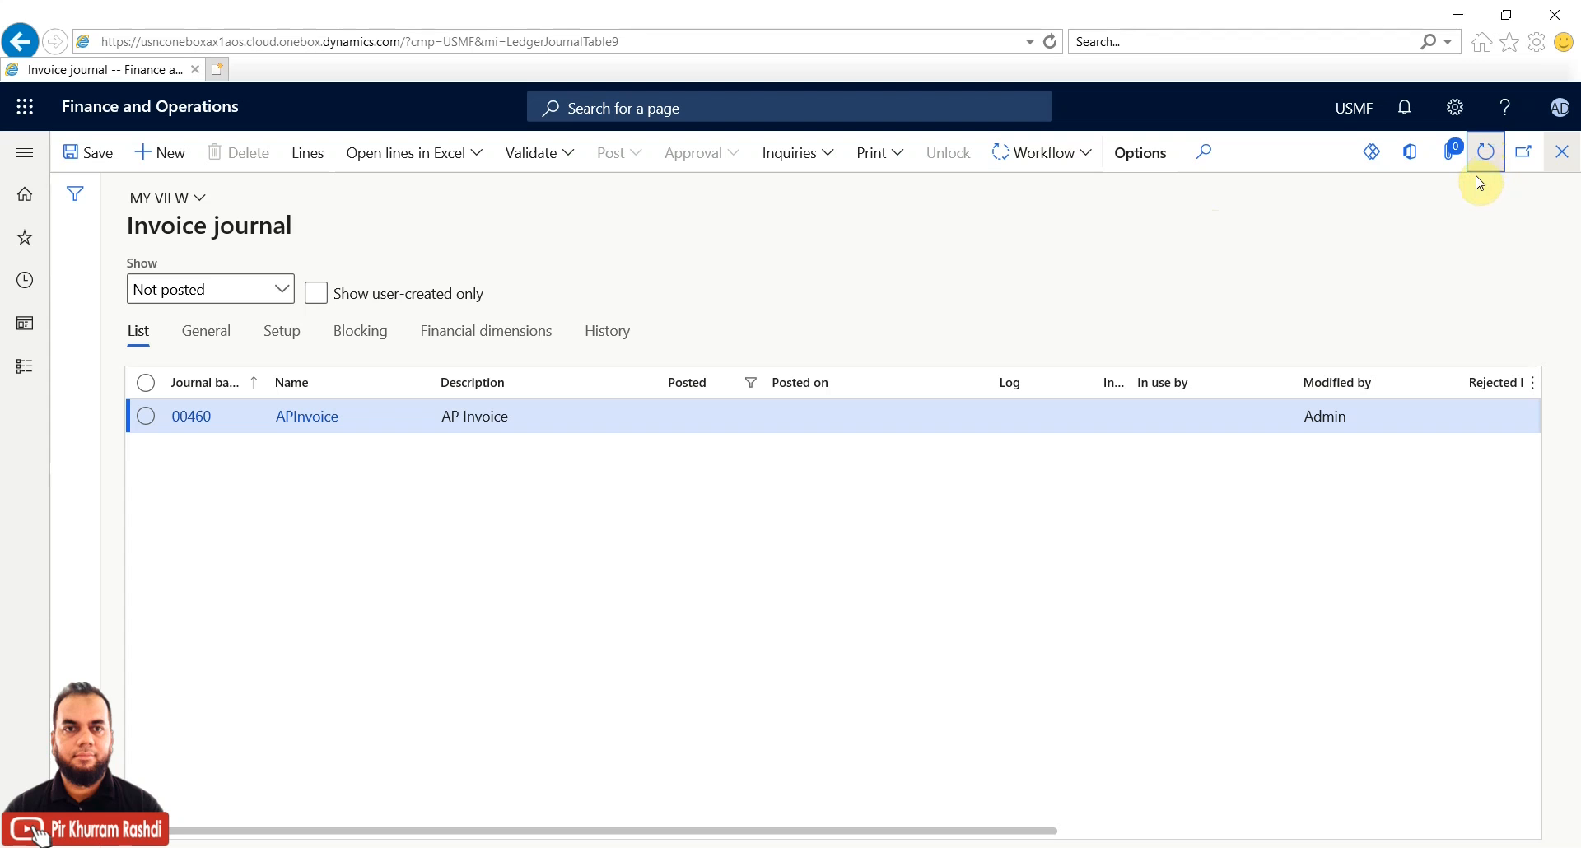
click(1087, 163)
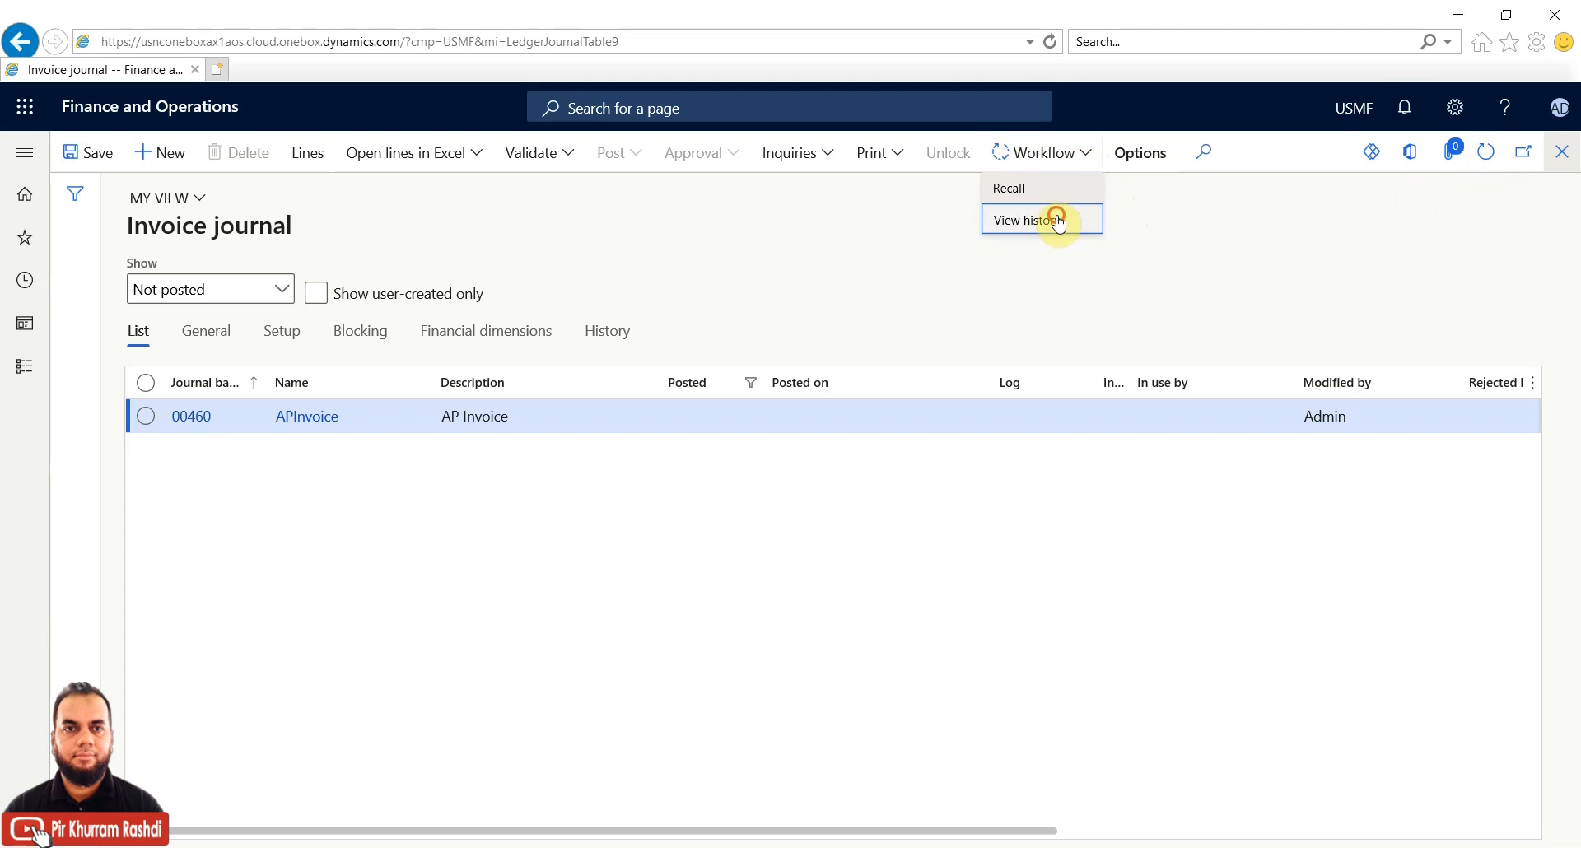
click(1048, 216)
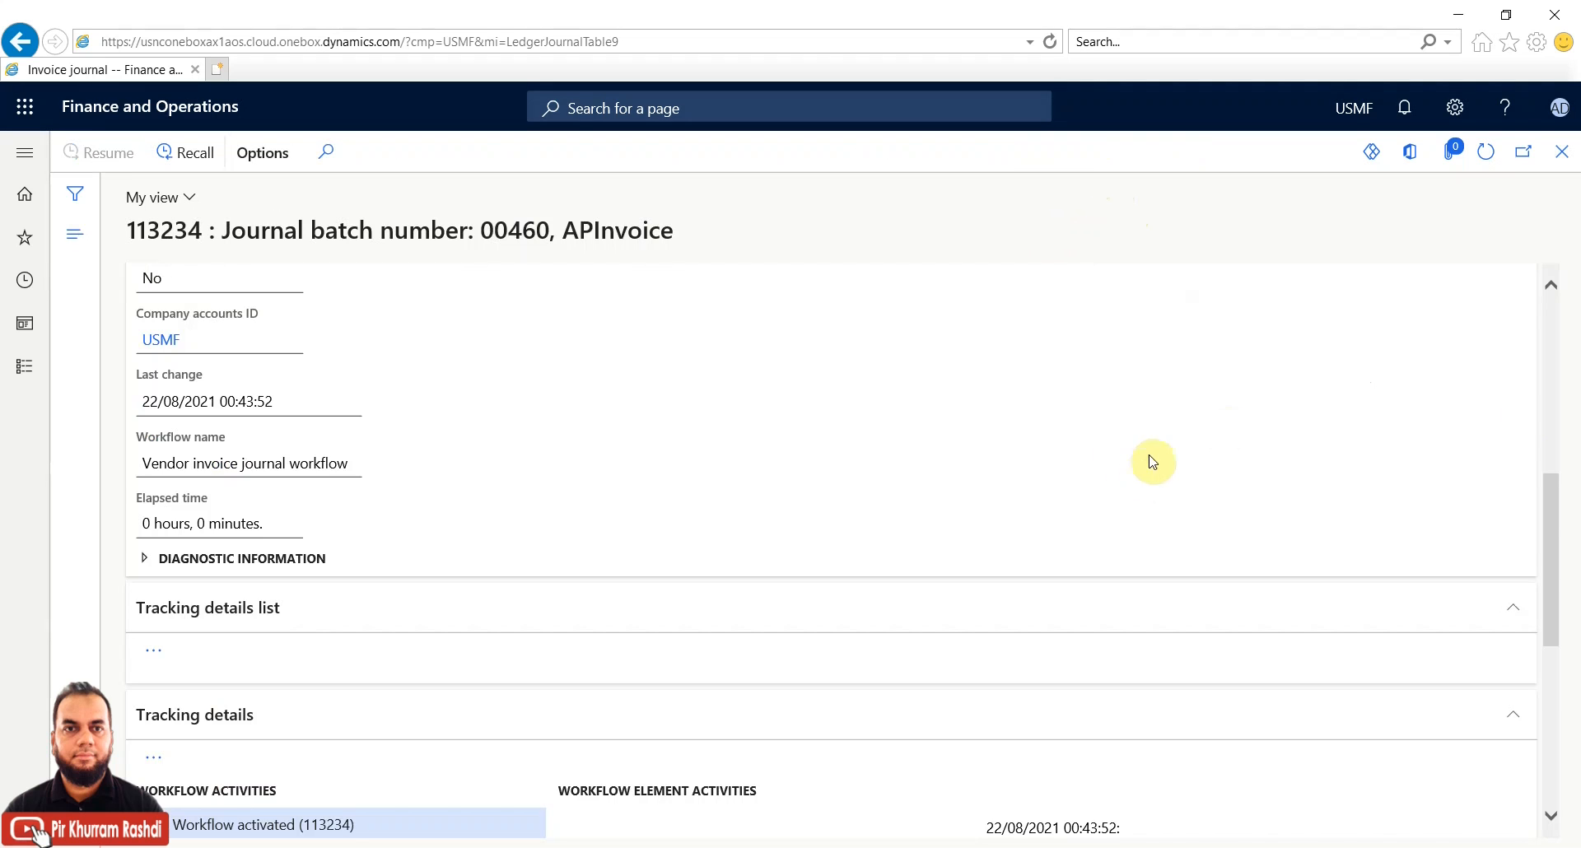
click(1550, 473)
drag(1549, 459, 1573, 389)
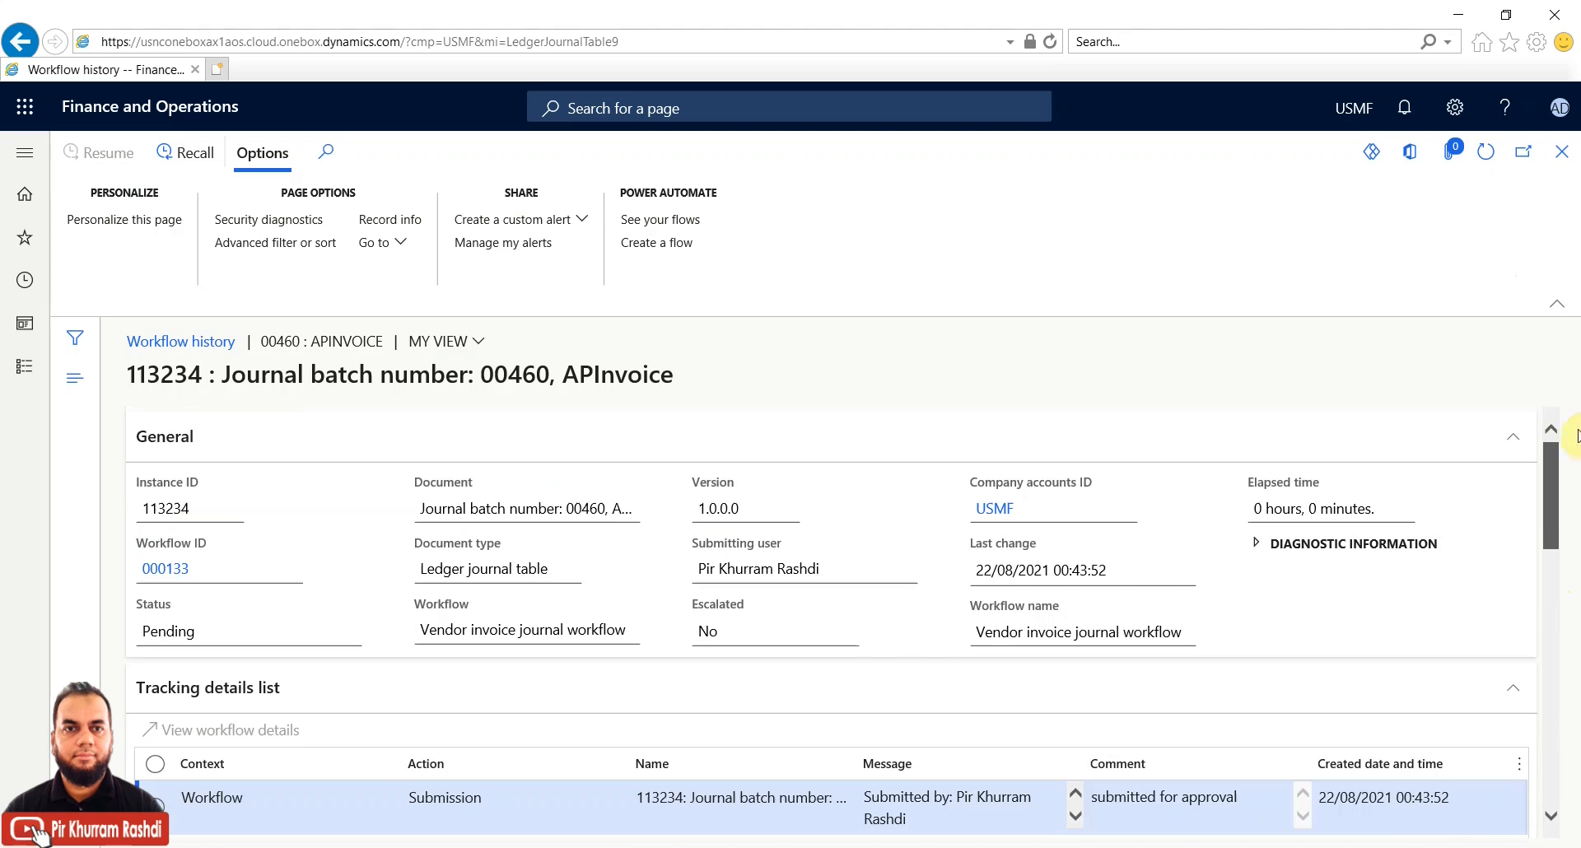
click(1563, 154)
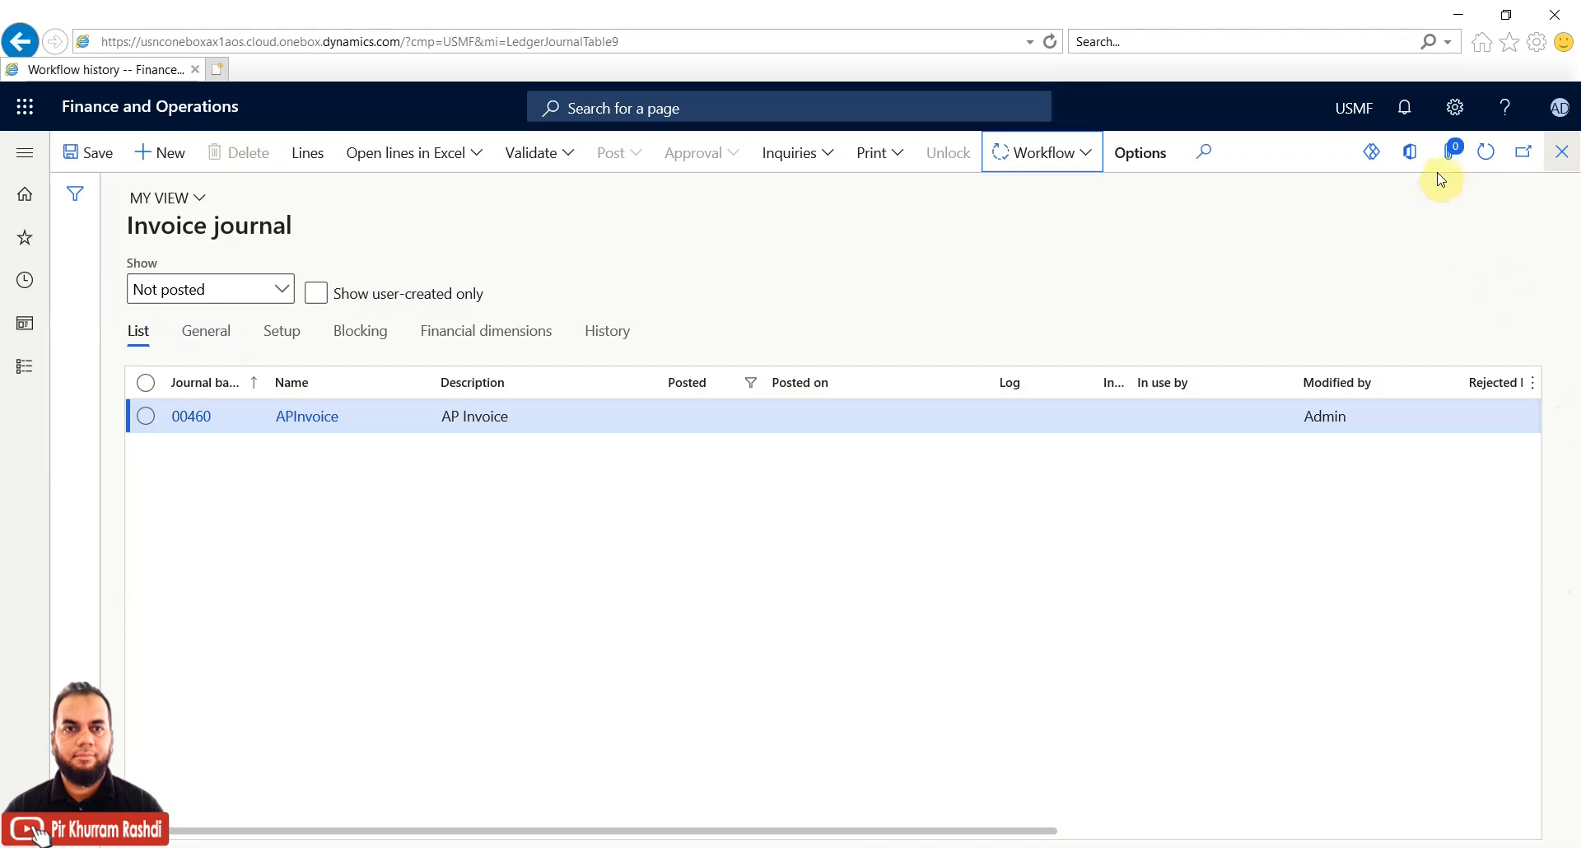
click(1485, 164)
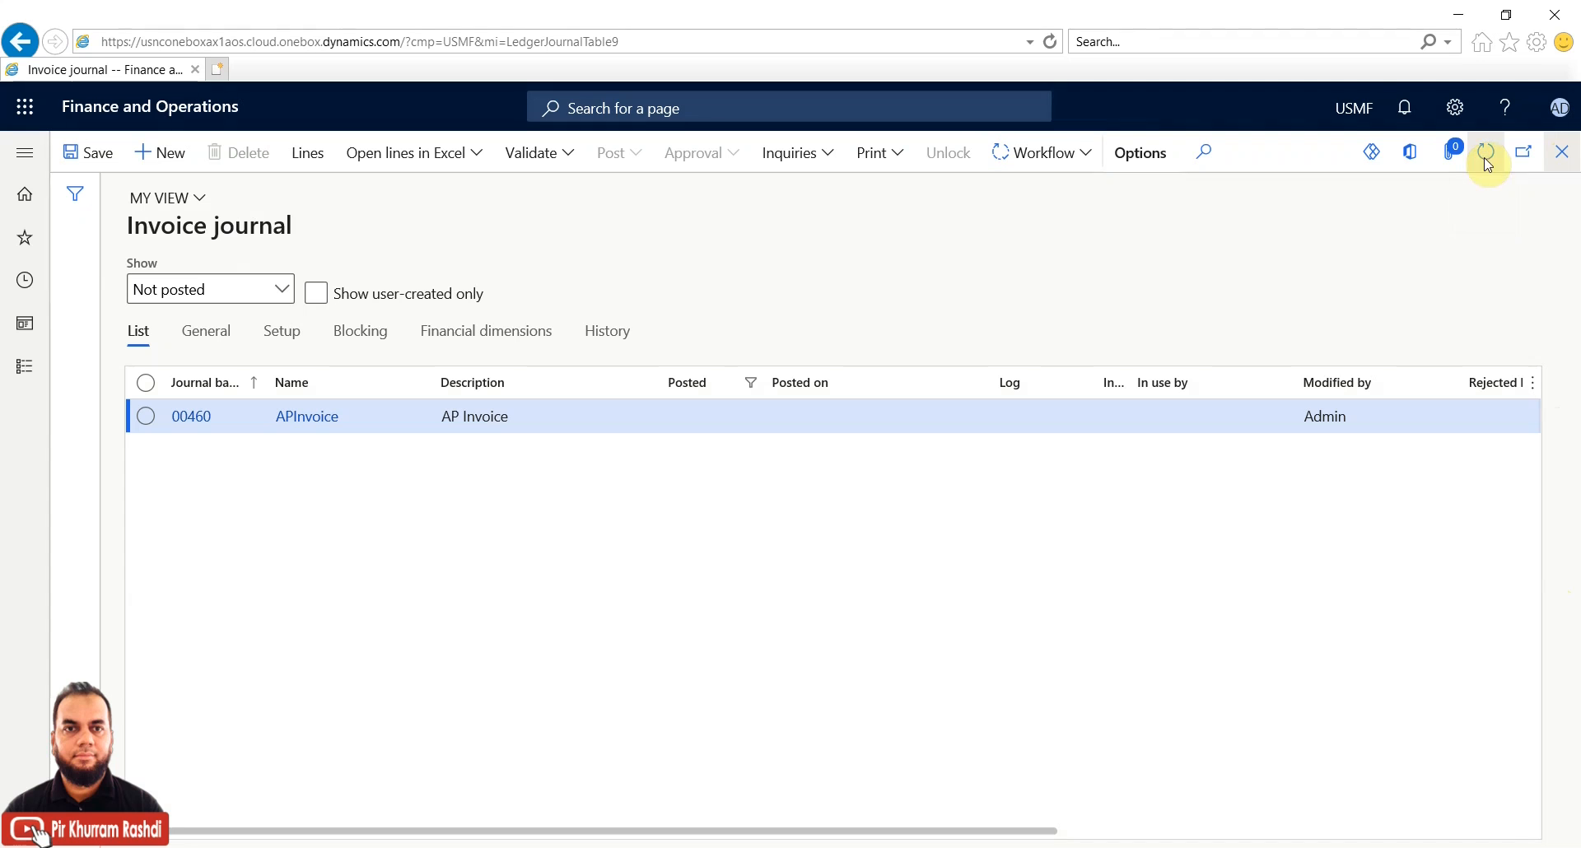
click(1091, 158)
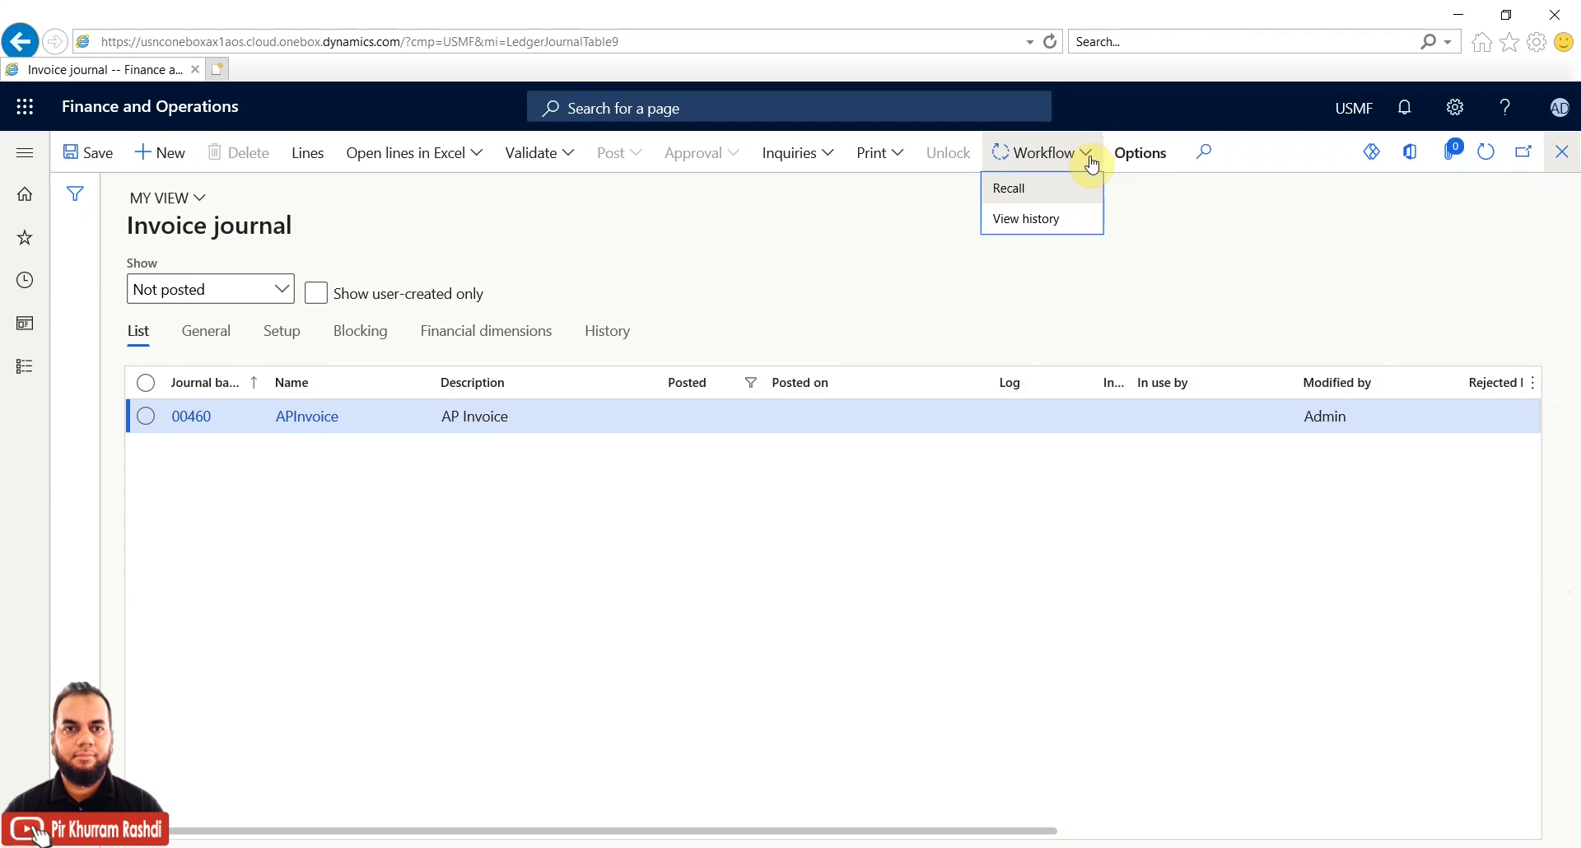
click(1223, 259)
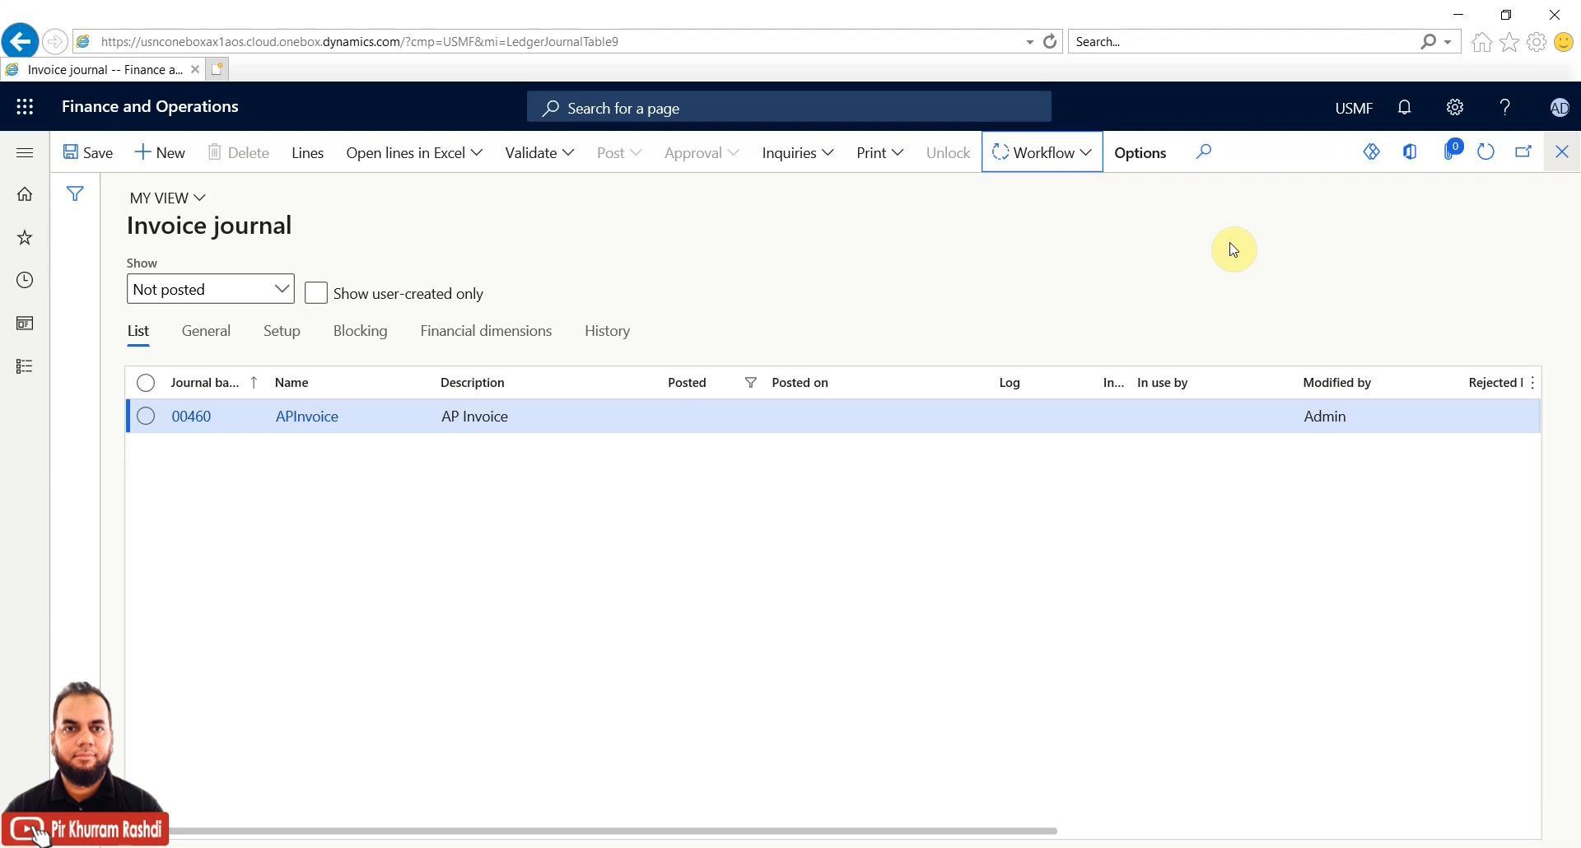
click(1487, 157)
click(1085, 160)
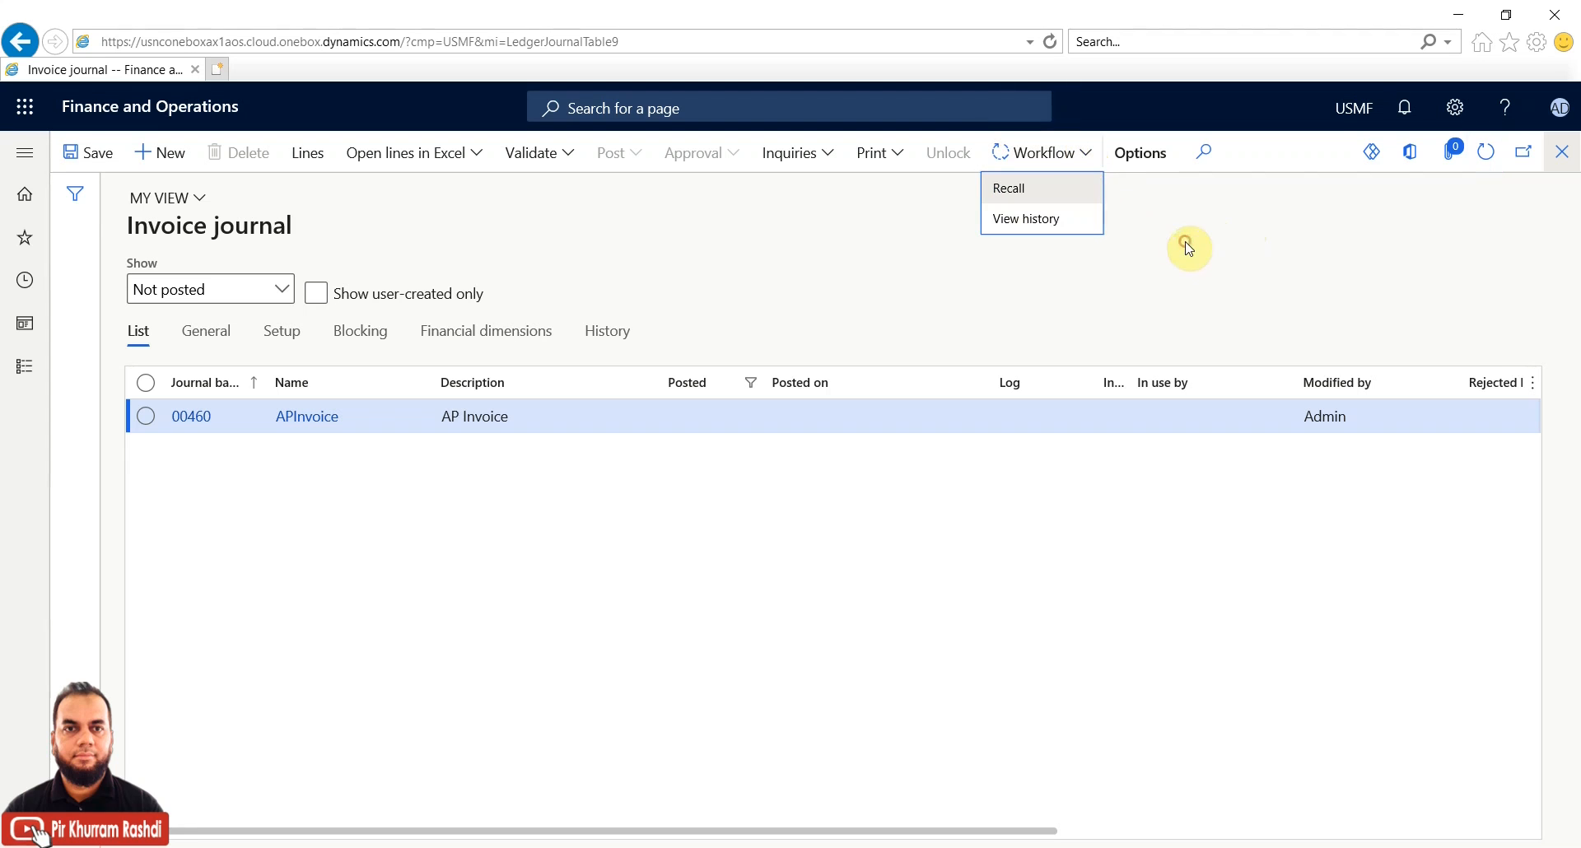
click(1084, 156)
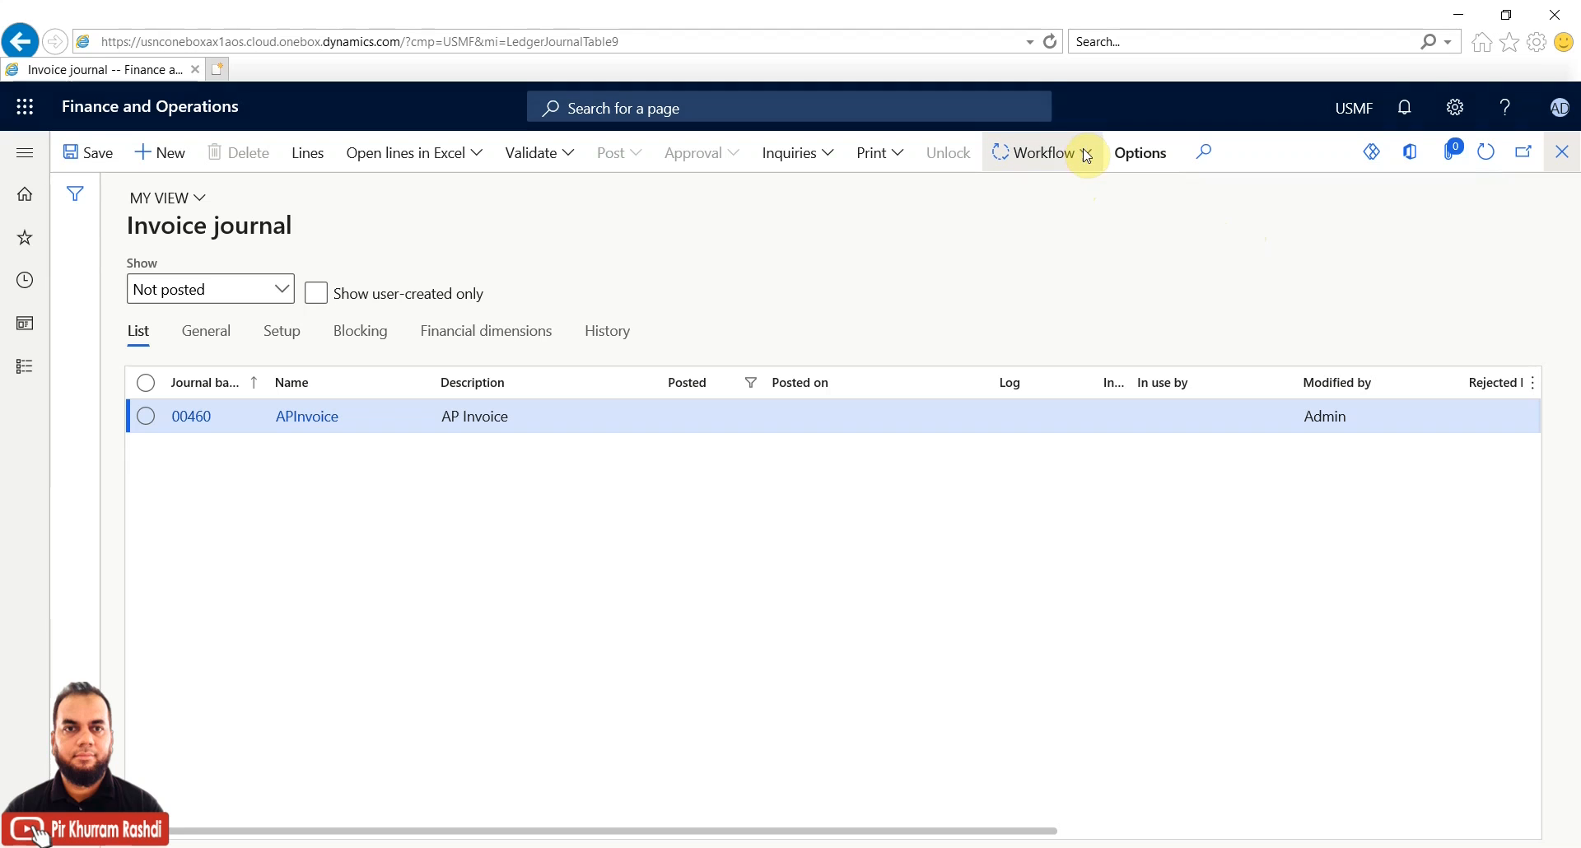
click(1084, 156)
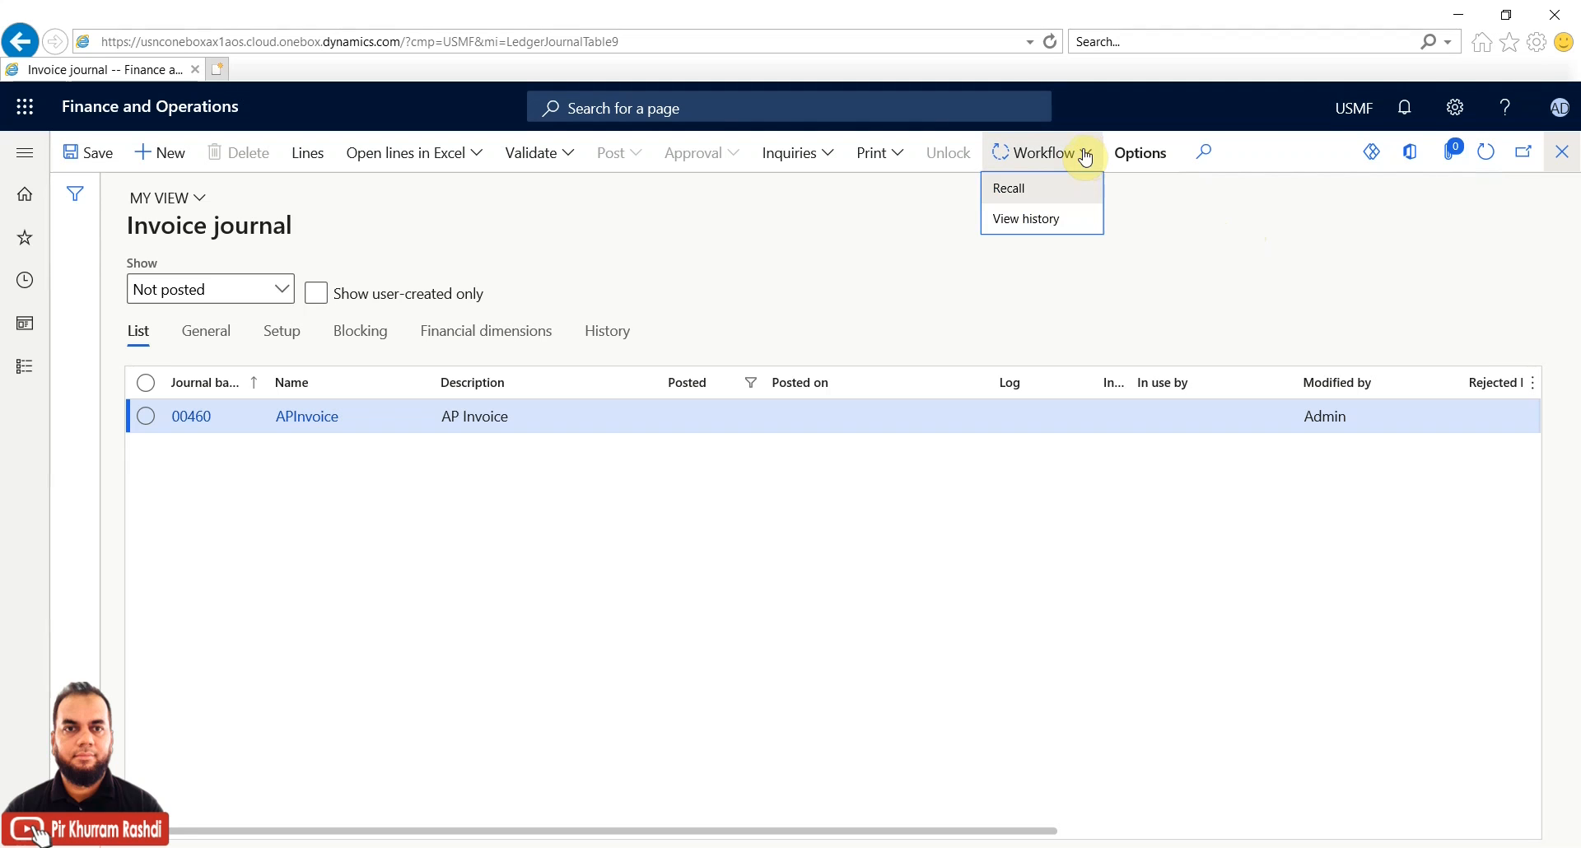
click(1486, 156)
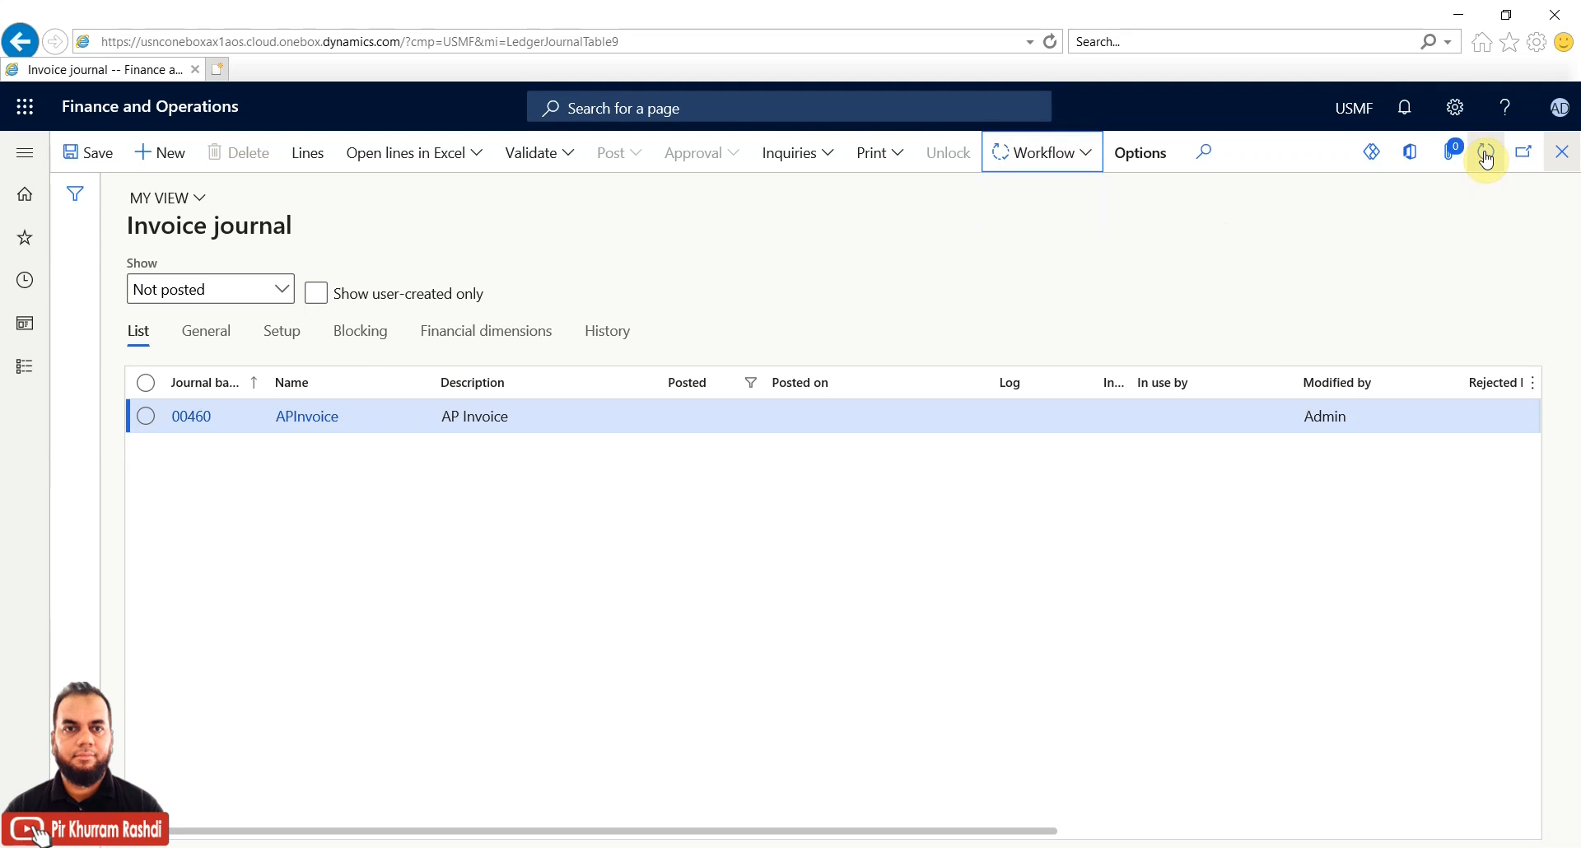
click(1087, 159)
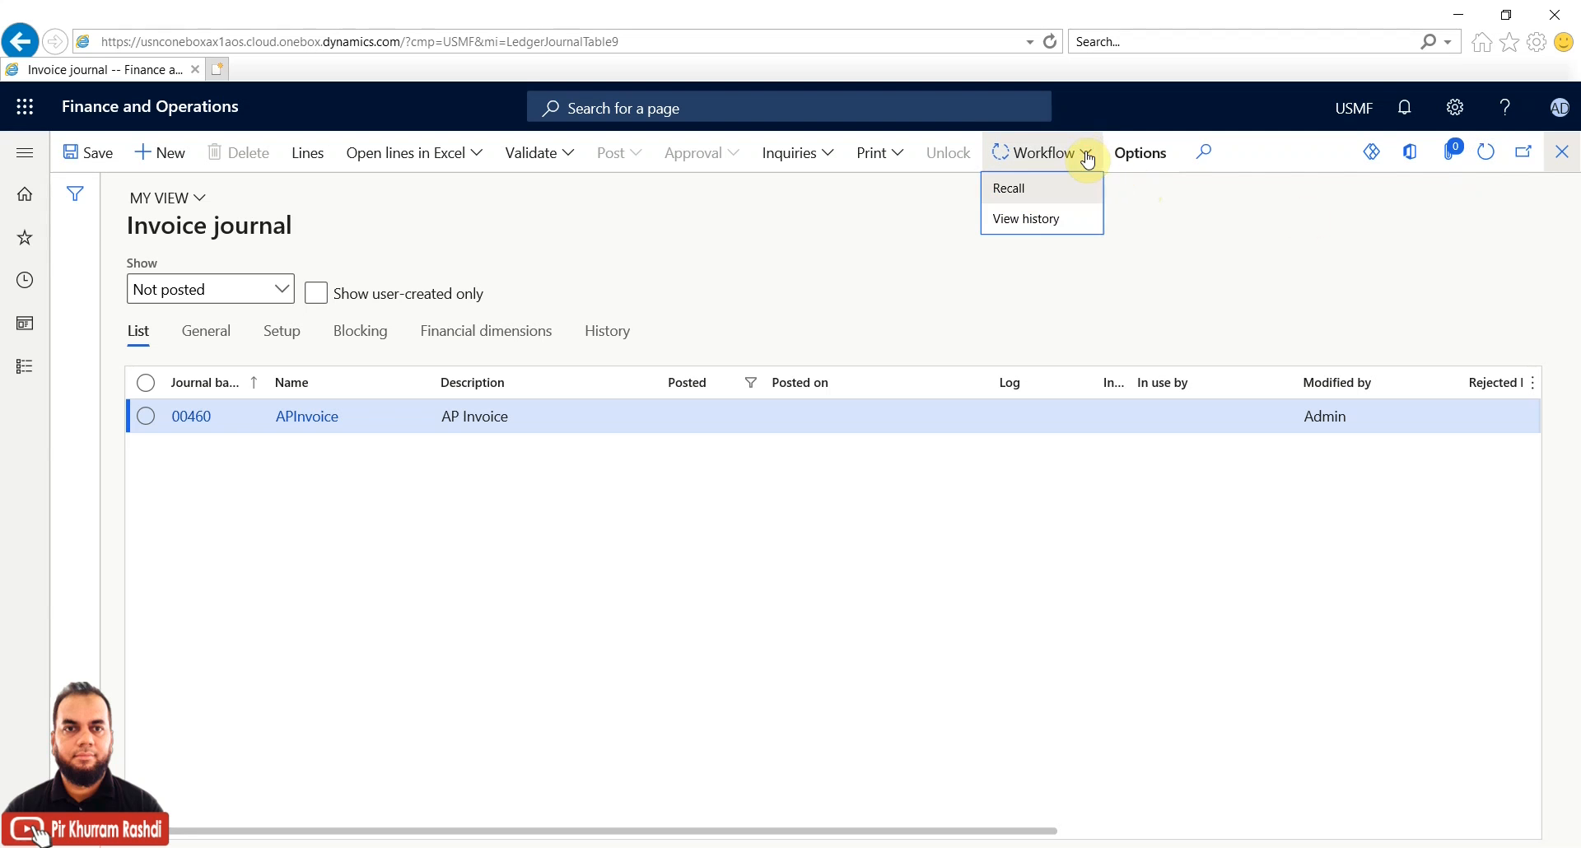
Open Accounts payable workflow 000133 and try making version 1.0.1.0 active, which fails as invalid
click(25, 373)
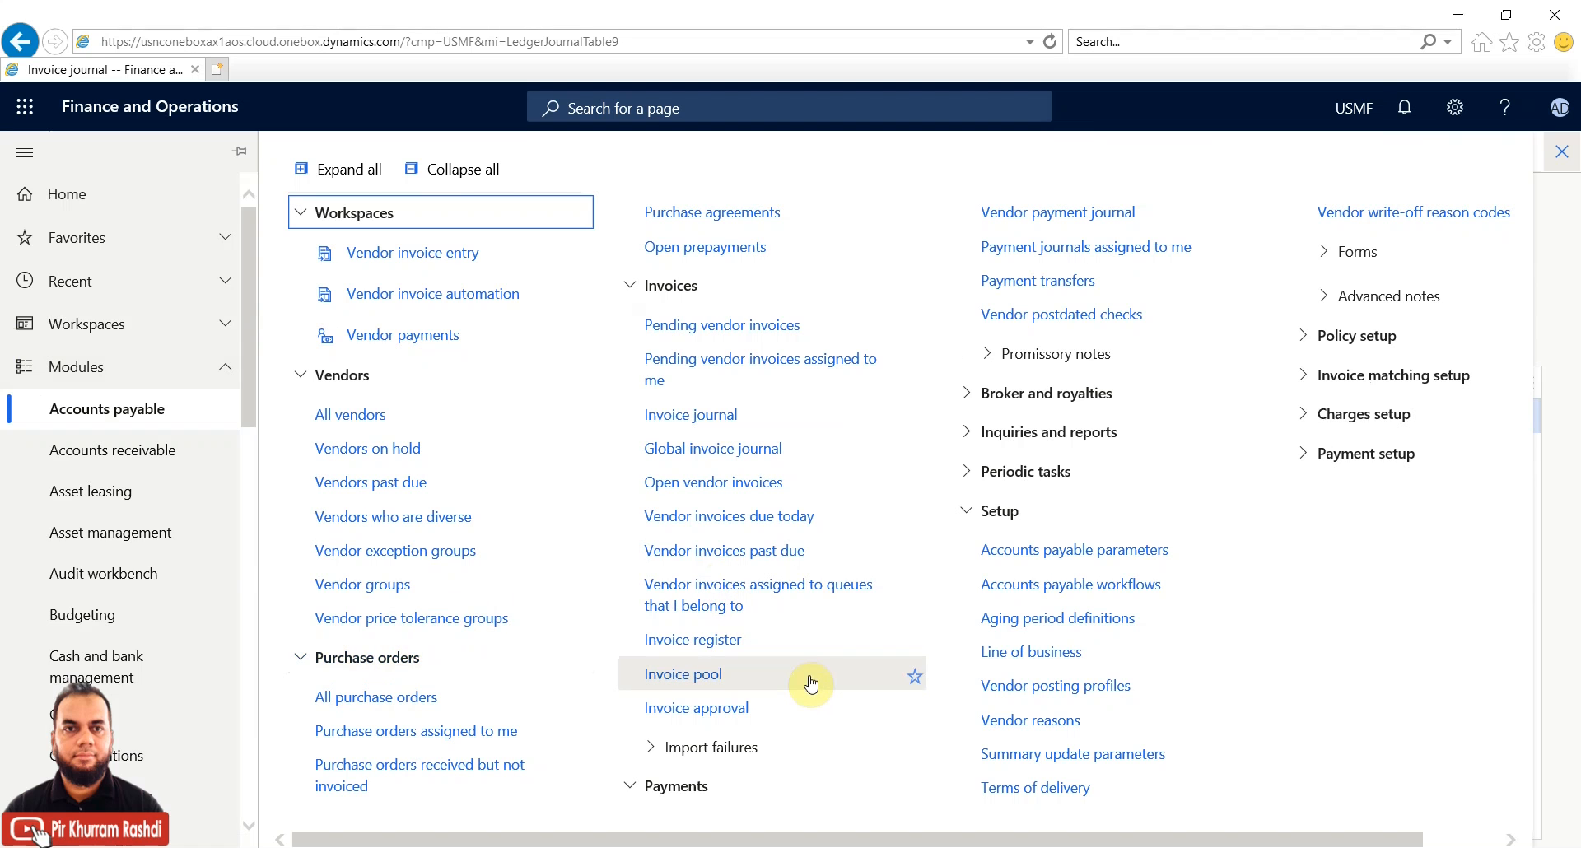
click(992, 584)
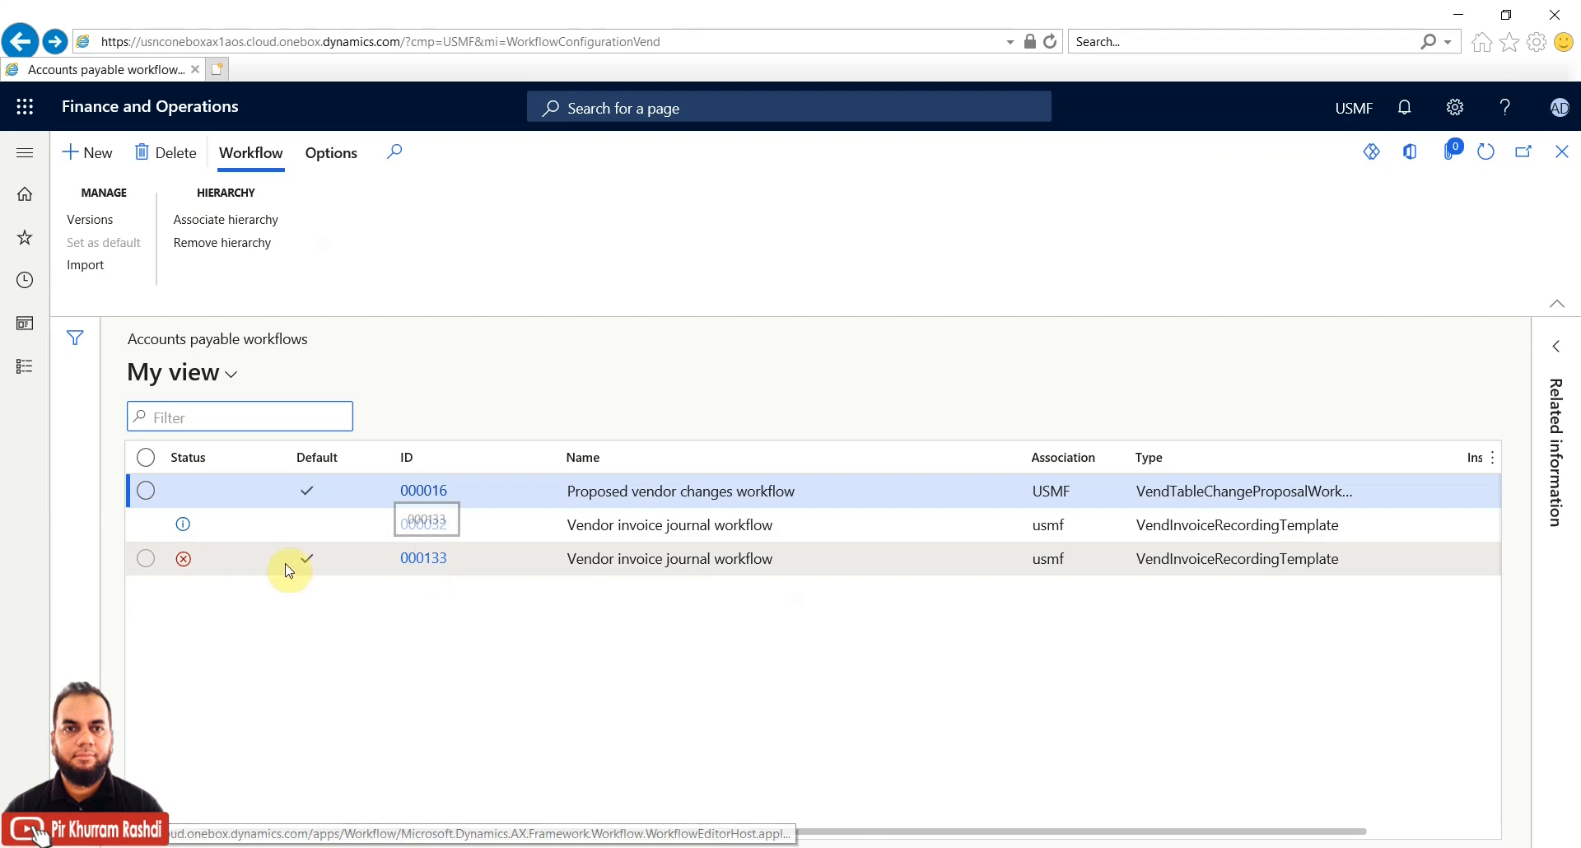
click(147, 561)
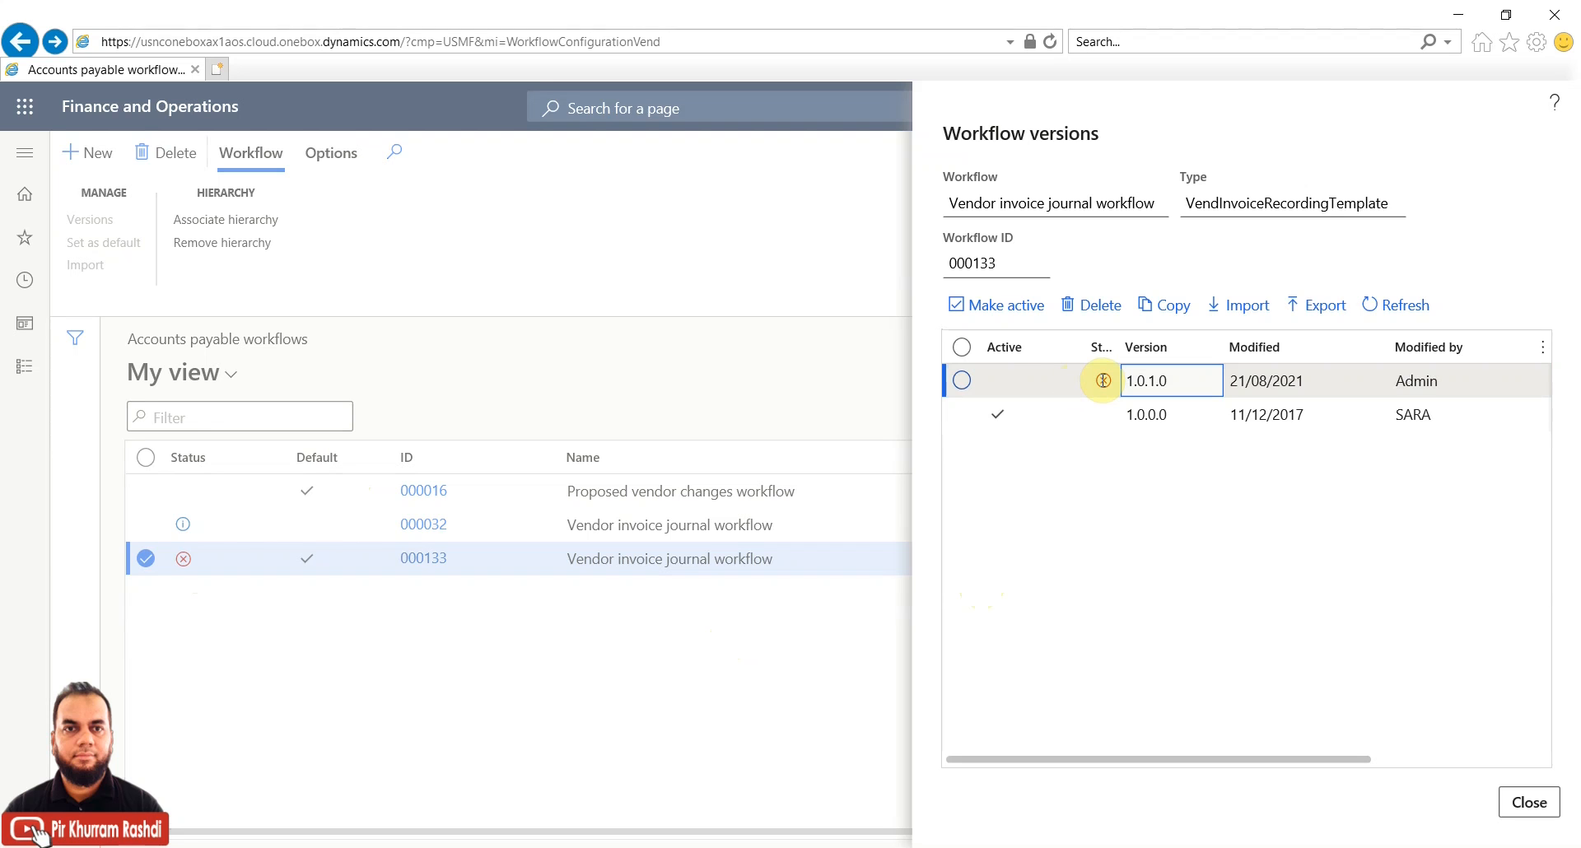
click(962, 380)
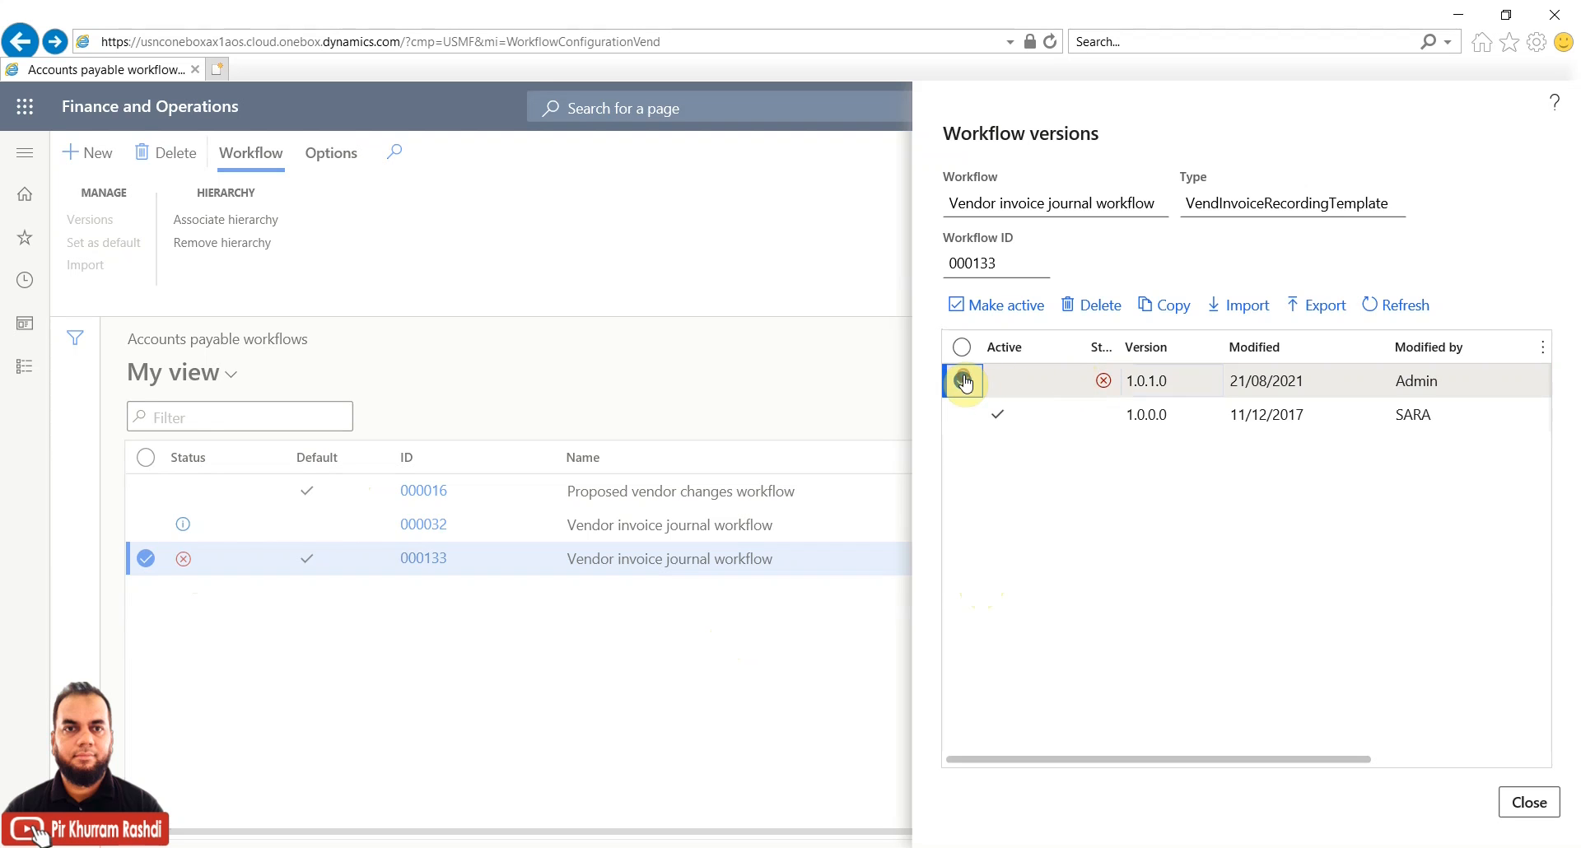
click(1000, 308)
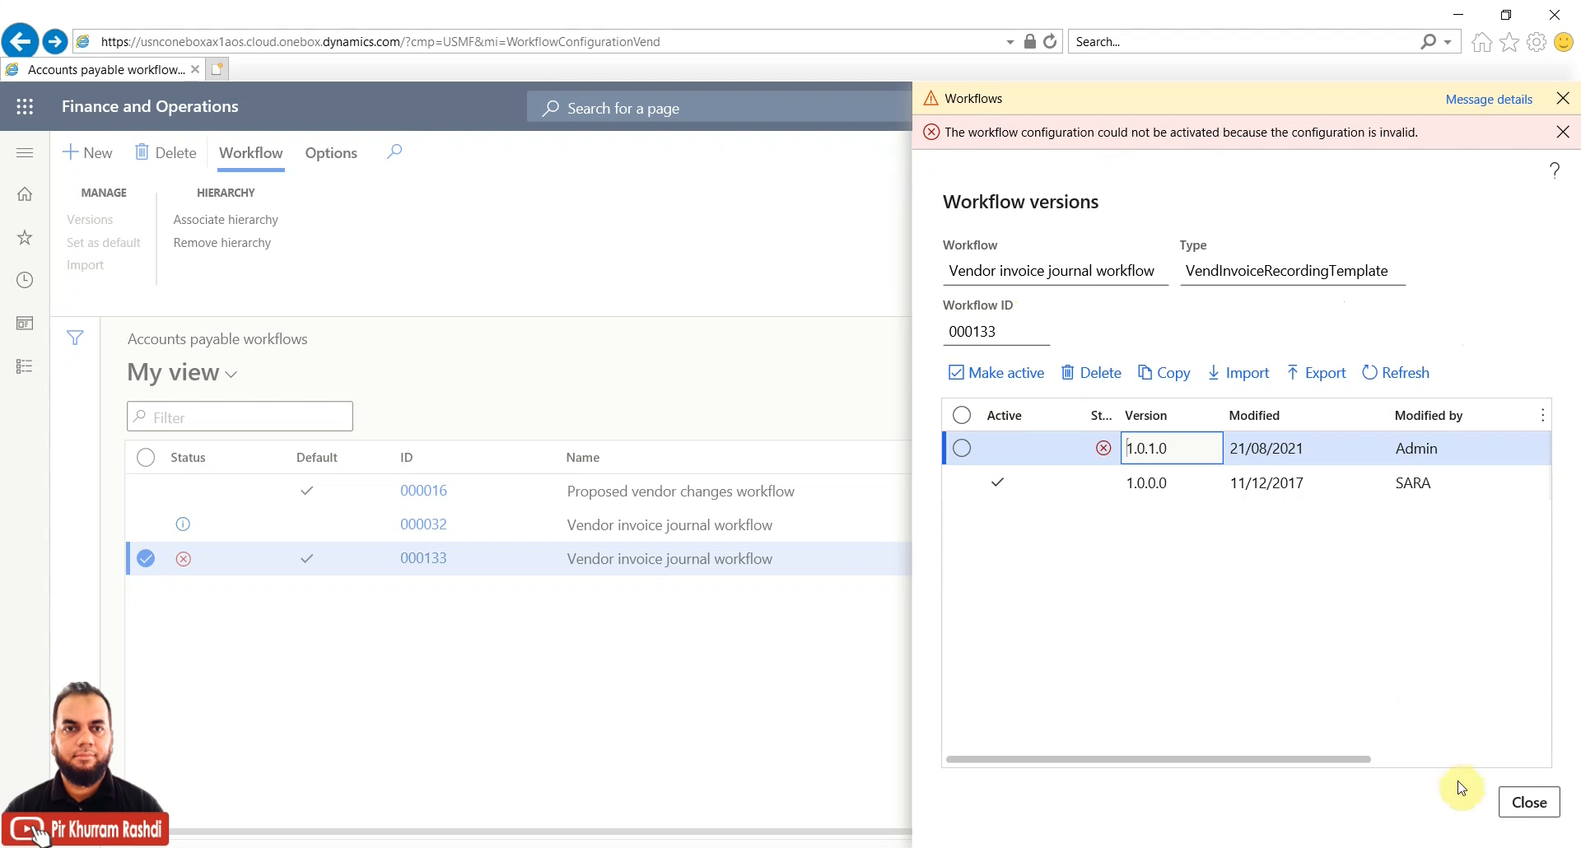
click(424, 565)
Open workflow 000133 in the editor, signing in with the account e-mail and password
click(434, 566)
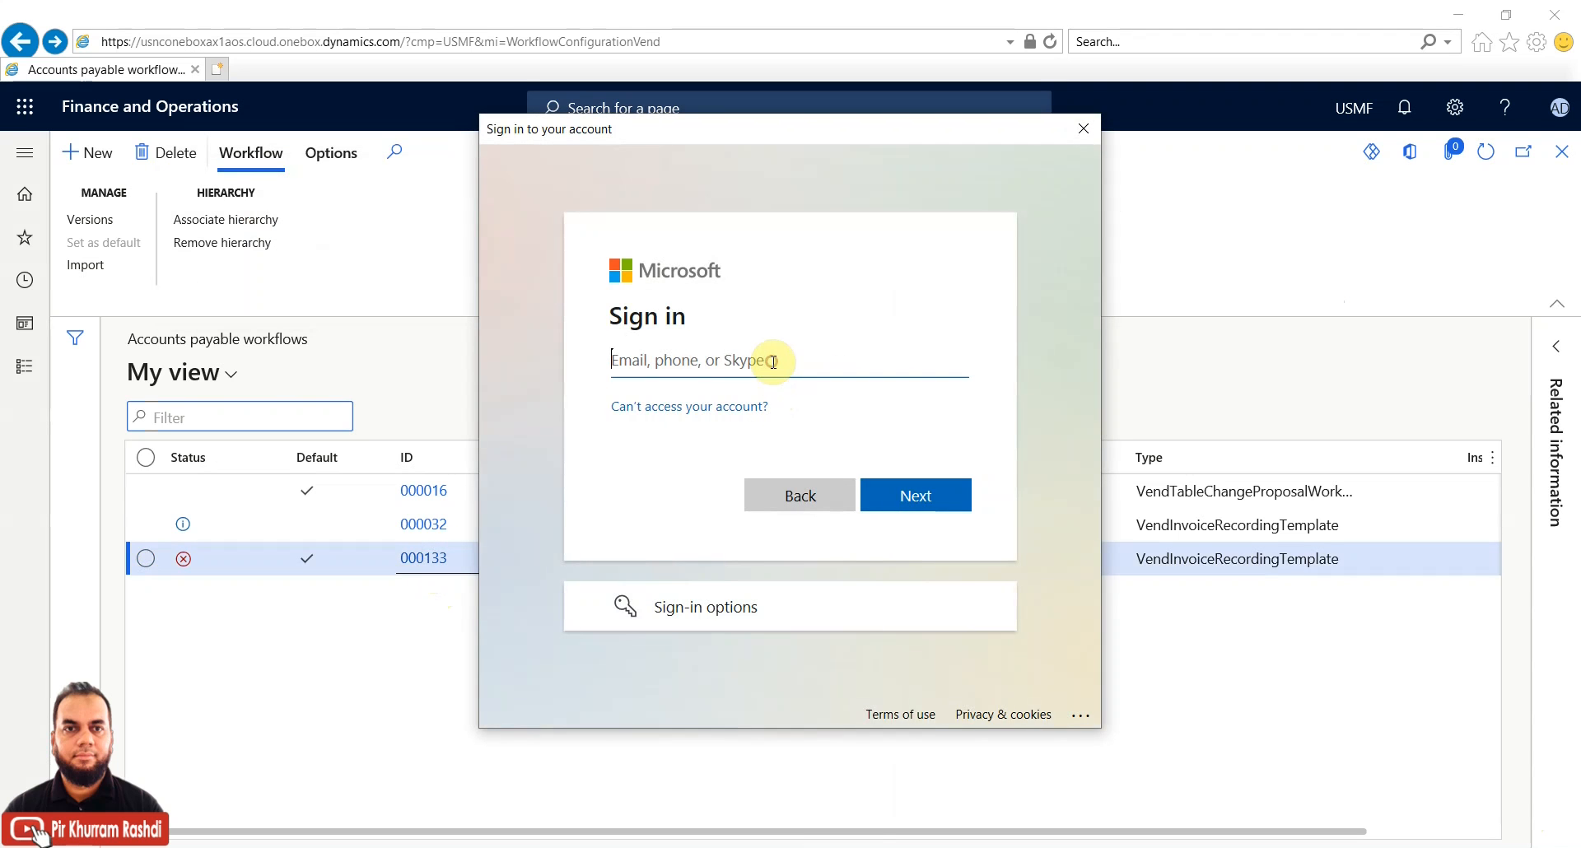
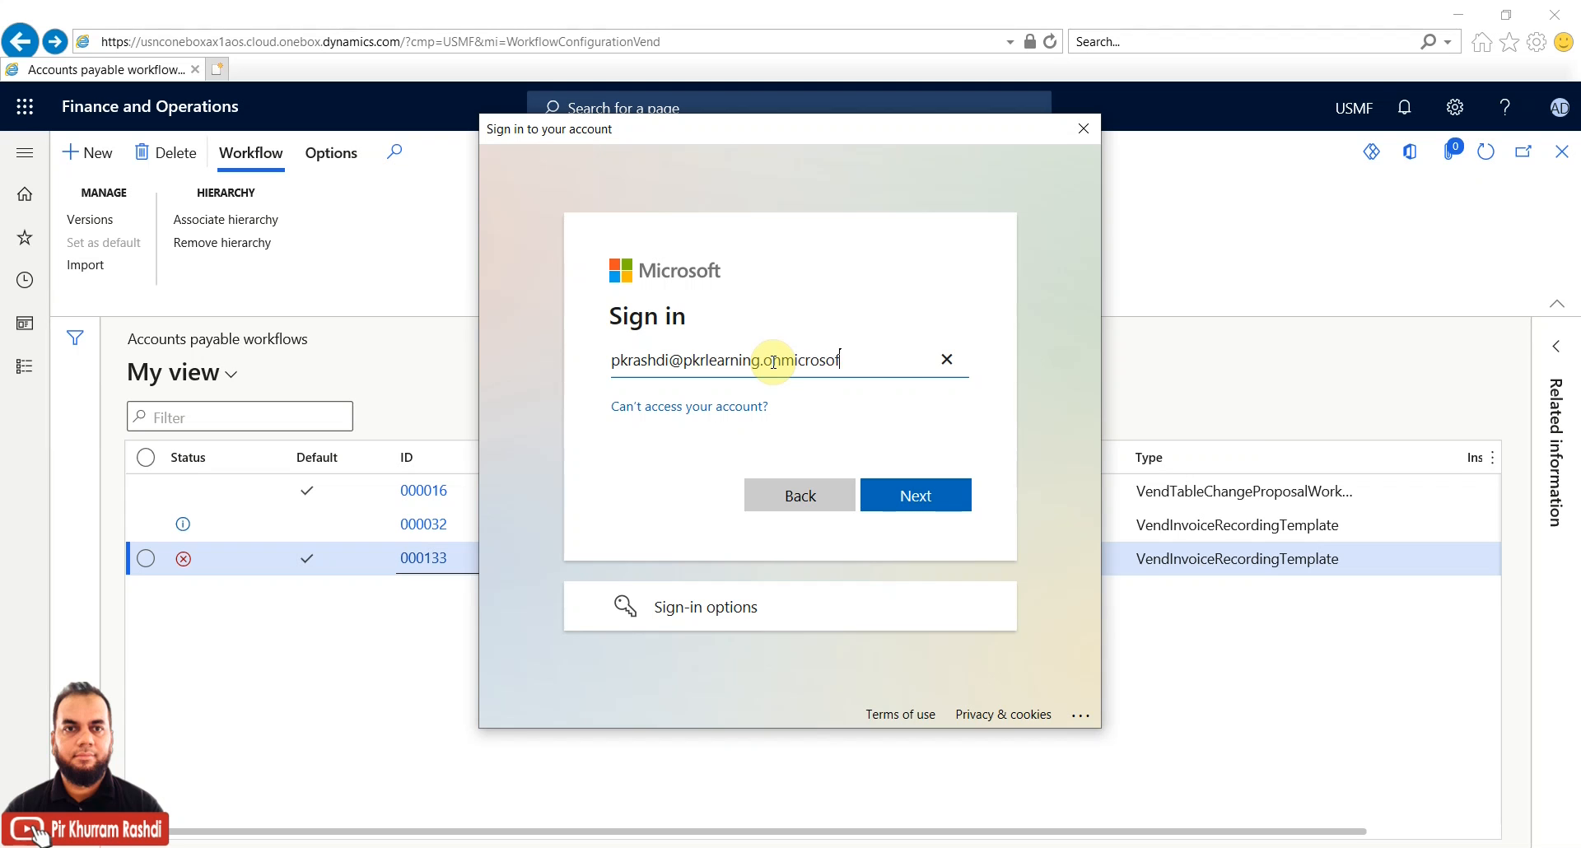
click(899, 495)
click(876, 427)
text(•)
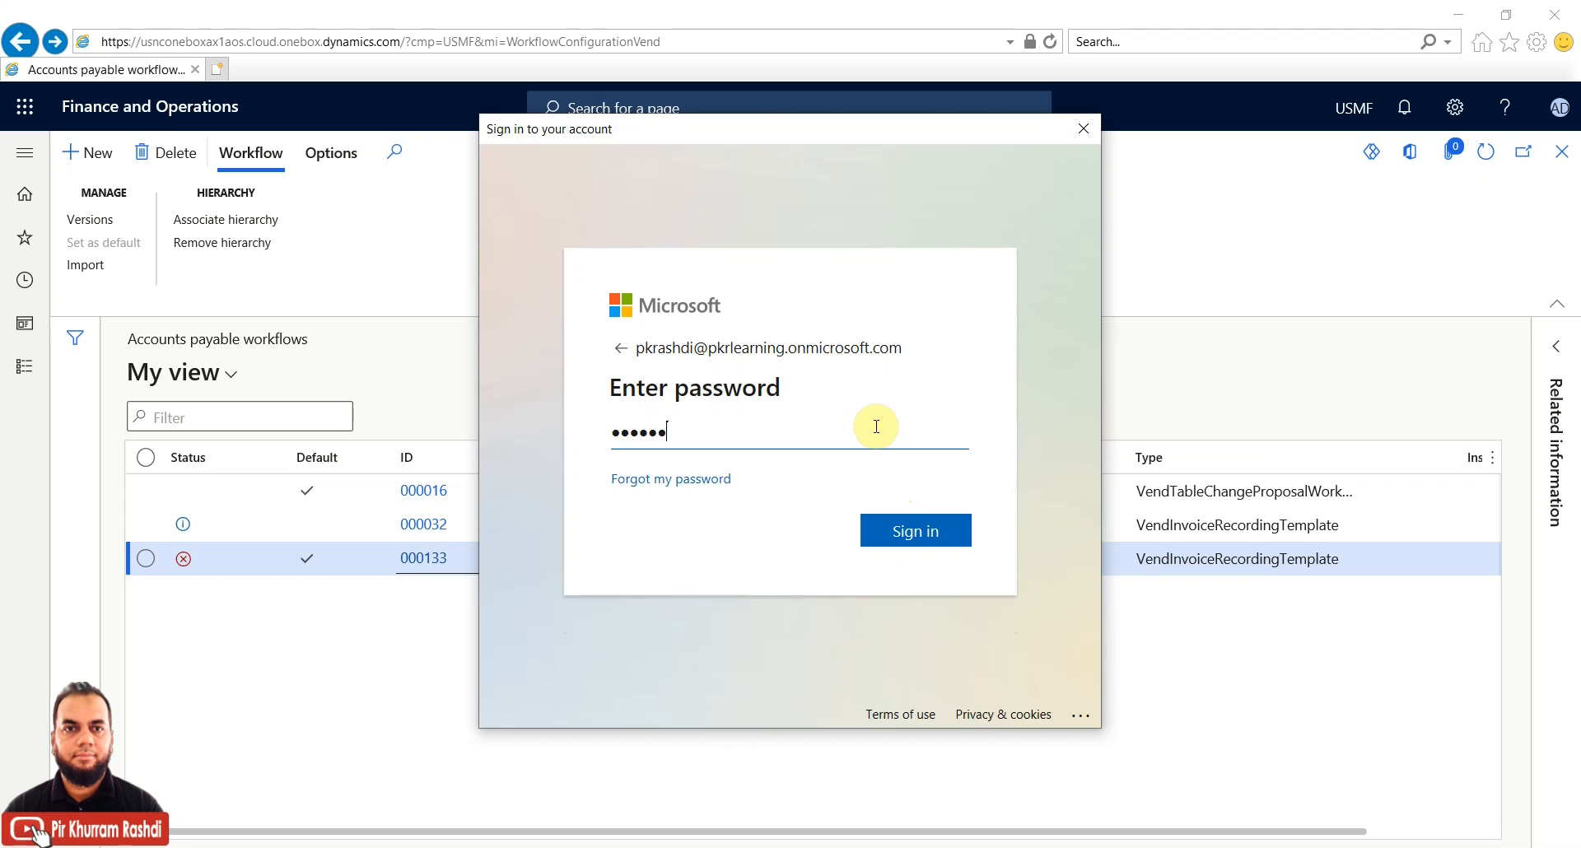
key(Return)
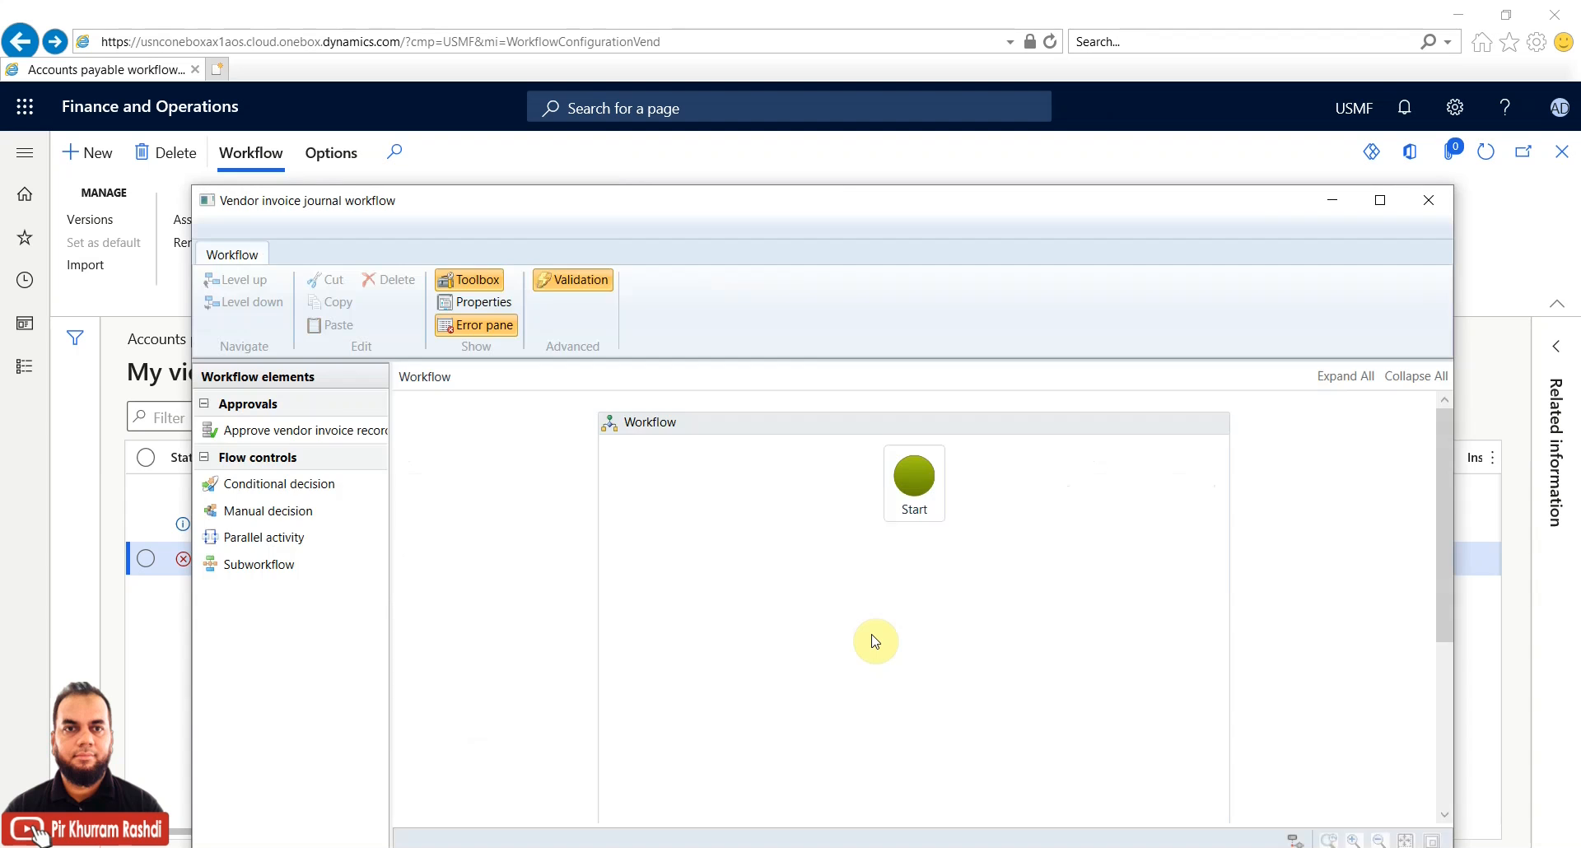
In Step 1's properties, replace the assigned approver with the Admin user
click(1370, 202)
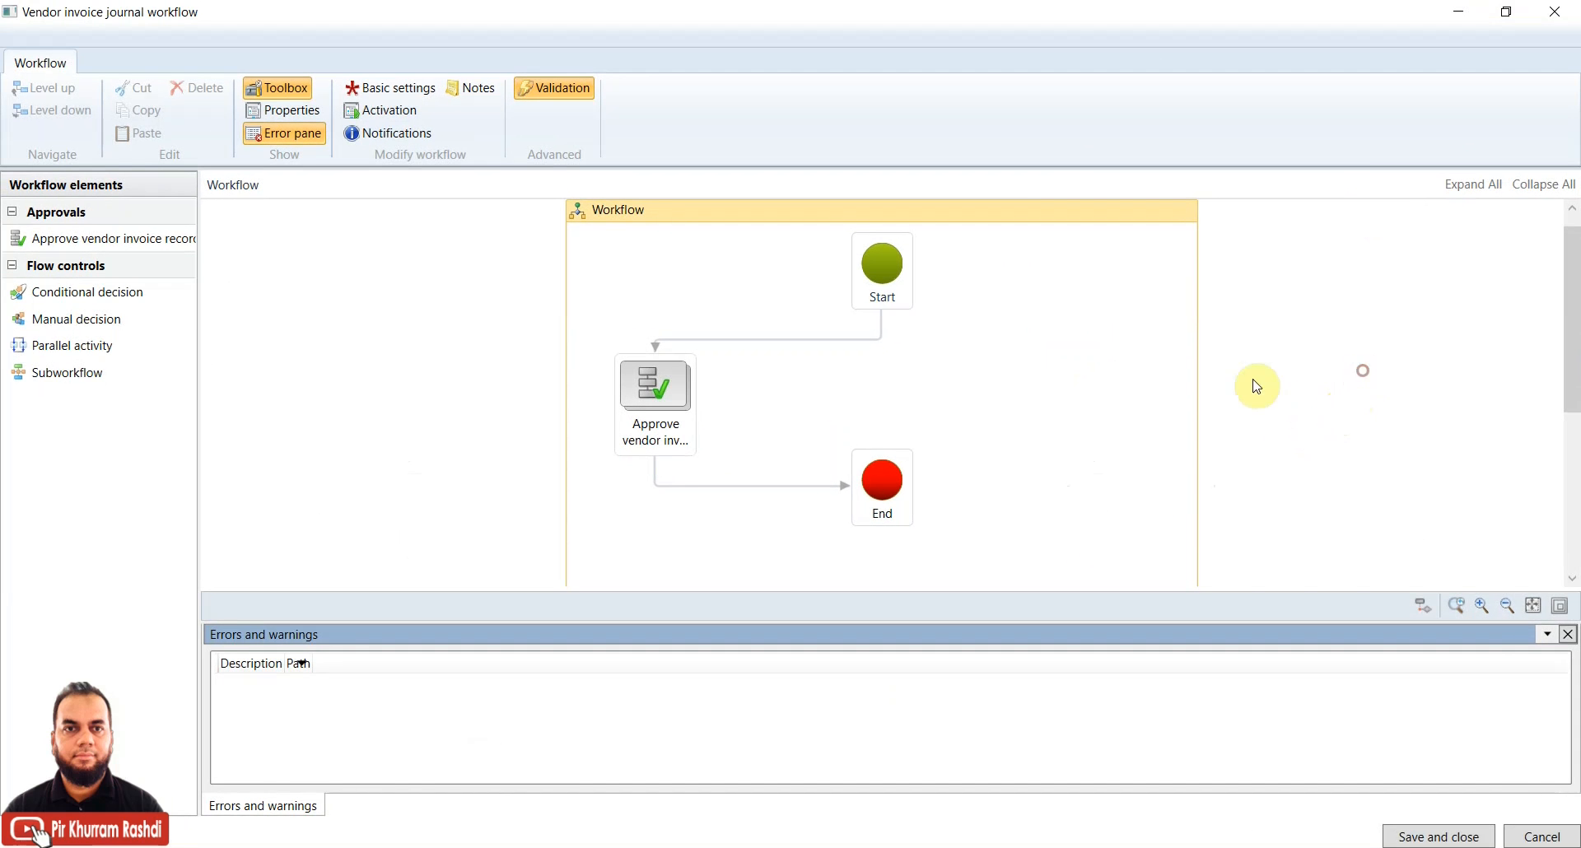
double_click(662, 410)
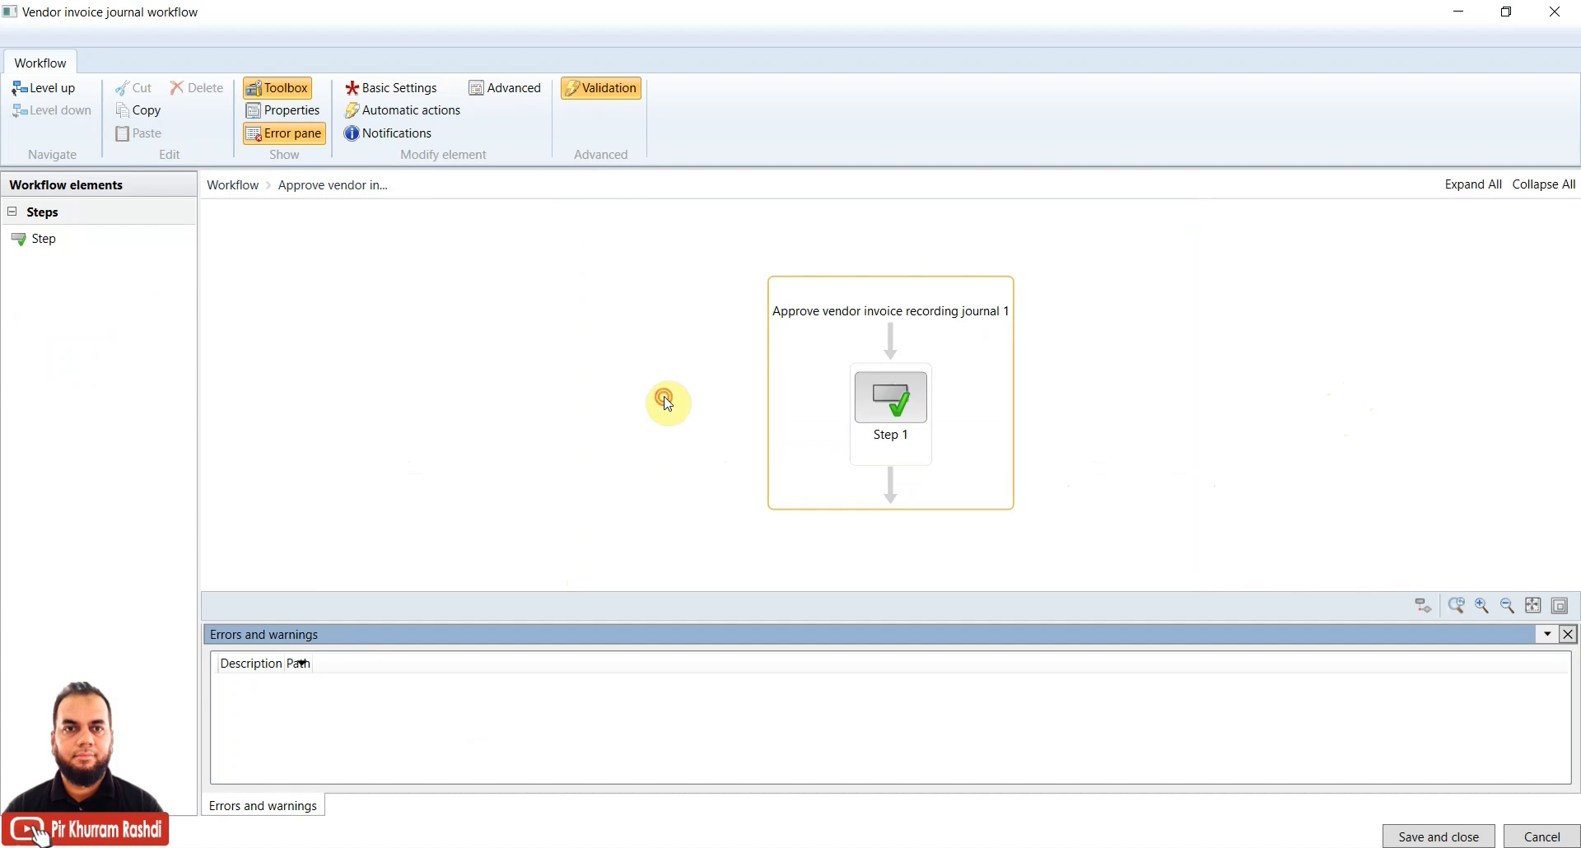
click(907, 392)
right_click(908, 392)
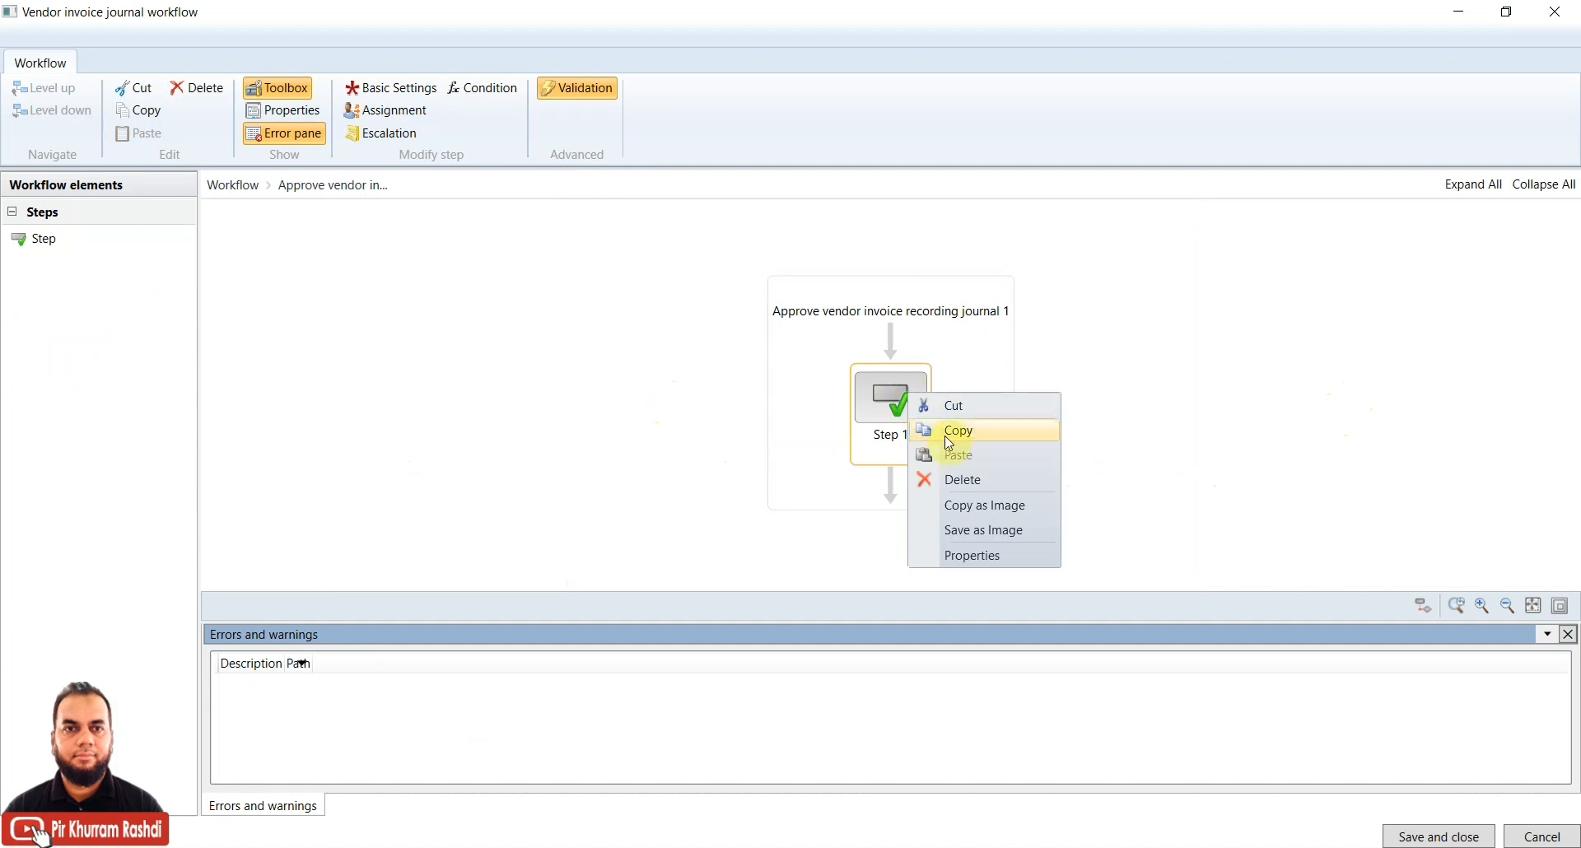
click(965, 558)
click(579, 440)
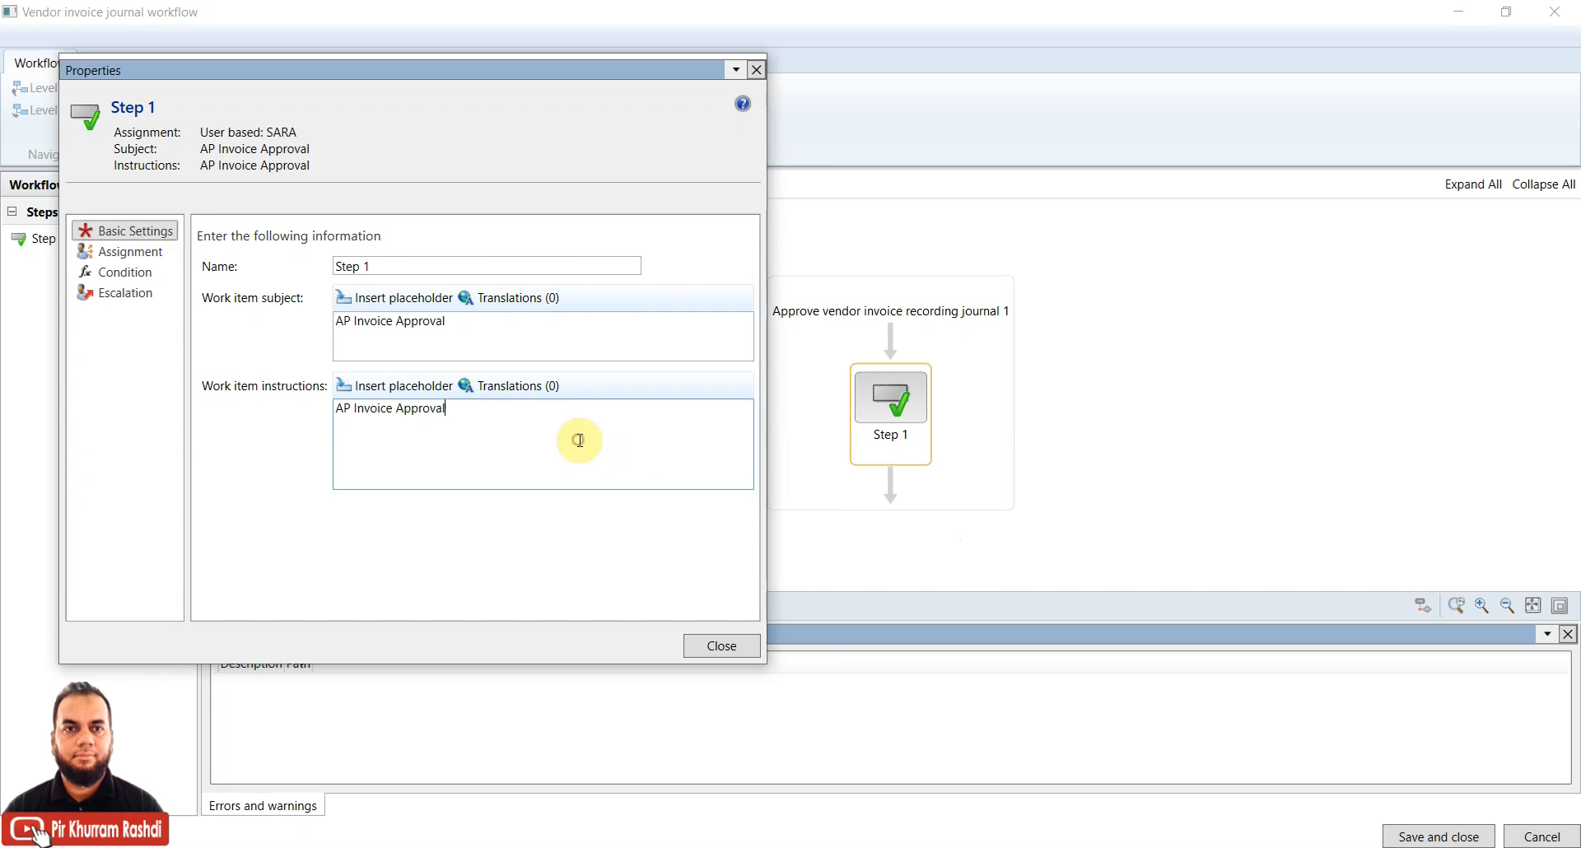
click(114, 252)
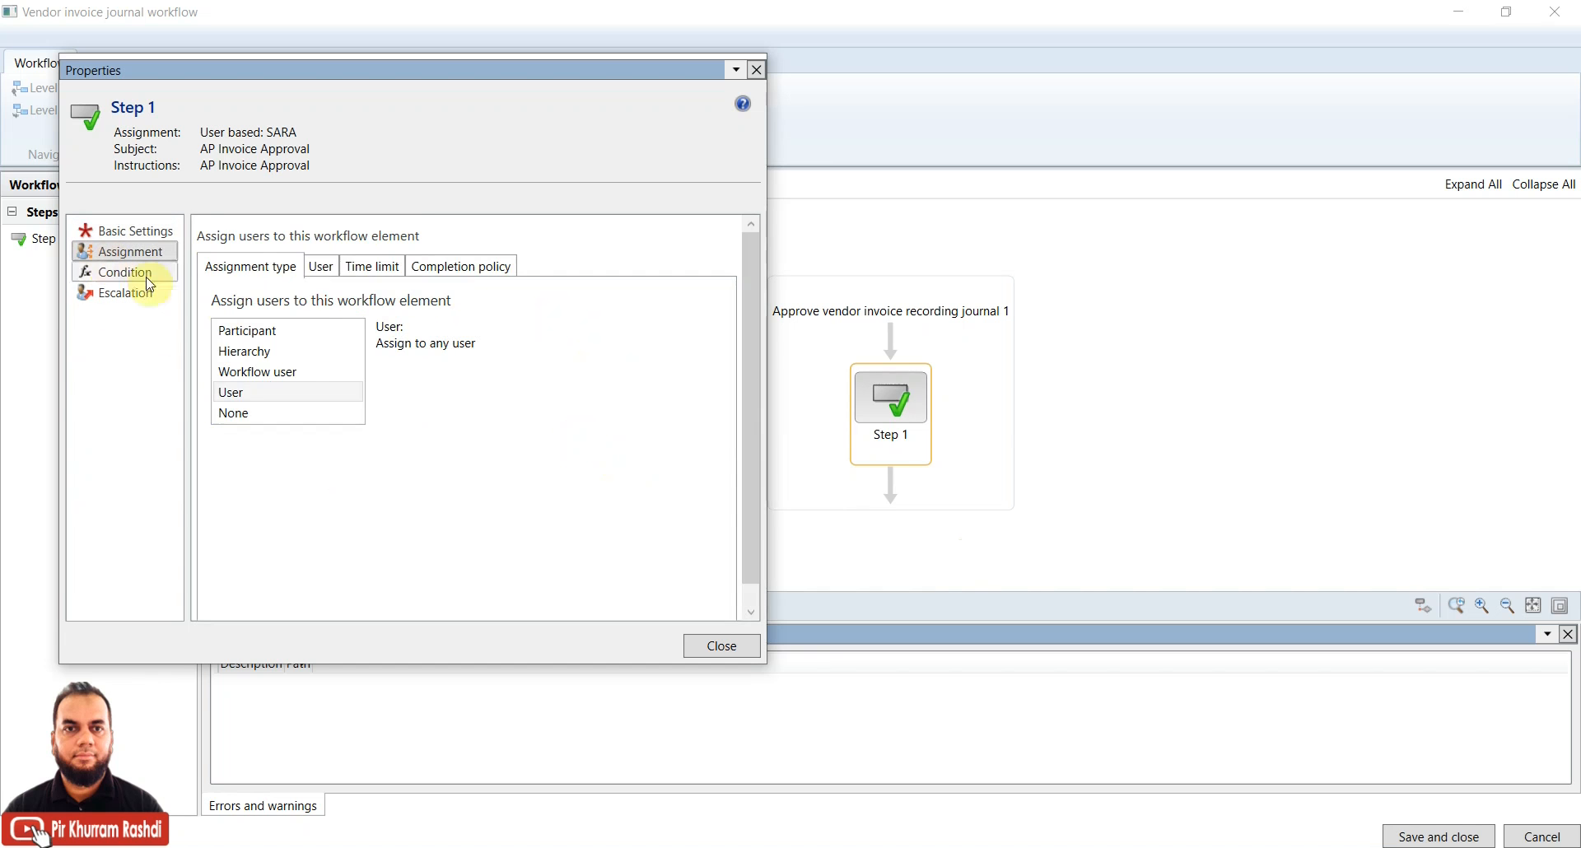
click(323, 267)
click(527, 367)
click(478, 383)
click(336, 388)
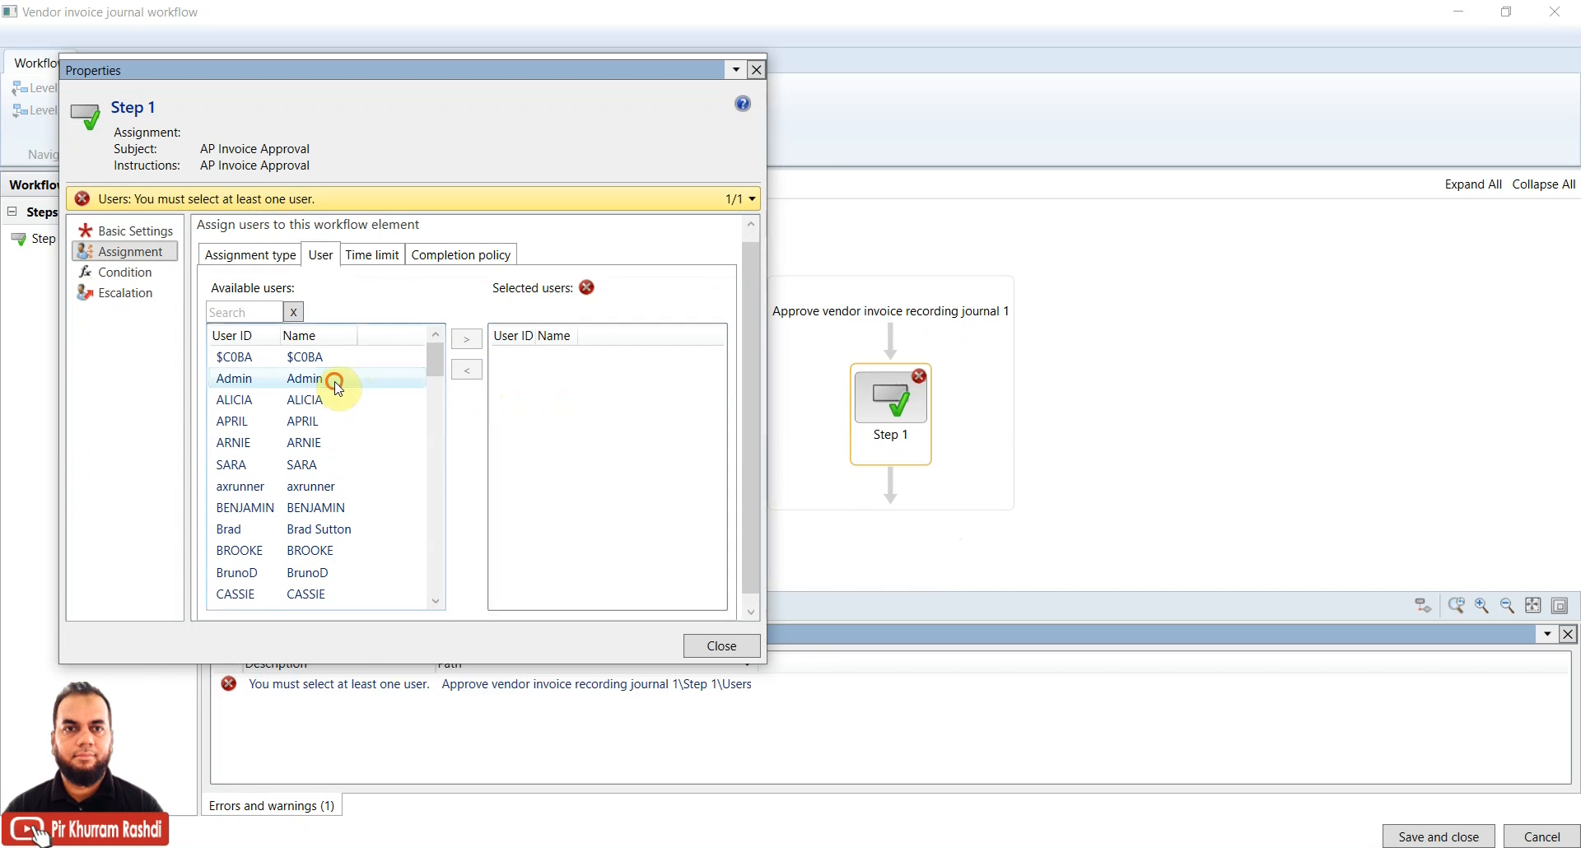
click(466, 344)
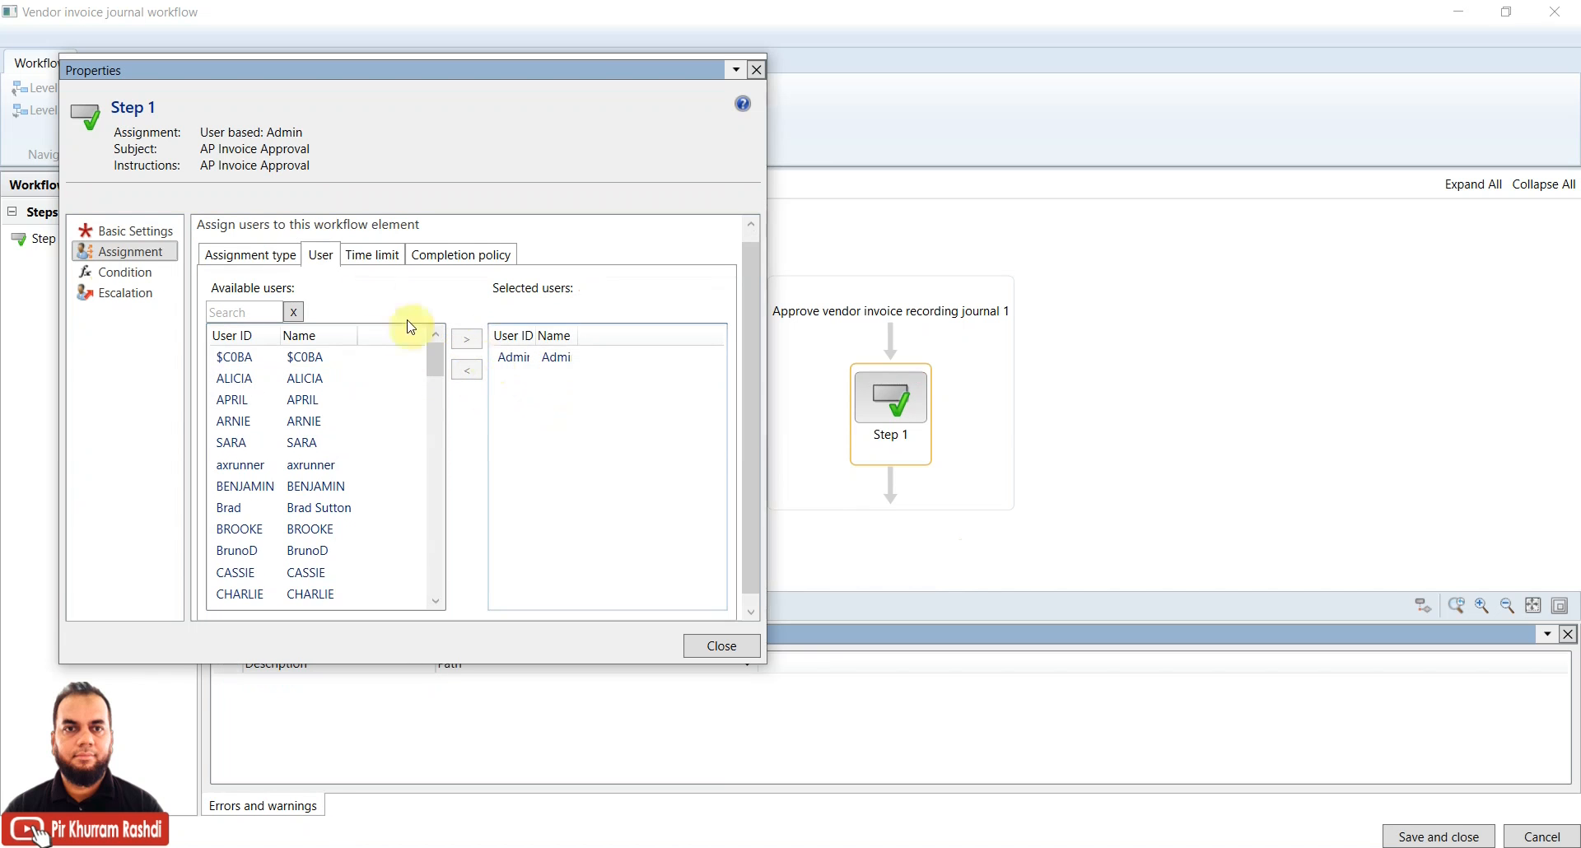
Review Step 1's time limit, completion policy, assignment type, basic settings and run condition
click(372, 256)
click(420, 262)
click(369, 256)
click(318, 257)
click(262, 256)
click(154, 273)
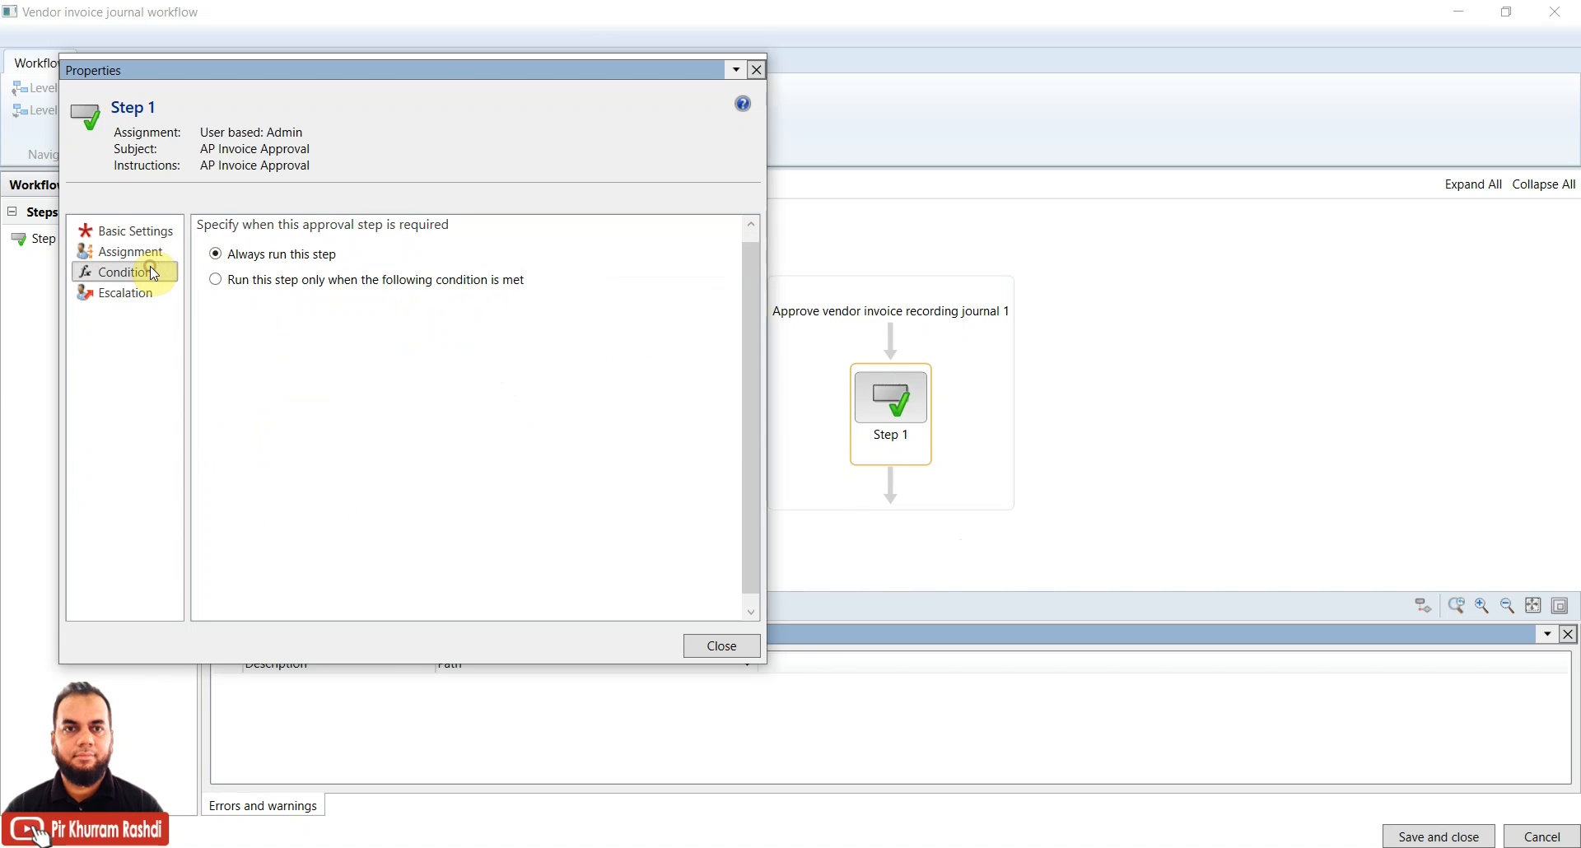
click(111, 232)
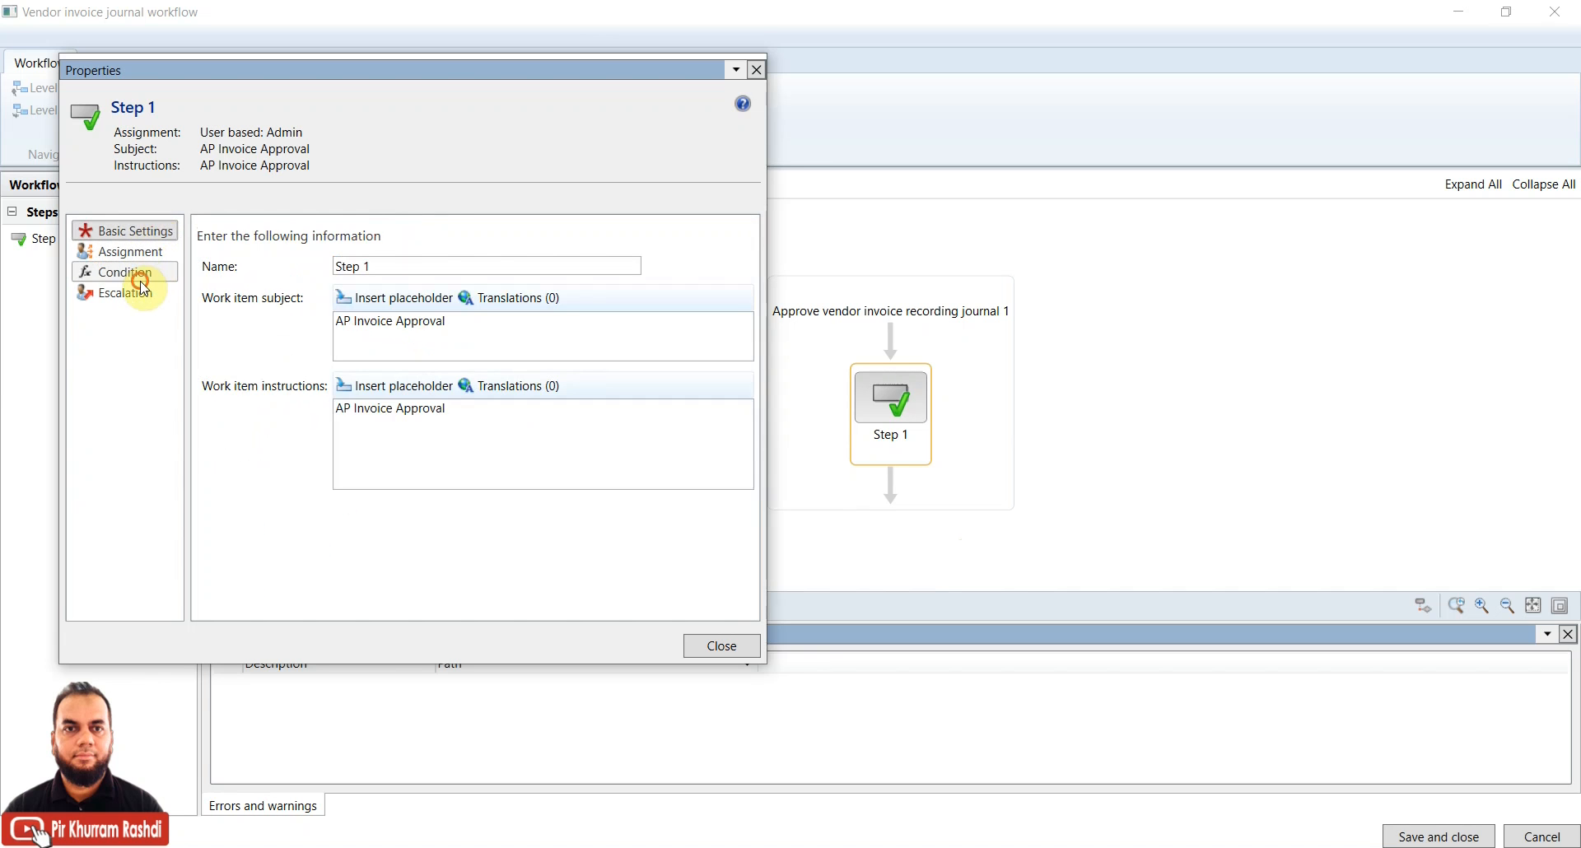
click(139, 274)
Review Step 1's escalation settings, close its properties and select the top-level workflow
click(140, 295)
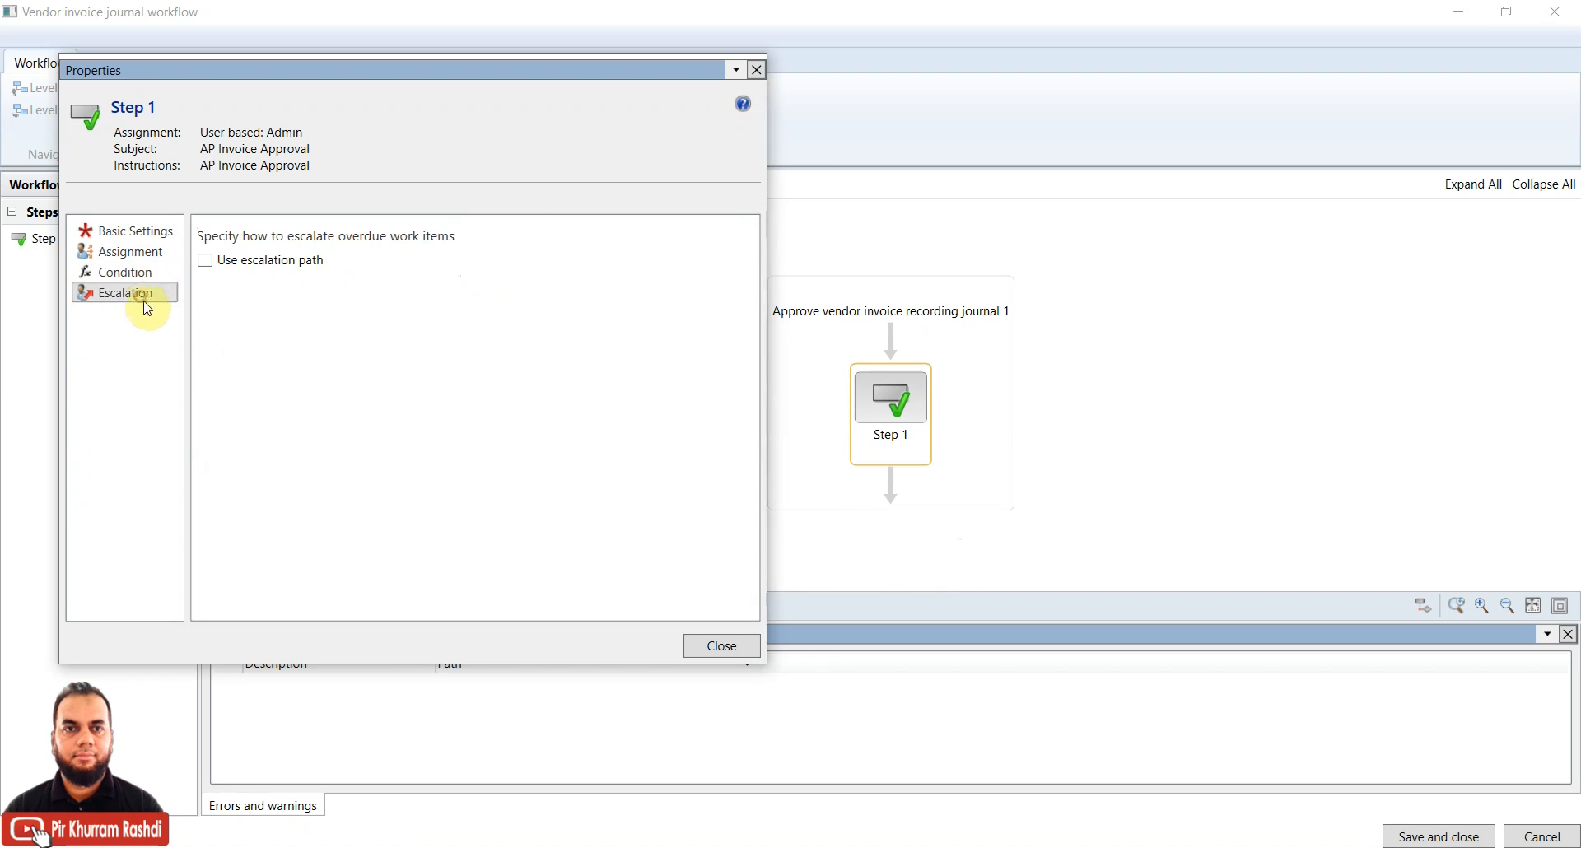
click(713, 646)
click(1265, 432)
Save workflow 000133 as a new version noted 'saved' and activate that version
click(1426, 836)
click(732, 405)
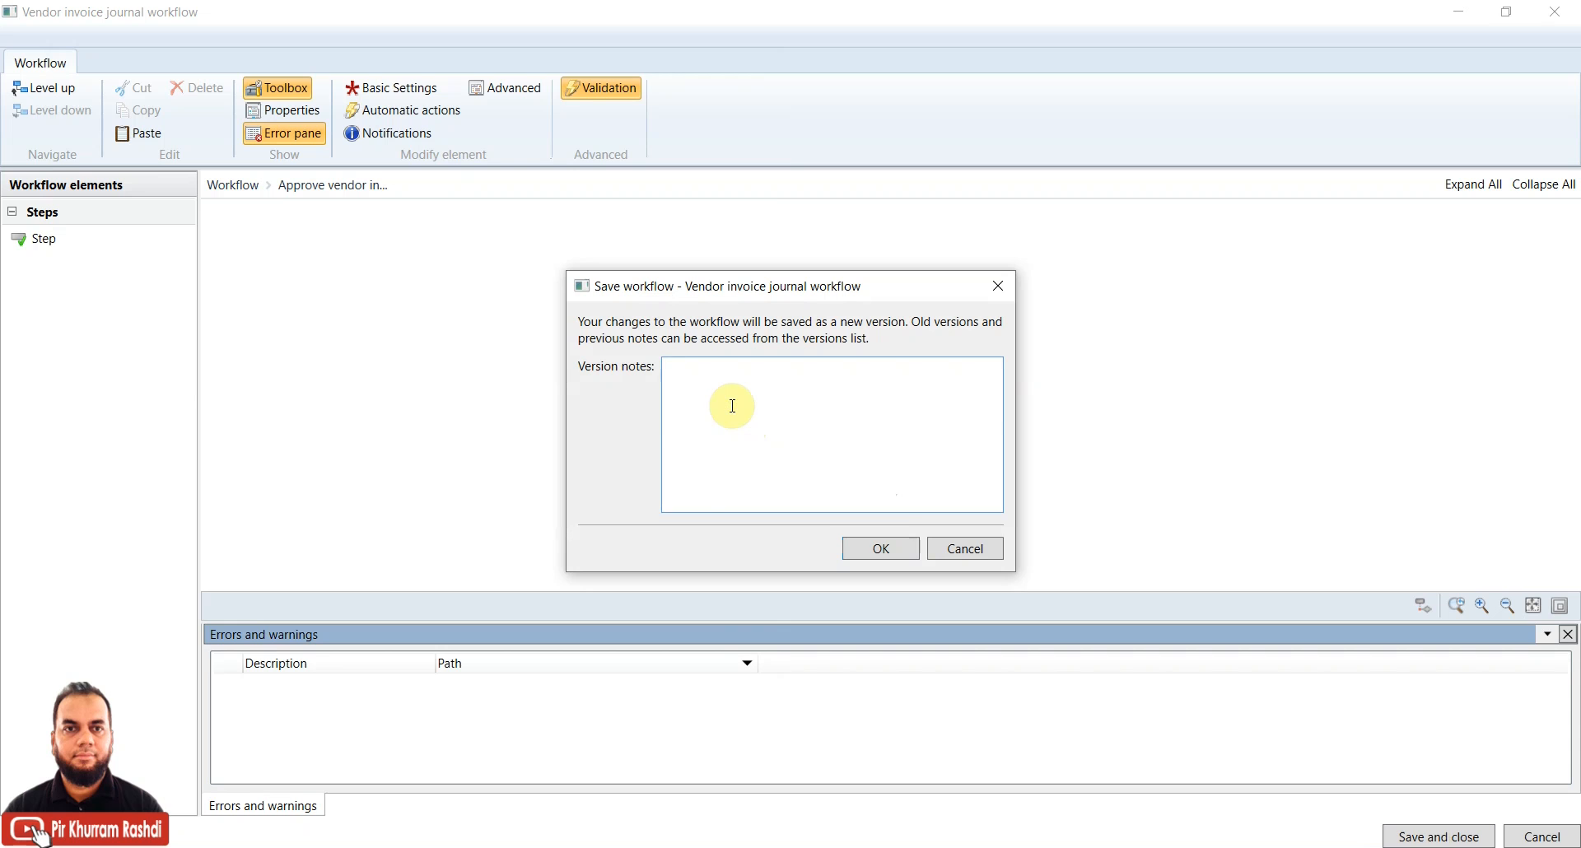
text(saved)
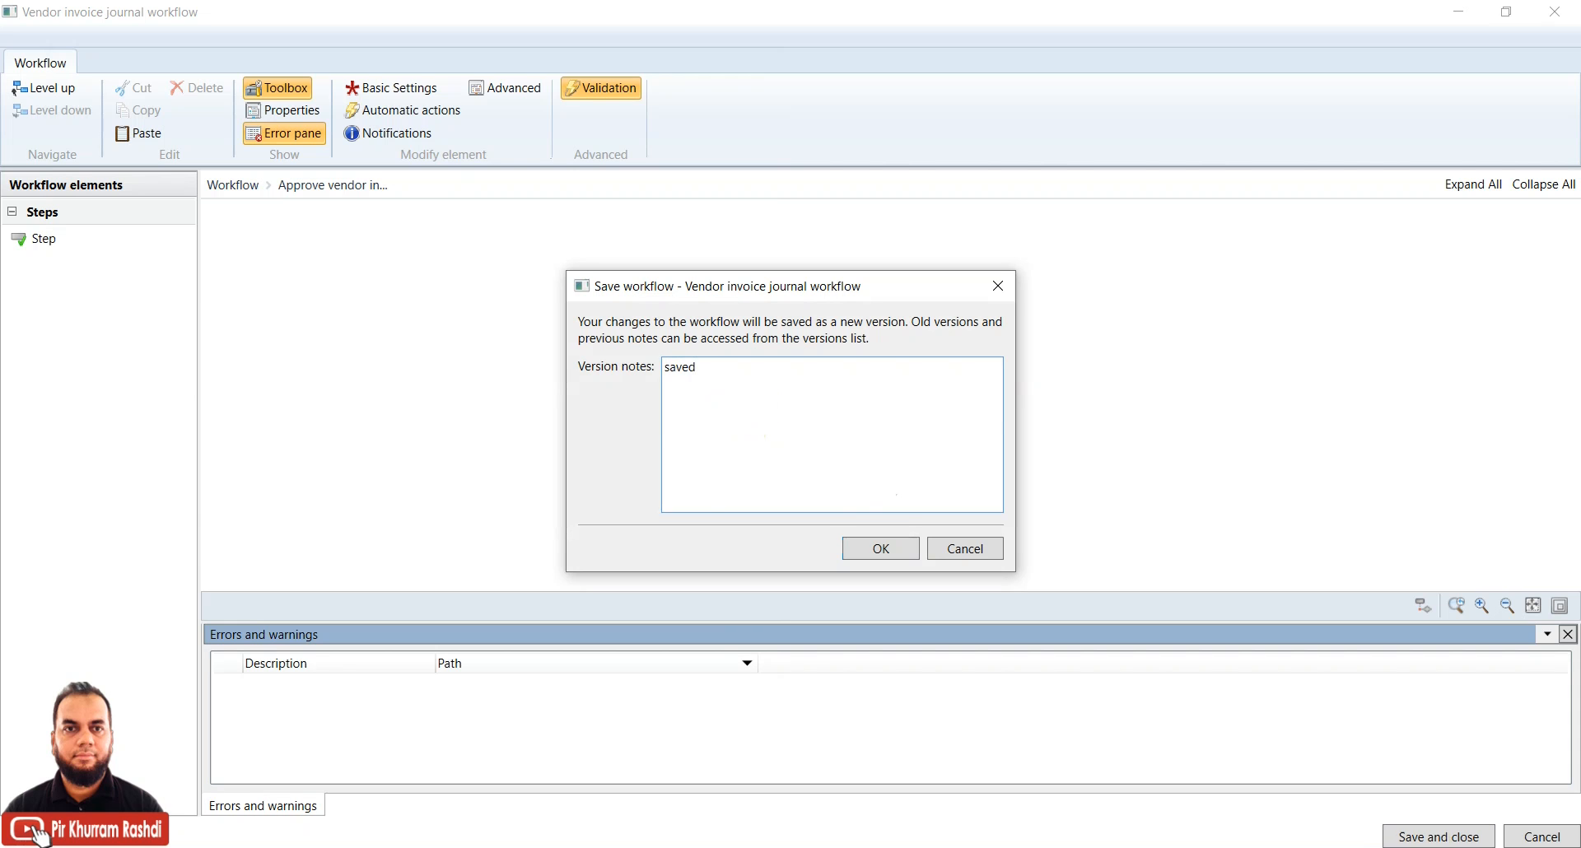
click(878, 547)
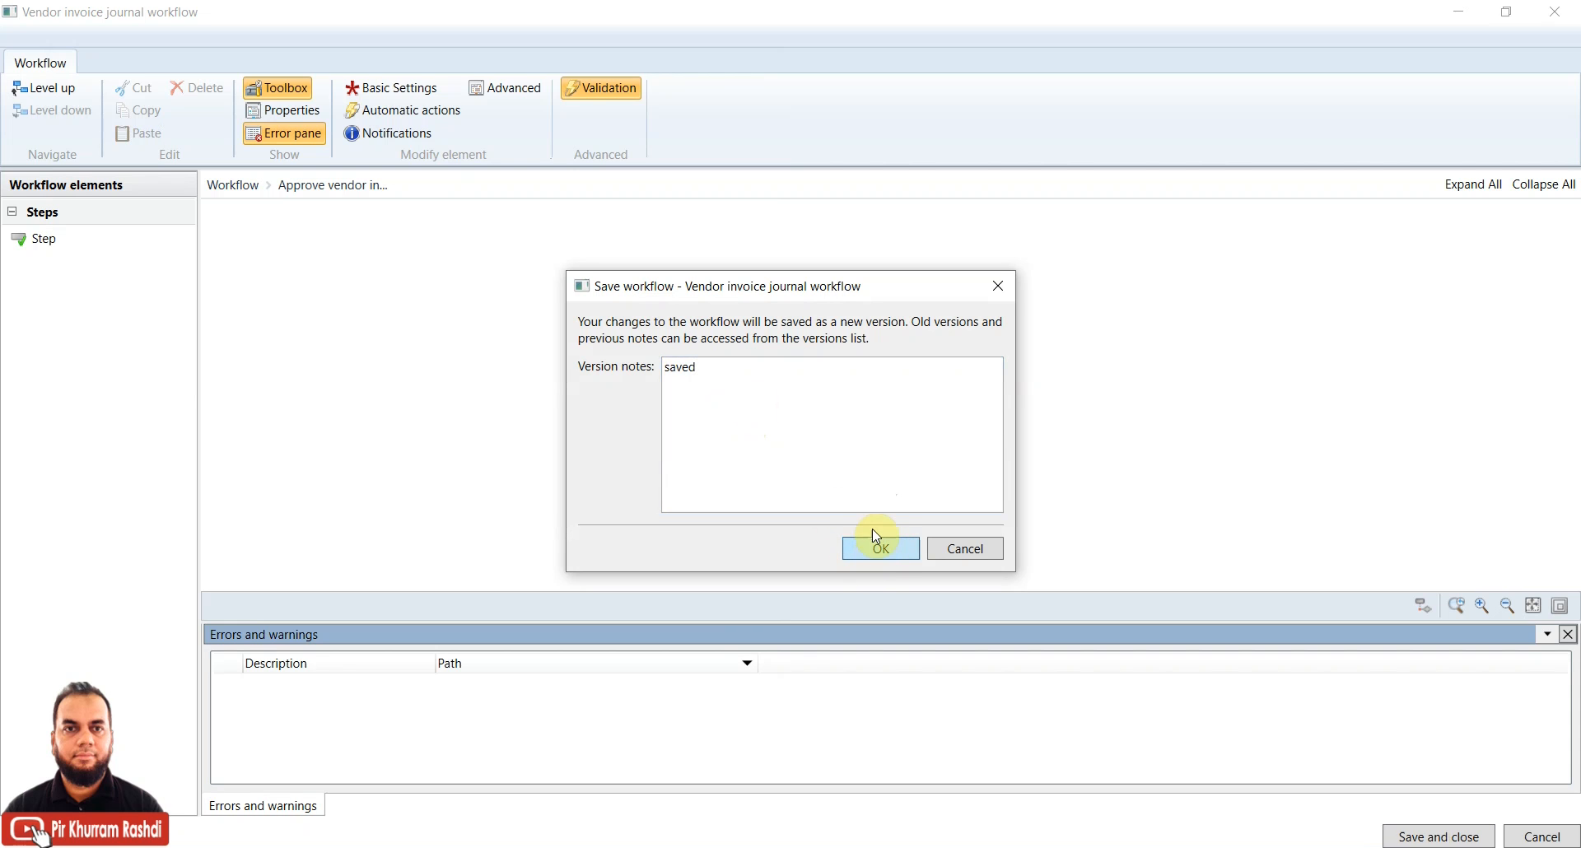
click(741, 429)
click(897, 548)
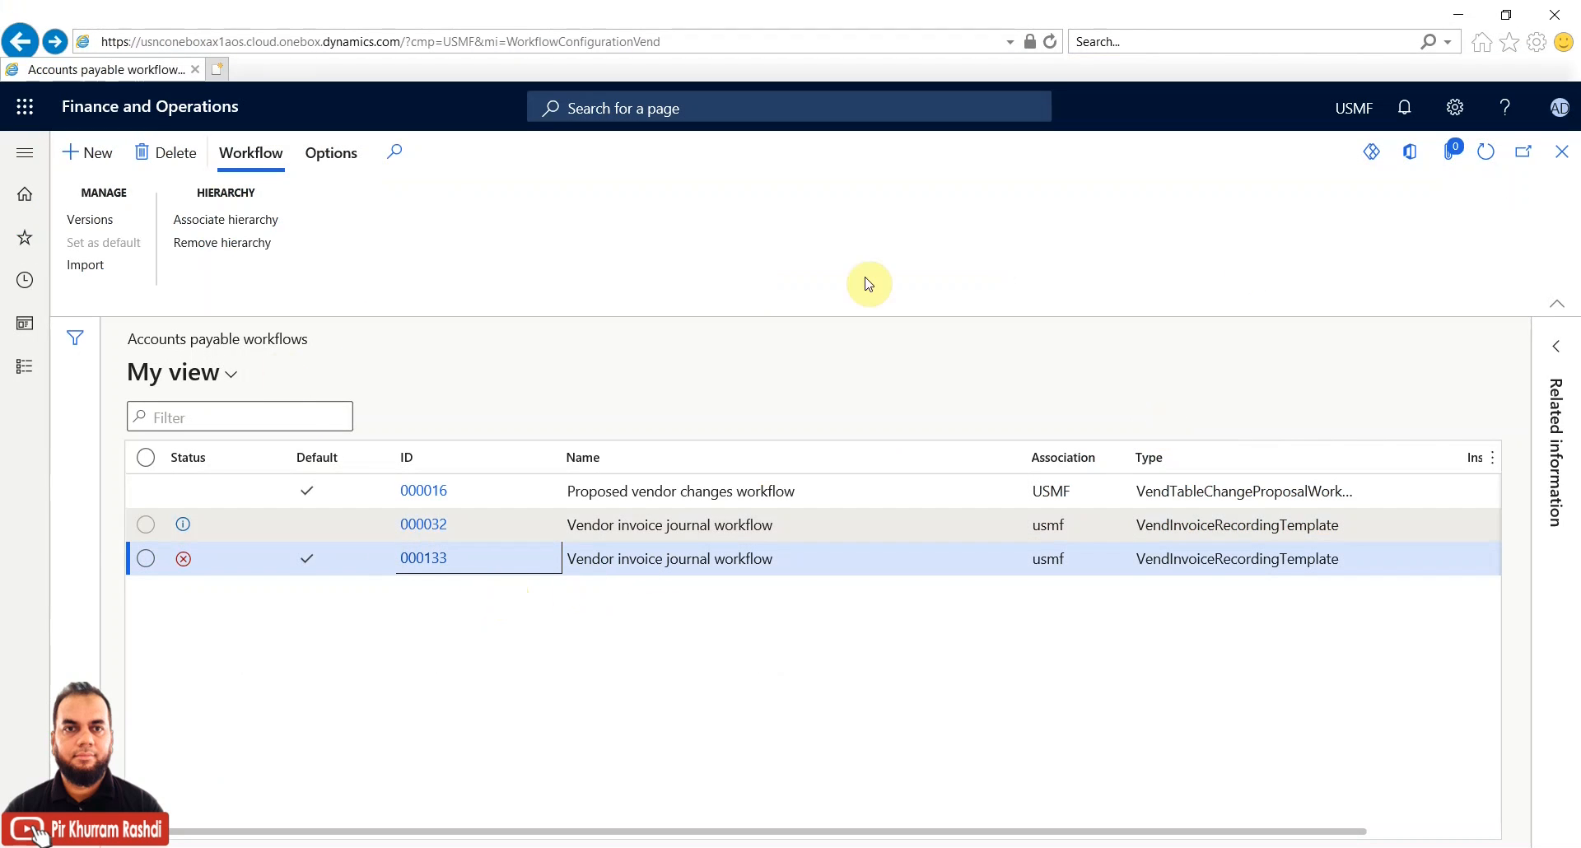
Refresh the workflow list, then select batch 00460 in Accounts payable Invoice journal and show its Workflow actions
click(1493, 159)
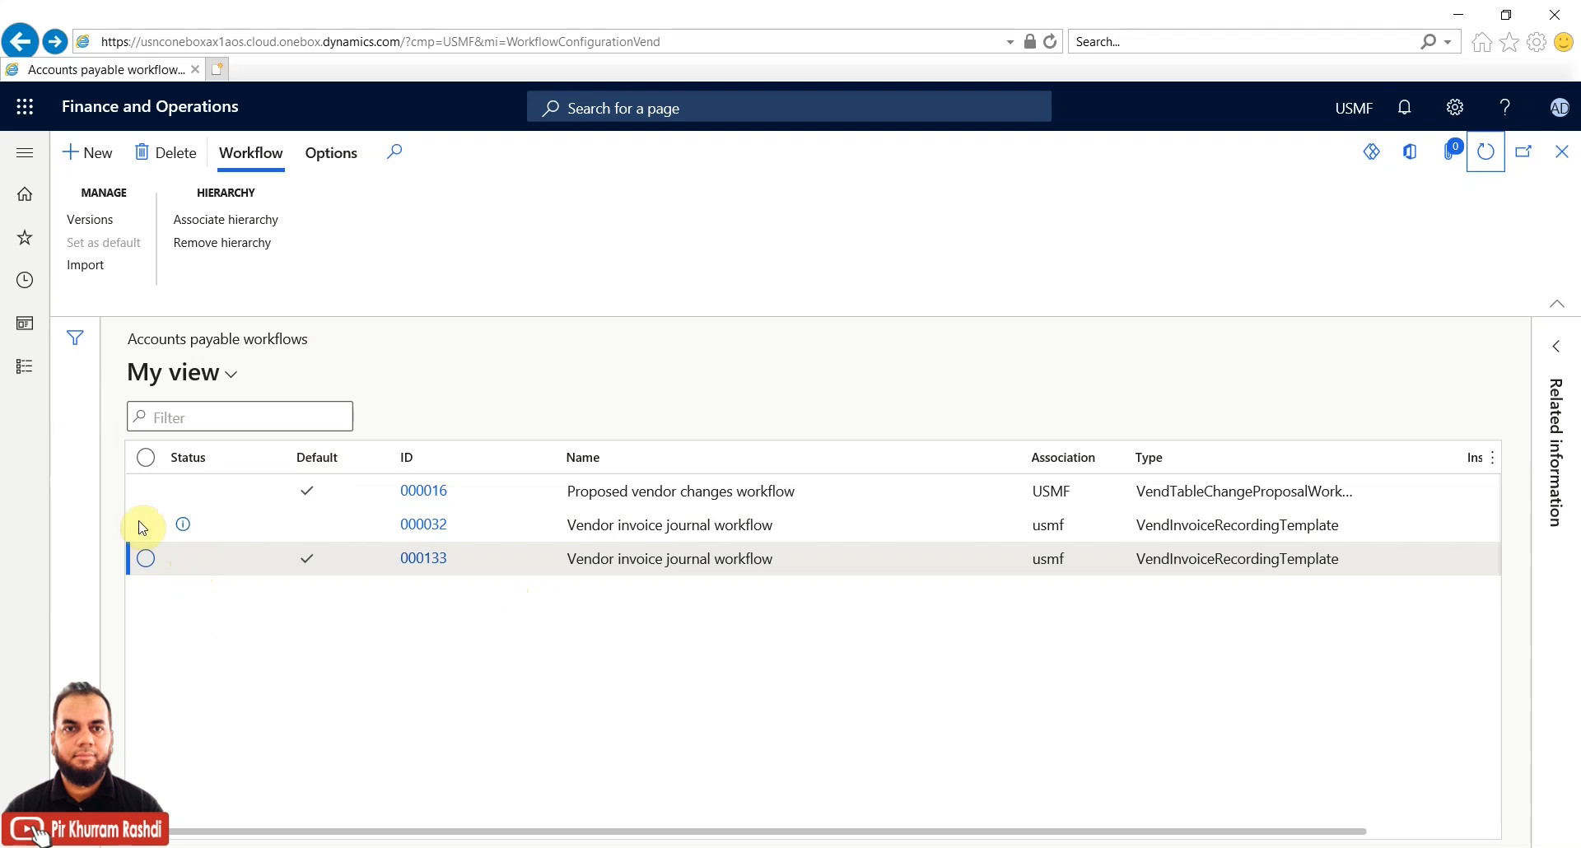
click(27, 370)
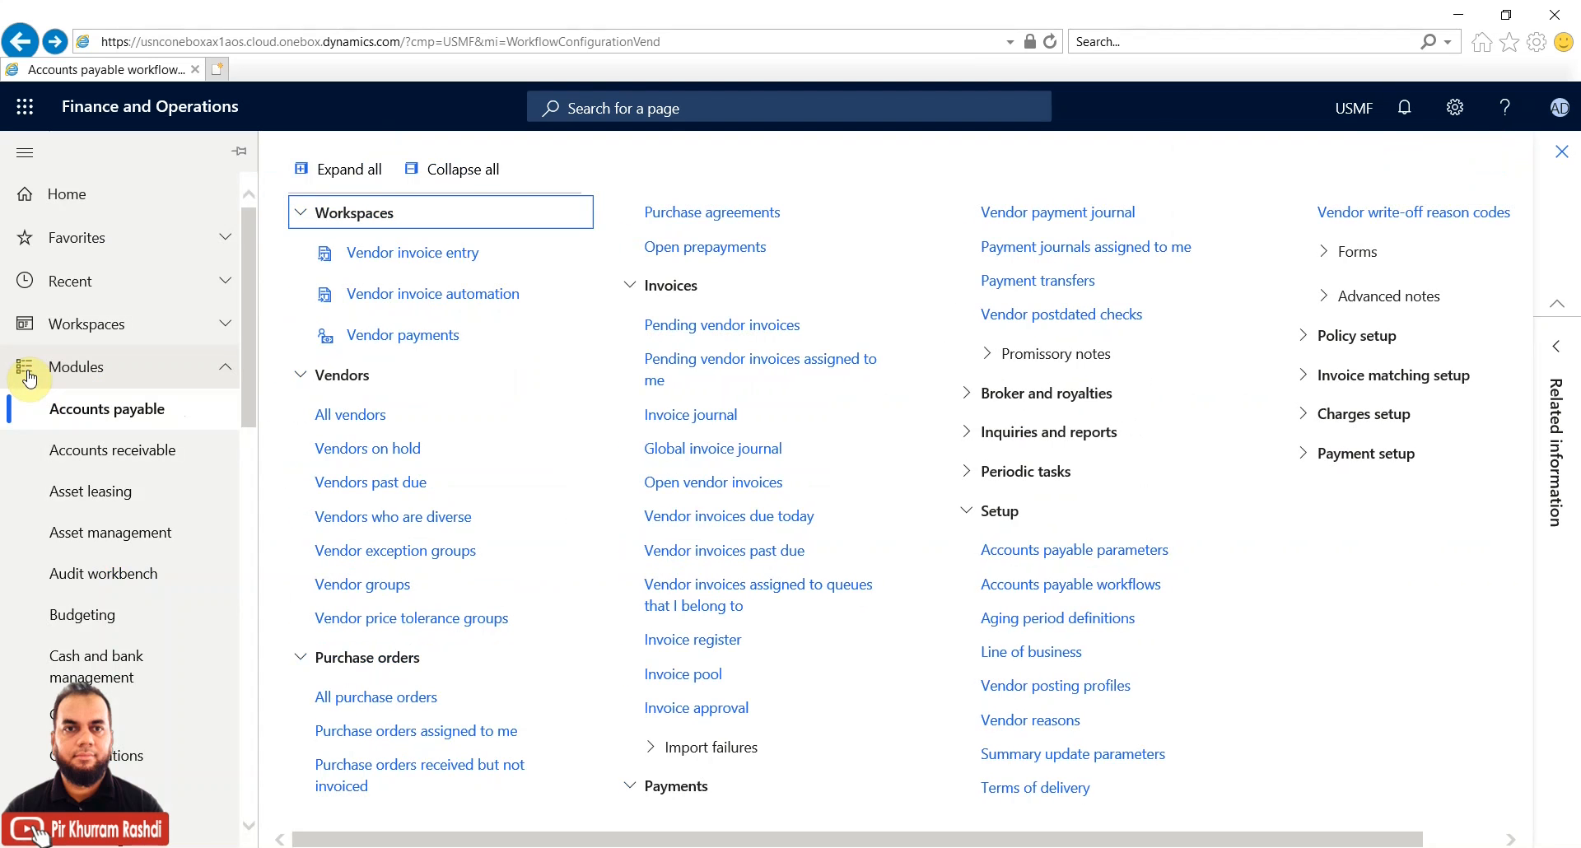
click(659, 415)
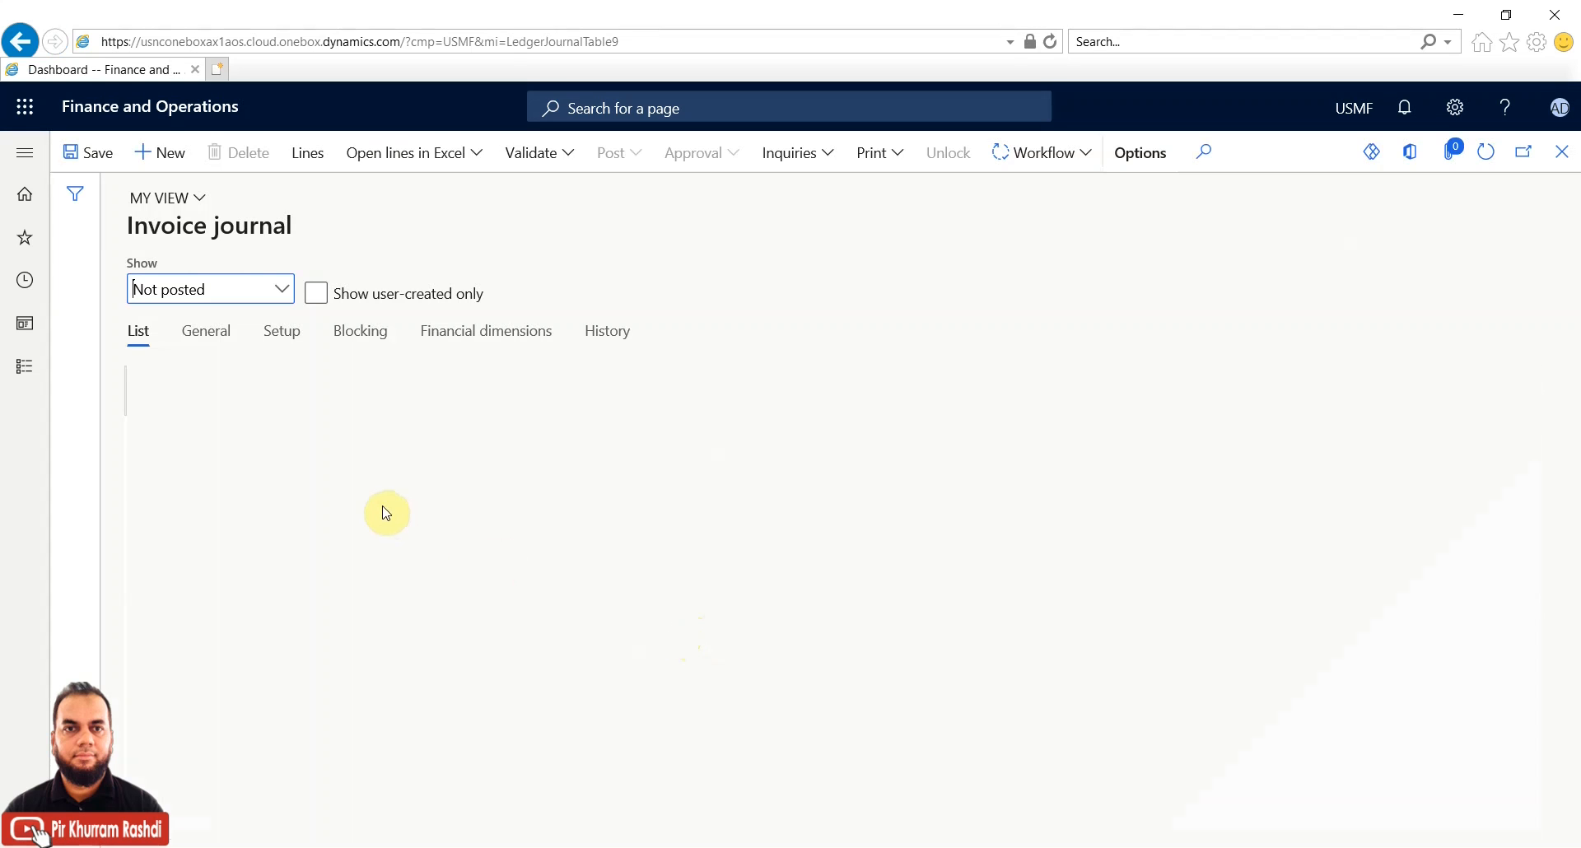
click(146, 416)
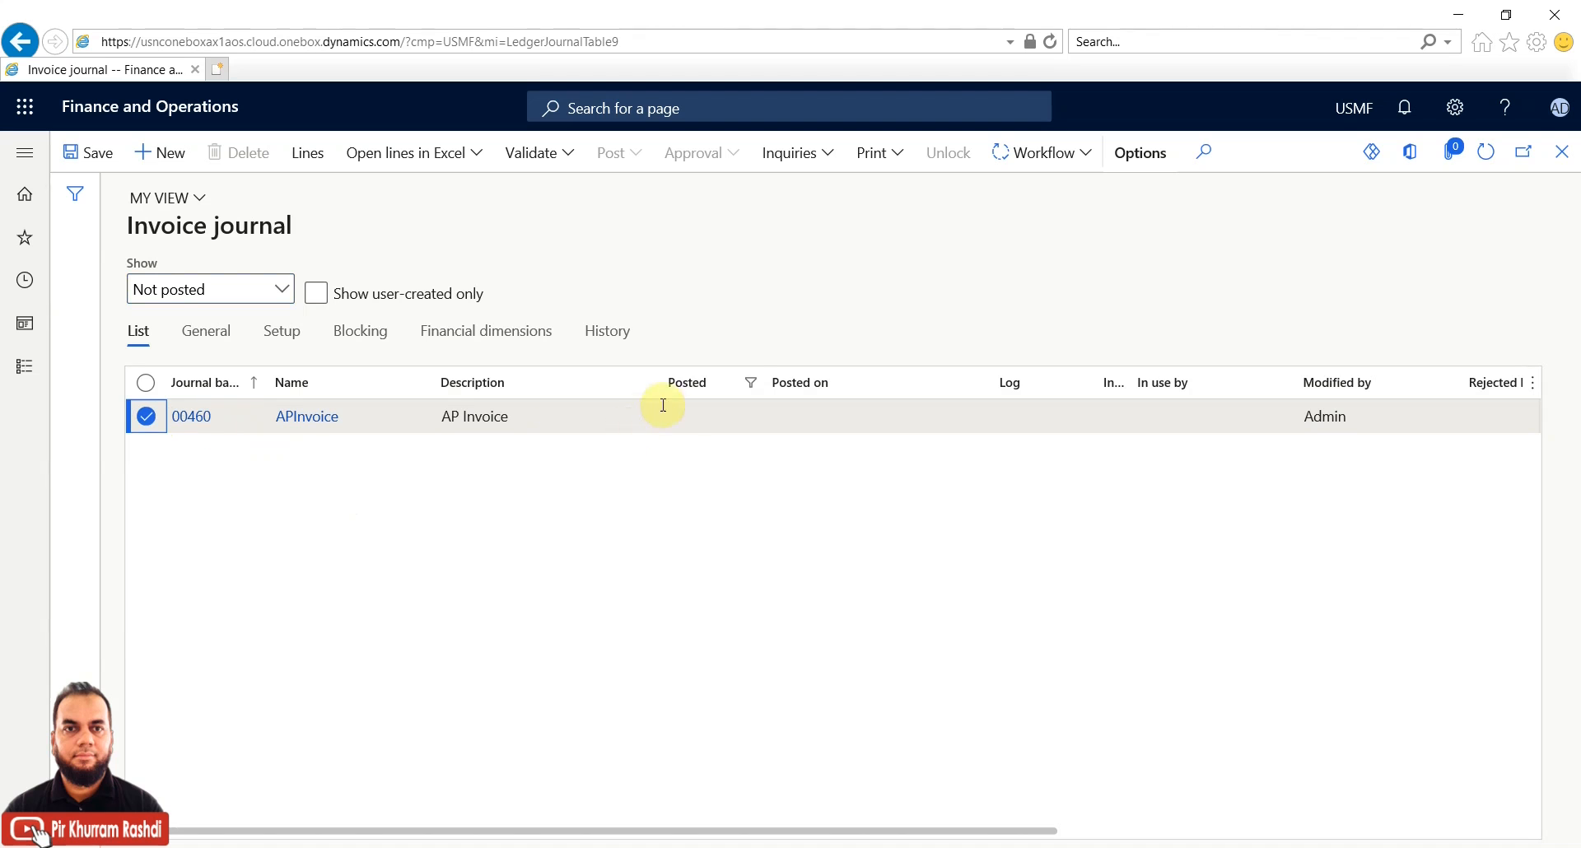
click(1087, 157)
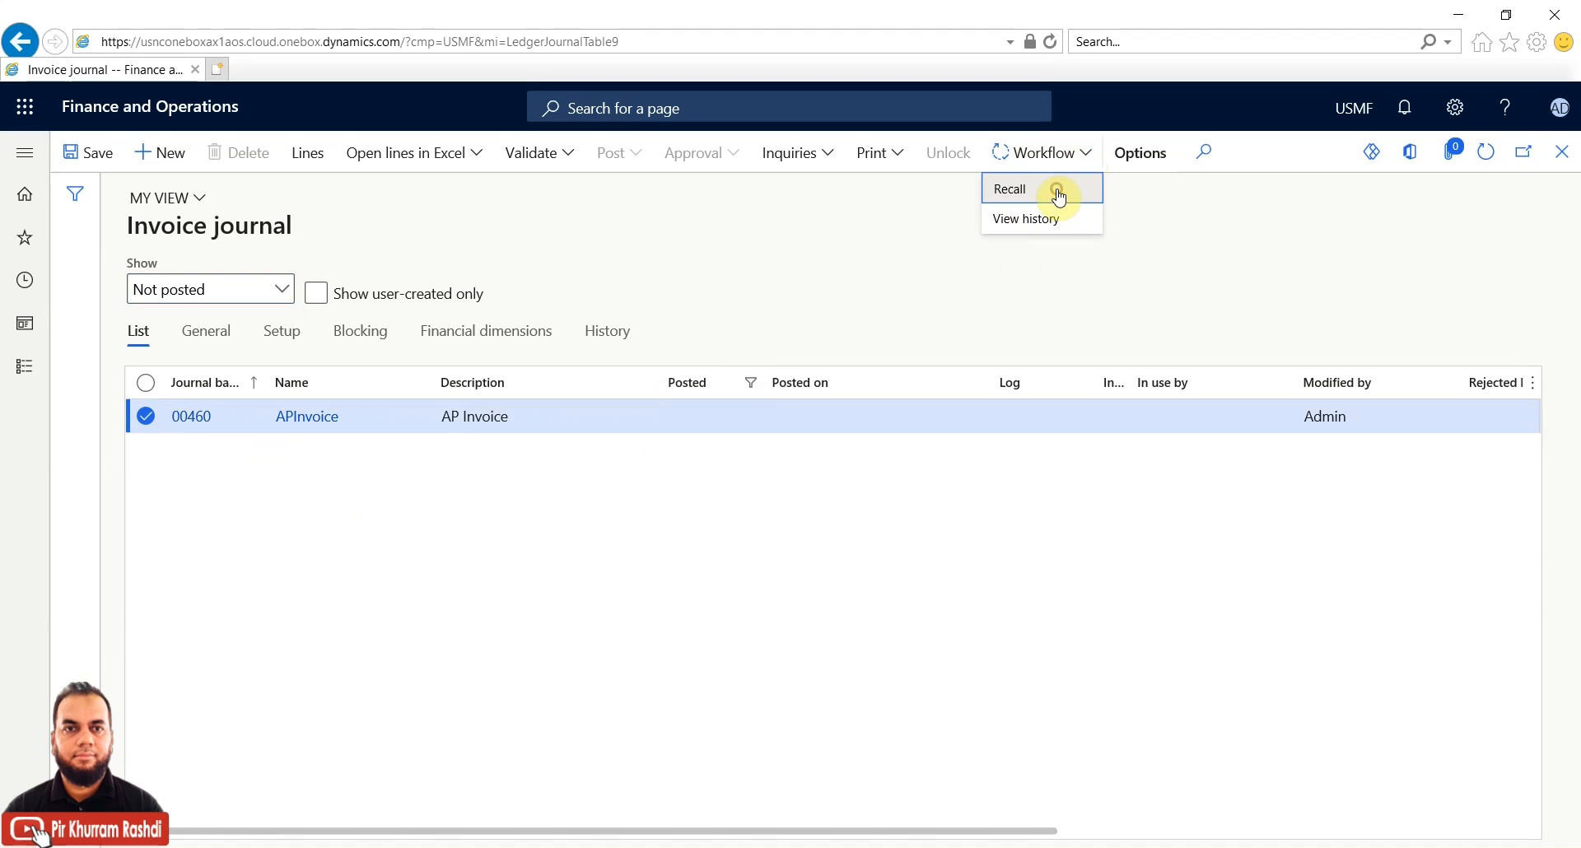
Recall journal 00460's workflow with comment 'Recalled due to misconfiguration', then refresh the list
click(1058, 191)
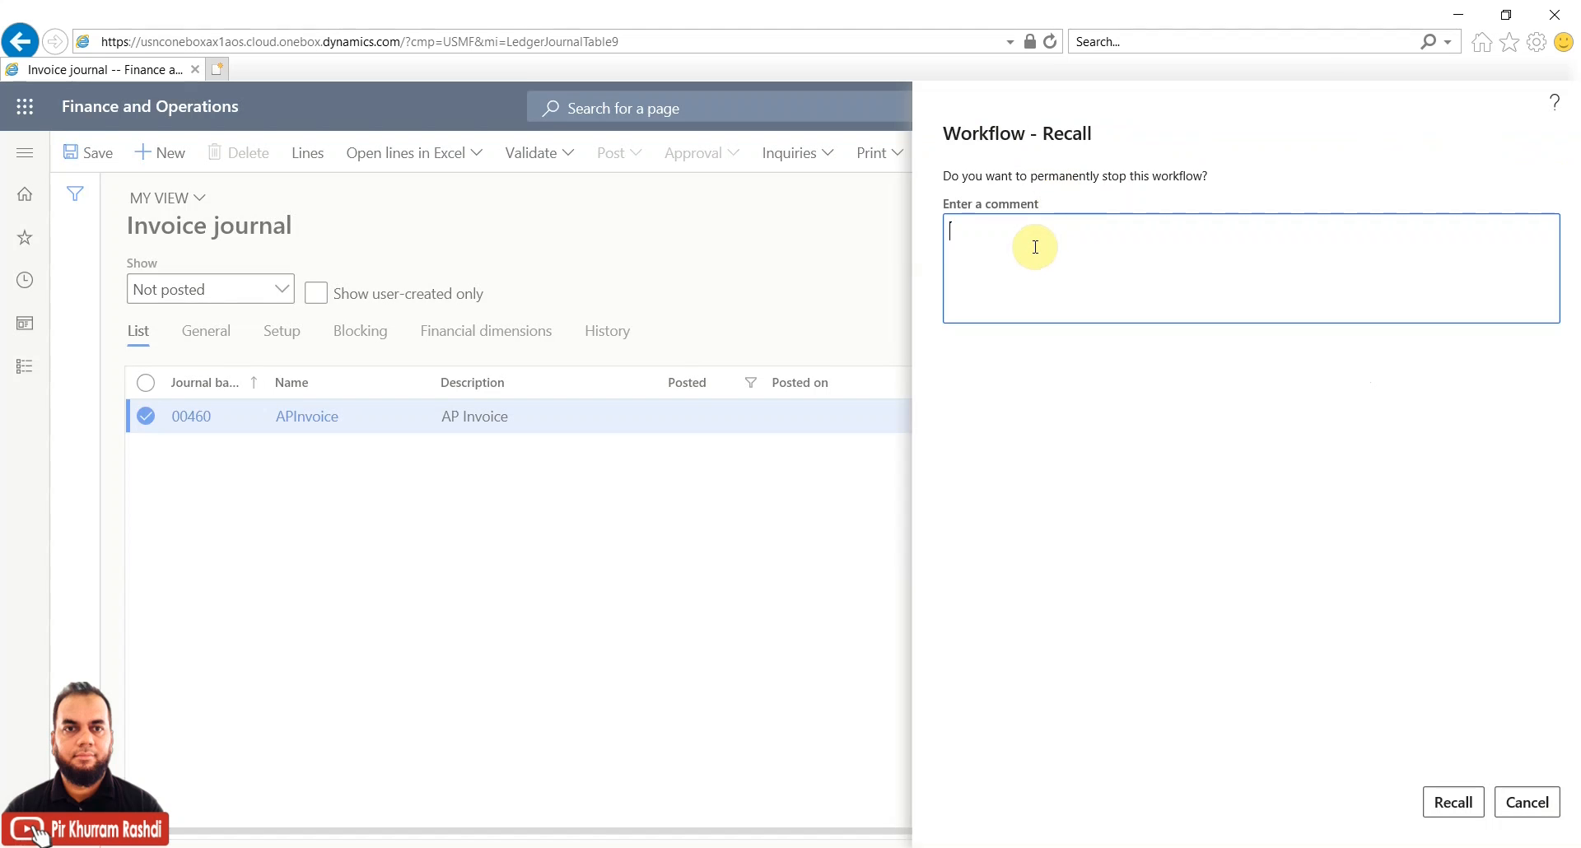
text(Recalled due to misconfiguration)
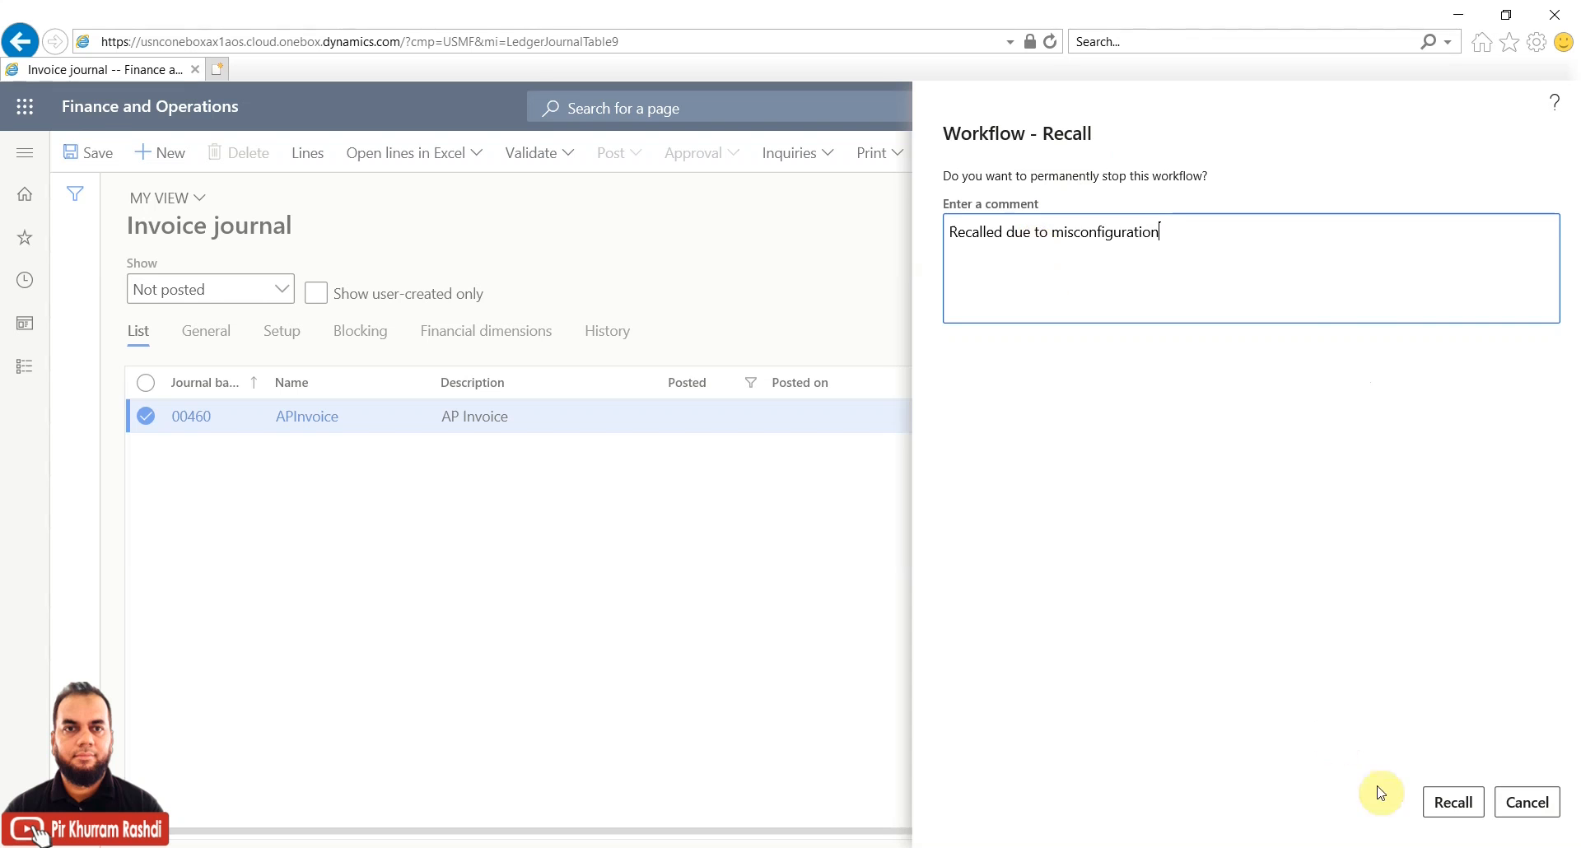
click(1441, 801)
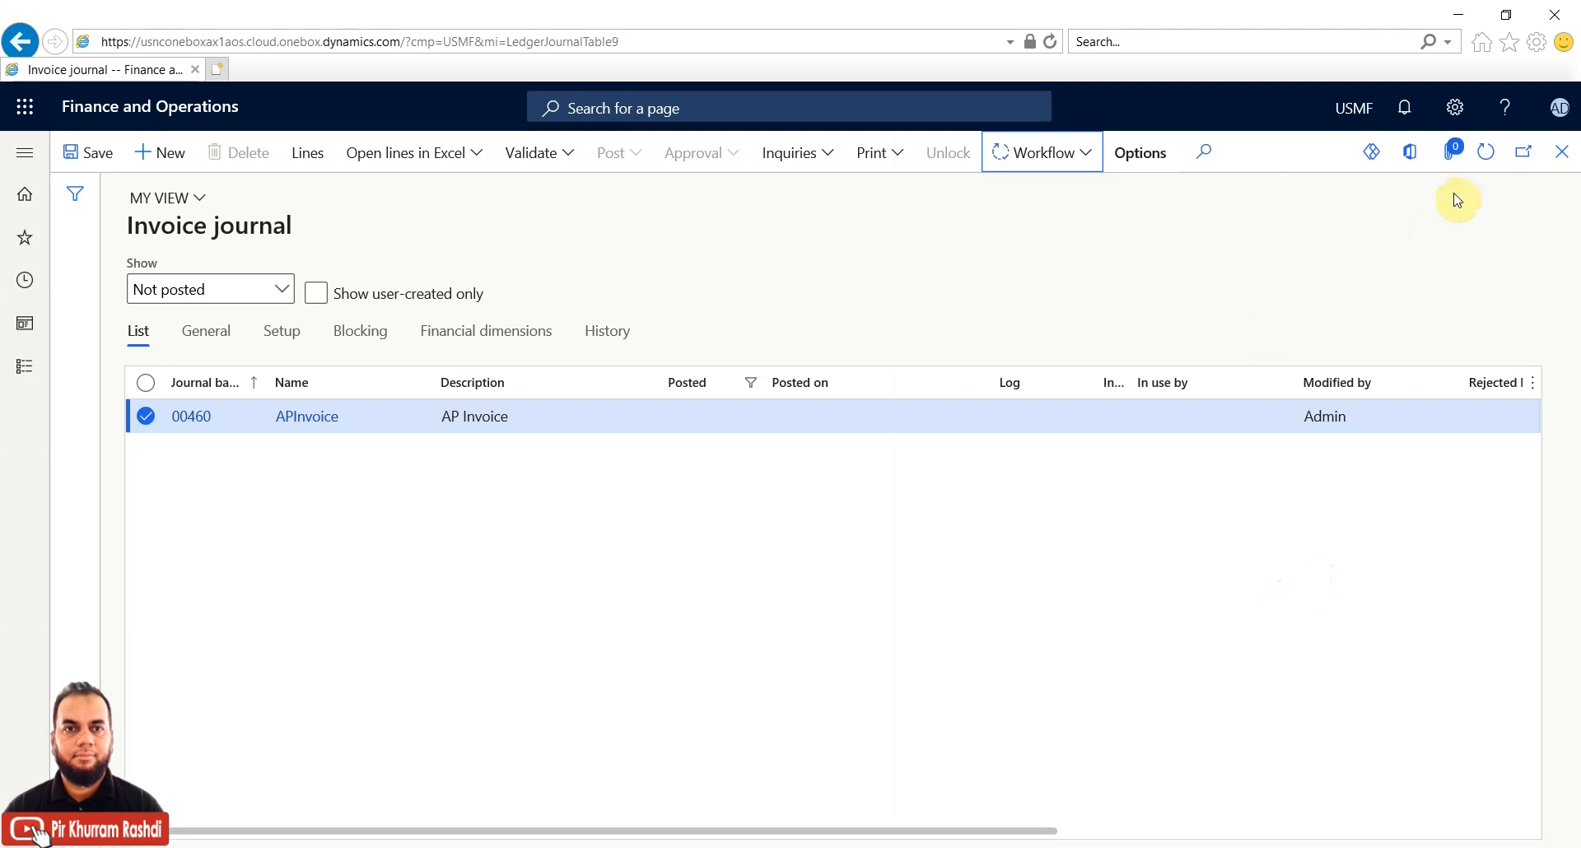
click(1487, 154)
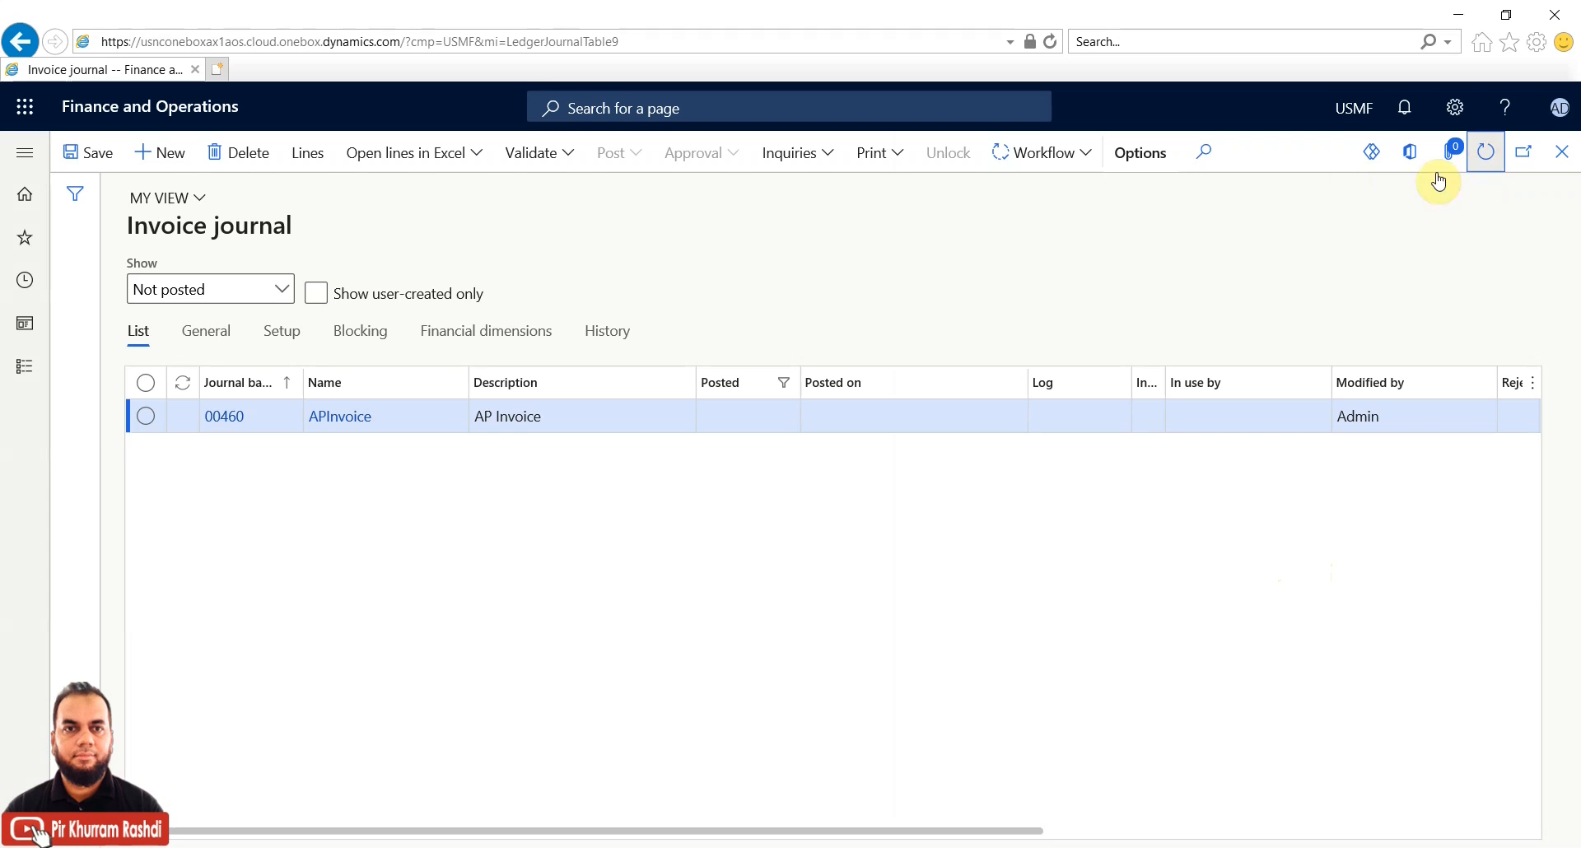
Resubmit journal 00460 to approval with the comment 'resubmitted' and refresh the list
click(1088, 154)
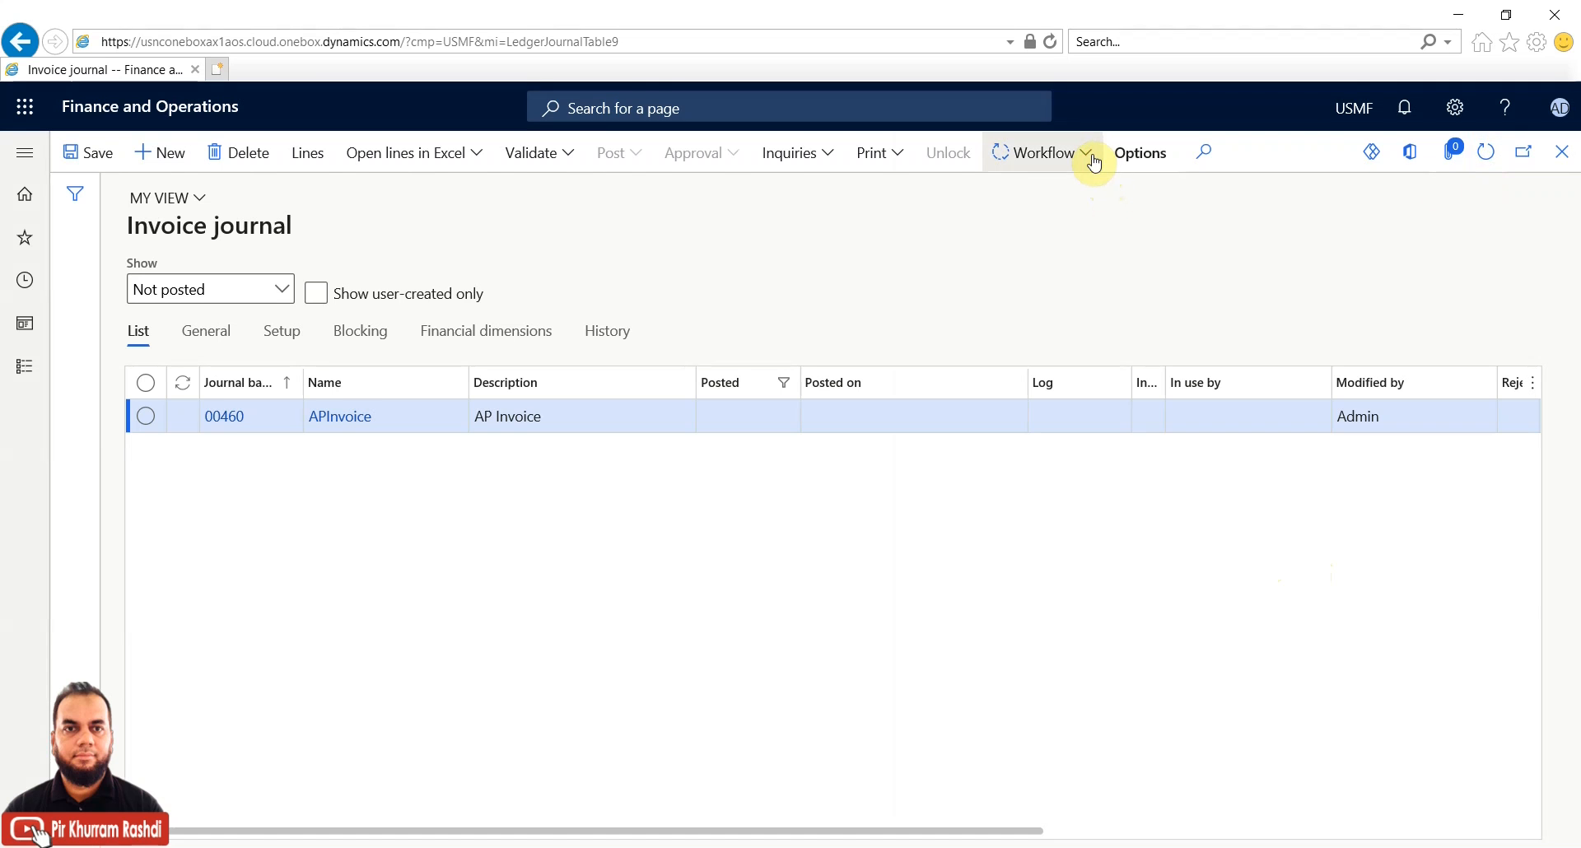
click(1082, 191)
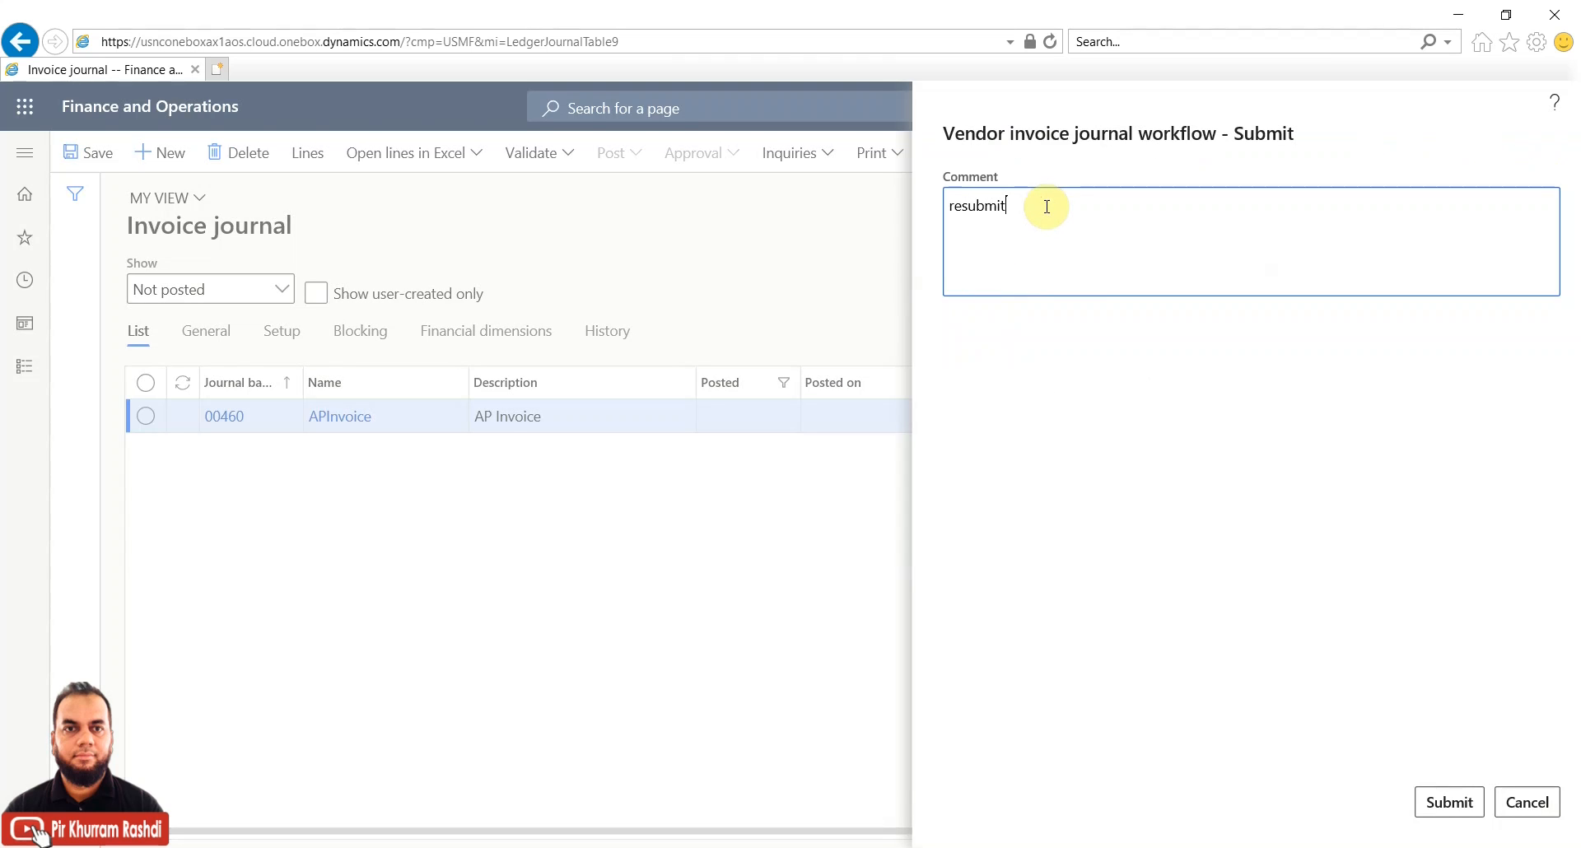
text(resubmitted)
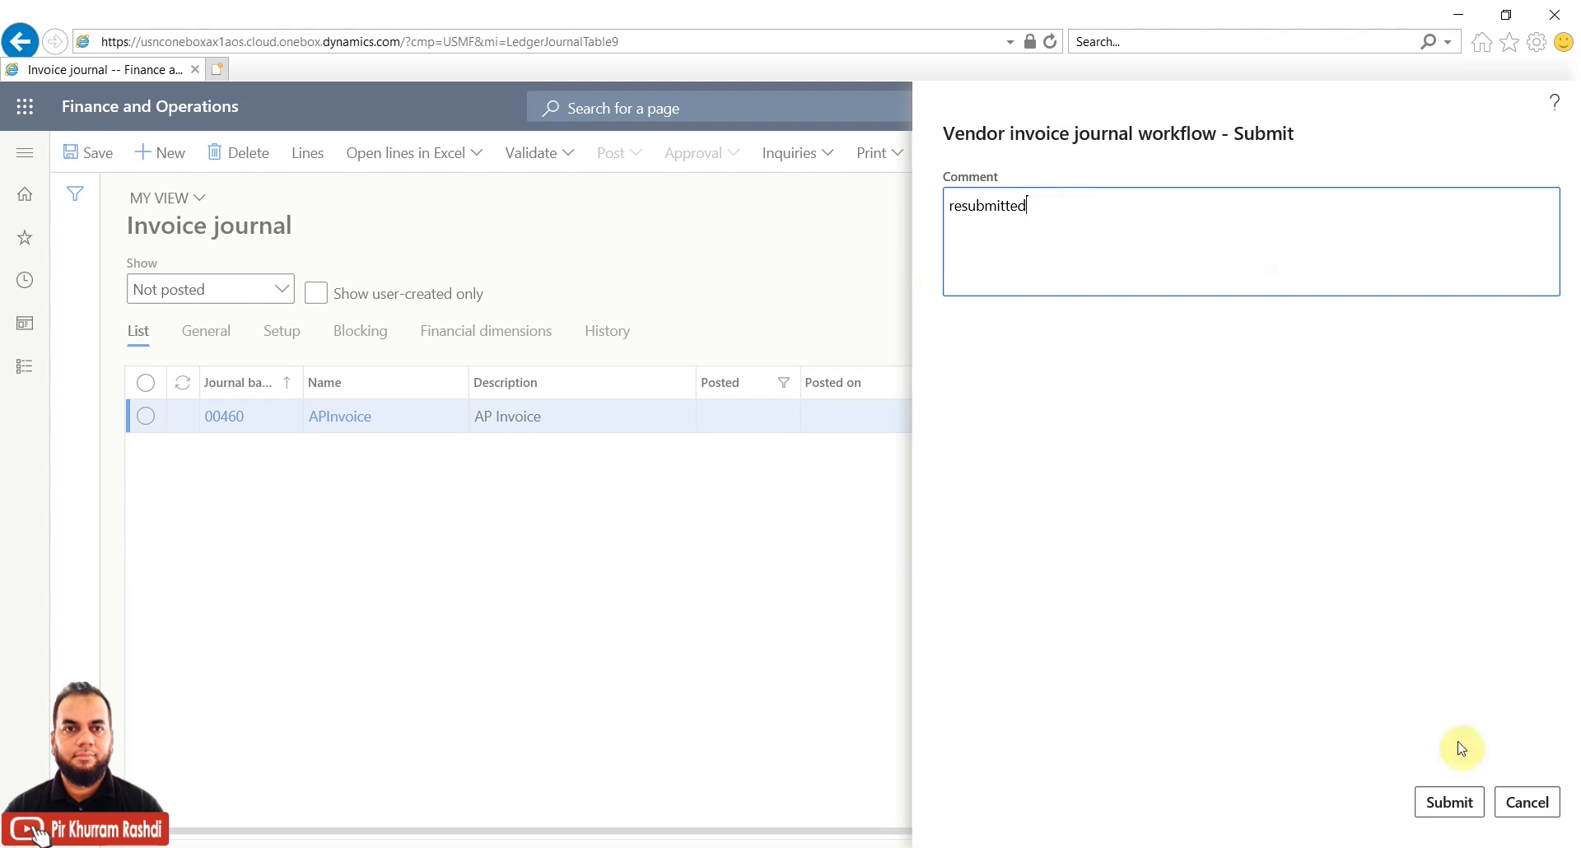
click(1443, 801)
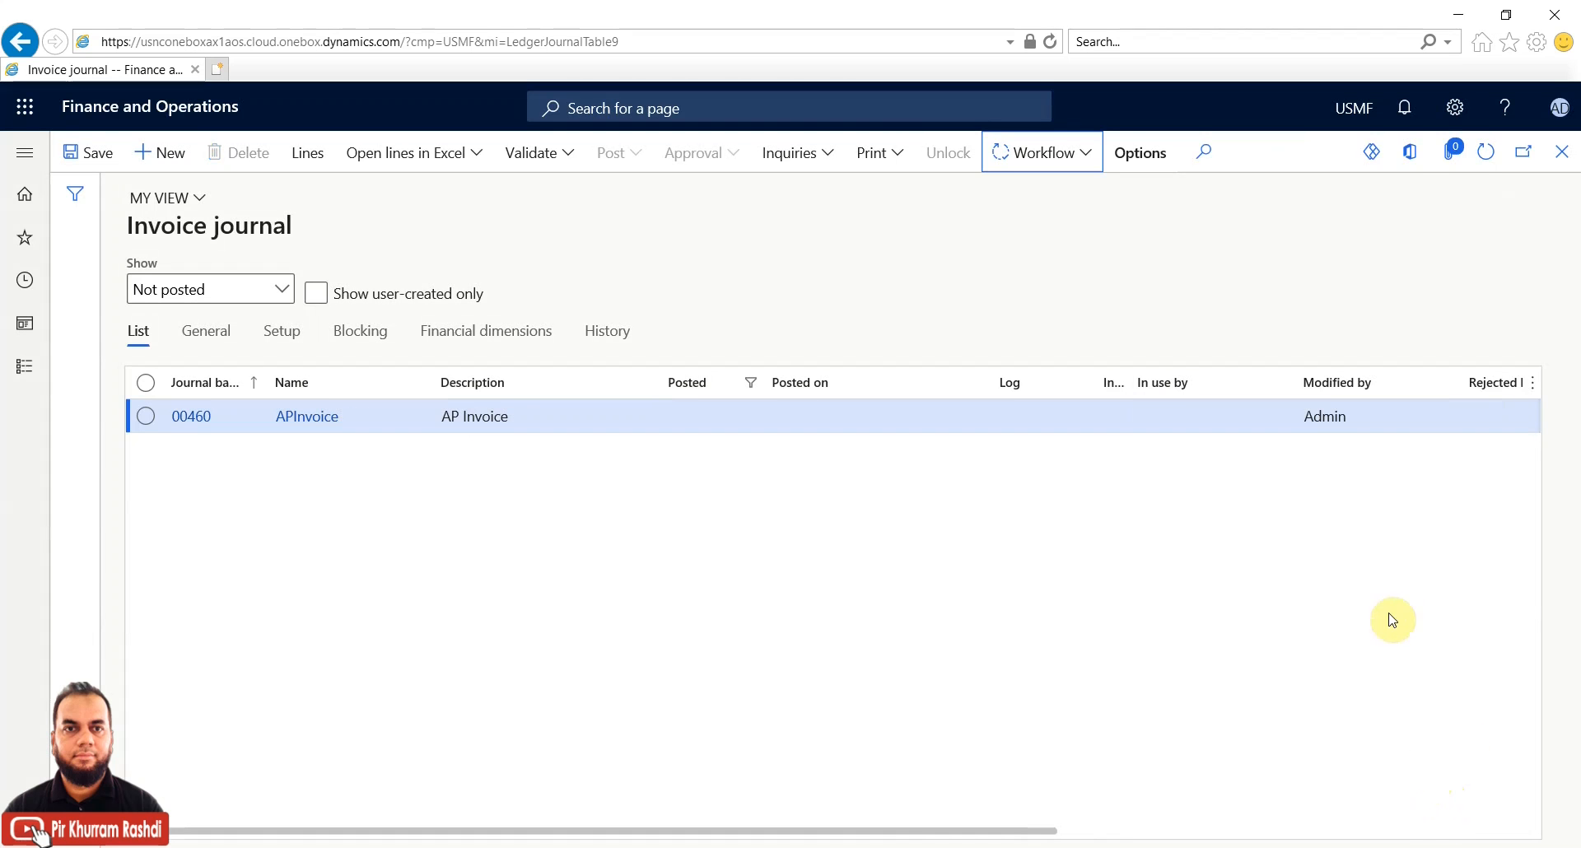
click(1487, 153)
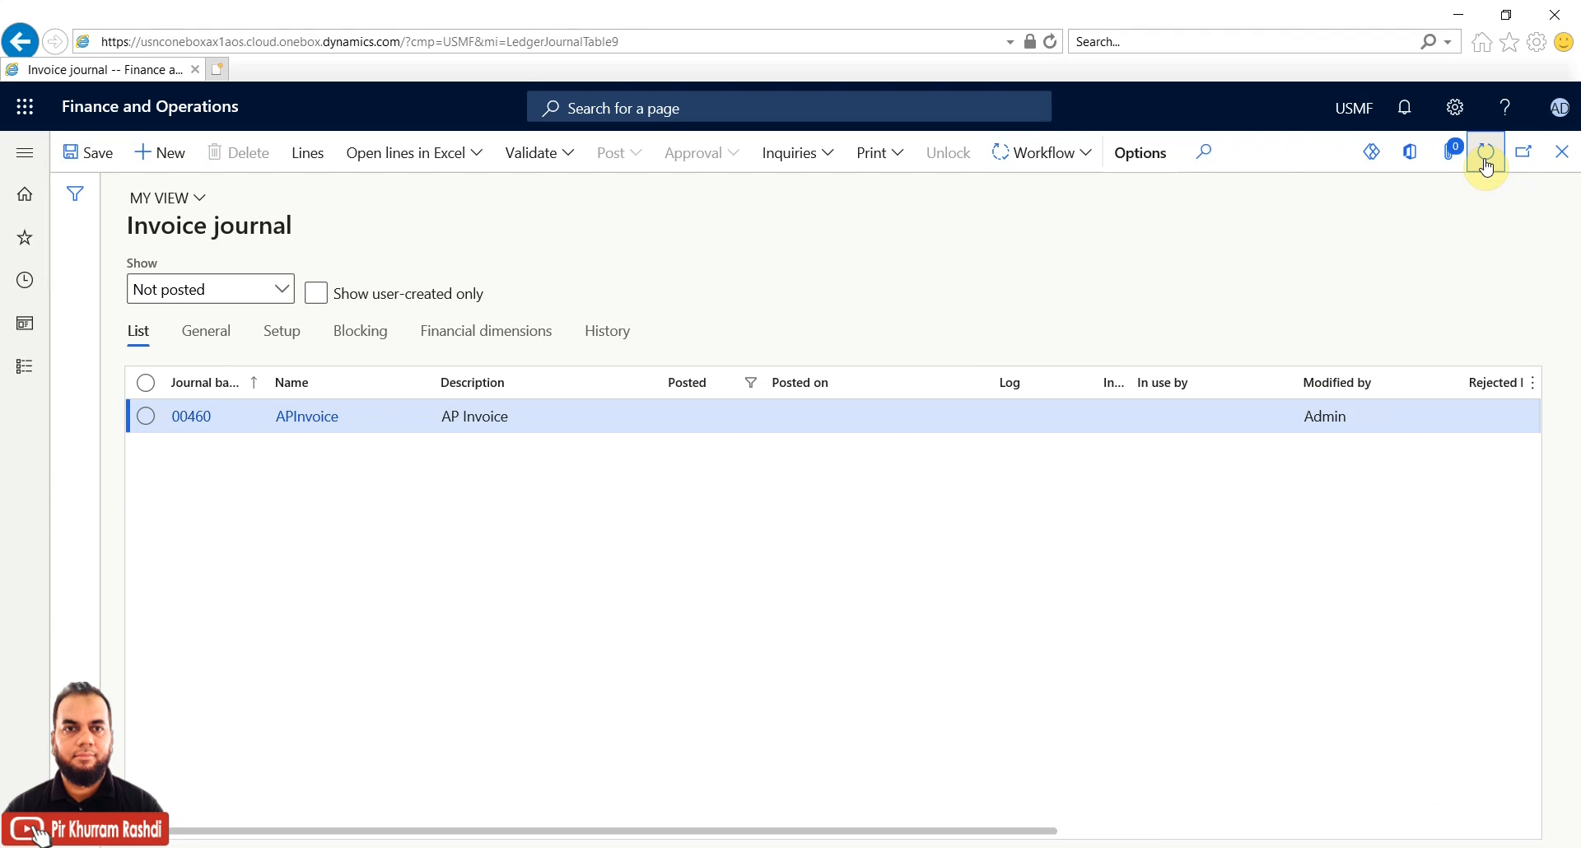
Refresh repeatedly and recheck journal 00460's Workflow actions until approval options appear
click(1092, 159)
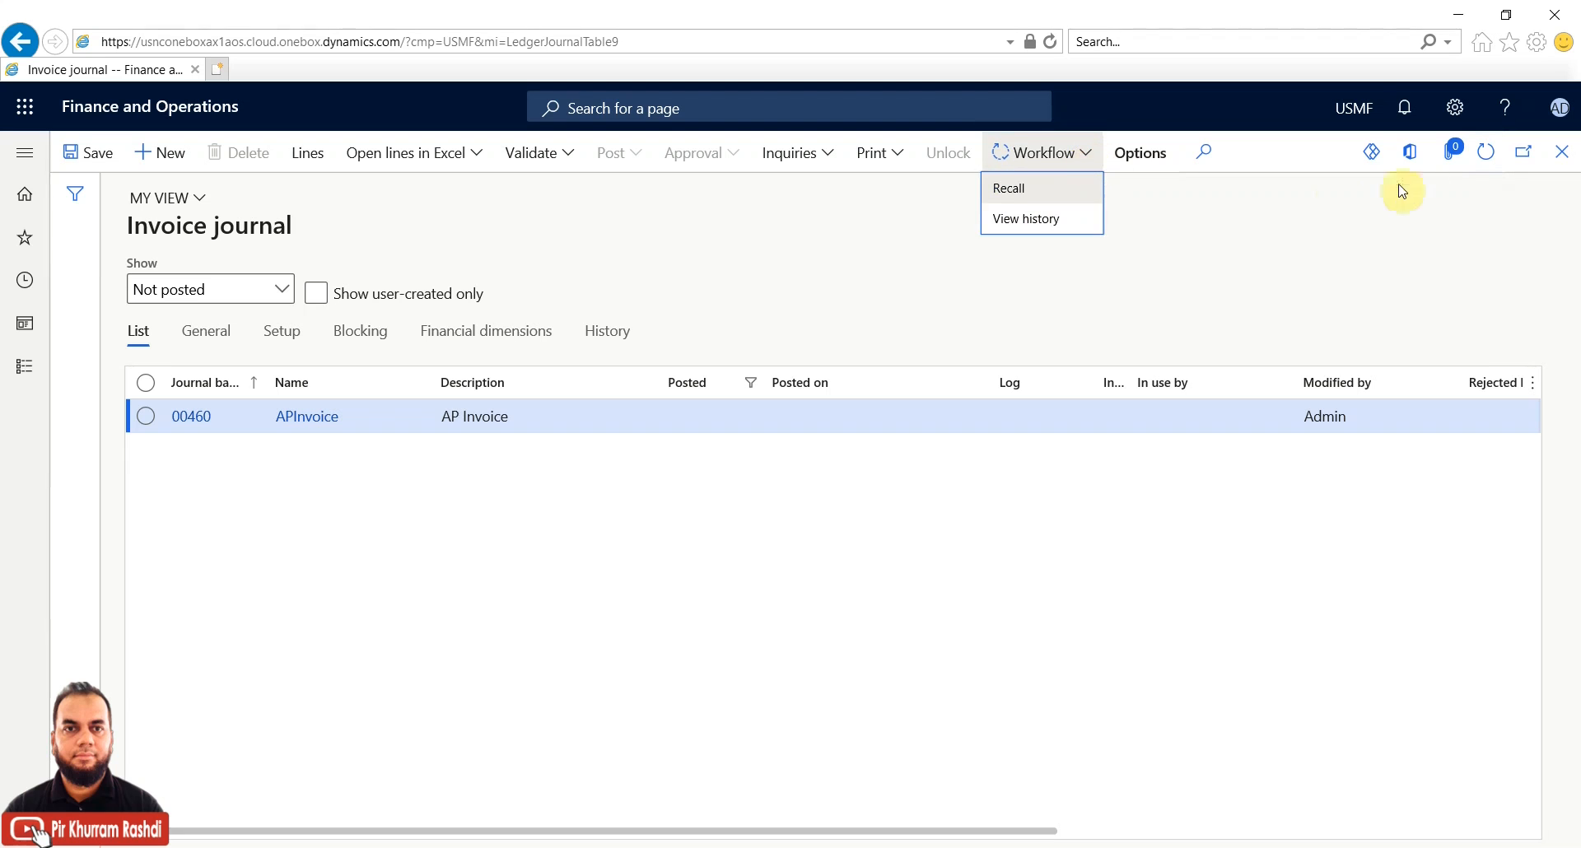
click(1487, 160)
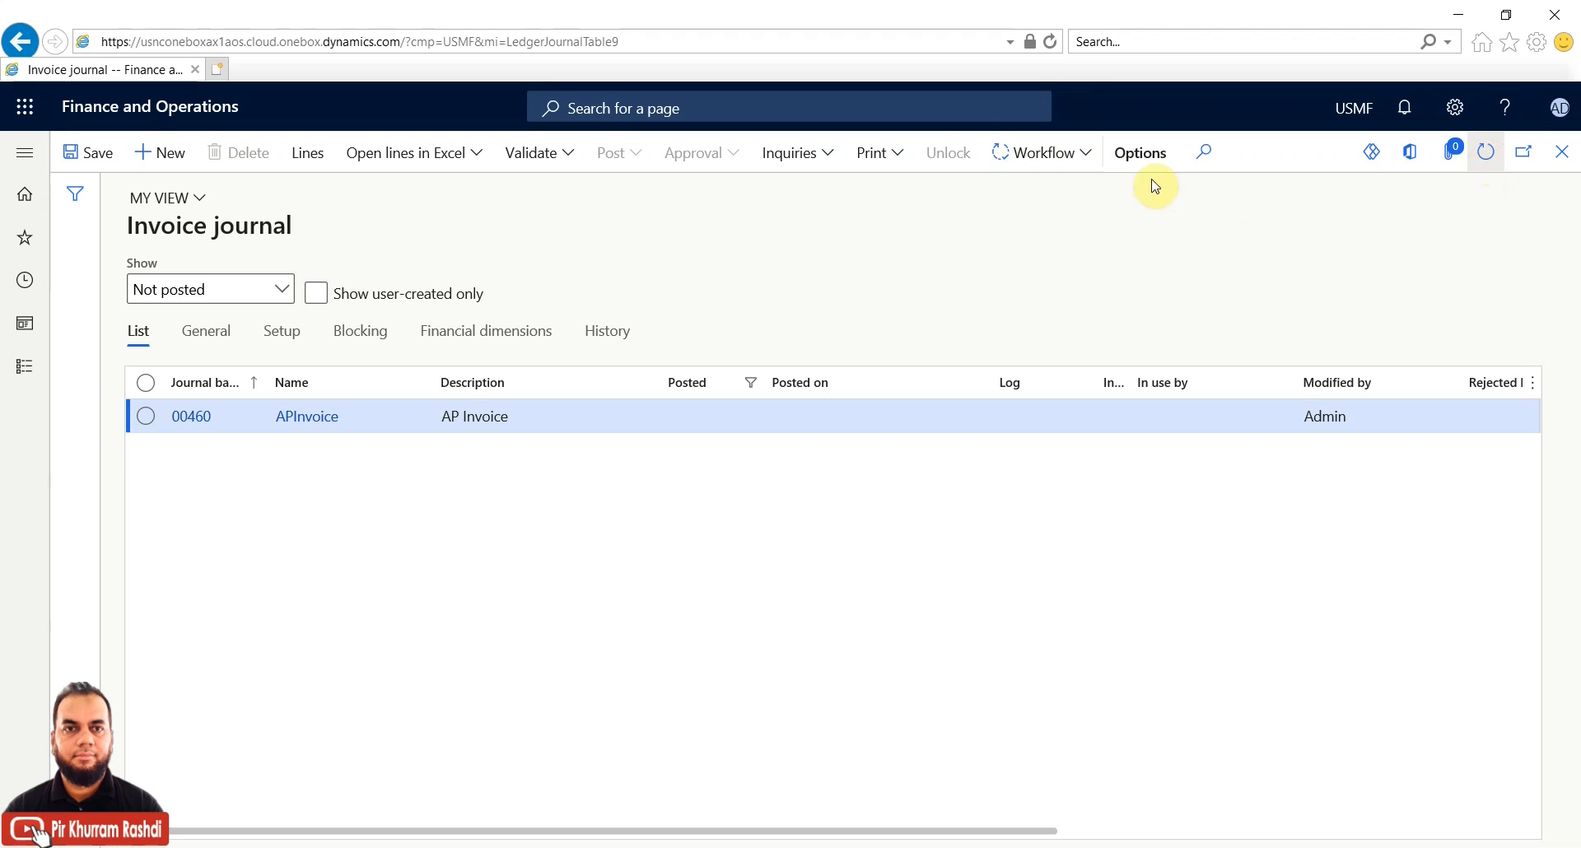
click(1093, 160)
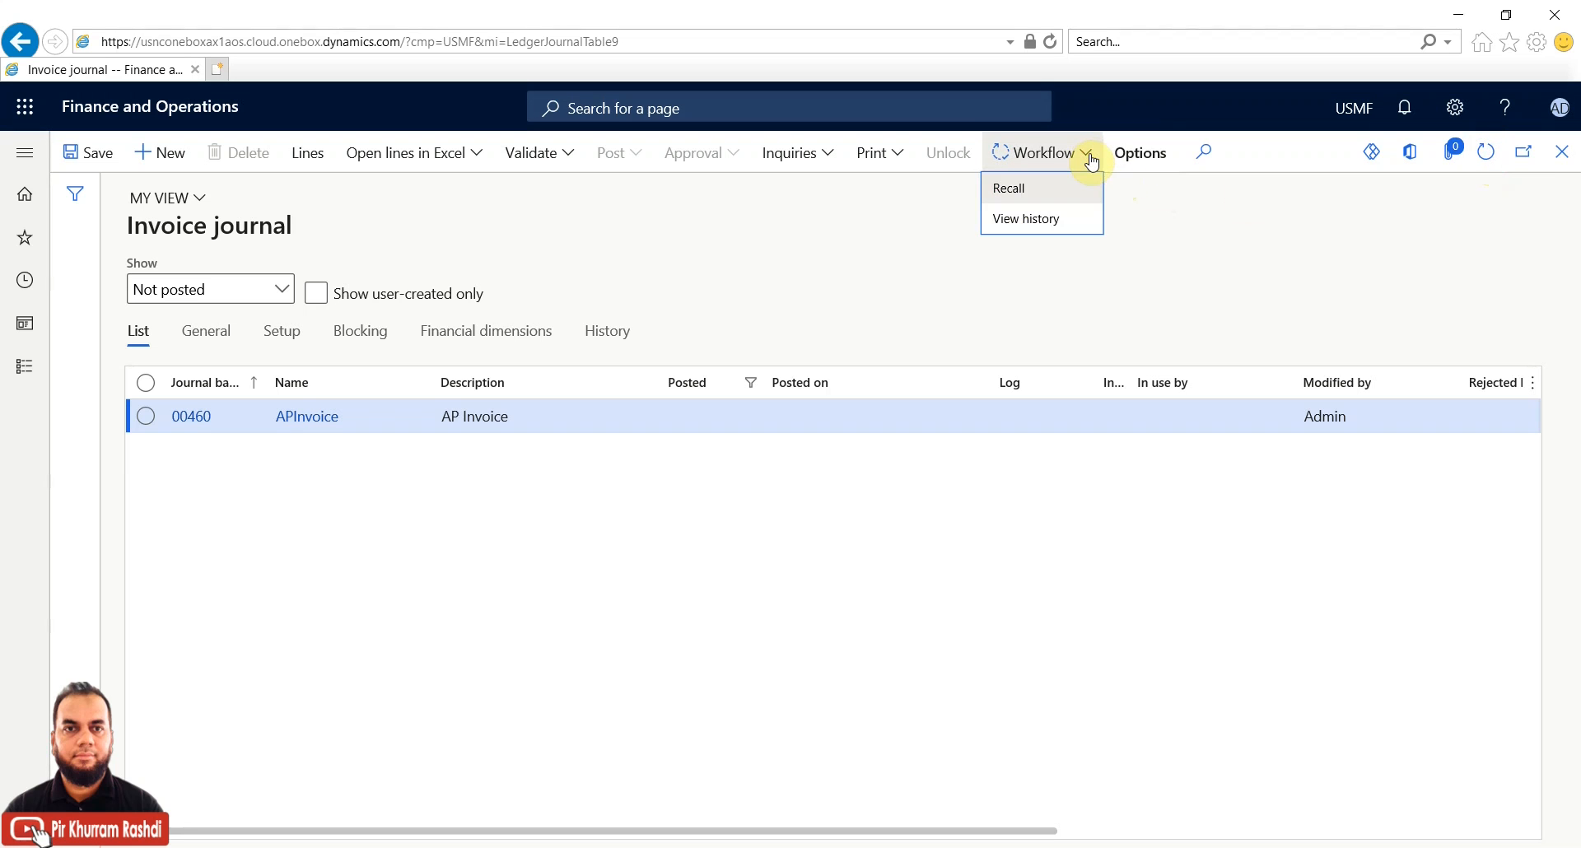
click(1496, 165)
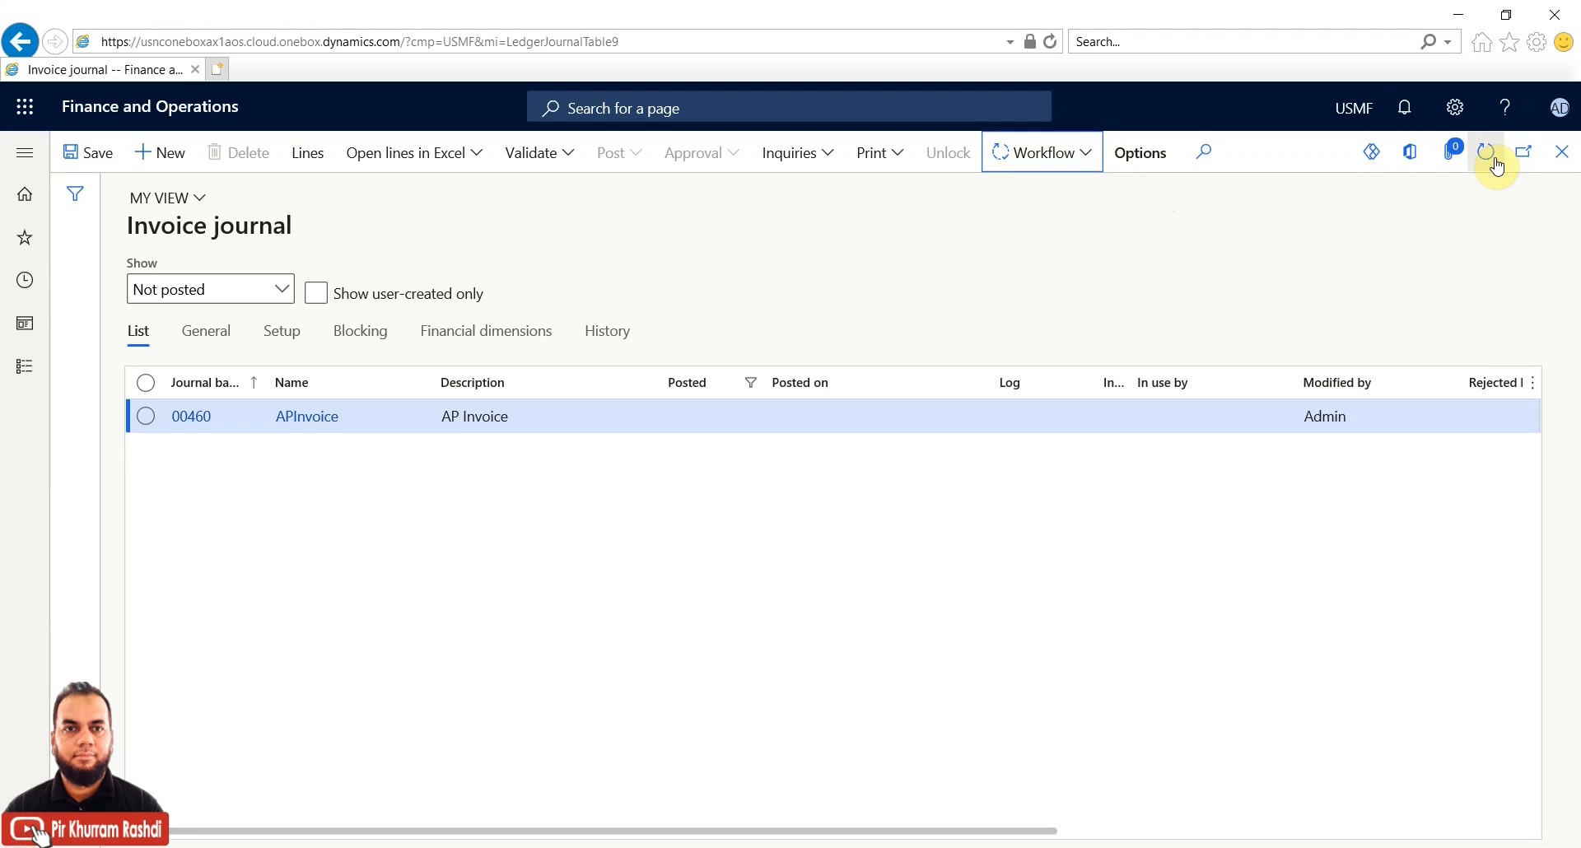
click(1496, 165)
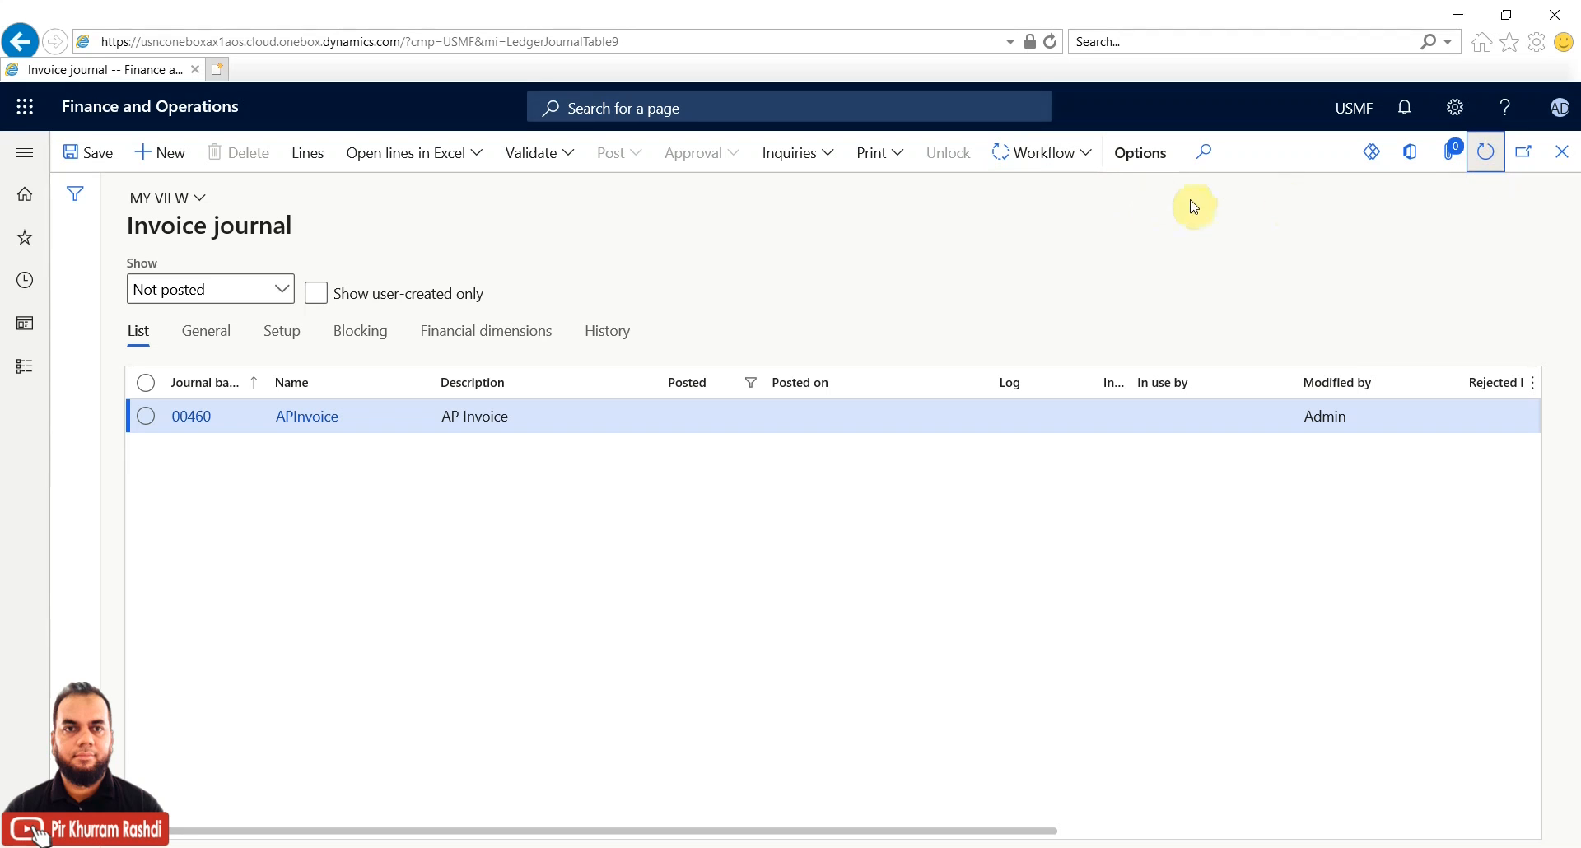
click(1086, 159)
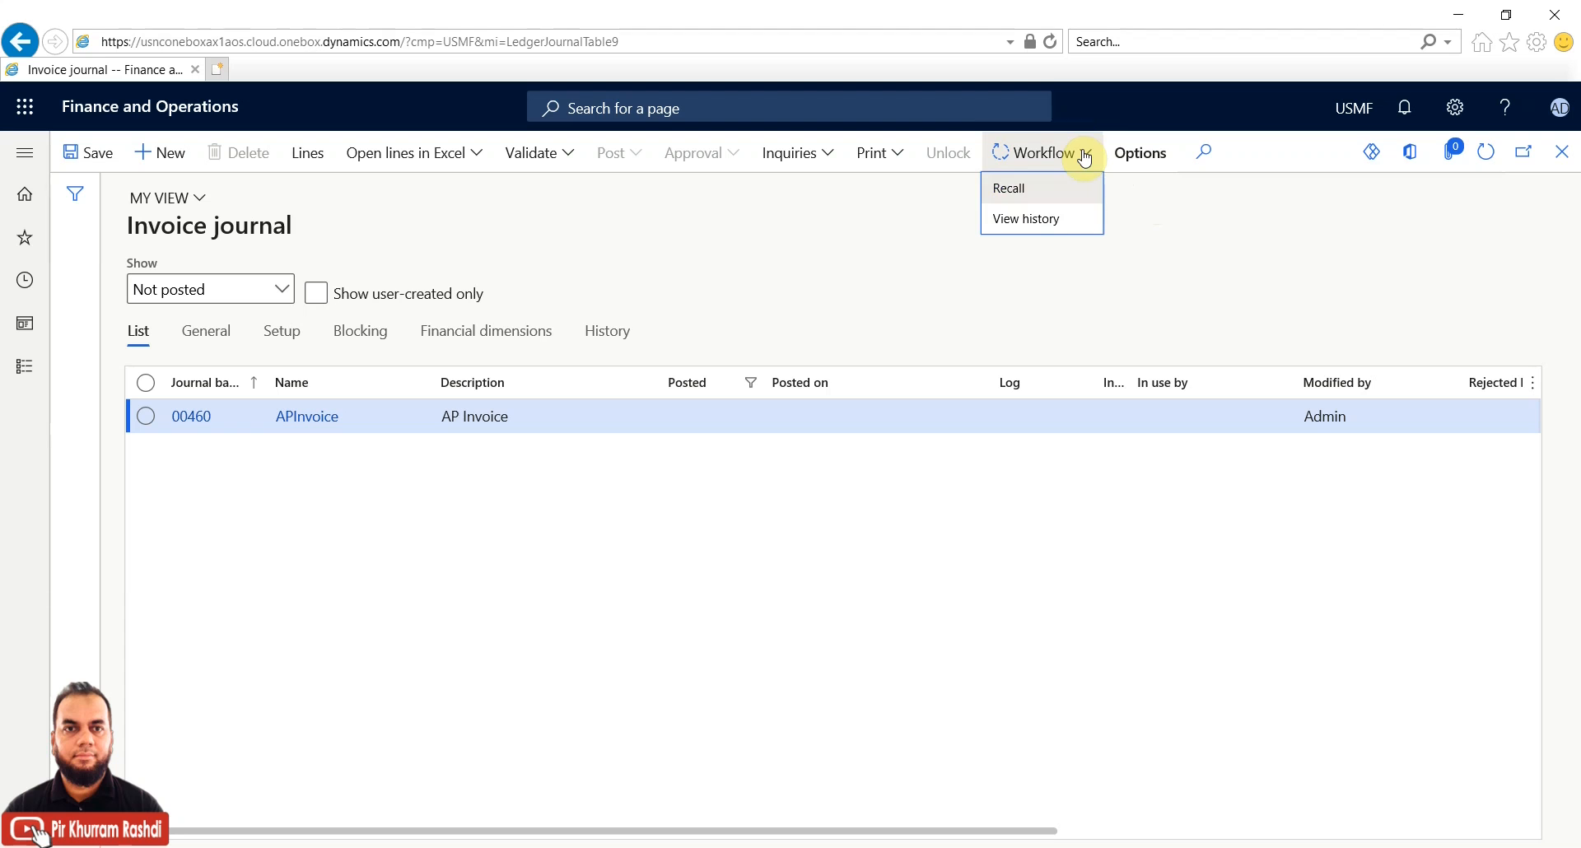
click(1488, 153)
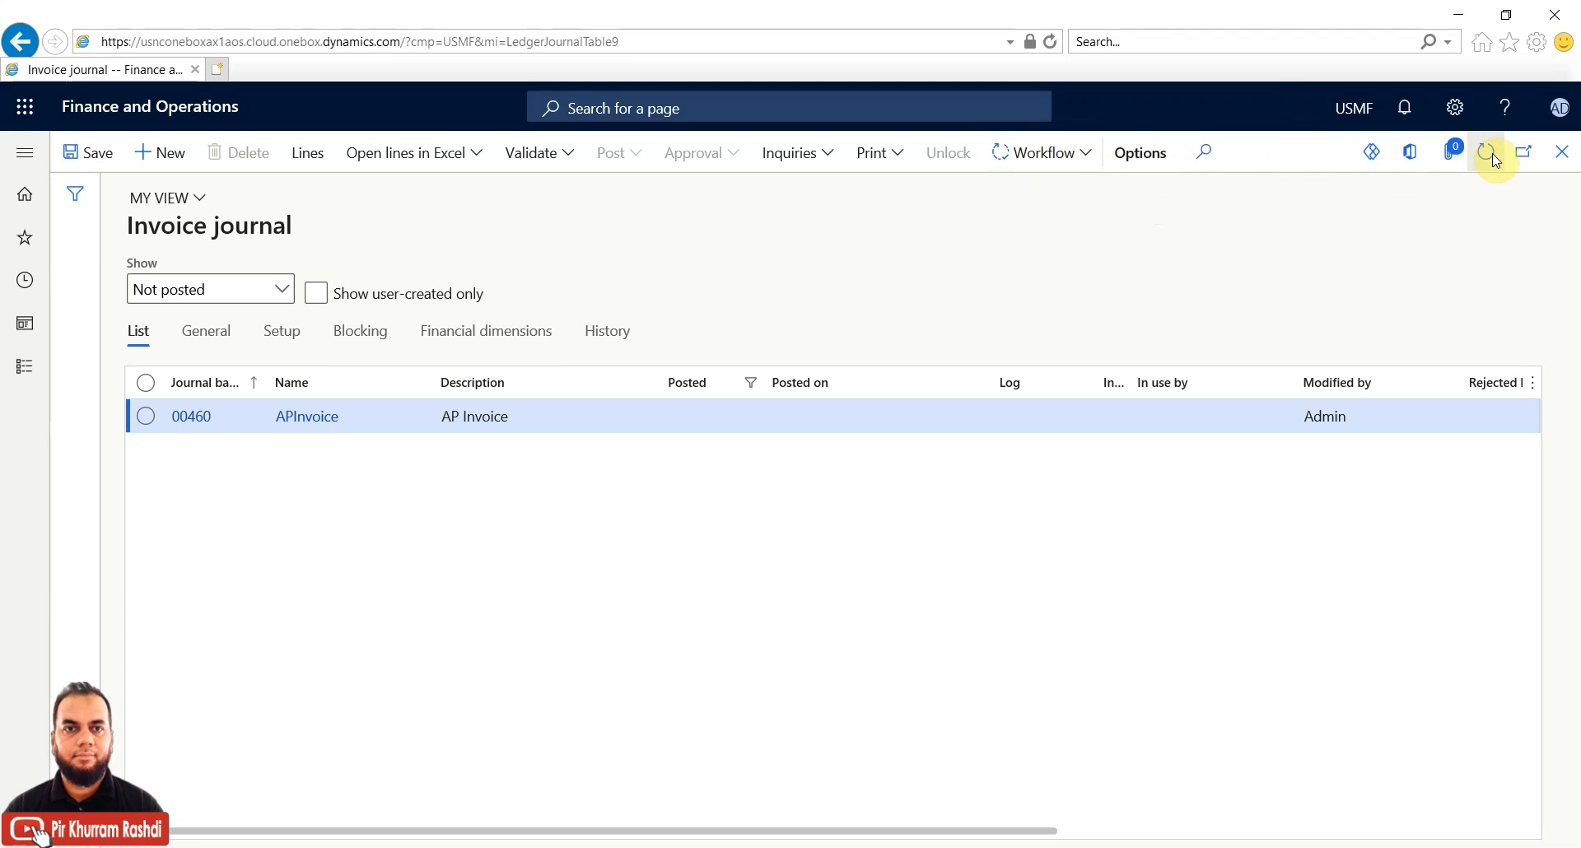
click(1089, 157)
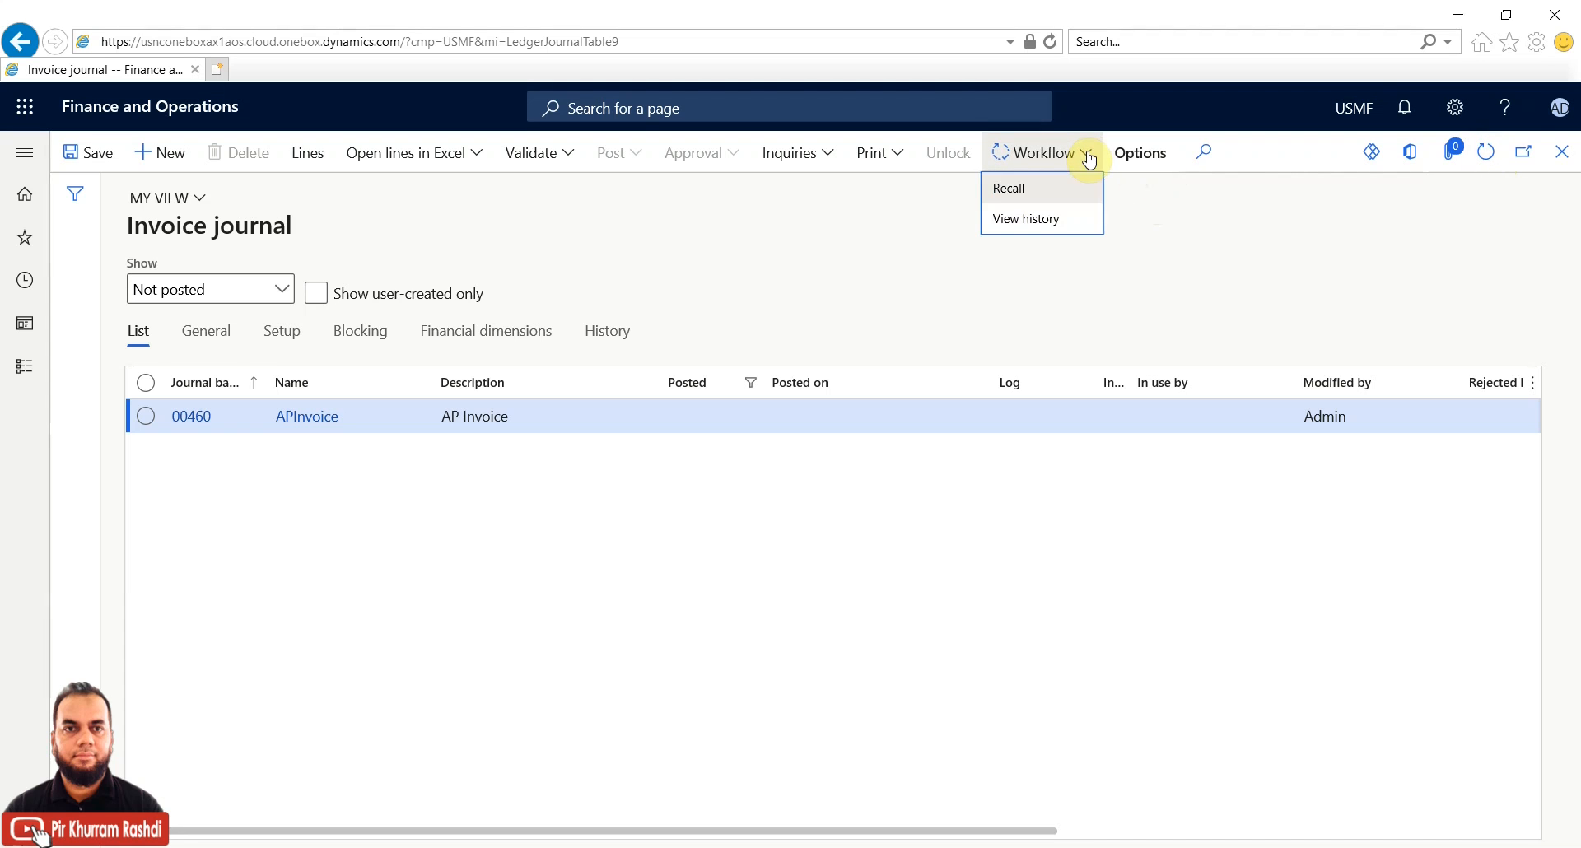
click(1049, 217)
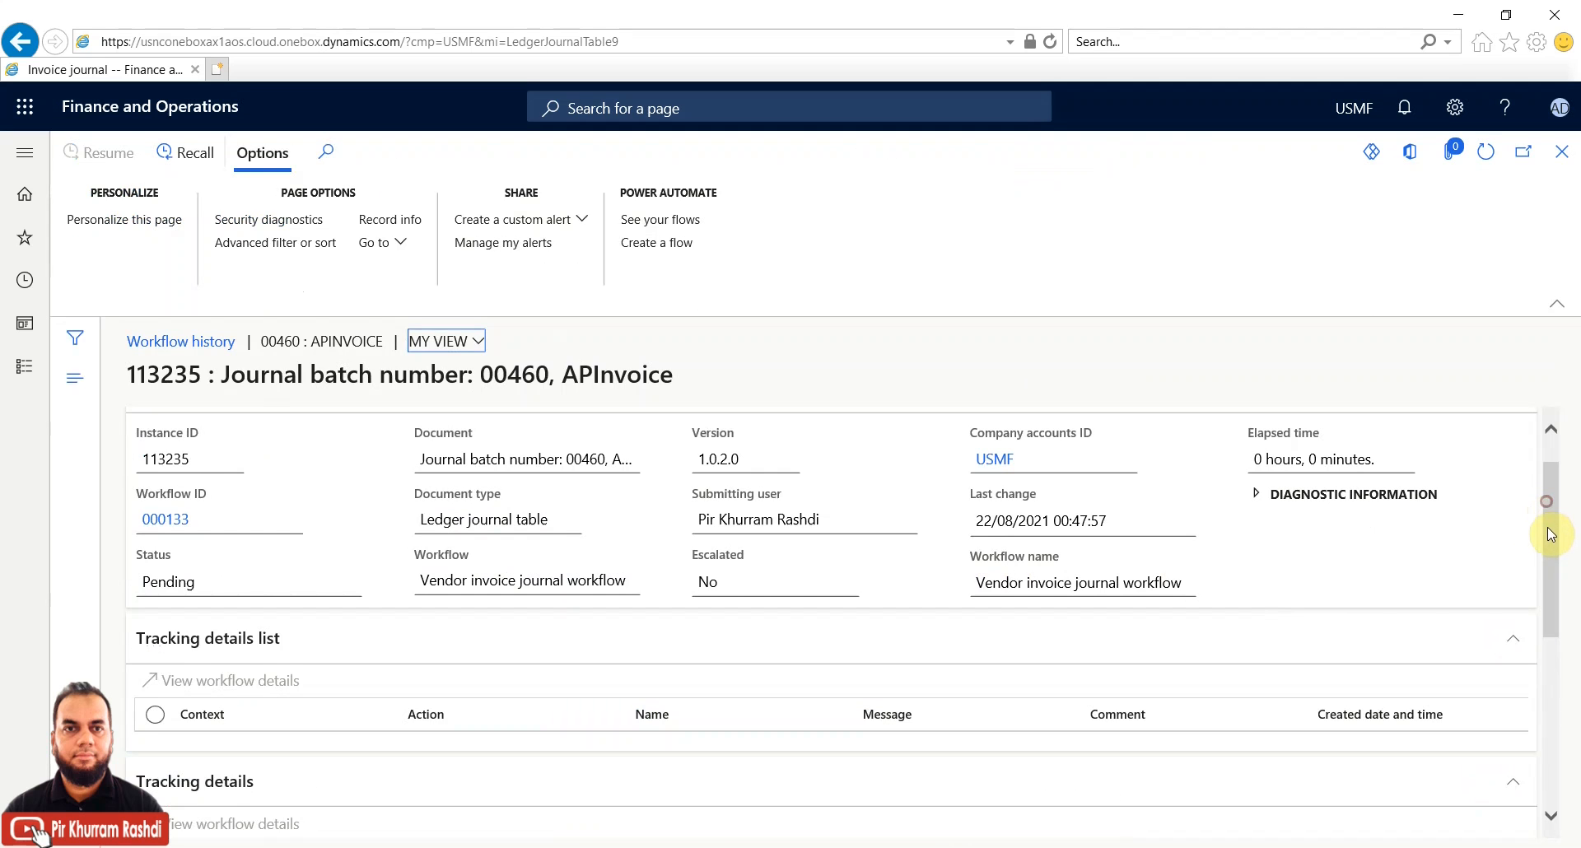
drag(1552, 544, 1563, 766)
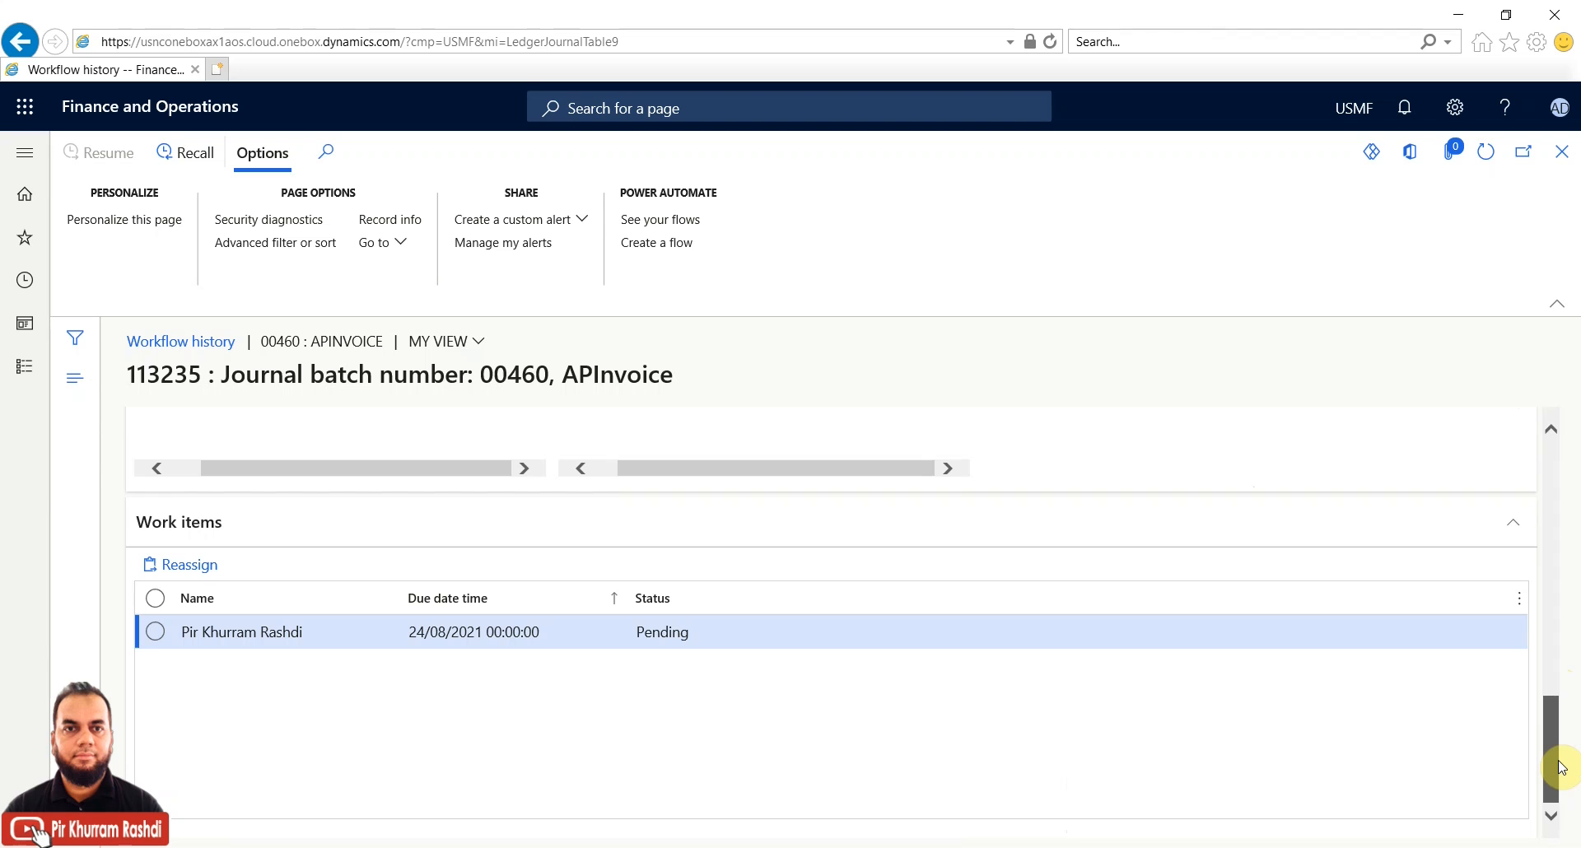
drag(1562, 768, 1555, 438)
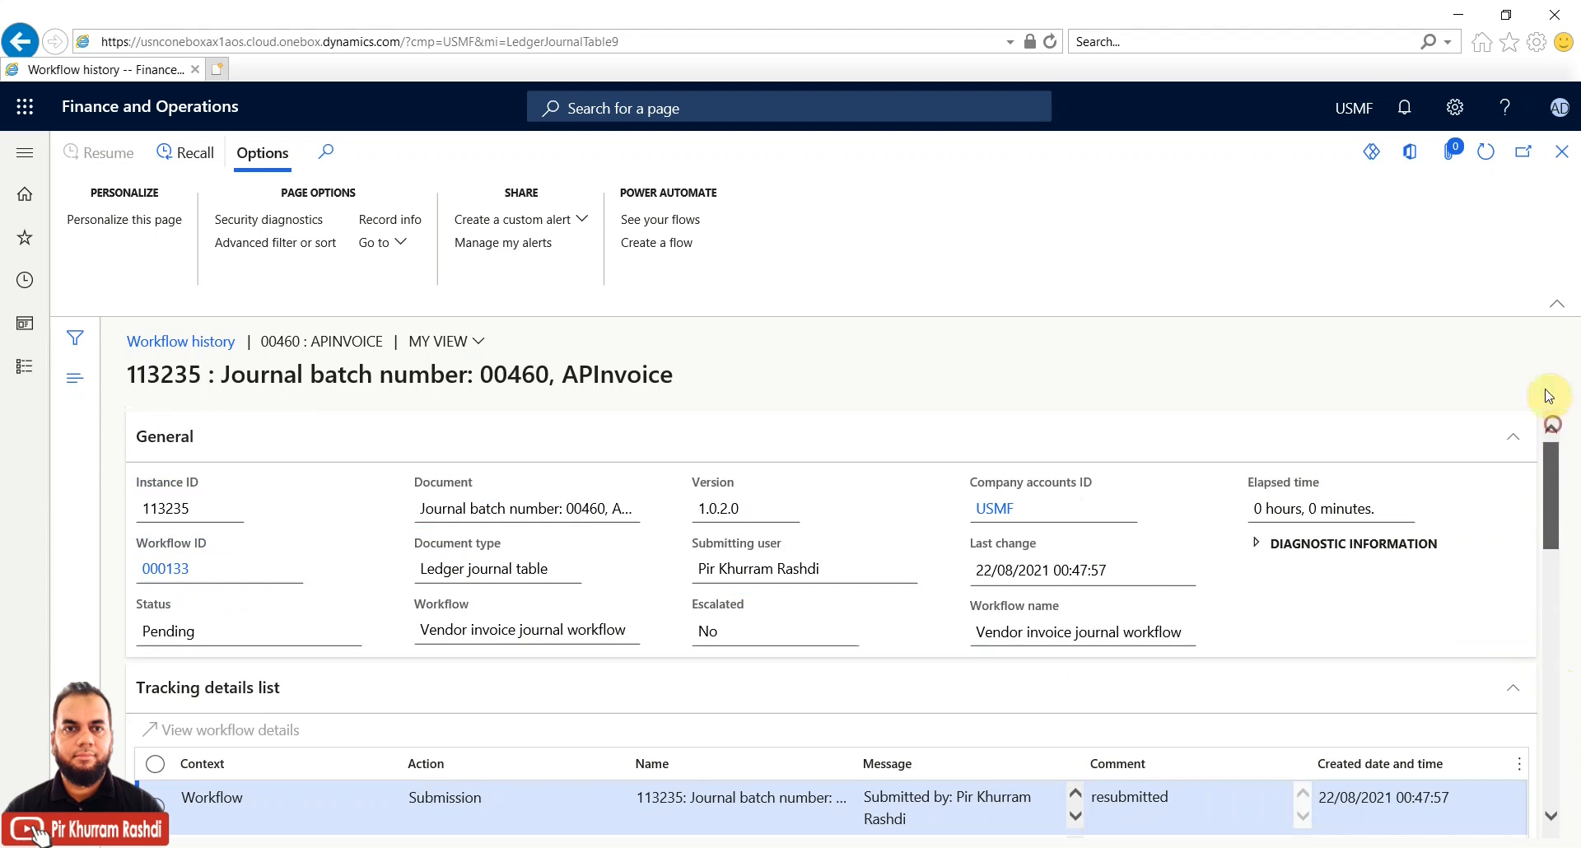
click(1564, 163)
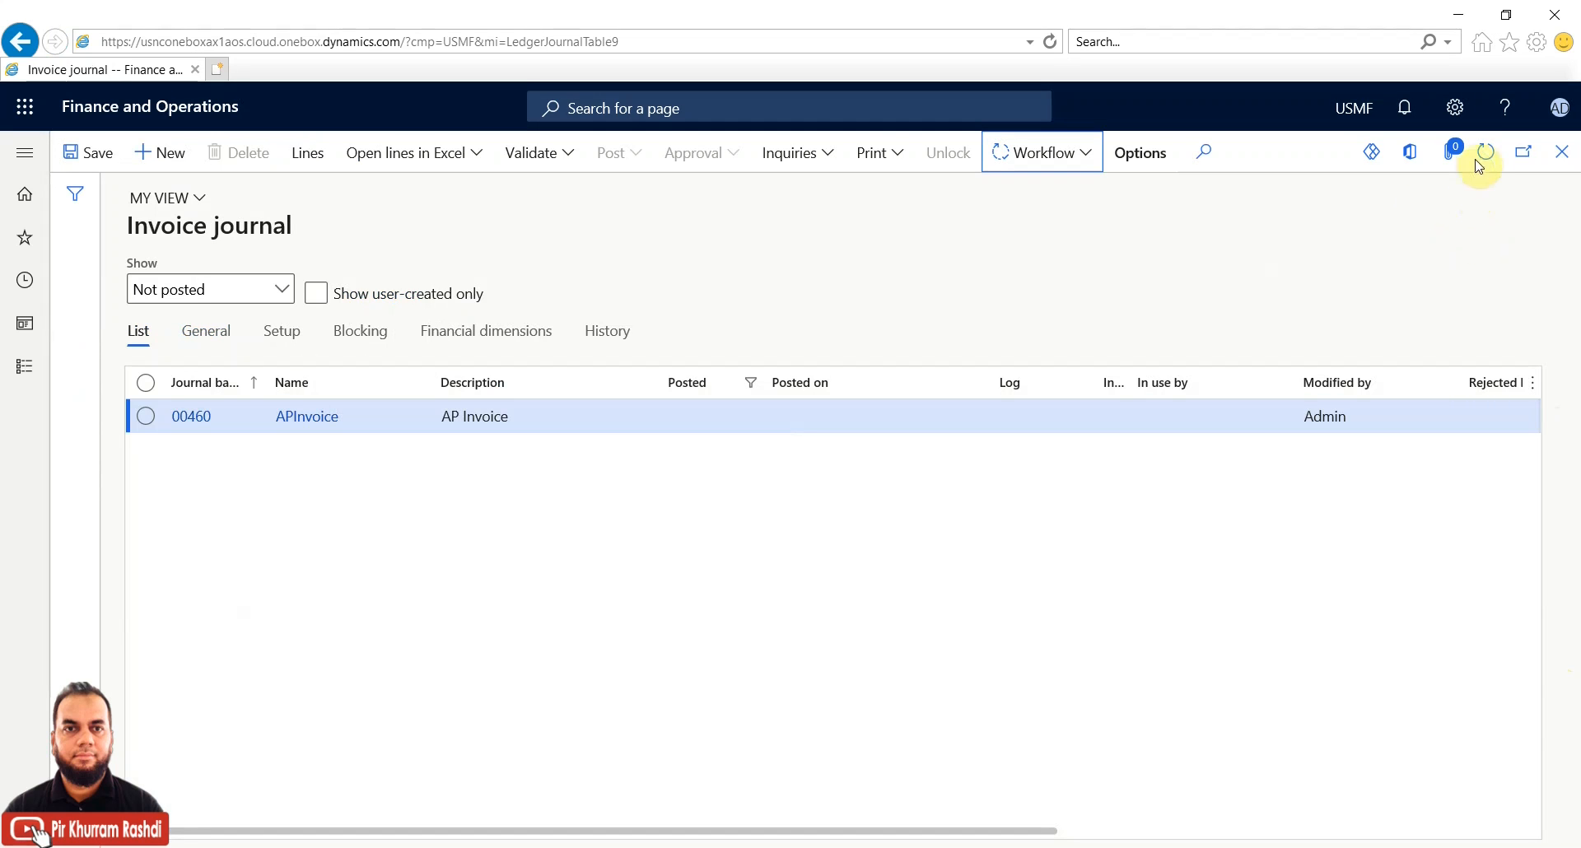
Choose Delegate from journal 00460's Workflow menu to hand off its approval
click(1087, 156)
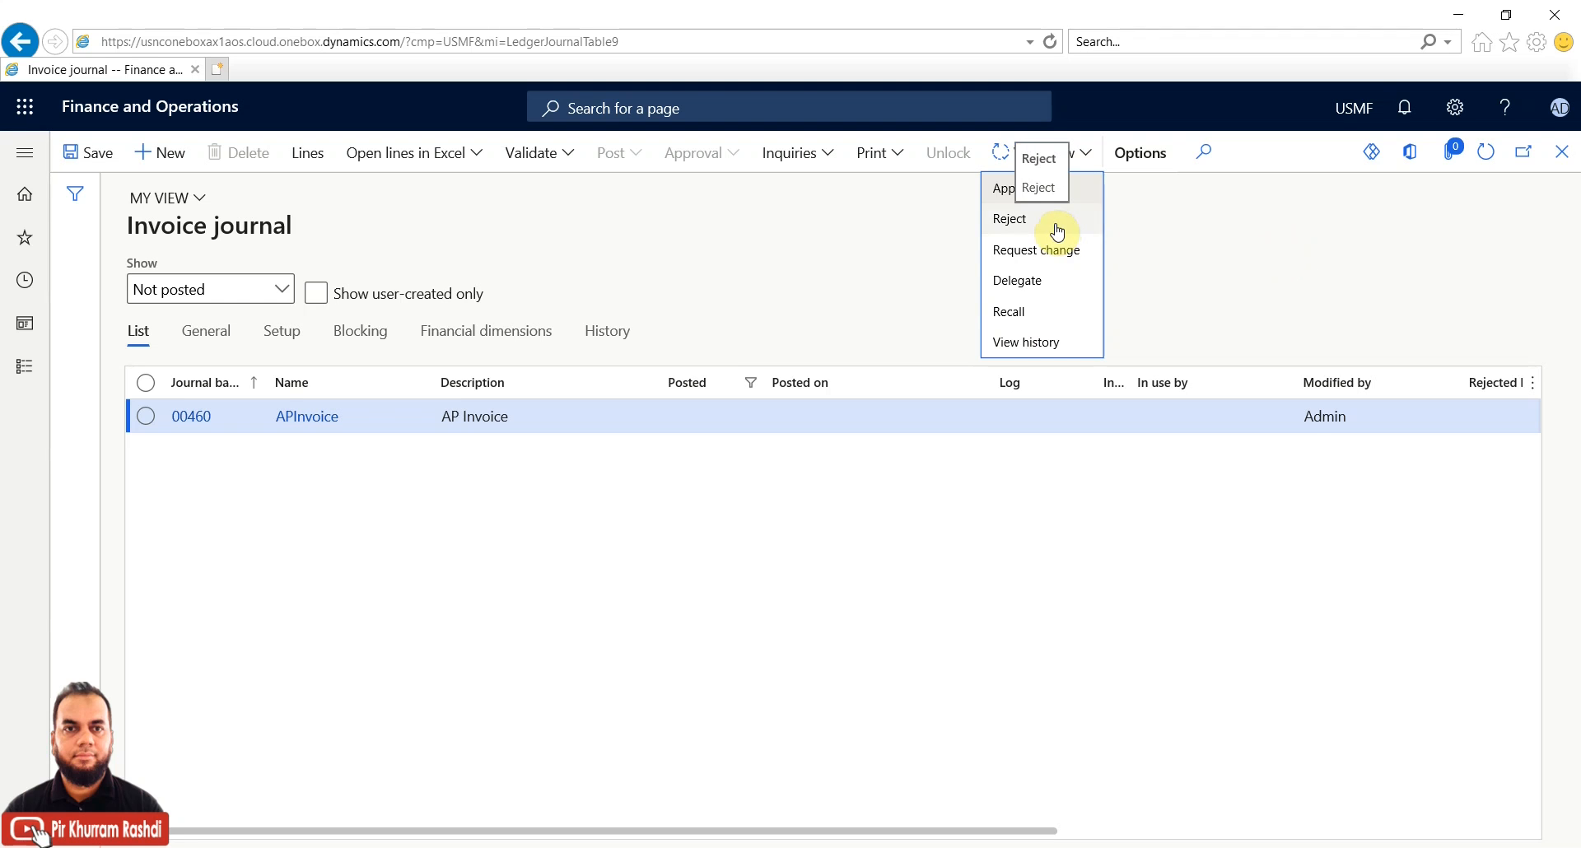
click(1052, 280)
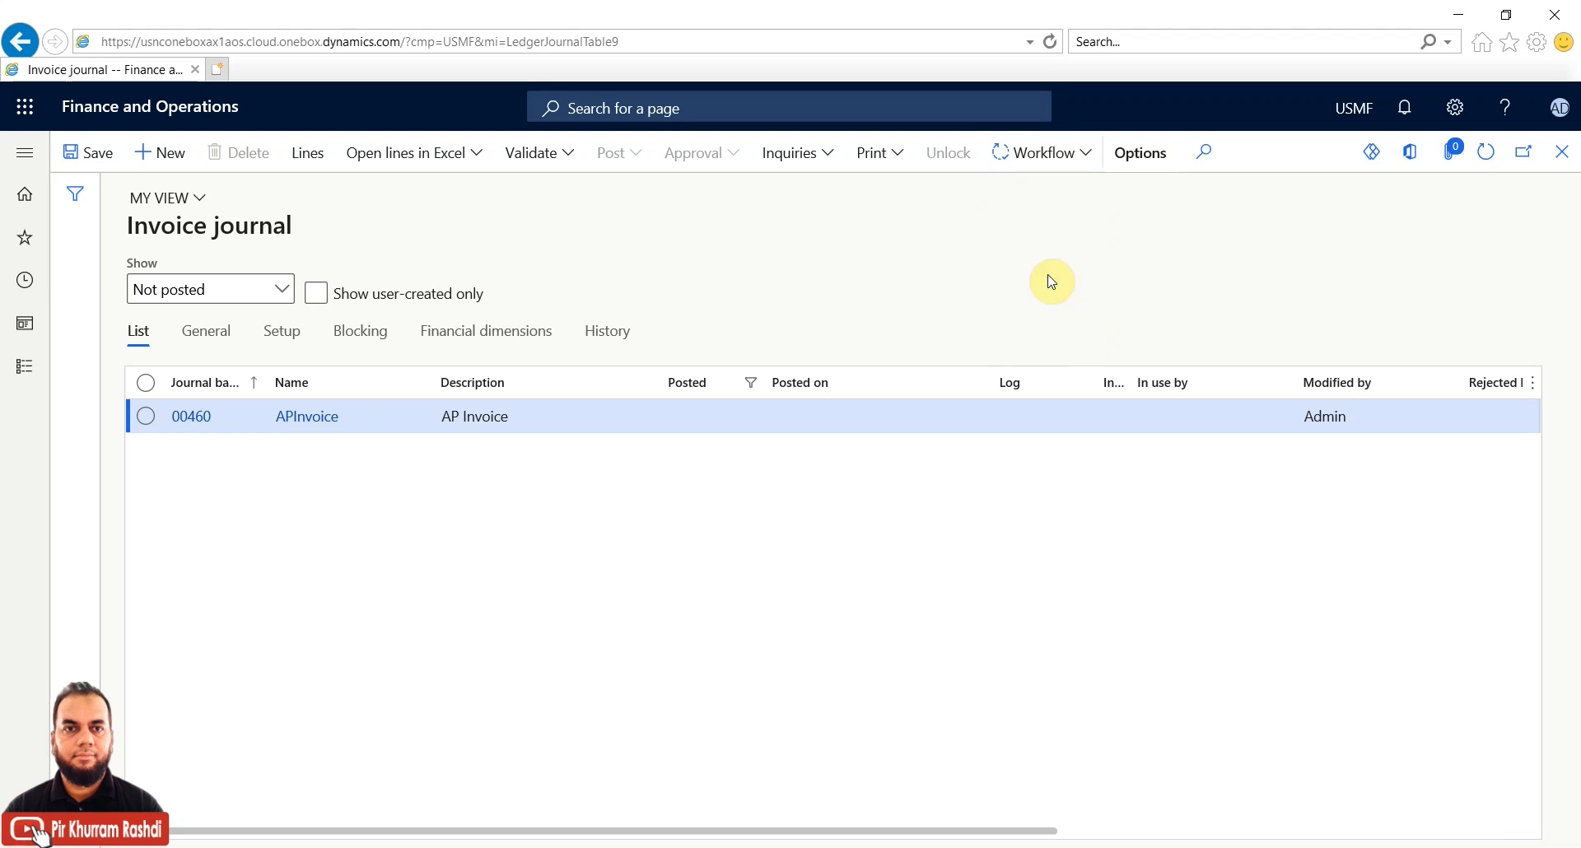
click(1102, 202)
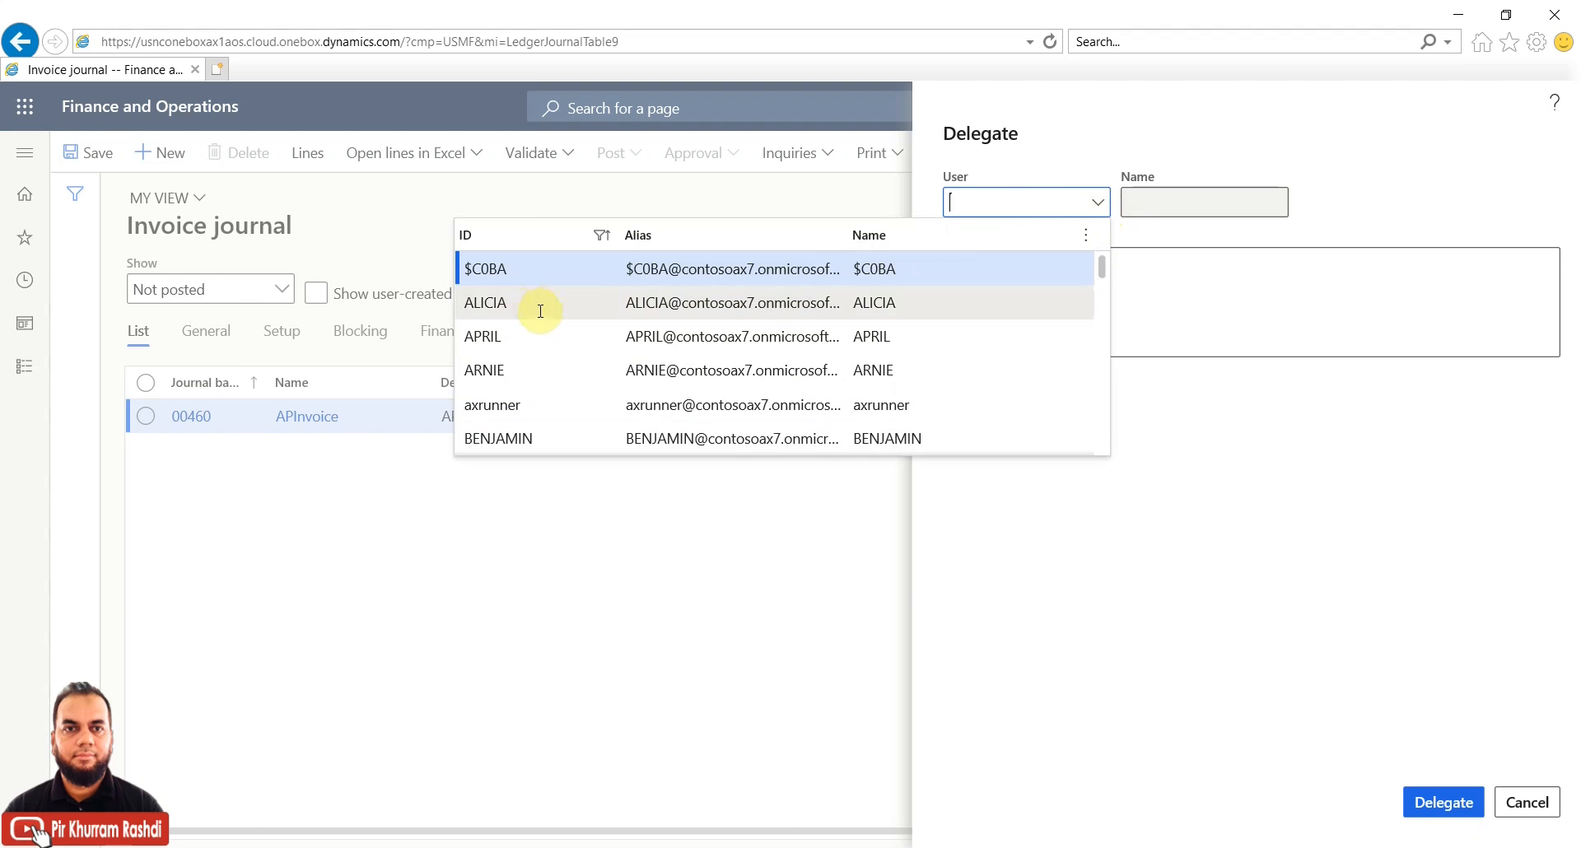
click(535, 306)
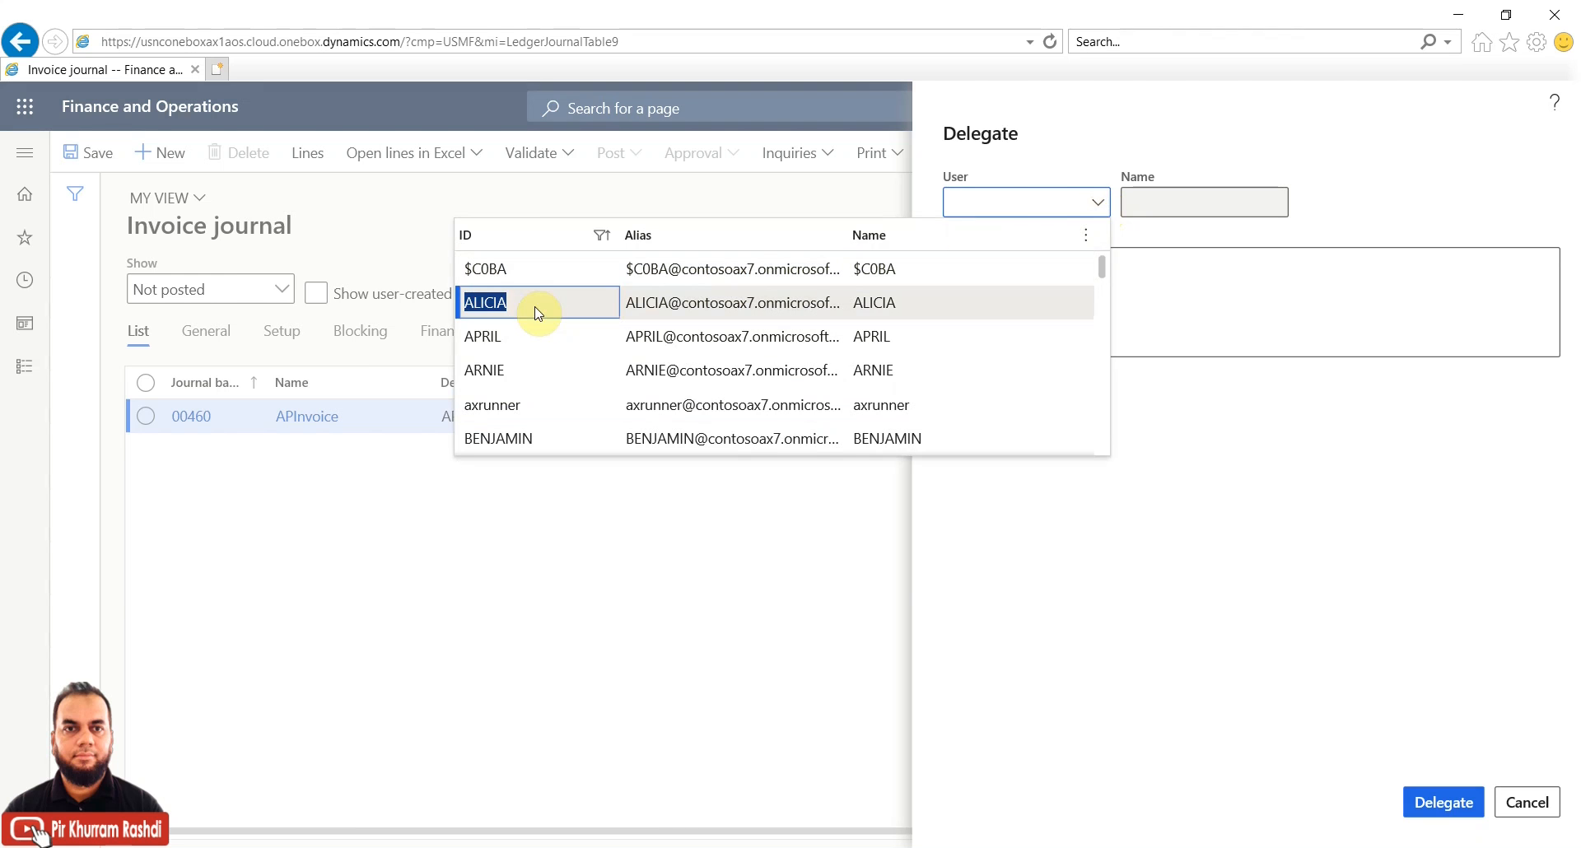
click(1002, 292)
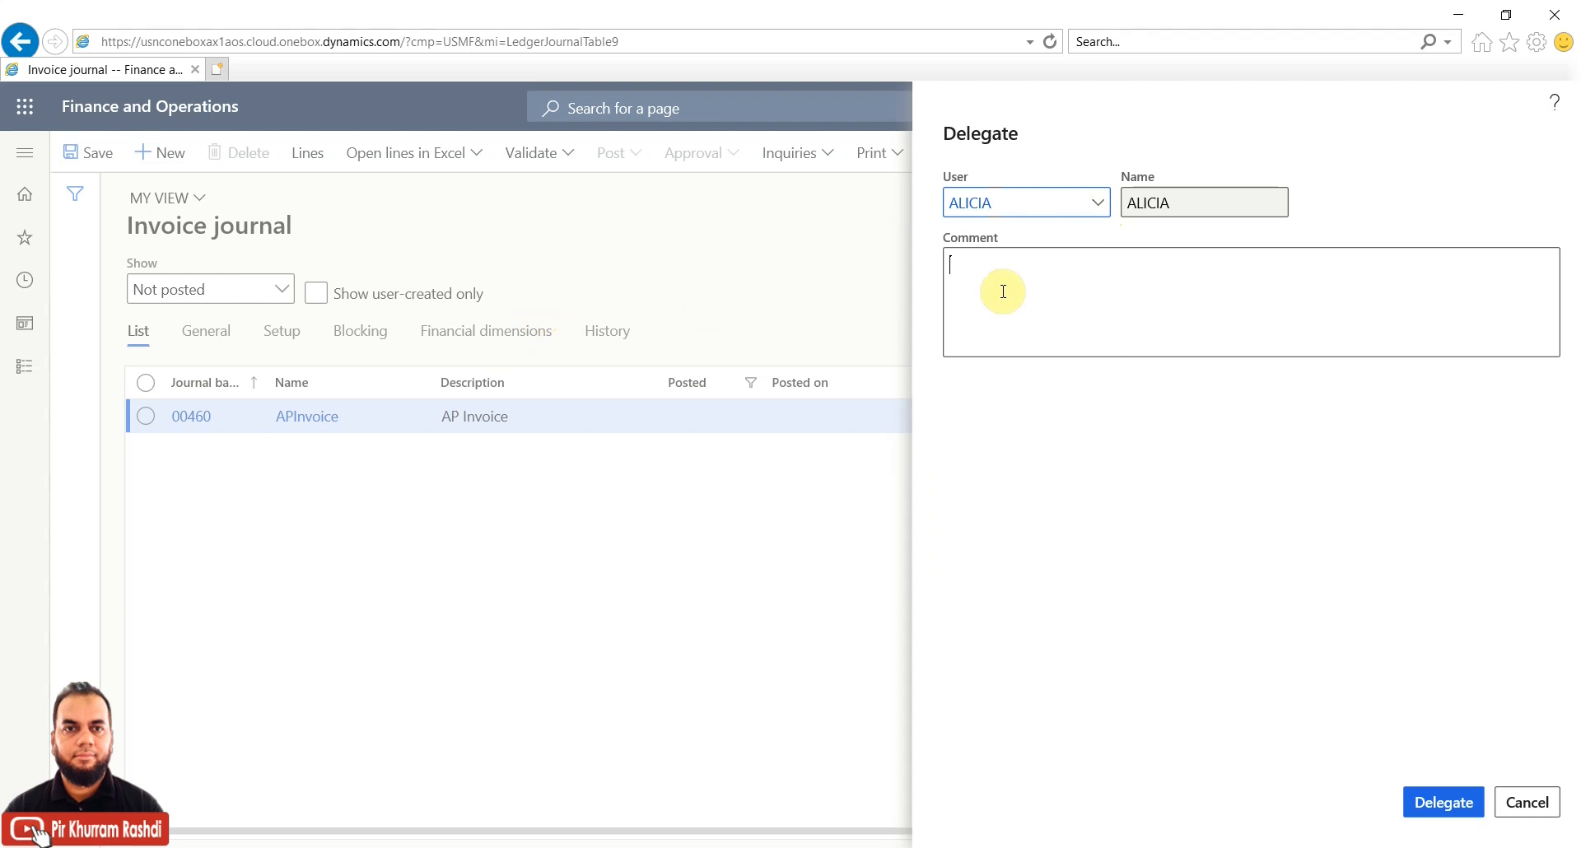
text(for xyz reason assigning to you for )
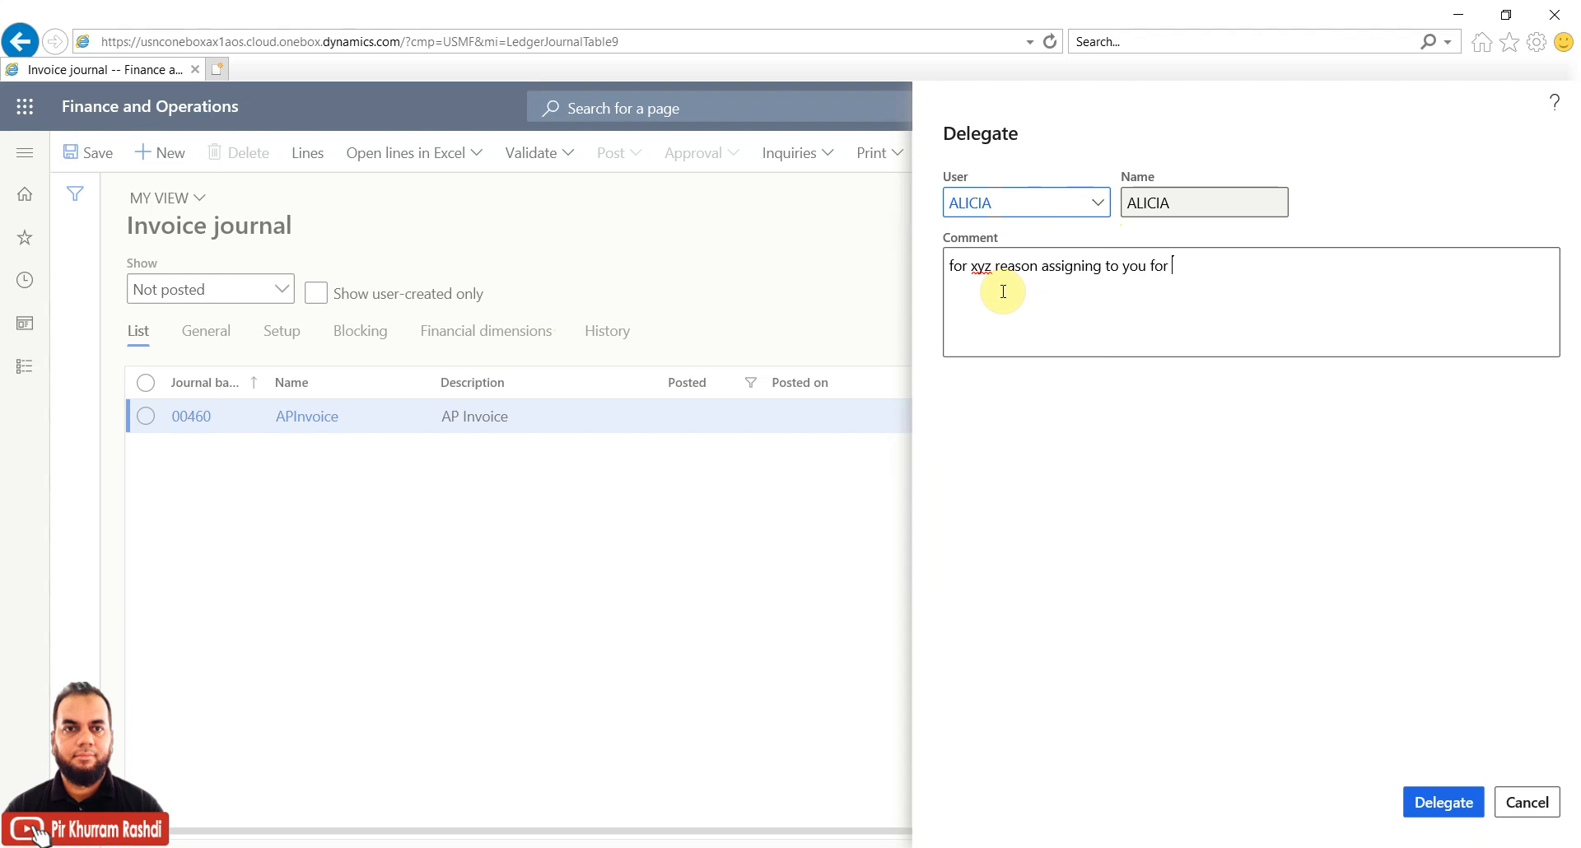
text(your opinion. once given your opinio)
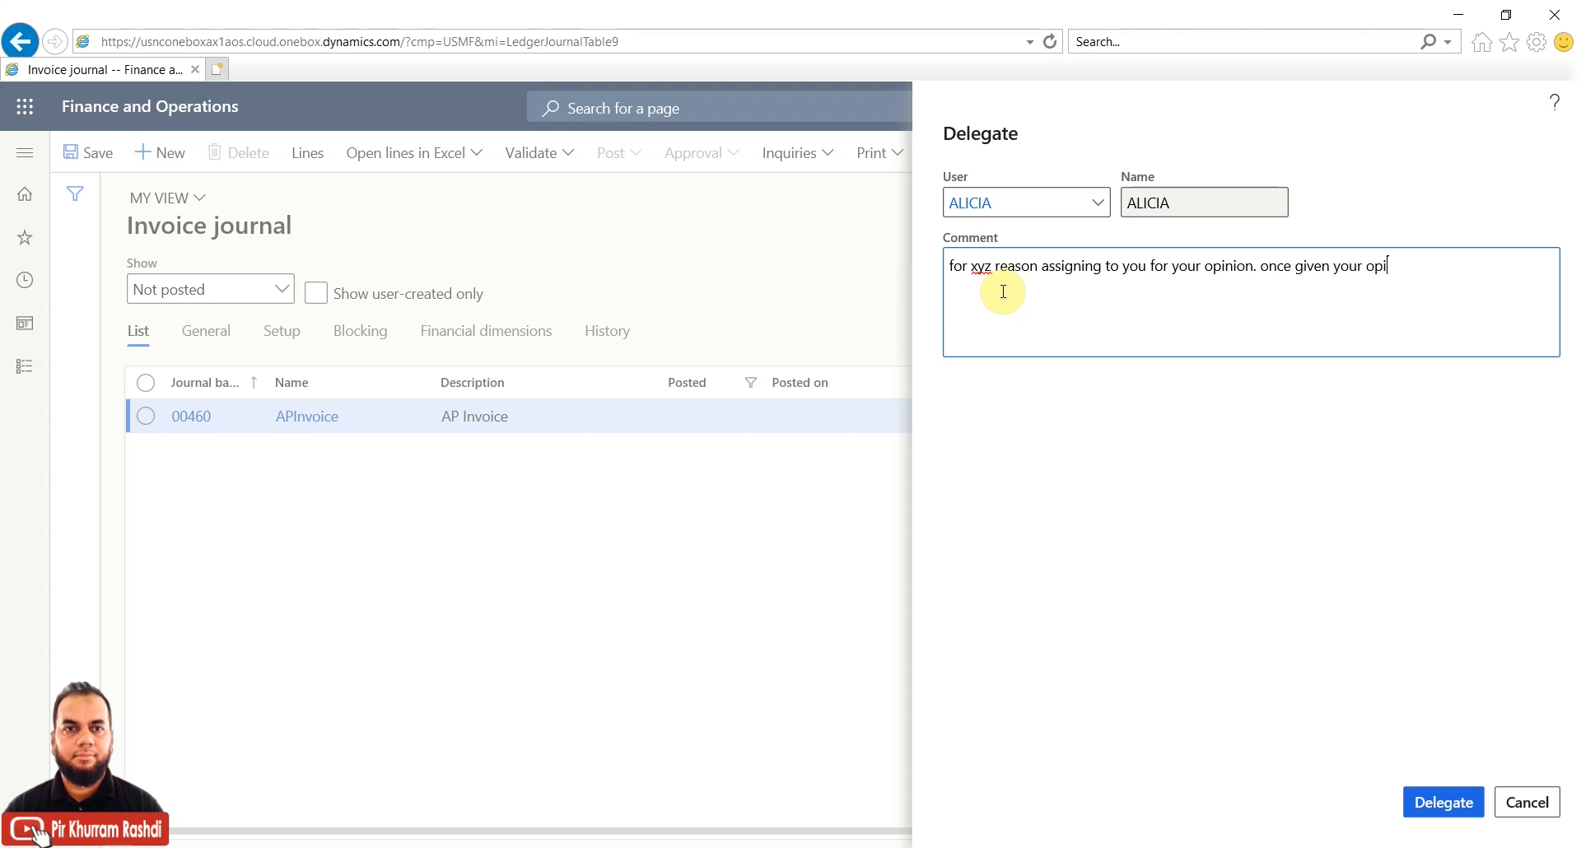
text(n please teturn it back)
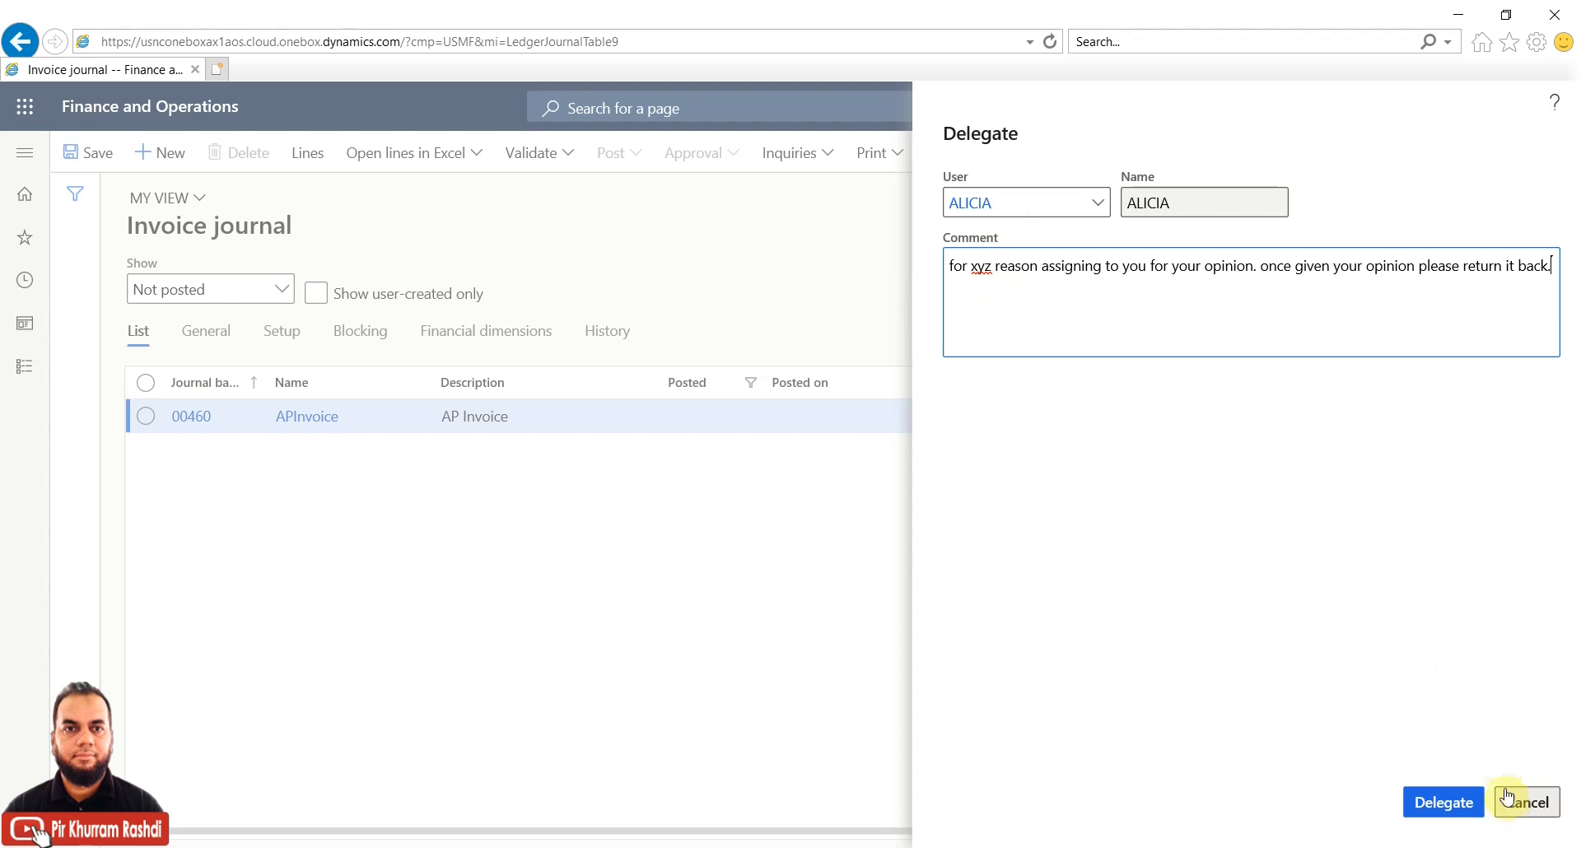
key(ctrl+a)
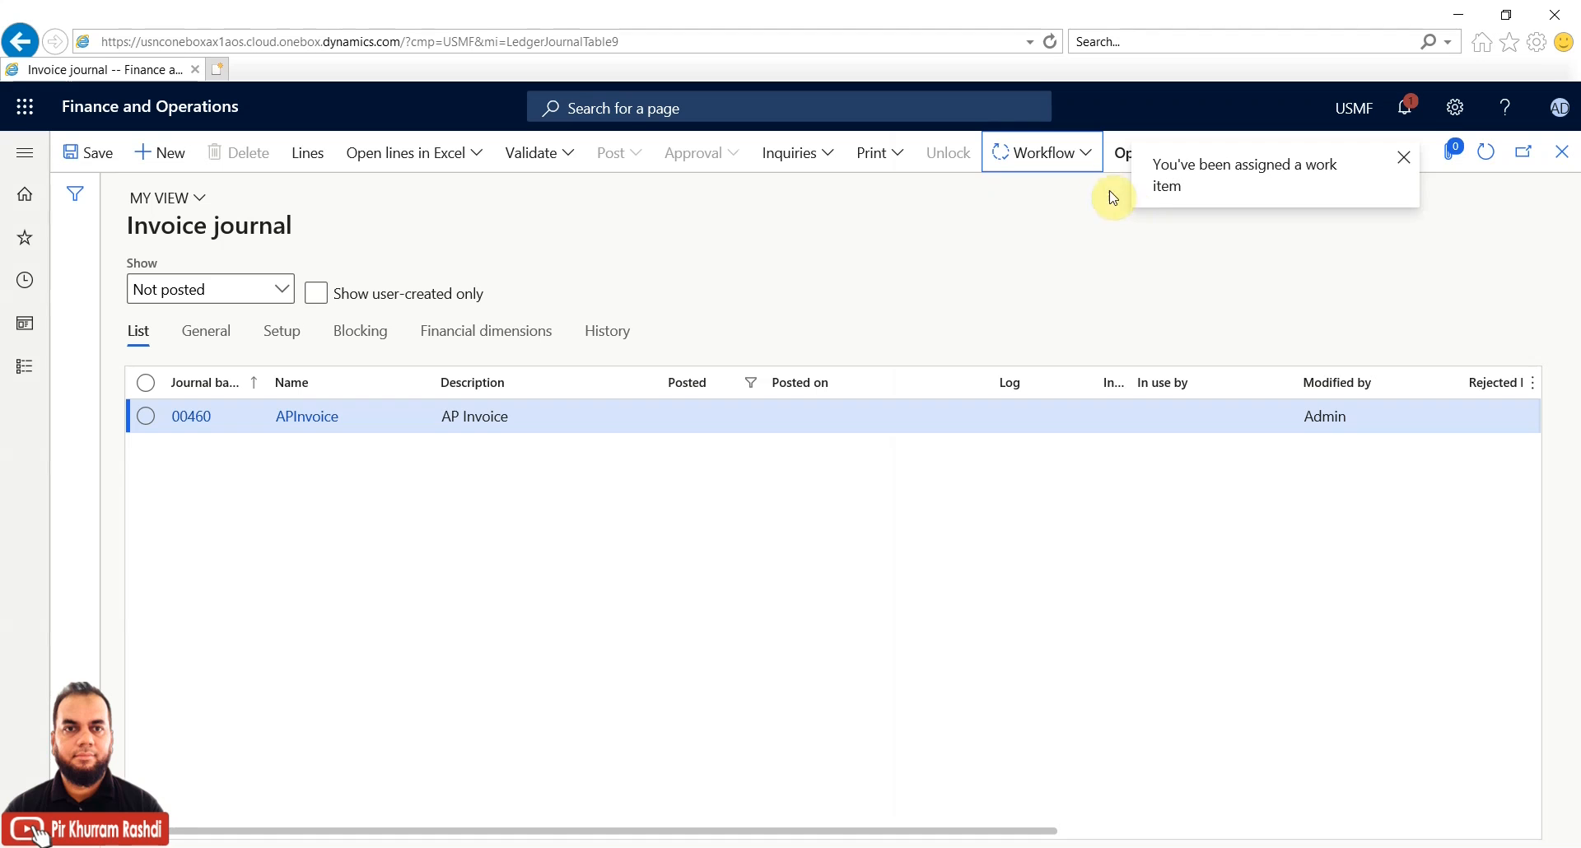
click(1089, 152)
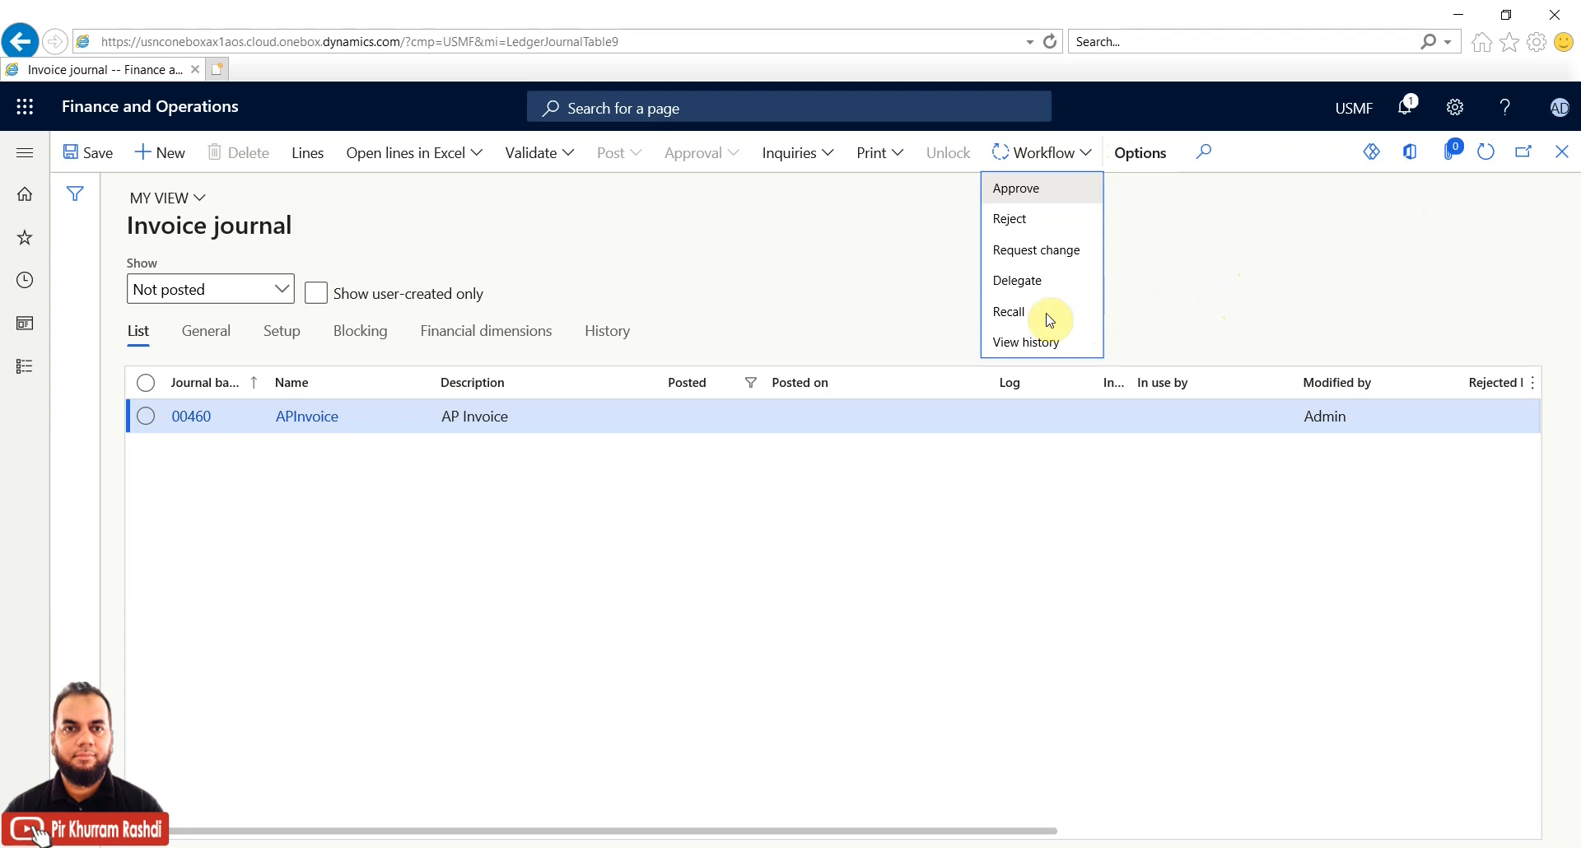
Approve journal 00460 with the comment 'approved'
click(1050, 194)
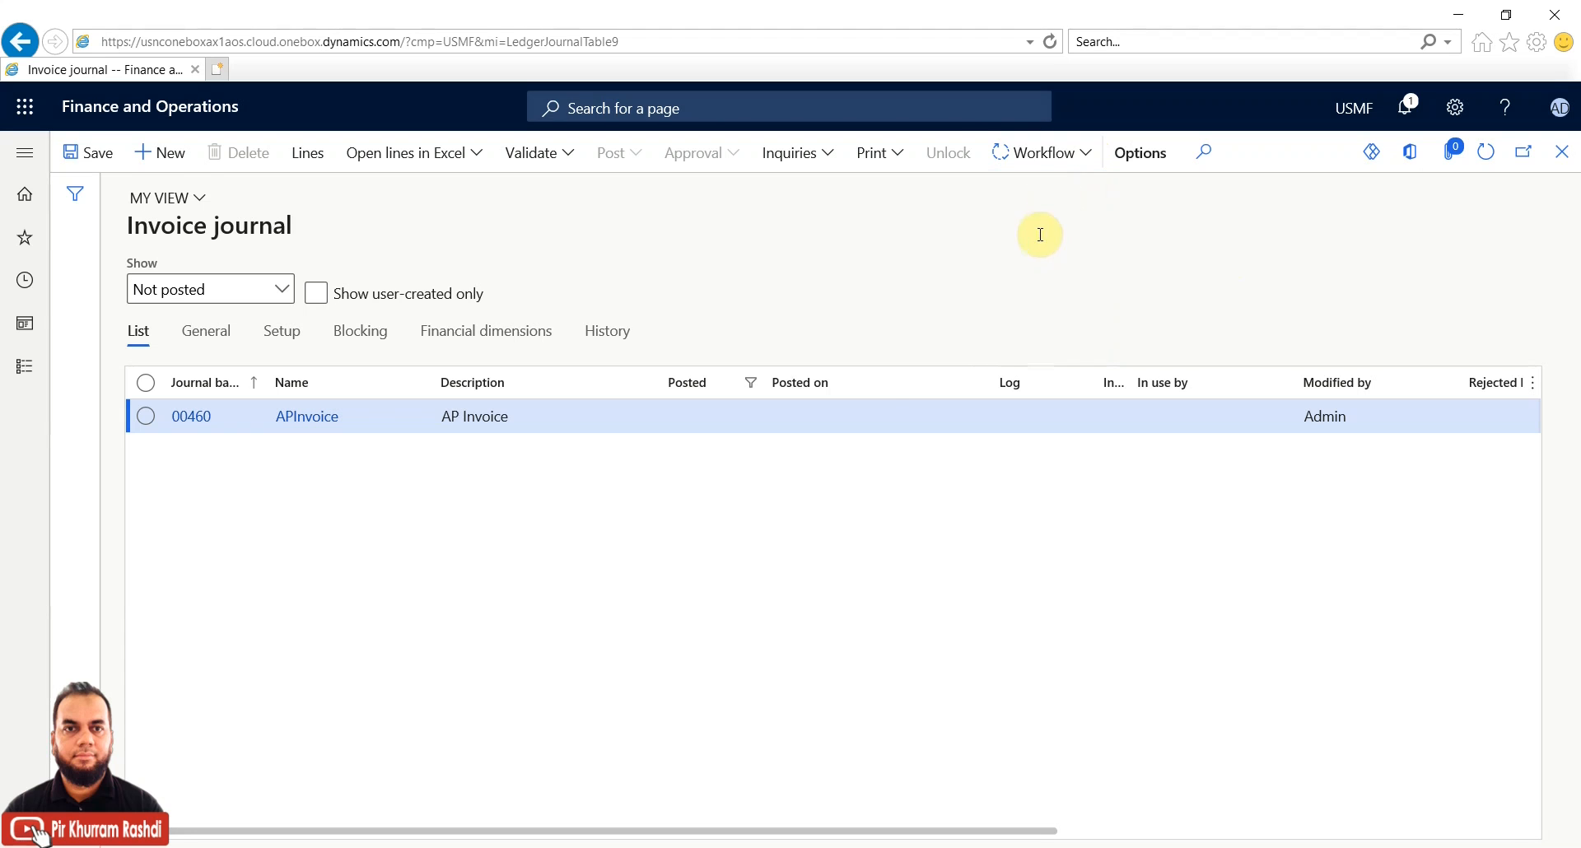
text(approved.)
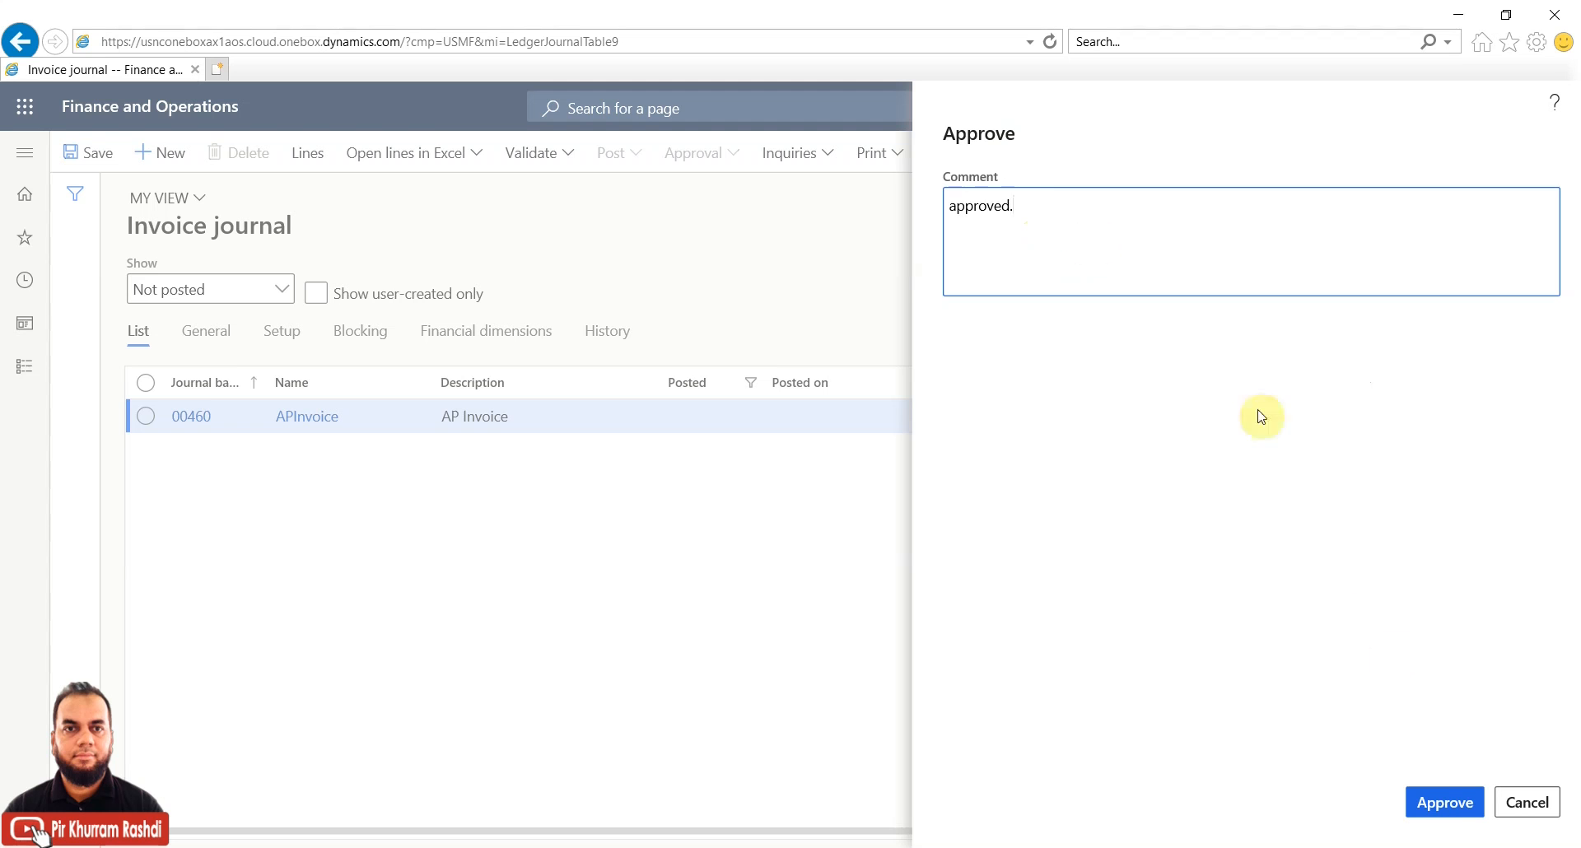
click(1431, 805)
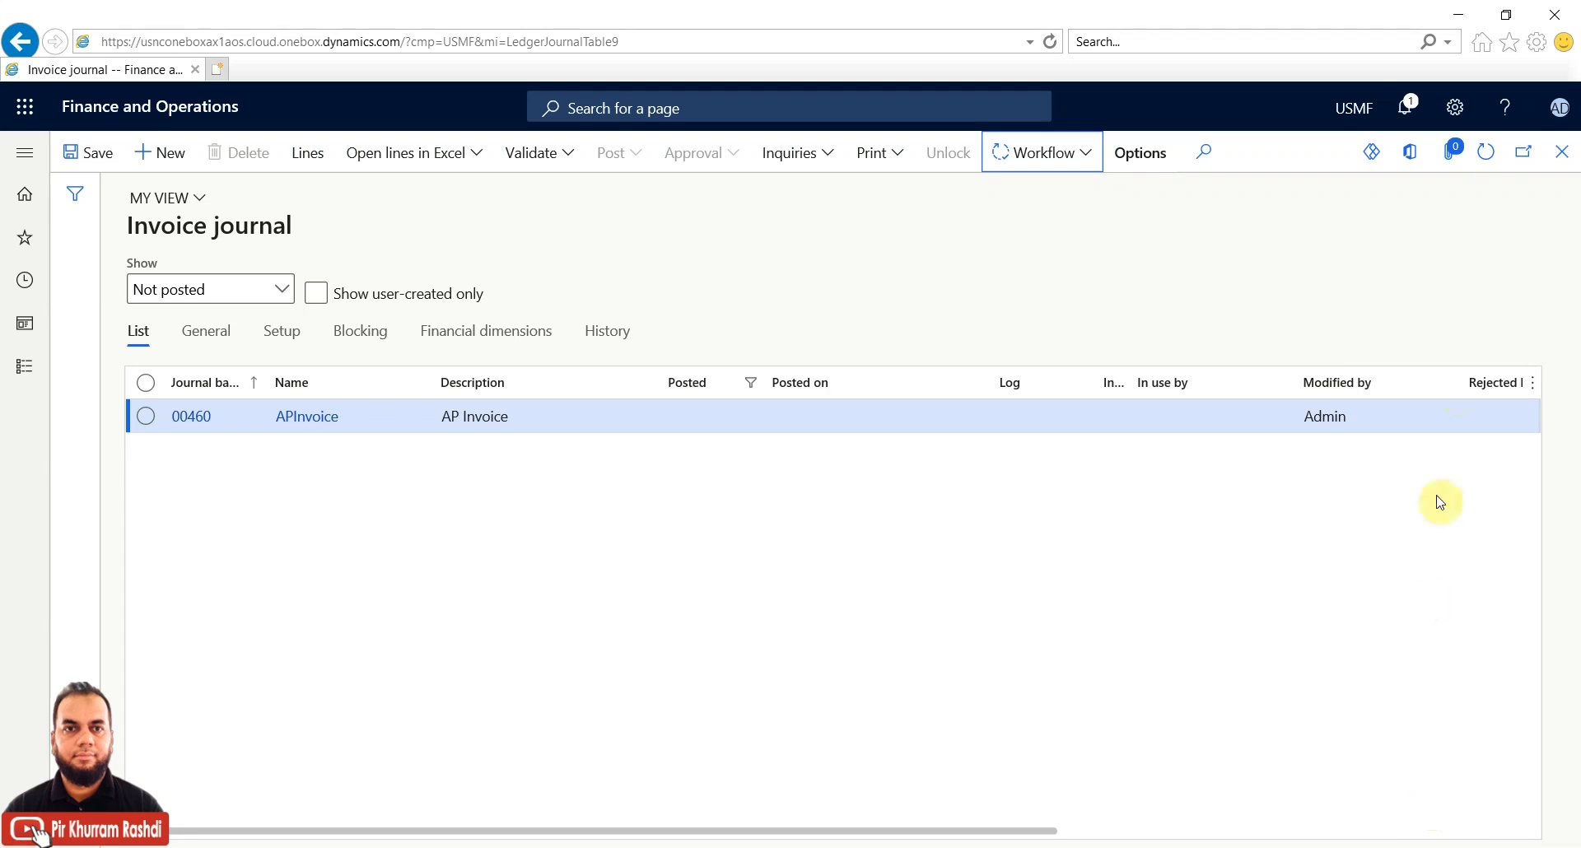
click(1489, 154)
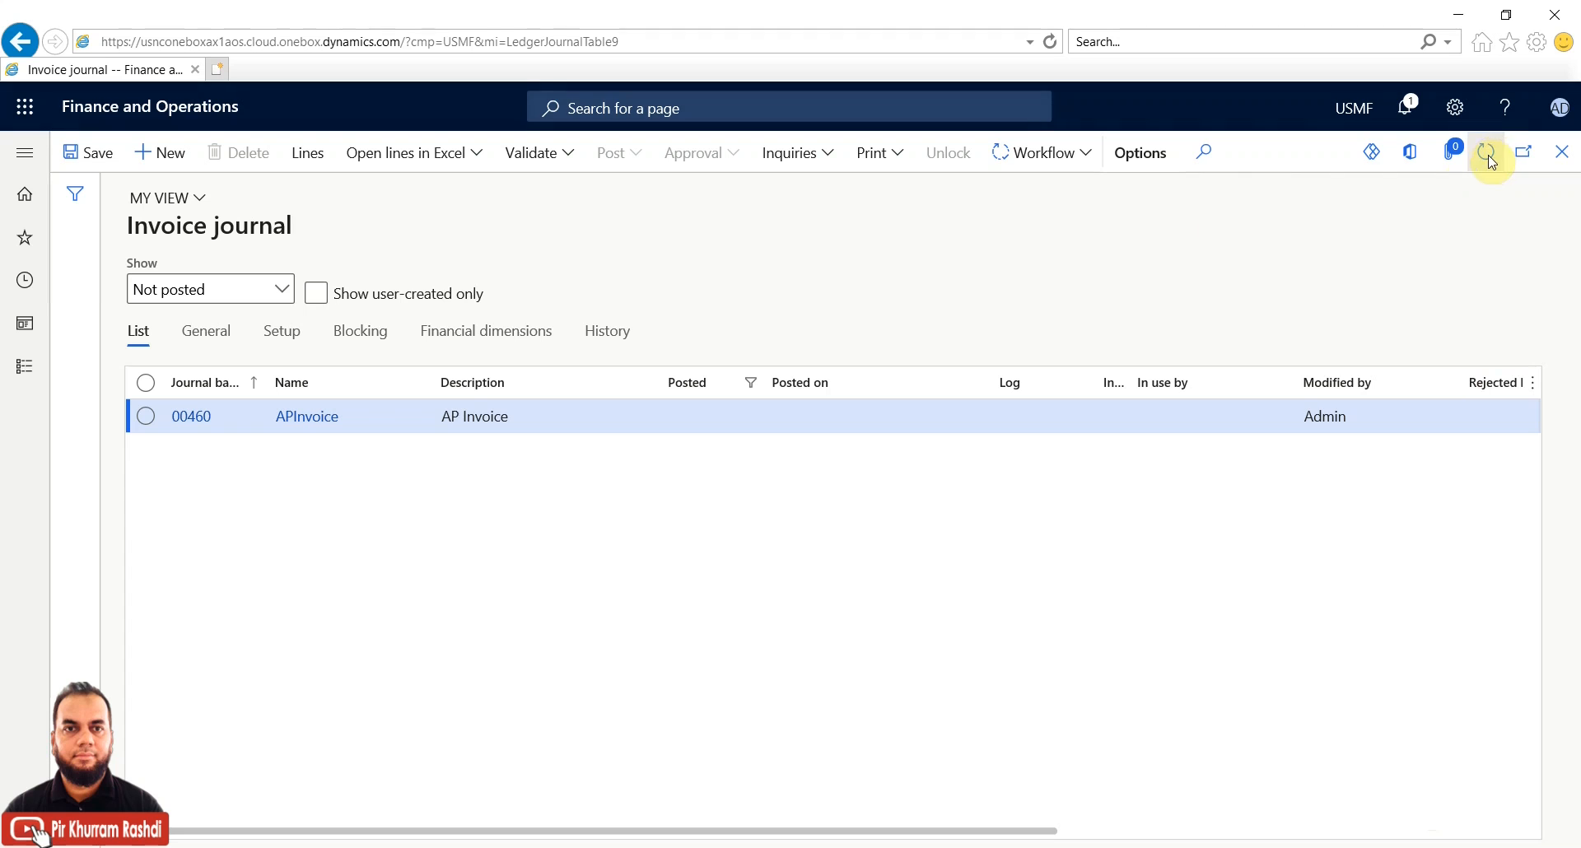
click(1084, 160)
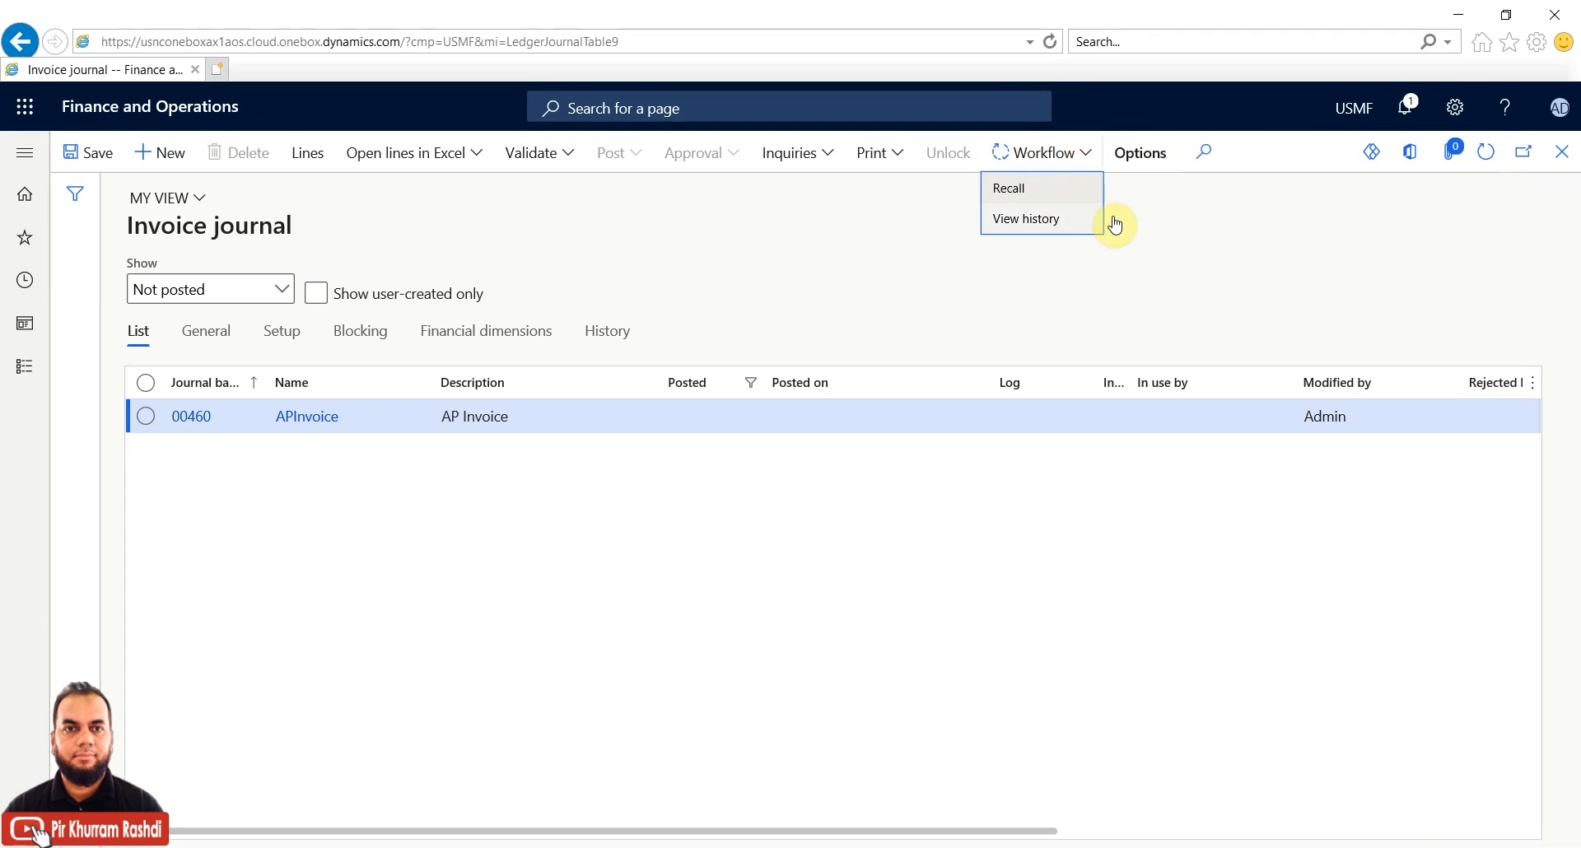
click(1171, 220)
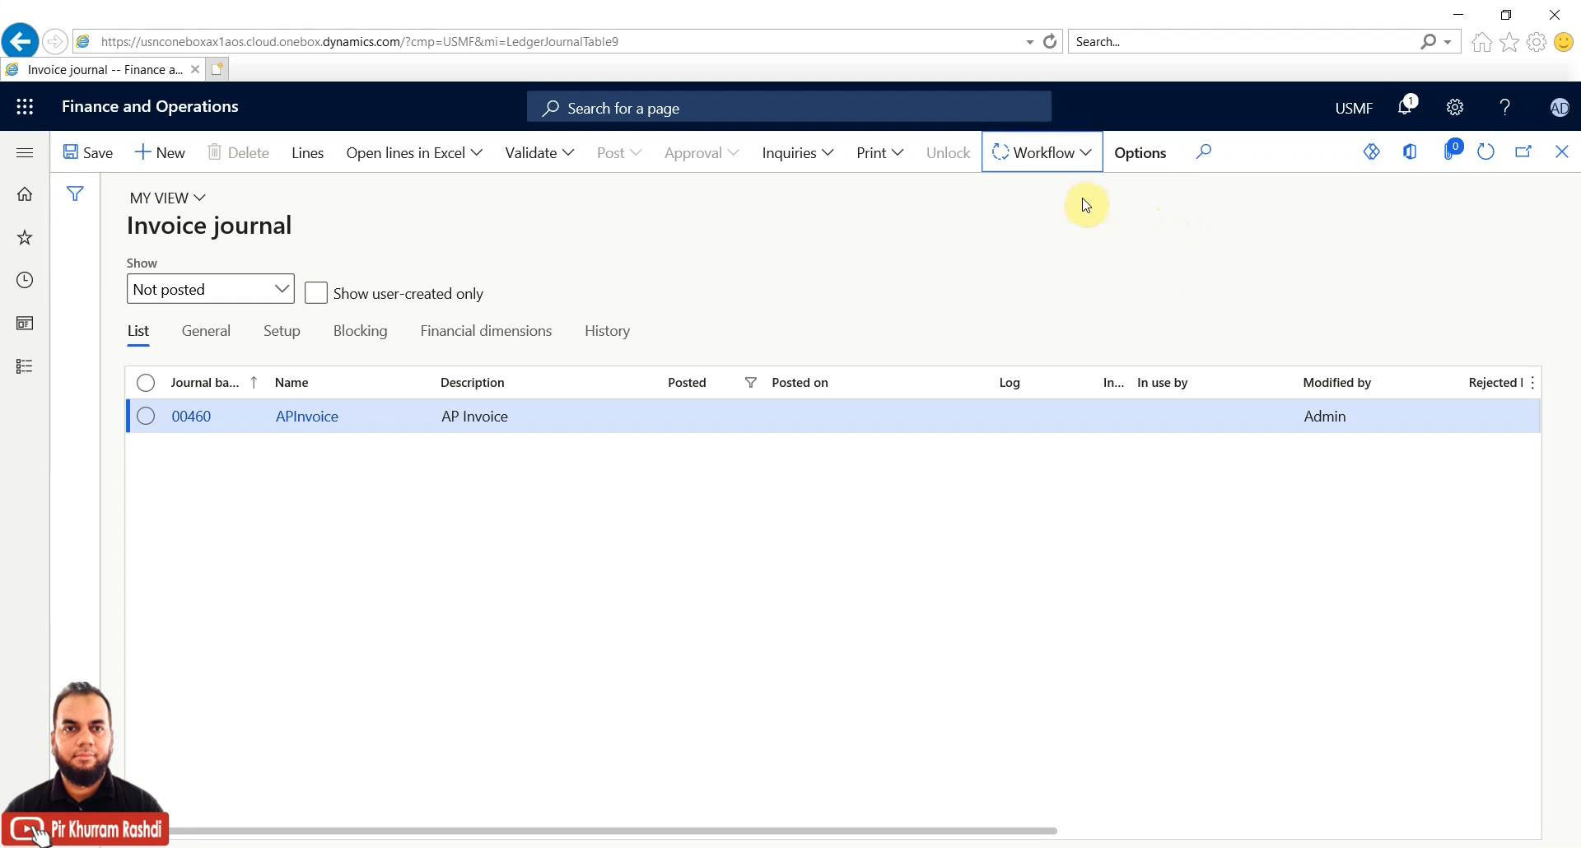
click(1485, 152)
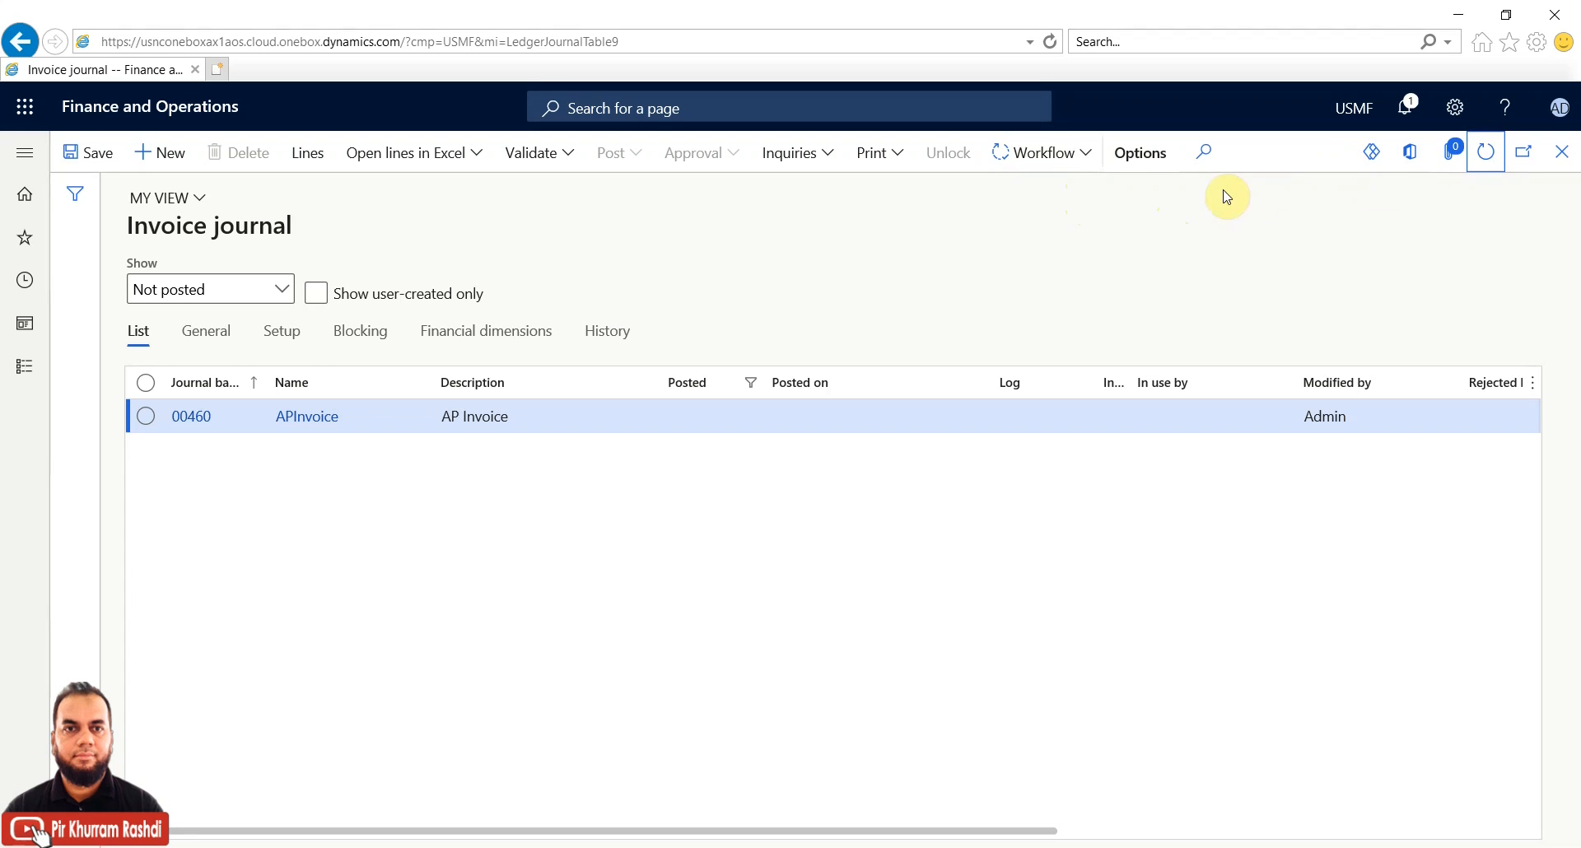
click(1088, 158)
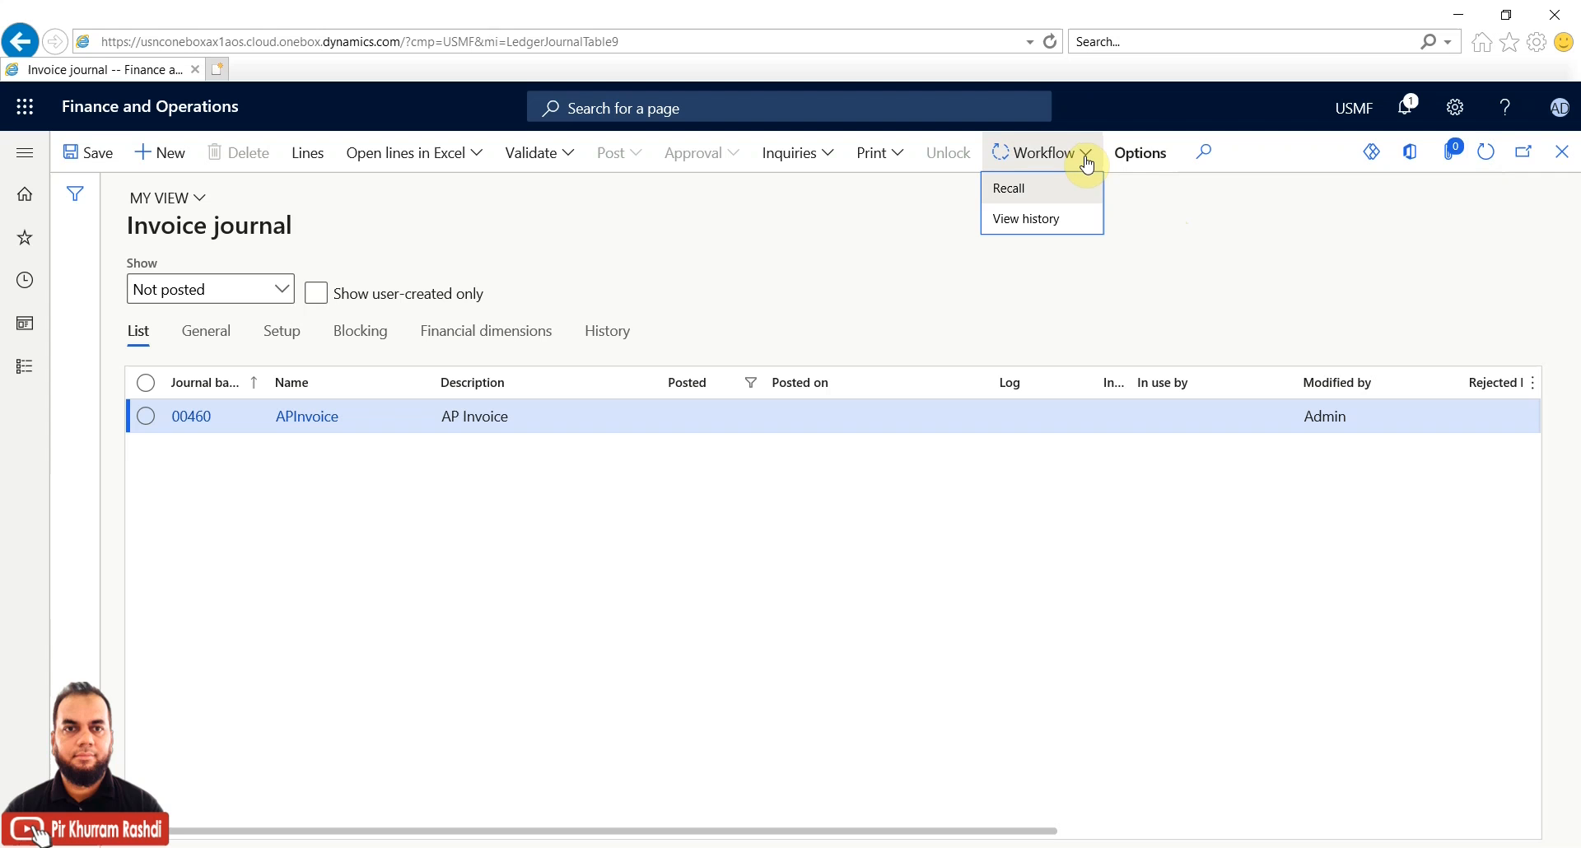
click(1054, 219)
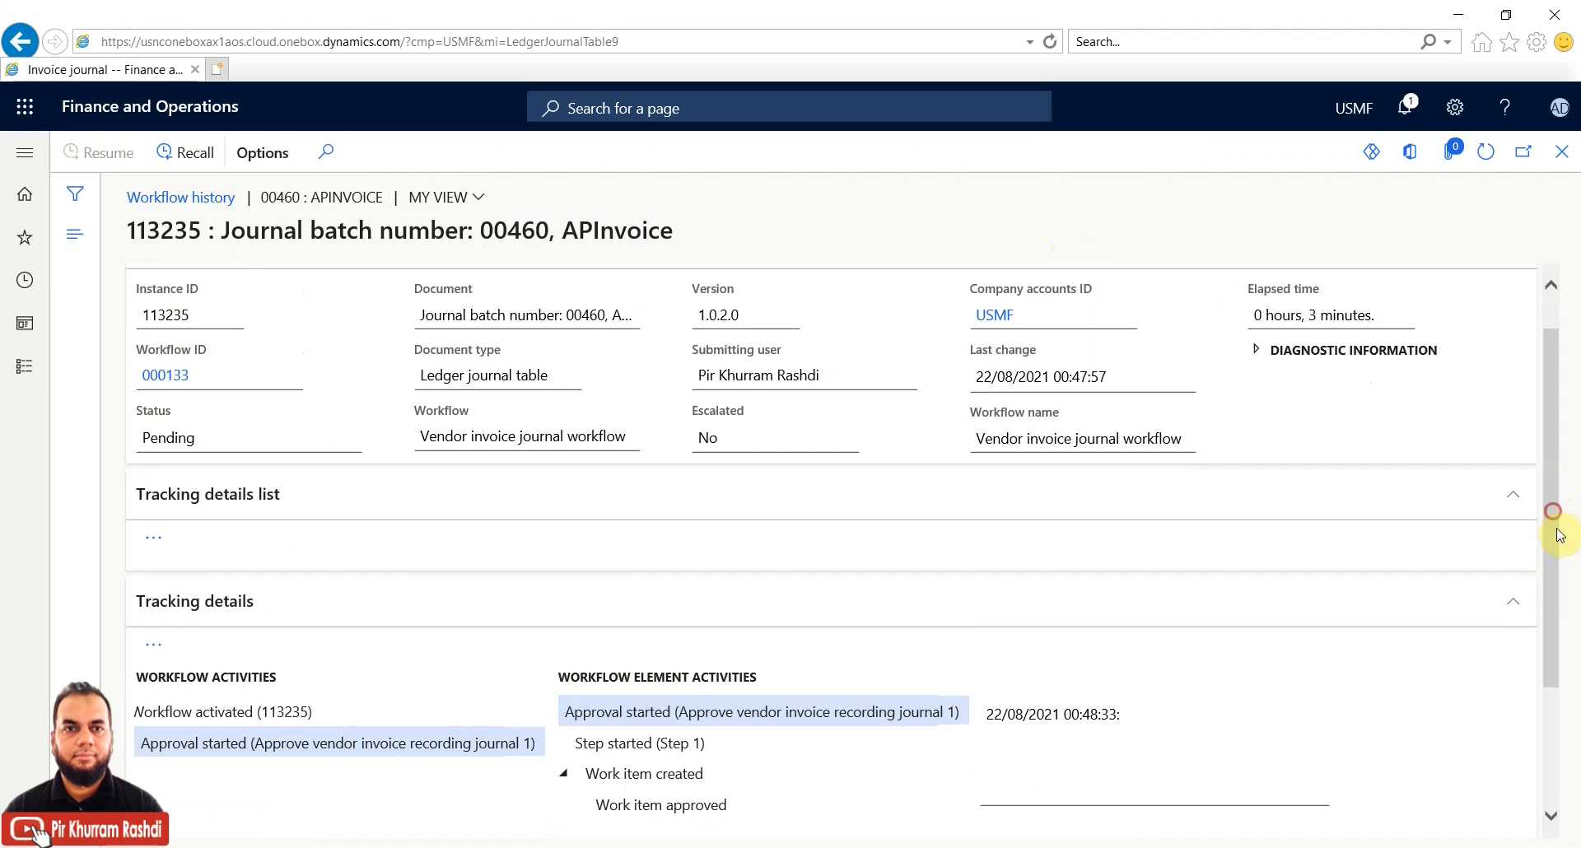
click(1551, 778)
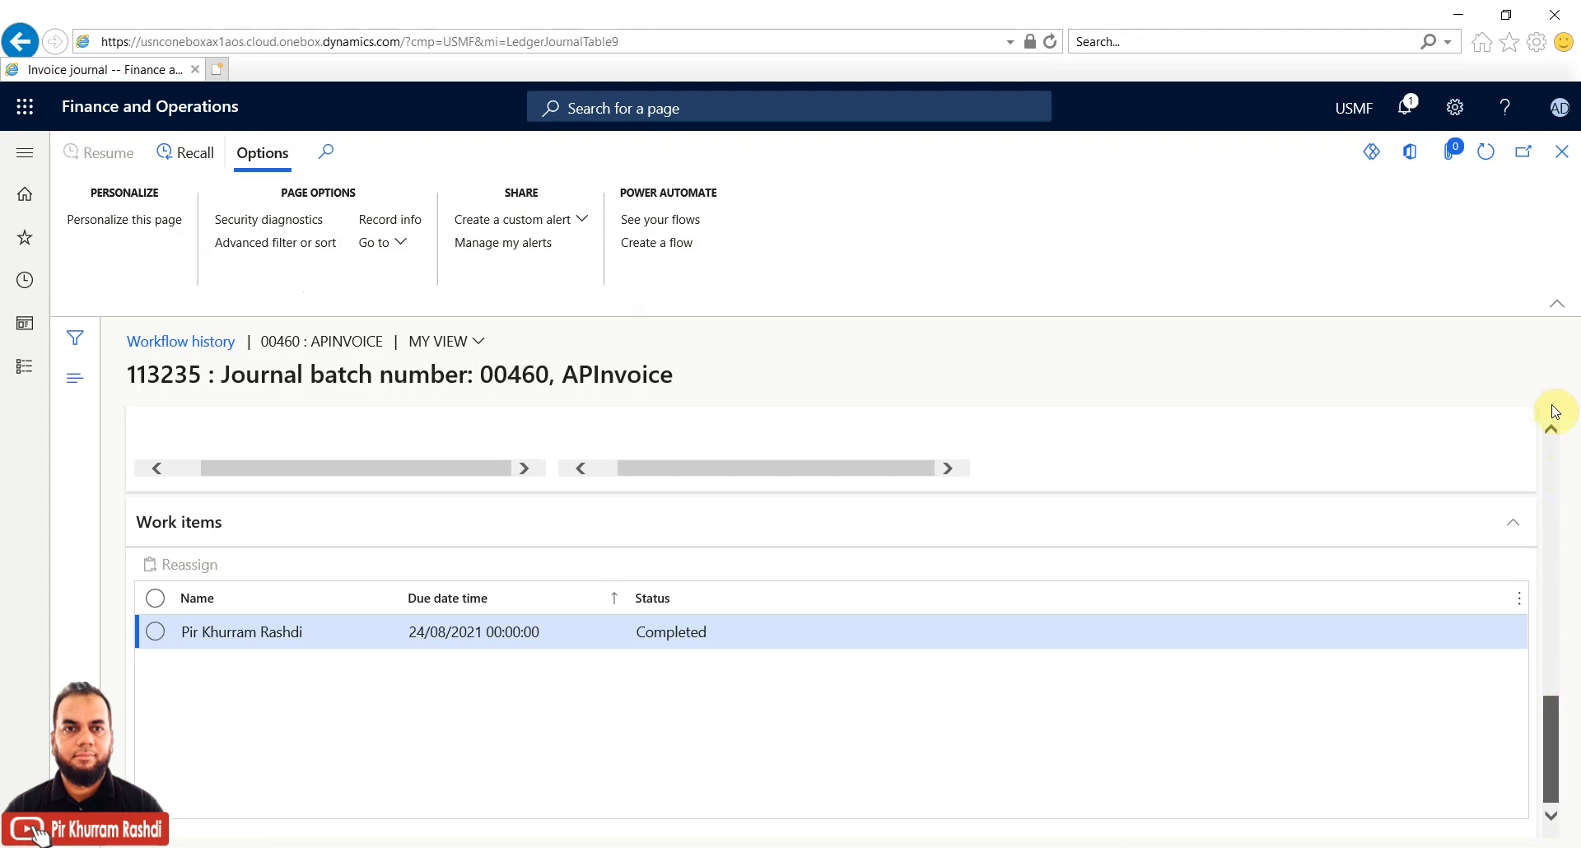
click(1562, 157)
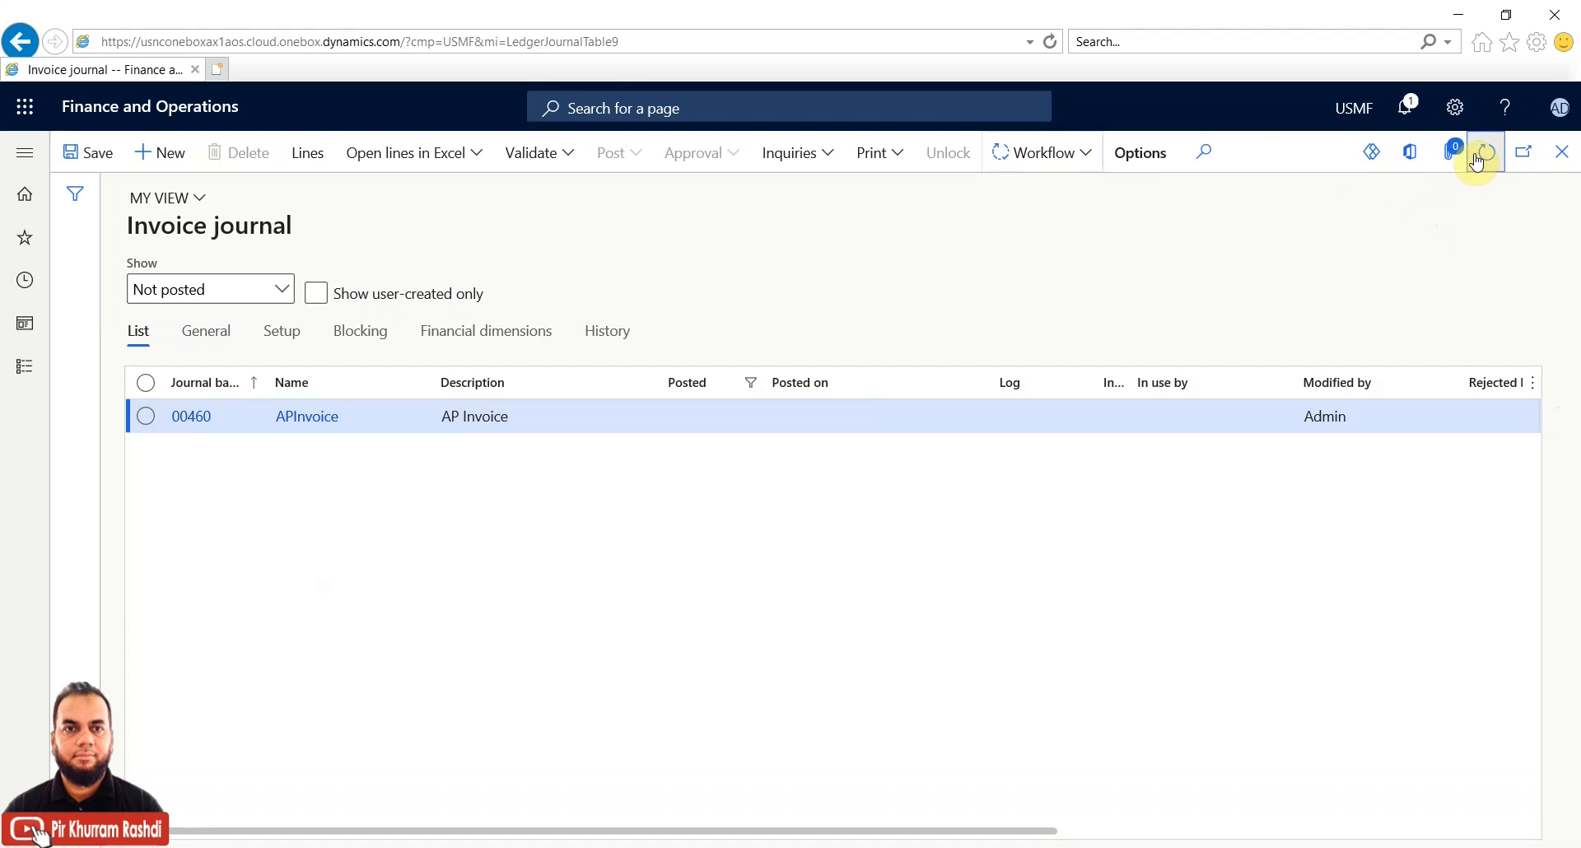
Refresh journal 00460 until Post is enabled, then show its Post options
click(1086, 159)
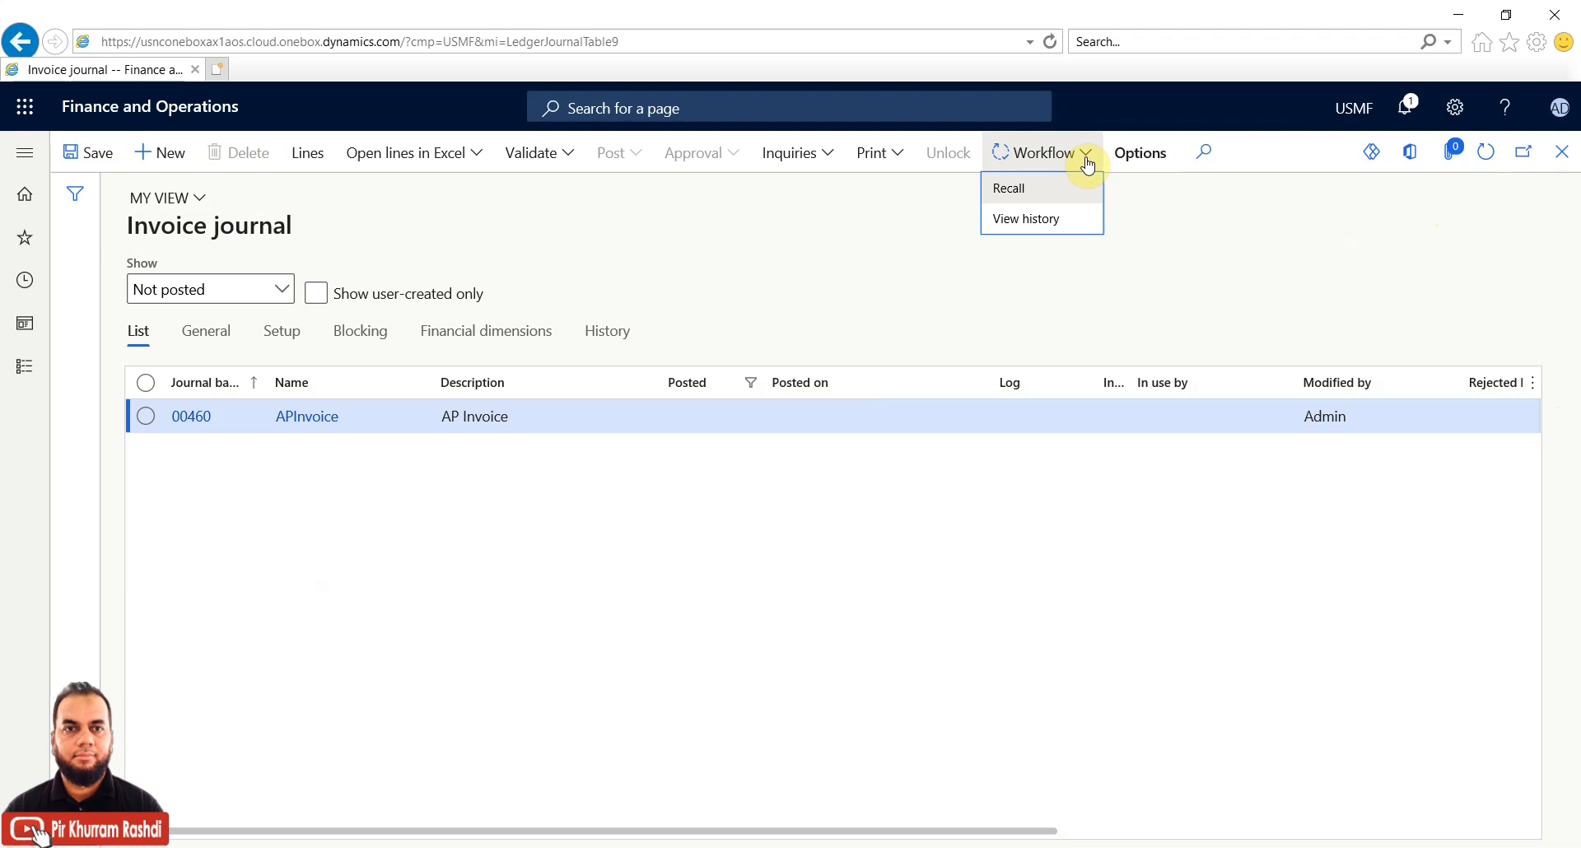
click(1487, 159)
click(1487, 163)
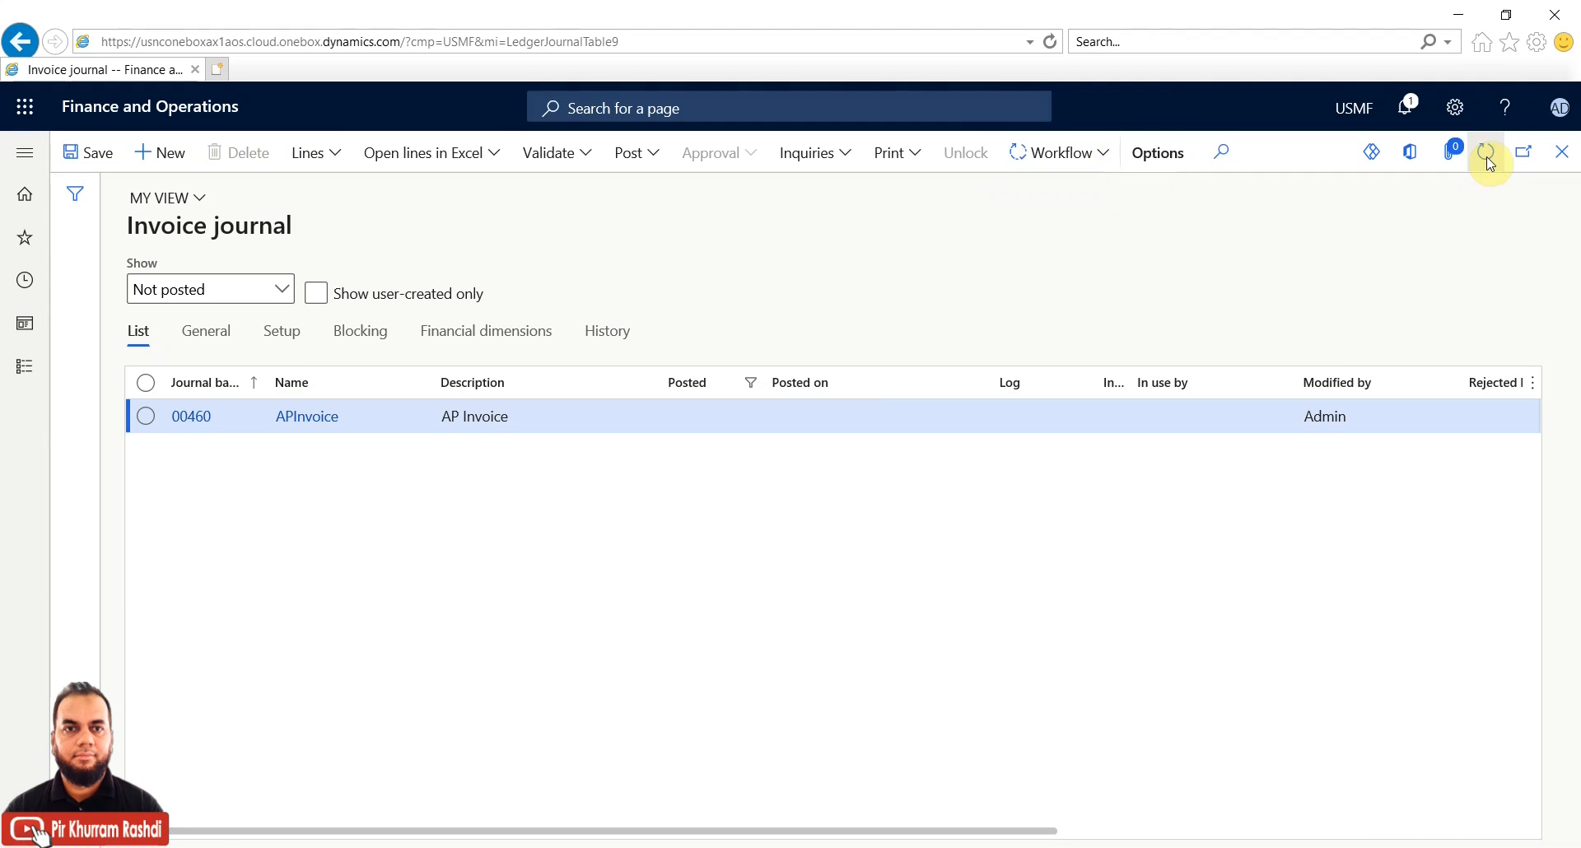
click(1106, 159)
click(839, 233)
click(651, 155)
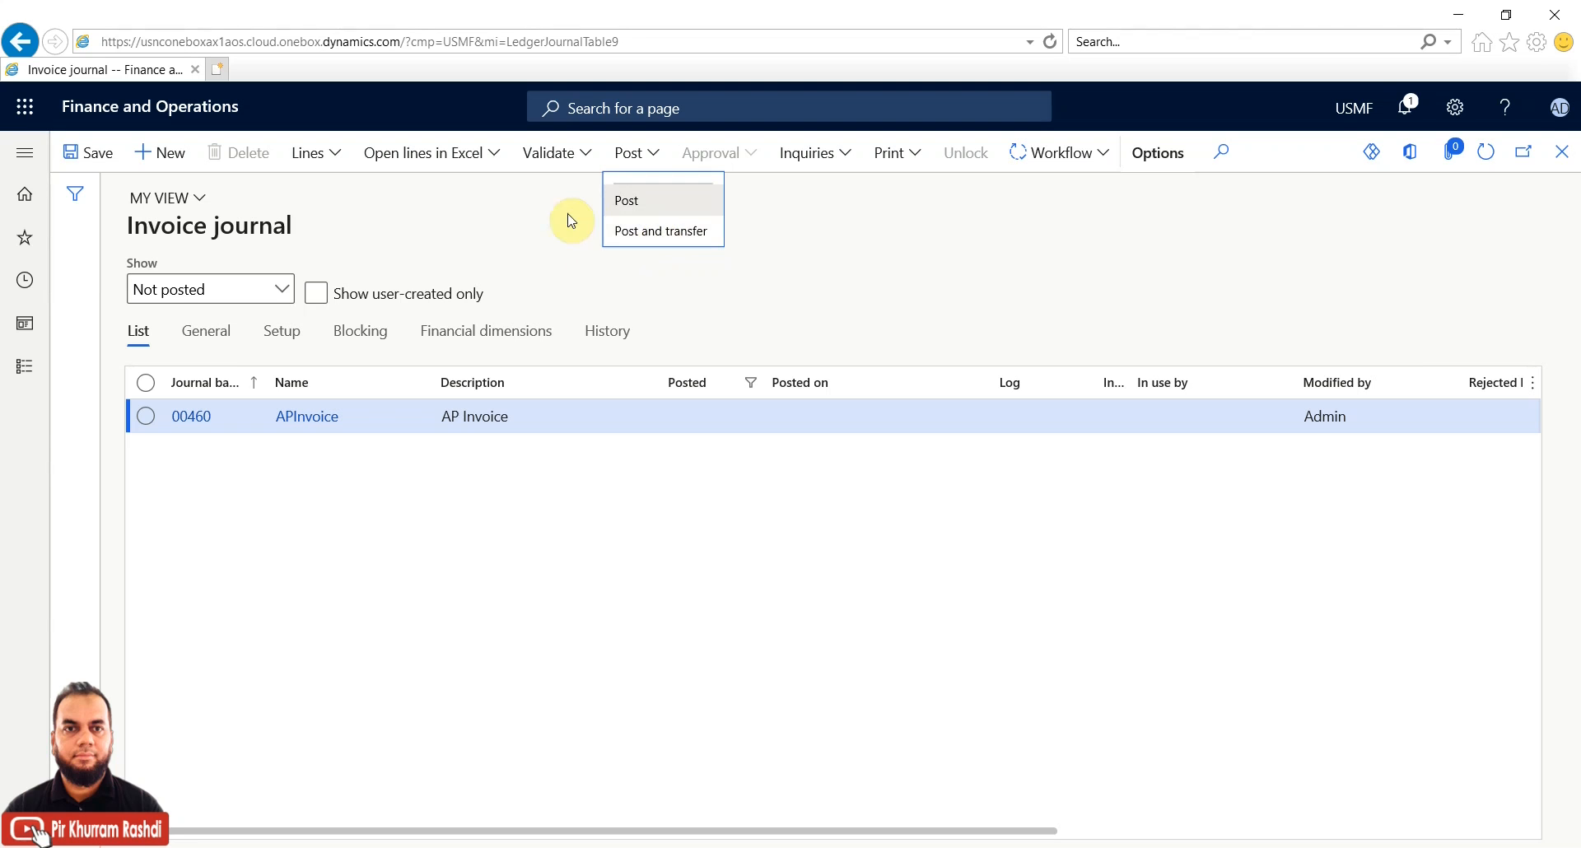
Post journal 00460 and expand the messages confirming one voucher posted
click(631, 203)
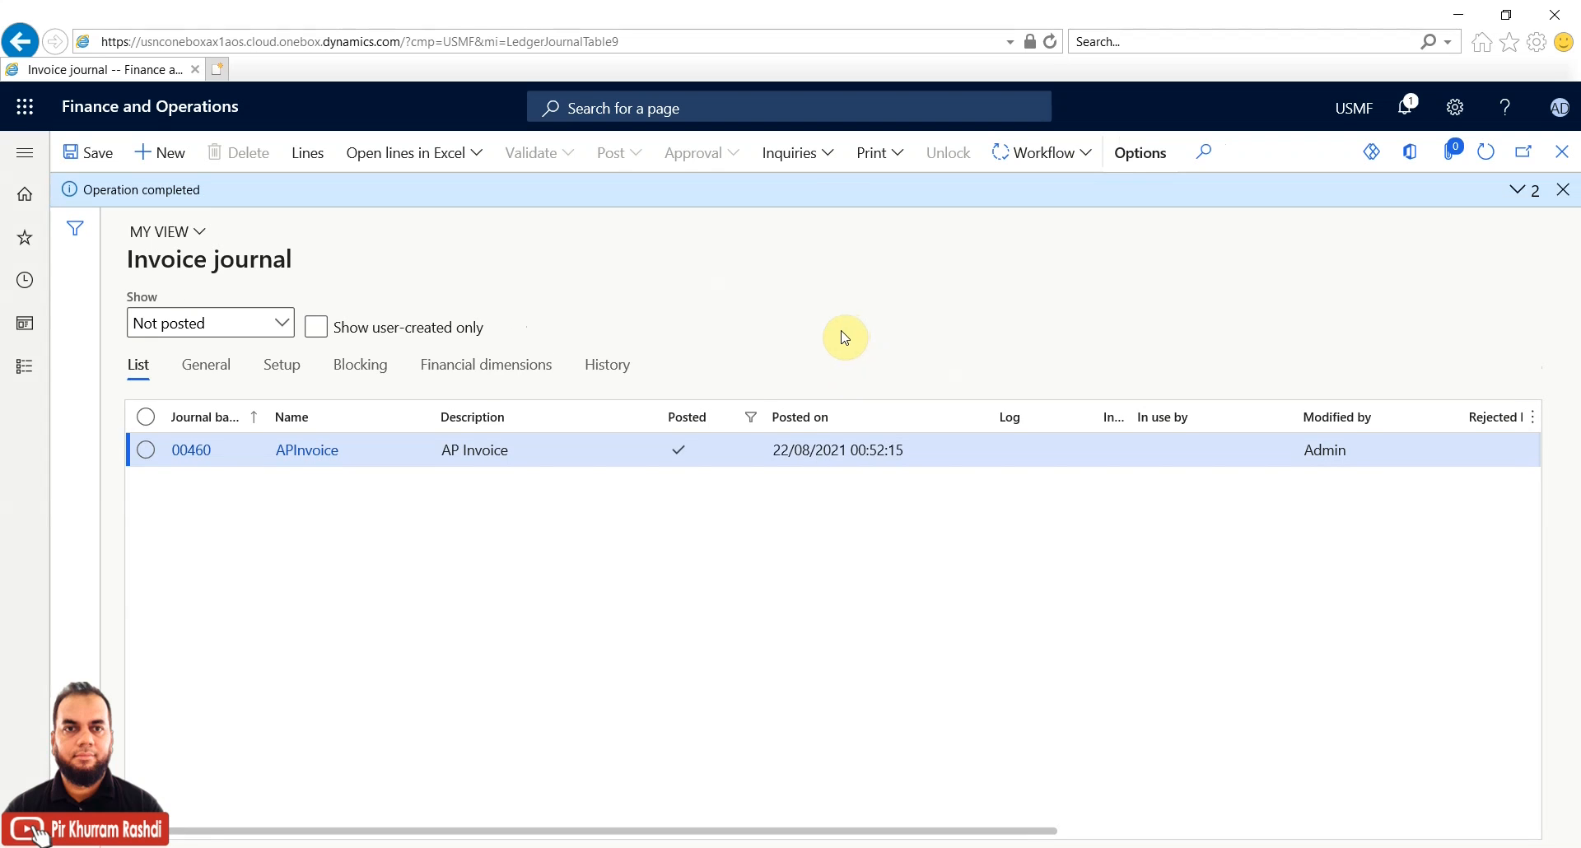
click(1518, 194)
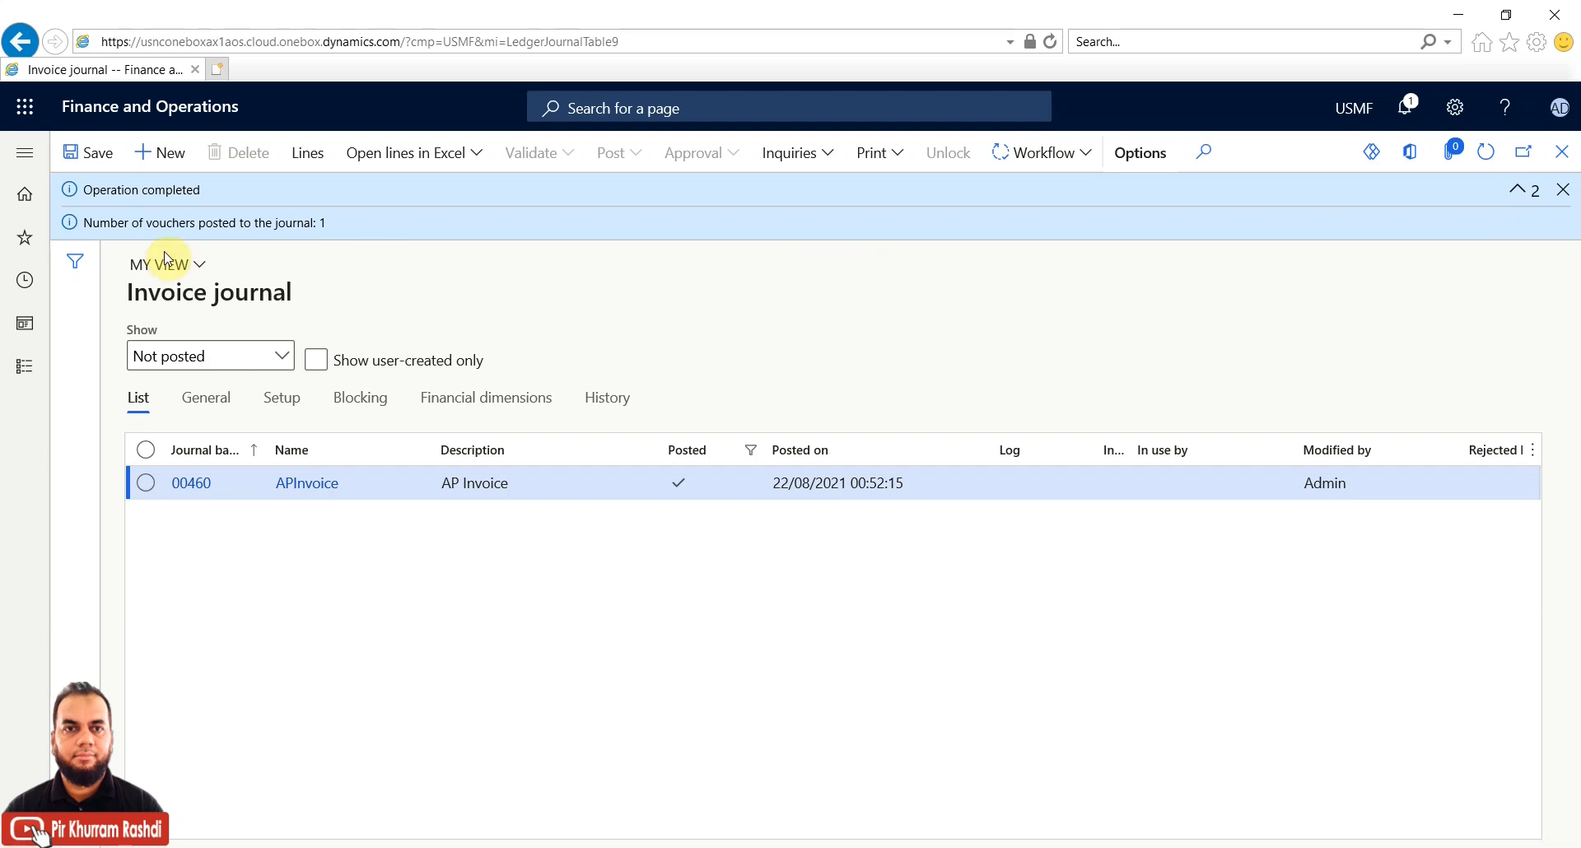
click(25, 373)
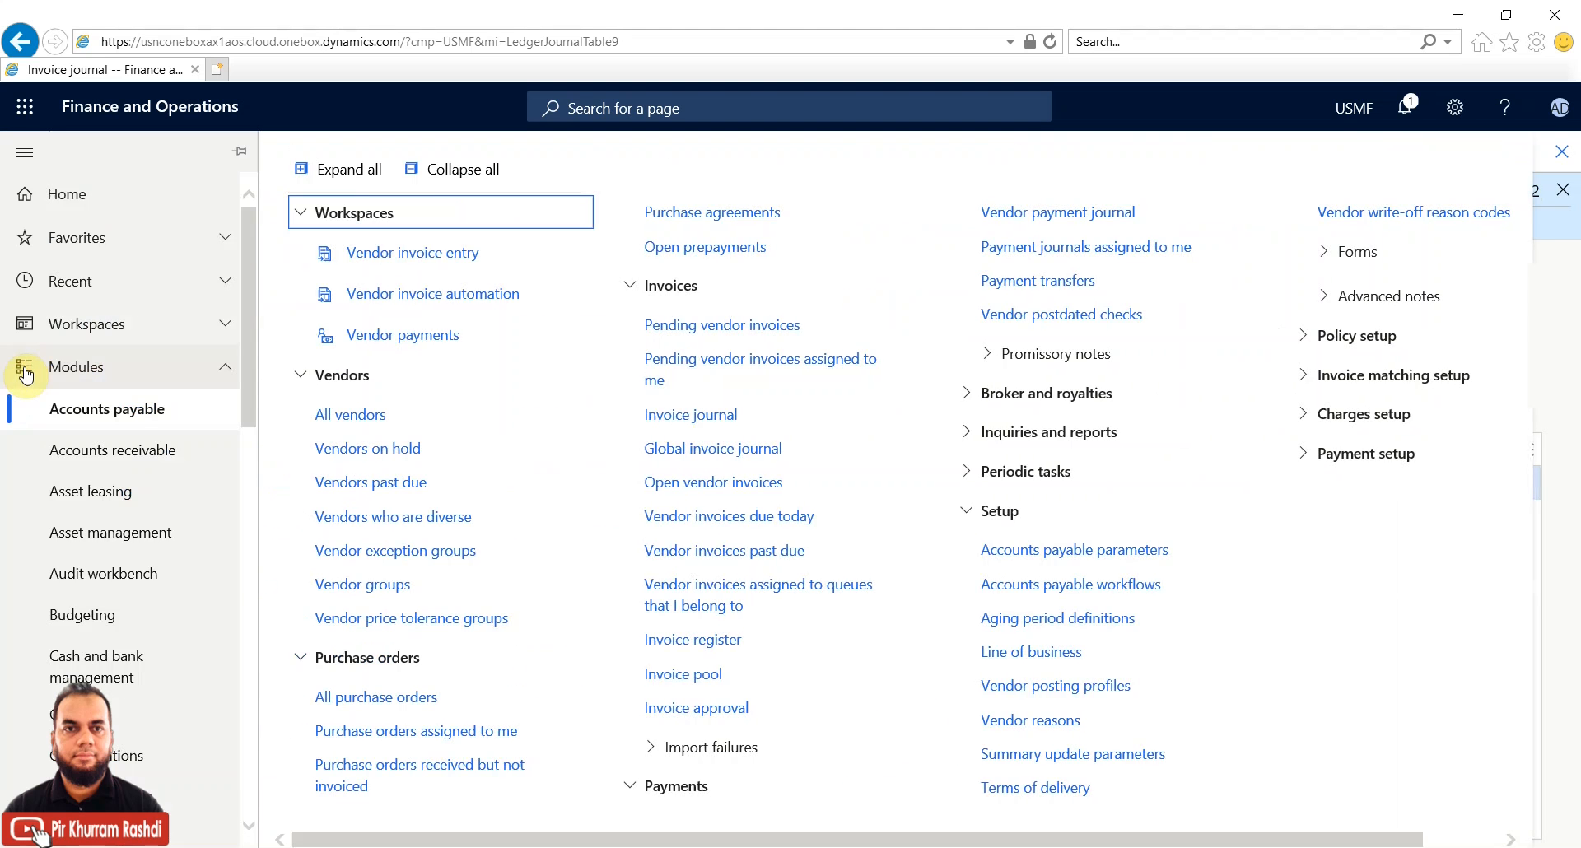
In General ledger Journal names, compare APInvoice and WFAPINV, both using workflow 000133
scroll(142, 692, down, 3)
scroll(136, 692, down, 5)
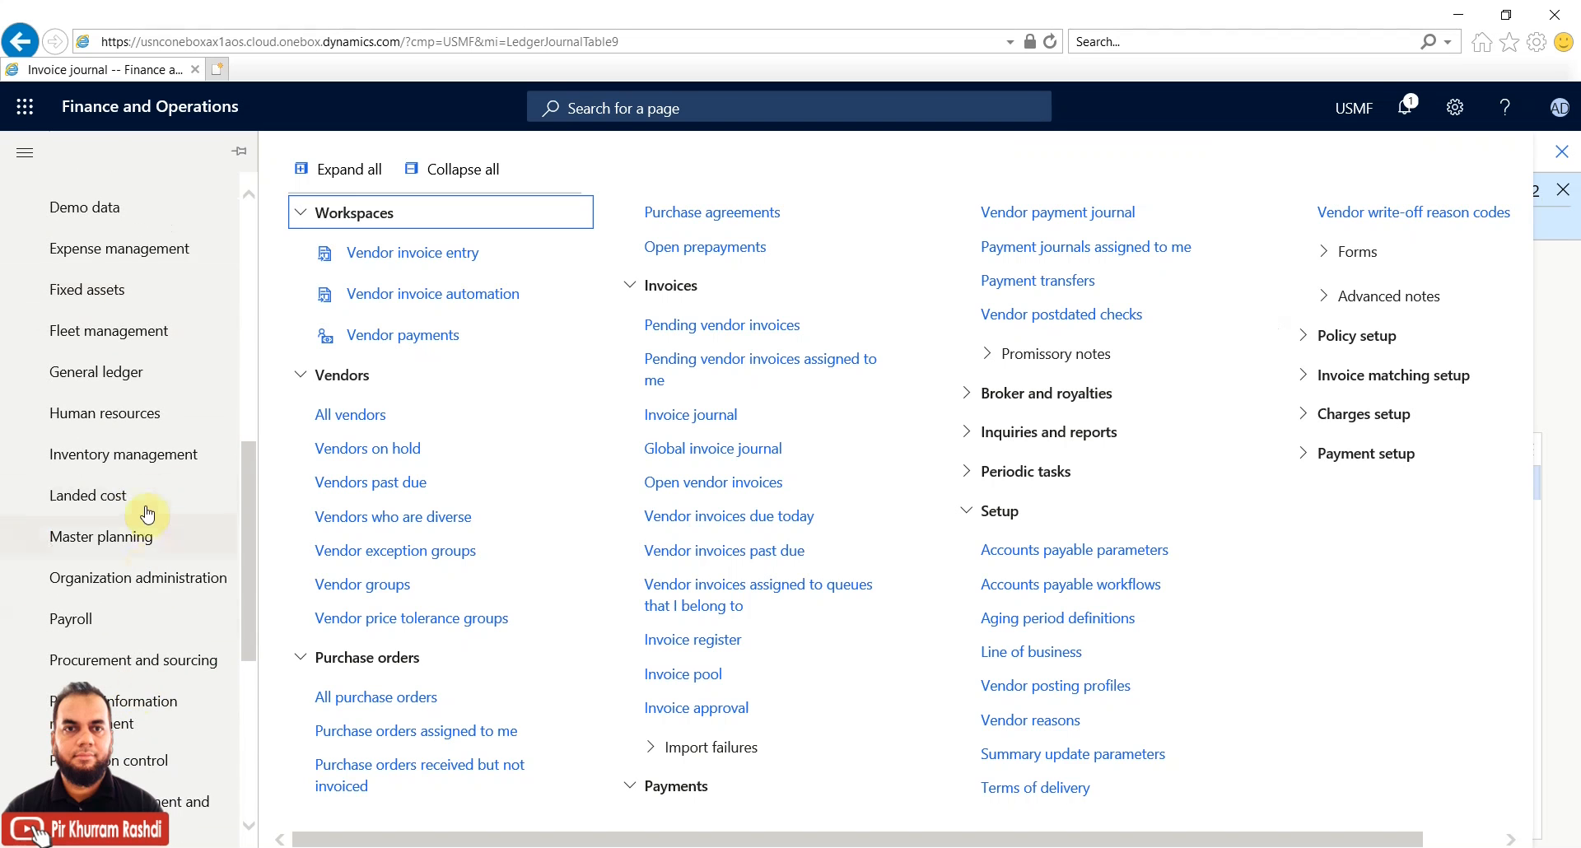
click(137, 377)
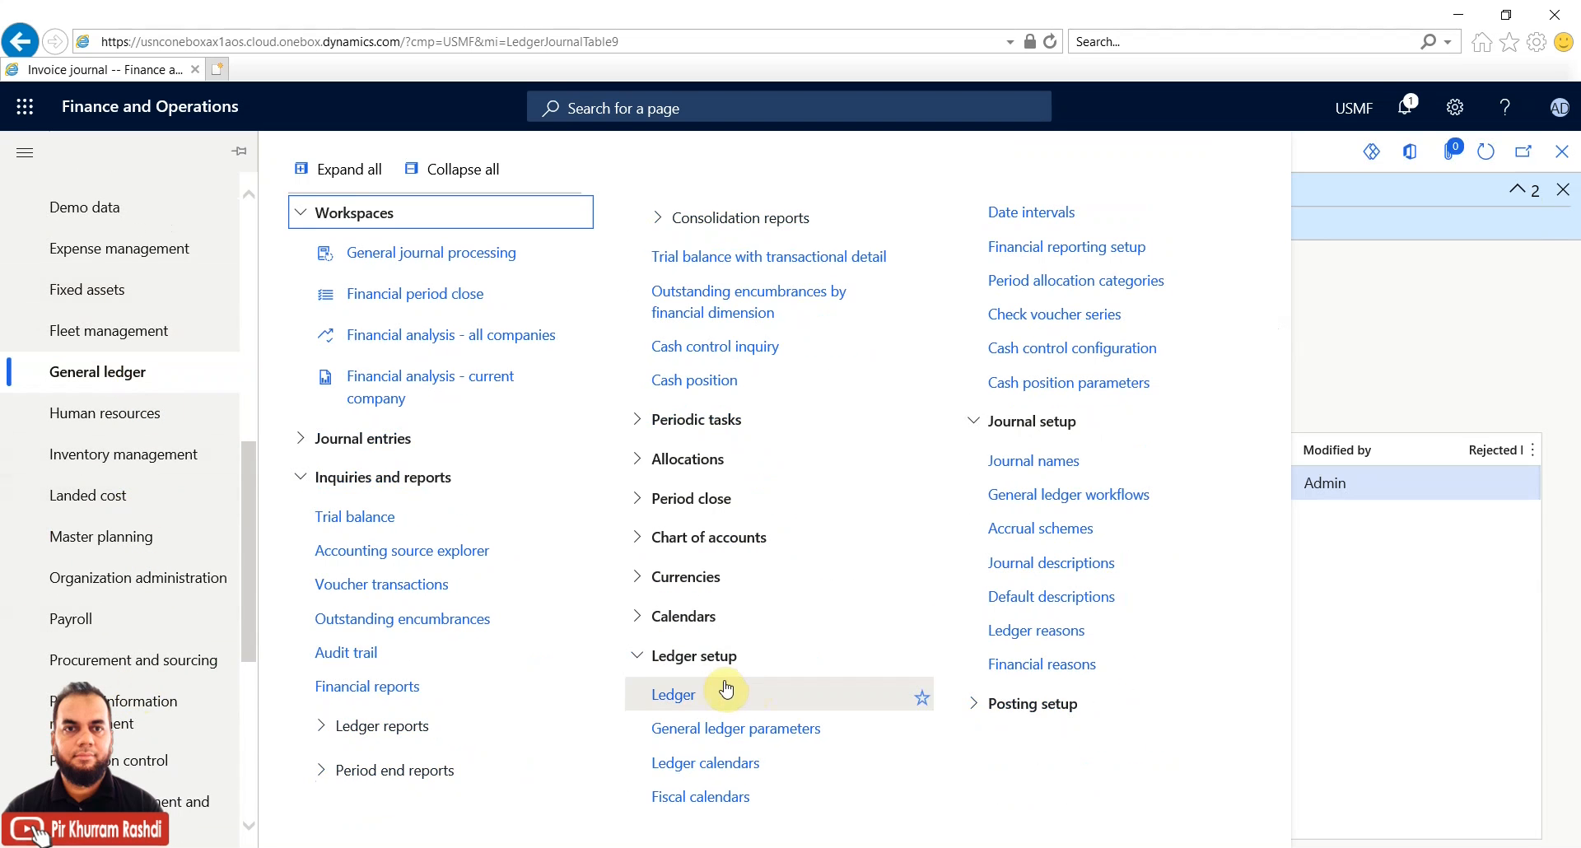
click(1032, 464)
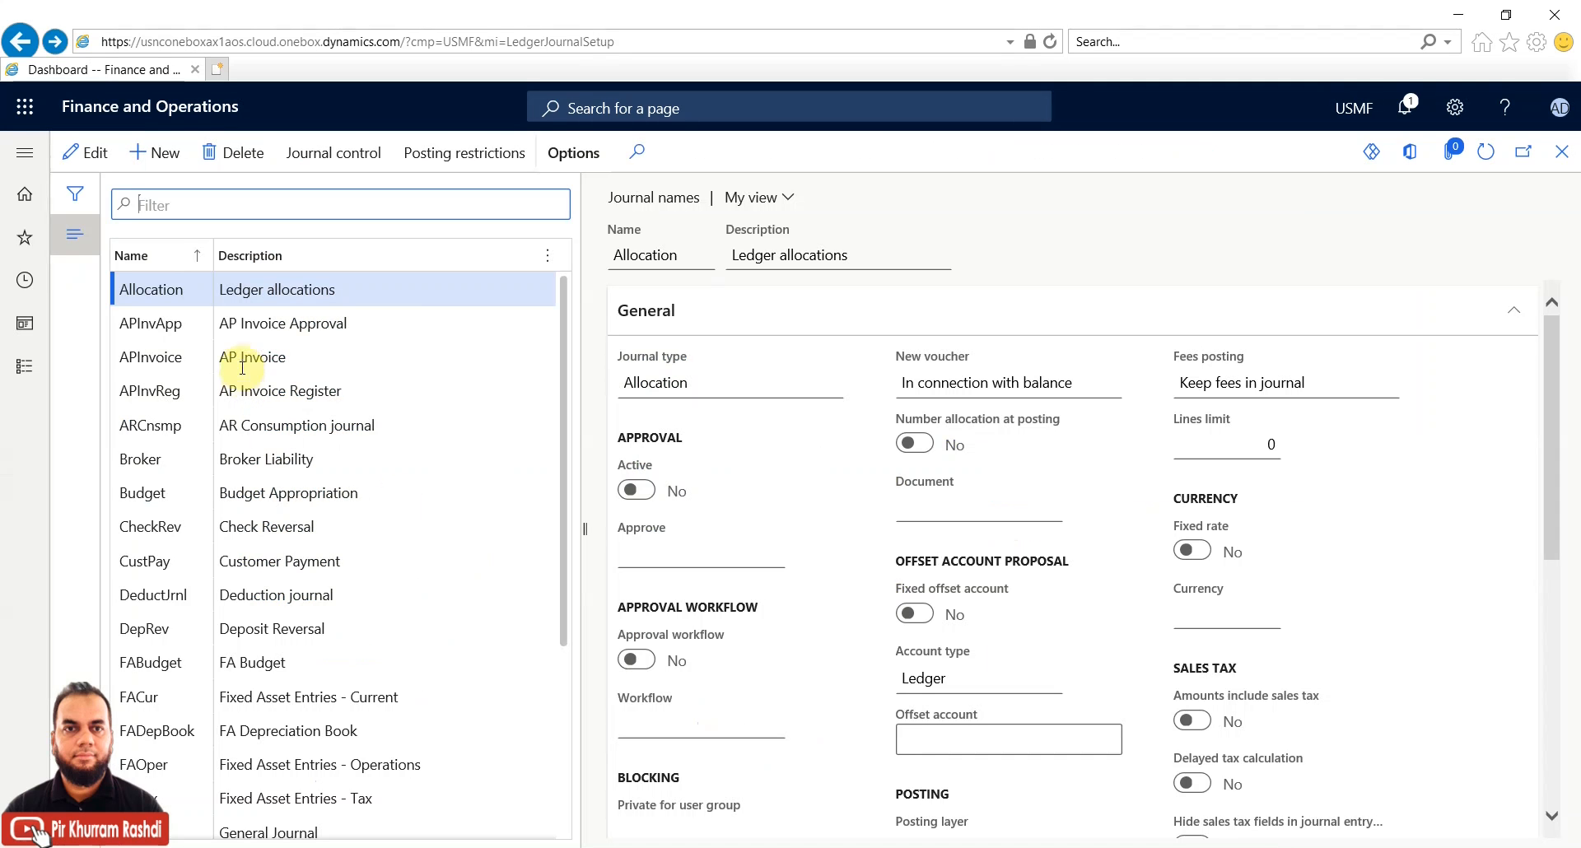
click(247, 356)
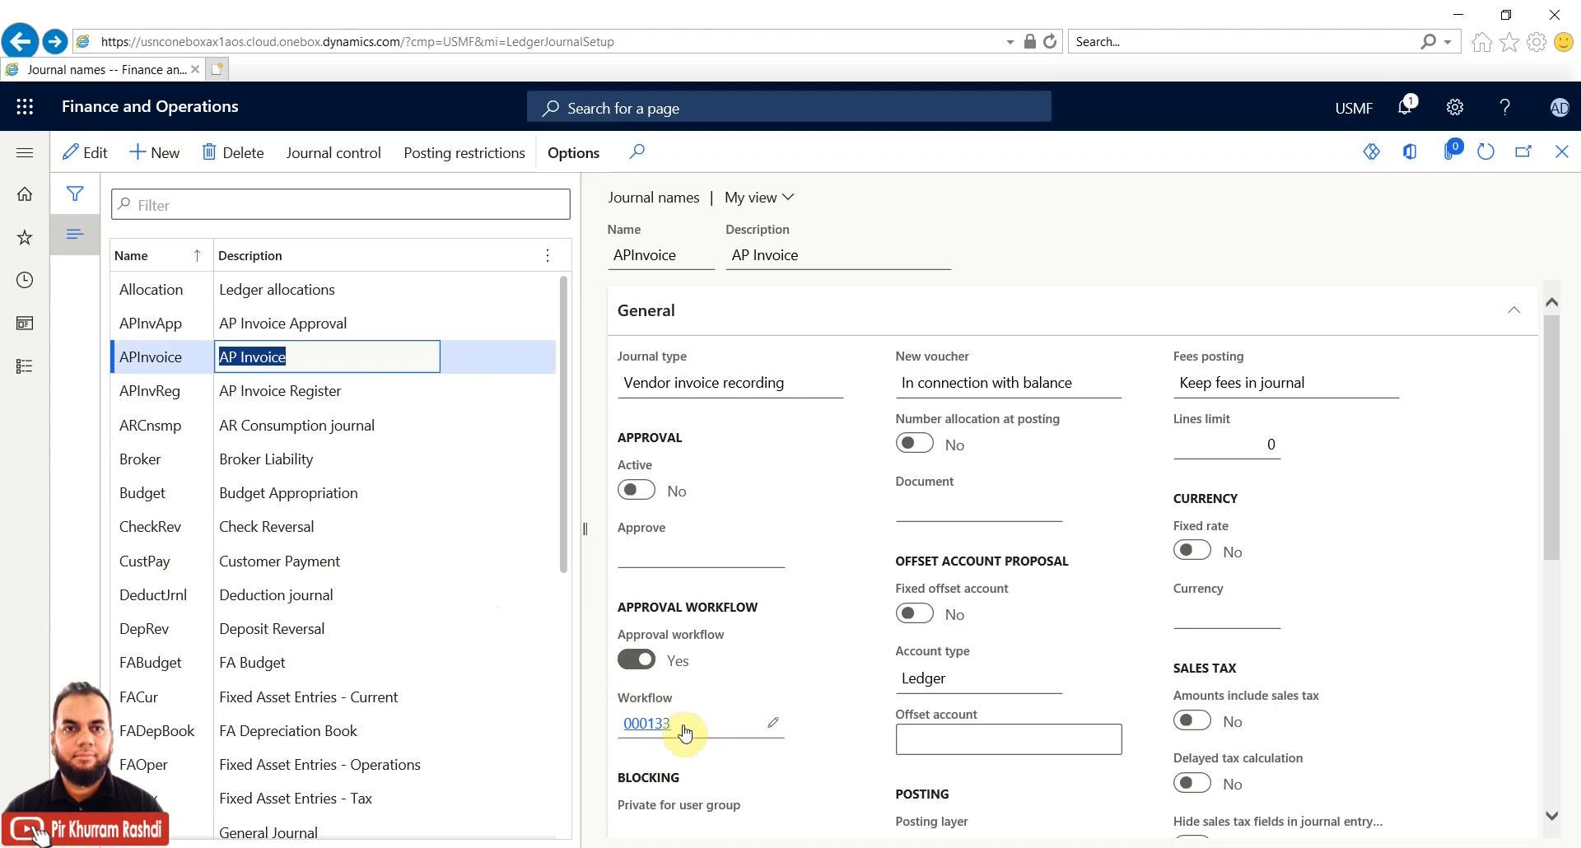
mouse_move(685, 731)
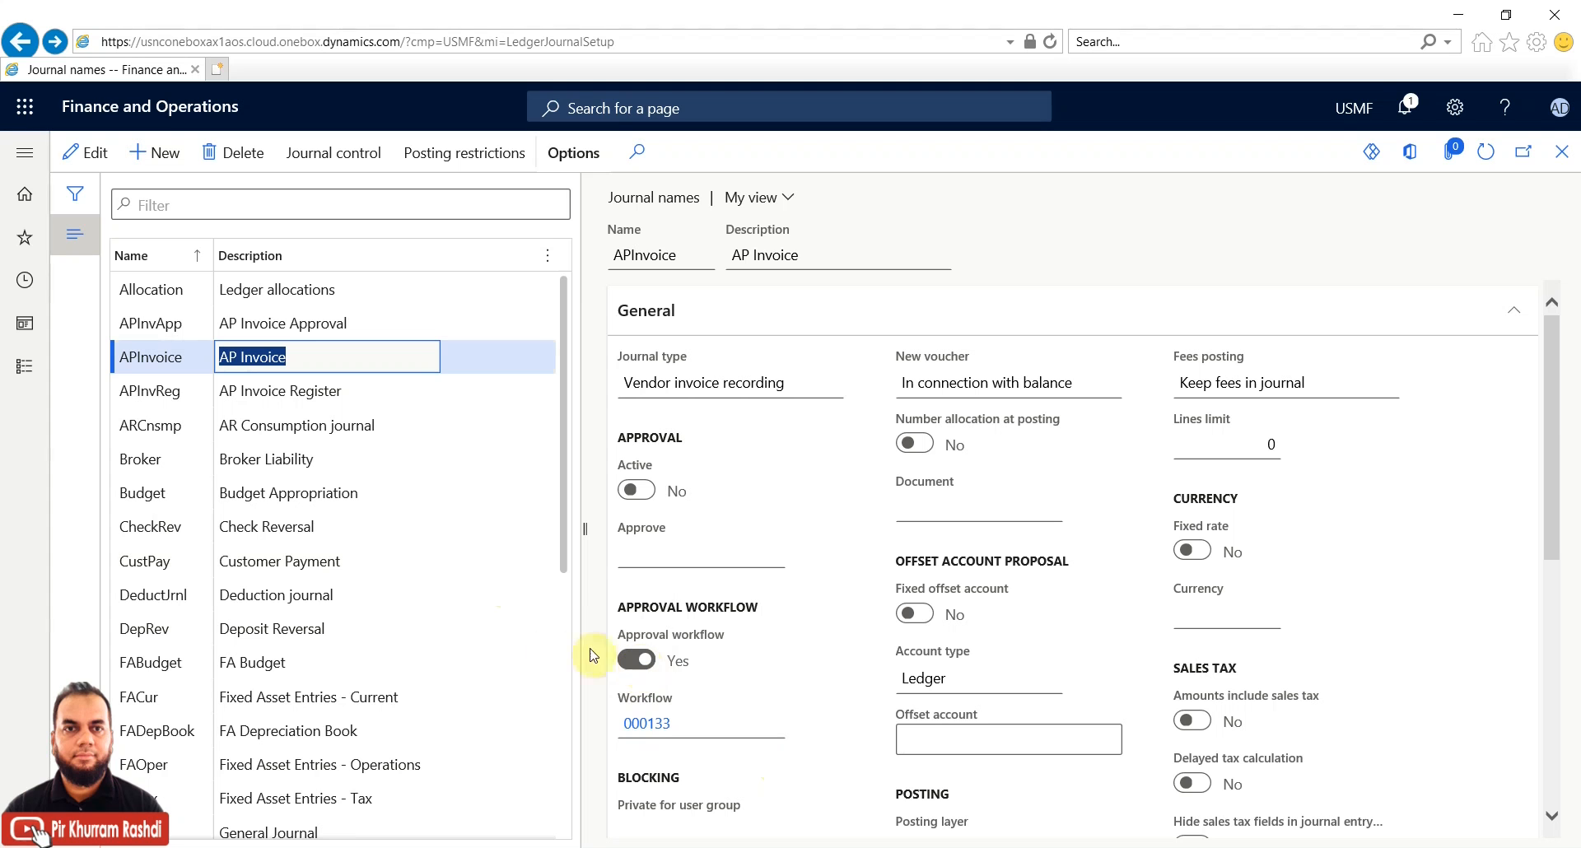
drag(561, 537, 556, 794)
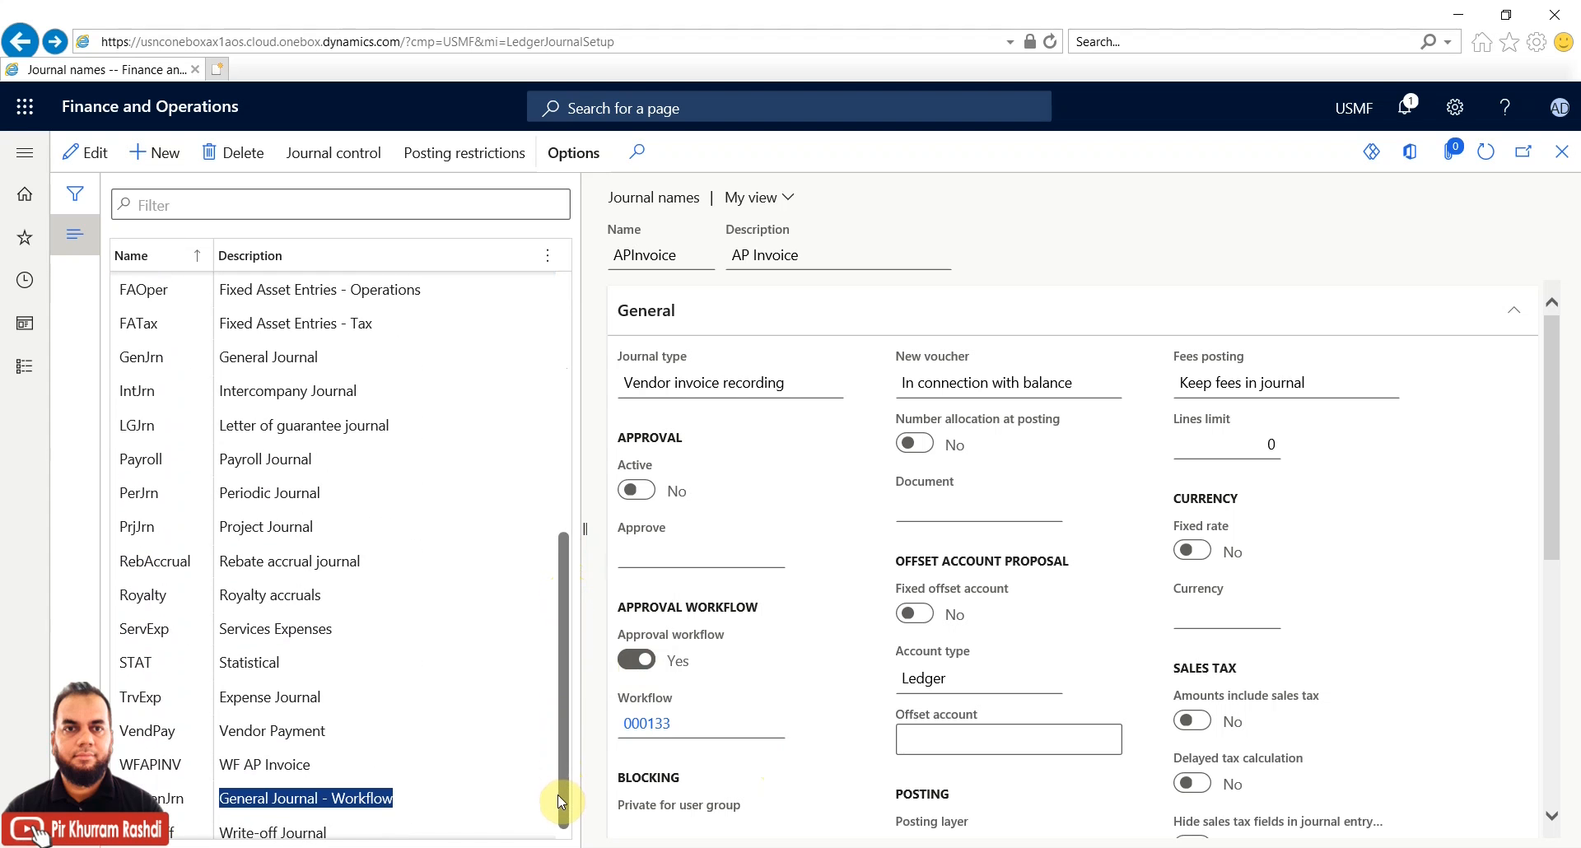
click(151, 754)
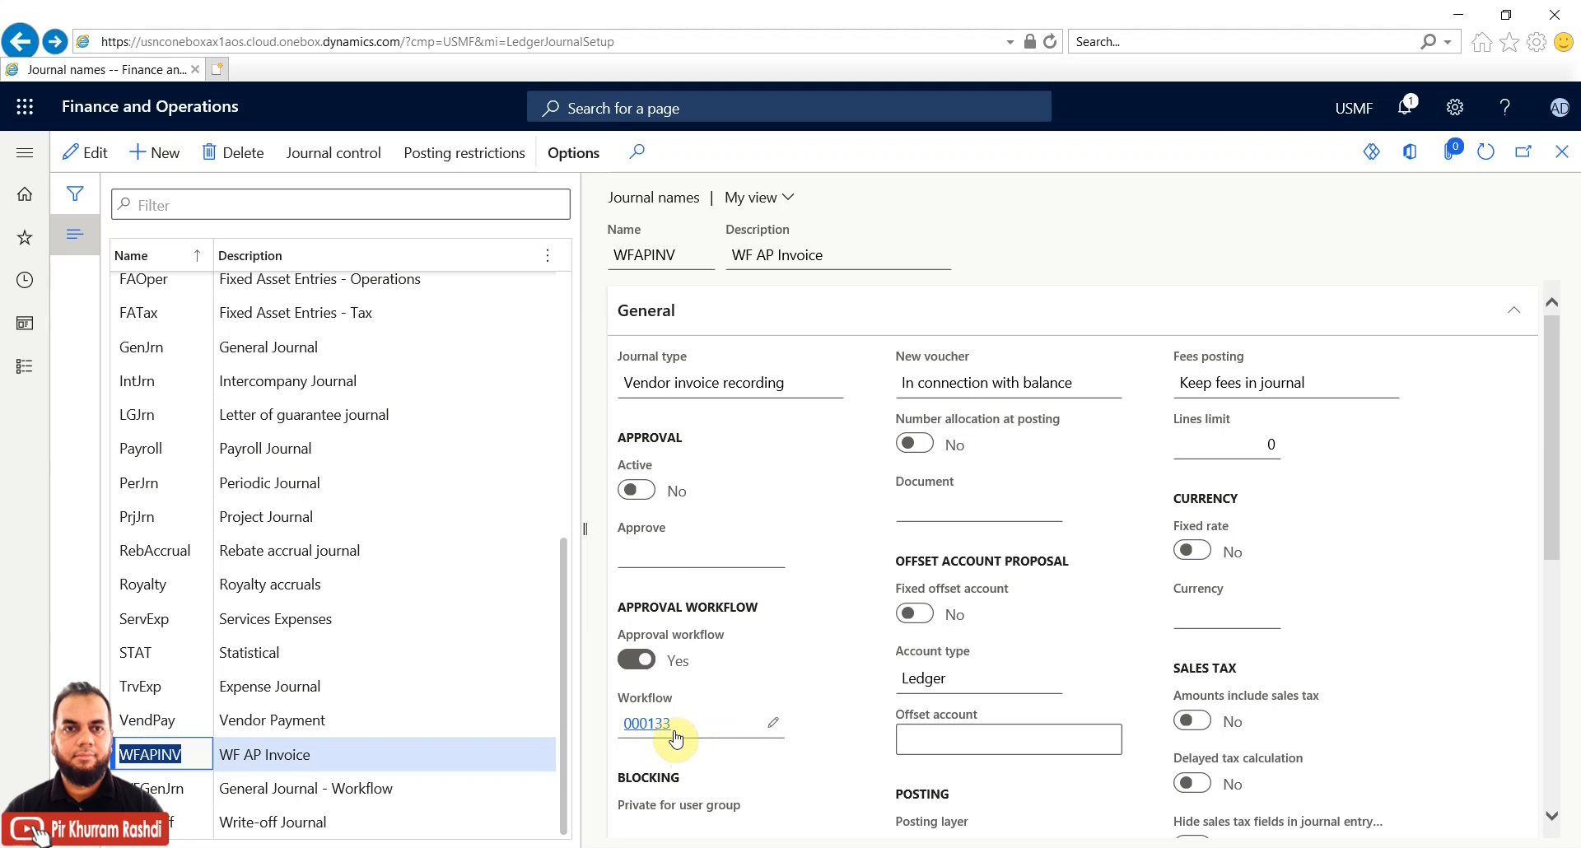
mouse_move(621, 732)
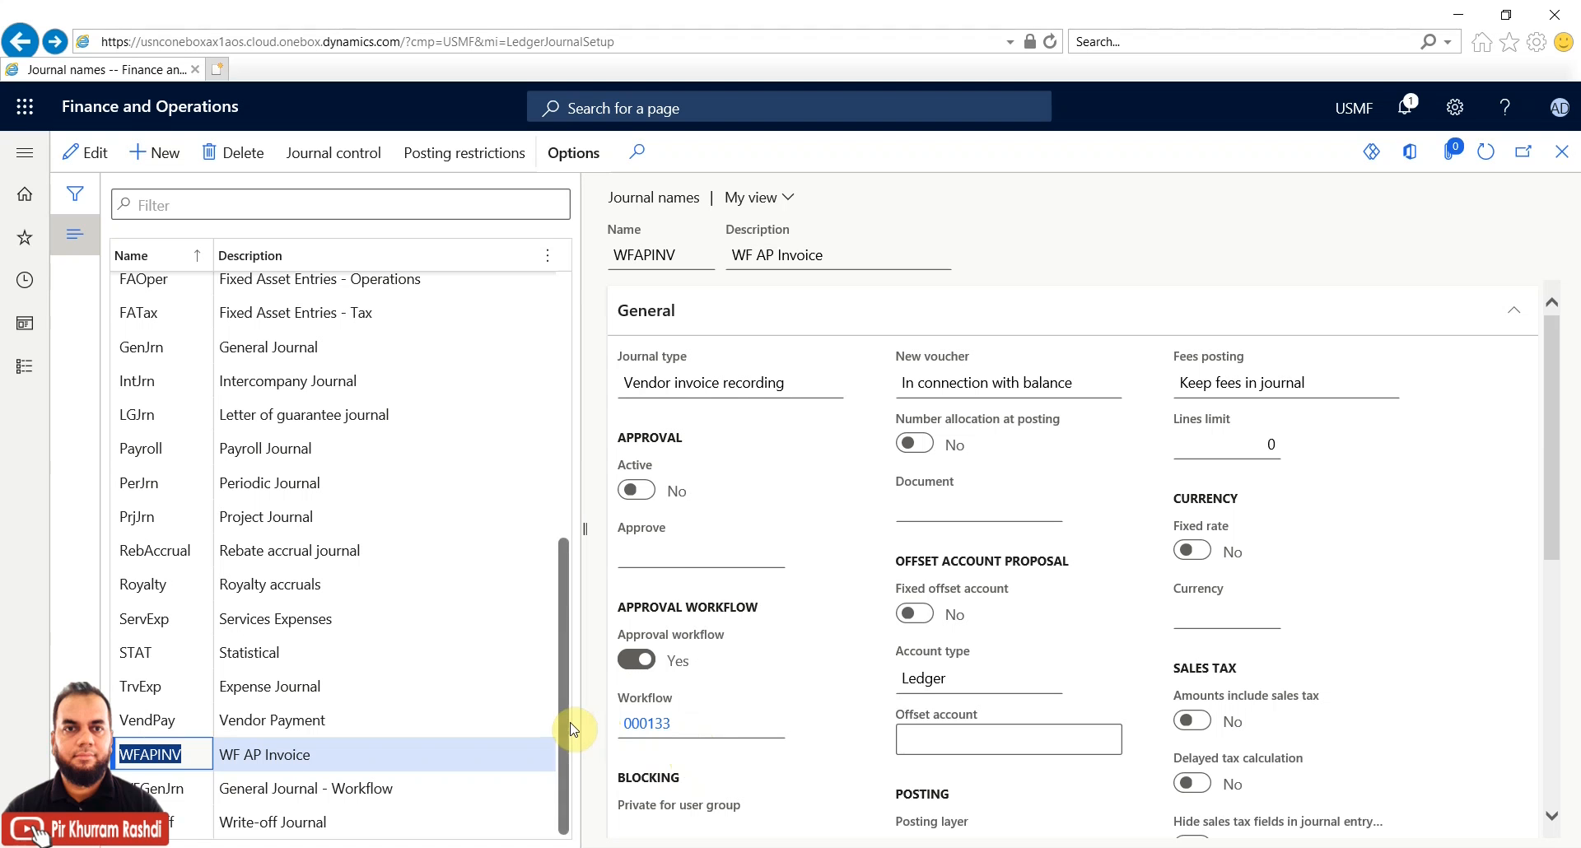
scroll(566, 716, up, 5)
scroll(563, 329, up, 3)
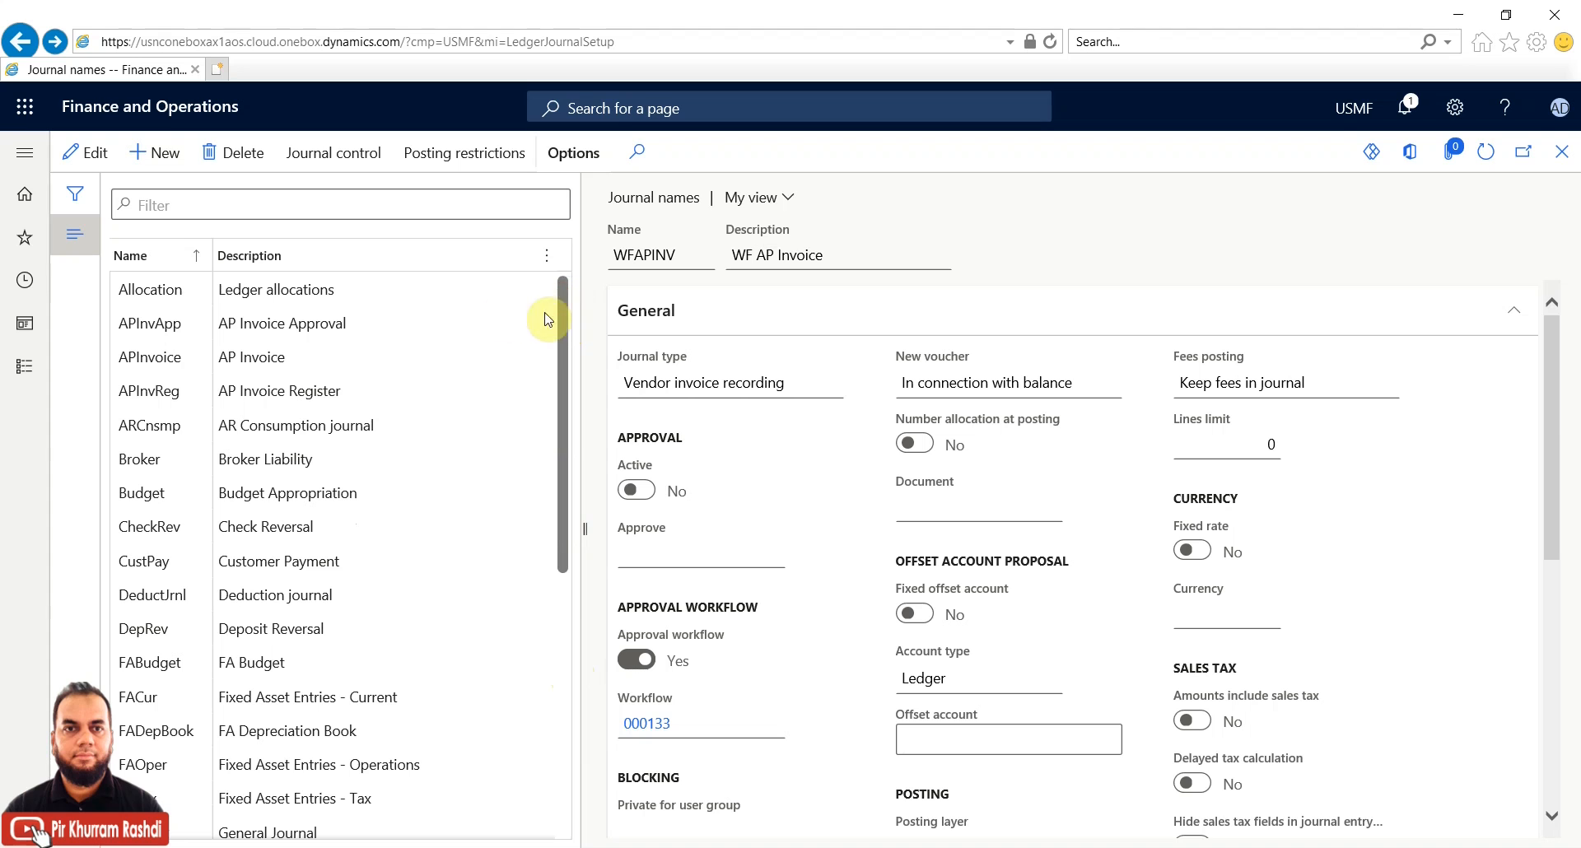
Add a new journal name record, defaulting to type Daily, and go to its Workflow field
click(163, 158)
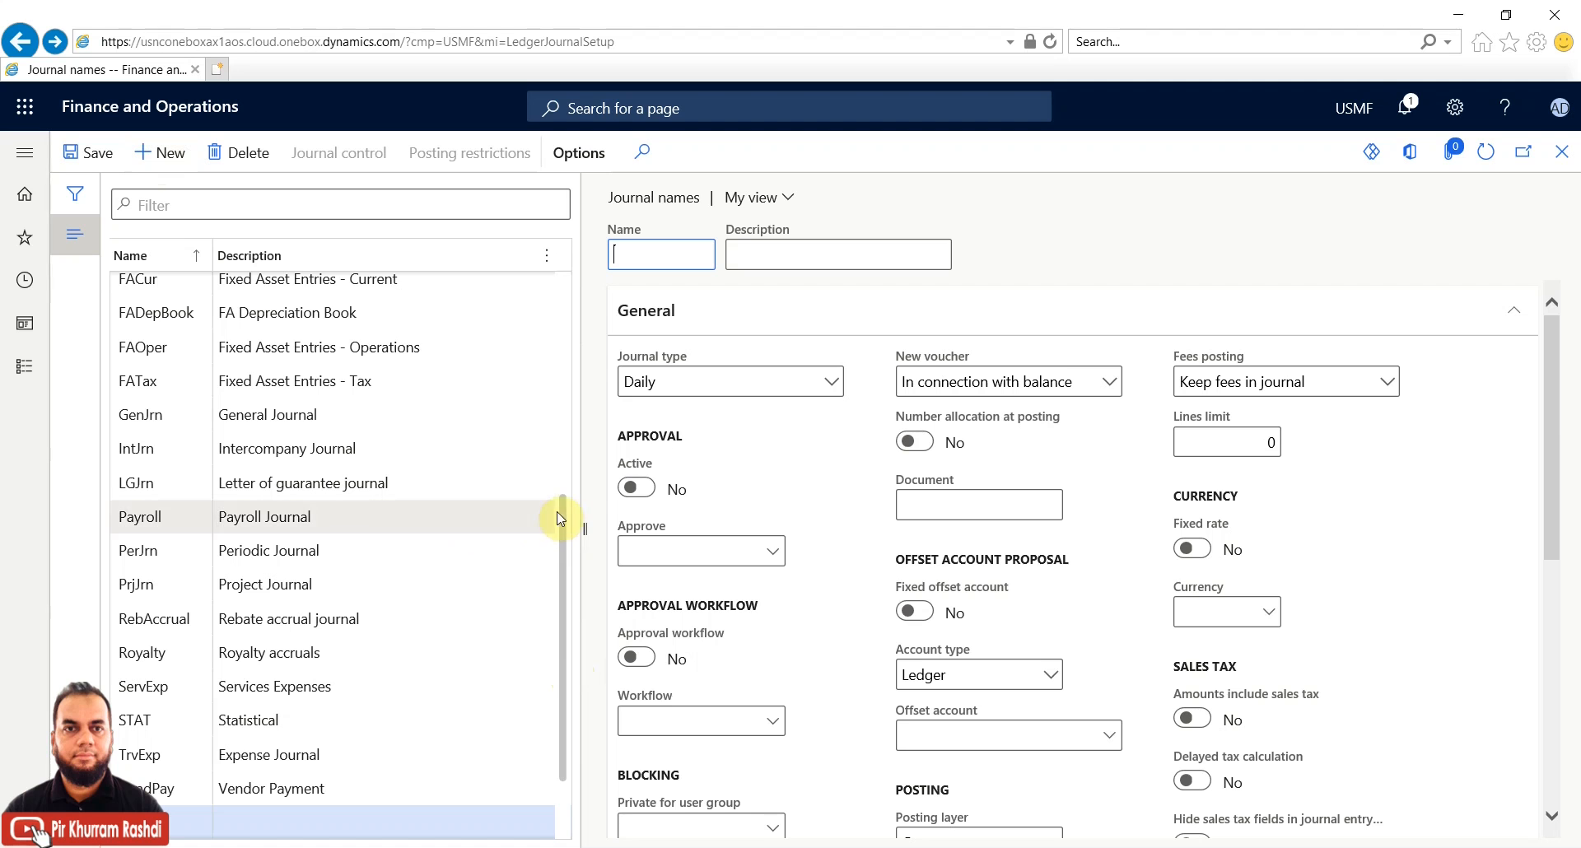
drag(567, 516, 565, 571)
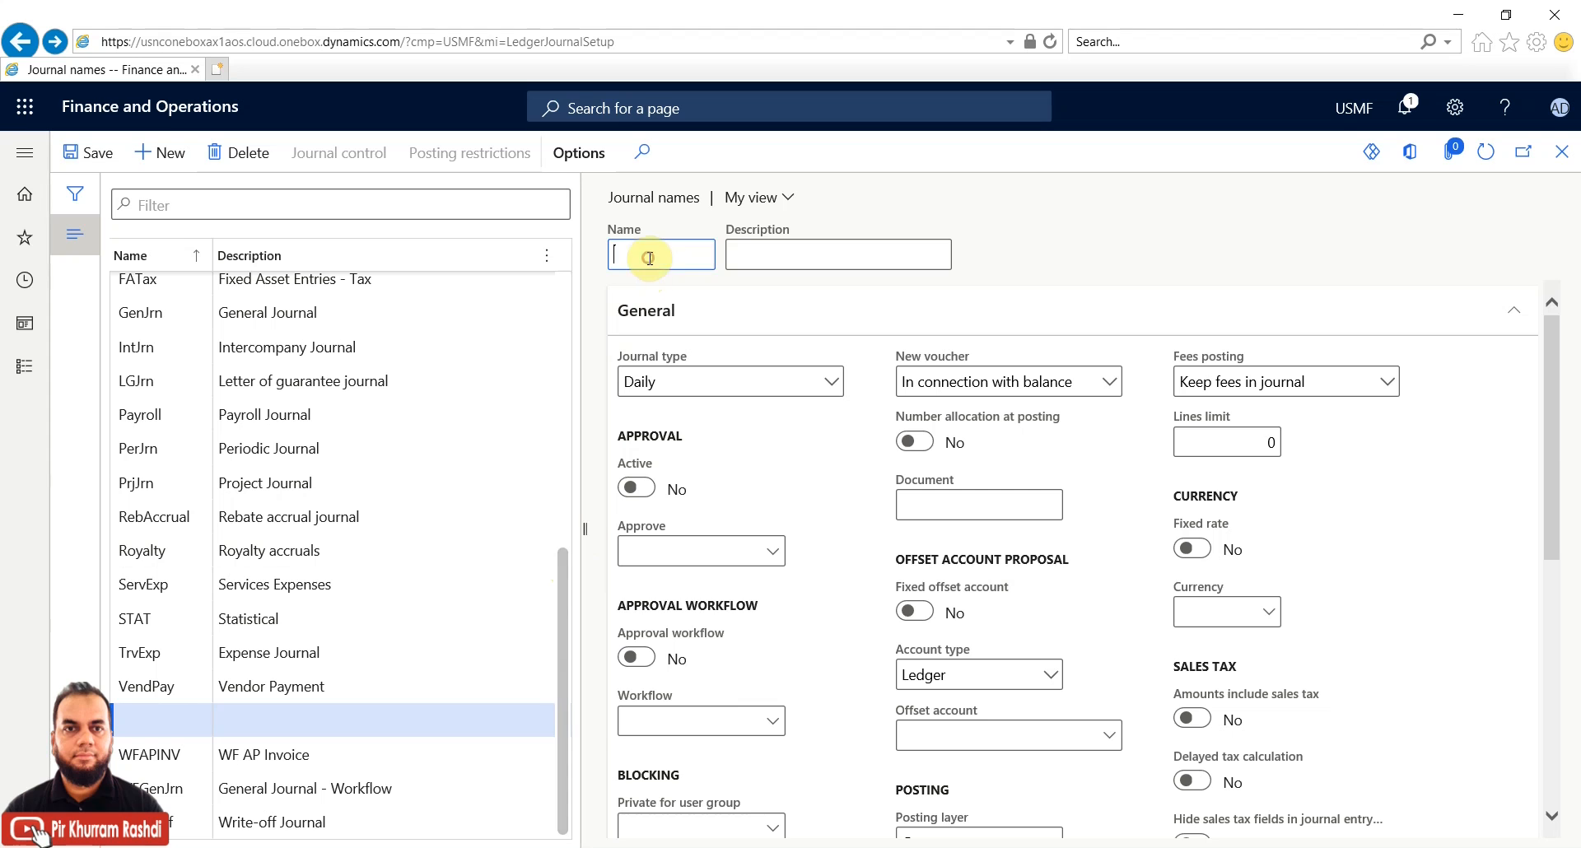
click(720, 720)
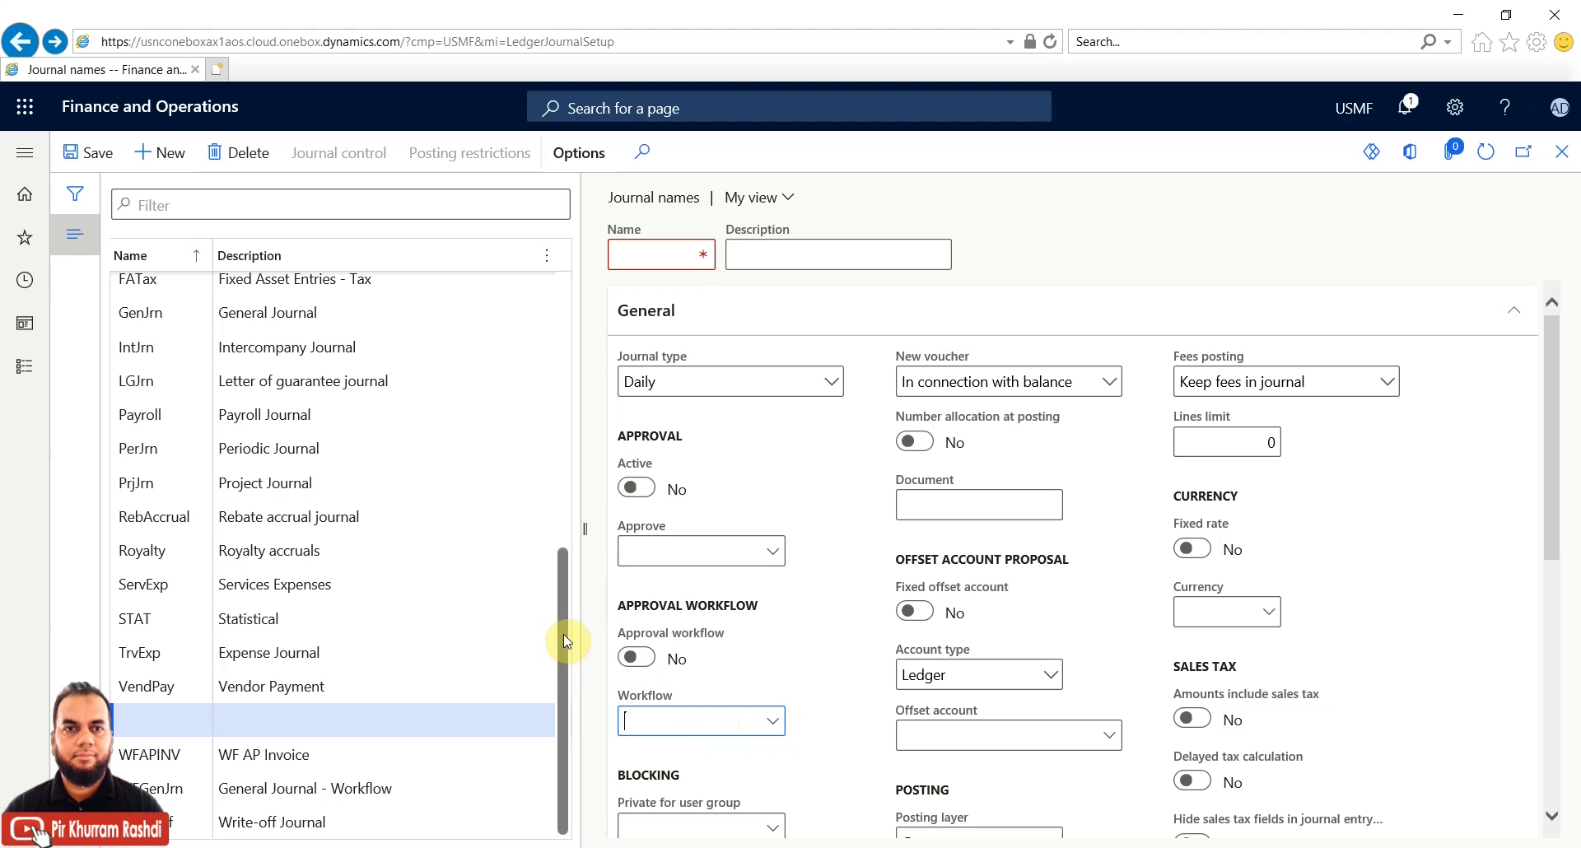
Browse the Journal type list, then delete the unsaved blank journal name to return to WF AP Invoice
click(831, 382)
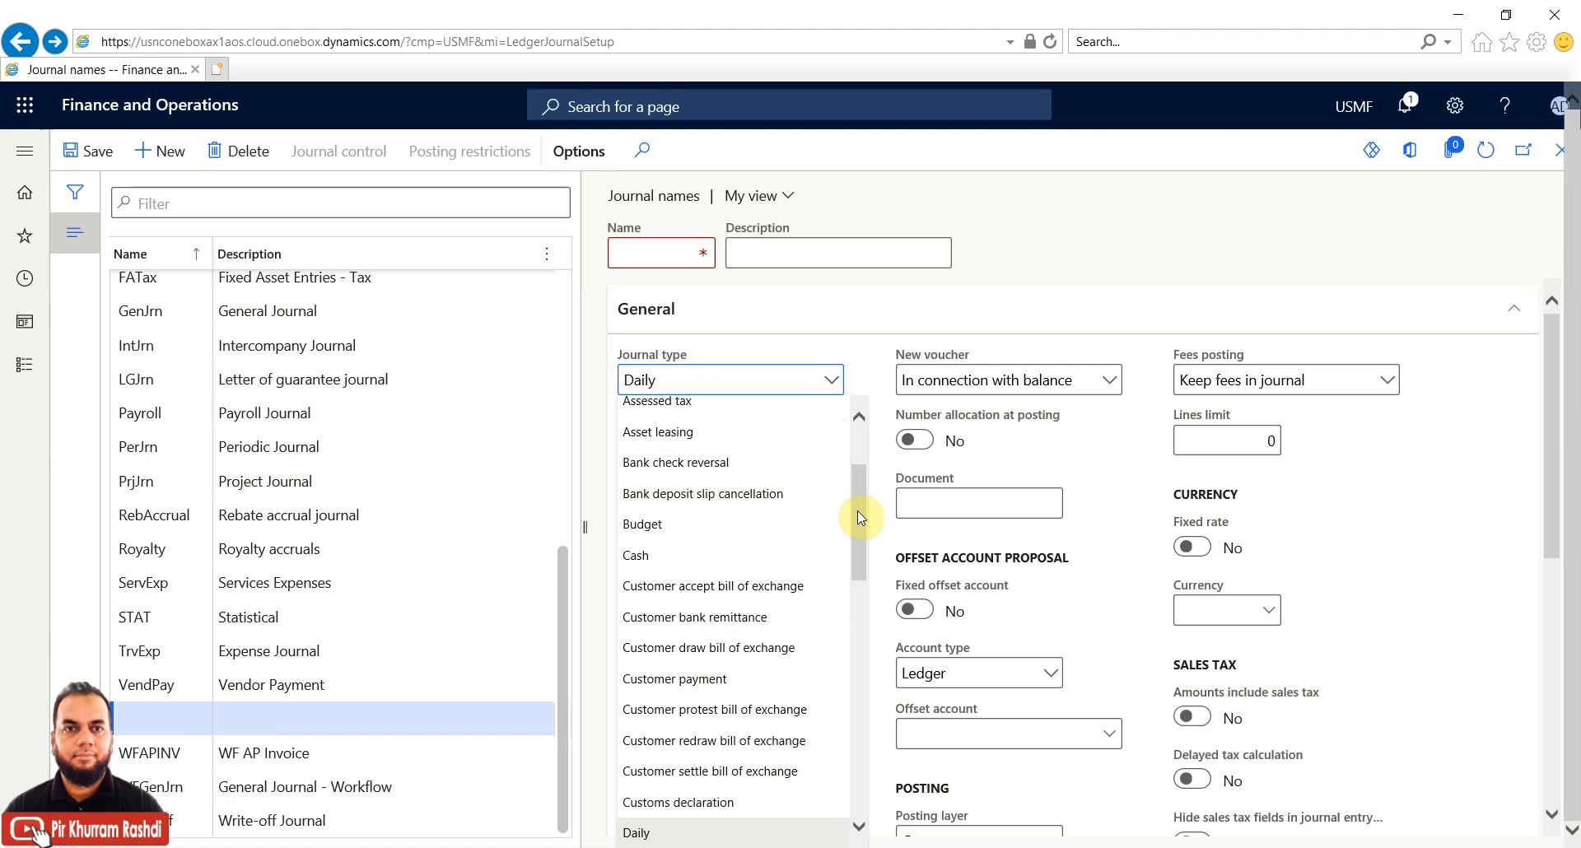
scroll(858, 519, down, 1)
drag(858, 522, 858, 781)
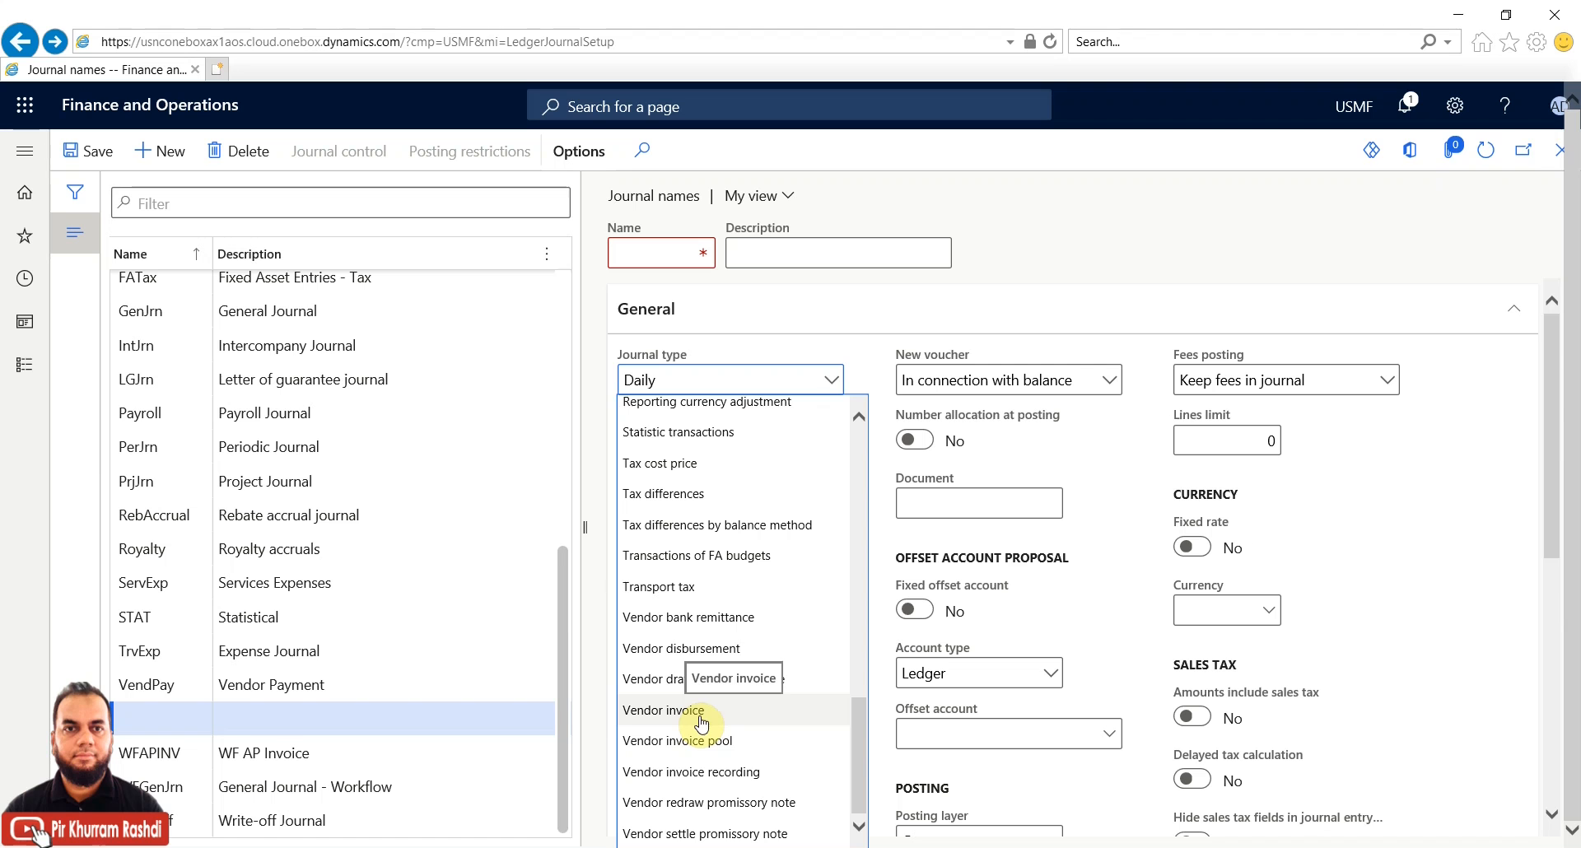
click(258, 151)
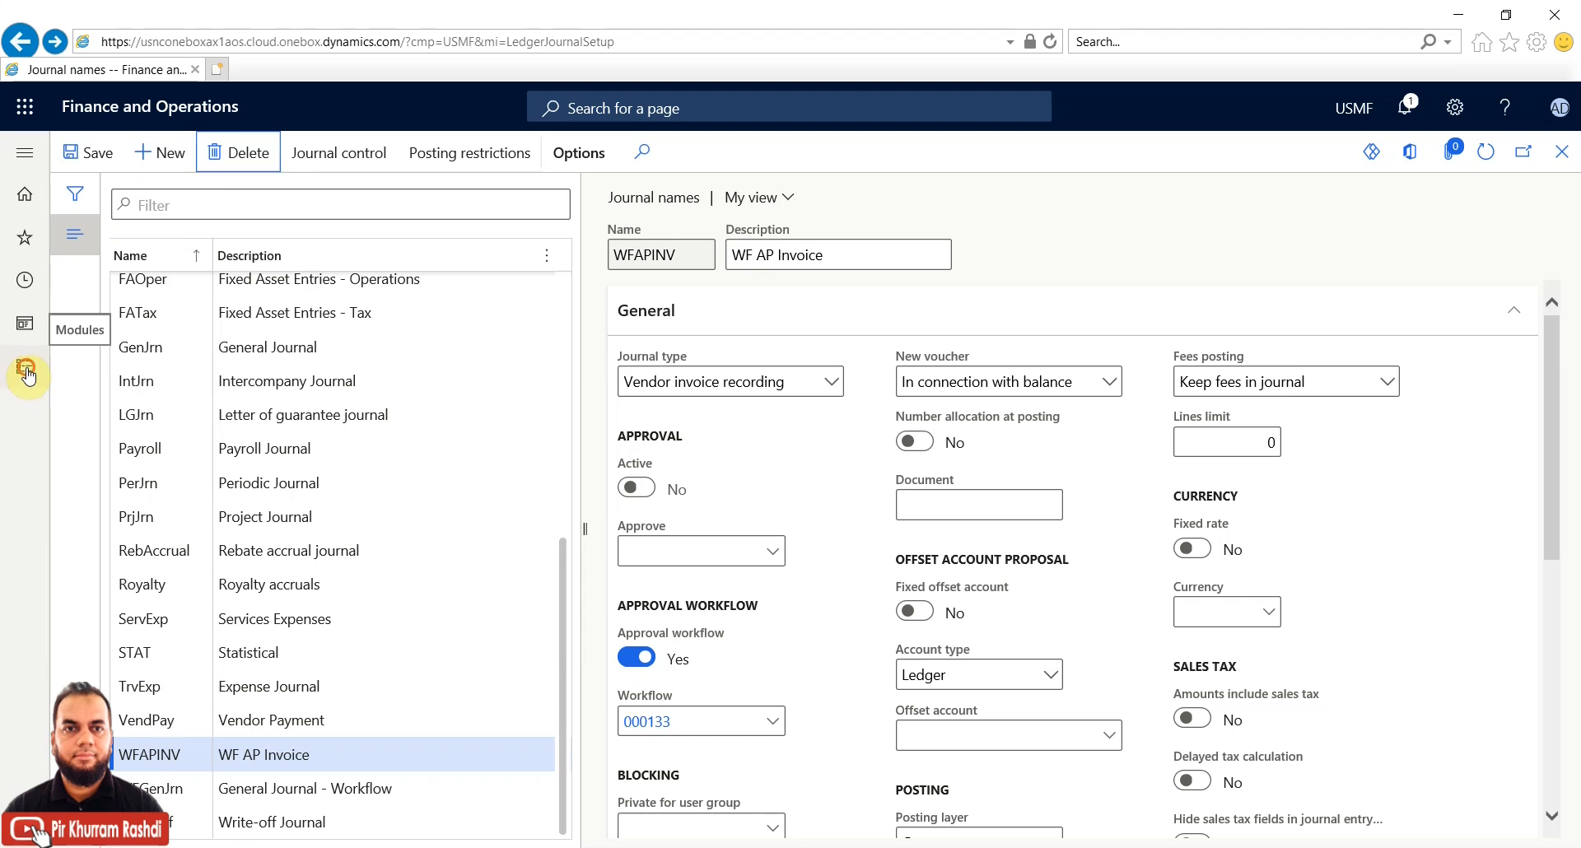
Bring up the Modules flyout showing the General ledger pages
click(26, 371)
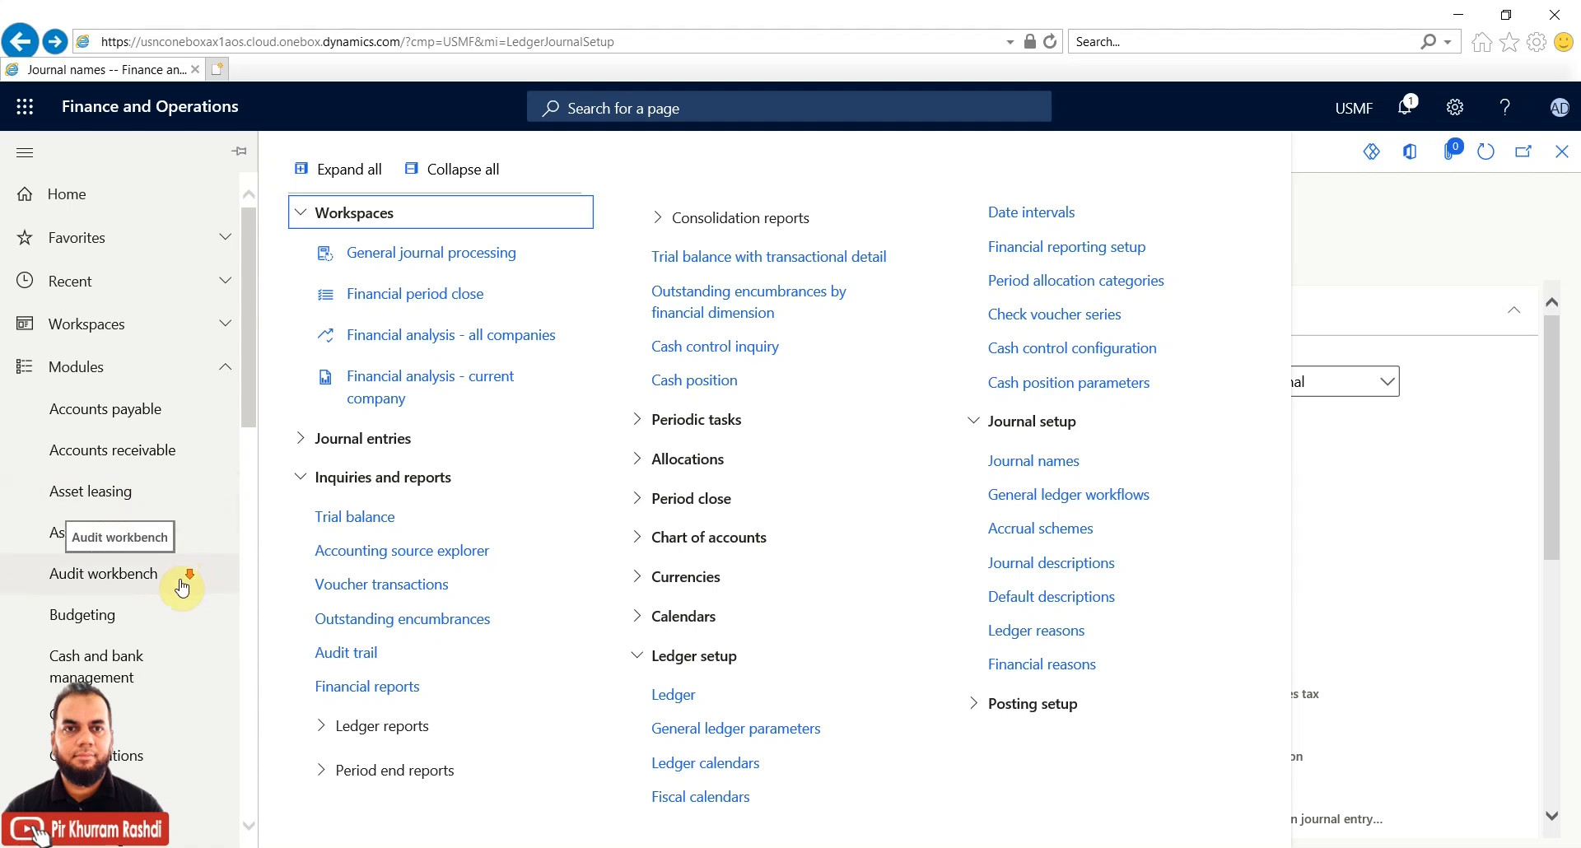
scroll(181, 586, down, 5)
scroll(181, 587, down, 5)
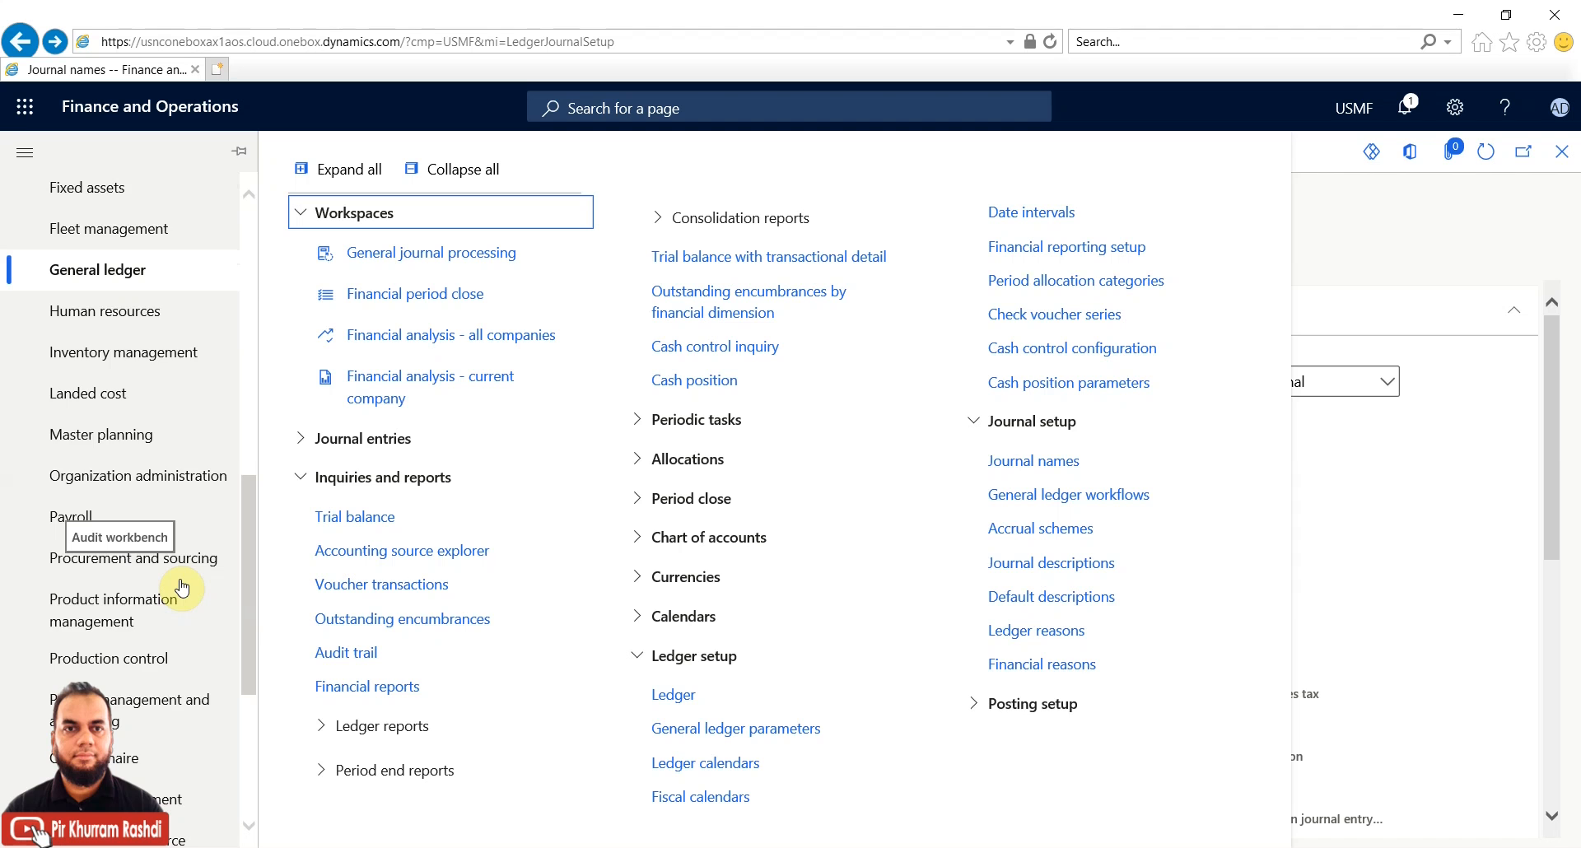
scroll(181, 586, up, 4)
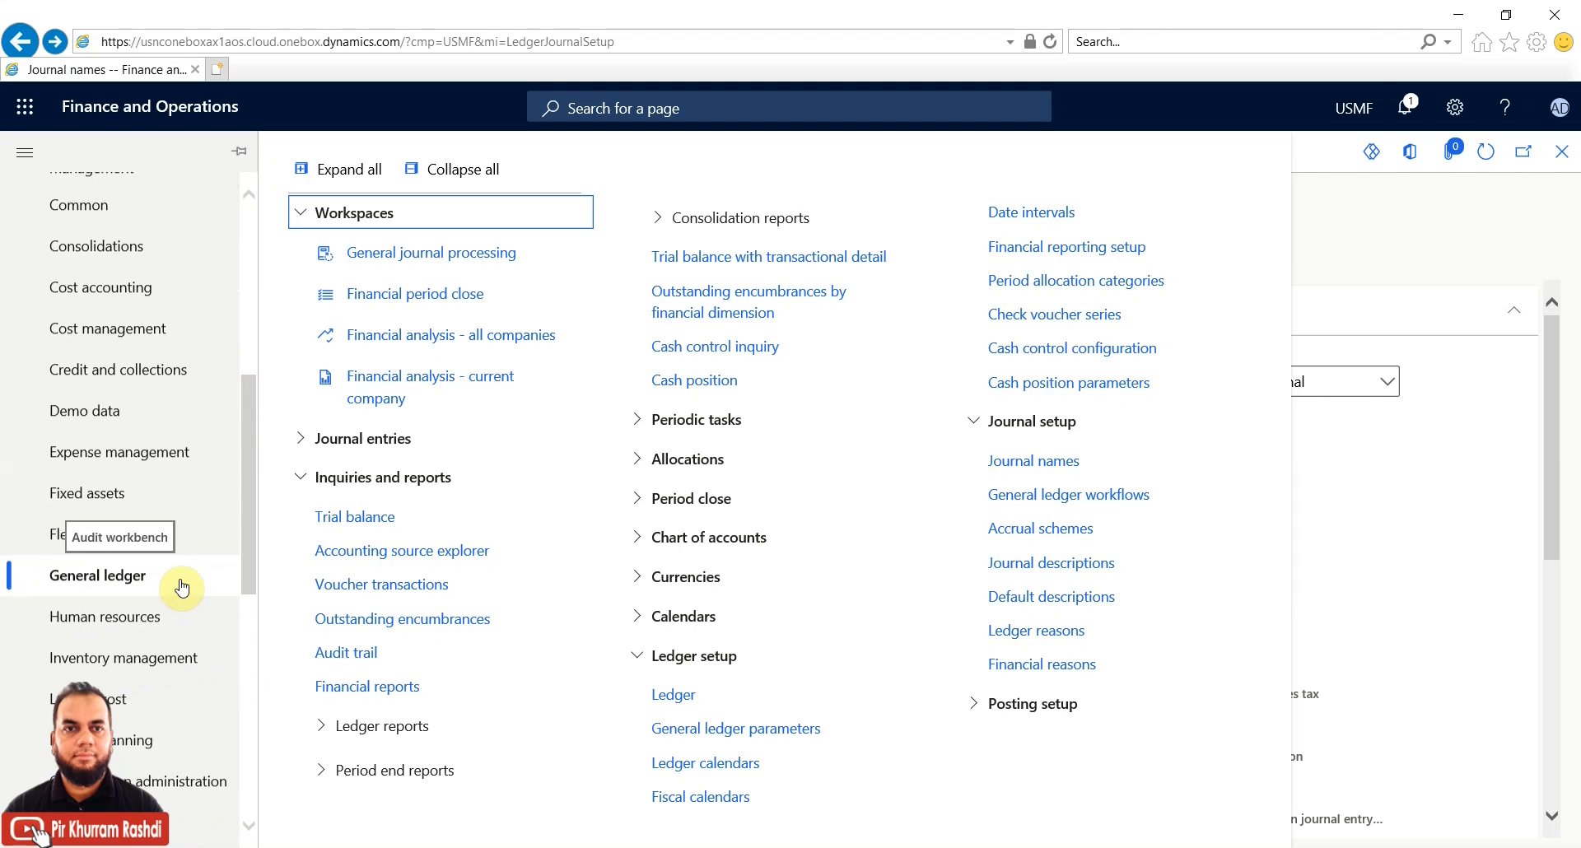
scroll(182, 587, up, 3)
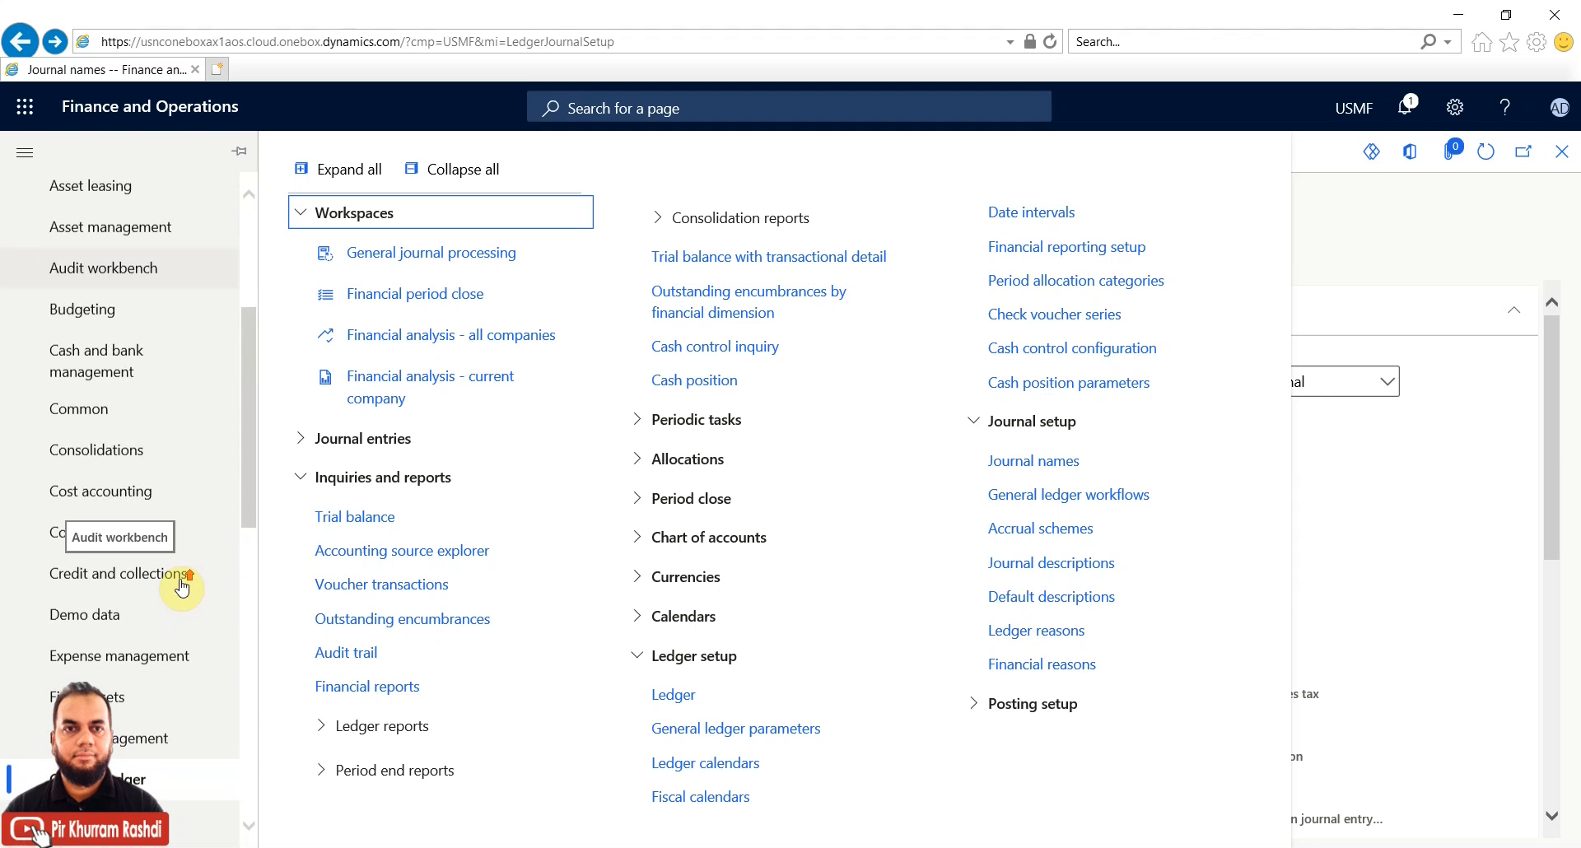
scroll(181, 587, up, 3)
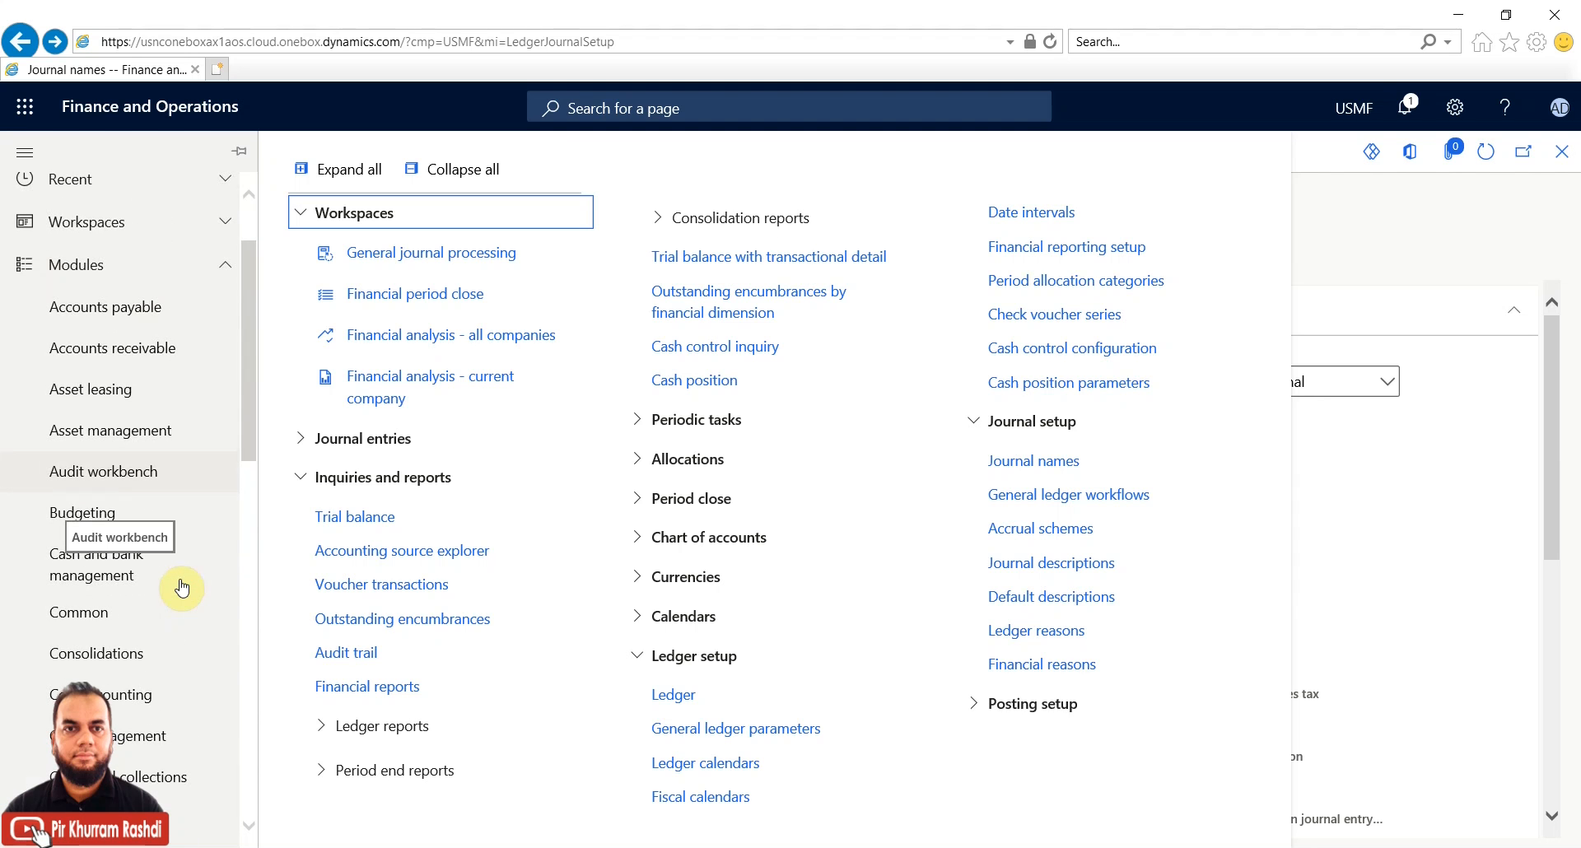